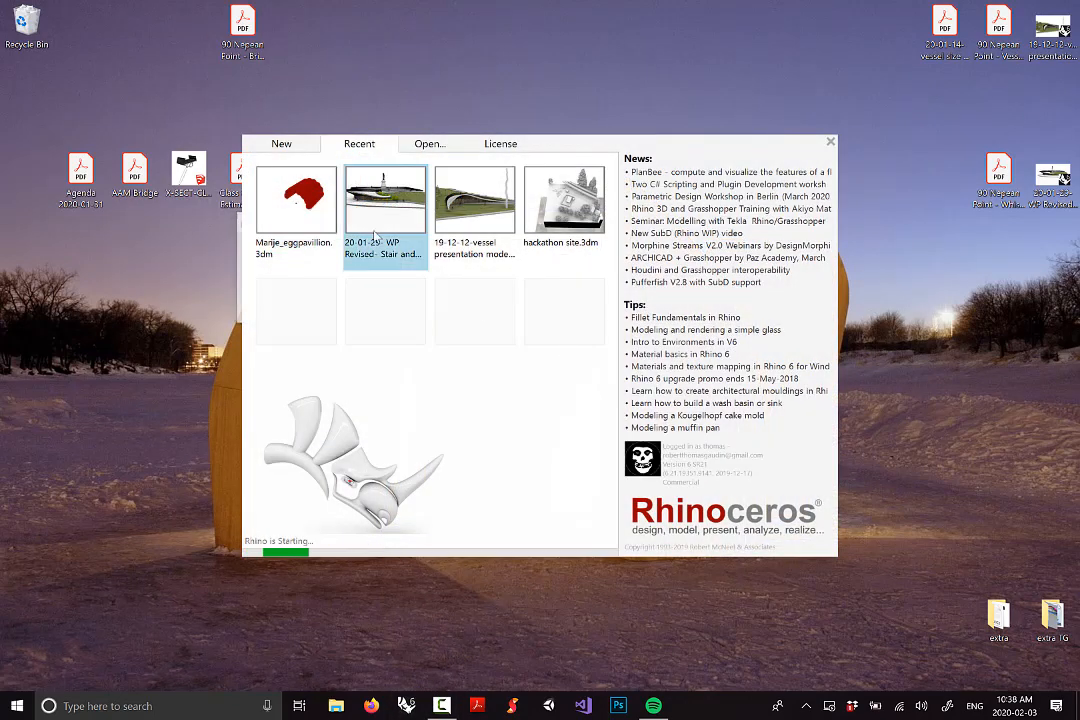
Launch Firefox maximized with tinyurl.com/ in the address bar, then bring up Acrobat Reader
{"action": "left_click", "coordinate": [369, 706]}
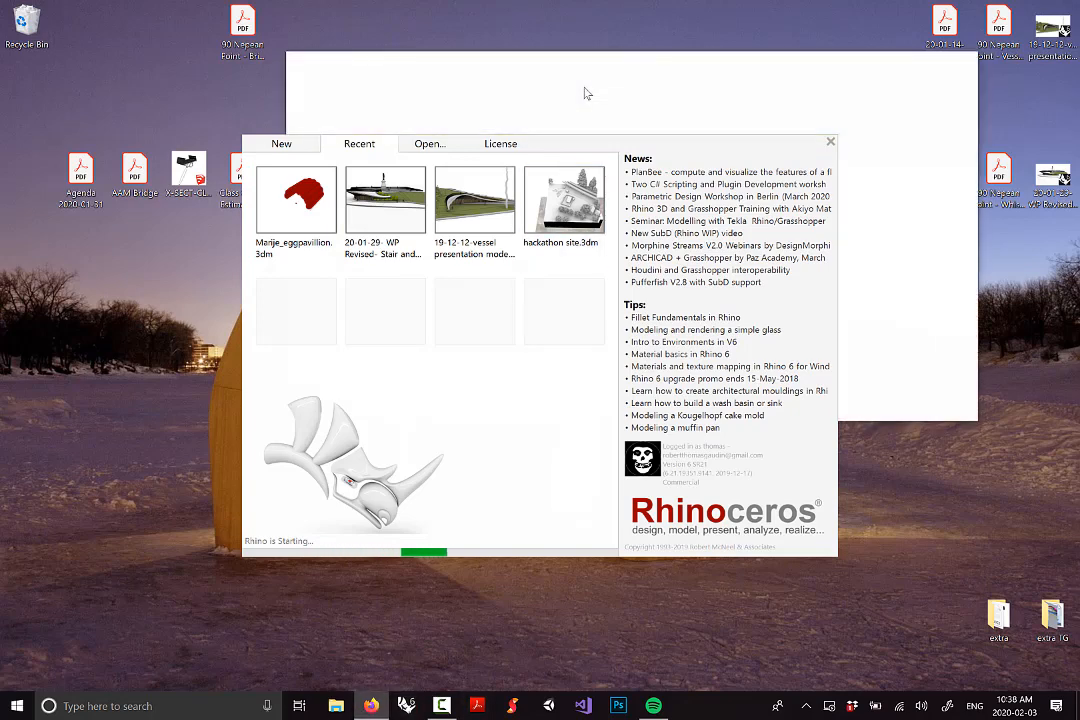
{"action": "left_click_drag", "start_coordinate": [746, 63], "coordinate": [690, 0]}
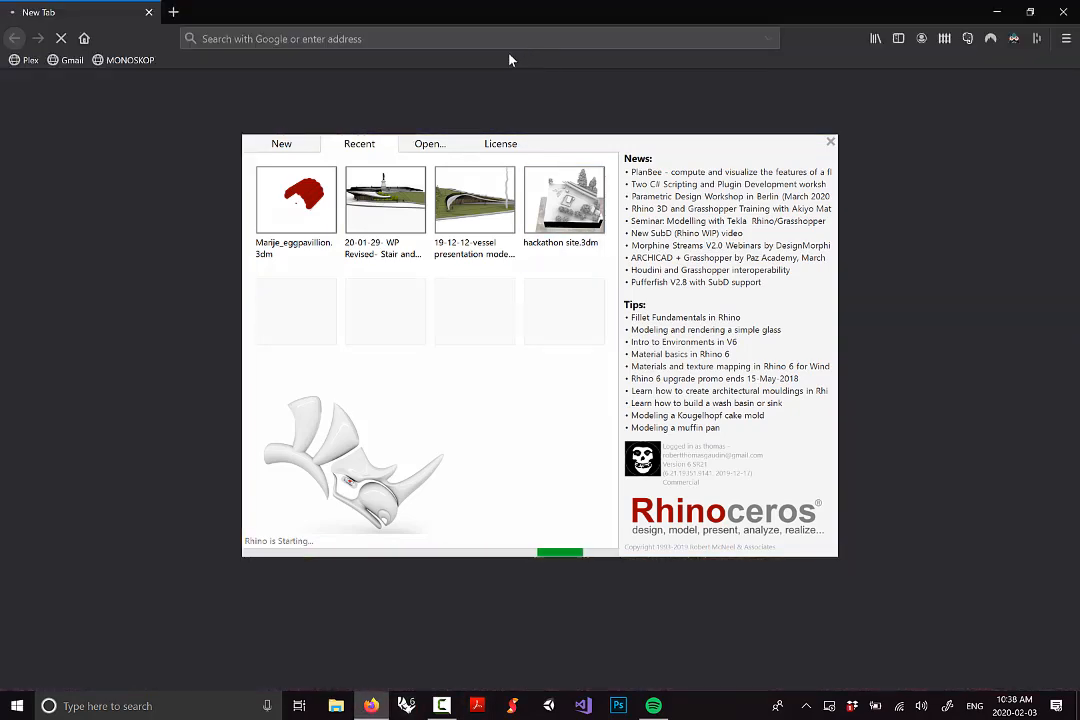
{"action": "left_click", "coordinate": [414, 38]}
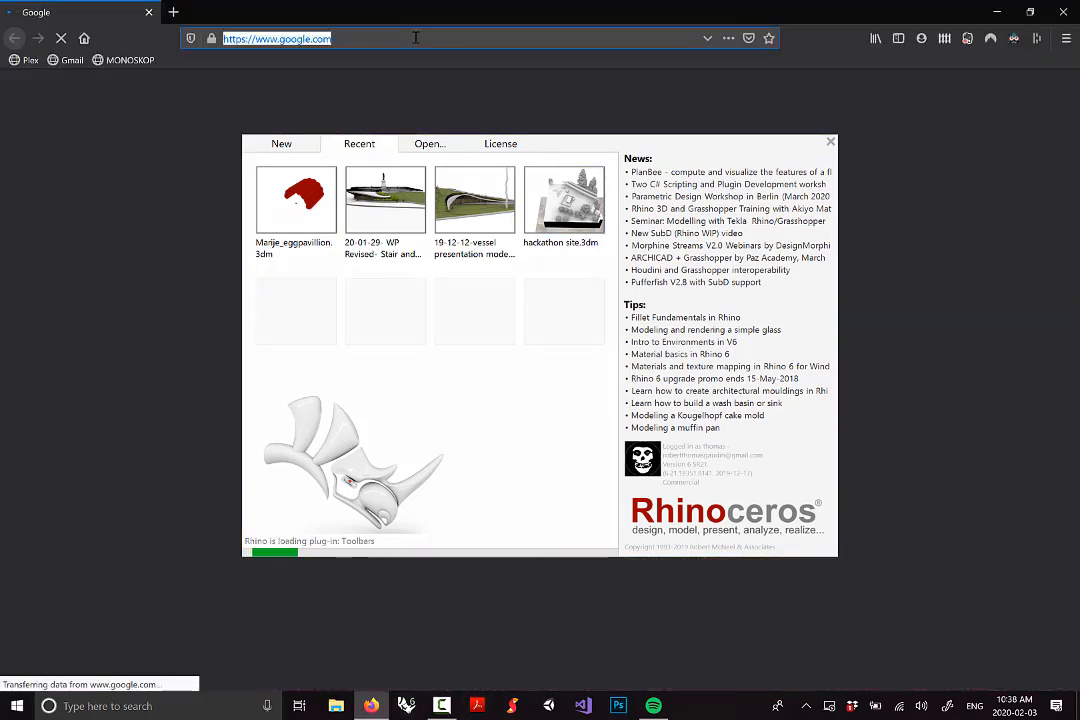
{"action": "type", "text": "tinyurl.com/"}
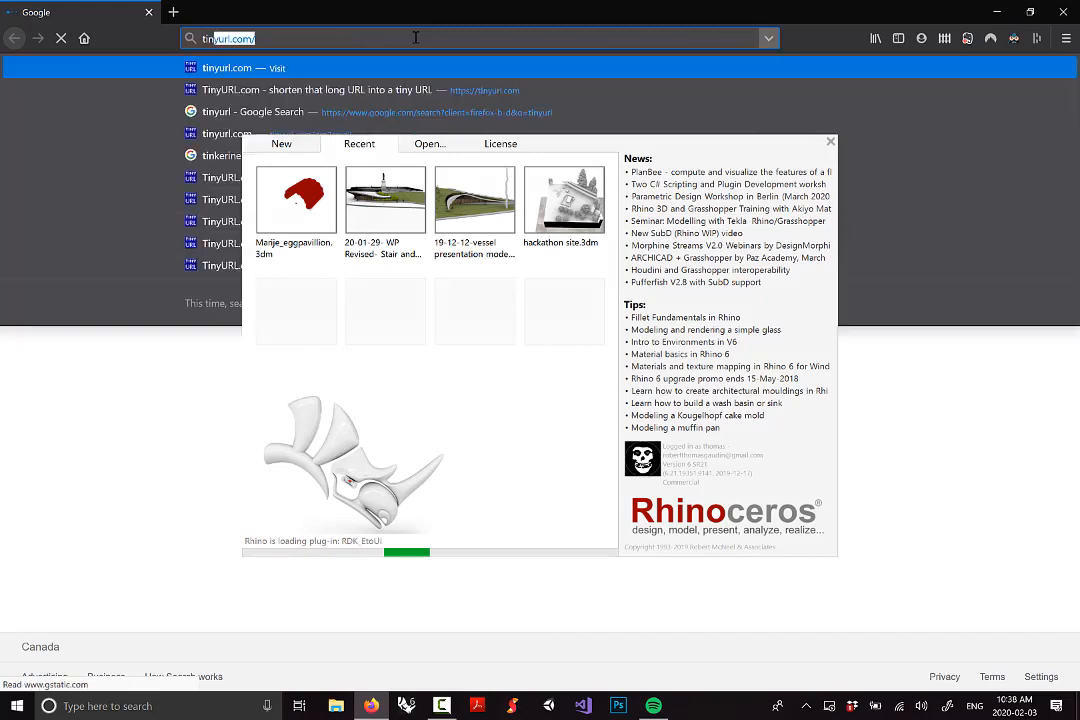
{"action": "key", "text": "Right"}
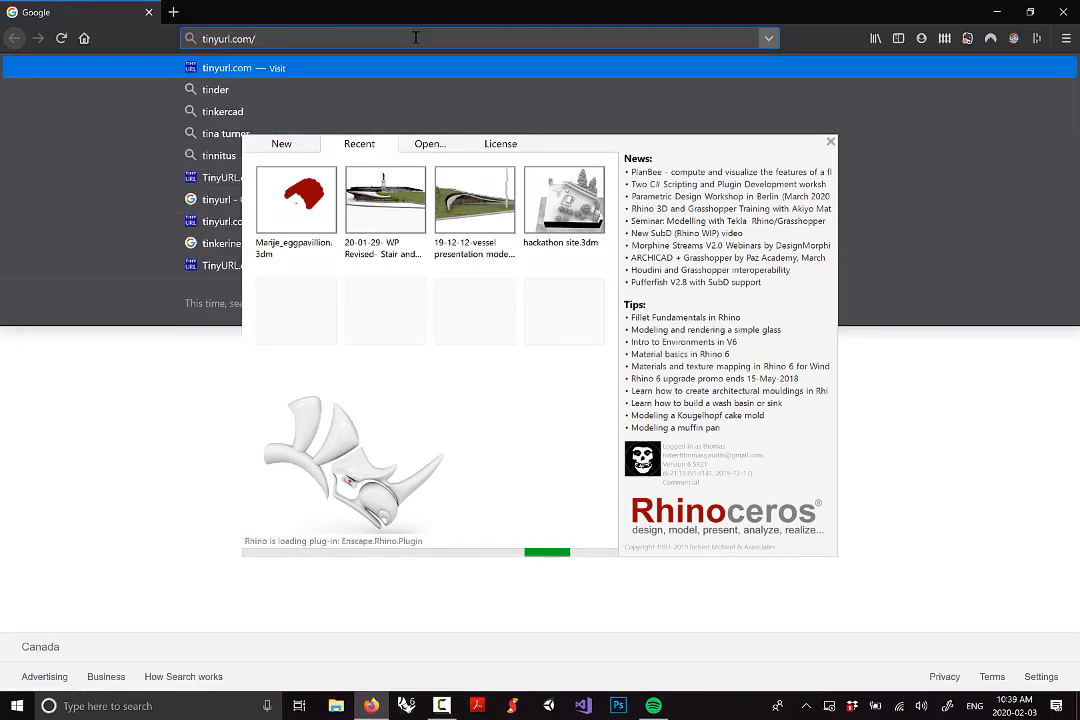
{"action": "type", "text": "m"}
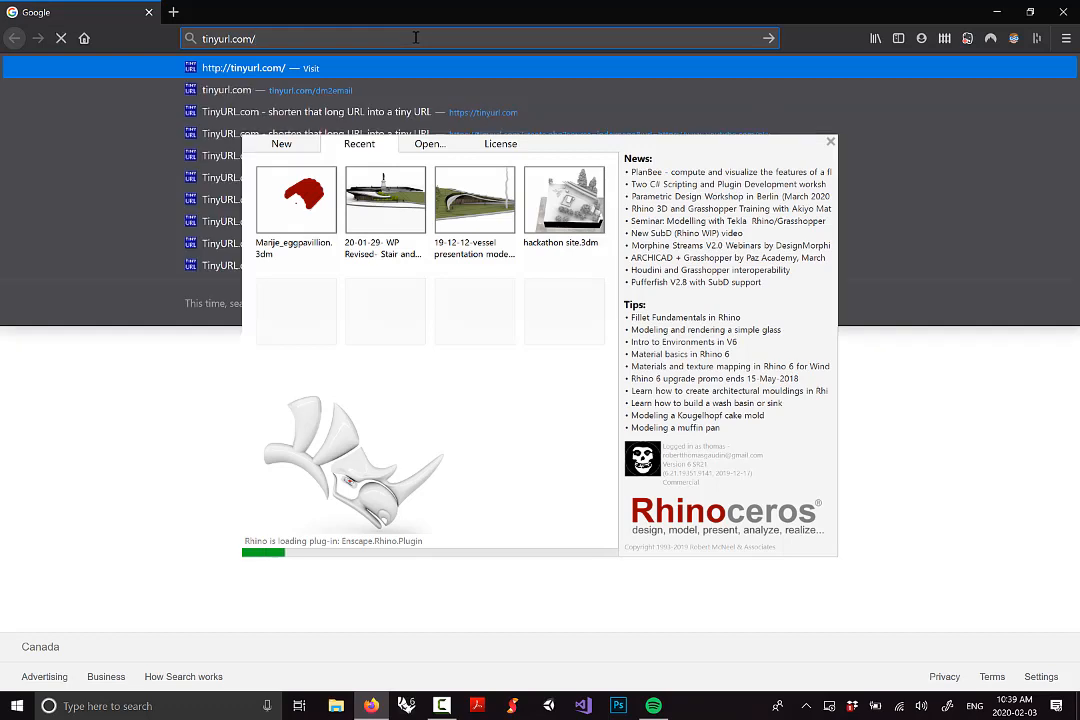
{"action": "left_click", "coordinate": [830, 143]}
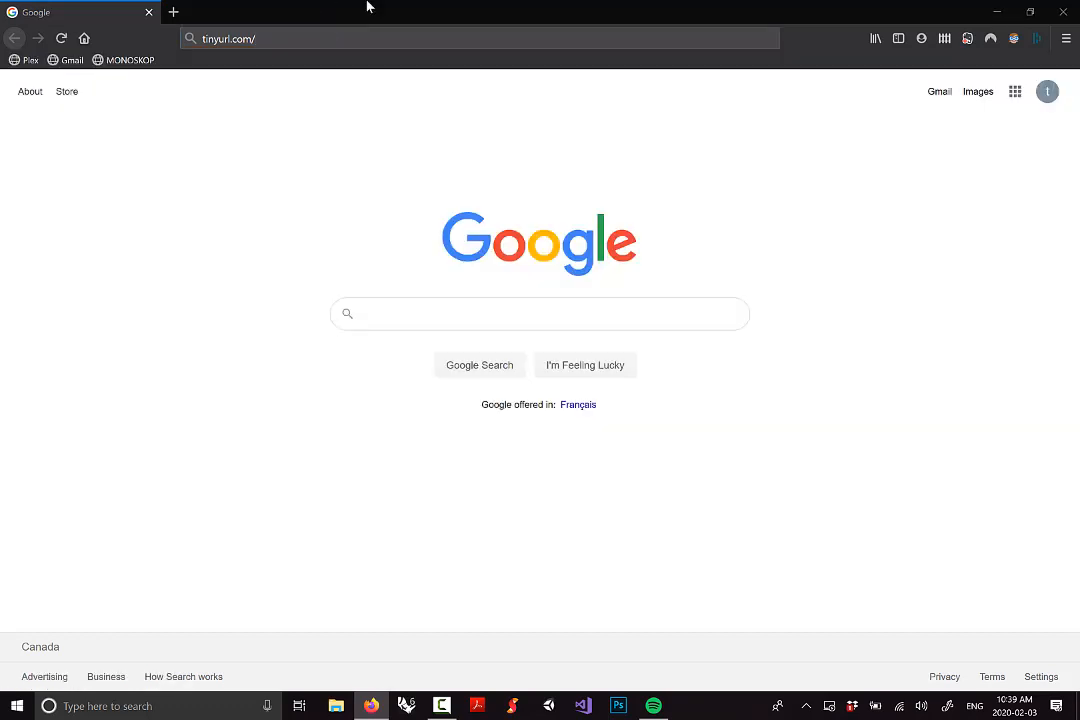
{"action": "left_click", "coordinate": [478, 706]}
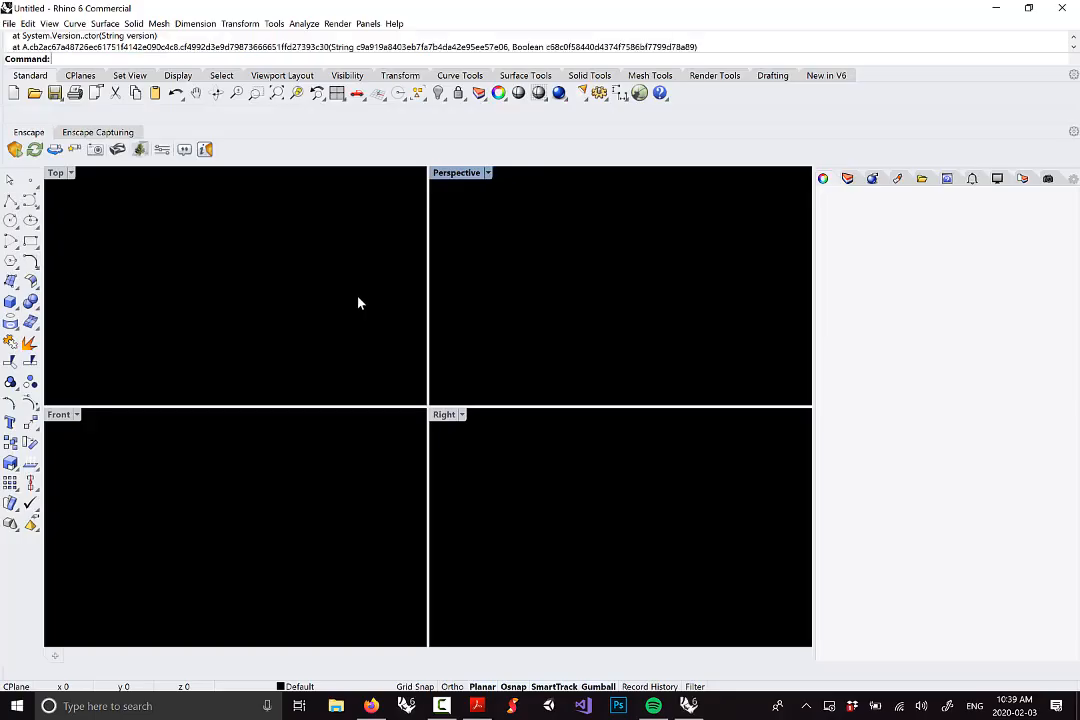
Open 'Media 2 - Module 2 - Intro' from Acrobat's Recent list, then return to Firefox
{"action": "left_click", "coordinate": [359, 301]}
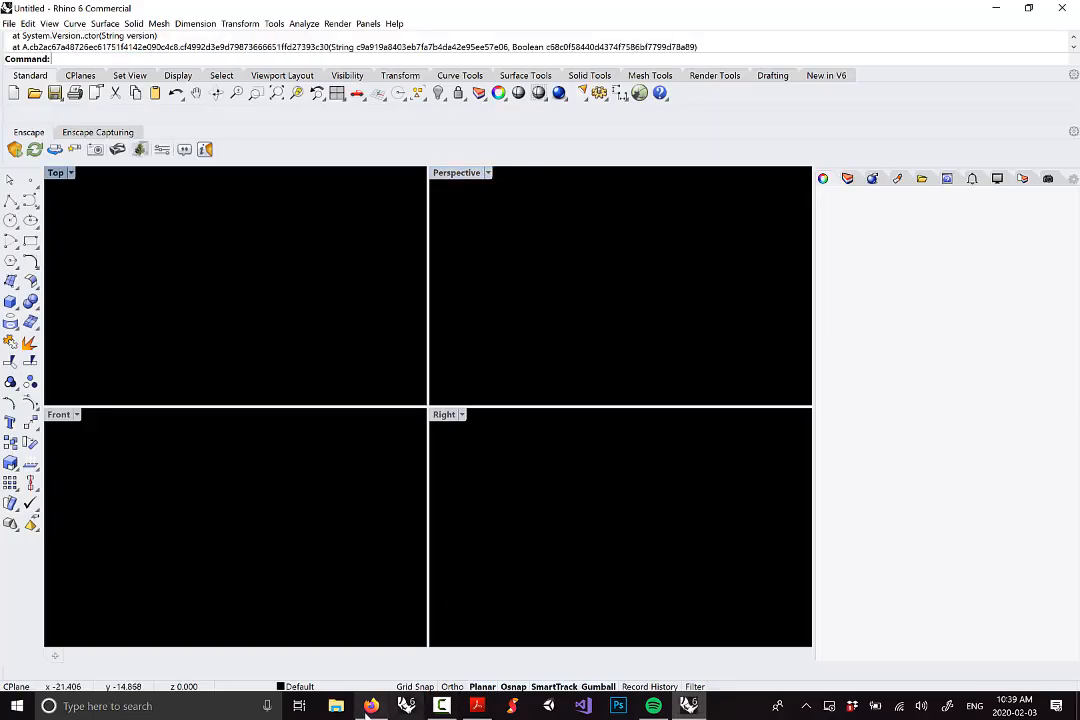
{"action": "left_click", "coordinate": [366, 712]}
{"action": "left_click", "coordinate": [373, 708]}
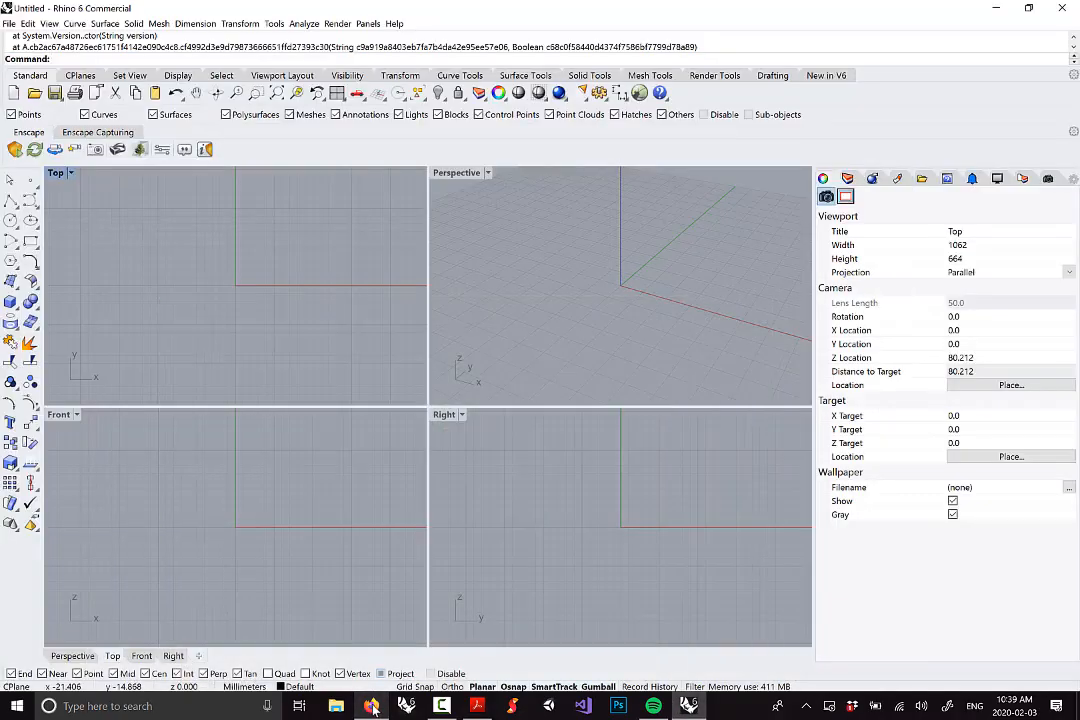
{"action": "left_click", "coordinate": [373, 708]}
{"action": "left_click", "coordinate": [477, 705]}
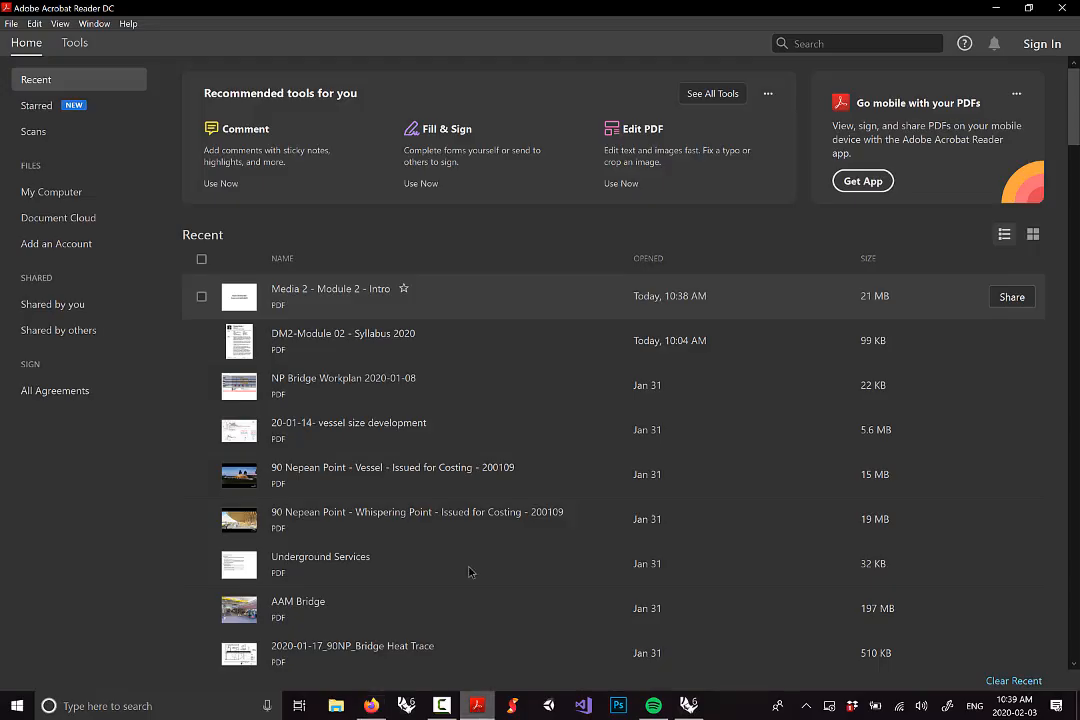
{"action": "double_click", "coordinate": [337, 290]}
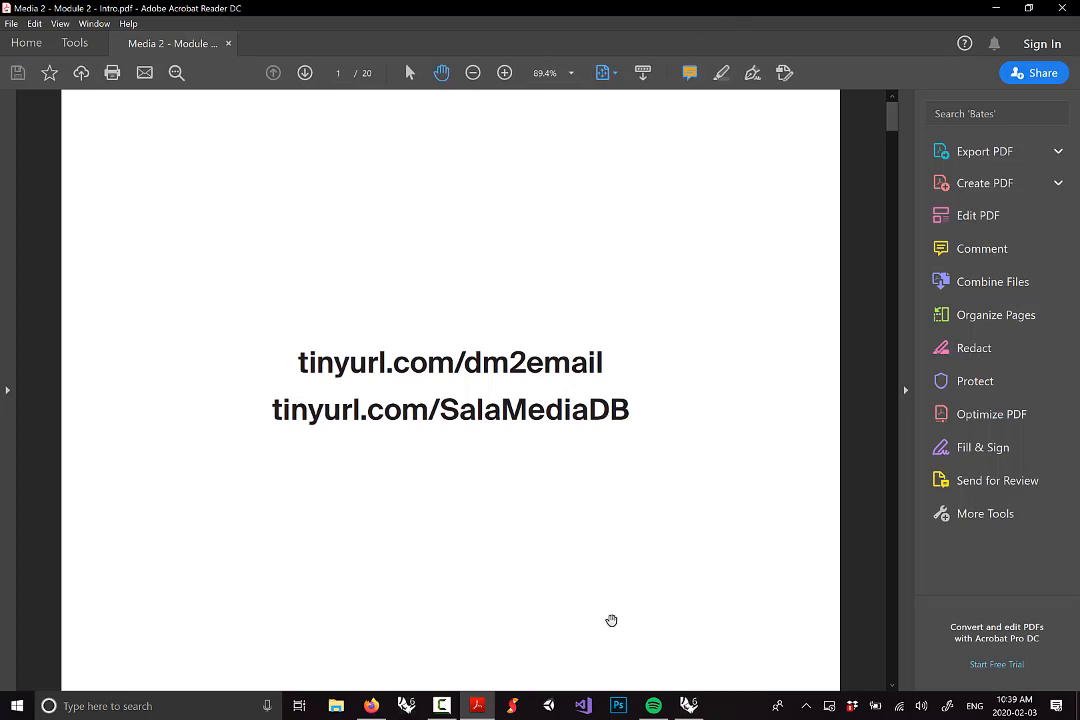
{"action": "left_click", "coordinate": [371, 706]}
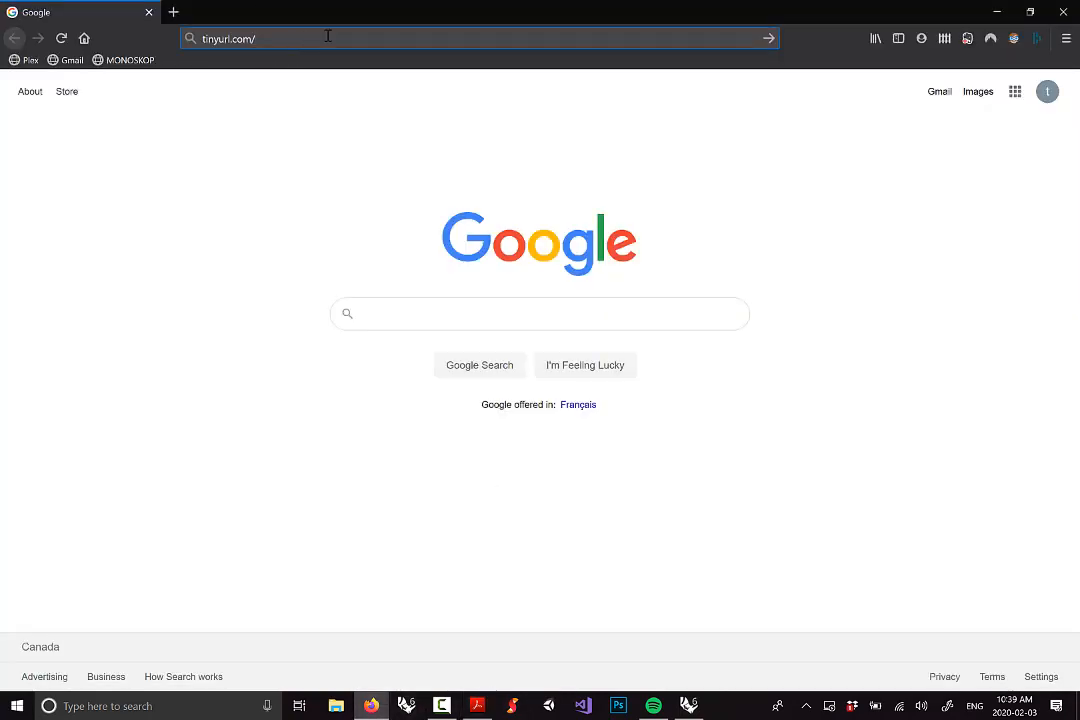
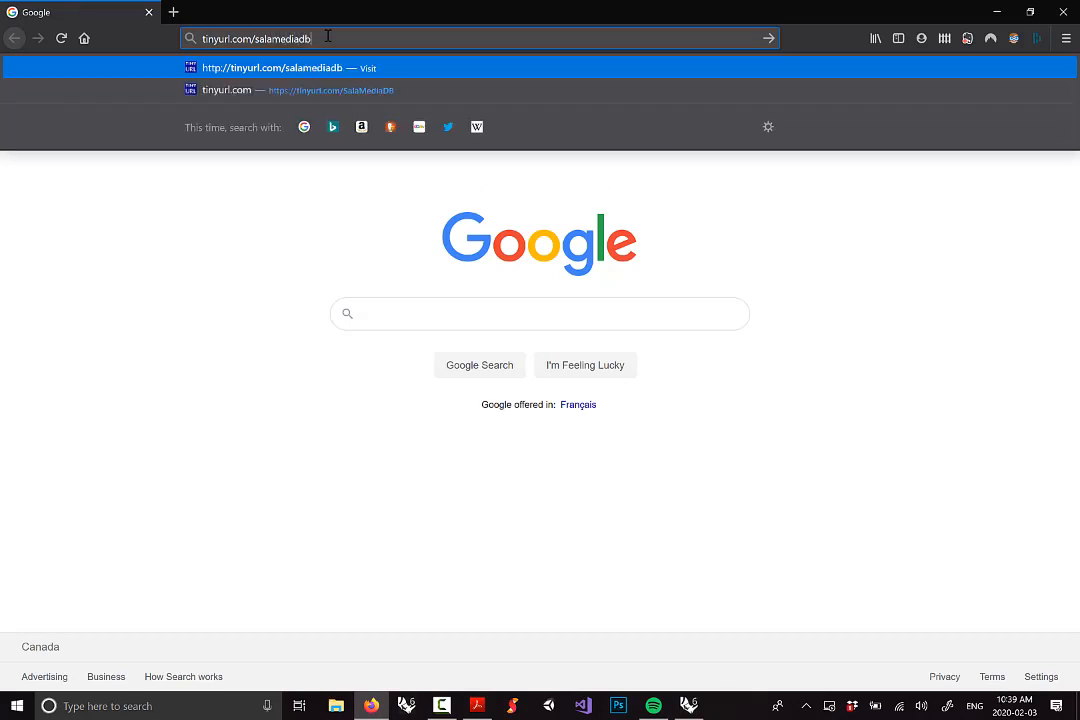
{"action": "key", "text": "Return"}
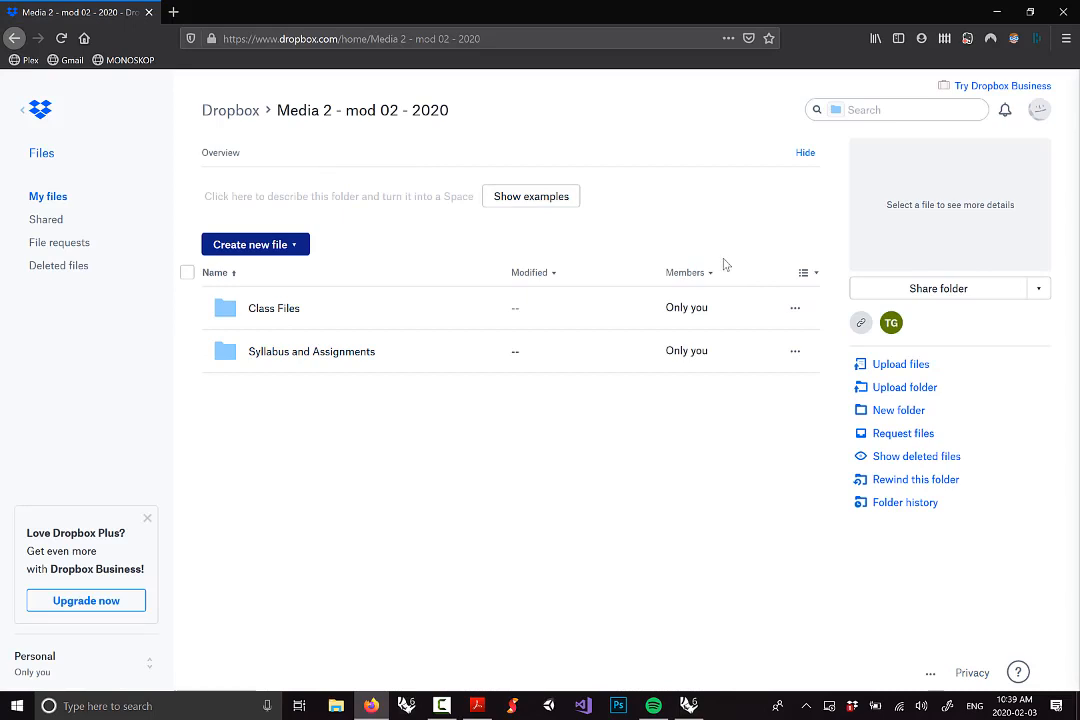
{"action": "left_click", "coordinate": [280, 308]}
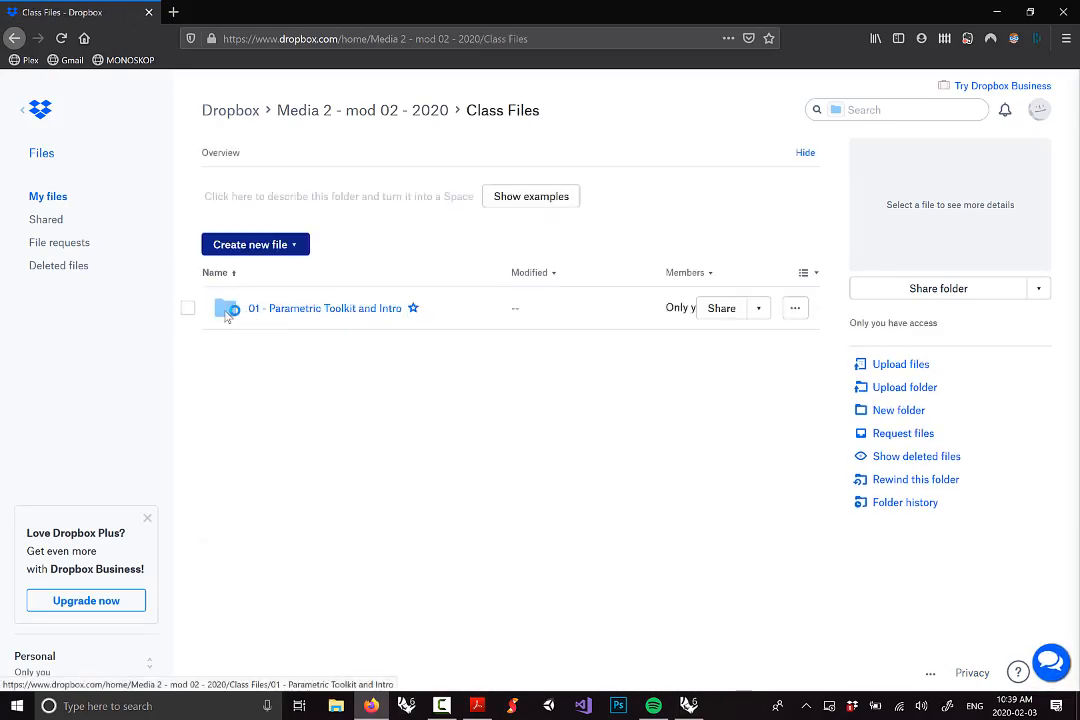
{"action": "left_click", "coordinate": [342, 312]}
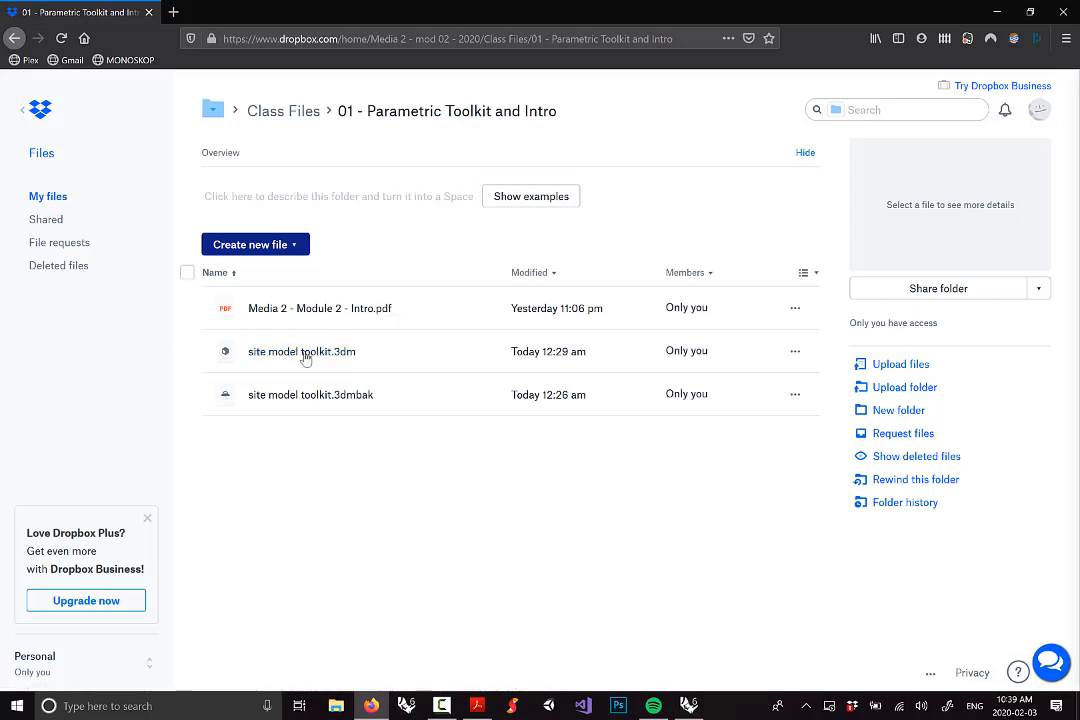
Minimize Firefox and Acrobat, and keep the Rhino licence on this computer
{"action": "left_click", "coordinate": [996, 14]}
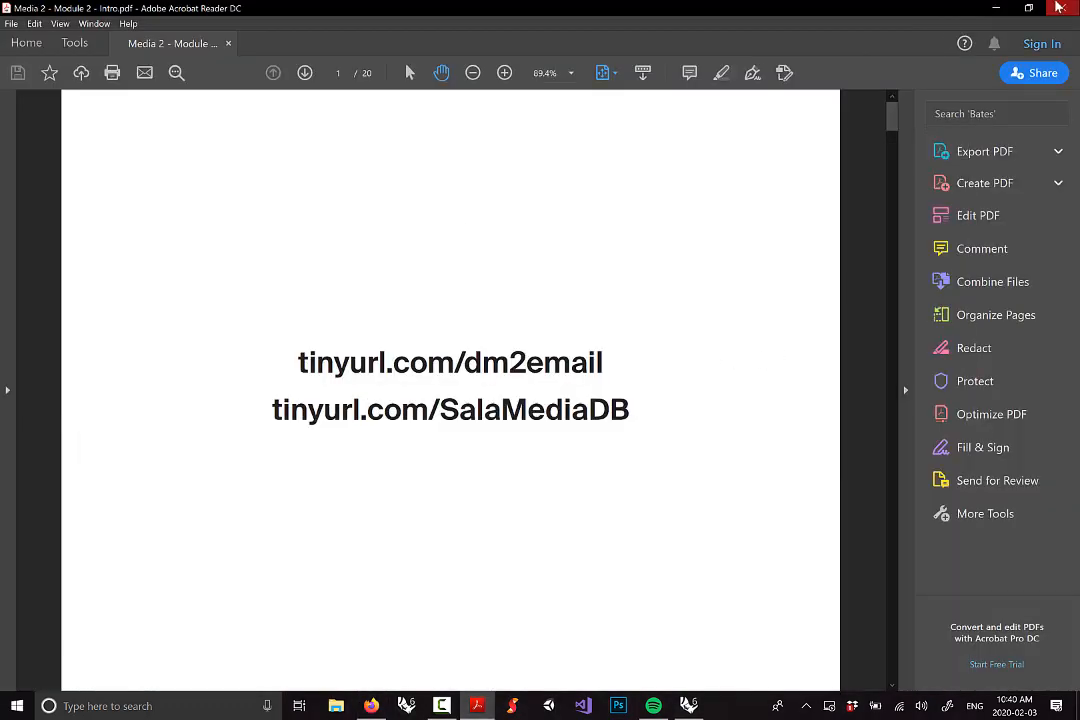
{"action": "left_click", "coordinate": [996, 12]}
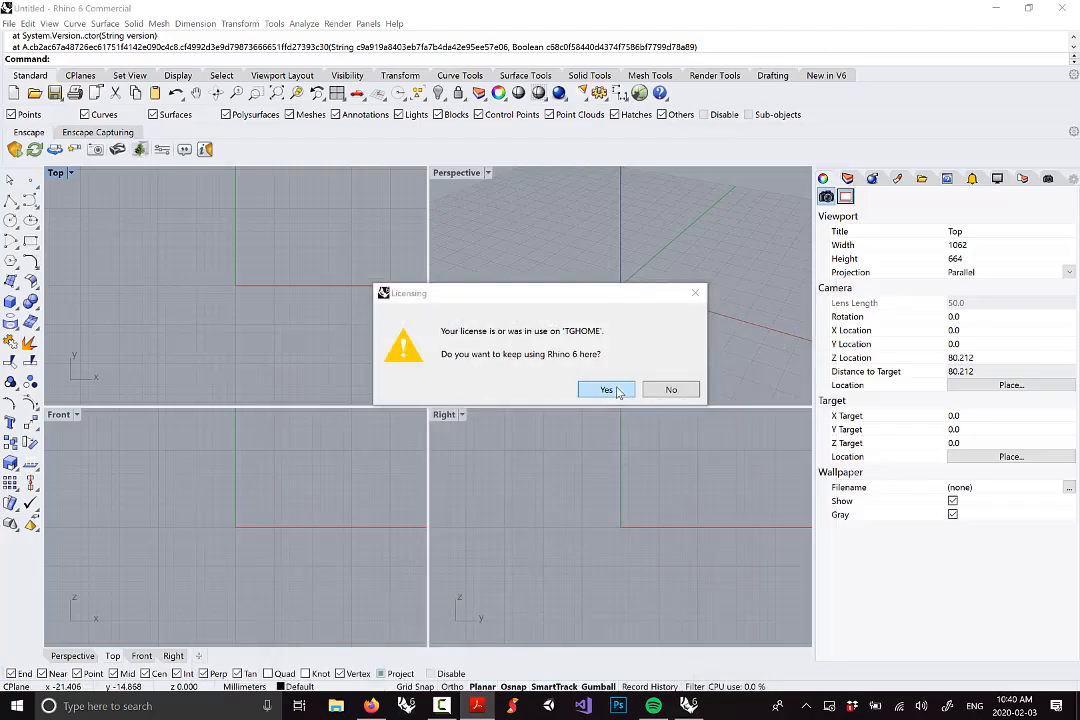
{"action": "left_click", "coordinate": [607, 390]}
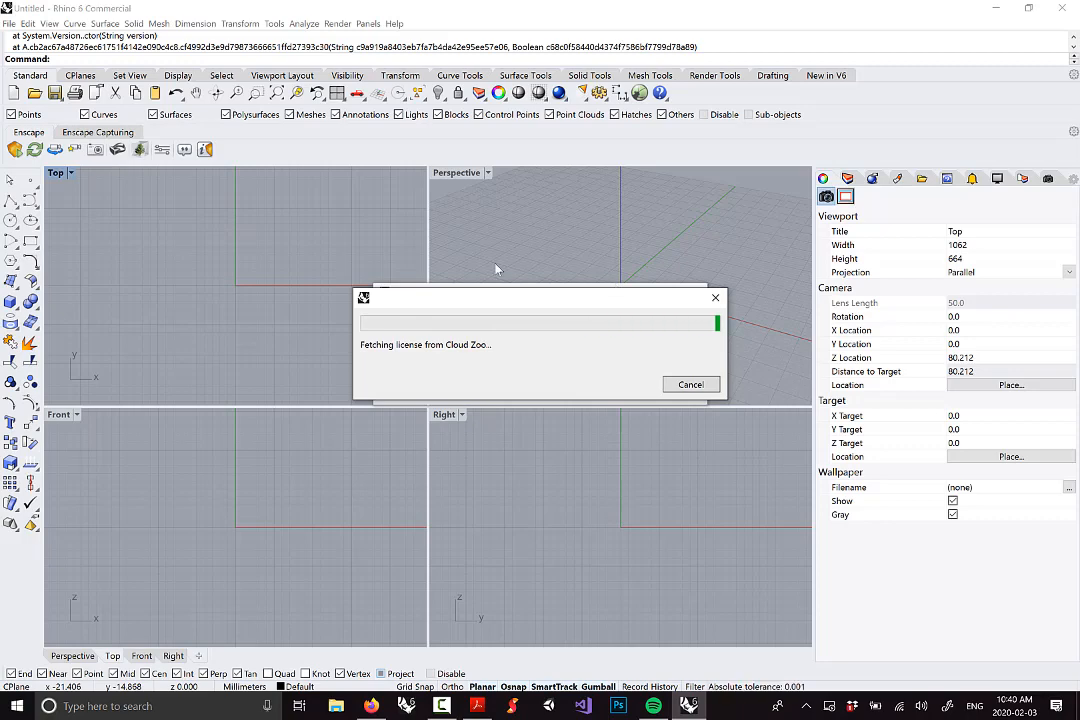
Open site model toolkit.3dm from Dropbox > Media 2 > Class Files > 01 folder
{"action": "left_click", "coordinate": [8, 23]}
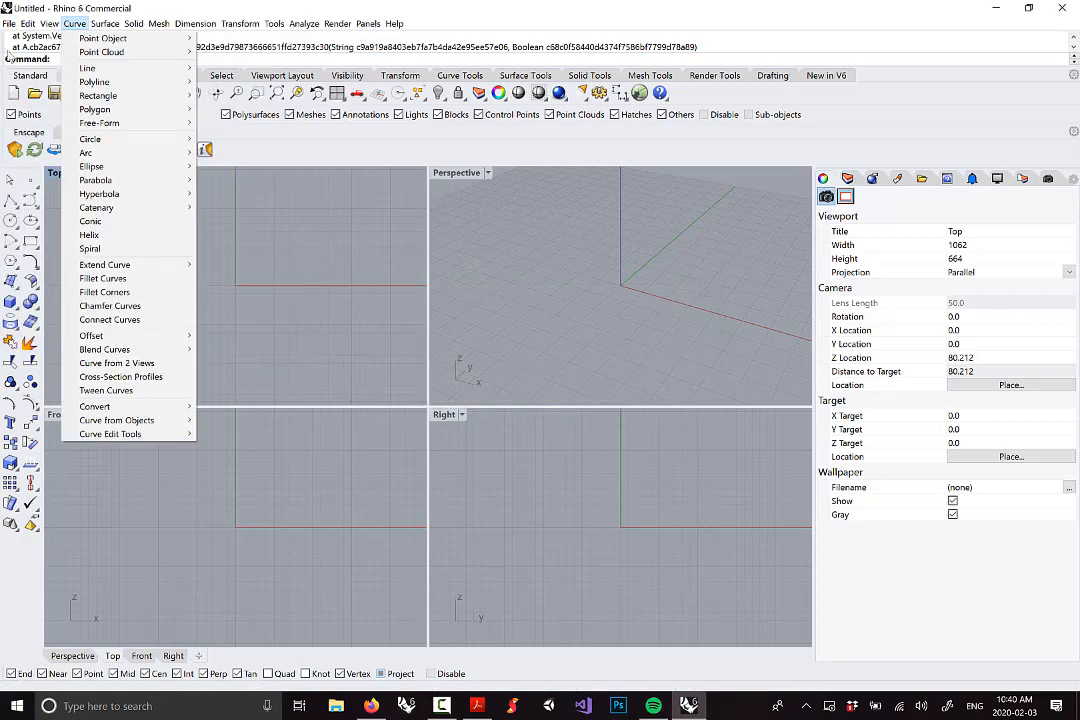
{"action": "left_click", "coordinate": [31, 52]}
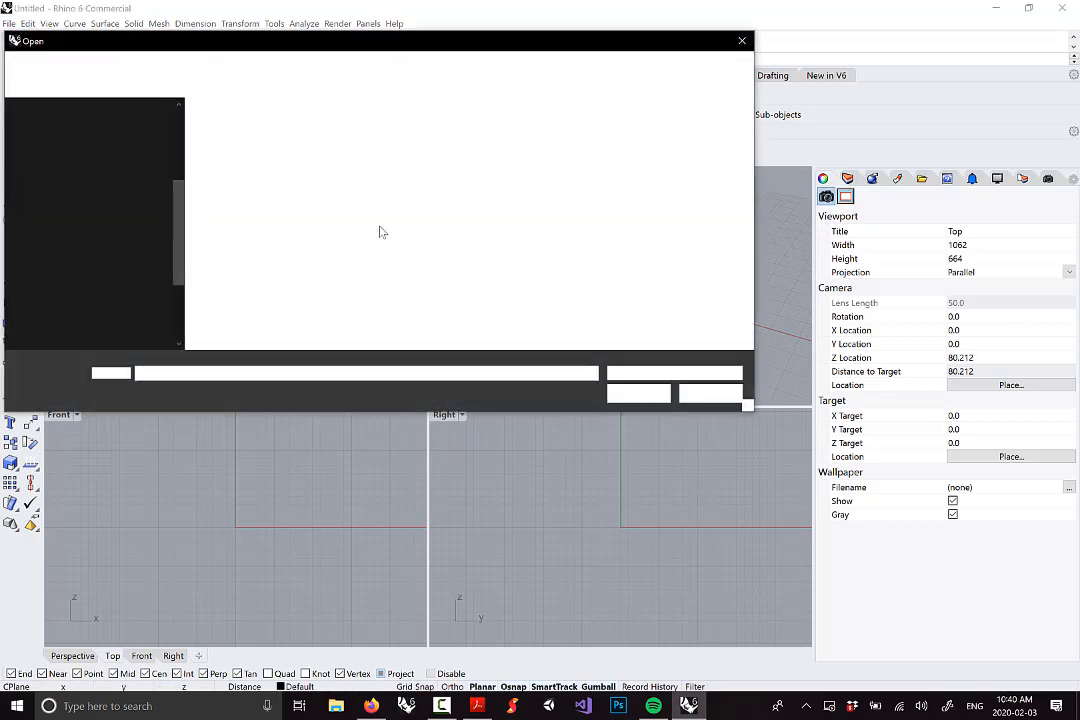
{"action": "scroll", "coordinate": [95, 215], "scroll_direction": "up", "scroll_amount": 2}
{"action": "left_click", "coordinate": [90, 183]}
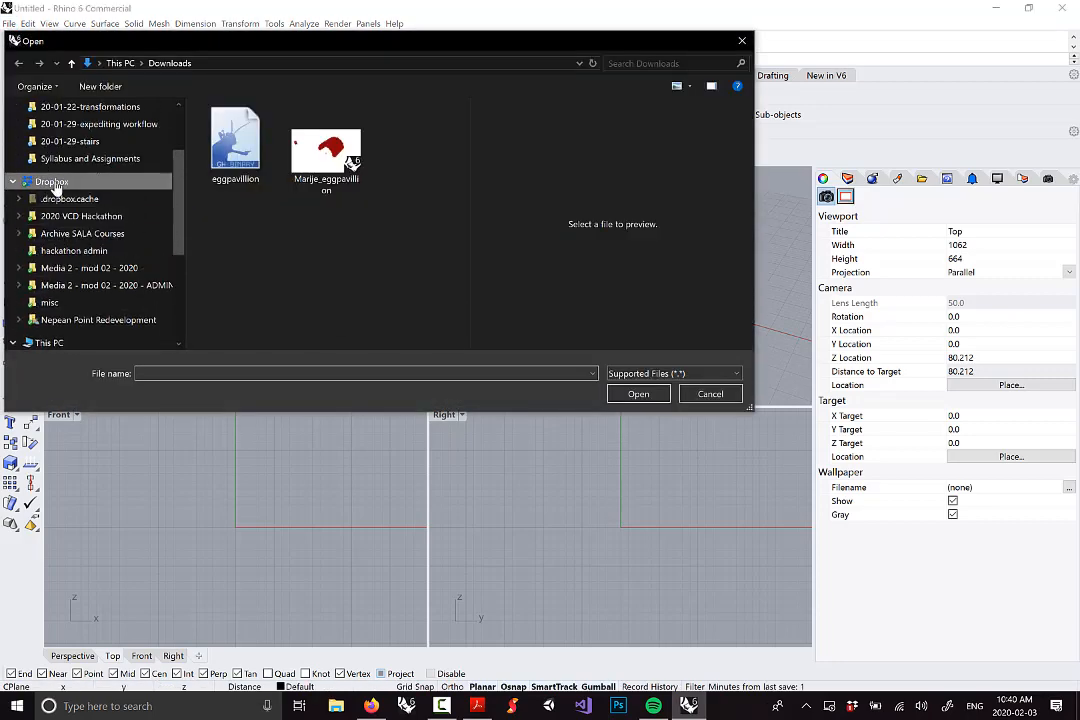
{"action": "double_click", "coordinate": [269, 189]}
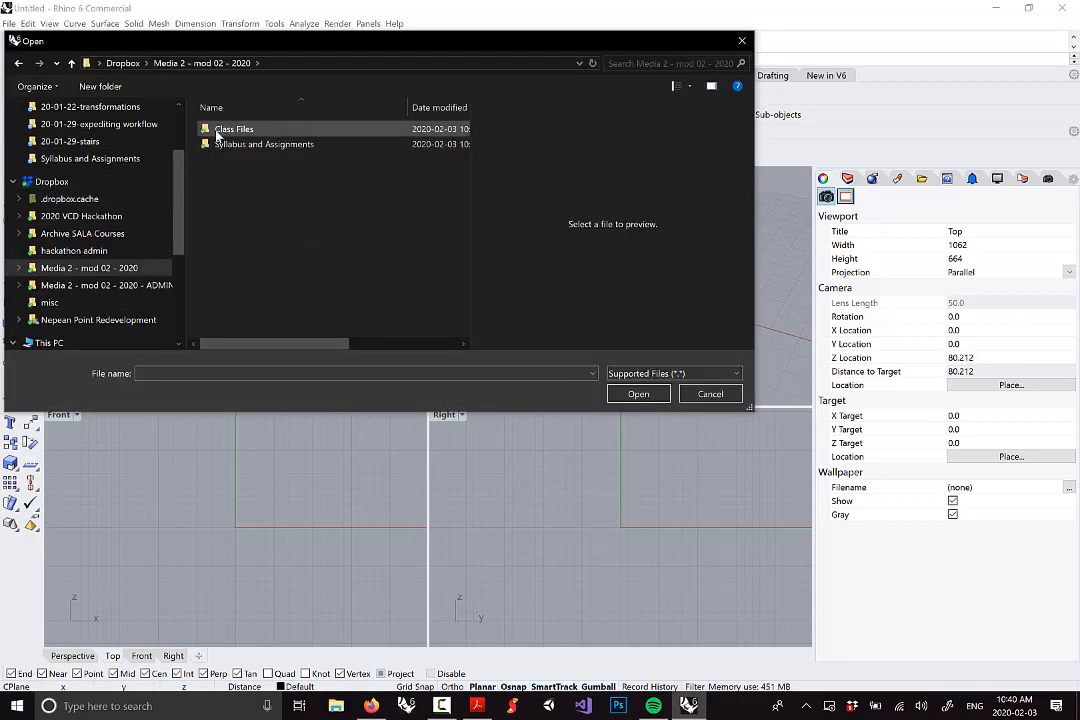
{"action": "double_click", "coordinate": [215, 131]}
{"action": "double_click", "coordinate": [234, 134]}
{"action": "double_click", "coordinate": [236, 146]}
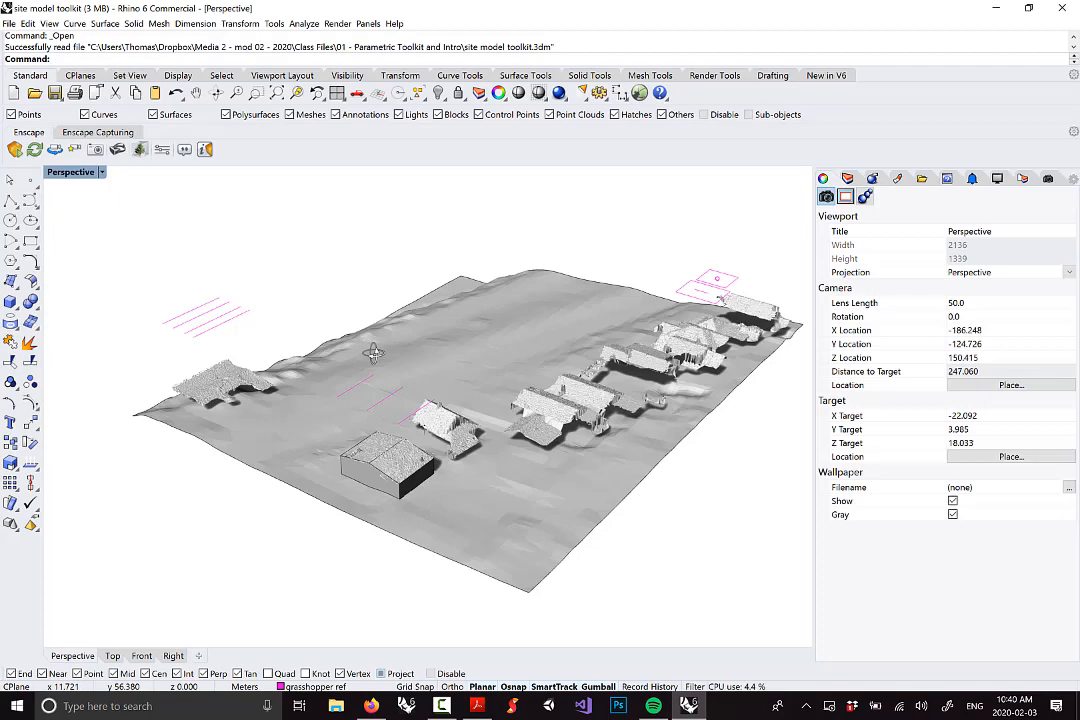
Orbit the Perspective view around the terrain and houses, then switch back to Firefox
{"action": "right_click_drag", "start_coordinate": [372, 353], "coordinate": [530, 405]}
{"action": "scroll", "coordinate": [365, 405], "scroll_direction": "down", "scroll_amount": 2}
{"action": "right_click_drag", "start_coordinate": [435, 265], "coordinate": [416, 388]}
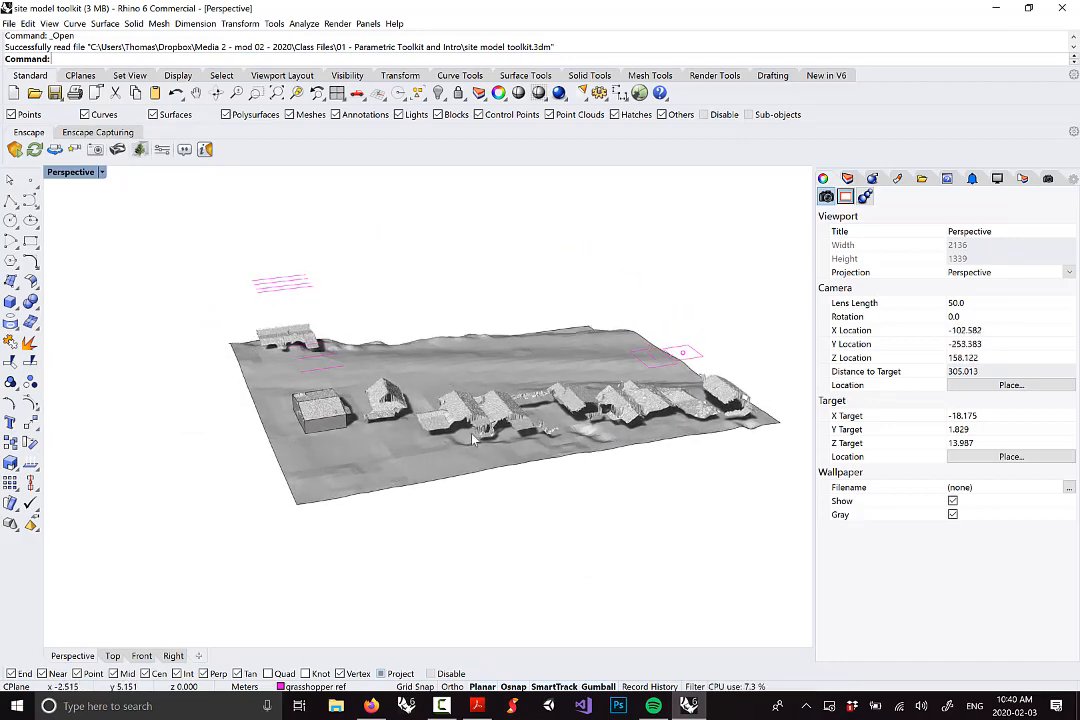
{"action": "right_click_drag", "start_coordinate": [496, 409], "coordinate": [503, 417]}
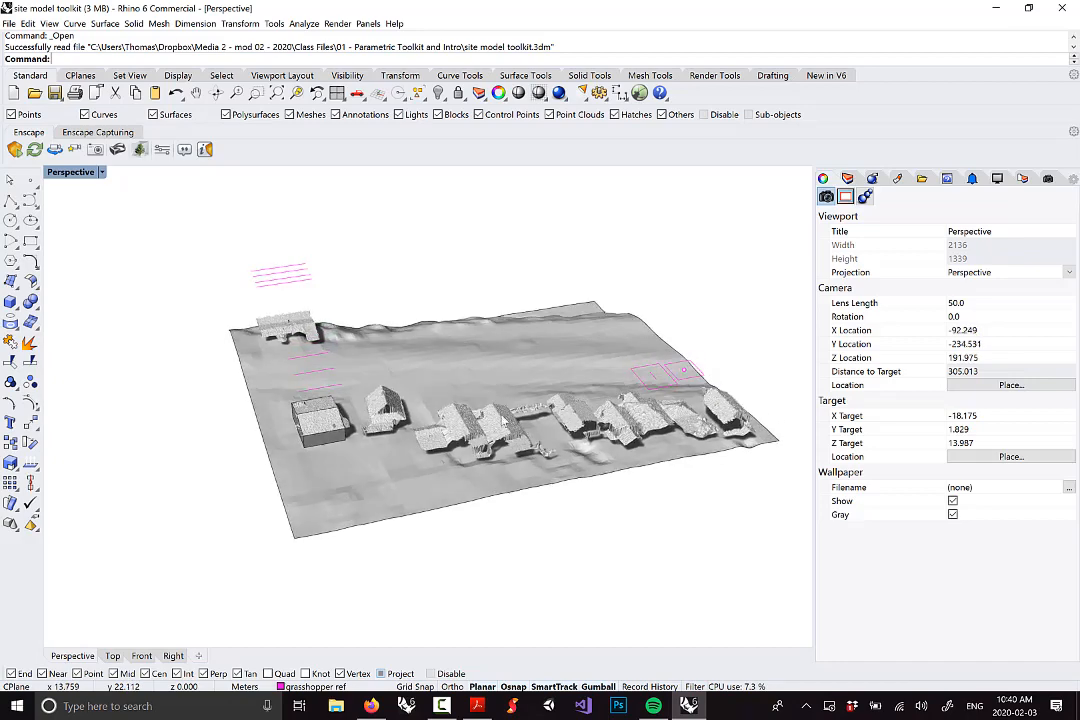
{"action": "right_click_drag", "start_coordinate": [655, 495], "coordinate": [612, 472]}
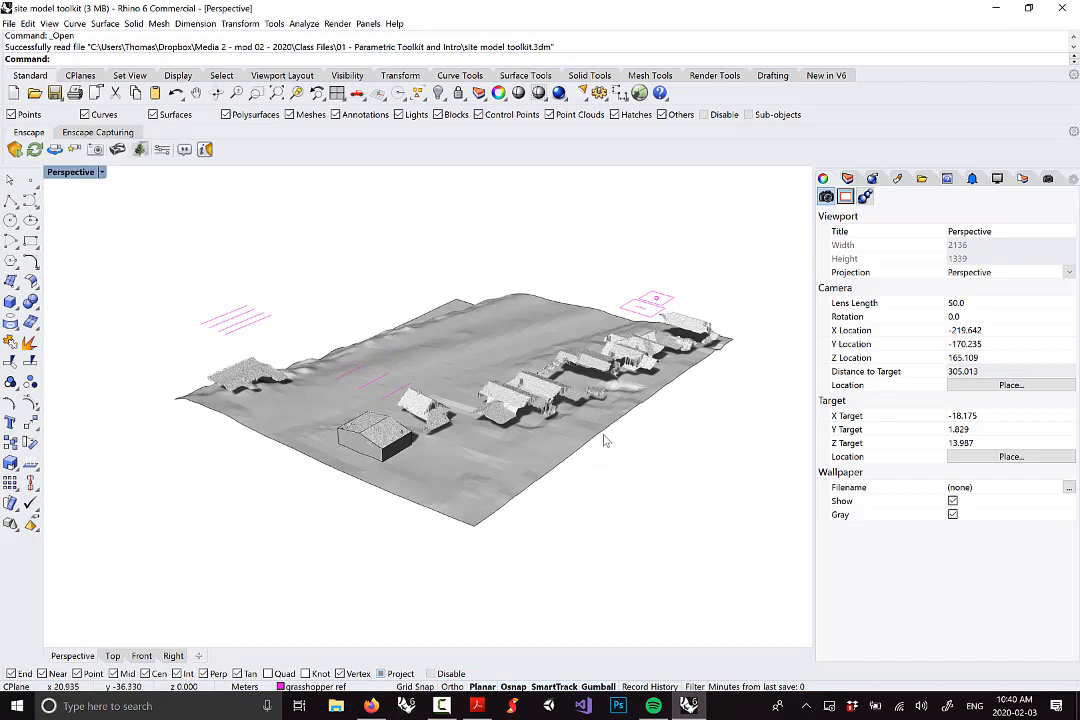
{"action": "right_click_drag", "start_coordinate": [615, 402], "coordinate": [593, 407]}
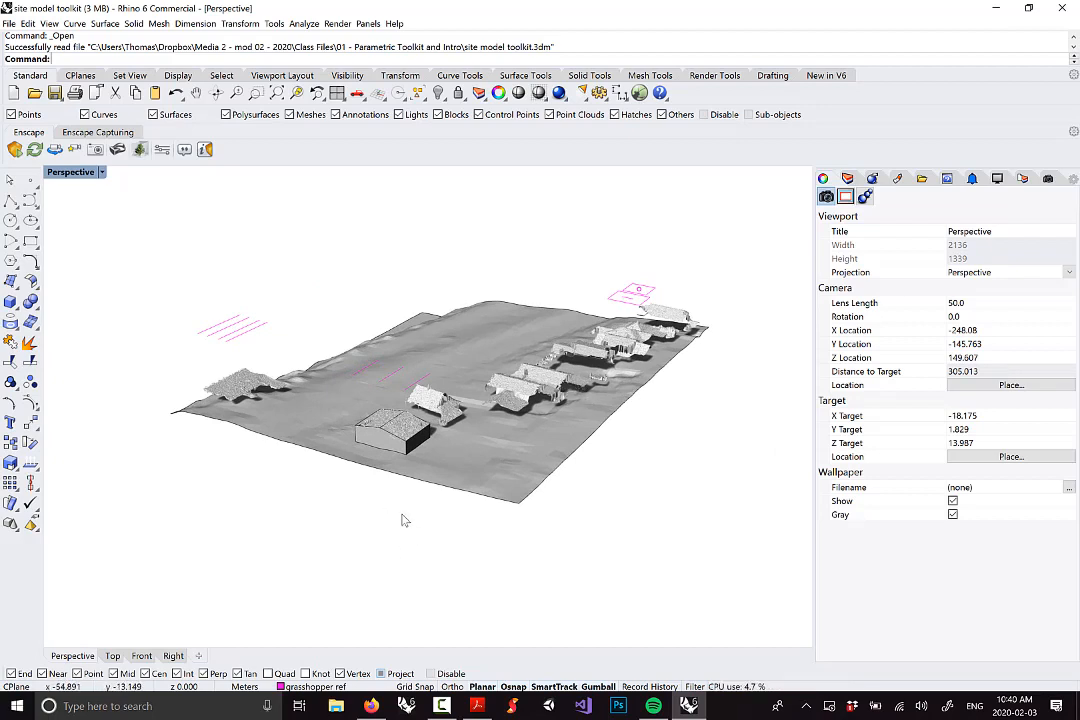
{"action": "right_click_drag", "start_coordinate": [505, 403], "coordinate": [254, 420]}
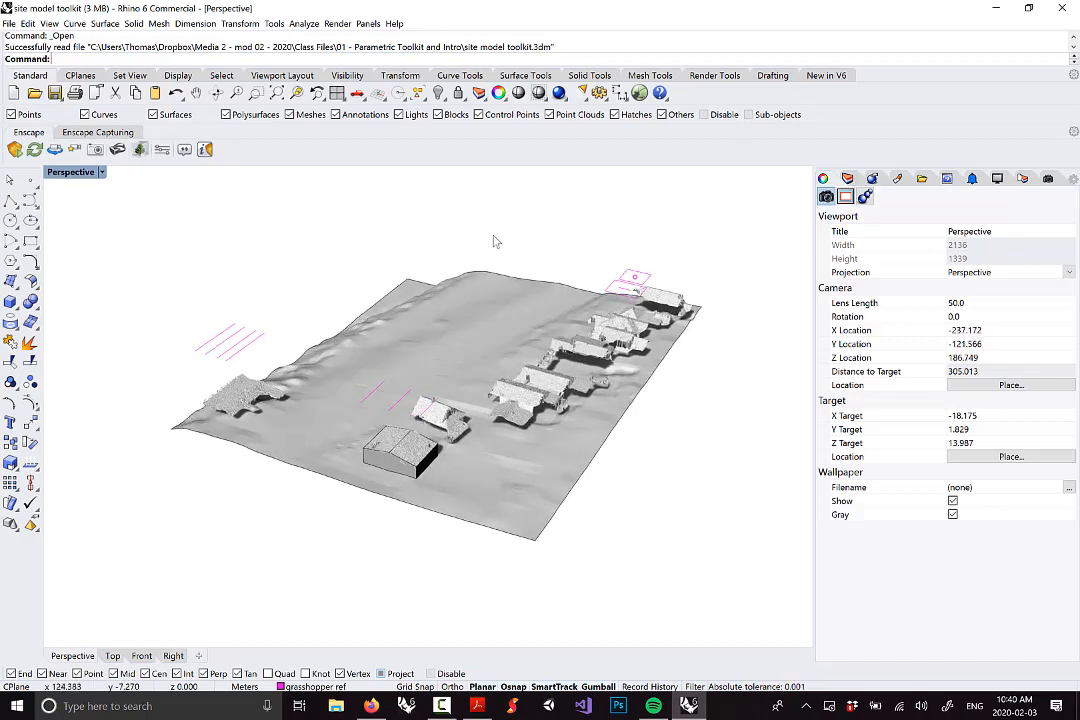
{"action": "key", "text": "alt+Tab"}
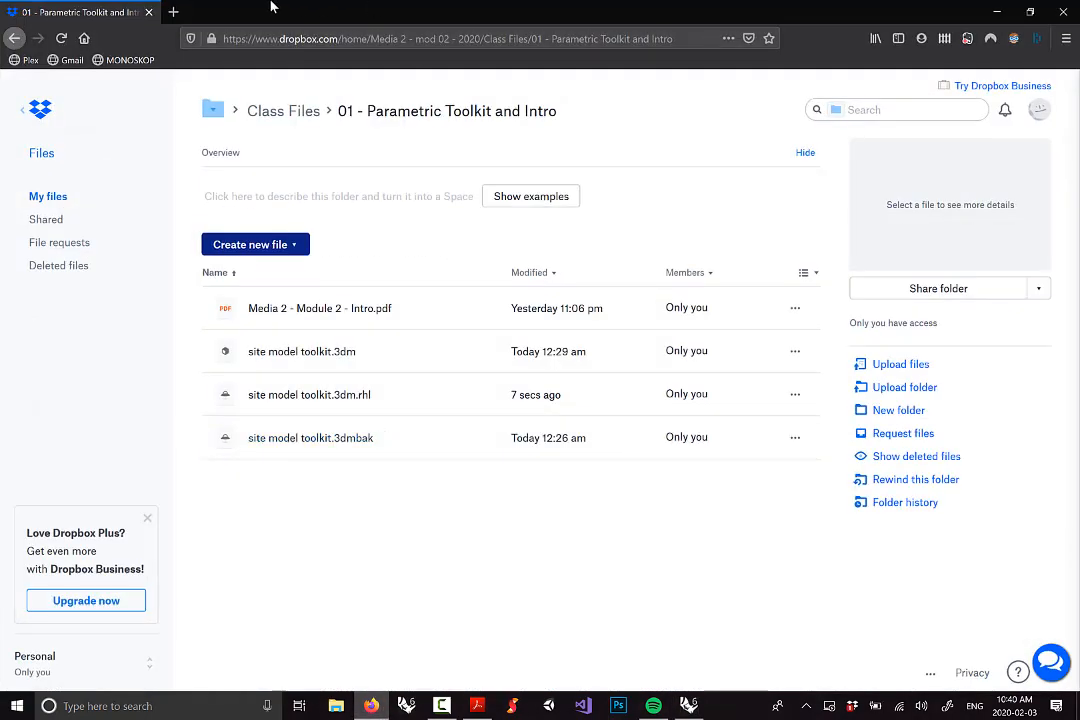
Search 'dusty greenwell park' in a new tab and open its Google Maps location
{"action": "left_click", "coordinate": [174, 12]}
{"action": "type", "text": "dust"}
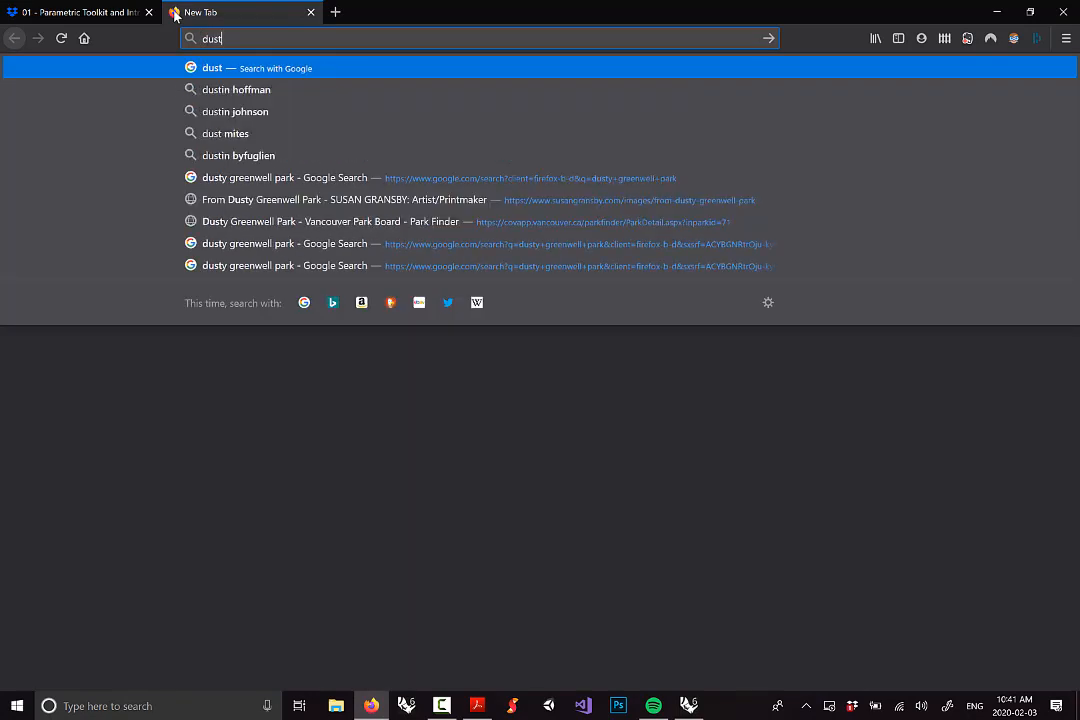
{"action": "type", "text": "y s"}
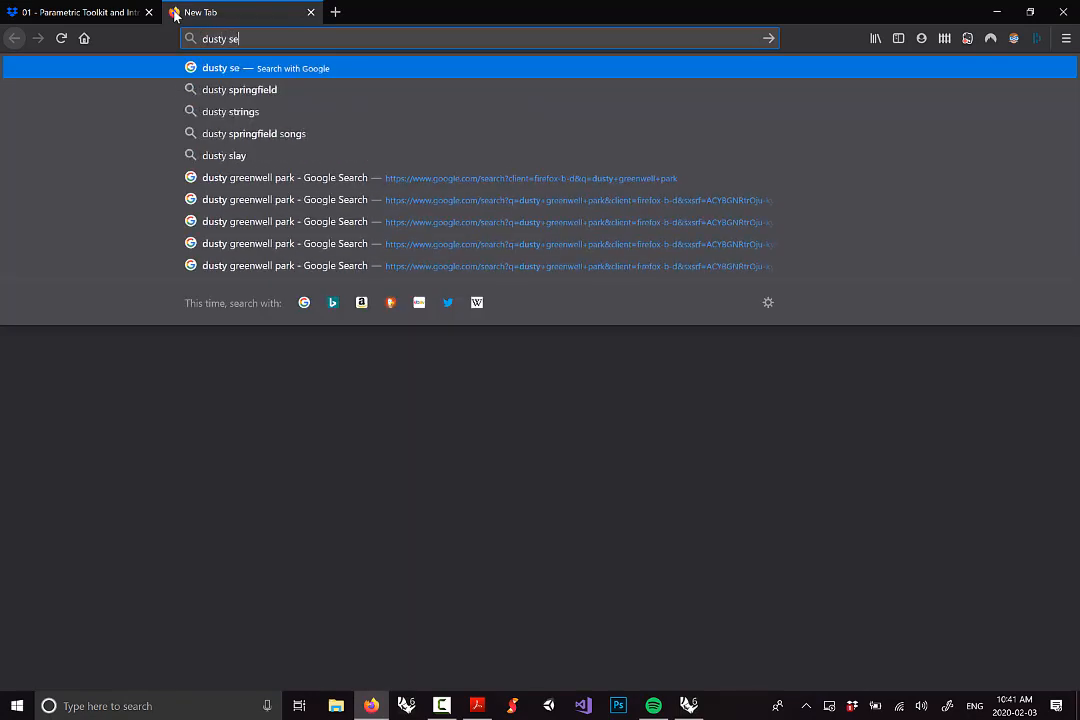
{"action": "type", "text": "tillwell par"}
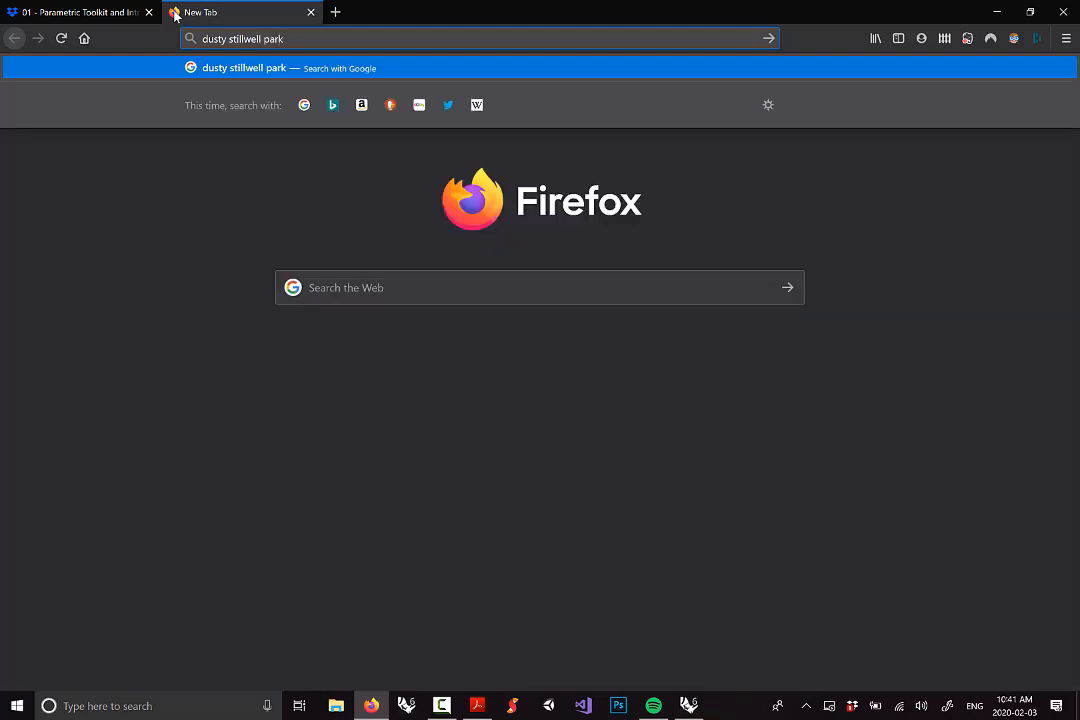
{"action": "type", "text": "k"}
{"action": "key", "text": "Return"}
{"action": "left_click_drag", "start_coordinate": [260, 101], "coordinate": [151, 100]}
{"action": "type", "text": "green"}
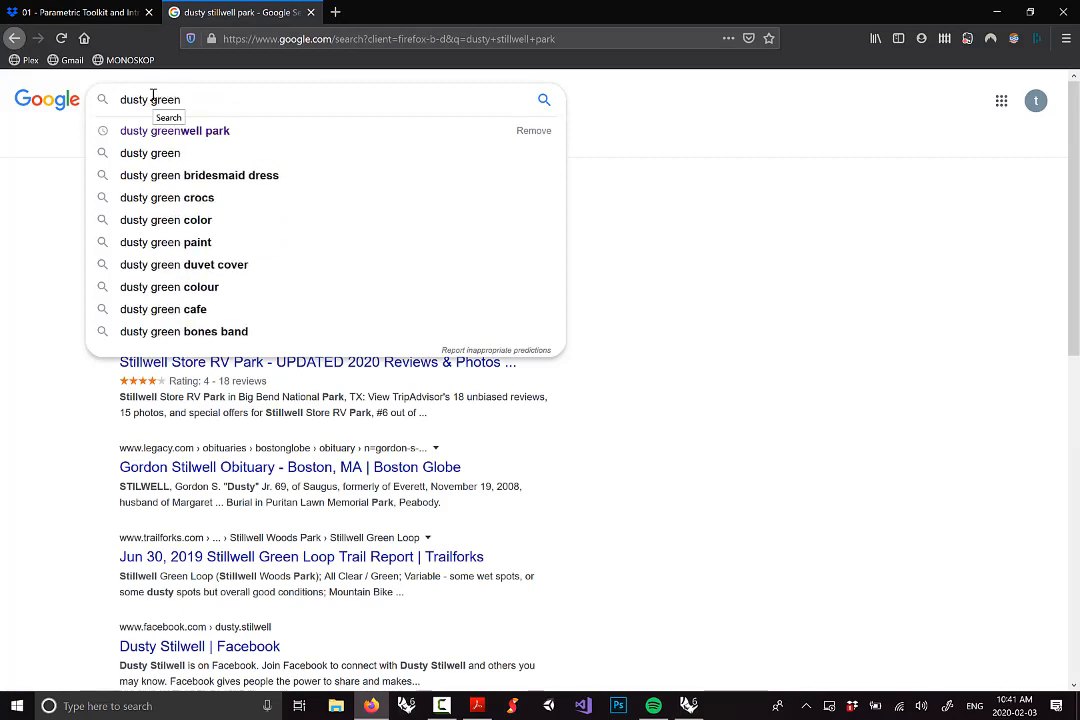
{"action": "type", "text": "well park"}
{"action": "key", "text": "Return"}
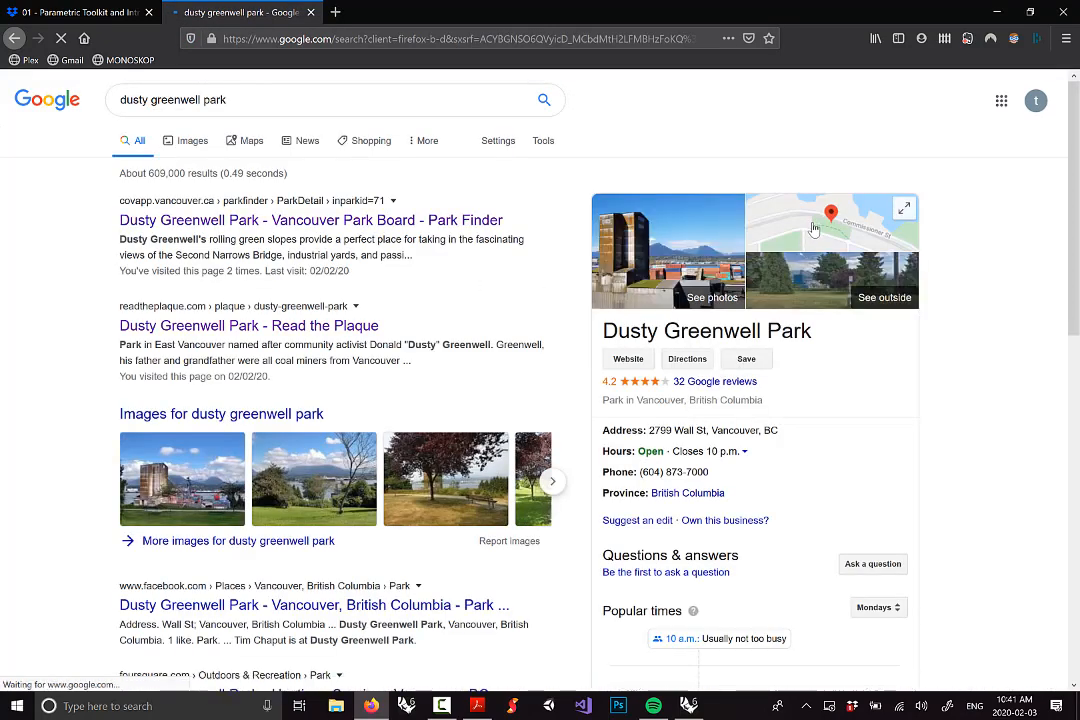
{"action": "left_click", "coordinate": [842, 213]}
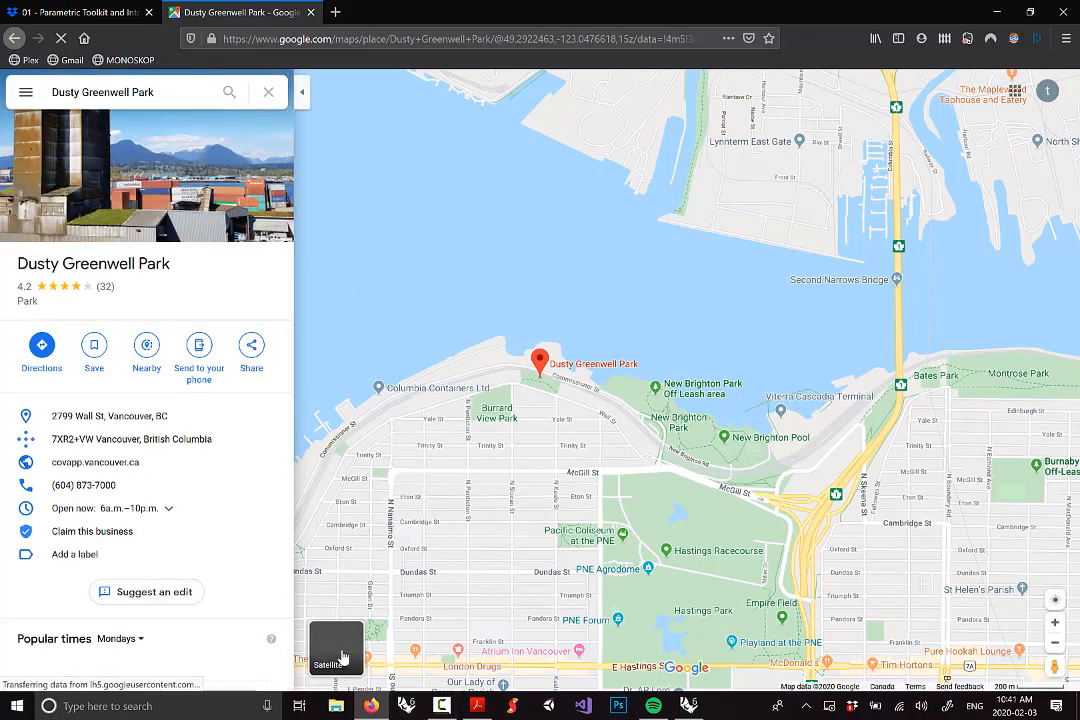
Switch to satellite, zoom to the 50 m scale on the park, and collapse the side panel
{"action": "left_click", "coordinate": [342, 655]}
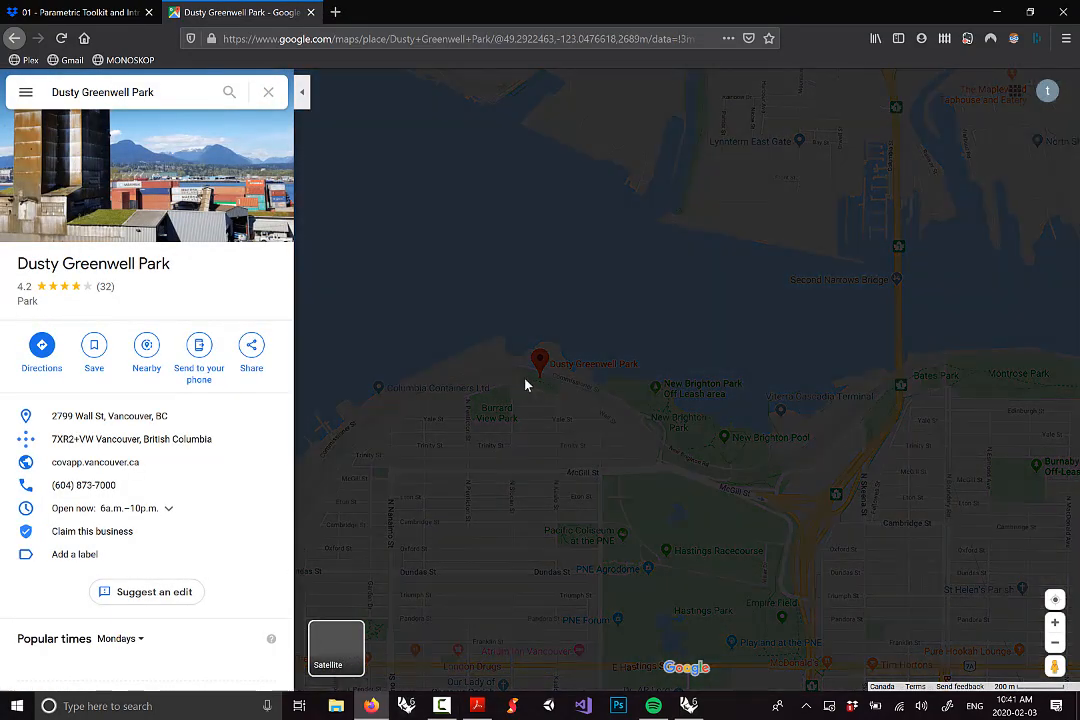
{"action": "scroll", "coordinate": [527, 385], "scroll_direction": "up", "scroll_amount": 3}
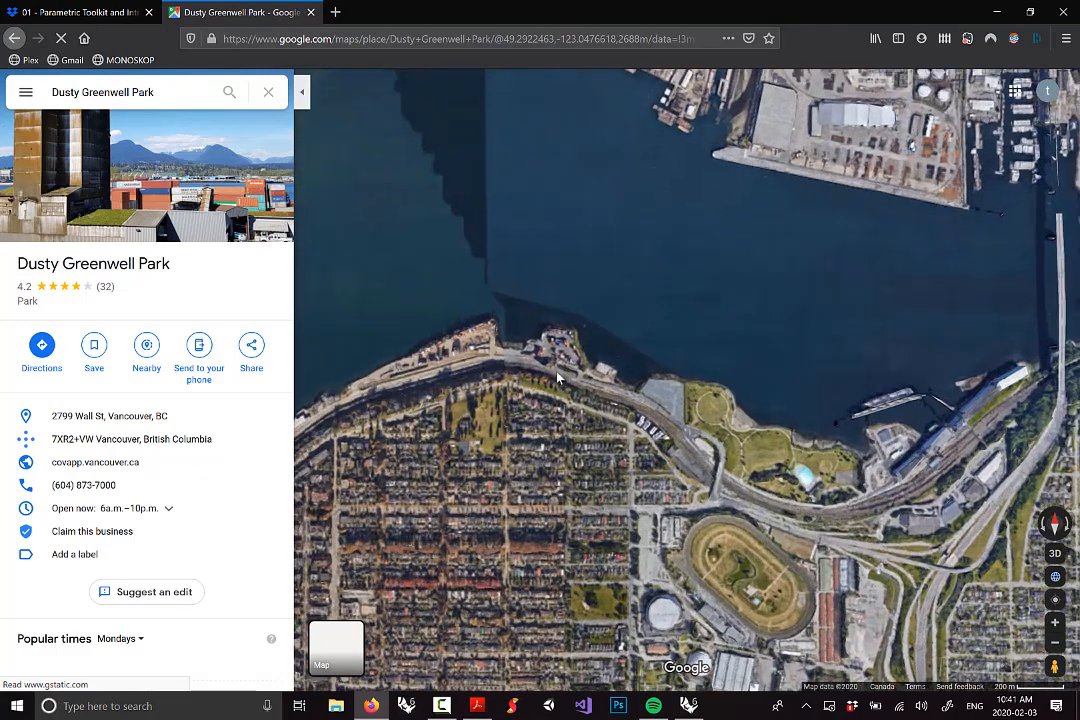
{"action": "scroll", "coordinate": [498, 385], "scroll_direction": "up", "scroll_amount": 1}
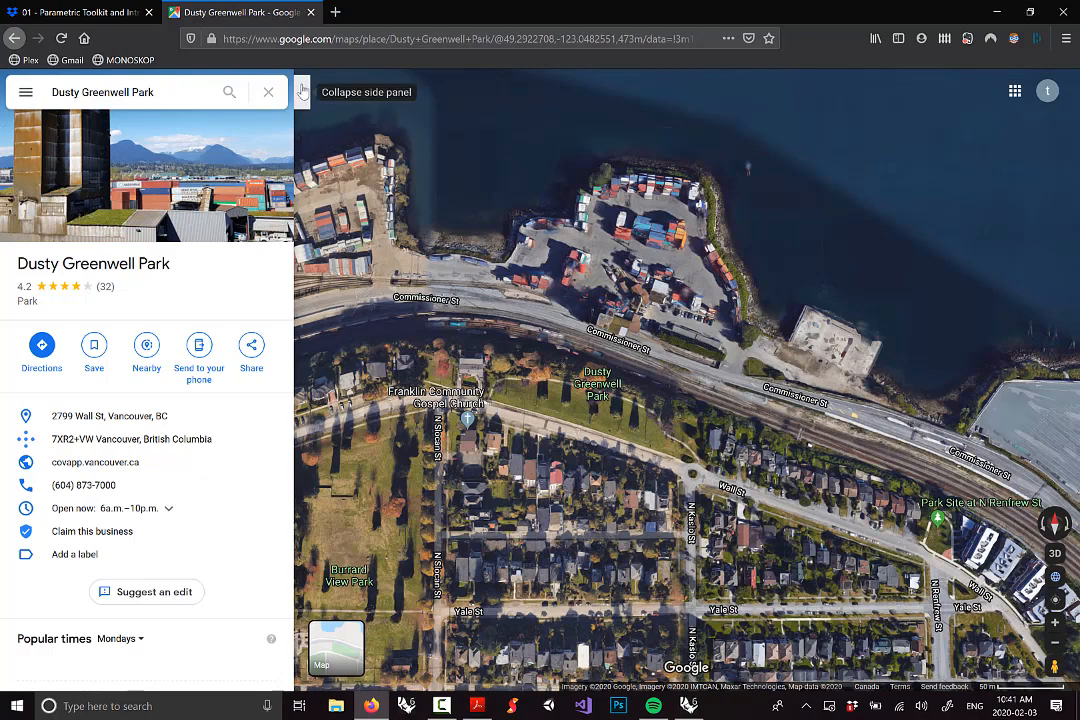
{"action": "left_click", "coordinate": [301, 92]}
View the Wall St houses in 3D satellite, then return to Rhino and orbit the model
{"action": "left_click", "coordinate": [1055, 553]}
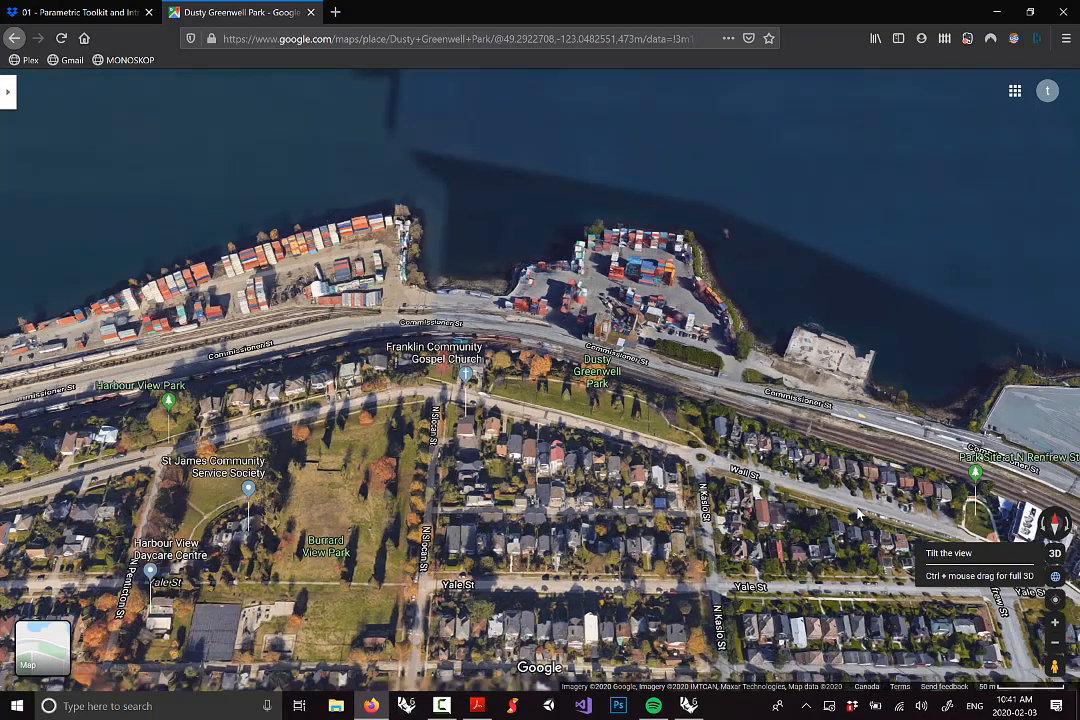
{"action": "scroll", "coordinate": [630, 501], "scroll_direction": "up", "scroll_amount": 3}
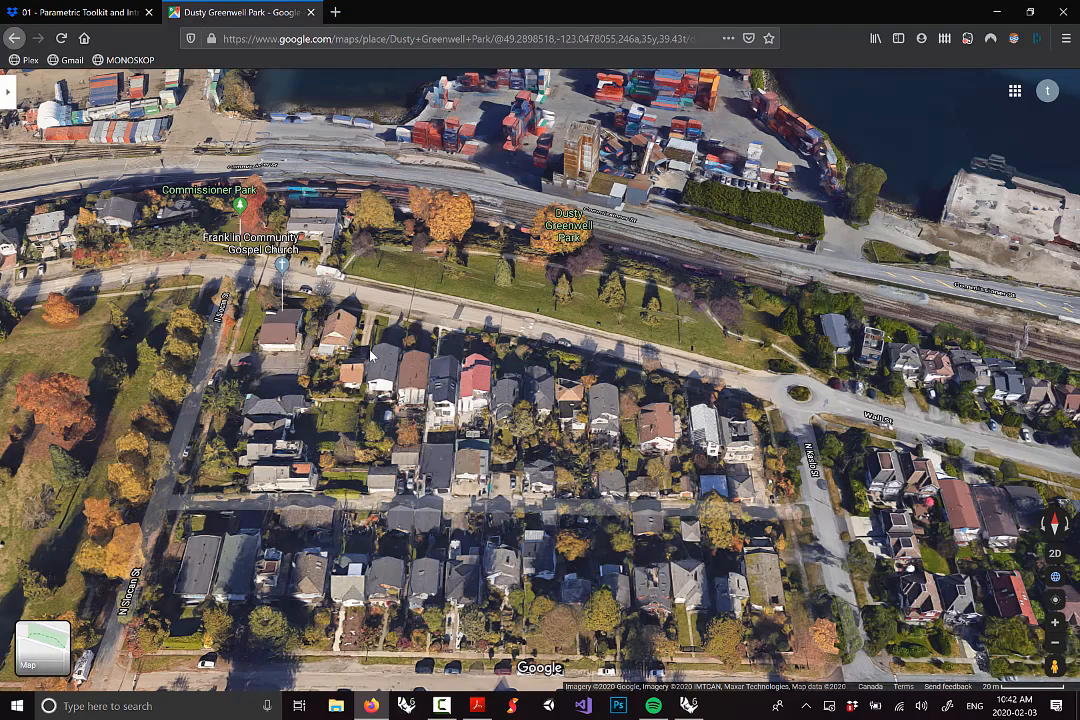
{"action": "scroll", "coordinate": [630, 437], "scroll_direction": "up", "scroll_amount": 3}
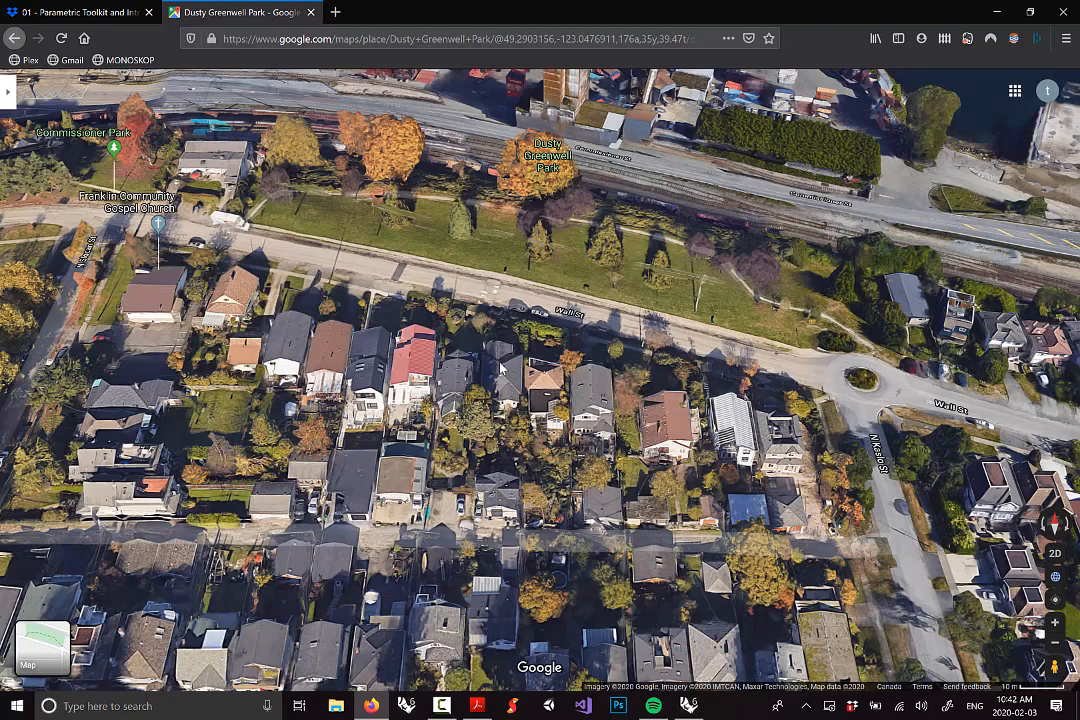
{"action": "scroll", "coordinate": [500, 364], "scroll_direction": "down", "scroll_amount": 1}
{"action": "scroll", "coordinate": [500, 364], "scroll_direction": "down", "scroll_amount": 1}
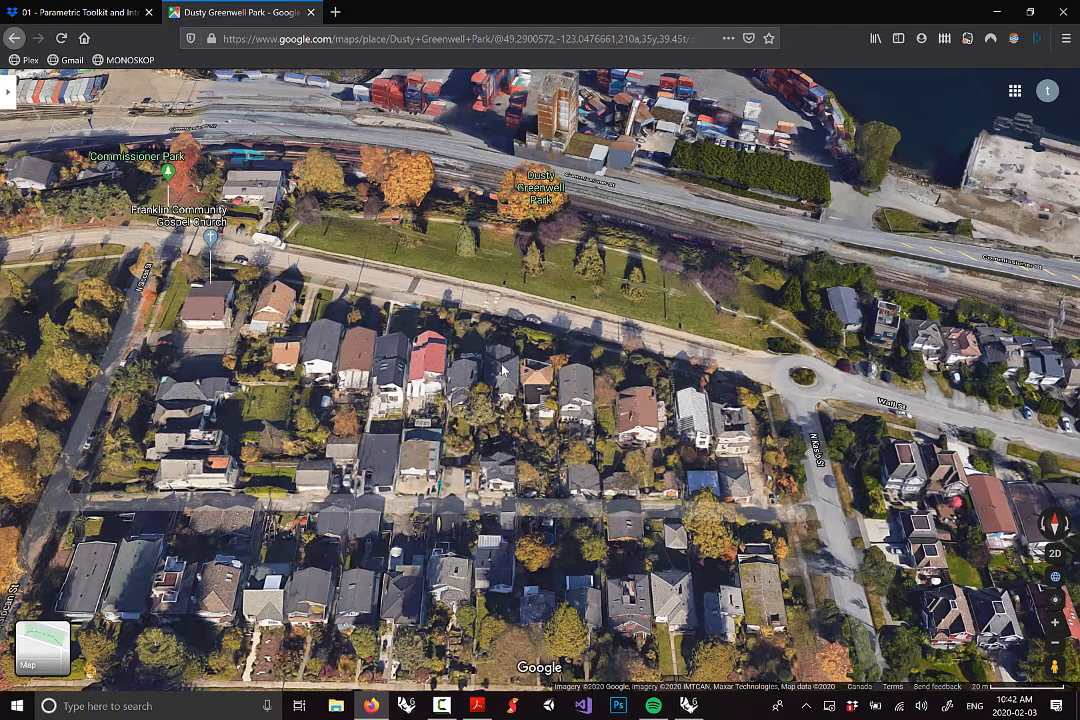
{"action": "scroll", "coordinate": [445, 310], "scroll_direction": "down", "scroll_amount": 1}
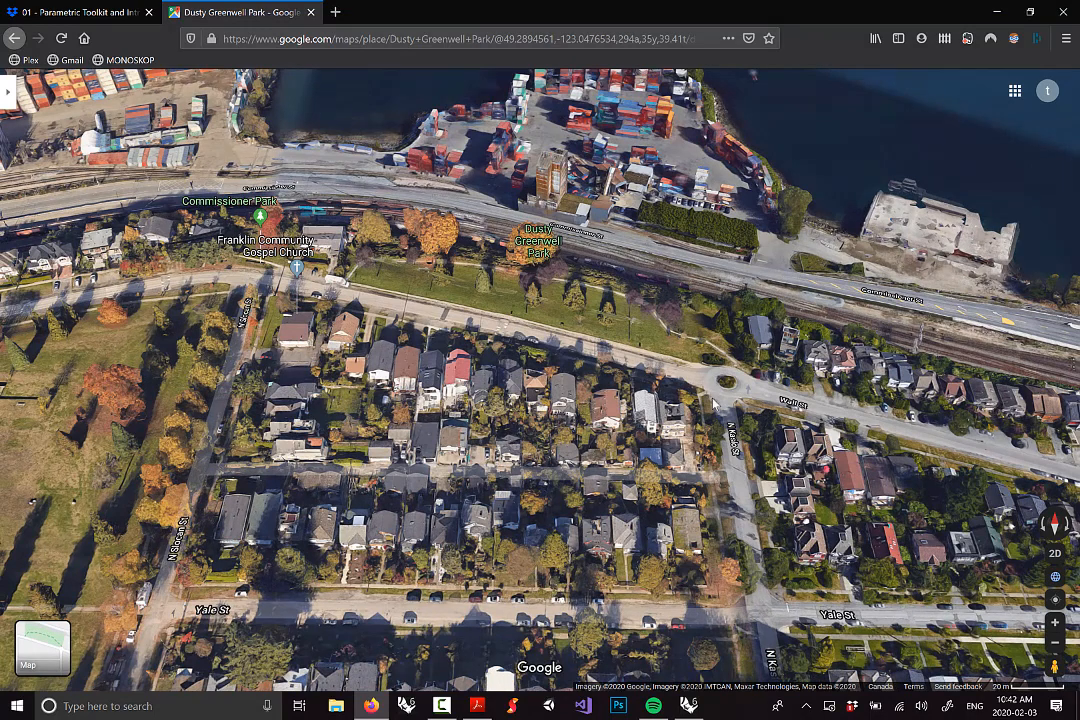
{"action": "scroll", "coordinate": [633, 439], "scroll_direction": "up", "scroll_amount": 1}
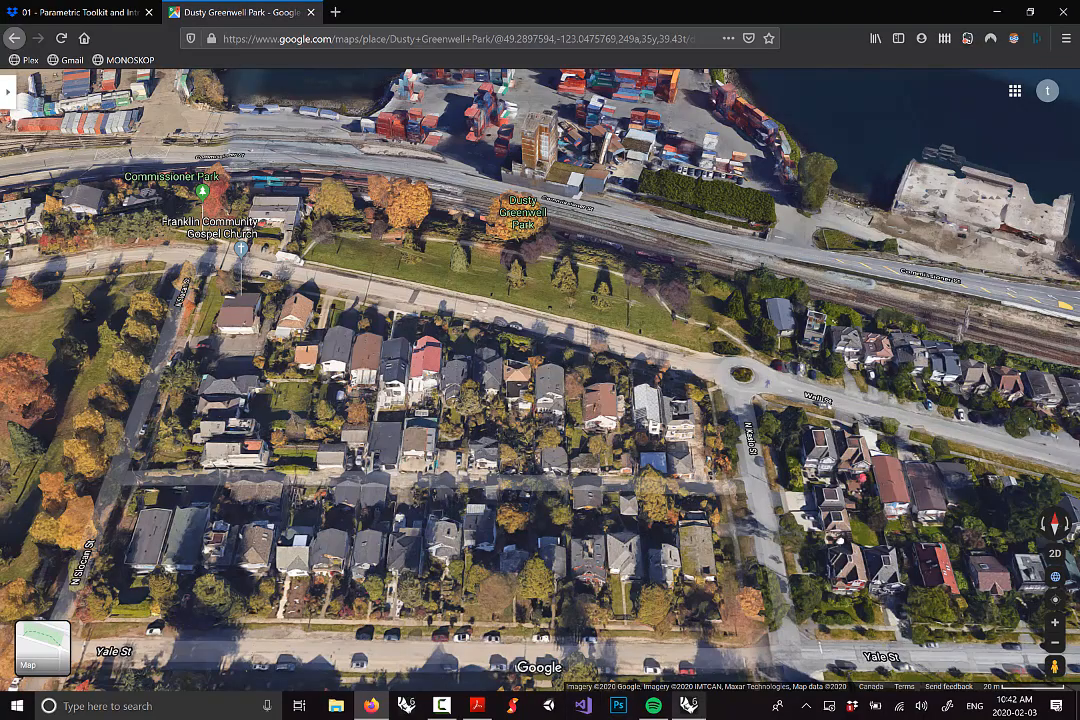
{"action": "left_click", "coordinate": [689, 706]}
{"action": "right_click_drag", "start_coordinate": [585, 367], "coordinate": [418, 364]}
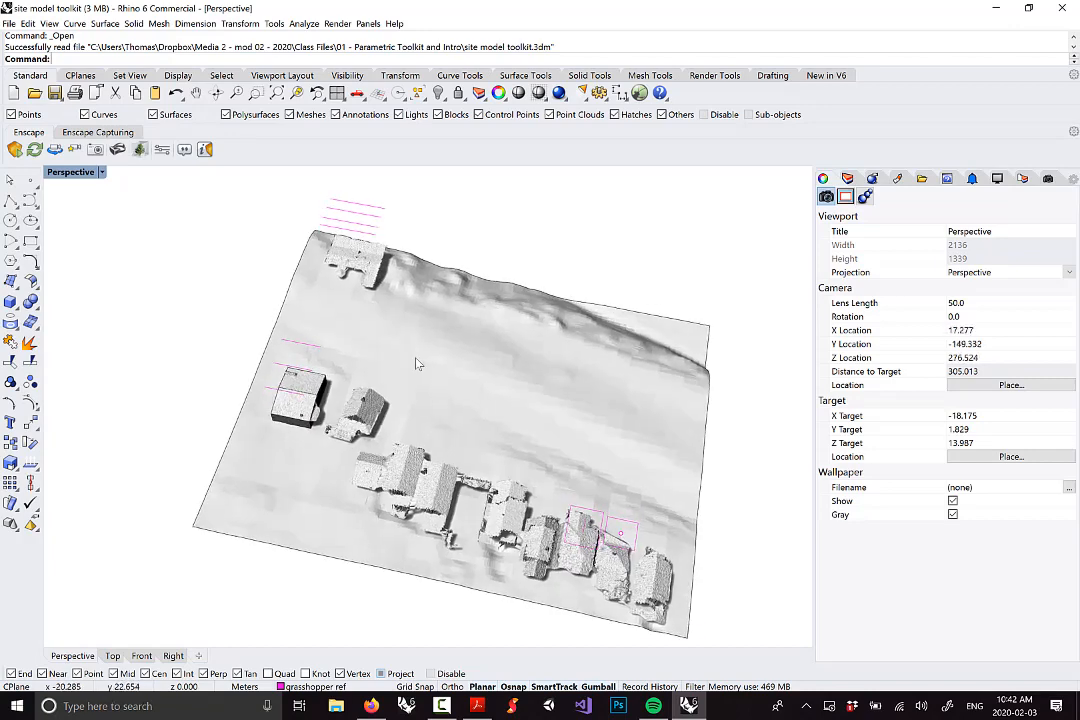
Orbit to a low side view and select a scanned house mesh to check it
{"action": "right_click_drag", "start_coordinate": [363, 317], "coordinate": [451, 356]}
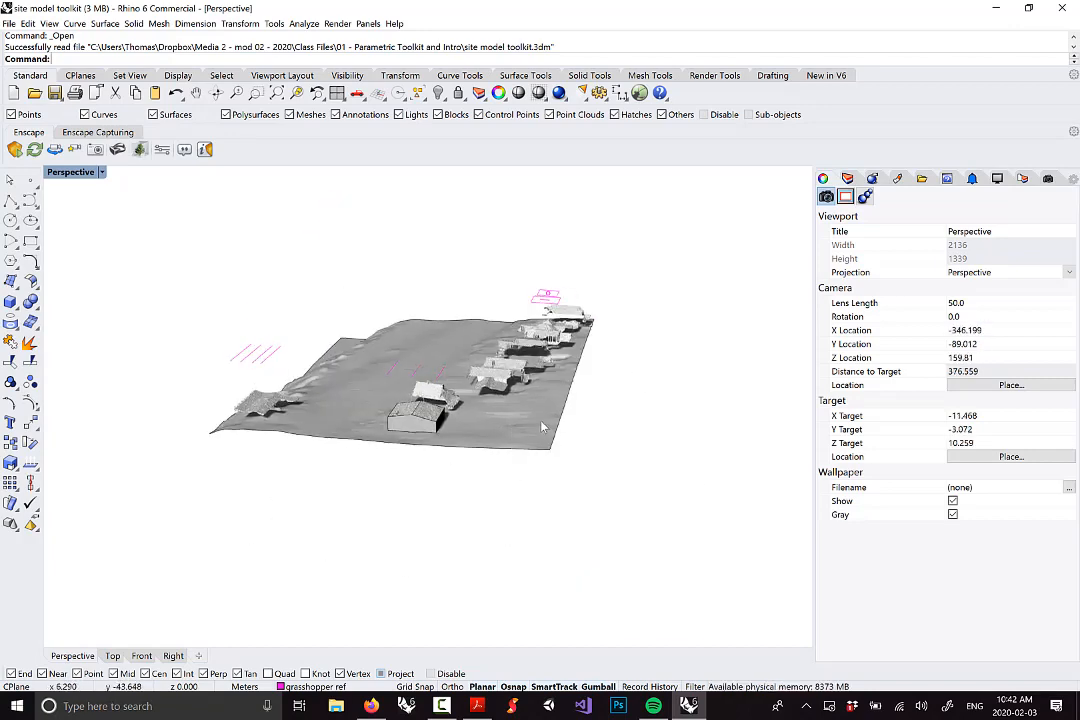
{"action": "scroll", "coordinate": [458, 425], "scroll_direction": "up", "scroll_amount": 8}
{"action": "left_click", "coordinate": [435, 400]}
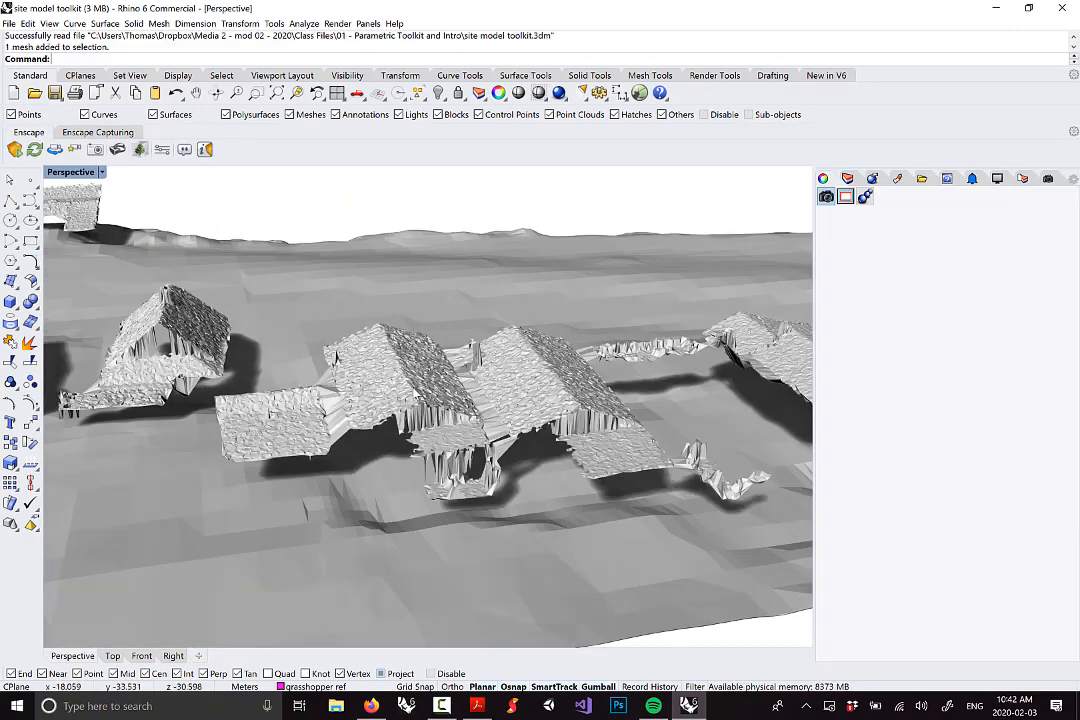
{"action": "scroll", "coordinate": [410, 360], "scroll_direction": "down", "scroll_amount": 5}
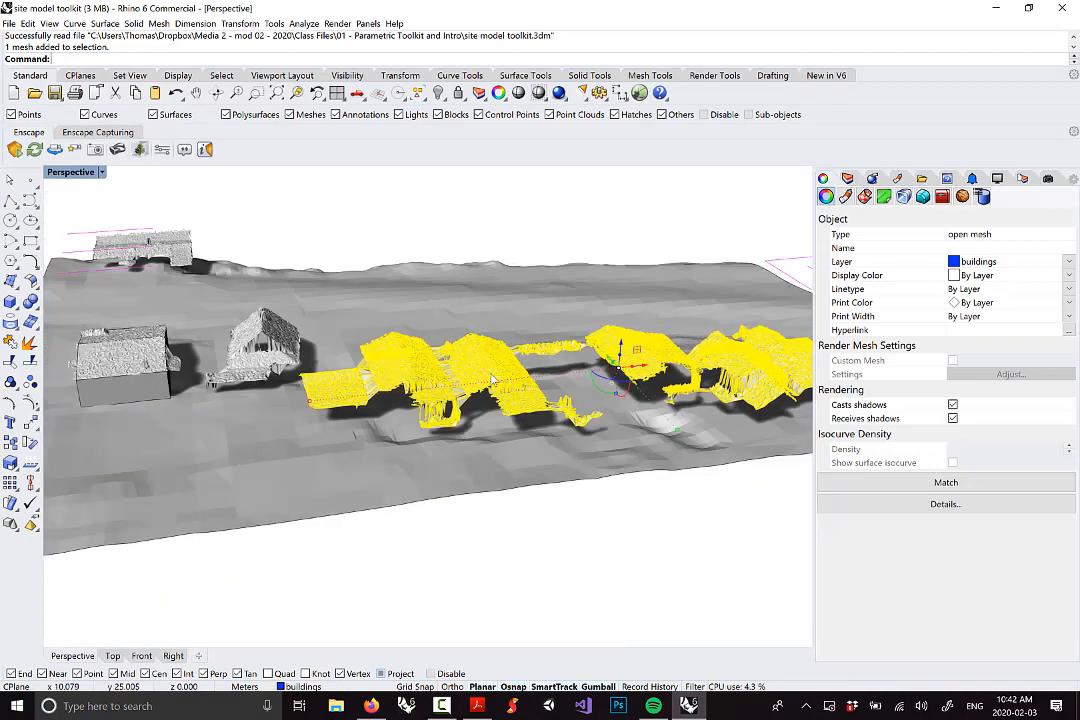
{"action": "key", "text": "Escape"}
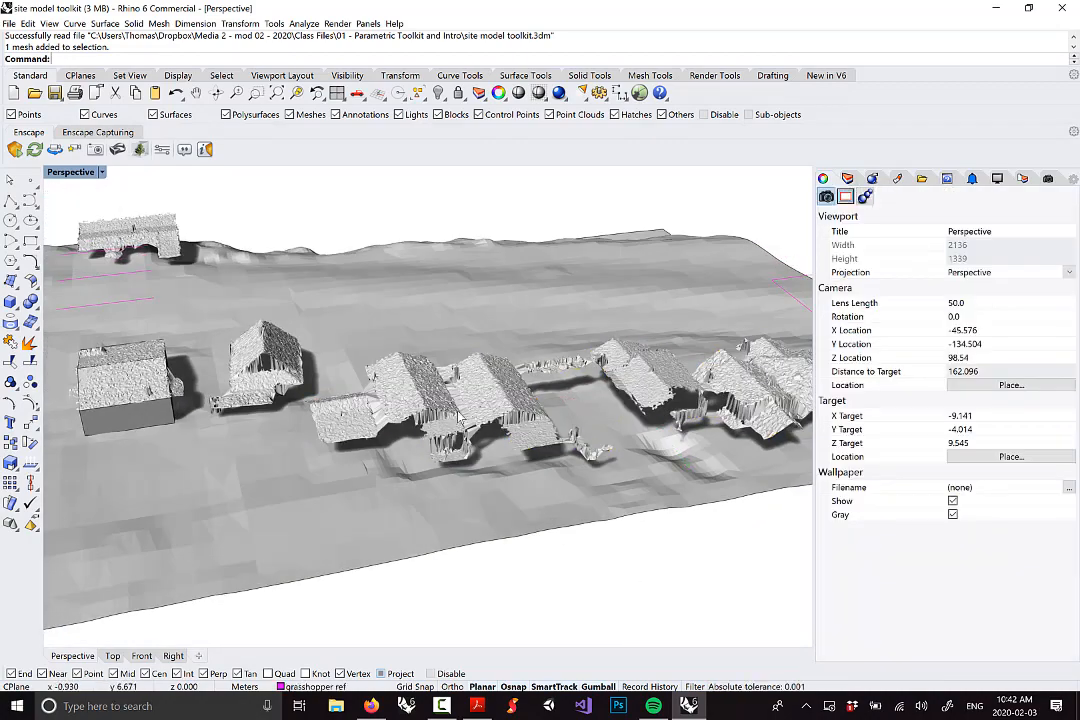
Orbit around the row of houses from several angles, then bring back the 3D Google Maps view
{"action": "right_click_drag", "start_coordinate": [389, 354], "coordinate": [555, 439]}
{"action": "scroll", "coordinate": [535, 391], "scroll_direction": "down", "scroll_amount": 6}
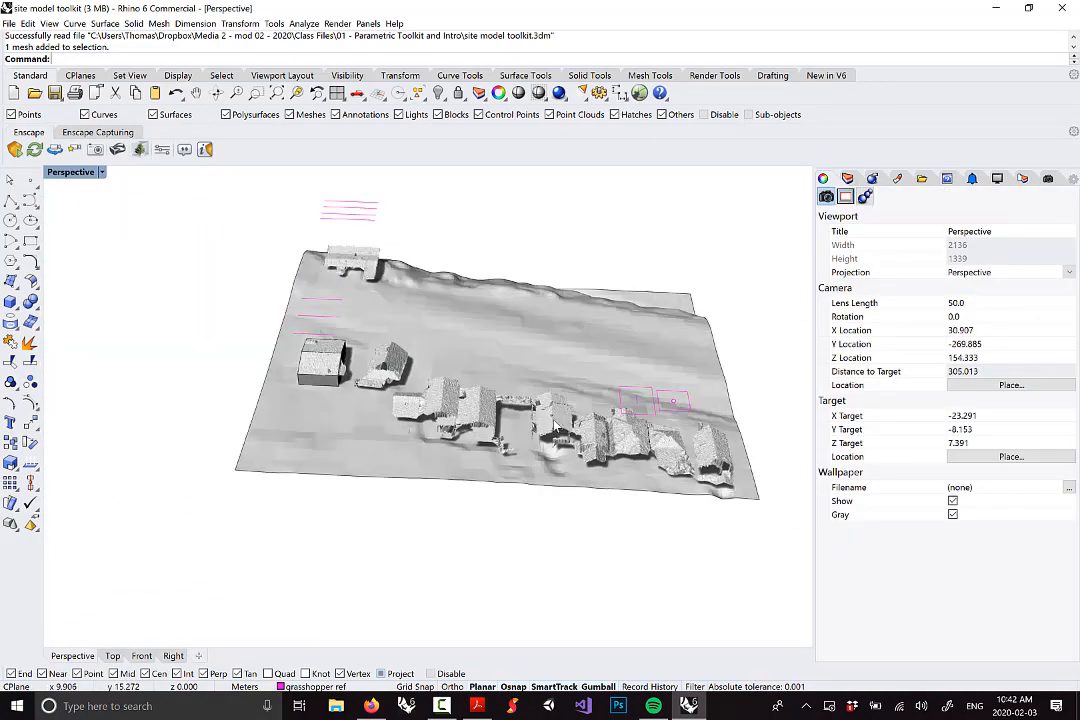
{"action": "scroll", "coordinate": [430, 405], "scroll_direction": "up", "scroll_amount": 4}
{"action": "right_click_drag", "start_coordinate": [457, 410], "coordinate": [405, 347]}
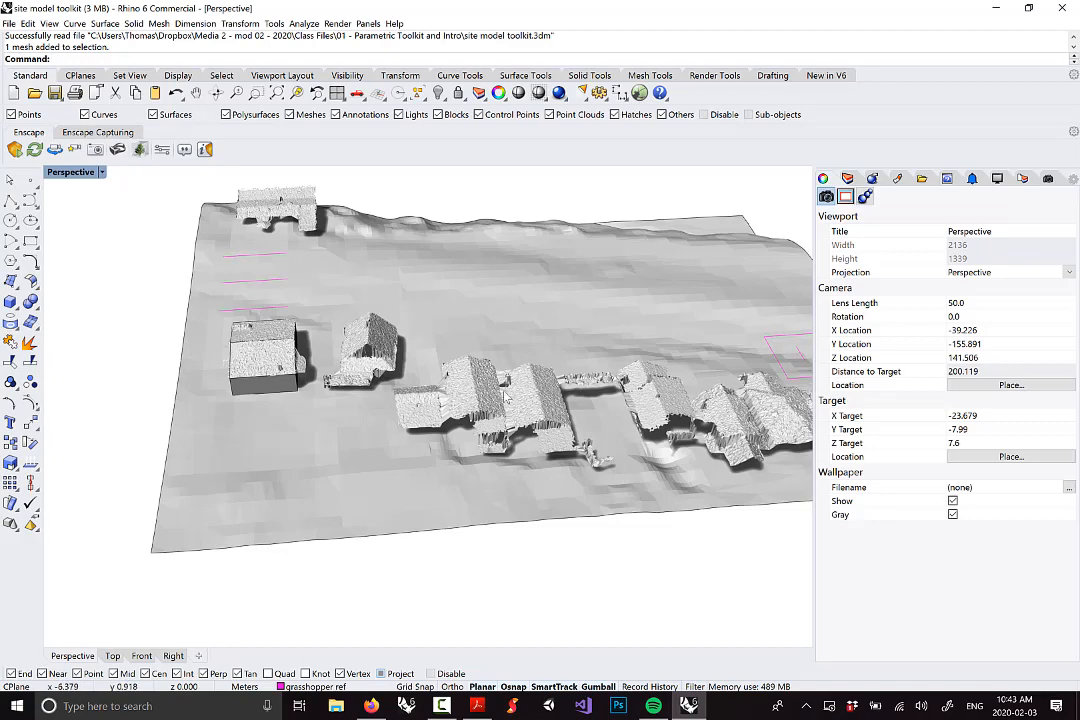
{"action": "scroll", "coordinate": [440, 373], "scroll_direction": "down", "scroll_amount": 4}
{"action": "scroll", "coordinate": [499, 440], "scroll_direction": "up", "scroll_amount": 4}
{"action": "right_click_drag", "start_coordinate": [480, 418], "coordinate": [453, 533]}
{"action": "scroll", "coordinate": [441, 416], "scroll_direction": "down", "scroll_amount": 5}
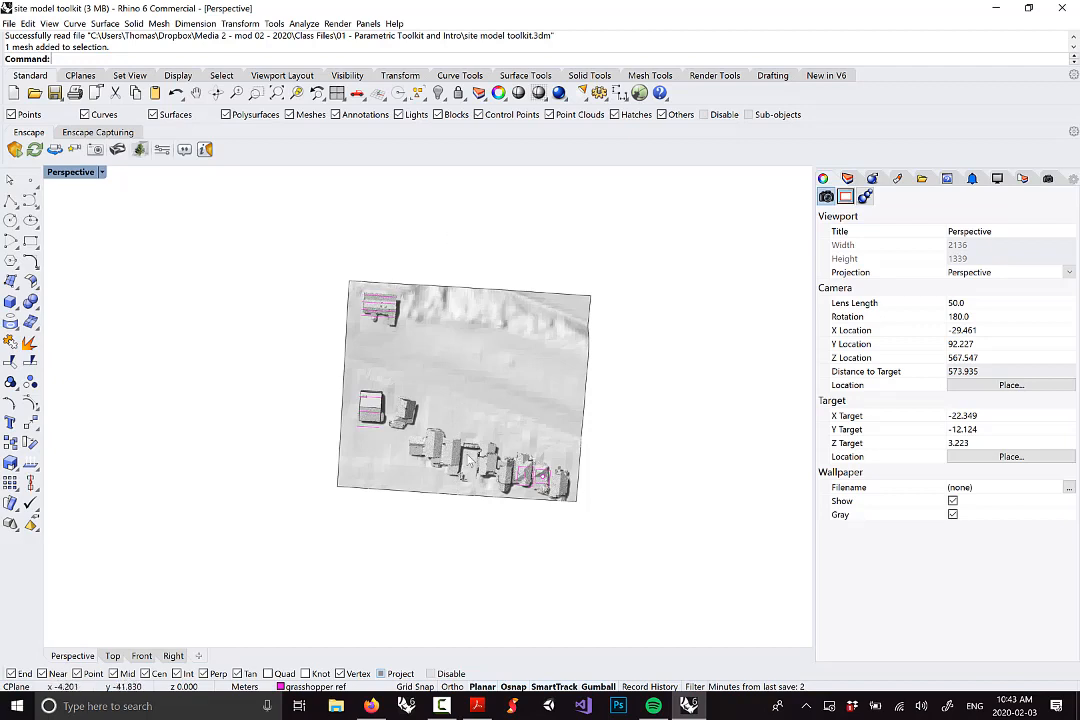
{"action": "right_click_drag", "start_coordinate": [469, 467], "coordinate": [485, 411]}
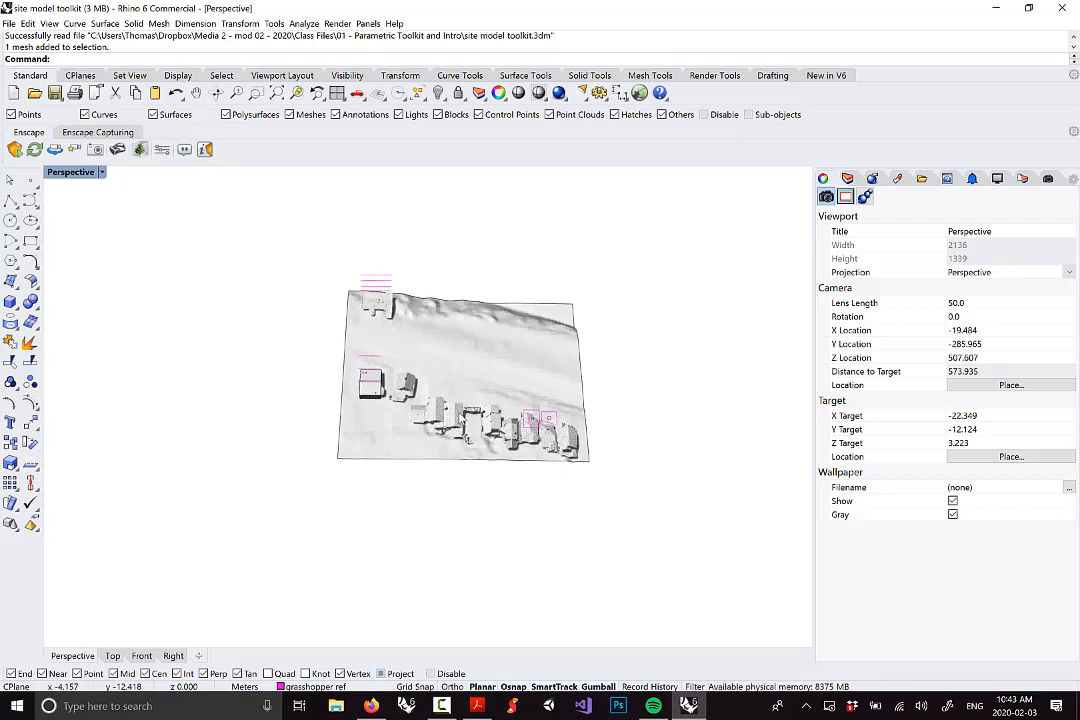
{"action": "left_click", "coordinate": [376, 710]}
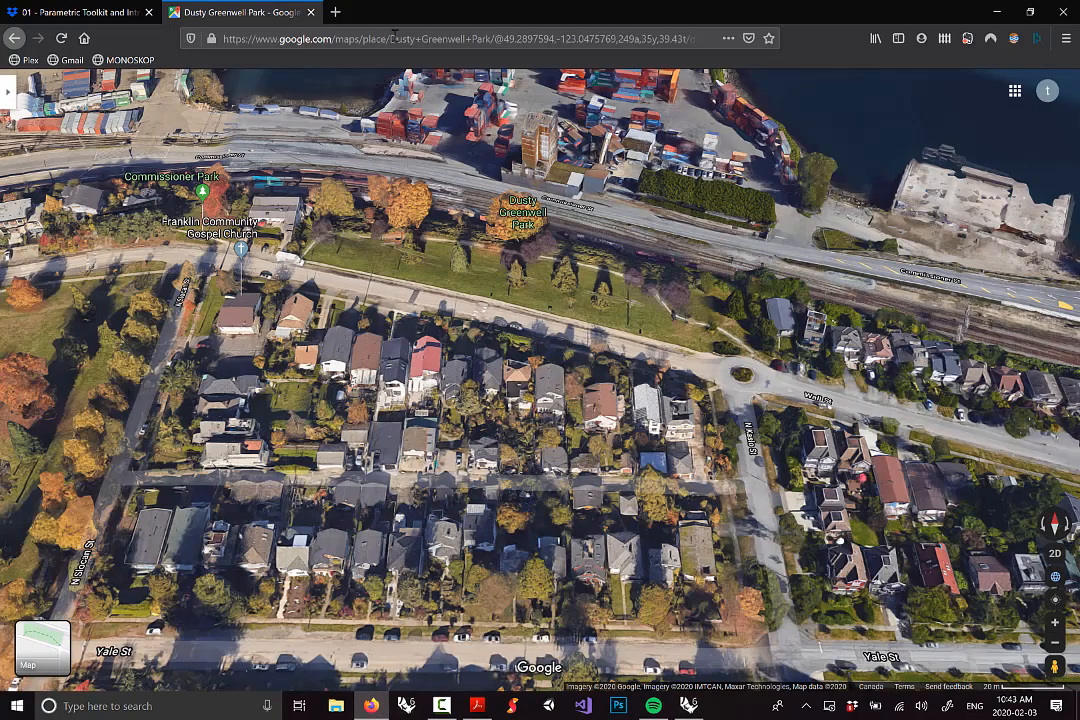
Search Google for 'lidar' in a new tab, then minimise Firefox to return to Rhino
{"action": "left_click", "coordinate": [337, 12]}
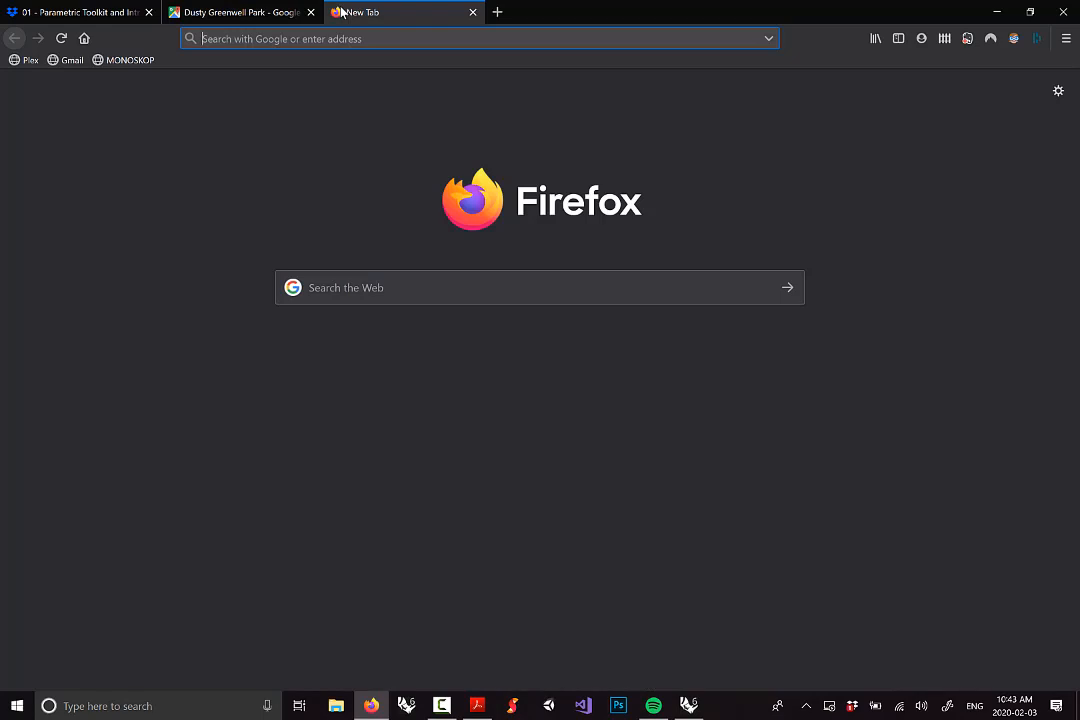
{"action": "type", "text": "lidar"}
{"action": "key", "text": "Return"}
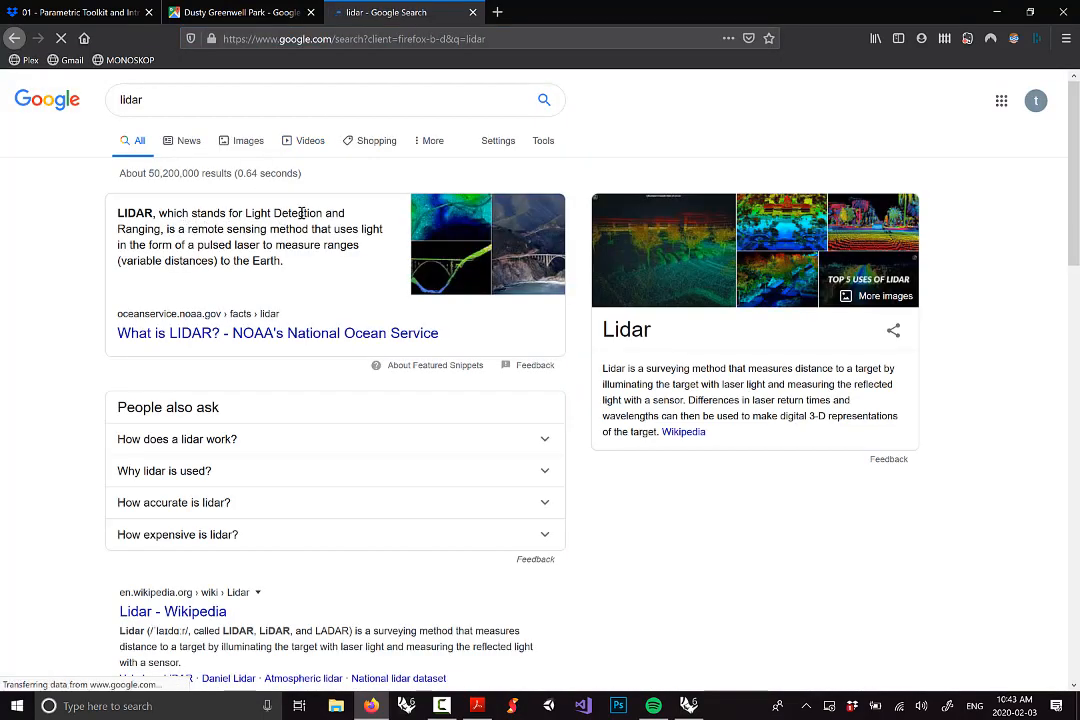
{"action": "left_click", "coordinate": [997, 12]}
{"action": "scroll", "coordinate": [540, 420], "scroll_direction": "up", "scroll_amount": 5}
{"action": "scroll", "coordinate": [455, 427], "scroll_direction": "down", "scroll_amount": 3}
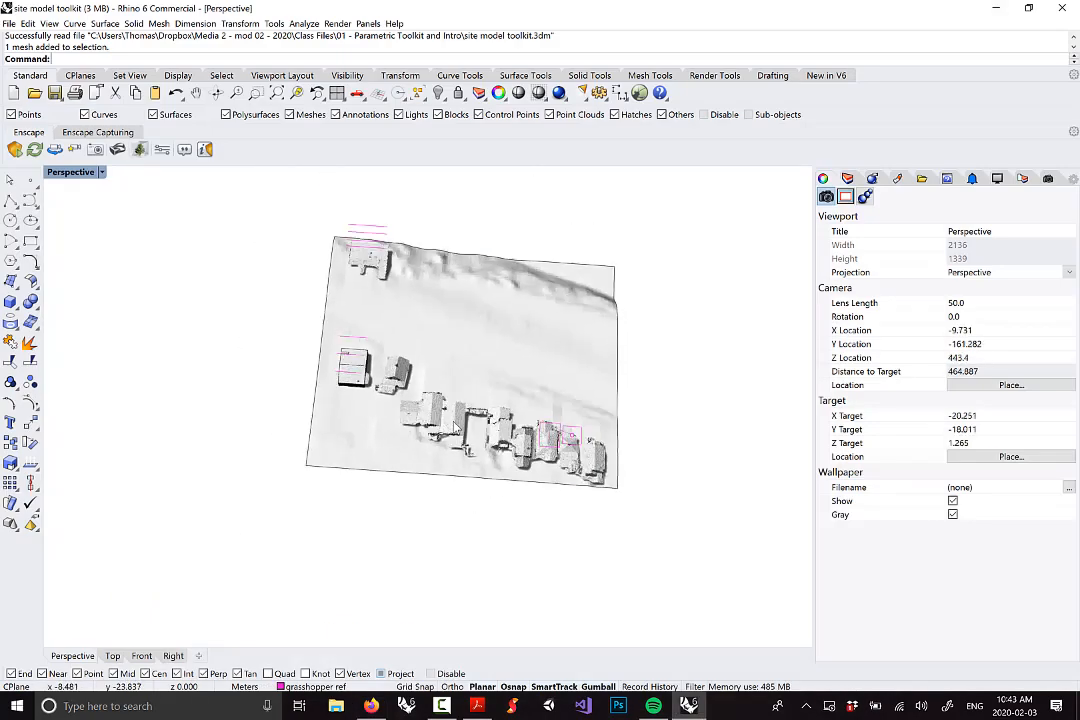
{"action": "right_click_drag", "start_coordinate": [447, 416], "coordinate": [452, 344]}
{"action": "scroll", "coordinate": [461, 396], "scroll_direction": "up", "scroll_amount": 2}
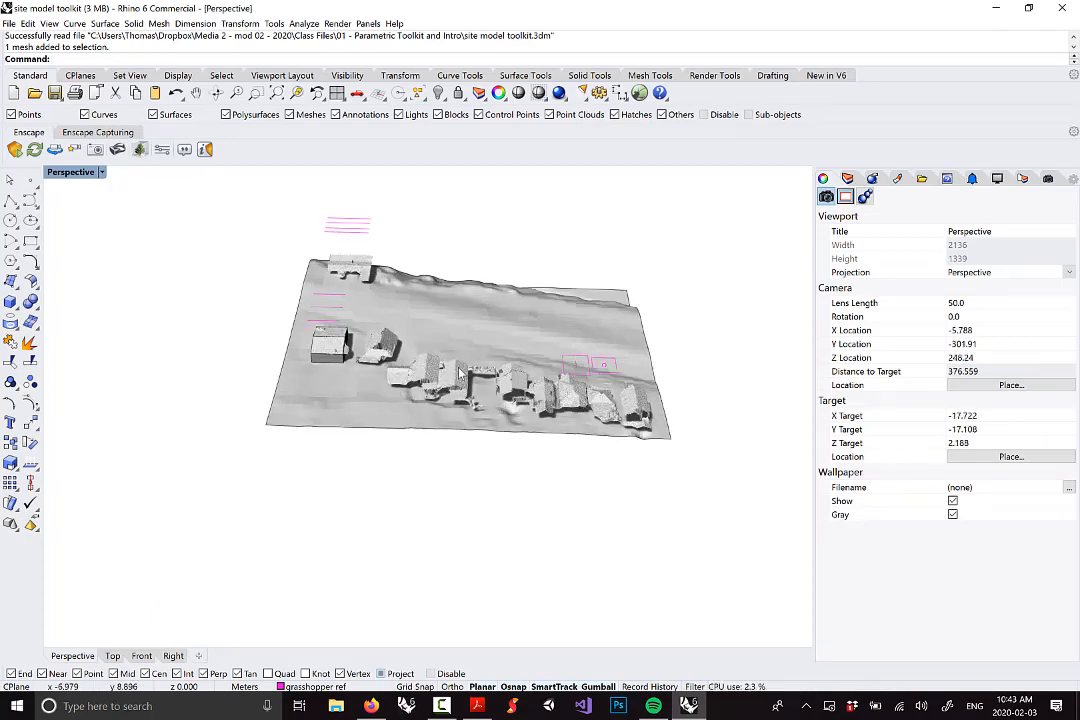
{"action": "right_click_drag", "start_coordinate": [461, 368], "coordinate": [453, 343]}
{"action": "scroll", "coordinate": [469, 459], "scroll_direction": "up", "scroll_amount": 6}
{"action": "scroll", "coordinate": [447, 295], "scroll_direction": "up", "scroll_amount": 6}
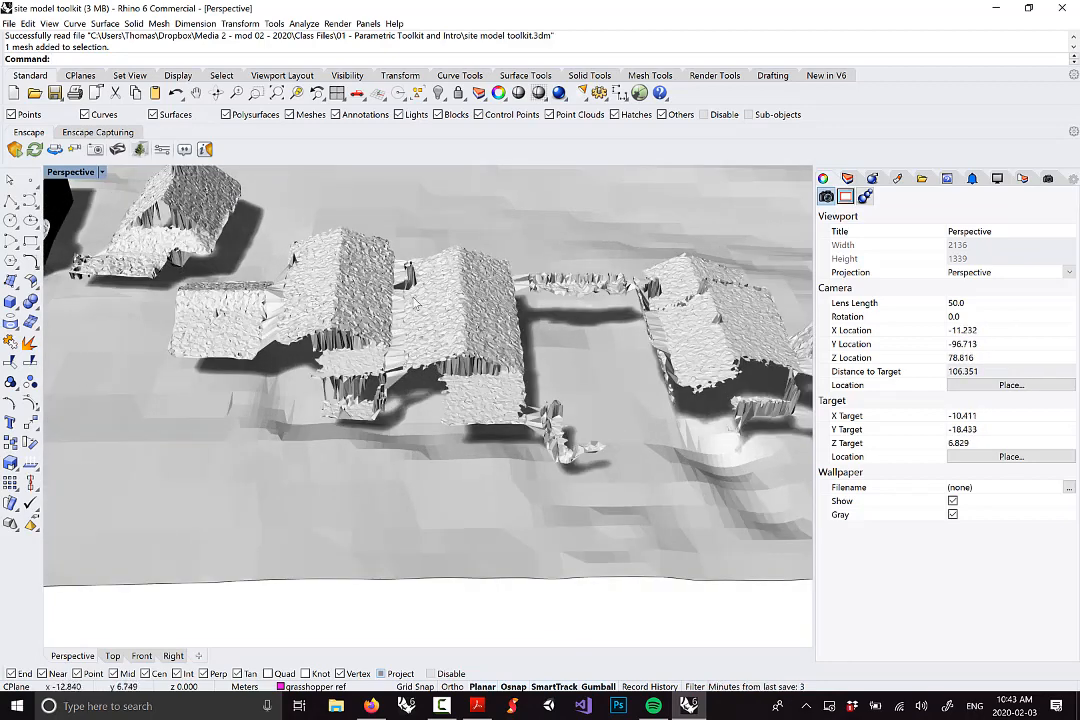
{"action": "scroll", "coordinate": [391, 302], "scroll_direction": "up", "scroll_amount": 4}
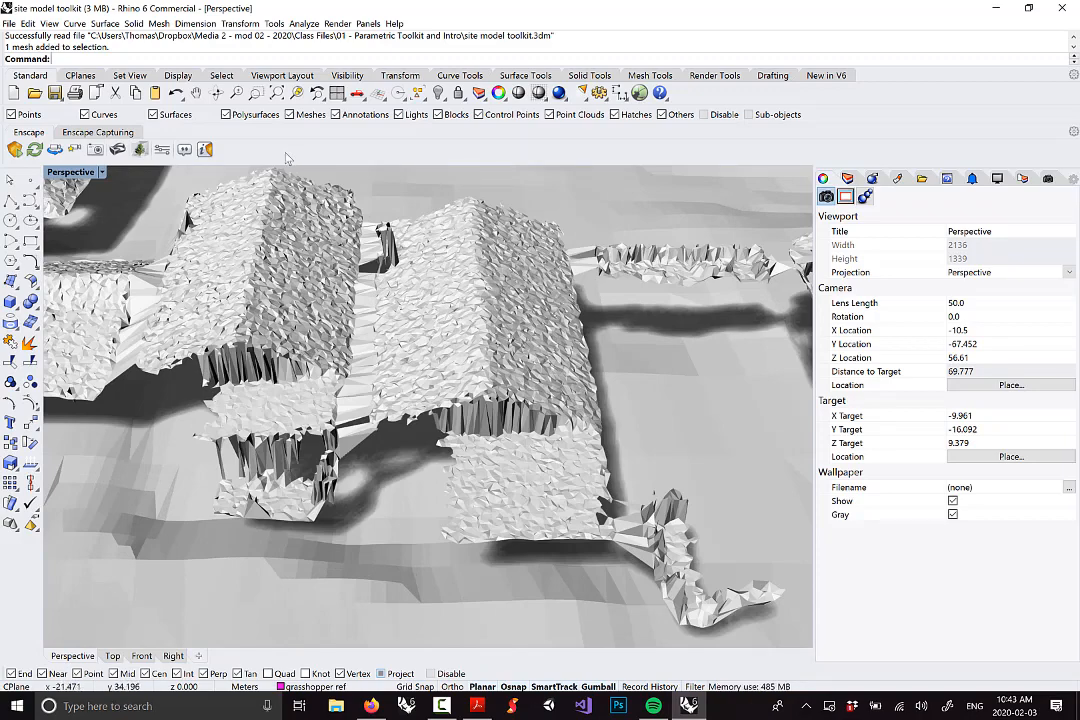
{"action": "scroll", "coordinate": [409, 308], "scroll_direction": "up", "scroll_amount": 4}
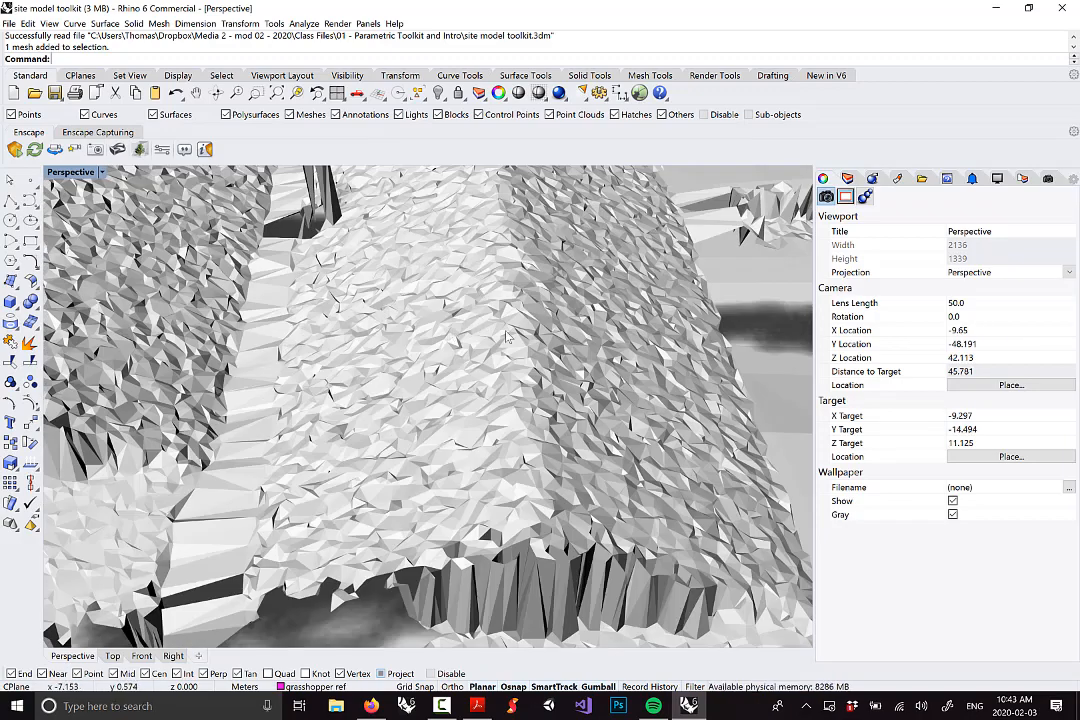
{"action": "scroll", "coordinate": [441, 343], "scroll_direction": "down", "scroll_amount": 14}
{"action": "right_click_drag", "start_coordinate": [436, 343], "coordinate": [372, 290]}
{"action": "scroll", "coordinate": [396, 270], "scroll_direction": "up", "scroll_amount": 8}
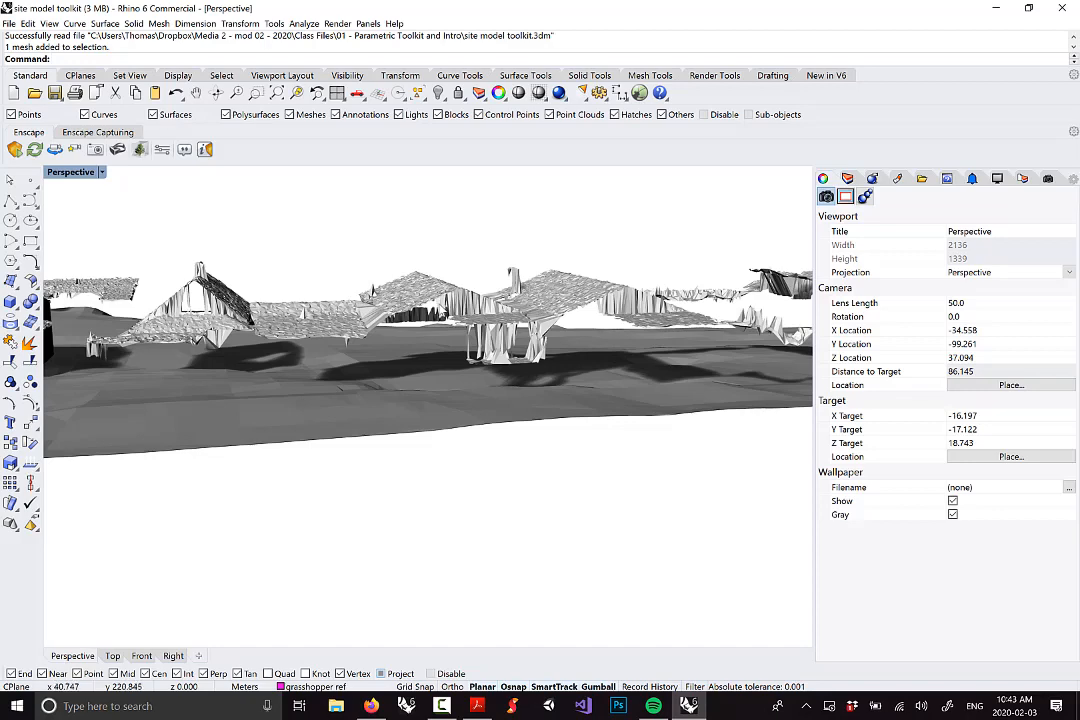
{"action": "right_click_drag", "start_coordinate": [622, 330], "coordinate": [486, 350]}
{"action": "scroll", "coordinate": [504, 343], "scroll_direction": "down", "scroll_amount": 4}
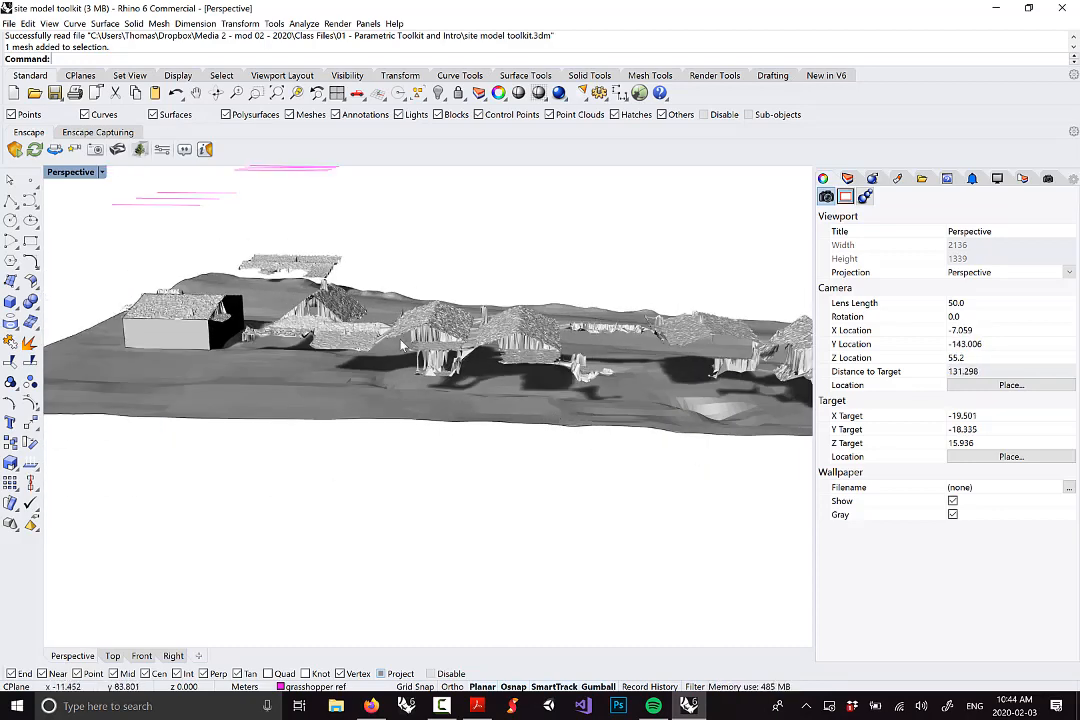
{"action": "right_click_drag", "start_coordinate": [408, 370], "coordinate": [410, 340]}
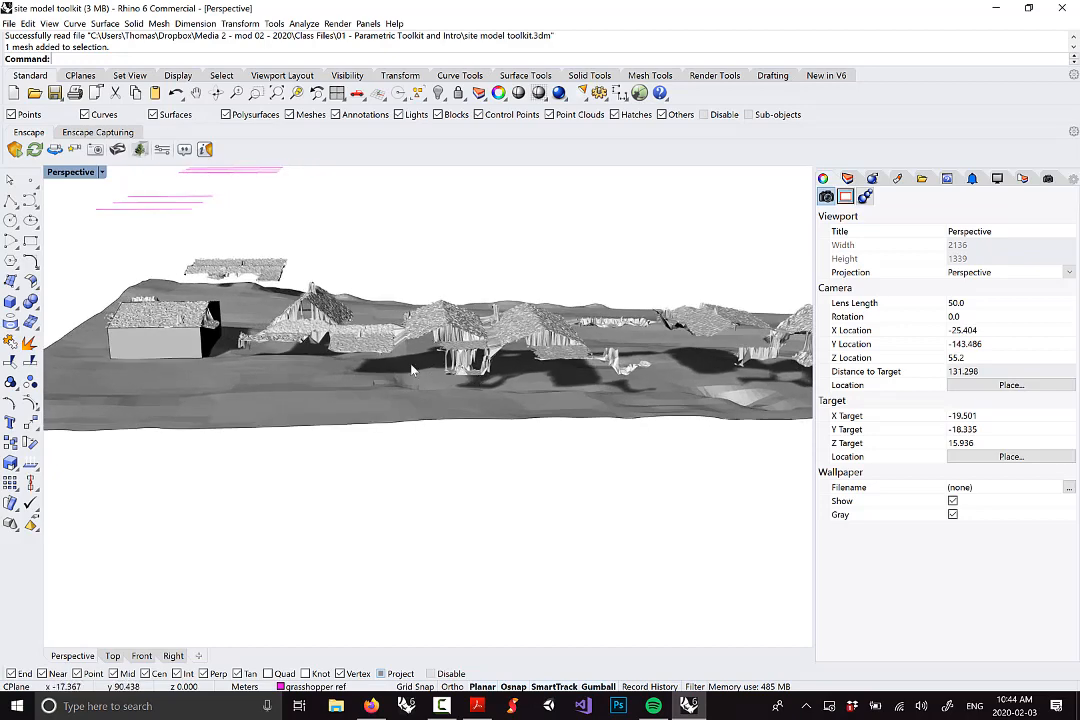
{"action": "right_click_drag", "start_coordinate": [420, 343], "coordinate": [507, 355]}
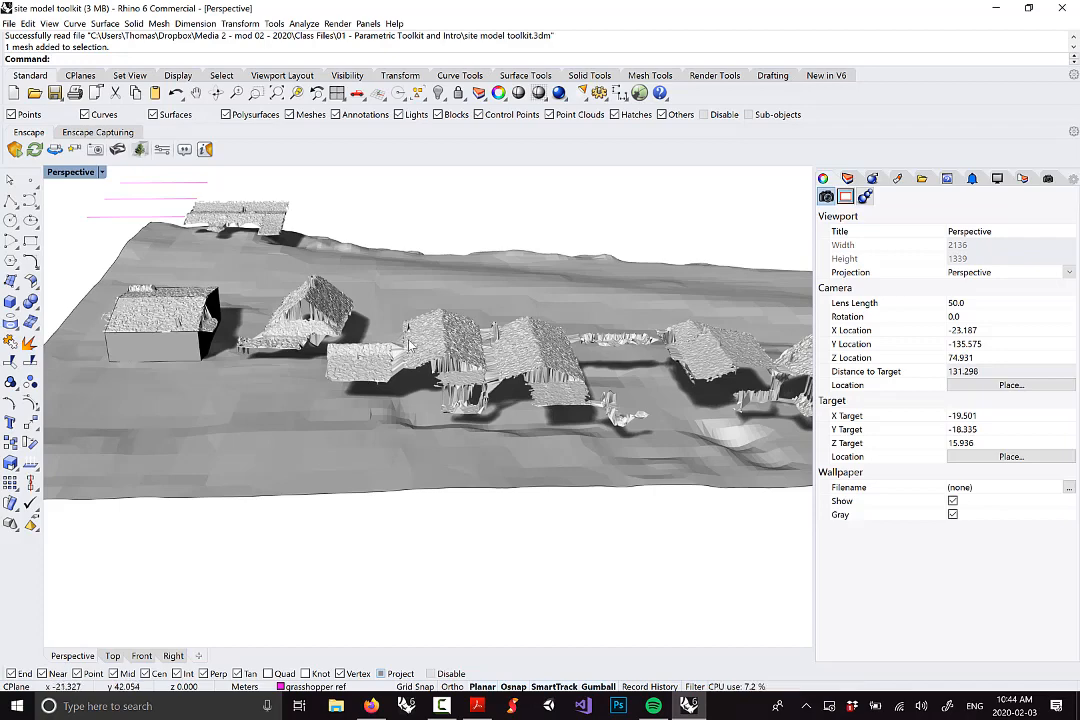
{"action": "scroll", "coordinate": [443, 320], "scroll_direction": "down", "scroll_amount": 10}
{"action": "right_click_drag", "start_coordinate": [460, 315], "coordinate": [496, 427]}
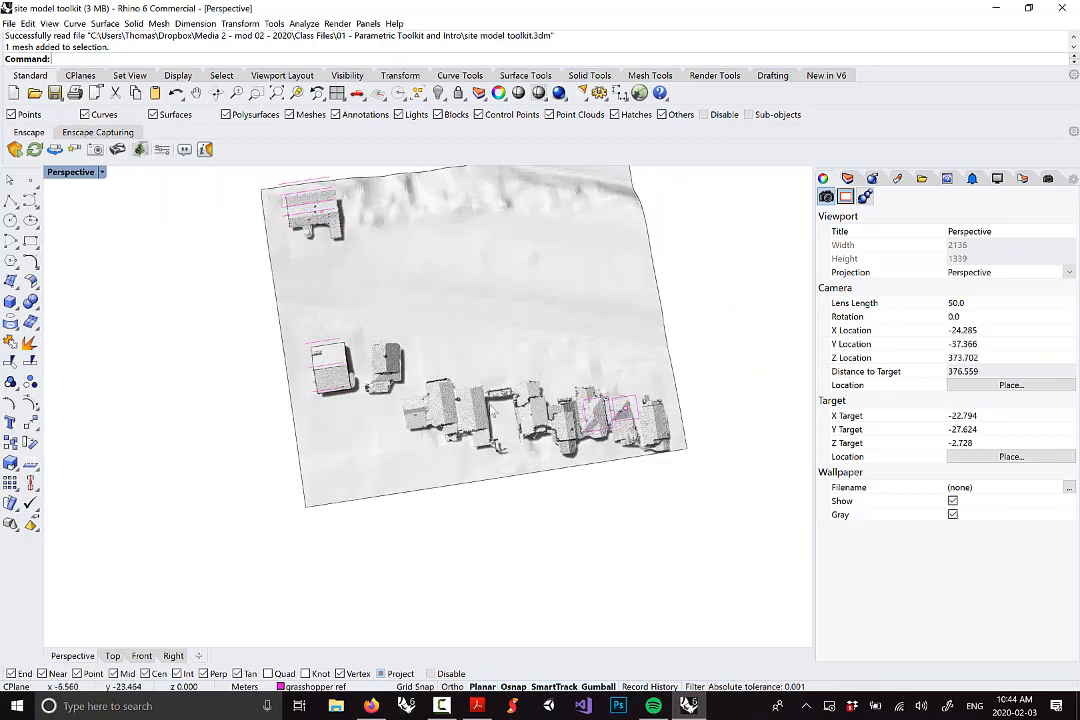
{"action": "right_click_drag", "start_coordinate": [427, 385], "coordinate": [311, 309]}
{"action": "scroll", "coordinate": [311, 309], "scroll_direction": "up", "scroll_amount": 3}
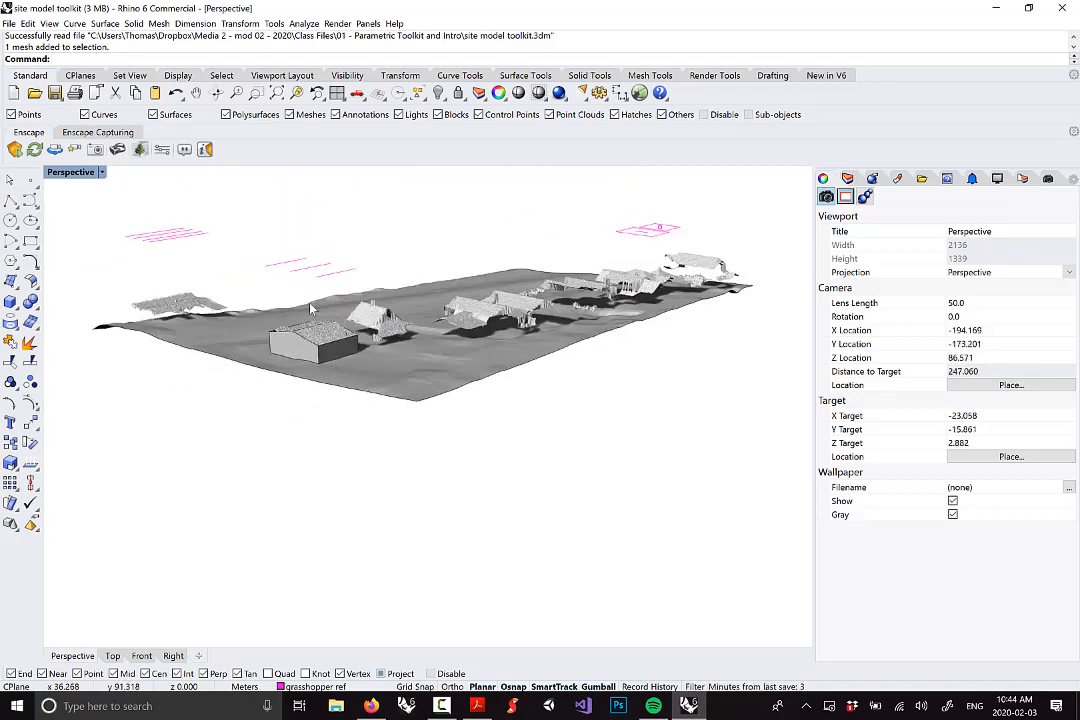
{"action": "scroll", "coordinate": [418, 360], "scroll_direction": "up", "scroll_amount": 5}
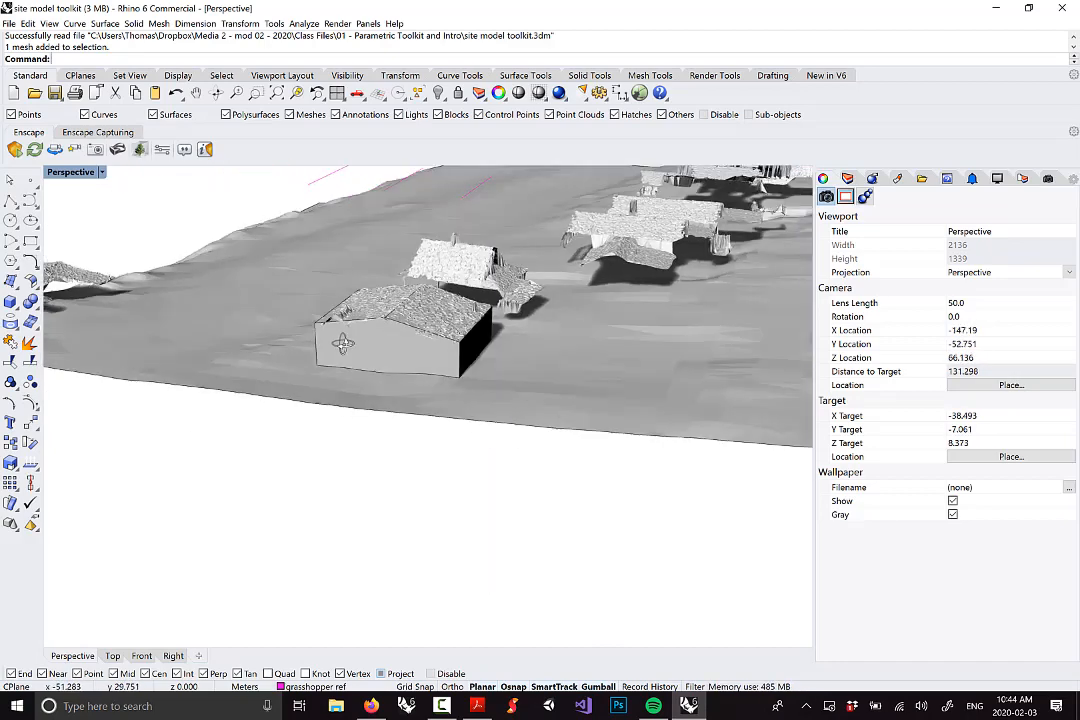
Select the front house box and test-move it off the terrain to the left
{"action": "left_click", "coordinate": [405, 358]}
{"action": "scroll", "coordinate": [405, 340], "scroll_direction": "up", "scroll_amount": 4}
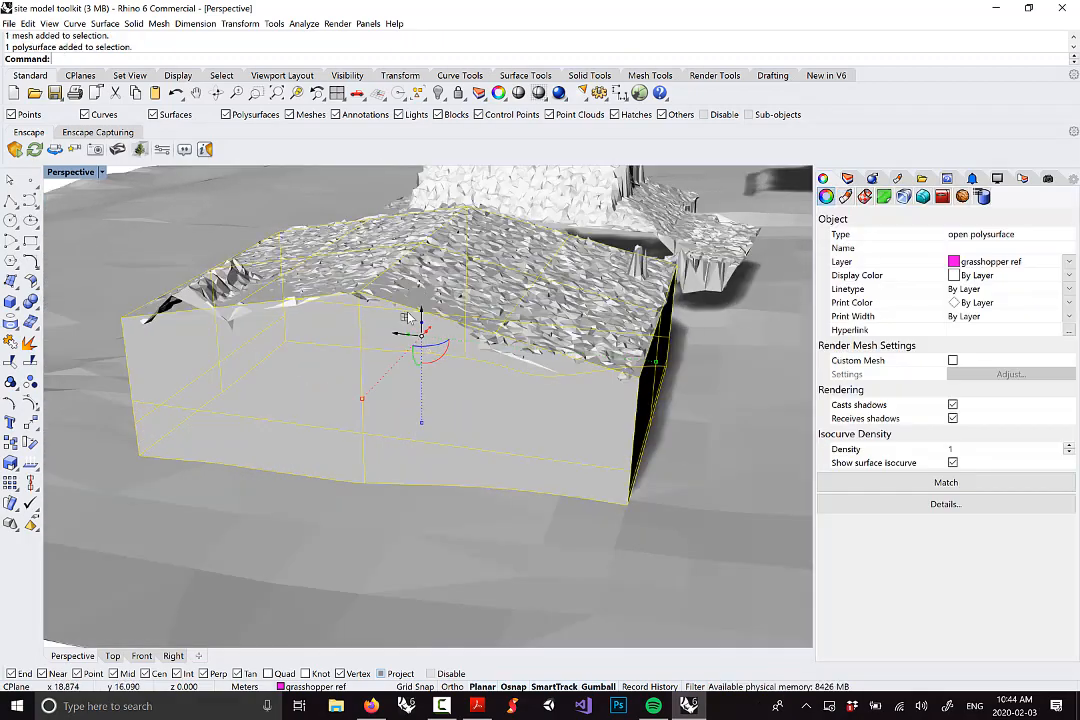
{"action": "scroll", "coordinate": [416, 314], "scroll_direction": "down", "scroll_amount": 6}
{"action": "right_click_drag", "start_coordinate": [416, 314], "coordinate": [365, 316]}
{"action": "scroll", "coordinate": [365, 316], "scroll_direction": "down", "scroll_amount": 3}
{"action": "left_click_drag", "start_coordinate": [364, 314], "coordinate": [228, 337]}
{"action": "left_click", "coordinate": [236, 442]}
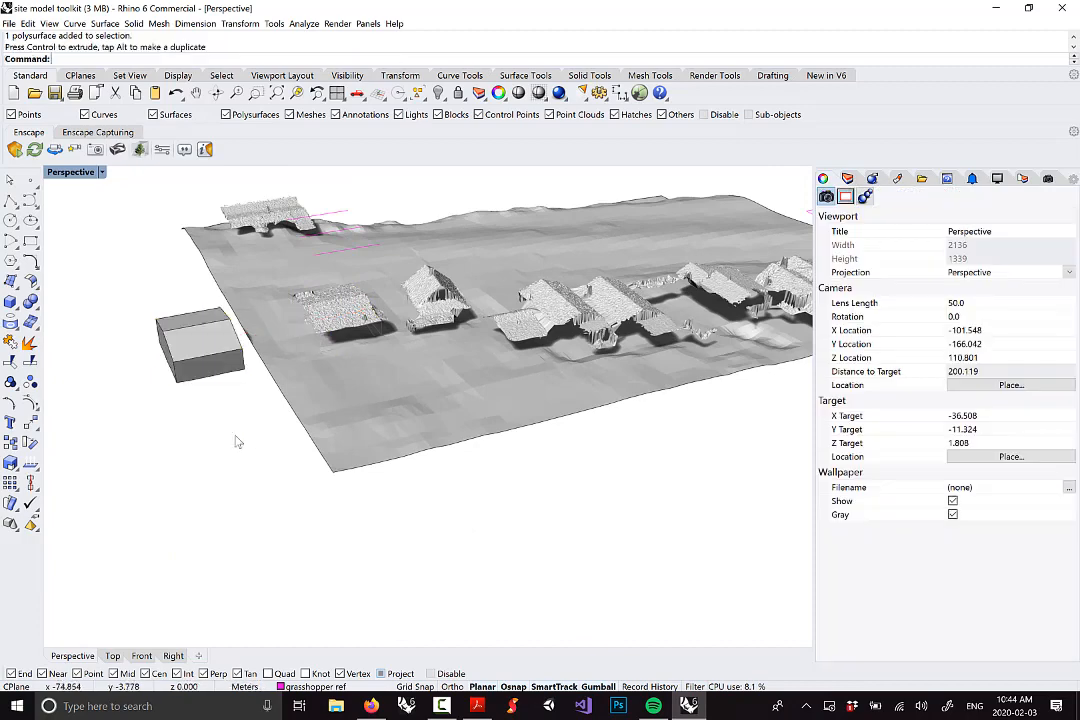
{"action": "right_click_drag", "start_coordinate": [236, 442], "coordinate": [236, 311]}
{"action": "scroll", "coordinate": [361, 273], "scroll_direction": "down", "scroll_amount": 4}
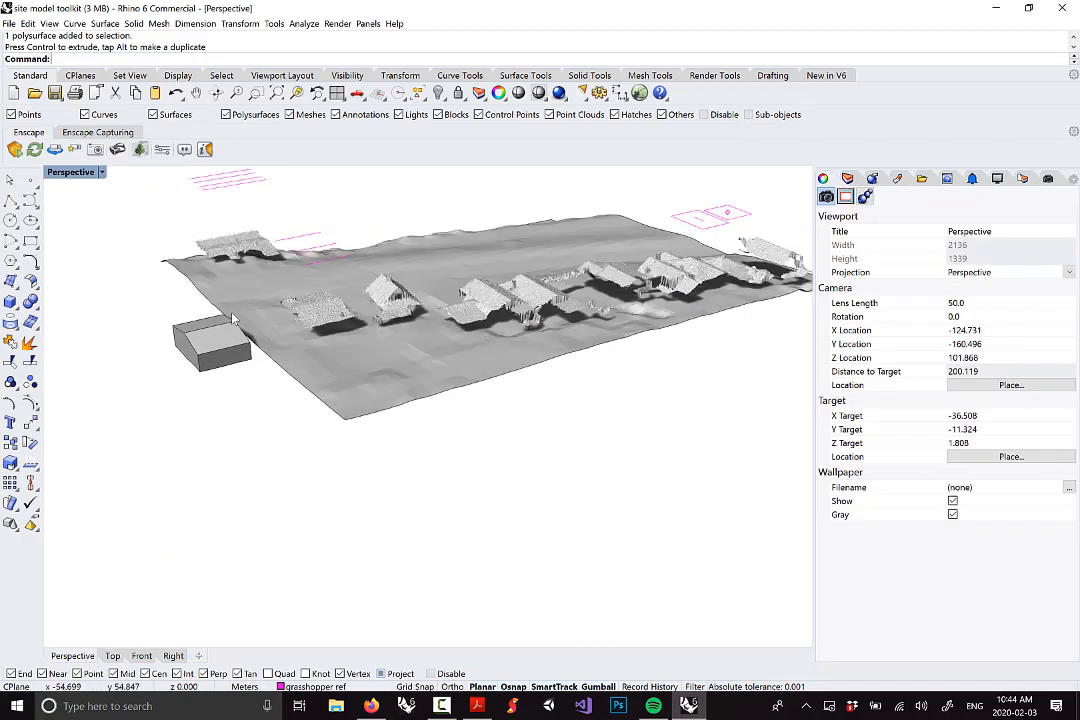
Undo the house move and launch Grasshopper from the command line
{"action": "key", "text": "ctrl+z"}
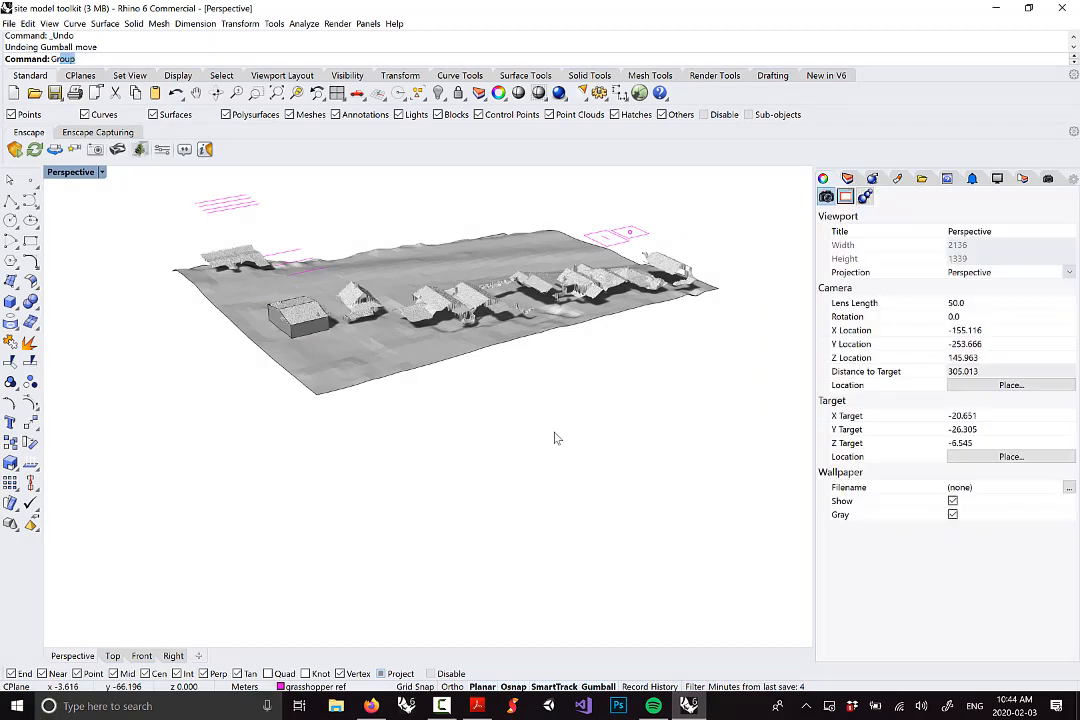
{"action": "type", "text": "as"}
{"action": "key", "text": "Return"}
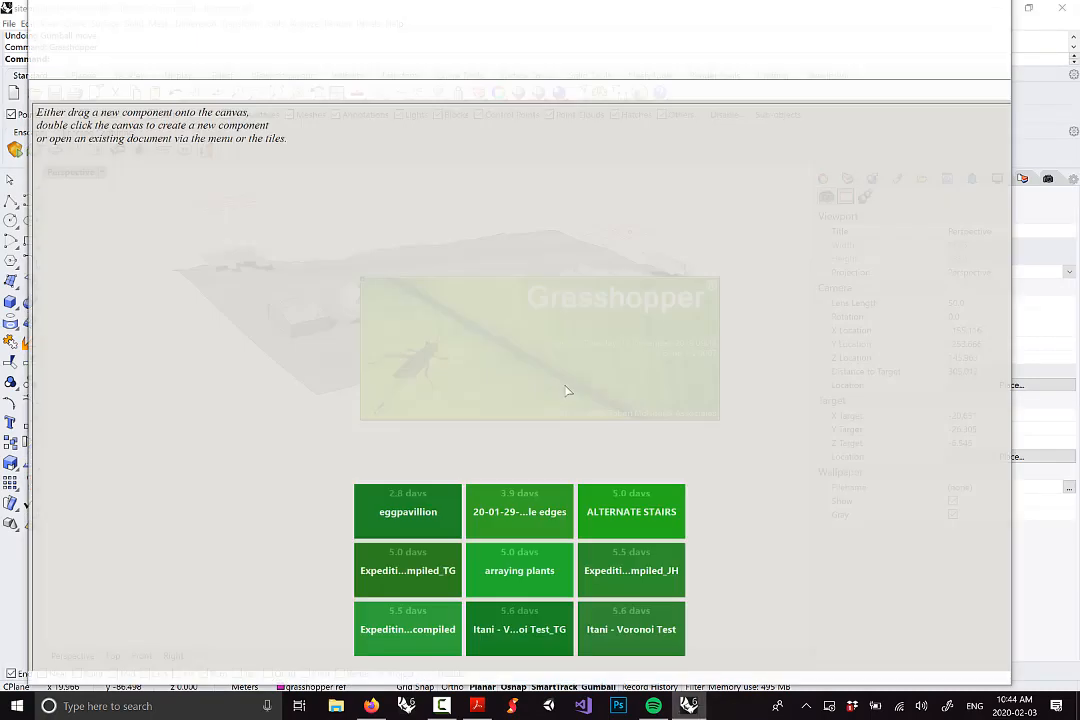
Shrink the Grasshopper window, move it up and right, and start opening a definition
{"action": "left_click_drag", "start_coordinate": [507, 6], "coordinate": [757, 280]}
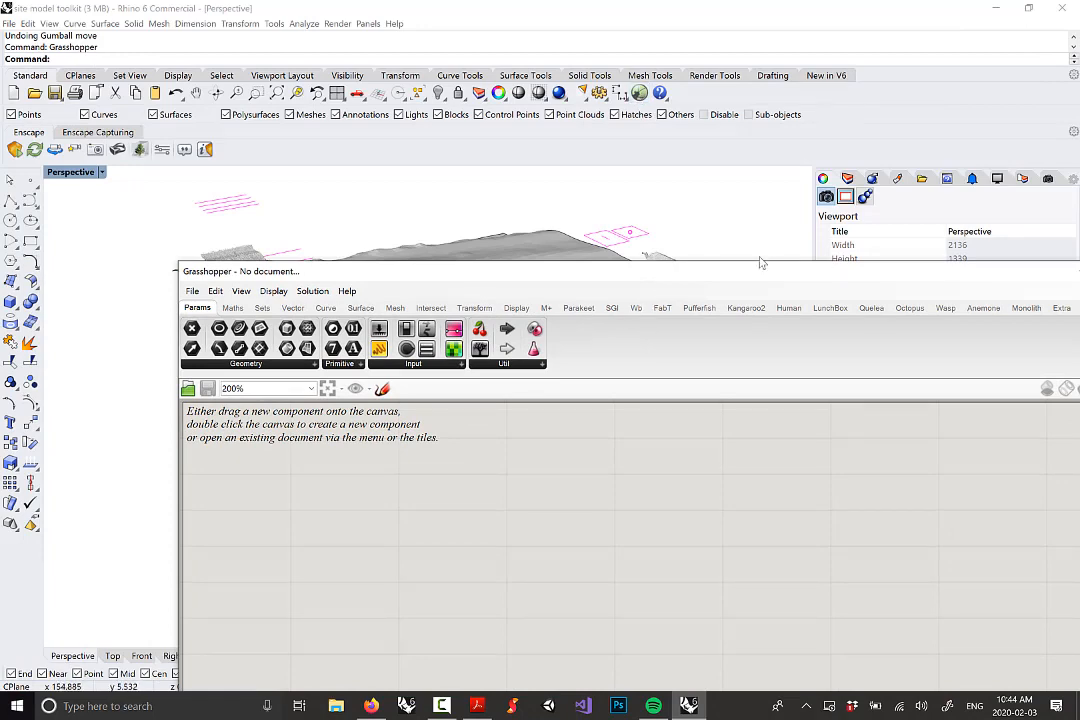
{"action": "left_click_drag", "start_coordinate": [706, 270], "coordinate": [755, 109]}
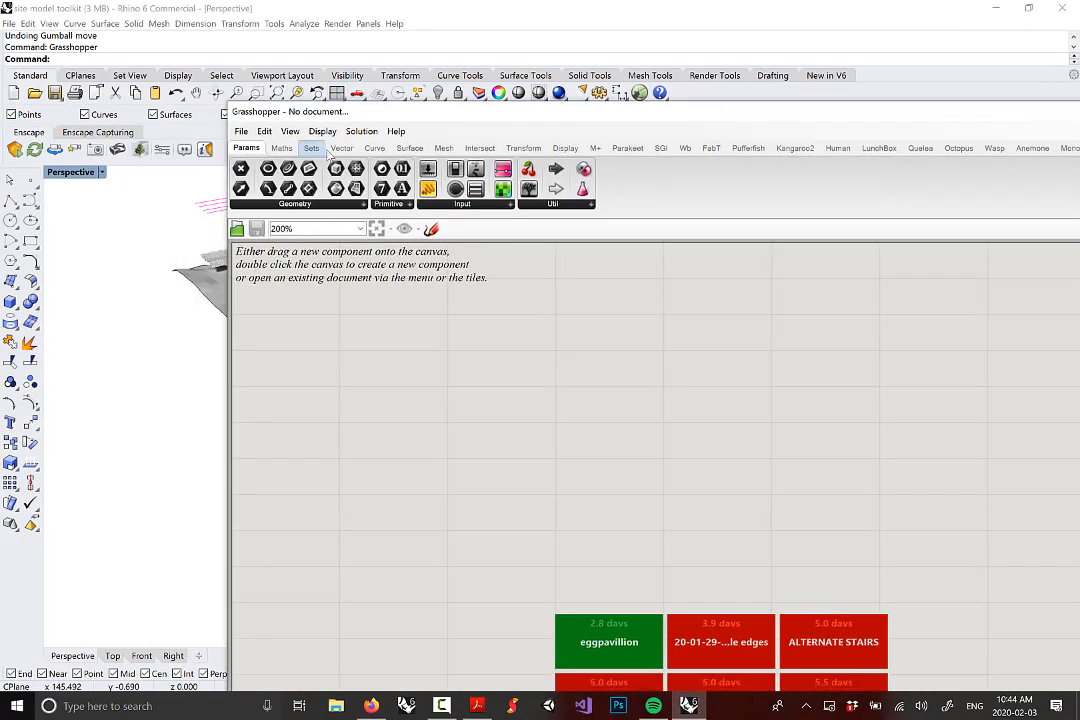
{"action": "left_click", "coordinate": [241, 131]}
{"action": "left_click", "coordinate": [262, 161]}
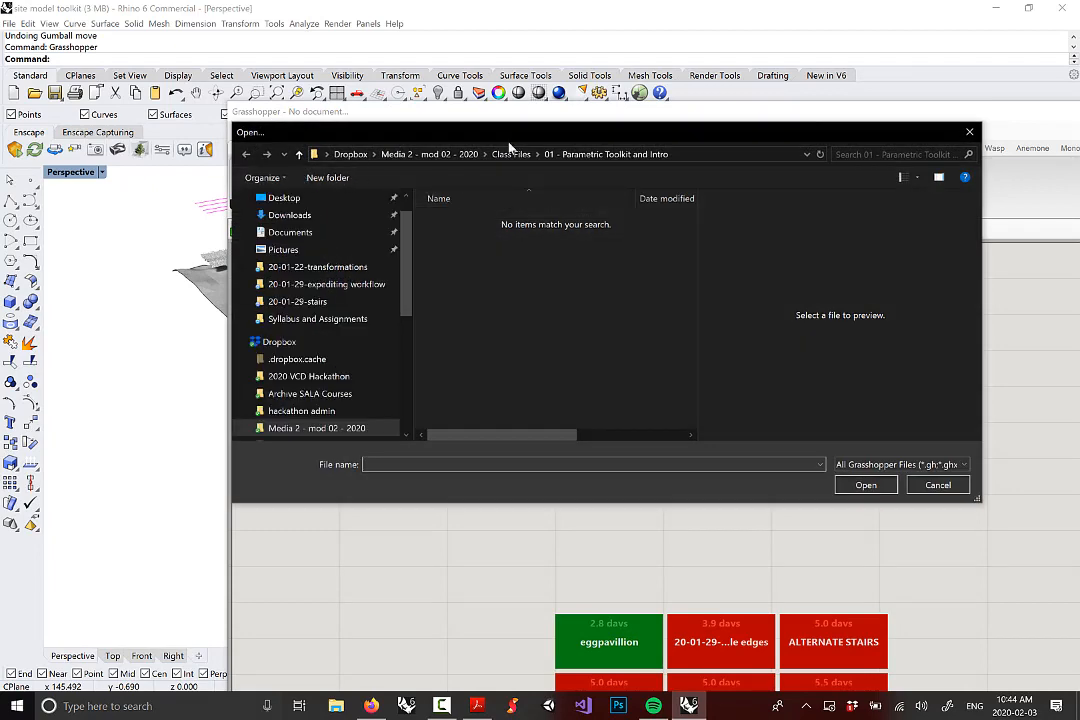
Browse to Dropbox > ADMIN > class files > 01 - intro and open the toolkit definition
{"action": "left_click", "coordinate": [429, 154]}
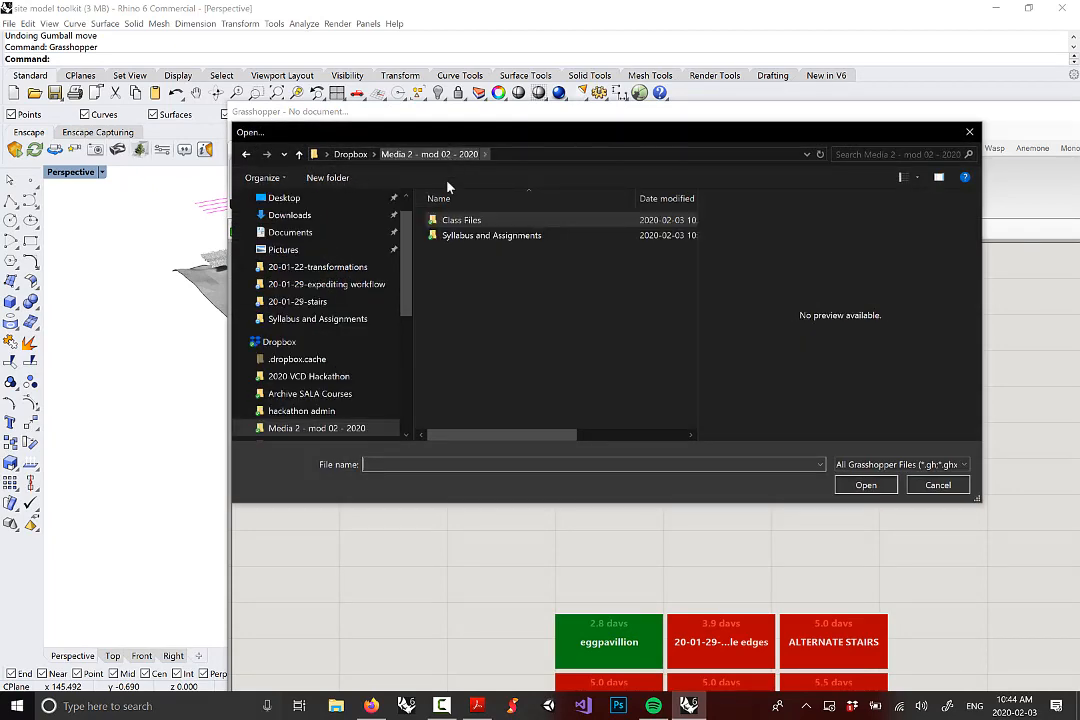
{"action": "left_click", "coordinate": [349, 154]}
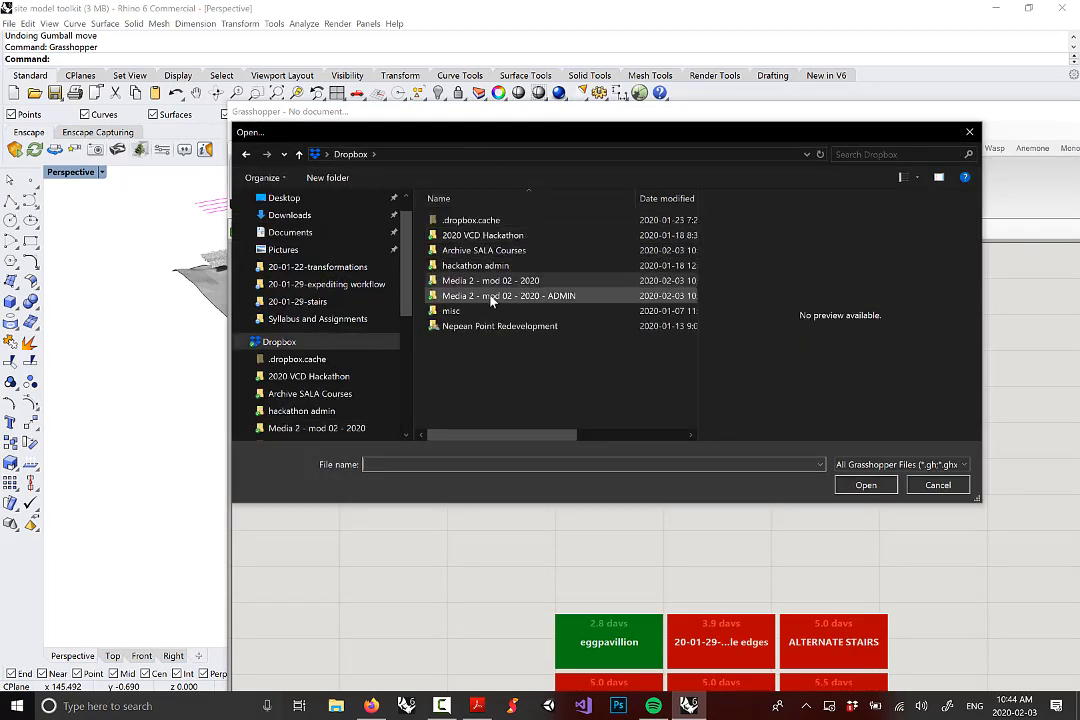
{"action": "double_click", "coordinate": [488, 299]}
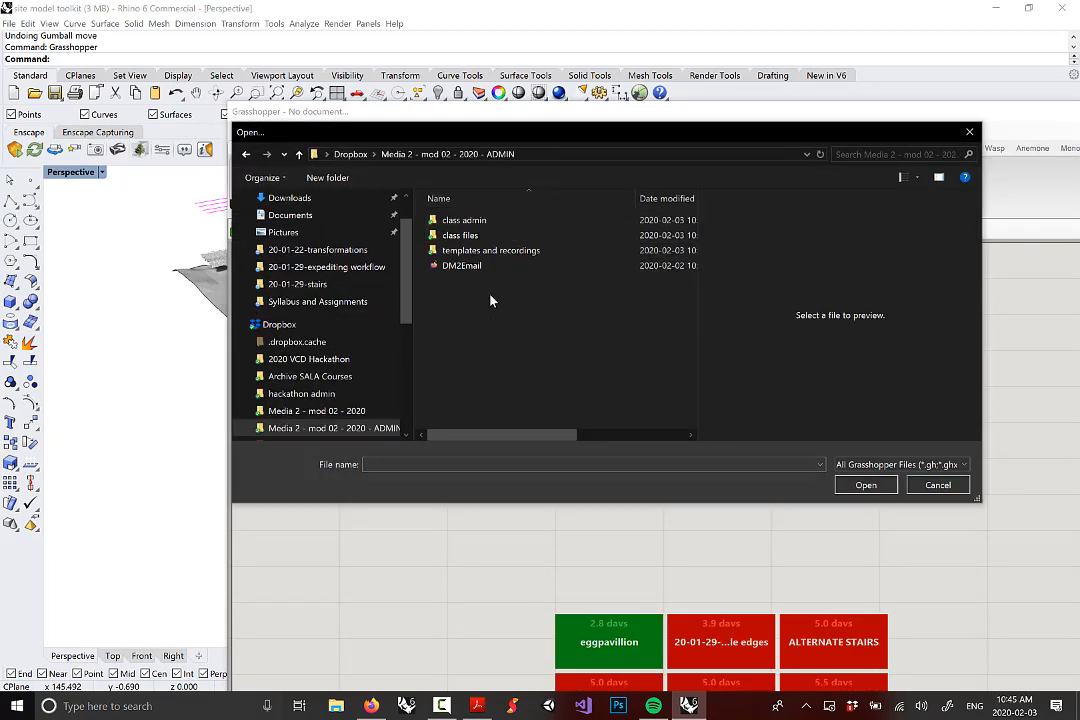
{"action": "double_click", "coordinate": [475, 234]}
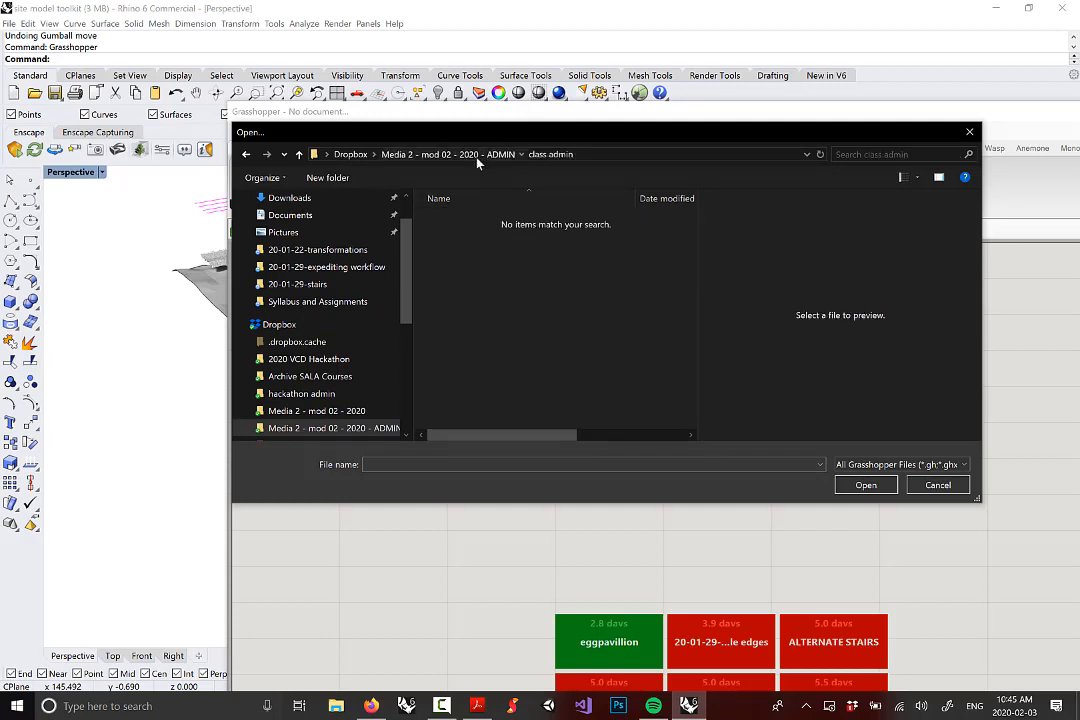
{"action": "left_click", "coordinate": [490, 154]}
{"action": "double_click", "coordinate": [459, 234]}
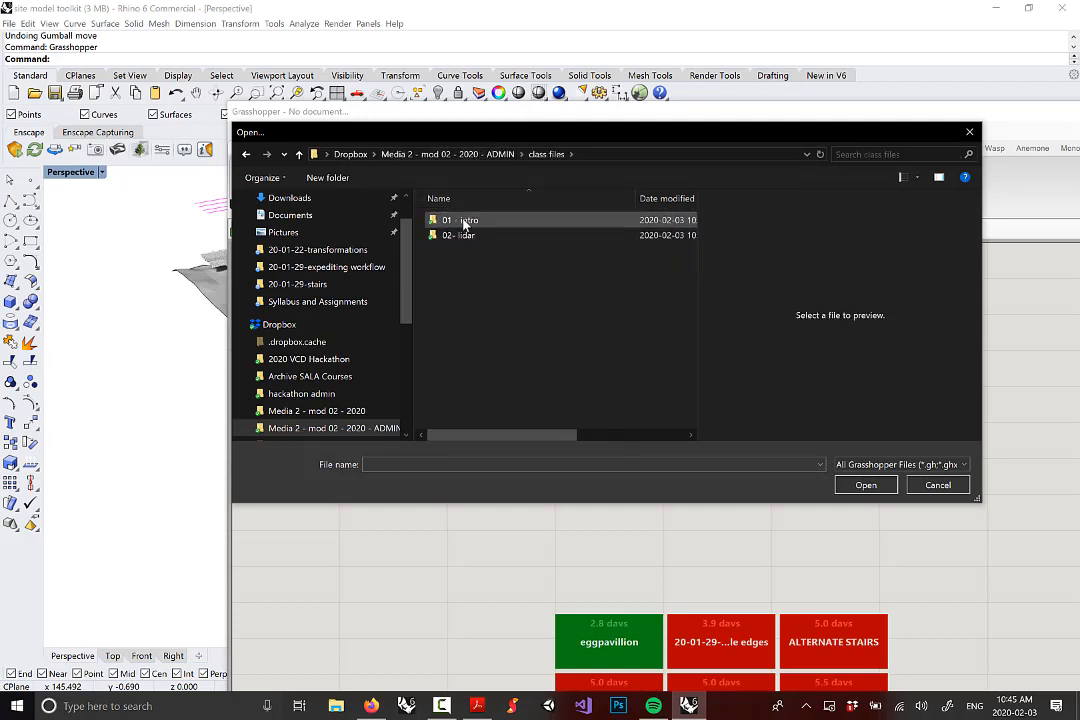
{"action": "double_click", "coordinate": [452, 220]}
{"action": "left_click", "coordinate": [452, 222]}
{"action": "double_click", "coordinate": [452, 221]}
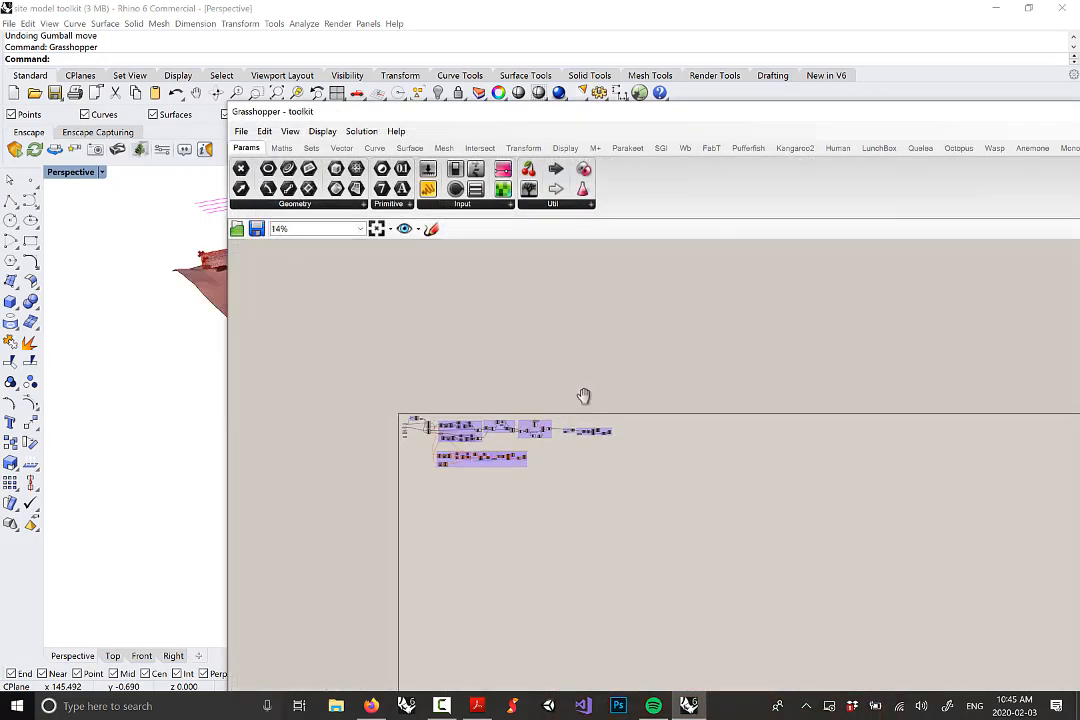
{"action": "right_click_drag", "start_coordinate": [584, 396], "coordinate": [736, 346]}
{"action": "scroll", "coordinate": [680, 384], "scroll_direction": "up", "scroll_amount": 4}
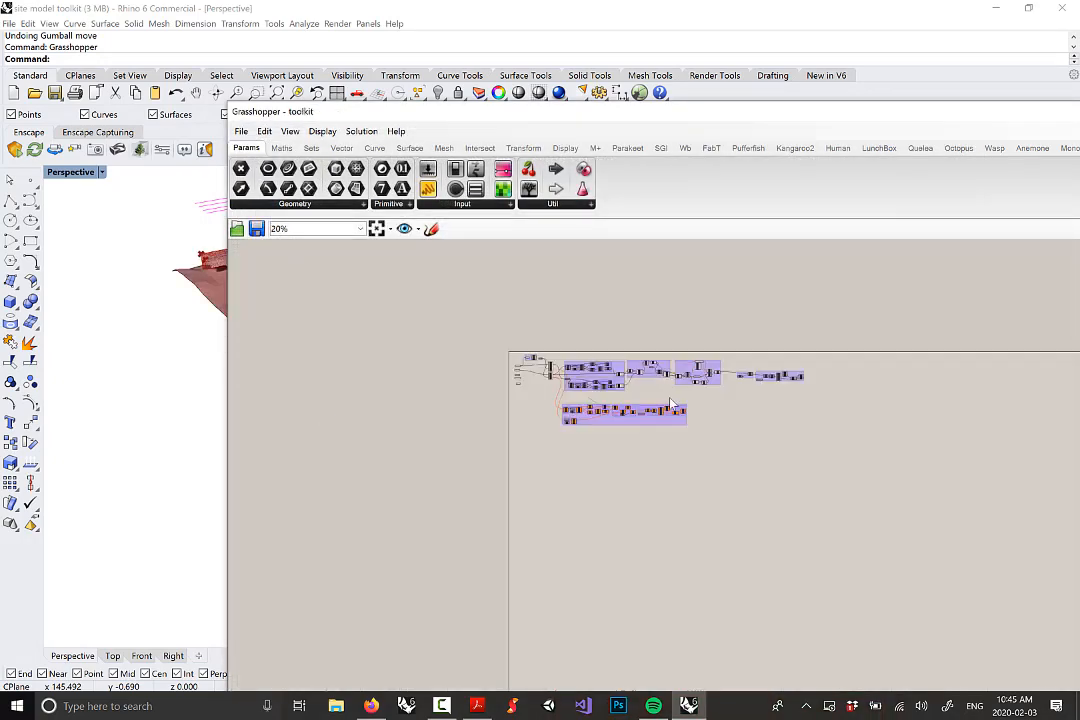
{"action": "left_click_drag", "start_coordinate": [690, 101], "coordinate": [1038, 143]}
{"action": "right_click_drag", "start_coordinate": [370, 330], "coordinate": [320, 325]}
{"action": "scroll", "coordinate": [320, 325], "scroll_direction": "down", "scroll_amount": 5}
{"action": "scroll", "coordinate": [431, 340], "scroll_direction": "up", "scroll_amount": 8}
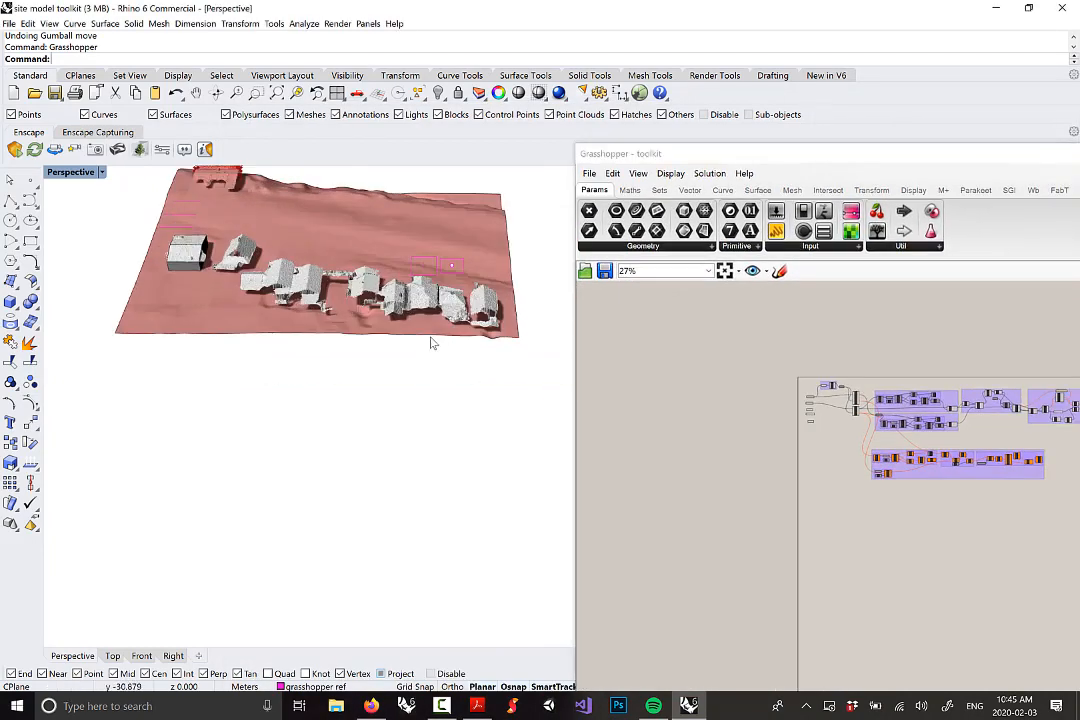
{"action": "right_click_drag", "start_coordinate": [956, 488], "coordinate": [825, 437]}
{"action": "scroll", "coordinate": [862, 425], "scroll_direction": "down", "scroll_amount": 1}
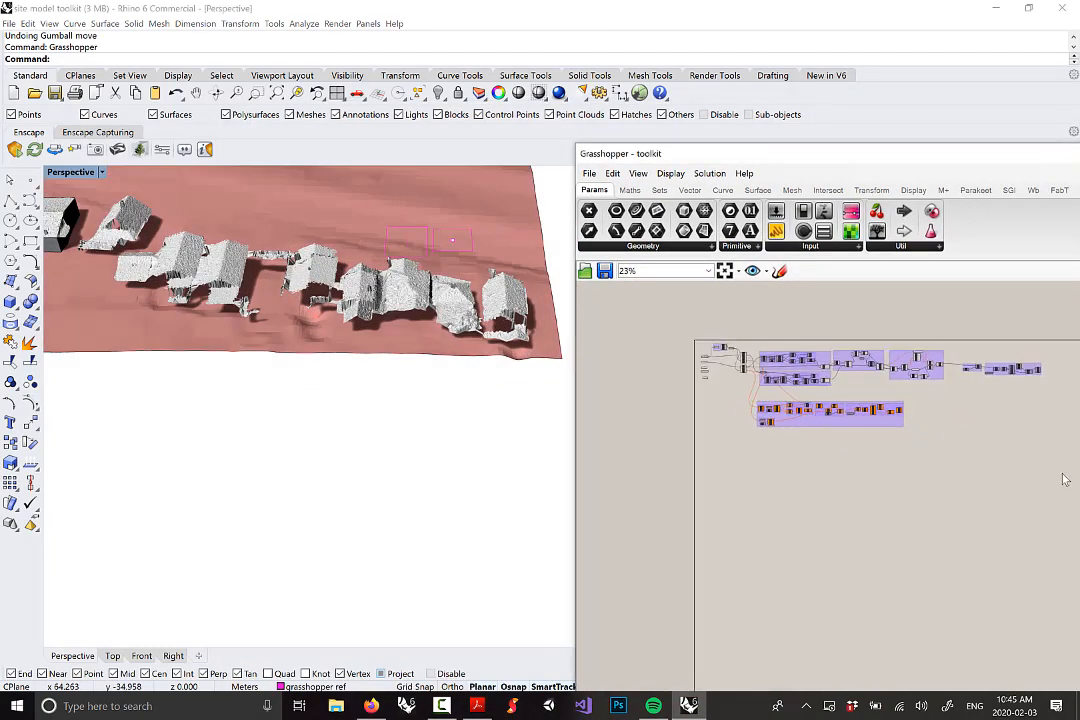
{"action": "left_click_drag", "start_coordinate": [1061, 475], "coordinate": [660, 316]}
{"action": "right_click", "coordinate": [775, 323]}
{"action": "left_click", "coordinate": [812, 341]}
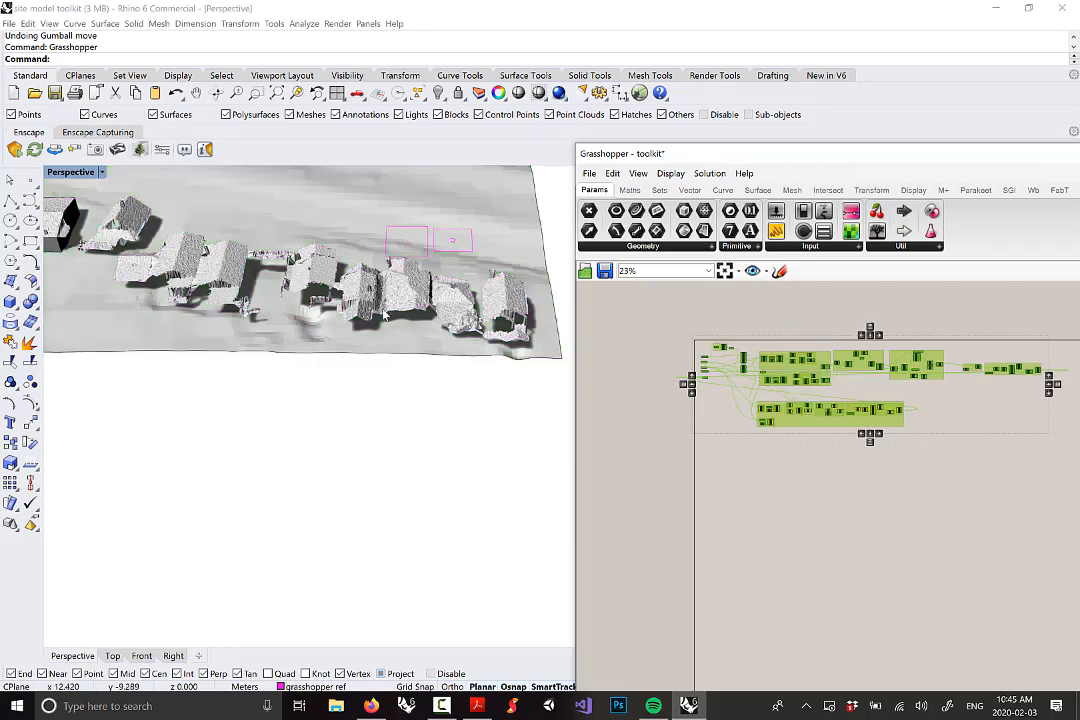
{"action": "right_click_drag", "start_coordinate": [390, 300], "coordinate": [455, 292]}
{"action": "scroll", "coordinate": [446, 317], "scroll_direction": "down", "scroll_amount": 6}
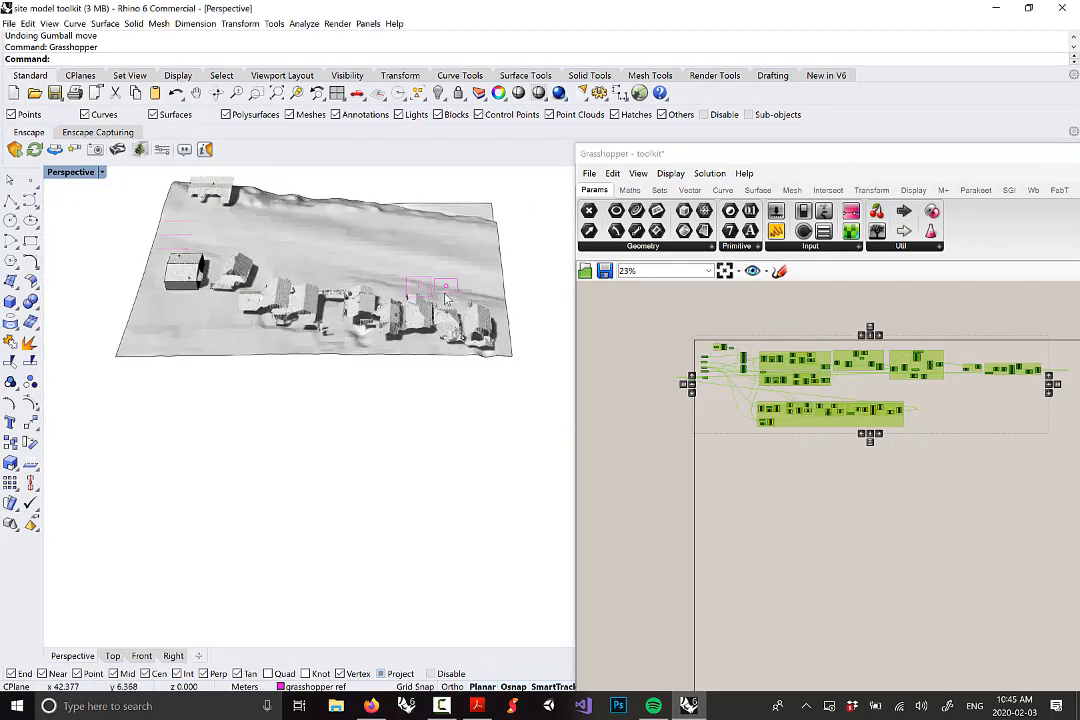
{"action": "scroll", "coordinate": [455, 292], "scroll_direction": "up", "scroll_amount": 3}
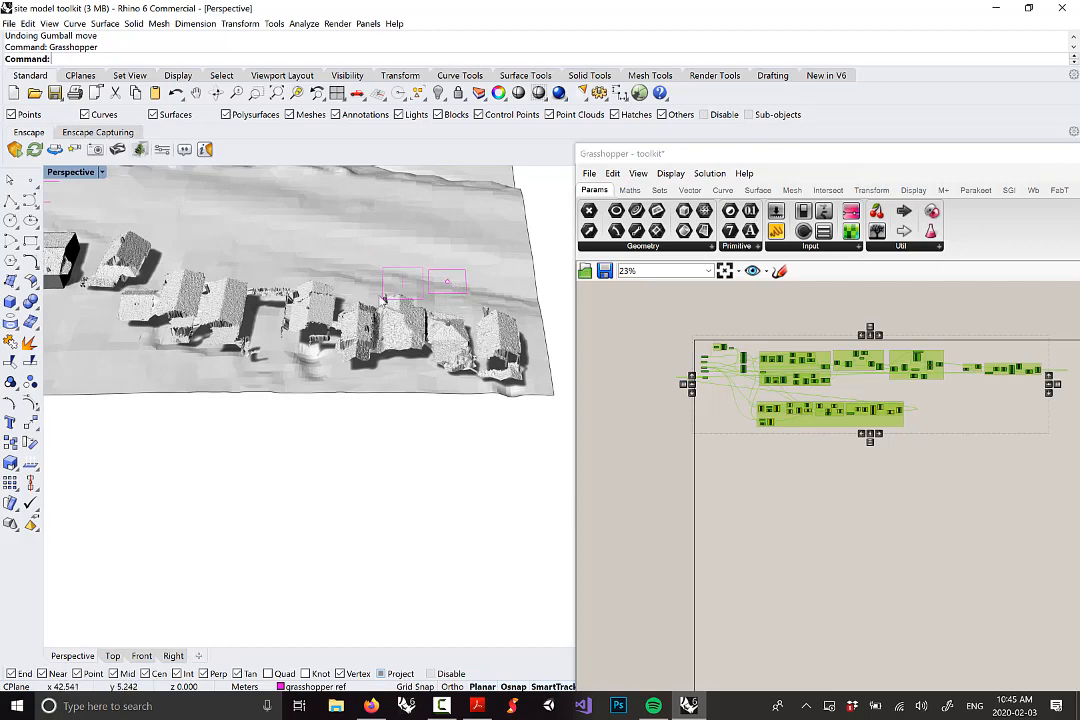
{"action": "right_click_drag", "start_coordinate": [384, 298], "coordinate": [482, 286]}
{"action": "scroll", "coordinate": [483, 286], "scroll_direction": "down", "scroll_amount": 5}
{"action": "scroll", "coordinate": [522, 306], "scroll_direction": "up", "scroll_amount": 2}
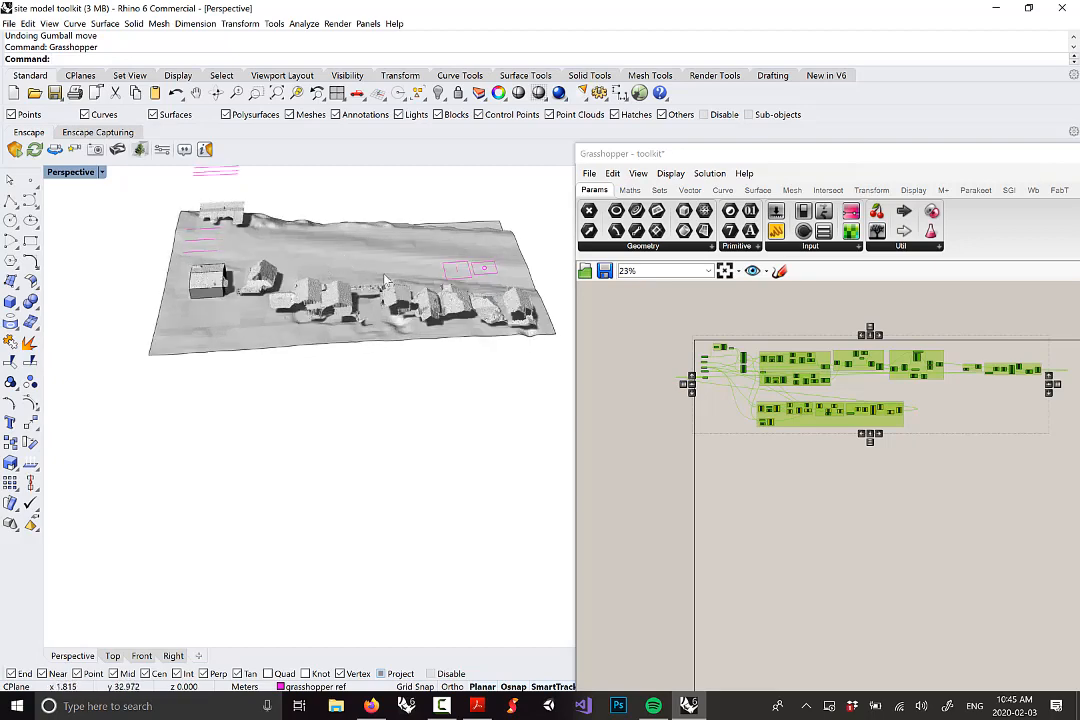
{"action": "right_click_drag", "start_coordinate": [497, 294], "coordinate": [500, 291]}
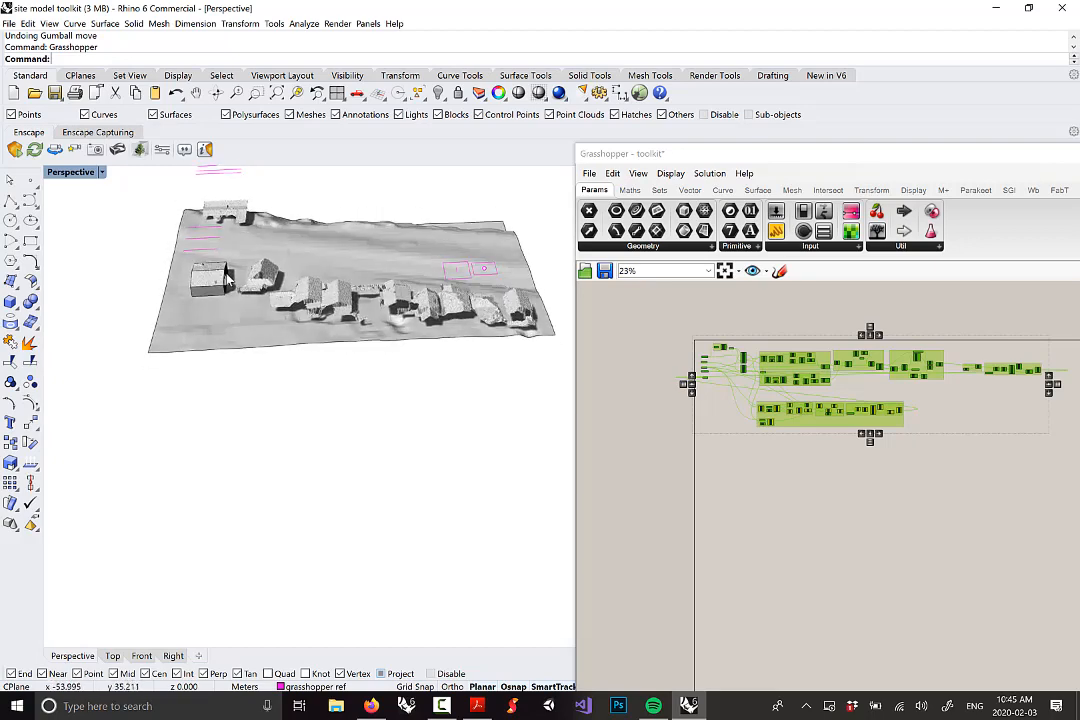
{"action": "right_click_drag", "start_coordinate": [228, 277], "coordinate": [287, 265]}
{"action": "scroll", "coordinate": [201, 337], "scroll_direction": "up", "scroll_amount": 3}
{"action": "scroll", "coordinate": [185, 329], "scroll_direction": "up", "scroll_amount": 3}
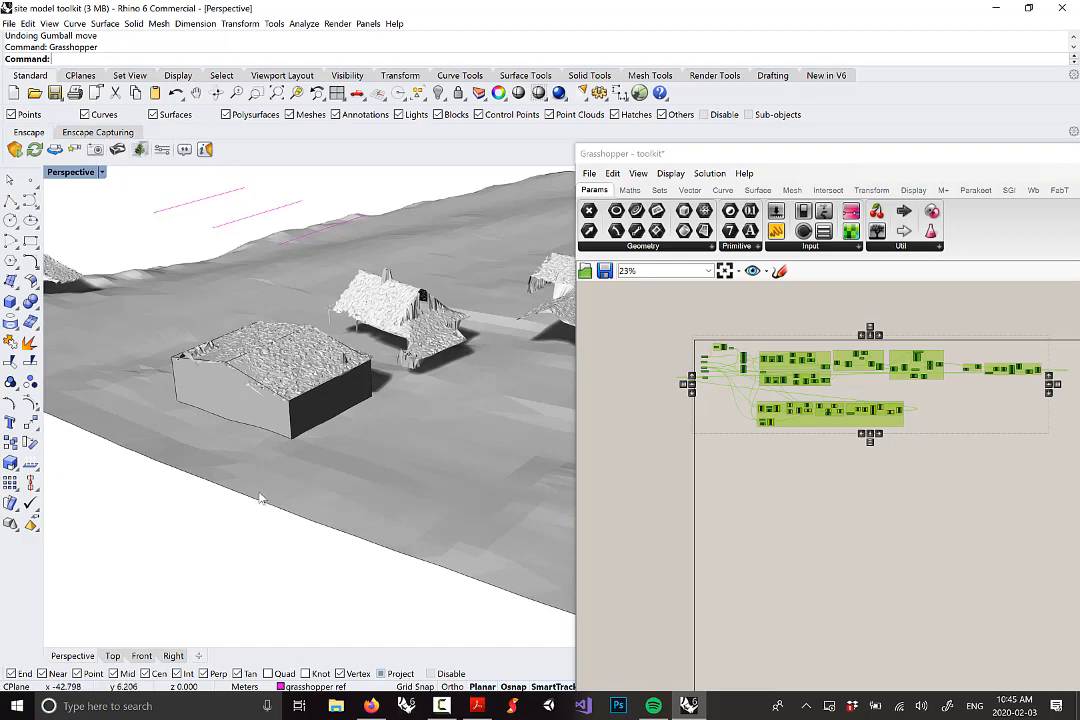
{"action": "right_click_drag", "start_coordinate": [337, 418], "coordinate": [285, 412]}
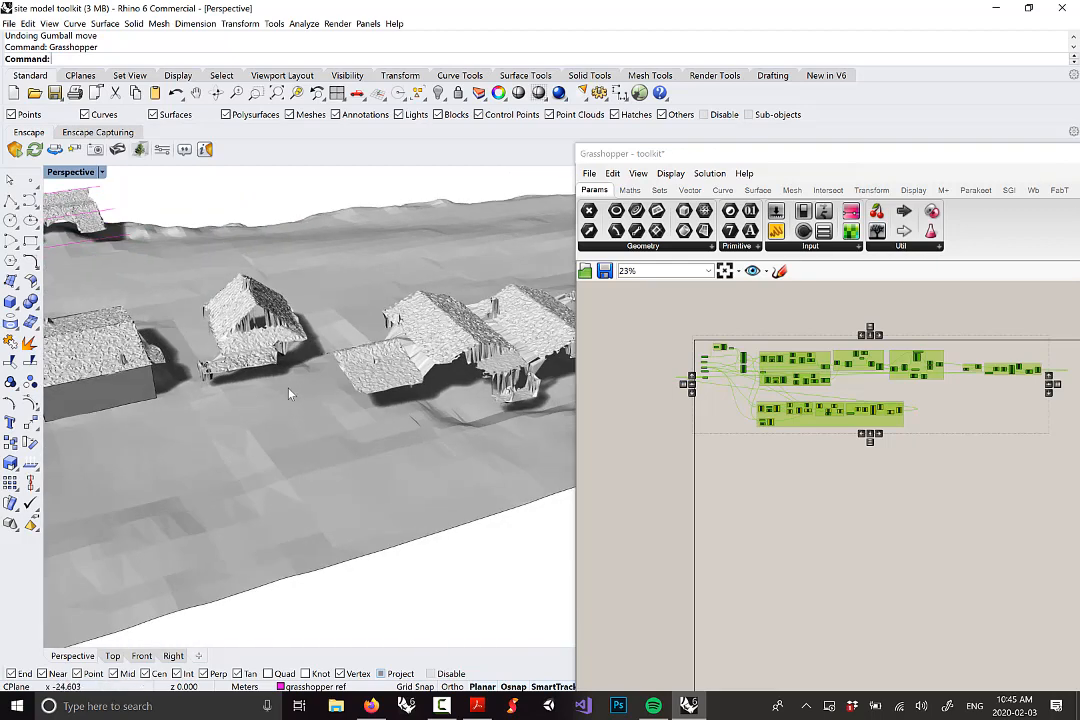
{"action": "scroll", "coordinate": [389, 350], "scroll_direction": "down", "scroll_amount": 5}
{"action": "right_click_drag", "start_coordinate": [392, 351], "coordinate": [337, 360]}
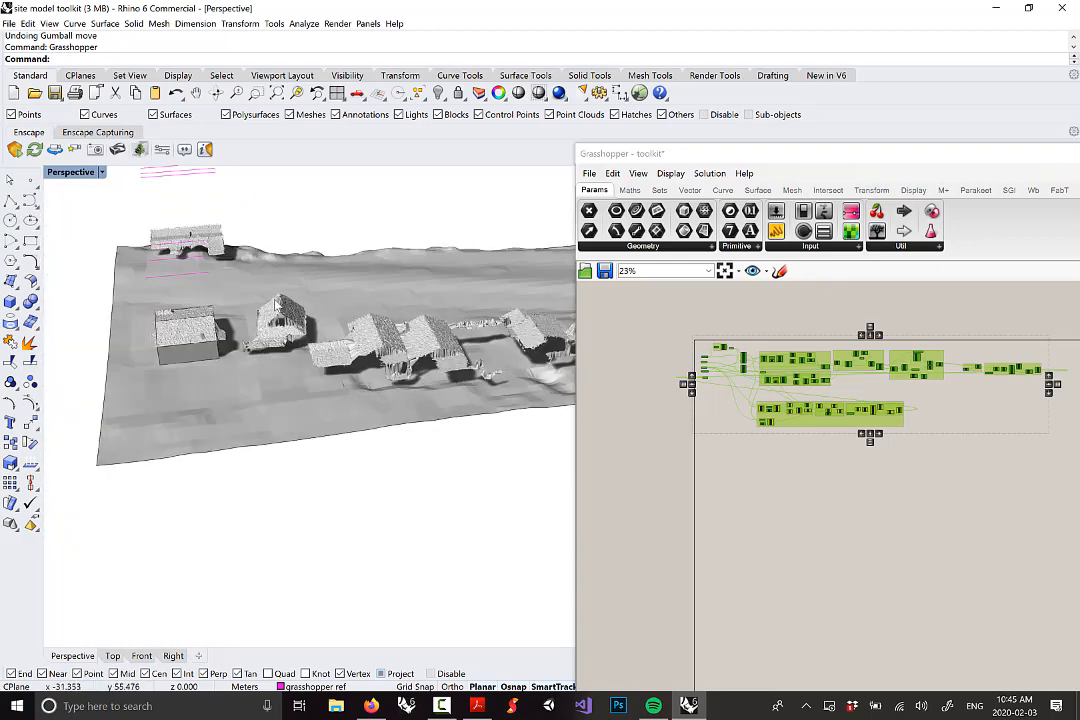
{"action": "right_click_drag", "start_coordinate": [276, 302], "coordinate": [500, 320]}
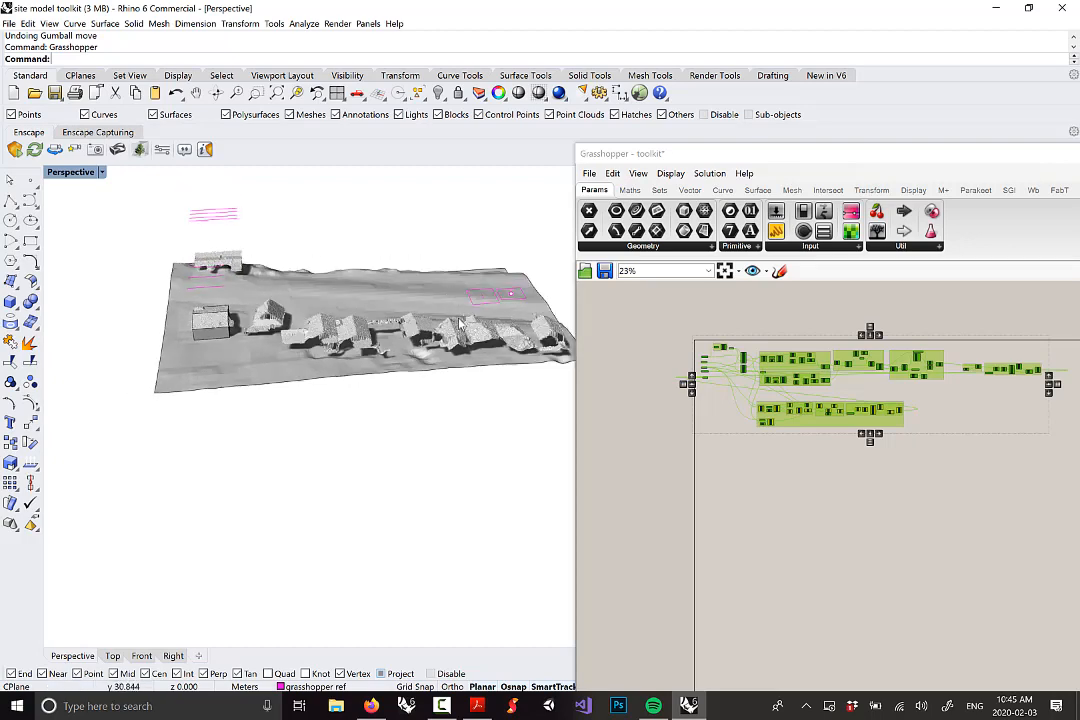
{"action": "right_click_drag", "start_coordinate": [418, 289], "coordinate": [497, 324]}
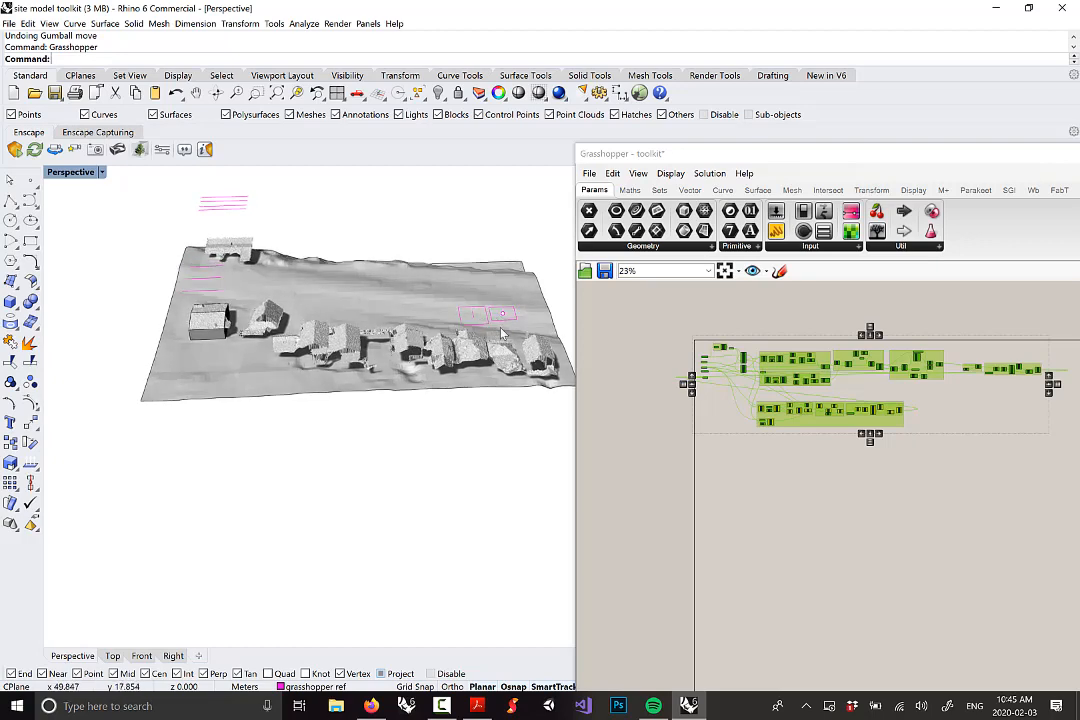
{"action": "right_click_drag", "start_coordinate": [453, 439], "coordinate": [451, 448]}
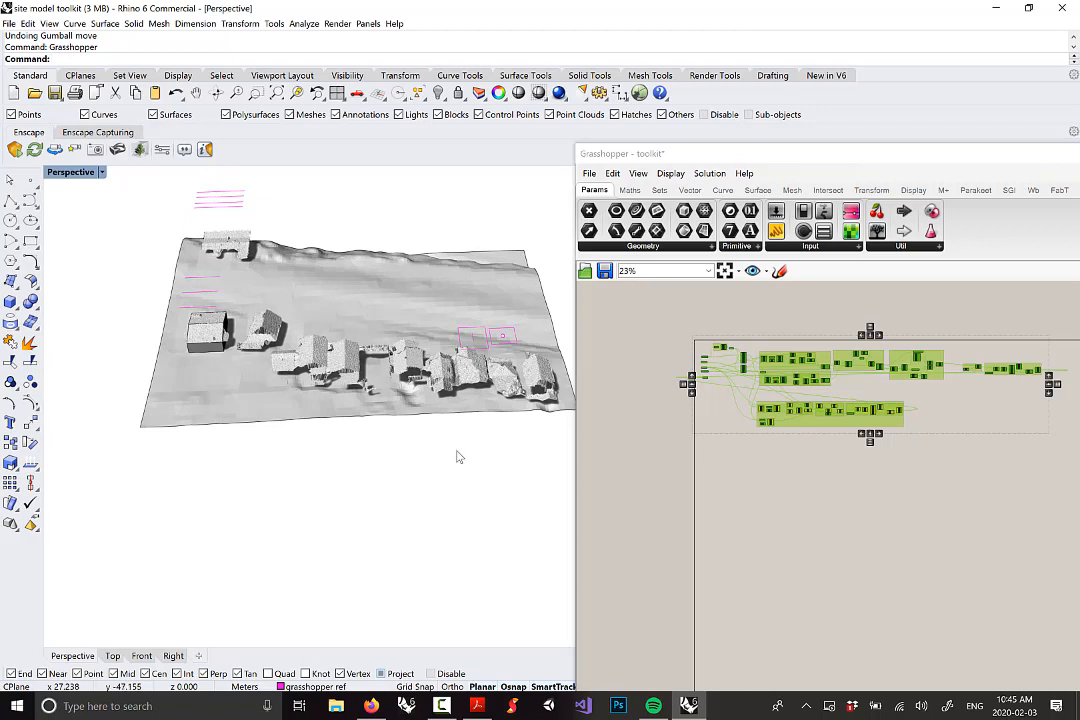
{"action": "right_click_drag", "start_coordinate": [437, 468], "coordinate": [437, 463]}
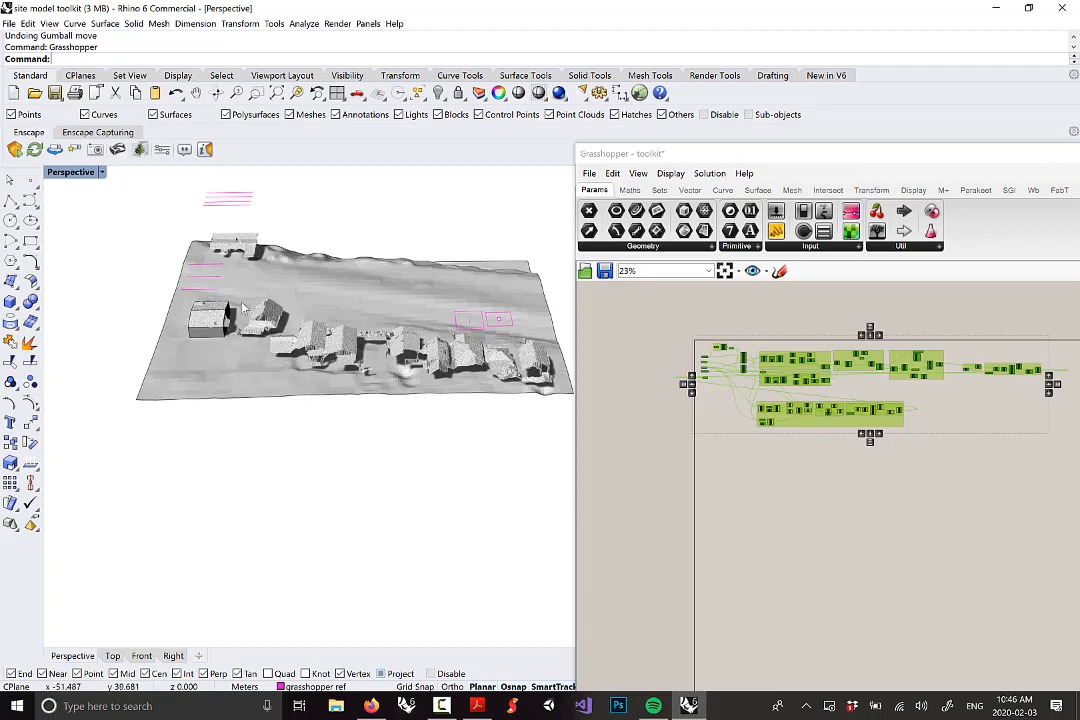
{"action": "right_click_drag", "start_coordinate": [507, 347], "coordinate": [437, 378]}
{"action": "scroll", "coordinate": [503, 352], "scroll_direction": "up", "scroll_amount": 5}
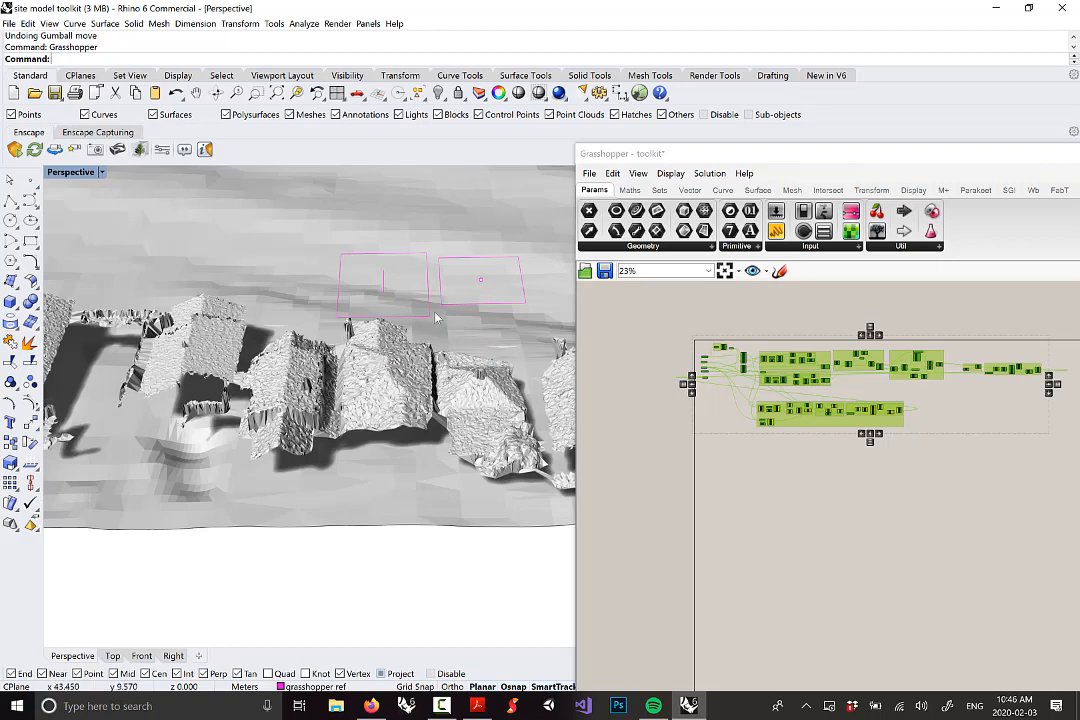
{"action": "scroll", "coordinate": [434, 372], "scroll_direction": "down", "scroll_amount": 10}
{"action": "scroll", "coordinate": [181, 320], "scroll_direction": "up", "scroll_amount": 6}
{"action": "right_click_drag", "start_coordinate": [190, 320], "coordinate": [295, 316]}
{"action": "scroll", "coordinate": [295, 316], "scroll_direction": "down", "scroll_amount": 4}
{"action": "scroll", "coordinate": [346, 311], "scroll_direction": "up", "scroll_amount": 2}
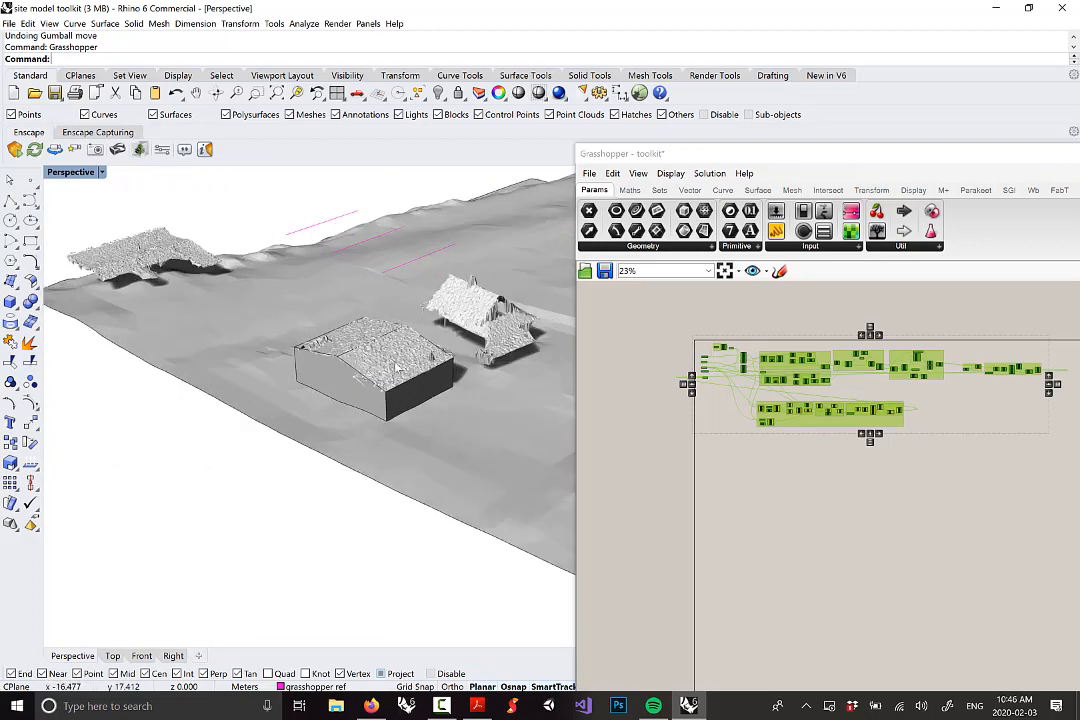
{"action": "scroll", "coordinate": [285, 355], "scroll_direction": "down", "scroll_amount": 4}
{"action": "scroll", "coordinate": [342, 316], "scroll_direction": "up", "scroll_amount": 2}
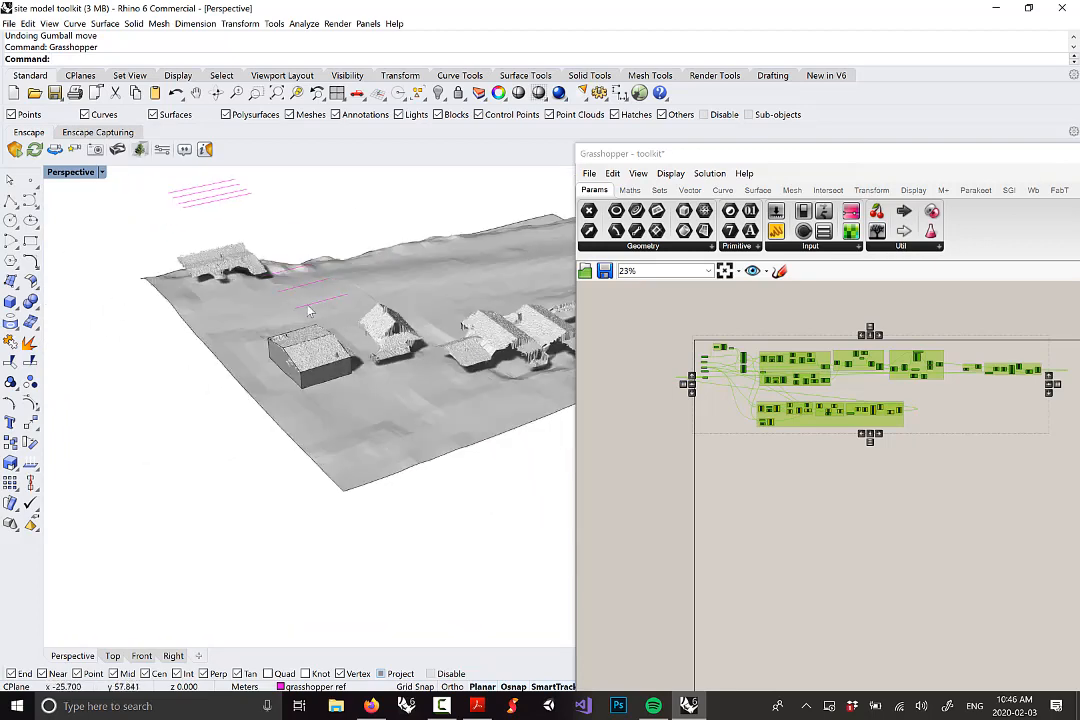
{"action": "right_click_drag", "start_coordinate": [320, 318], "coordinate": [236, 302]}
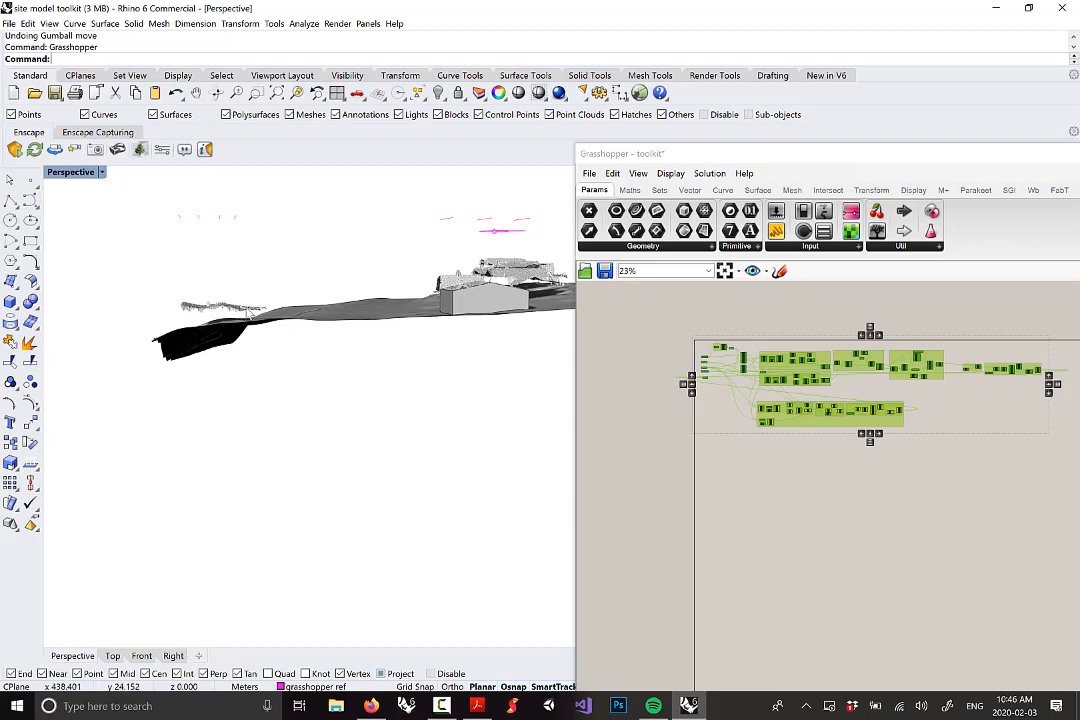
{"action": "right_click_drag", "start_coordinate": [780, 482], "coordinate": [769, 422]}
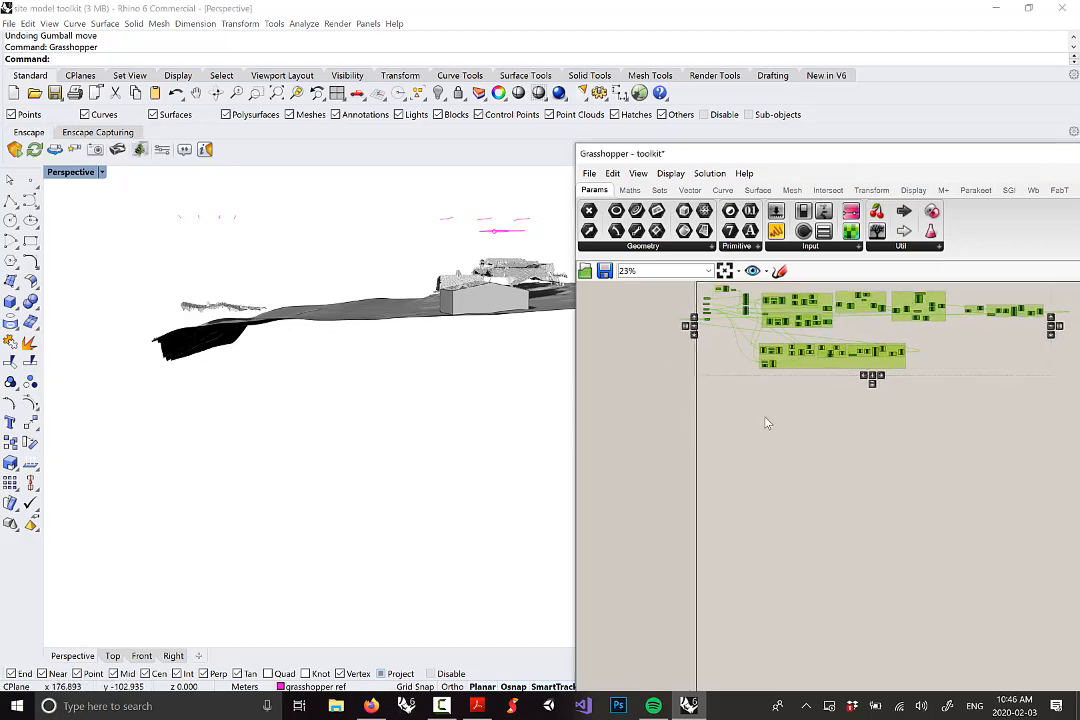
{"action": "right_click_drag", "start_coordinate": [380, 360], "coordinate": [140, 410]}
{"action": "scroll", "coordinate": [230, 395], "scroll_direction": "down", "scroll_amount": 5}
{"action": "right_click_drag", "start_coordinate": [275, 386], "coordinate": [376, 434]}
{"action": "scroll", "coordinate": [376, 434], "scroll_direction": "up", "scroll_amount": 2}
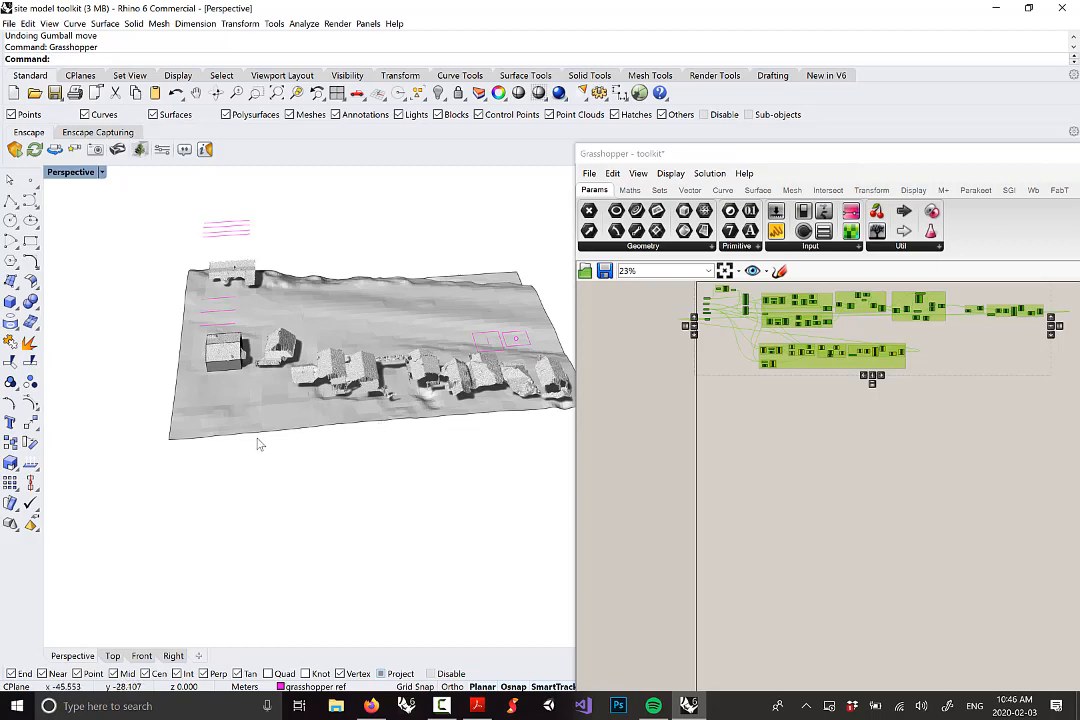
{"action": "scroll", "coordinate": [490, 335], "scroll_direction": "up", "scroll_amount": 3}
{"action": "scroll", "coordinate": [522, 349], "scroll_direction": "up", "scroll_amount": 2}
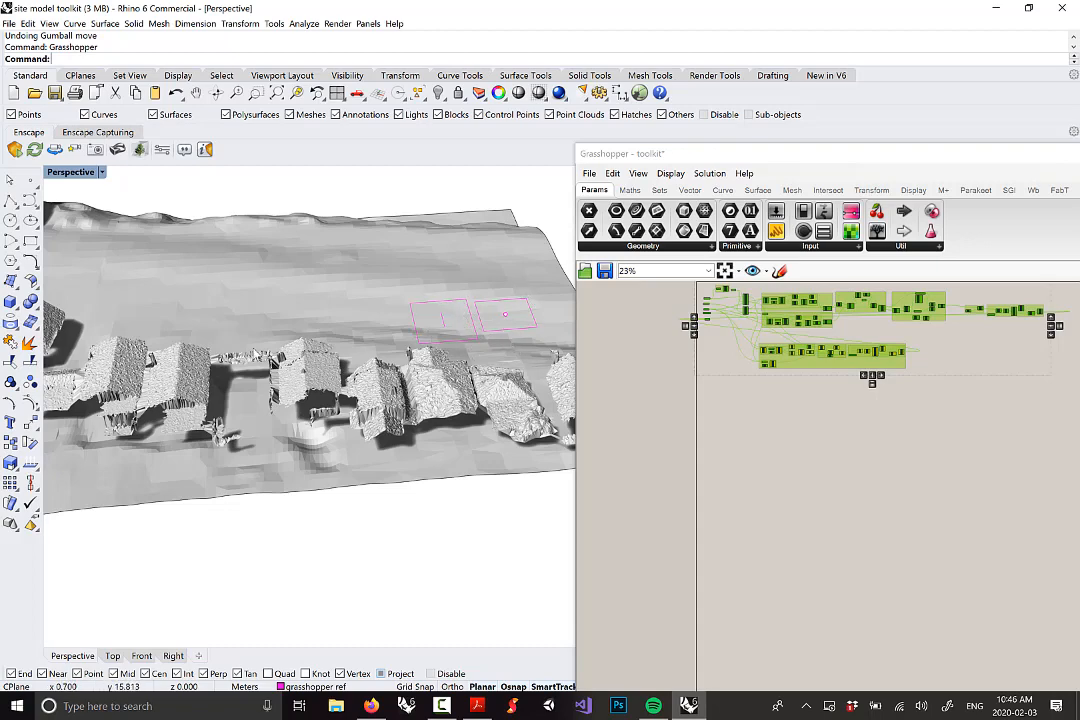
{"action": "scroll", "coordinate": [272, 362], "scroll_direction": "down", "scroll_amount": 6}
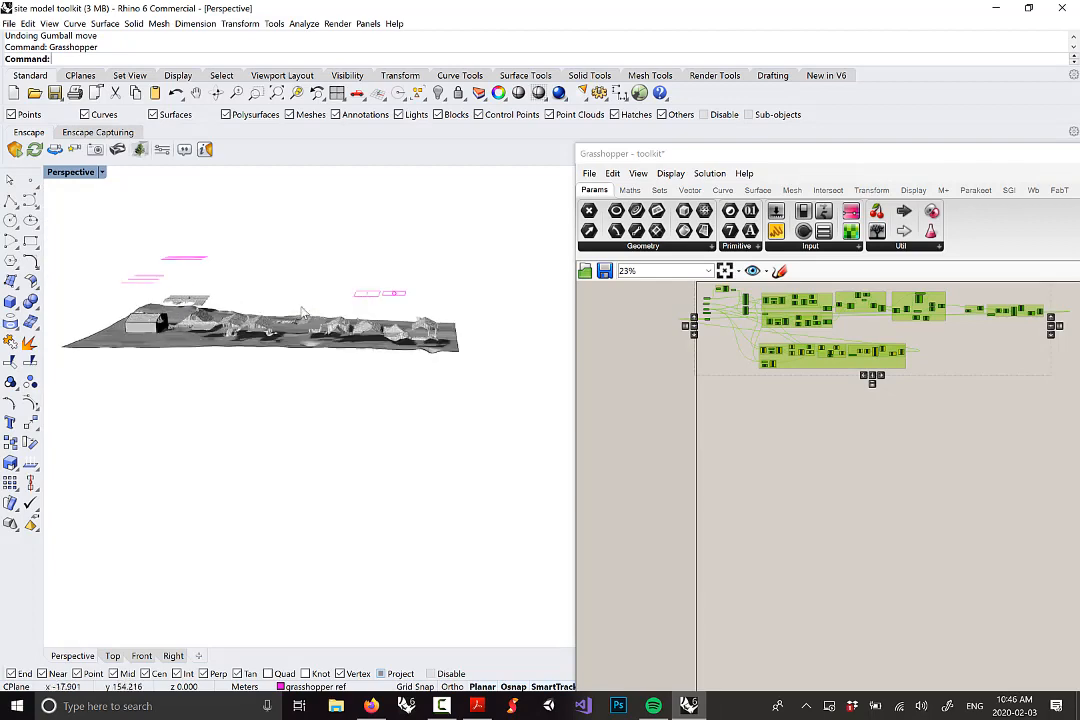
Window-select the pink reference curves and point and delete them
{"action": "left_click_drag", "start_coordinate": [82, 227], "coordinate": [498, 312]}
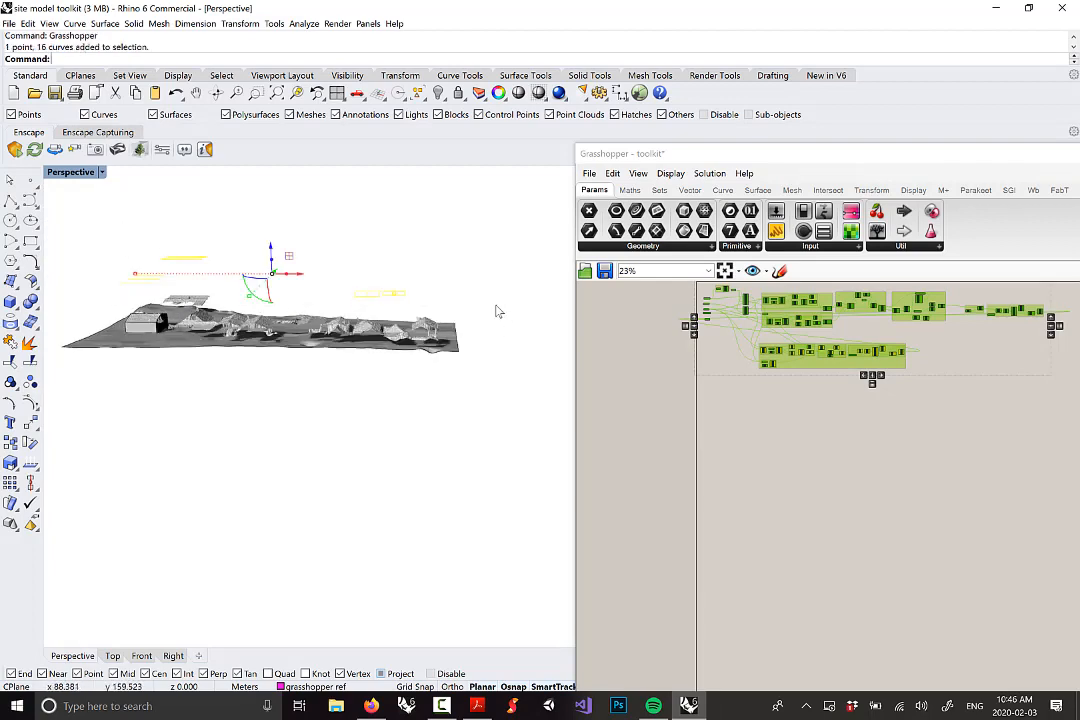
{"action": "key", "text": "Delete"}
{"action": "scroll", "coordinate": [437, 333], "scroll_direction": "up", "scroll_amount": 6}
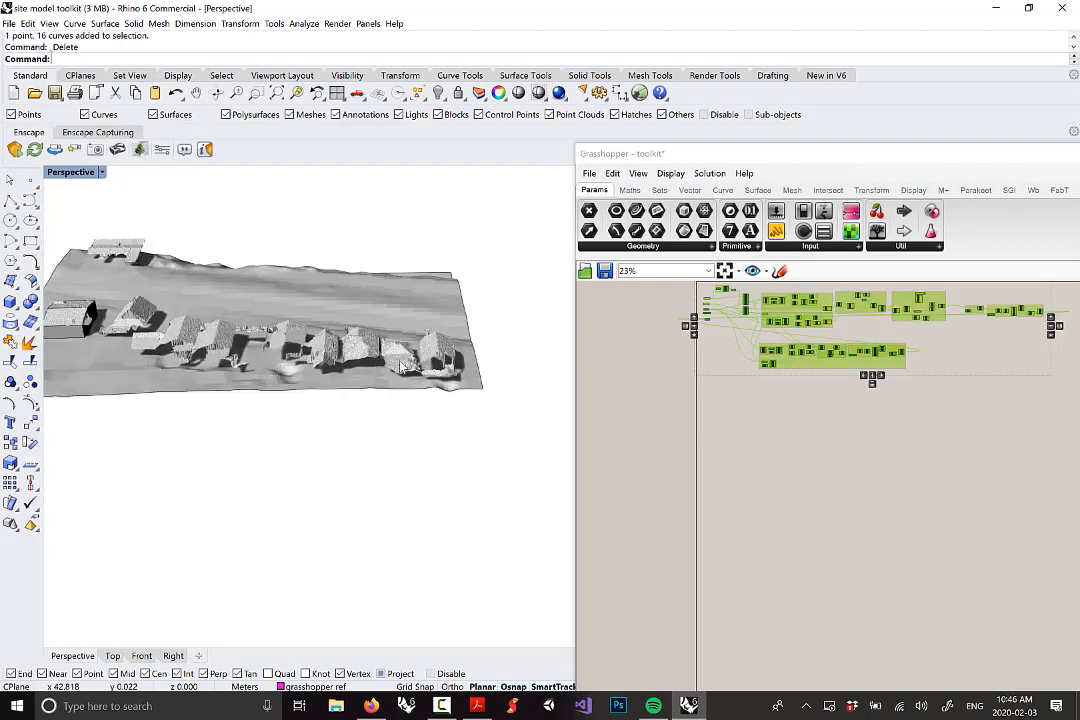
Move the Grasshopper window down-right to reveal the viewport Properties panel
{"action": "left_click_drag", "start_coordinate": [830, 155], "coordinate": [940, 387]}
{"action": "right_click_drag", "start_coordinate": [381, 391], "coordinate": [381, 424]}
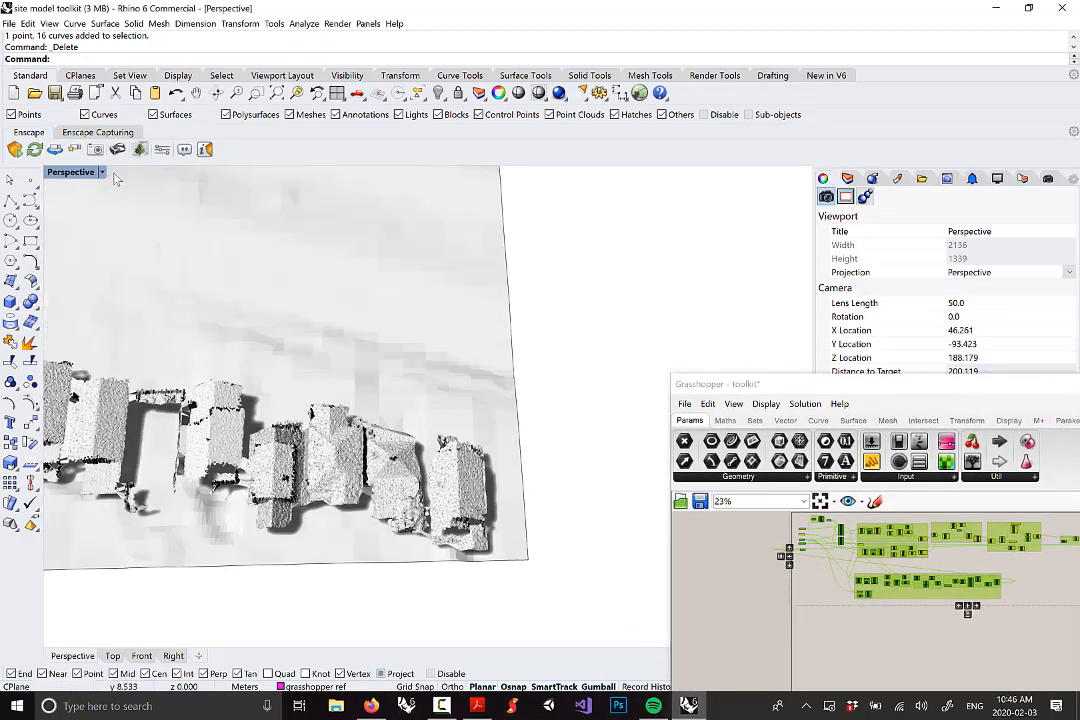
{"action": "scroll", "coordinate": [400, 368], "scroll_direction": "down", "scroll_amount": 5}
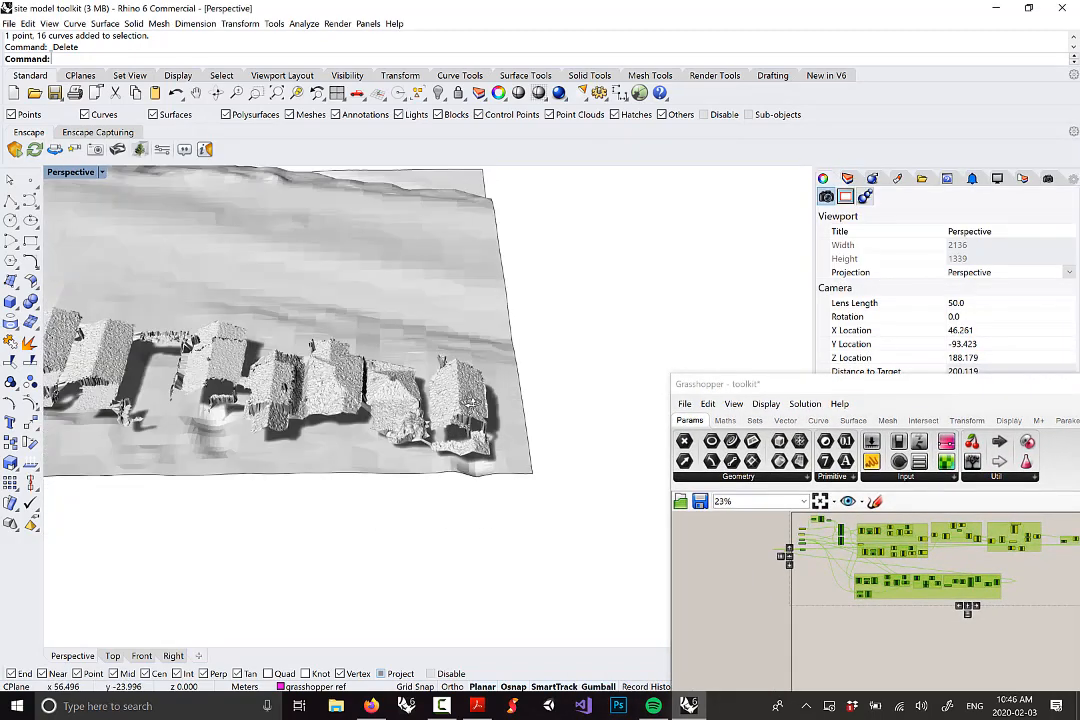
{"action": "scroll", "coordinate": [413, 368], "scroll_direction": "up", "scroll_amount": 3}
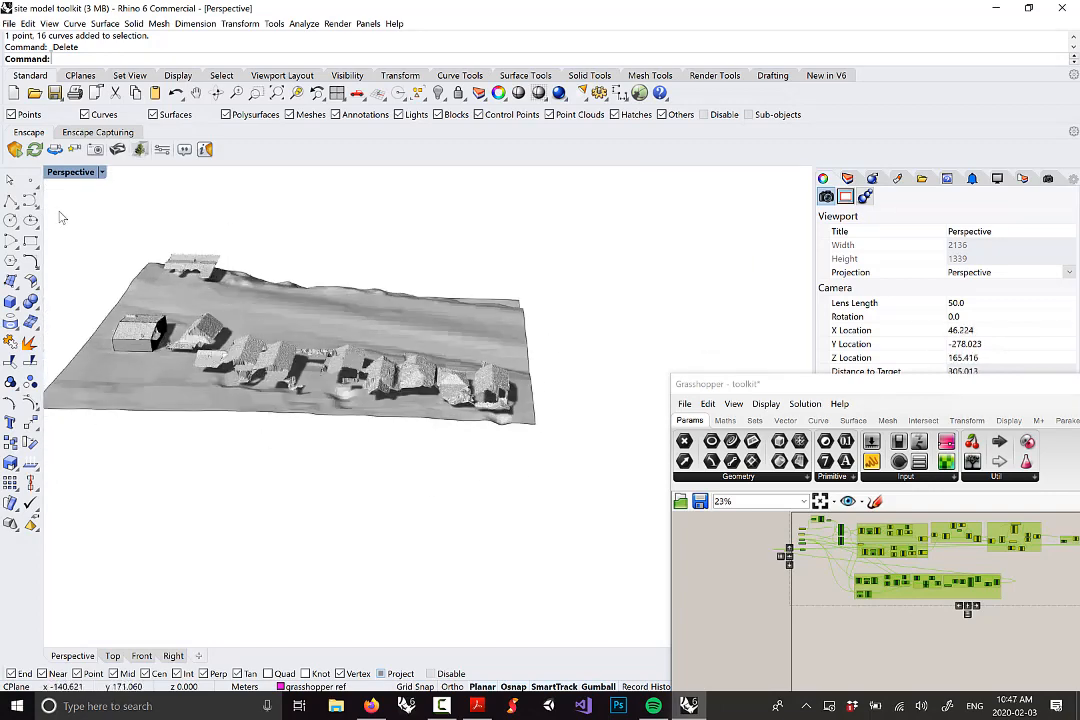
Maximize the Top viewport and set its display mode to Wireframe
{"action": "double_click", "coordinate": [63, 173]}
{"action": "double_click", "coordinate": [55, 173]}
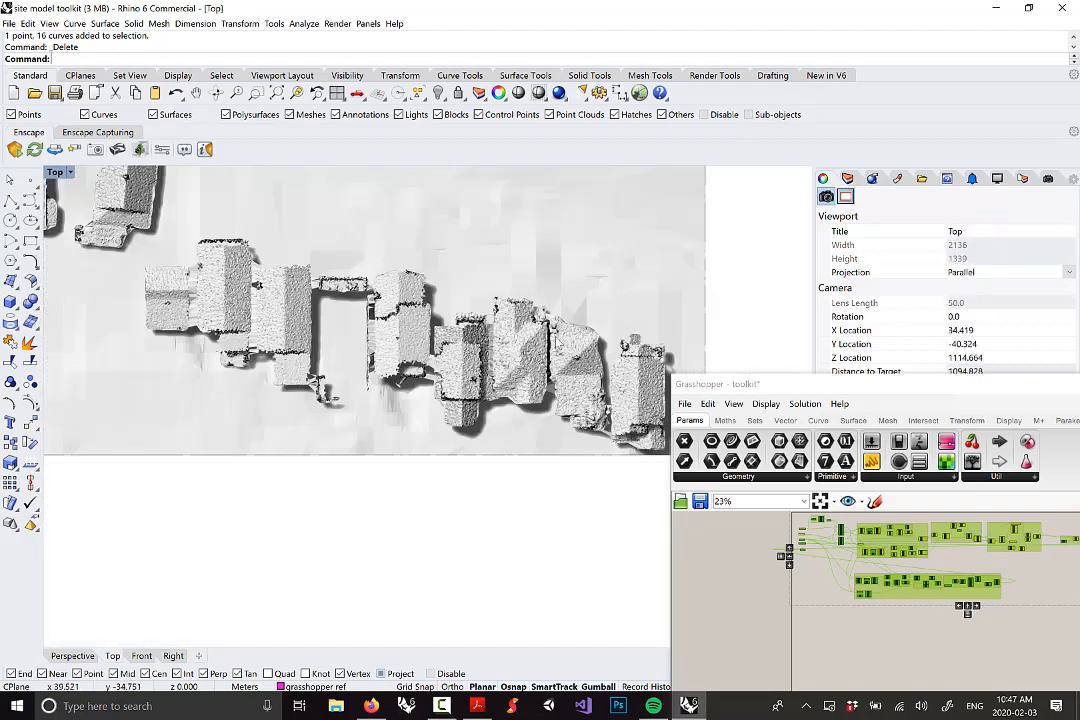
{"action": "scroll", "coordinate": [477, 320], "scroll_direction": "up", "scroll_amount": 1}
{"action": "scroll", "coordinate": [452, 373], "scroll_direction": "up", "scroll_amount": 2}
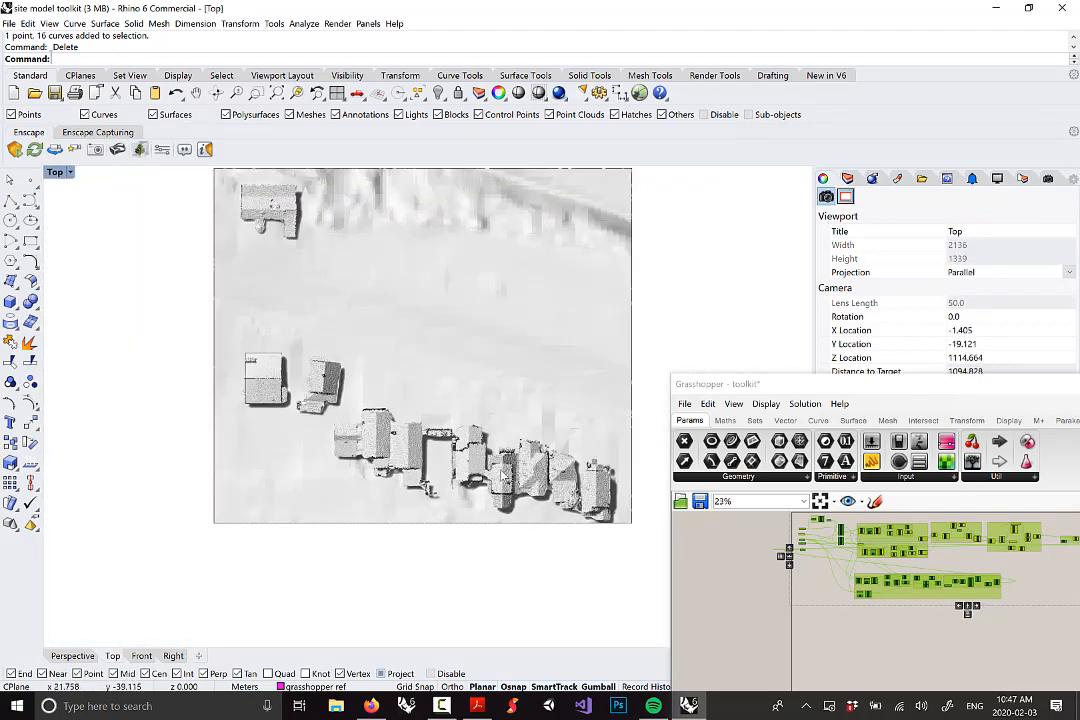
{"action": "left_click", "coordinate": [71, 173]}
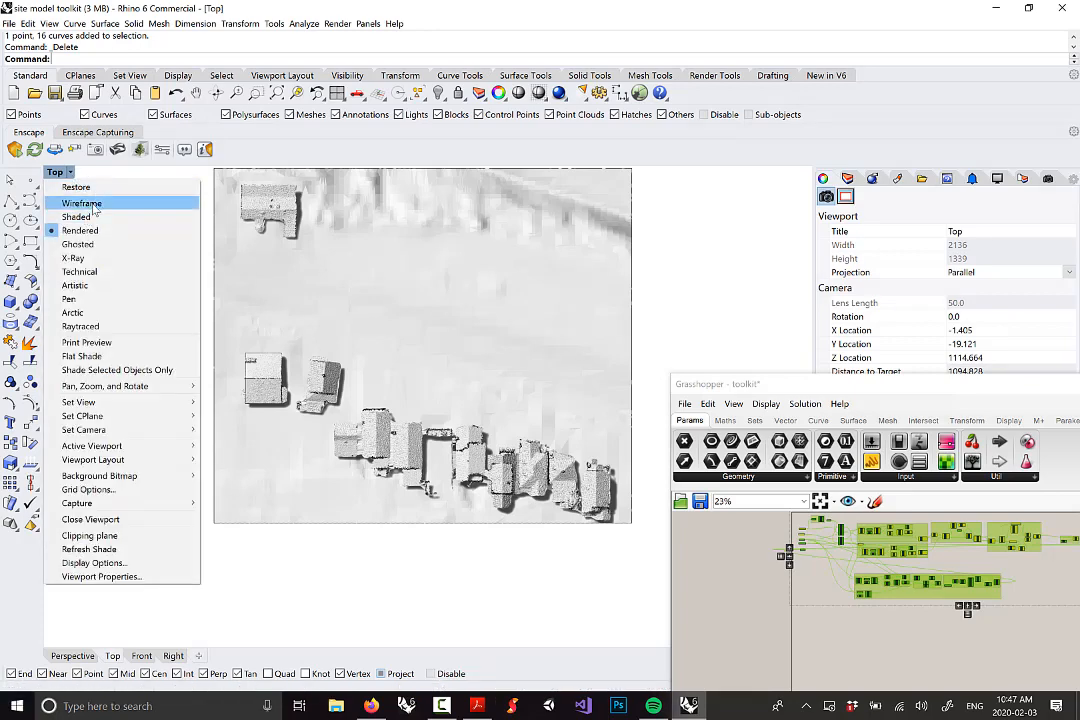
{"action": "left_click", "coordinate": [82, 203]}
{"action": "scroll", "coordinate": [530, 407], "scroll_direction": "up", "scroll_amount": 5}
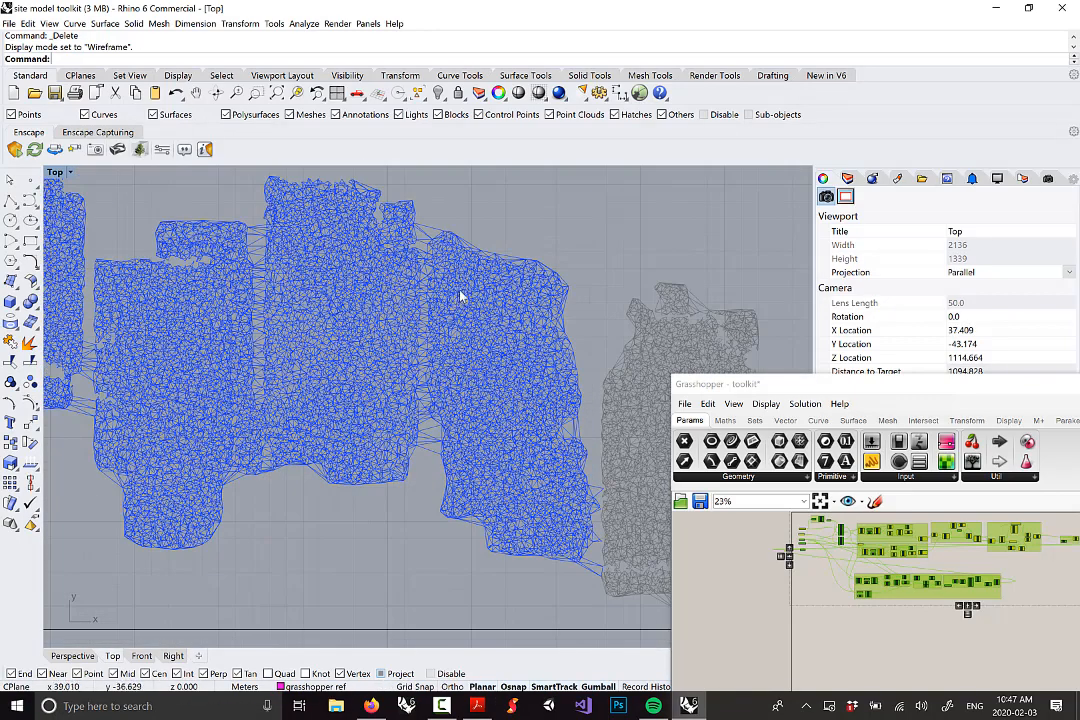
{"action": "scroll", "coordinate": [515, 452], "scroll_direction": "down", "scroll_amount": 5}
{"action": "scroll", "coordinate": [512, 430], "scroll_direction": "up", "scroll_amount": 3}
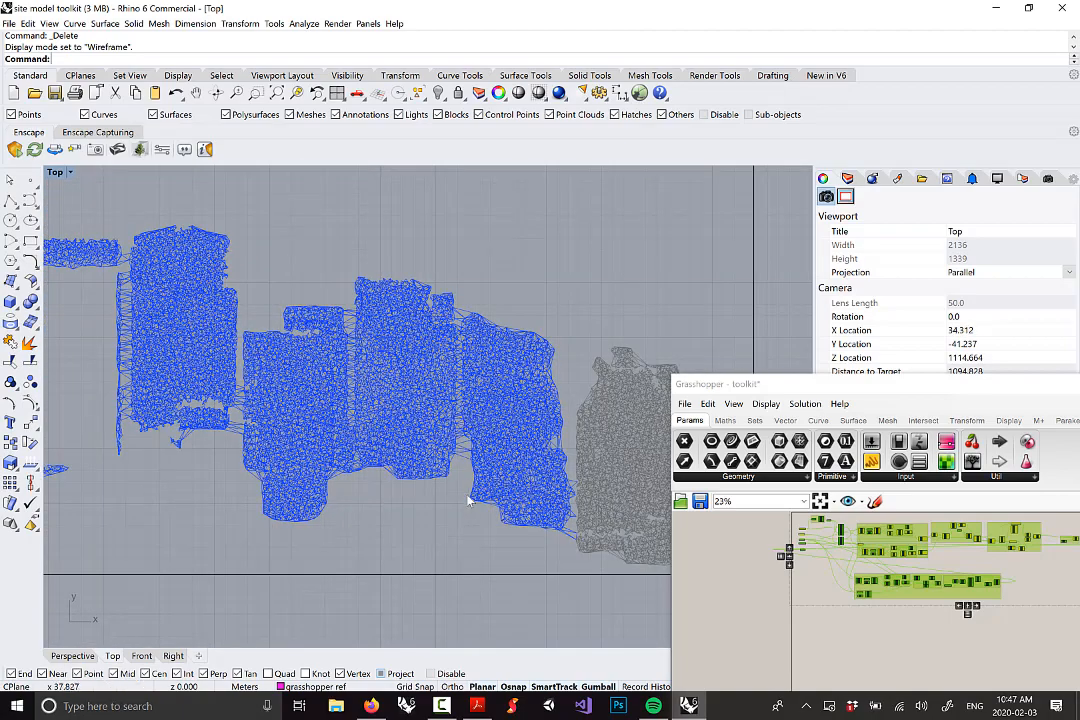
{"action": "scroll", "coordinate": [577, 492], "scroll_direction": "down", "scroll_amount": 4}
{"action": "right_click_drag", "start_coordinate": [256, 336], "coordinate": [323, 364]}
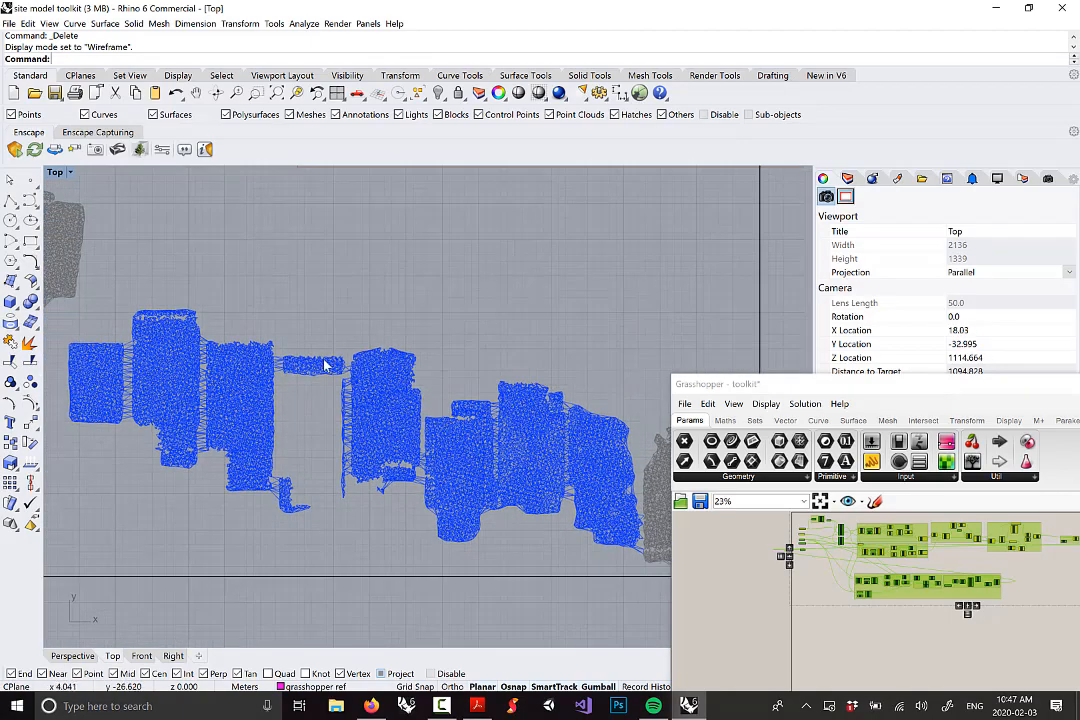
{"action": "scroll", "coordinate": [247, 323], "scroll_direction": "down", "scroll_amount": 3}
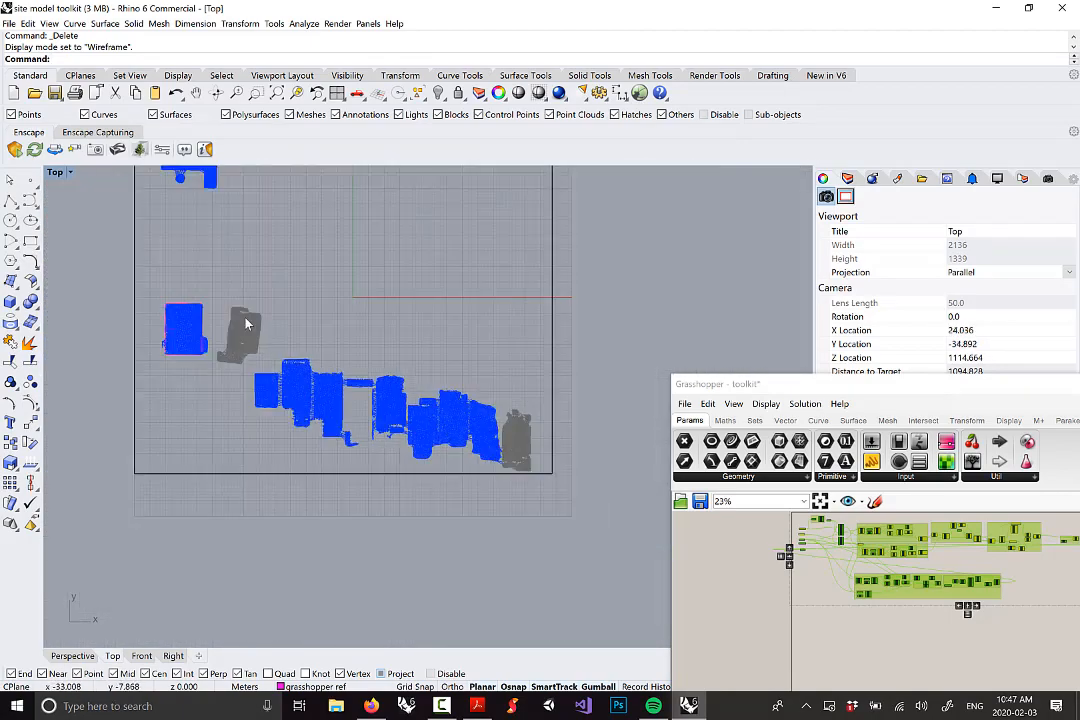
Switch the Top view to Rendered shading, then select the buildings mesh and ground surface
{"action": "left_click", "coordinate": [49, 23]}
{"action": "left_click", "coordinate": [62, 311]}
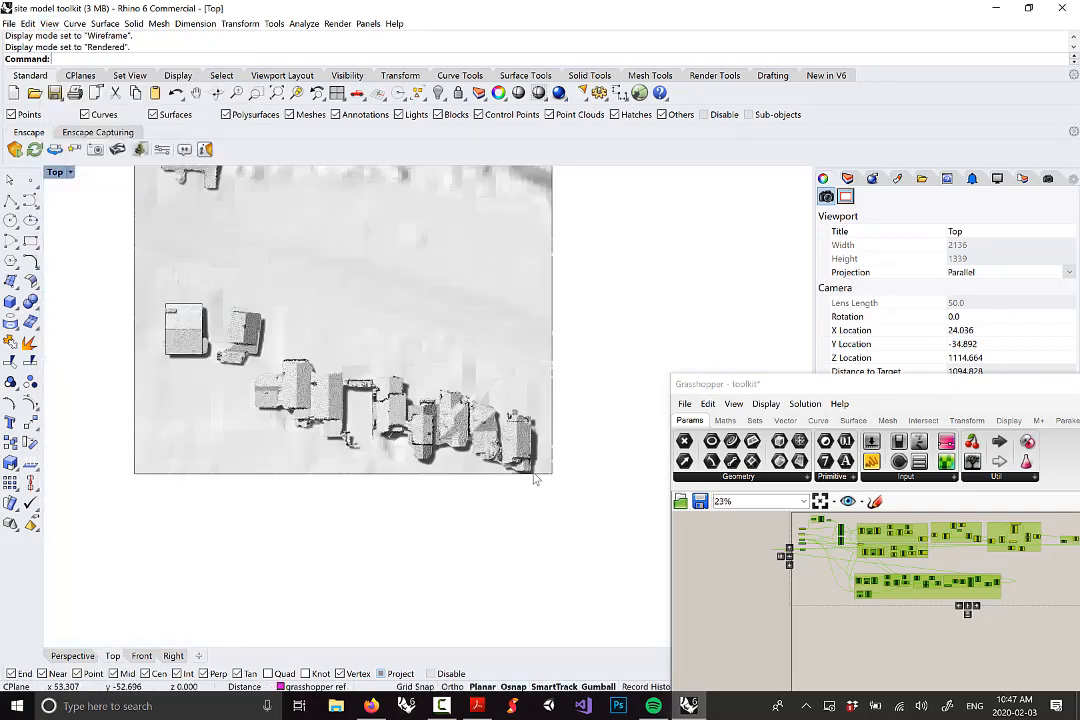
{"action": "scroll", "coordinate": [535, 480], "scroll_direction": "up", "scroll_amount": 5}
{"action": "scroll", "coordinate": [560, 465], "scroll_direction": "down", "scroll_amount": 2}
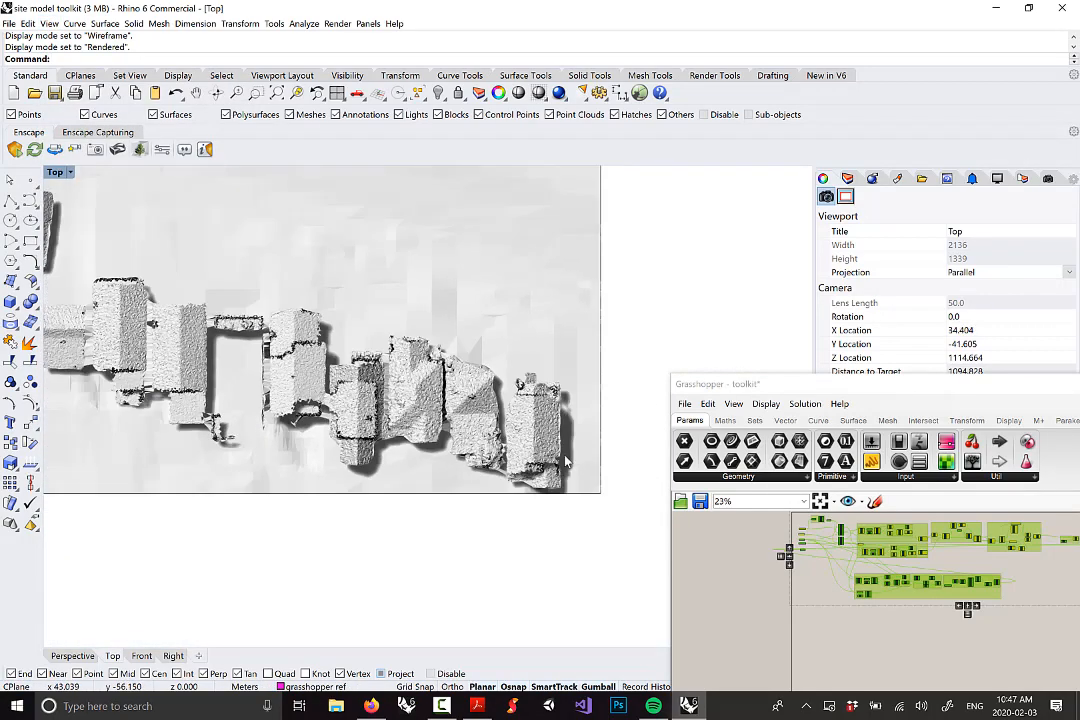
{"action": "scroll", "coordinate": [435, 388], "scroll_direction": "up", "scroll_amount": 6}
{"action": "left_click", "coordinate": [487, 384]}
{"action": "scroll", "coordinate": [502, 406], "scroll_direction": "down", "scroll_amount": 8}
{"action": "left_click", "coordinate": [566, 430]}
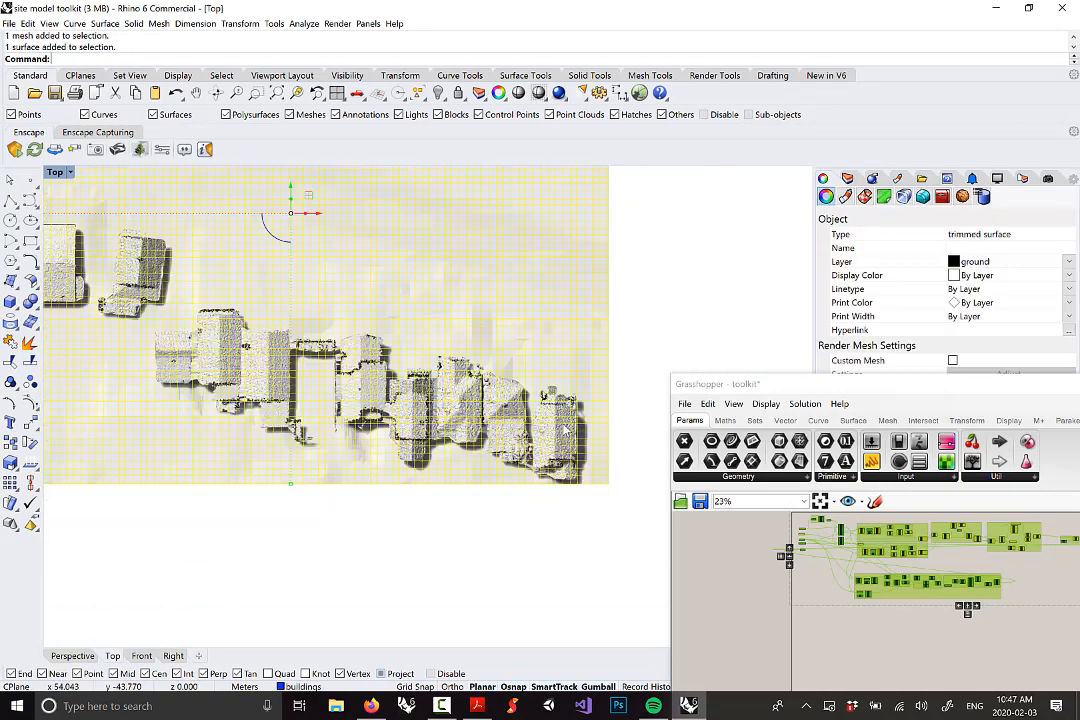
Clear the selection and set the CPlane to World Top from the CPlanes tools
{"action": "scroll", "coordinate": [566, 430], "scroll_direction": "down", "scroll_amount": 3}
{"action": "scroll", "coordinate": [566, 430], "scroll_direction": "up", "scroll_amount": 2}
{"action": "key", "text": "Escape"}
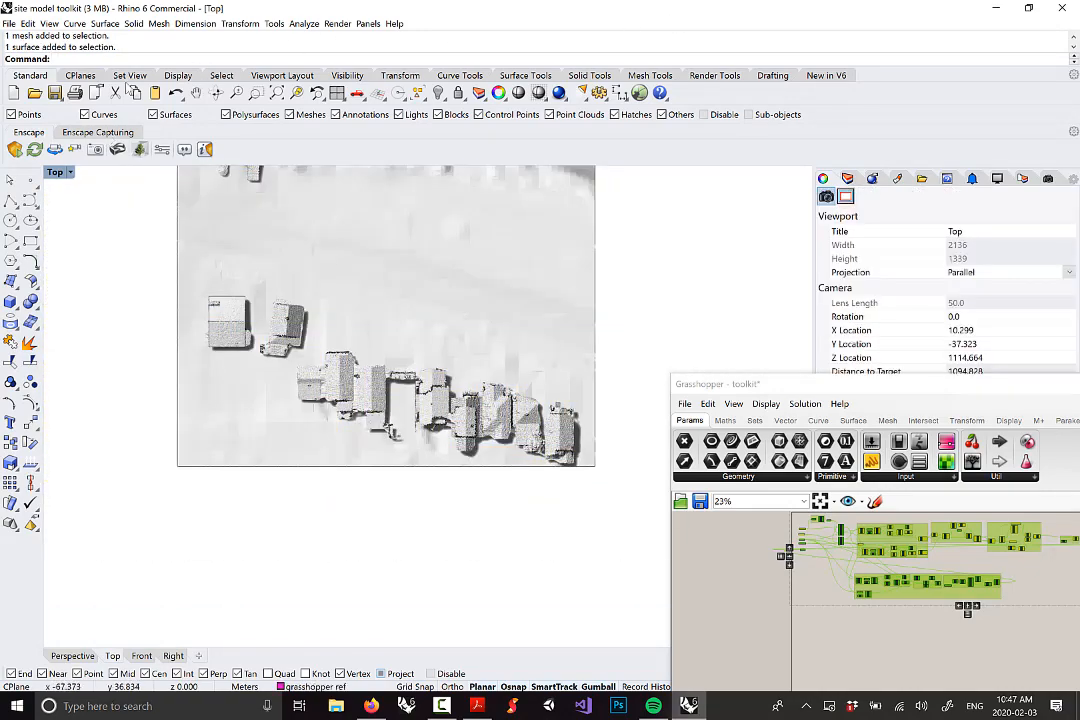
{"action": "left_click", "coordinate": [81, 77]}
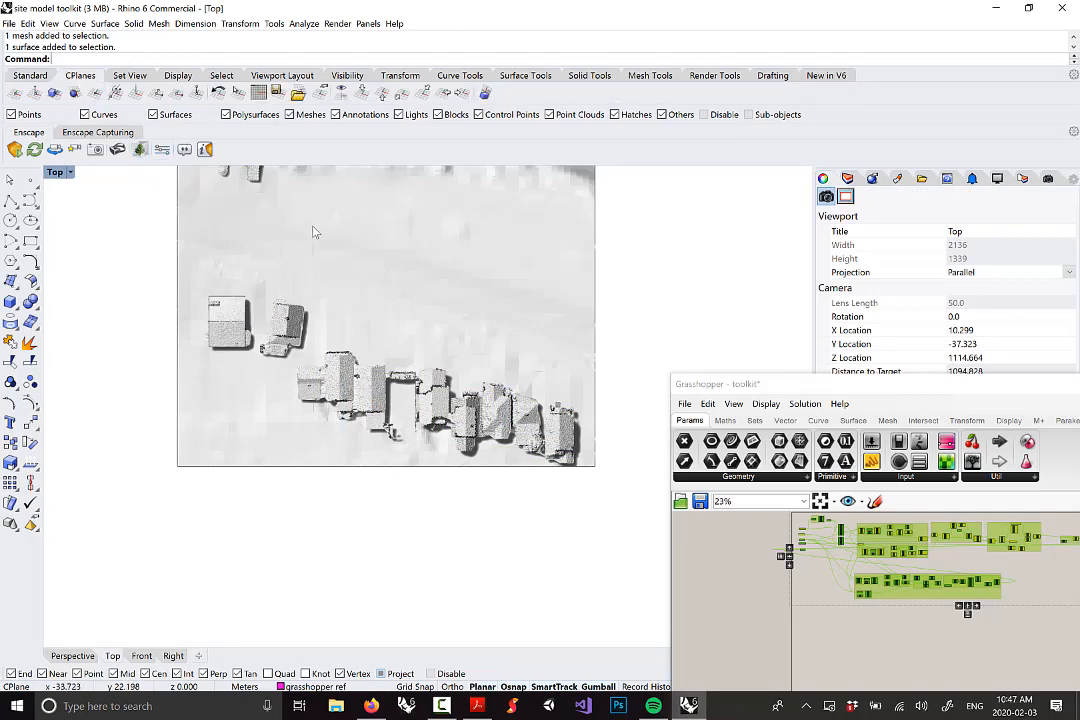
{"action": "right_click_drag", "start_coordinate": [457, 276], "coordinate": [460, 343]}
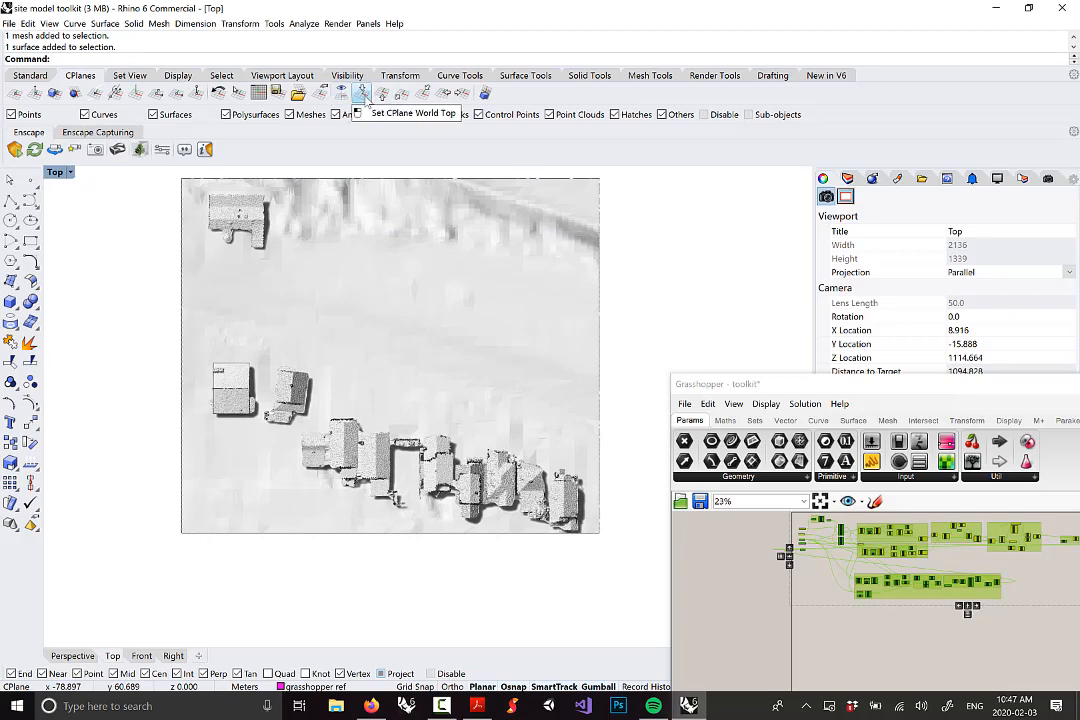
{"action": "left_click", "coordinate": [362, 93]}
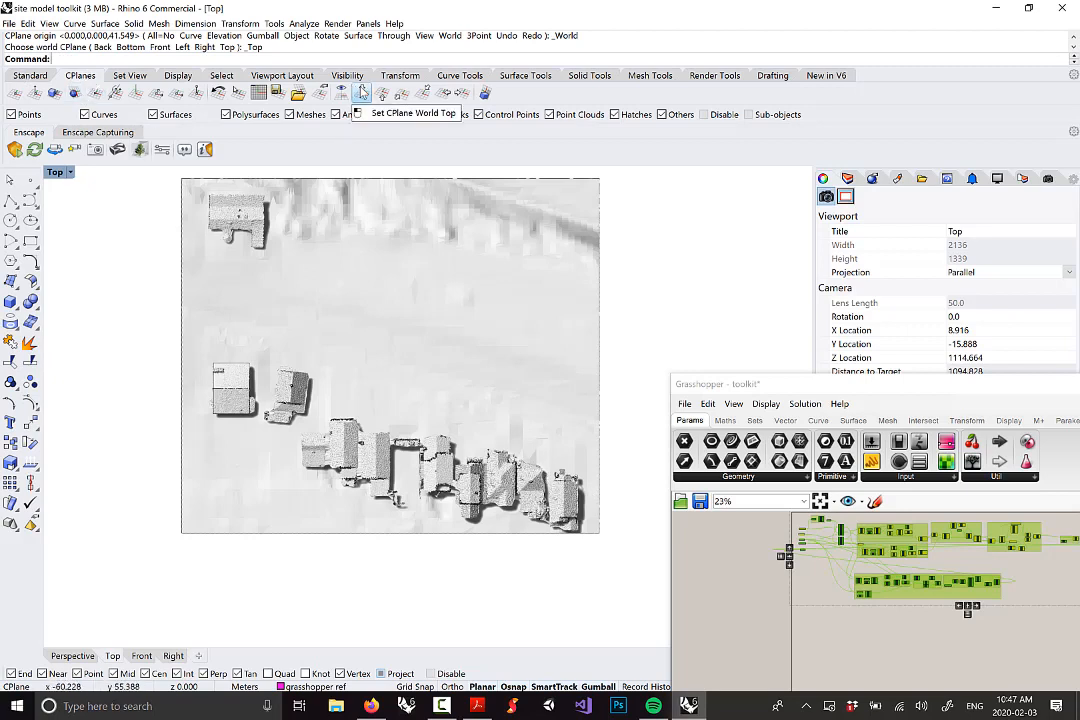
{"action": "left_click", "coordinate": [1074, 40]}
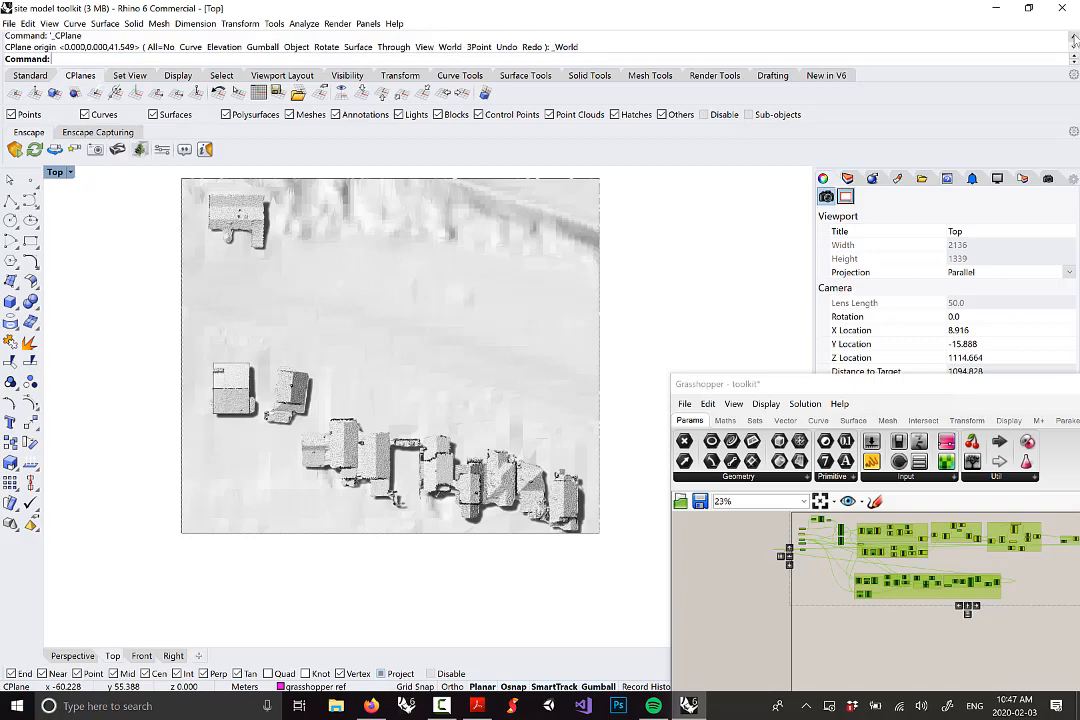
{"action": "scroll", "coordinate": [540, 398], "scroll_direction": "up", "scroll_amount": 5}
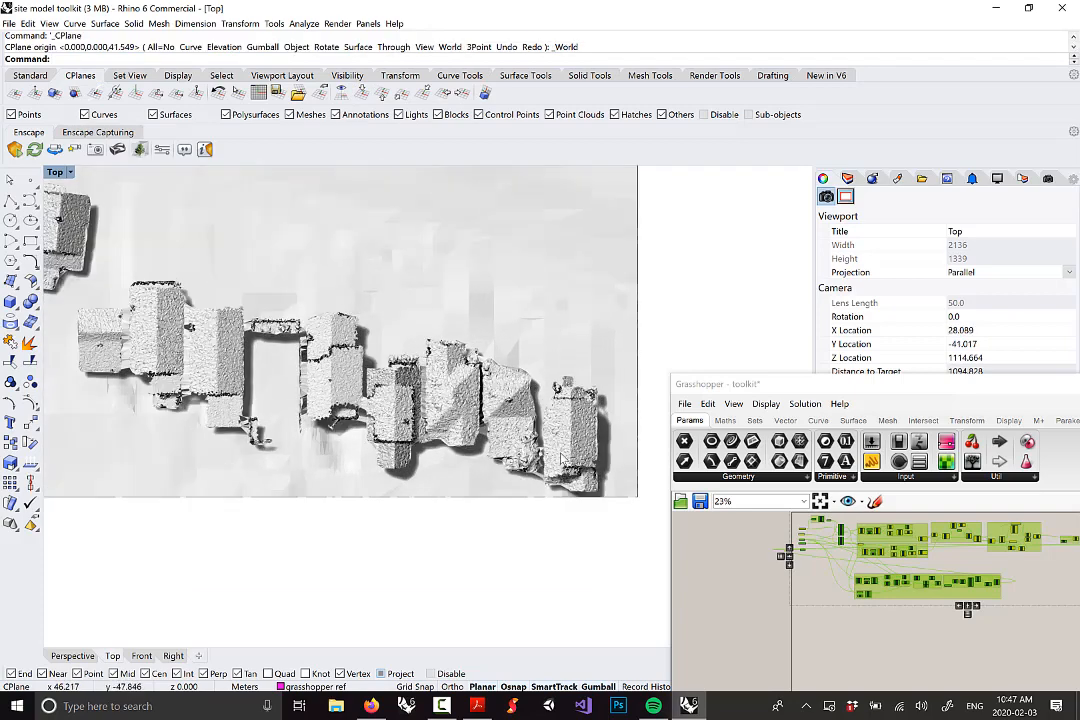
Draw a trial rectangle over the last house in the Top view
{"action": "left_click", "coordinate": [30, 241]}
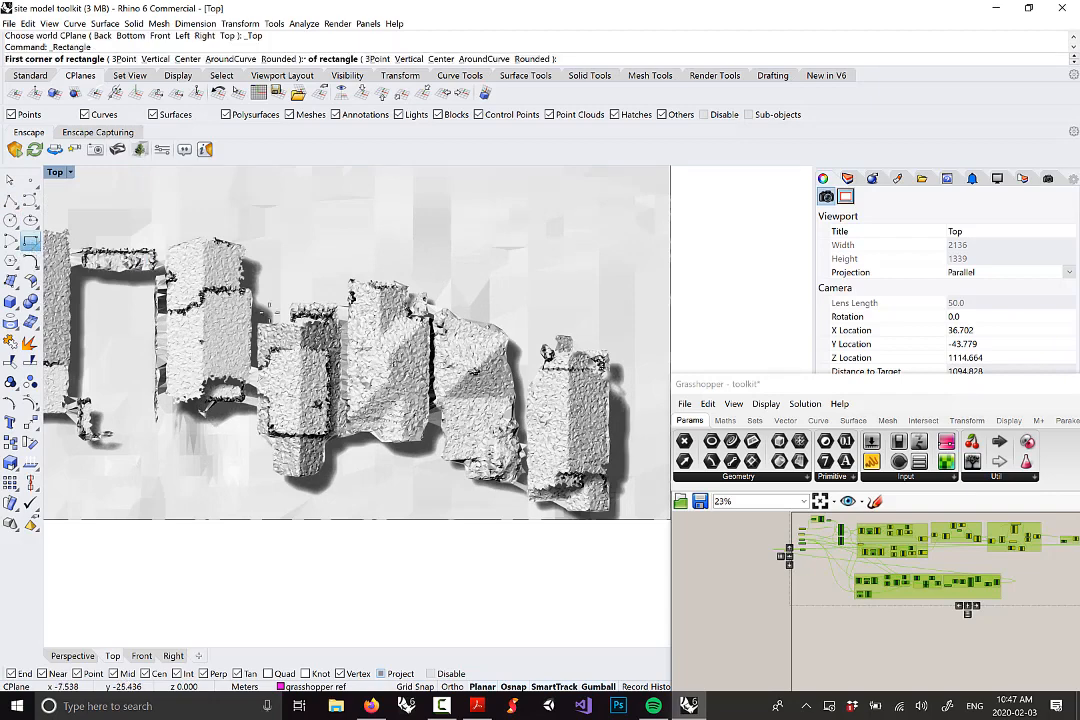
{"action": "left_click", "coordinate": [530, 367]}
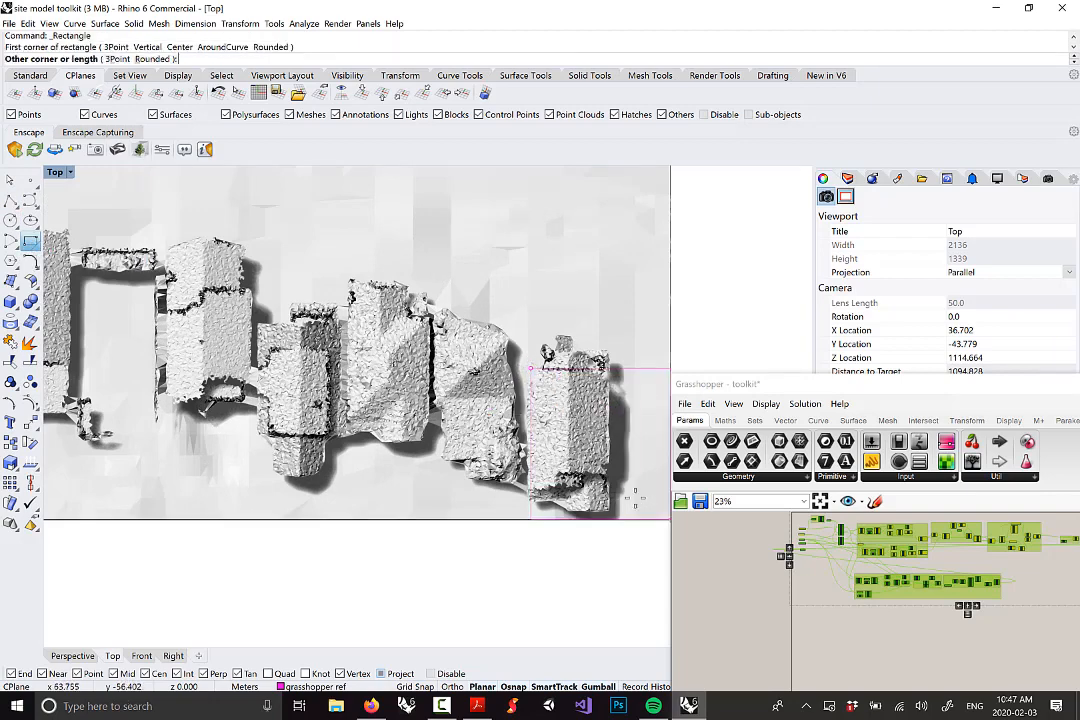
{"action": "left_click", "coordinate": [615, 480]}
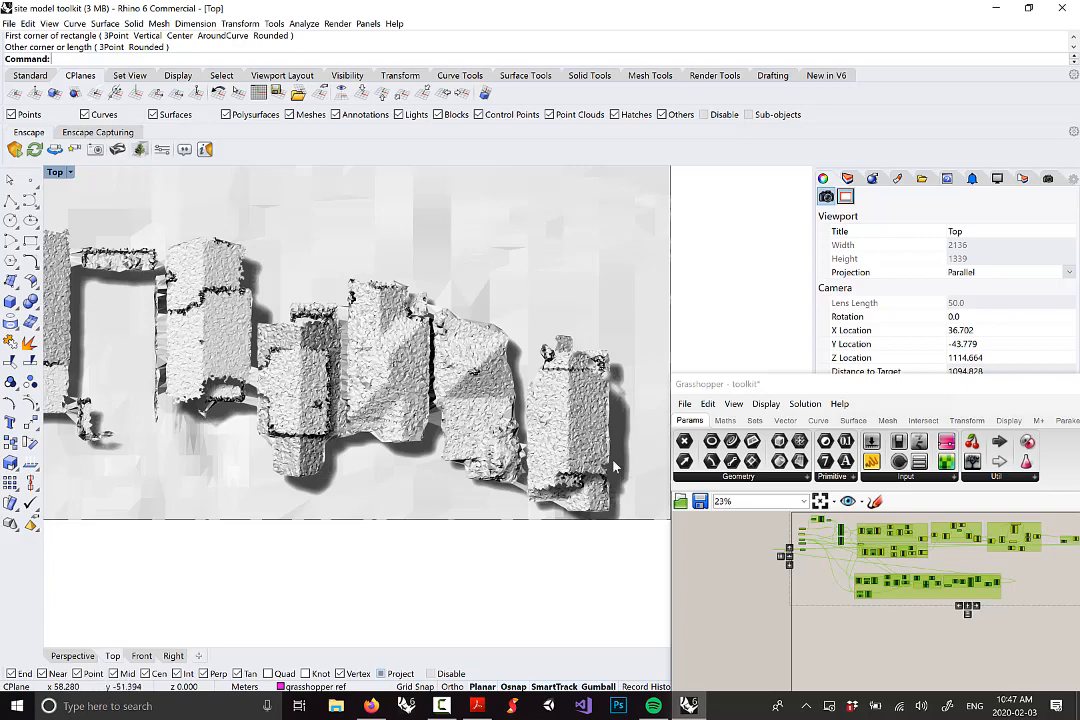
{"action": "scroll", "coordinate": [521, 425], "scroll_direction": "down", "scroll_amount": 5}
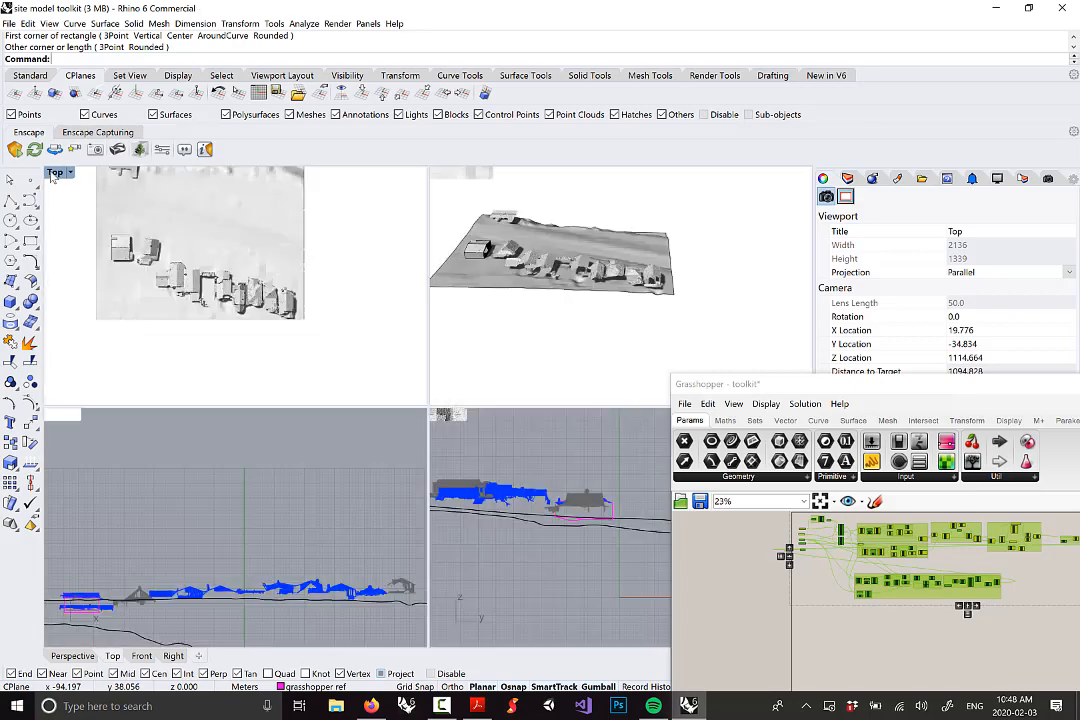
Maximize Perspective, orbit to see the rectangle below the terrain, and delete it
{"action": "double_click", "coordinate": [55, 172]}
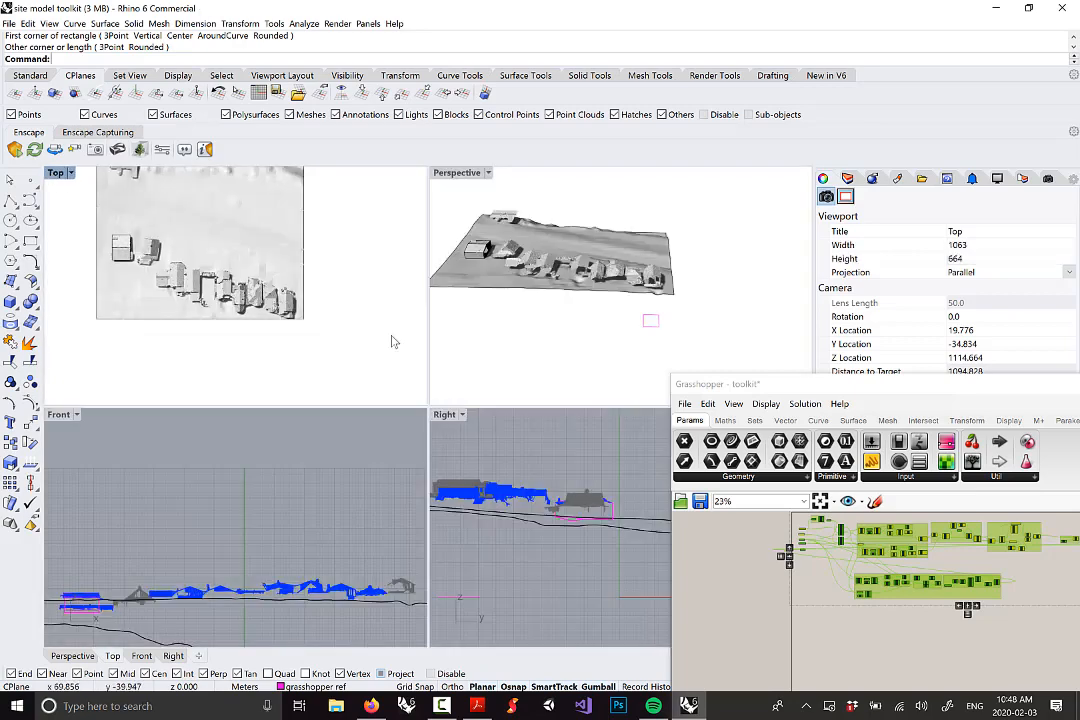
{"action": "double_click", "coordinate": [463, 173]}
{"action": "right_click_drag", "start_coordinate": [460, 404], "coordinate": [372, 388]}
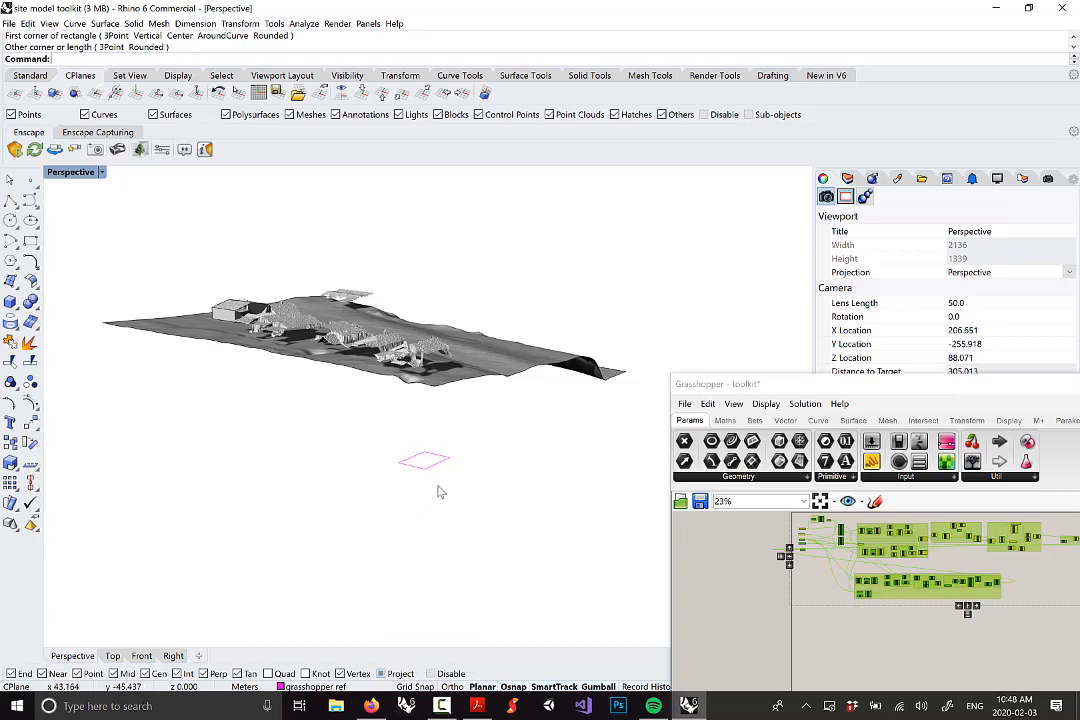
{"action": "right_click_drag", "start_coordinate": [421, 412], "coordinate": [453, 453]}
{"action": "scroll", "coordinate": [472, 417], "scroll_direction": "up", "scroll_amount": 4}
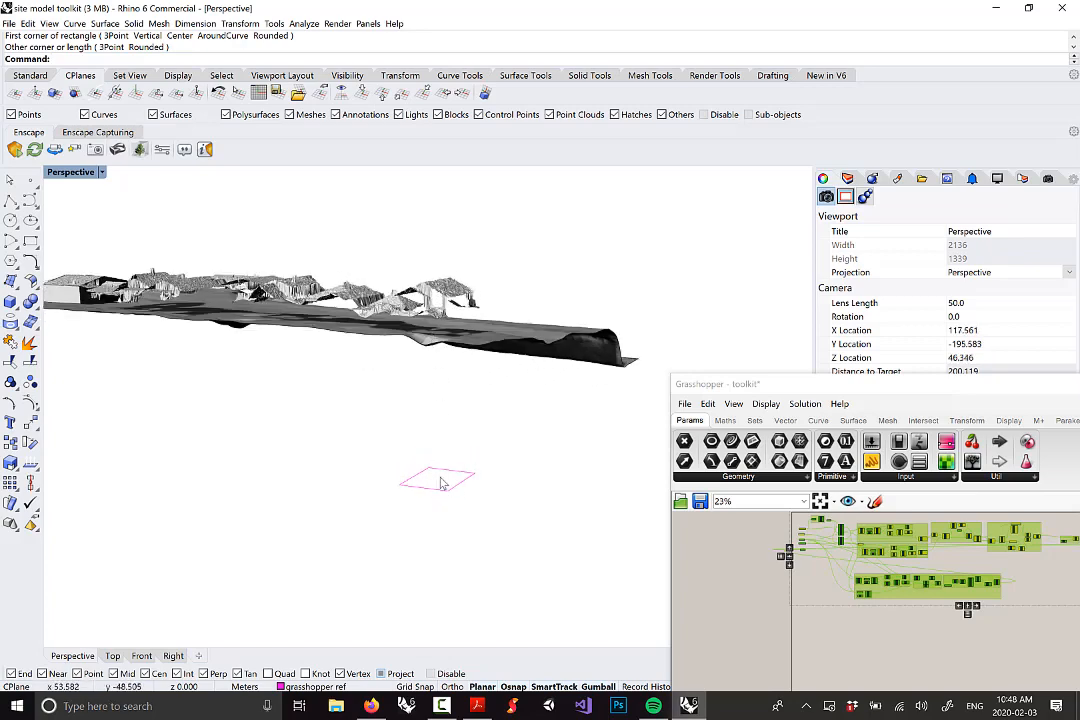
{"action": "right_click_drag", "start_coordinate": [472, 240], "coordinate": [464, 334]}
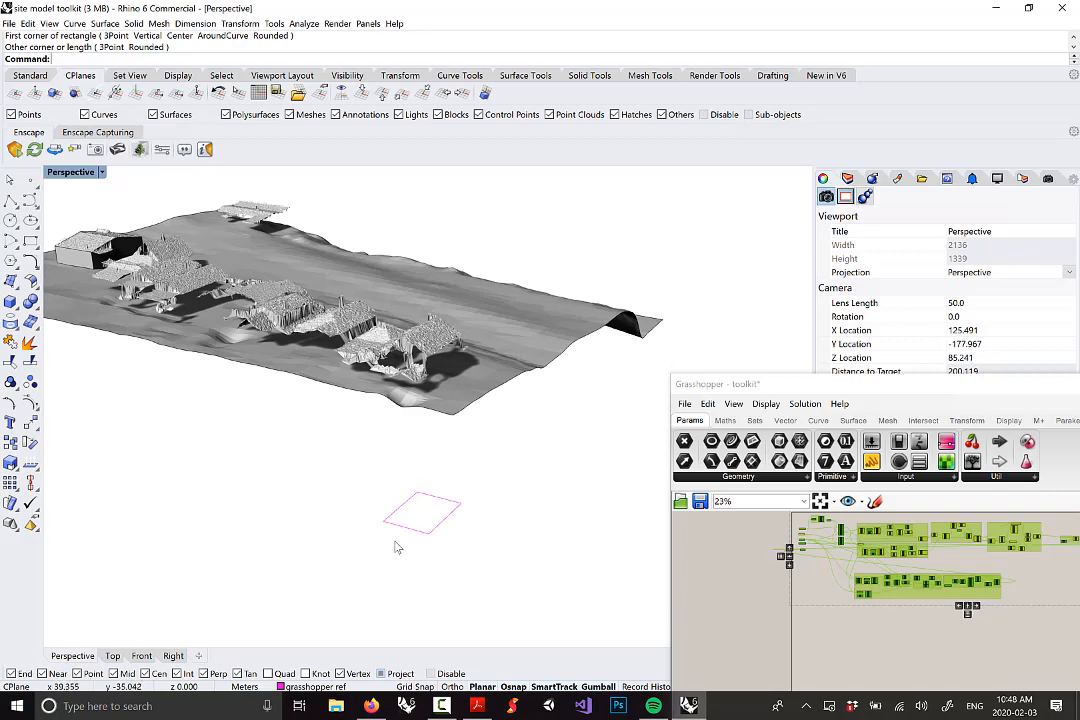
{"action": "left_click_drag", "start_coordinate": [432, 503], "coordinate": [292, 426]}
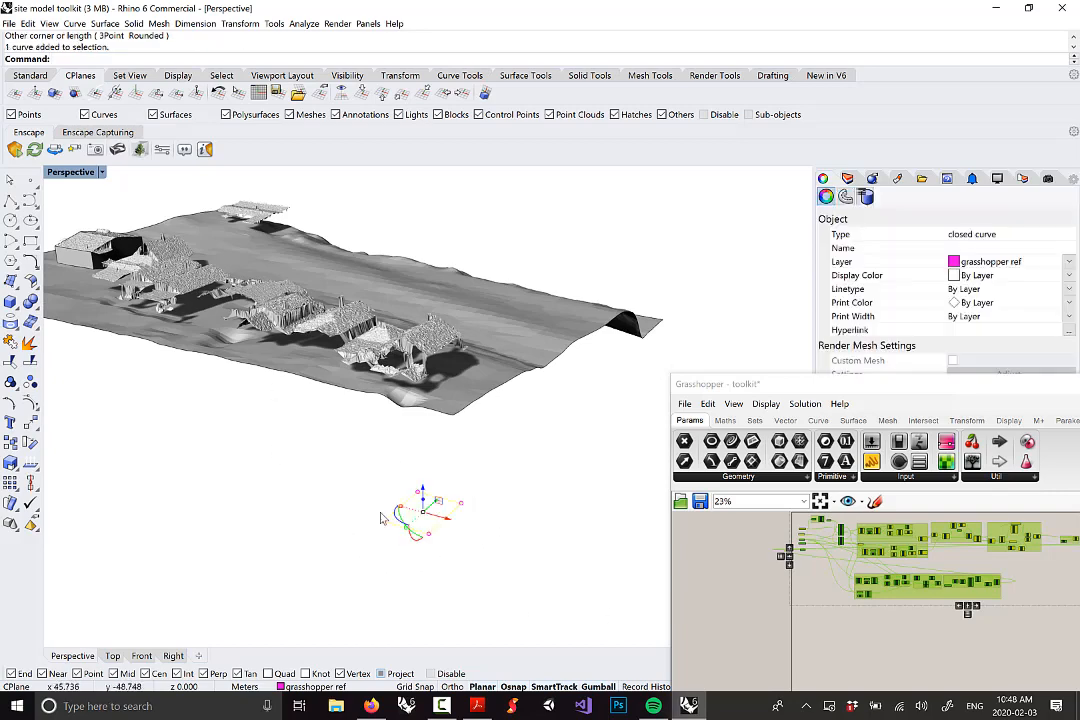
{"action": "key", "text": "Delete"}
{"action": "scroll", "coordinate": [439, 518], "scroll_direction": "down", "scroll_amount": 5}
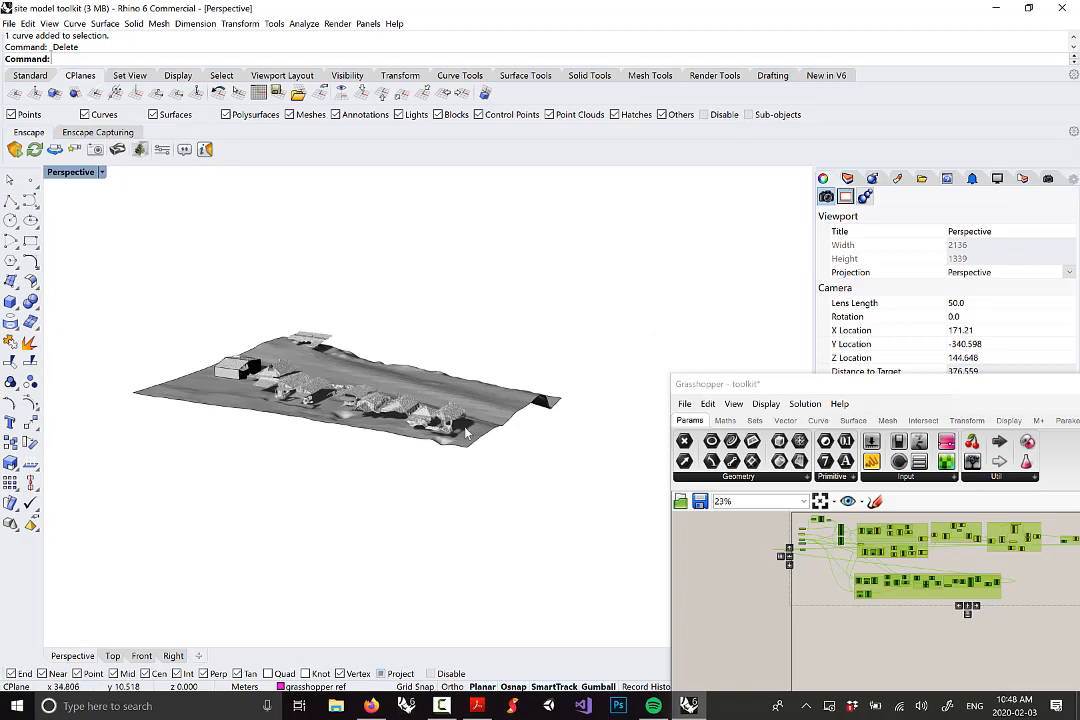
{"action": "scroll", "coordinate": [396, 372], "scroll_direction": "up", "scroll_amount": 5}
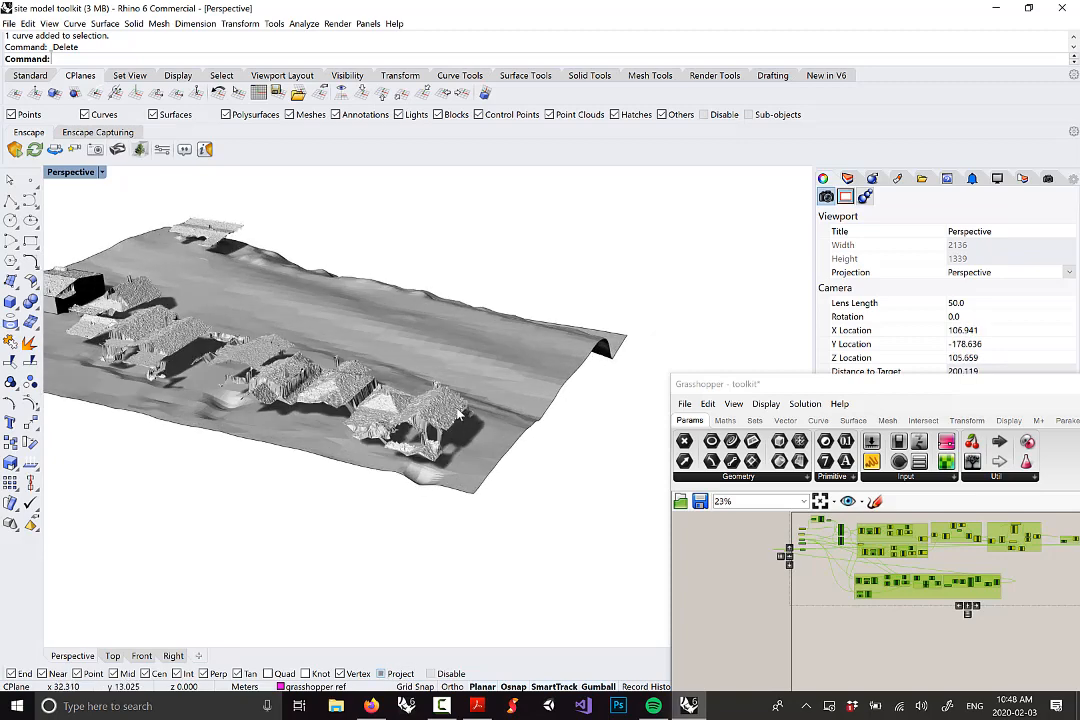
Set the CPlane elevation by picking a height above the terrain in the Front view
{"action": "double_click", "coordinate": [70, 172]}
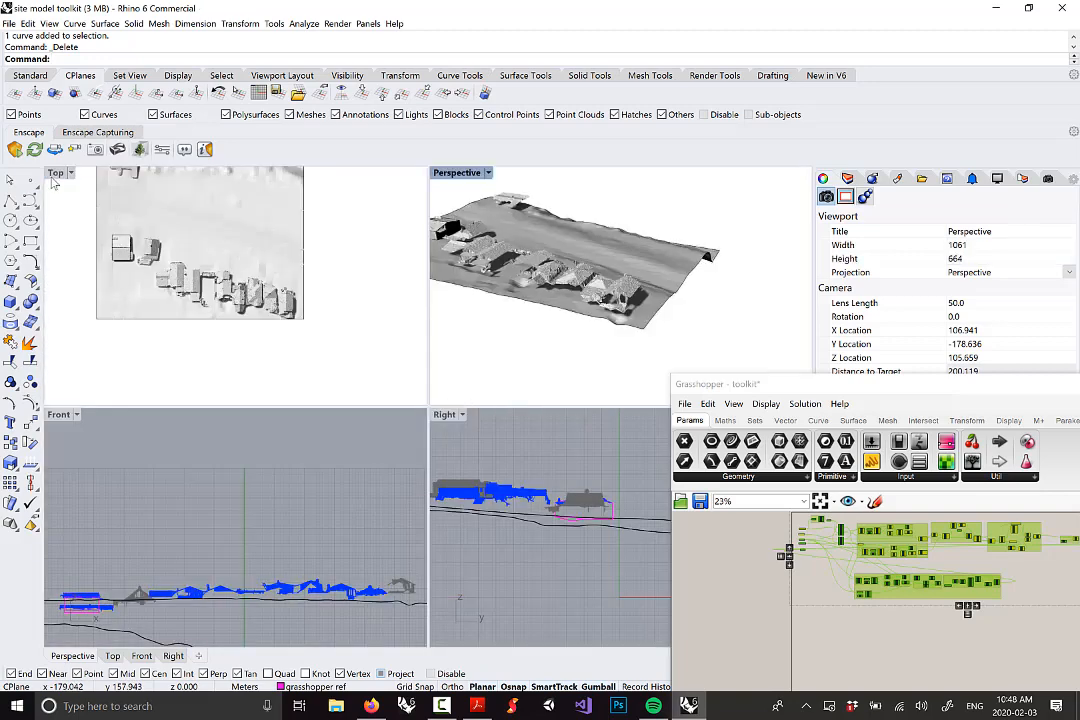
{"action": "double_click", "coordinate": [54, 172]}
{"action": "scroll", "coordinate": [60, 180], "scroll_direction": "down", "scroll_amount": 4}
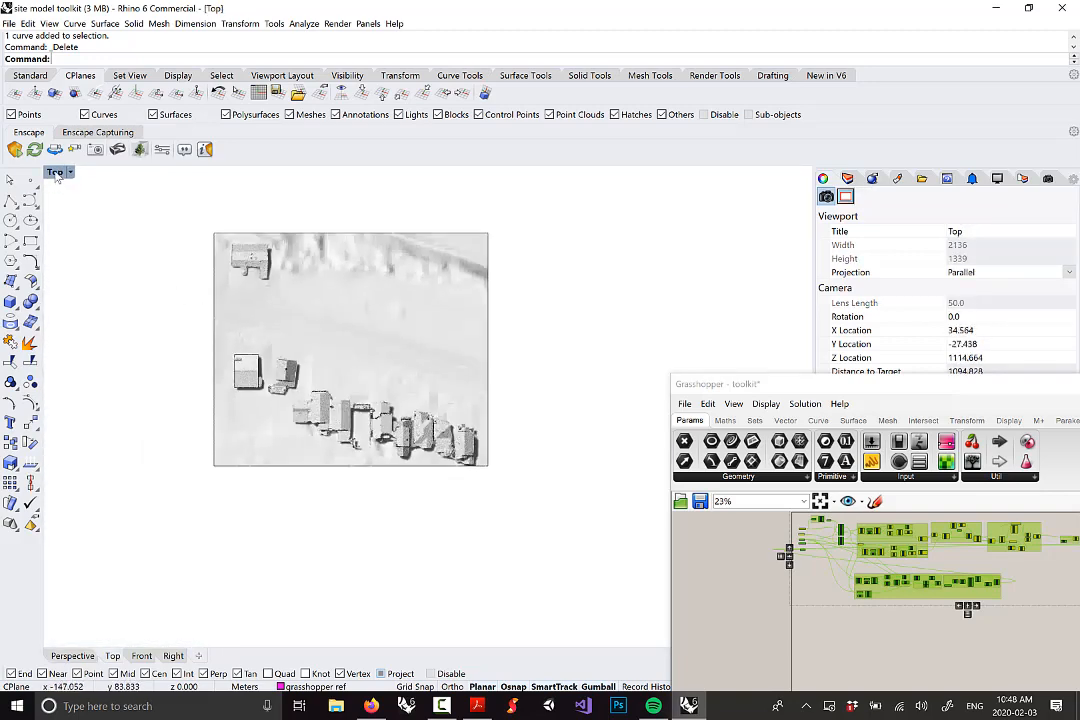
{"action": "double_click", "coordinate": [54, 172]}
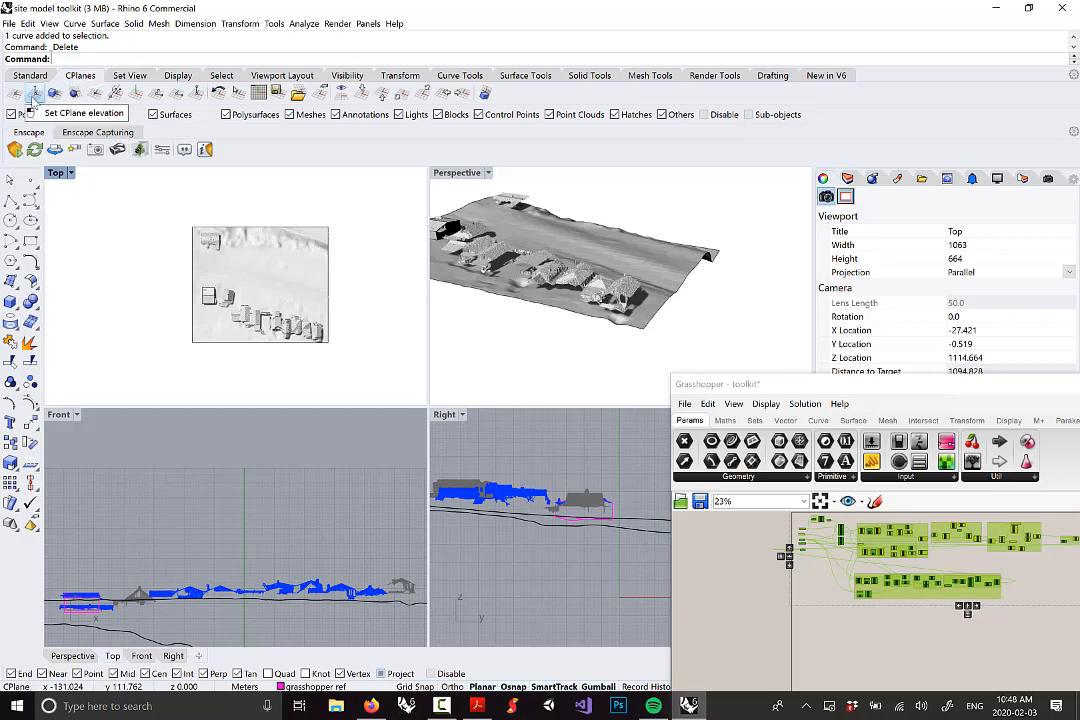
{"action": "left_click", "coordinate": [35, 93]}
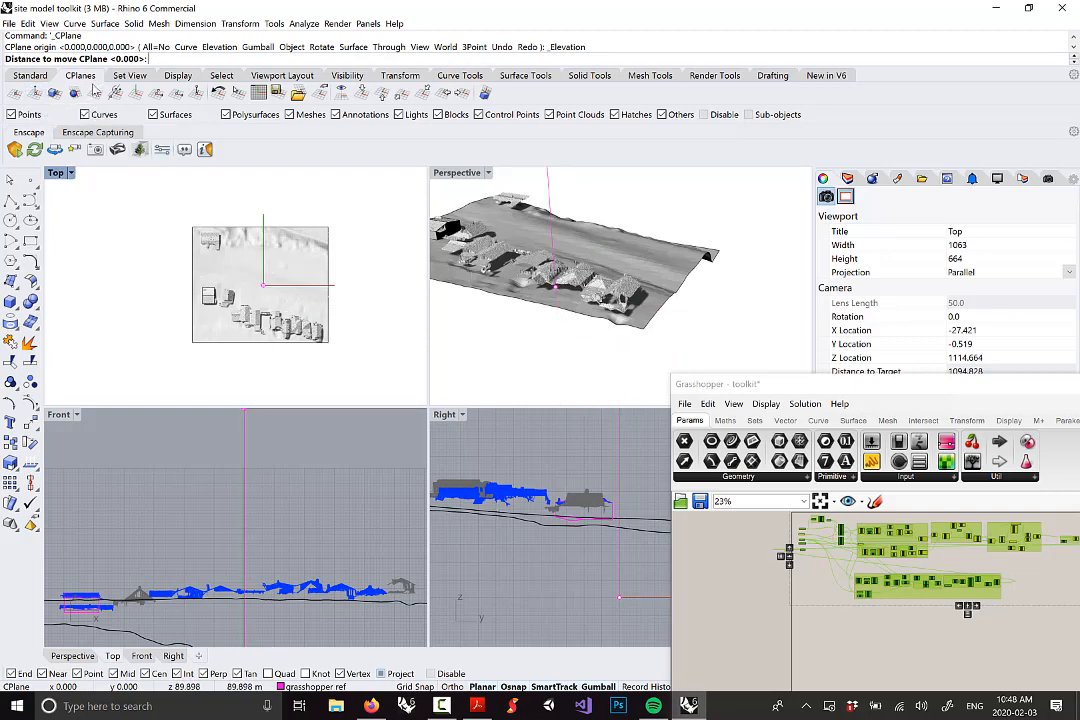
{"action": "scroll", "coordinate": [210, 489], "scroll_direction": "down", "scroll_amount": 5}
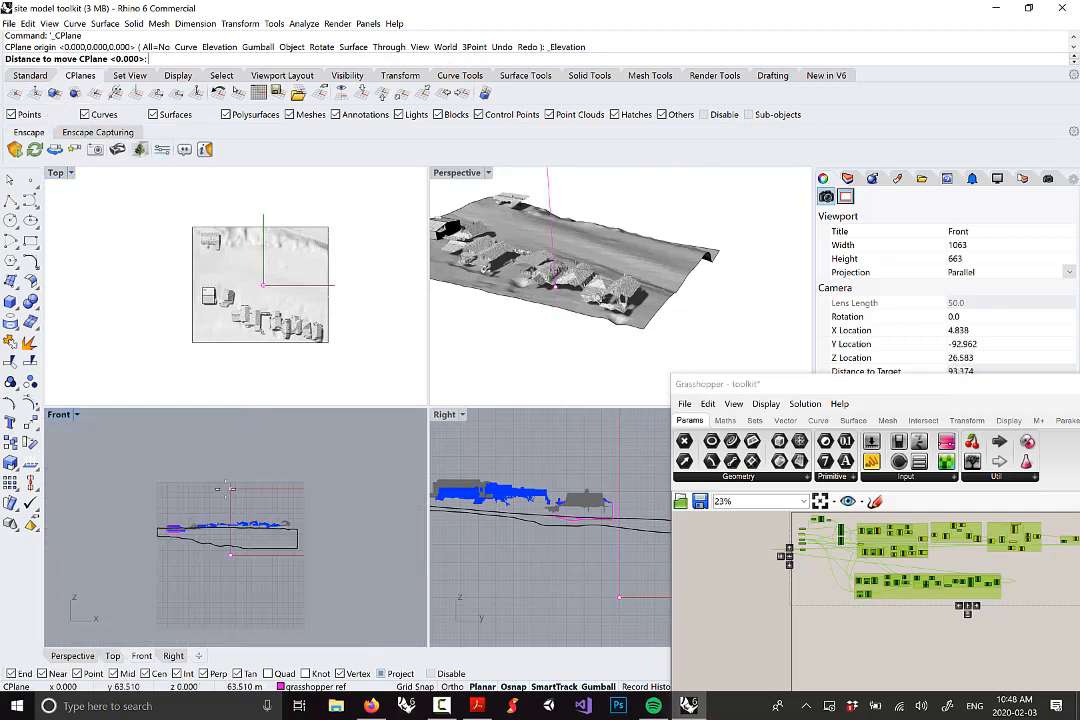
{"action": "scroll", "coordinate": [607, 460], "scroll_direction": "down", "scroll_amount": 3}
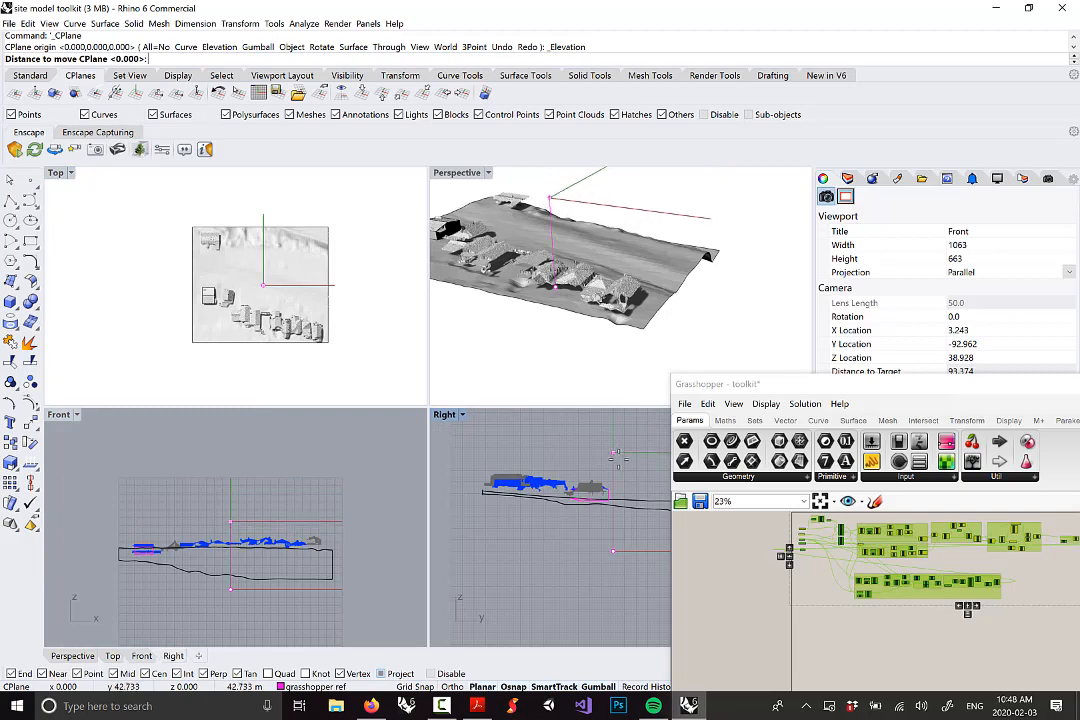
{"action": "scroll", "coordinate": [240, 520], "scroll_direction": "up", "scroll_amount": 2}
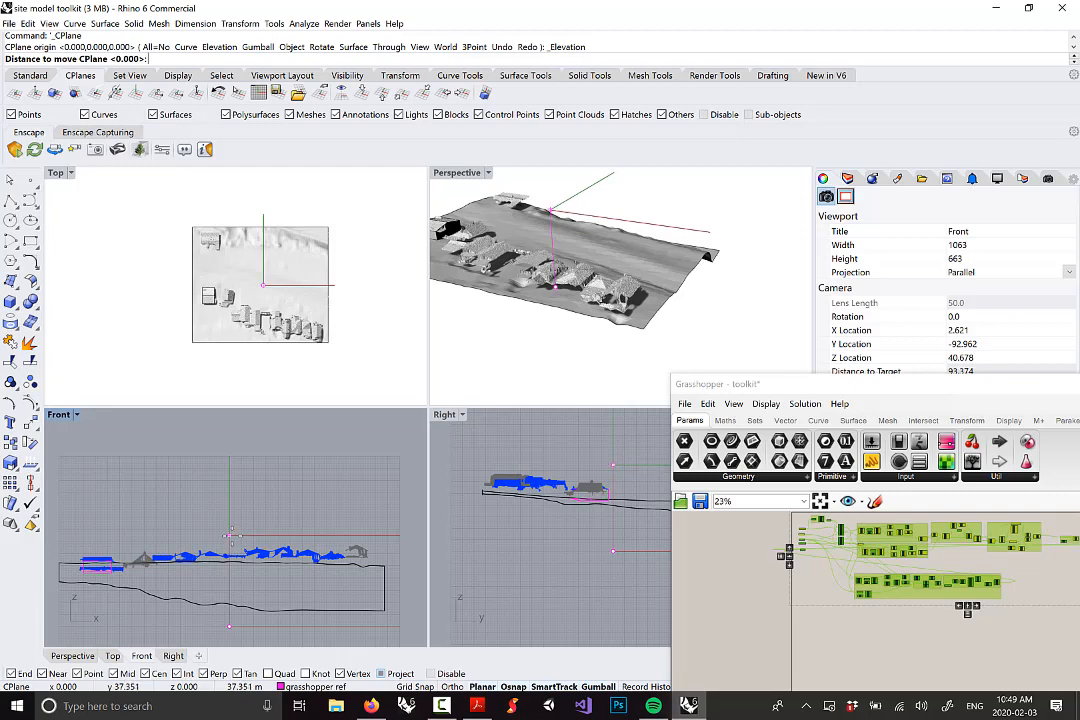
{"action": "left_click", "coordinate": [232, 537]}
Maximize and center the Top view, then enable Project in the osnap bar
{"action": "right_click_drag", "start_coordinate": [329, 312], "coordinate": [321, 287]}
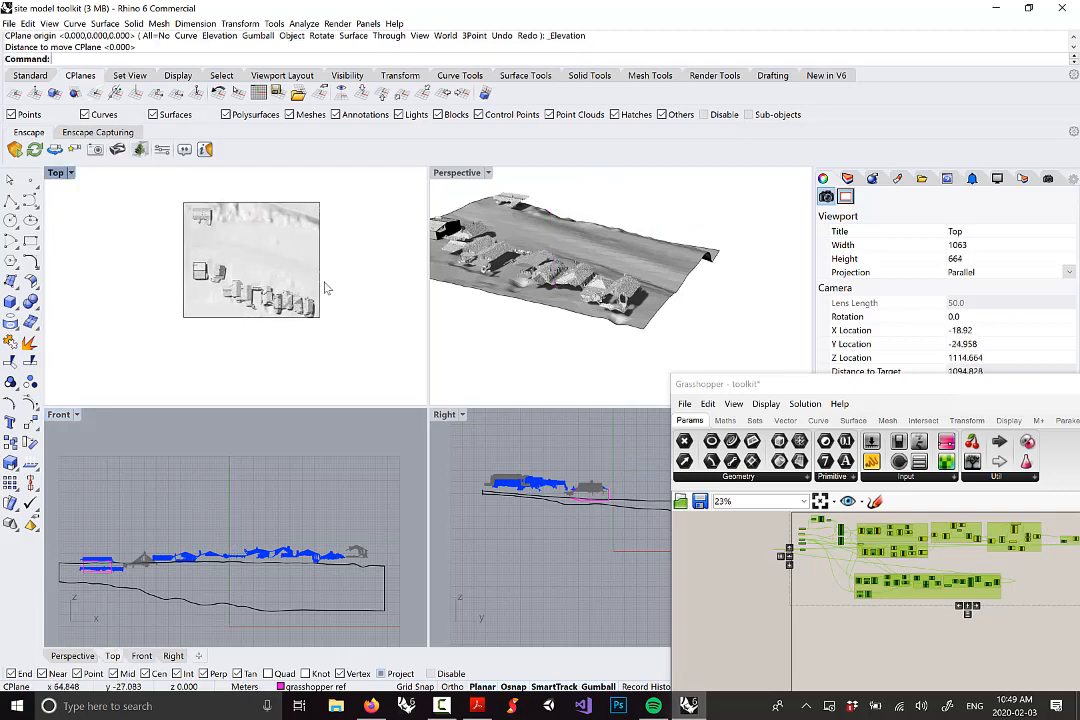
{"action": "double_click", "coordinate": [64, 177]}
{"action": "right_click_drag", "start_coordinate": [587, 403], "coordinate": [545, 373]}
{"action": "scroll", "coordinate": [516, 358], "scroll_direction": "up", "scroll_amount": 2}
{"action": "right_click_drag", "start_coordinate": [368, 184], "coordinate": [388, 231]}
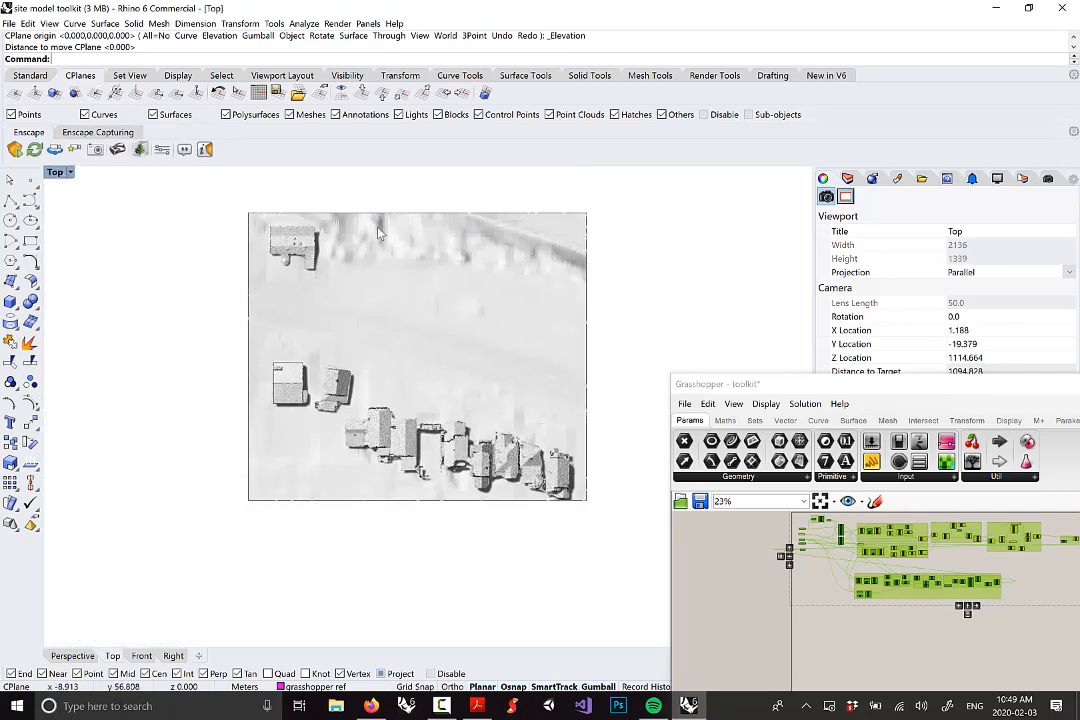
{"action": "left_click", "coordinate": [381, 674]}
{"action": "left_click_drag", "start_coordinate": [955, 390], "coordinate": [961, 90]}
{"action": "scroll", "coordinate": [570, 474], "scroll_direction": "up", "scroll_amount": 7}
{"action": "right_click_drag", "start_coordinate": [570, 474], "coordinate": [521, 431]}
{"action": "scroll", "coordinate": [521, 431], "scroll_direction": "up", "scroll_amount": 5}
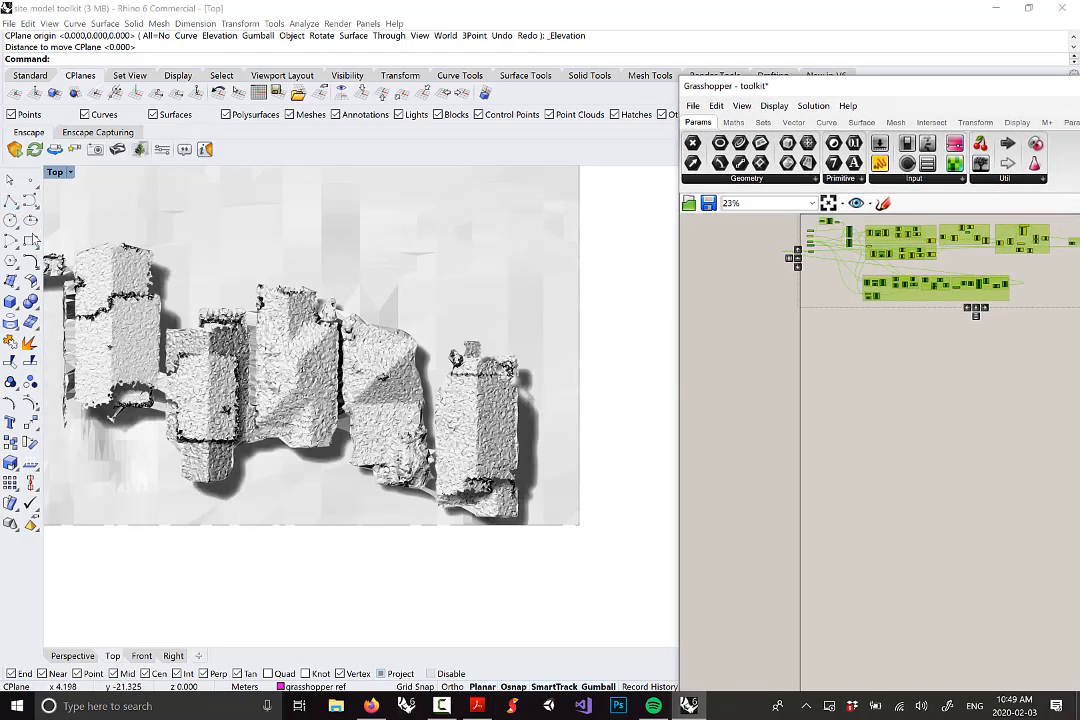
{"action": "left_click", "coordinate": [30, 241]}
{"action": "left_click", "coordinate": [403, 227]}
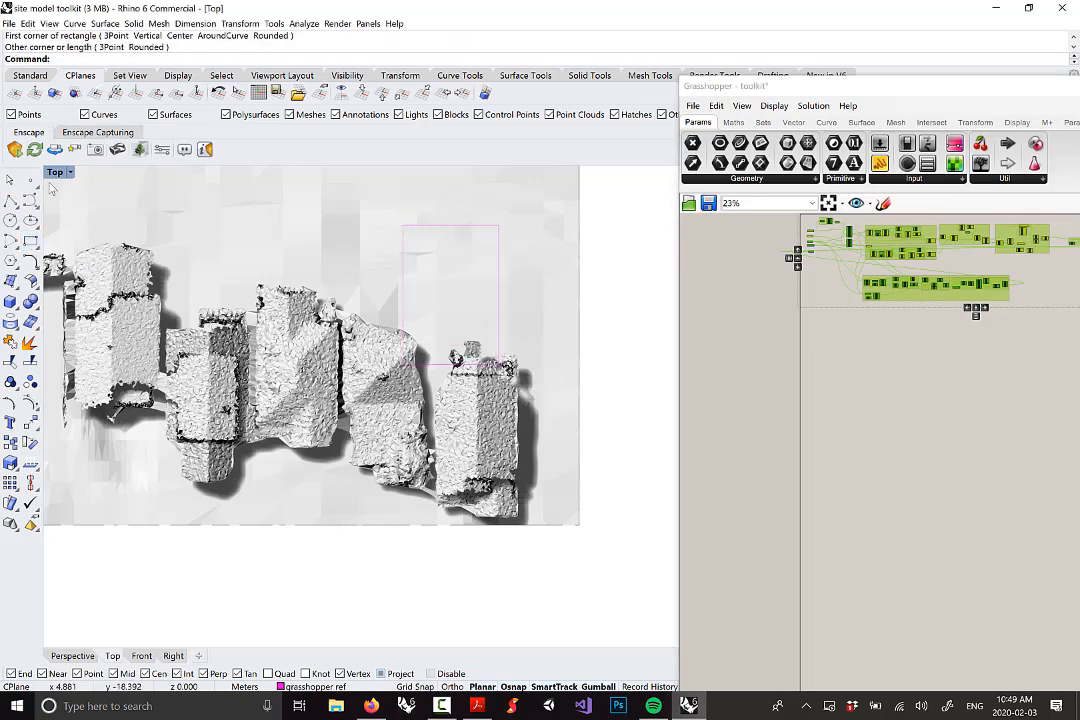
{"action": "double_click", "coordinate": [56, 173]}
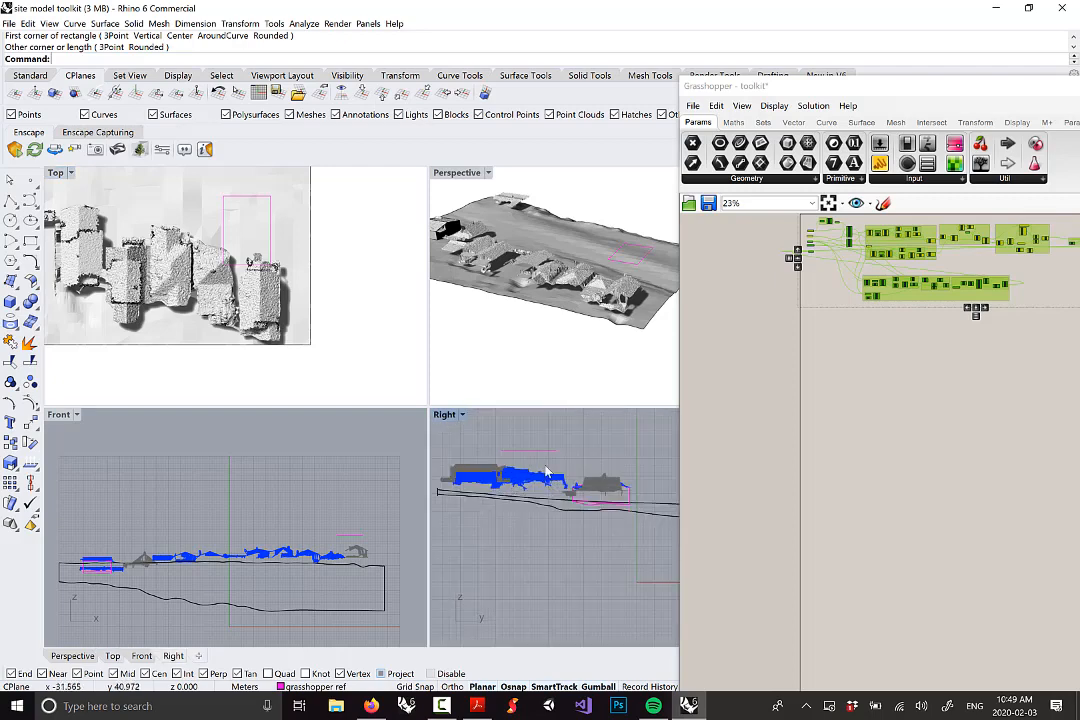
{"action": "left_click", "coordinate": [543, 457]}
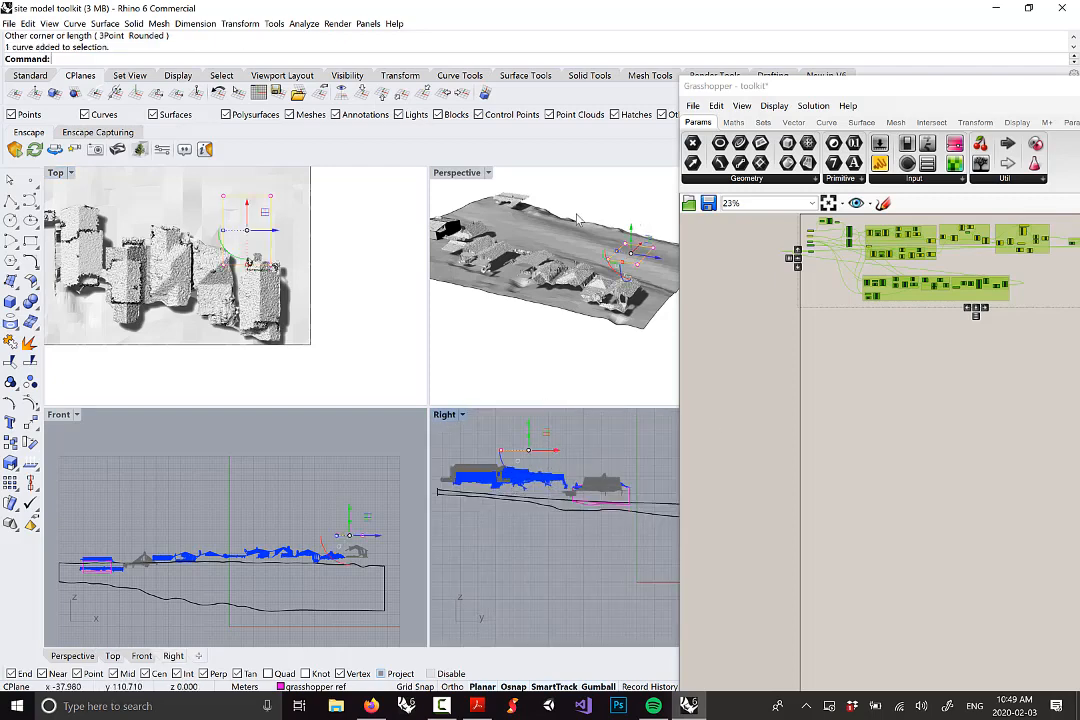
{"action": "key", "text": "Delete"}
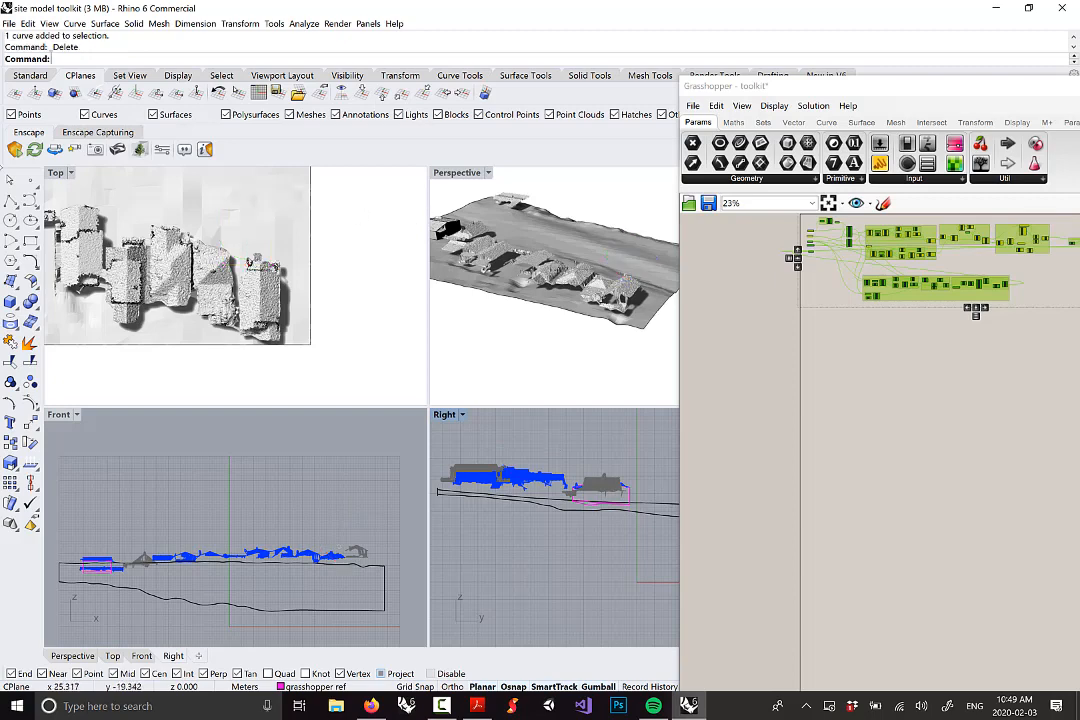
{"action": "double_click", "coordinate": [55, 172]}
{"action": "right_click_drag", "start_coordinate": [517, 287], "coordinate": [608, 276]}
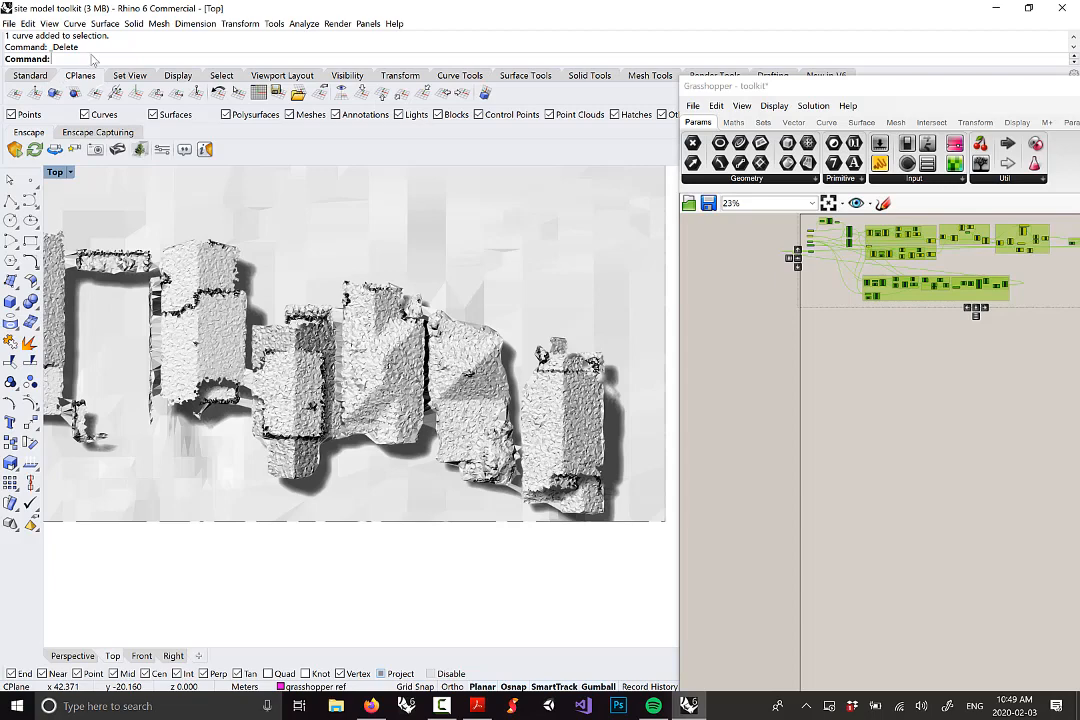
Rerun _CPlane Elevation, pick the roof height in the Front viewport, then maximize Top
{"action": "left_click", "coordinate": [1074, 38]}
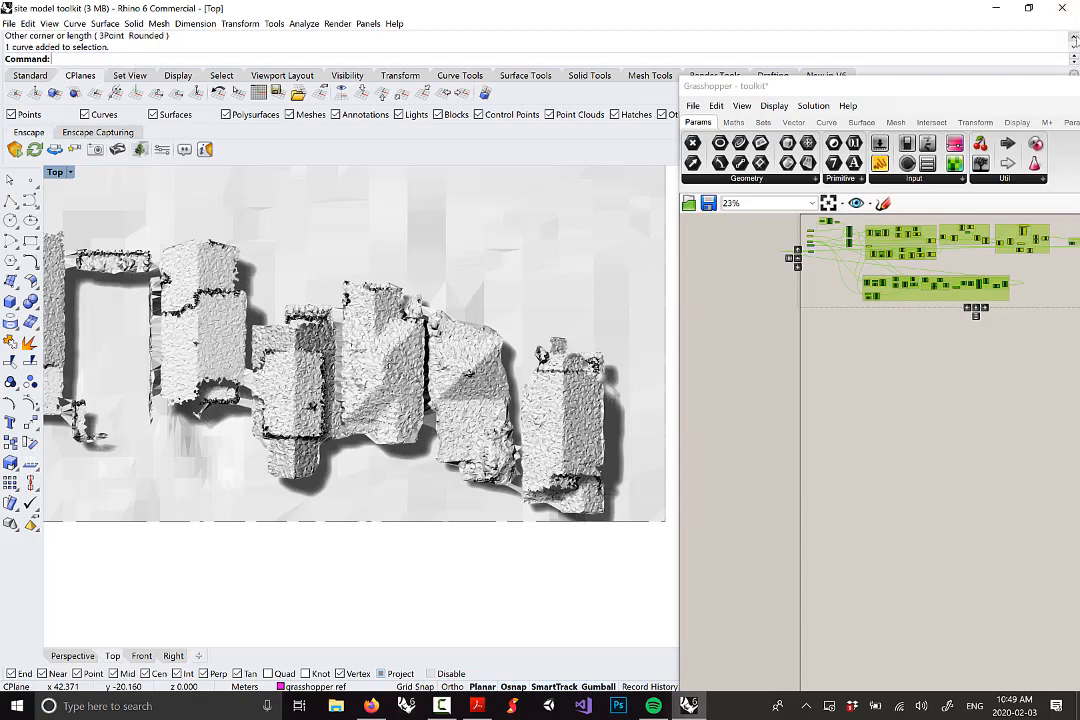
{"action": "left_click", "coordinate": [1074, 38]}
{"action": "left_click", "coordinate": [1074, 38]}
{"action": "left_click", "coordinate": [1074, 38]}
{"action": "left_click", "coordinate": [1074, 38]}
{"action": "left_click", "coordinate": [1074, 38]}
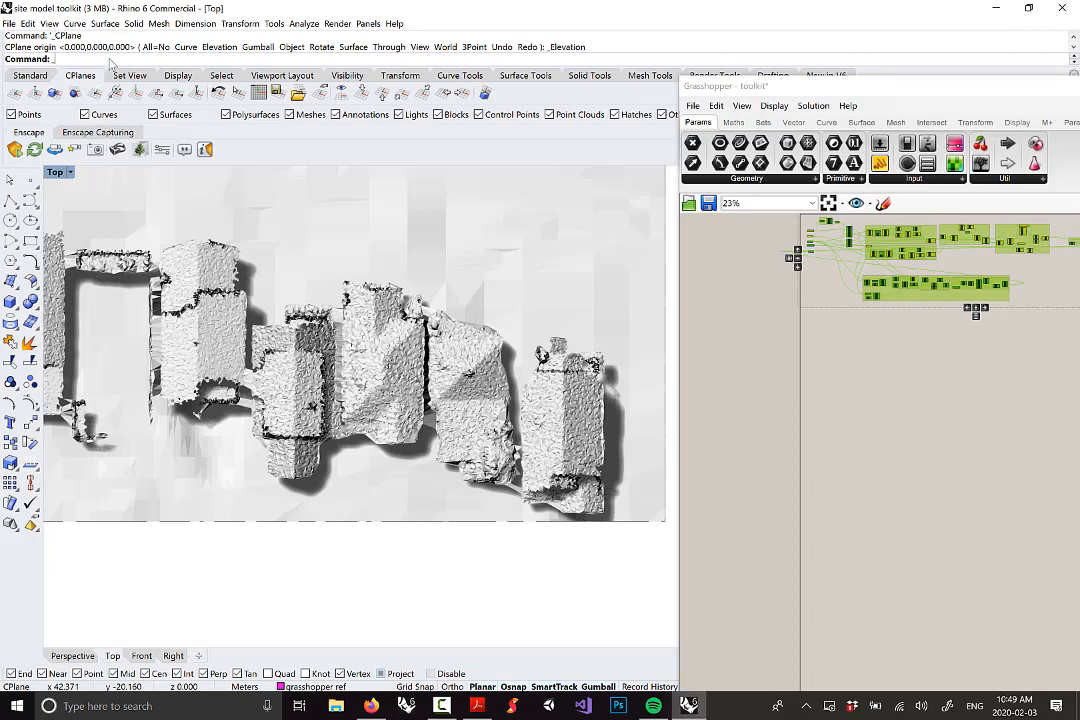
{"action": "key", "text": "Up"}
{"action": "key", "text": "Return"}
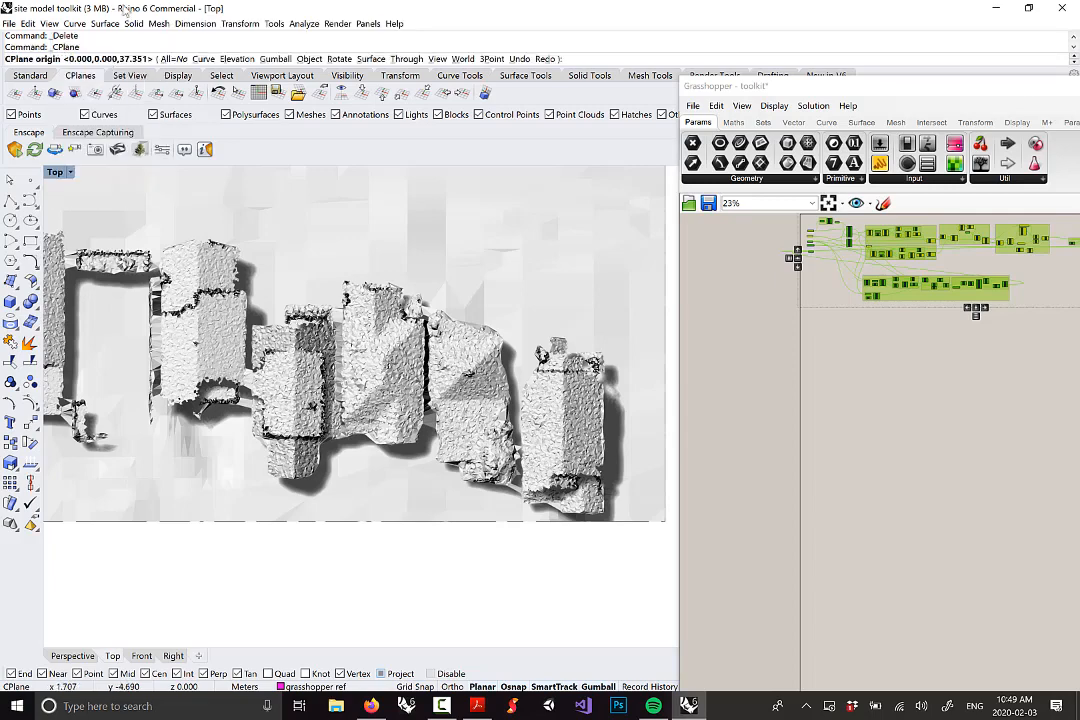
{"action": "left_click", "coordinate": [238, 59]}
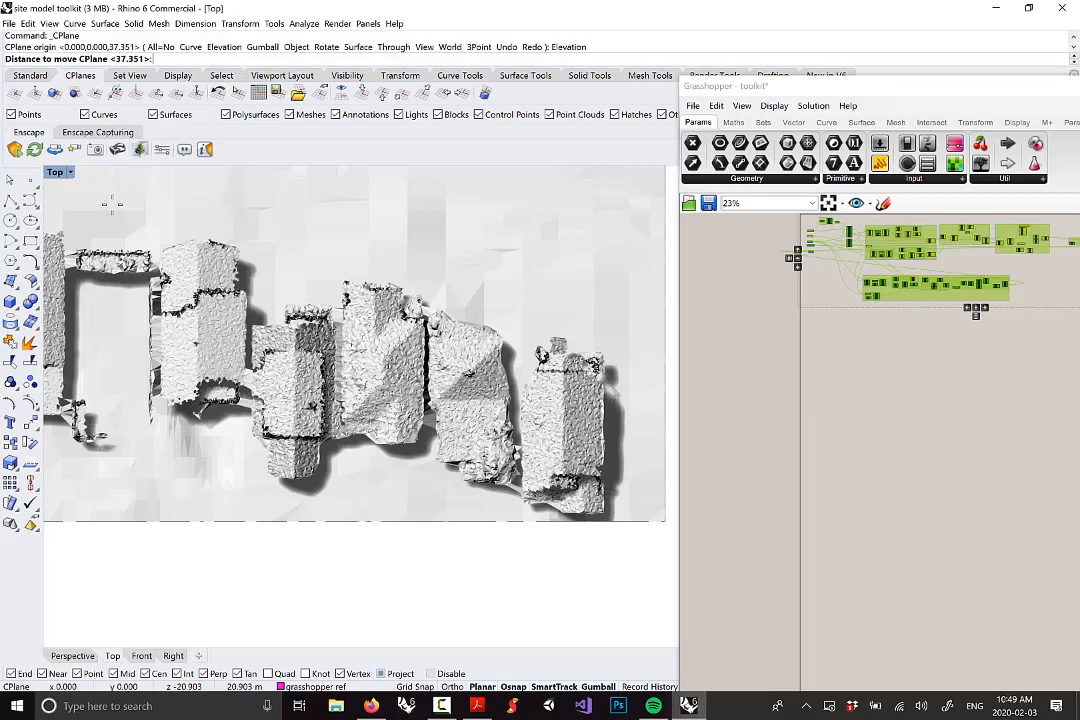
{"action": "double_click", "coordinate": [55, 172]}
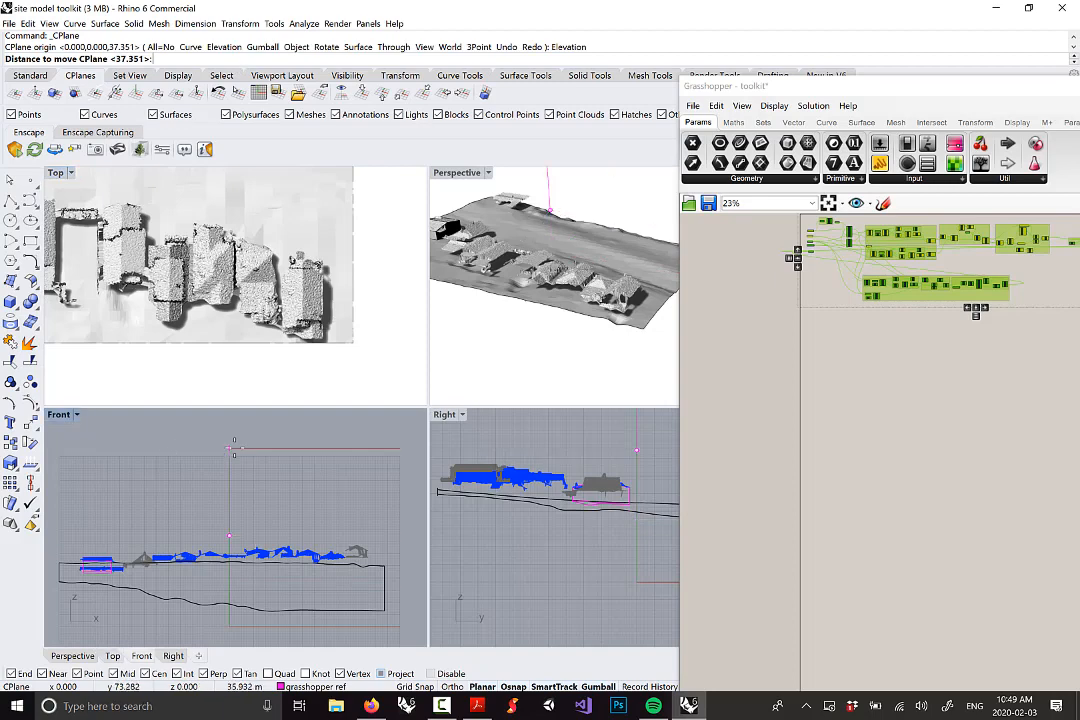
{"action": "scroll", "coordinate": [260, 500], "scroll_direction": "up", "scroll_amount": 5}
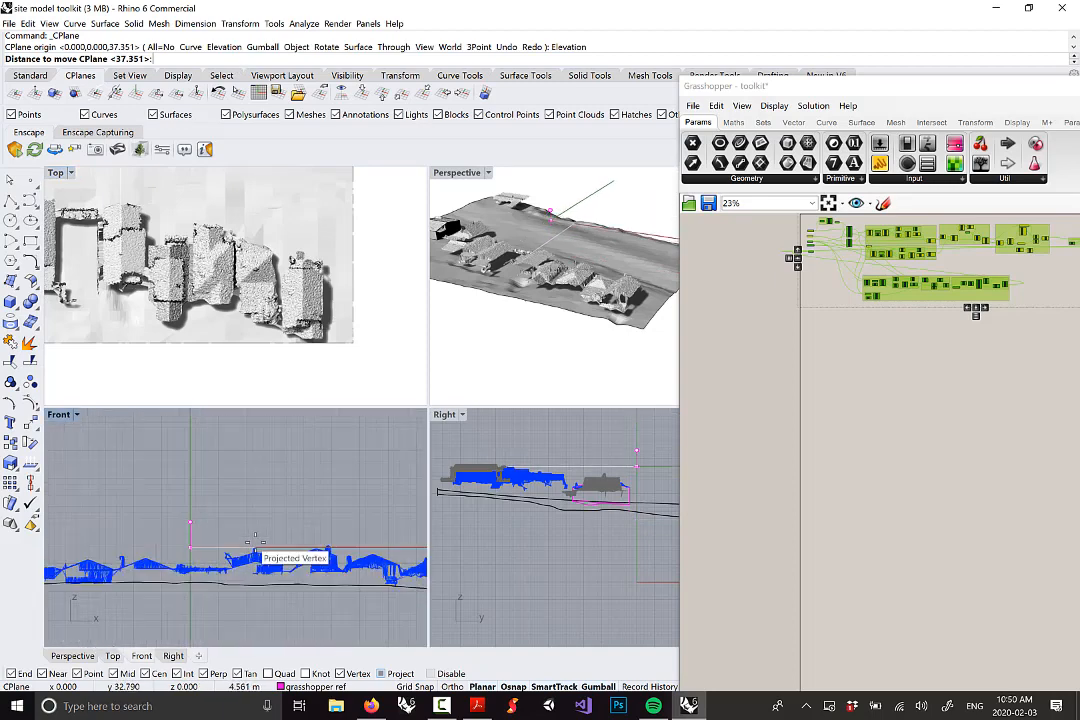
{"action": "scroll", "coordinate": [256, 541], "scroll_direction": "down", "scroll_amount": 5}
{"action": "left_click", "coordinate": [256, 541]}
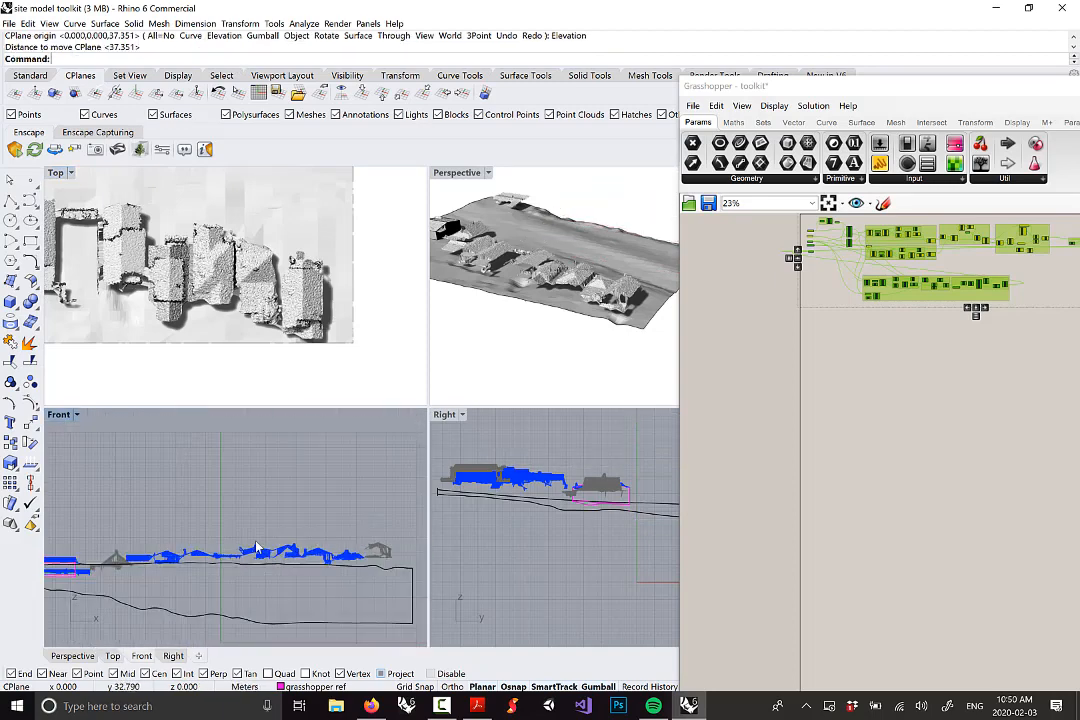
{"action": "double_click", "coordinate": [55, 172]}
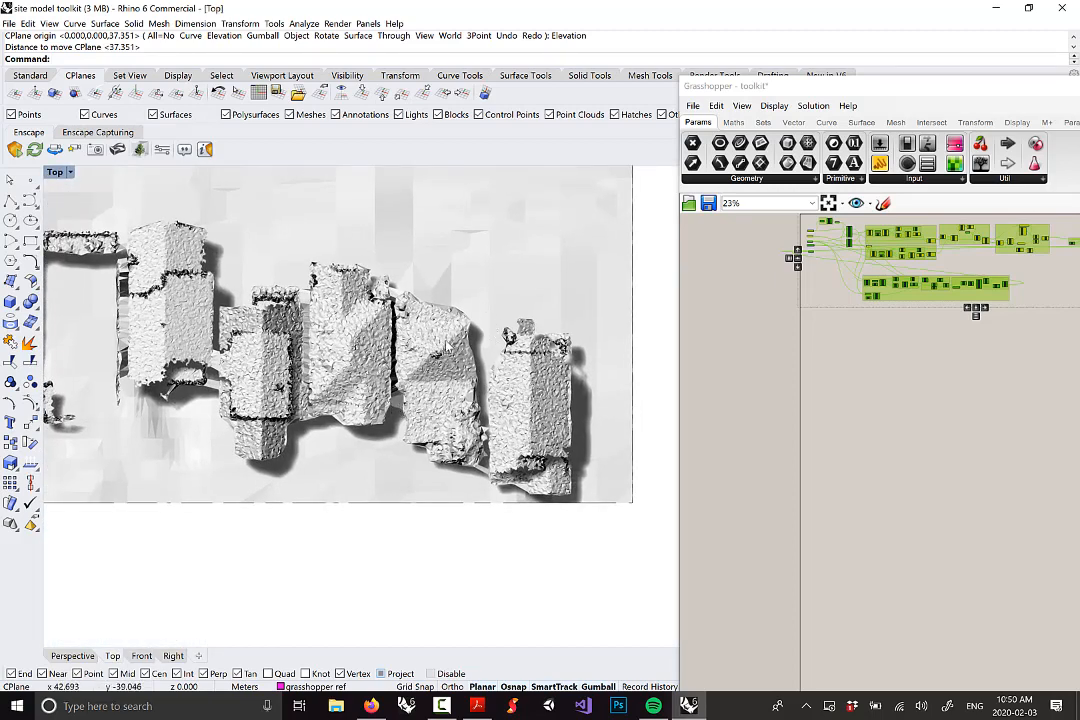
Zoom into the Top view and draw a Rectangle between the roof's opposite corners
{"action": "scroll", "coordinate": [376, 290], "scroll_direction": "up", "scroll_amount": 3}
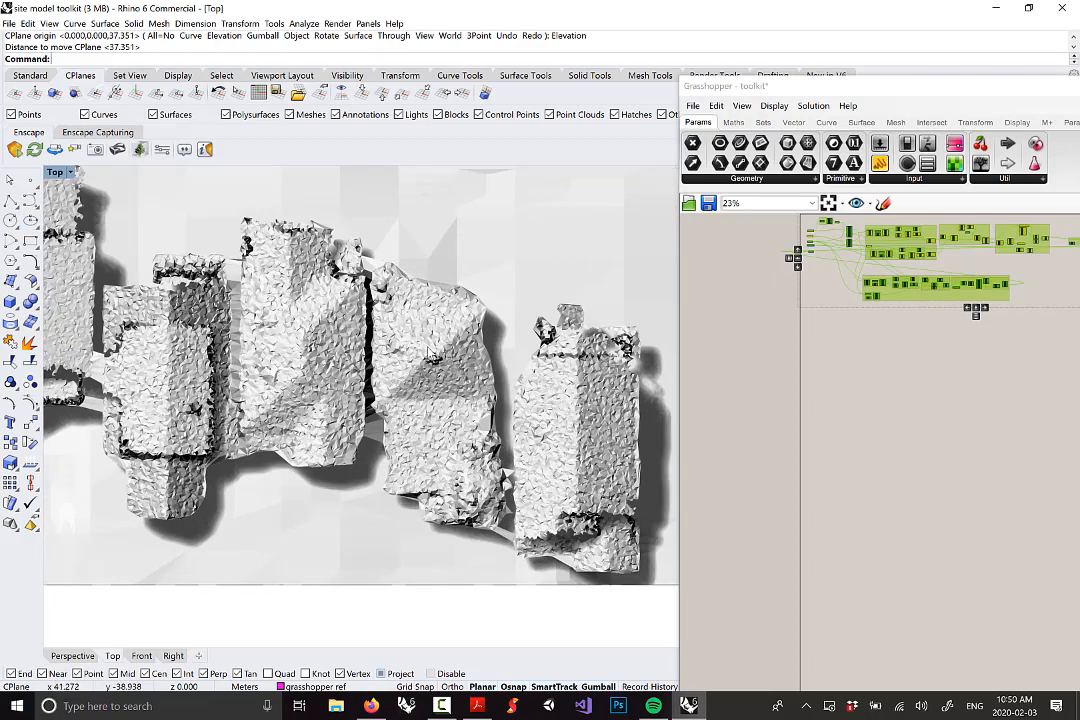
{"action": "scroll", "coordinate": [430, 355], "scroll_direction": "up", "scroll_amount": 2}
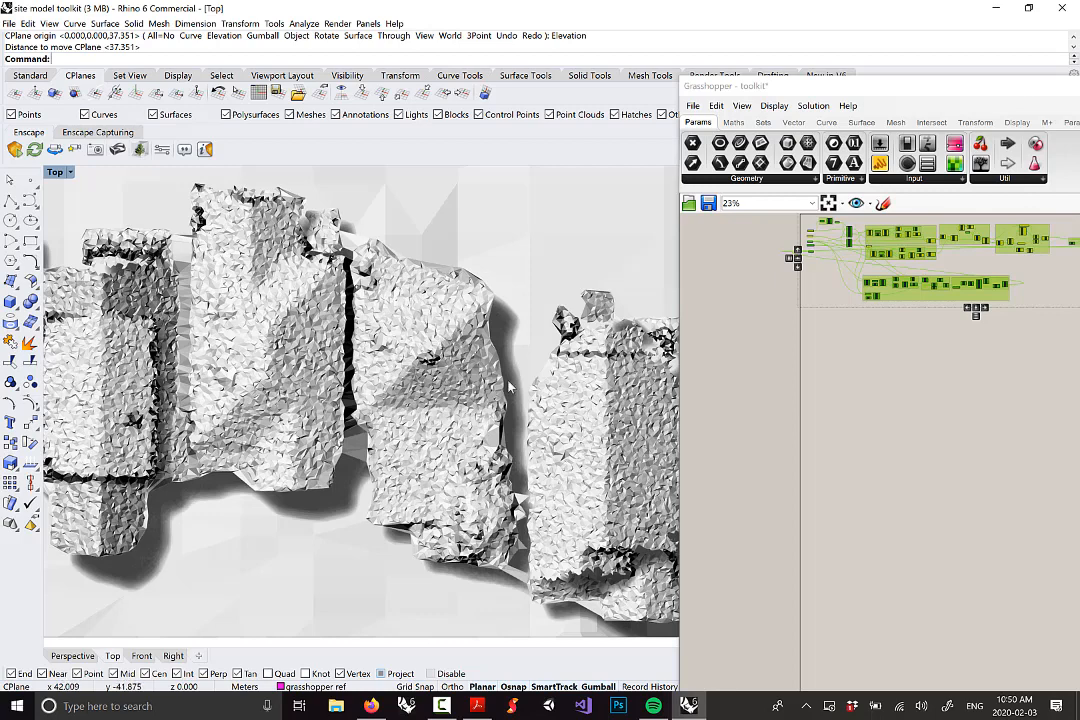
{"action": "left_click", "coordinate": [31, 241]}
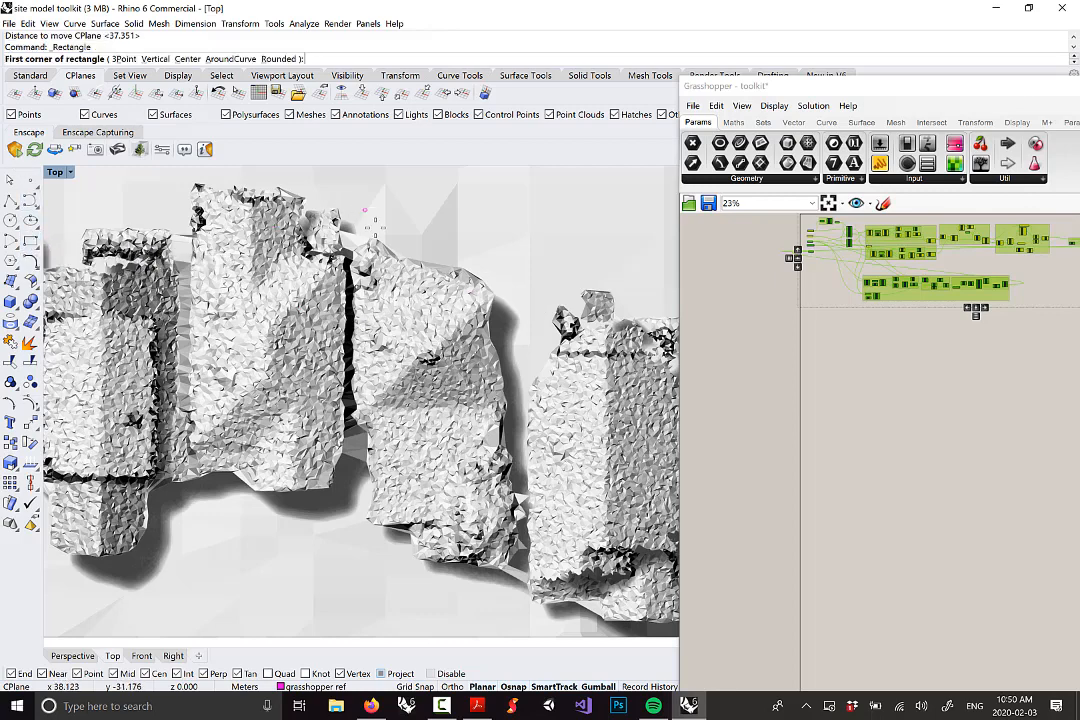
{"action": "key", "text": "Escape"}
{"action": "type", "text": "Rectangle"}
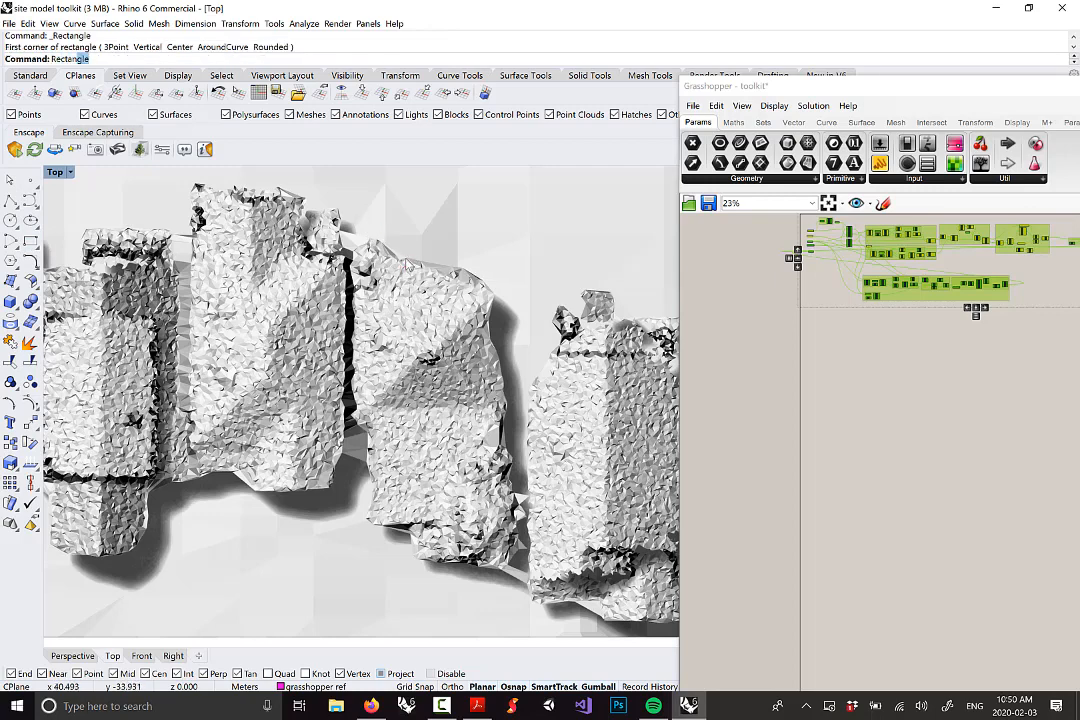
{"action": "key", "text": "Return"}
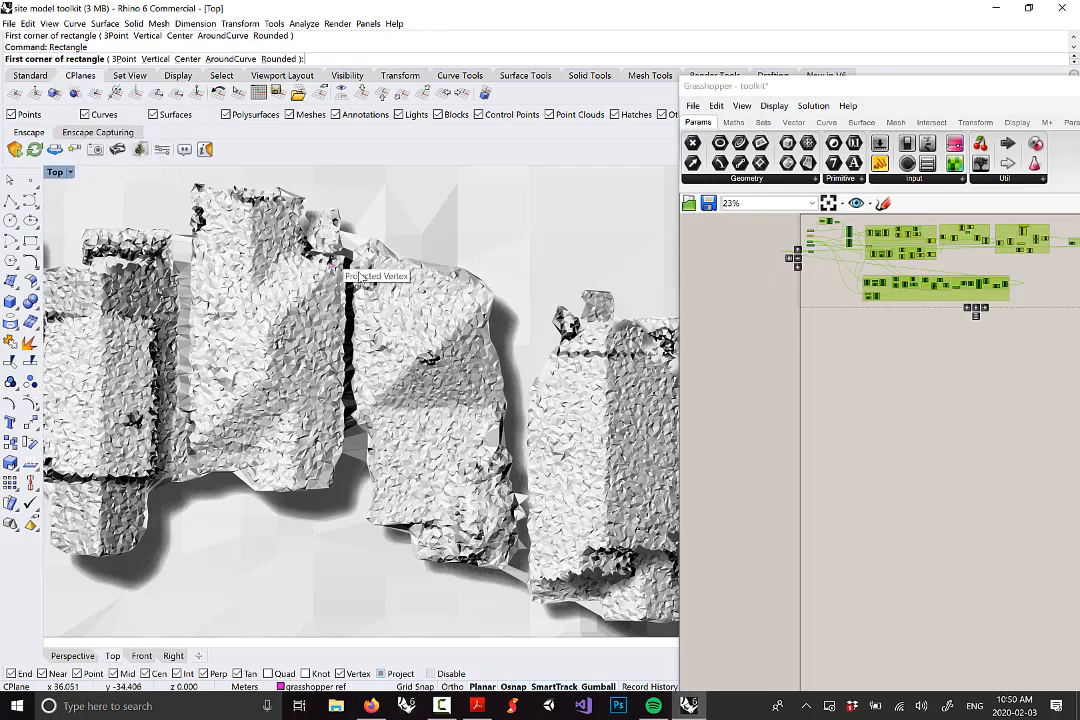
{"action": "left_click", "coordinate": [361, 268]}
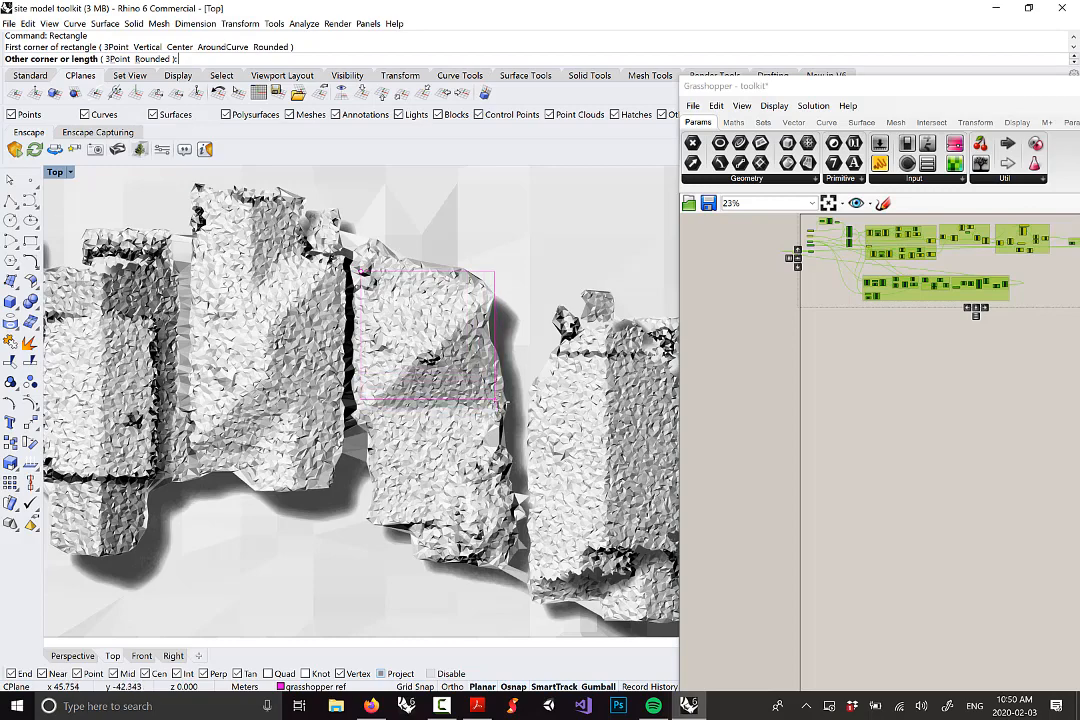
{"action": "left_click", "coordinate": [494, 398]}
Select the new roof rectangle
{"action": "scroll", "coordinate": [467, 384], "scroll_direction": "up", "scroll_amount": 2}
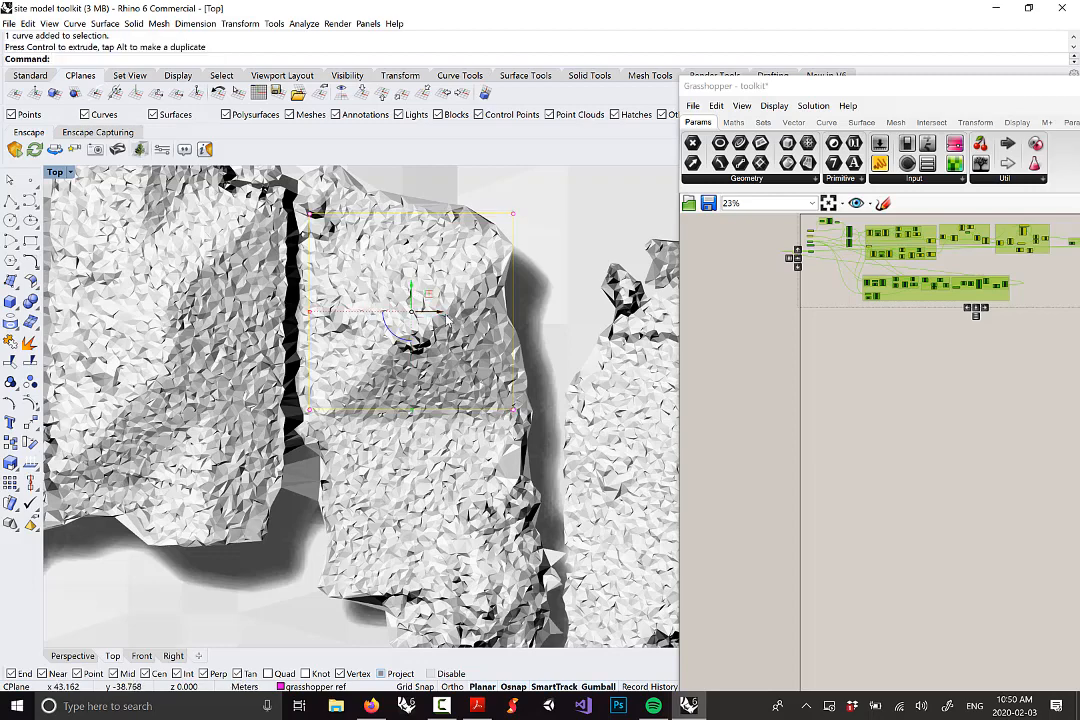
{"action": "left_click", "coordinate": [481, 247]}
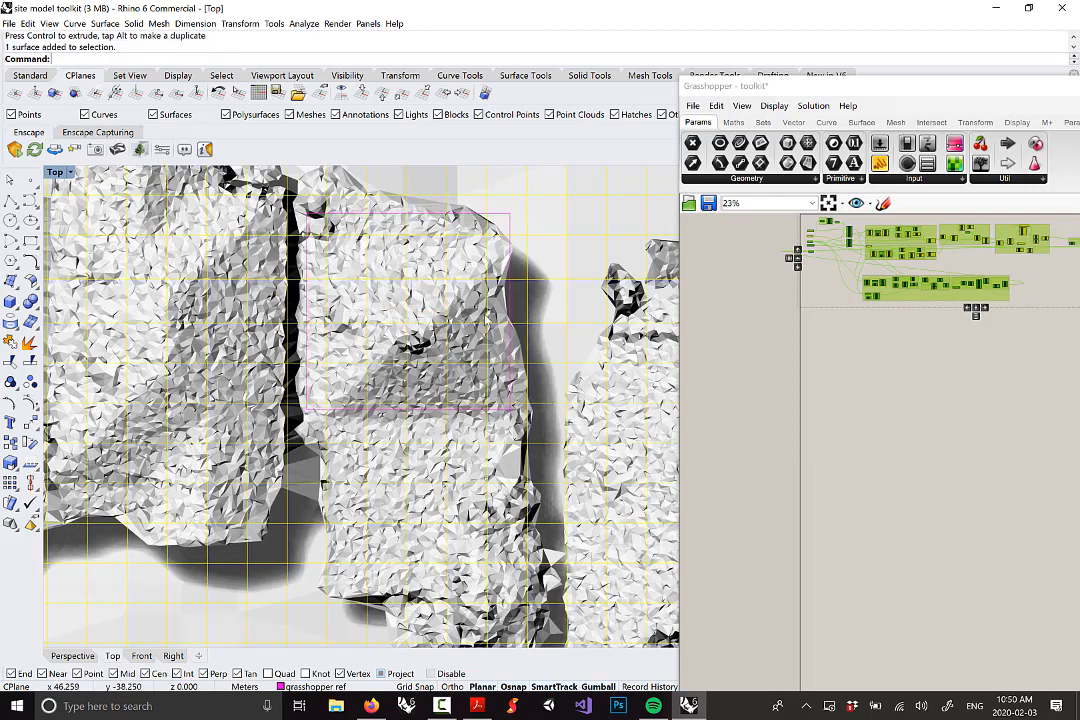
{"action": "scroll", "coordinate": [460, 300], "scroll_direction": "down", "scroll_amount": 8}
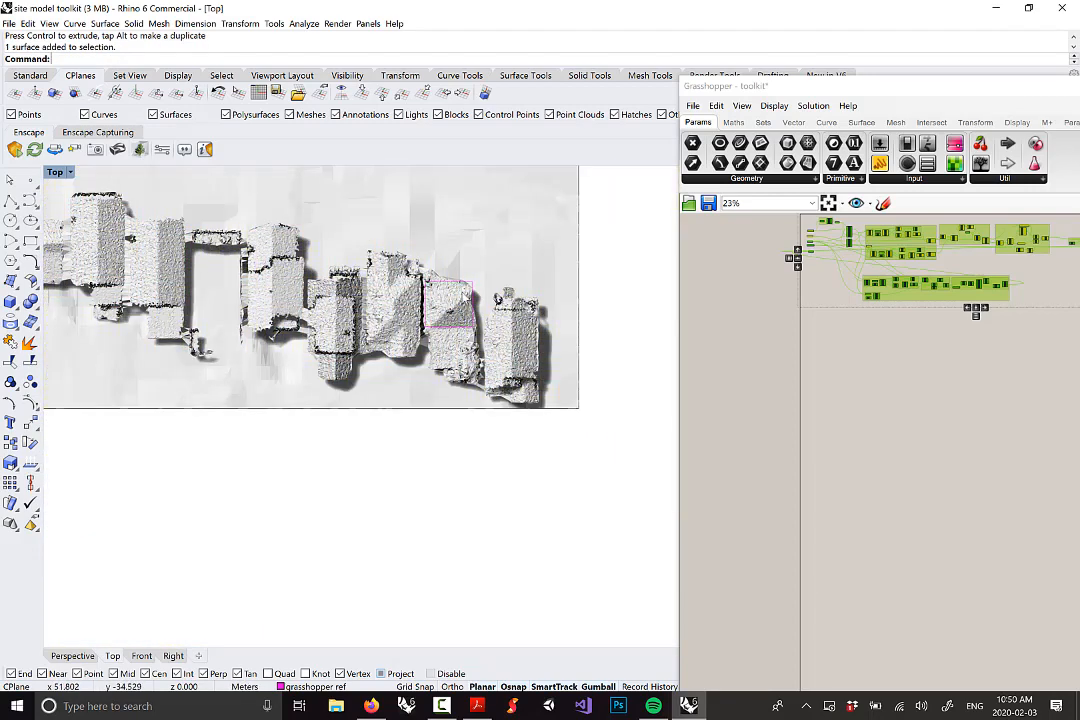
{"action": "scroll", "coordinate": [509, 288], "scroll_direction": "up", "scroll_amount": 6}
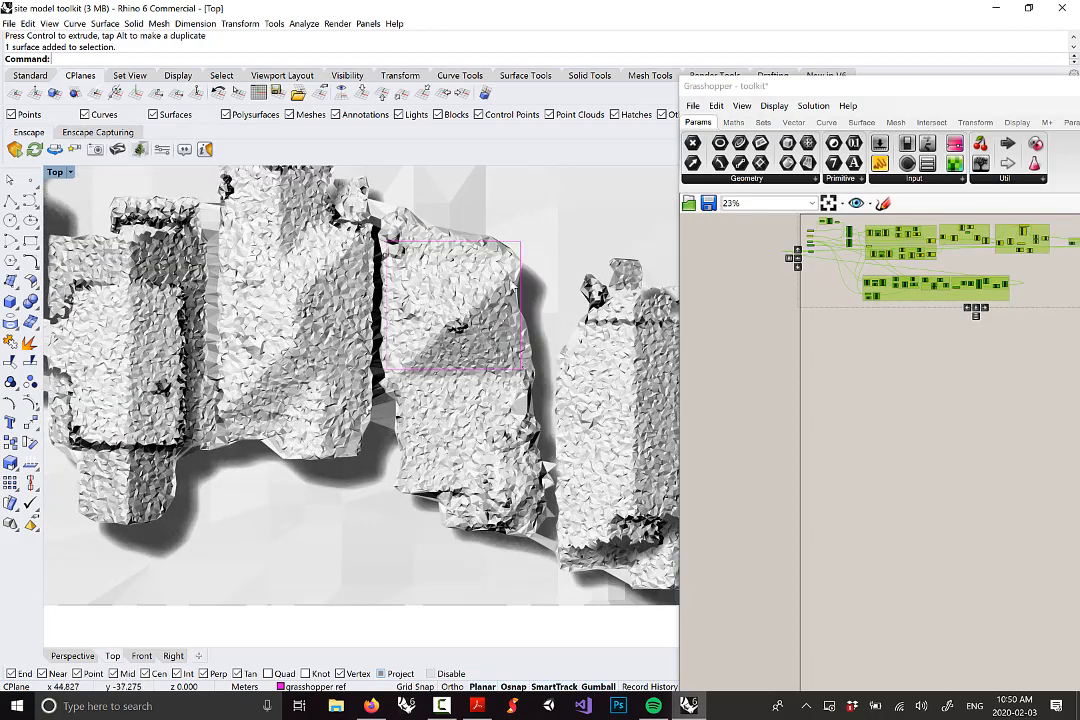
{"action": "left_click", "coordinate": [520, 245]}
{"action": "scroll", "coordinate": [509, 285], "scroll_direction": "up", "scroll_amount": 3}
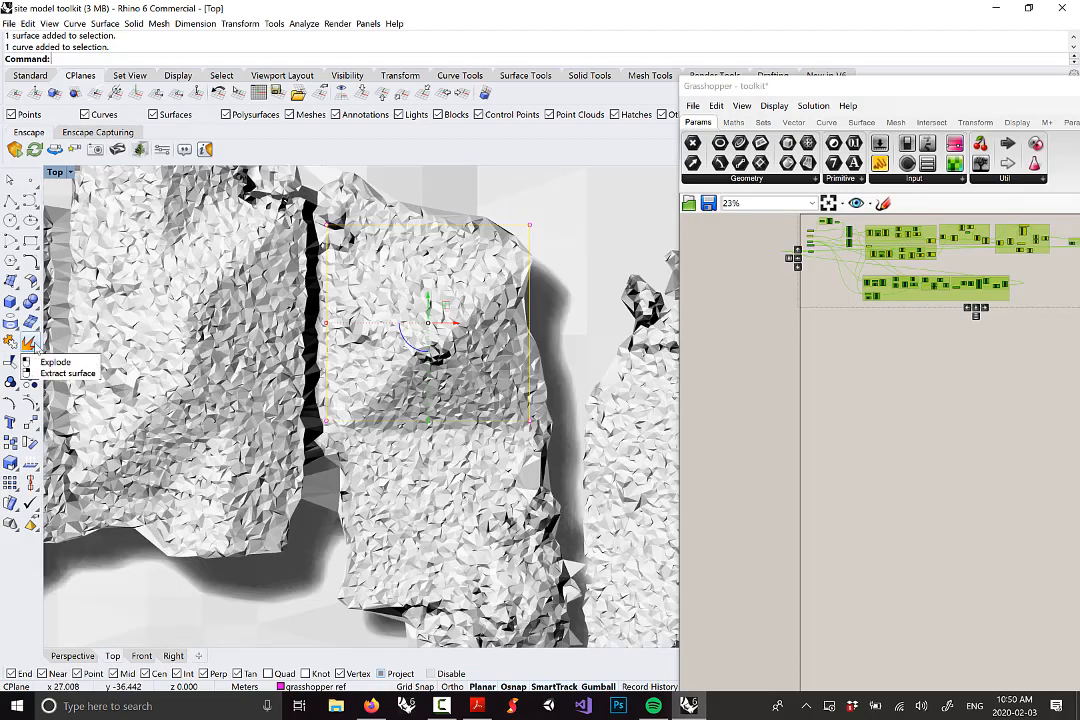
Explode the roof rectangle with Expl, then click its right and top edges to verify
{"action": "type", "text": "Explode"}
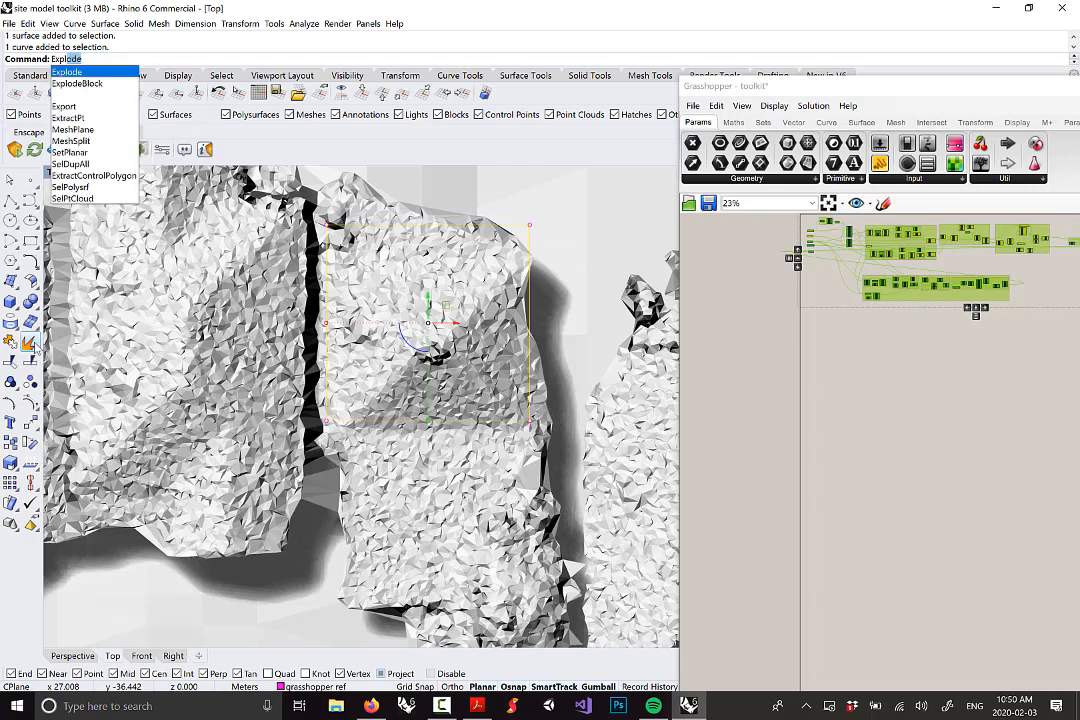
{"action": "key", "text": "Return"}
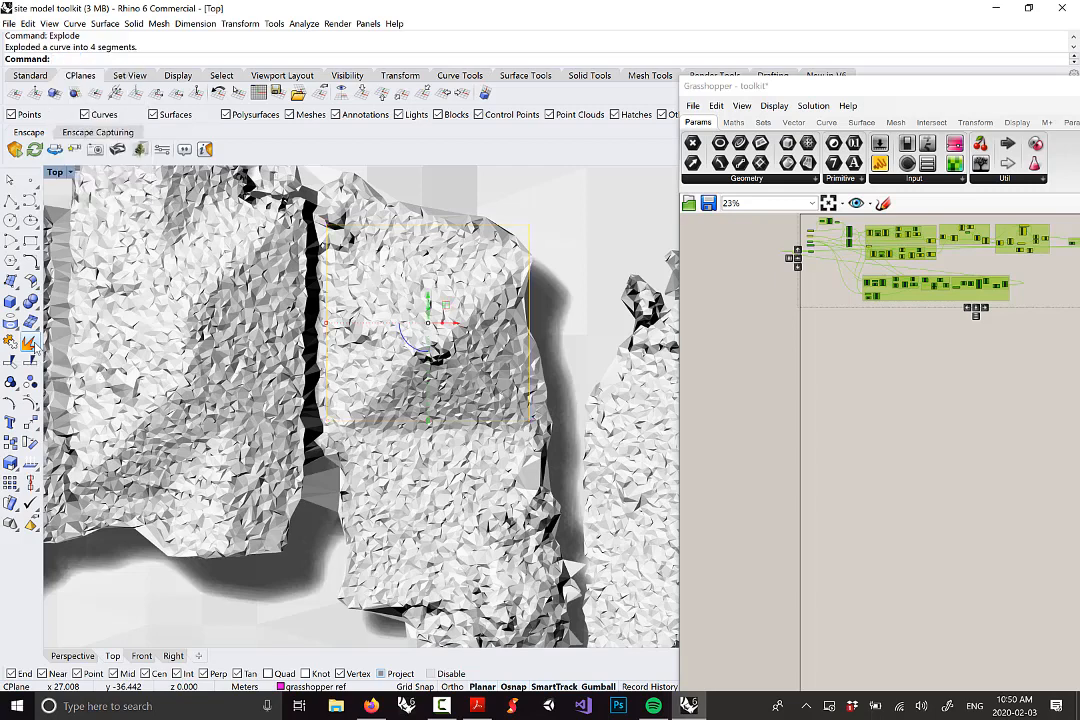
{"action": "key", "text": "Escape"}
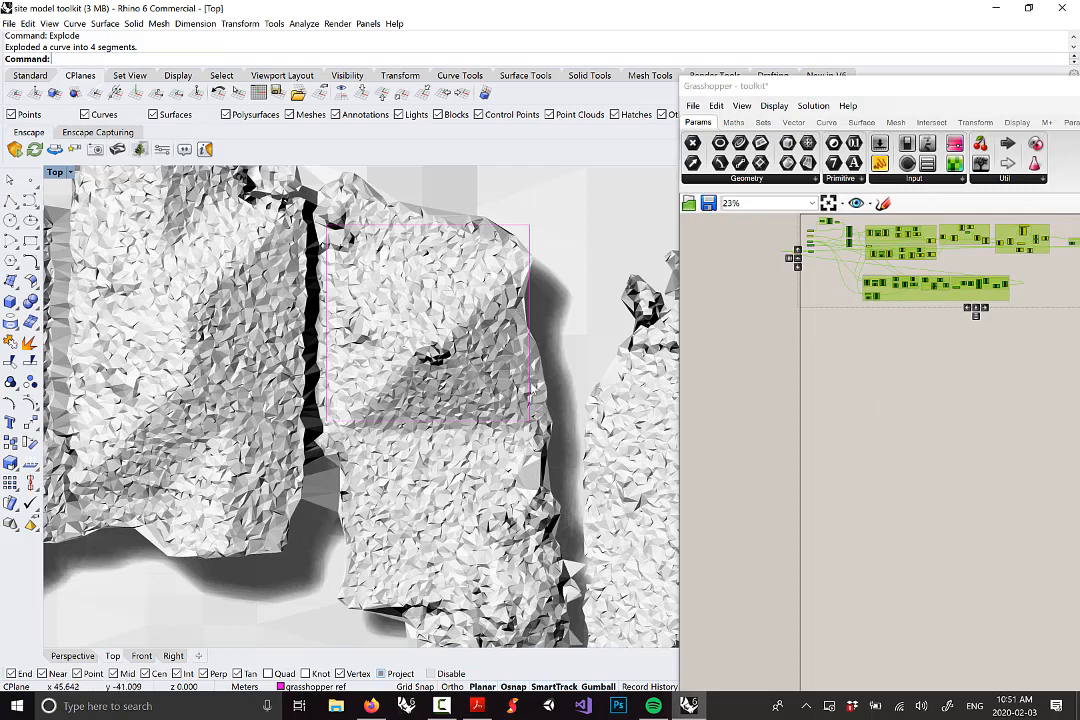
{"action": "left_click", "coordinate": [531, 379]}
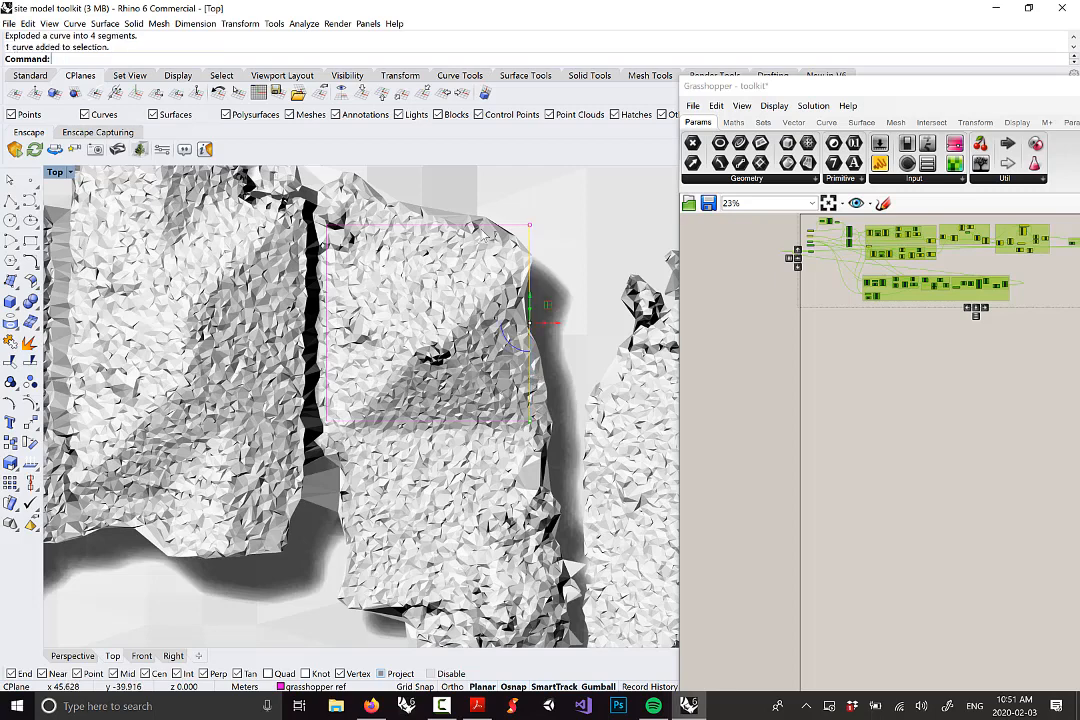
{"action": "left_click", "coordinate": [519, 227]}
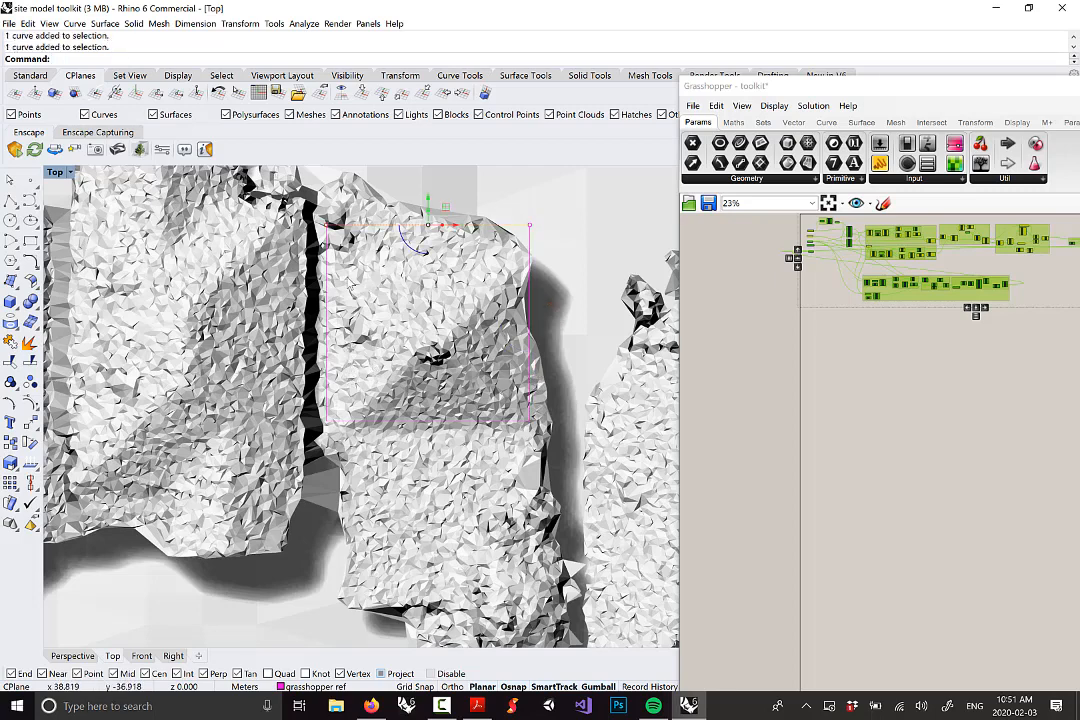
{"action": "left_click", "coordinate": [345, 290]}
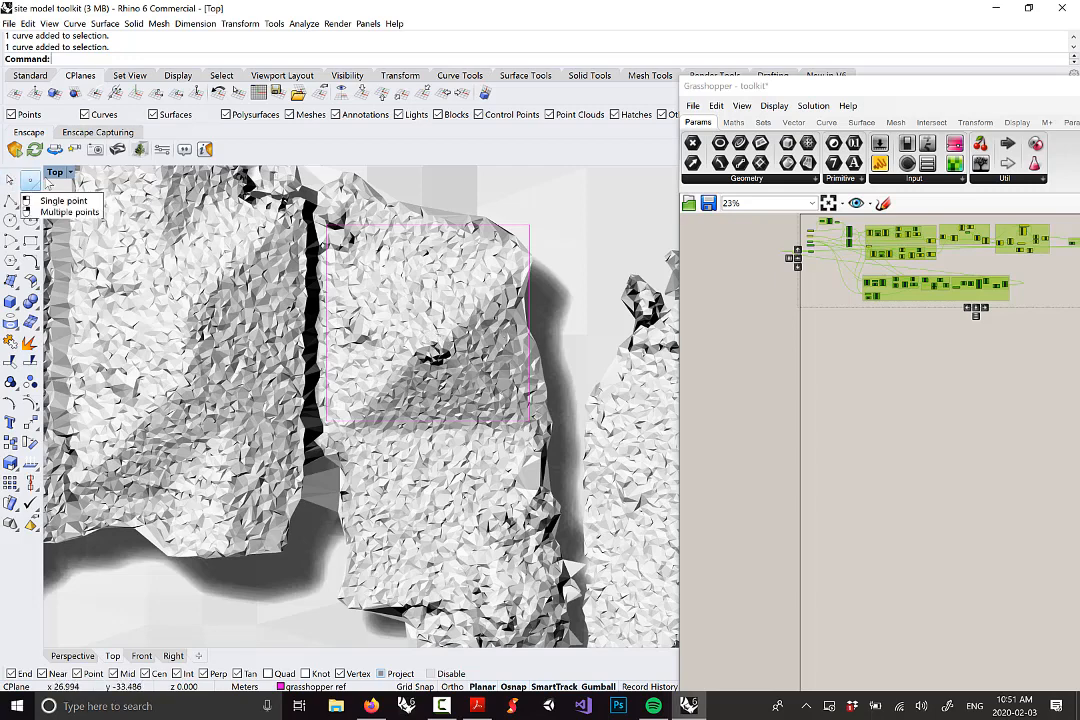
Place a single point at the roof peak inside the magenta rectangle and select it
{"action": "type", "text": "Point"}
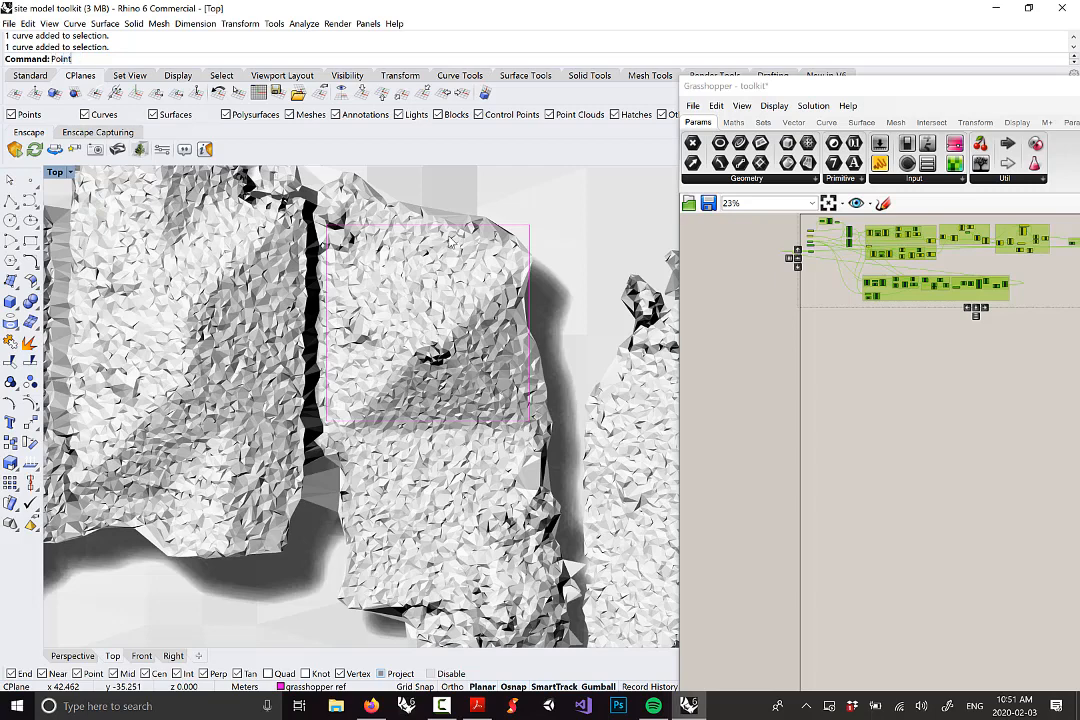
{"action": "key", "text": "Return"}
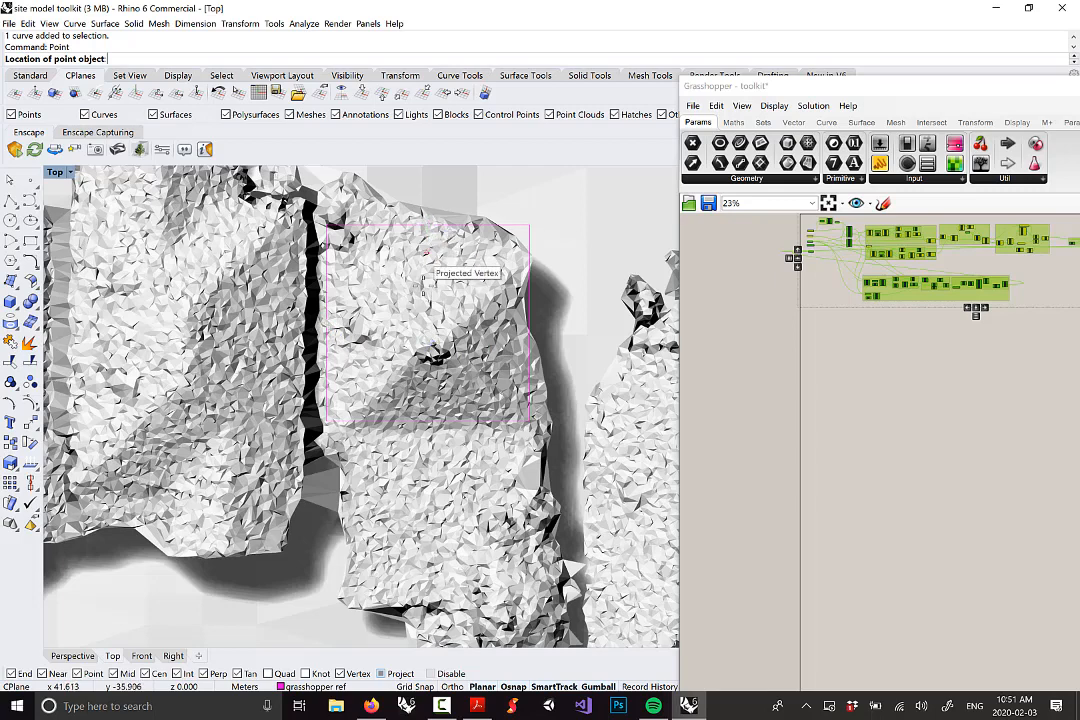
{"action": "left_click", "coordinate": [427, 322]}
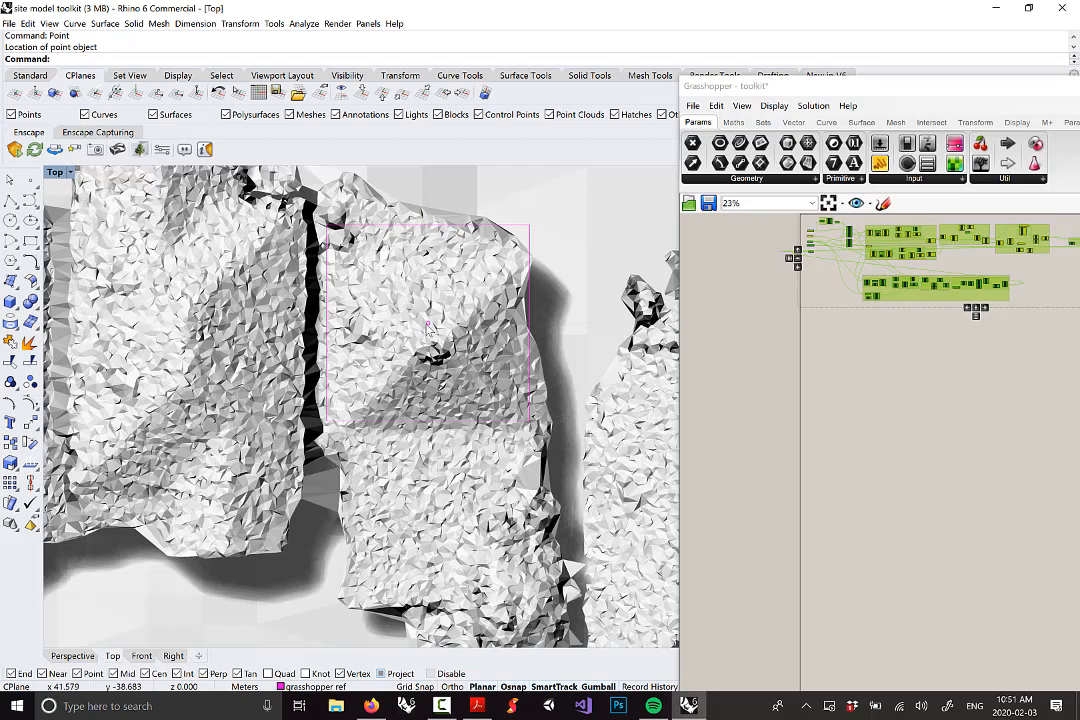
{"action": "left_click", "coordinate": [430, 340]}
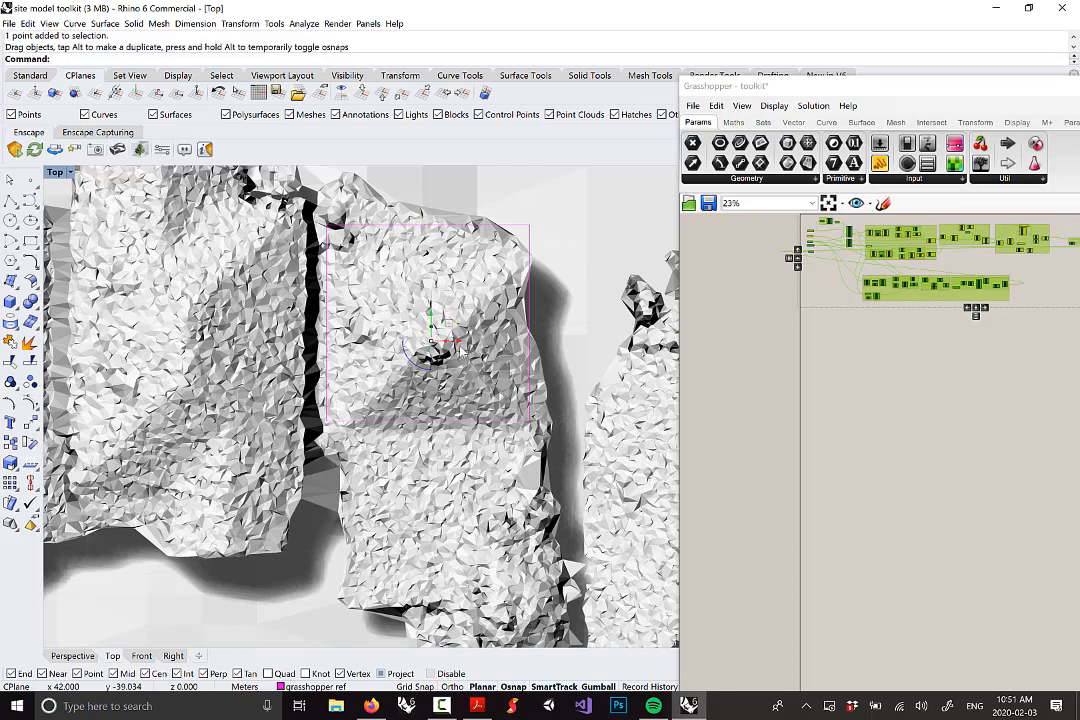
Maximize the Perspective view and orbit to see the roof rectangle and point above the houses
{"action": "scroll", "coordinate": [450, 340], "scroll_direction": "down", "scroll_amount": 2}
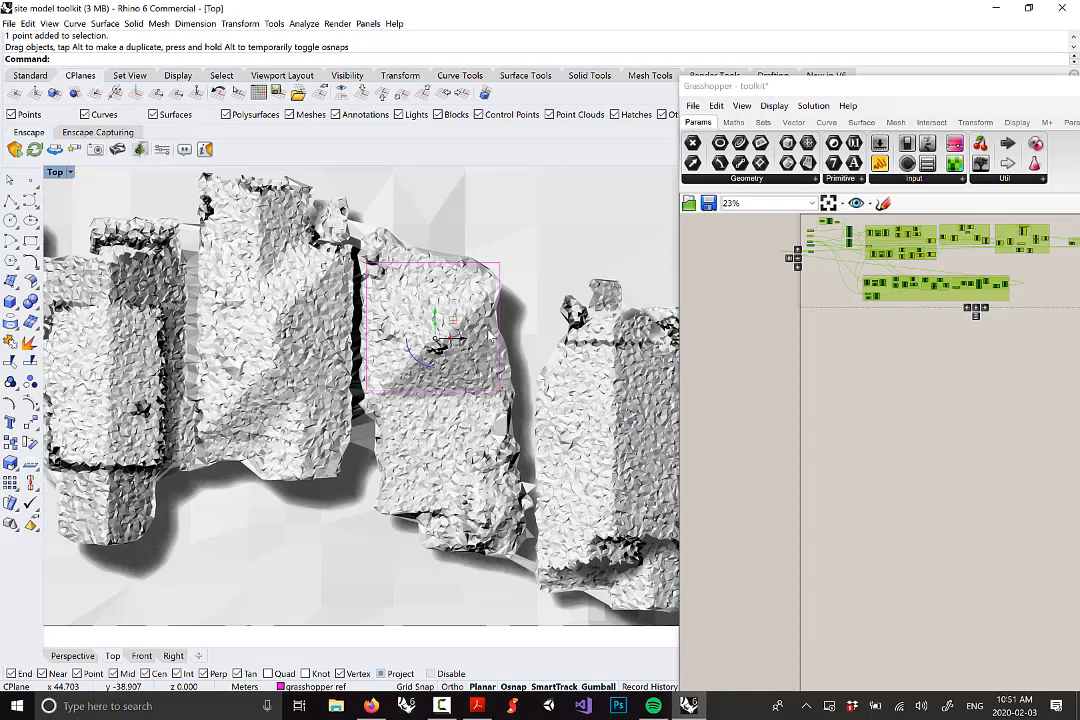
{"action": "double_click", "coordinate": [55, 172]}
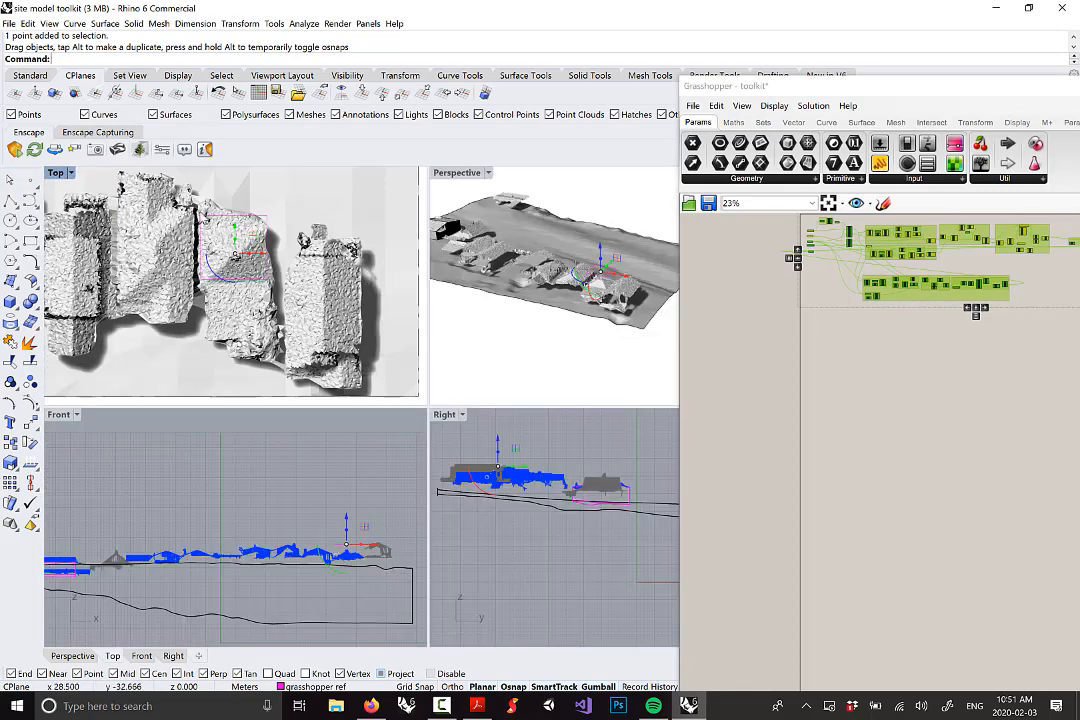
{"action": "double_click", "coordinate": [457, 172]}
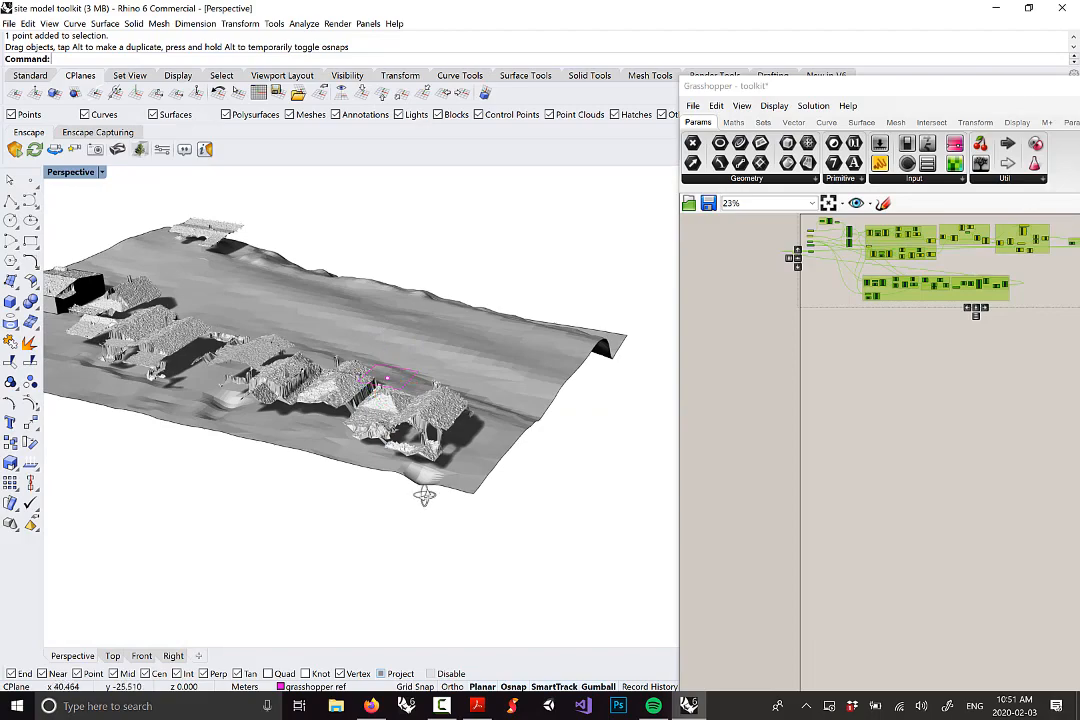
{"action": "right_click_drag", "start_coordinate": [424, 495], "coordinate": [434, 490]}
{"action": "scroll", "coordinate": [398, 393], "scroll_direction": "up", "scroll_amount": 8}
{"action": "right_click_drag", "start_coordinate": [398, 393], "coordinate": [428, 381]}
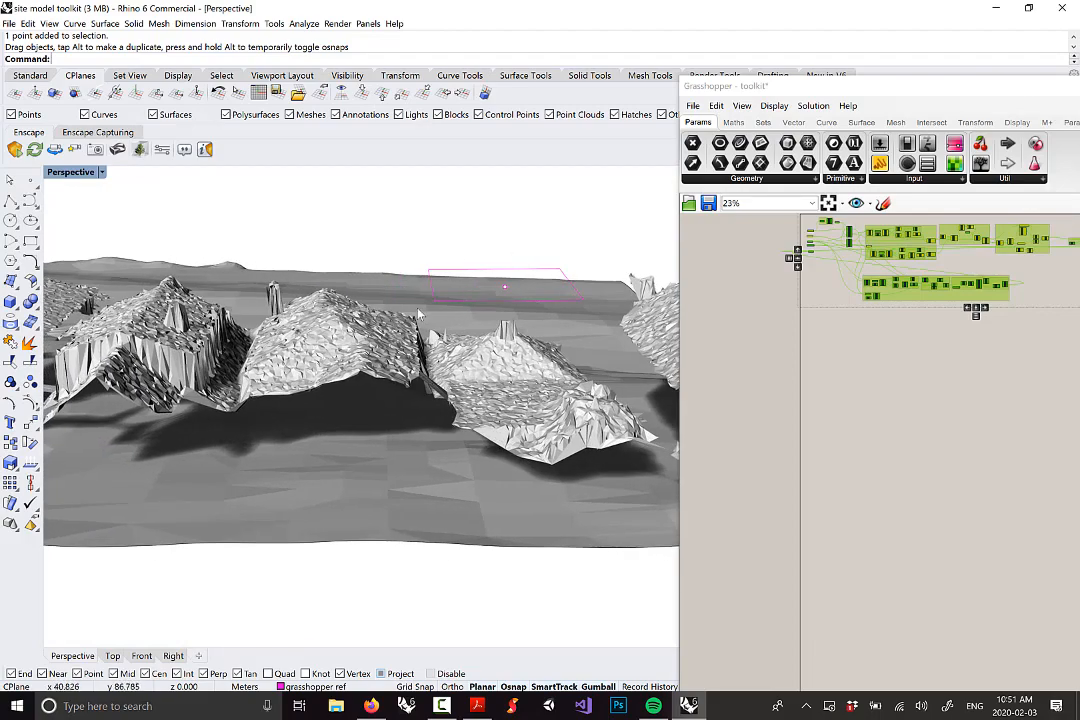
{"action": "right_click_drag", "start_coordinate": [582, 271], "coordinate": [424, 405]}
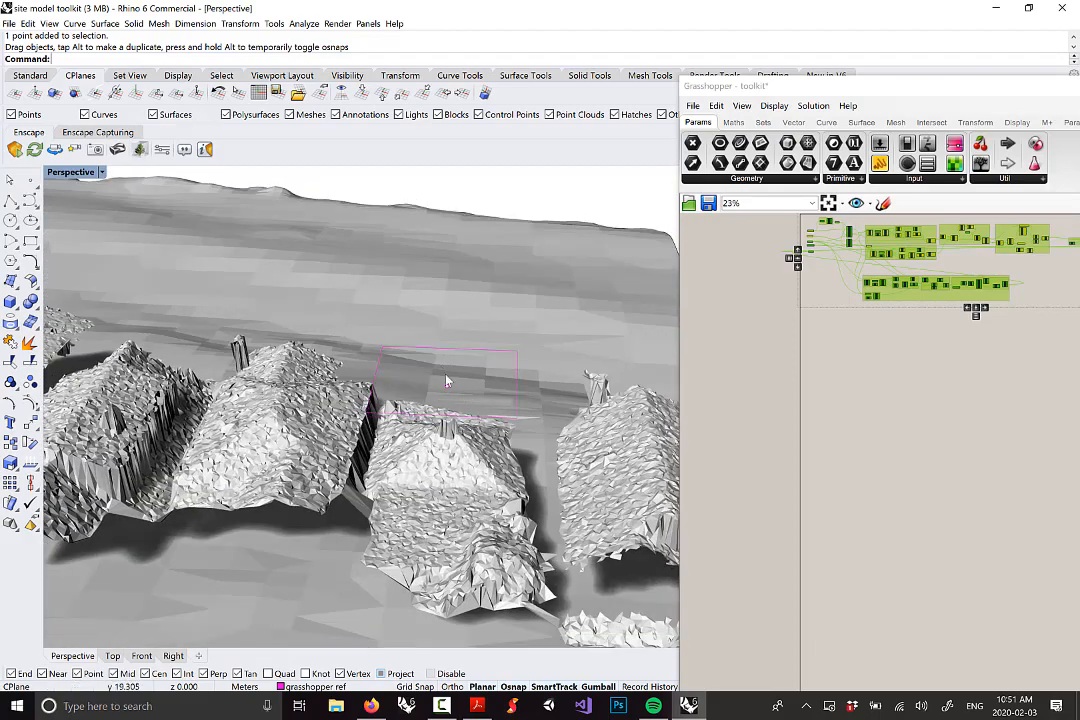
{"action": "scroll", "coordinate": [448, 380], "scroll_direction": "down", "scroll_amount": 7}
{"action": "right_click_drag", "start_coordinate": [460, 362], "coordinate": [383, 269]}
{"action": "scroll", "coordinate": [455, 344], "scroll_direction": "up", "scroll_amount": 6}
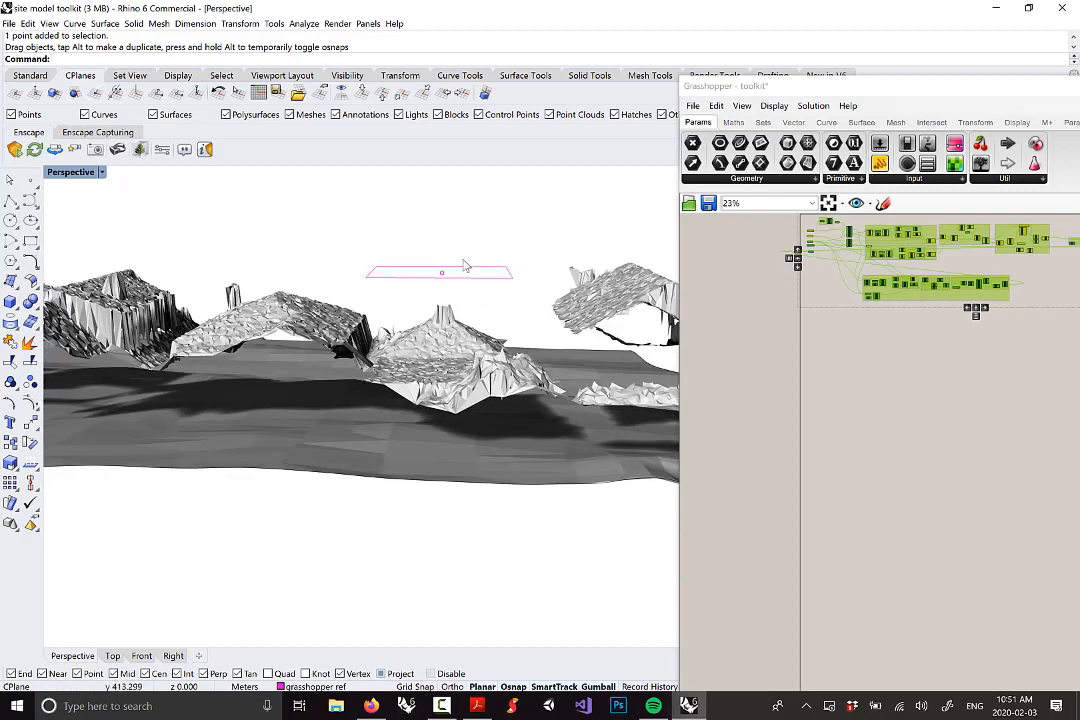
{"action": "right_click_drag", "start_coordinate": [494, 415], "coordinate": [489, 353]}
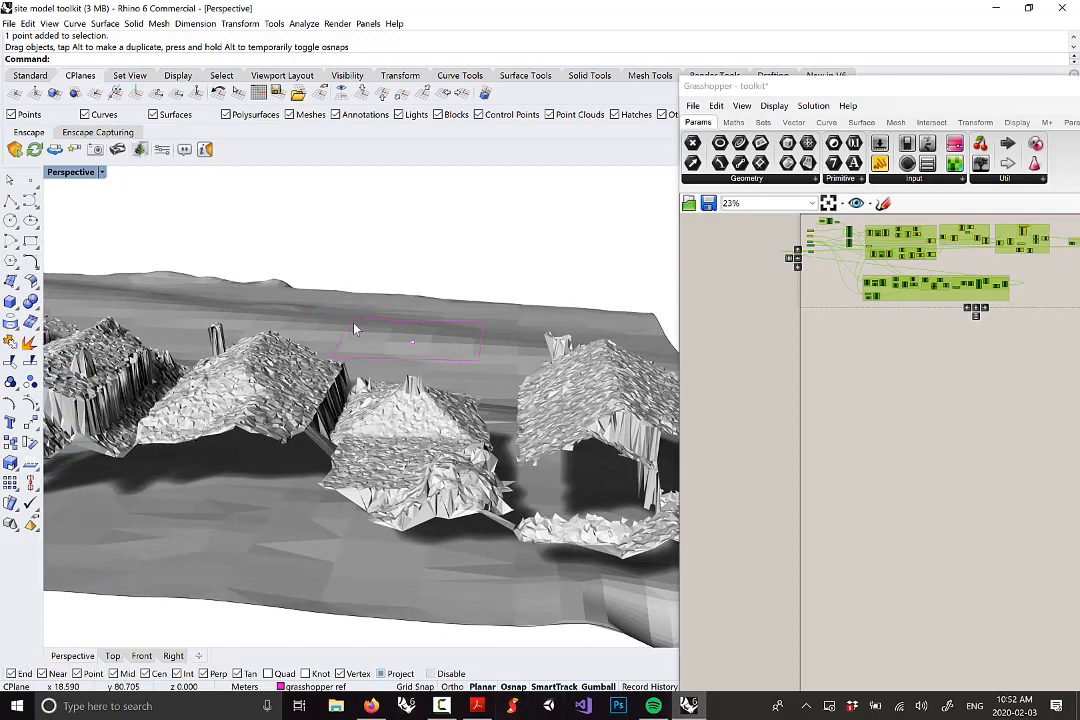
Launch Sketchable, delete the old E sketch page, and open a fresh blank page
{"action": "left_click", "coordinate": [512, 706]}
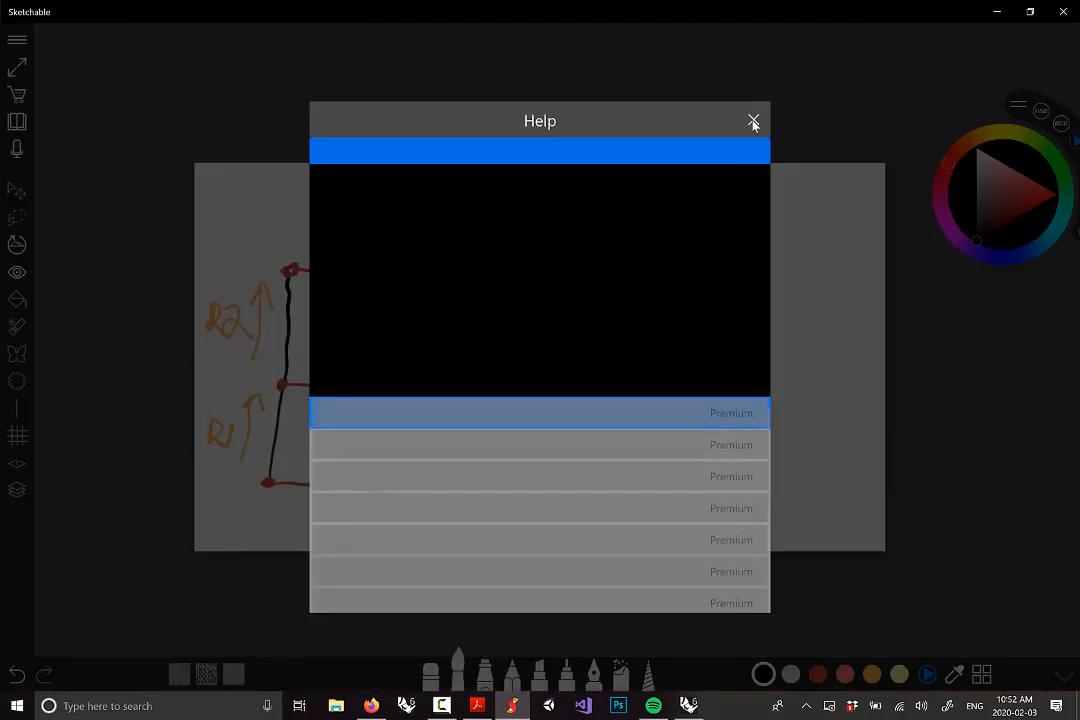
{"action": "left_click", "coordinate": [765, 119]}
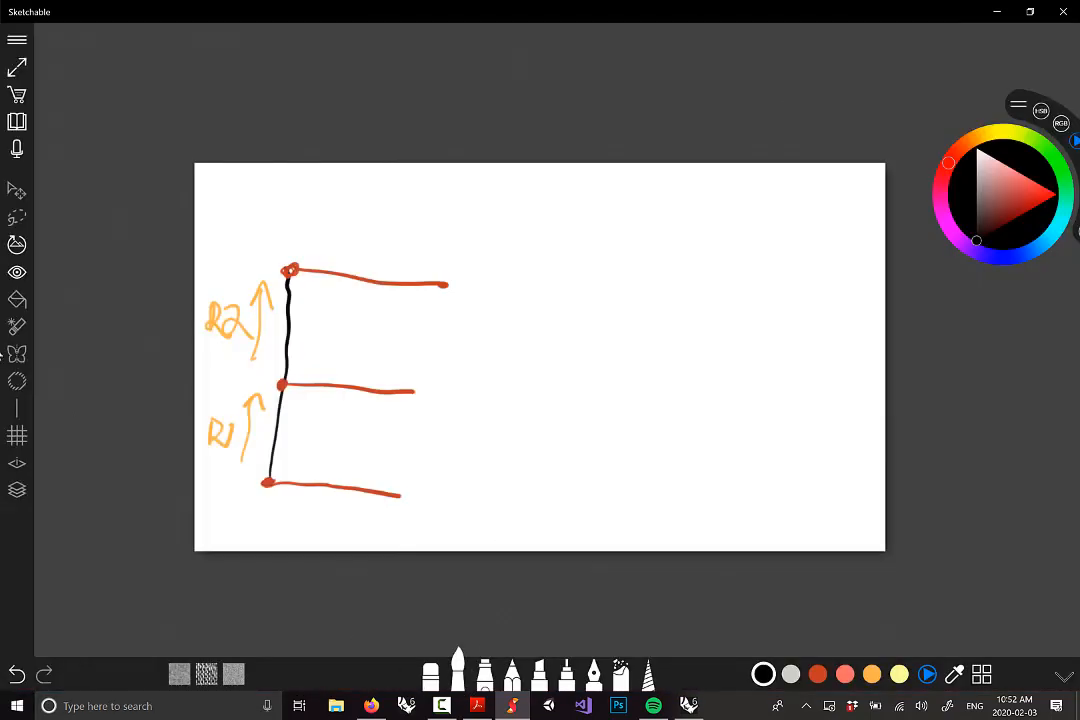
{"action": "left_click", "coordinate": [16, 121]}
{"action": "left_click", "coordinate": [488, 601]}
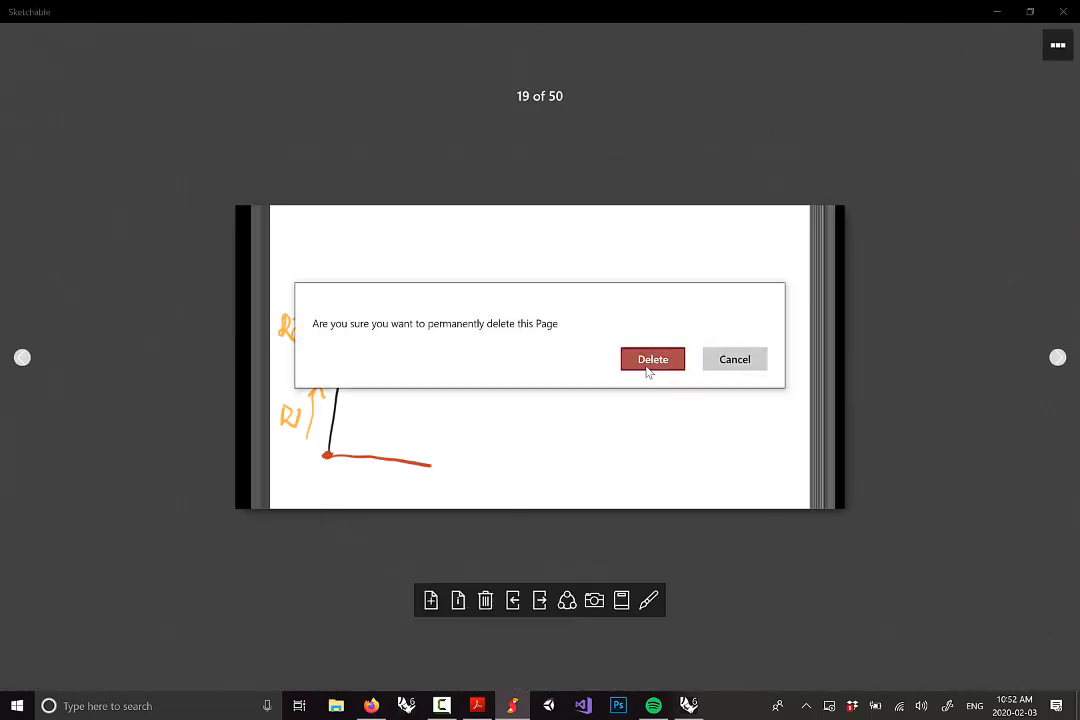
{"action": "left_click", "coordinate": [648, 363]}
{"action": "left_click", "coordinate": [431, 603]}
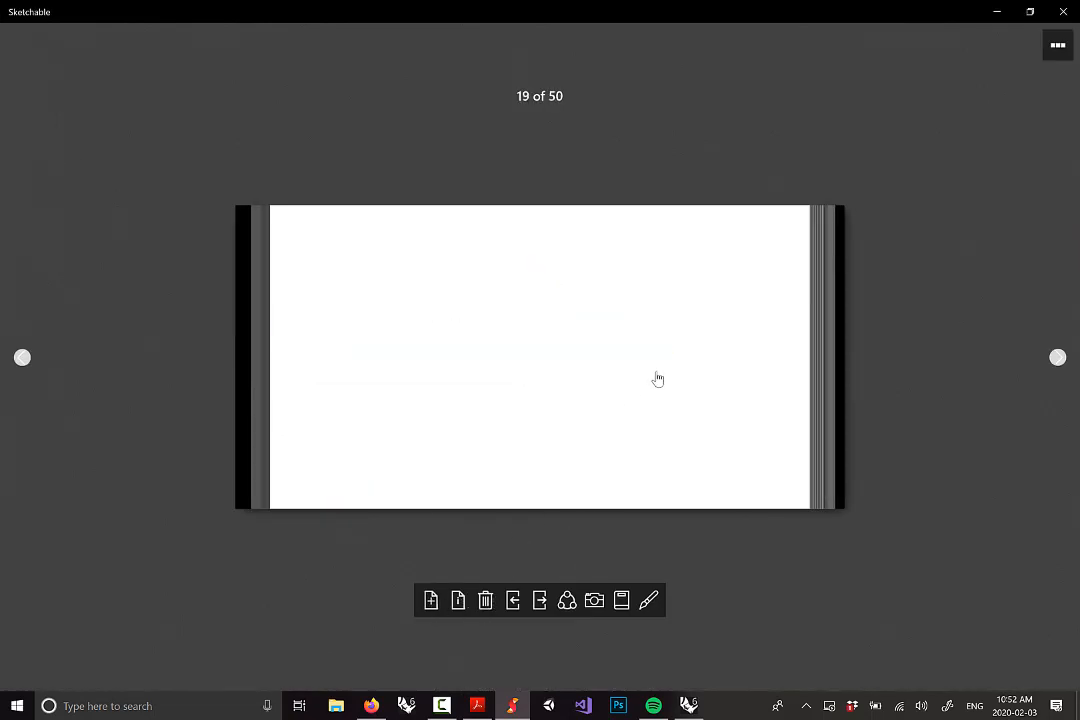
{"action": "left_click", "coordinate": [656, 378]}
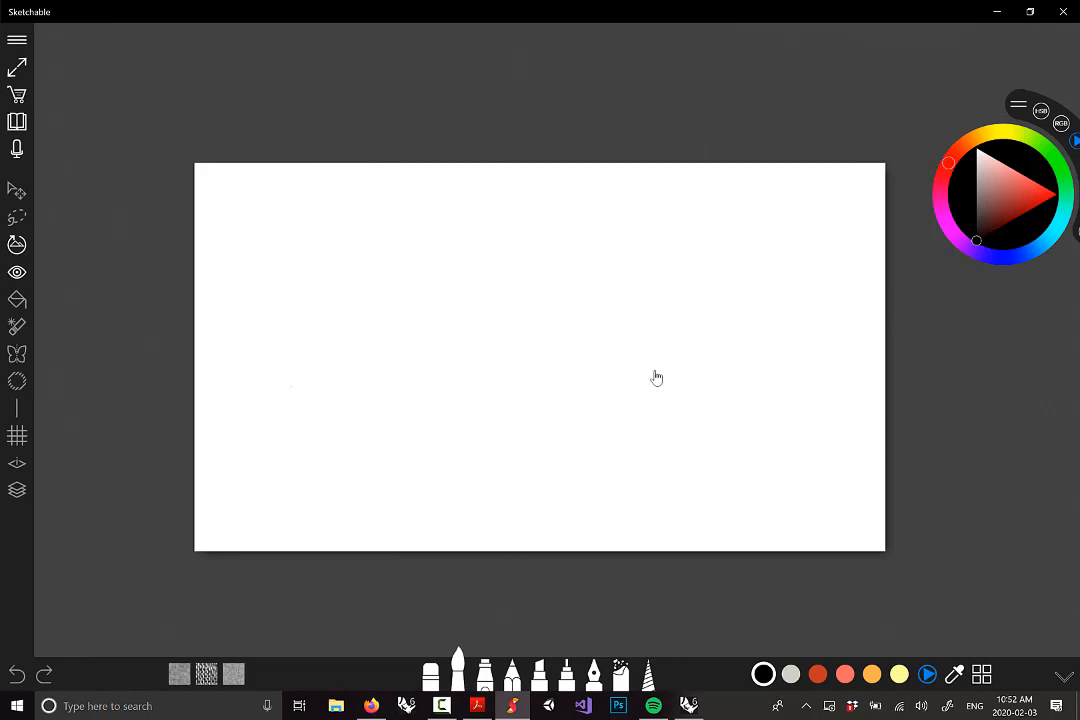
Sketch a black peaked roof outline with a ridge line down the peak
{"action": "mouse_move", "coordinate": [275, 393]}
{"action": "left_mouse_down"}
{"action": "mouse_move", "coordinate": [347, 347]}
{"action": "mouse_move", "coordinate": [395, 391]}
{"action": "left_mouse_up"}
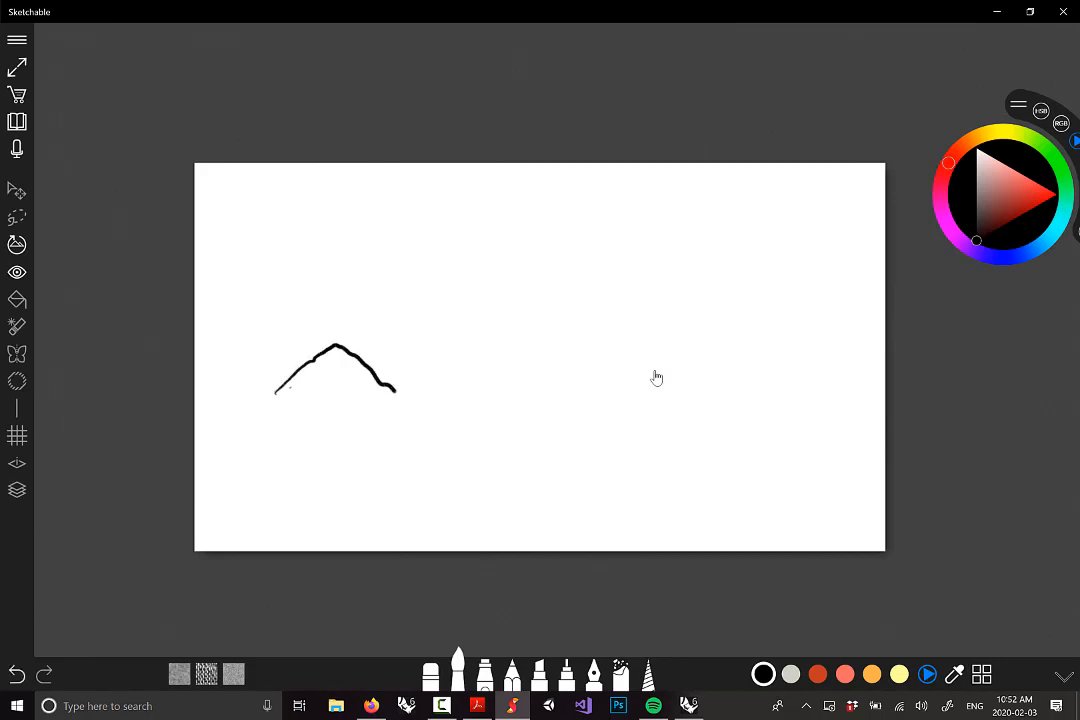
{"action": "left_click_drag", "start_coordinate": [276, 396], "coordinate": [418, 406]}
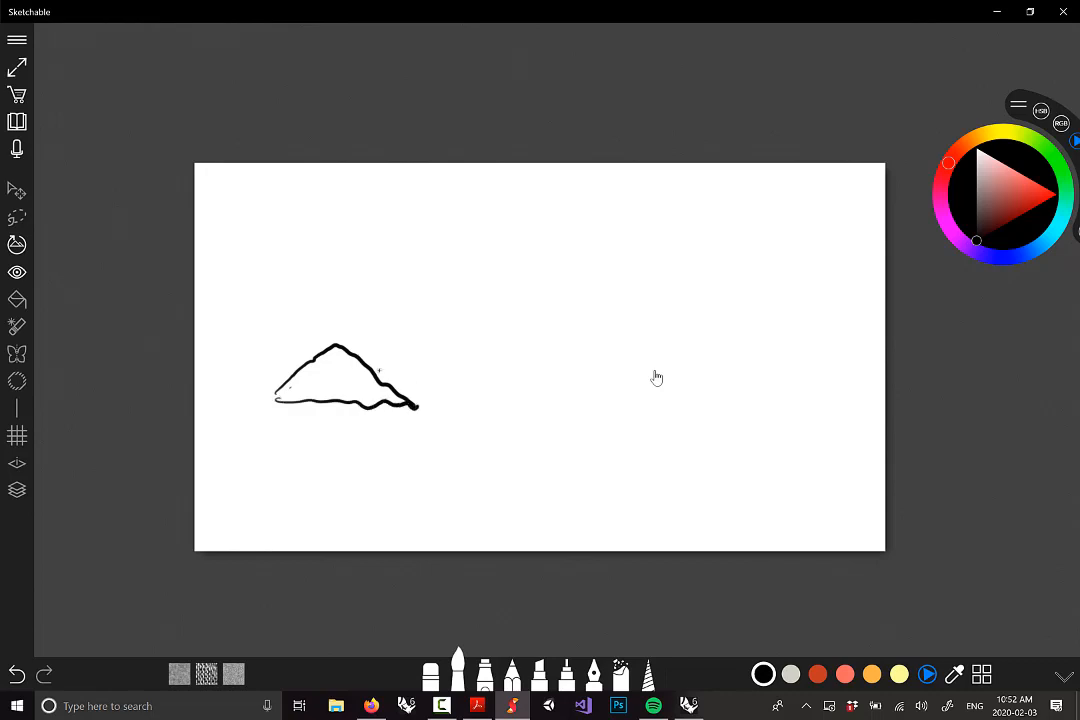
{"action": "left_click_drag", "start_coordinate": [339, 350], "coordinate": [337, 407]}
Draw a light grey four-sided plane above the roof peak
{"action": "left_click", "coordinate": [790, 674]}
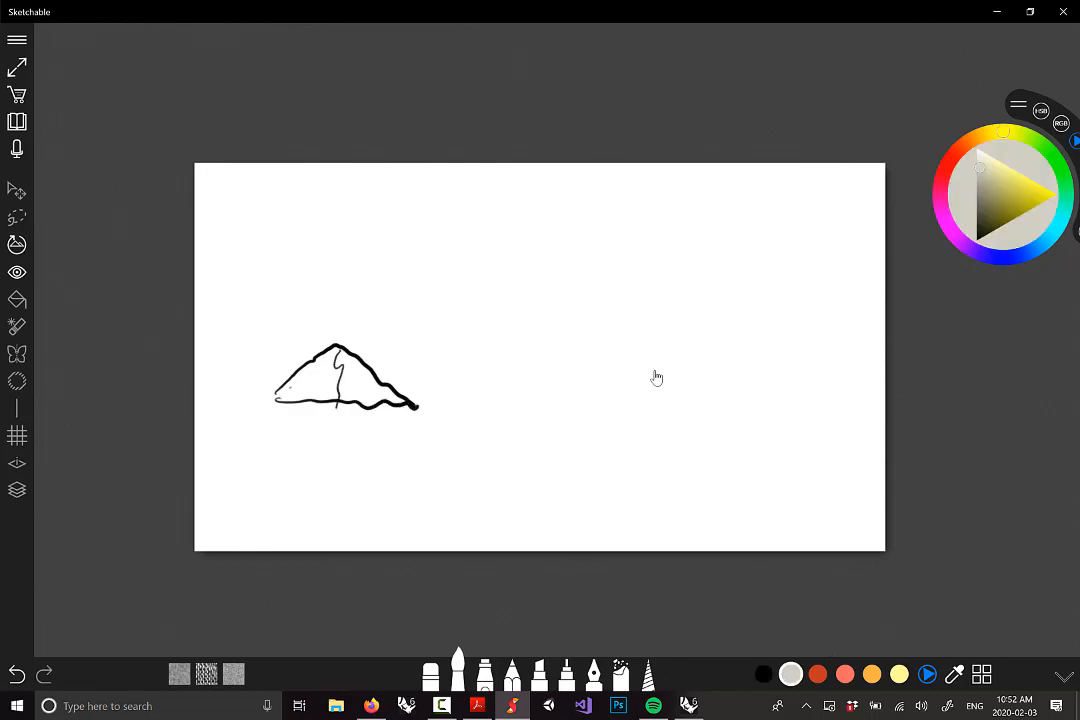
{"action": "left_click_drag", "start_coordinate": [275, 255], "coordinate": [397, 285]}
{"action": "left_click_drag", "start_coordinate": [275, 254], "coordinate": [373, 215]}
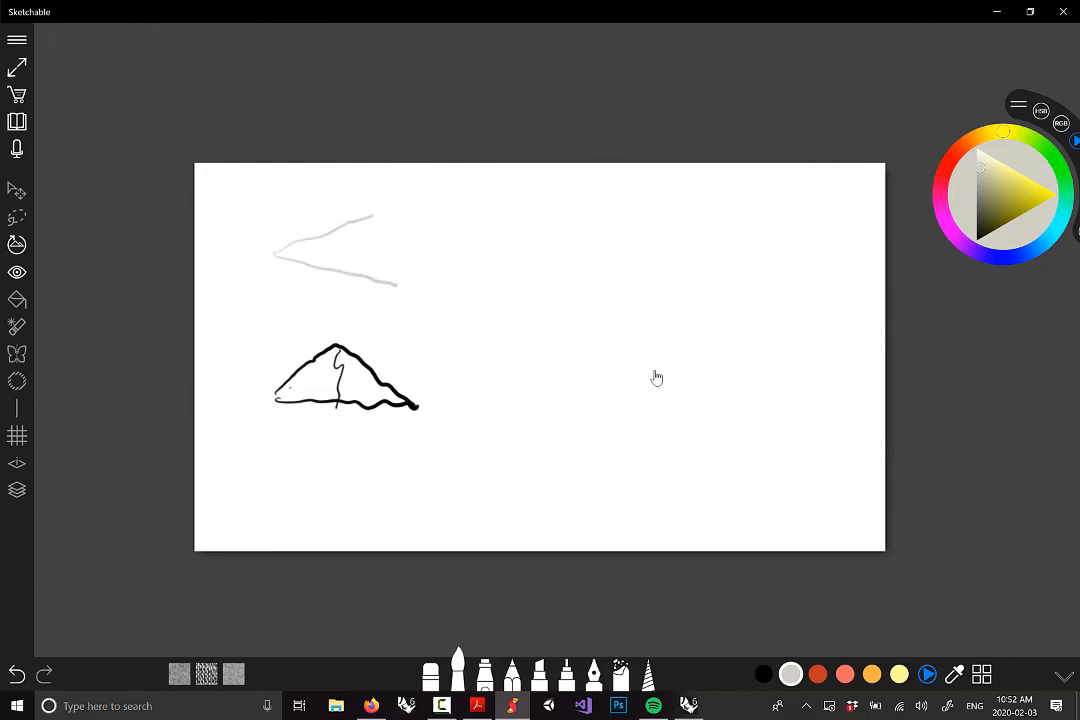
{"action": "left_click_drag", "start_coordinate": [399, 283], "coordinate": [433, 243]}
{"action": "left_click_drag", "start_coordinate": [370, 216], "coordinate": [441, 237]}
Retrace and thicken the roof's right side, ridge and left edge in black
{"action": "left_click", "coordinate": [818, 674]}
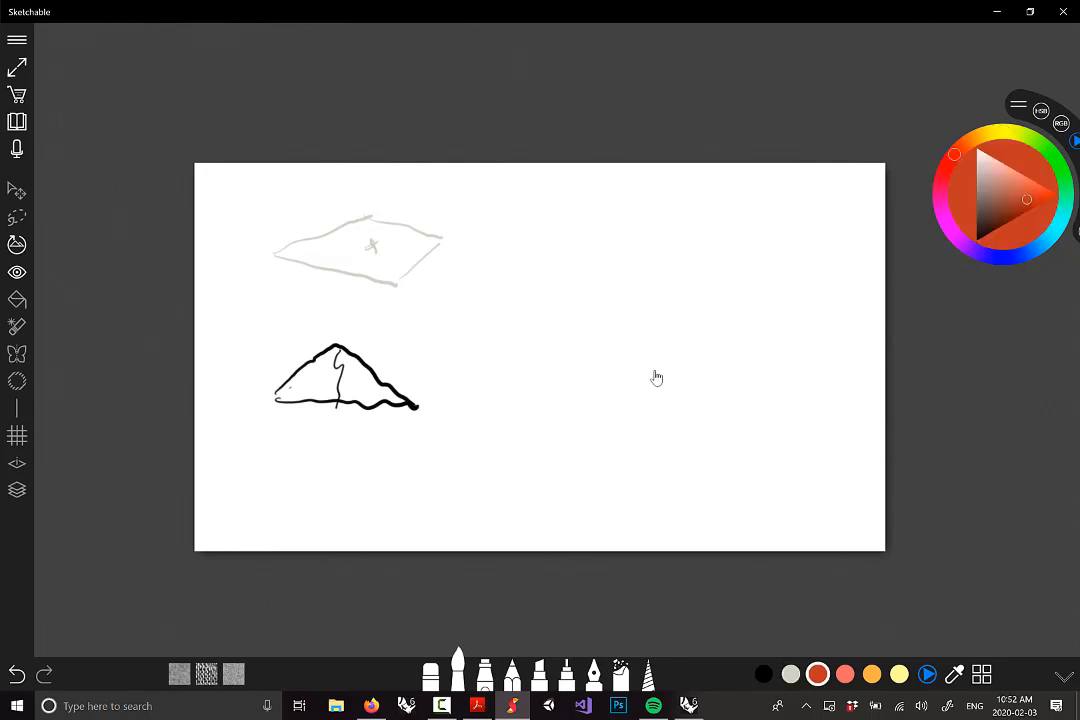
{"action": "left_click", "coordinate": [763, 674]}
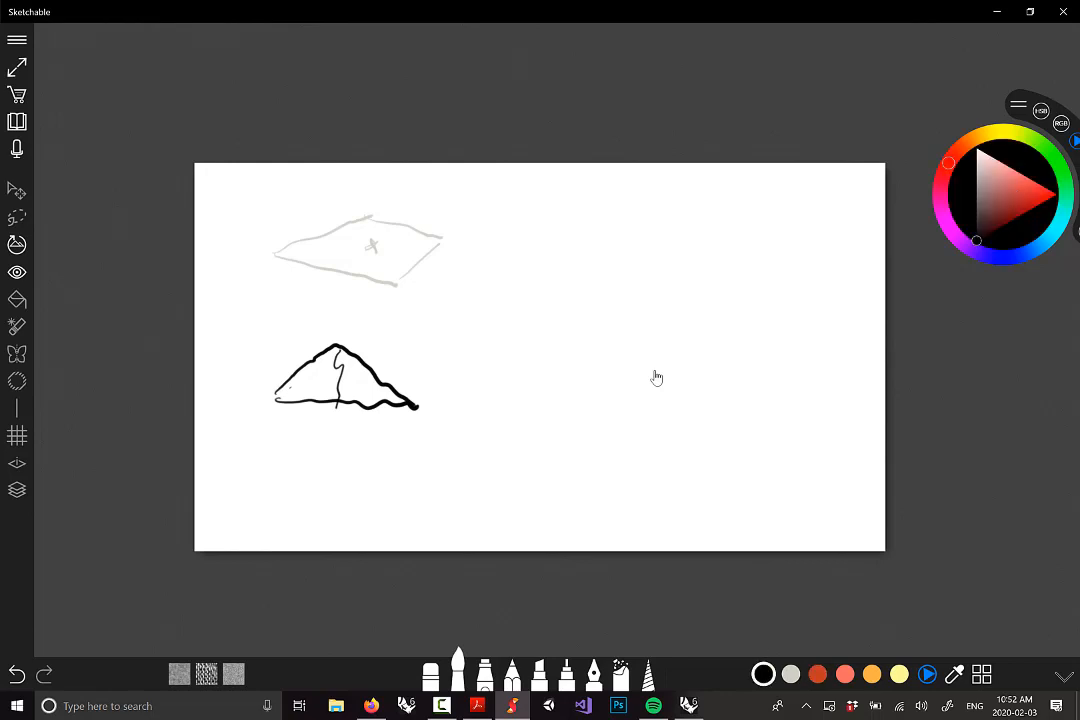
{"action": "left_click_drag", "start_coordinate": [417, 403], "coordinate": [449, 368]}
{"action": "mouse_move", "coordinate": [345, 343]}
{"action": "left_mouse_down"}
{"action": "mouse_move", "coordinate": [451, 373]}
{"action": "mouse_move", "coordinate": [411, 401]}
{"action": "mouse_move", "coordinate": [449, 376]}
{"action": "left_mouse_up"}
{"action": "left_click_drag", "start_coordinate": [356, 344], "coordinate": [440, 372]}
{"action": "mouse_move", "coordinate": [268, 400]}
{"action": "left_mouse_down"}
{"action": "mouse_move", "coordinate": [345, 348]}
{"action": "mouse_move", "coordinate": [436, 370]}
{"action": "mouse_move", "coordinate": [448, 386]}
{"action": "left_mouse_up"}
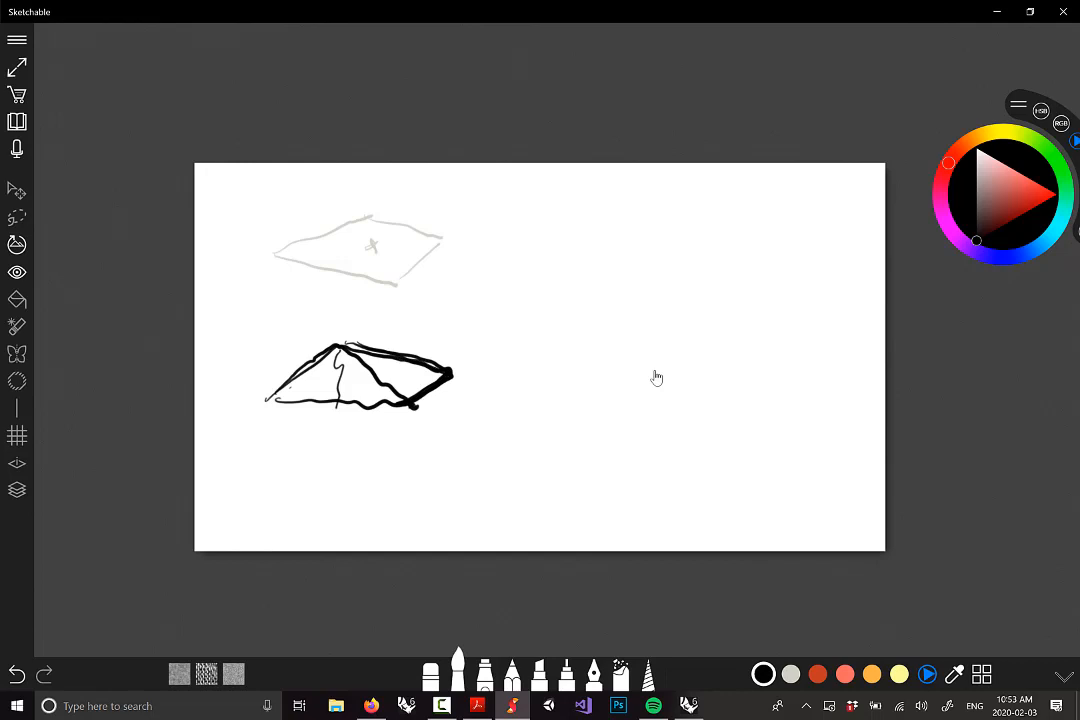
{"action": "left_click", "coordinate": [817, 674]}
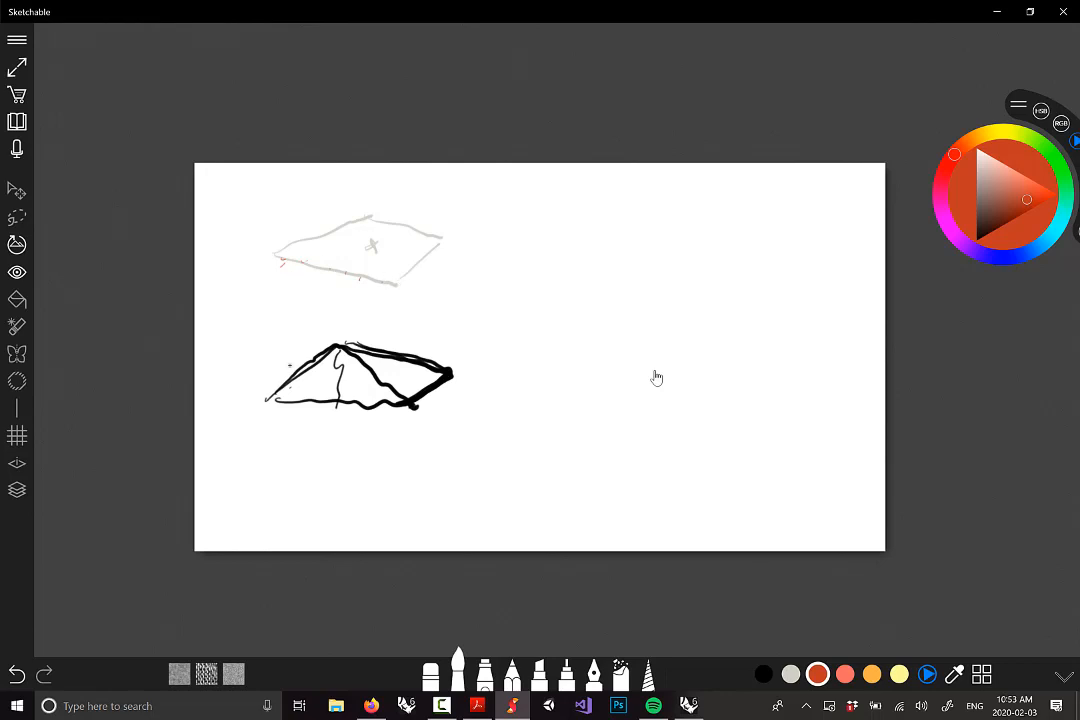
Draw red-orange vertical projection lines between the grey plane and the black roof
{"action": "left_click_drag", "start_coordinate": [291, 386], "coordinate": [283, 262]}
{"action": "left_click_drag", "start_coordinate": [303, 390], "coordinate": [312, 391]}
{"action": "left_click_drag", "start_coordinate": [334, 276], "coordinate": [332, 406]}
{"action": "left_click_drag", "start_coordinate": [348, 284], "coordinate": [348, 298]}
{"action": "left_click_drag", "start_coordinate": [349, 364], "coordinate": [348, 395]}
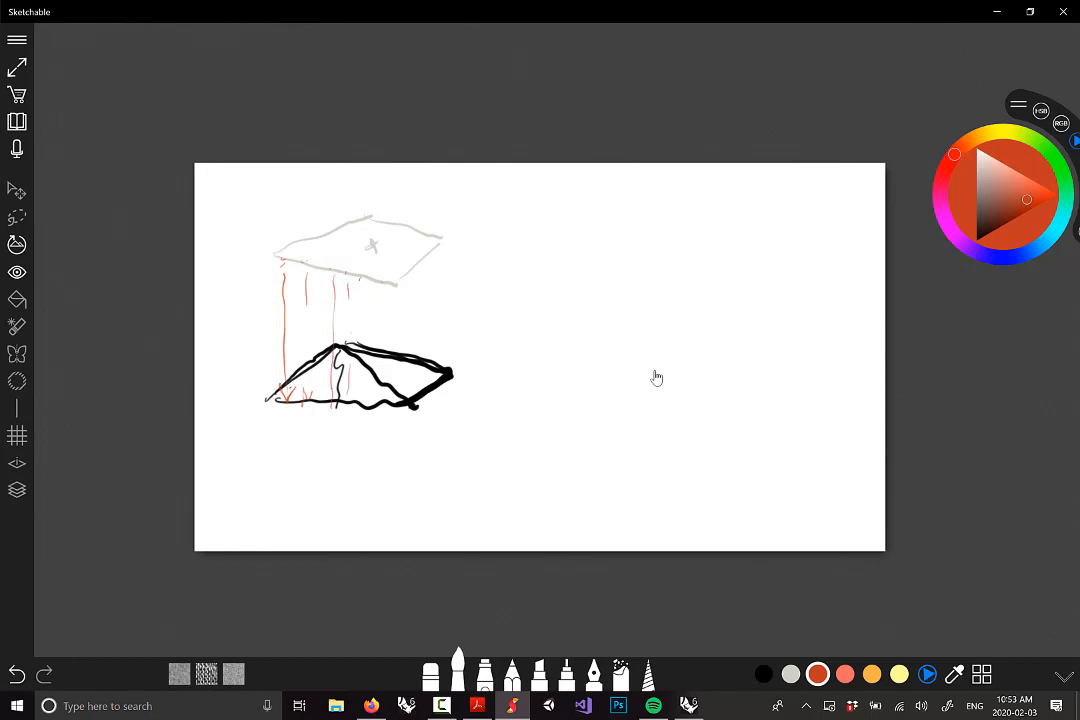
{"action": "left_click_drag", "start_coordinate": [359, 288], "coordinate": [359, 307]}
{"action": "left_click_drag", "start_coordinate": [359, 375], "coordinate": [360, 391]}
Add an orange base tick, a red line to the peak, and begin a second grey plane
{"action": "left_click", "coordinate": [872, 675]}
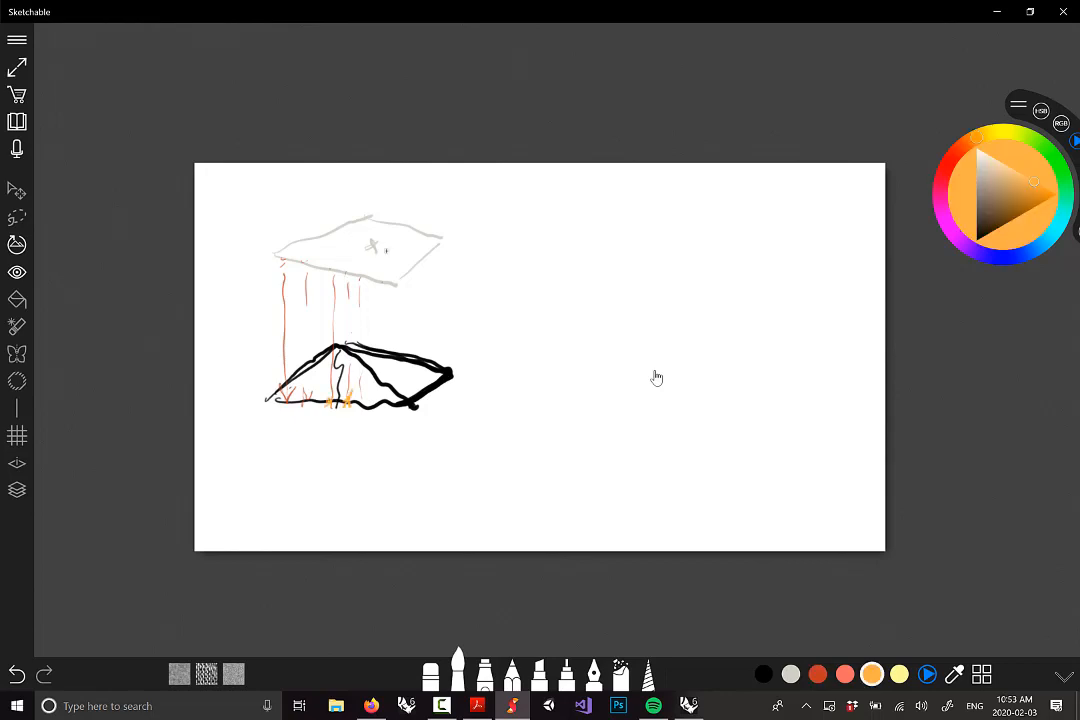
{"action": "left_click_drag", "start_coordinate": [298, 393], "coordinate": [304, 402]}
{"action": "left_click", "coordinate": [817, 674]}
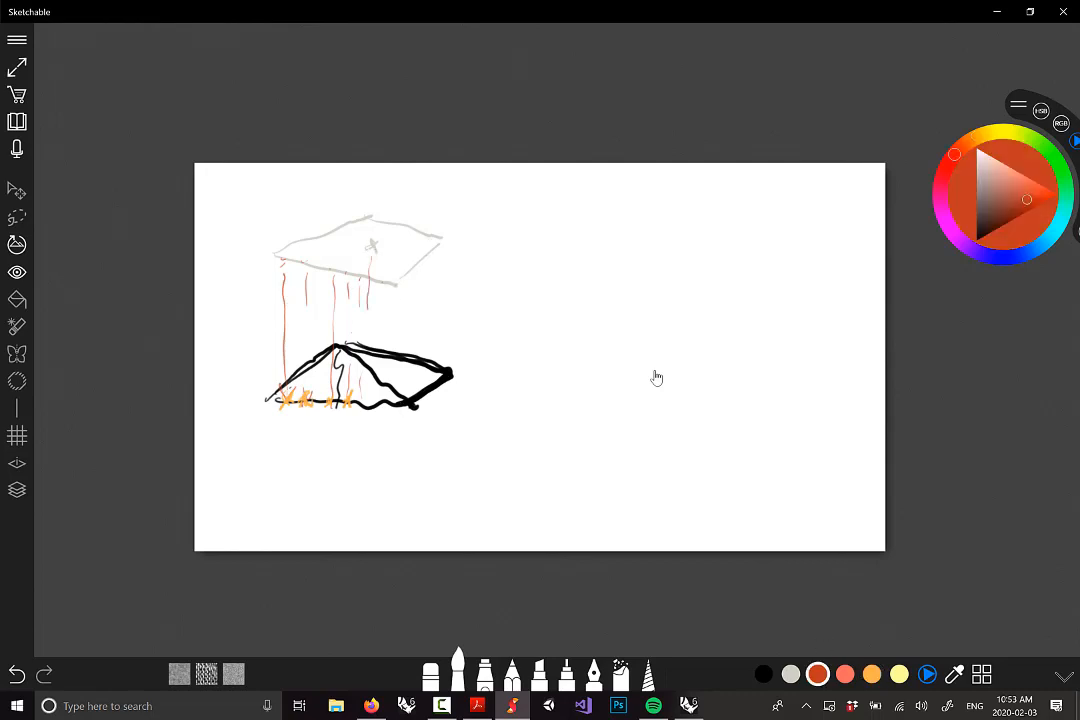
{"action": "left_click_drag", "start_coordinate": [371, 256], "coordinate": [369, 348]}
{"action": "left_click", "coordinate": [791, 674]}
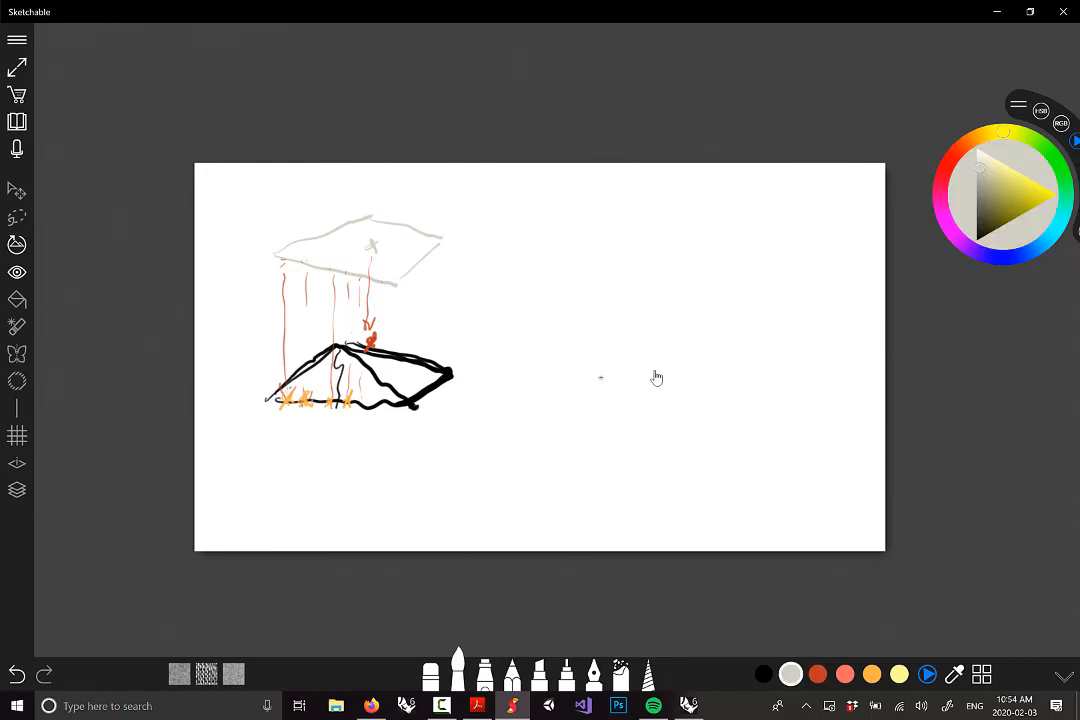
{"action": "mouse_move", "coordinate": [572, 384]}
{"action": "left_mouse_down"}
{"action": "mouse_move", "coordinate": [706, 398]}
{"action": "mouse_move", "coordinate": [641, 340]}
{"action": "mouse_move", "coordinate": [739, 346]}
{"action": "mouse_move", "coordinate": [703, 395]}
{"action": "left_mouse_up"}
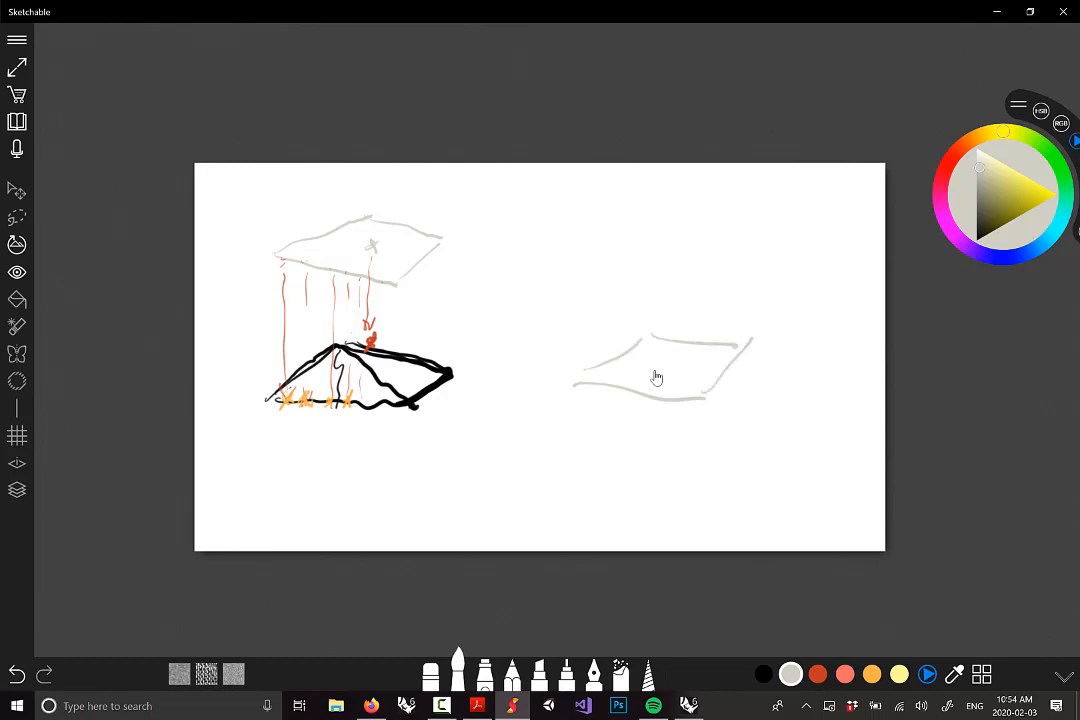
Add a grey dot above the new plane and draw a salmon-red roof peaking at it
{"action": "left_click", "coordinate": [668, 318]}
{"action": "left_click", "coordinate": [845, 674]}
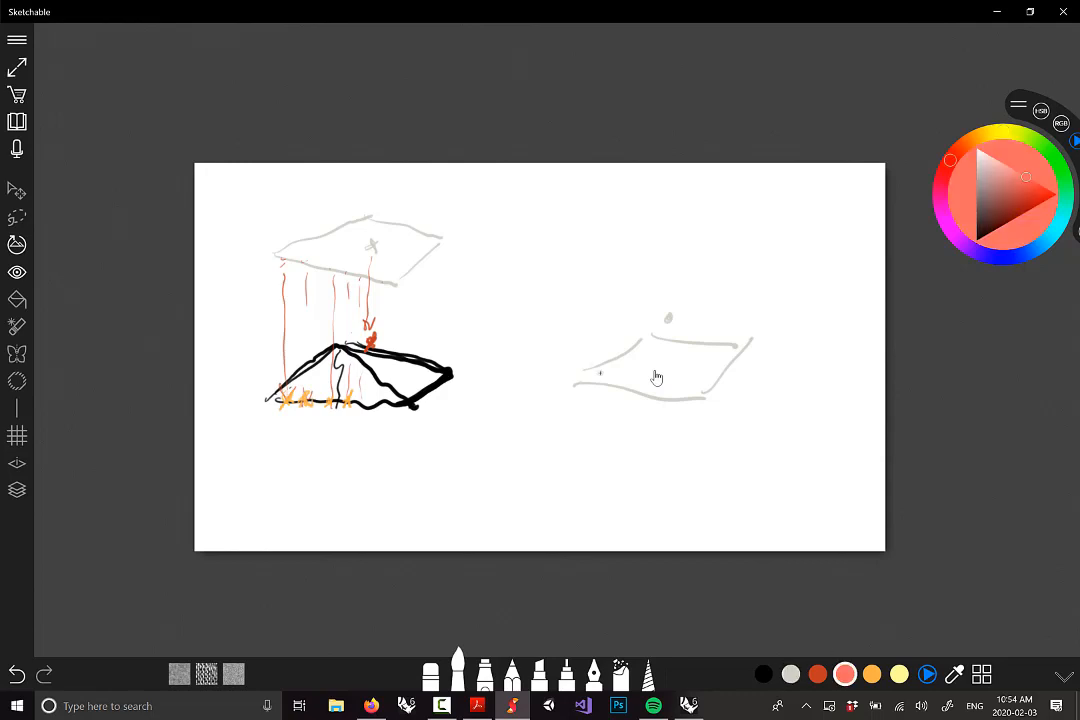
{"action": "mouse_move", "coordinate": [580, 381]}
{"action": "left_mouse_down"}
{"action": "mouse_move", "coordinate": [639, 345]}
{"action": "mouse_move", "coordinate": [697, 386]}
{"action": "mouse_move", "coordinate": [615, 392]}
{"action": "left_mouse_up"}
{"action": "mouse_move", "coordinate": [681, 307]}
{"action": "left_mouse_down"}
{"action": "mouse_move", "coordinate": [745, 343]}
{"action": "mouse_move", "coordinate": [703, 388]}
{"action": "left_mouse_up"}
{"action": "mouse_move", "coordinate": [585, 378]}
{"action": "left_mouse_down"}
{"action": "mouse_move", "coordinate": [673, 302]}
{"action": "mouse_move", "coordinate": [742, 340]}
{"action": "left_mouse_up"}
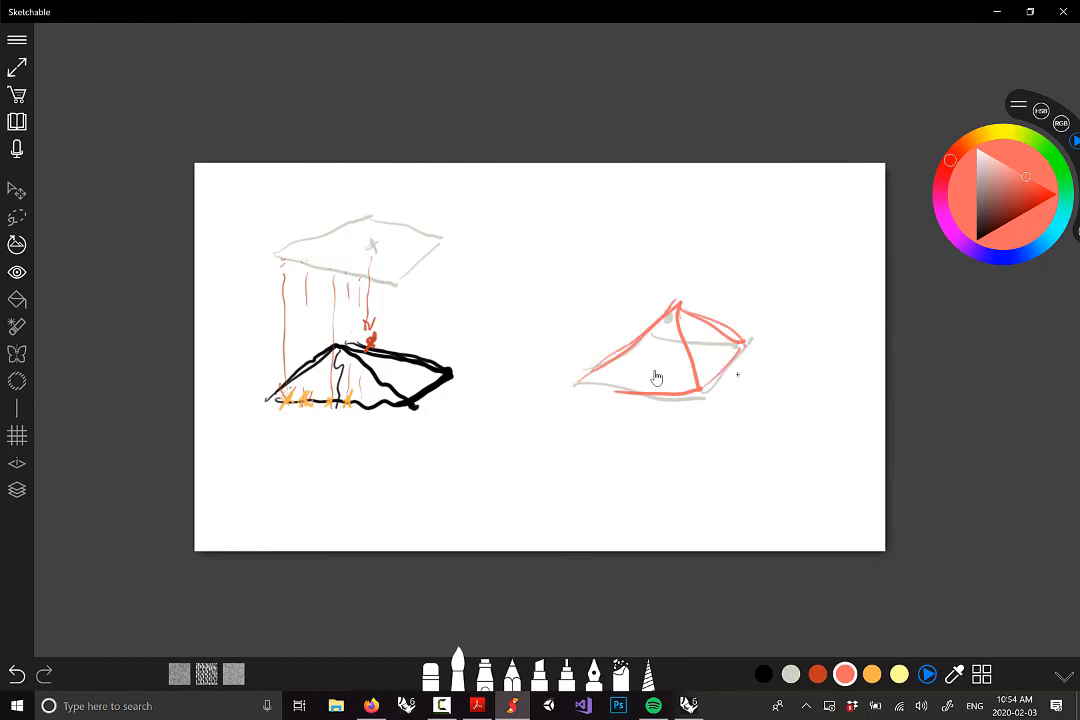
Draw the salmon-red walls and base line beneath the roof
{"action": "left_click_drag", "start_coordinate": [583, 393], "coordinate": [575, 535]}
{"action": "left_click_drag", "start_coordinate": [703, 398], "coordinate": [705, 503]}
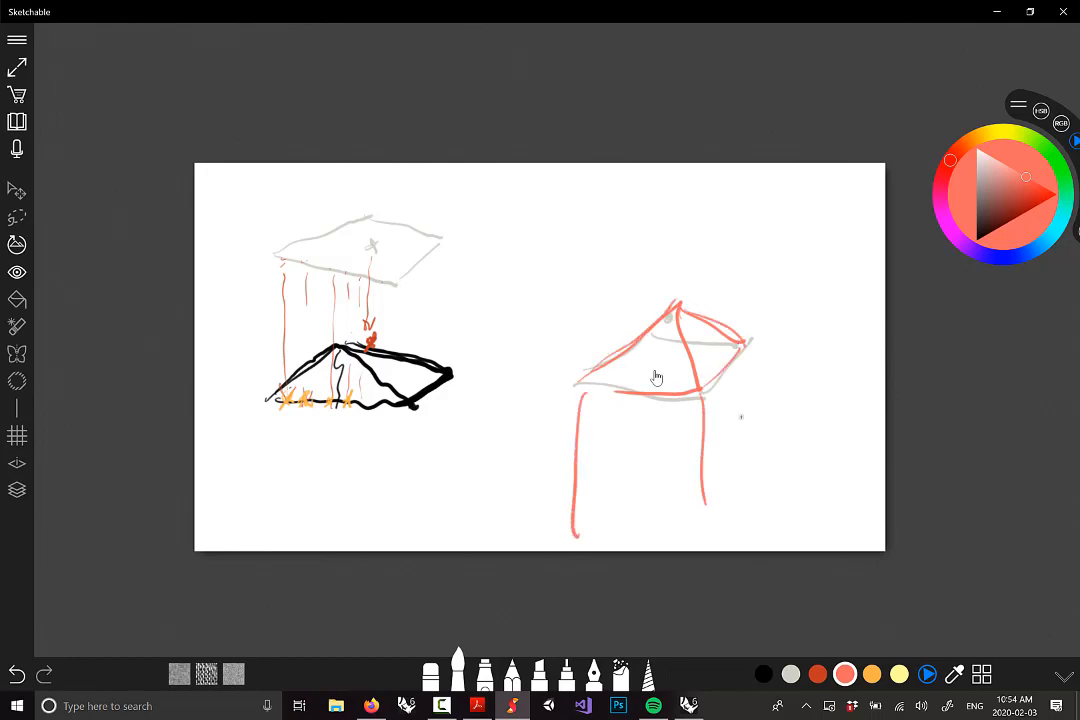
{"action": "left_click_drag", "start_coordinate": [752, 365], "coordinate": [746, 506]}
{"action": "mouse_move", "coordinate": [586, 464]}
{"action": "left_mouse_down"}
{"action": "mouse_move", "coordinate": [701, 451]}
{"action": "mouse_move", "coordinate": [753, 406]}
{"action": "left_mouse_up"}
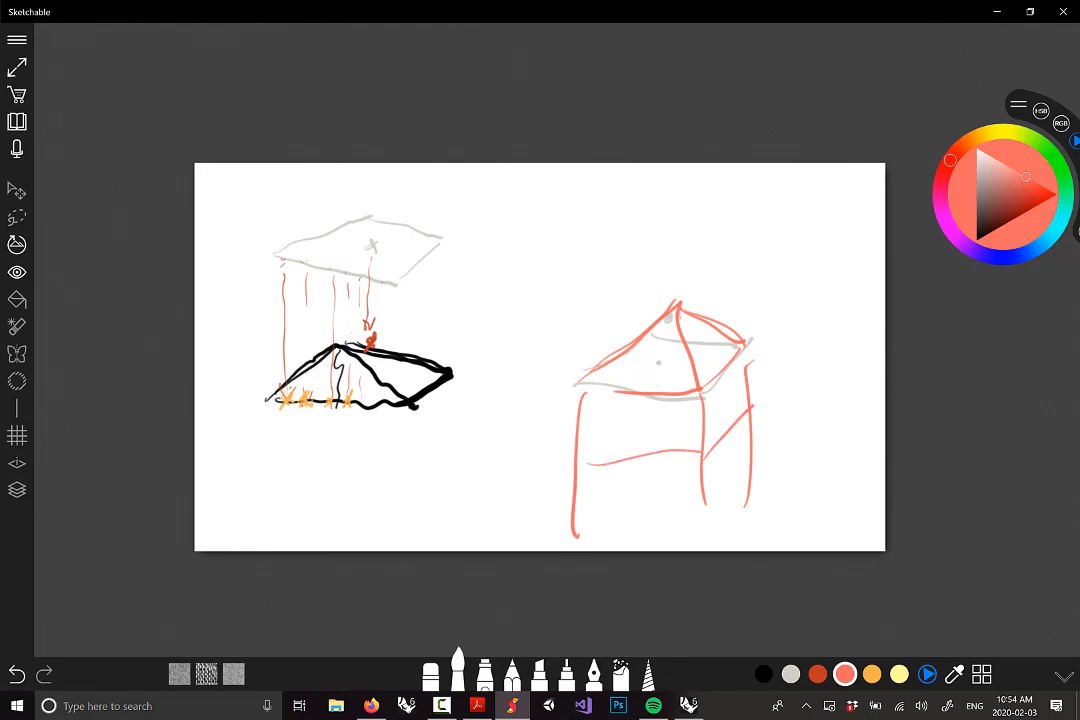
Back in Rhino, place a Curve parameter from Params > Geometry on the Grasshopper canvas
{"action": "left_click", "coordinate": [688, 706]}
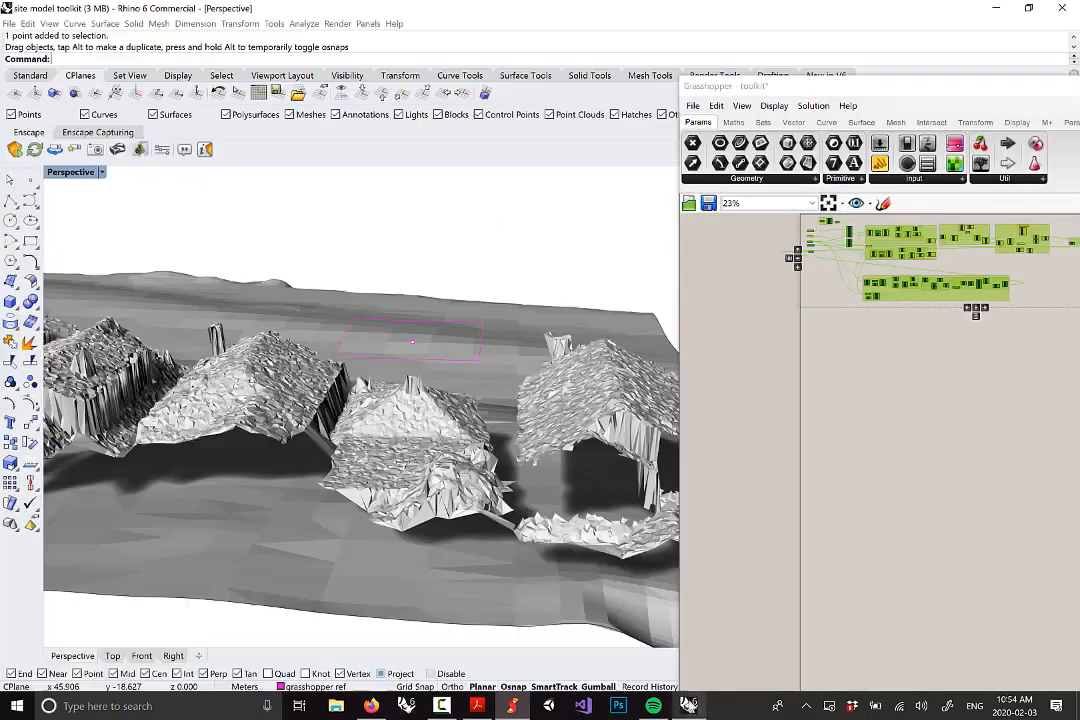
{"action": "scroll", "coordinate": [484, 407], "scroll_direction": "down", "scroll_amount": 5}
{"action": "mouse_move", "coordinate": [484, 407]}
{"action": "right_mouse_down"}
{"action": "mouse_move", "coordinate": [480, 372]}
{"action": "mouse_move", "coordinate": [478, 410]}
{"action": "right_mouse_up"}
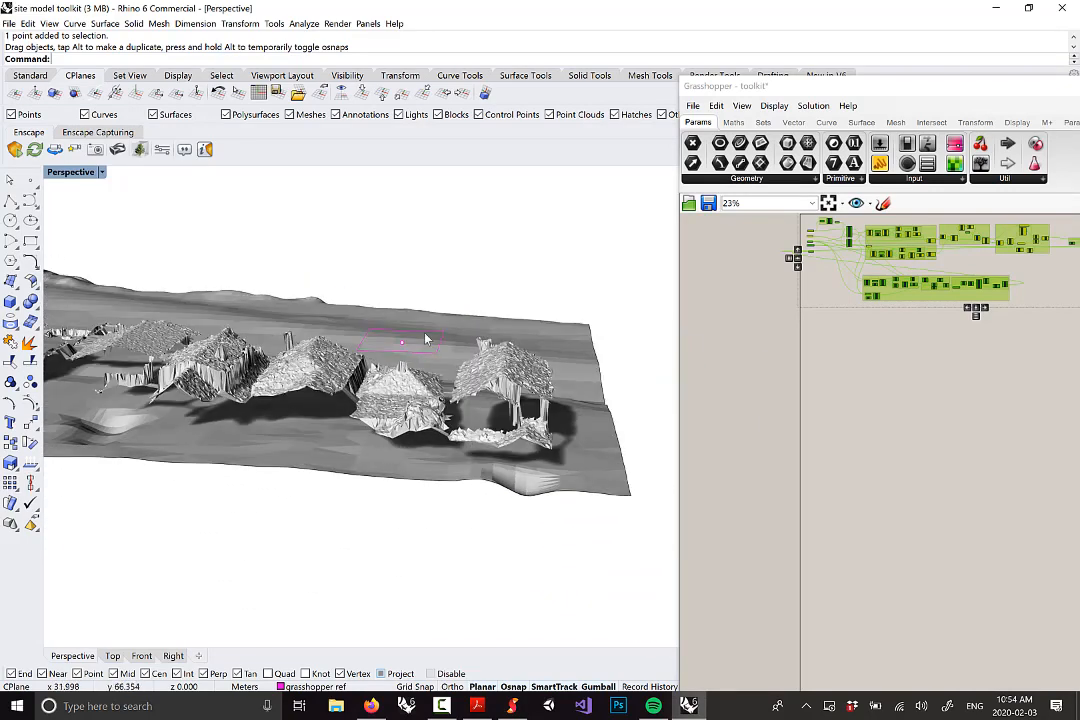
{"action": "scroll", "coordinate": [433, 401], "scroll_direction": "up", "scroll_amount": 3}
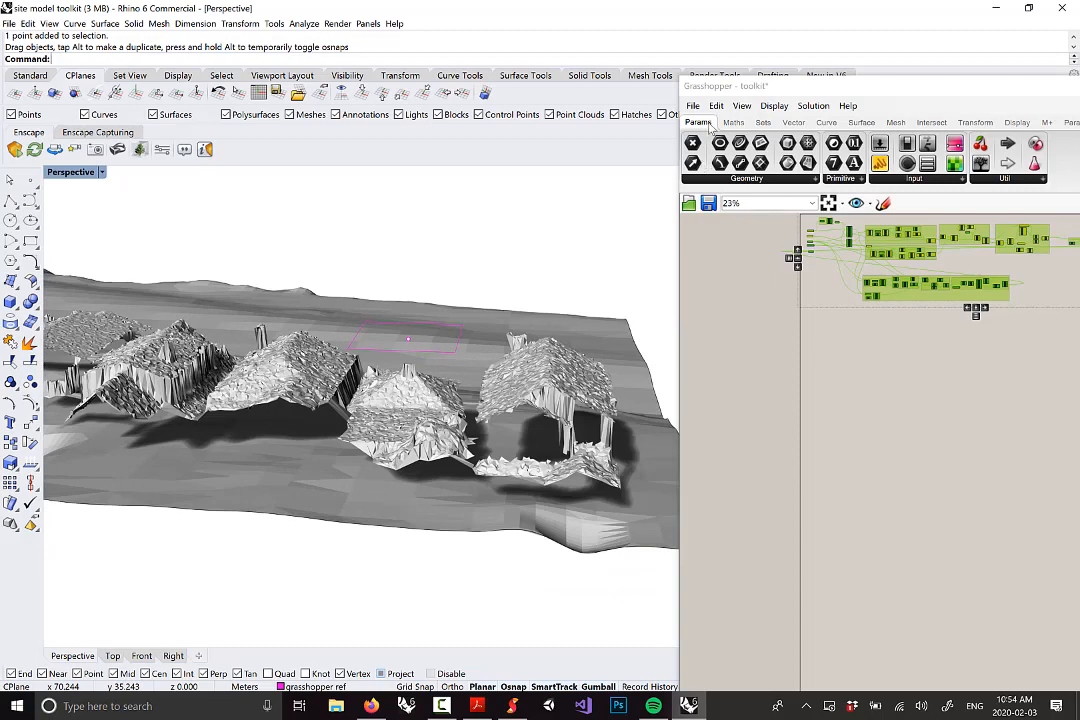
{"action": "left_click", "coordinate": [745, 185]}
{"action": "left_click", "coordinate": [745, 180]}
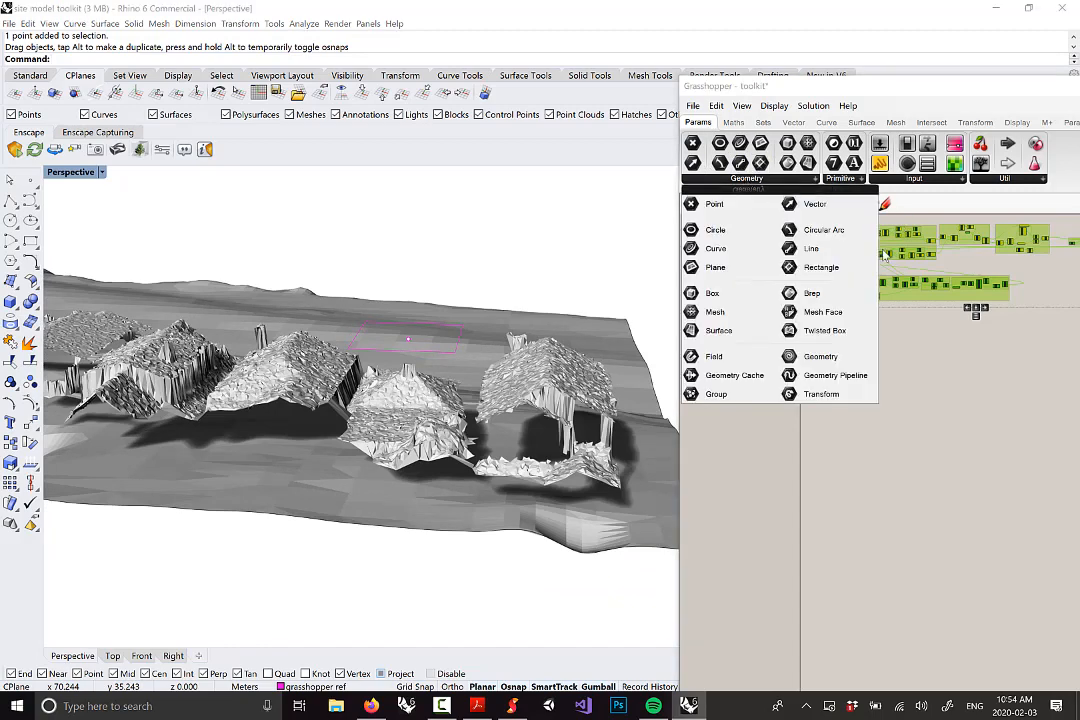
{"action": "left_click", "coordinate": [723, 247]}
{"action": "scroll", "coordinate": [849, 388], "scroll_direction": "up", "scroll_amount": 10}
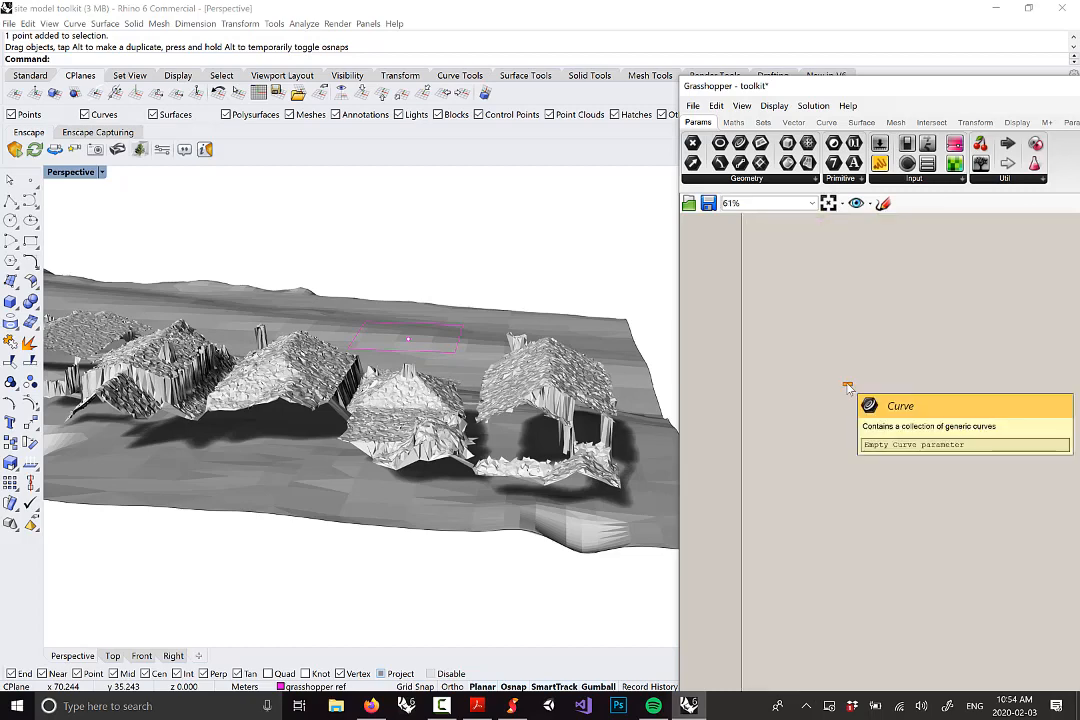
{"action": "right_click_drag", "start_coordinate": [849, 410], "coordinate": [957, 477]}
{"action": "scroll", "coordinate": [957, 477], "scroll_direction": "down", "scroll_amount": 2}
{"action": "left_click_drag", "start_coordinate": [960, 464], "coordinate": [780, 341]}
{"action": "right_click_drag", "start_coordinate": [806, 407], "coordinate": [860, 454]}
Window-select the roof rectangle's curves in the Perspective view
{"action": "scroll", "coordinate": [860, 454], "scroll_direction": "down", "scroll_amount": 2}
{"action": "right_click_drag", "start_coordinate": [606, 424], "coordinate": [612, 378]}
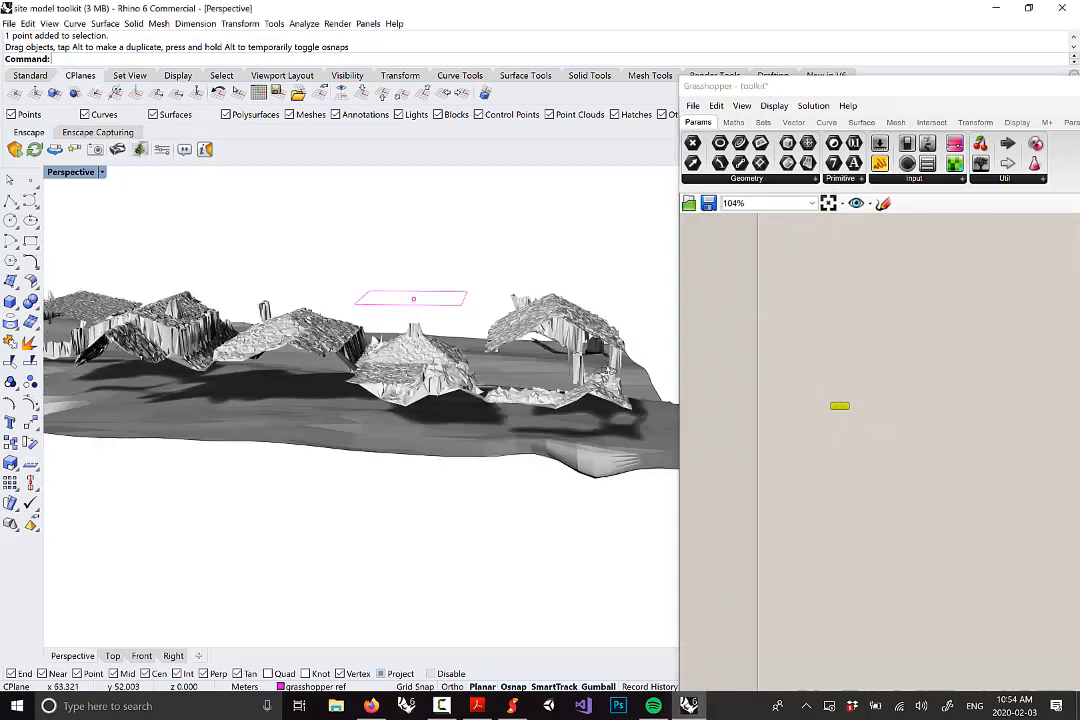
{"action": "scroll", "coordinate": [451, 304], "scroll_direction": "up", "scroll_amount": 3}
{"action": "left_click_drag", "start_coordinate": [488, 308], "coordinate": [453, 259]}
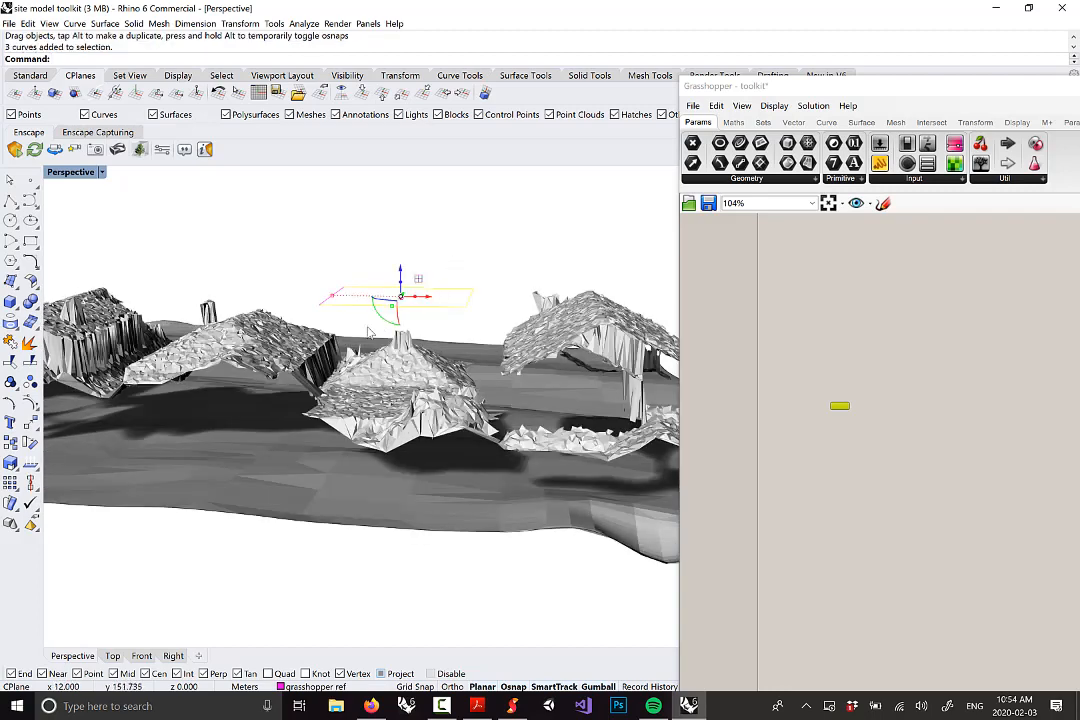
{"action": "left_click_drag", "start_coordinate": [360, 312], "coordinate": [322, 256]}
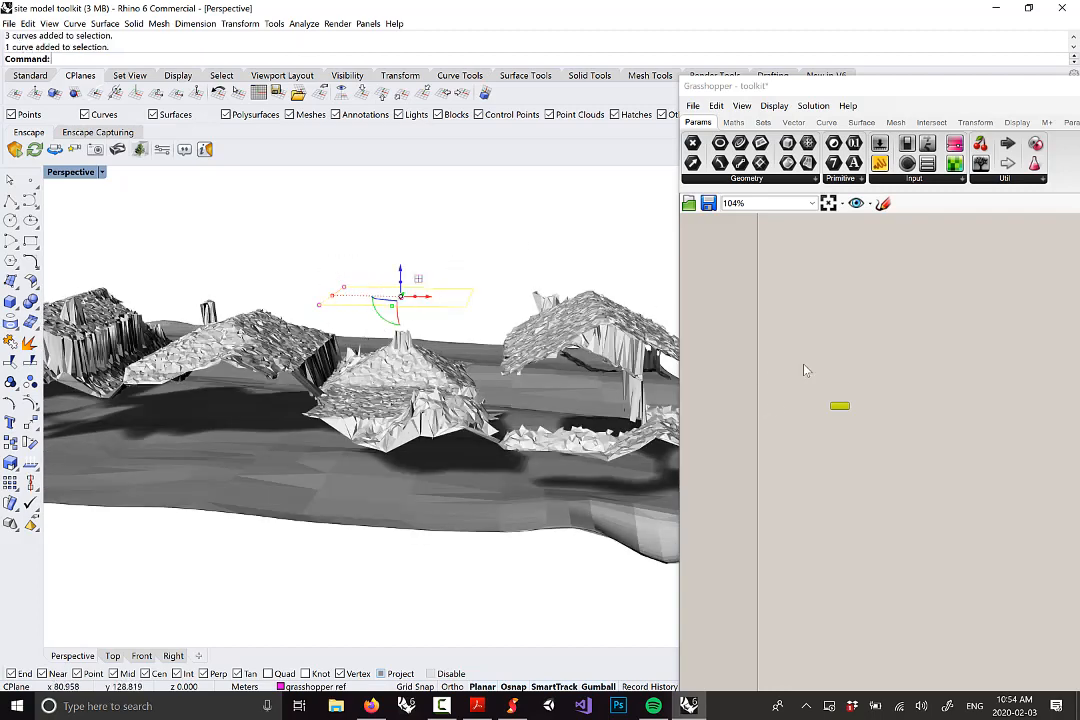
Widen the Grasshopper window, move it up and left, and centre the Curve parameter
{"action": "right_click_drag", "start_coordinate": [836, 410], "coordinate": [787, 521]}
{"action": "right_click", "coordinate": [845, 454]}
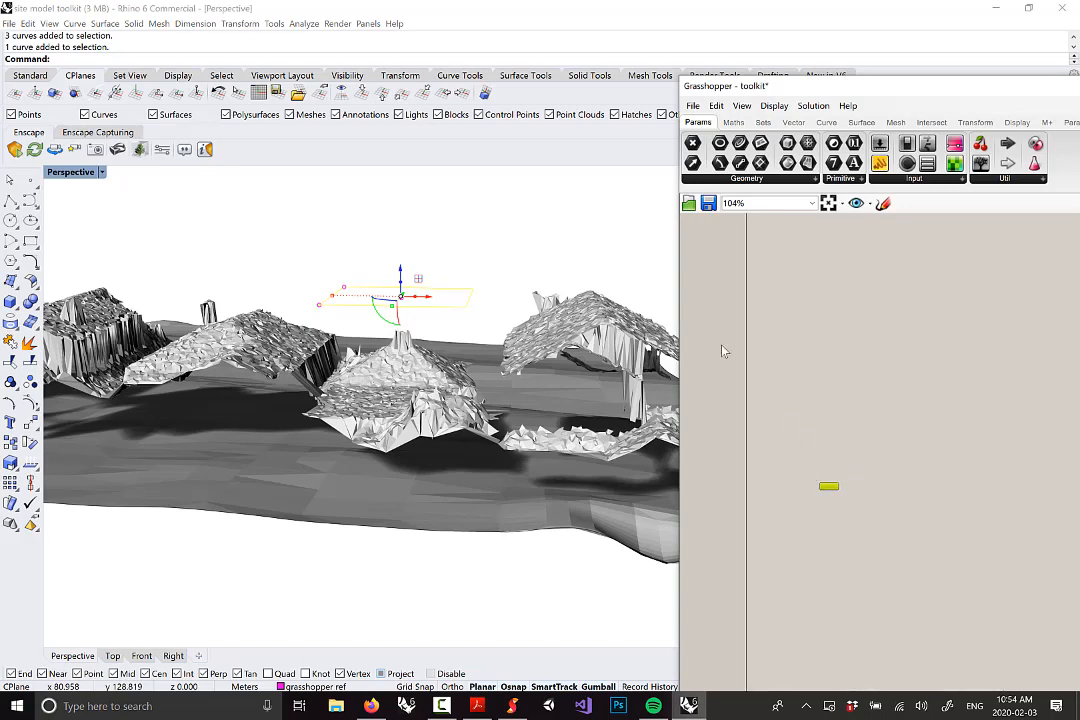
{"action": "left_click_drag", "start_coordinate": [682, 346], "coordinate": [587, 346]}
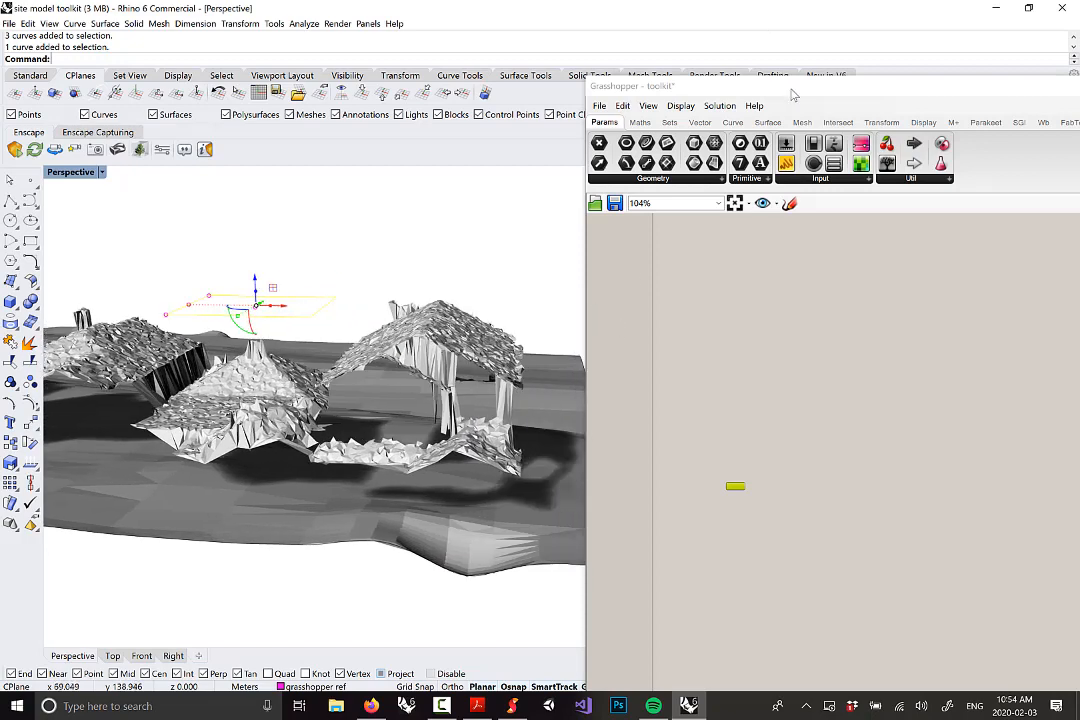
{"action": "left_click_drag", "start_coordinate": [795, 89], "coordinate": [648, 22]}
{"action": "scroll", "coordinate": [565, 426], "scroll_direction": "up", "scroll_amount": 5}
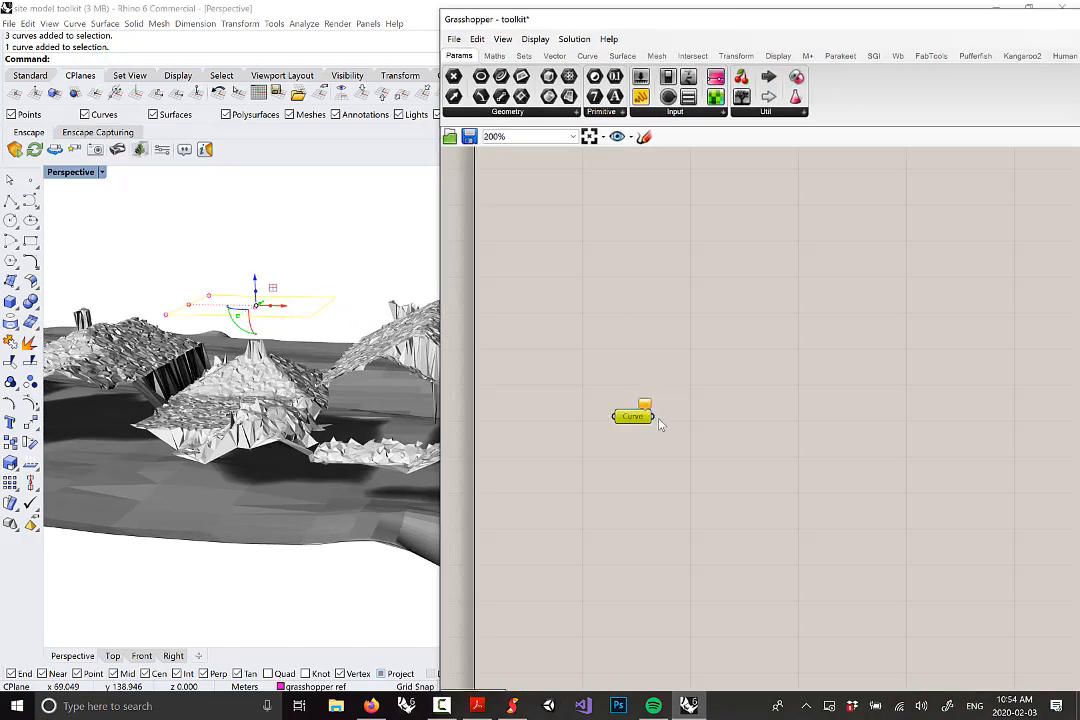
{"action": "right_click_drag", "start_coordinate": [655, 468], "coordinate": [695, 523]}
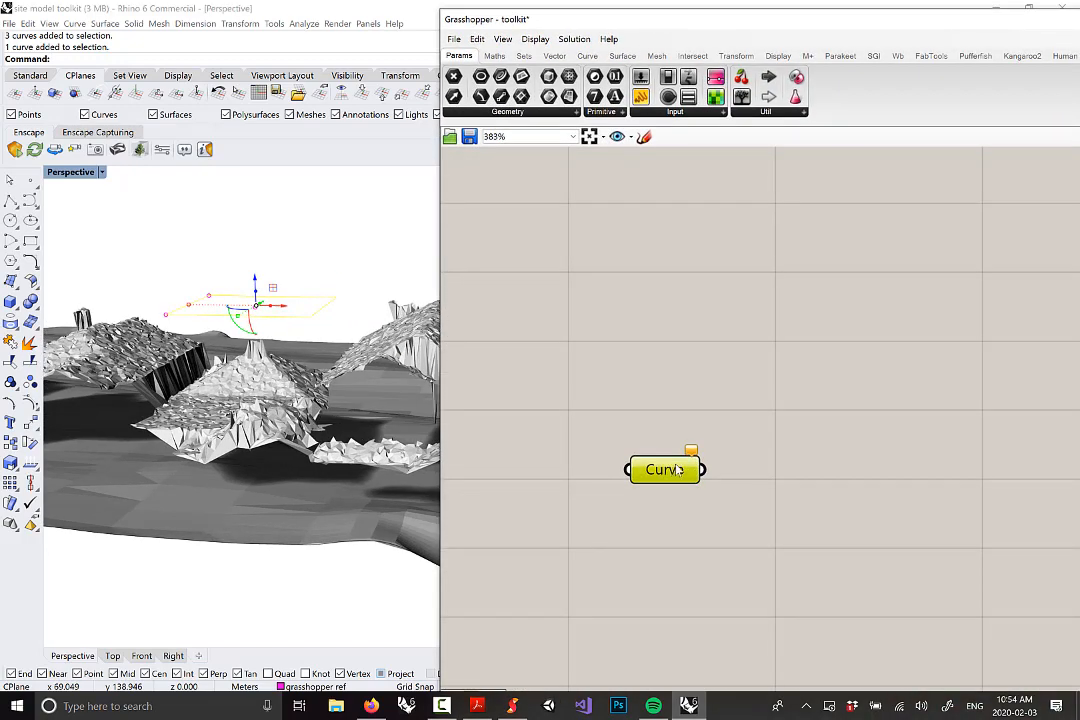
Assign the selected roof rectangle curves to the Curve parameter with Set Multiple Curves
{"action": "right_click", "coordinate": [678, 468]}
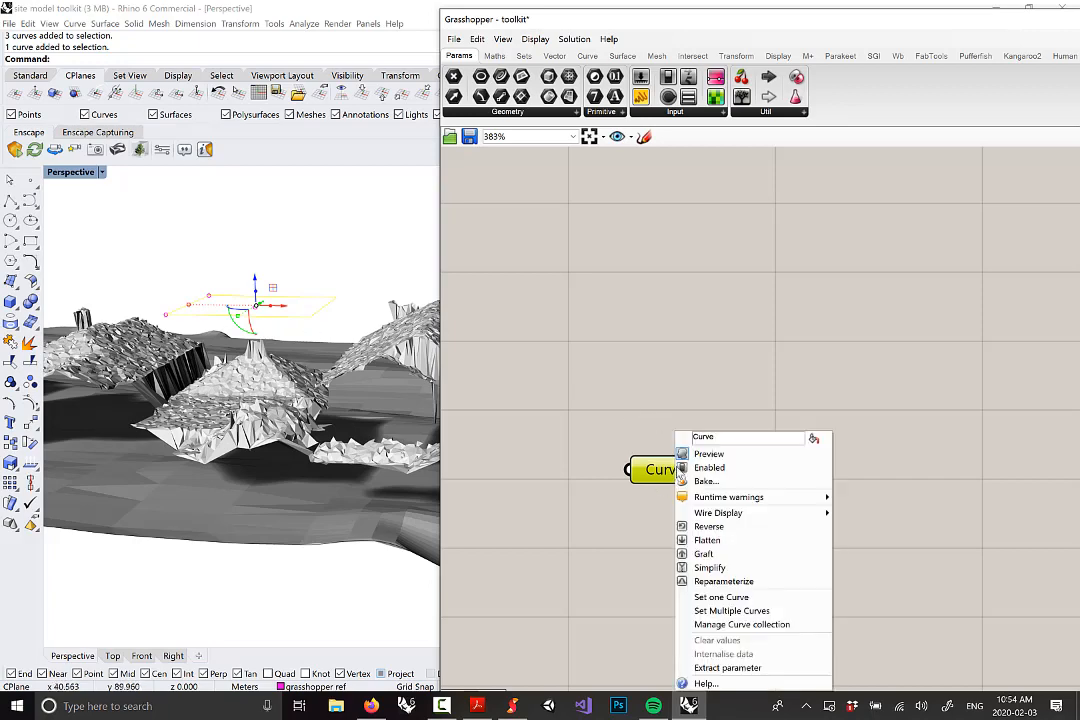
{"action": "left_click", "coordinate": [732, 610]}
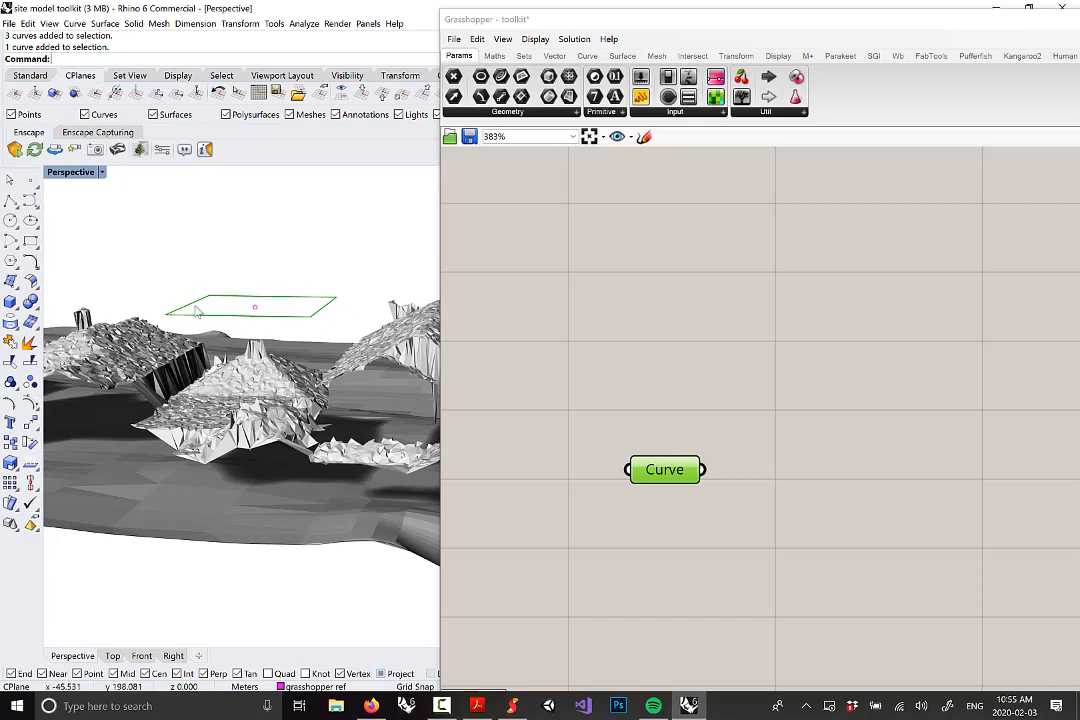
{"action": "left_click_drag", "start_coordinate": [675, 470], "coordinate": [693, 394]}
{"action": "left_click", "coordinate": [827, 451]}
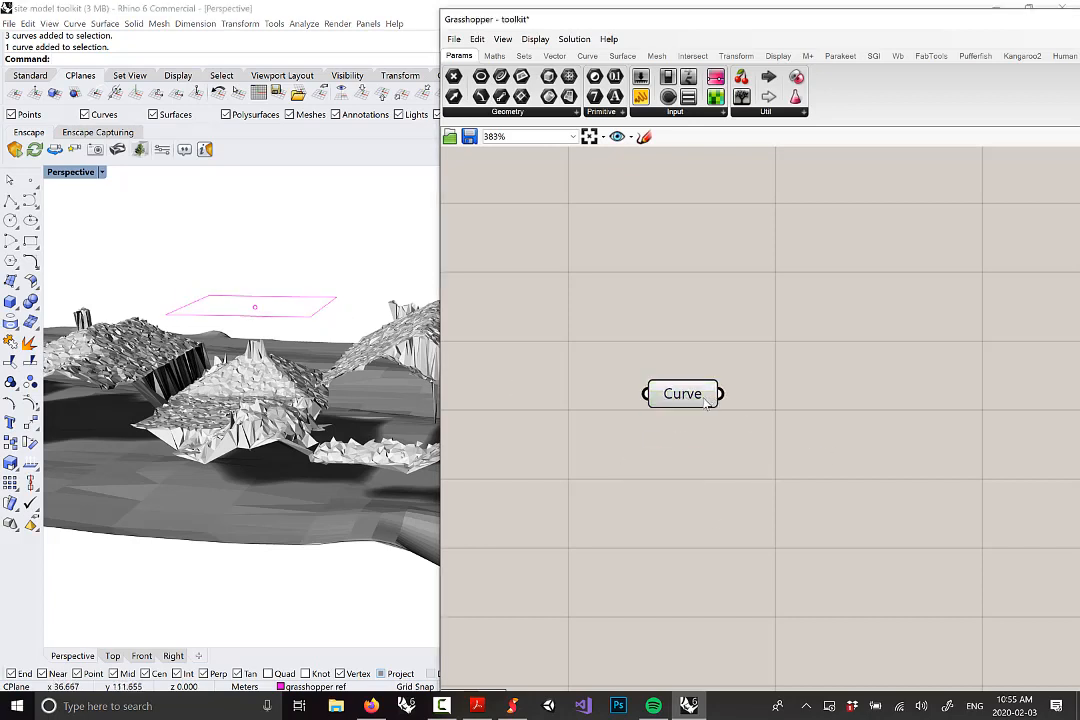
{"action": "left_click", "coordinate": [693, 398]}
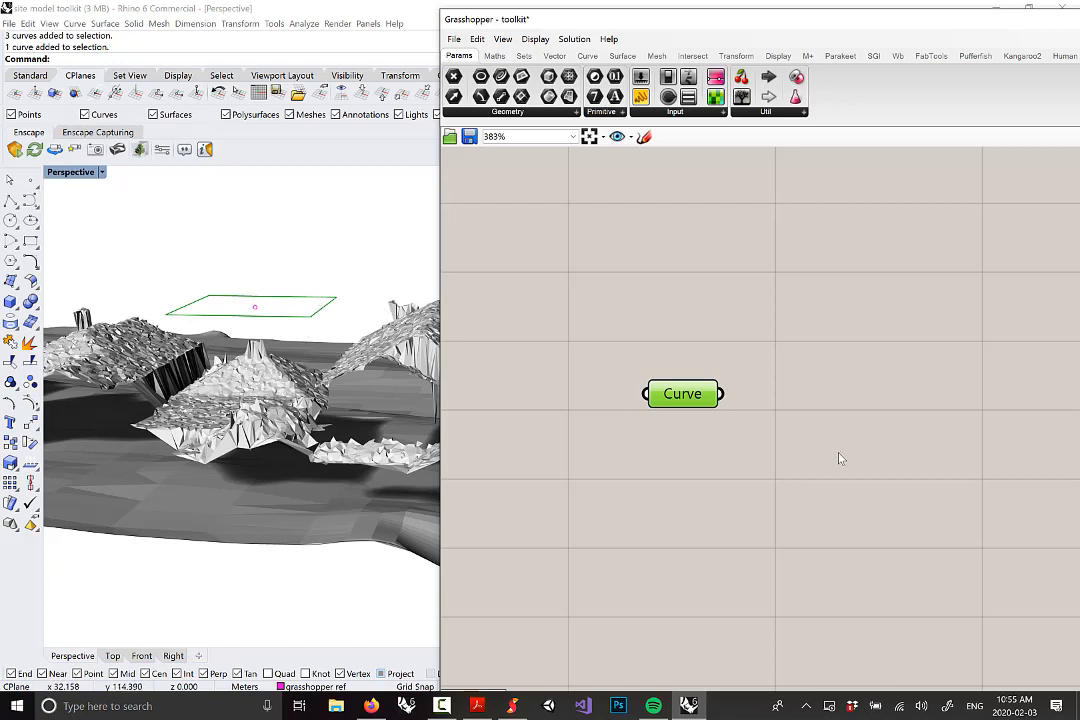
{"action": "left_click", "coordinate": [527, 337]}
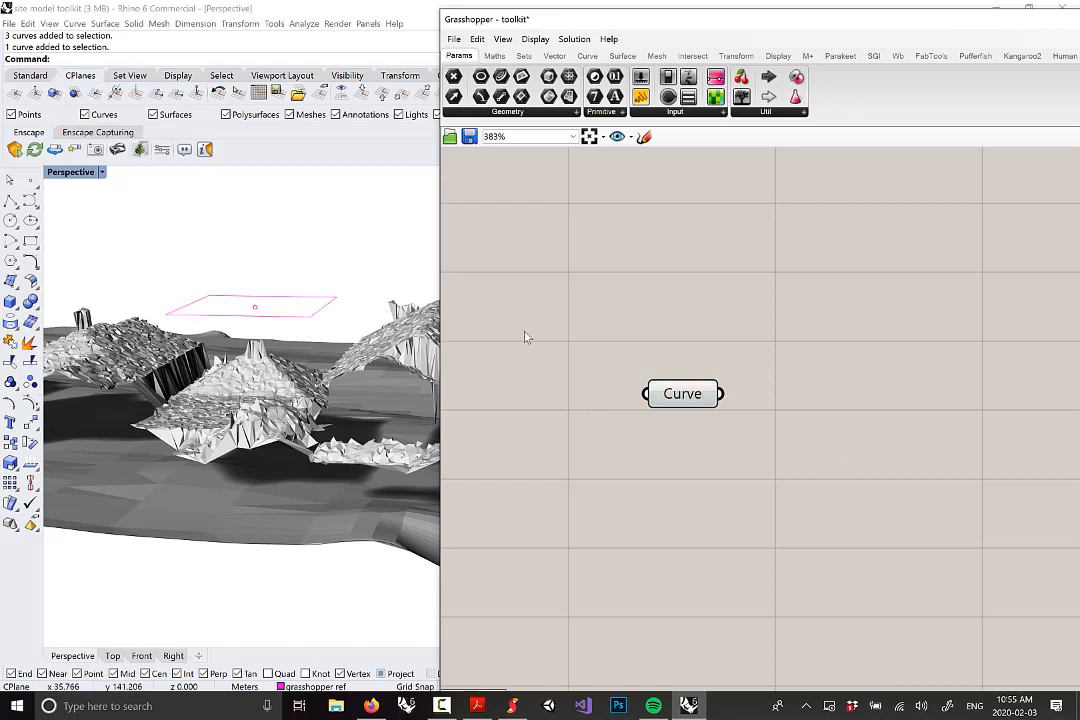
{"action": "left_click", "coordinate": [687, 397]}
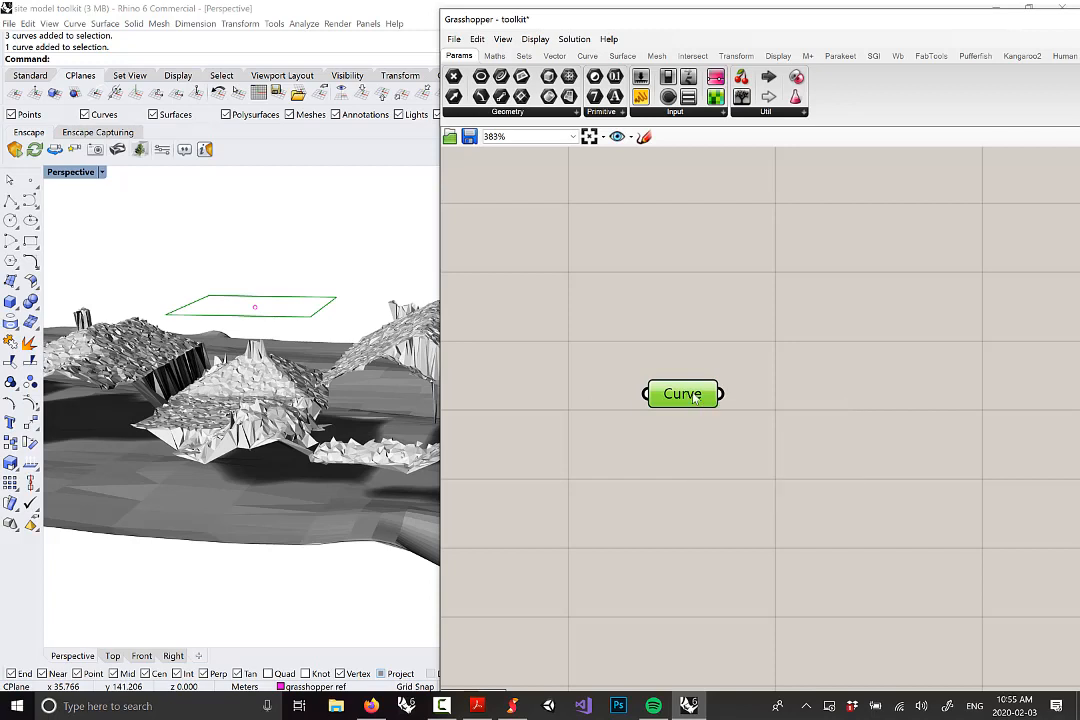
Rename the Curve parameter to 'Input Edge Curves'
{"action": "right_click", "coordinate": [688, 396]}
{"action": "left_click_drag", "start_coordinate": [739, 399], "coordinate": [602, 391]}
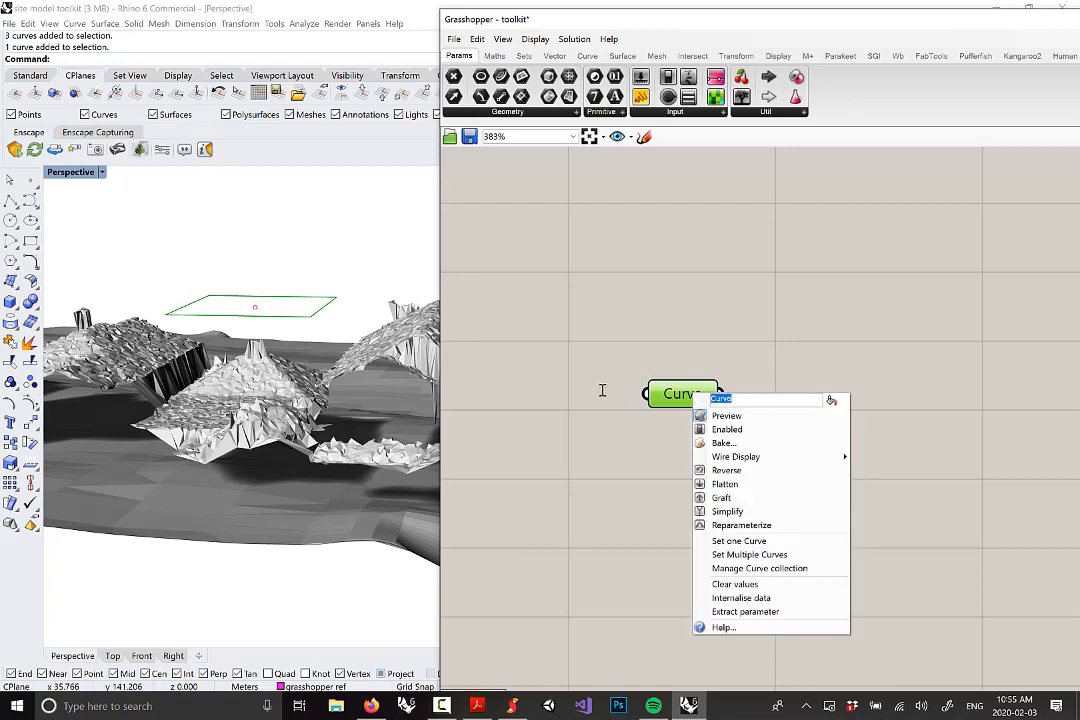
{"action": "type", "text": "Input Edgfe"}
{"action": "key", "text": "BackSpace"}
{"action": "type", "text": "e Curves"}
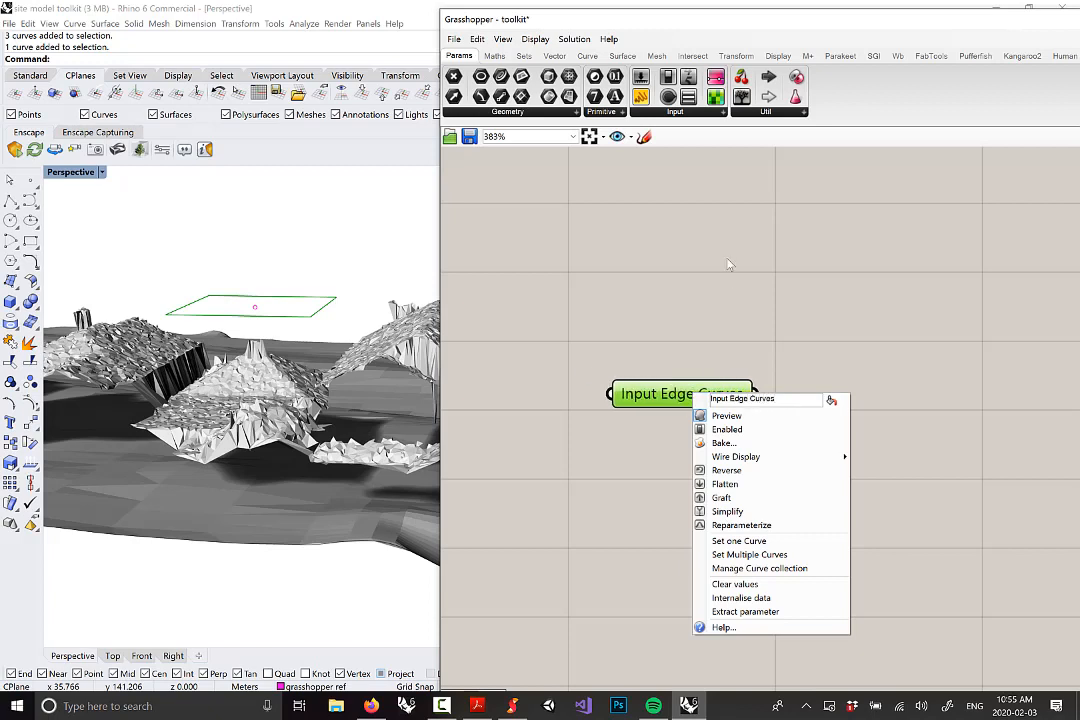
{"action": "left_click", "coordinate": [775, 284]}
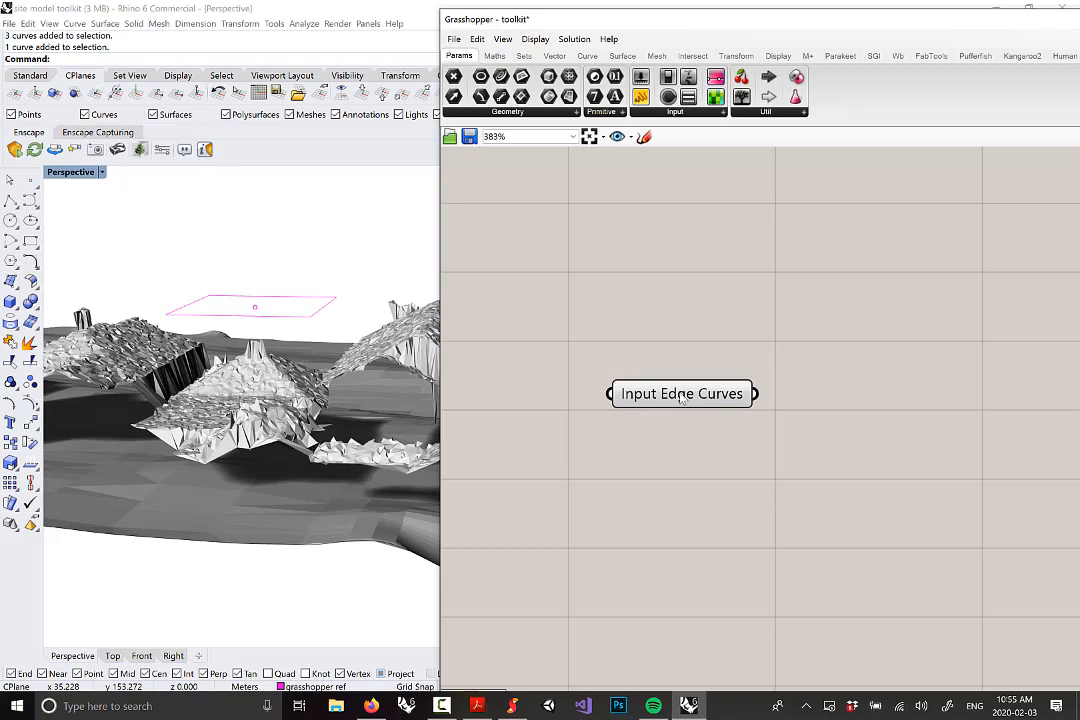
Move the Input Edge Curves parameter higher on the canvas
{"action": "left_click_drag", "start_coordinate": [682, 399], "coordinate": [685, 310]}
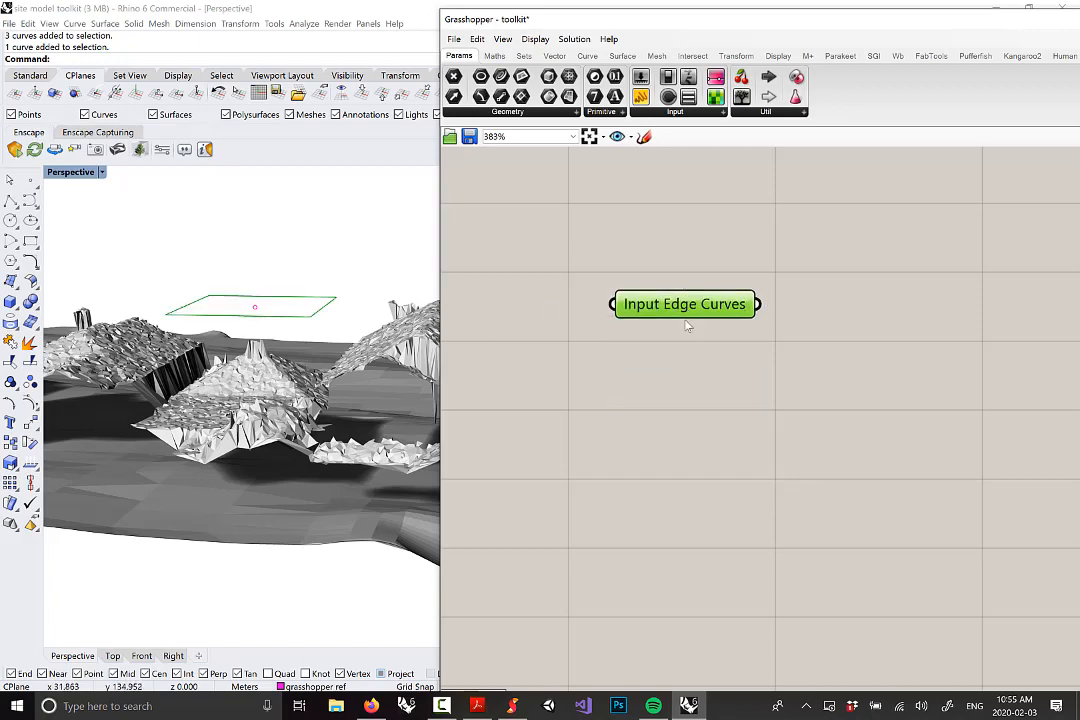
{"action": "scroll", "coordinate": [709, 323], "scroll_direction": "down", "scroll_amount": 4}
{"action": "scroll", "coordinate": [709, 323], "scroll_direction": "up", "scroll_amount": 2}
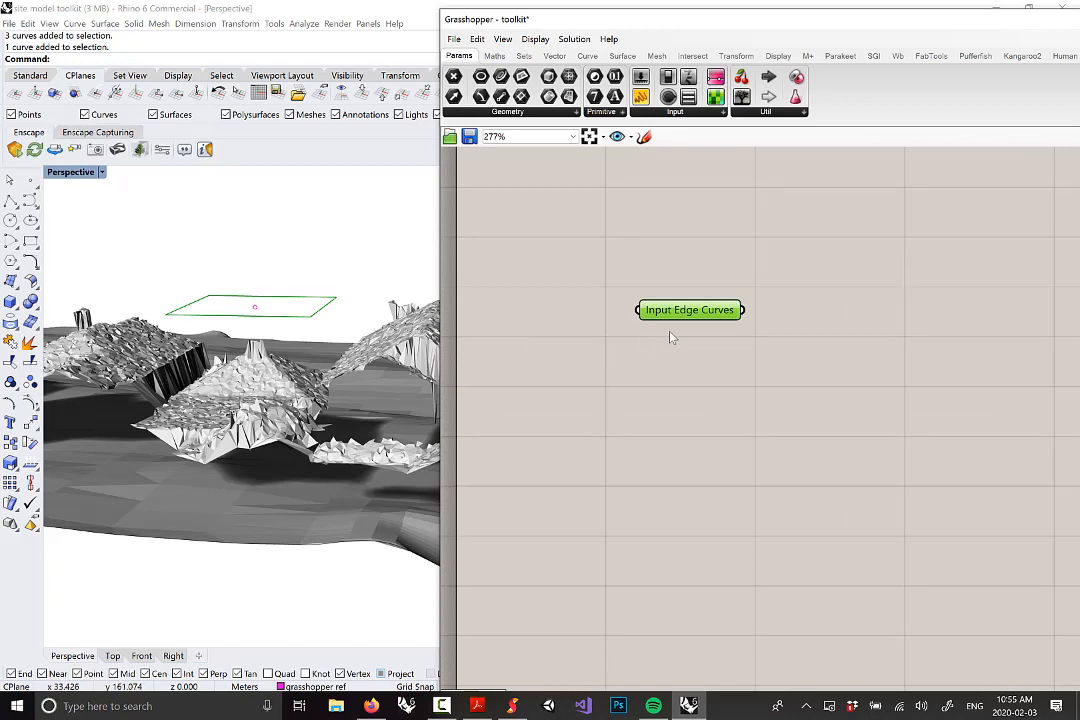
{"action": "mouse_move", "coordinate": [704, 318]}
{"action": "scroll", "coordinate": [258, 314], "scroll_direction": "down", "scroll_amount": 5}
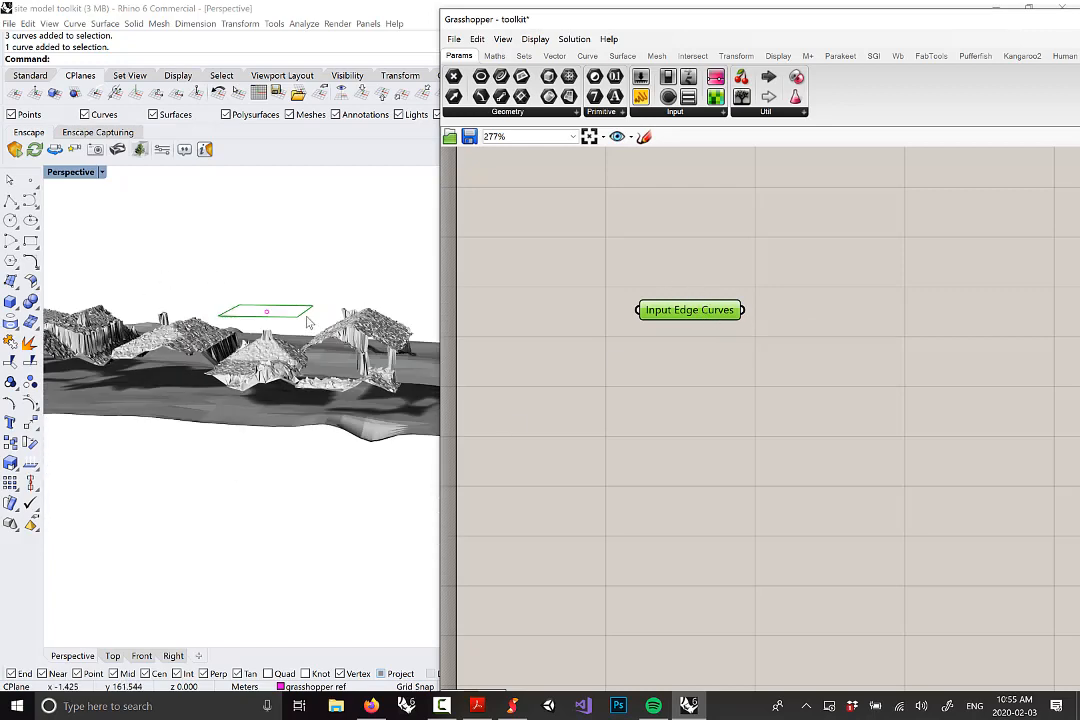
{"action": "scroll", "coordinate": [306, 333], "scroll_direction": "up", "scroll_amount": 6}
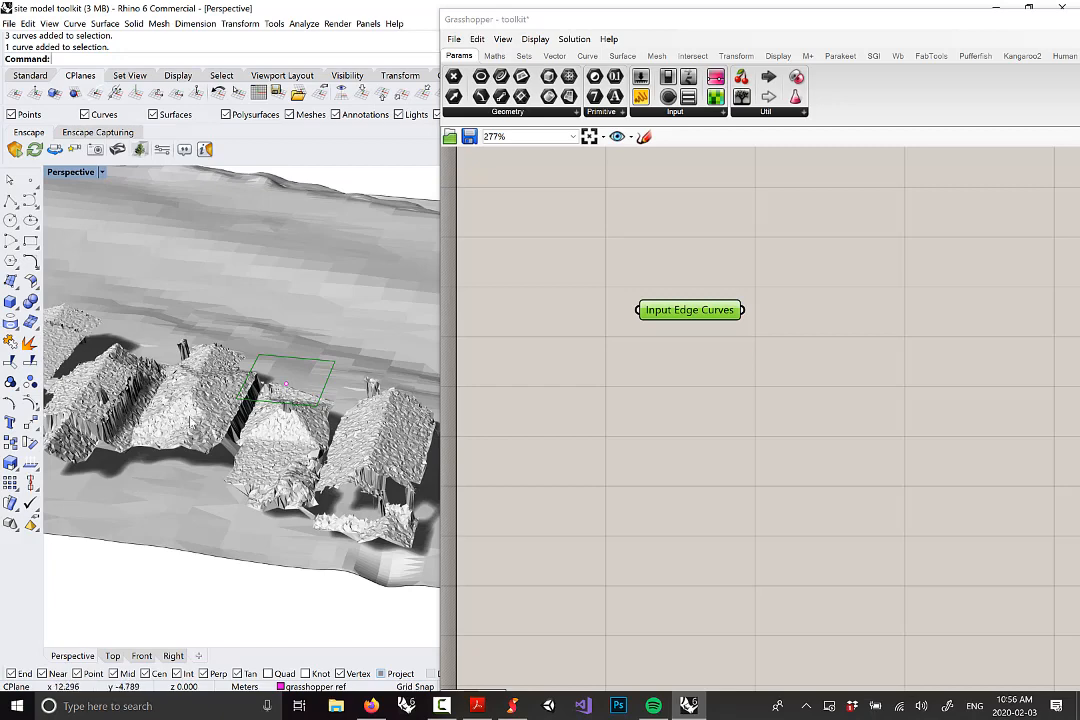
{"action": "scroll", "coordinate": [313, 385], "scroll_direction": "down", "scroll_amount": 5}
{"action": "scroll", "coordinate": [157, 393], "scroll_direction": "up", "scroll_amount": 8}
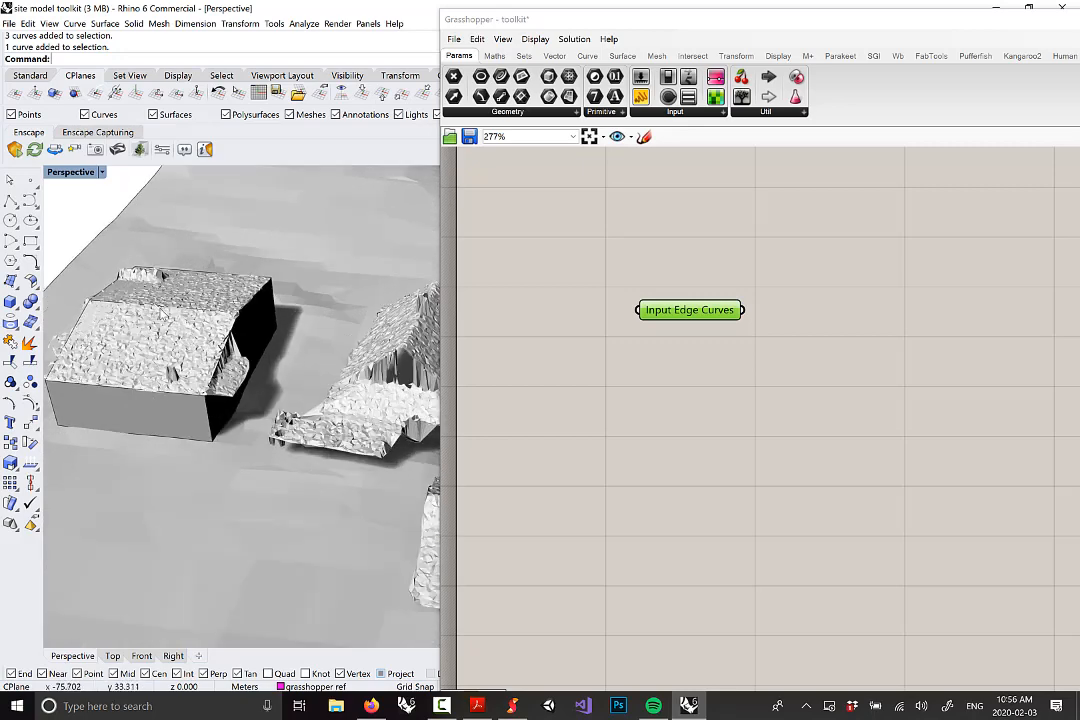
Deselect the box building, zoom out to the whole site, and show Grasshopper's geometry parameters
{"action": "left_click", "coordinate": [108, 328]}
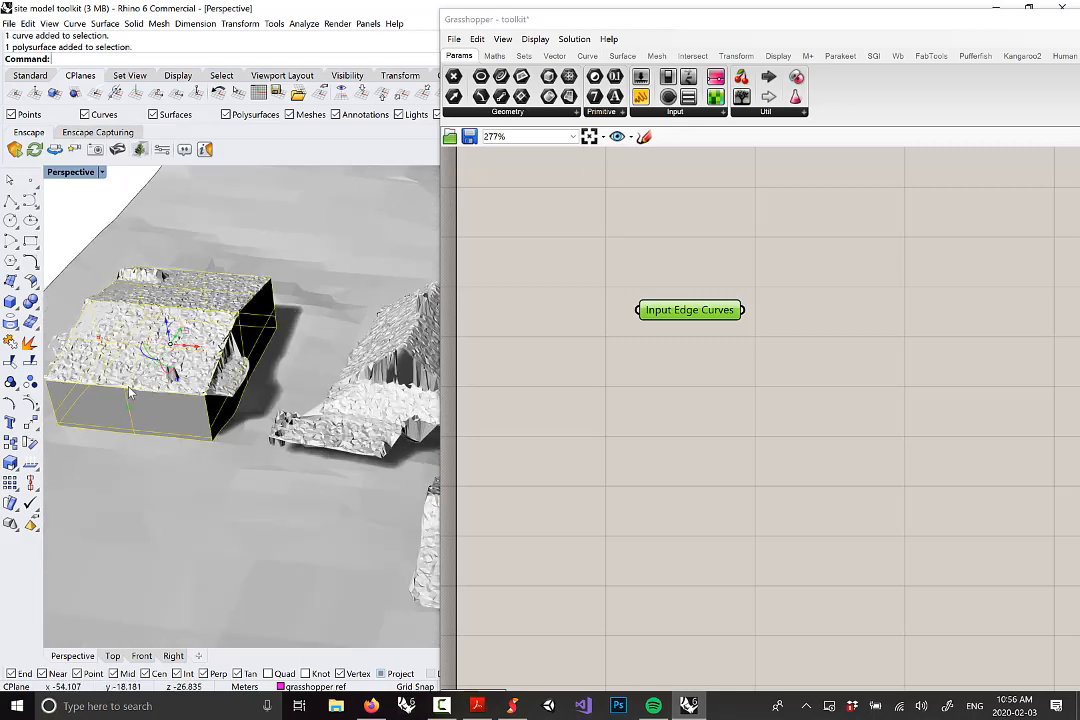
{"action": "key", "text": "Escape"}
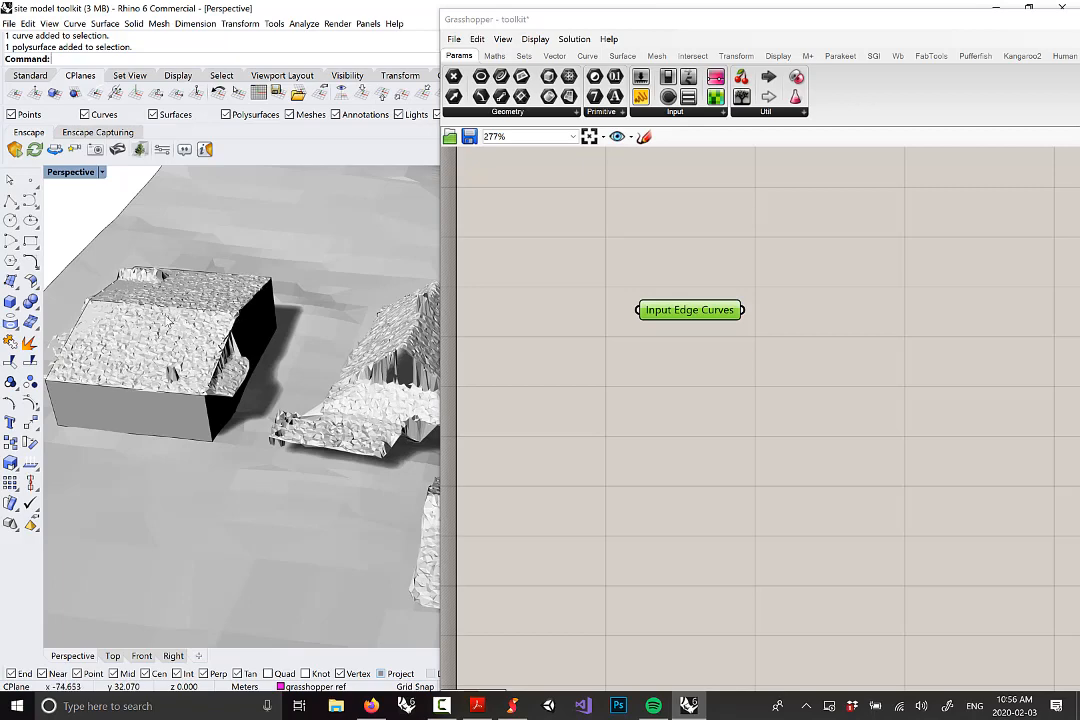
{"action": "scroll", "coordinate": [240, 340], "scroll_direction": "down", "scroll_amount": 5}
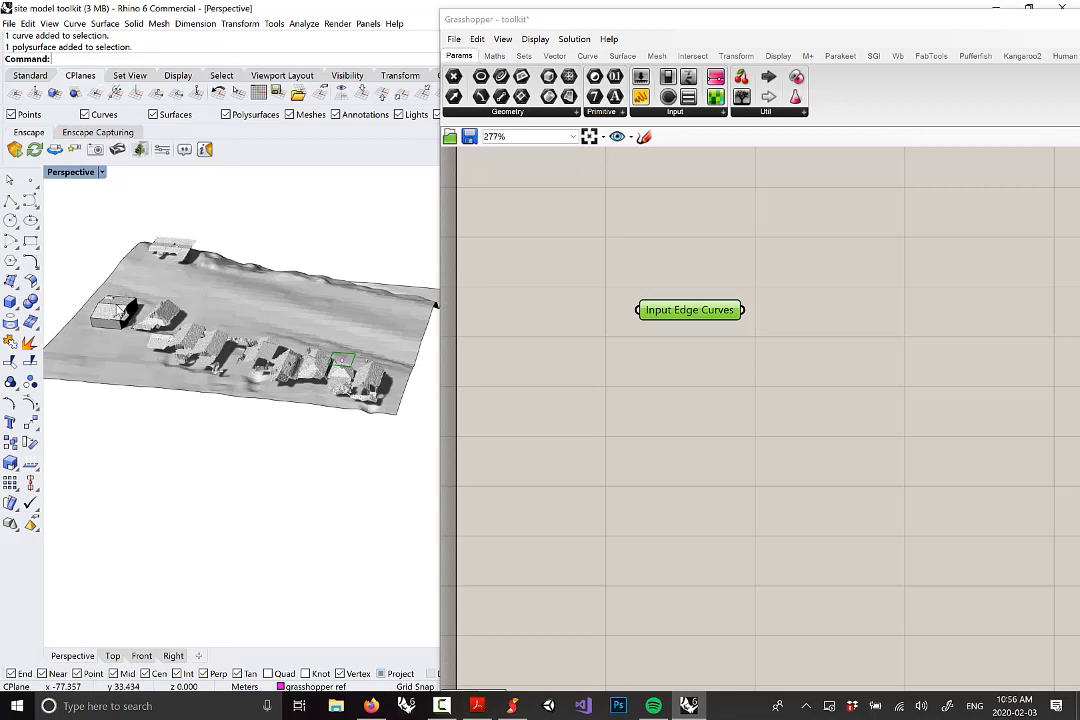
{"action": "left_click", "coordinate": [494, 112]}
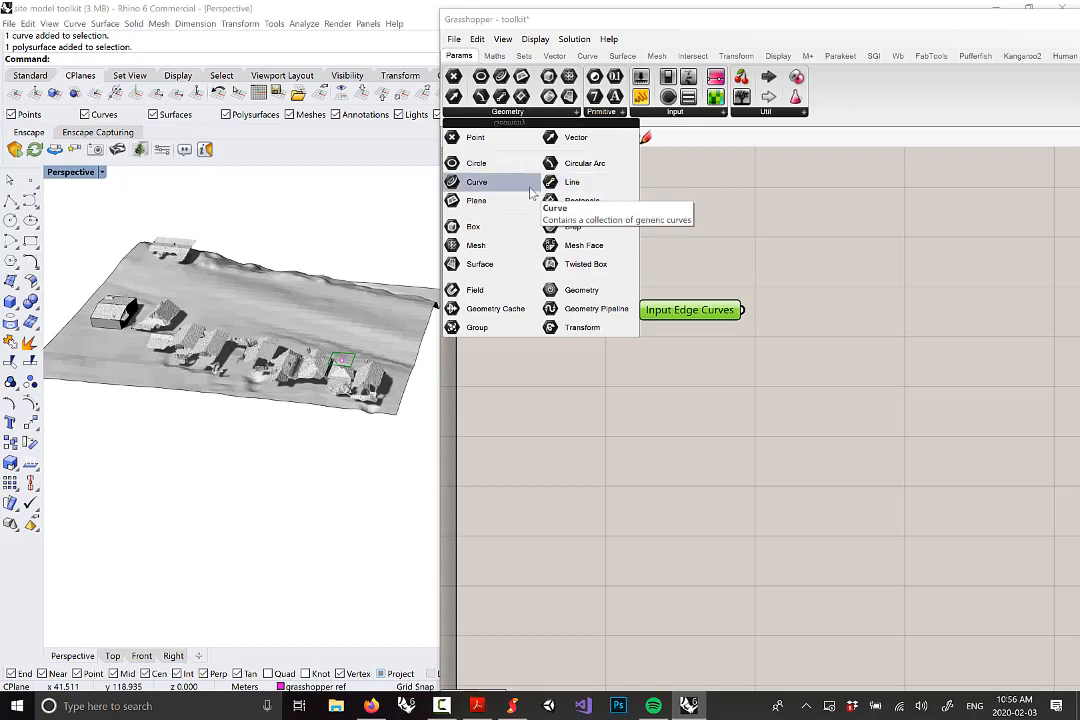
Place a Geometry parameter and arrange it above Input Edge Curves
{"action": "left_click", "coordinate": [573, 292]}
{"action": "left_click", "coordinate": [700, 393]}
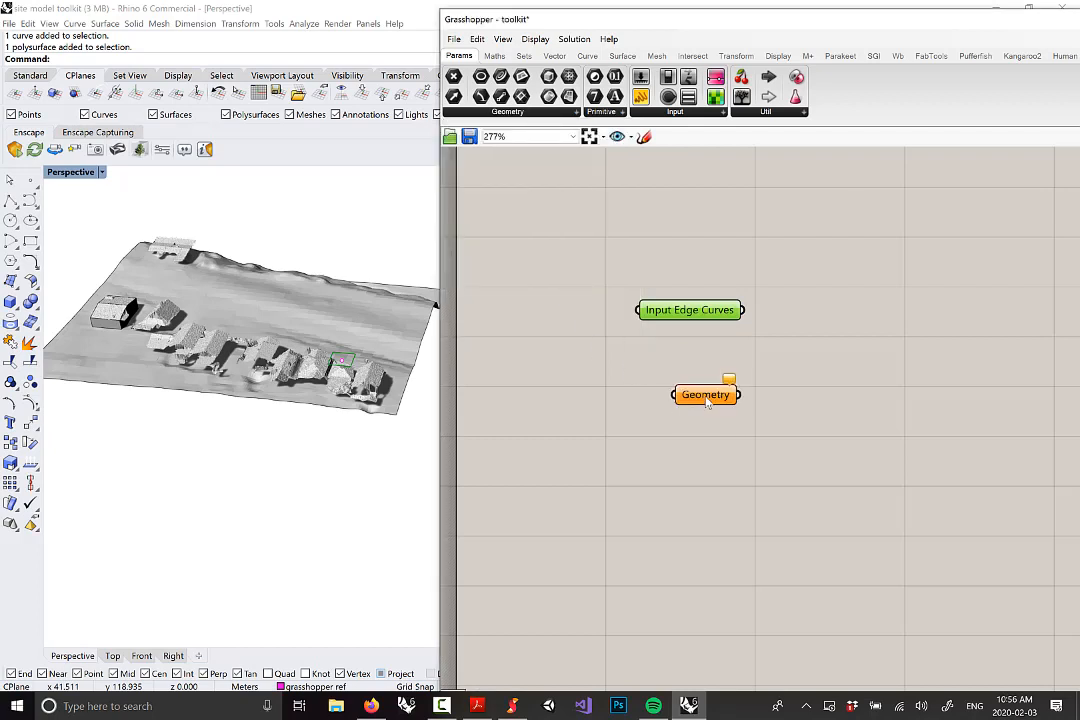
{"action": "scroll", "coordinate": [731, 397], "scroll_direction": "up", "scroll_amount": 1}
{"action": "right_click_drag", "start_coordinate": [715, 395], "coordinate": [704, 437]}
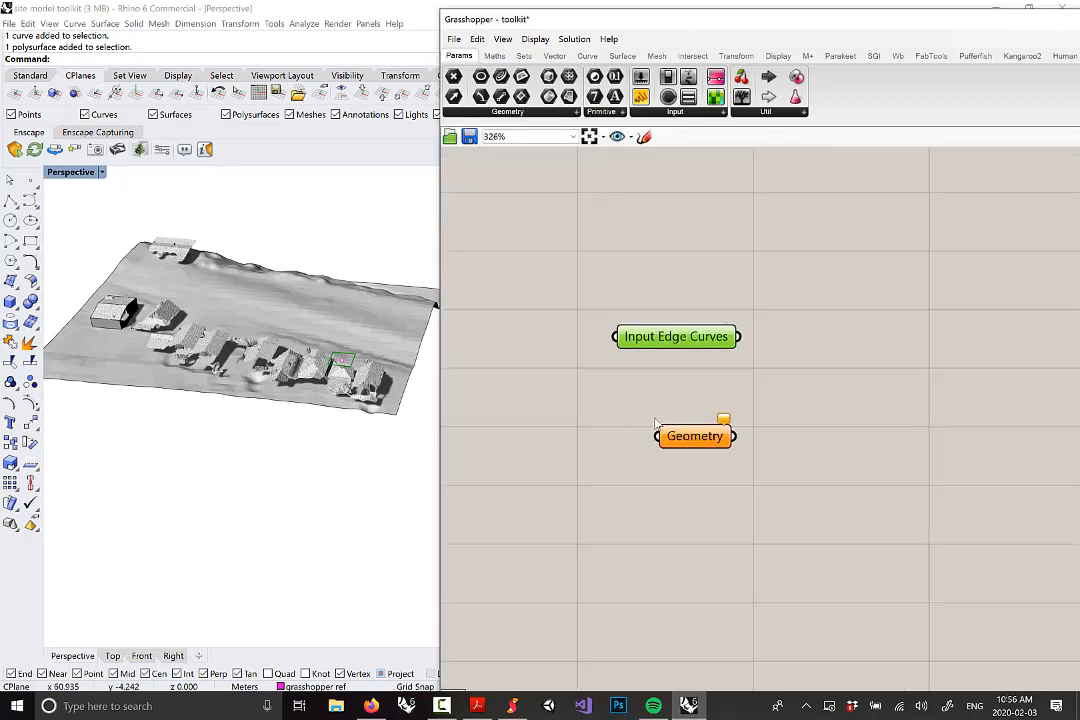
{"action": "left_click_drag", "start_coordinate": [707, 443], "coordinate": [697, 256]}
{"action": "left_click_drag", "start_coordinate": [686, 335], "coordinate": [690, 436]}
{"action": "left_click_drag", "start_coordinate": [693, 258], "coordinate": [700, 283]}
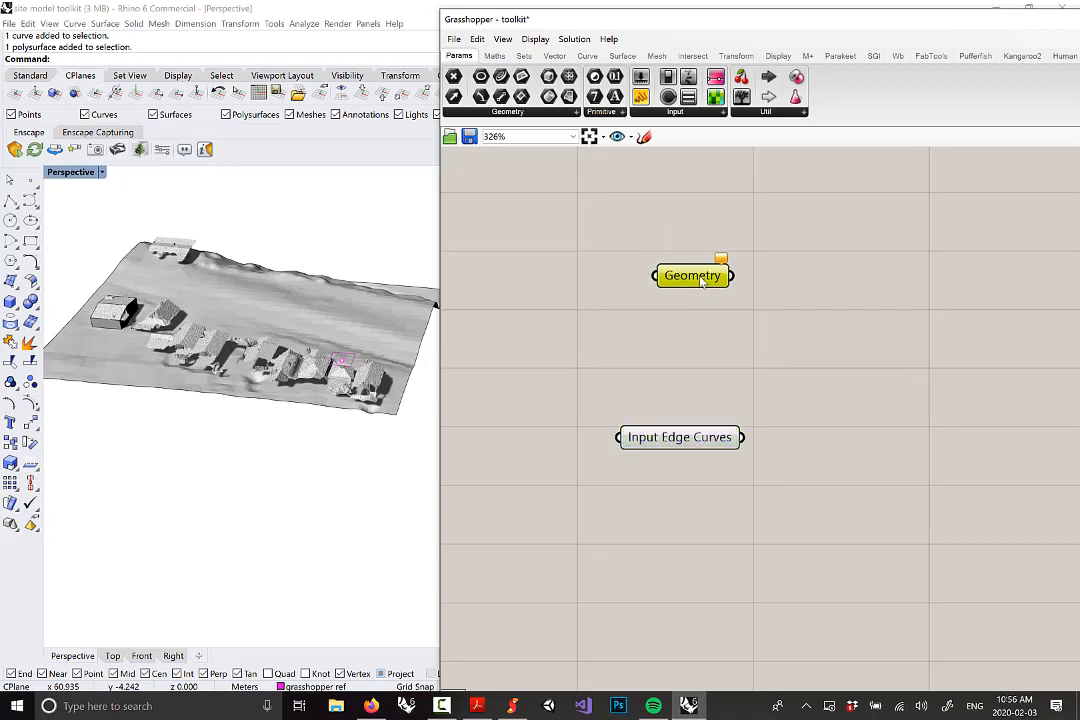
{"action": "scroll", "coordinate": [308, 370], "scroll_direction": "up", "scroll_amount": 8}
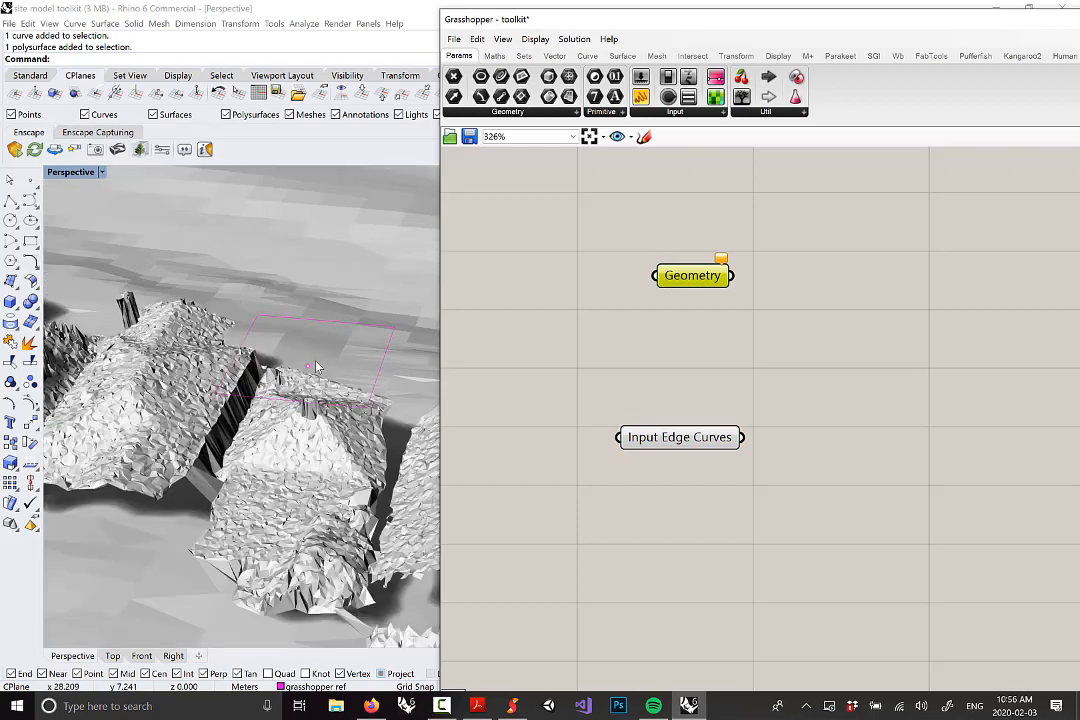
Reference the roof peak point into the Geometry parameter with Set one Geometry
{"action": "left_click", "coordinate": [308, 368]}
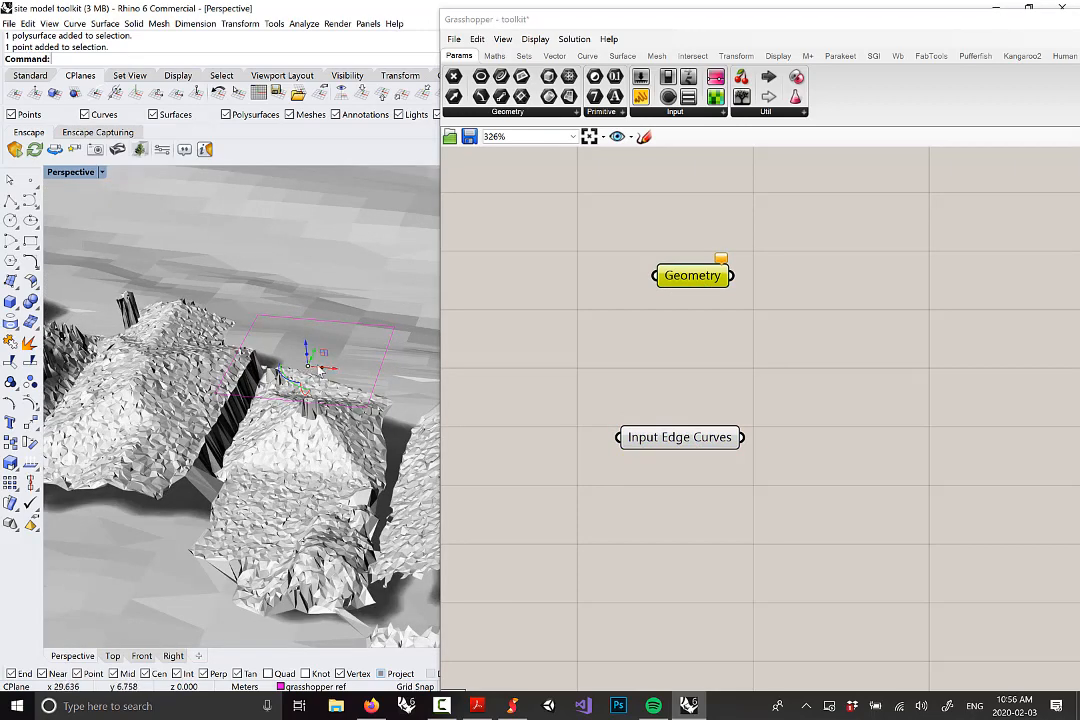
{"action": "right_click", "coordinate": [700, 278]}
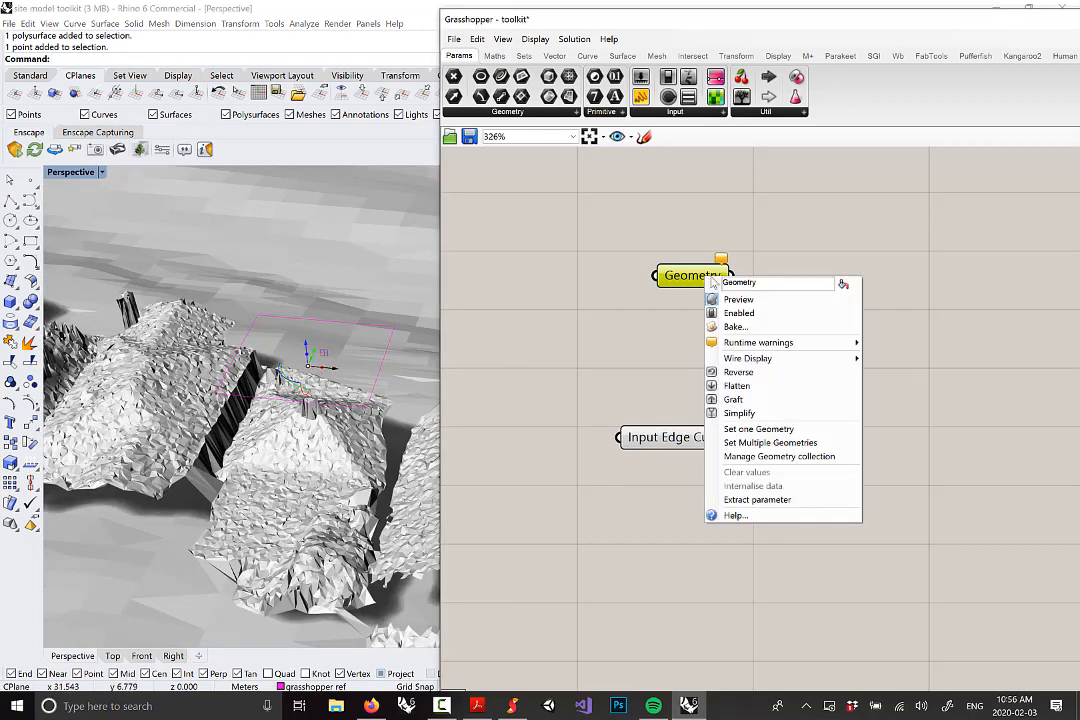
{"action": "left_click", "coordinate": [760, 430]}
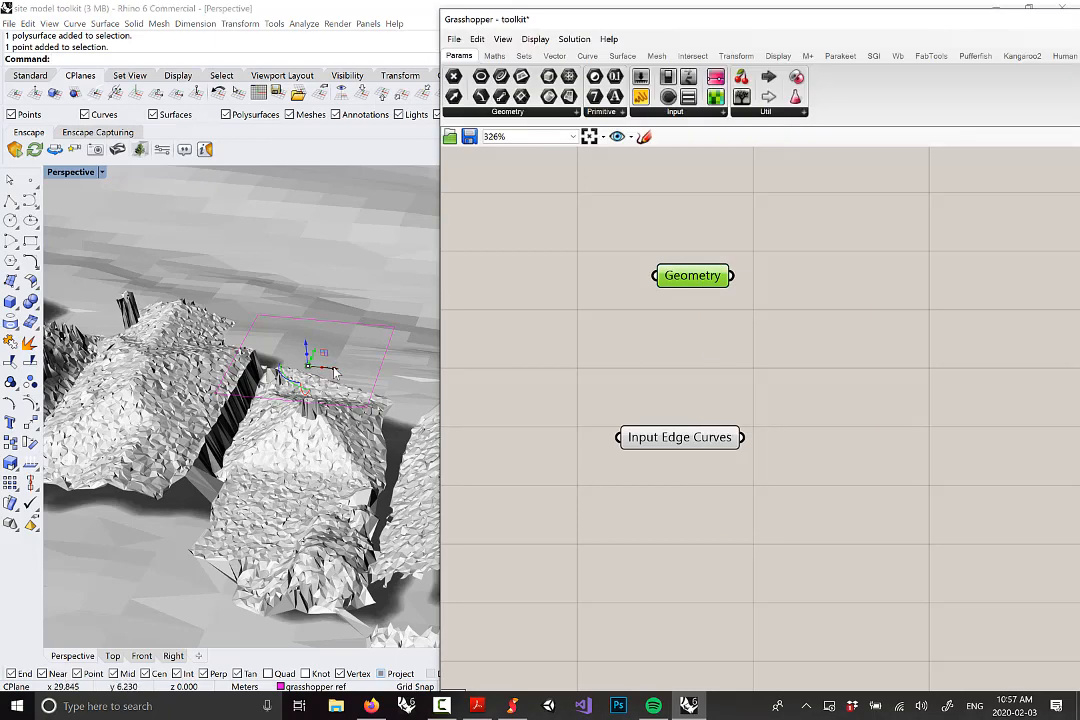
{"action": "mouse_move", "coordinate": [730, 283]}
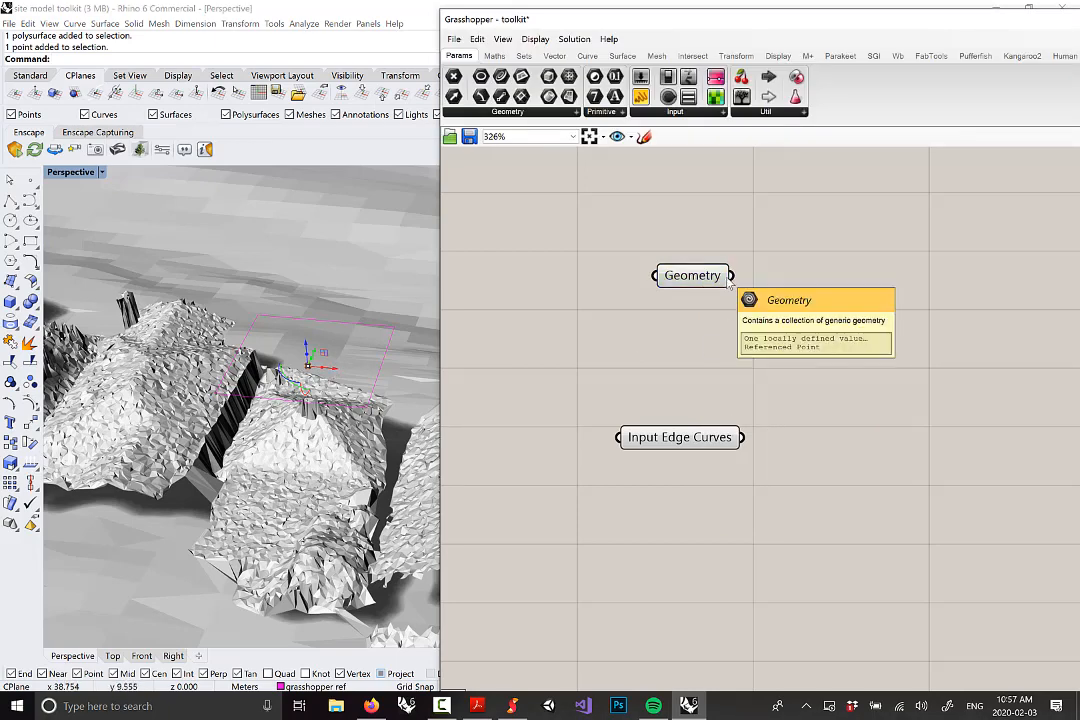
{"action": "left_click_drag", "start_coordinate": [710, 279], "coordinate": [692, 282]}
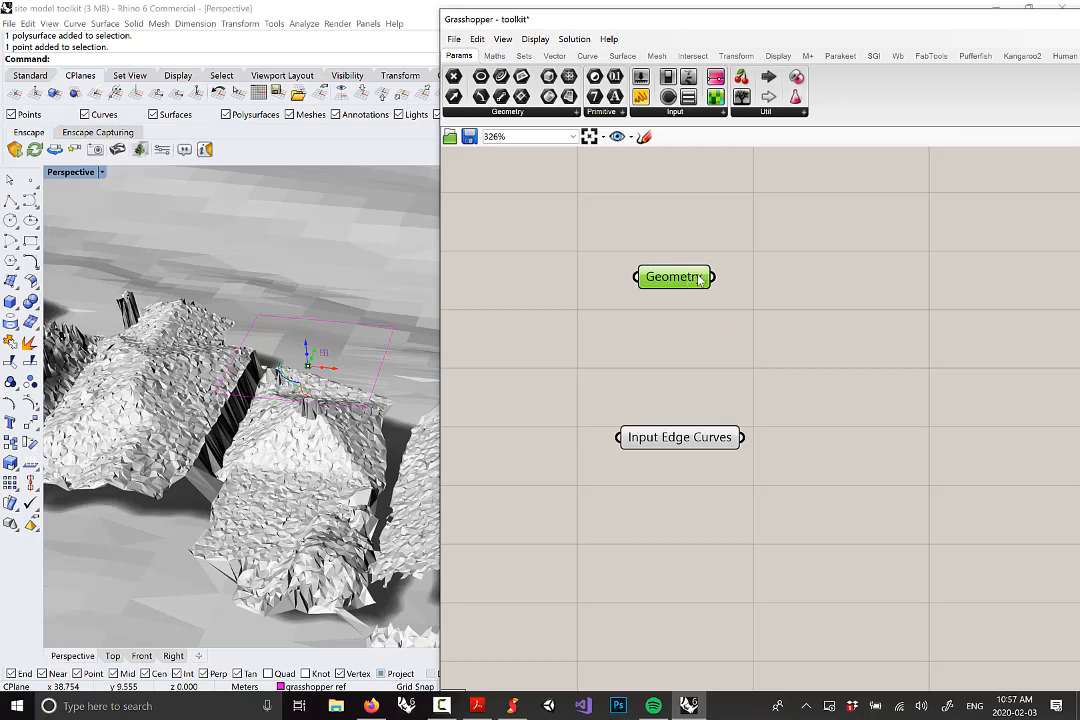
Rename the Geometry parameter to 'Roof Peak Point or Curve'
{"action": "right_click", "coordinate": [698, 279]}
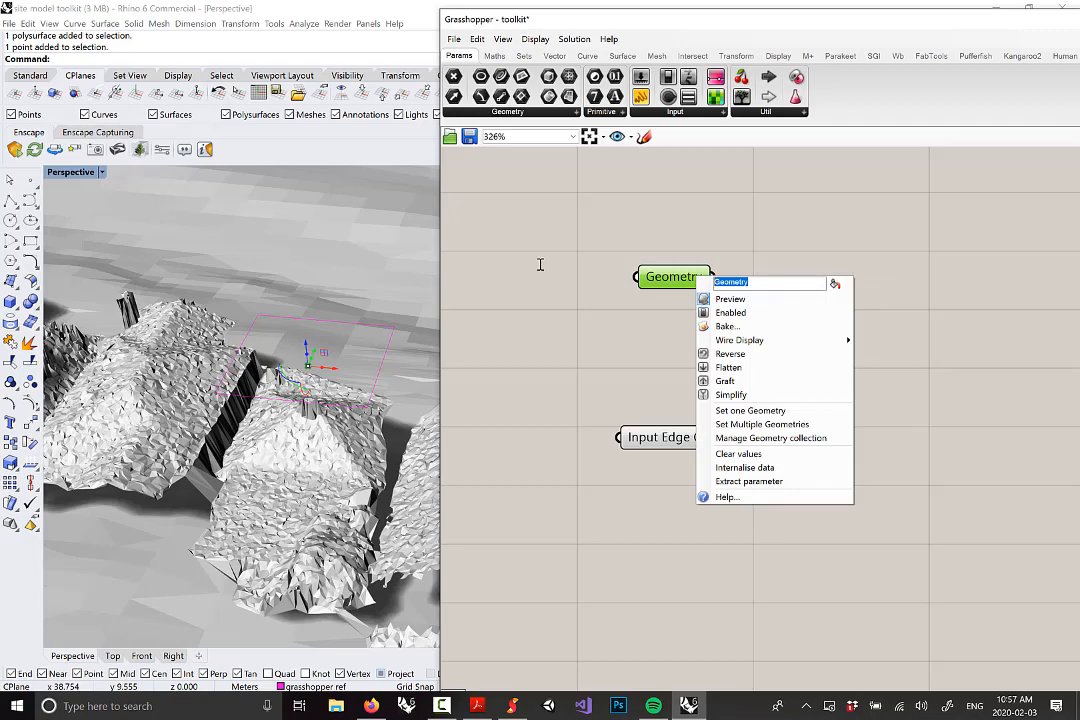
{"action": "type", "text": "R"}
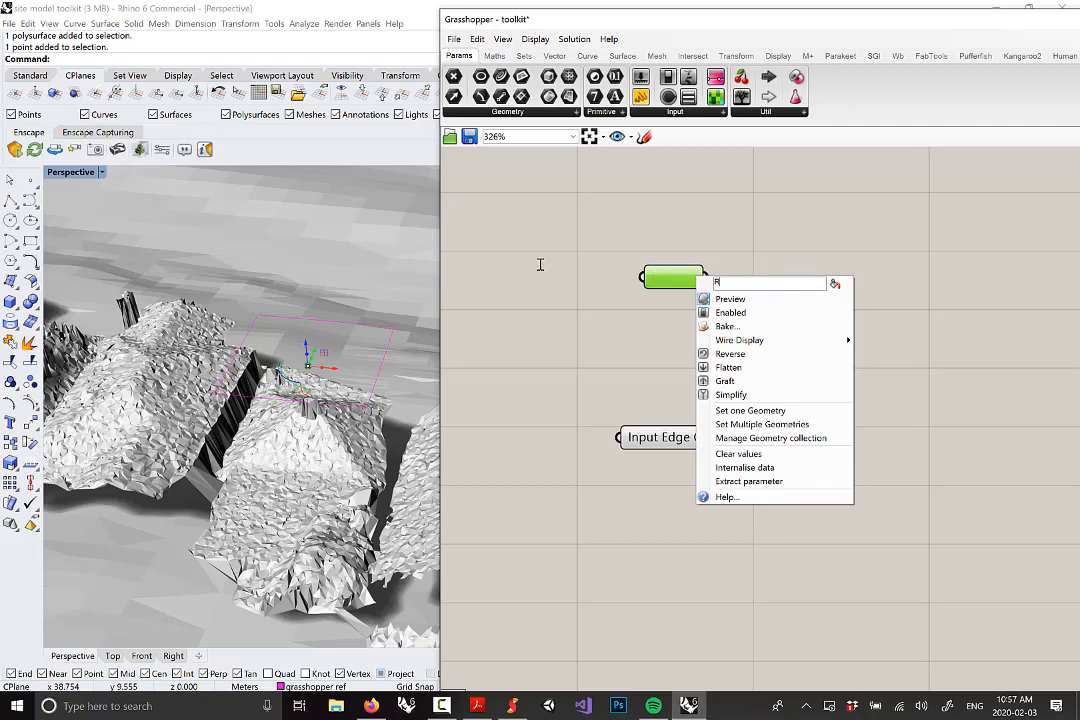
{"action": "type", "text": "oof Feak P"}
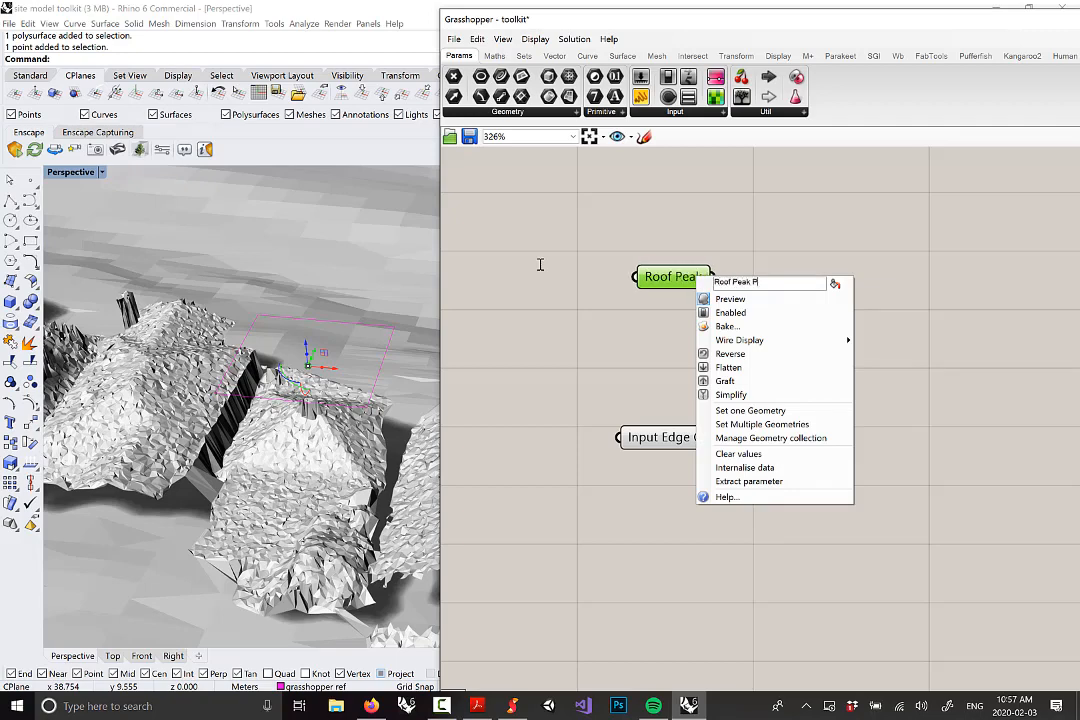
{"action": "type", "text": "oint or"}
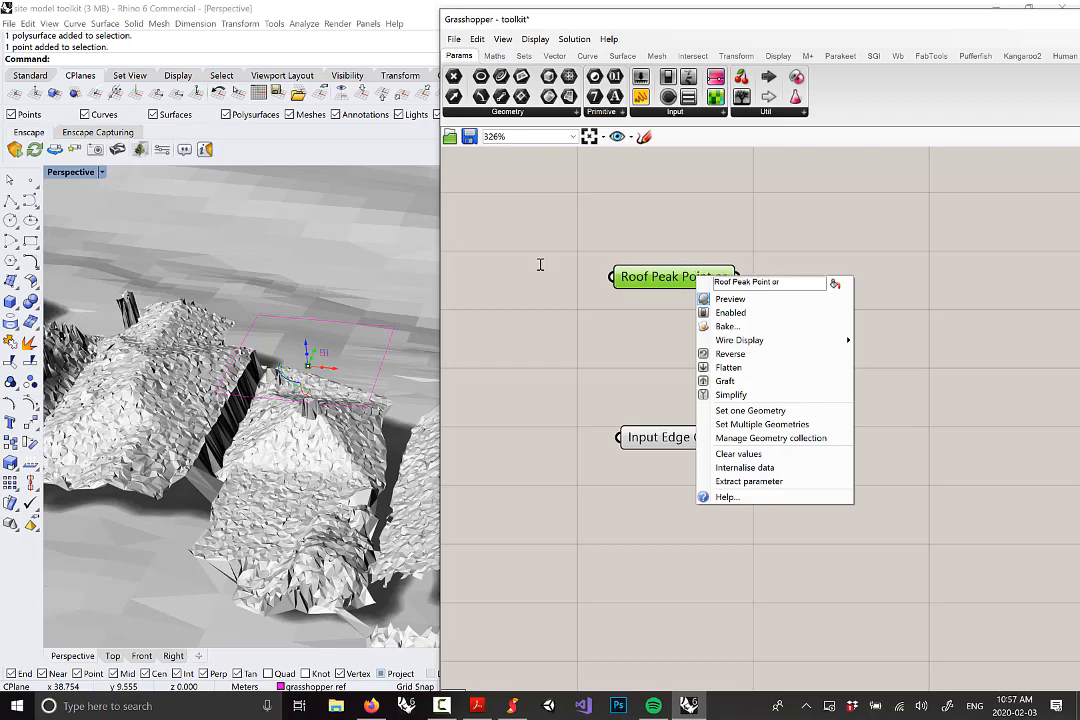
{"action": "type", "text": " Curve"}
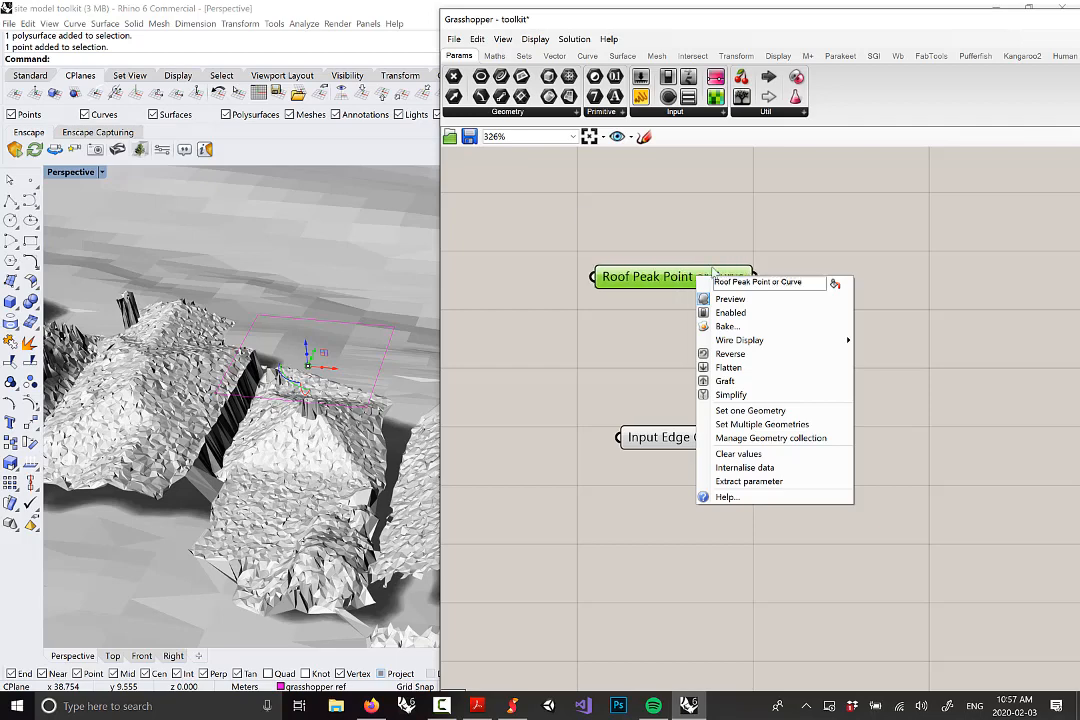
{"action": "left_click", "coordinate": [669, 235]}
{"action": "scroll", "coordinate": [334, 387], "scroll_direction": "down", "scroll_amount": 6}
{"action": "right_click_drag", "start_coordinate": [334, 420], "coordinate": [335, 368]}
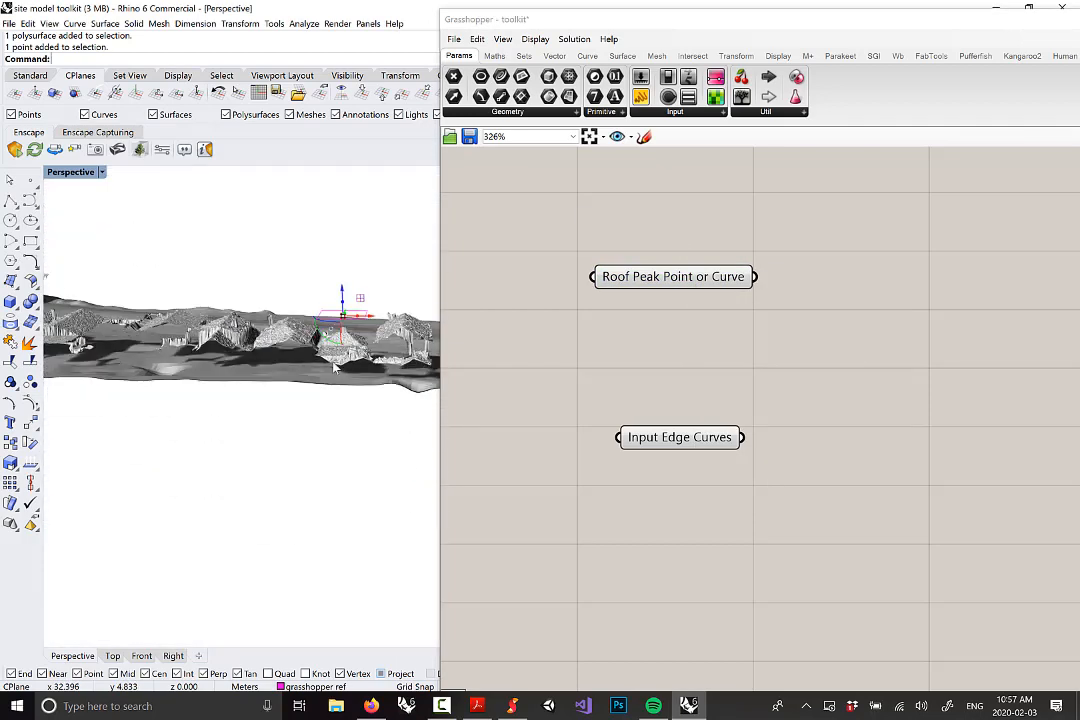
Zoom and orbit the Perspective view from low and overhead angles to inspect the peak point, then deselect it
{"action": "scroll", "coordinate": [336, 368], "scroll_direction": "up", "scroll_amount": 3}
{"action": "scroll", "coordinate": [342, 303], "scroll_direction": "up", "scroll_amount": 3}
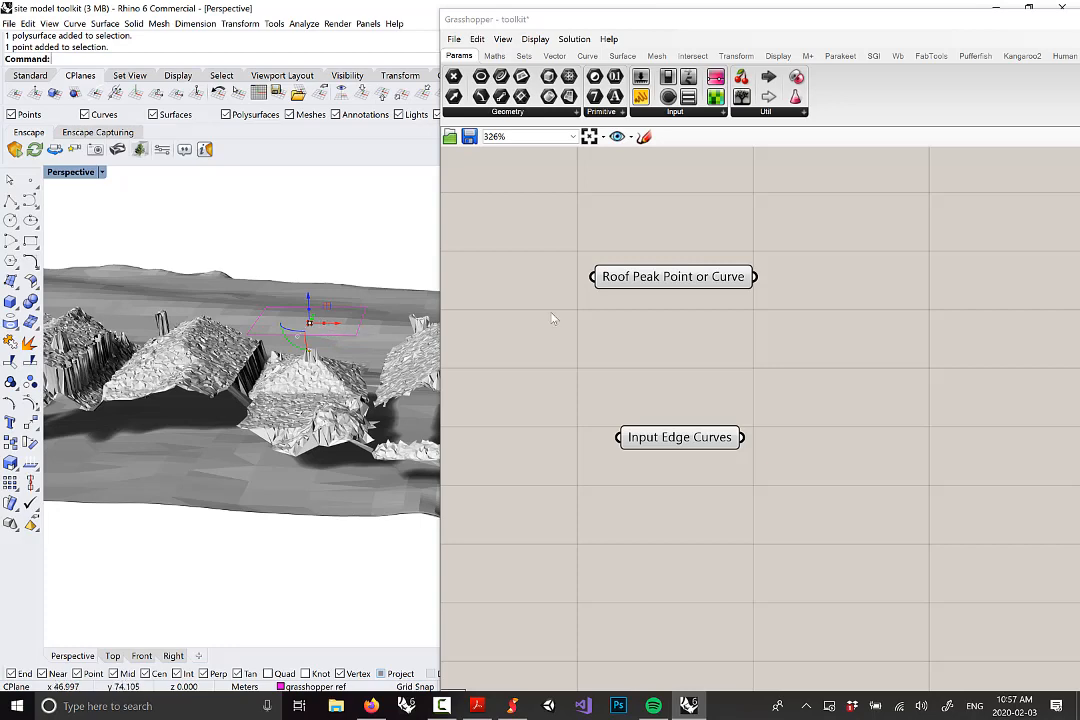
{"action": "scroll", "coordinate": [329, 362], "scroll_direction": "down", "scroll_amount": 4}
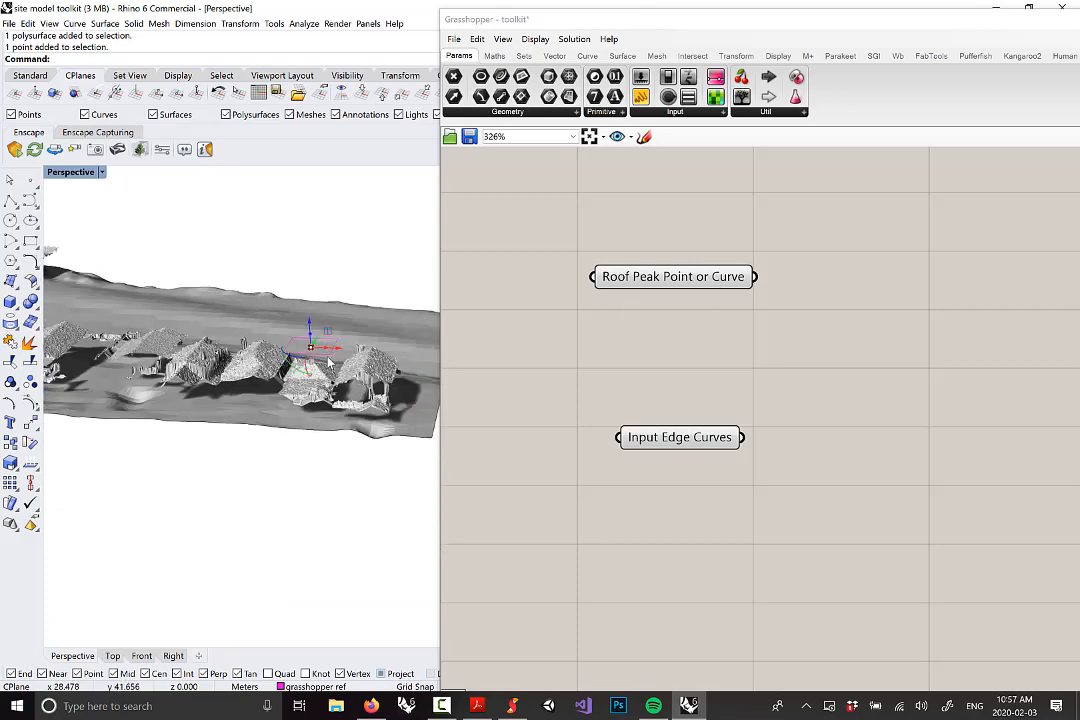
{"action": "scroll", "coordinate": [329, 362], "scroll_direction": "up", "scroll_amount": 3}
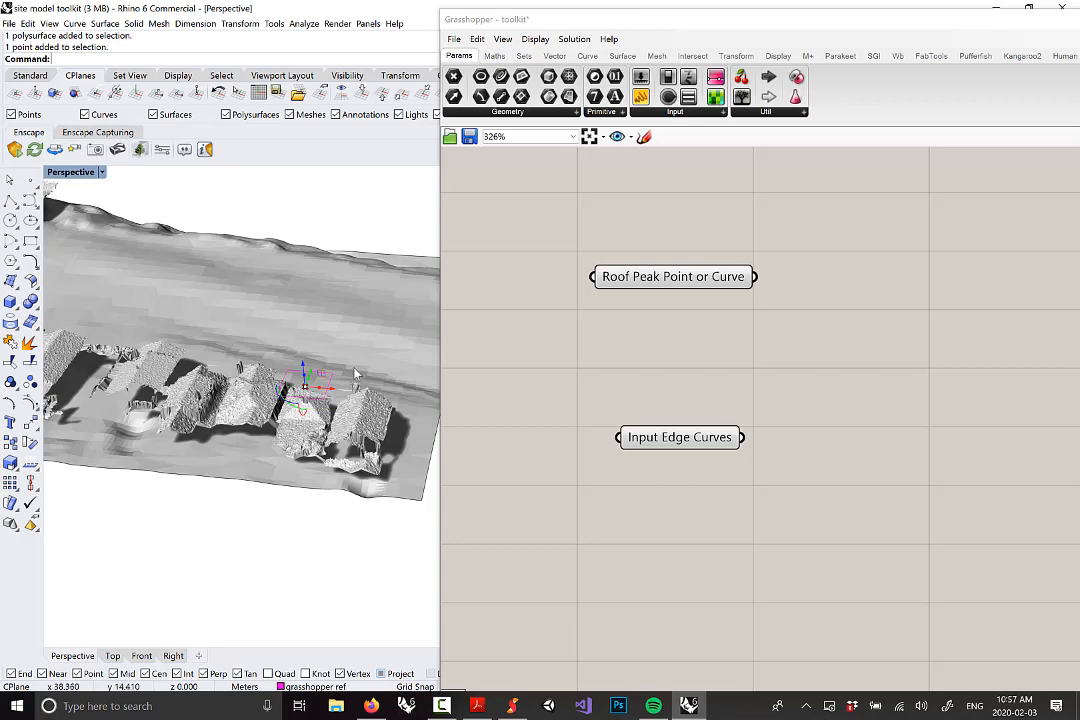
{"action": "right_click_drag", "start_coordinate": [361, 373], "coordinate": [365, 357]}
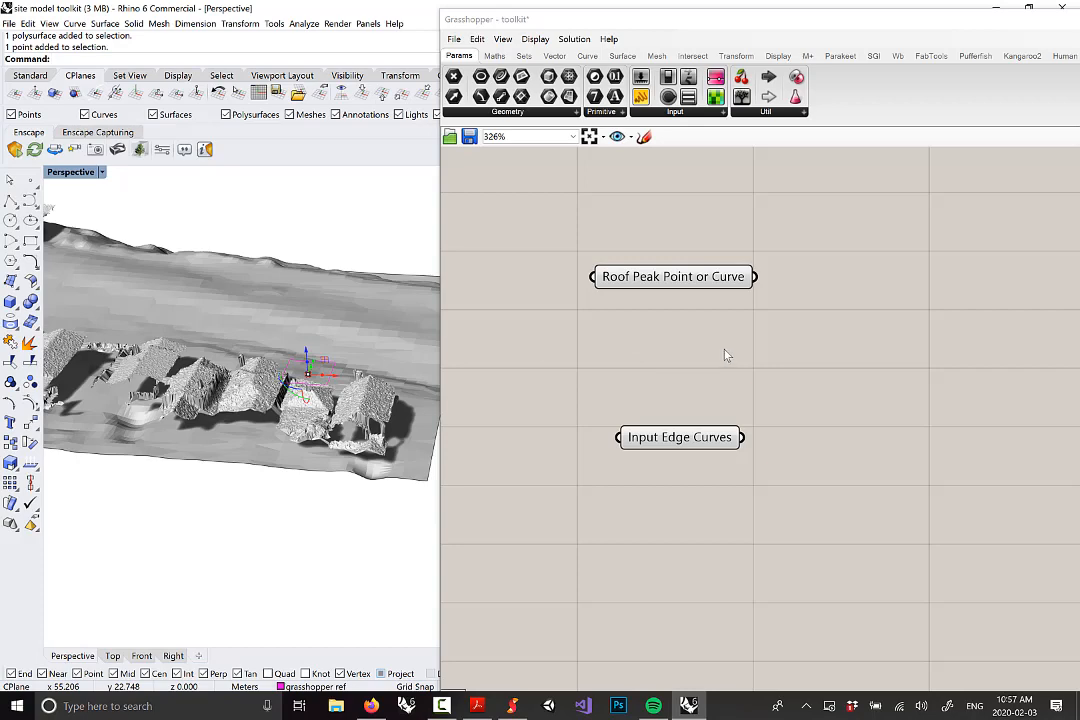
{"action": "right_click_drag", "start_coordinate": [326, 386], "coordinate": [325, 312]}
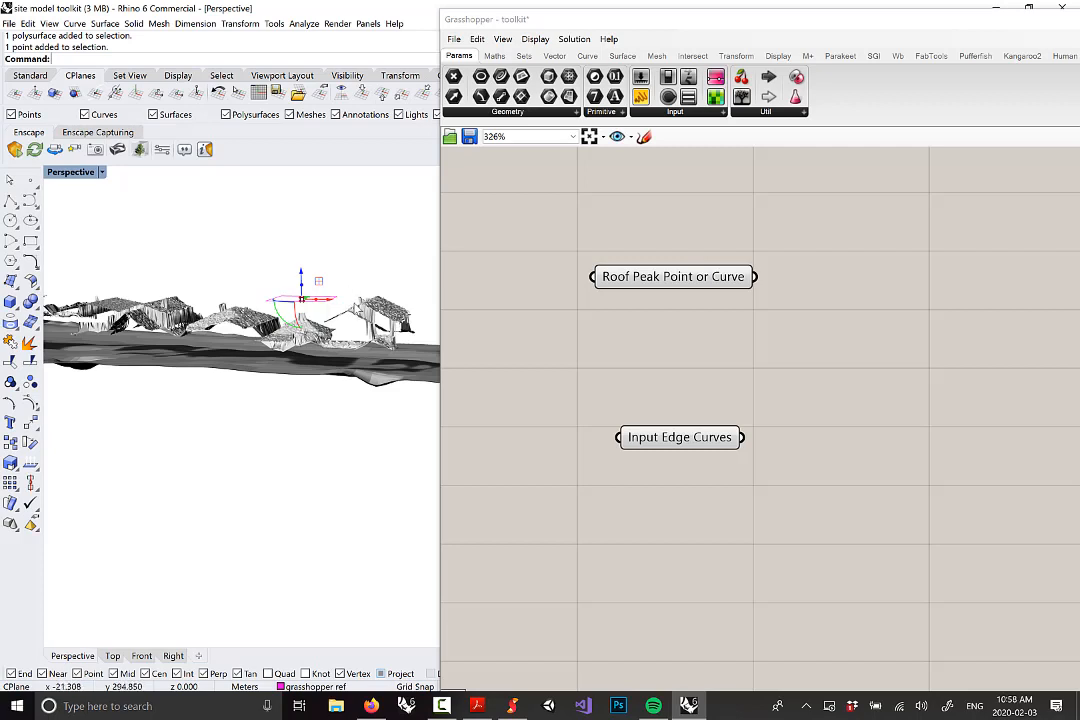
{"action": "right_click_drag", "start_coordinate": [300, 258], "coordinate": [309, 374]}
{"action": "left_click", "coordinate": [374, 267]}
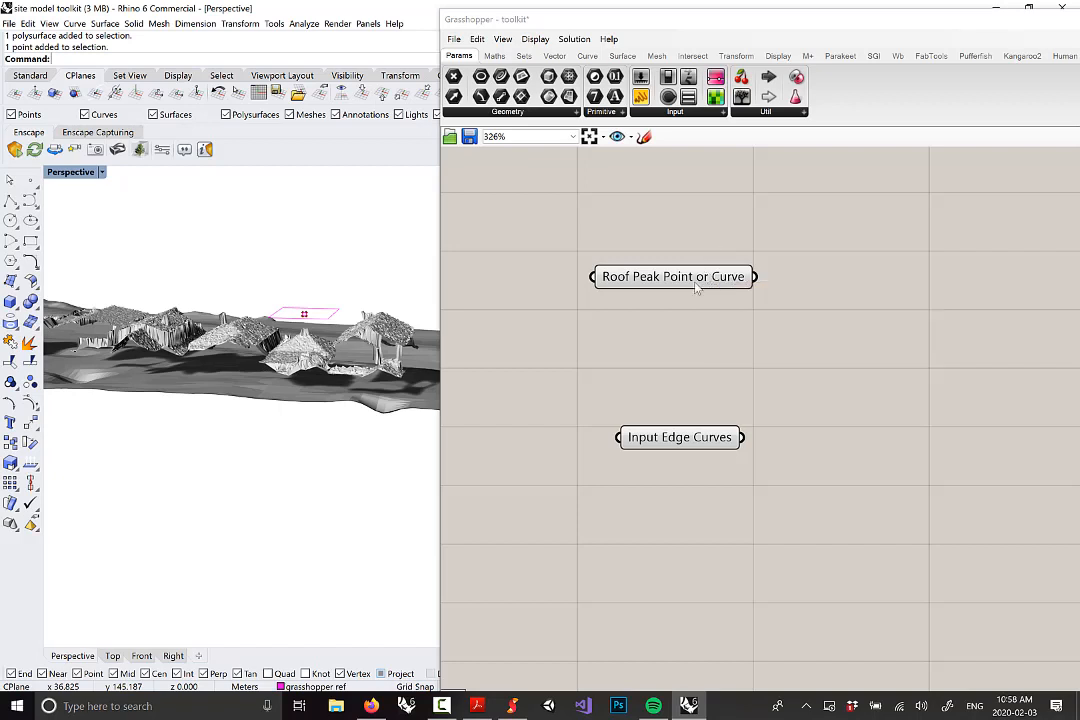
Drag the Input Edge Curves parameter further down the canvas, below Roof Peak Point or Curve
{"action": "scroll", "coordinate": [304, 345], "scroll_direction": "up", "scroll_amount": 3}
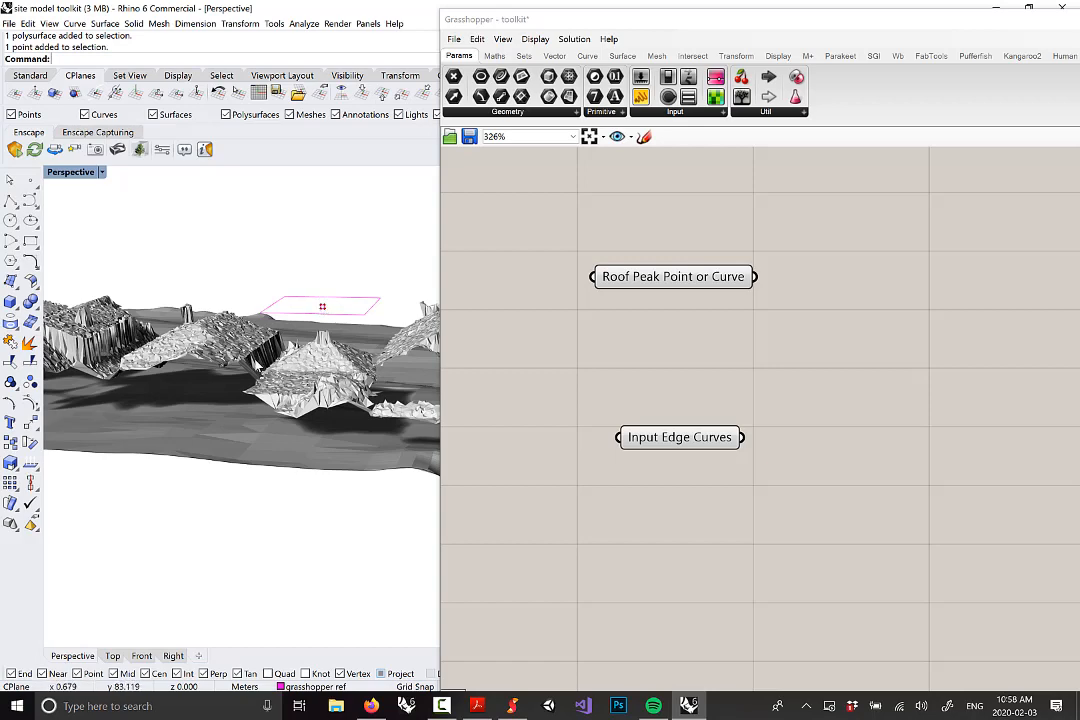
{"action": "scroll", "coordinate": [300, 342], "scroll_direction": "down", "scroll_amount": 12}
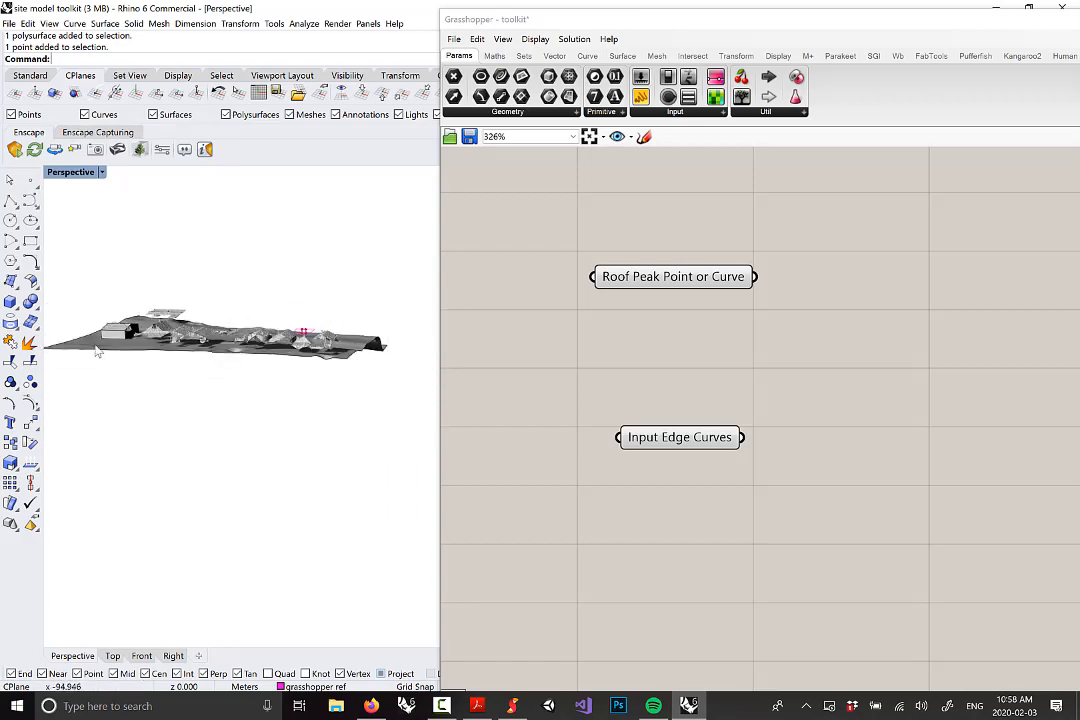
{"action": "scroll", "coordinate": [180, 313], "scroll_direction": "up", "scroll_amount": 10}
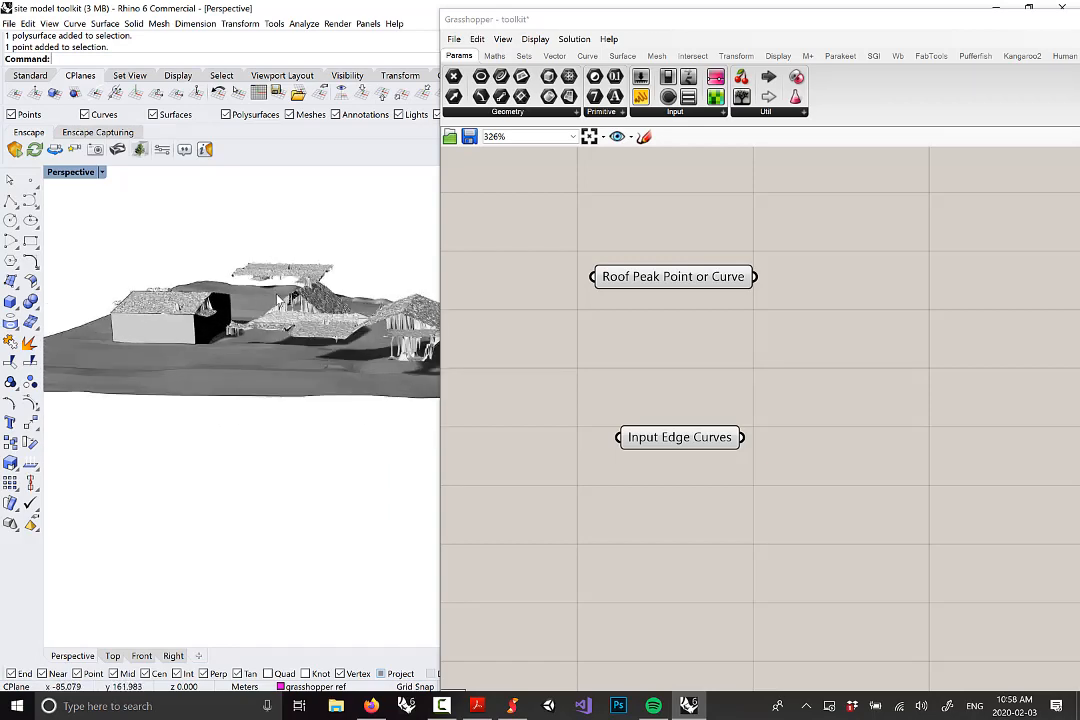
{"action": "scroll", "coordinate": [239, 256], "scroll_direction": "down", "scroll_amount": 5}
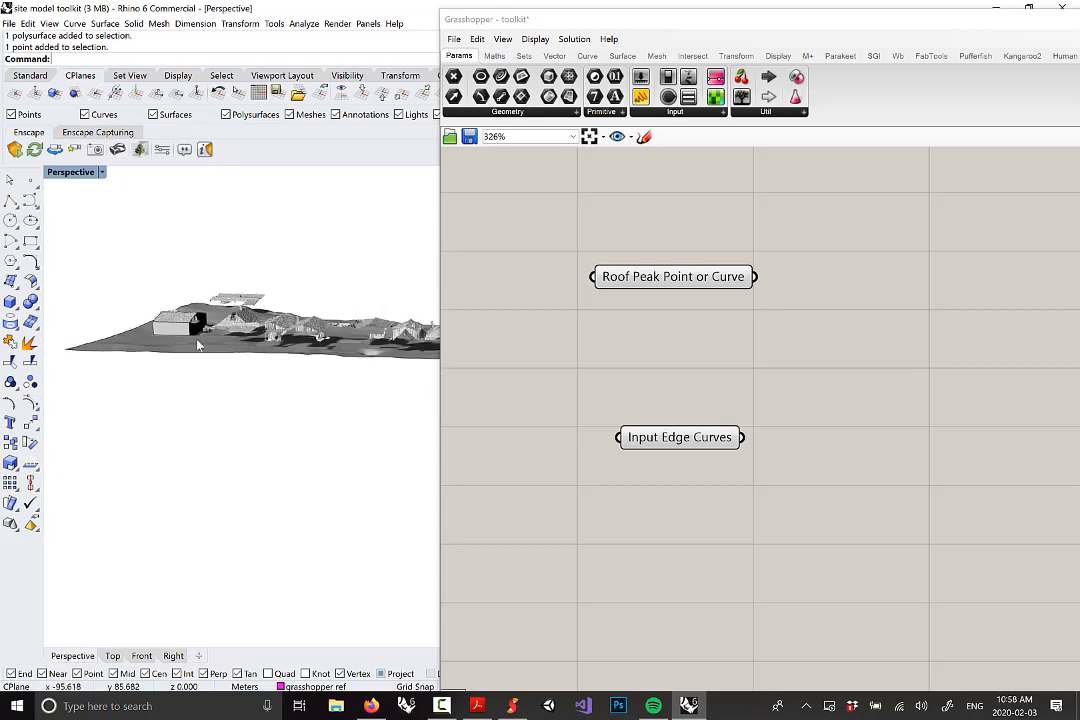
{"action": "scroll", "coordinate": [210, 292], "scroll_direction": "up", "scroll_amount": 6}
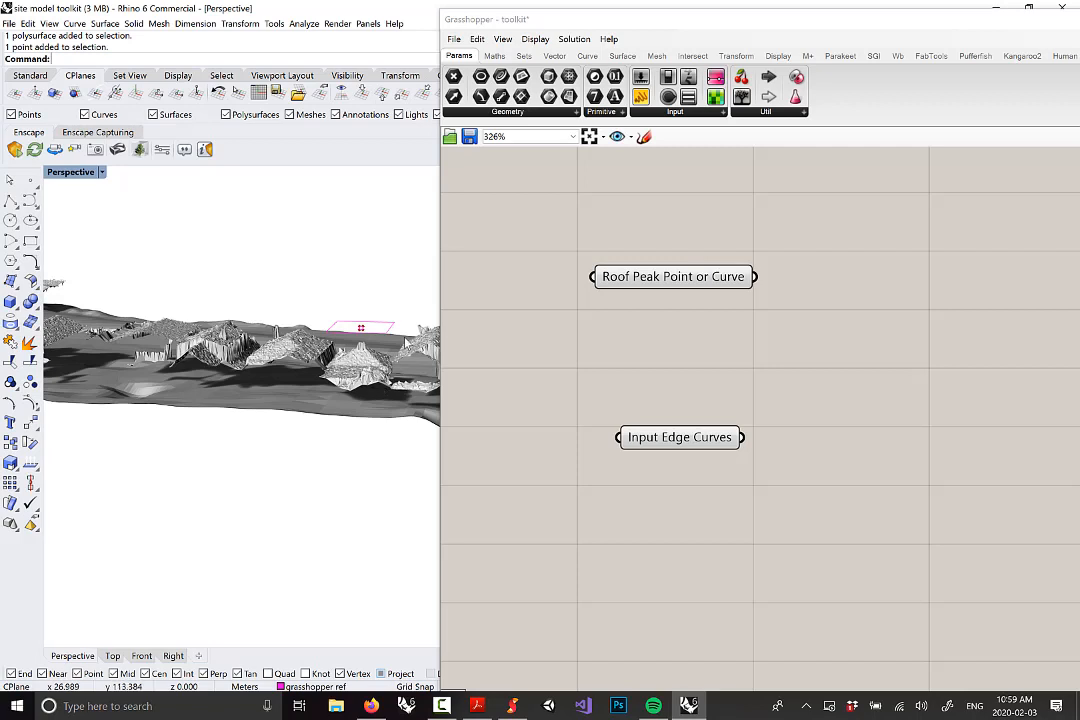
{"action": "left_click", "coordinate": [702, 281]}
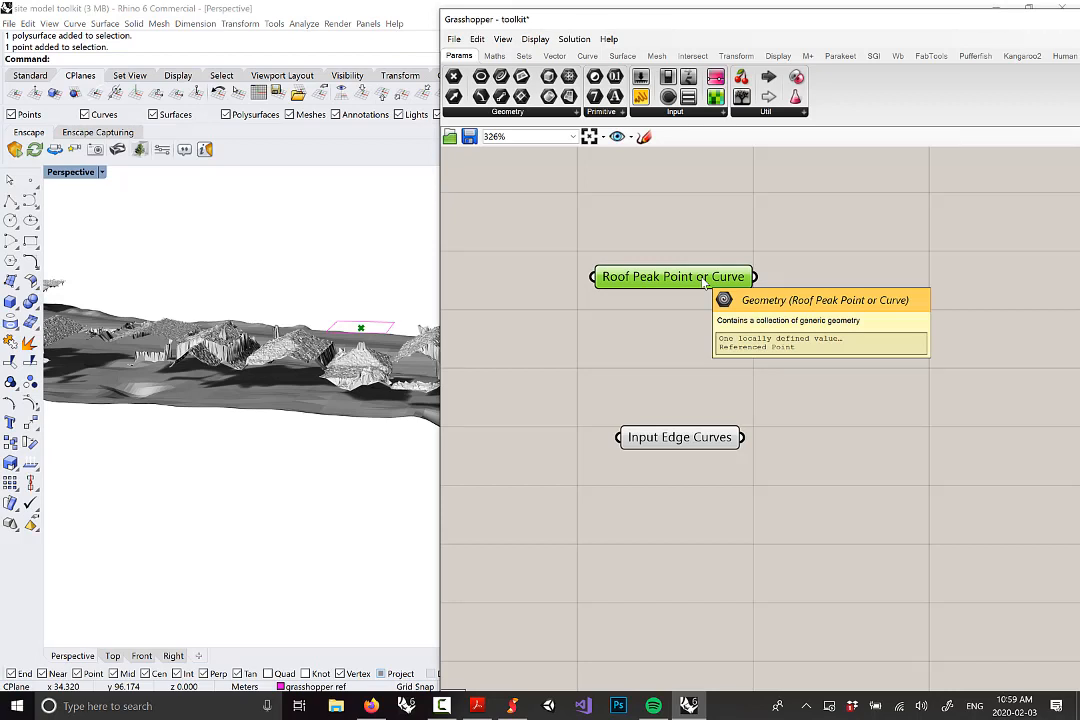
{"action": "left_click_drag", "start_coordinate": [680, 437], "coordinate": [687, 539]}
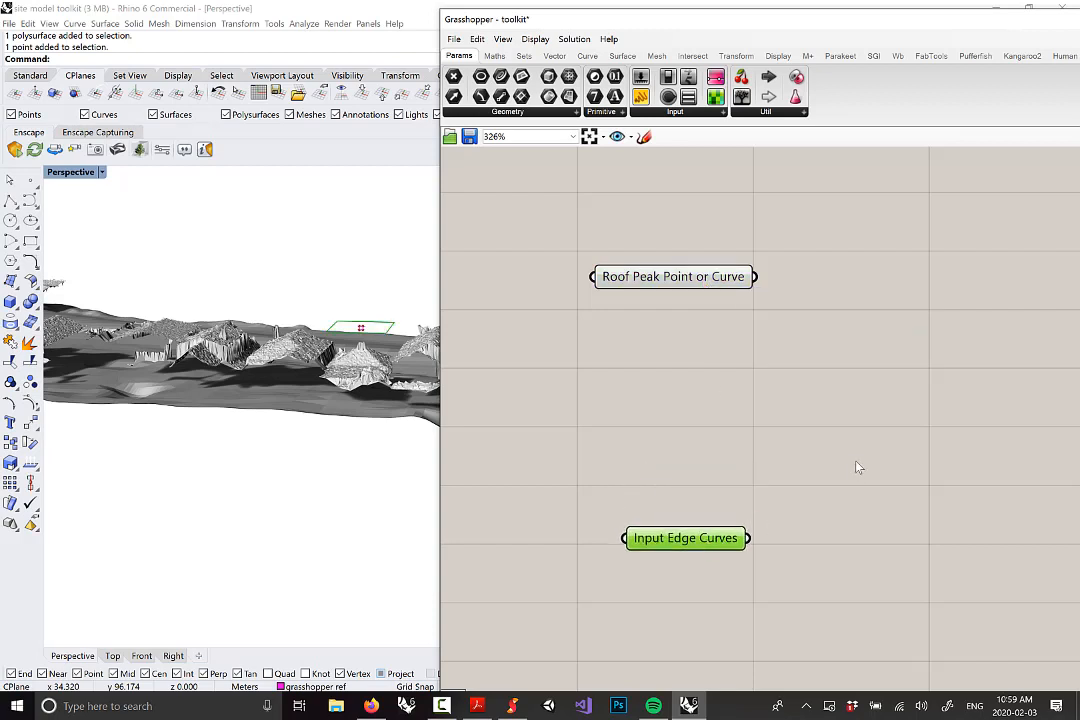
{"action": "left_click", "coordinate": [857, 467]}
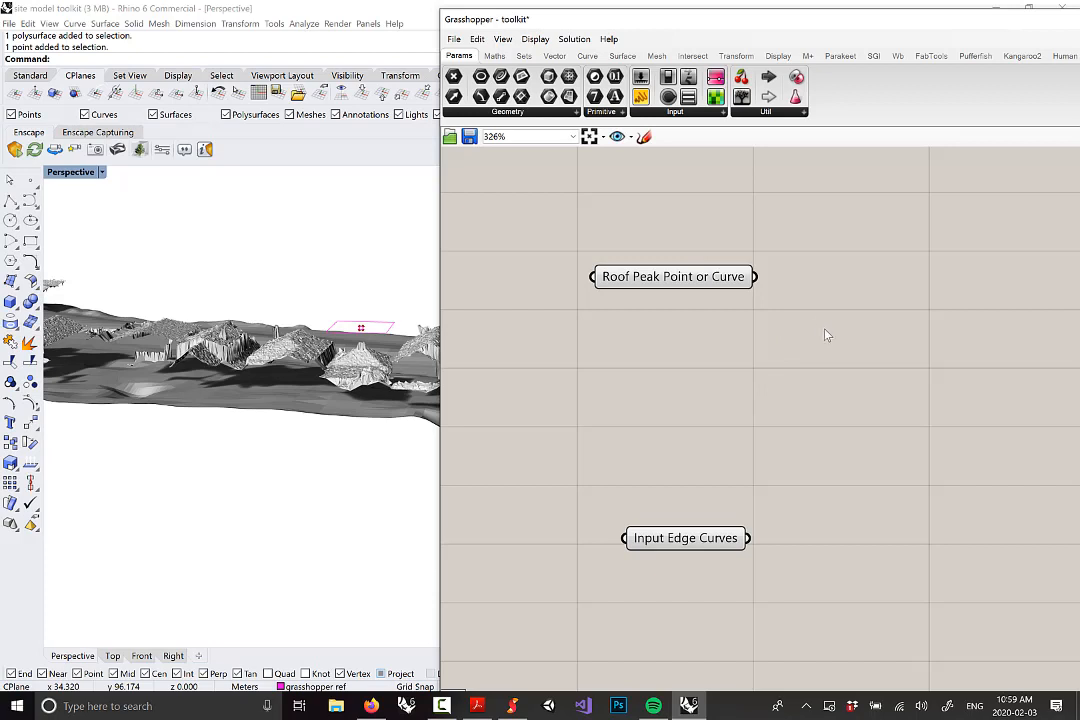
{"action": "right_click_drag", "start_coordinate": [826, 335], "coordinate": [784, 333]}
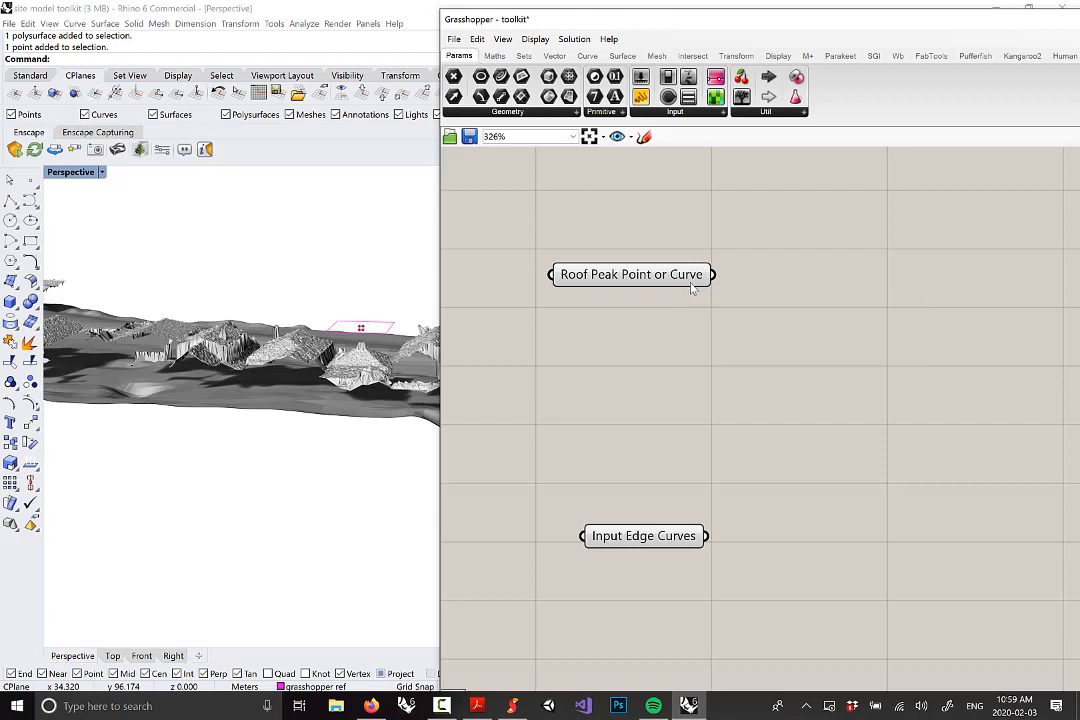
Add a Curve parameter from Params > Geometry, fed by Roof Peak Point or Curve
{"action": "mouse_move", "coordinate": [694, 285]}
{"action": "left_click", "coordinate": [470, 111]}
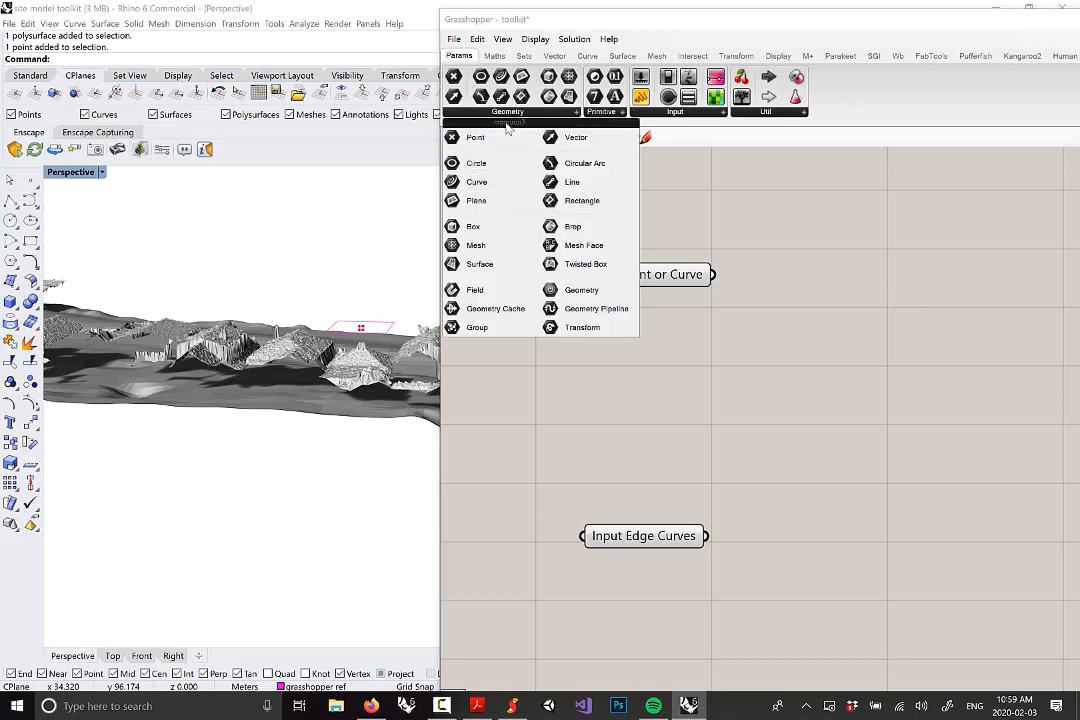
{"action": "left_click_drag", "start_coordinate": [476, 182], "coordinate": [850, 297]}
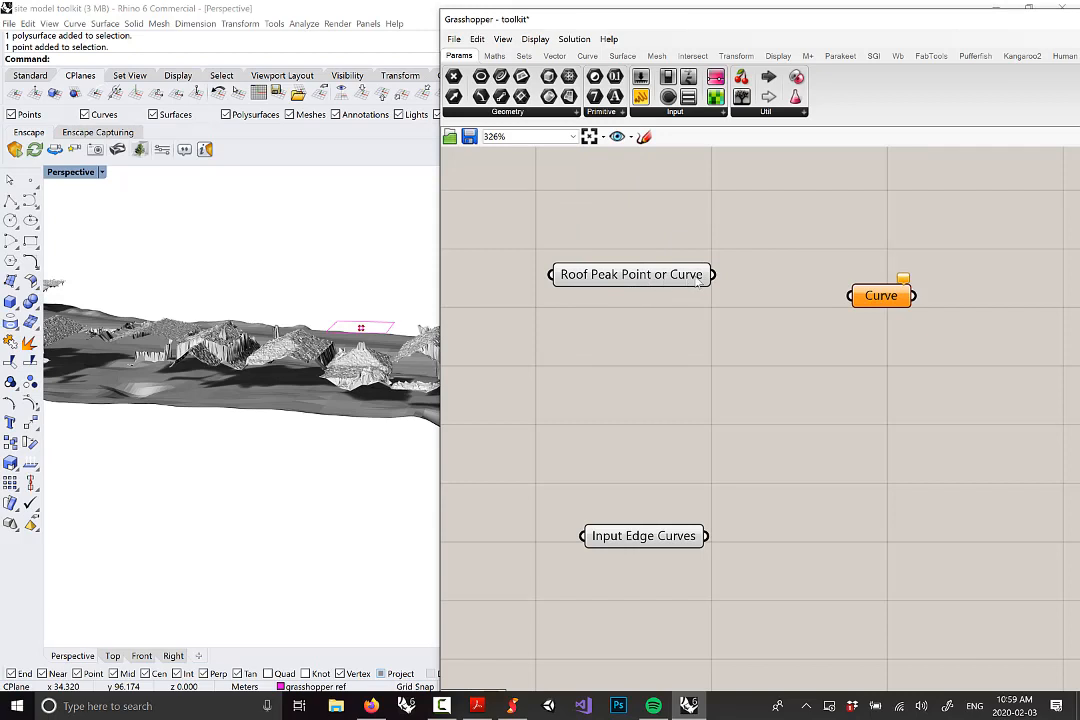
{"action": "left_click_drag", "start_coordinate": [714, 275], "coordinate": [912, 283]}
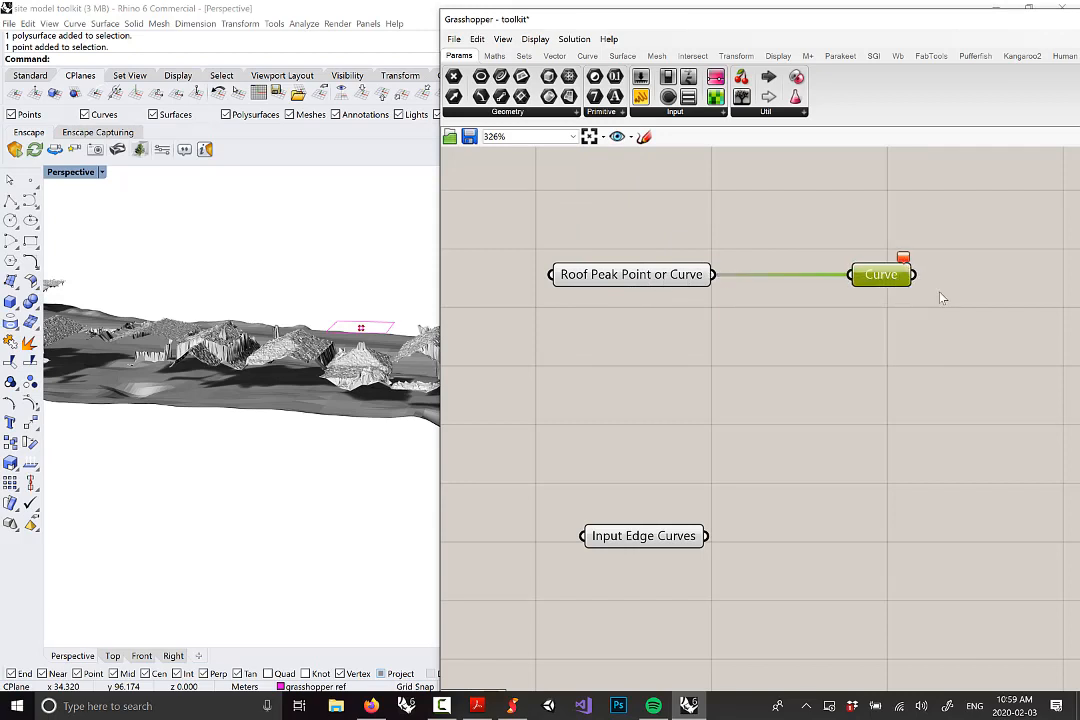
{"action": "right_click_drag", "start_coordinate": [940, 297], "coordinate": [881, 281]}
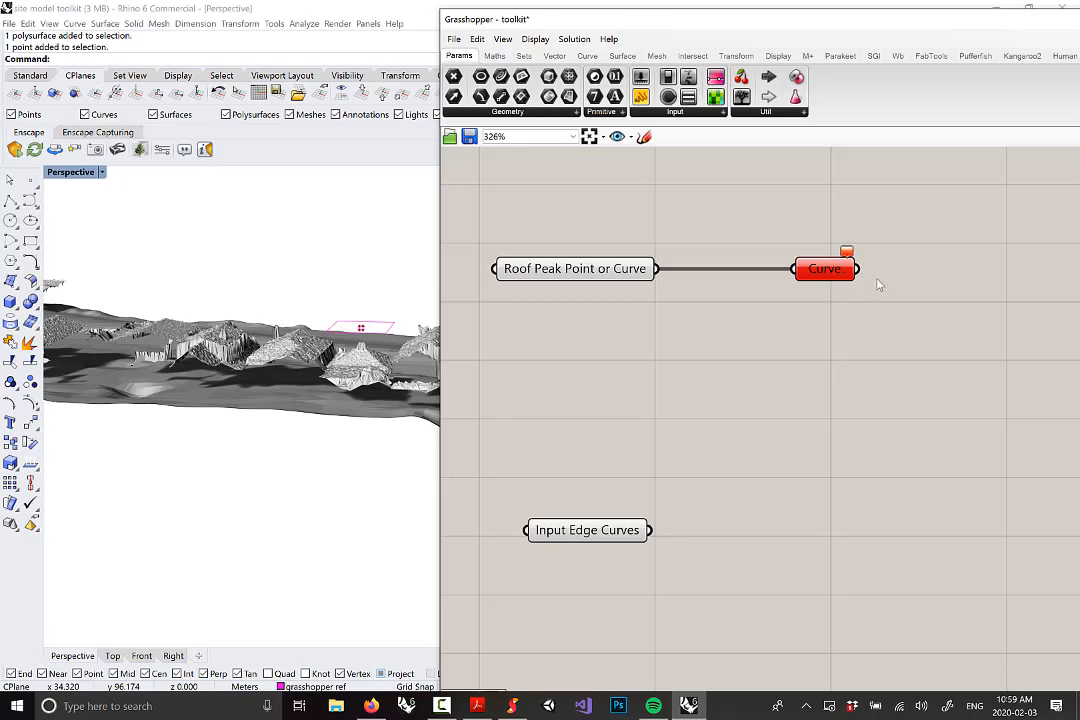
{"action": "mouse_move", "coordinate": [851, 257]}
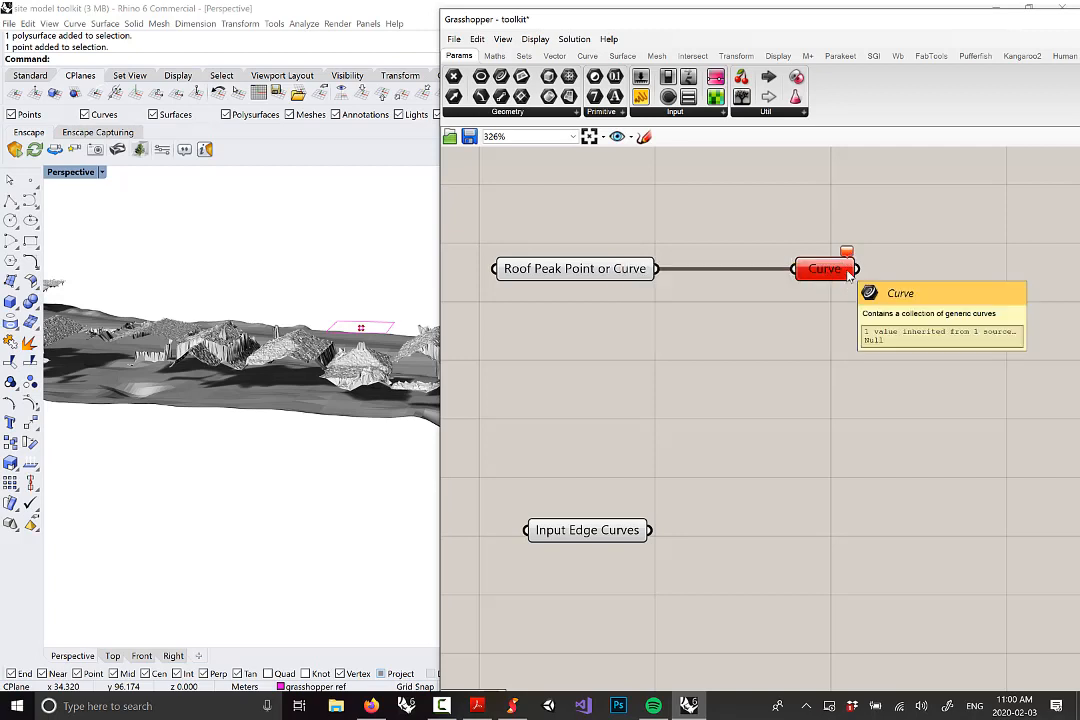
Reference the pink roof curve into Roof Peak Point or Curve, then reselect the peak point
{"action": "right_click_drag", "start_coordinate": [404, 342], "coordinate": [363, 343]}
{"action": "scroll", "coordinate": [363, 336], "scroll_direction": "up", "scroll_amount": 6}
{"action": "left_click", "coordinate": [364, 332]}
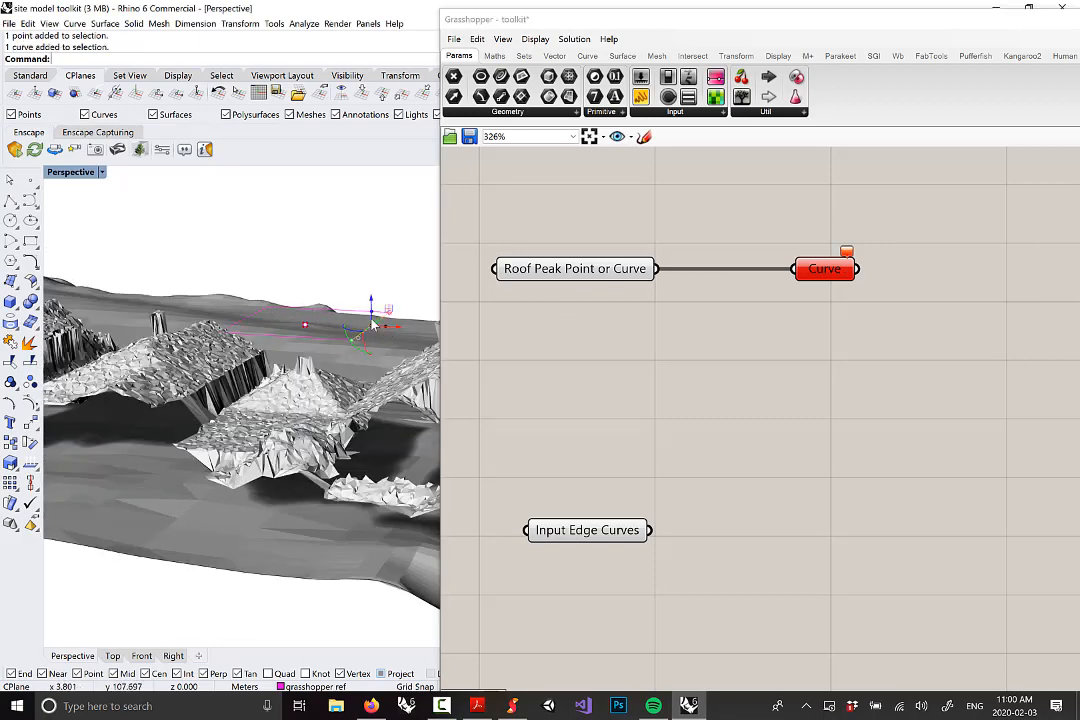
{"action": "scroll", "coordinate": [377, 327], "scroll_direction": "up", "scroll_amount": 2}
{"action": "scroll", "coordinate": [377, 327], "scroll_direction": "down", "scroll_amount": 2}
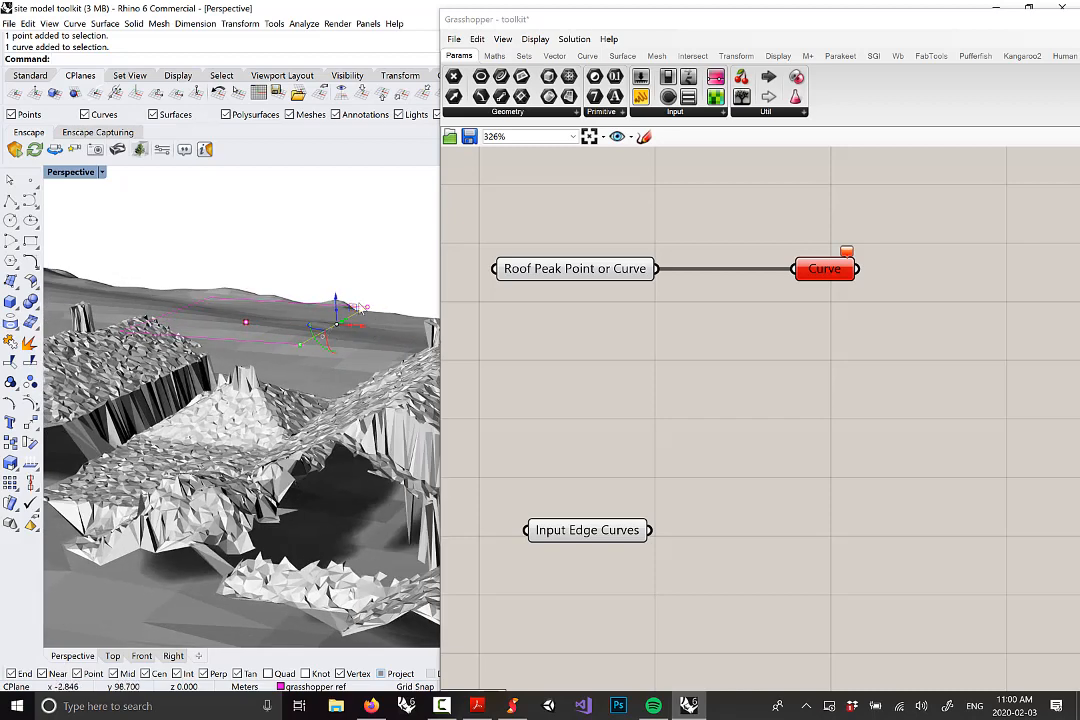
{"action": "right_click", "coordinate": [583, 279]}
{"action": "left_click", "coordinate": [645, 425]}
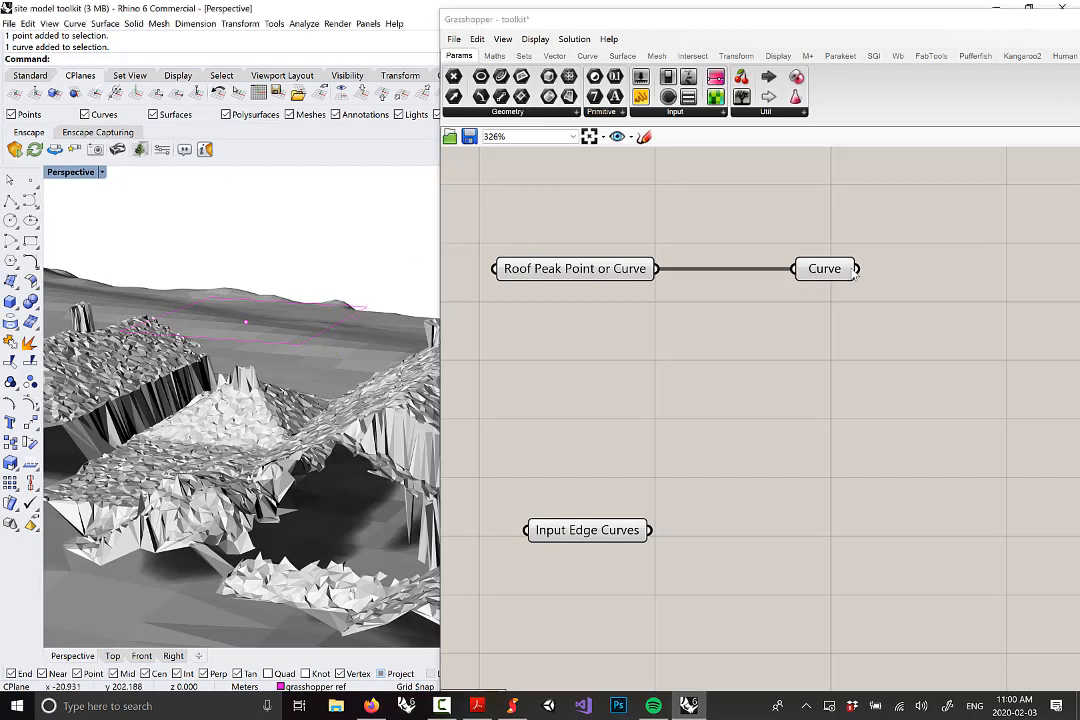
{"action": "mouse_move", "coordinate": [856, 271]}
{"action": "left_click", "coordinate": [245, 322]}
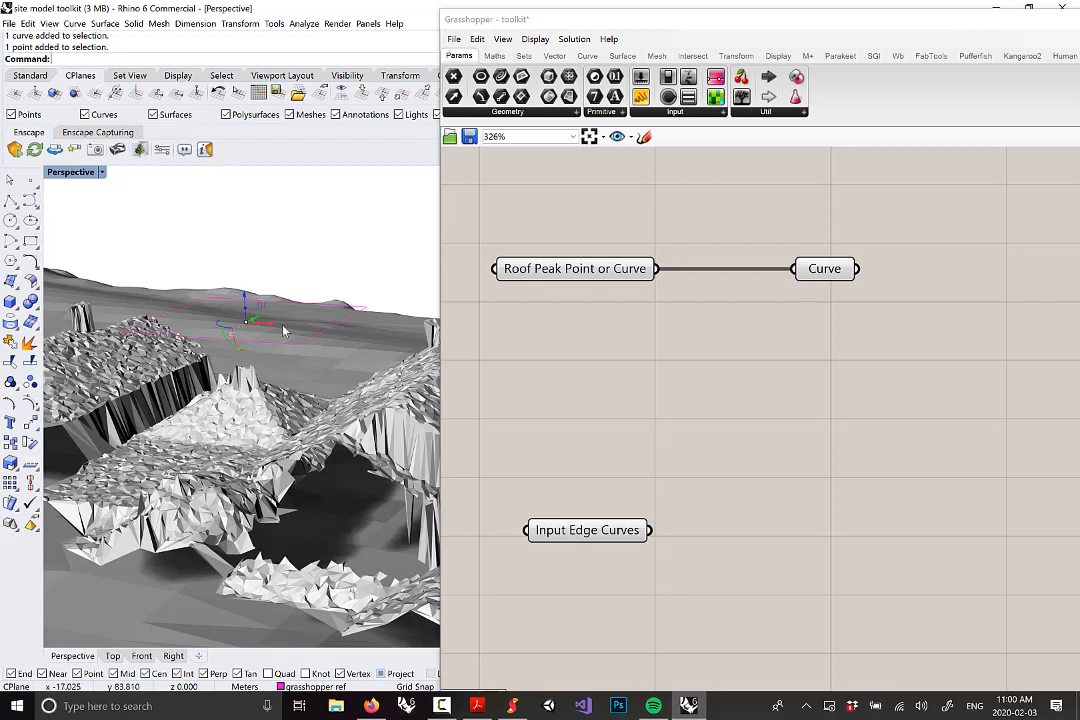
Set Roof Peak Point or Curve back to the single peak point, making the Curve parameter error
{"action": "right_click", "coordinate": [599, 272]}
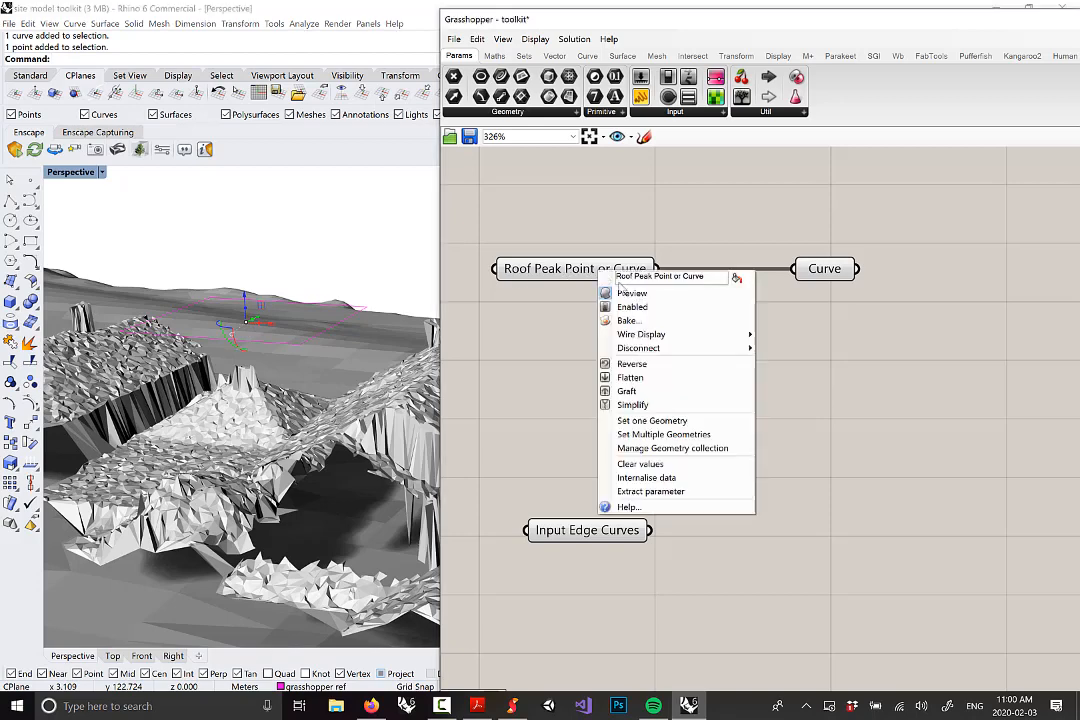
{"action": "left_click", "coordinate": [661, 421]}
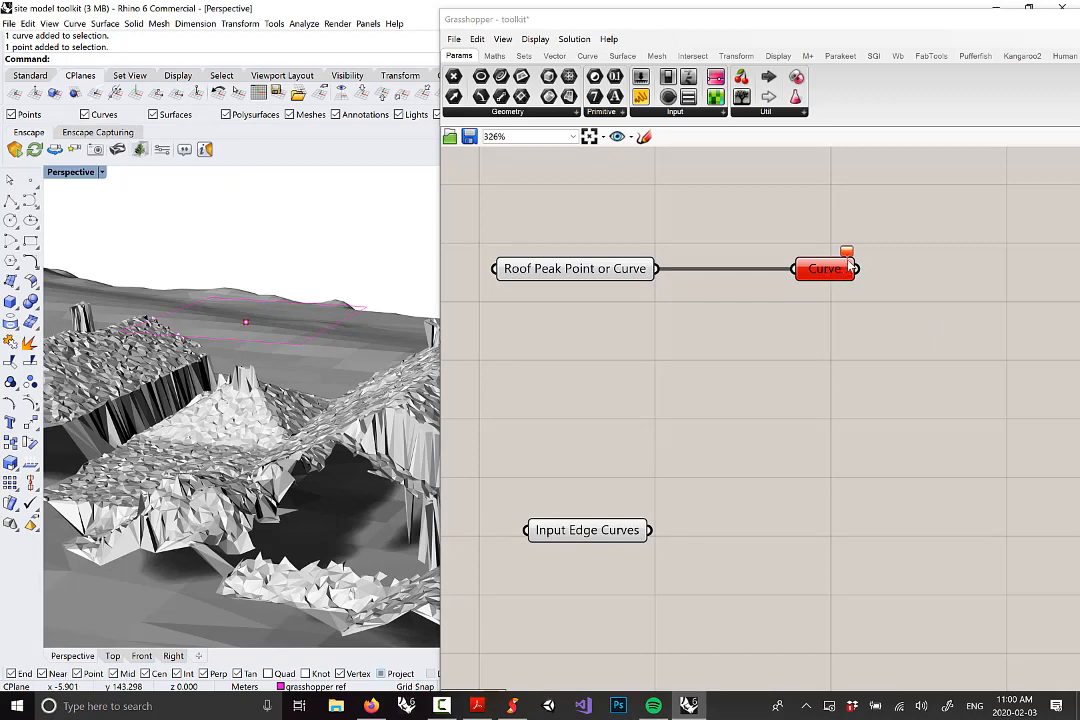
{"action": "scroll", "coordinate": [885, 293], "scroll_direction": "down", "scroll_amount": 2}
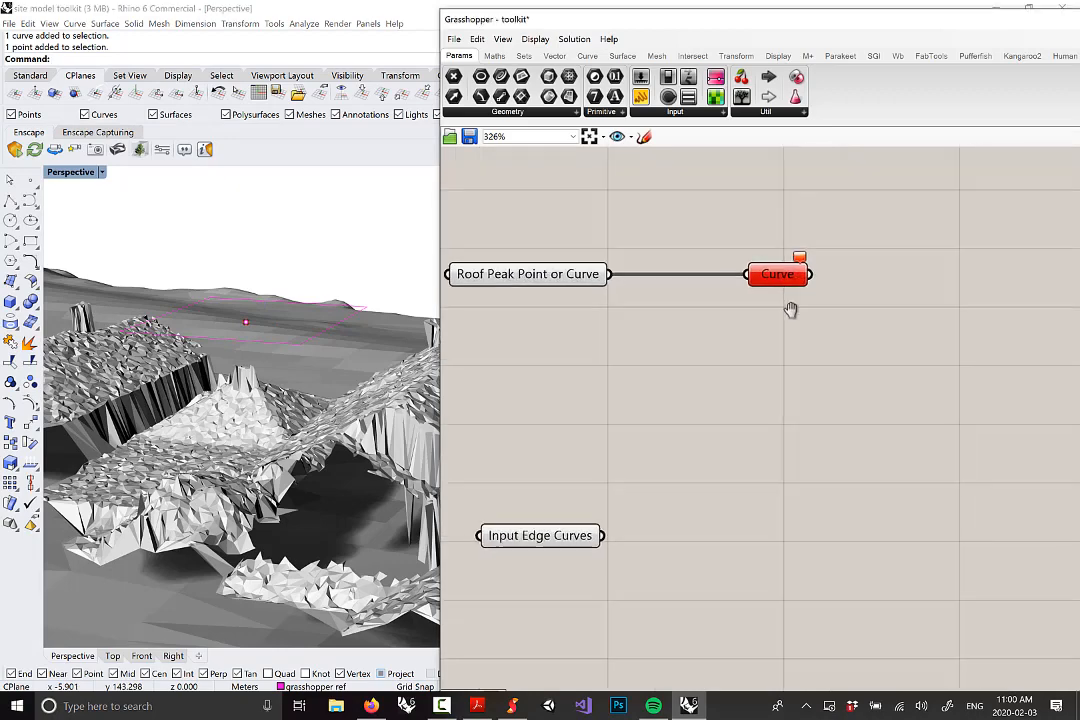
{"action": "scroll", "coordinate": [753, 287], "scroll_direction": "down", "scroll_amount": 2}
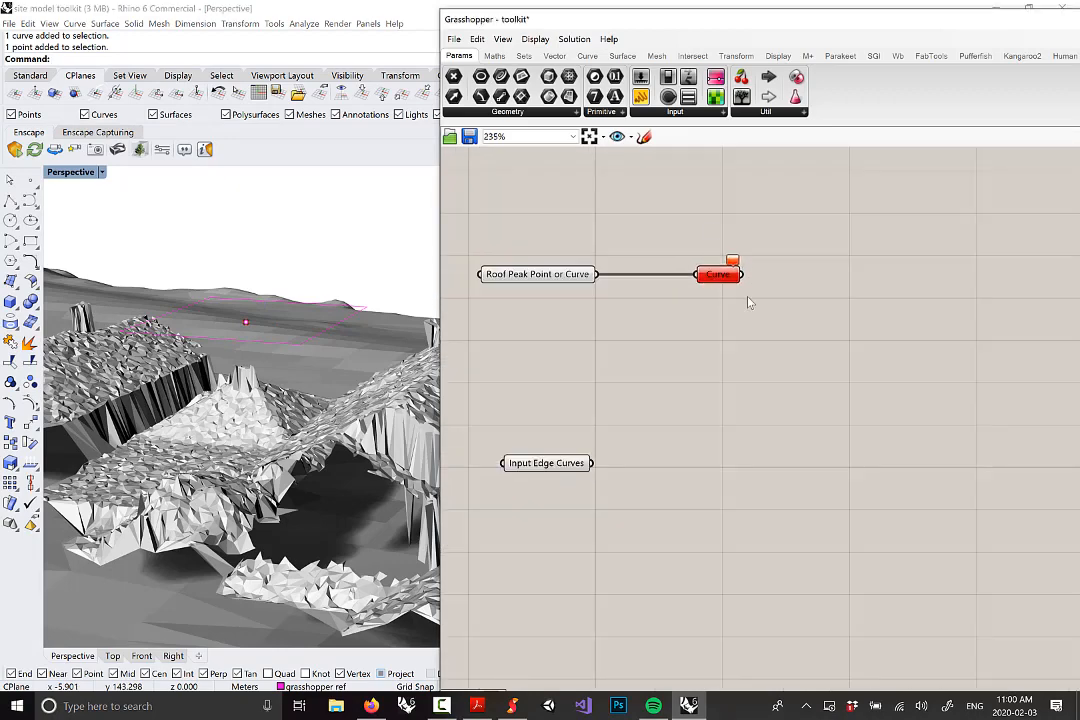
{"action": "right_click_drag", "start_coordinate": [724, 302], "coordinate": [731, 329]}
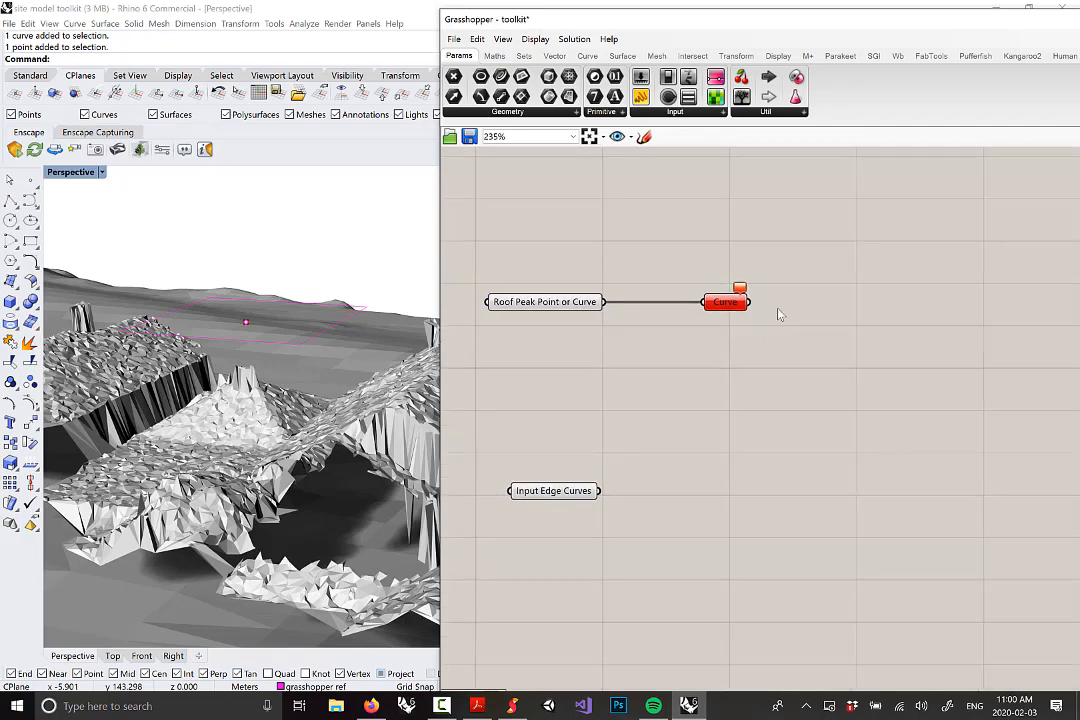
{"action": "mouse_move", "coordinate": [739, 311]}
{"action": "left_click", "coordinate": [700, 112]}
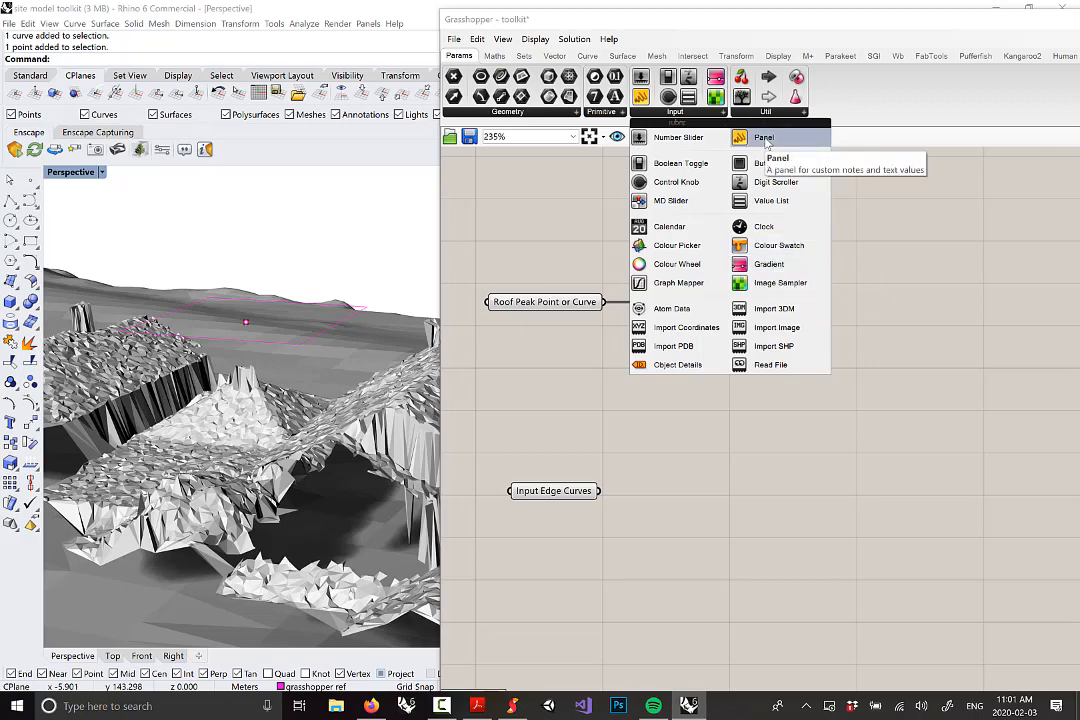
Place a Panel and wire the Curve parameter's output into it, showing <null>
{"action": "left_click_drag", "start_coordinate": [766, 137], "coordinate": [858, 200]}
{"action": "right_click_drag", "start_coordinate": [817, 219], "coordinate": [765, 281]}
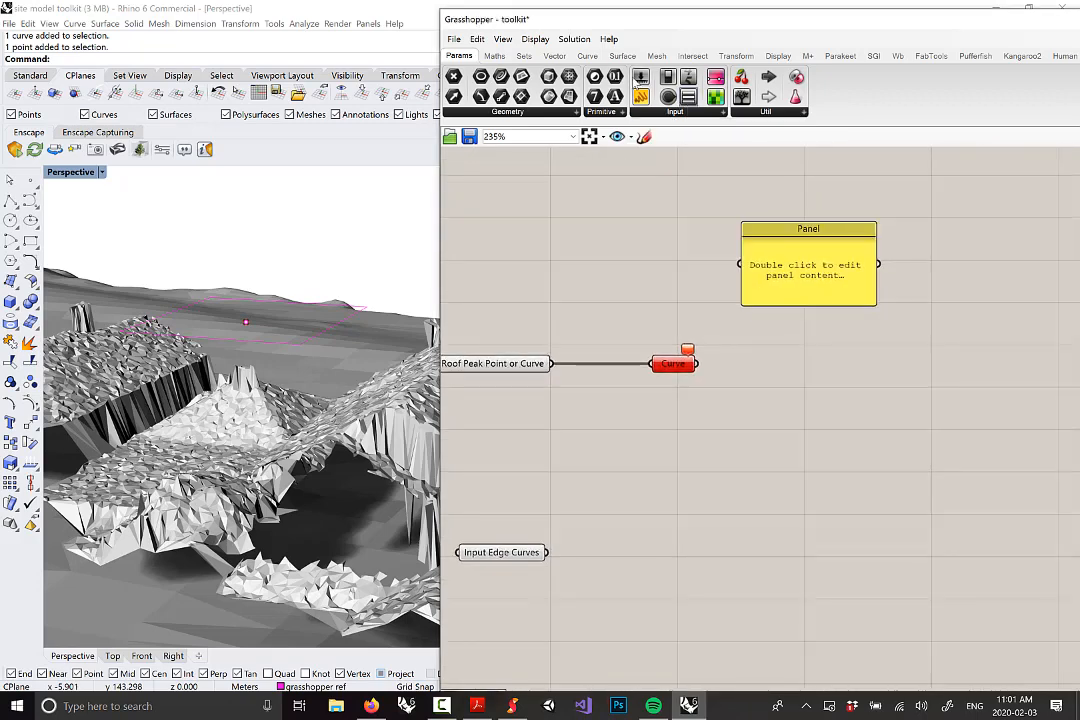
{"action": "left_click", "coordinate": [694, 115]}
{"action": "scroll", "coordinate": [735, 376], "scroll_direction": "up", "scroll_amount": 1}
{"action": "left_click_drag", "start_coordinate": [697, 363], "coordinate": [757, 203]}
{"action": "right_click_drag", "start_coordinate": [799, 220], "coordinate": [796, 237]}
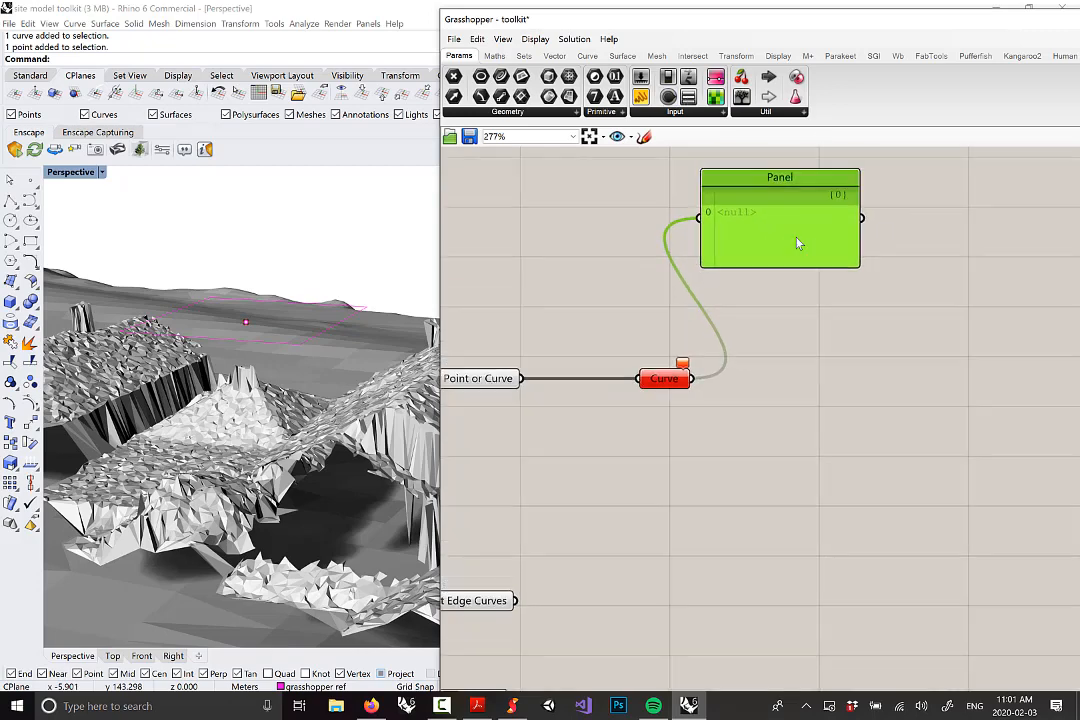
{"action": "scroll", "coordinate": [803, 250], "scroll_direction": "down", "scroll_amount": 2}
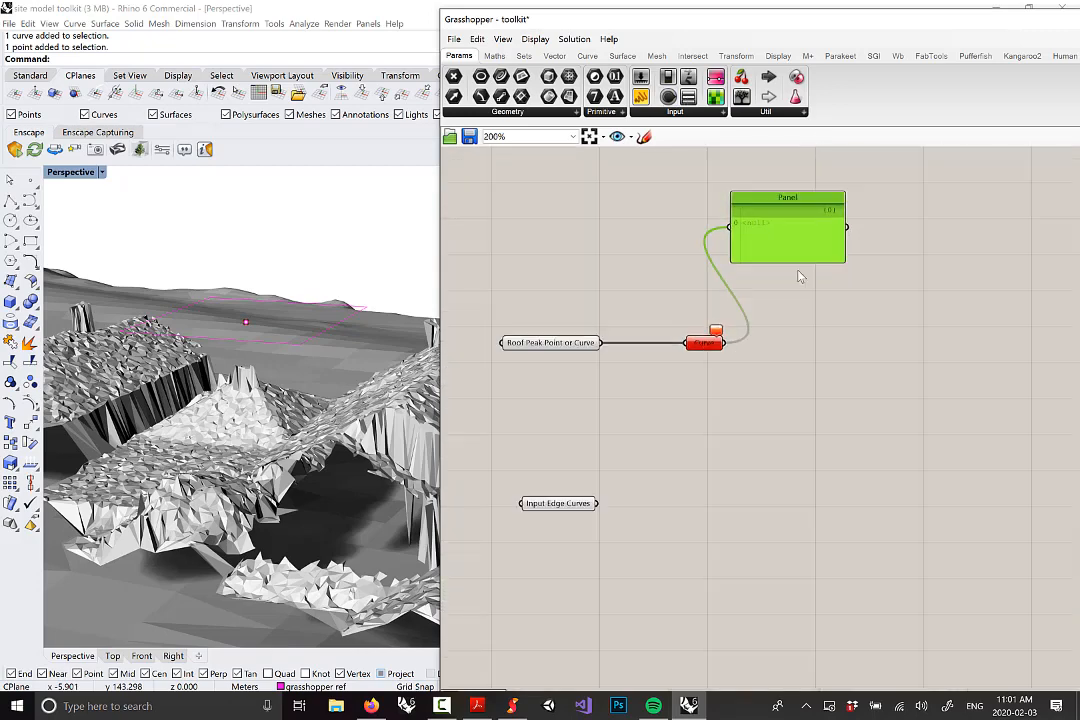
{"action": "scroll", "coordinate": [800, 260], "scroll_direction": "up", "scroll_amount": 1}
{"action": "left_click", "coordinate": [858, 362]}
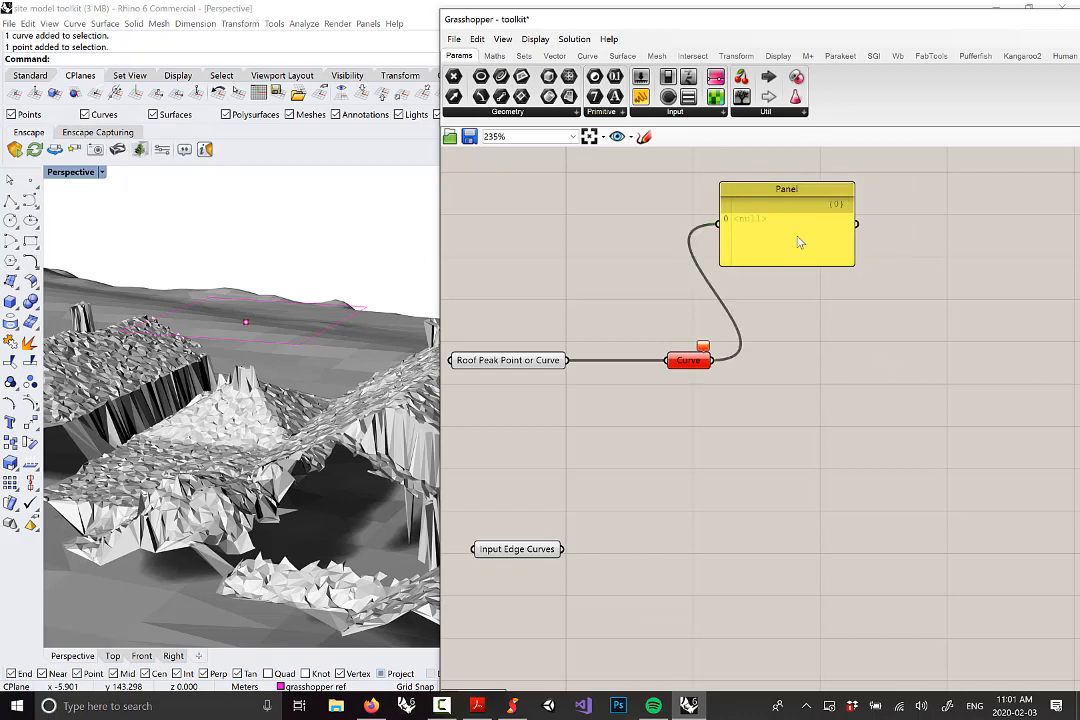
{"action": "left_click", "coordinate": [524, 56]}
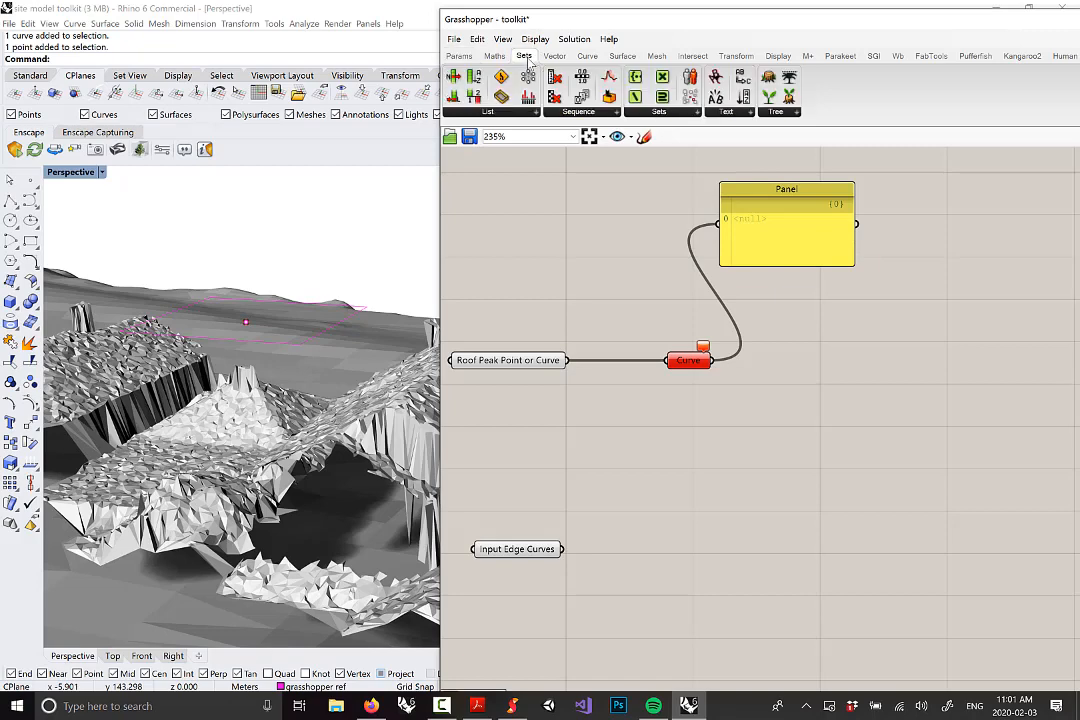
Add a Null Item component from Sets > List and wire the Curve parameter into it
{"action": "left_click", "coordinate": [500, 112]}
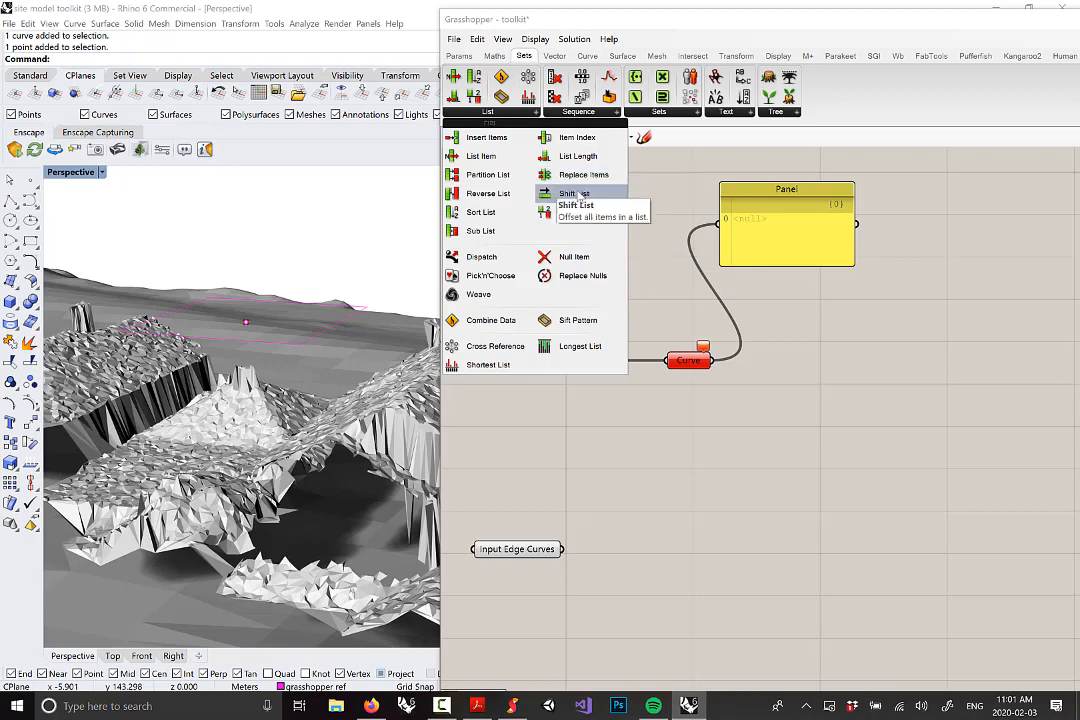
{"action": "left_click", "coordinate": [590, 257]}
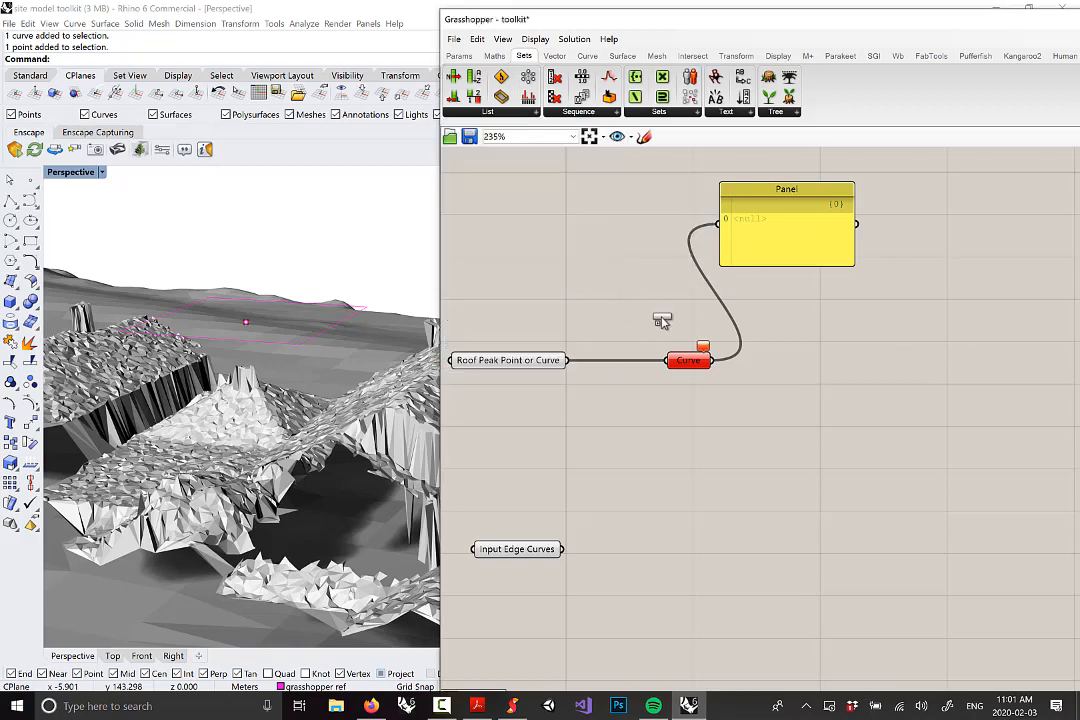
{"action": "left_click", "coordinate": [845, 372]}
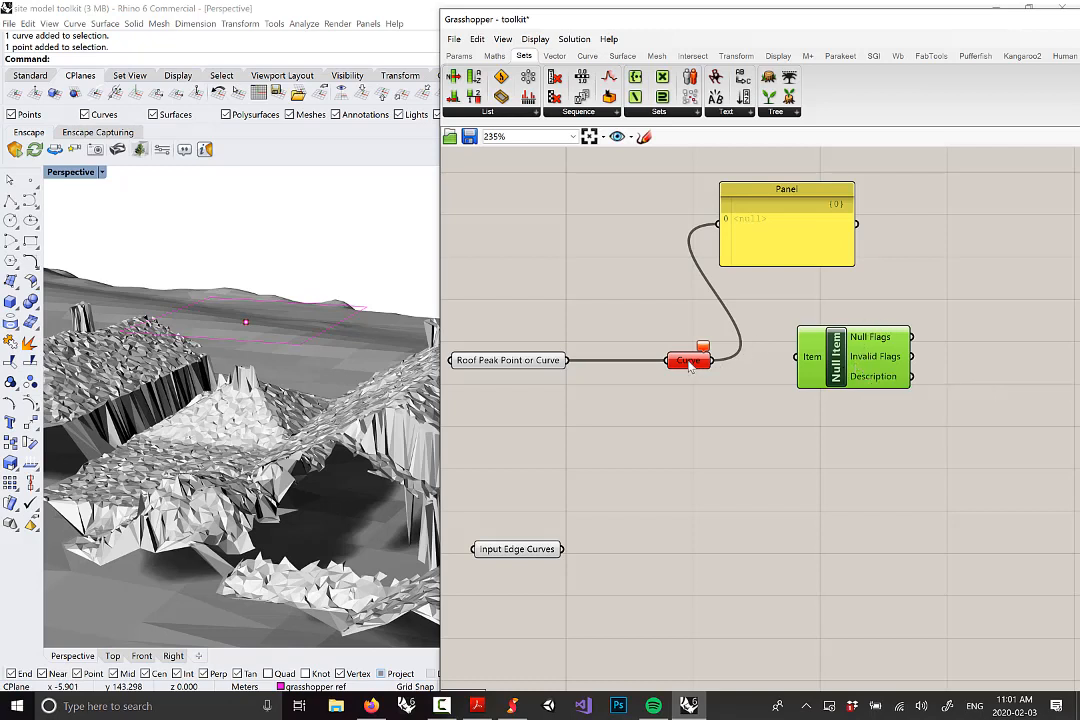
{"action": "left_click_drag", "start_coordinate": [704, 366], "coordinate": [799, 358]}
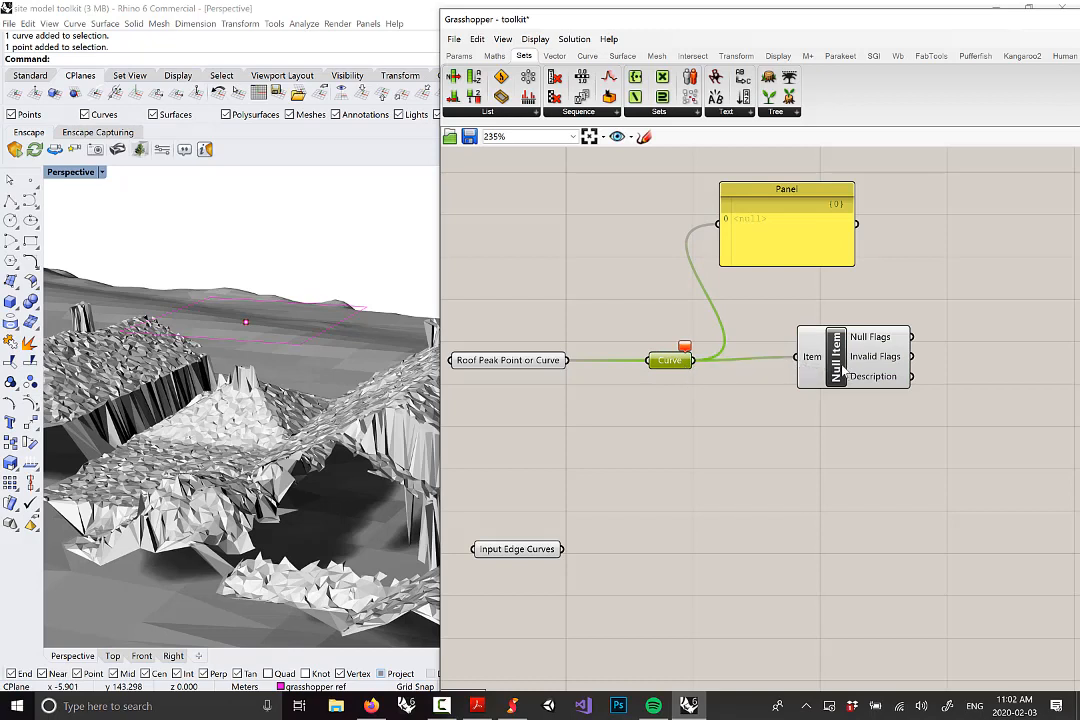
{"action": "left_click", "coordinate": [686, 382]}
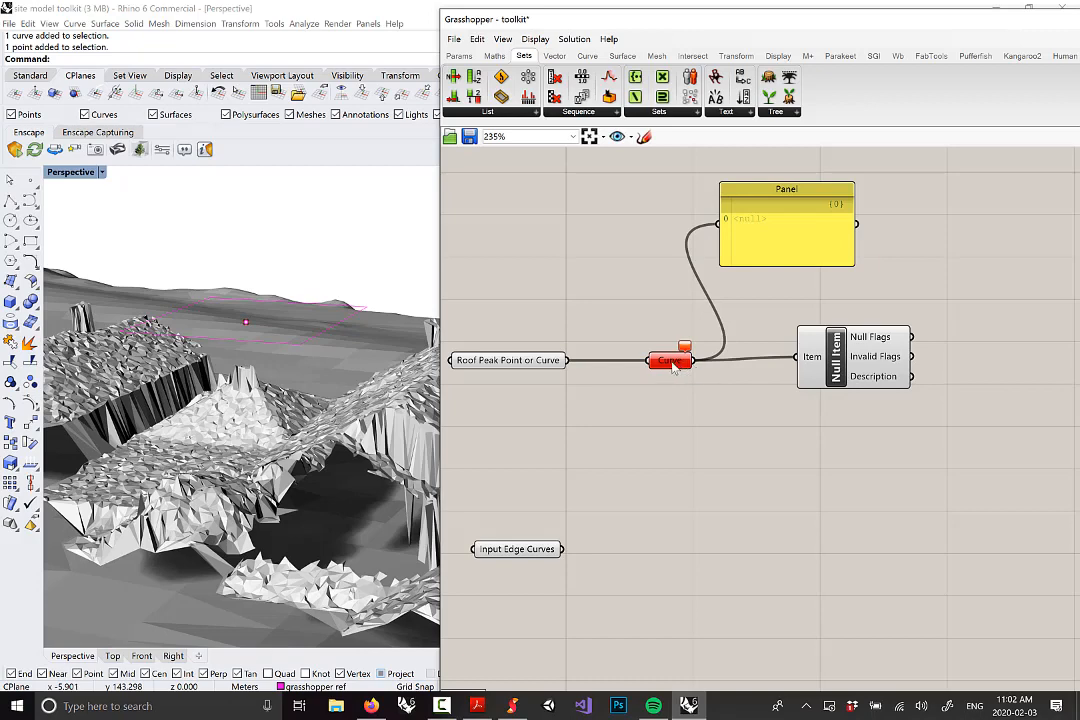
Rename the Curve parameter to 'If not curve, then null' and tidy the Panel and Null Item
{"action": "right_click", "coordinate": [676, 366]}
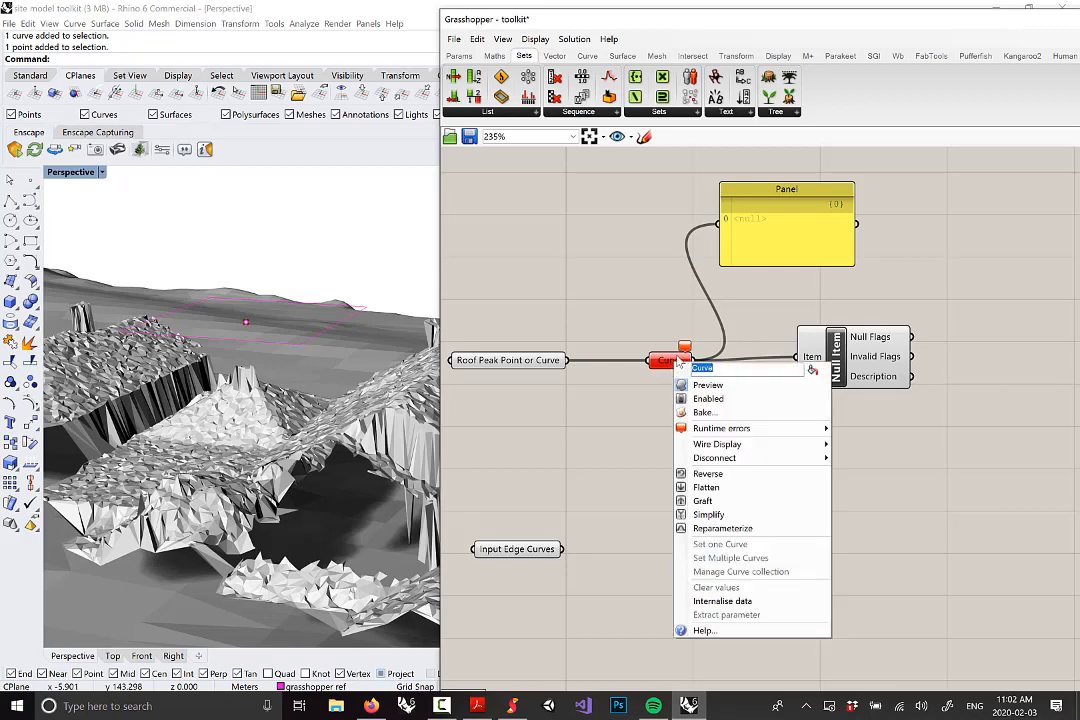
{"action": "type", "text": "If not cur"}
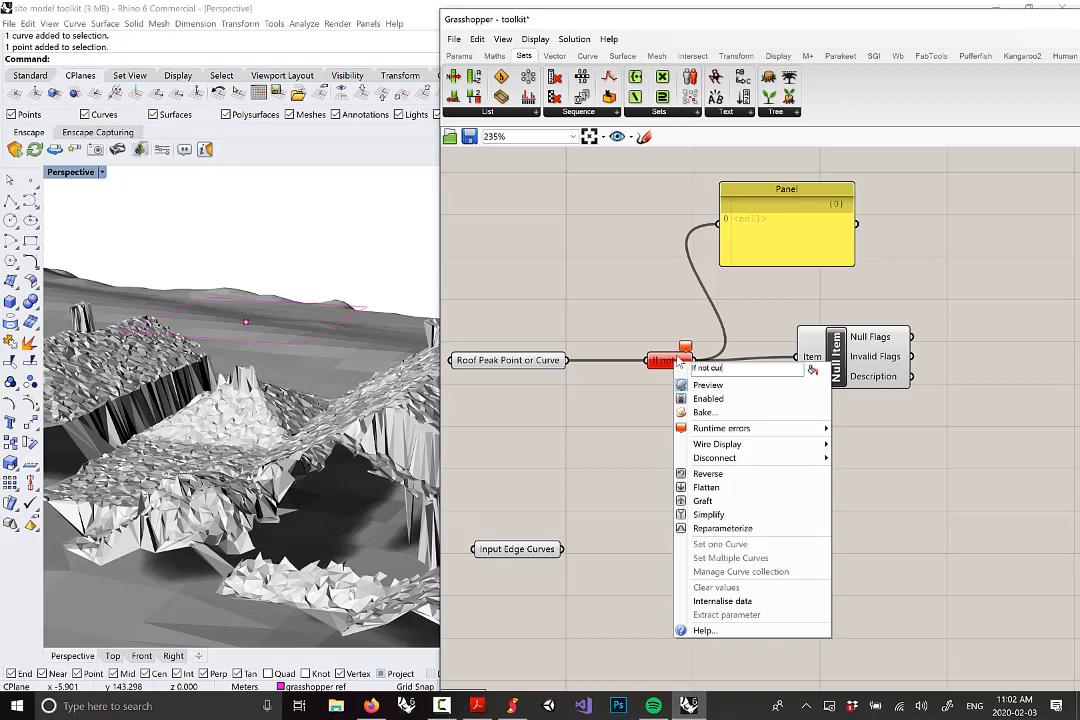
{"action": "type", "text": "ve, then"}
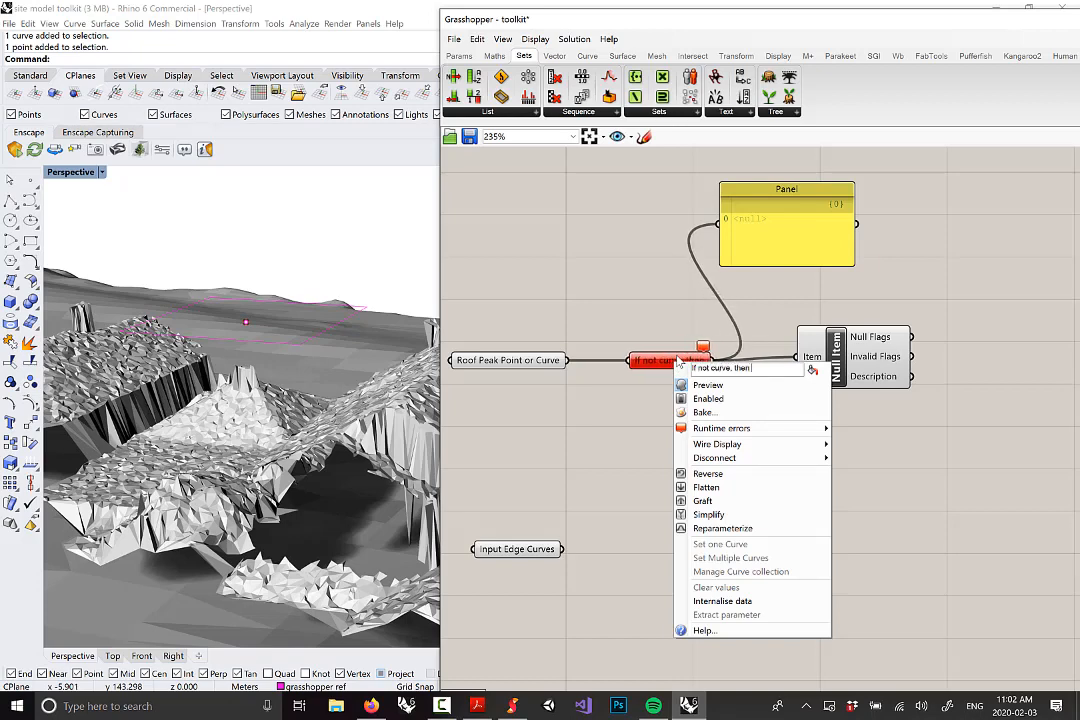
{"action": "type", "text": " nul"}
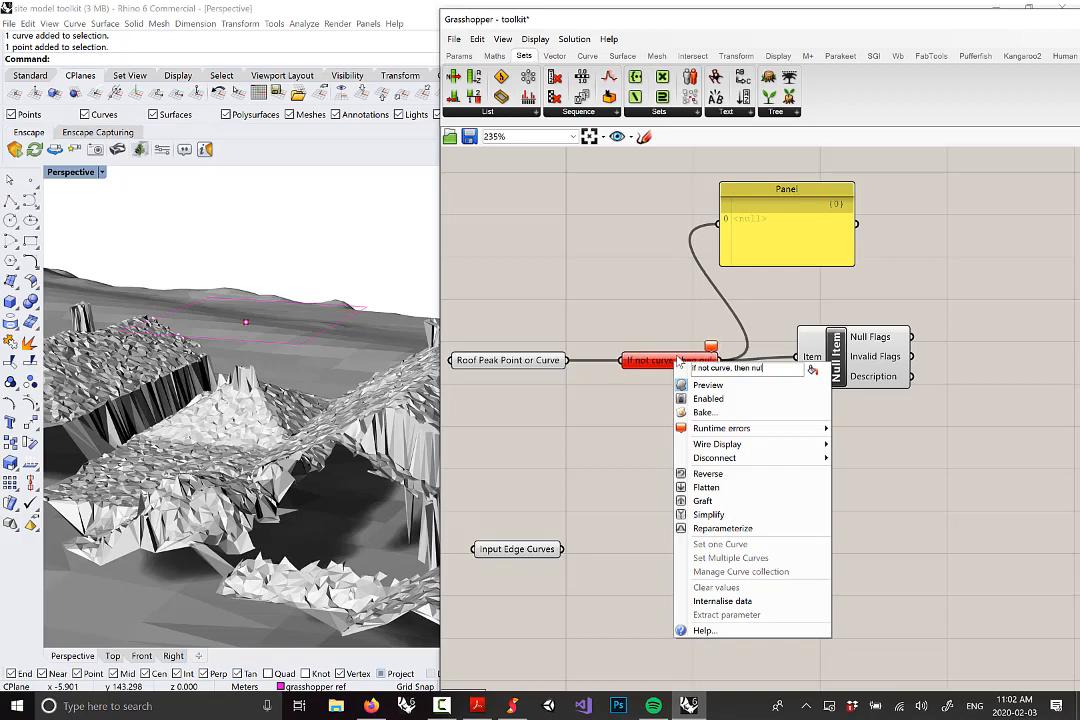
{"action": "type", "text": "l"}
{"action": "key", "text": "Return"}
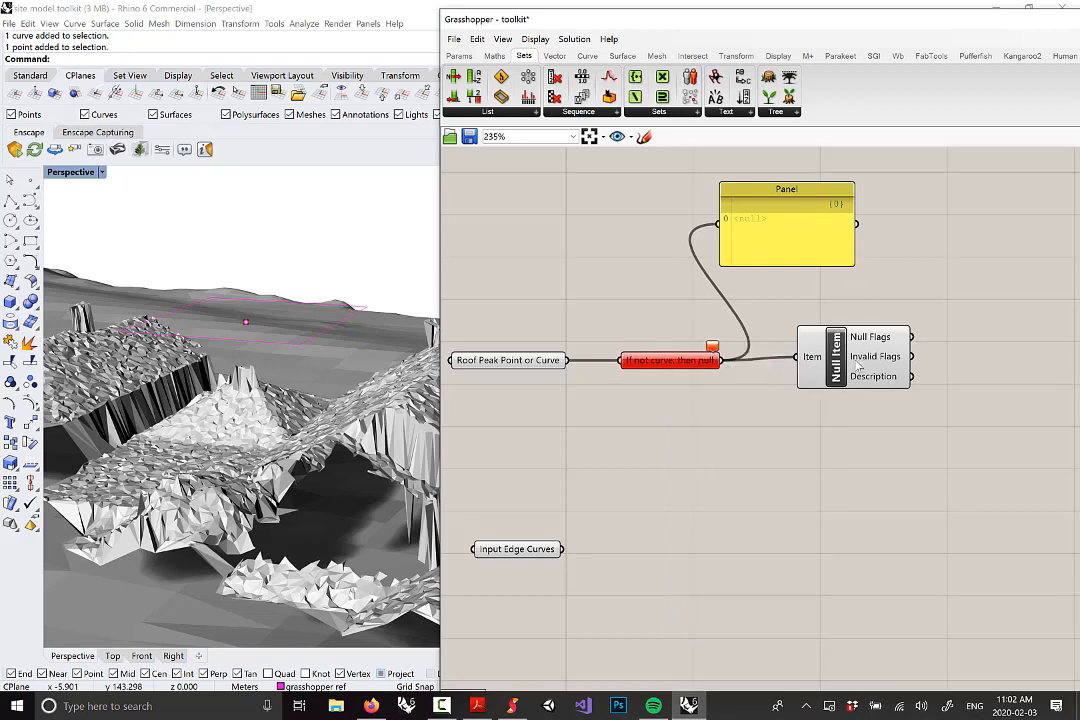
{"action": "left_click_drag", "start_coordinate": [820, 262], "coordinate": [898, 265]}
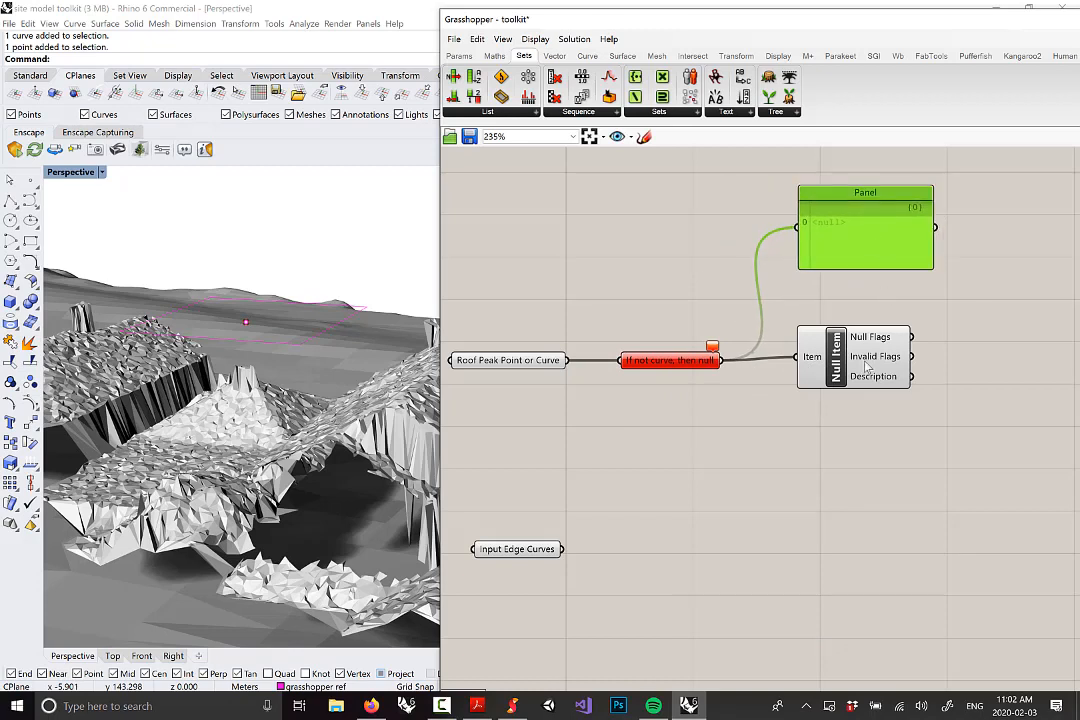
{"action": "mouse_move", "coordinate": [865, 364]}
{"action": "left_mouse_down"}
{"action": "mouse_move", "coordinate": [873, 354]}
{"action": "mouse_move", "coordinate": [877, 363]}
{"action": "left_mouse_up"}
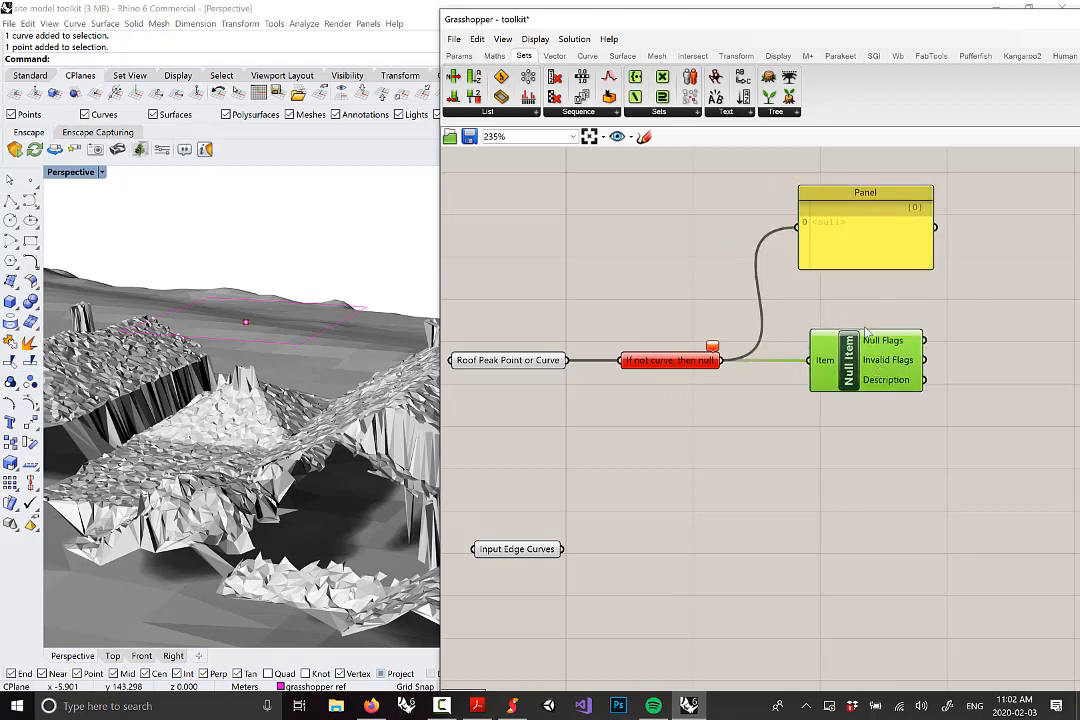
Disconnect the Panel from 'If not curve, then null' and move it above that parameter
{"action": "left_click_drag", "start_coordinate": [869, 262], "coordinate": [814, 250]}
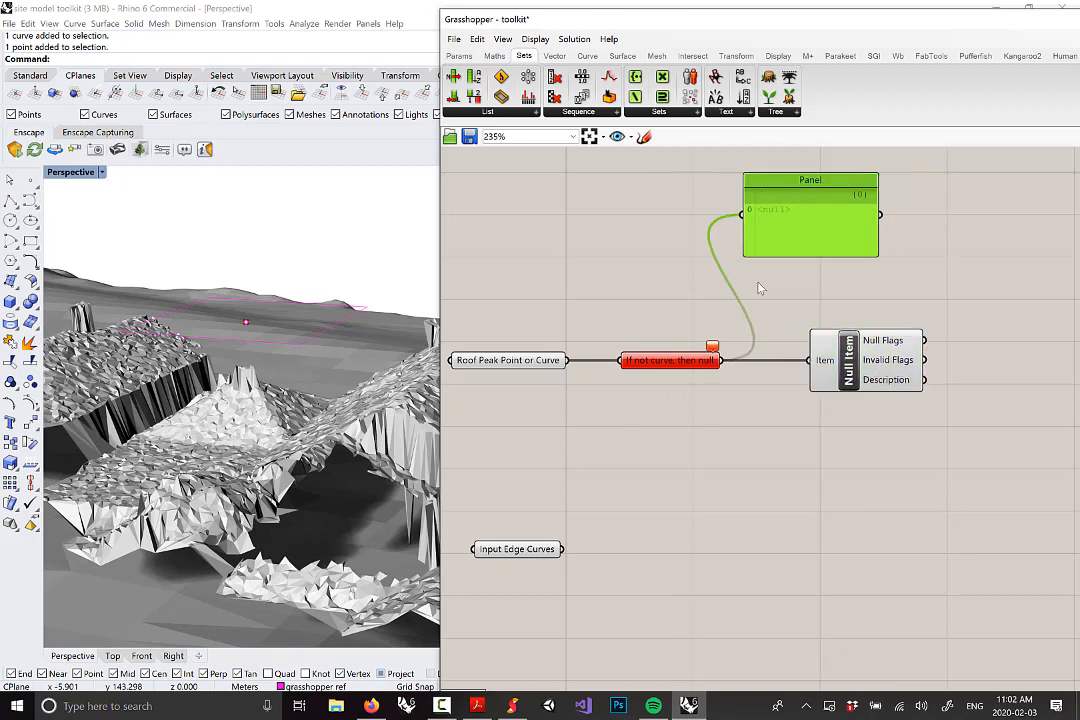
{"action": "right_click", "coordinate": [757, 220]}
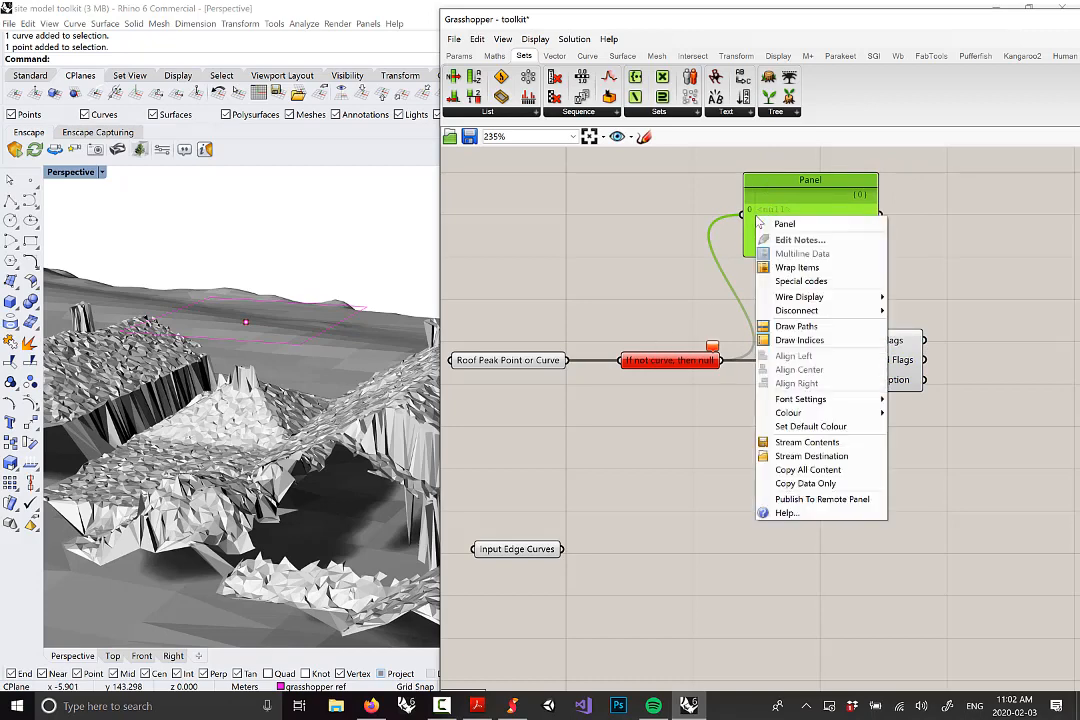
{"action": "mouse_move", "coordinate": [845, 315]}
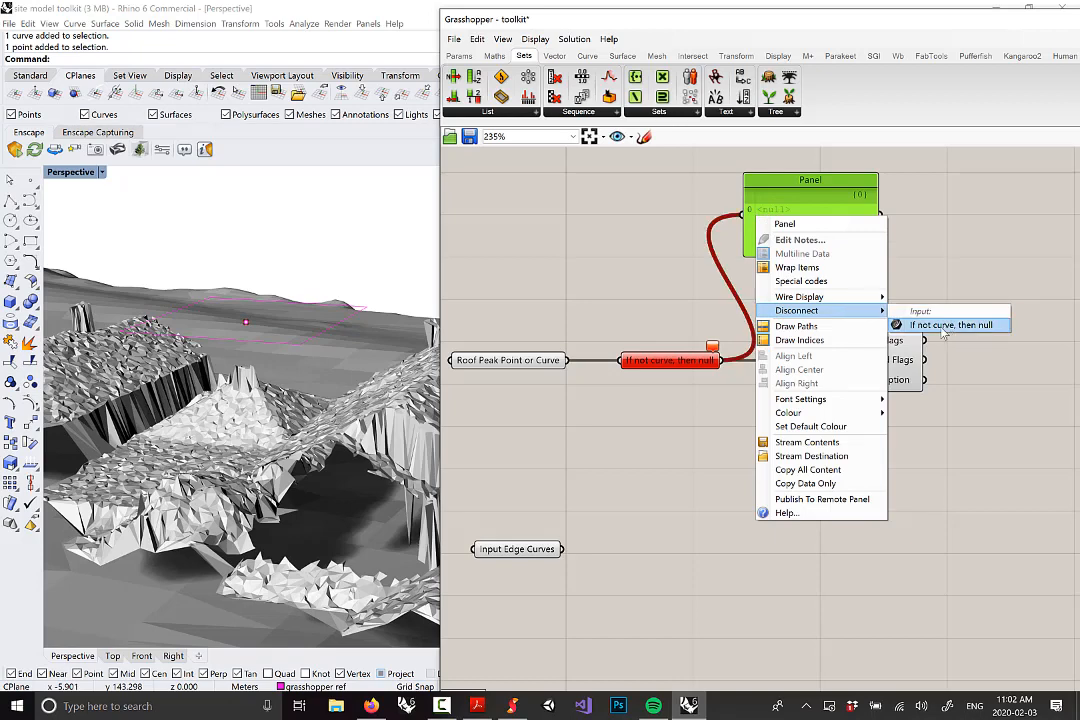
{"action": "left_click", "coordinate": [918, 326]}
{"action": "left_click_drag", "start_coordinate": [844, 185], "coordinate": [720, 238]}
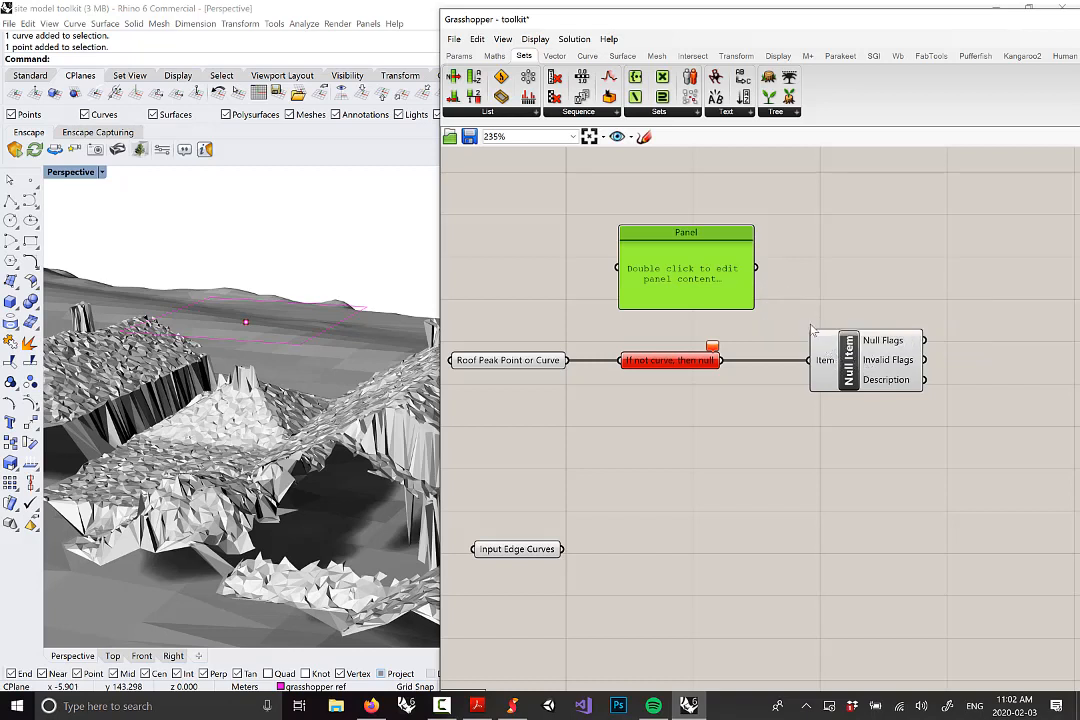
Replace the Panel text with a note that a point input makes the curve component output null, and widen it
{"action": "left_click_drag", "start_coordinate": [665, 285], "coordinate": [645, 304]}
{"action": "double_click", "coordinate": [700, 299]}
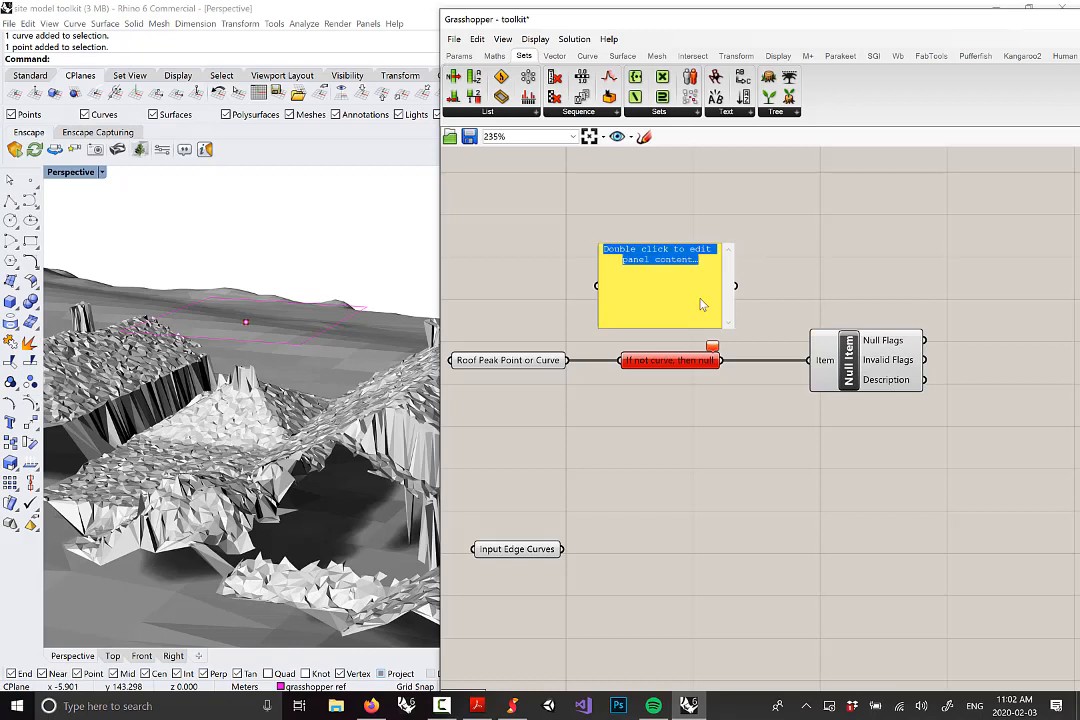
{"action": "key", "text": "BackSpace"}
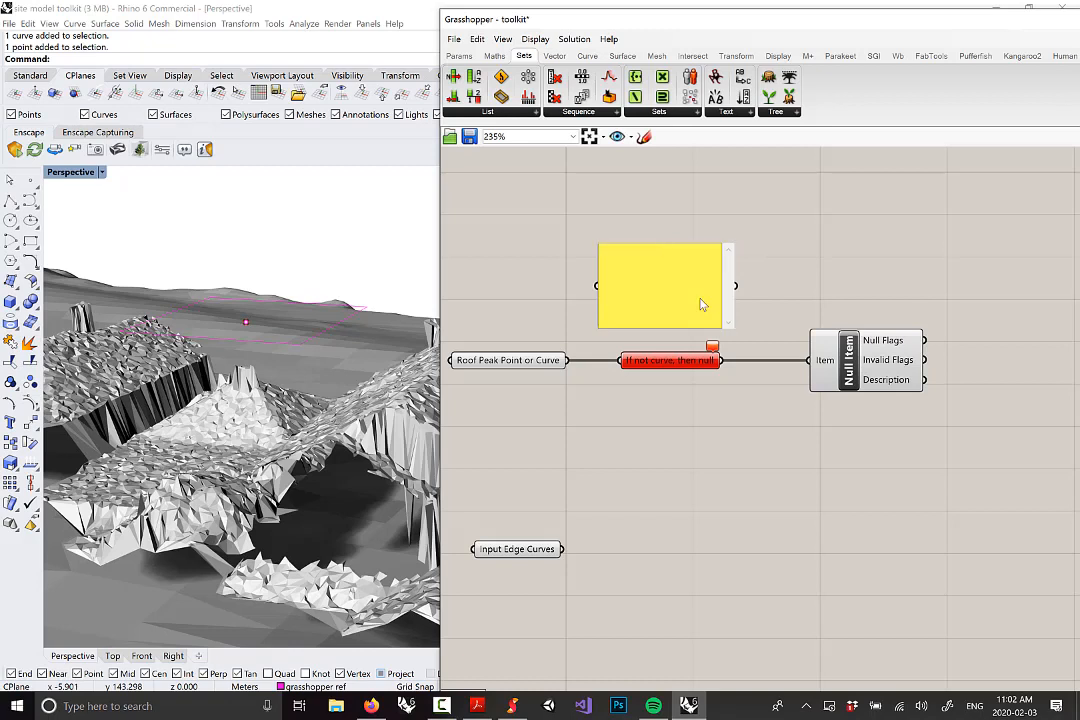
{"action": "type", "text": "I used a curve component to input either my ref"}
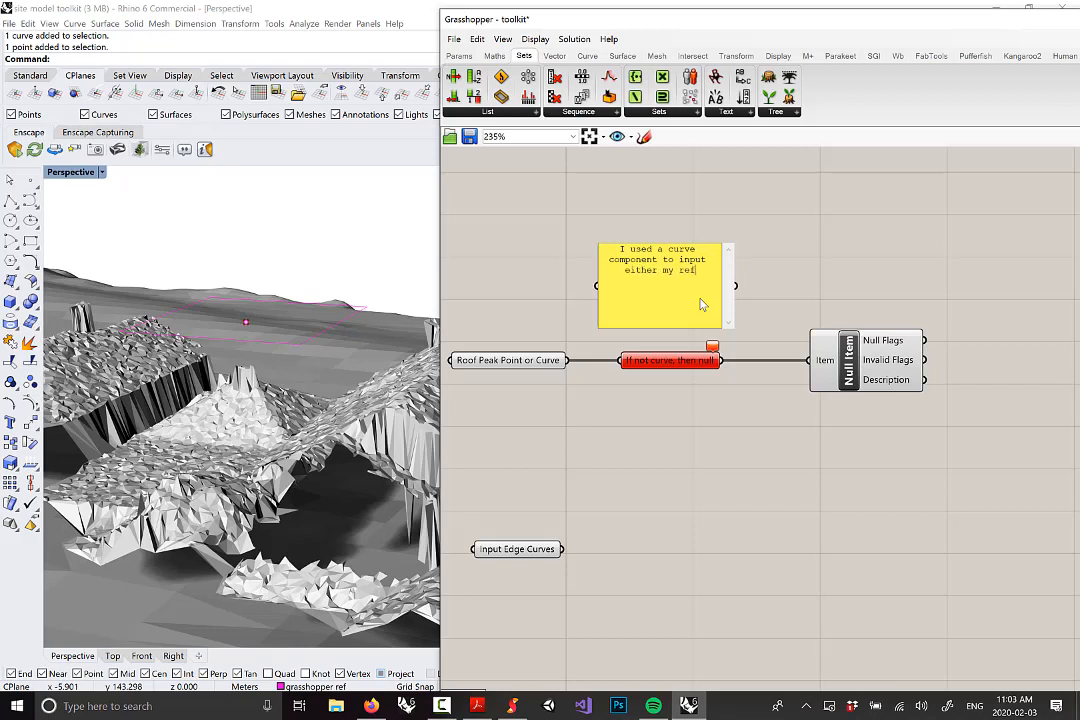
{"action": "type", "text": ". curve or point. If the input is "}
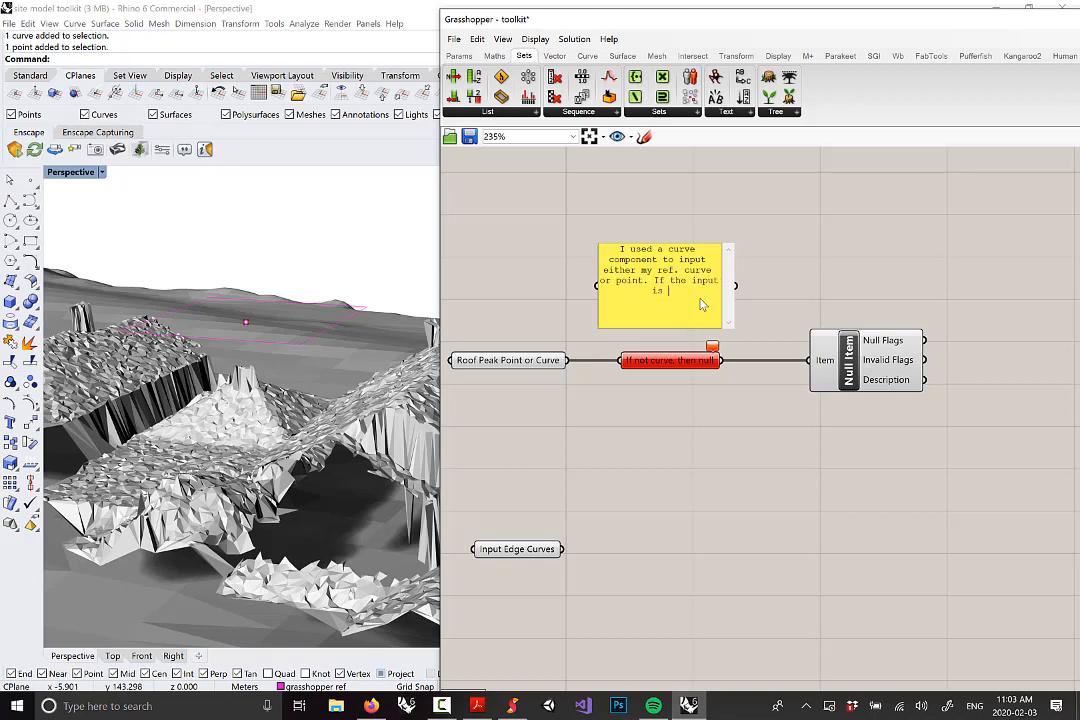
{"action": "type", "text": "a point, this component will output a null and I will know that"}
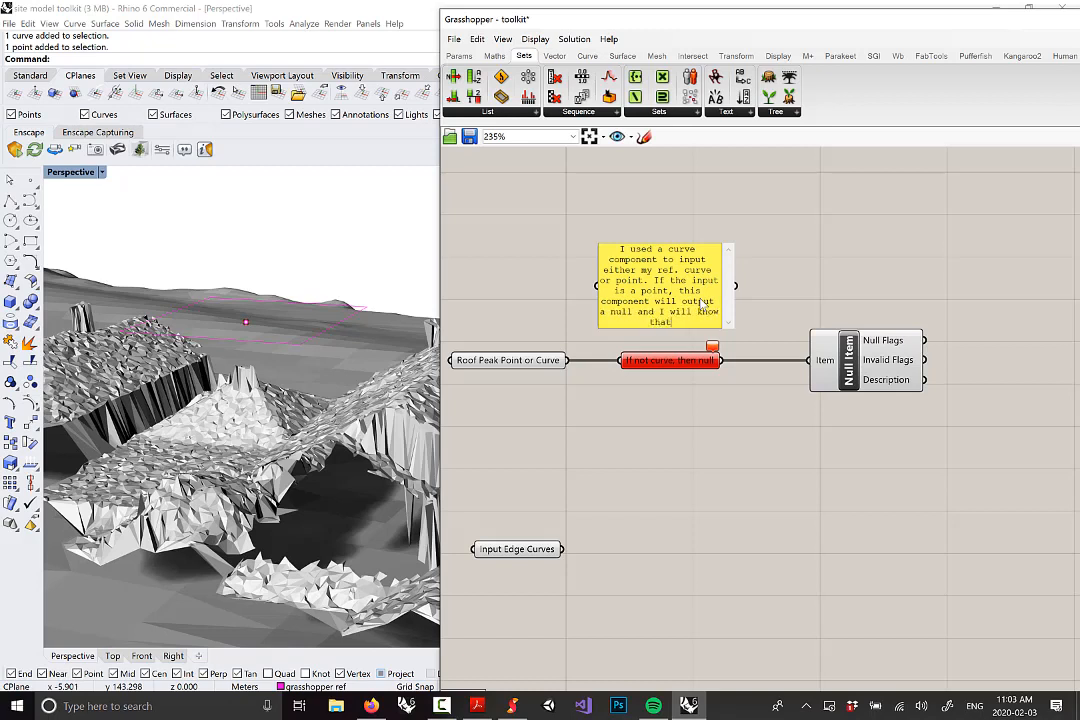
{"action": "type", "text": " it is a point."}
{"action": "left_click", "coordinate": [757, 299]}
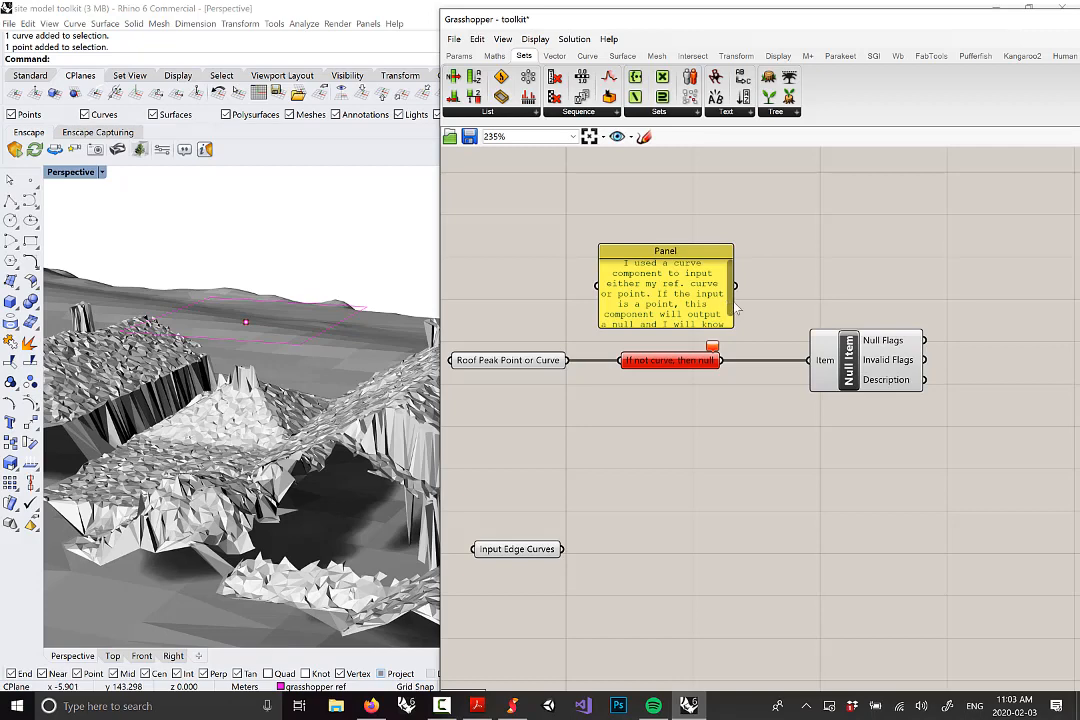
{"action": "mouse_move", "coordinate": [736, 300]}
{"action": "left_mouse_down"}
{"action": "mouse_move", "coordinate": [791, 295]}
{"action": "mouse_move", "coordinate": [735, 305]}
{"action": "left_mouse_up"}
{"action": "left_click", "coordinate": [844, 258]}
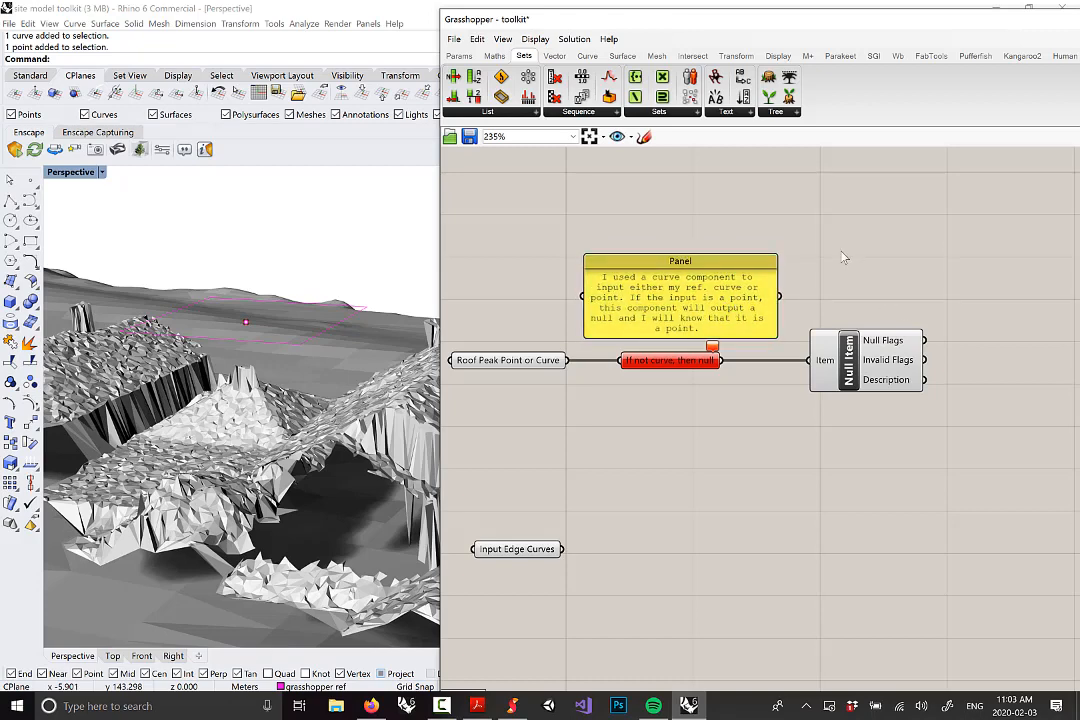
Reposition the note Panel to the right on the canvas
{"action": "scroll", "coordinate": [880, 285], "scroll_direction": "down", "scroll_amount": 3}
{"action": "right_click_drag", "start_coordinate": [880, 285], "coordinate": [780, 260]}
{"action": "scroll", "coordinate": [772, 265], "scroll_direction": "up", "scroll_amount": 2}
{"action": "left_click_drag", "start_coordinate": [690, 237], "coordinate": [772, 212]}
{"action": "left_click", "coordinate": [932, 358]}
{"action": "right_click_drag", "start_coordinate": [909, 347], "coordinate": [885, 343]}
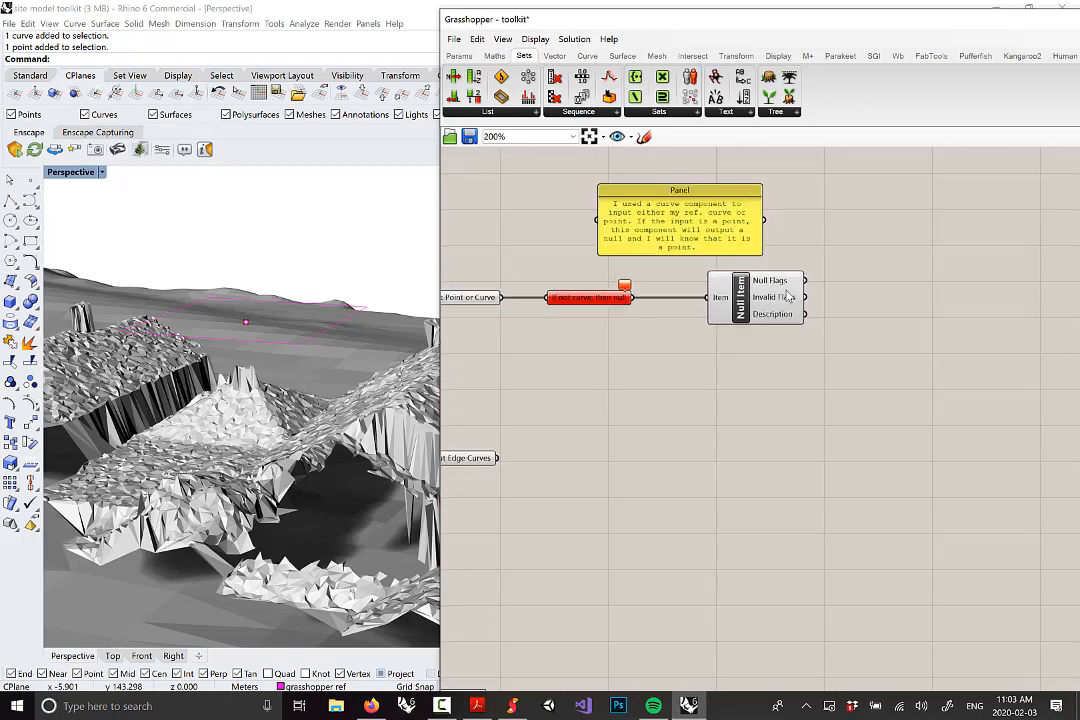
Check that Null Flags reports True for the point input, then switch to Sketchable
{"action": "mouse_move", "coordinate": [803, 283]}
{"action": "scroll", "coordinate": [785, 292], "scroll_direction": "up", "scroll_amount": 1}
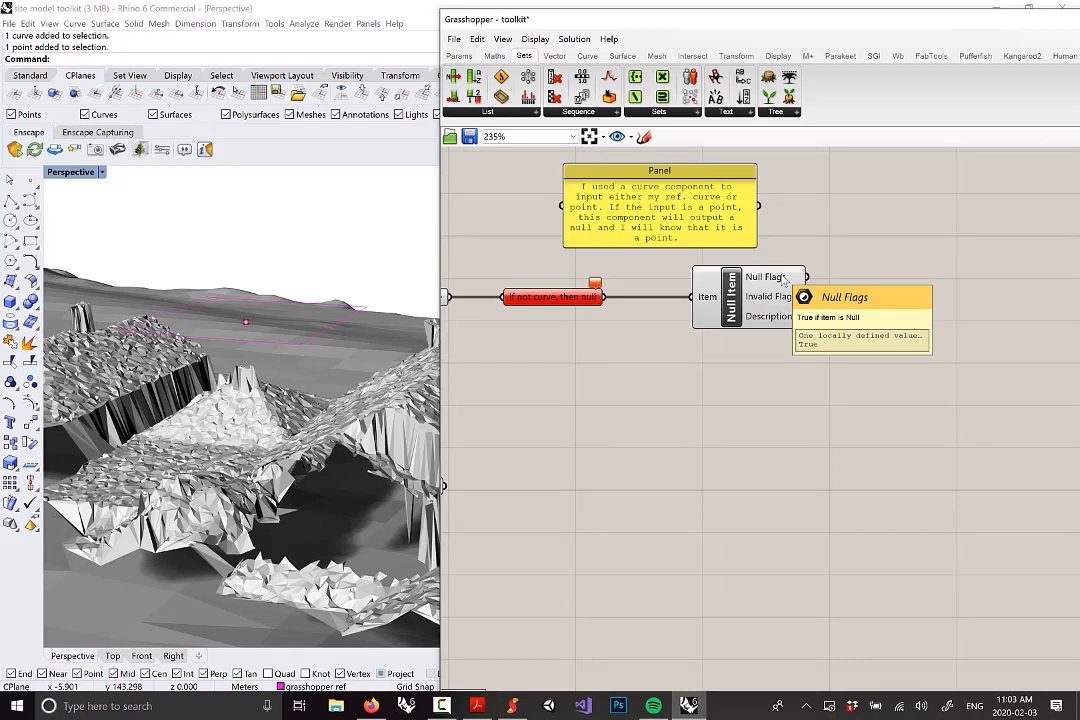
{"action": "mouse_move", "coordinate": [581, 303]}
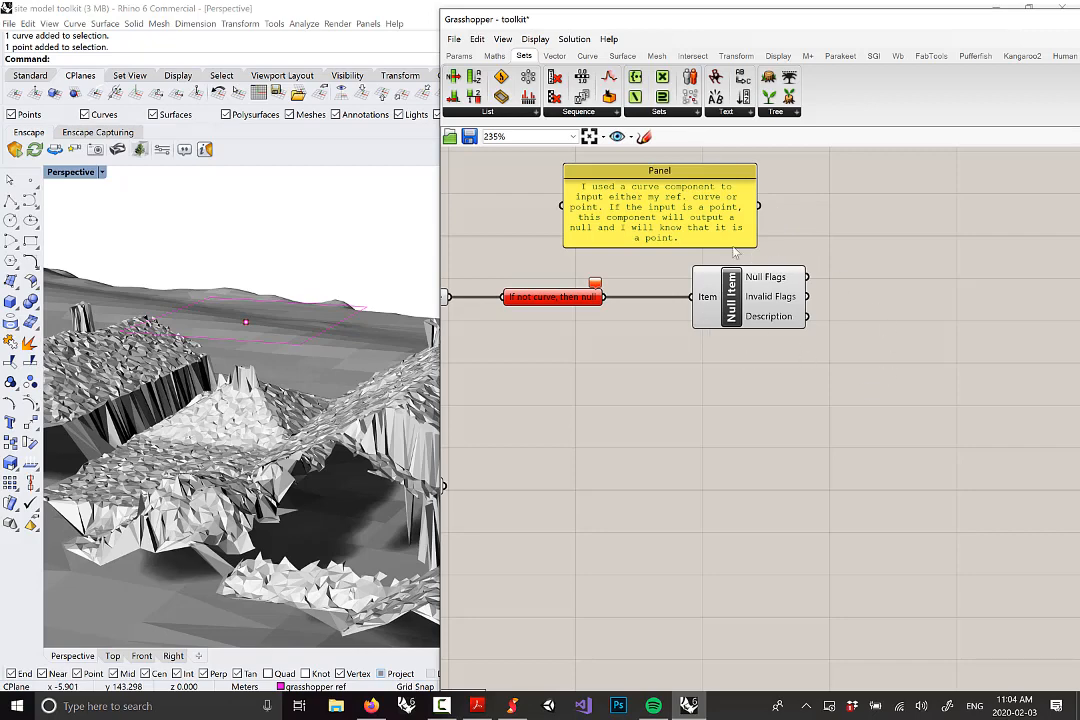
{"action": "scroll", "coordinate": [762, 290], "scroll_direction": "down", "scroll_amount": 2}
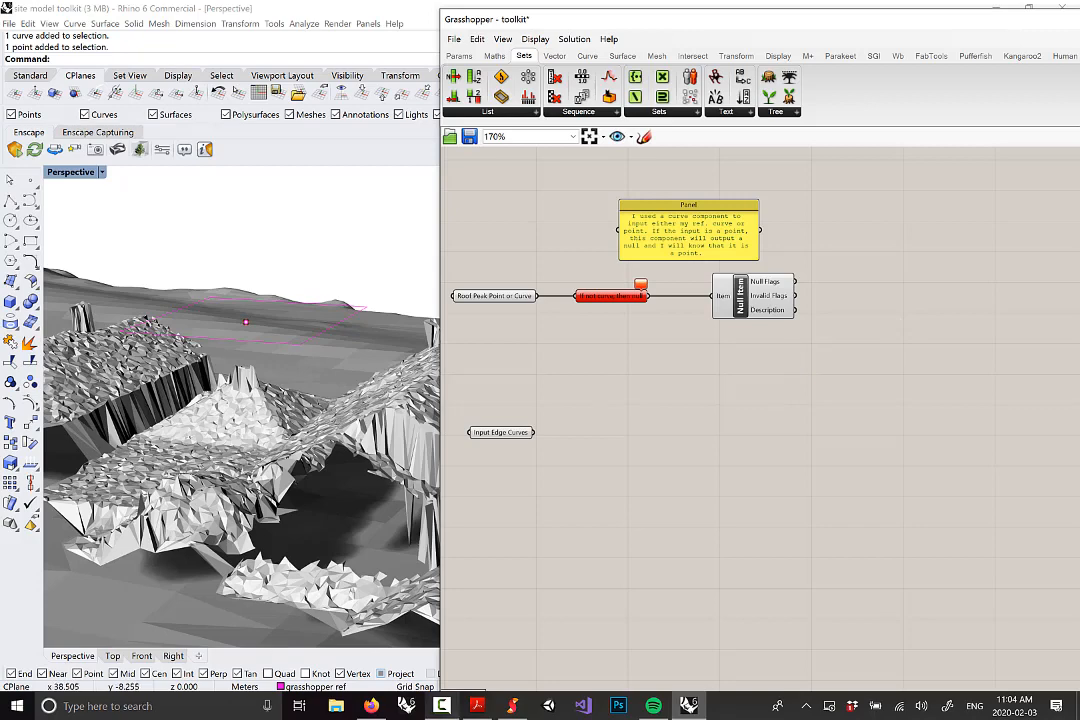
{"action": "left_click", "coordinate": [511, 706]}
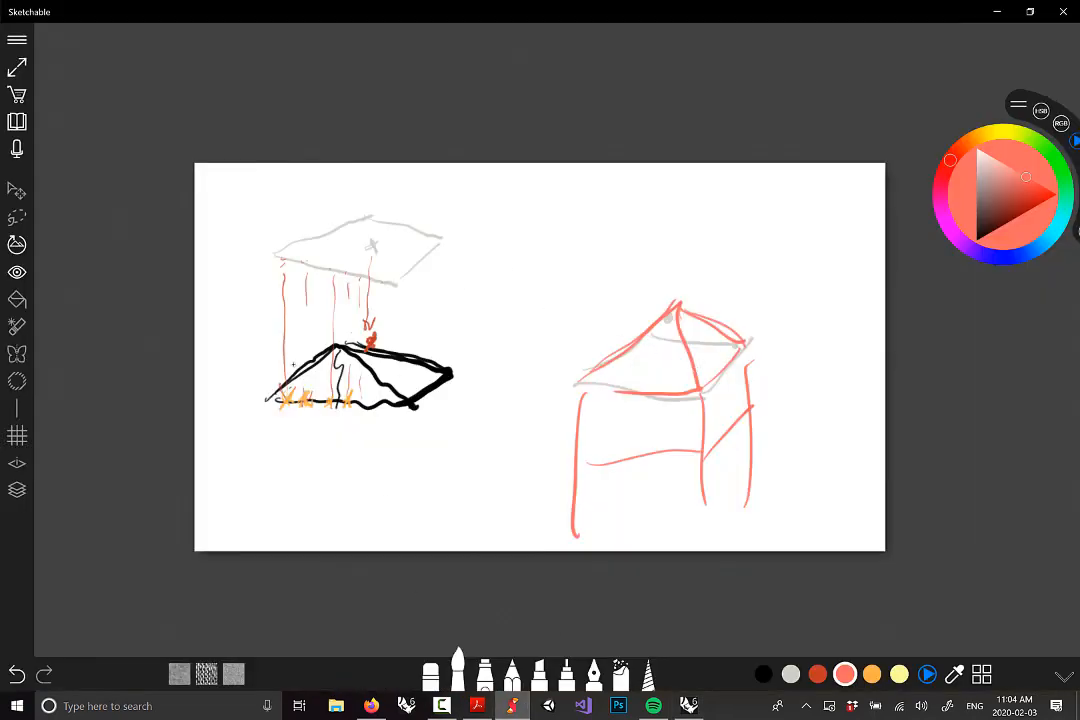
Delete the old sketch page, open a new blank page, and pick black ink
{"action": "left_click", "coordinate": [16, 121]}
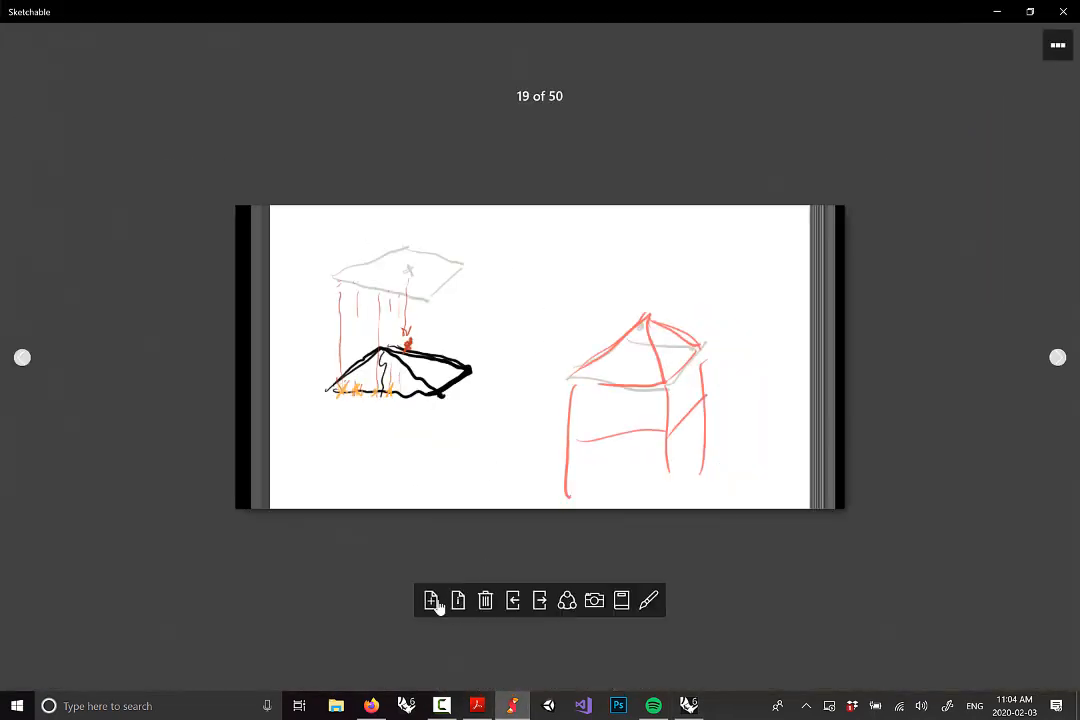
{"action": "left_click", "coordinate": [486, 602]}
{"action": "left_click", "coordinate": [645, 362]}
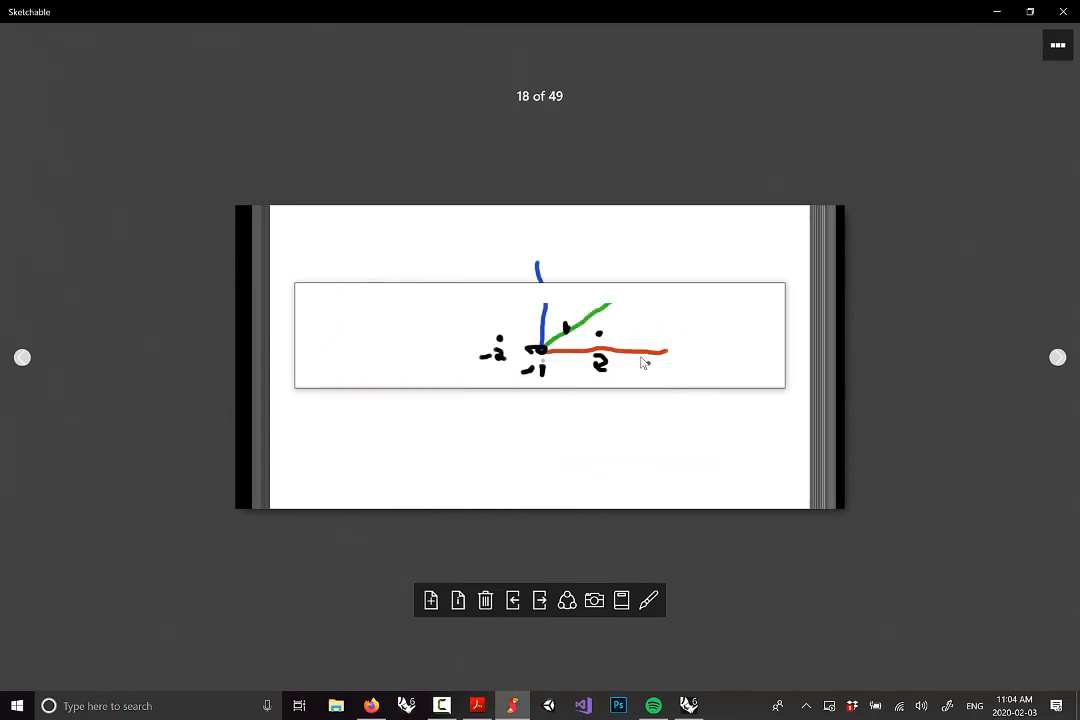
{"action": "left_click", "coordinate": [433, 603]}
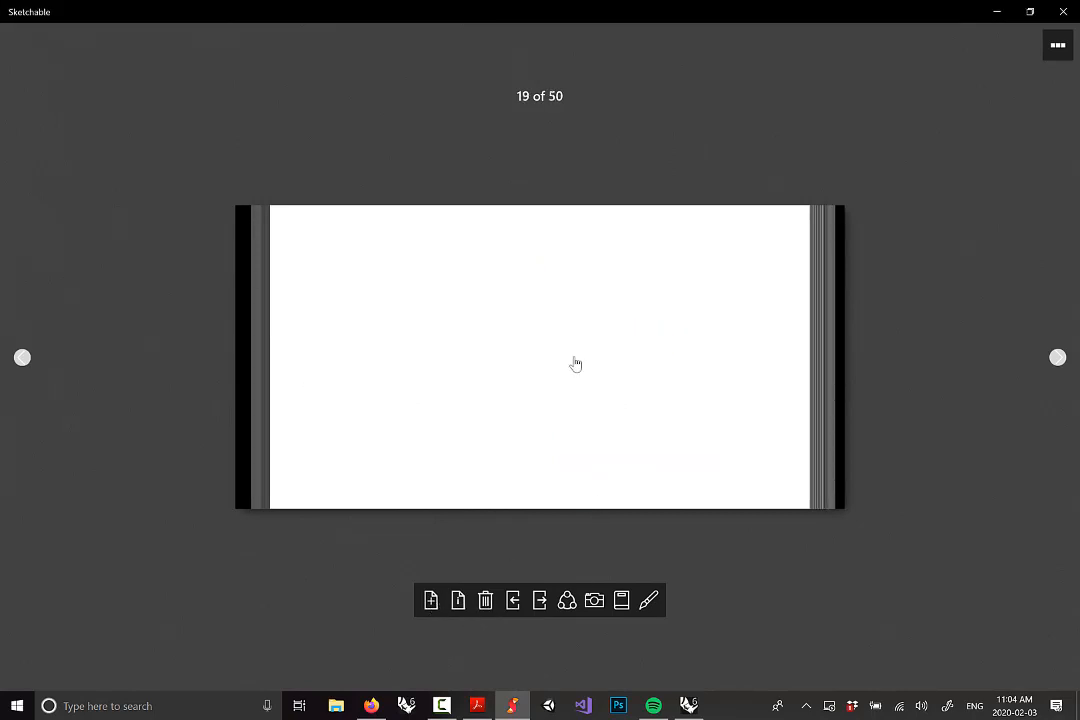
{"action": "left_click", "coordinate": [576, 364]}
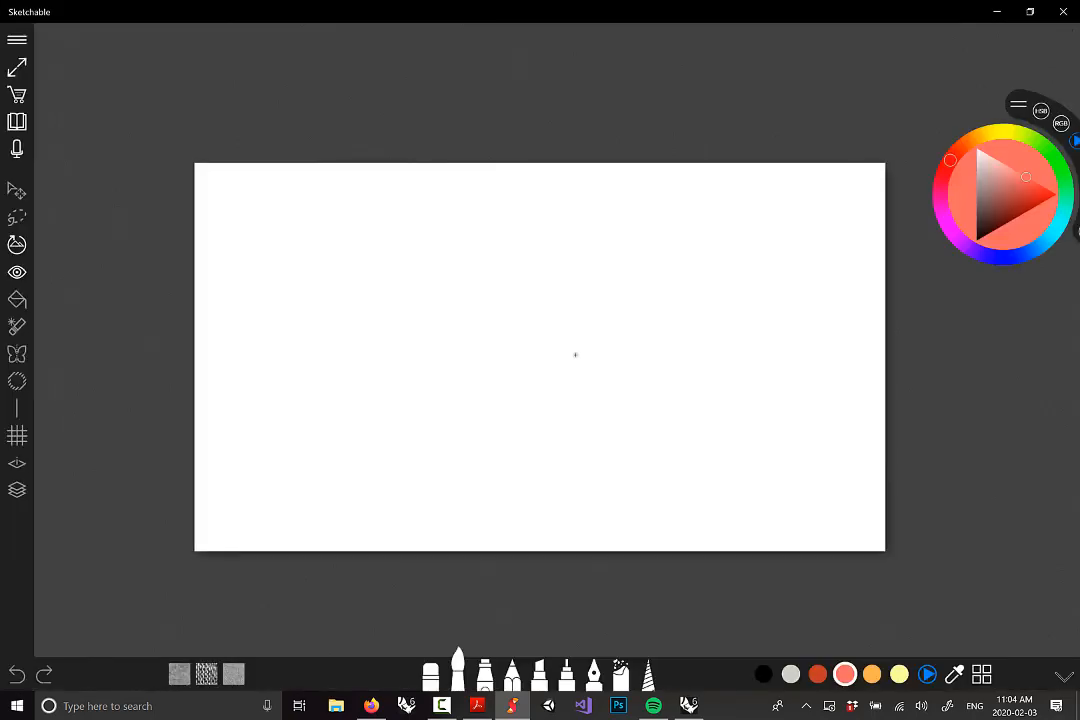
{"action": "left_click", "coordinate": [763, 674]}
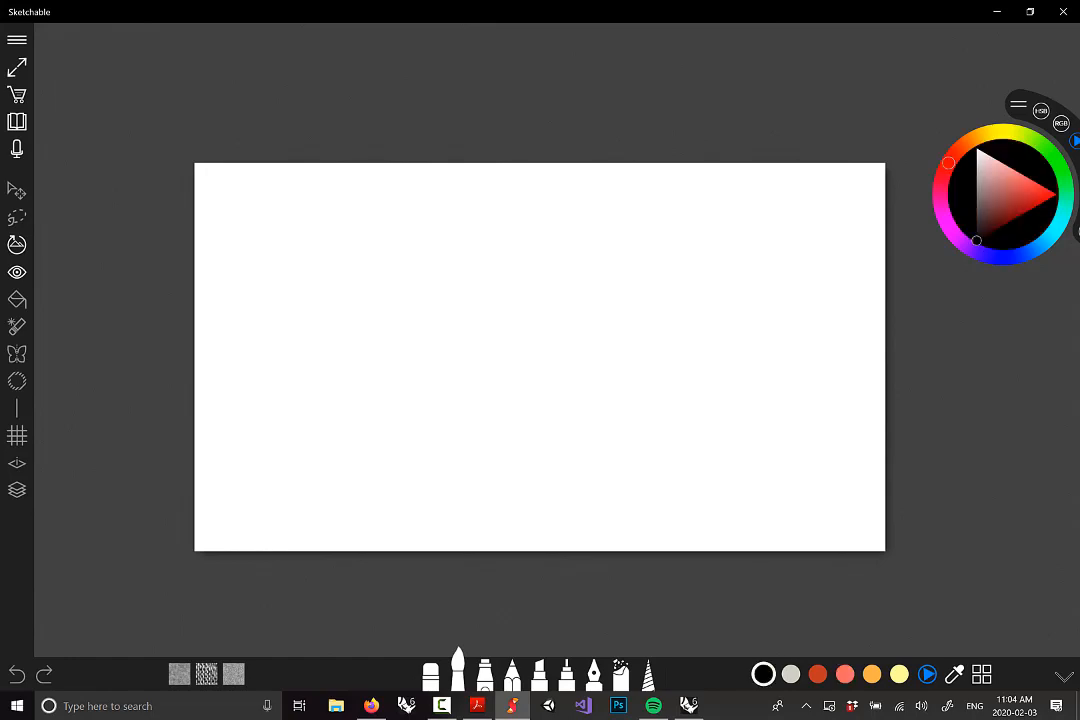
Handwrite 'if condition is true:' and 'then' on the next line in black
{"action": "mouse_move", "coordinate": [262, 266]}
{"action": "left_mouse_down"}
{"action": "mouse_move", "coordinate": [431, 280]}
{"action": "mouse_move", "coordinate": [458, 253]}
{"action": "mouse_move", "coordinate": [501, 248]}
{"action": "mouse_move", "coordinate": [538, 262]}
{"action": "left_mouse_up"}
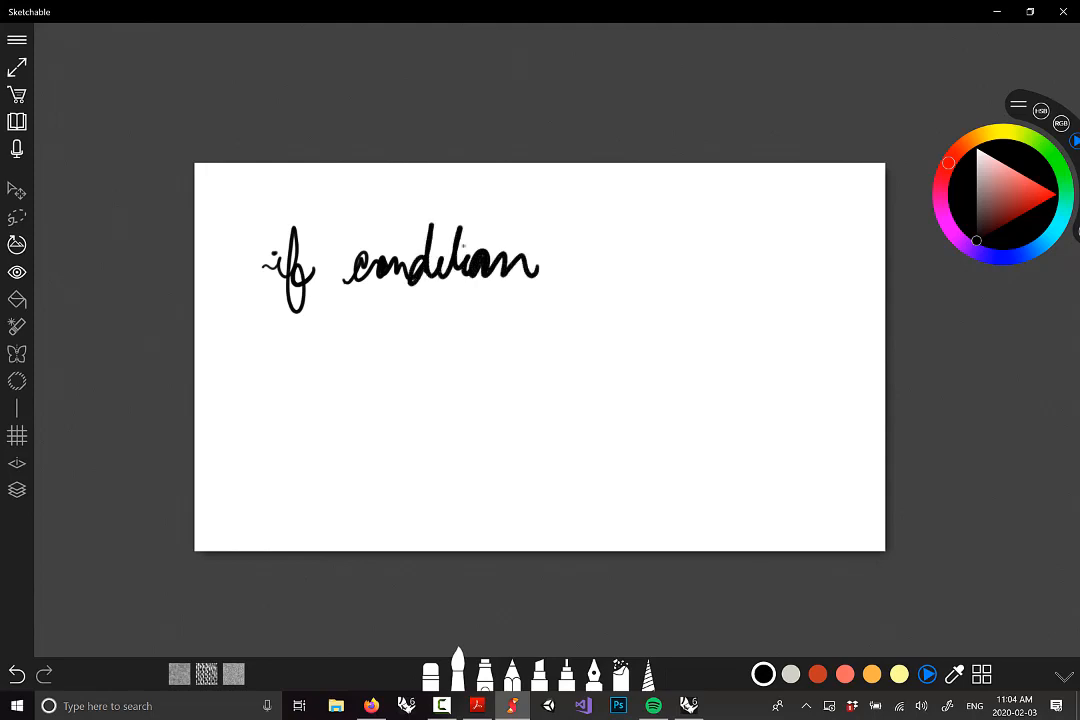
{"action": "left_click_drag", "start_coordinate": [438, 243], "coordinate": [455, 239]}
{"action": "mouse_move", "coordinate": [584, 252]}
{"action": "left_mouse_down"}
{"action": "mouse_move", "coordinate": [630, 265]}
{"action": "mouse_move", "coordinate": [598, 226]}
{"action": "mouse_move", "coordinate": [684, 275]}
{"action": "mouse_move", "coordinate": [780, 245]}
{"action": "left_mouse_up"}
{"action": "left_click_drag", "start_coordinate": [662, 218], "coordinate": [700, 207]}
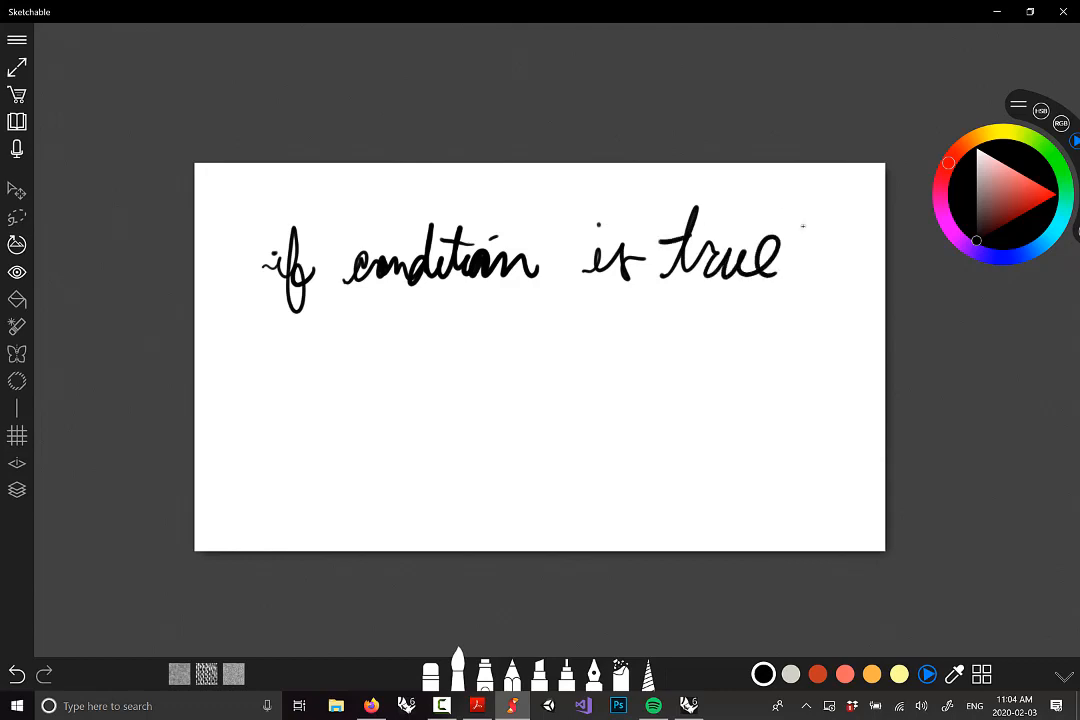
{"action": "mouse_move", "coordinate": [310, 362]}
{"action": "left_mouse_down"}
{"action": "mouse_move", "coordinate": [345, 315]}
{"action": "mouse_move", "coordinate": [385, 360]}
{"action": "mouse_move", "coordinate": [435, 340]}
{"action": "mouse_move", "coordinate": [472, 365]}
{"action": "left_mouse_up"}
{"action": "left_click_drag", "start_coordinate": [325, 326], "coordinate": [366, 313]}
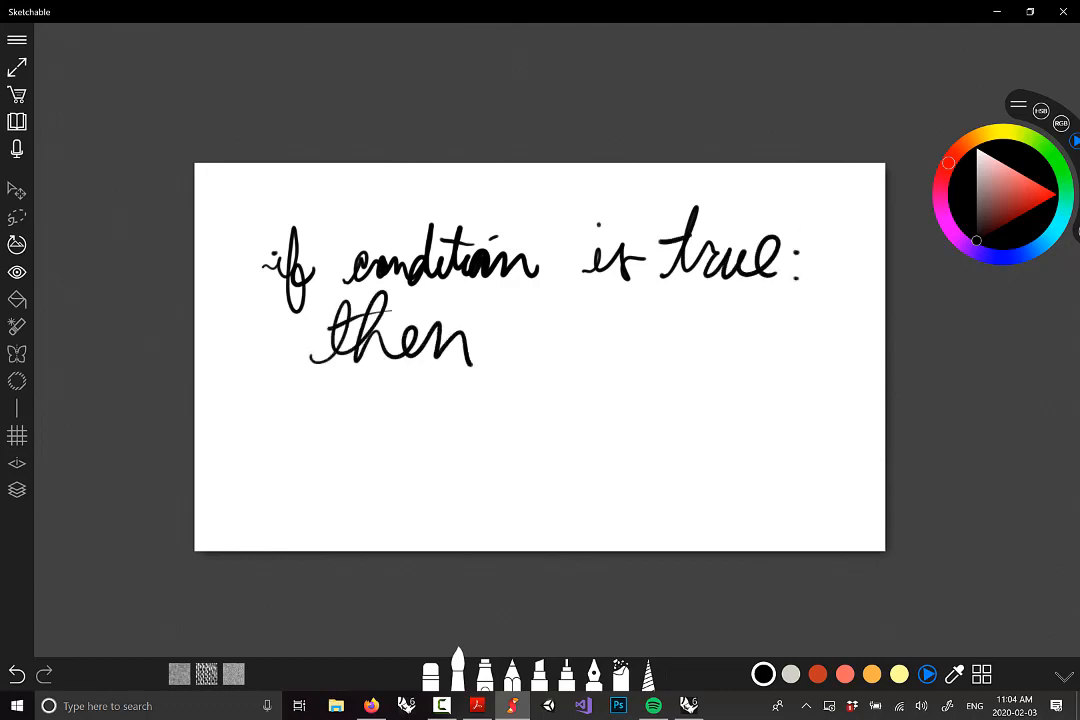
Add an orange-red A after 'then', write 'else' in black, and an orange B after it
{"action": "left_click", "coordinate": [817, 674]}
{"action": "mouse_move", "coordinate": [506, 365]}
{"action": "left_mouse_down"}
{"action": "mouse_move", "coordinate": [558, 358]}
{"action": "mouse_move", "coordinate": [550, 334]}
{"action": "left_mouse_up"}
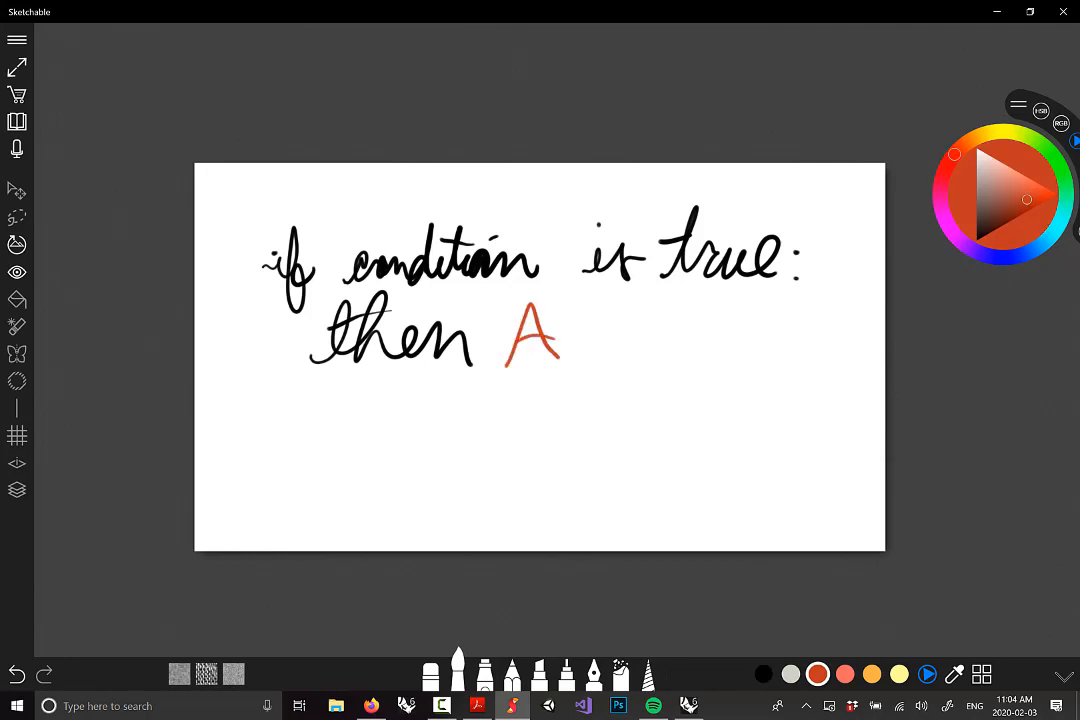
{"action": "left_click", "coordinate": [764, 674]}
{"action": "mouse_move", "coordinate": [312, 460]}
{"action": "left_mouse_down"}
{"action": "mouse_move", "coordinate": [350, 478]}
{"action": "mouse_move", "coordinate": [445, 485]}
{"action": "left_mouse_up"}
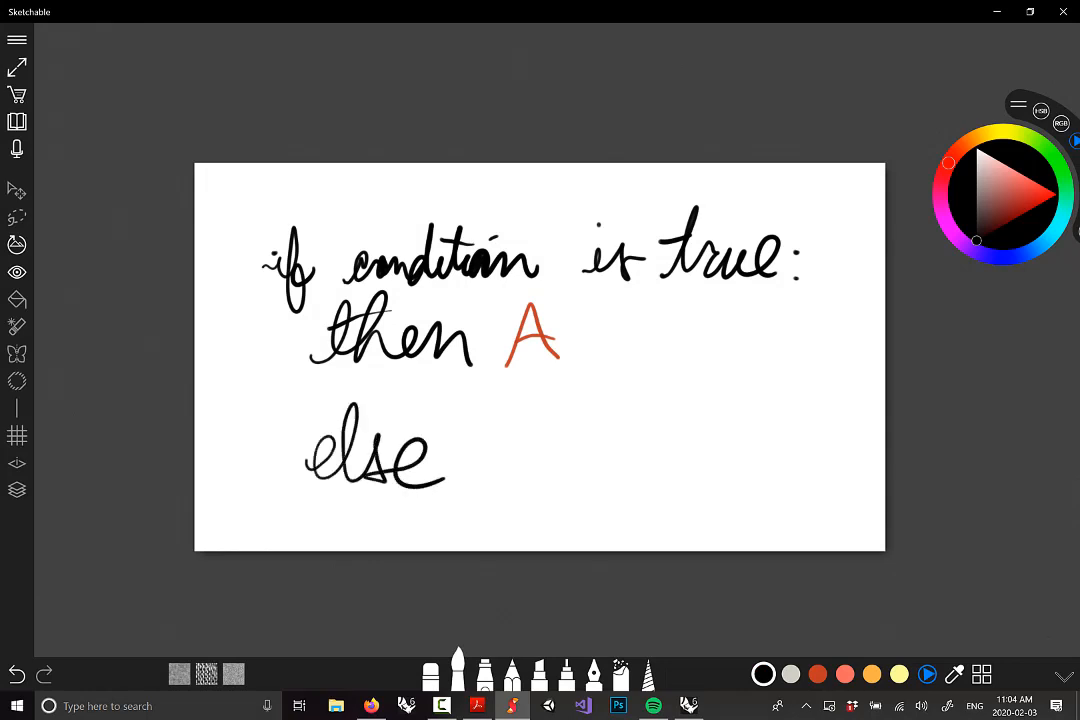
{"action": "left_click", "coordinate": [872, 674]}
{"action": "left_click_drag", "start_coordinate": [497, 403], "coordinate": [502, 475]}
{"action": "mouse_move", "coordinate": [493, 405]}
{"action": "left_mouse_down"}
{"action": "mouse_move", "coordinate": [531, 413]}
{"action": "mouse_move", "coordinate": [493, 473]}
{"action": "left_mouse_up"}
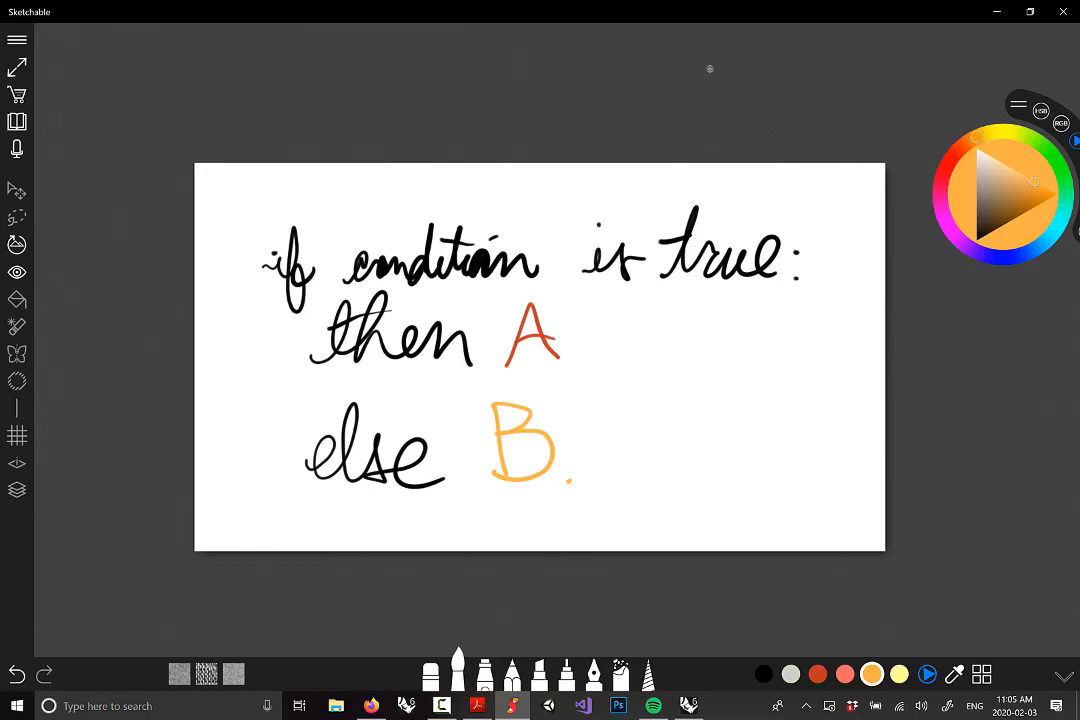
Back in Rhino, place a Stream Gate component from Sets > Tree, then delete it
{"action": "left_click", "coordinate": [689, 705]}
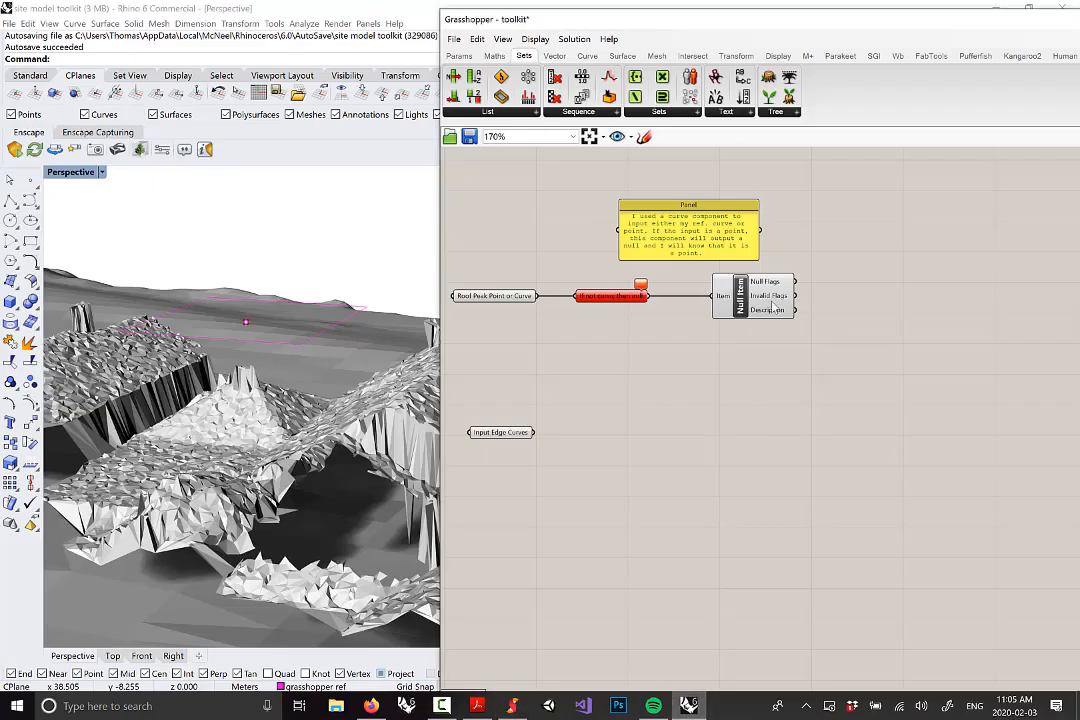
{"action": "scroll", "coordinate": [760, 292], "scroll_direction": "up", "scroll_amount": 2}
{"action": "mouse_move", "coordinate": [768, 287]}
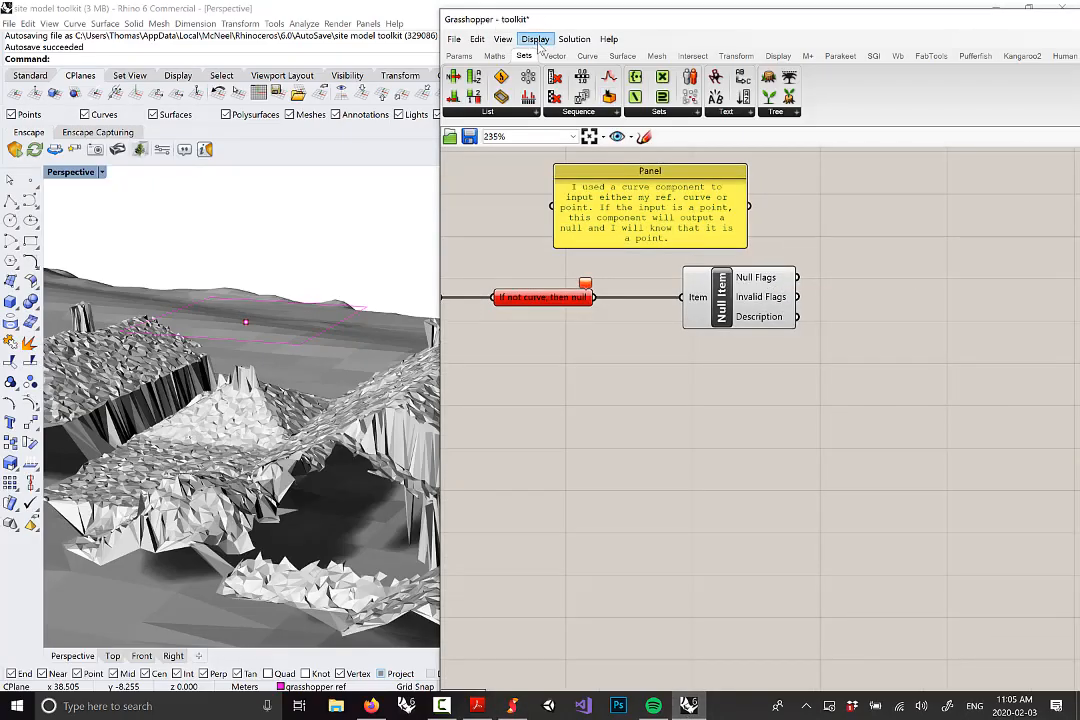
{"action": "left_click", "coordinate": [777, 111]}
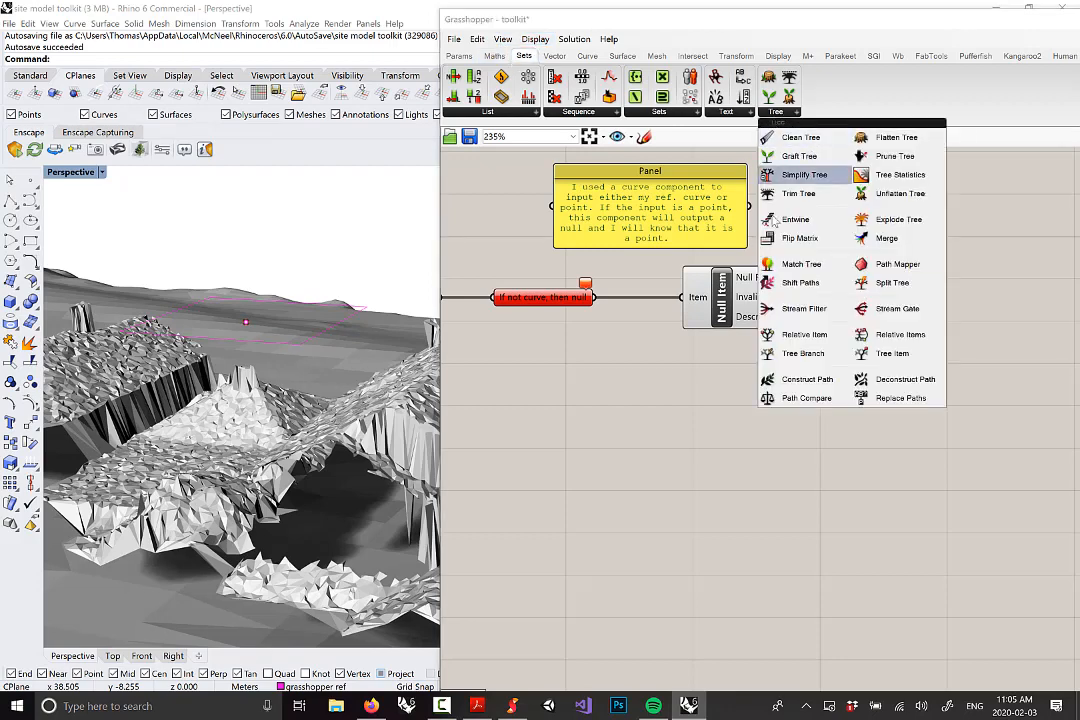
{"action": "left_click", "coordinate": [886, 318]}
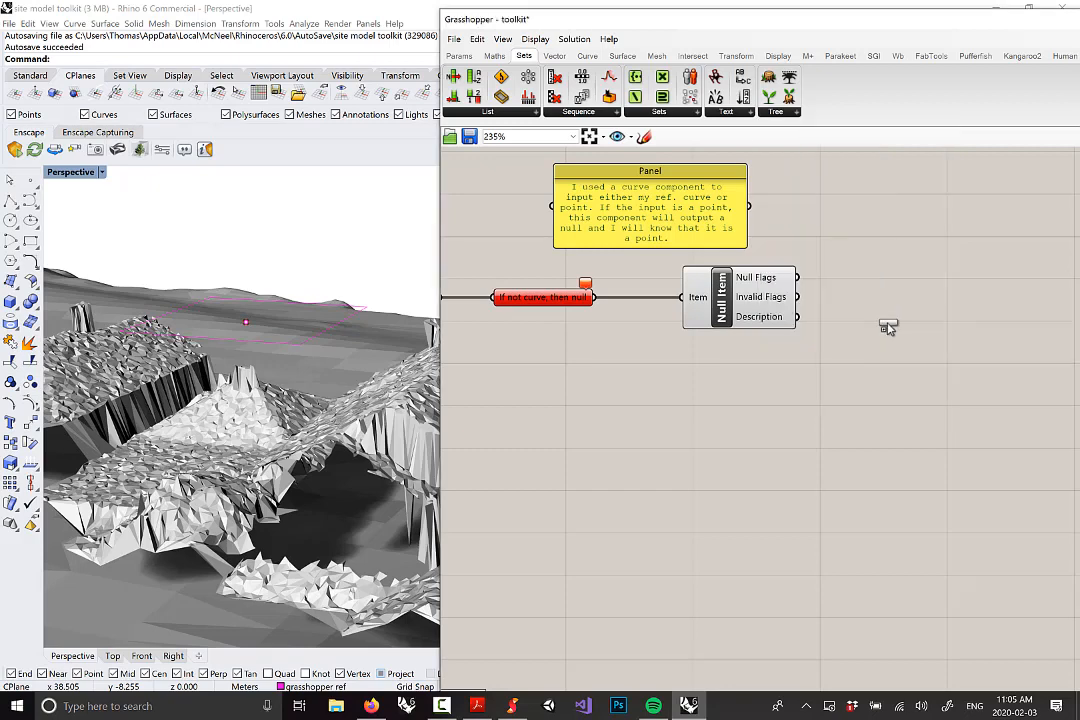
{"action": "left_click", "coordinate": [845, 428]}
{"action": "right_click_drag", "start_coordinate": [845, 428], "coordinate": [923, 268]}
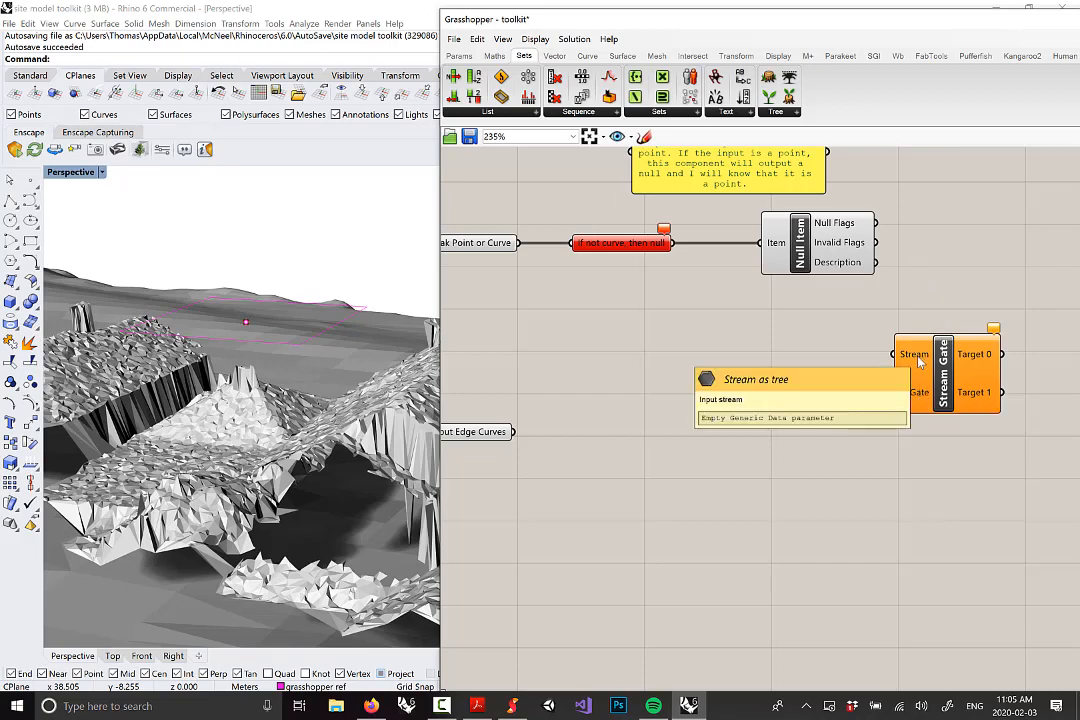
{"action": "left_click", "coordinate": [945, 383]}
{"action": "key", "text": "Delete"}
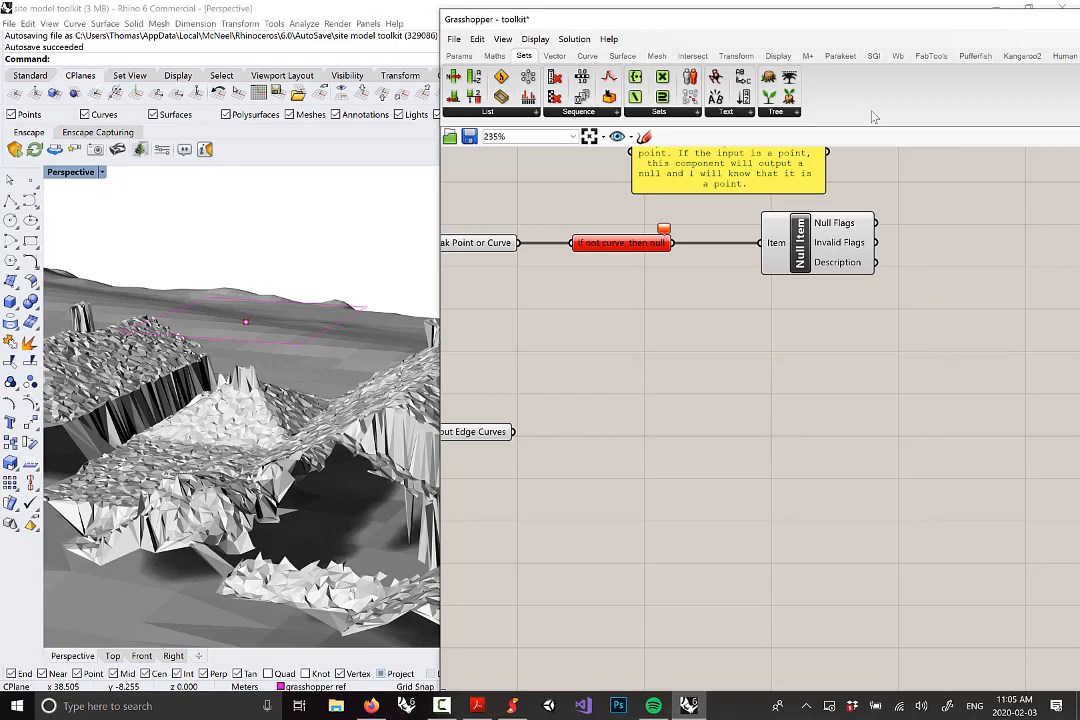
Place a Stream Filter component below the Null Item check
{"action": "left_click", "coordinate": [776, 111]}
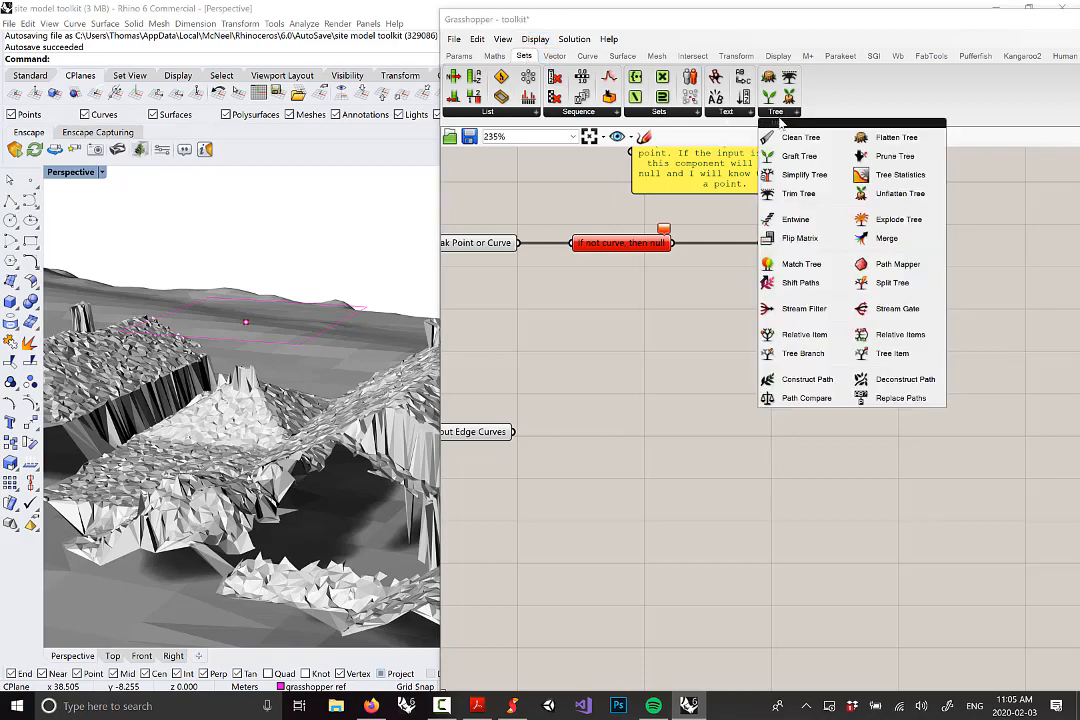
{"action": "left_click", "coordinate": [803, 312]}
{"action": "left_click", "coordinate": [945, 368]}
{"action": "right_click_drag", "start_coordinate": [793, 288], "coordinate": [803, 337]}
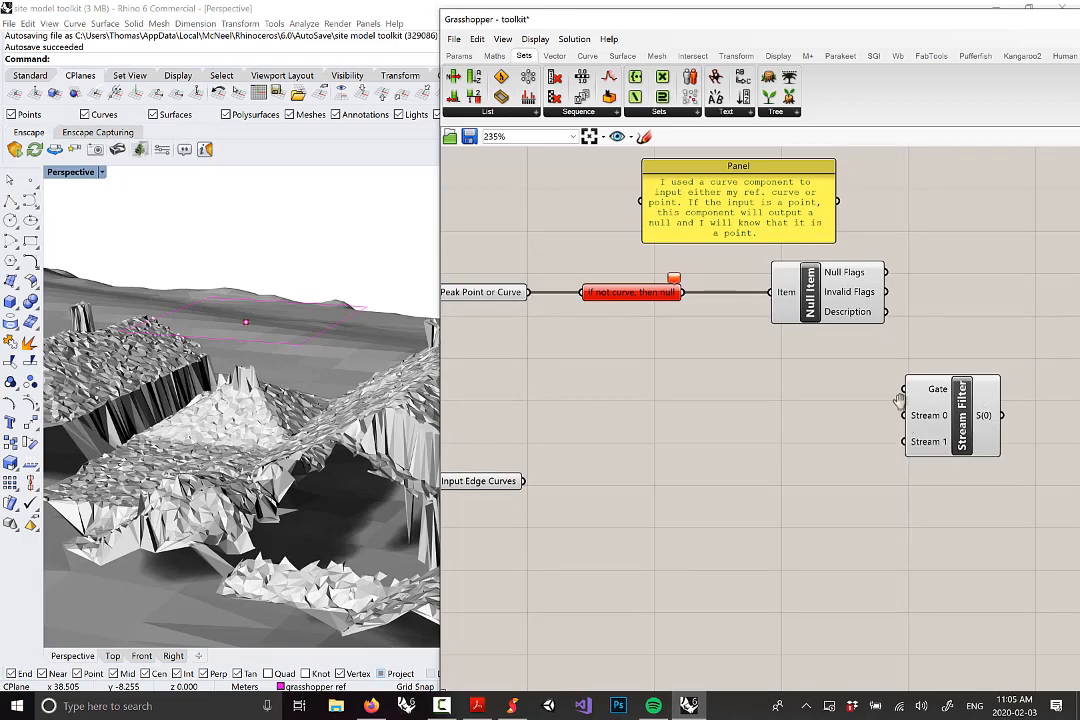
Zoom in on the Stream Filter's inputs and place a Panel from Params > Input beside it
{"action": "right_click_drag", "start_coordinate": [927, 430], "coordinate": [903, 360]}
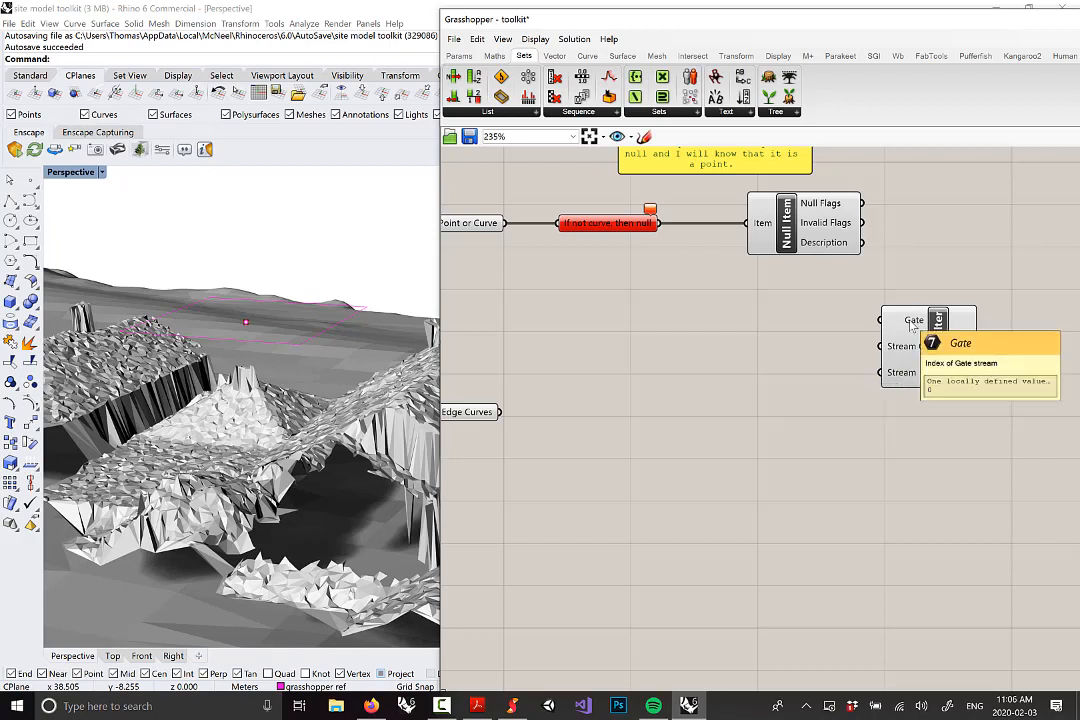
{"action": "scroll", "coordinate": [868, 318], "scroll_direction": "up", "scroll_amount": 3}
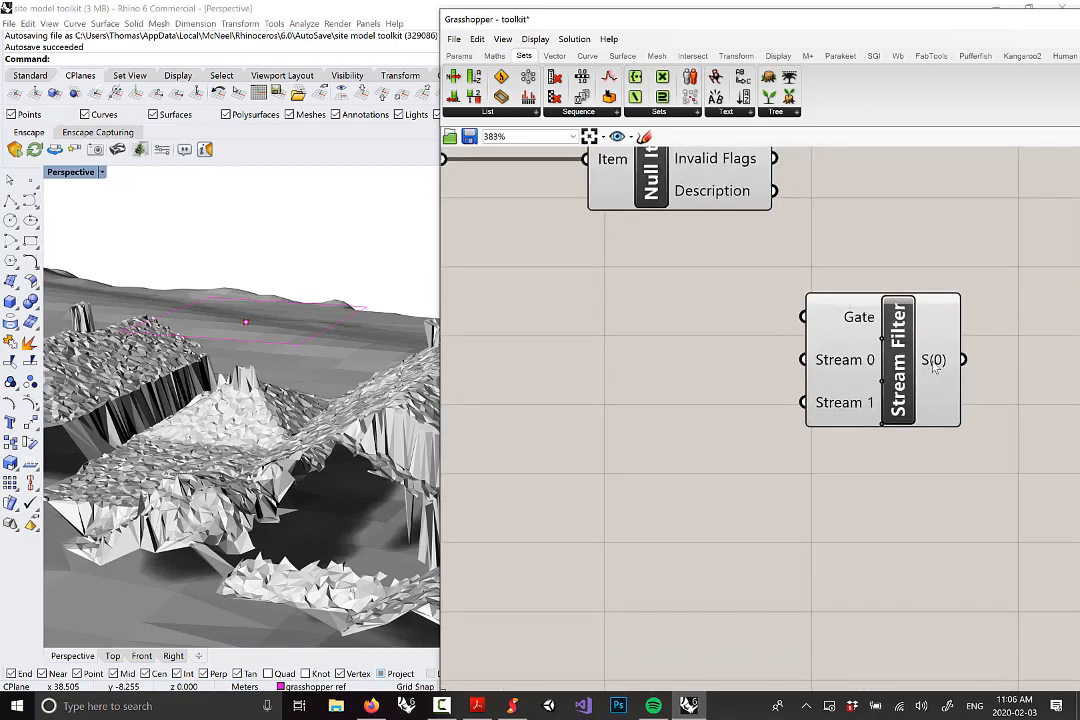
{"action": "scroll", "coordinate": [931, 372], "scroll_direction": "down", "scroll_amount": 3}
{"action": "scroll", "coordinate": [845, 350], "scroll_direction": "up", "scroll_amount": 2}
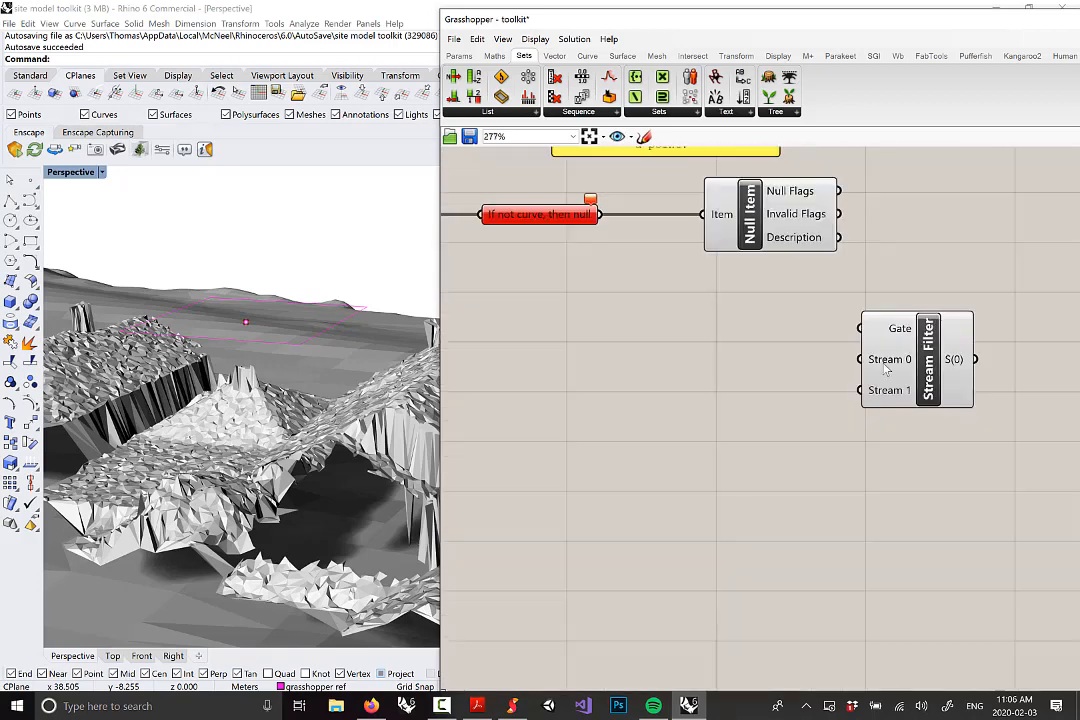
{"action": "scroll", "coordinate": [810, 340], "scroll_direction": "up", "scroll_amount": 2}
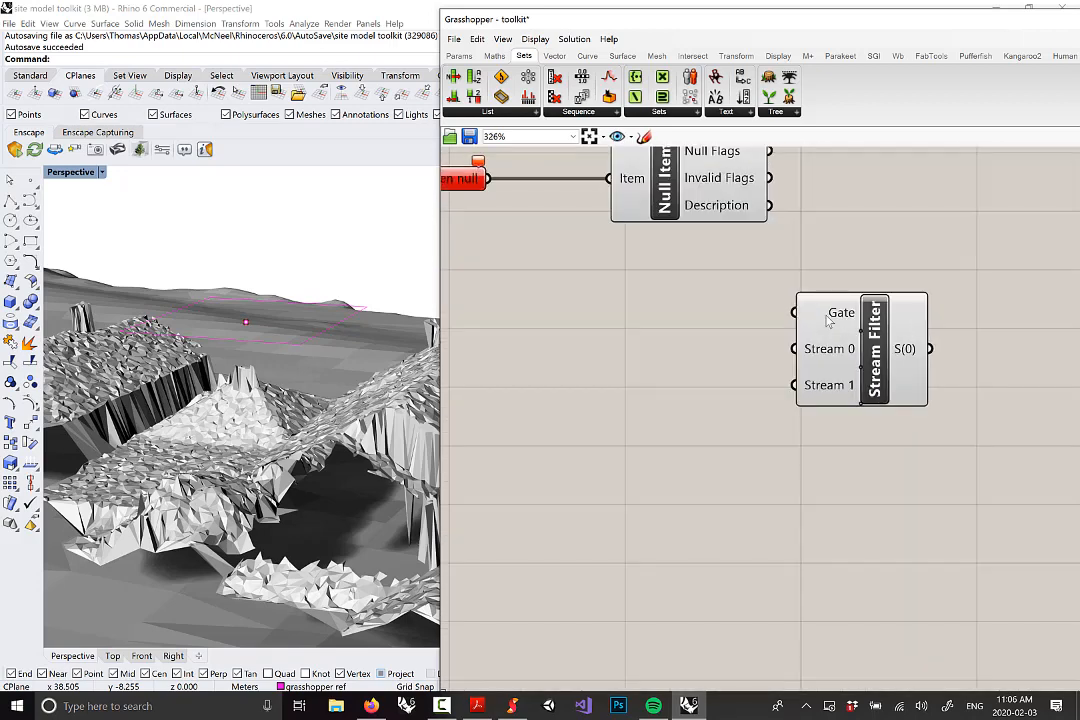
{"action": "left_click", "coordinate": [459, 56]}
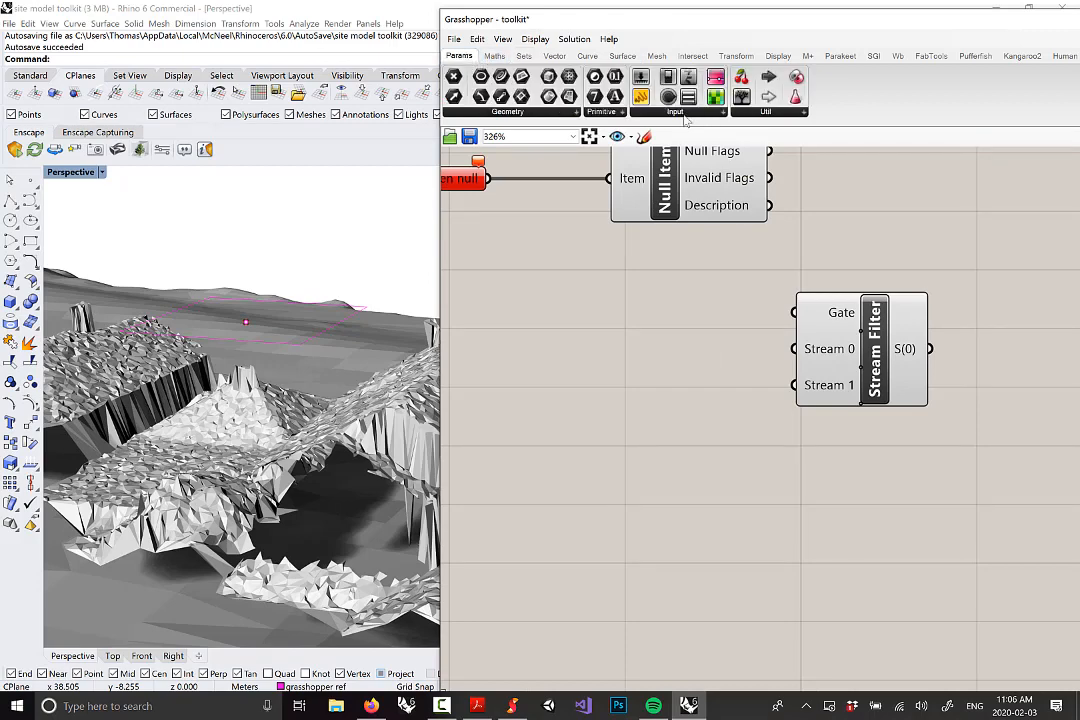
{"action": "left_click", "coordinate": [655, 112]}
{"action": "left_click_drag", "start_coordinate": [745, 137], "coordinate": [617, 383]}
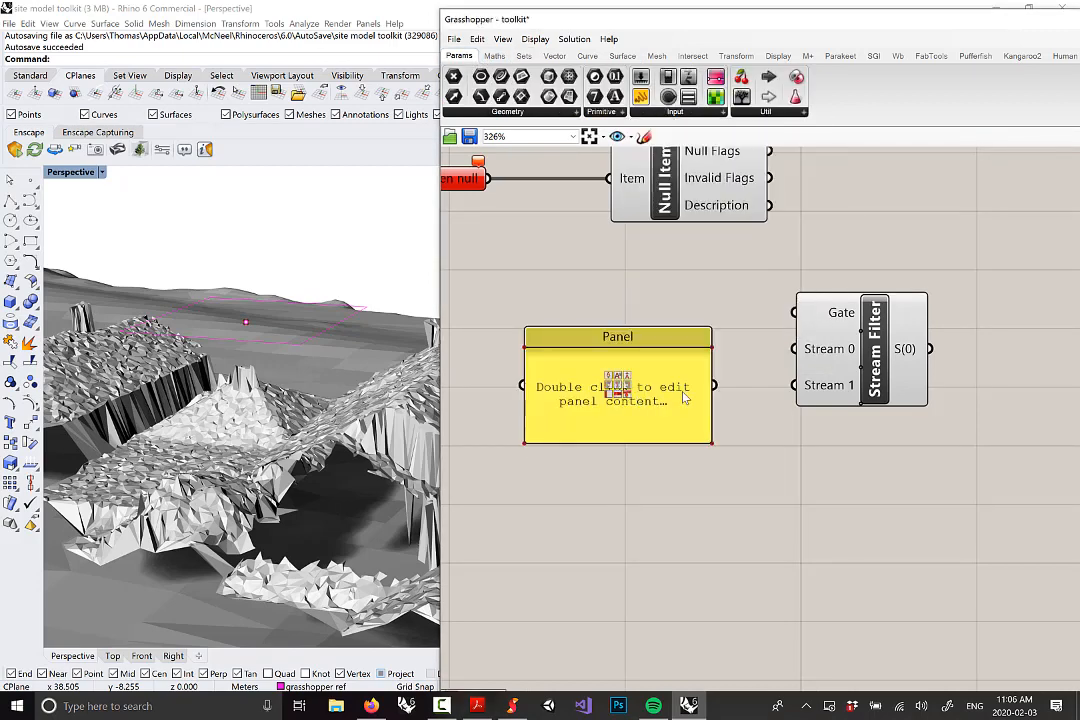
Make the new Panel read 'apple' and move it up slightly
{"action": "double_click", "coordinate": [617, 383]}
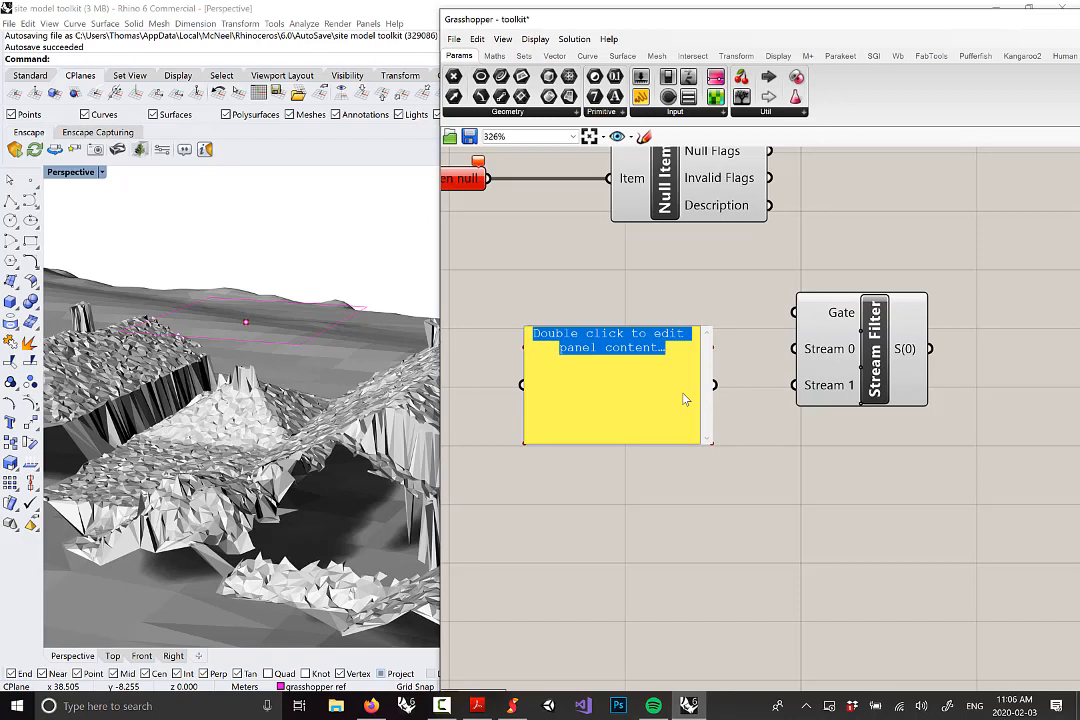
{"action": "type", "text": "apple"}
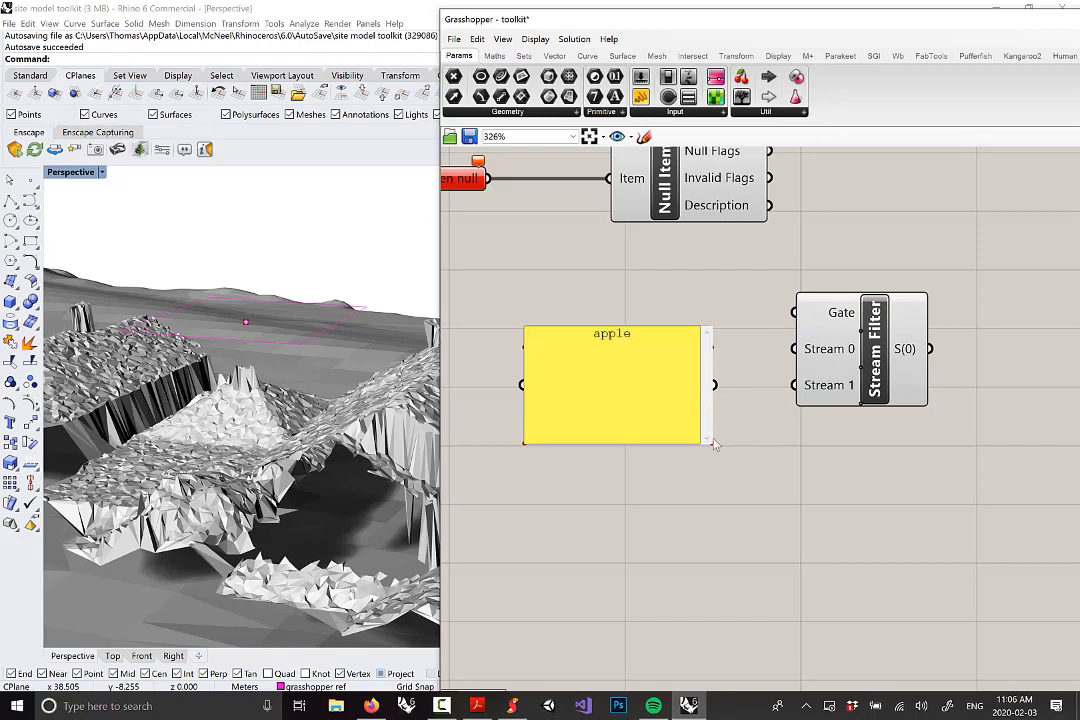
{"action": "left_click", "coordinate": [674, 565]}
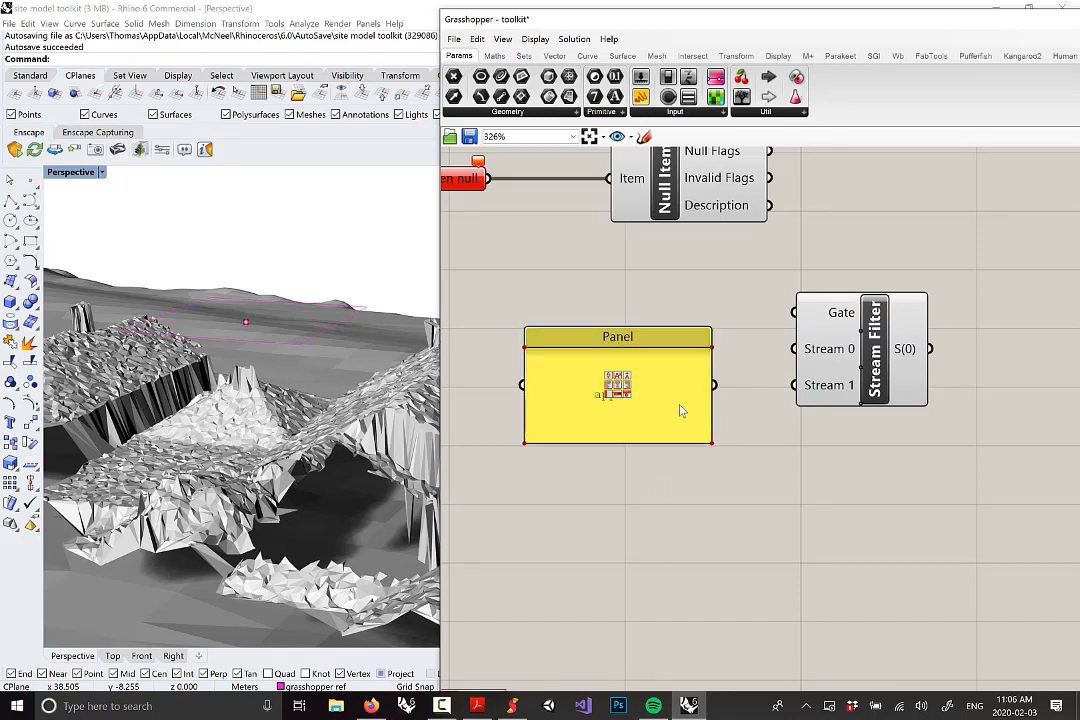
{"action": "left_click_drag", "start_coordinate": [680, 408], "coordinate": [687, 355]}
{"action": "left_click", "coordinate": [722, 469]}
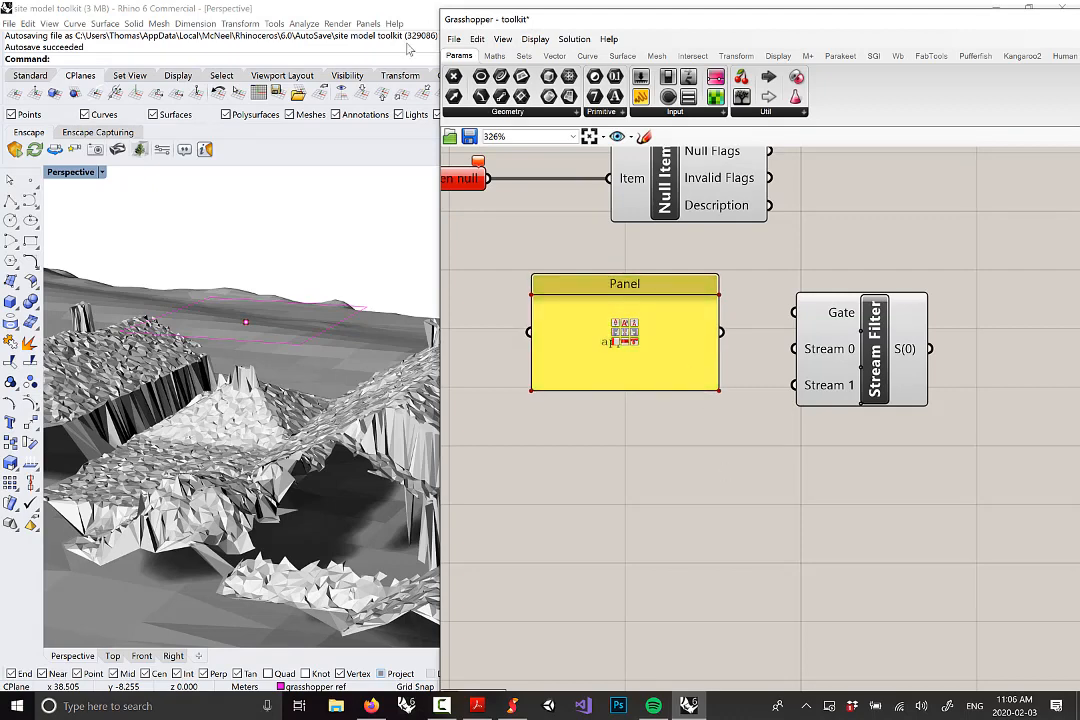
Add a second Panel reading 'orange' under the apple panel and reposition both
{"action": "left_click", "coordinate": [661, 113]}
{"action": "left_click", "coordinate": [756, 140]}
{"action": "left_click", "coordinate": [612, 491]}
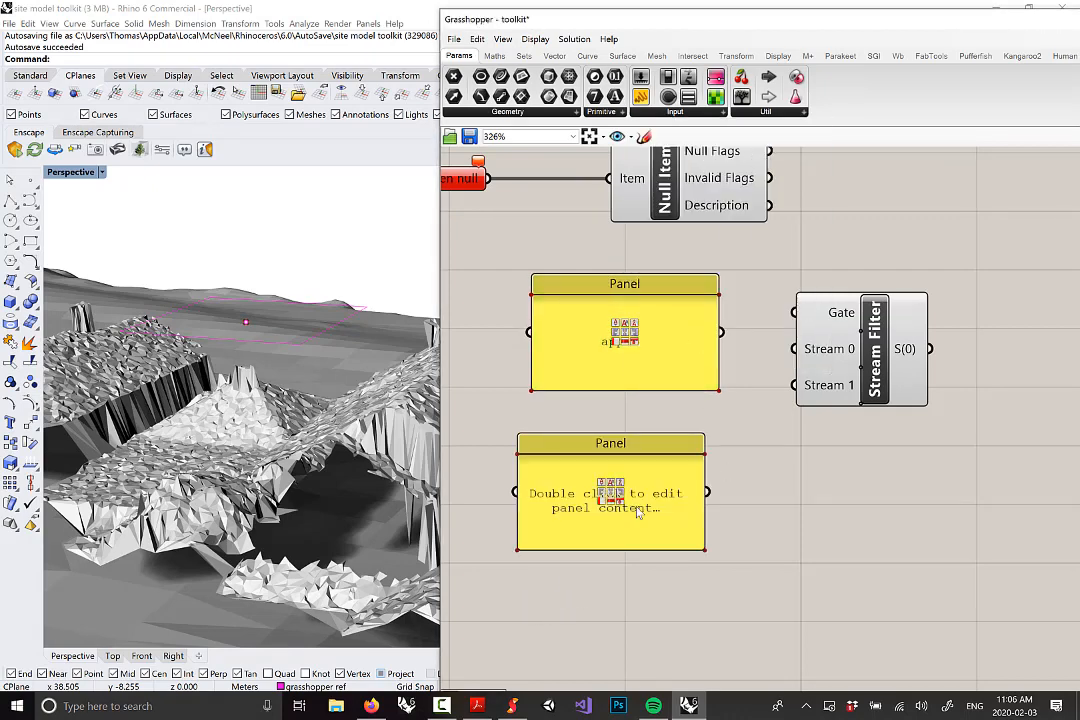
{"action": "double_click", "coordinate": [612, 491]}
{"action": "type", "text": "orange"}
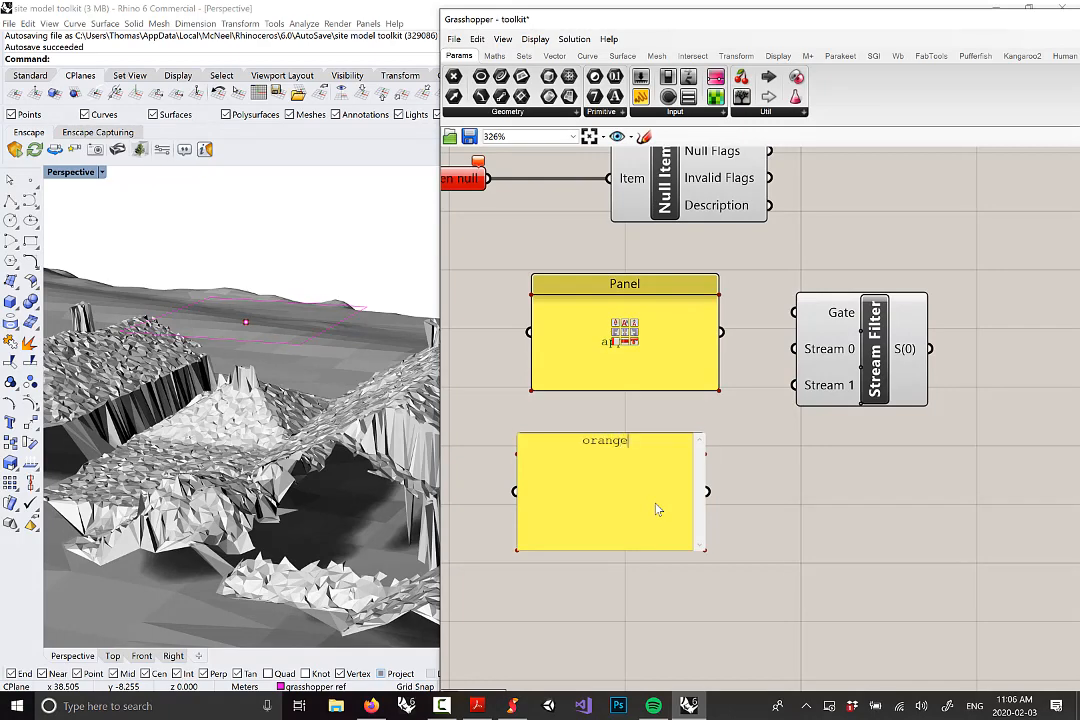
{"action": "left_click", "coordinate": [740, 510]}
{"action": "left_click_drag", "start_coordinate": [659, 488], "coordinate": [677, 452]}
{"action": "left_click_drag", "start_coordinate": [771, 553], "coordinate": [795, 349]}
{"action": "left_click", "coordinate": [755, 446]}
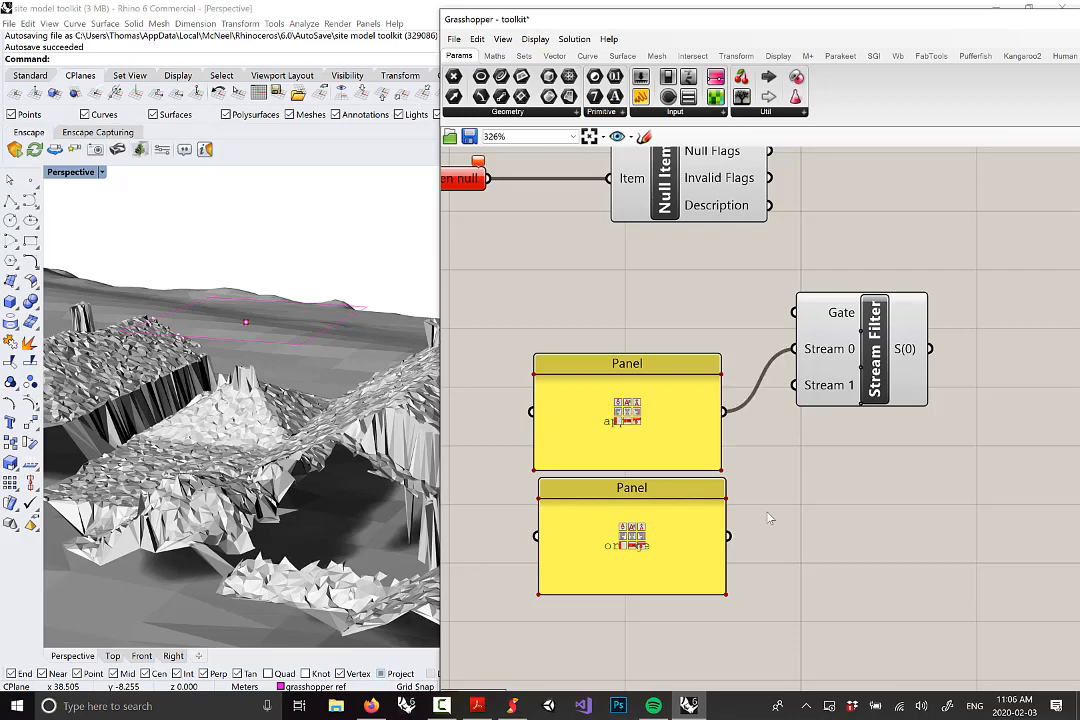
Wire apple to Stream 0 and orange to Stream 1, and show the filter's output in a third Panel
{"action": "left_click_drag", "start_coordinate": [771, 472], "coordinate": [802, 386]}
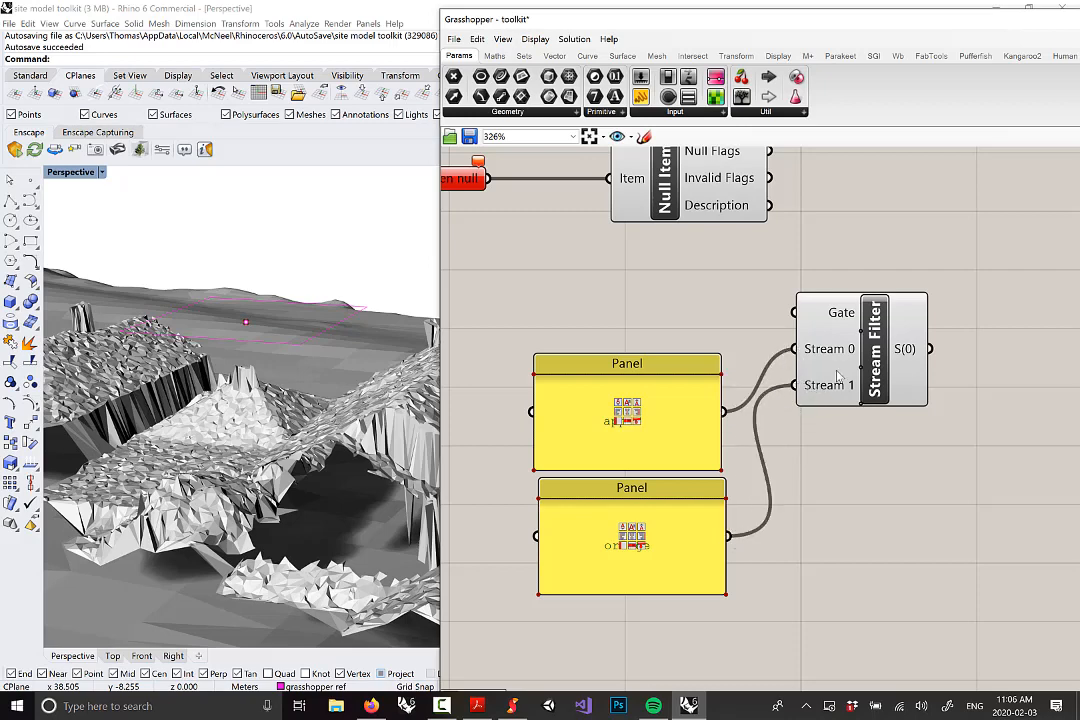
{"action": "right_click_drag", "start_coordinate": [904, 427], "coordinate": [873, 424]}
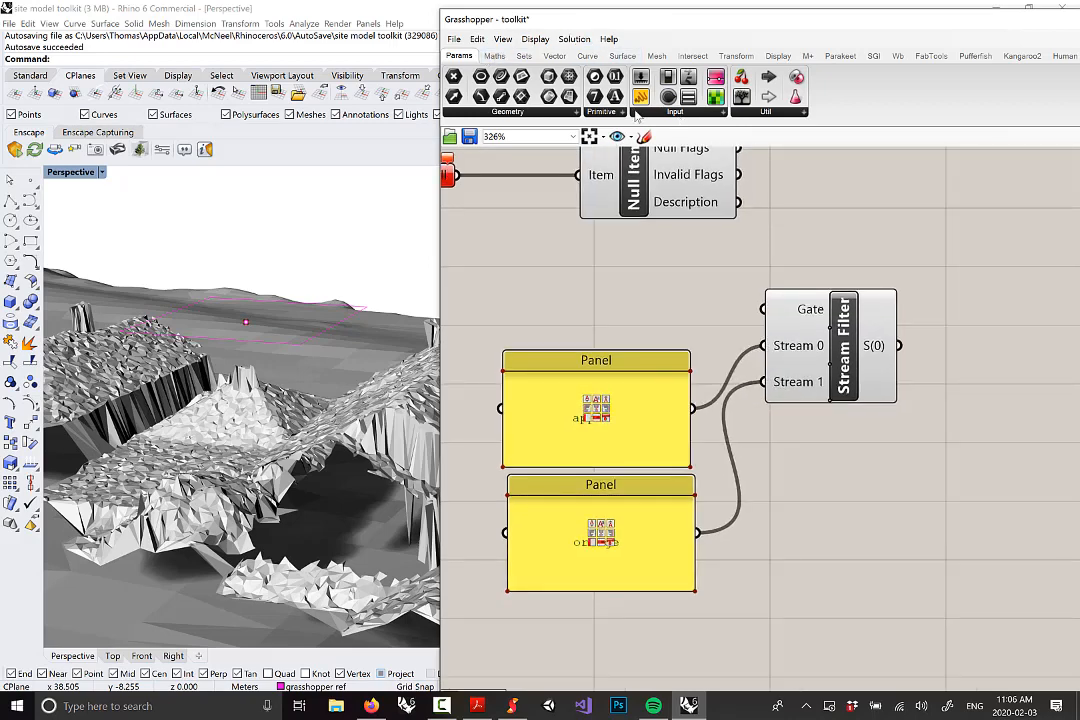
{"action": "left_click", "coordinate": [674, 111]}
{"action": "left_click", "coordinate": [748, 137]}
{"action": "left_click", "coordinate": [996, 489]}
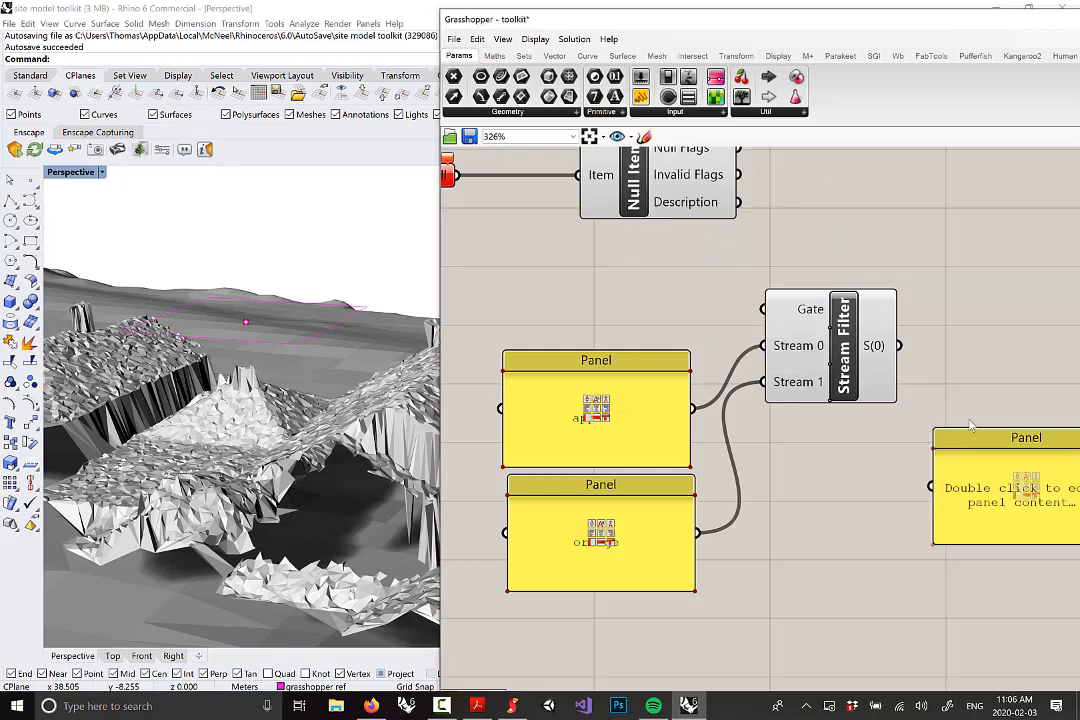
{"action": "left_click_drag", "start_coordinate": [905, 347], "coordinate": [934, 487]}
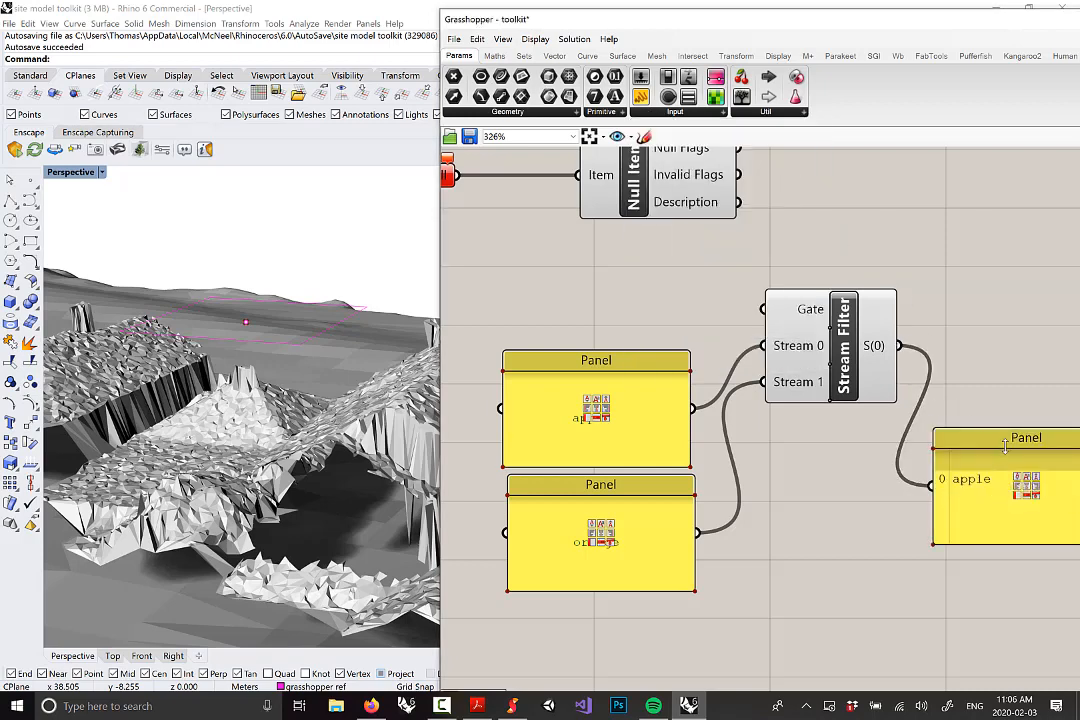
{"action": "left_click_drag", "start_coordinate": [1007, 437], "coordinate": [1011, 396]}
{"action": "right_click_drag", "start_coordinate": [993, 403], "coordinate": [898, 382]}
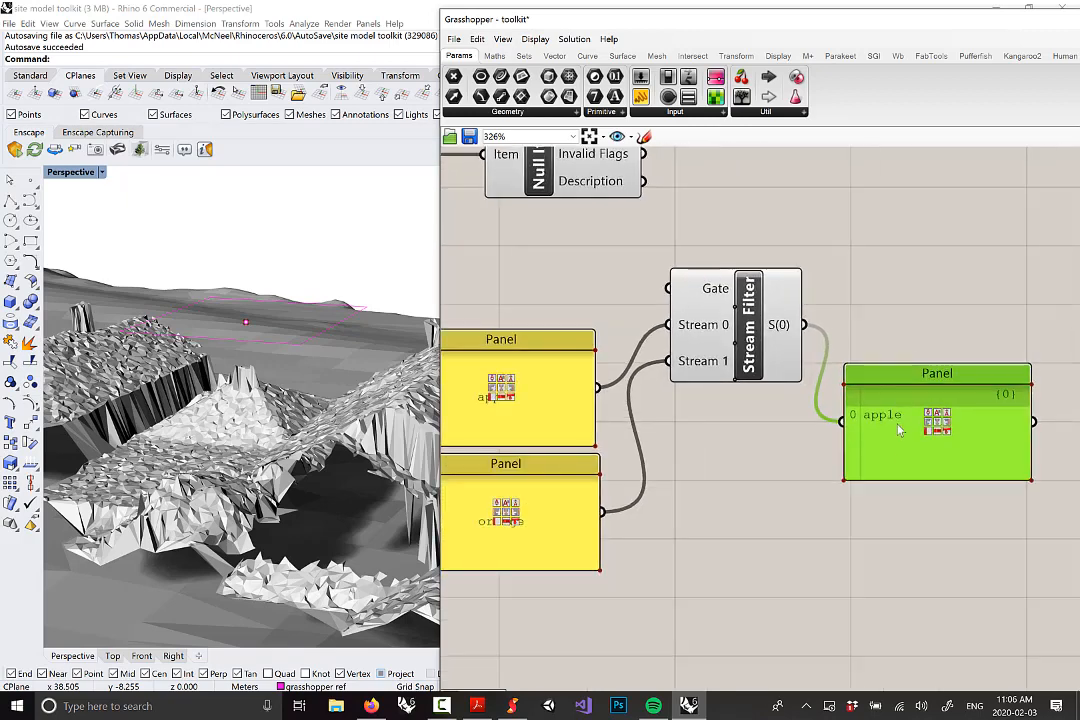
{"action": "left_click_drag", "start_coordinate": [897, 427], "coordinate": [891, 462]}
{"action": "right_click_drag", "start_coordinate": [773, 447], "coordinate": [794, 443]}
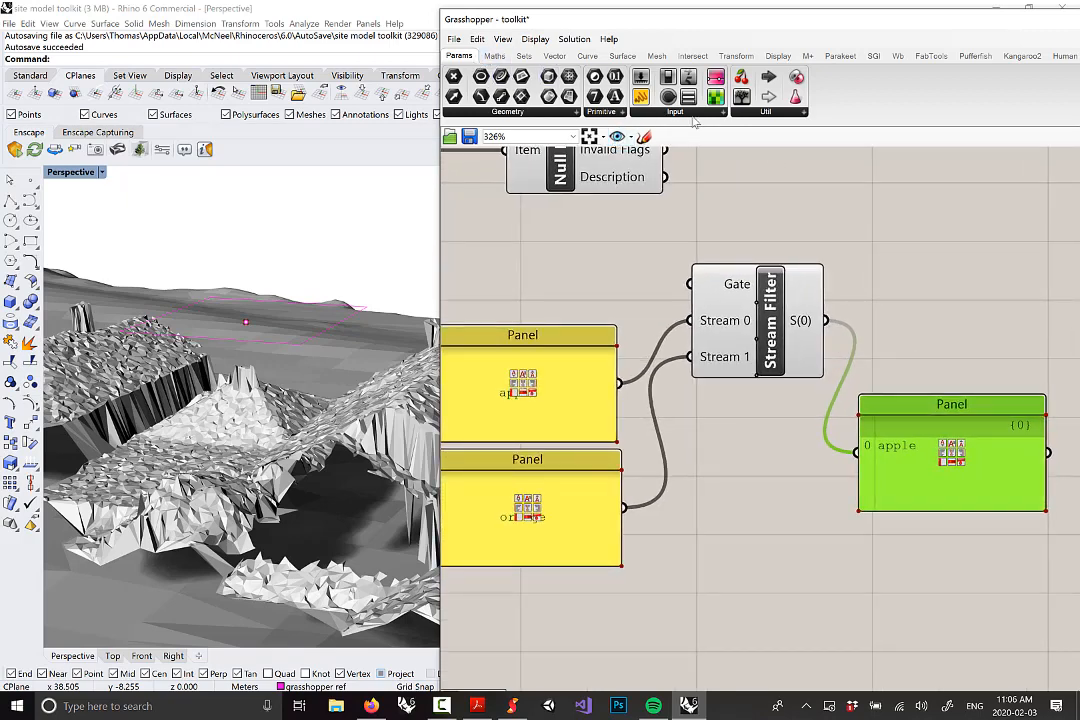
{"action": "left_click", "coordinate": [648, 111]}
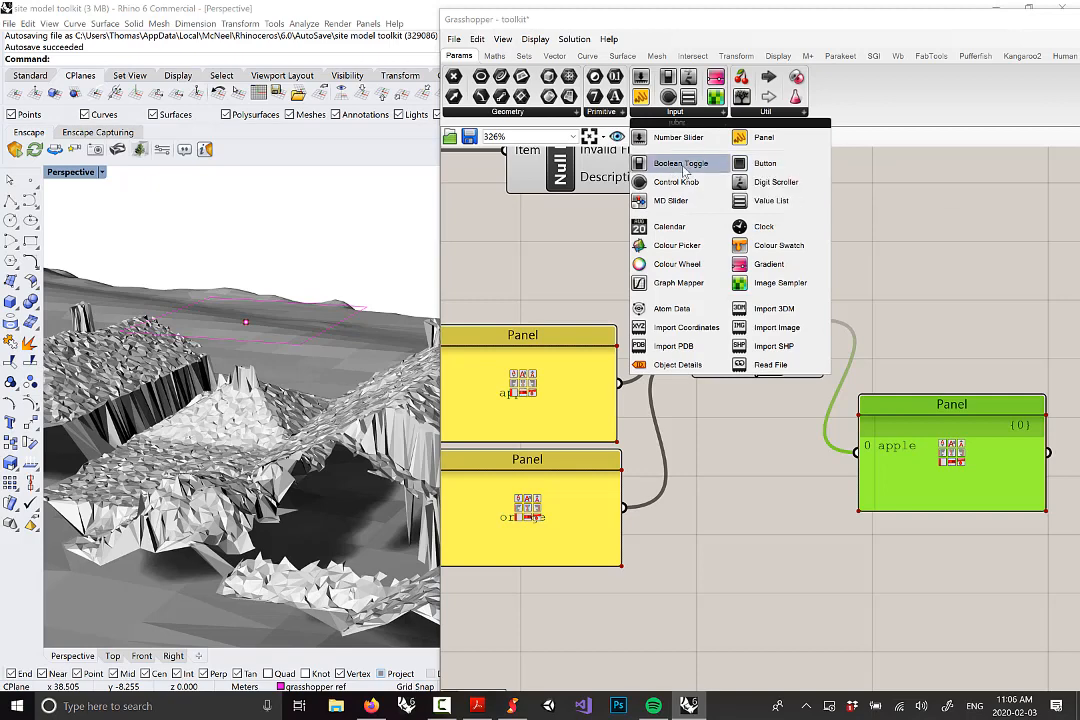
Place a Boolean Toggle and wire it into the Stream Filter's Gate input
{"action": "left_click", "coordinate": [680, 163]}
{"action": "left_click", "coordinate": [540, 275]}
{"action": "right_click_drag", "start_coordinate": [538, 268], "coordinate": [620, 246]}
{"action": "scroll", "coordinate": [627, 247], "scroll_direction": "down", "scroll_amount": 1}
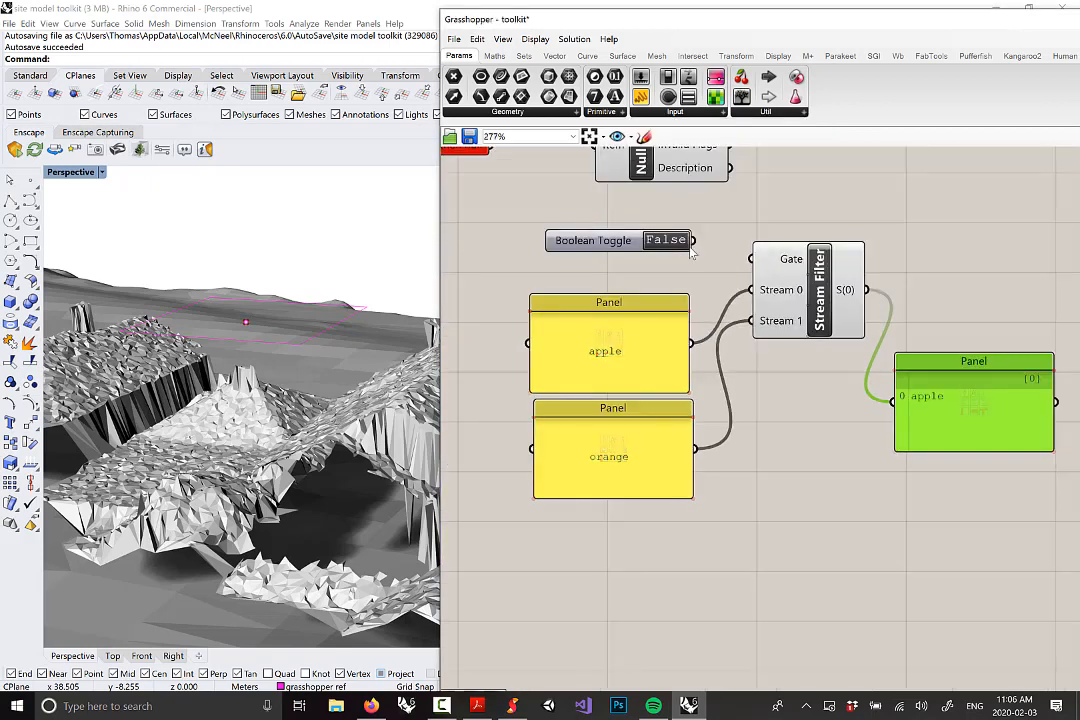
{"action": "left_click_drag", "start_coordinate": [694, 241], "coordinate": [757, 260]}
{"action": "right_click_drag", "start_coordinate": [849, 267], "coordinate": [807, 245]}
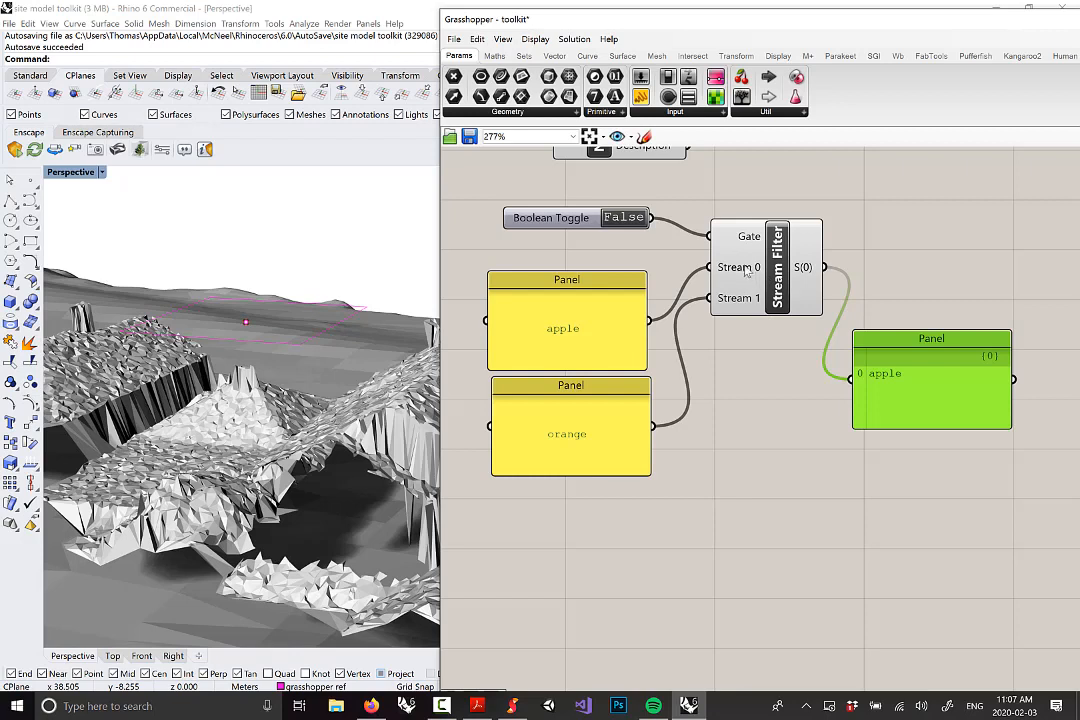
Flip the toggle between False and True to switch the output from apple to orange, ending on True
{"action": "mouse_move", "coordinate": [751, 238]}
{"action": "mouse_move", "coordinate": [716, 296]}
{"action": "double_click", "coordinate": [631, 227]}
{"action": "left_click", "coordinate": [627, 214]}
{"action": "left_click", "coordinate": [624, 218]}
{"action": "left_click", "coordinate": [624, 218]}
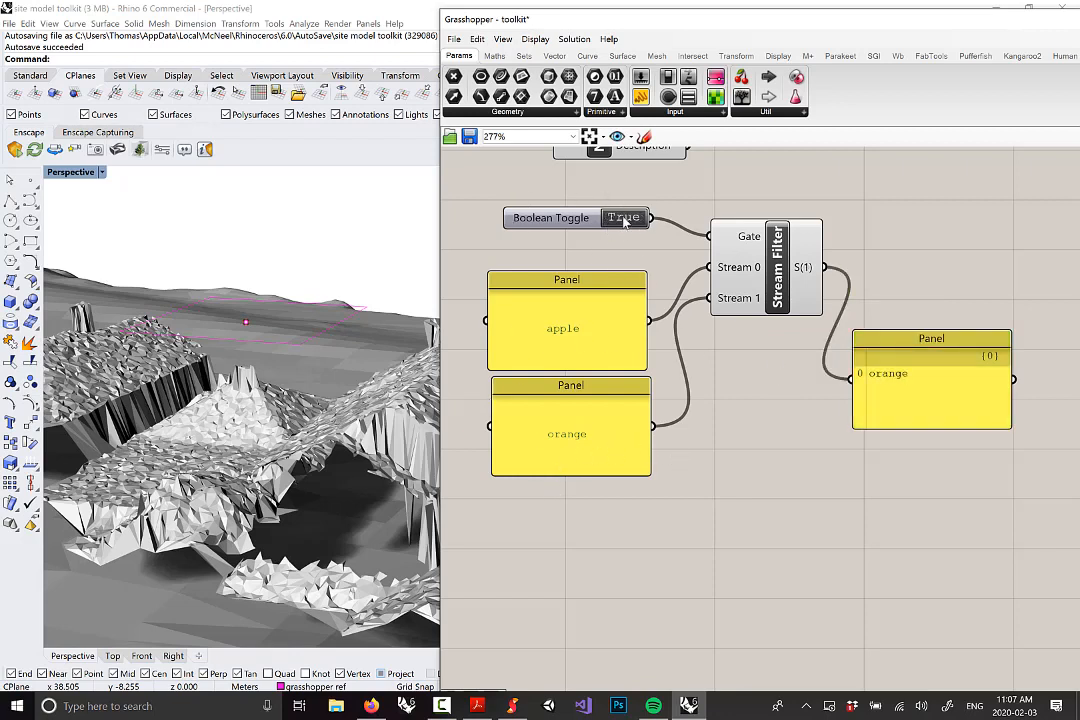
{"action": "left_click", "coordinate": [624, 218]}
{"action": "left_click", "coordinate": [624, 222]}
{"action": "right_click_drag", "start_coordinate": [624, 223], "coordinate": [634, 307]}
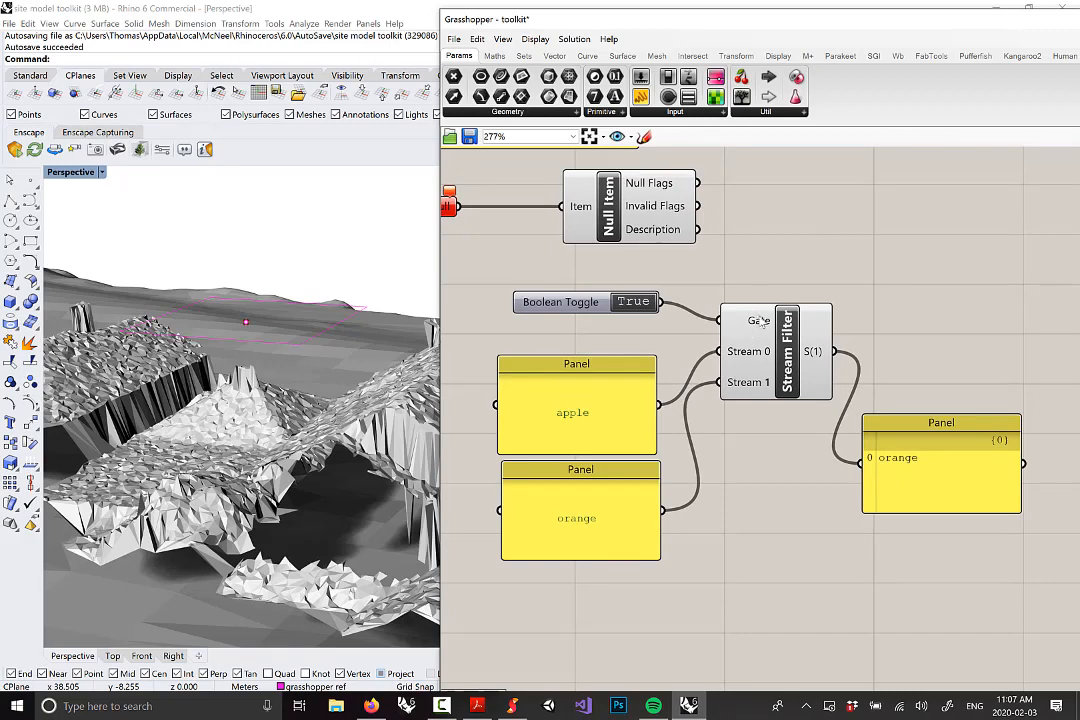
{"action": "mouse_move", "coordinate": [657, 185]}
Delete the apple, orange and output panels and the Boolean Toggle
{"action": "scroll", "coordinate": [650, 290], "scroll_direction": "down", "scroll_amount": 2}
{"action": "scroll", "coordinate": [828, 457], "scroll_direction": "up", "scroll_amount": 1}
{"action": "left_click_drag", "start_coordinate": [887, 559], "coordinate": [533, 423]}
{"action": "key", "text": "Delete"}
{"action": "left_click_drag", "start_coordinate": [646, 494], "coordinate": [580, 362]}
{"action": "key", "text": "Delete"}
{"action": "left_click_drag", "start_coordinate": [658, 356], "coordinate": [570, 263]}
{"action": "key", "text": "Delete"}
Add a Stream Gate from Sets > Tree below the Null Item
{"action": "scroll", "coordinate": [767, 405], "scroll_direction": "down", "scroll_amount": 4}
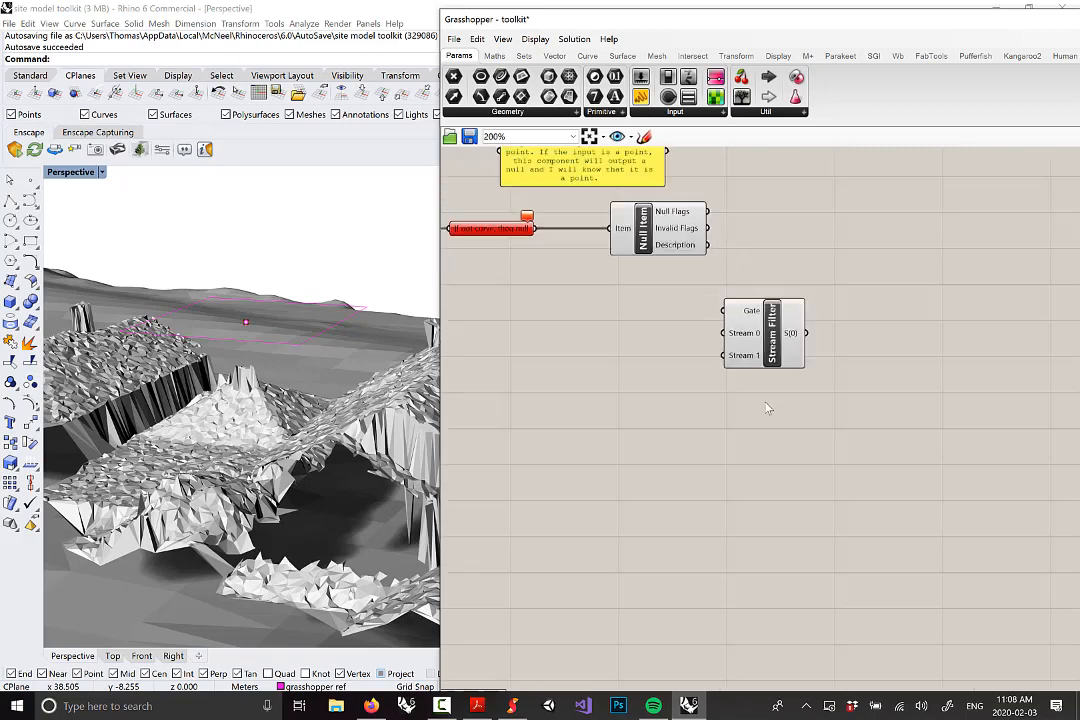
{"action": "scroll", "coordinate": [767, 347], "scroll_direction": "down", "scroll_amount": 2}
{"action": "right_click_drag", "start_coordinate": [760, 389], "coordinate": [725, 520]}
{"action": "scroll", "coordinate": [717, 204], "scroll_direction": "up", "scroll_amount": 5}
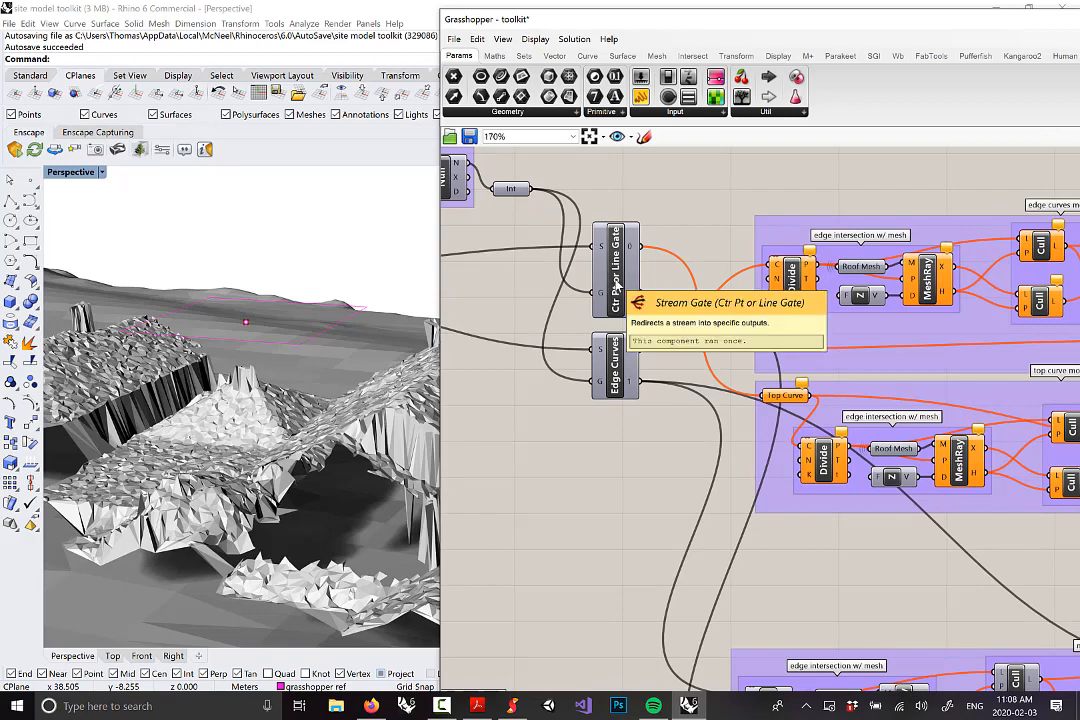
{"action": "scroll", "coordinate": [616, 285], "scroll_direction": "down", "scroll_amount": 5}
{"action": "right_click_drag", "start_coordinate": [653, 611], "coordinate": [653, 468]}
{"action": "scroll", "coordinate": [655, 468], "scroll_direction": "up", "scroll_amount": 6}
{"action": "right_click_drag", "start_coordinate": [763, 420], "coordinate": [889, 506]}
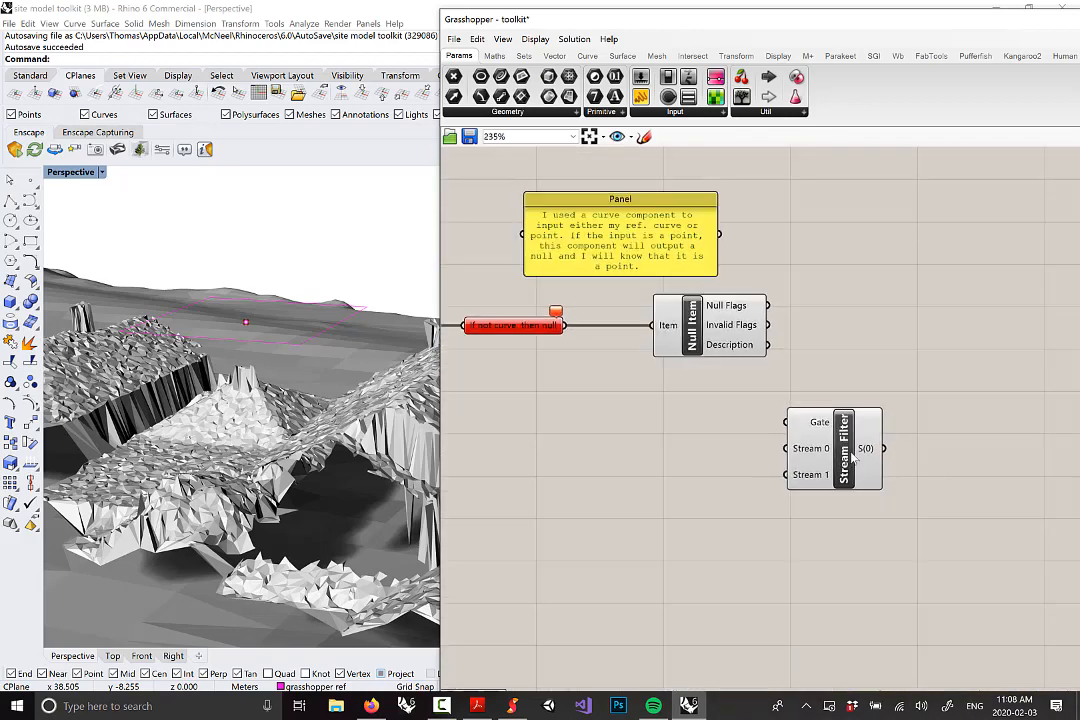
{"action": "left_click", "coordinate": [851, 456]}
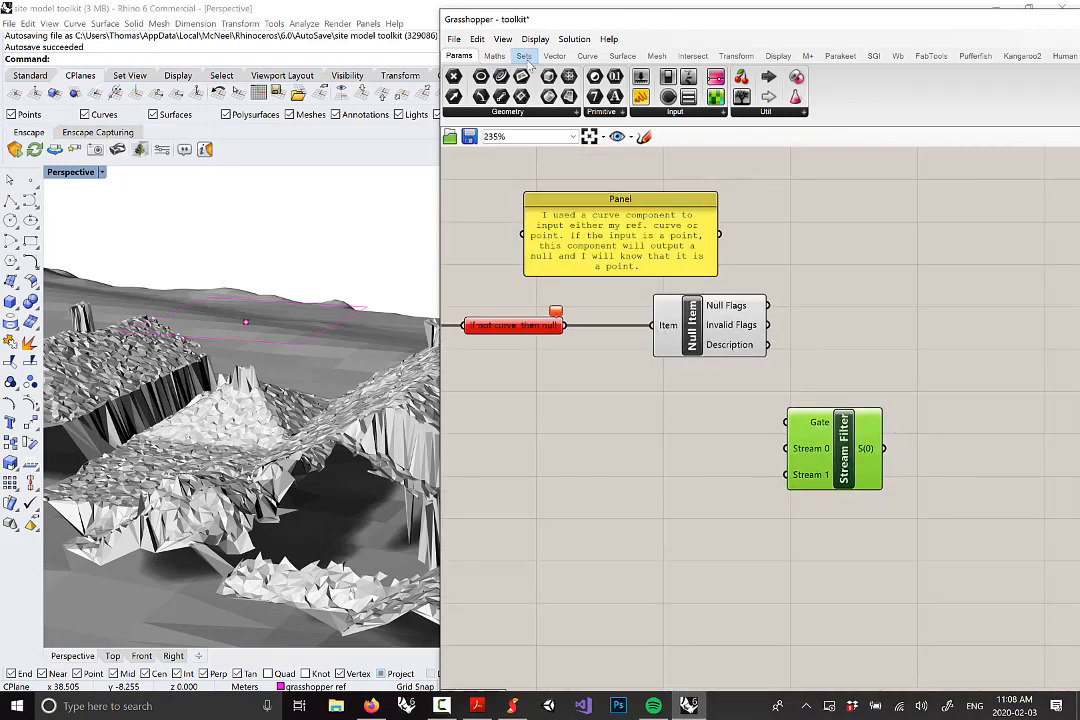
{"action": "left_click", "coordinate": [524, 56]}
{"action": "left_click", "coordinate": [776, 111]}
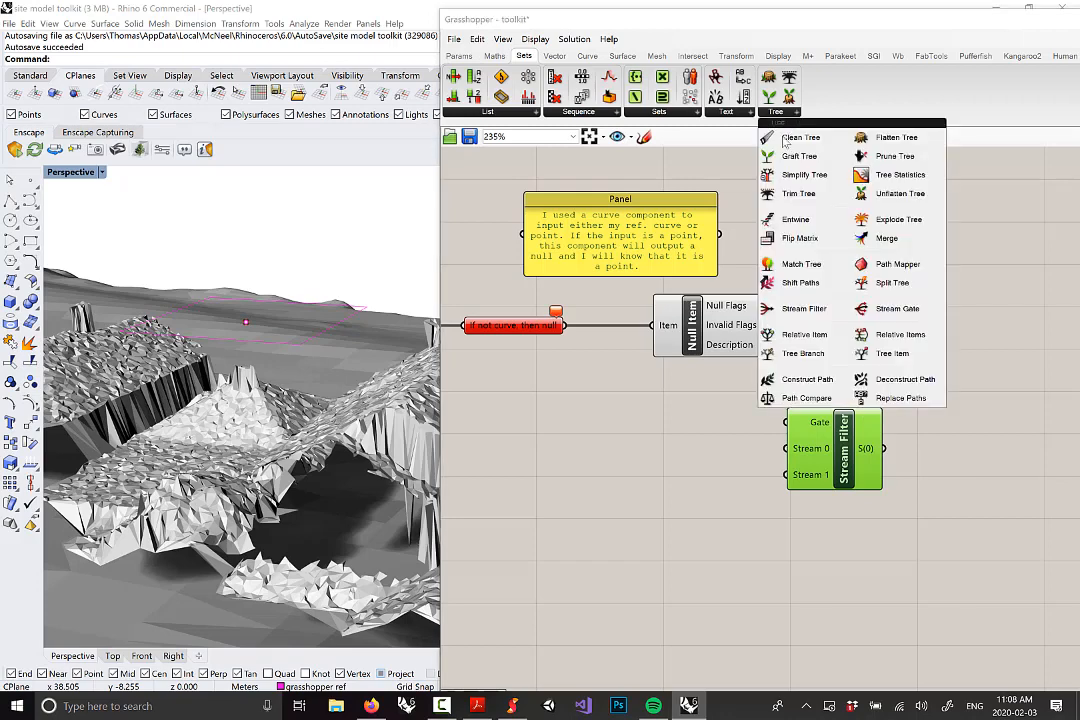
{"action": "left_click", "coordinate": [899, 309]}
{"action": "left_click", "coordinate": [718, 452]}
Delete the Stream Filter and move the Stream Gate into its place
{"action": "left_click_drag", "start_coordinate": [853, 463], "coordinate": [945, 437]}
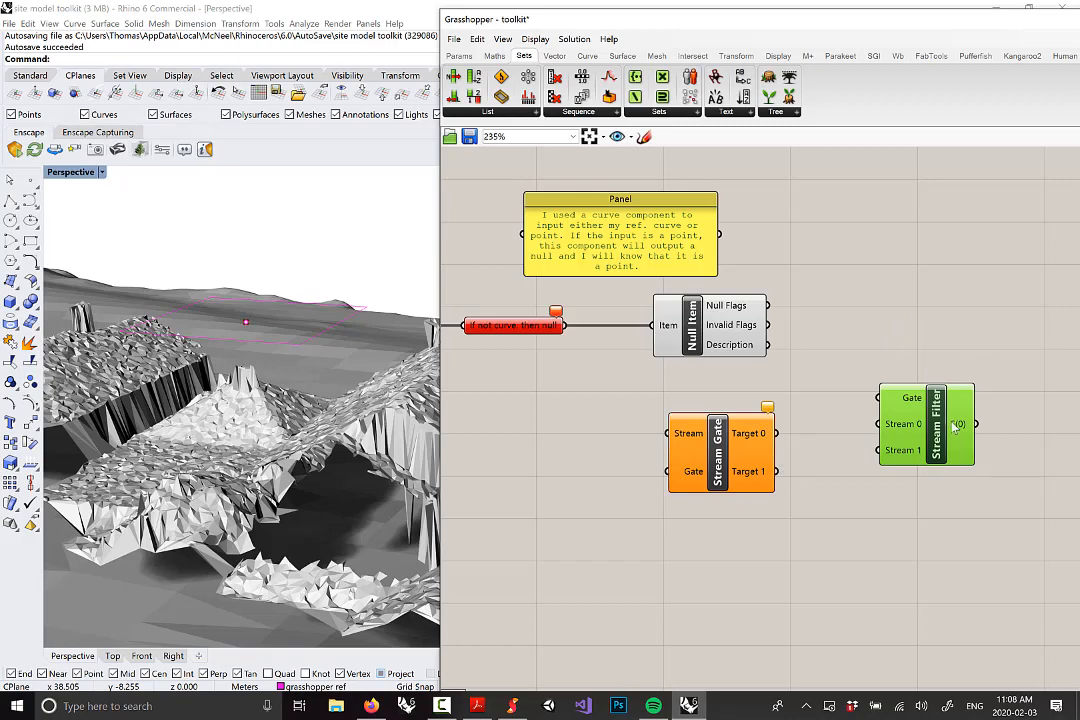
{"action": "left_click", "coordinate": [776, 111]}
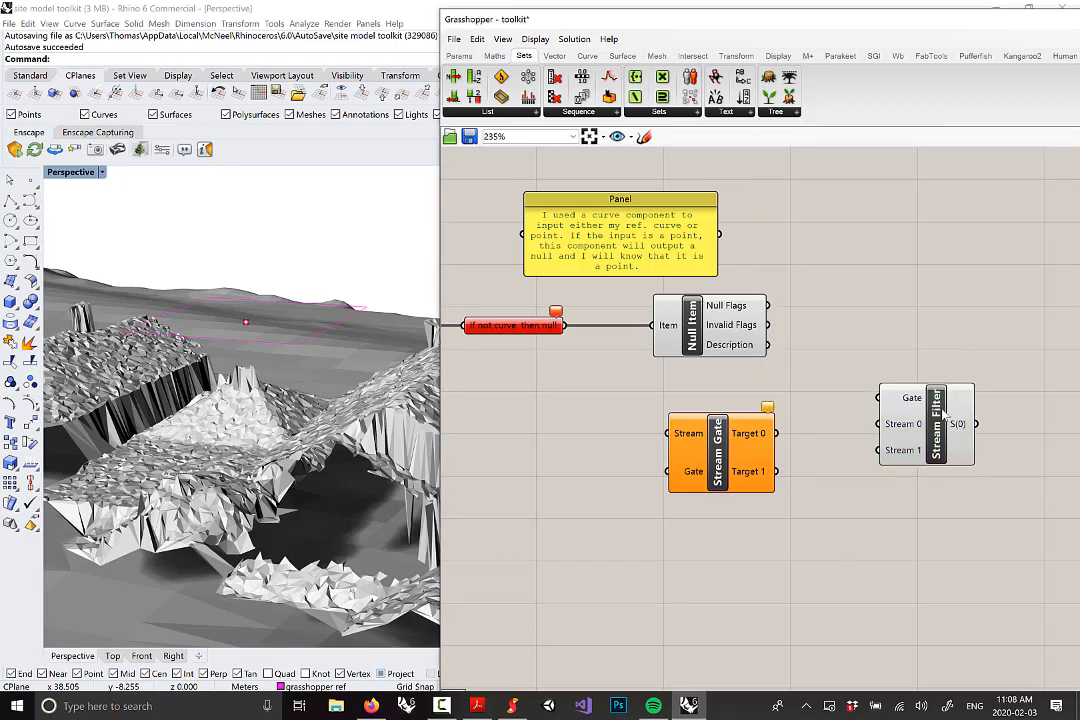
{"action": "key", "text": "Delete"}
{"action": "left_click_drag", "start_coordinate": [696, 441], "coordinate": [845, 420]}
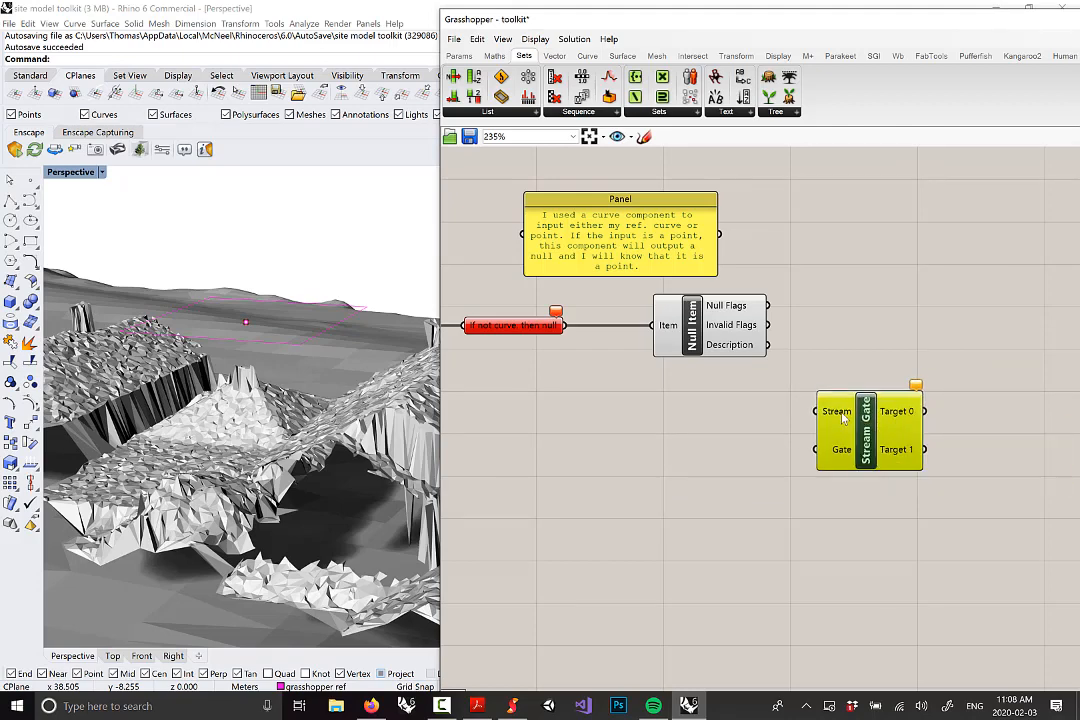
Wire Roof Peak Point or Curve into the Stream Gate's Stream and Null Flags into its Gate
{"action": "scroll", "coordinate": [817, 384], "scroll_direction": "down", "scroll_amount": 1}
{"action": "right_click_drag", "start_coordinate": [782, 382], "coordinate": [779, 384]}
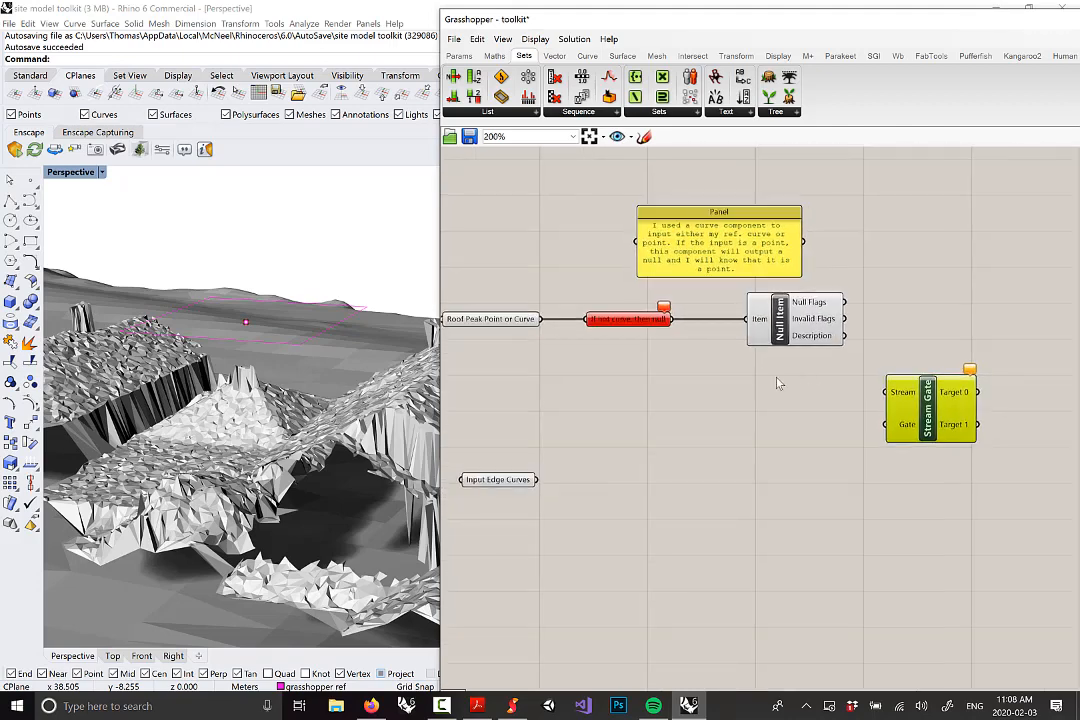
{"action": "left_click_drag", "start_coordinate": [519, 326], "coordinate": [889, 392]}
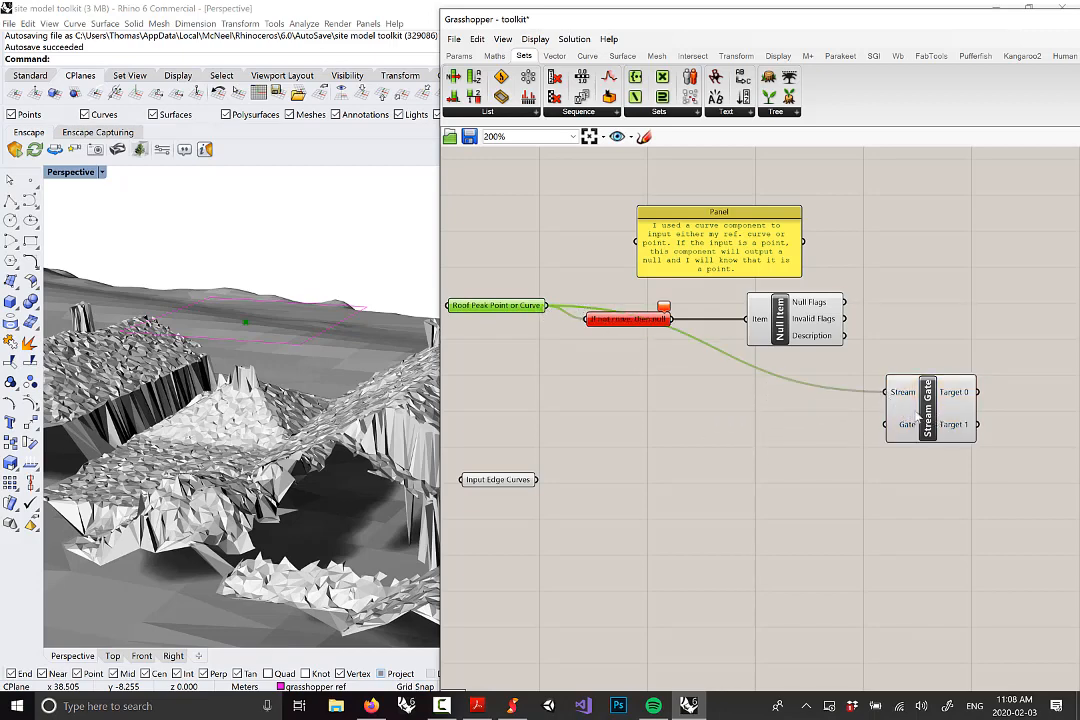
{"action": "left_click_drag", "start_coordinate": [520, 306], "coordinate": [510, 335]}
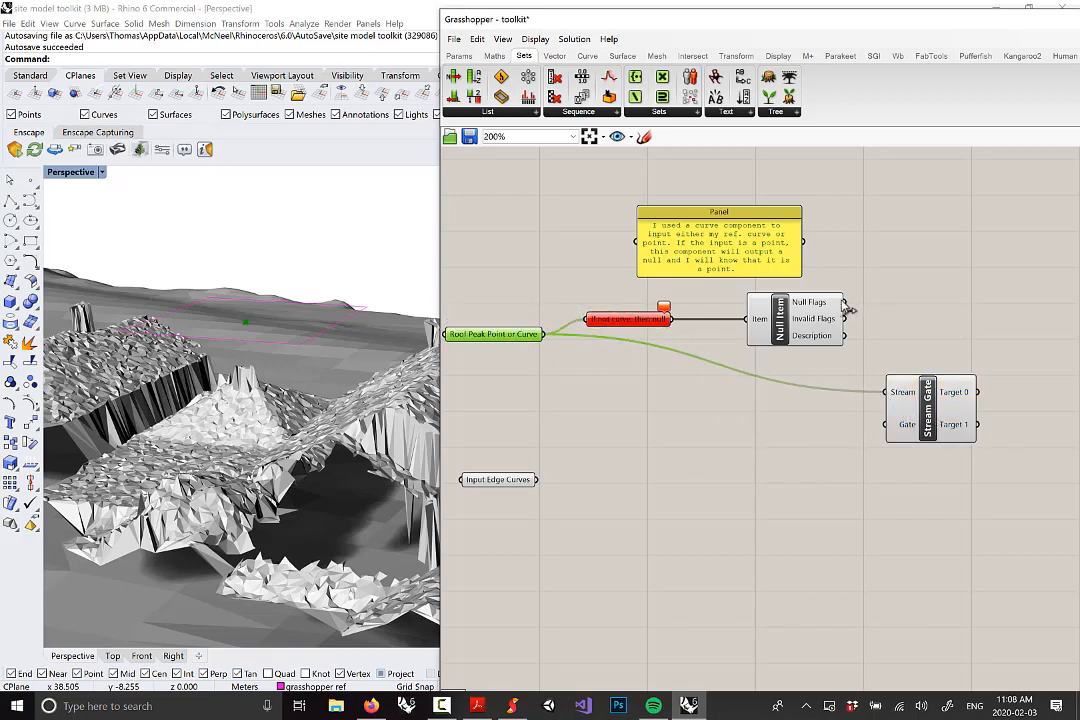
{"action": "mouse_move", "coordinate": [835, 305]}
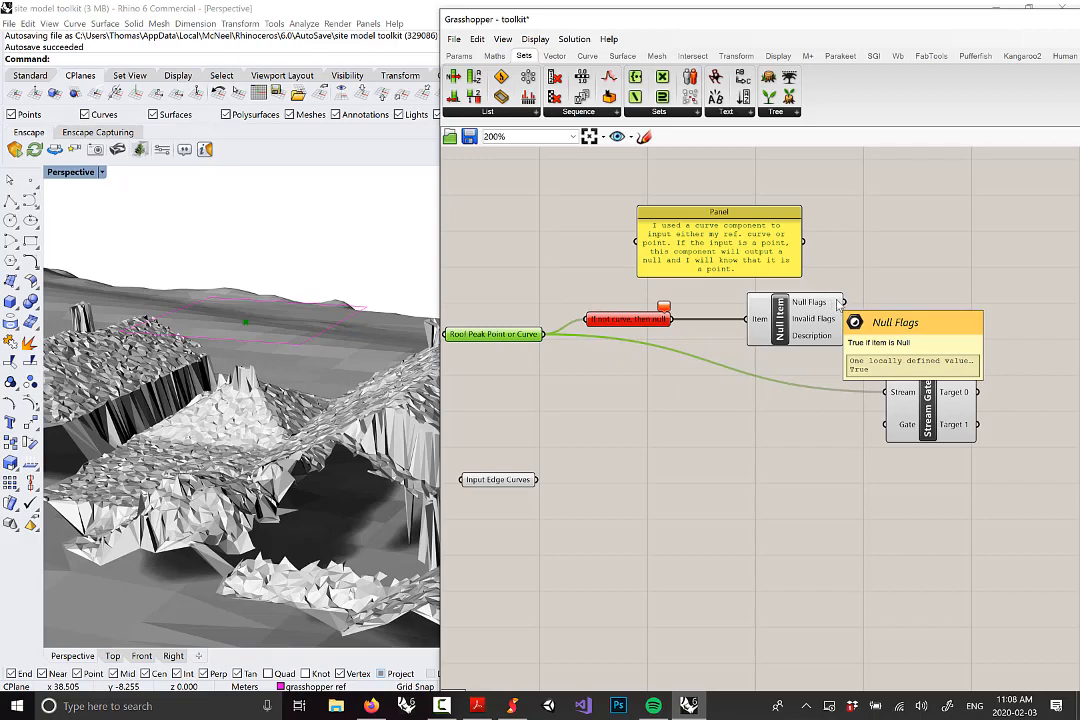
{"action": "left_click_drag", "start_coordinate": [844, 302], "coordinate": [888, 424]}
Centre the view on the new components and settle the Stream Gate's position
{"action": "left_click", "coordinate": [928, 425]}
{"action": "right_click_drag", "start_coordinate": [928, 425], "coordinate": [786, 358]}
{"action": "right_click_drag", "start_coordinate": [706, 300], "coordinate": [754, 314]}
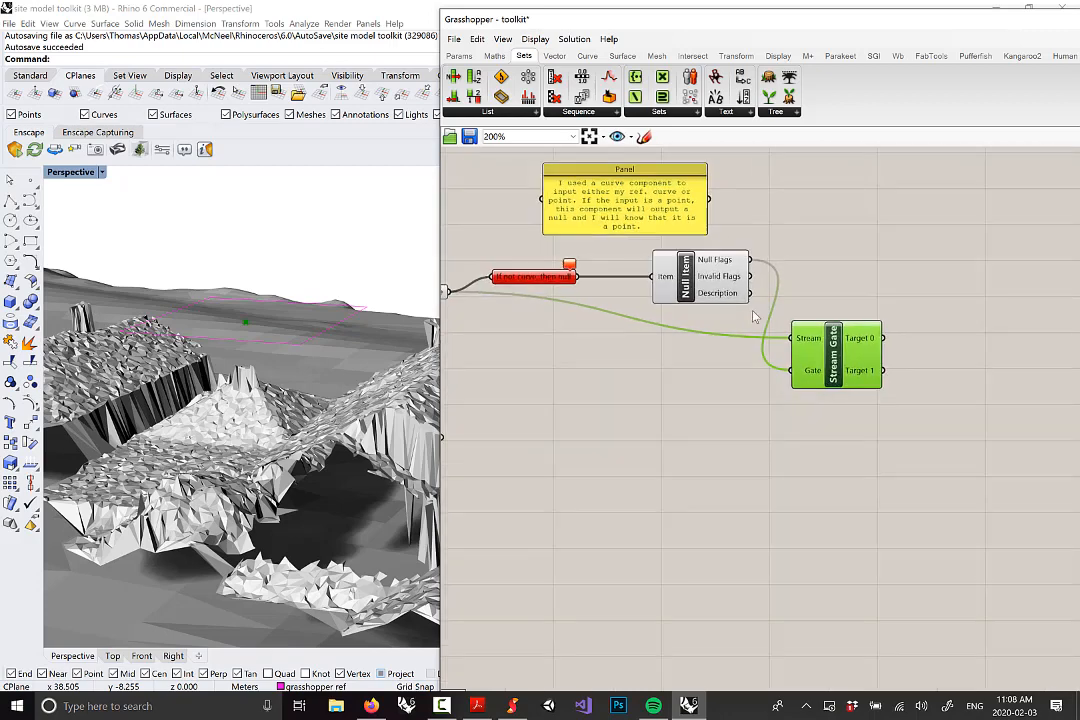
{"action": "mouse_move", "coordinate": [719, 264]}
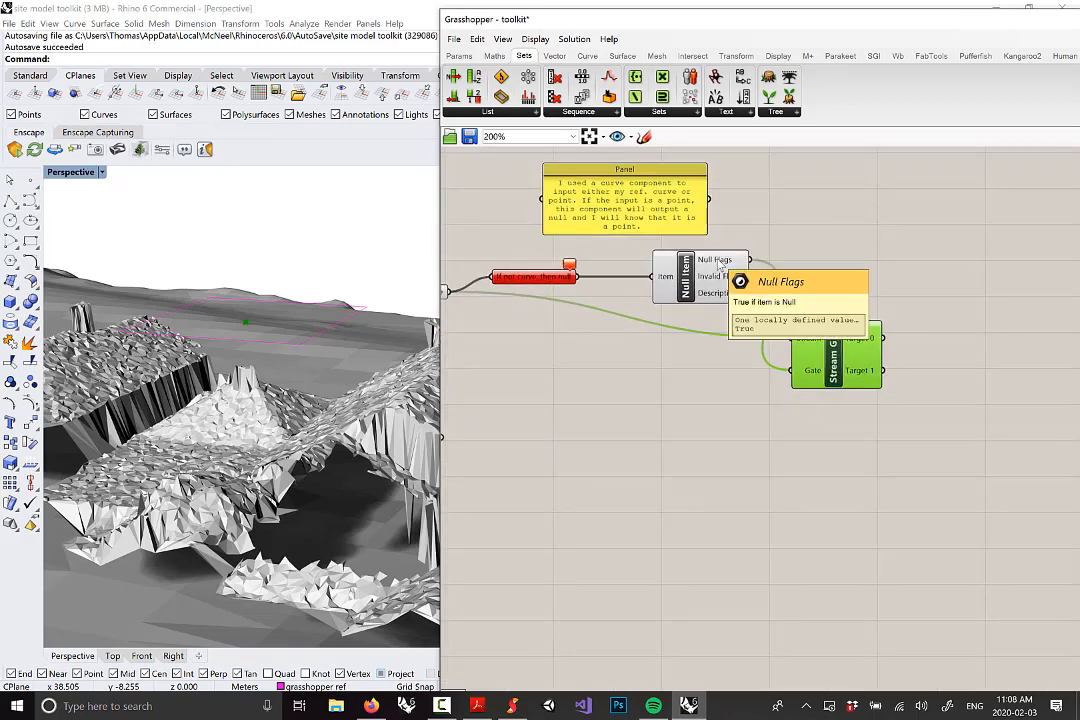
{"action": "scroll", "coordinate": [773, 318], "scroll_direction": "down", "scroll_amount": 2}
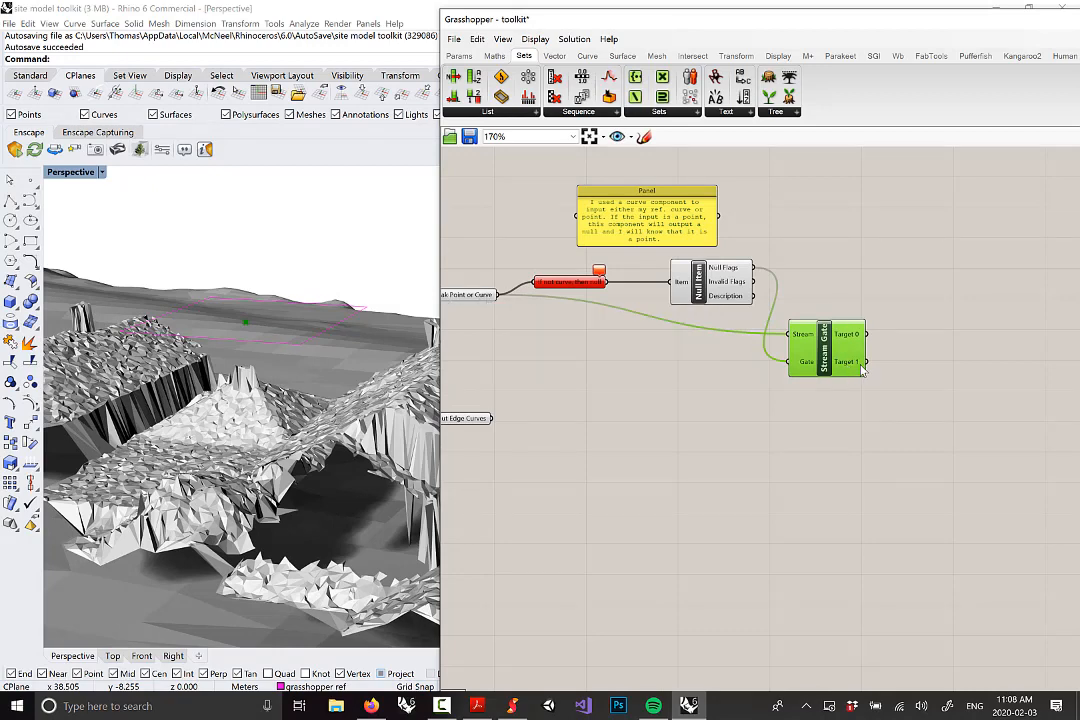
{"action": "mouse_move", "coordinate": [862, 370]}
{"action": "scroll", "coordinate": [720, 310], "scroll_direction": "down", "scroll_amount": 3}
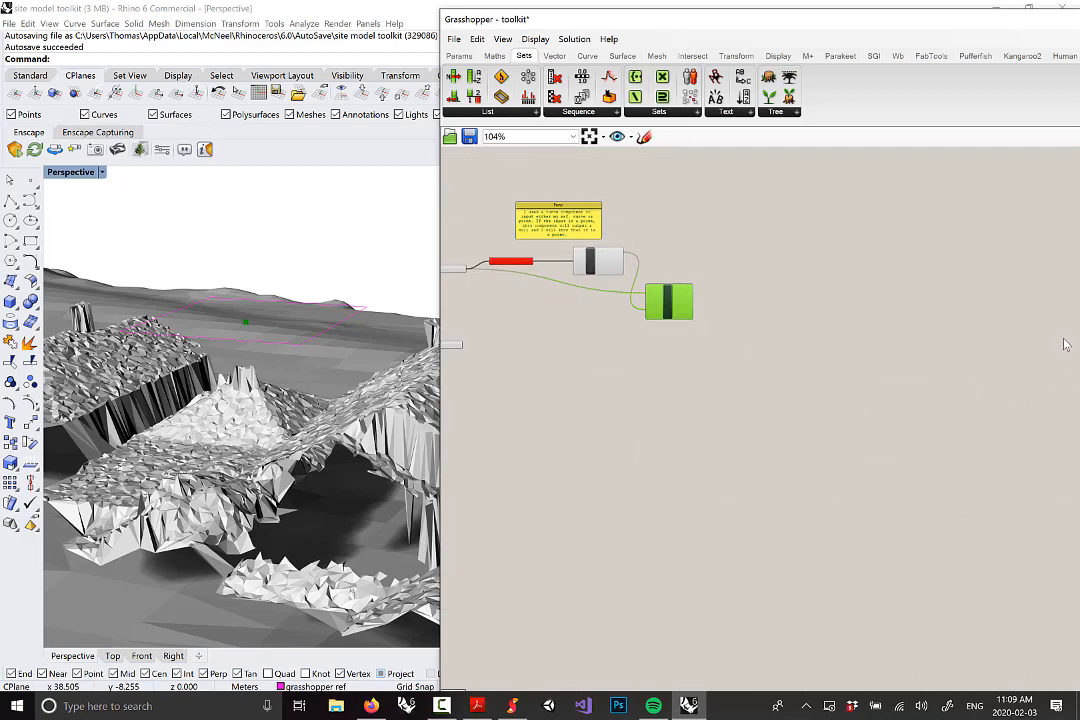
{"action": "right_click_drag", "start_coordinate": [627, 330], "coordinate": [834, 352]}
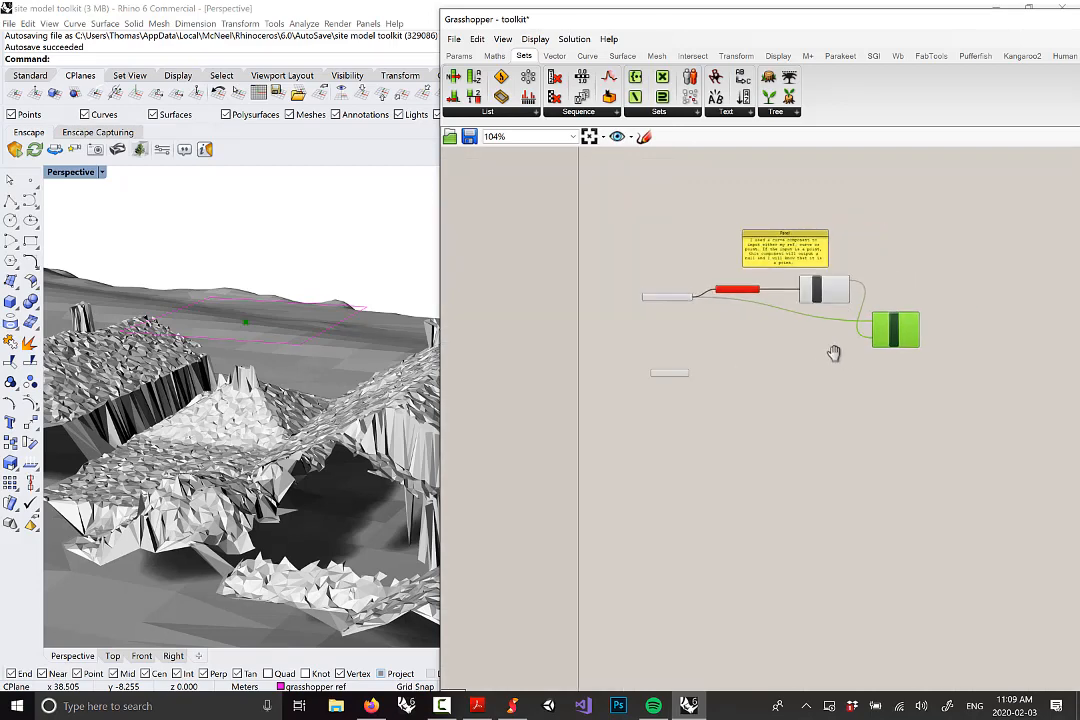
{"action": "scroll", "coordinate": [834, 350], "scroll_direction": "up", "scroll_amount": 3}
{"action": "mouse_move", "coordinate": [835, 295]}
{"action": "right_click_drag", "start_coordinate": [835, 295], "coordinate": [650, 373]}
{"action": "mouse_move", "coordinate": [638, 362]}
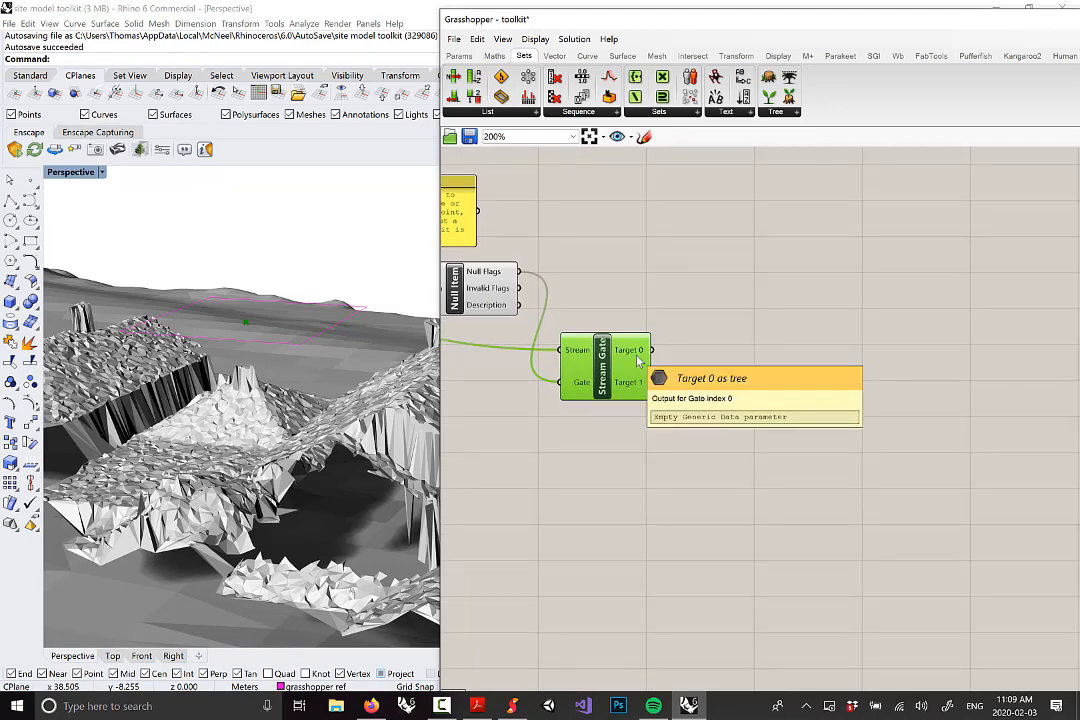
{"action": "scroll", "coordinate": [638, 362], "scroll_direction": "down", "scroll_amount": 3}
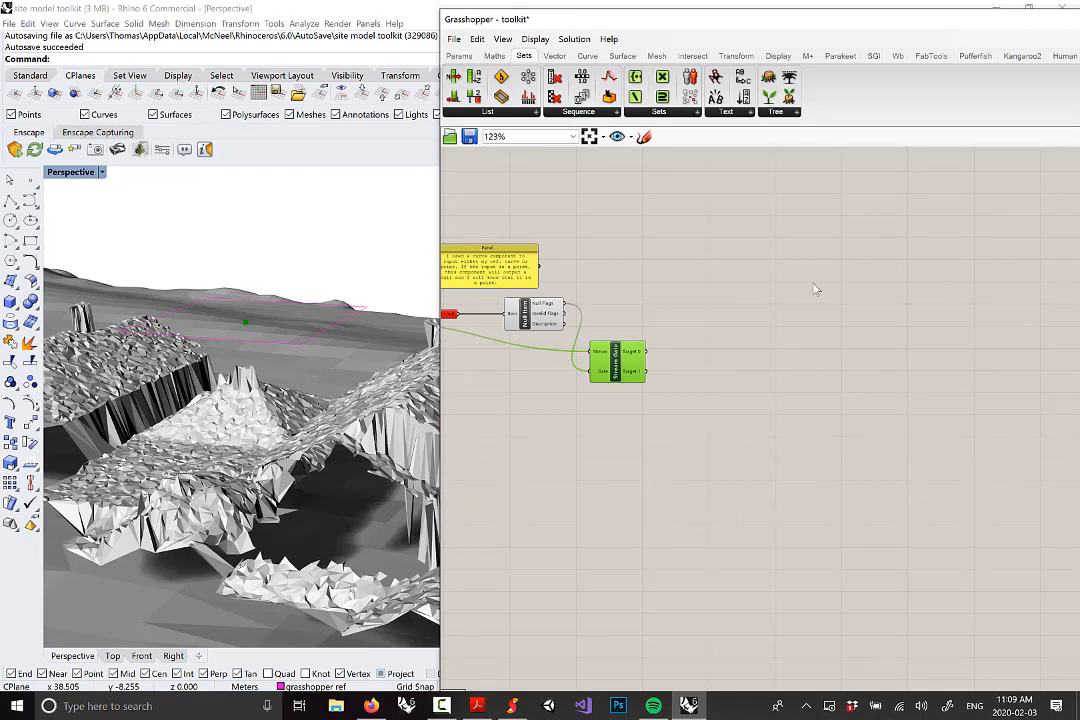
{"action": "scroll", "coordinate": [862, 235], "scroll_direction": "down", "scroll_amount": 2}
{"action": "right_click_drag", "start_coordinate": [649, 315], "coordinate": [690, 332]}
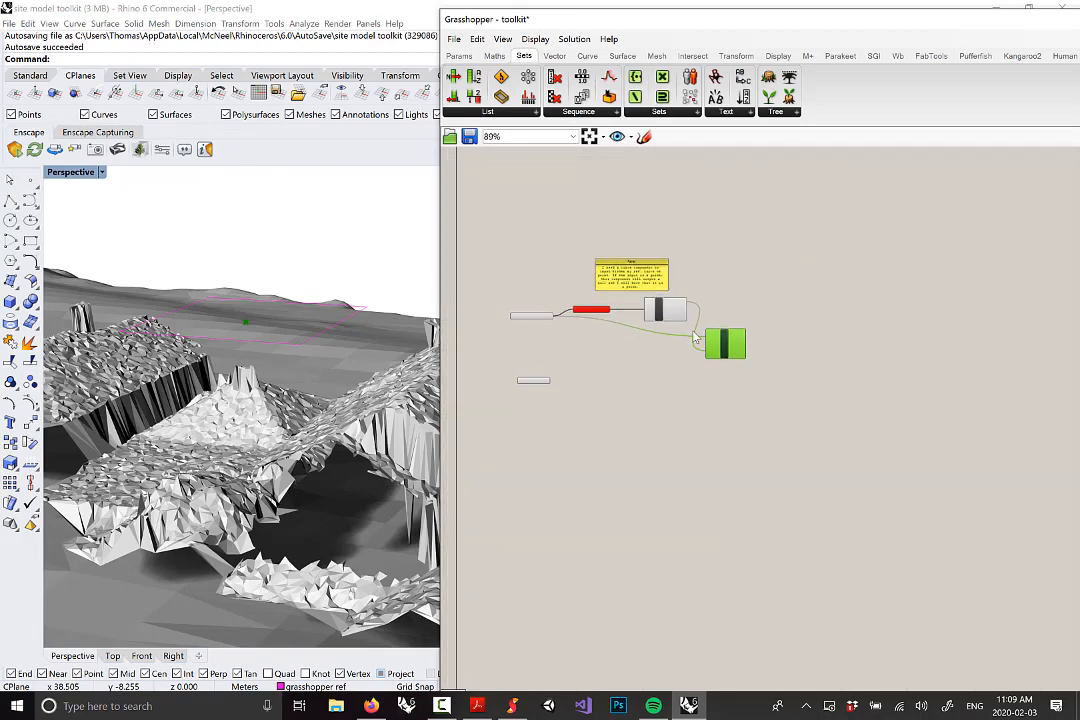
{"action": "scroll", "coordinate": [688, 330], "scroll_direction": "up", "scroll_amount": 4}
{"action": "mouse_move", "coordinate": [758, 380]}
{"action": "left_mouse_down"}
{"action": "mouse_move", "coordinate": [769, 345]}
{"action": "mouse_move", "coordinate": [762, 368]}
{"action": "left_mouse_up"}
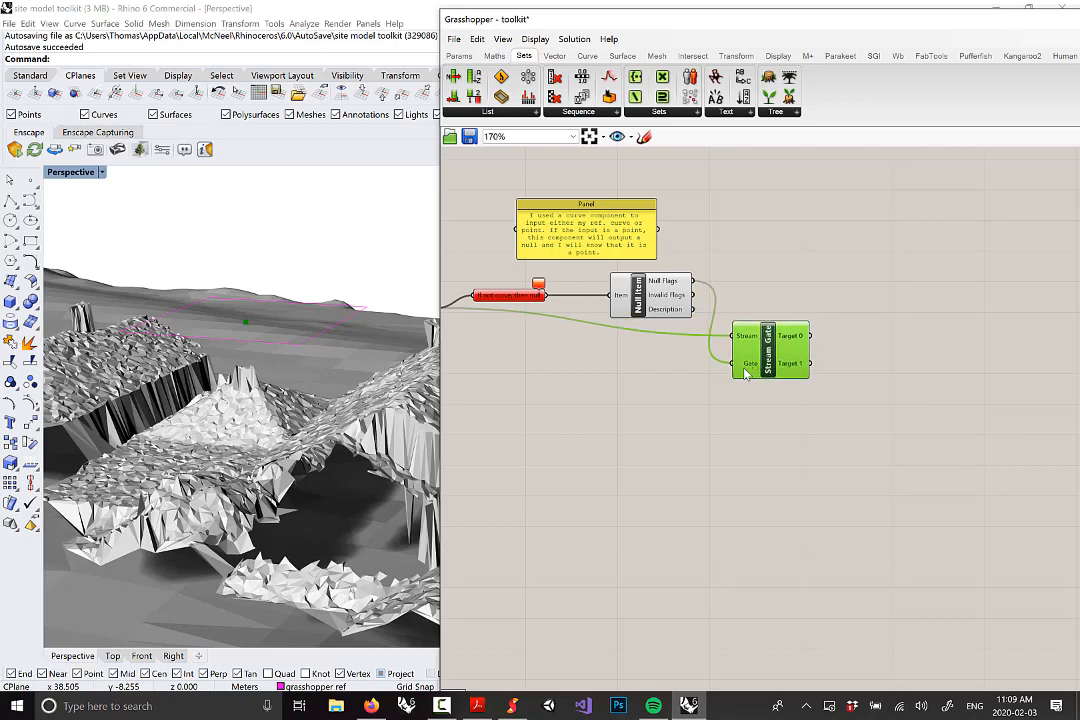
{"action": "right_click_drag", "start_coordinate": [746, 369], "coordinate": [821, 363]}
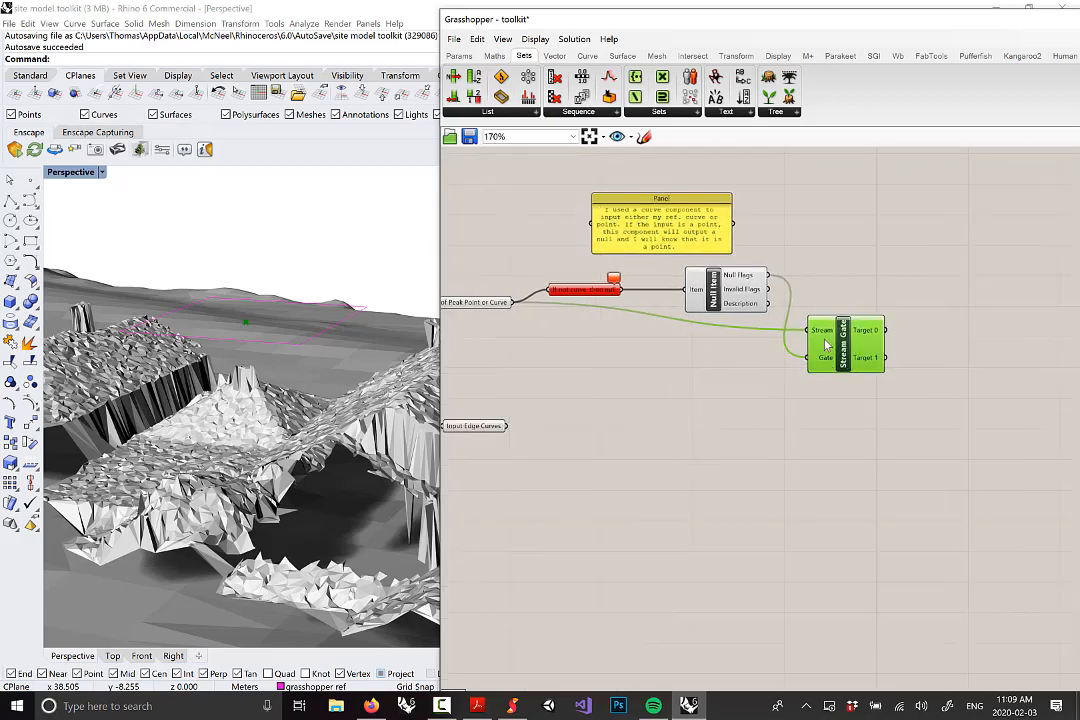
{"action": "scroll", "coordinate": [818, 345], "scroll_direction": "down", "scroll_amount": 6}
{"action": "right_click_drag", "start_coordinate": [817, 337], "coordinate": [786, 372]}
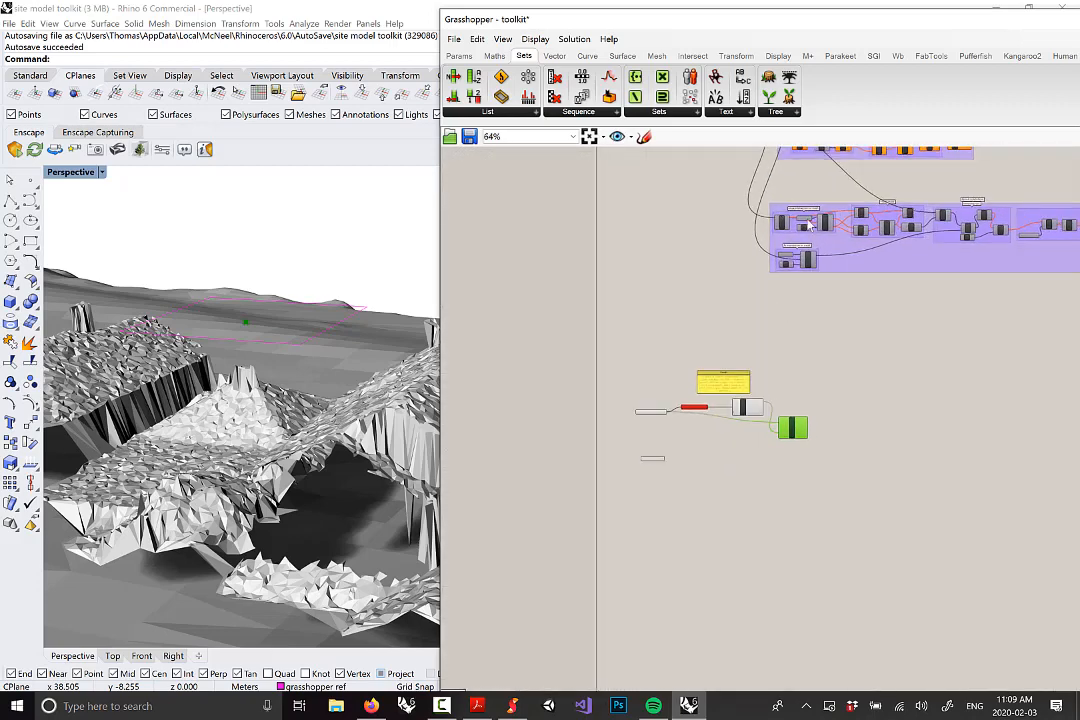
{"action": "right_click_drag", "start_coordinate": [782, 150], "coordinate": [780, 220]}
{"action": "scroll", "coordinate": [778, 172], "scroll_direction": "up", "scroll_amount": 3}
{"action": "scroll", "coordinate": [699, 185], "scroll_direction": "up", "scroll_amount": 4}
{"action": "scroll", "coordinate": [750, 280], "scroll_direction": "down", "scroll_amount": 1}
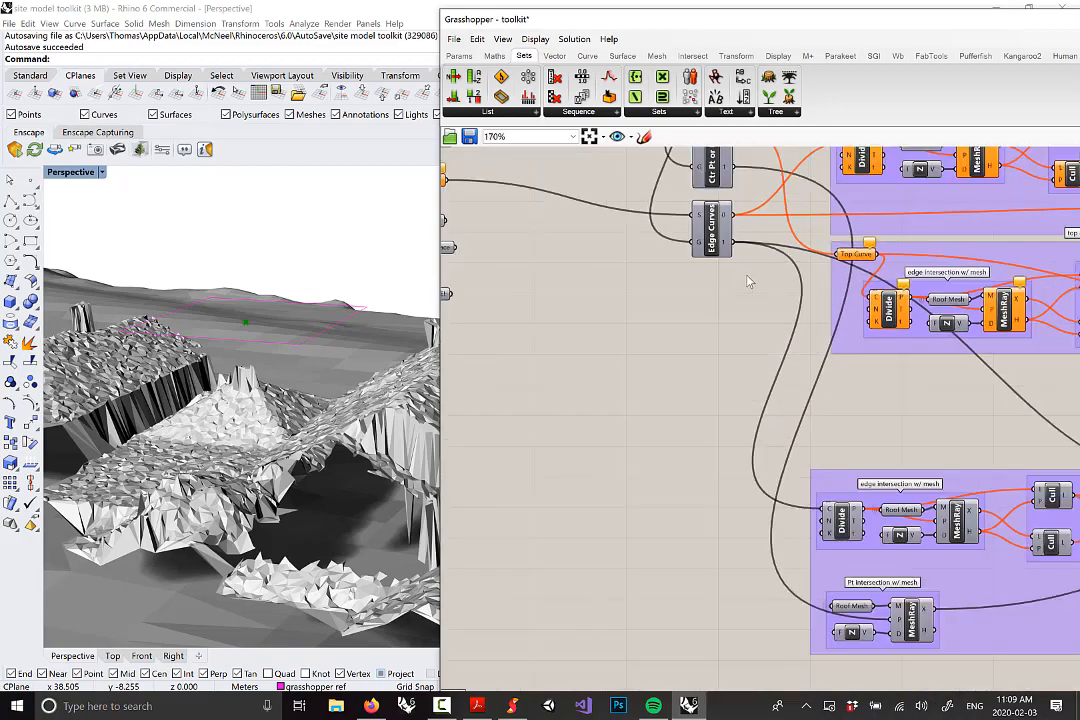
{"action": "right_click_drag", "start_coordinate": [750, 300], "coordinate": [775, 390]}
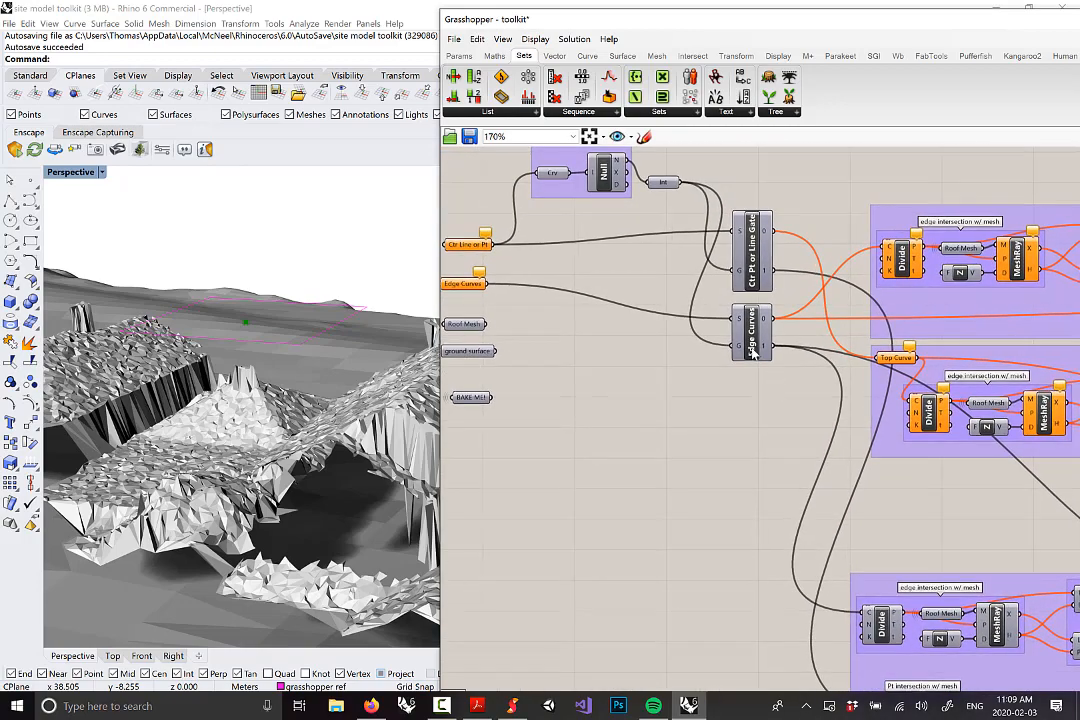
{"action": "scroll", "coordinate": [752, 350], "scroll_direction": "down", "scroll_amount": 5}
{"action": "scroll", "coordinate": [915, 366], "scroll_direction": "up", "scroll_amount": 5}
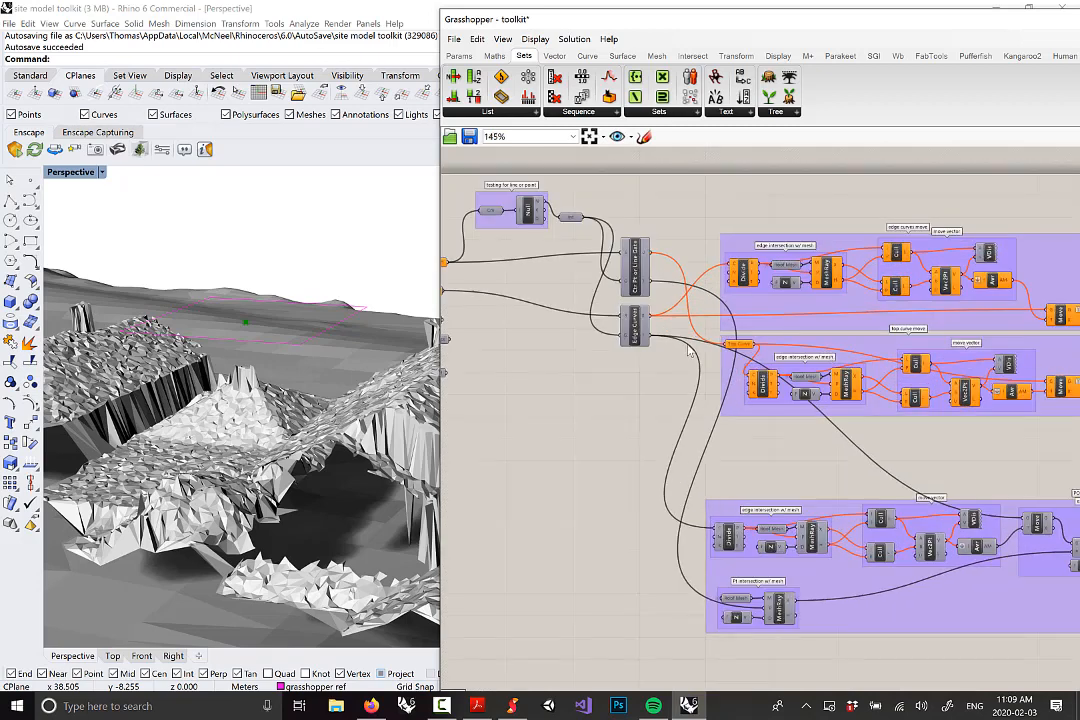
{"action": "left_click", "coordinate": [577, 335]}
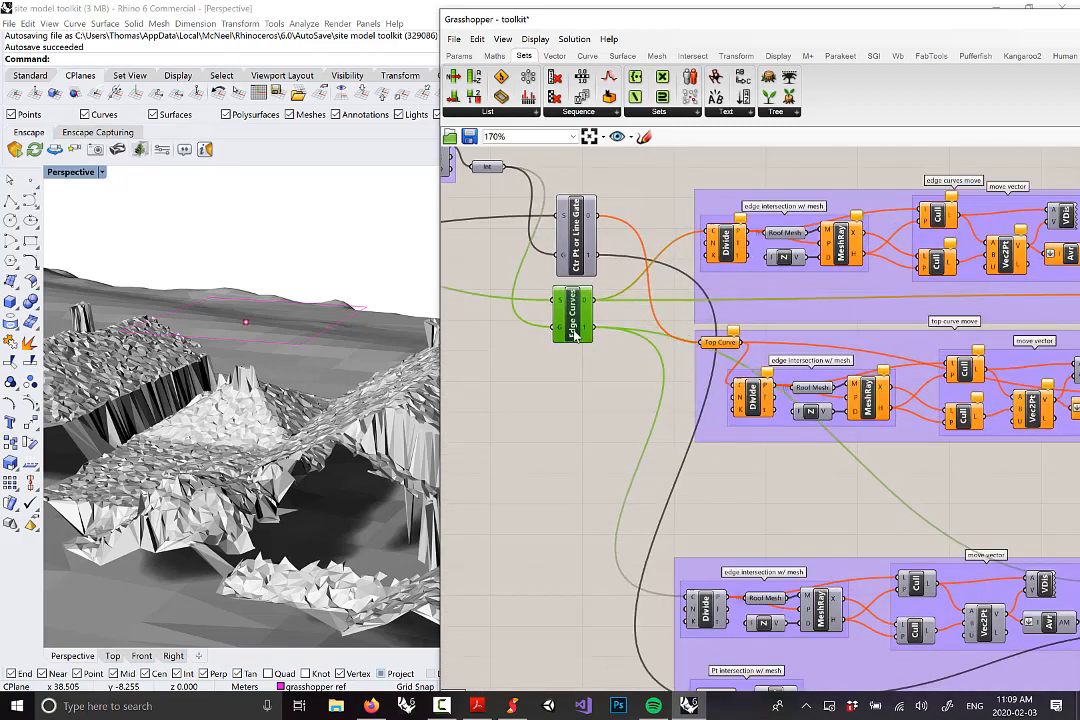
{"action": "scroll", "coordinate": [578, 337], "scroll_direction": "down", "scroll_amount": 2}
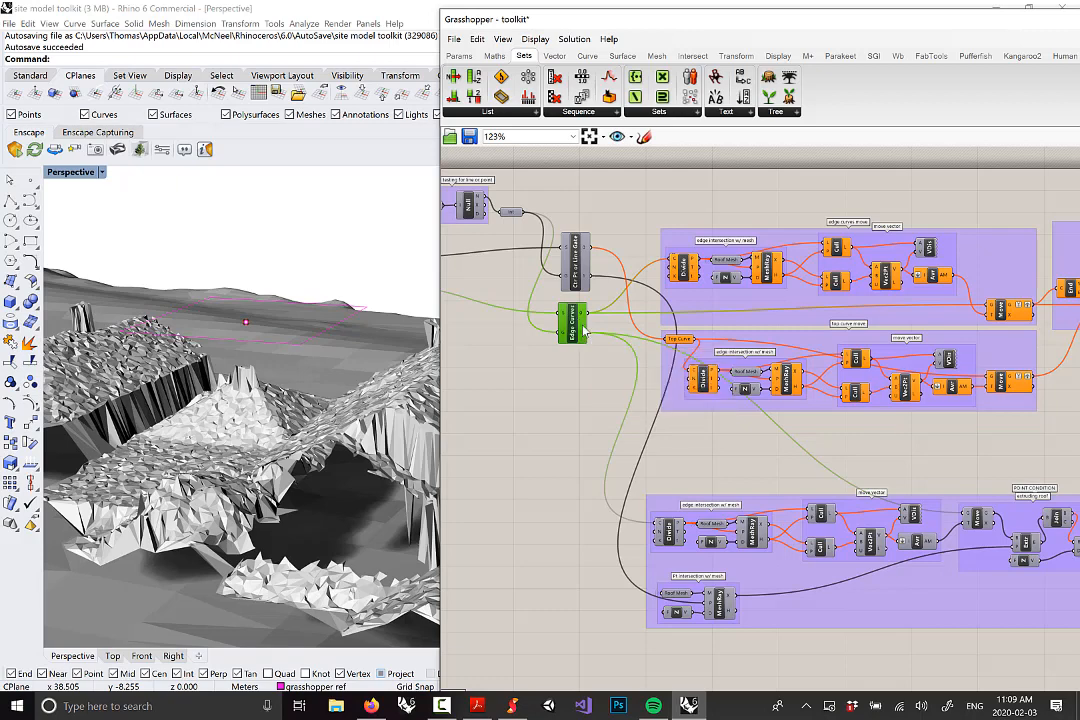
{"action": "right_click_drag", "start_coordinate": [585, 330], "coordinate": [658, 345]}
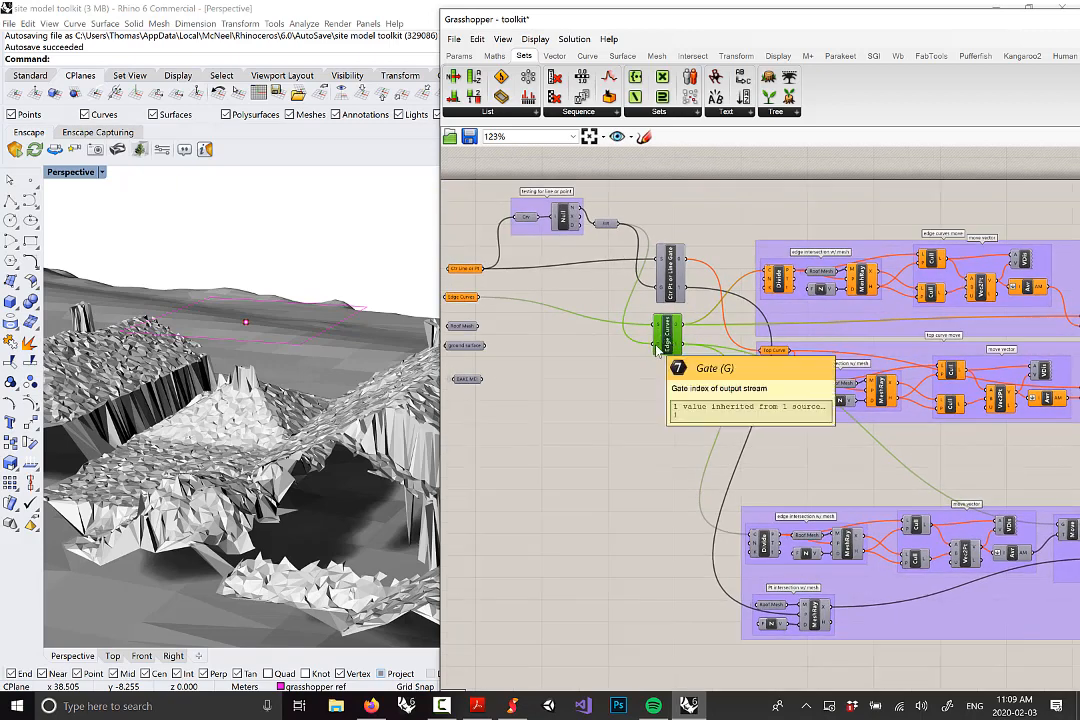
{"action": "scroll", "coordinate": [767, 285], "scroll_direction": "up", "scroll_amount": 1}
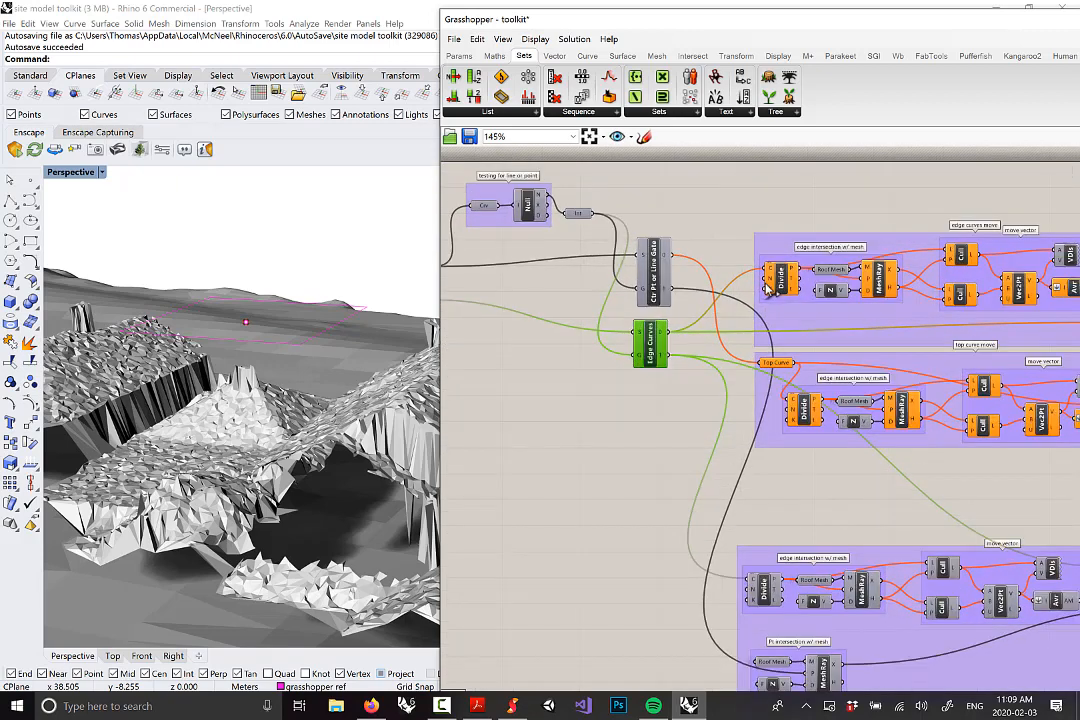
{"action": "scroll", "coordinate": [767, 285], "scroll_direction": "down", "scroll_amount": 5}
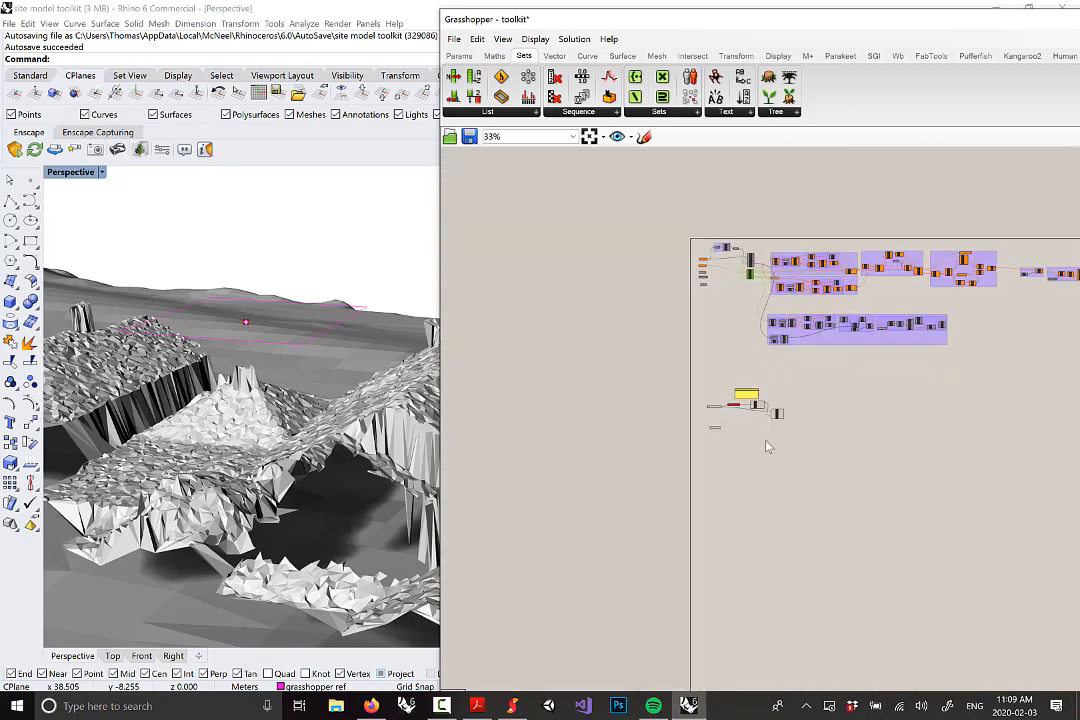
{"action": "scroll", "coordinate": [766, 432], "scroll_direction": "up", "scroll_amount": 6}
Tidy the layout, then group the note panel, curve parameter, Null Item and Stream Gate
{"action": "left_click_drag", "start_coordinate": [833, 350], "coordinate": [837, 334]}
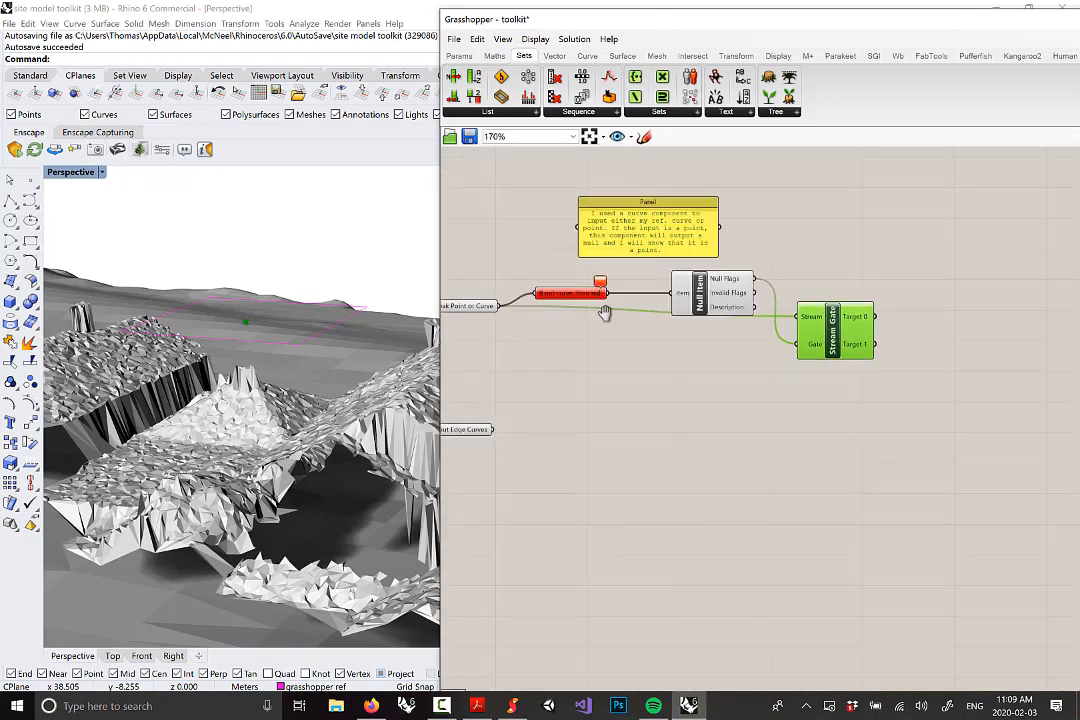
{"action": "right_click_drag", "start_coordinate": [604, 313], "coordinate": [711, 333]}
{"action": "left_click_drag", "start_coordinate": [566, 323], "coordinate": [541, 342]}
{"action": "left_click", "coordinate": [756, 299]}
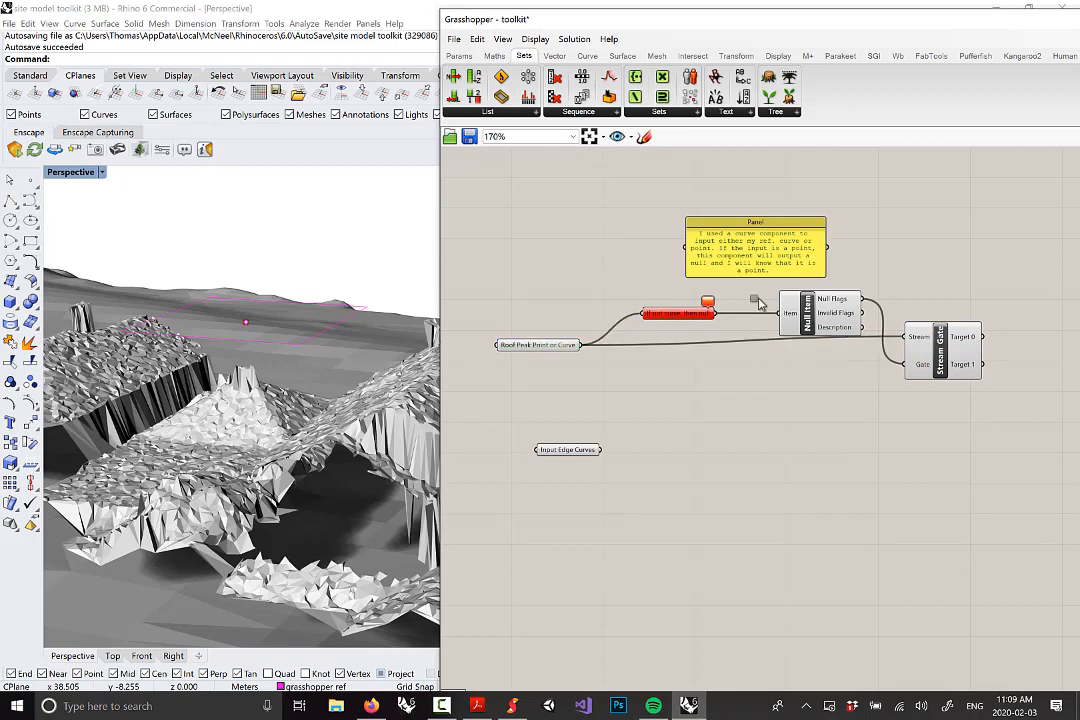
{"action": "left_click_drag", "start_coordinate": [1037, 398], "coordinate": [636, 203]}
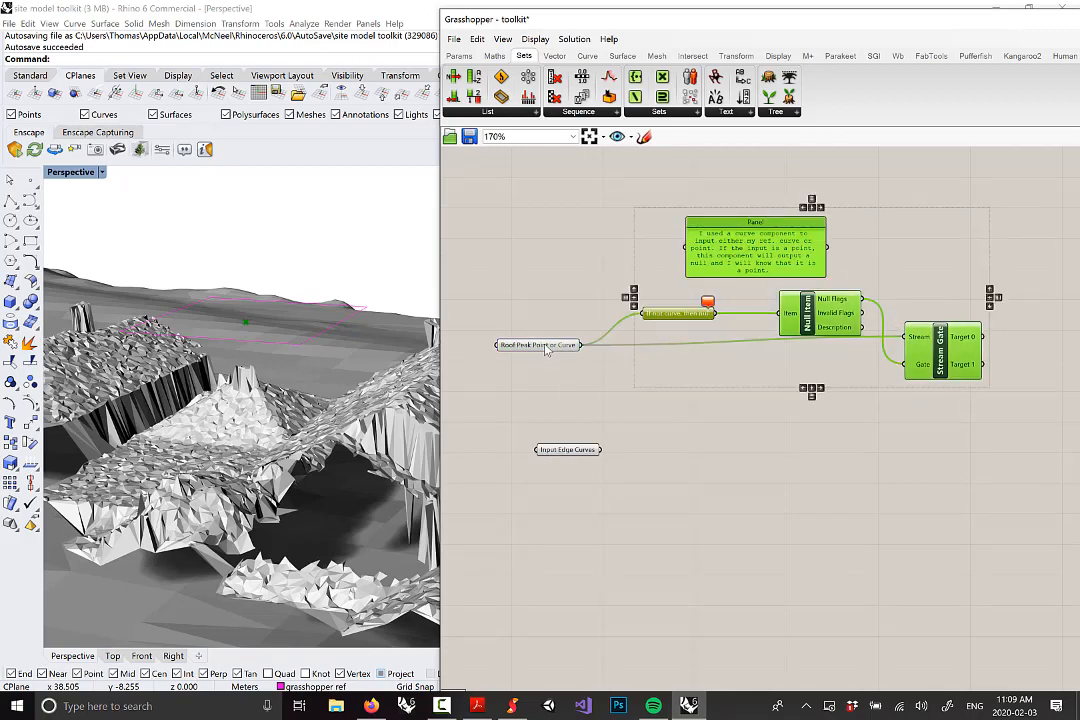
{"action": "right_click", "coordinate": [878, 264]}
{"action": "left_click", "coordinate": [910, 352]}
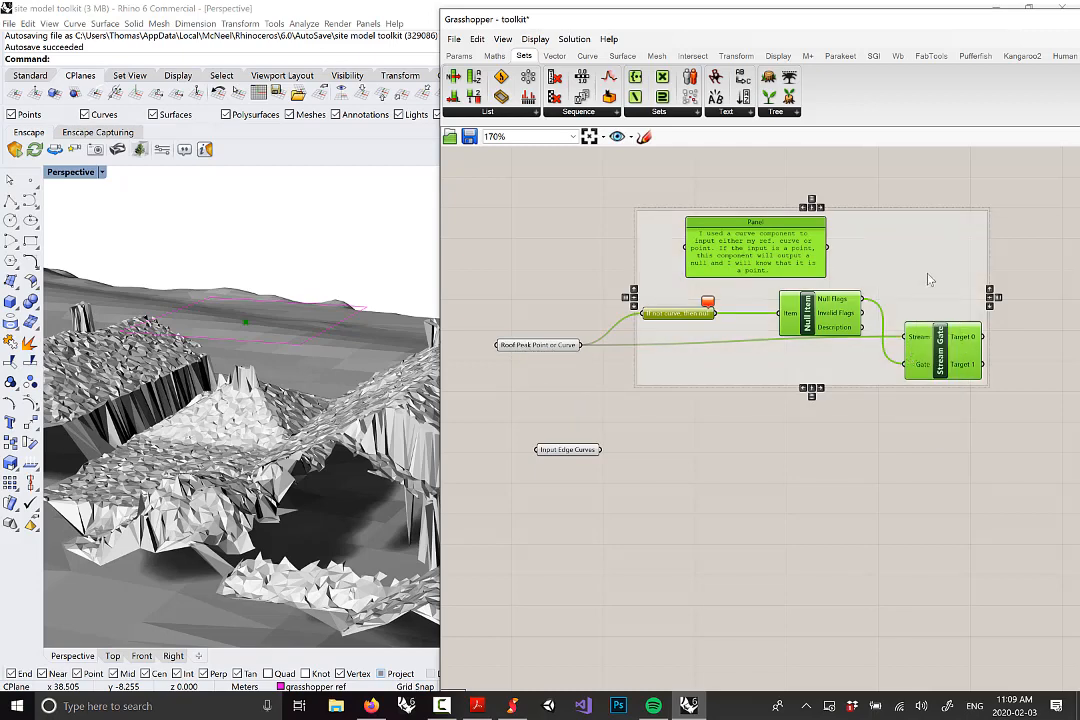
Name the group 'Filtering THe input point or curve to the proper definition (part of the script)'
{"action": "left_click", "coordinate": [916, 219]}
{"action": "right_click_drag", "start_coordinate": [916, 219], "coordinate": [817, 250]}
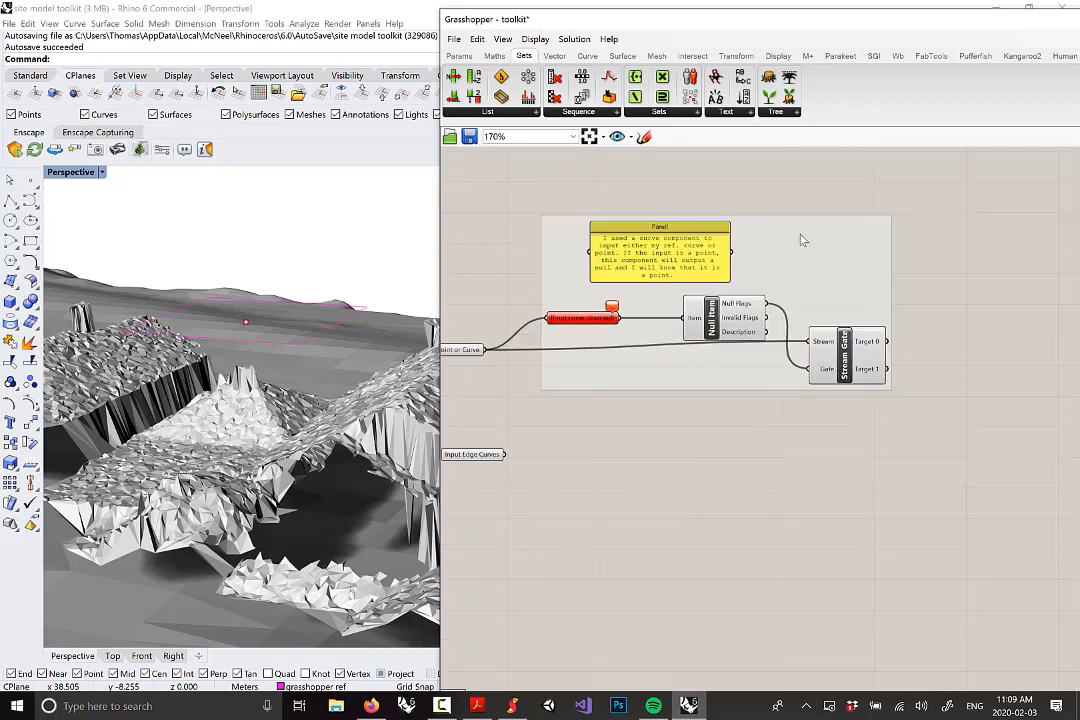
{"action": "right_click", "coordinate": [780, 242]}
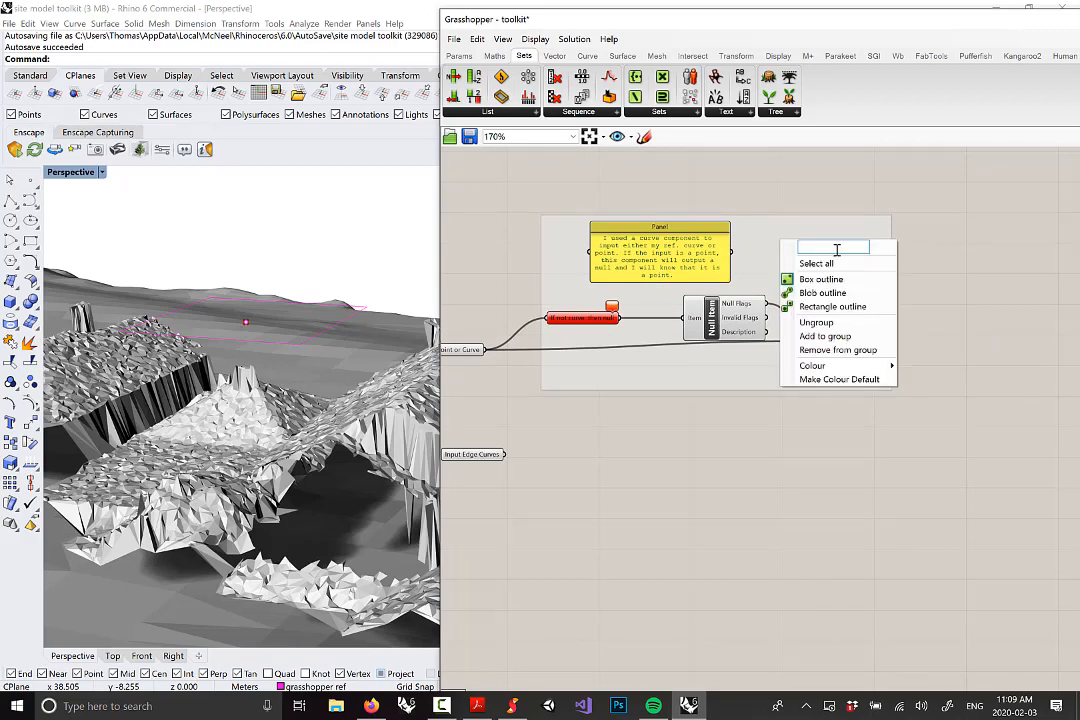
{"action": "type", "text": "Site"}
{"action": "key", "text": "BackSpace"}
{"action": "key", "text": "BackSpace"}
{"action": "key", "text": "BackSpace"}
{"action": "key", "text": "BackSpace"}
{"action": "type", "text": "Filtering"}
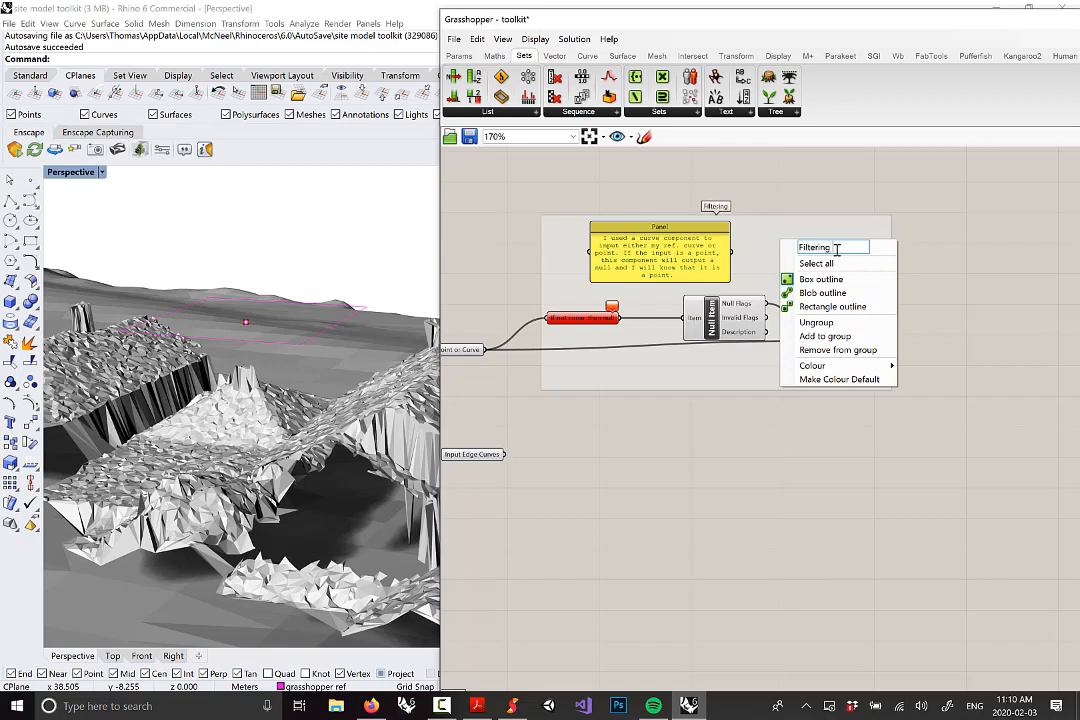
{"action": "type", "text": " THe input"}
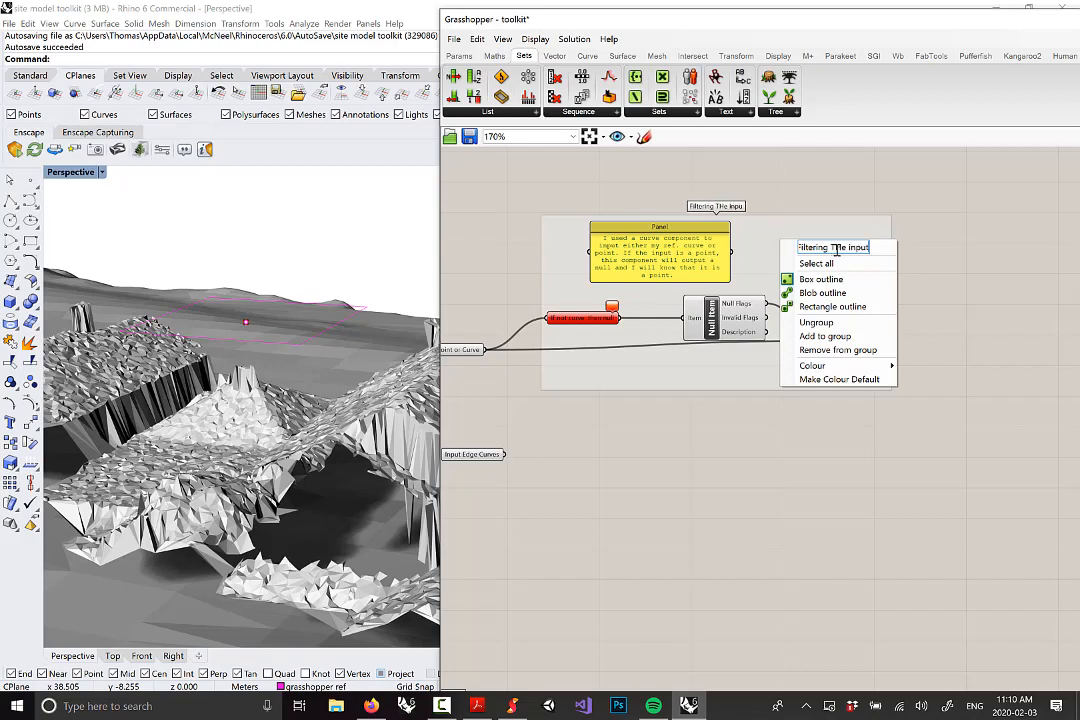
{"action": "type", "text": " point or cu"}
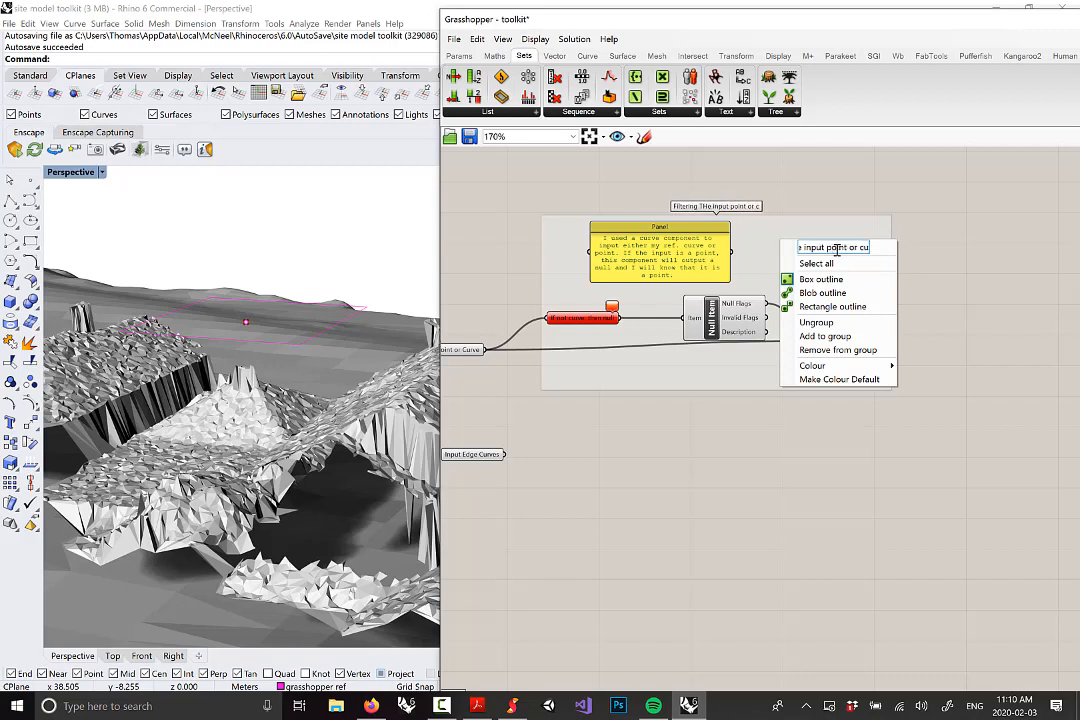
{"action": "type", "text": "rve to the prop"}
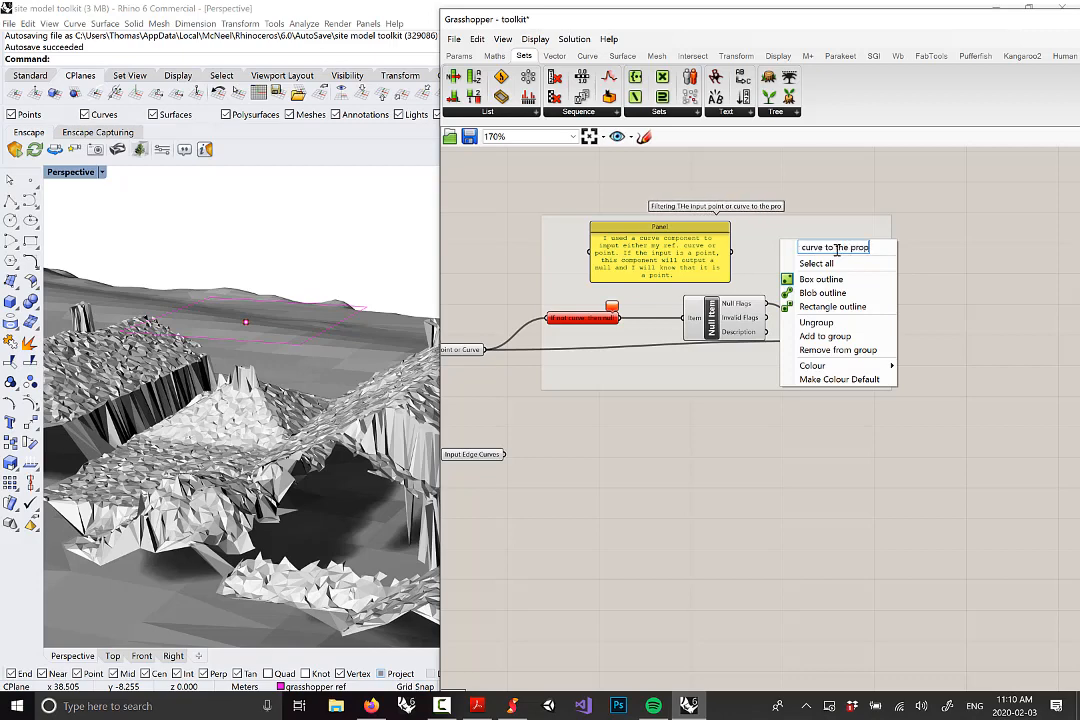
{"action": "type", "text": "er defini"}
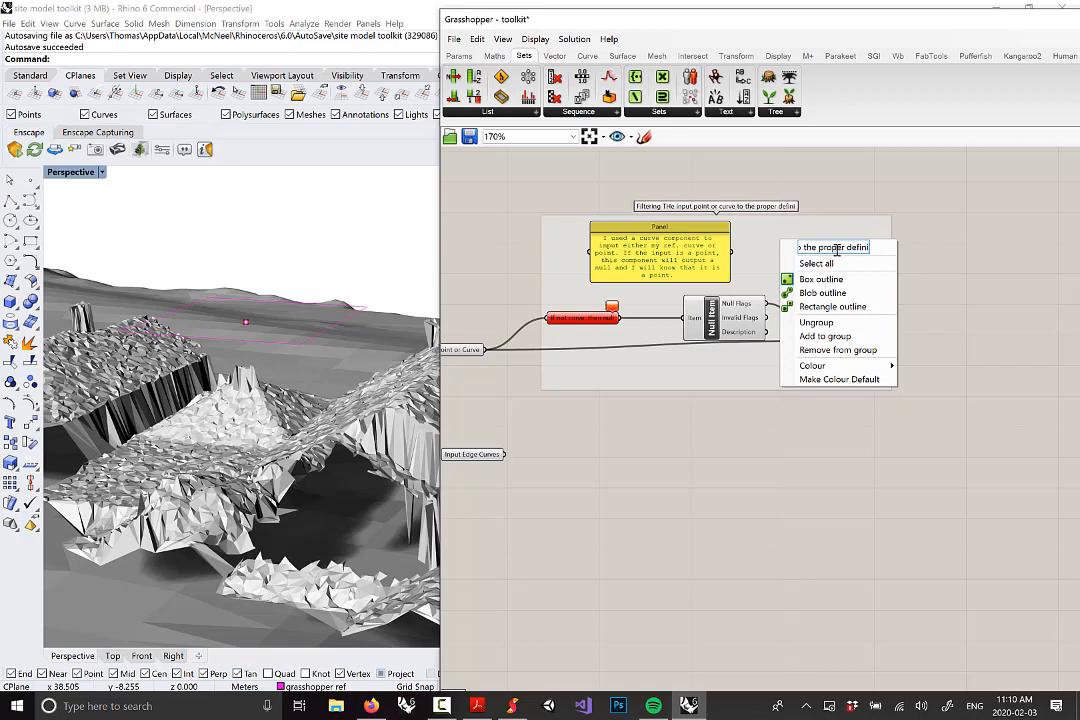
{"action": "type", "text": "tion"}
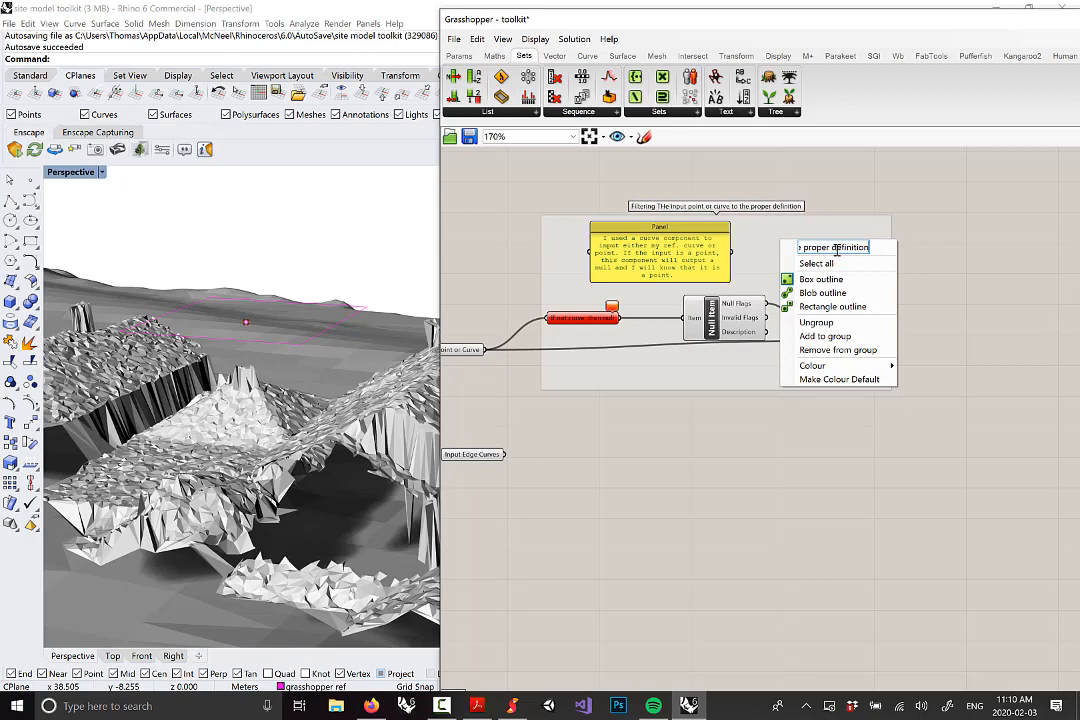
{"action": "type", "text": " (pa"}
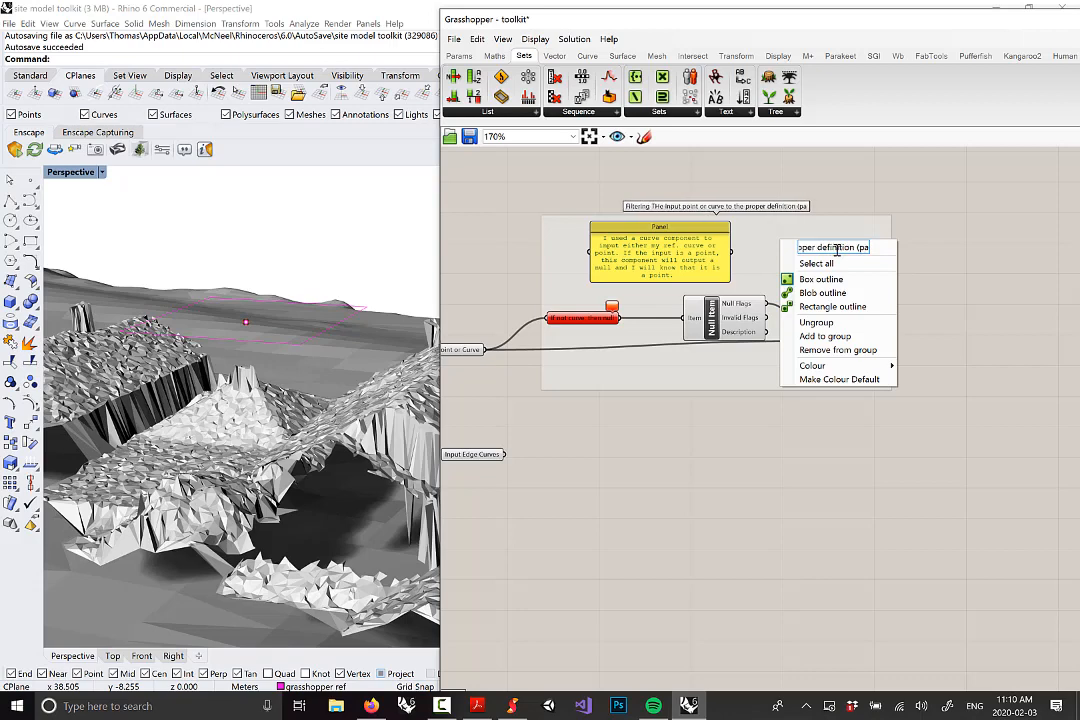
{"action": "type", "text": "rt of the script)"}
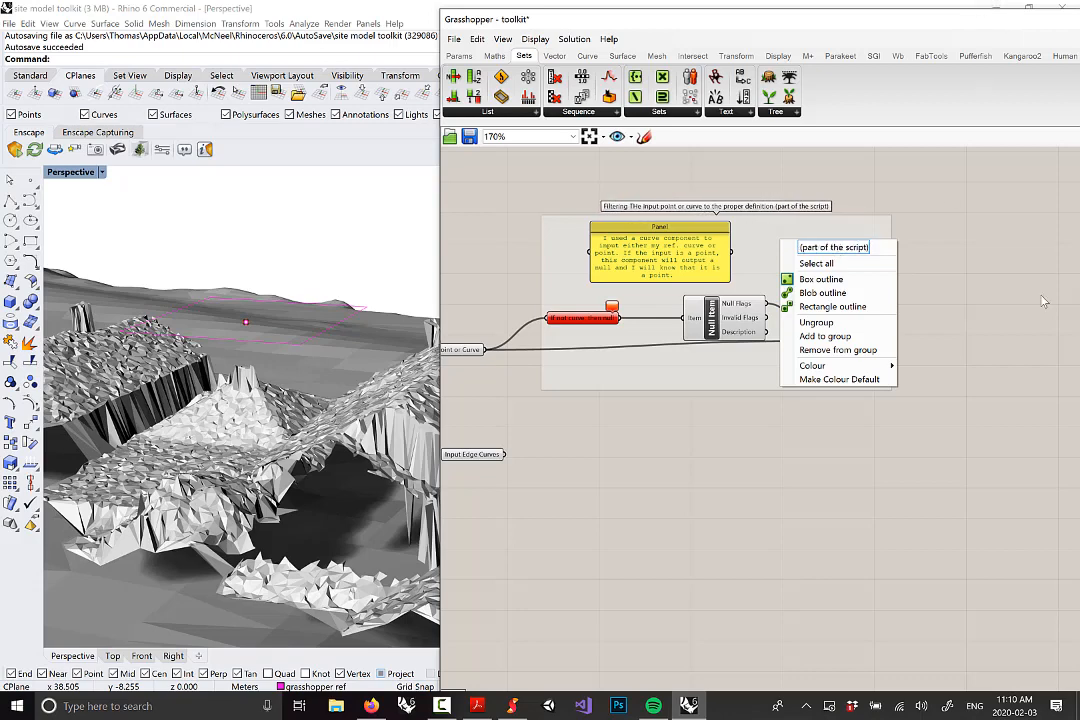
Confirm the group title and orbit the Rhino view around the terrain
{"action": "left_click", "coordinate": [958, 345]}
{"action": "scroll", "coordinate": [937, 343], "scroll_direction": "down", "scroll_amount": 1}
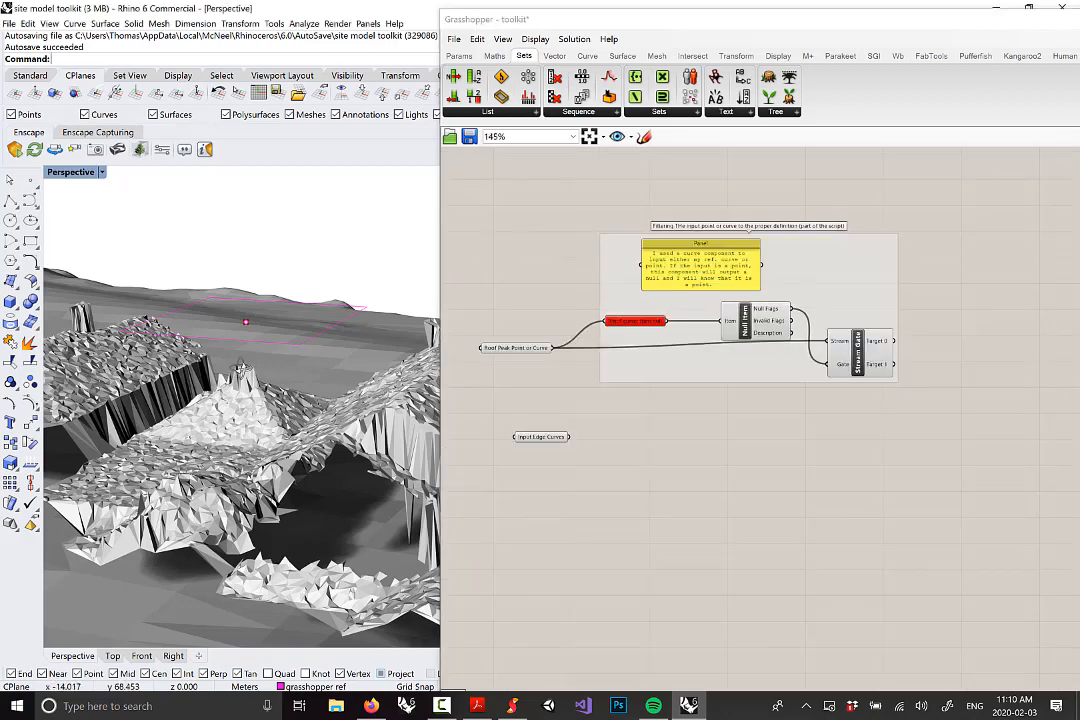
{"action": "right_click_drag", "start_coordinate": [282, 280], "coordinate": [307, 341]}
{"action": "scroll", "coordinate": [301, 321], "scroll_direction": "down", "scroll_amount": 5}
{"action": "scroll", "coordinate": [307, 342], "scroll_direction": "up", "scroll_amount": 3}
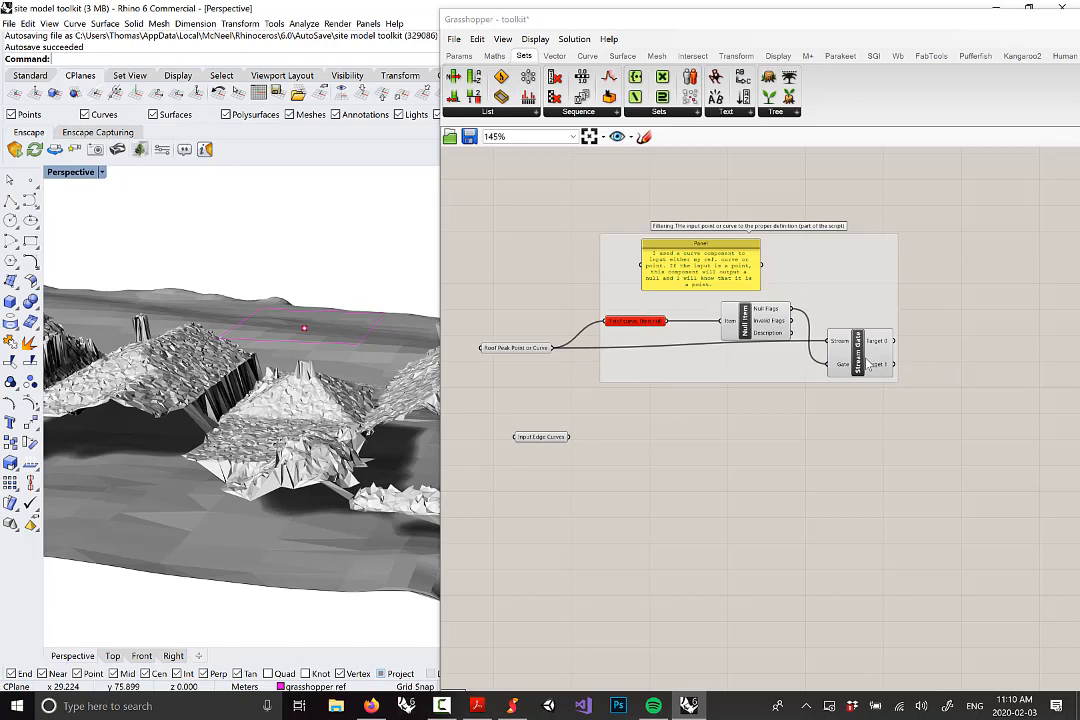
Check that the Stream Gate's Target 1 carries the point, then nudge Input Edge Curves into view
{"action": "mouse_move", "coordinate": [882, 372]}
{"action": "mouse_move", "coordinate": [553, 443]}
{"action": "left_mouse_down"}
{"action": "mouse_move", "coordinate": [514, 447]}
{"action": "mouse_move", "coordinate": [532, 447]}
{"action": "left_mouse_up"}
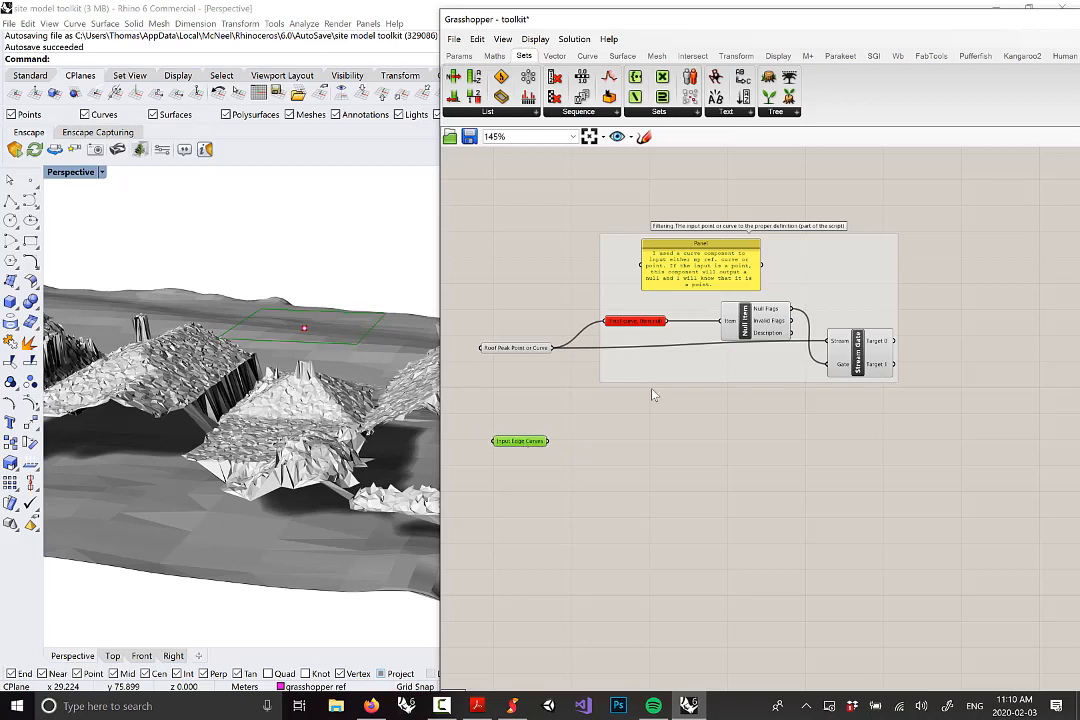
{"action": "mouse_move", "coordinate": [884, 370]}
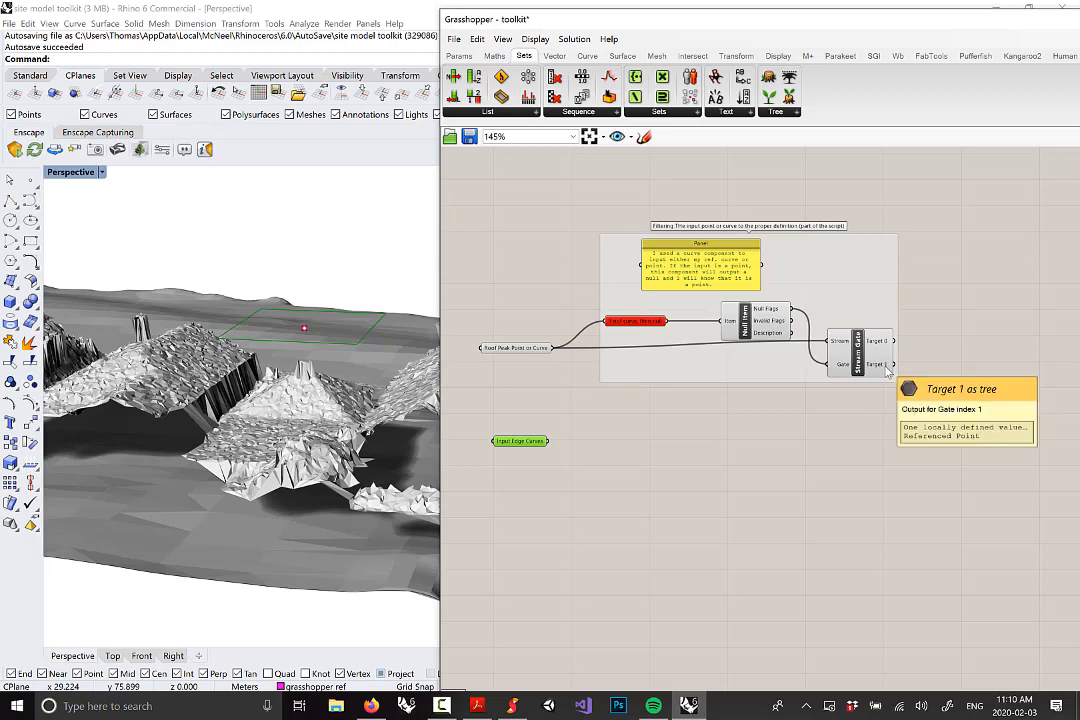
{"action": "right_click_drag", "start_coordinate": [955, 410], "coordinate": [932, 389]}
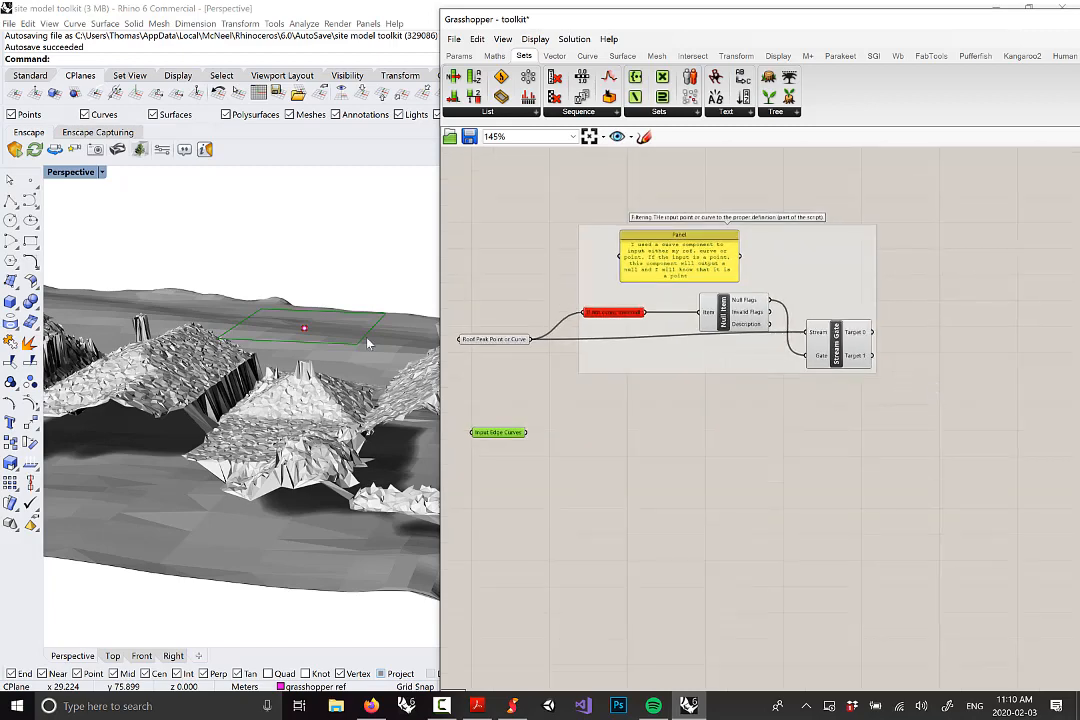
{"action": "right_click_drag", "start_coordinate": [374, 420], "coordinate": [346, 400]}
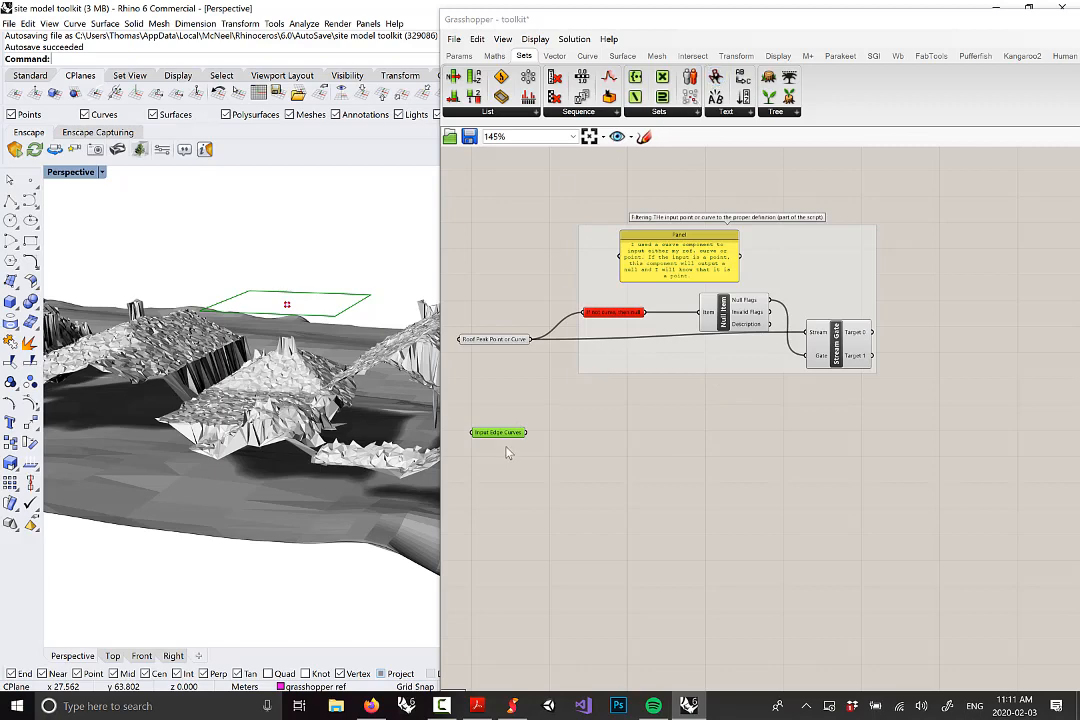
{"action": "right_click_drag", "start_coordinate": [525, 463], "coordinate": [539, 459]}
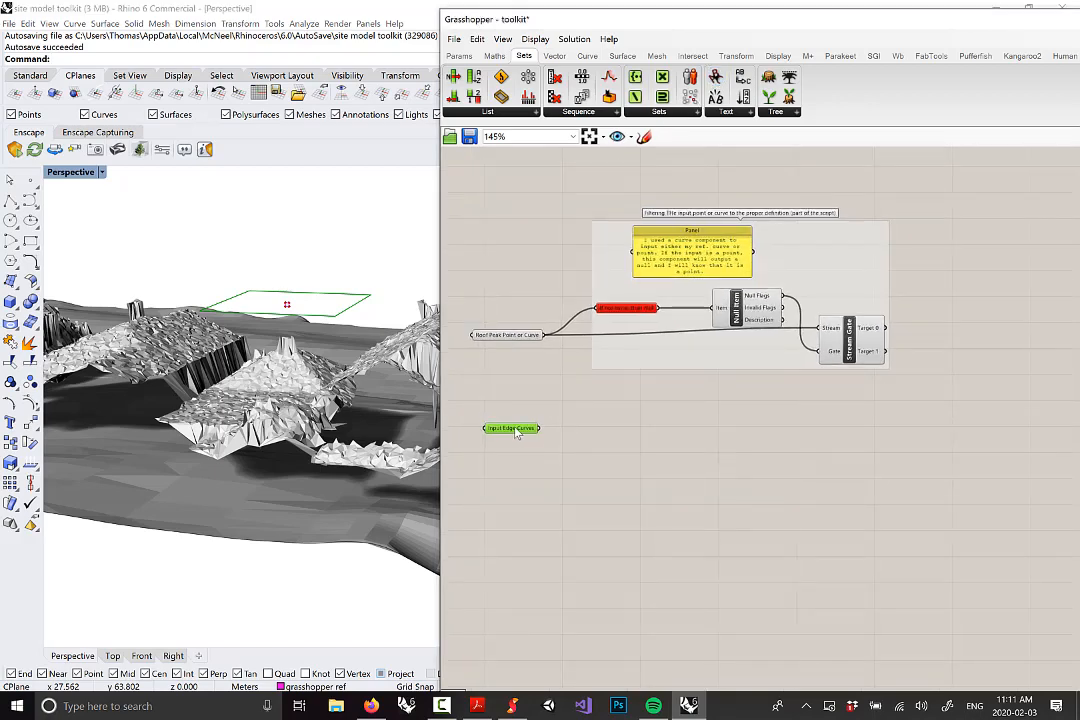
{"action": "left_click_drag", "start_coordinate": [514, 430], "coordinate": [512, 429]}
{"action": "right_click_drag", "start_coordinate": [565, 432], "coordinate": [632, 412]}
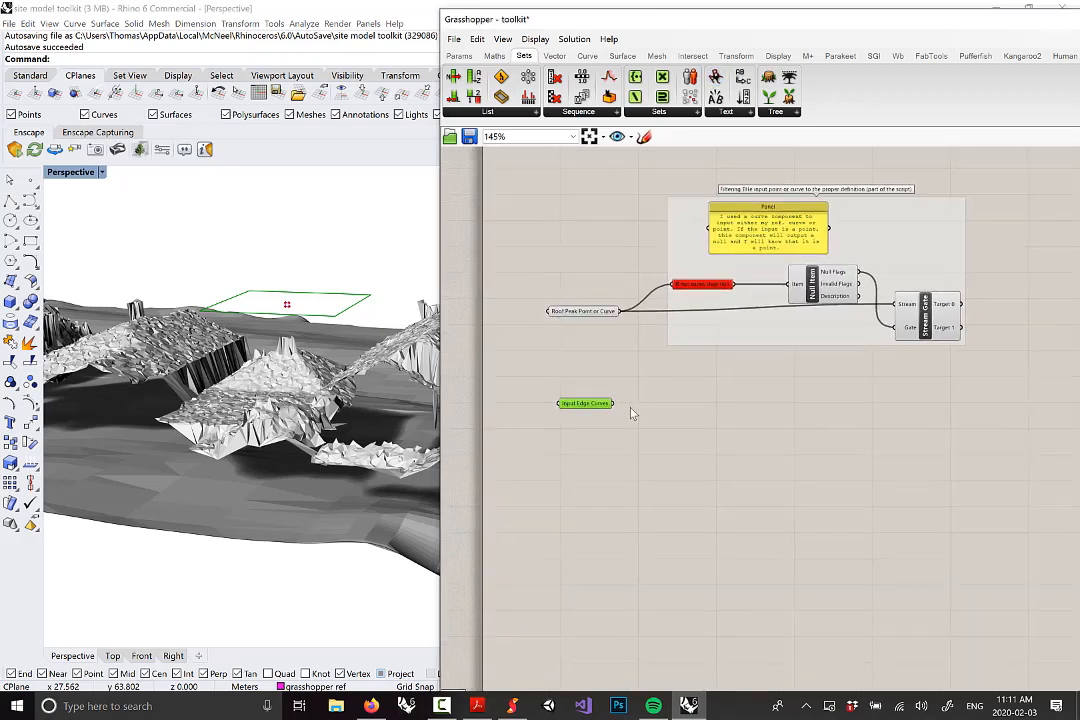
{"action": "scroll", "coordinate": [632, 412], "scroll_direction": "up", "scroll_amount": 3}
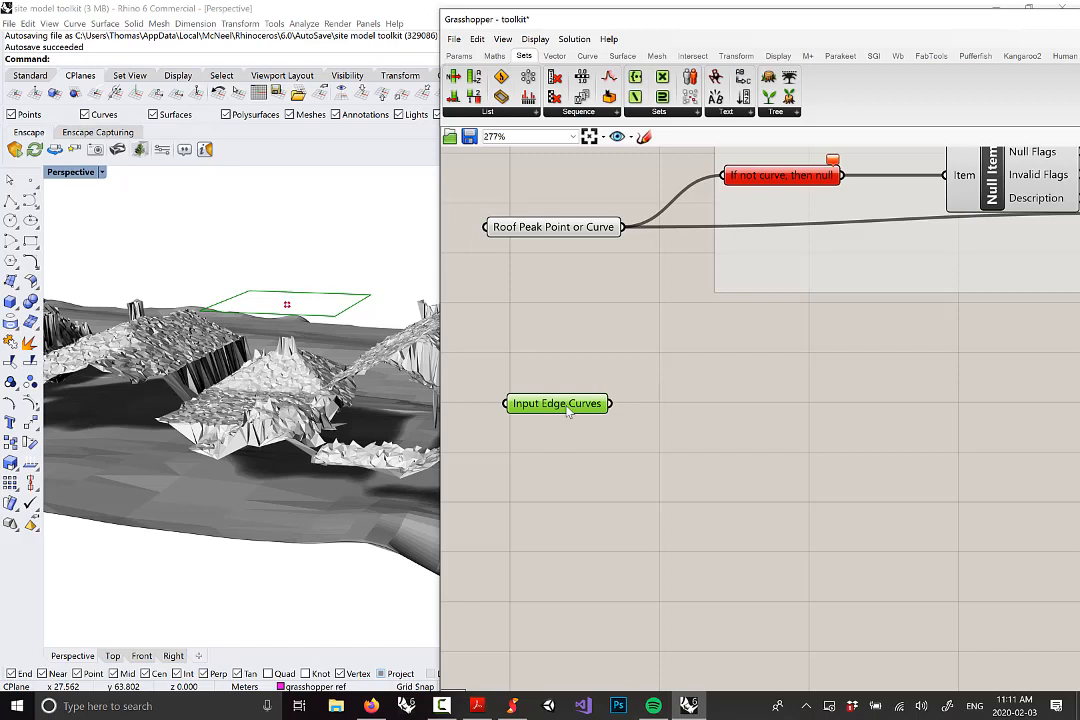
Paste a copy of Input Edge Curves beside the original and set its incoming wire to Hidden
{"action": "mouse_move", "coordinate": [567, 413]}
{"action": "key", "text": "ctrl+v"}
{"action": "left_click_drag", "start_coordinate": [573, 415], "coordinate": [690, 413]}
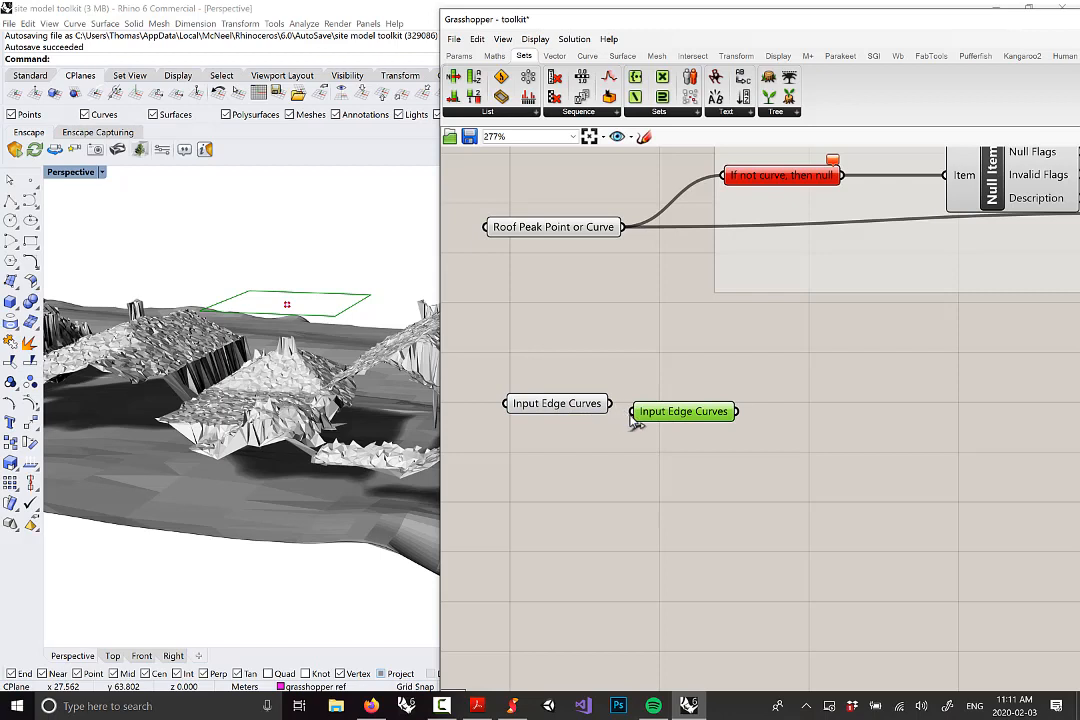
{"action": "scroll", "coordinate": [630, 432], "scroll_direction": "up", "scroll_amount": 1}
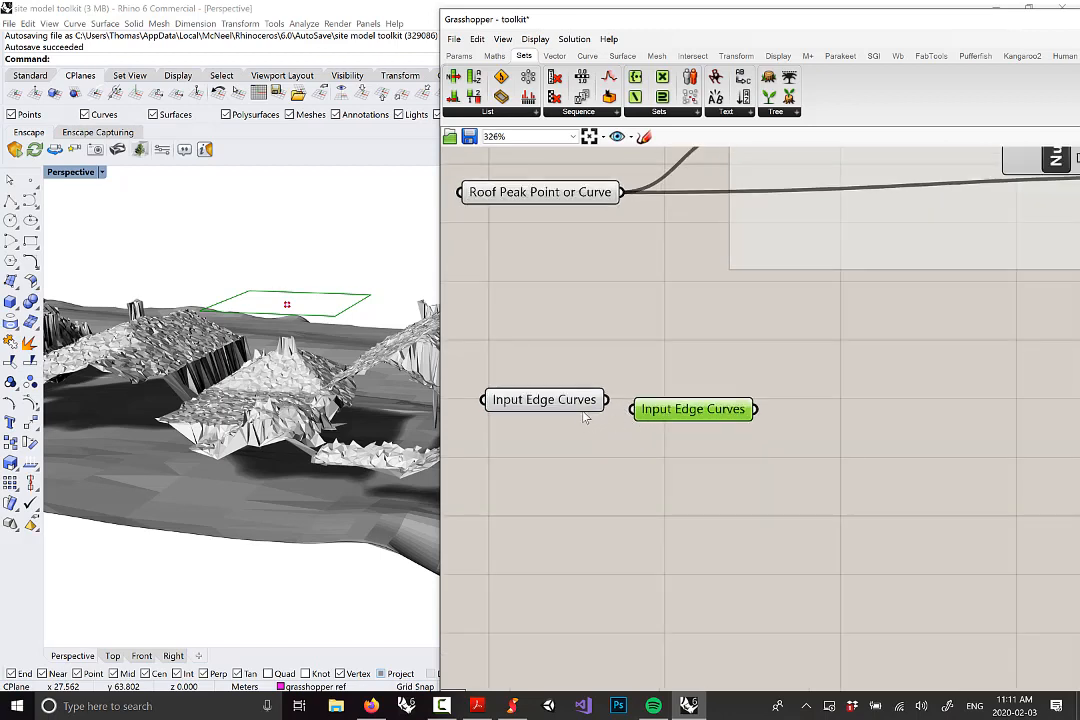
{"action": "left_click_drag", "start_coordinate": [583, 408], "coordinate": [704, 350]}
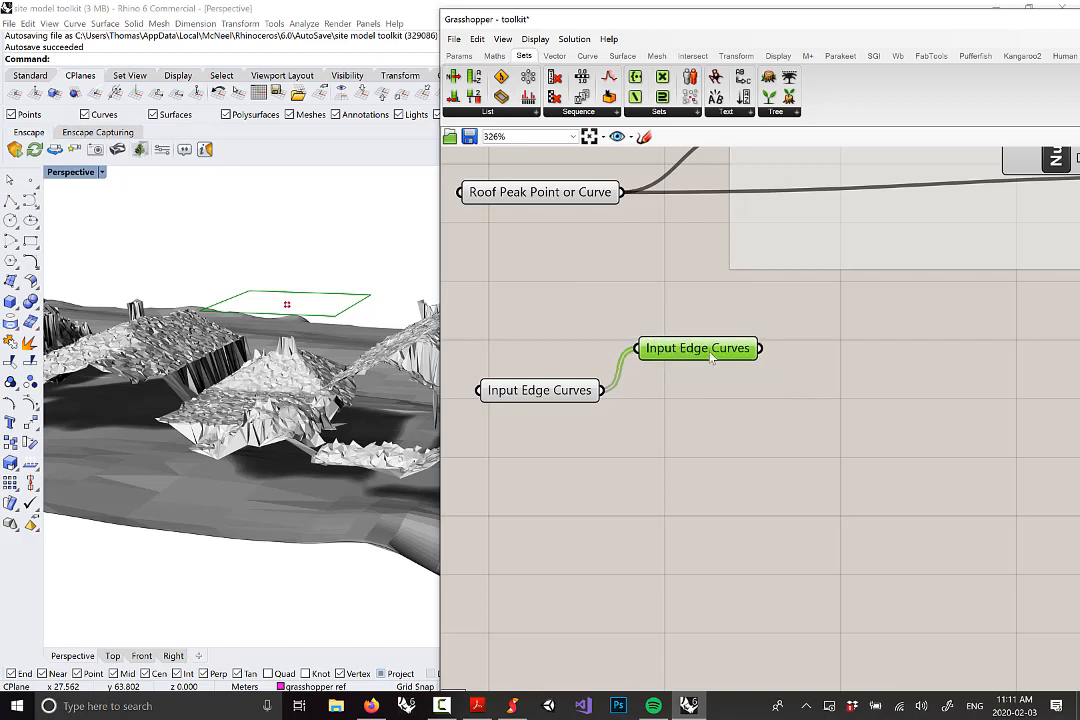
{"action": "right_click", "coordinate": [648, 355]}
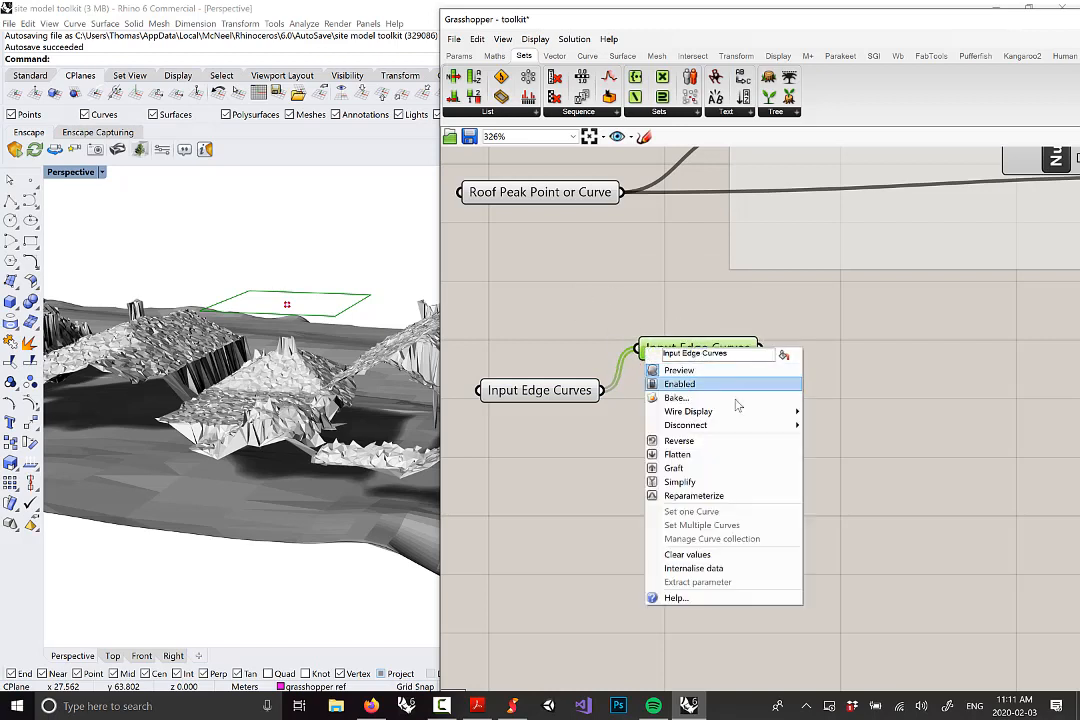
{"action": "mouse_move", "coordinate": [743, 415]}
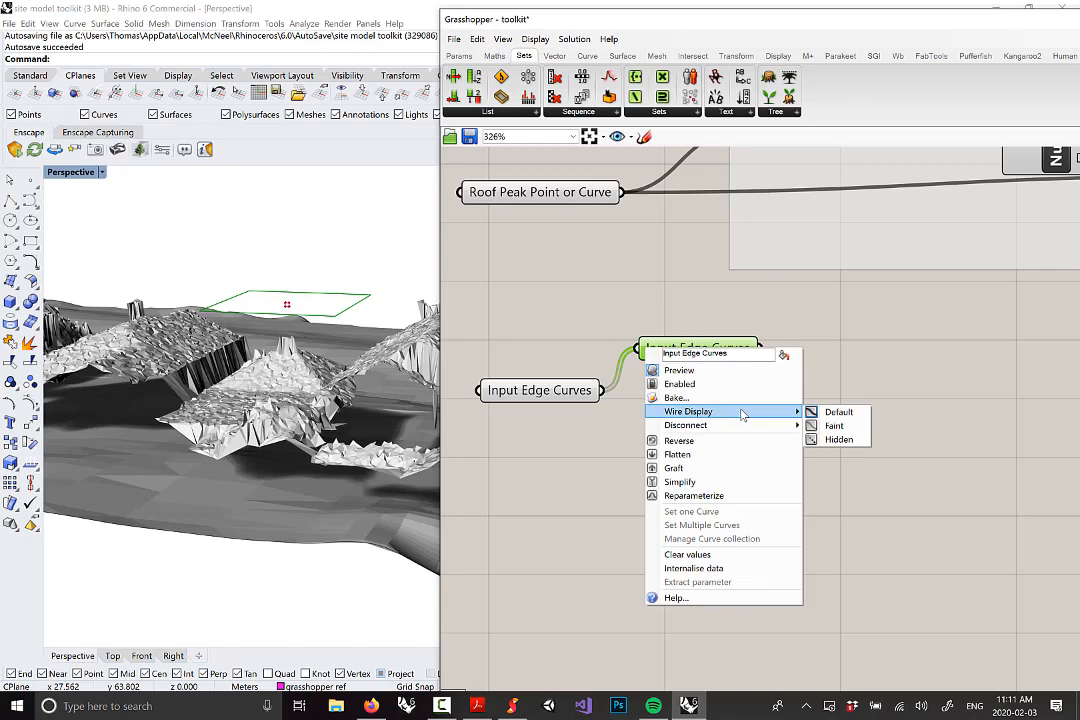
{"action": "left_click", "coordinate": [839, 440]}
Move the Input Edge Curves copy right and nudge the parameters down beside the filter group
{"action": "scroll", "coordinate": [614, 430], "scroll_direction": "down", "scroll_amount": 5}
{"action": "left_click_drag", "start_coordinate": [632, 405], "coordinate": [866, 312]}
{"action": "left_click", "coordinate": [866, 370]}
{"action": "scroll", "coordinate": [873, 322], "scroll_direction": "up", "scroll_amount": 4}
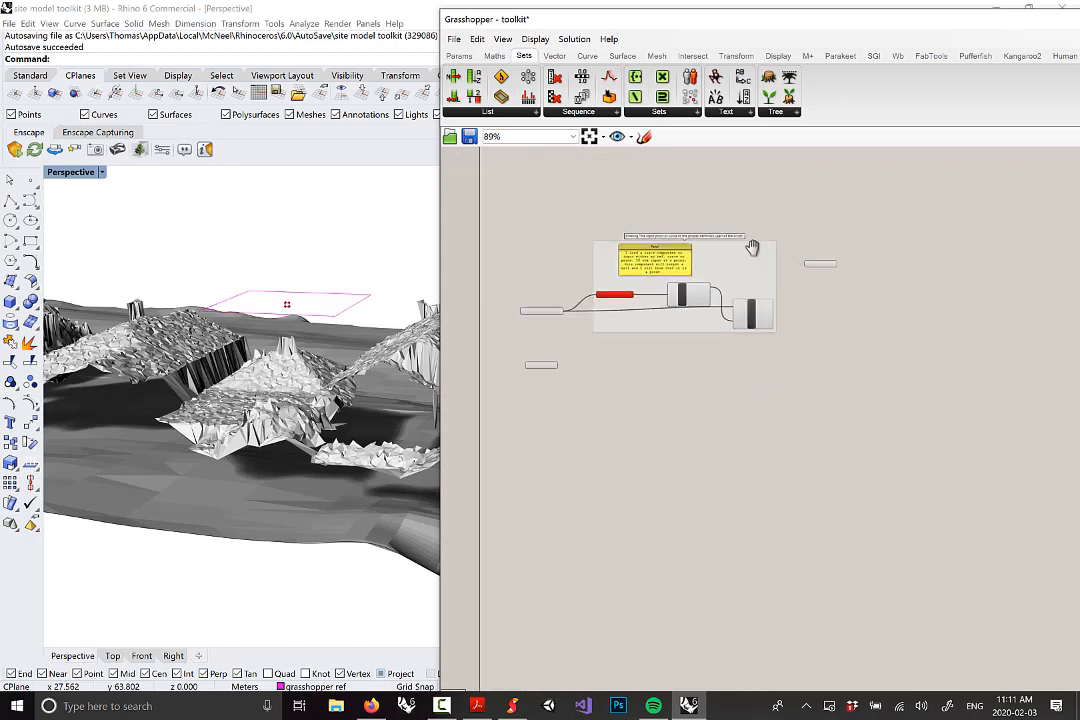
{"action": "mouse_move", "coordinate": [760, 241]}
{"action": "left_mouse_down"}
{"action": "mouse_move", "coordinate": [758, 306]}
{"action": "mouse_move", "coordinate": [763, 266]}
{"action": "left_mouse_up"}
{"action": "scroll", "coordinate": [763, 266], "scroll_direction": "down", "scroll_amount": 6}
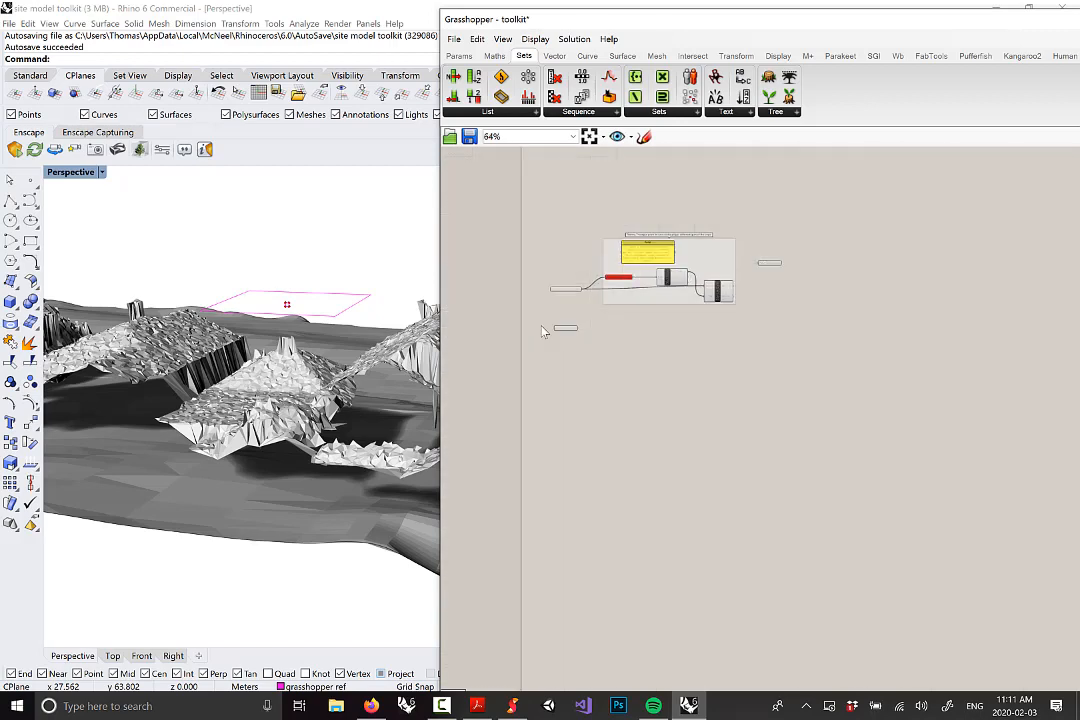
{"action": "scroll", "coordinate": [566, 331], "scroll_direction": "up", "scroll_amount": 3}
{"action": "scroll", "coordinate": [848, 237], "scroll_direction": "up", "scroll_amount": 3}
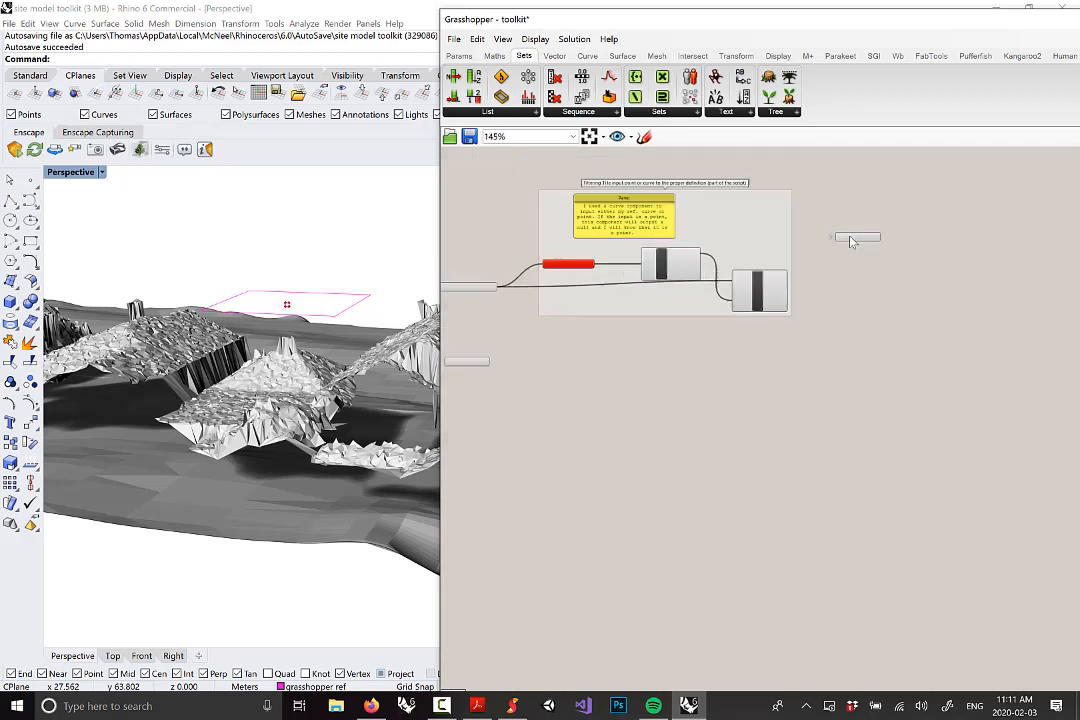
{"action": "left_click_drag", "start_coordinate": [845, 238], "coordinate": [837, 359]}
{"action": "scroll", "coordinate": [697, 336], "scroll_direction": "down", "scroll_amount": 2}
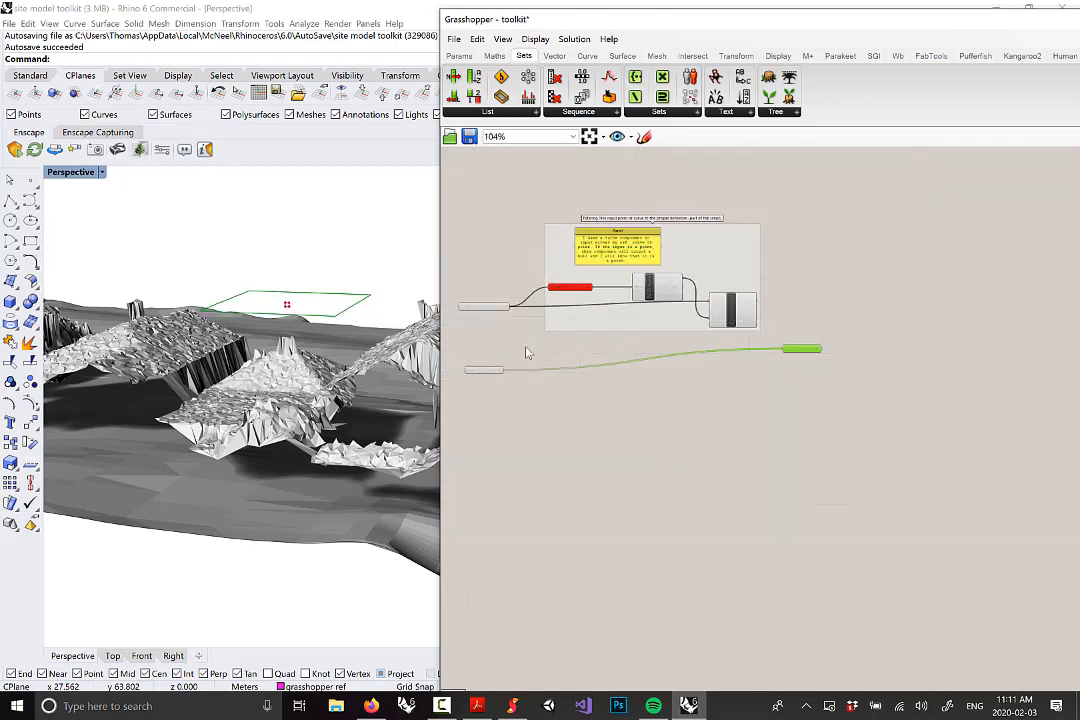
{"action": "scroll", "coordinate": [670, 264], "scroll_direction": "up", "scroll_amount": 2}
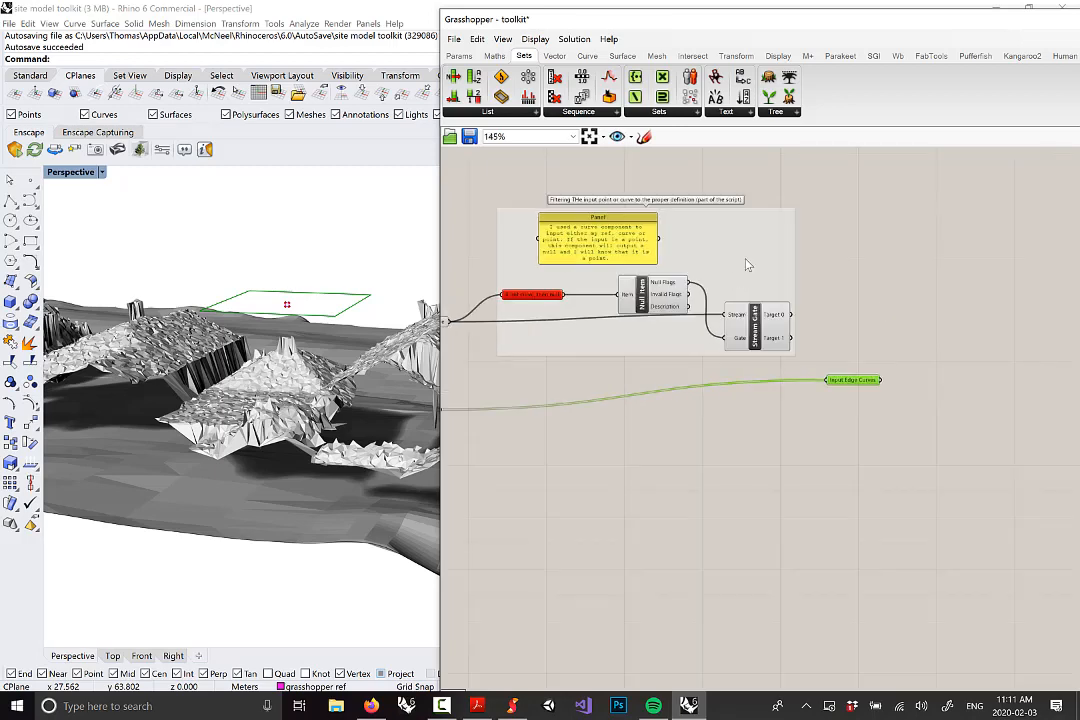
Shift the filter group and settle the Input Edge Curves copy below the Stream Gate
{"action": "left_click_drag", "start_coordinate": [753, 262], "coordinate": [805, 223]}
{"action": "scroll", "coordinate": [806, 226], "scroll_direction": "down", "scroll_amount": 2}
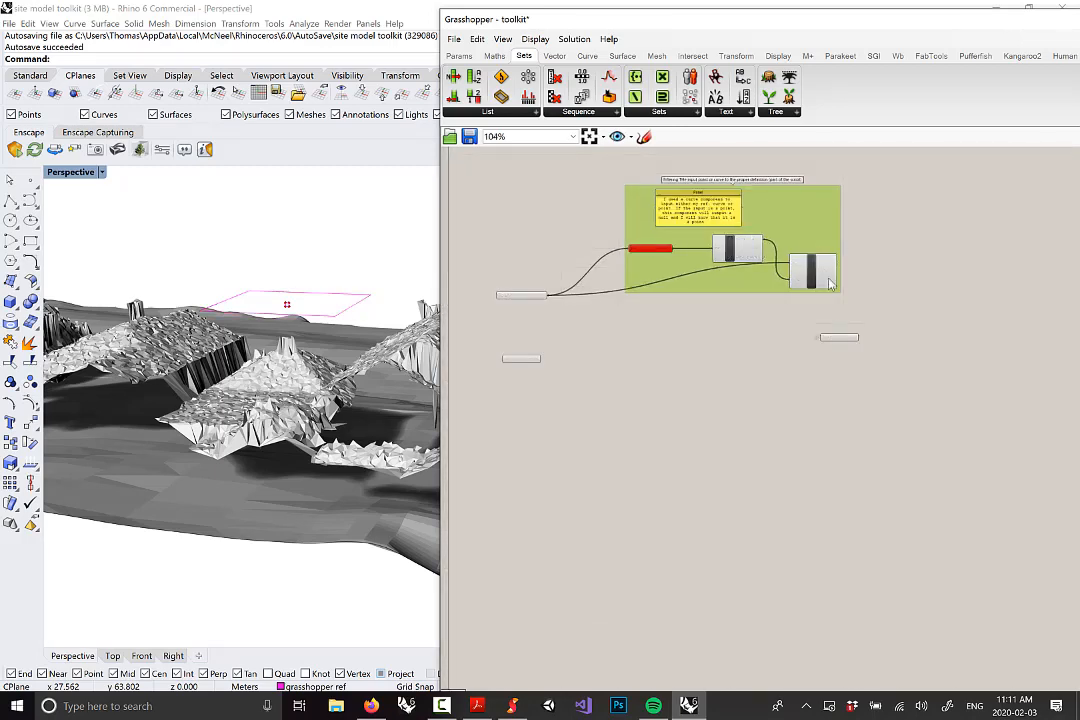
{"action": "left_click_drag", "start_coordinate": [843, 344], "coordinate": [873, 320]}
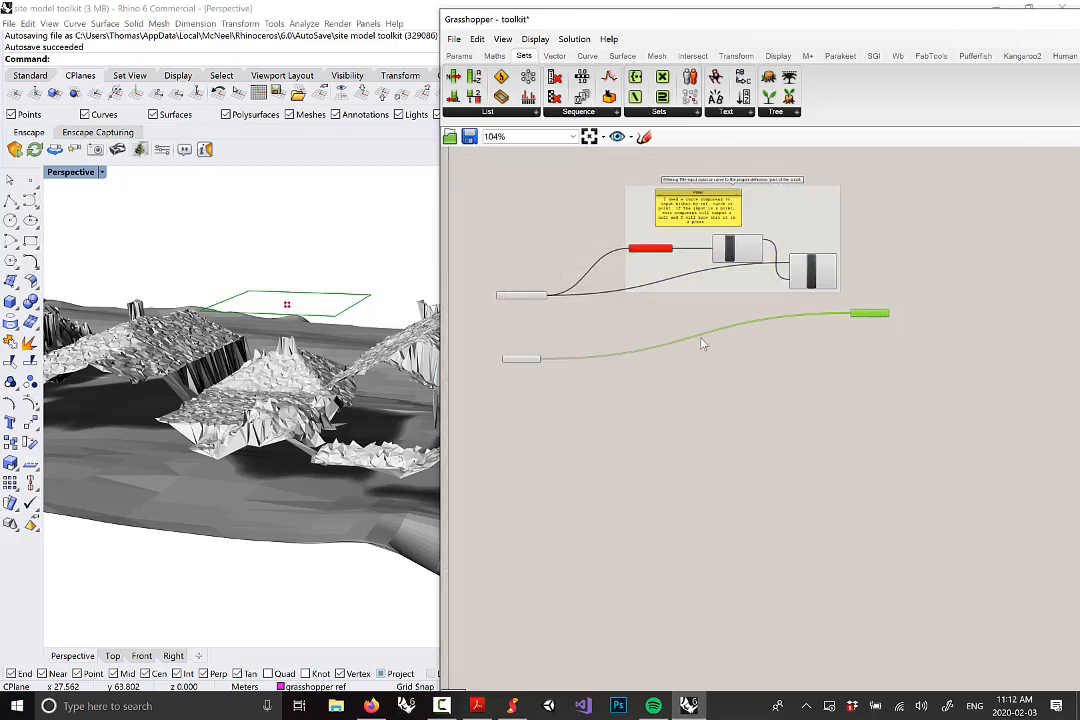
{"action": "left_click", "coordinate": [862, 383]}
{"action": "right_click_drag", "start_coordinate": [882, 355], "coordinate": [814, 386]}
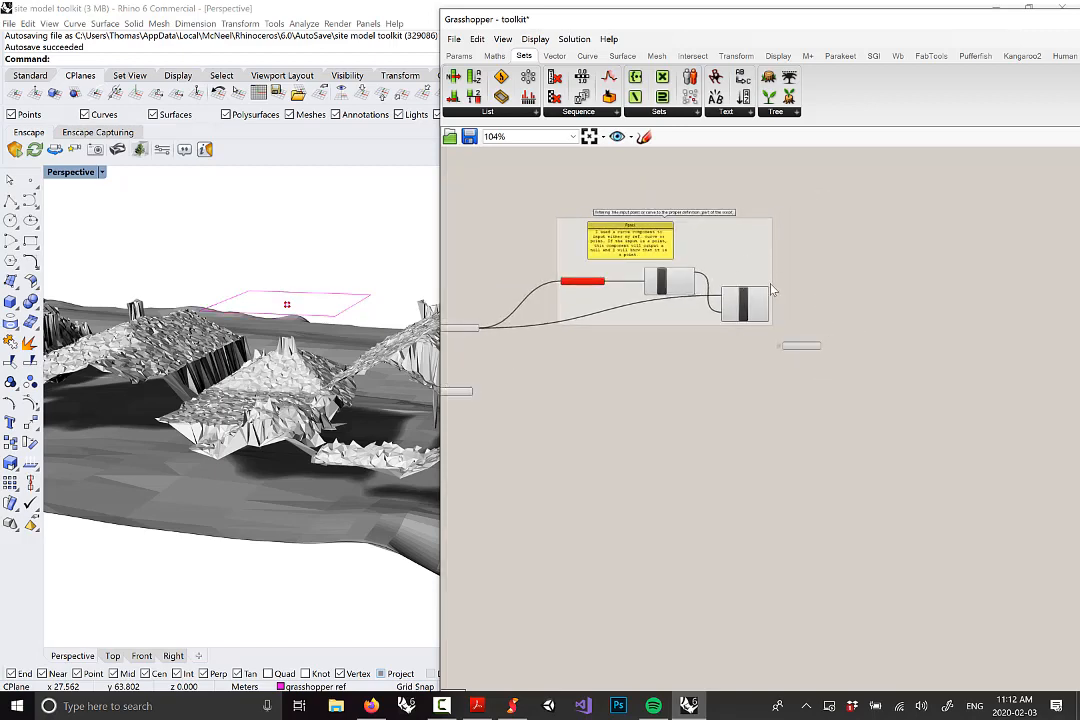
{"action": "scroll", "coordinate": [772, 290], "scroll_direction": "up", "scroll_amount": 2}
{"action": "scroll", "coordinate": [770, 305], "scroll_direction": "up", "scroll_amount": 1}
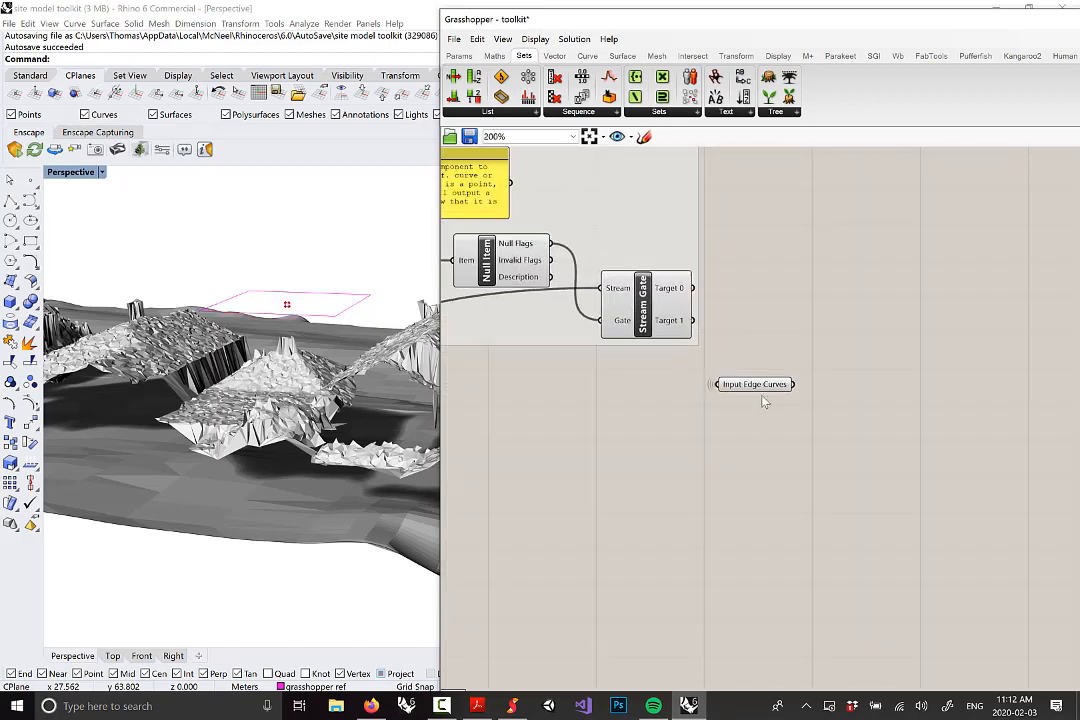
{"action": "right_click_drag", "start_coordinate": [765, 398], "coordinate": [759, 404]}
{"action": "left_click_drag", "start_coordinate": [755, 393], "coordinate": [749, 530]}
{"action": "right_click_drag", "start_coordinate": [809, 498], "coordinate": [747, 436]}
{"action": "left_click", "coordinate": [737, 450]}
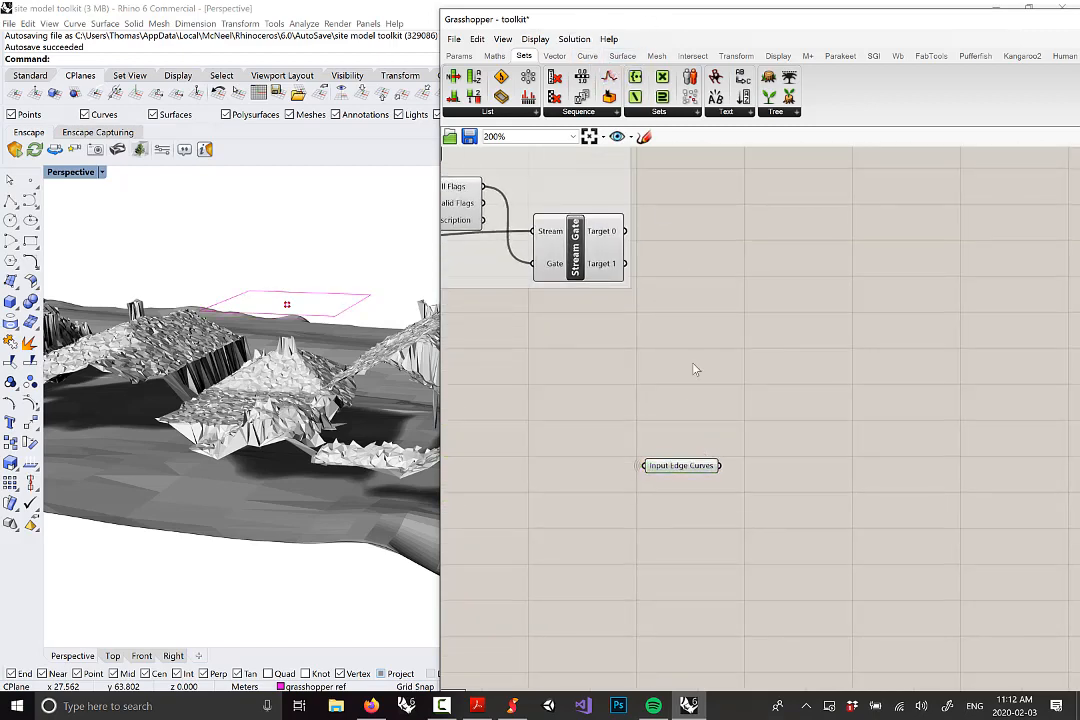
Place a Divide Curve component and wire Input Edge Curves into its Curve input
{"action": "left_click", "coordinate": [588, 57]}
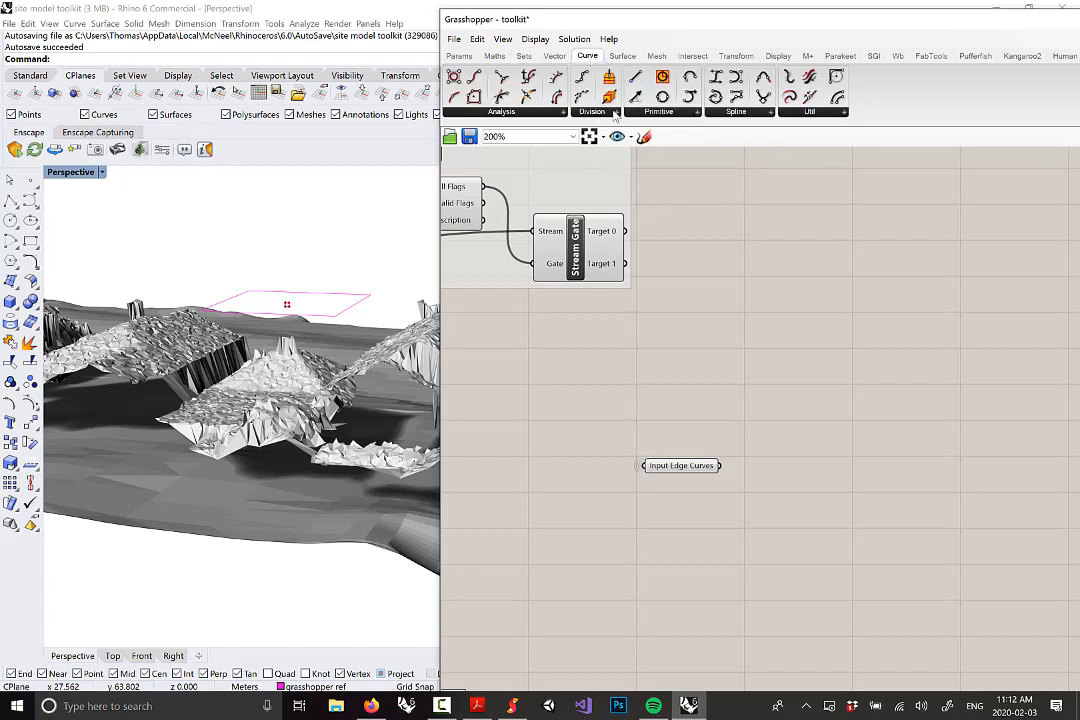
{"action": "left_click", "coordinate": [603, 113]}
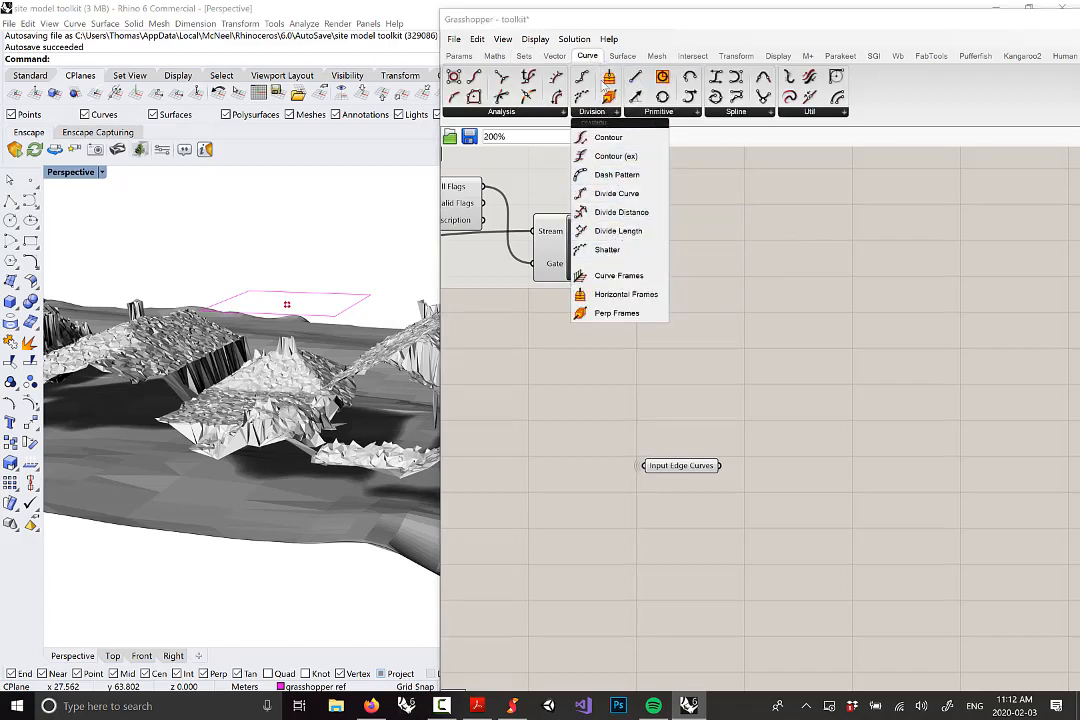
{"action": "left_click", "coordinate": [617, 196]}
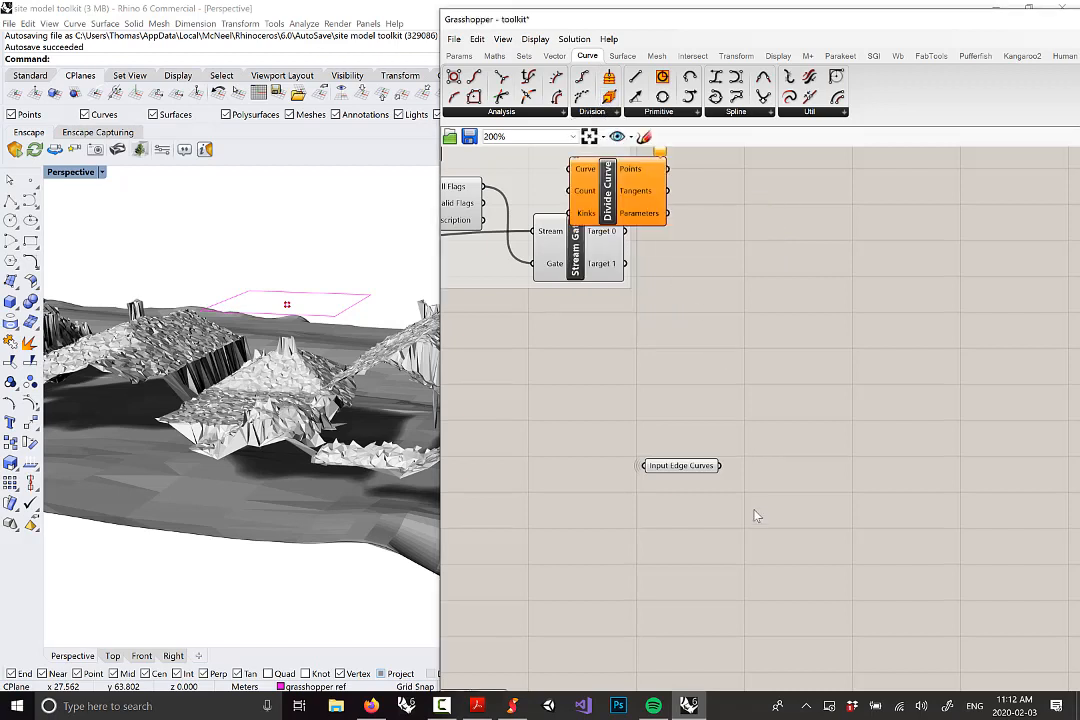
{"action": "left_click_drag", "start_coordinate": [606, 196], "coordinate": [782, 438]}
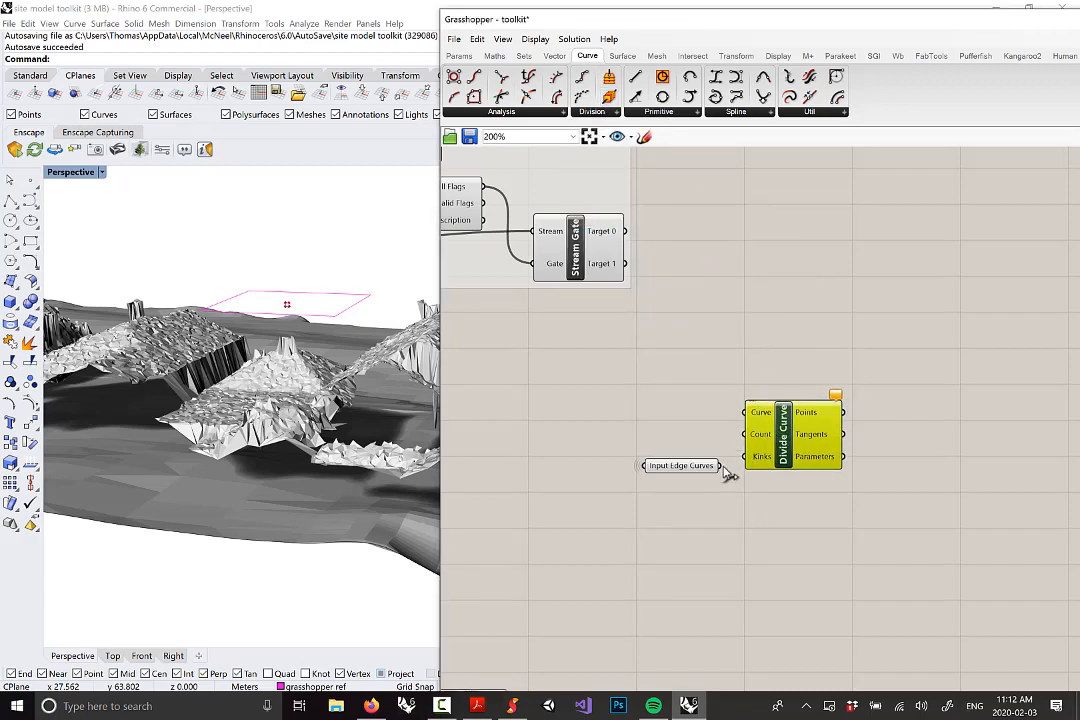
{"action": "left_click_drag", "start_coordinate": [719, 466], "coordinate": [804, 438]}
Orbit the Perspective view to inspect the green division points around the outline
{"action": "right_click_drag", "start_coordinate": [309, 371], "coordinate": [336, 348]}
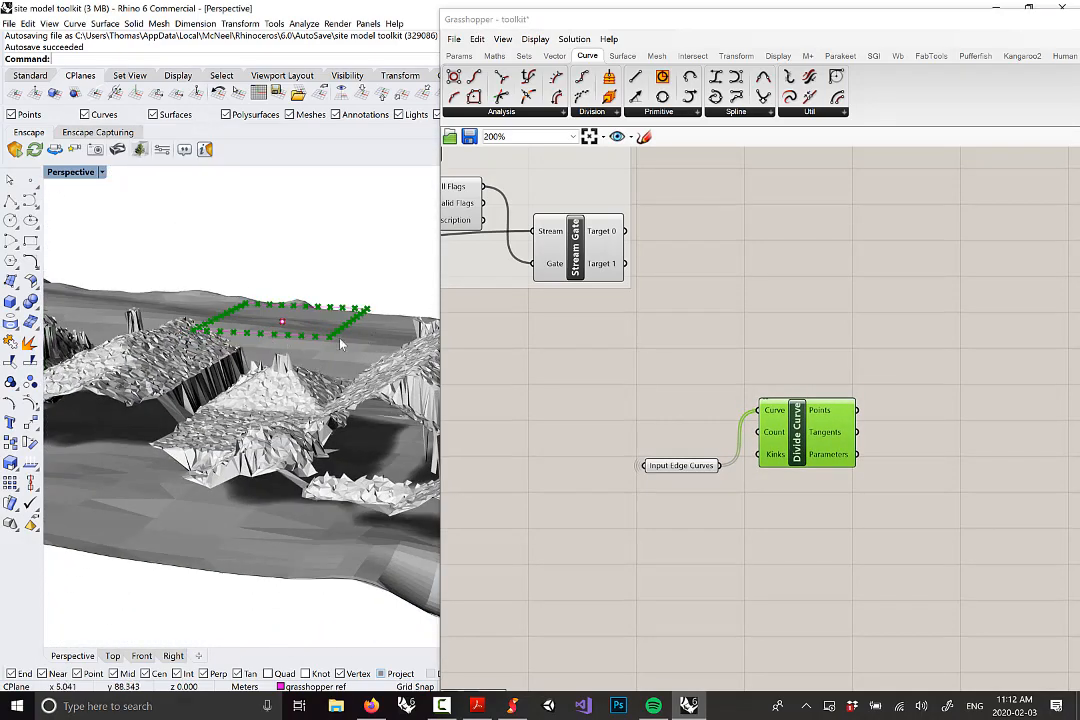
{"action": "scroll", "coordinate": [338, 342], "scroll_direction": "up", "scroll_amount": 2}
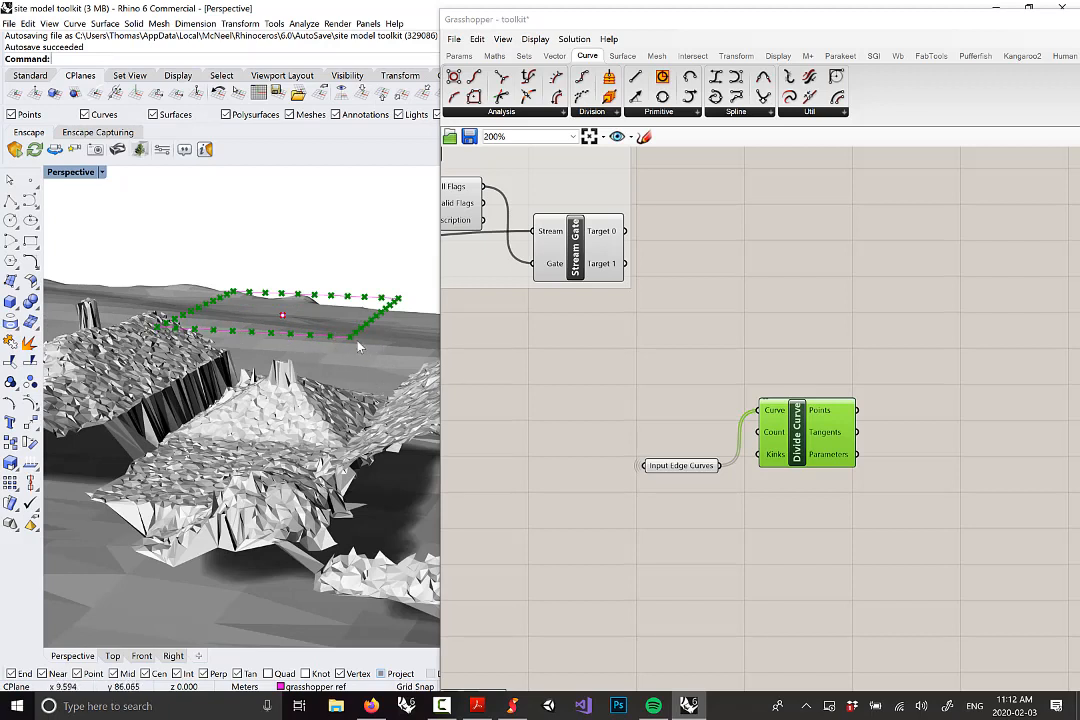
{"action": "mouse_move", "coordinate": [777, 437]}
{"action": "right_click_drag", "start_coordinate": [284, 416], "coordinate": [252, 313]}
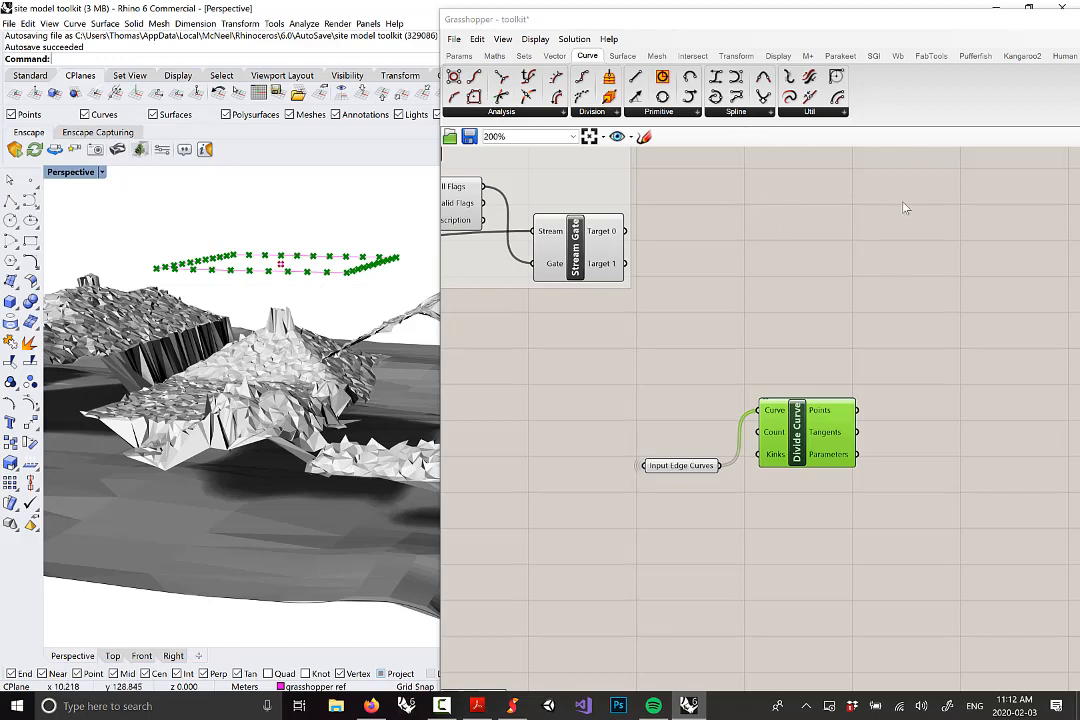
Place a Mesh | Ray component from Intersect > Mathematical and wire Divide Curve's Points into its Point input
{"action": "right_click_drag", "start_coordinate": [847, 279], "coordinate": [762, 260]}
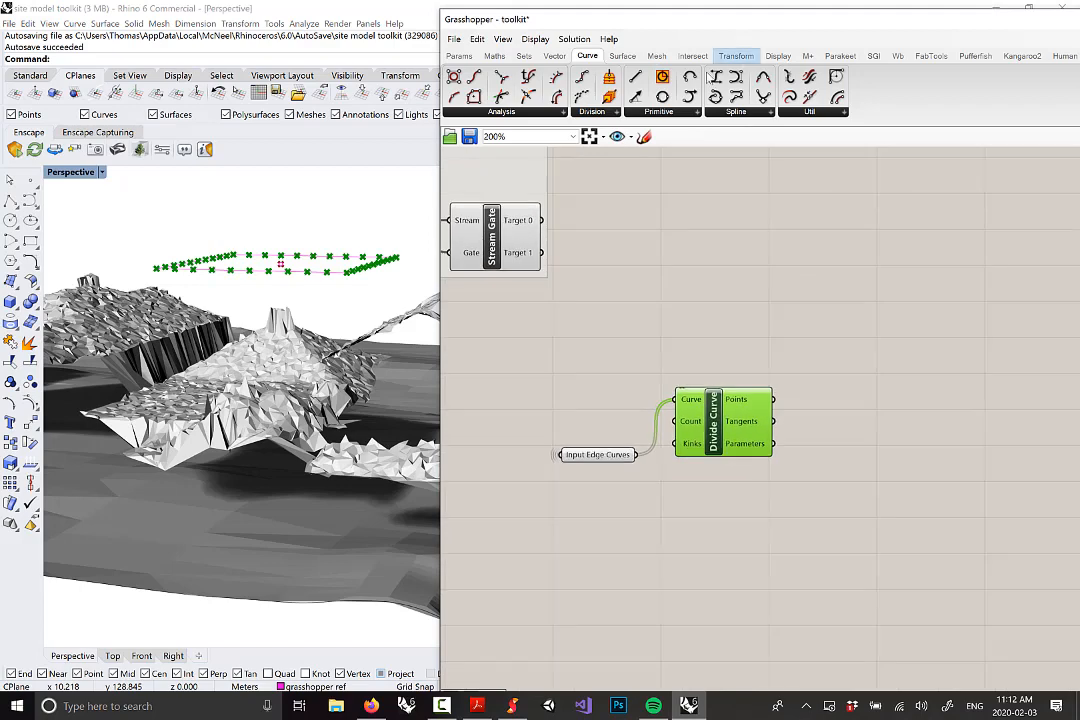
{"action": "left_click", "coordinate": [705, 56]}
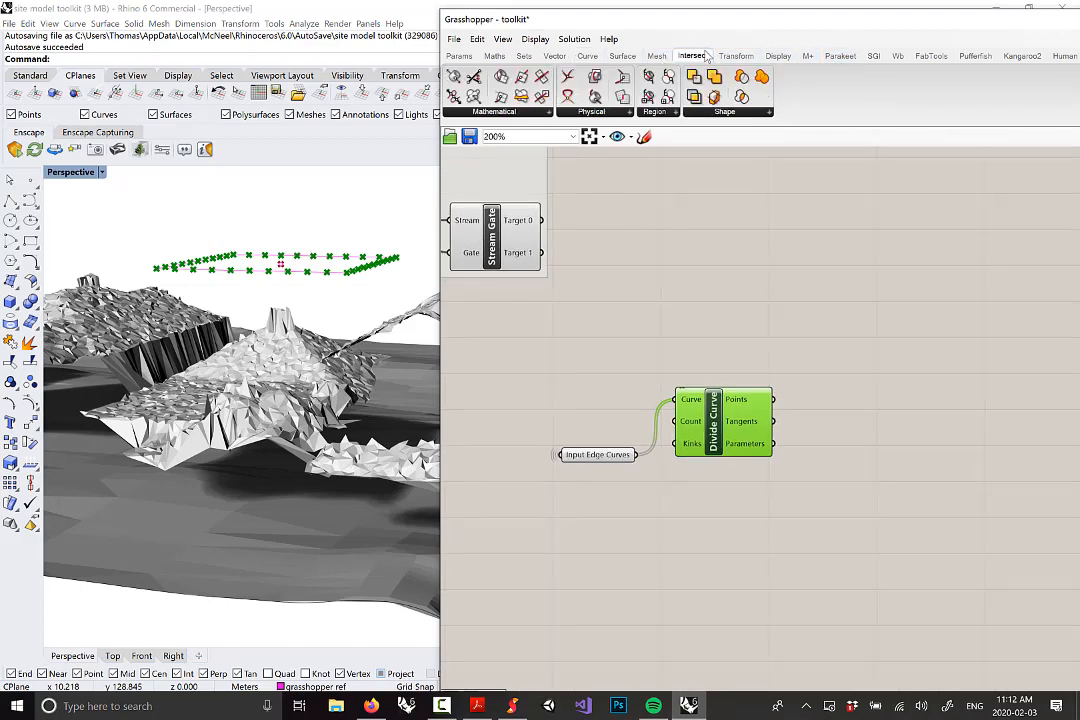
{"action": "left_click", "coordinate": [500, 112]}
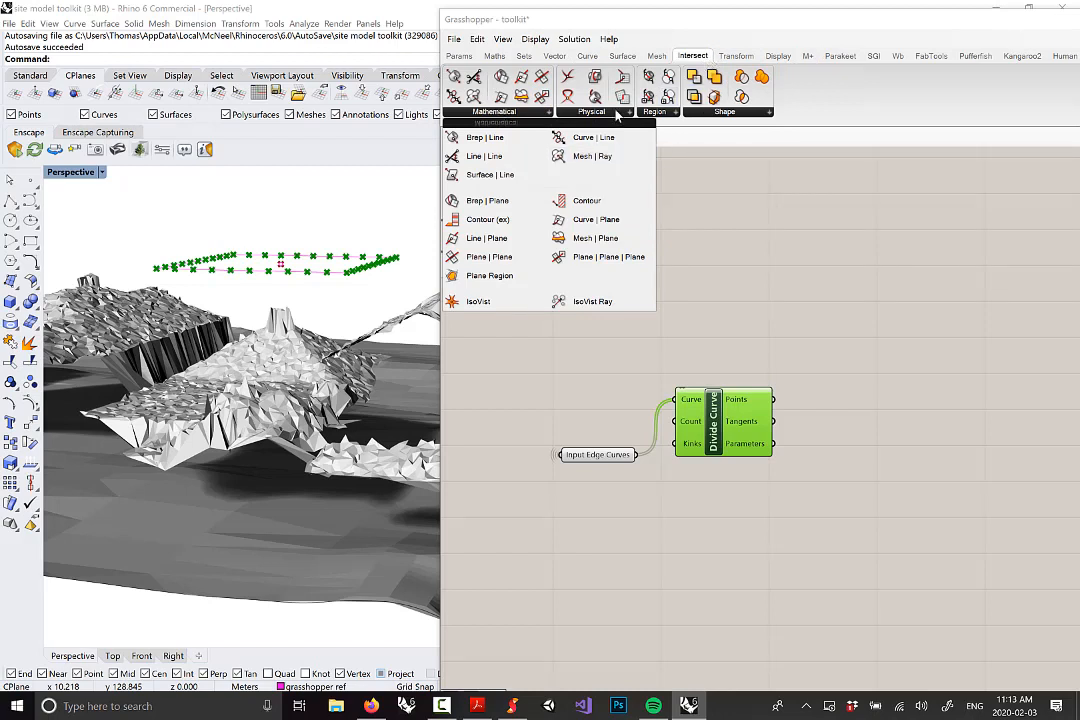
{"action": "left_click", "coordinate": [584, 166]}
{"action": "left_click", "coordinate": [885, 422]}
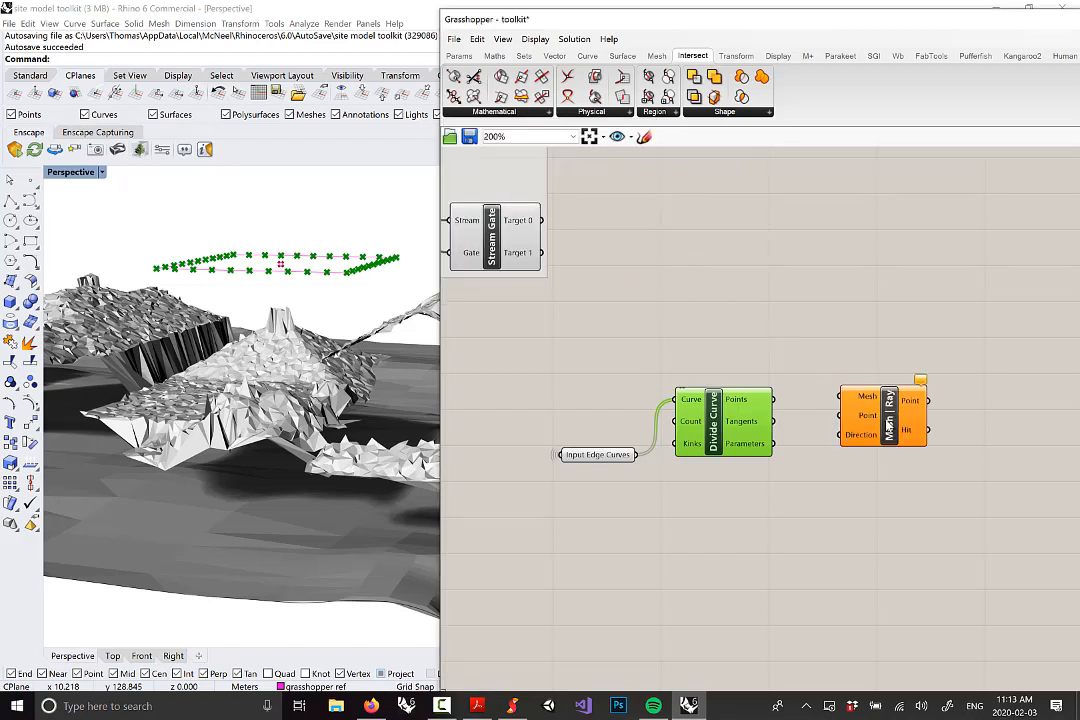
{"action": "left_click", "coordinate": [838, 383]}
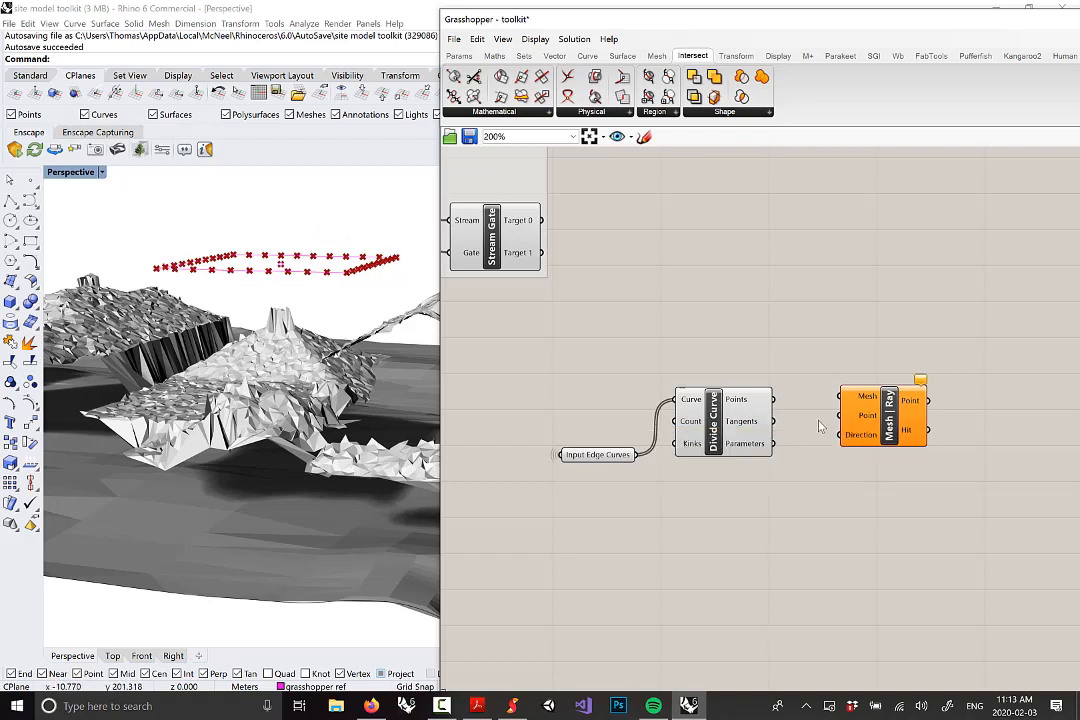
{"action": "left_click_drag", "start_coordinate": [773, 421], "coordinate": [845, 428]}
{"action": "mouse_move", "coordinate": [747, 397]}
{"action": "mouse_move", "coordinate": [856, 440]}
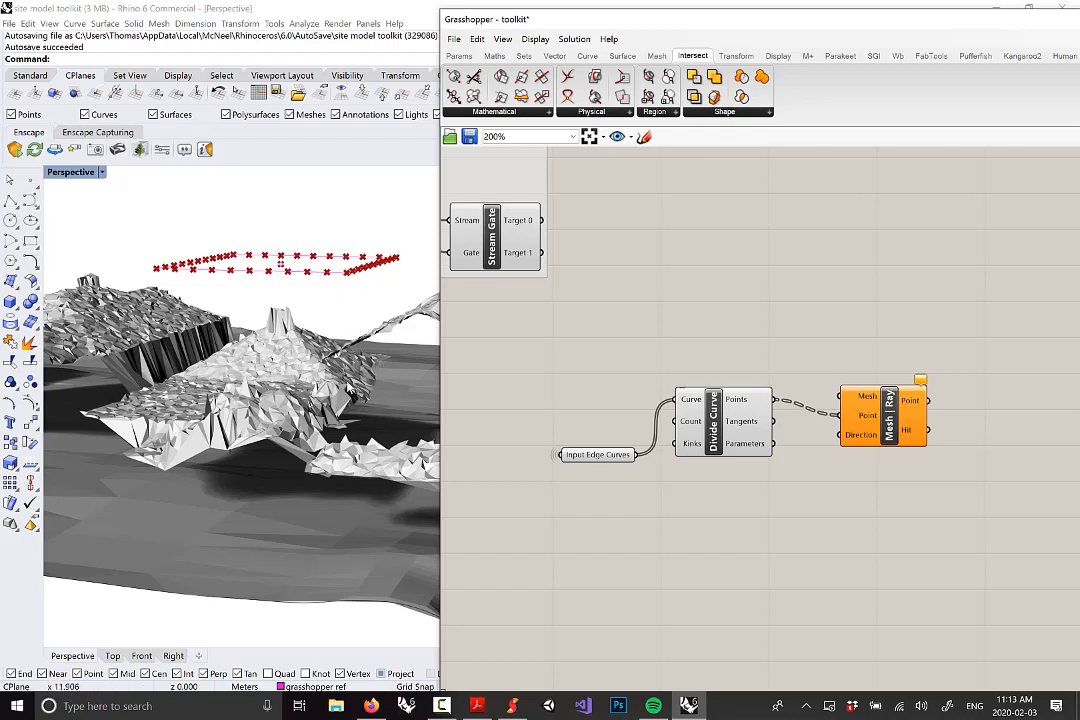
Add a Unit Z vector and connect it to Mesh | Ray's Direction input
{"action": "left_click", "coordinate": [554, 55]}
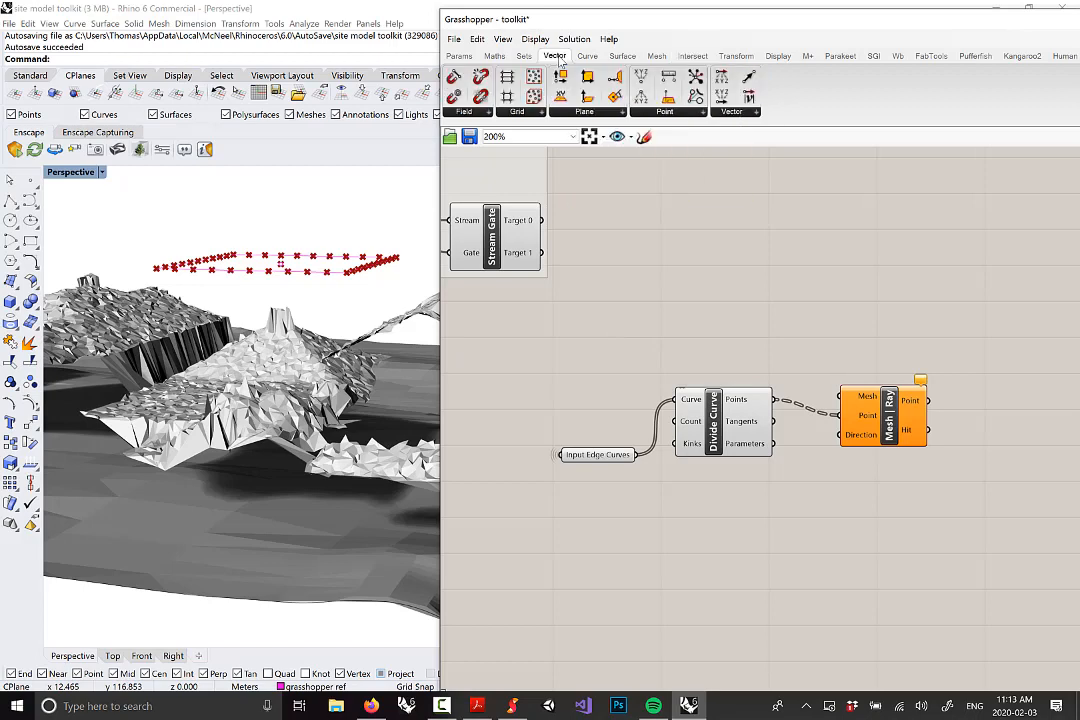
{"action": "left_click", "coordinate": [731, 111]}
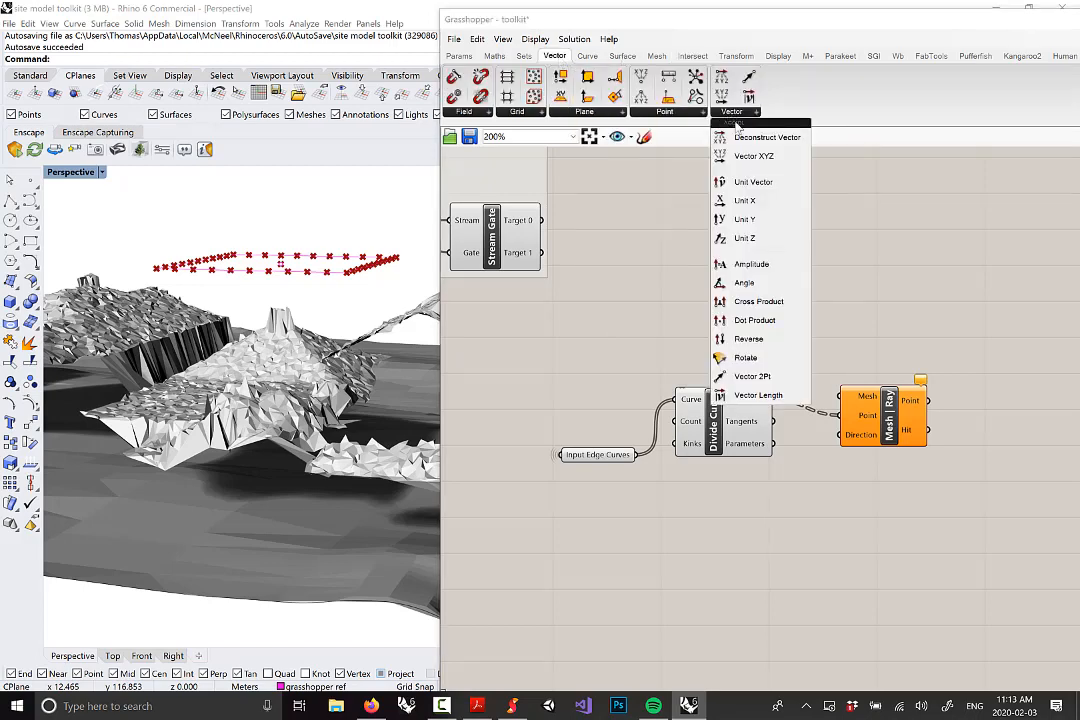
{"action": "left_click", "coordinate": [745, 238]}
{"action": "left_click", "coordinate": [800, 524]}
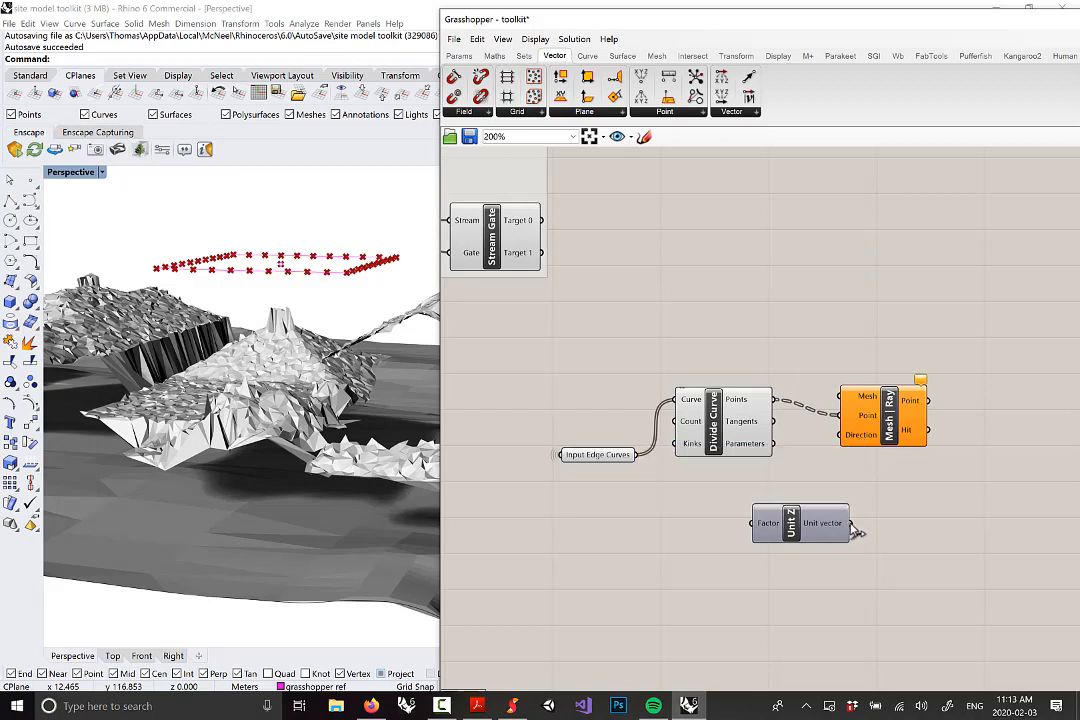
{"action": "left_click_drag", "start_coordinate": [851, 524], "coordinate": [898, 420]}
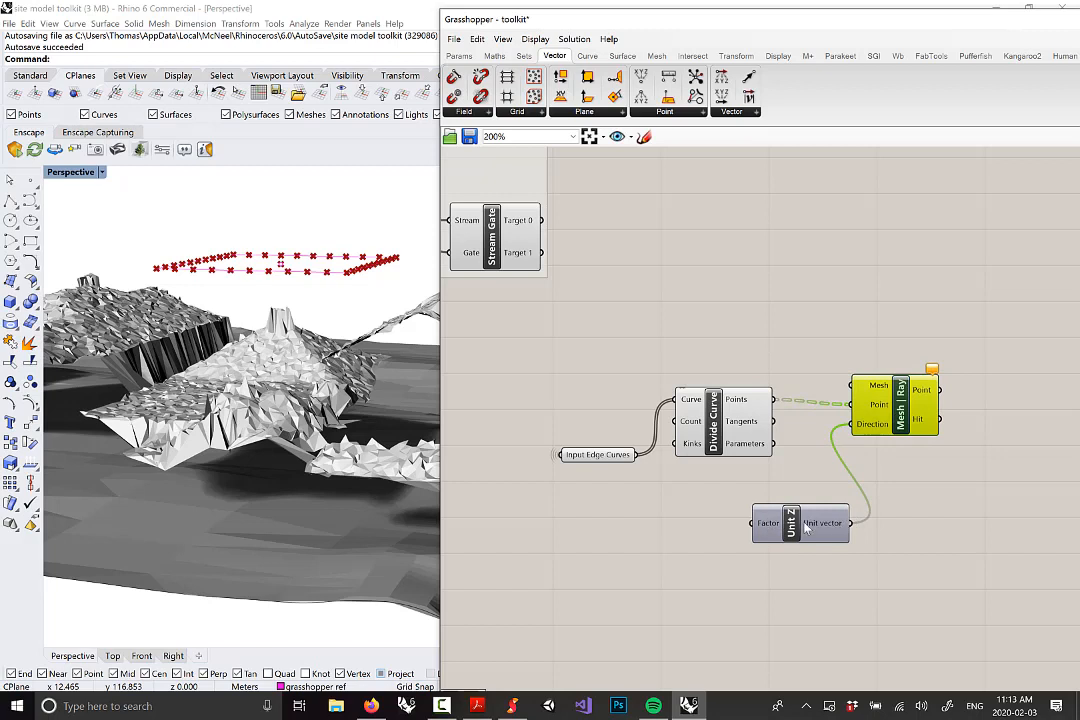
{"action": "left_click_drag", "start_coordinate": [845, 523], "coordinate": [846, 486]}
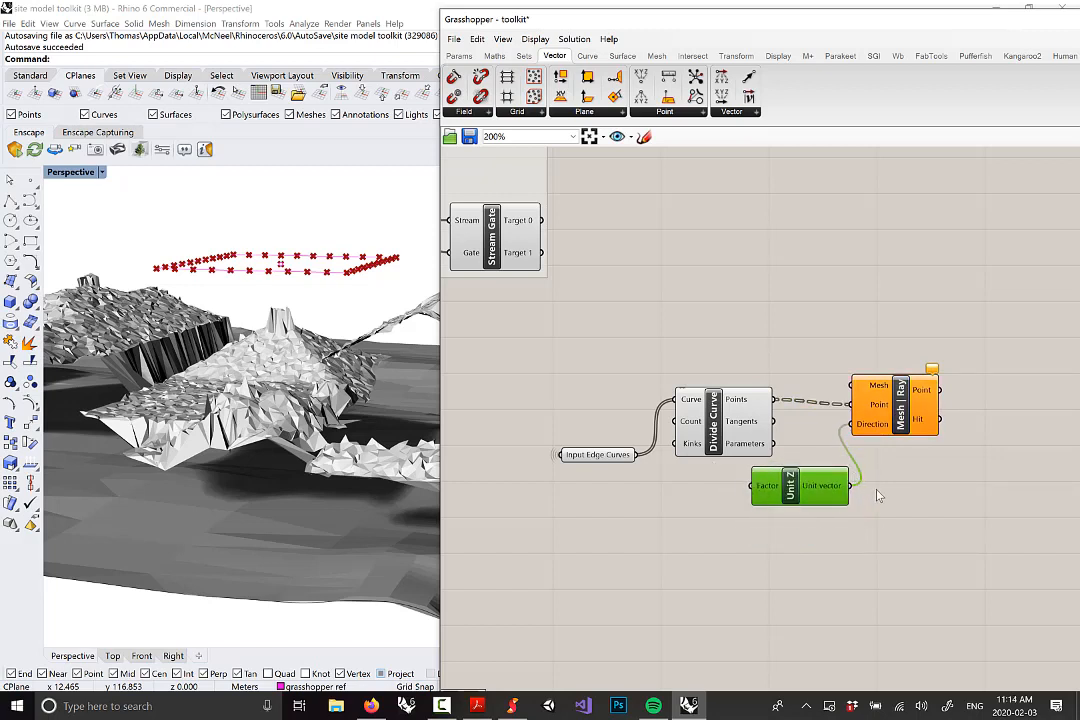
{"action": "left_click", "coordinate": [886, 531]}
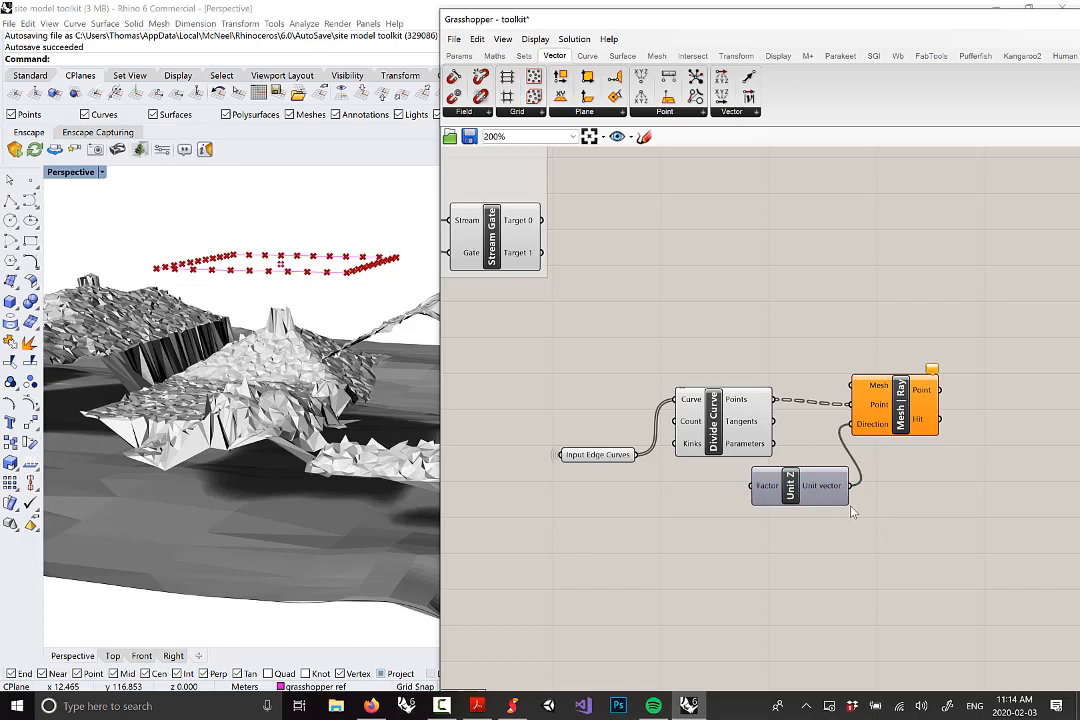
Change Unit Z's Factor from 1 to -1 via Set Number
{"action": "mouse_move", "coordinate": [767, 488]}
{"action": "right_click", "coordinate": [767, 487]}
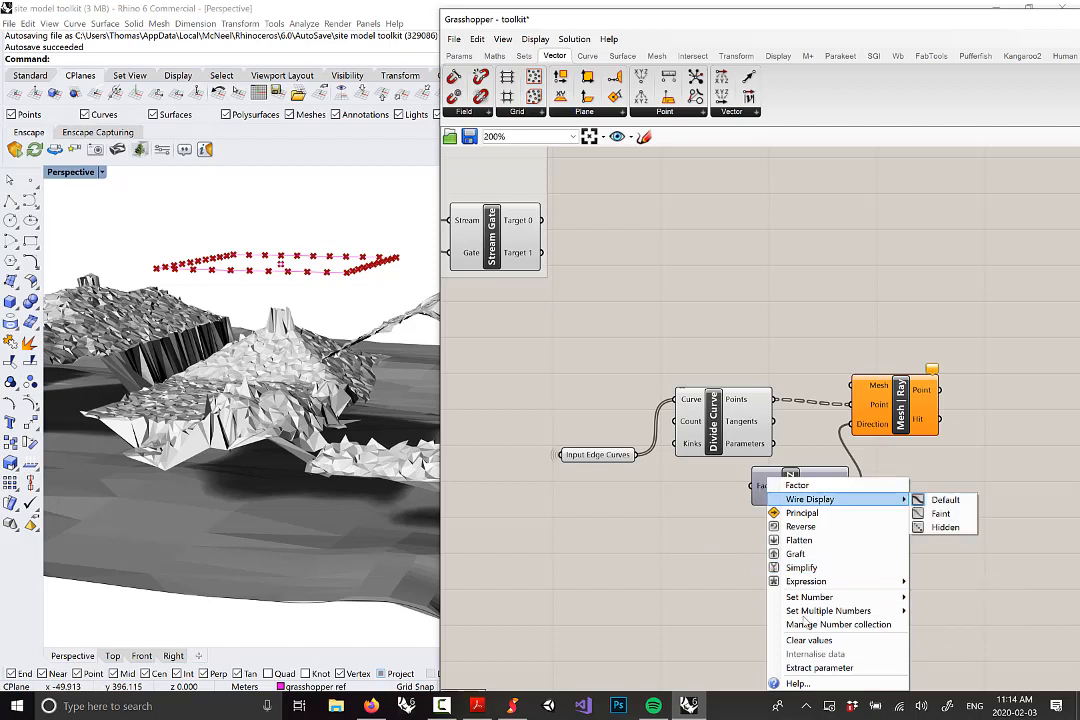
{"action": "mouse_move", "coordinate": [870, 603]}
{"action": "left_click_drag", "start_coordinate": [946, 598], "coordinate": [886, 598]}
{"action": "type", "text": "-1"}
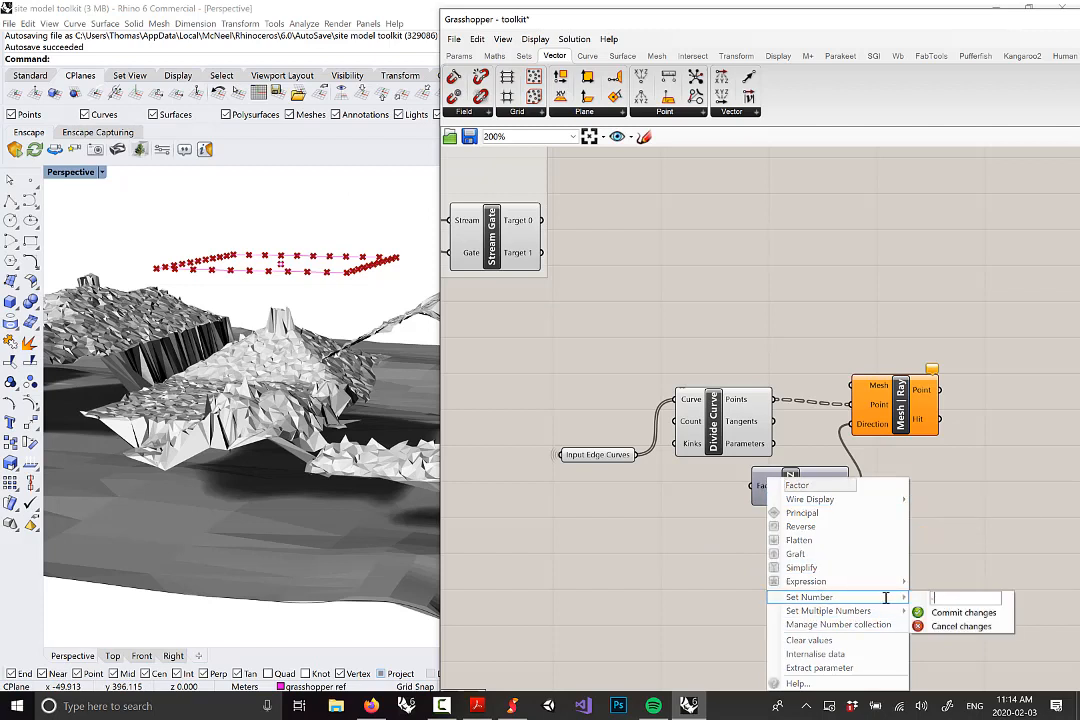
{"action": "left_click", "coordinate": [963, 612]}
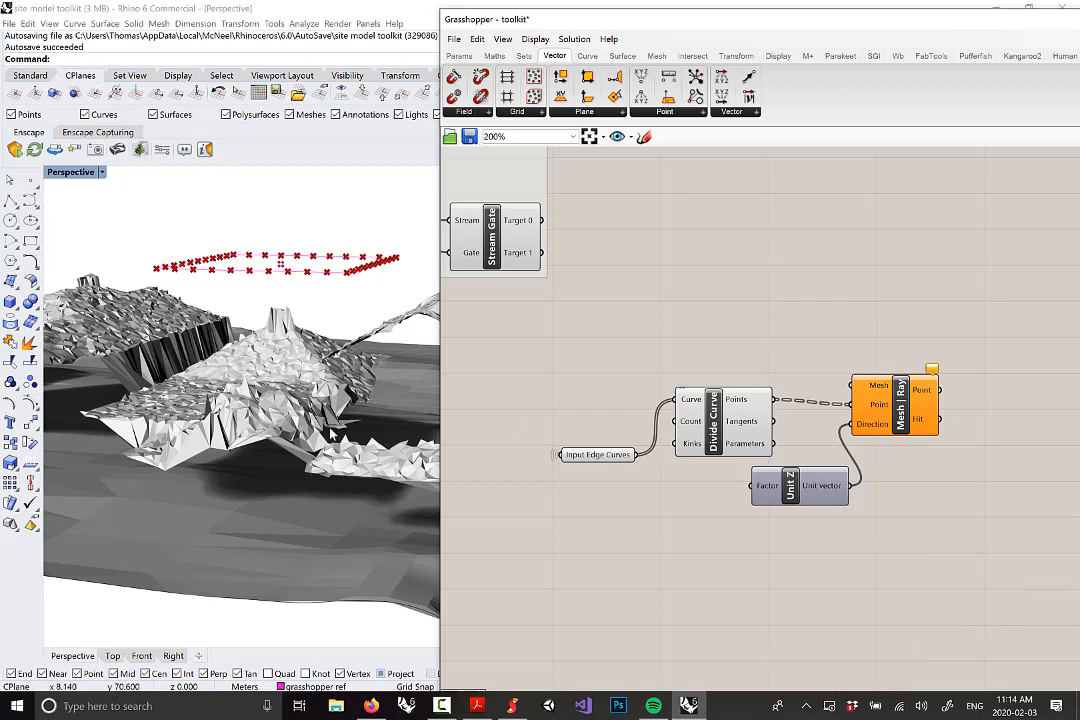
Tidy the Unit Z and Mesh | Ray positions and select a building mesh in the model
{"action": "left_click_drag", "start_coordinate": [811, 501], "coordinate": [815, 525]}
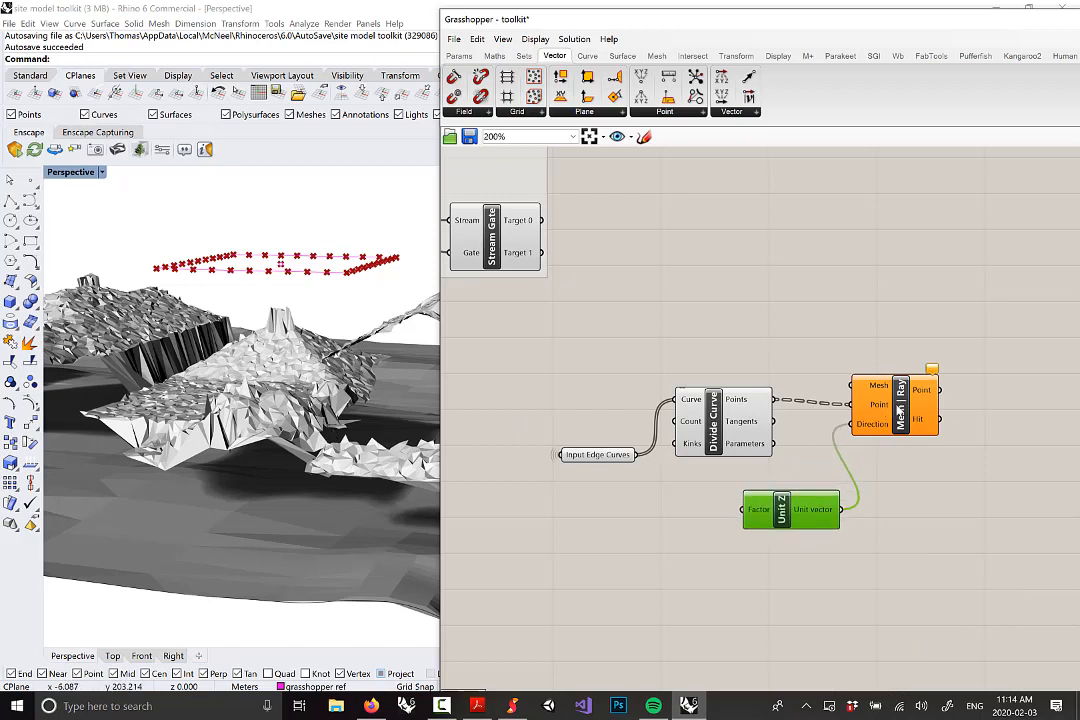
{"action": "left_click_drag", "start_coordinate": [900, 410], "coordinate": [891, 421]}
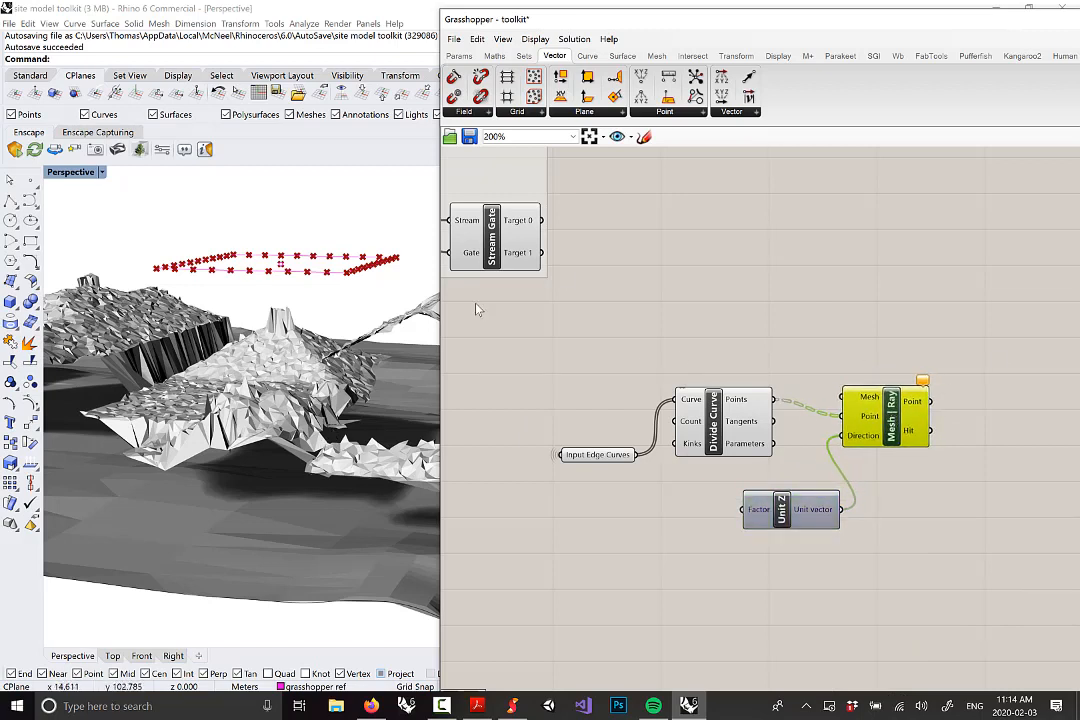
{"action": "right_click_drag", "start_coordinate": [385, 450], "coordinate": [349, 497]}
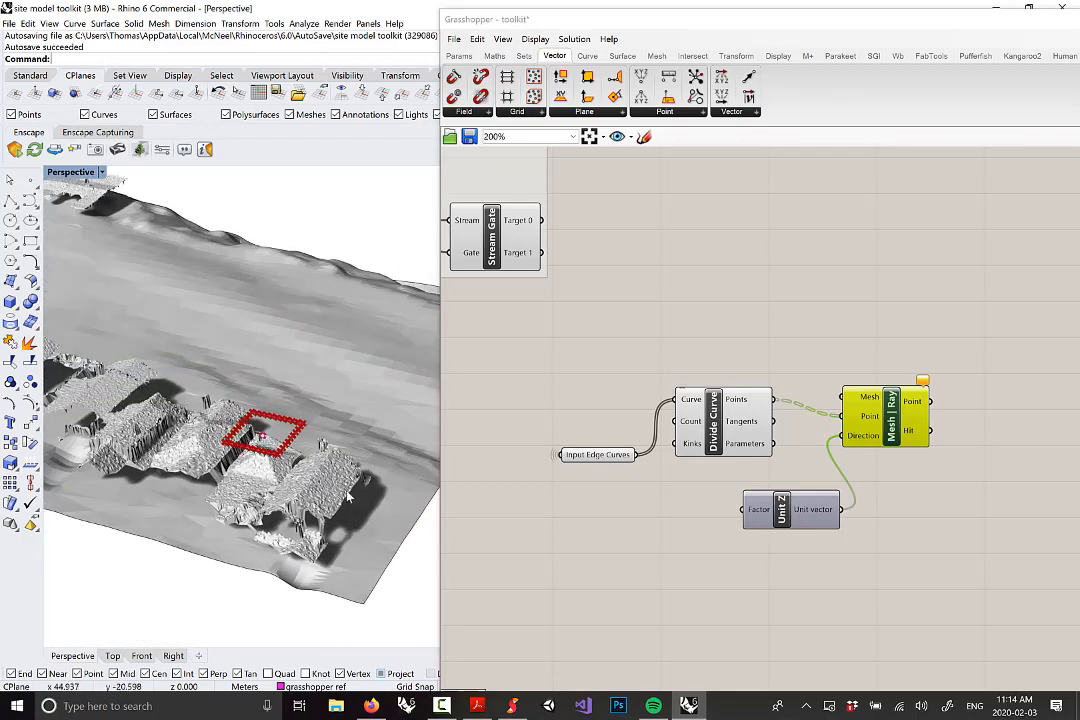
{"action": "left_click", "coordinate": [242, 413]}
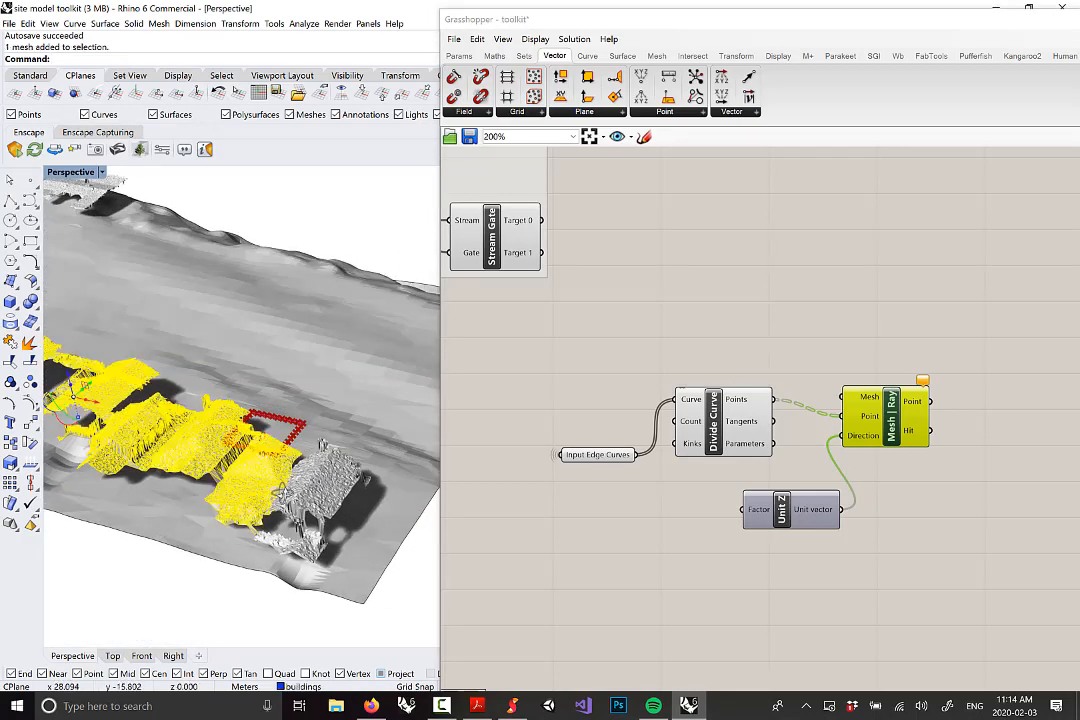
{"action": "right_click_drag", "start_coordinate": [281, 491], "coordinate": [262, 390]}
{"action": "left_click", "coordinate": [312, 472]}
{"action": "left_click", "coordinate": [312, 458]}
{"action": "scroll", "coordinate": [311, 456], "scroll_direction": "down", "scroll_amount": 5}
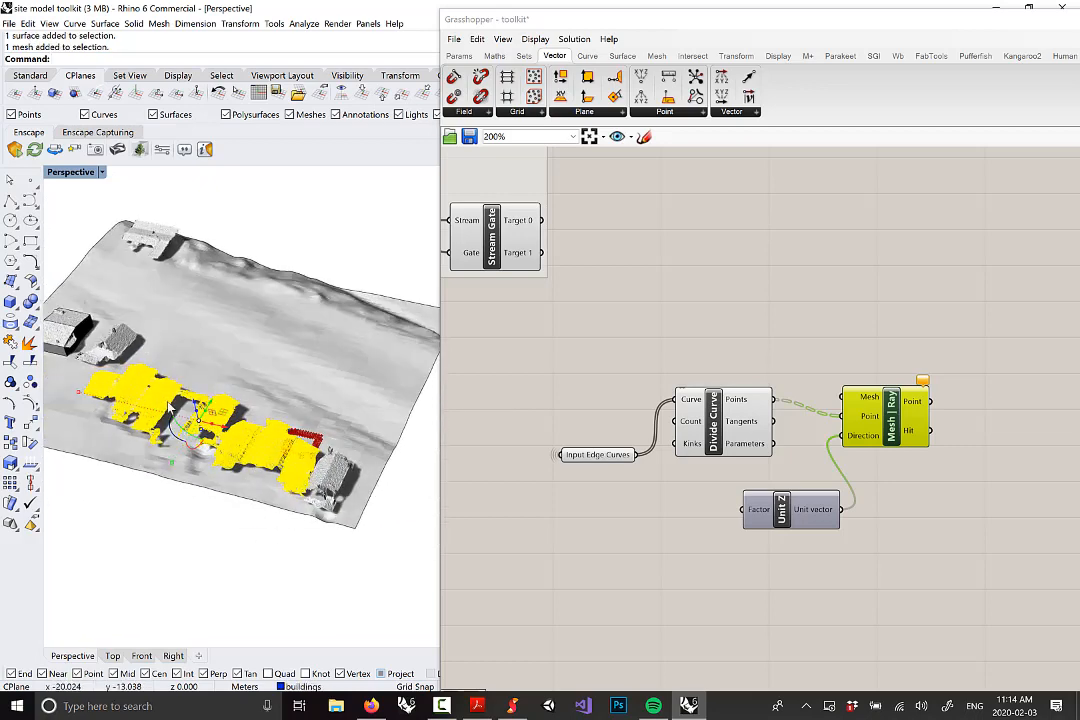
{"action": "scroll", "coordinate": [275, 495], "scroll_direction": "up", "scroll_amount": 2}
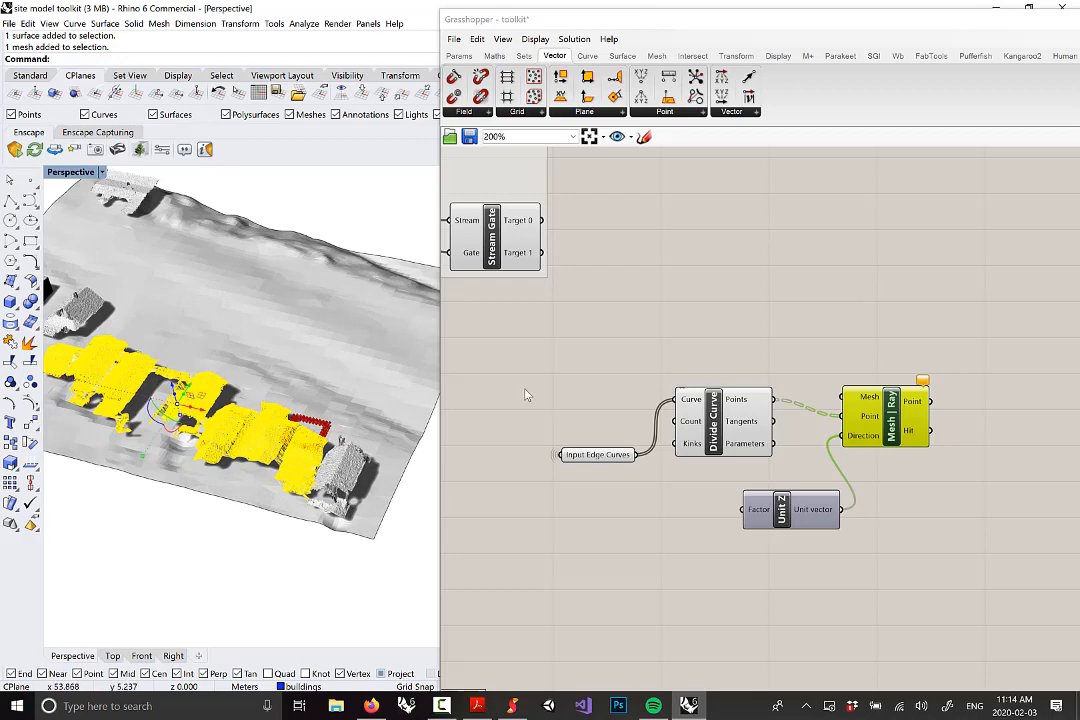
{"action": "right_click_drag", "start_coordinate": [657, 366], "coordinate": [824, 391]}
{"action": "scroll", "coordinate": [779, 383], "scroll_direction": "down", "scroll_amount": 3}
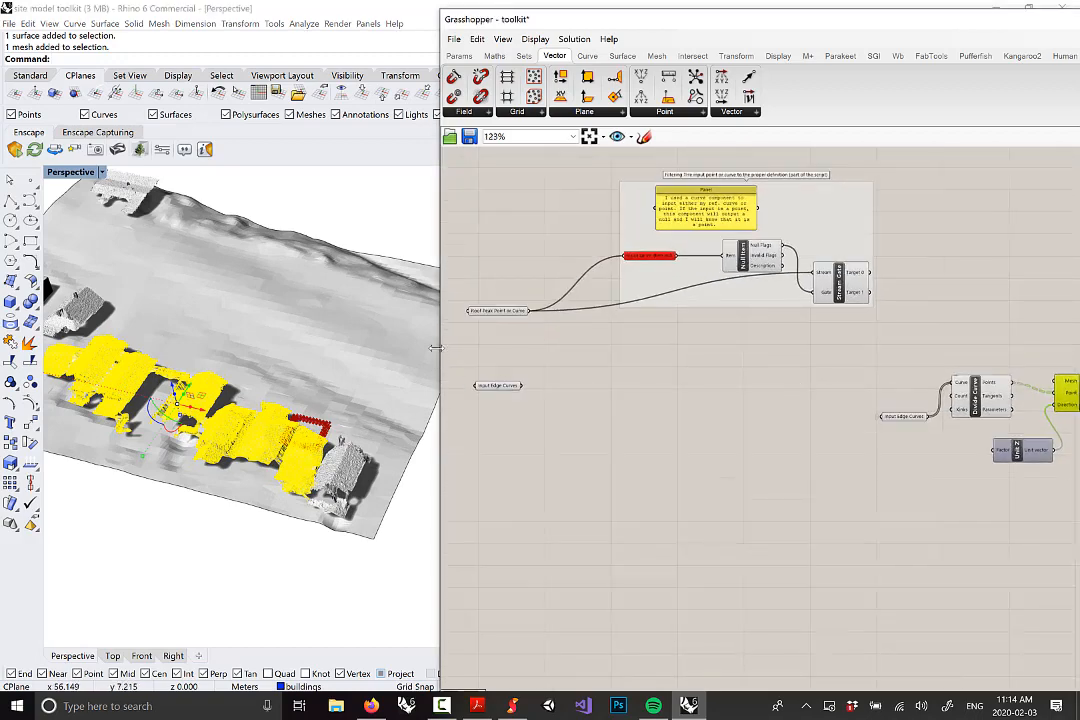
Add a Mesh parameter below Input Edge Curves and assign it a building mesh with Set one Mesh
{"action": "left_click", "coordinate": [459, 55]}
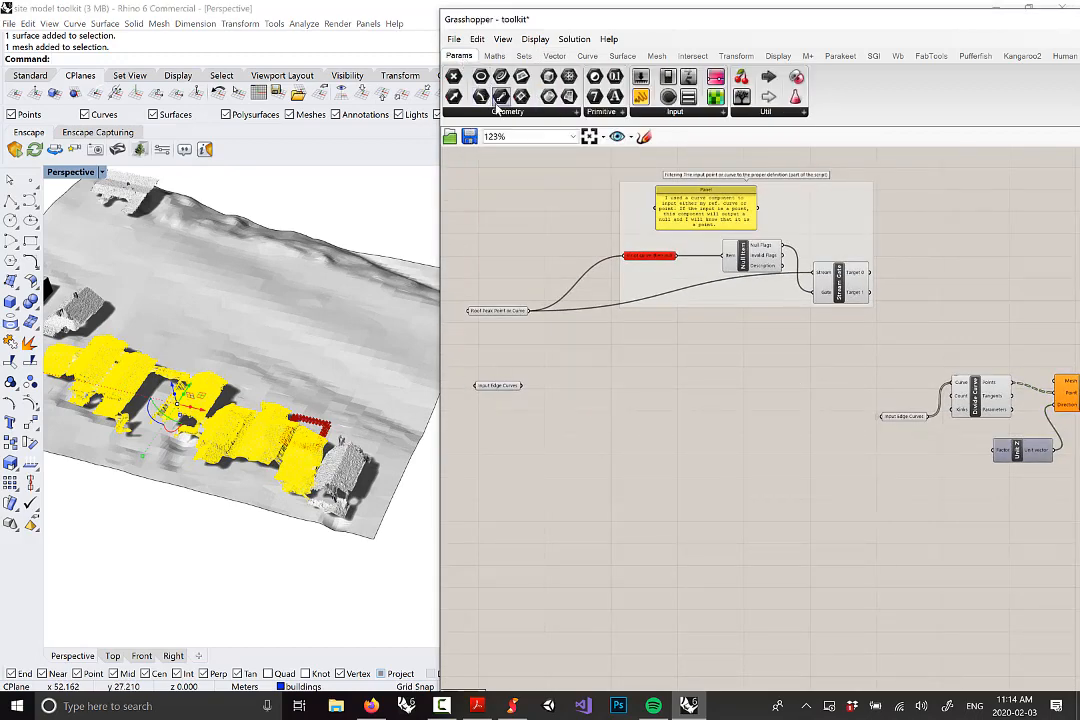
{"action": "left_click", "coordinate": [503, 111]}
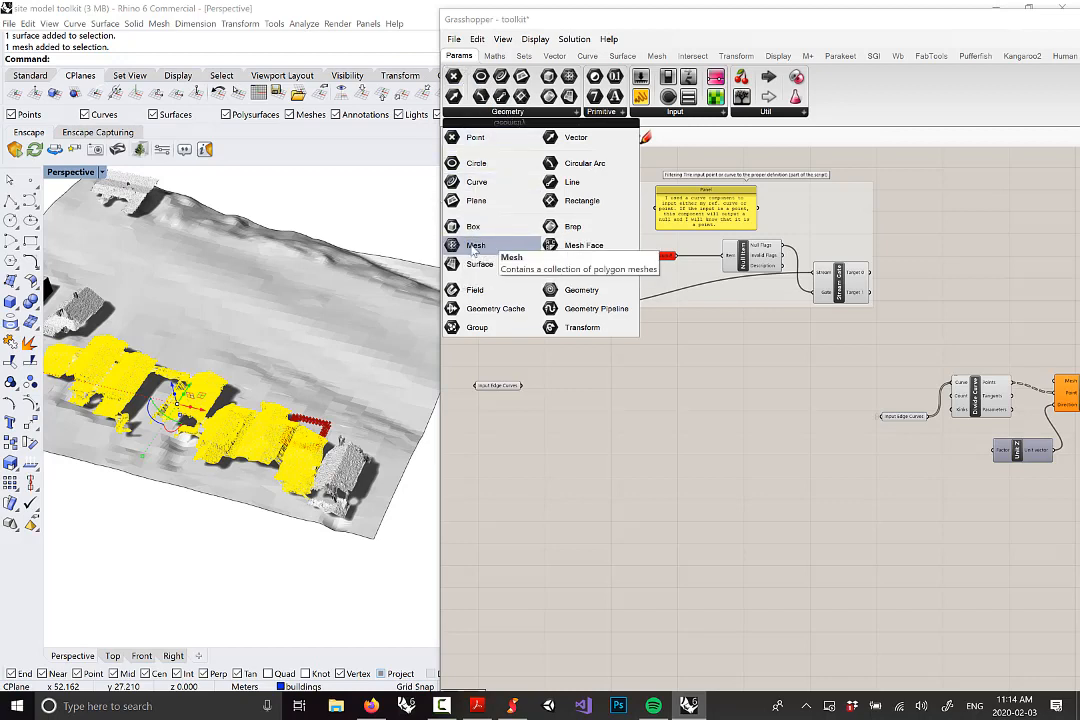
{"action": "left_click_drag", "start_coordinate": [482, 248], "coordinate": [500, 415]}
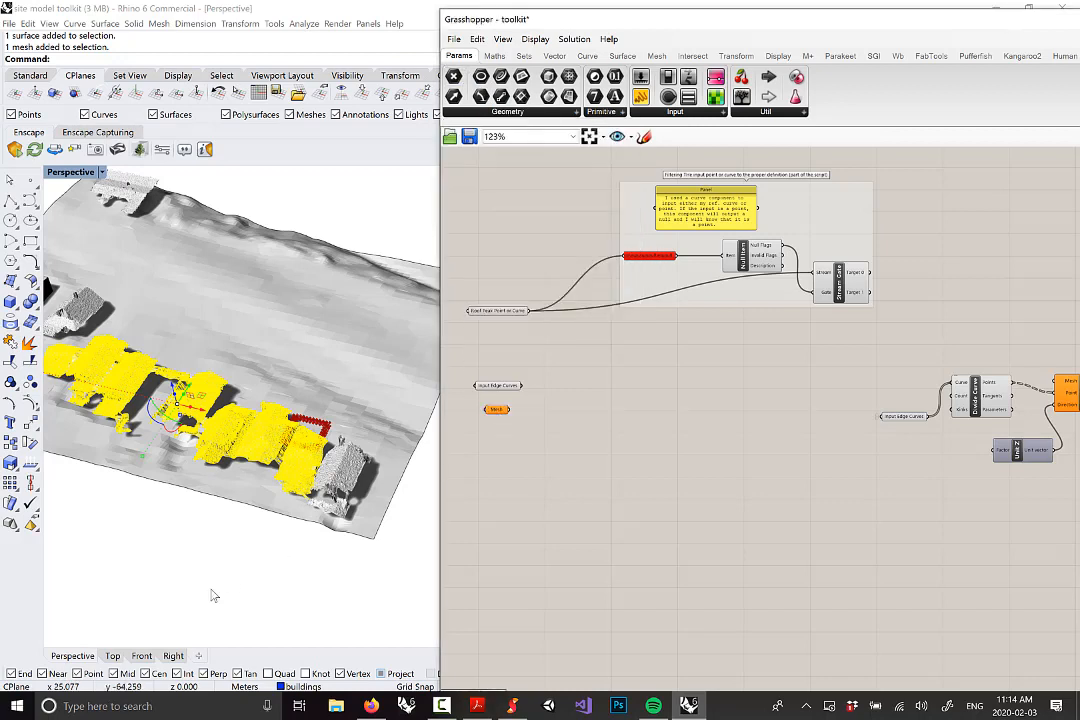
{"action": "left_click", "coordinate": [212, 593]}
{"action": "scroll", "coordinate": [248, 533], "scroll_direction": "up", "scroll_amount": 5}
{"action": "left_click", "coordinate": [270, 350]}
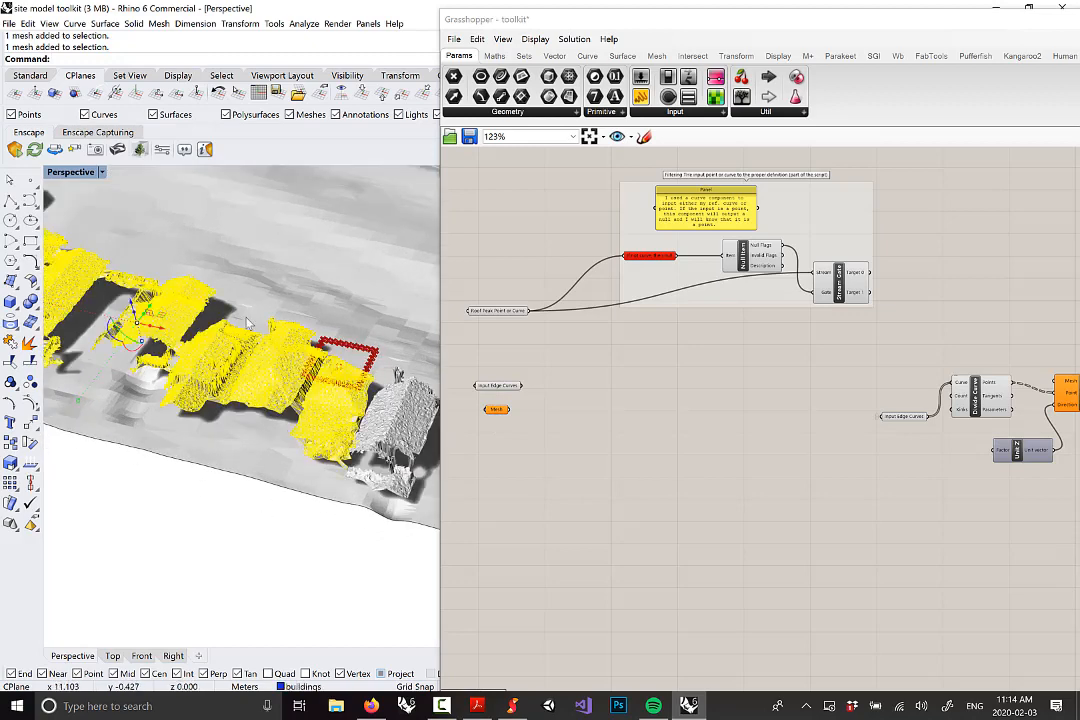
{"action": "right_click", "coordinate": [499, 411]}
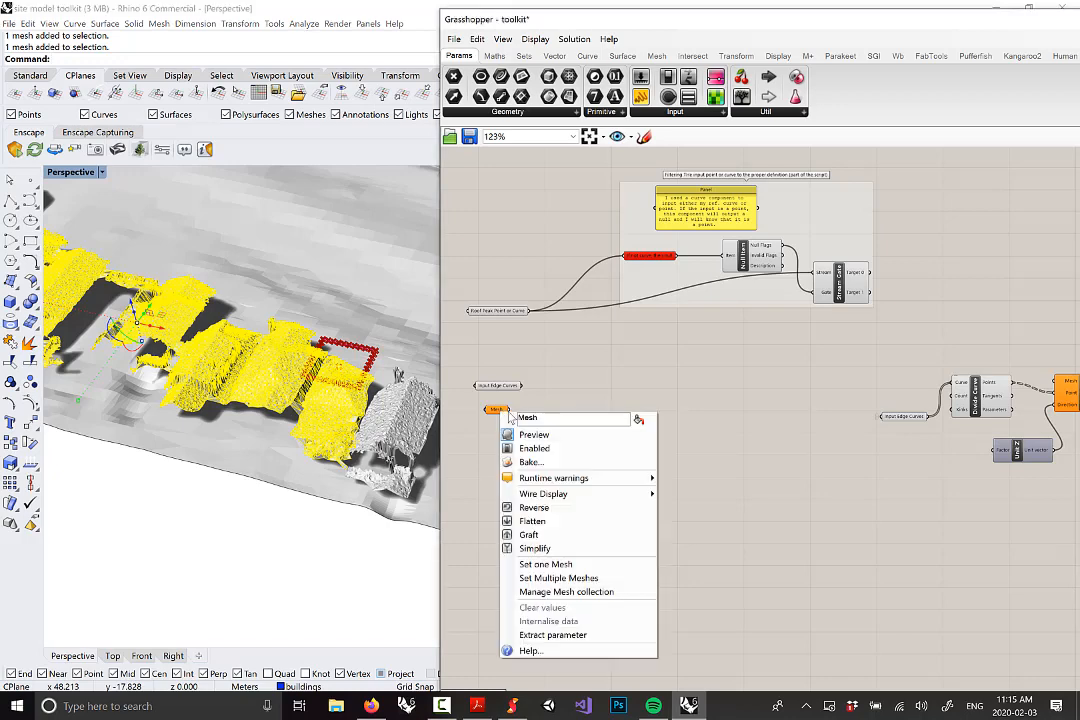
{"action": "left_click", "coordinate": [550, 566]}
{"action": "scroll", "coordinate": [250, 355], "scroll_direction": "up", "scroll_amount": 3}
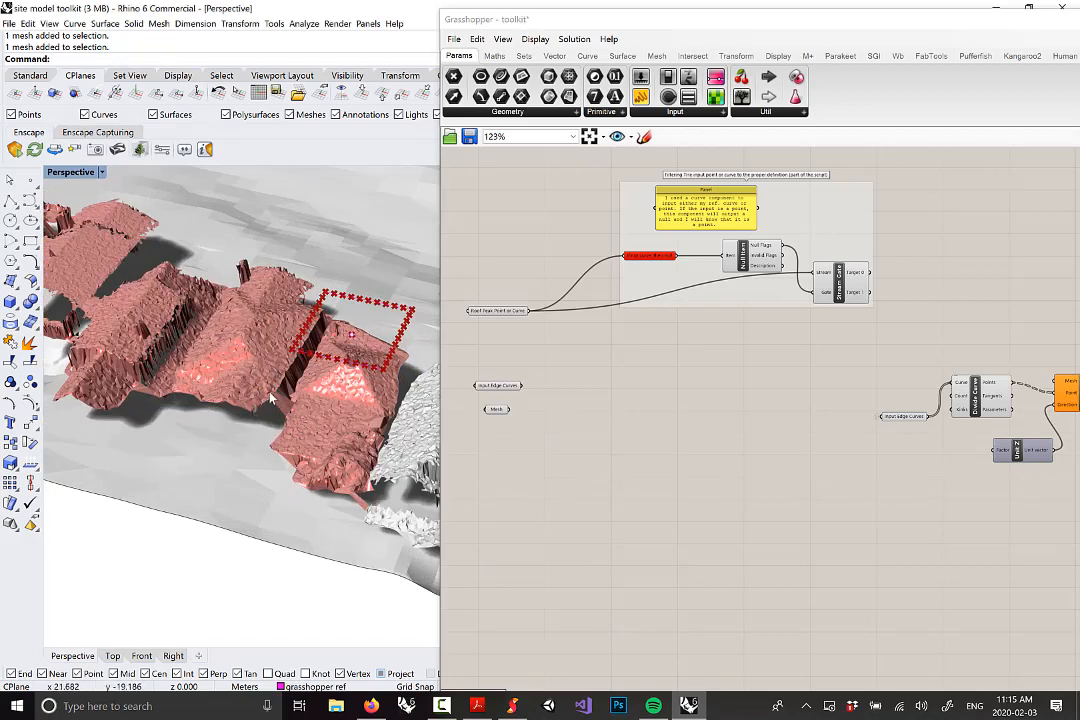
Rename the Mesh parameter to 'Roof Mesh'
{"action": "left_click", "coordinate": [501, 413]}
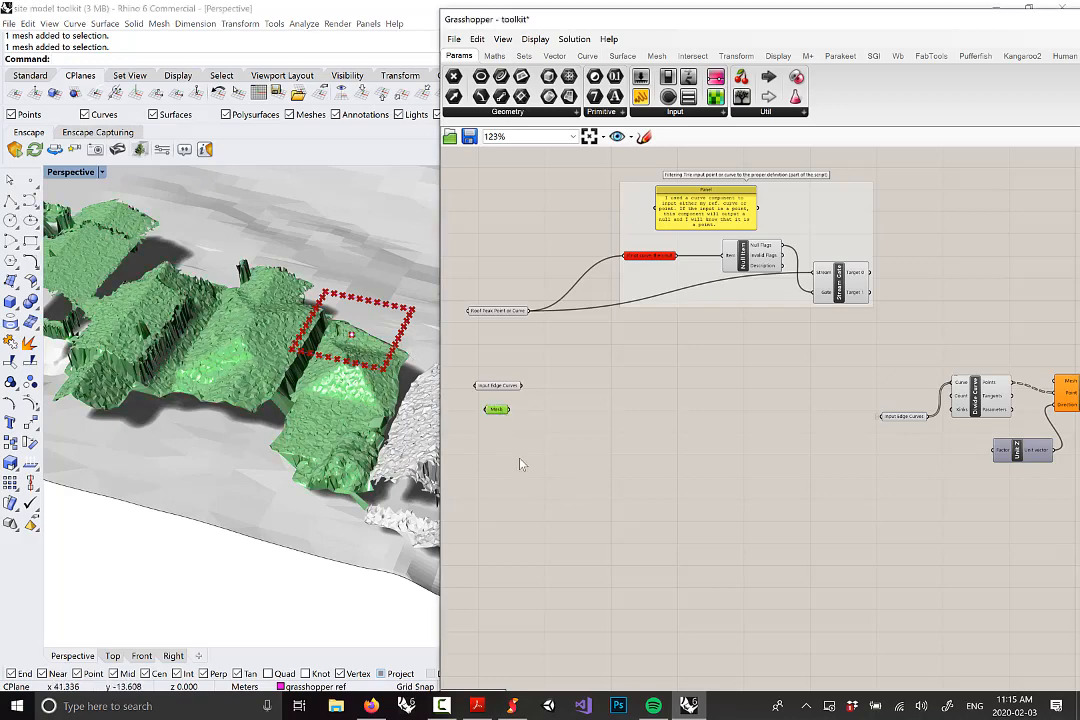
{"action": "right_click_drag", "start_coordinate": [501, 413], "coordinate": [603, 403]}
{"action": "scroll", "coordinate": [603, 403], "scroll_direction": "up", "scroll_amount": 2}
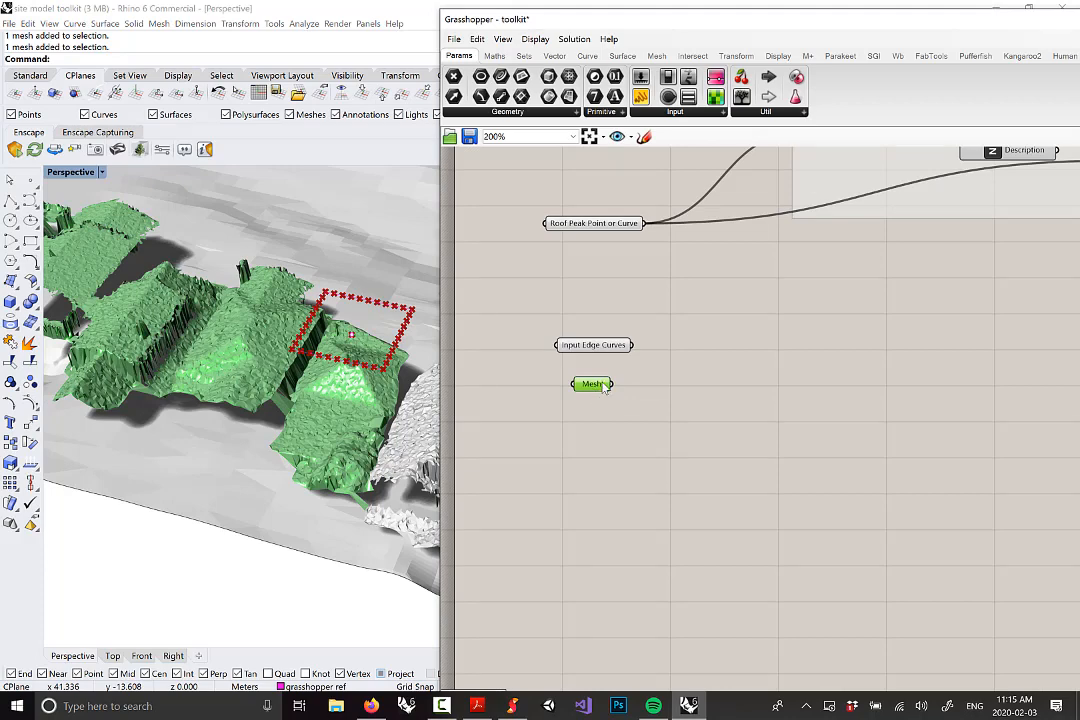
{"action": "right_click", "coordinate": [603, 388]}
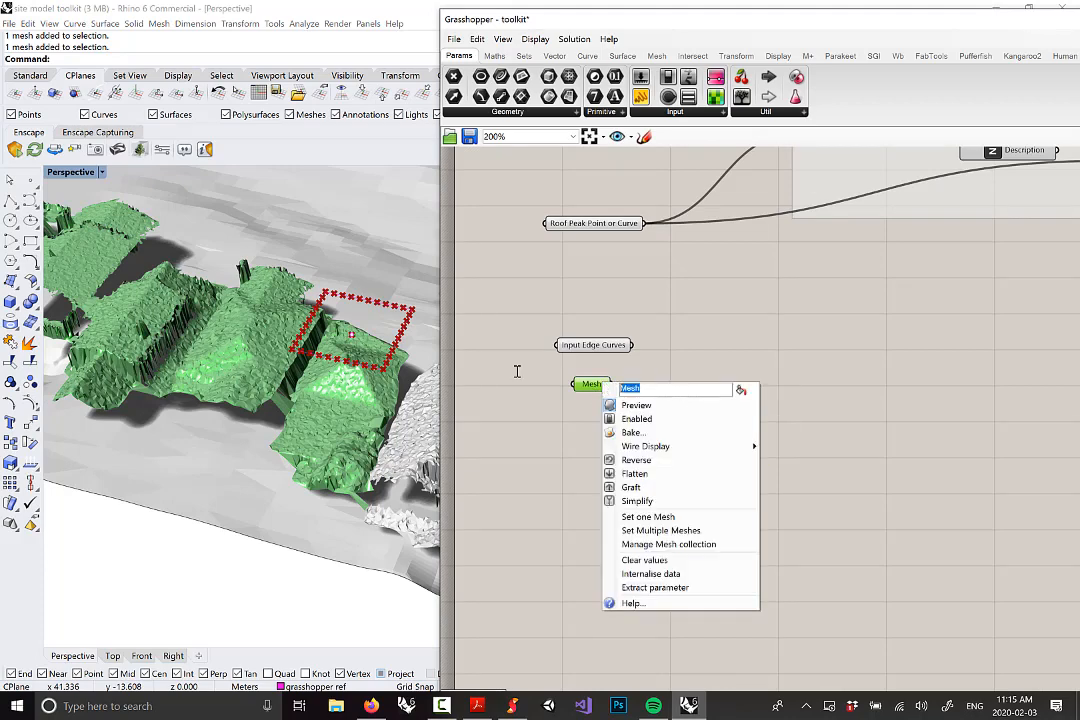
{"action": "type", "text": "Roof Mesh"}
{"action": "left_click", "coordinate": [813, 371]}
Drag a wire from Roof Mesh's output toward Mesh | Ray's Mesh input
{"action": "scroll", "coordinate": [600, 380], "scroll_direction": "down", "scroll_amount": 5}
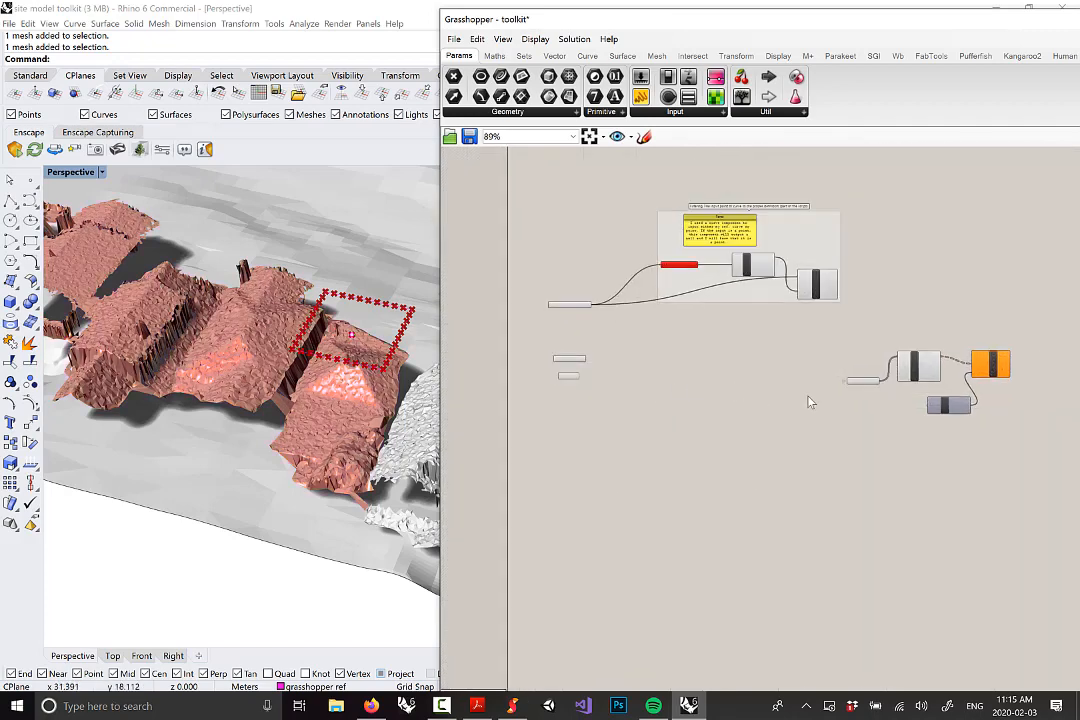
{"action": "scroll", "coordinate": [856, 388], "scroll_direction": "up", "scroll_amount": 3}
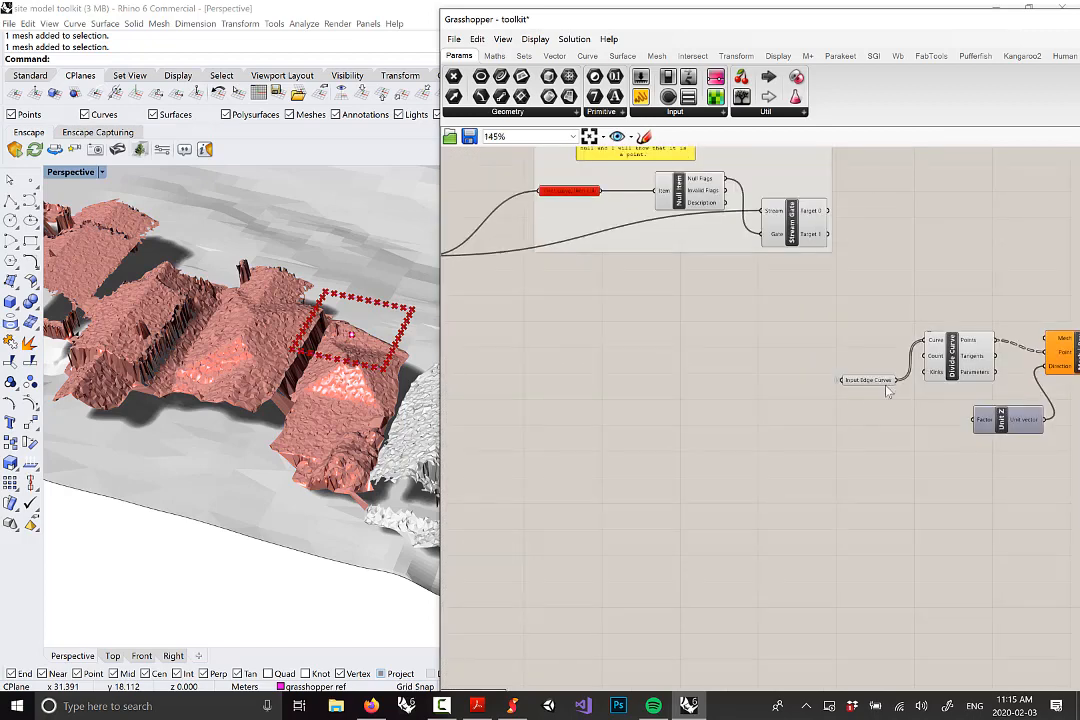
{"action": "mouse_move", "coordinate": [884, 384]}
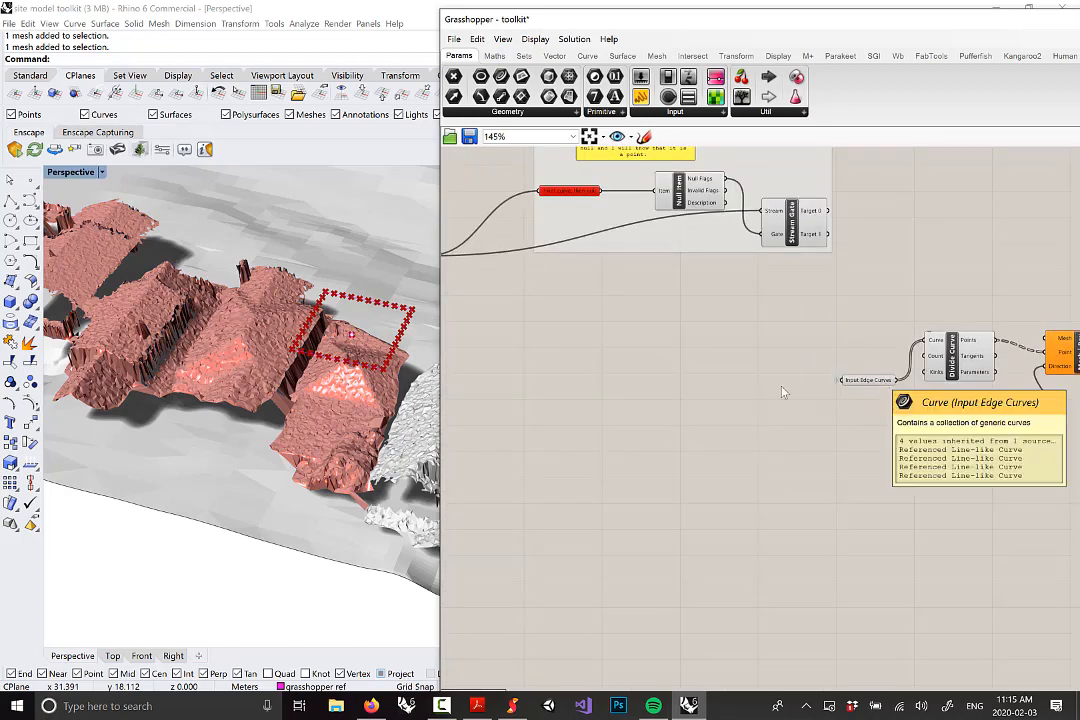
{"action": "right_click_drag", "start_coordinate": [632, 394], "coordinate": [812, 405]}
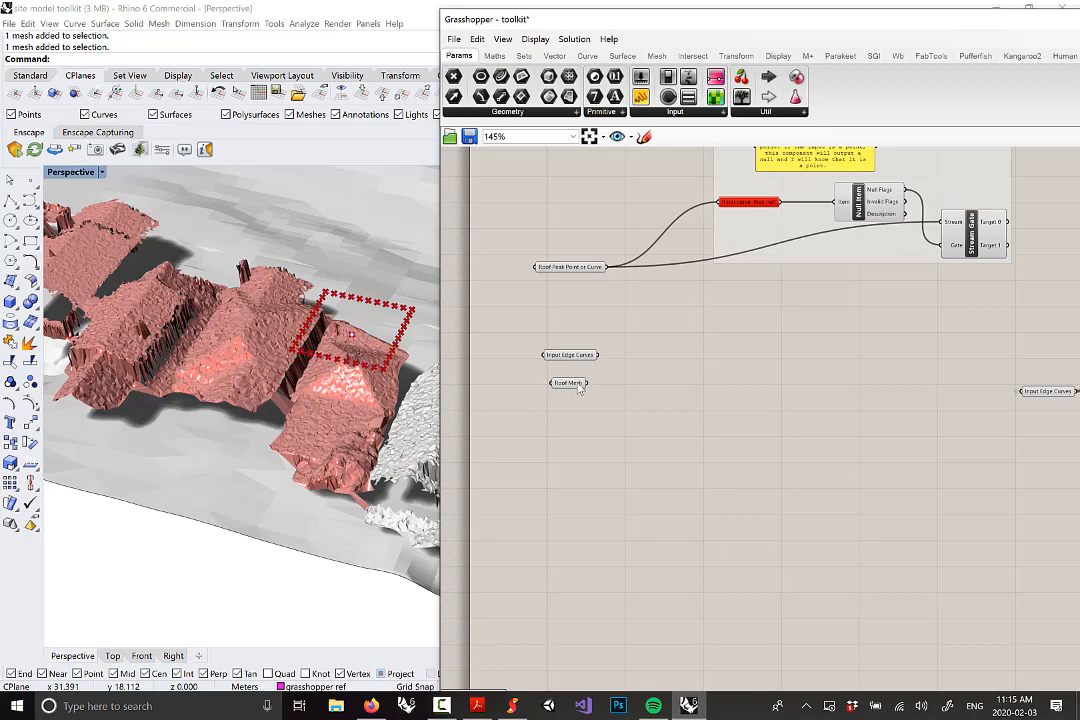
{"action": "scroll", "coordinate": [580, 388], "scroll_direction": "down", "scroll_amount": 3}
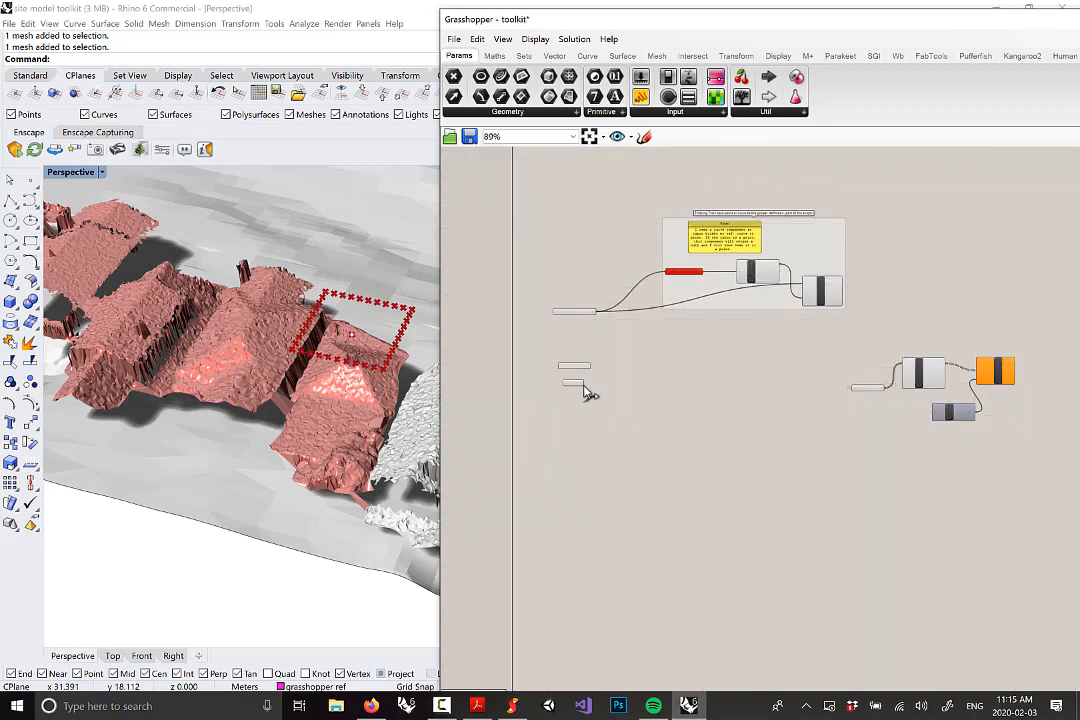
{"action": "scroll", "coordinate": [580, 386], "scroll_direction": "up", "scroll_amount": 3}
{"action": "scroll", "coordinate": [579, 386], "scroll_direction": "down", "scroll_amount": 2}
{"action": "left_click_drag", "start_coordinate": [589, 381], "coordinate": [984, 366]}
{"action": "scroll", "coordinate": [622, 350], "scroll_direction": "down", "scroll_amount": 1}
{"action": "scroll", "coordinate": [996, 352], "scroll_direction": "up", "scroll_amount": 3}
Connect Roof Mesh to Mesh | Ray's Mesh input and check the roof edge points
{"action": "left_click_drag", "start_coordinate": [860, 388], "coordinate": [860, 403]}
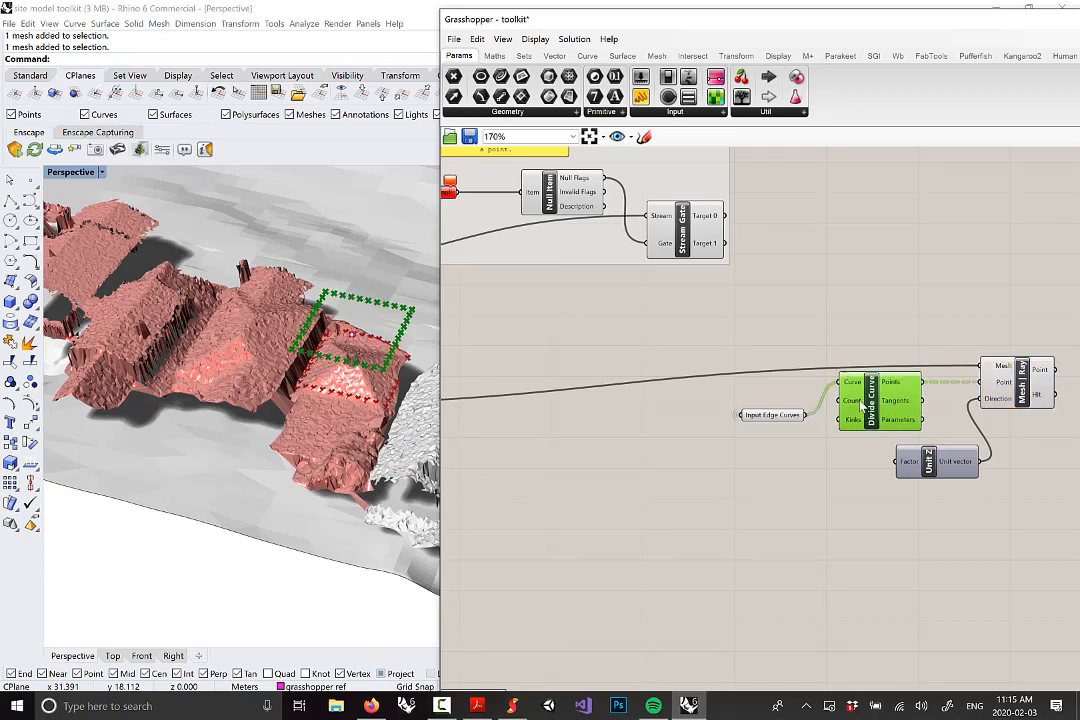
{"action": "right_click_drag", "start_coordinate": [342, 418], "coordinate": [290, 362]}
{"action": "scroll", "coordinate": [322, 310], "scroll_direction": "up", "scroll_amount": 2}
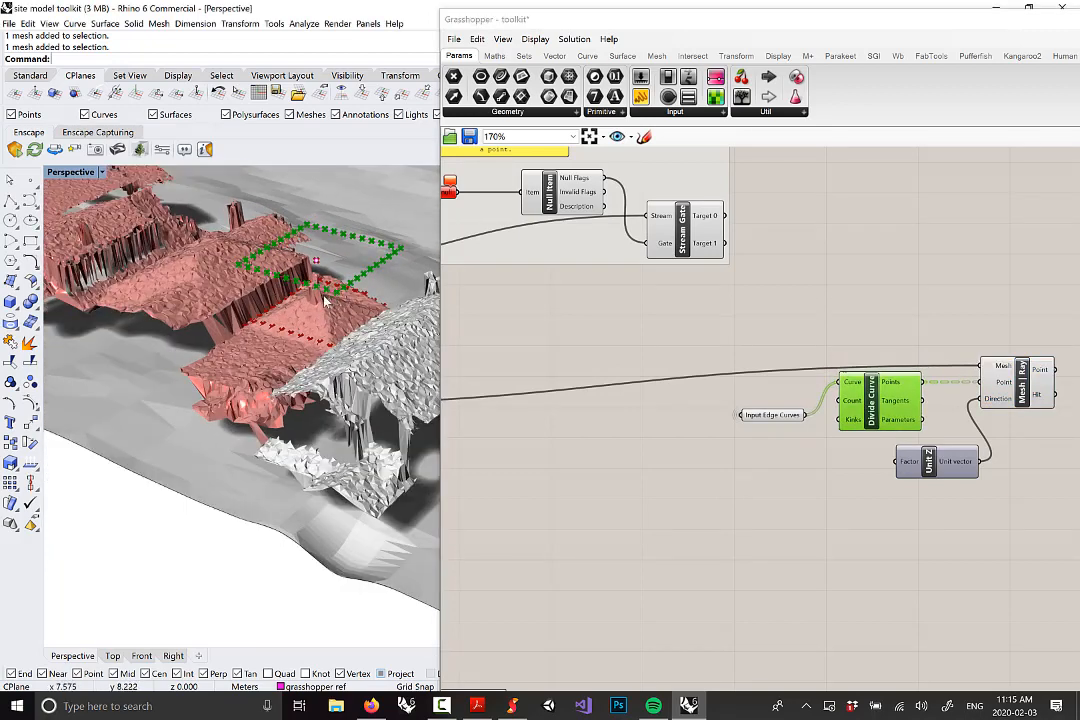
{"action": "scroll", "coordinate": [619, 319], "scroll_direction": "down", "scroll_amount": 5}
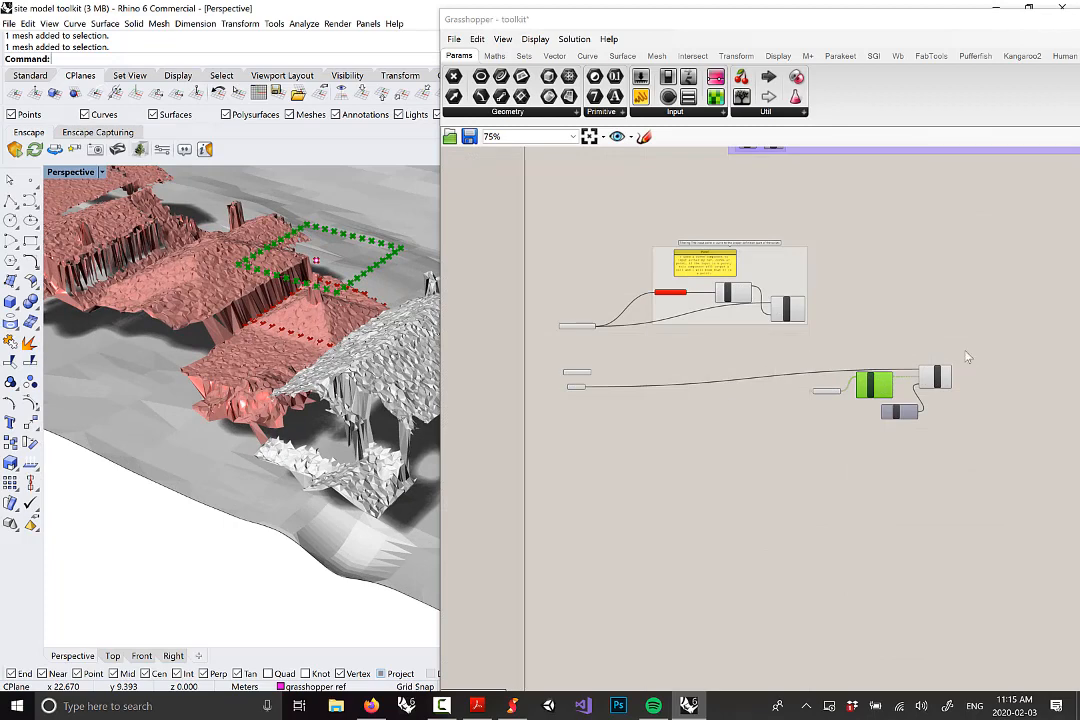
{"action": "scroll", "coordinate": [938, 362], "scroll_direction": "up", "scroll_amount": 4}
{"action": "scroll", "coordinate": [938, 360], "scroll_direction": "down", "scroll_amount": 2}
{"action": "right_click_drag", "start_coordinate": [641, 382], "coordinate": [691, 384]}
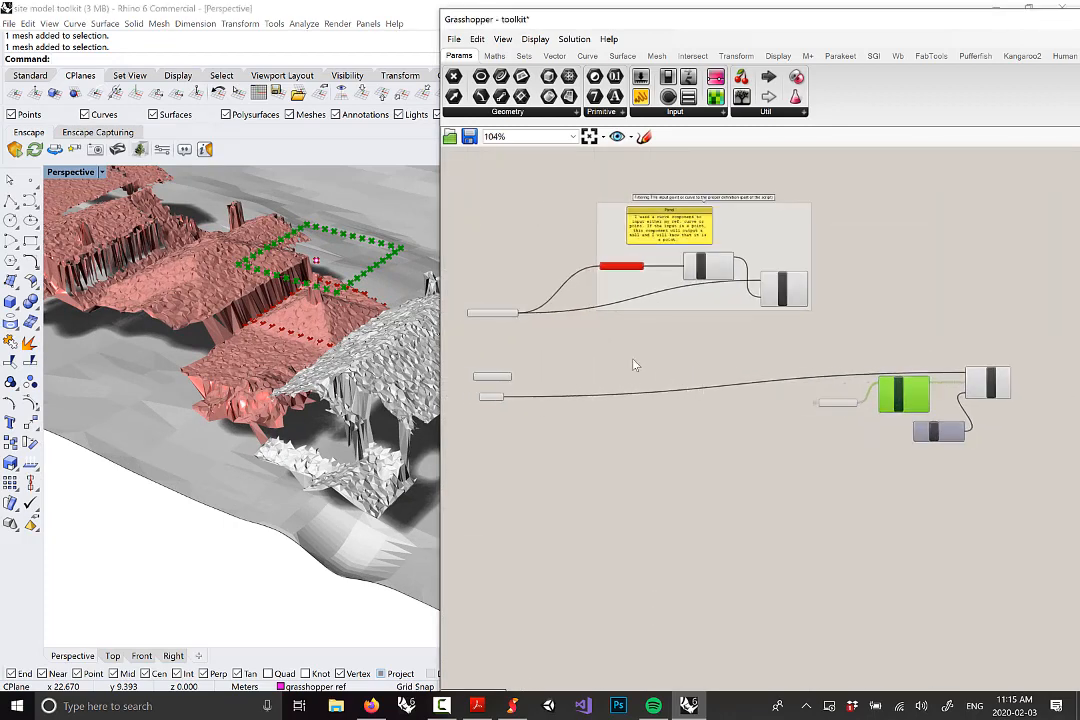
{"action": "scroll", "coordinate": [968, 380], "scroll_direction": "up", "scroll_amount": 4}
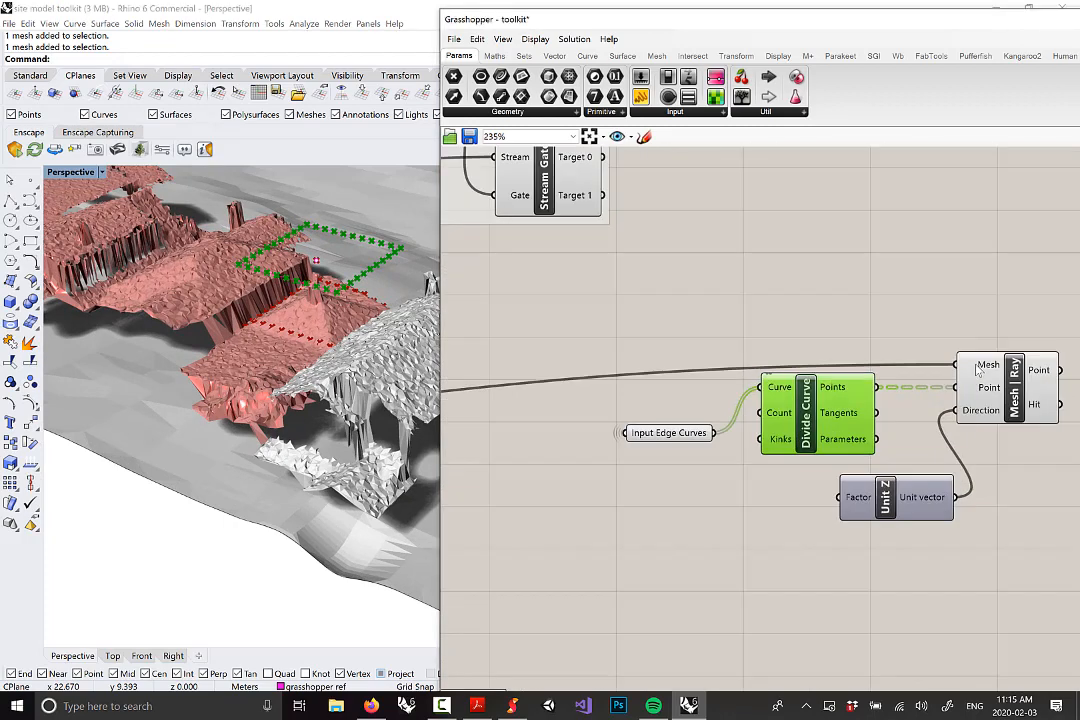
Set the wire into Mesh | Ray's Mesh input to Faint display
{"action": "right_click", "coordinate": [978, 369]}
{"action": "mouse_move", "coordinate": [985, 400]}
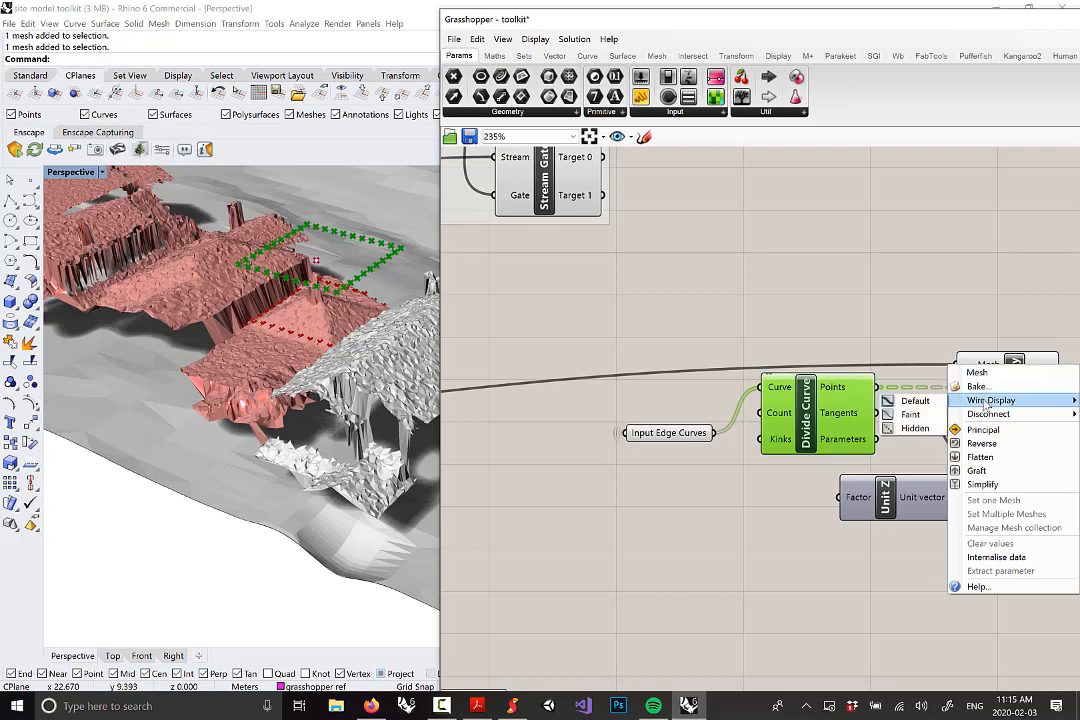
{"action": "left_click", "coordinate": [910, 414]}
{"action": "left_click", "coordinate": [1000, 385]}
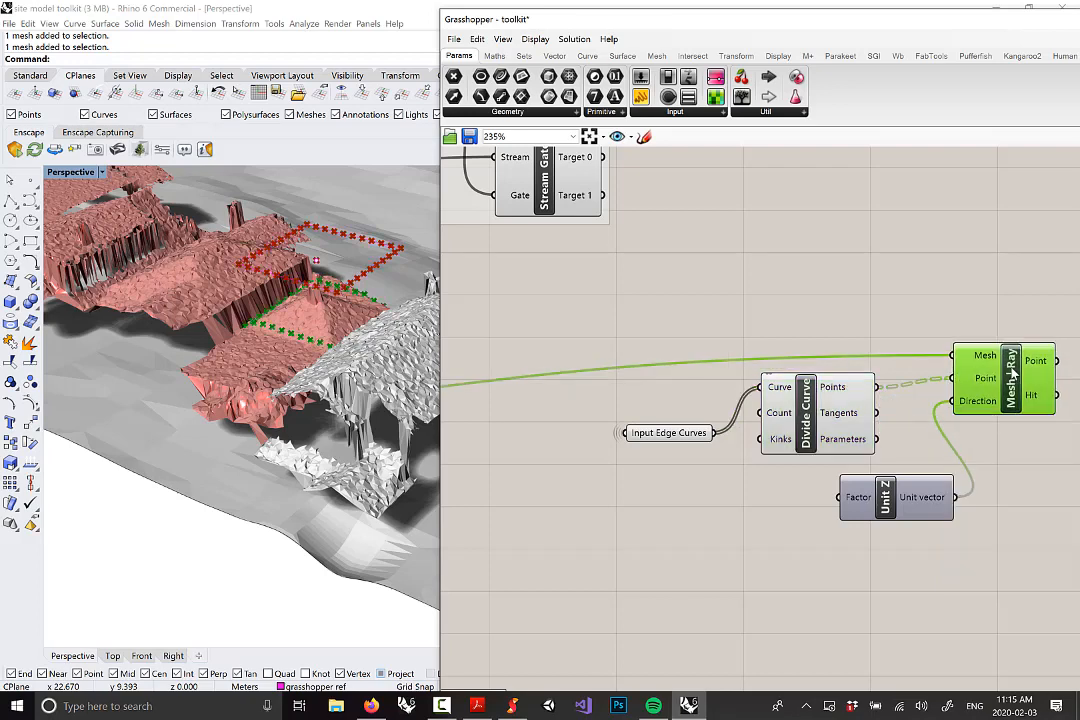
{"action": "scroll", "coordinate": [965, 305], "scroll_direction": "down", "scroll_amount": 5}
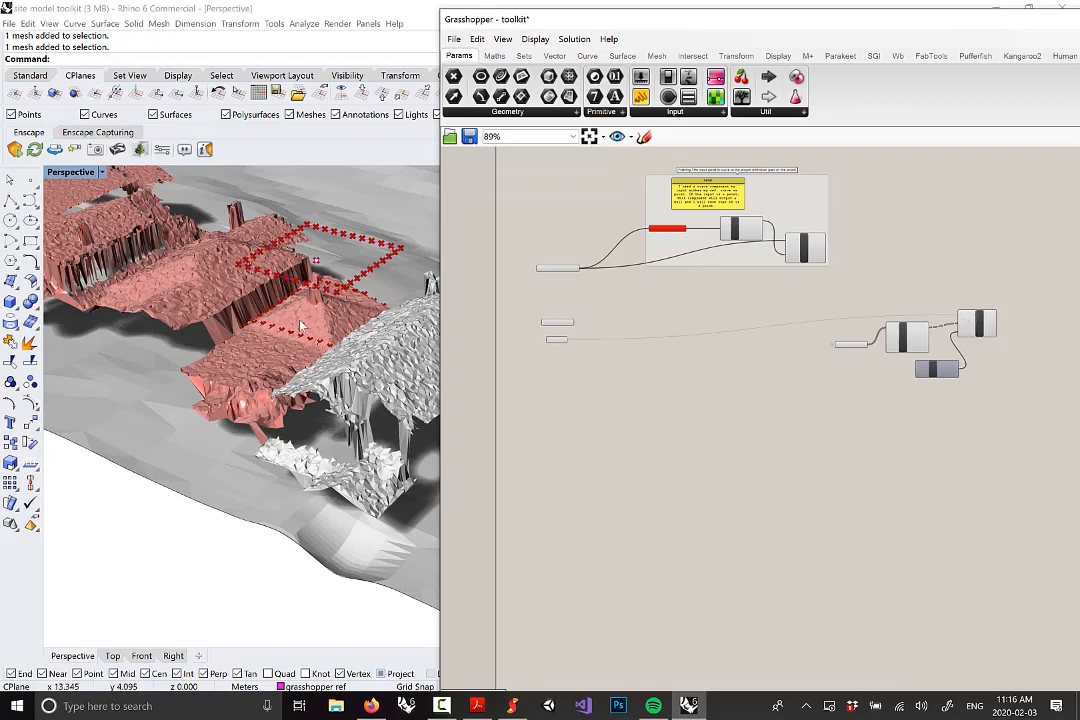
Orbit around the pink mesh with Mesh | Ray selected to inspect the projected points
{"action": "right_click_drag", "start_coordinate": [258, 275], "coordinate": [268, 376]}
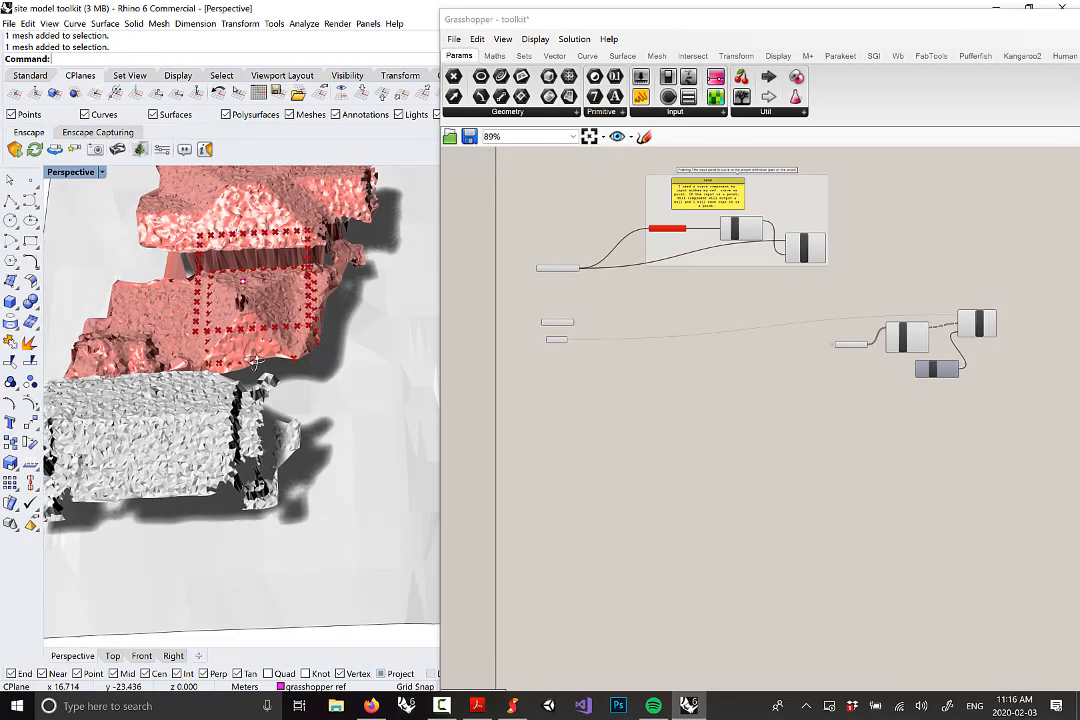
{"action": "scroll", "coordinate": [285, 308], "scroll_direction": "up", "scroll_amount": 5}
{"action": "right_click_drag", "start_coordinate": [308, 300], "coordinate": [240, 250]}
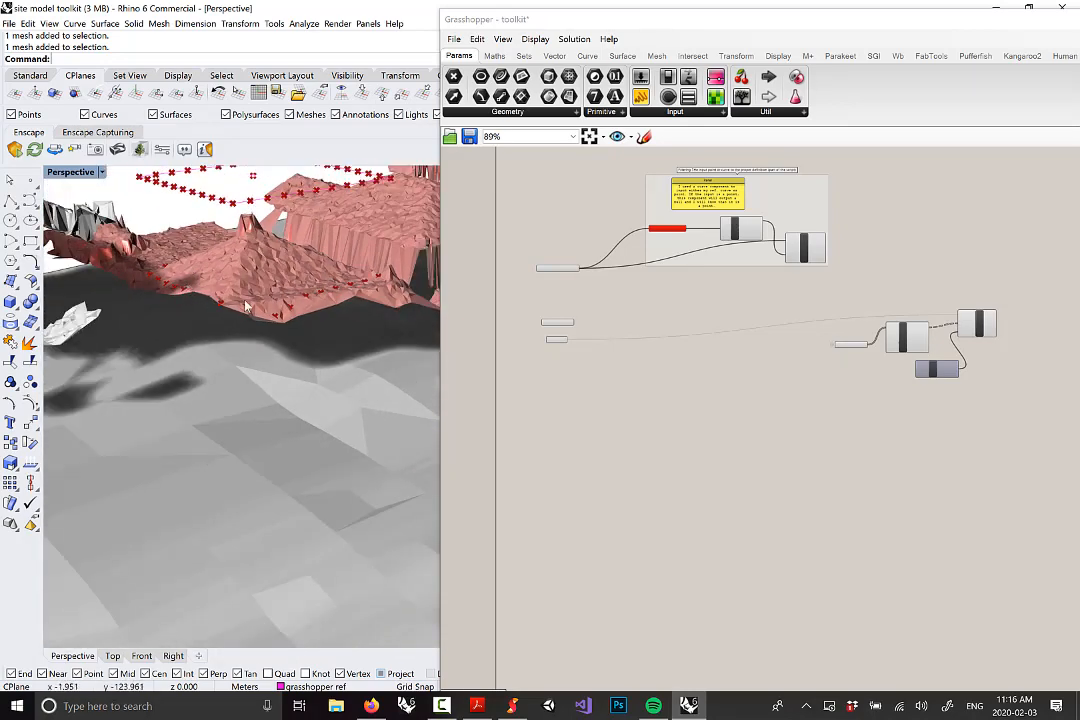
{"action": "right_click_drag", "start_coordinate": [415, 369], "coordinate": [284, 470]}
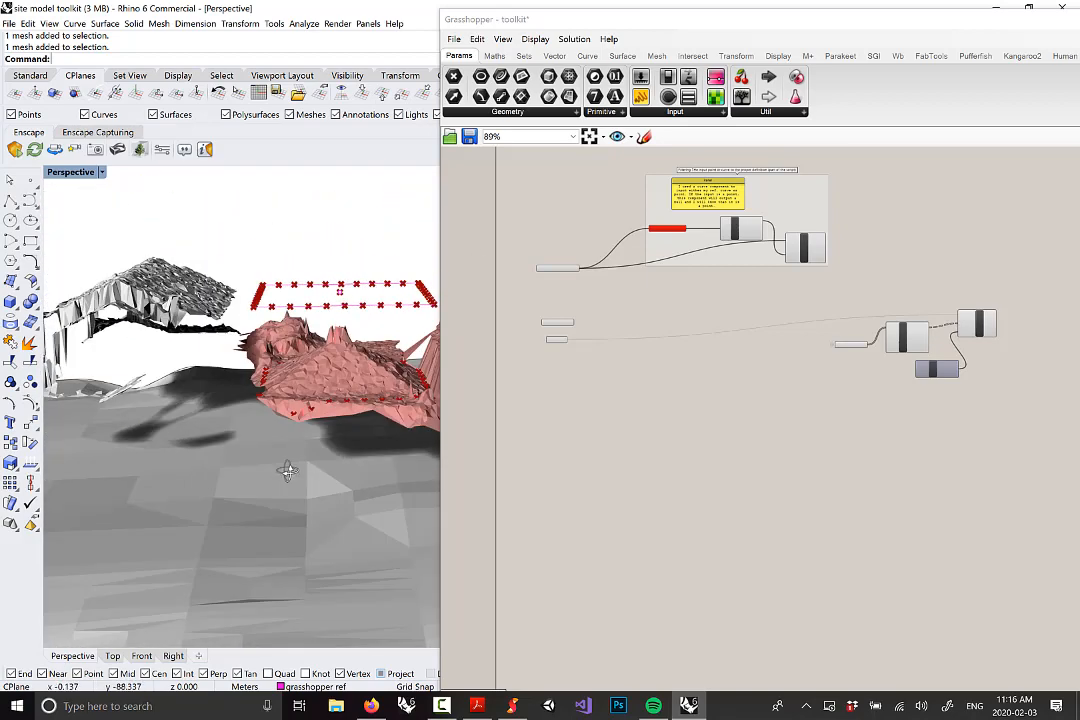
{"action": "scroll", "coordinate": [938, 350], "scroll_direction": "up", "scroll_amount": 4}
{"action": "scroll", "coordinate": [938, 350], "scroll_direction": "up", "scroll_amount": 2}
{"action": "left_click", "coordinate": [883, 316]}
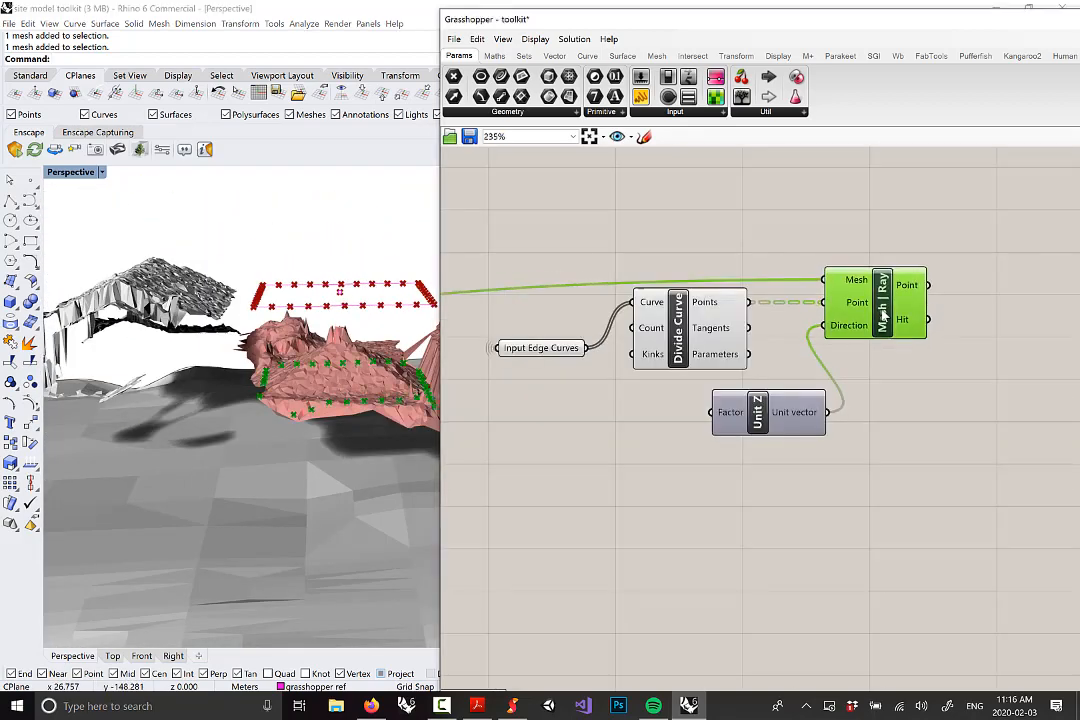
{"action": "right_click_drag", "start_coordinate": [290, 365], "coordinate": [281, 502]}
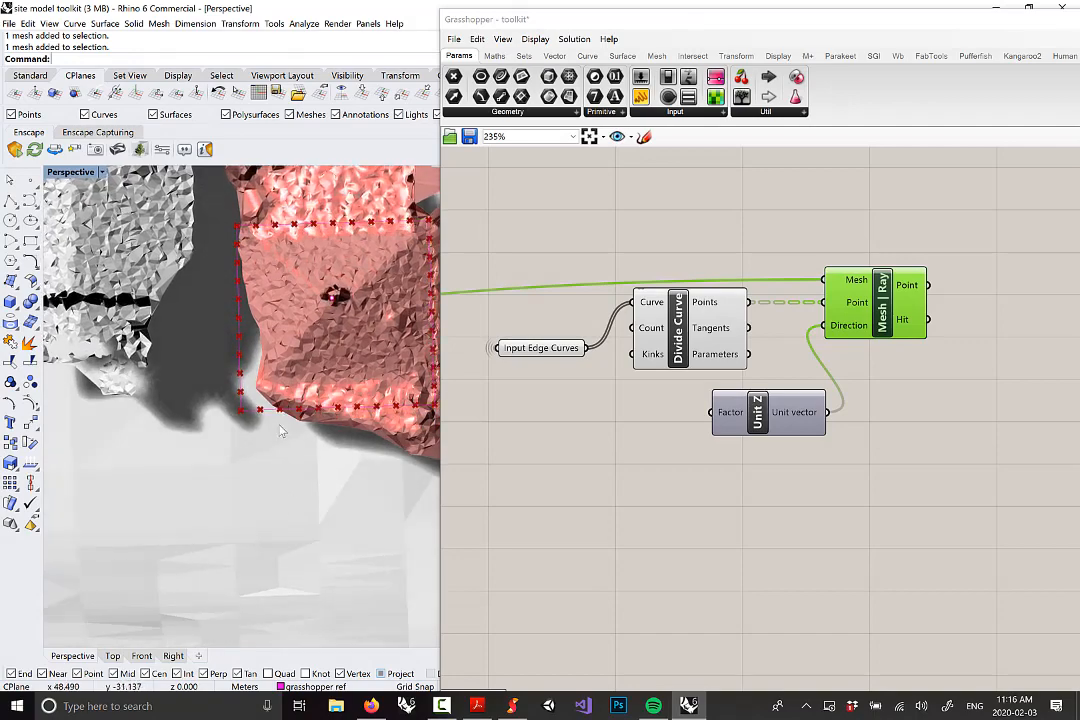
{"action": "mouse_move", "coordinate": [277, 409]}
{"action": "right_mouse_down"}
{"action": "mouse_move", "coordinate": [254, 337]}
{"action": "mouse_move", "coordinate": [250, 349]}
{"action": "right_mouse_up"}
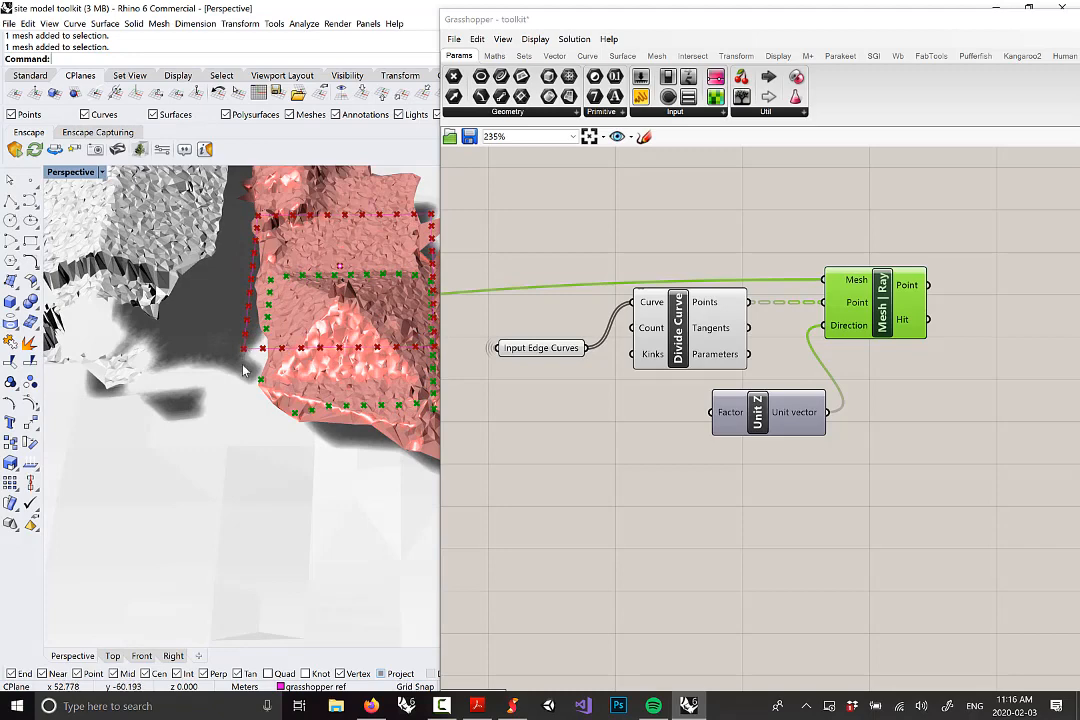
{"action": "right_click_drag", "start_coordinate": [248, 429], "coordinate": [293, 430]}
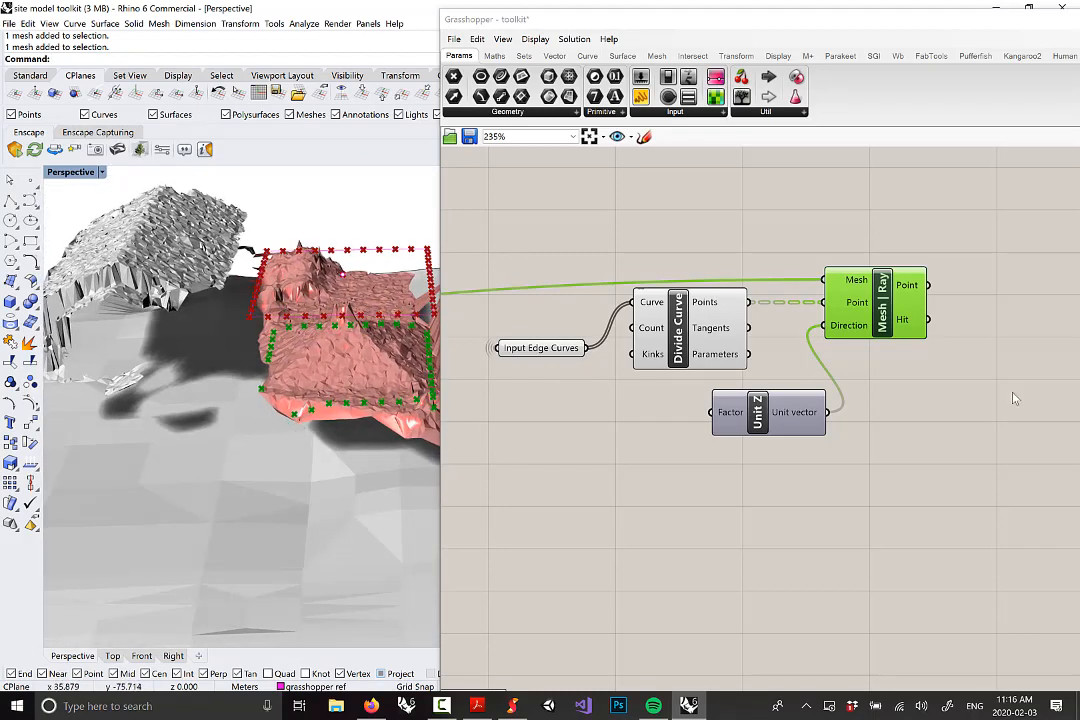
{"action": "right_click_drag", "start_coordinate": [985, 406], "coordinate": [765, 398]}
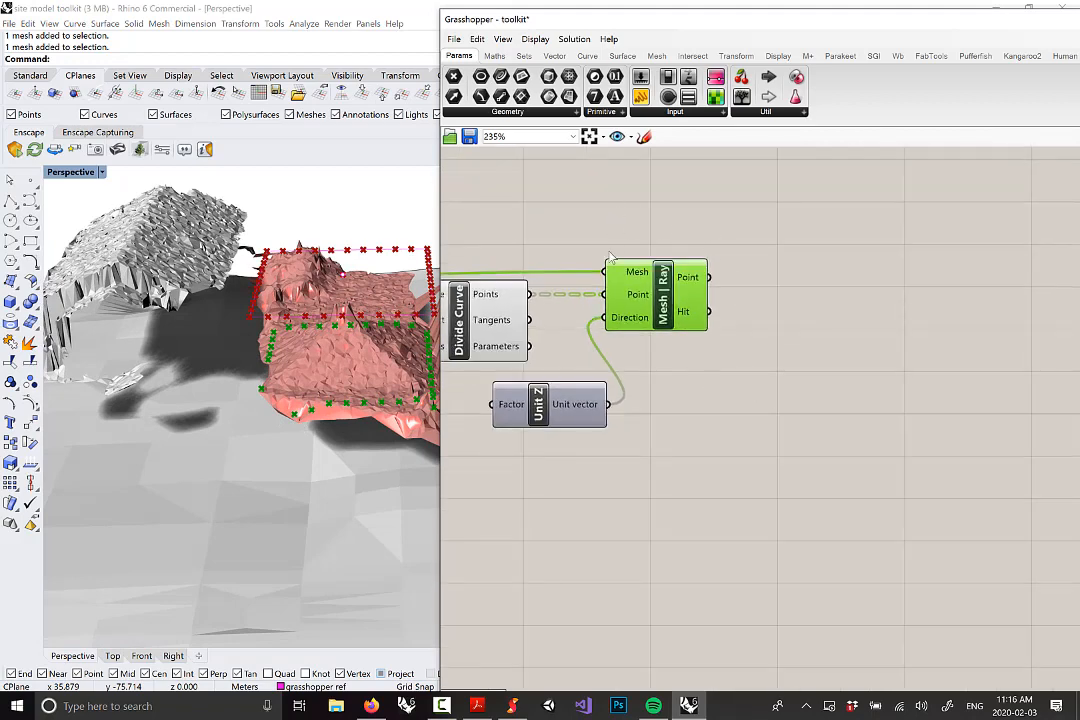
Add a Panel and wire Mesh | Ray's Point output into it
{"action": "left_click", "coordinate": [676, 112]}
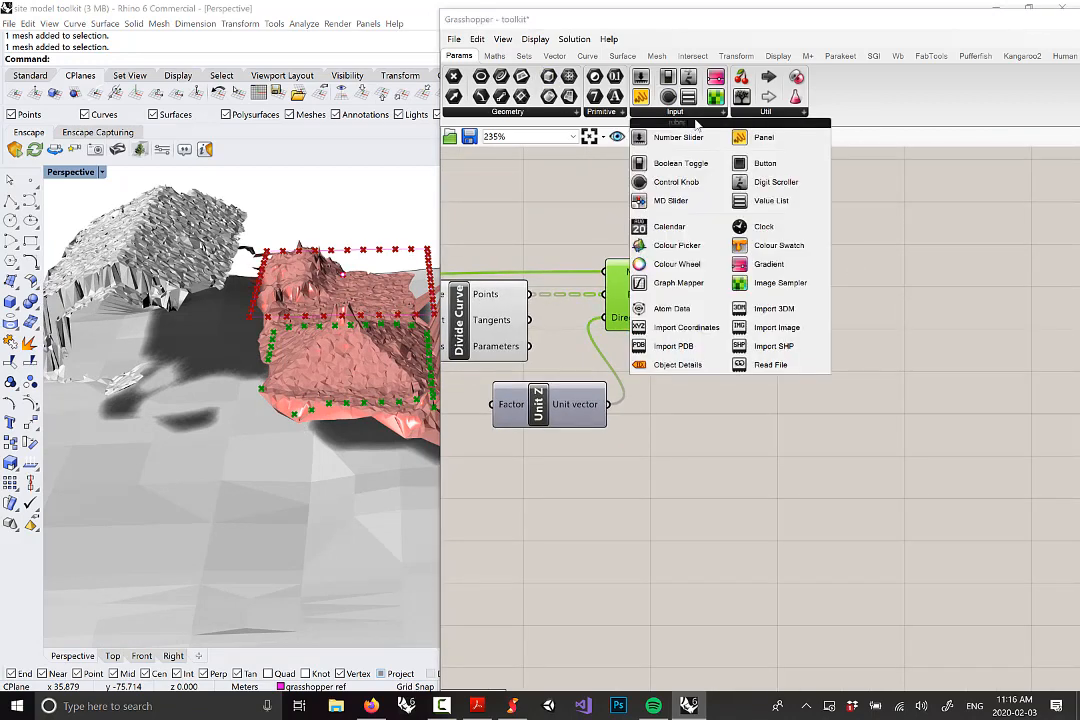
{"action": "left_click", "coordinate": [780, 137]}
{"action": "left_click", "coordinate": [840, 235]}
{"action": "right_click_drag", "start_coordinate": [748, 263], "coordinate": [685, 353]}
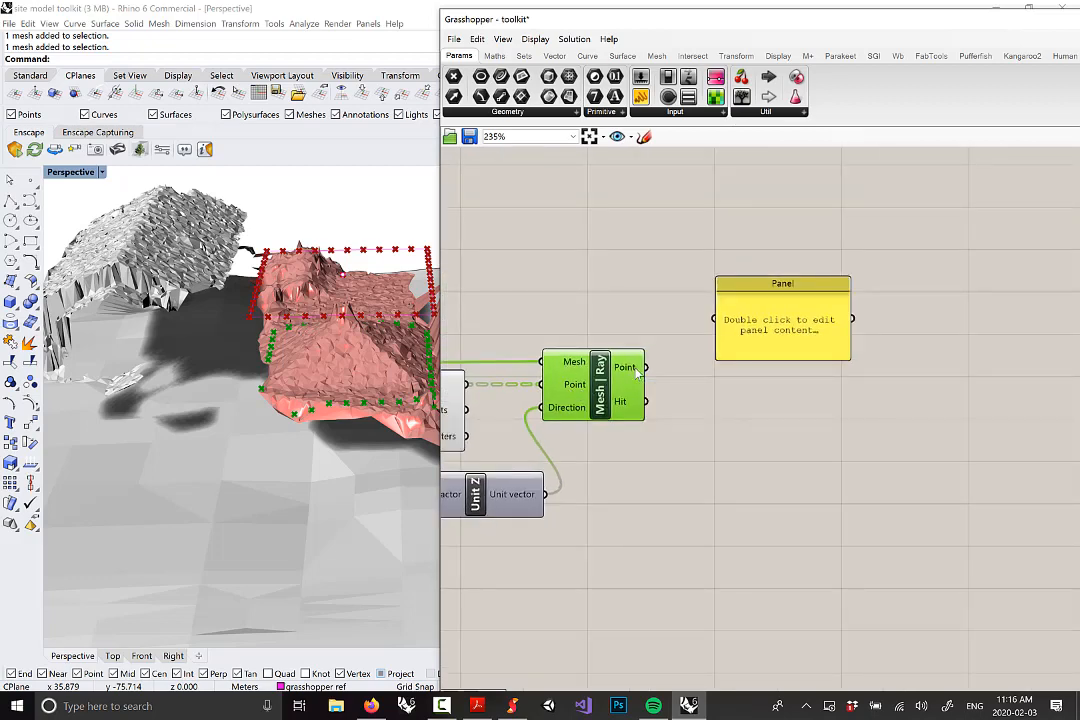
{"action": "left_click_drag", "start_coordinate": [645, 367], "coordinate": [715, 319]}
{"action": "left_click_drag", "start_coordinate": [805, 349], "coordinate": [858, 654]}
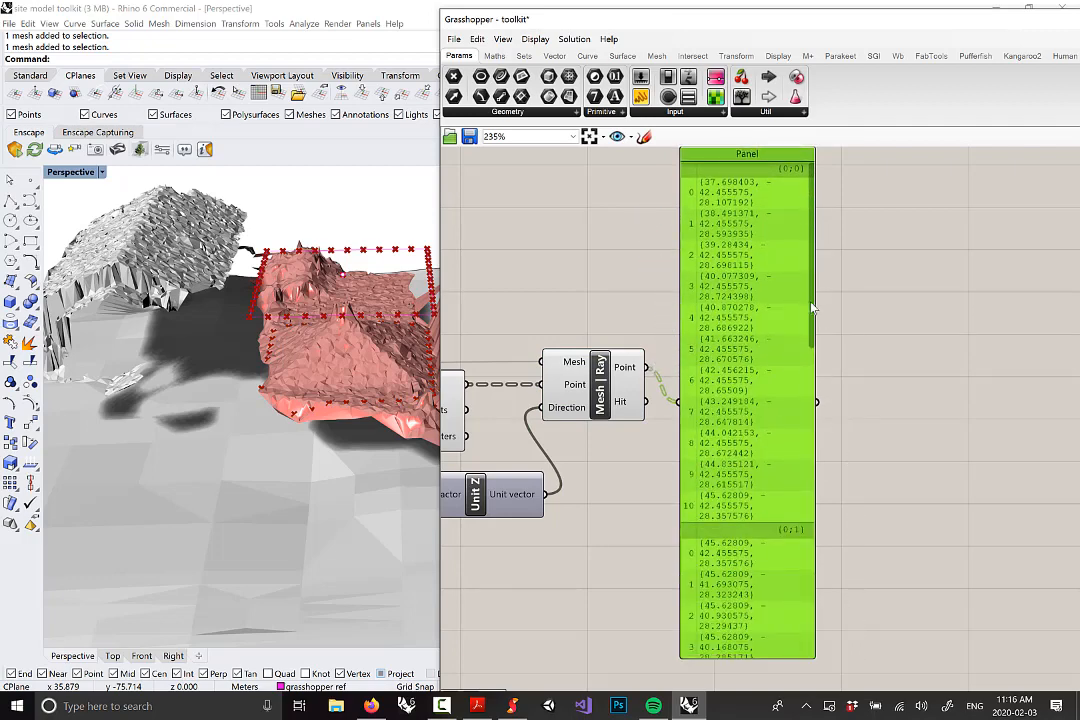
Scroll through the panel's hit-point coordinates and <null> misses, comparing with the model from the side
{"action": "left_click_drag", "start_coordinate": [815, 312], "coordinate": [820, 405]}
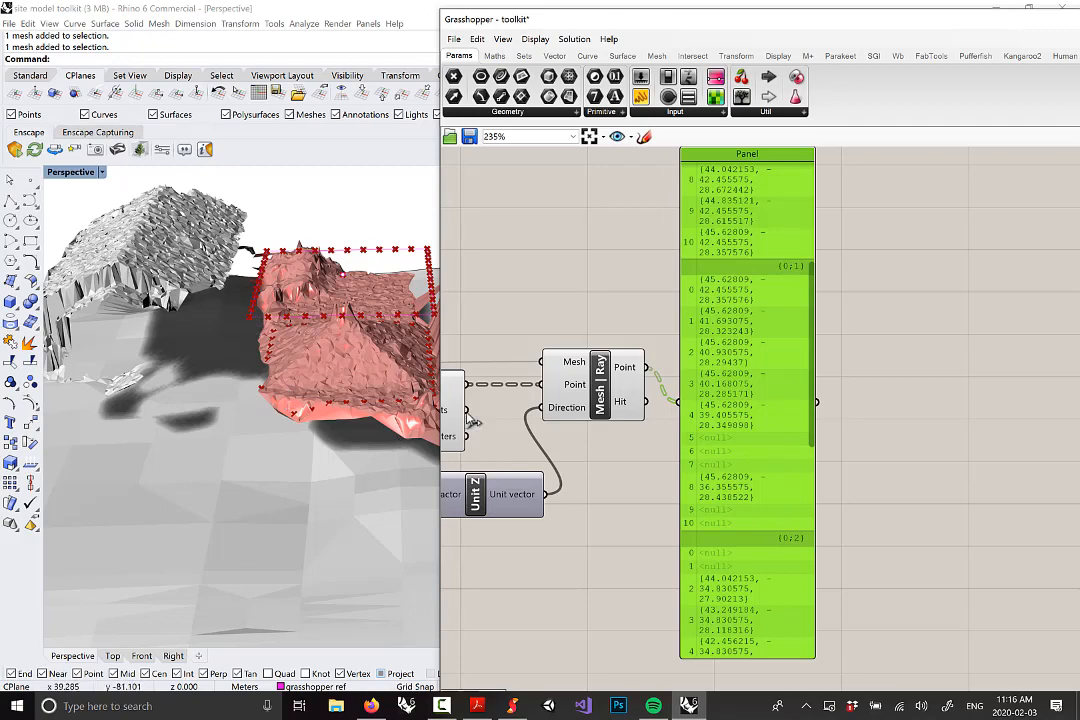
{"action": "left_click_drag", "start_coordinate": [815, 430], "coordinate": [818, 577]}
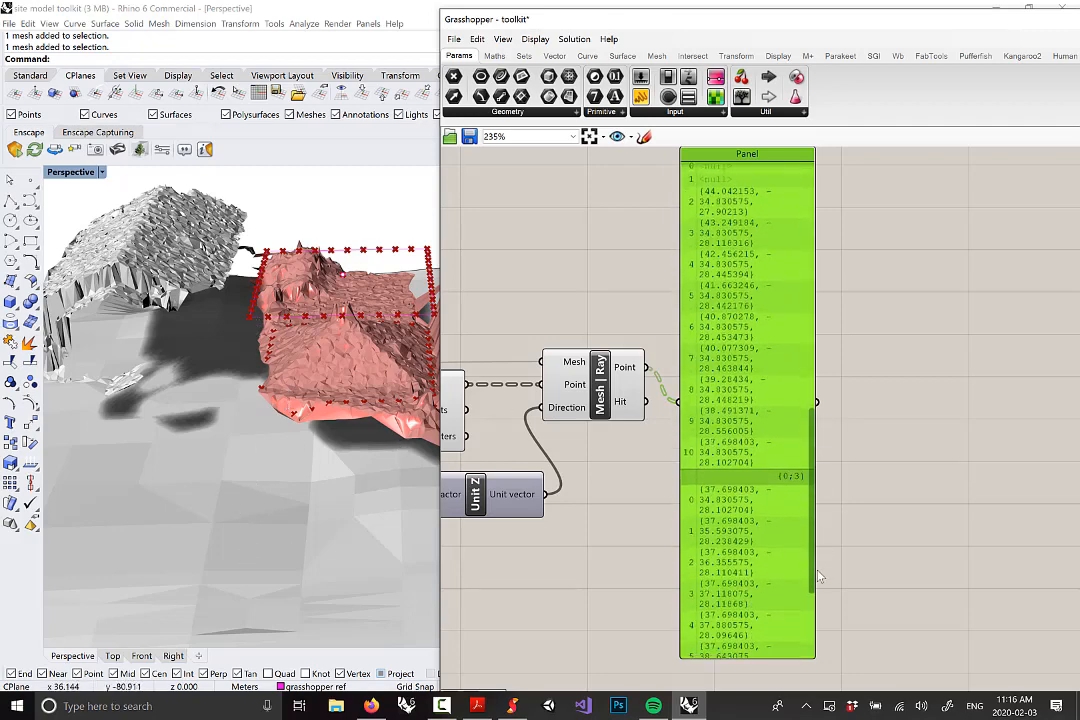
{"action": "right_click_drag", "start_coordinate": [365, 482], "coordinate": [390, 372]}
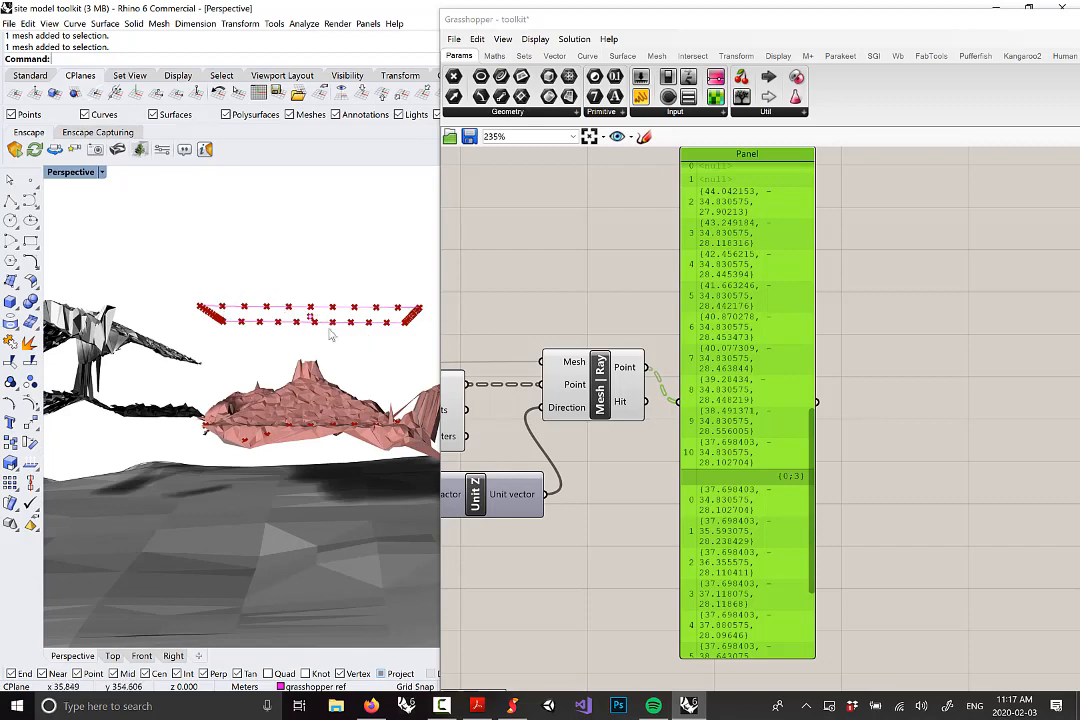
{"action": "right_click_drag", "start_coordinate": [278, 356], "coordinate": [380, 415]}
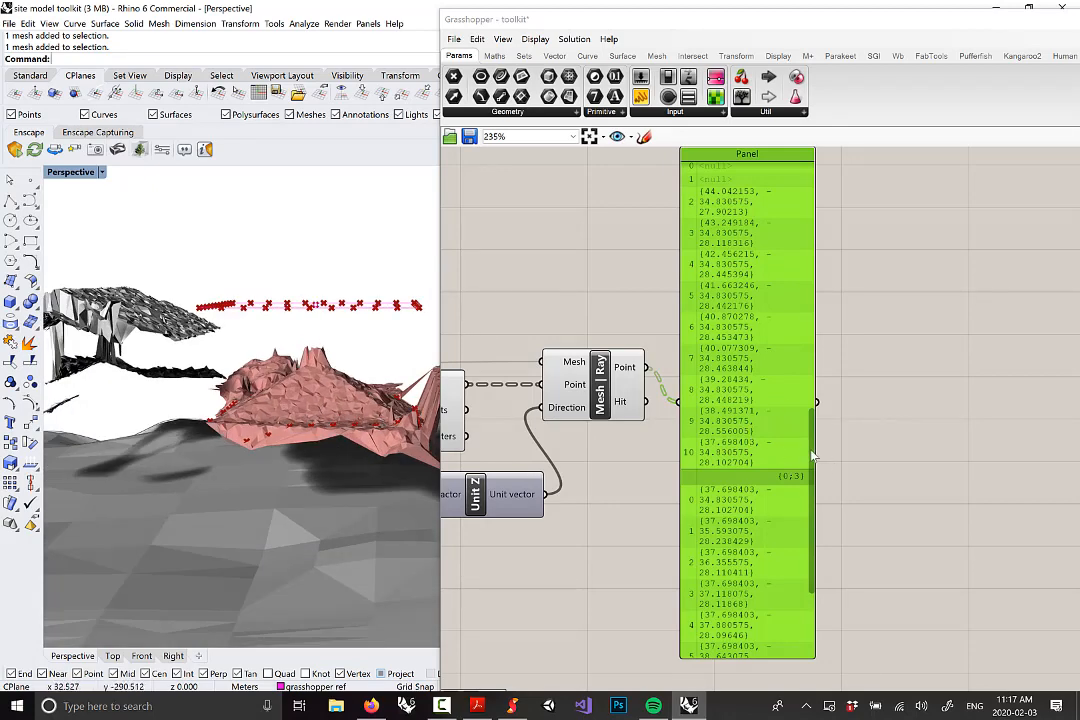
{"action": "mouse_move", "coordinate": [813, 455]}
{"action": "left_mouse_down"}
{"action": "mouse_move", "coordinate": [818, 511]}
{"action": "mouse_move", "coordinate": [828, 443]}
{"action": "left_mouse_up"}
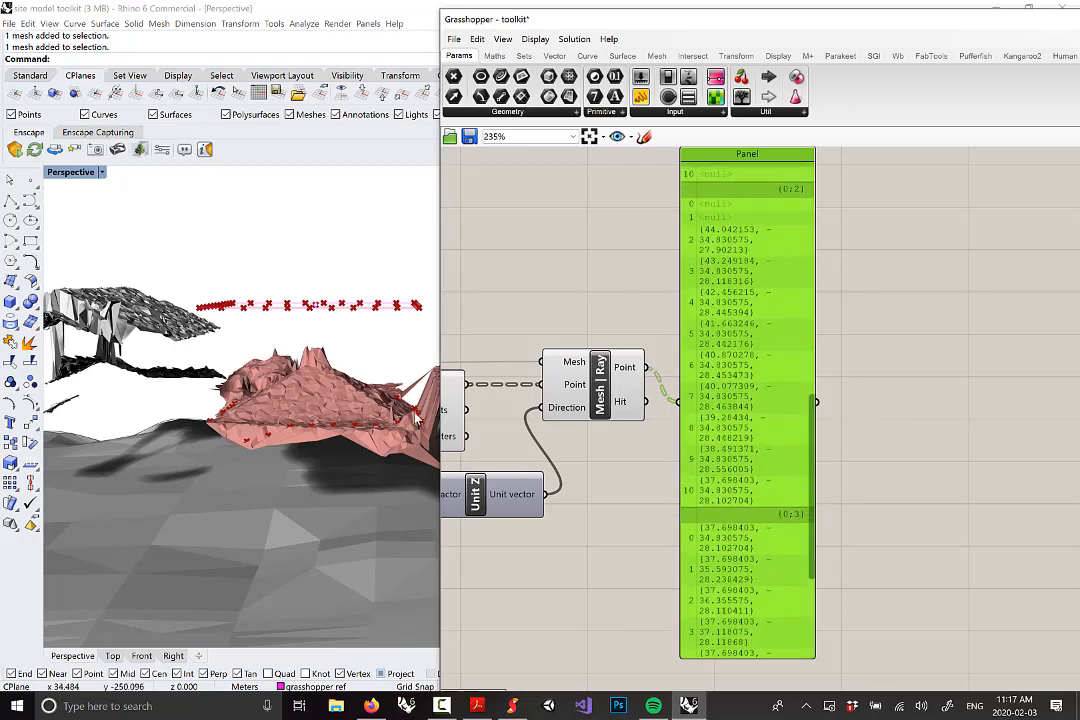
{"action": "right_click_drag", "start_coordinate": [679, 365], "coordinate": [708, 370]}
{"action": "scroll", "coordinate": [708, 370], "scroll_direction": "down", "scroll_amount": 5}
{"action": "right_click_drag", "start_coordinate": [493, 287], "coordinate": [541, 289]}
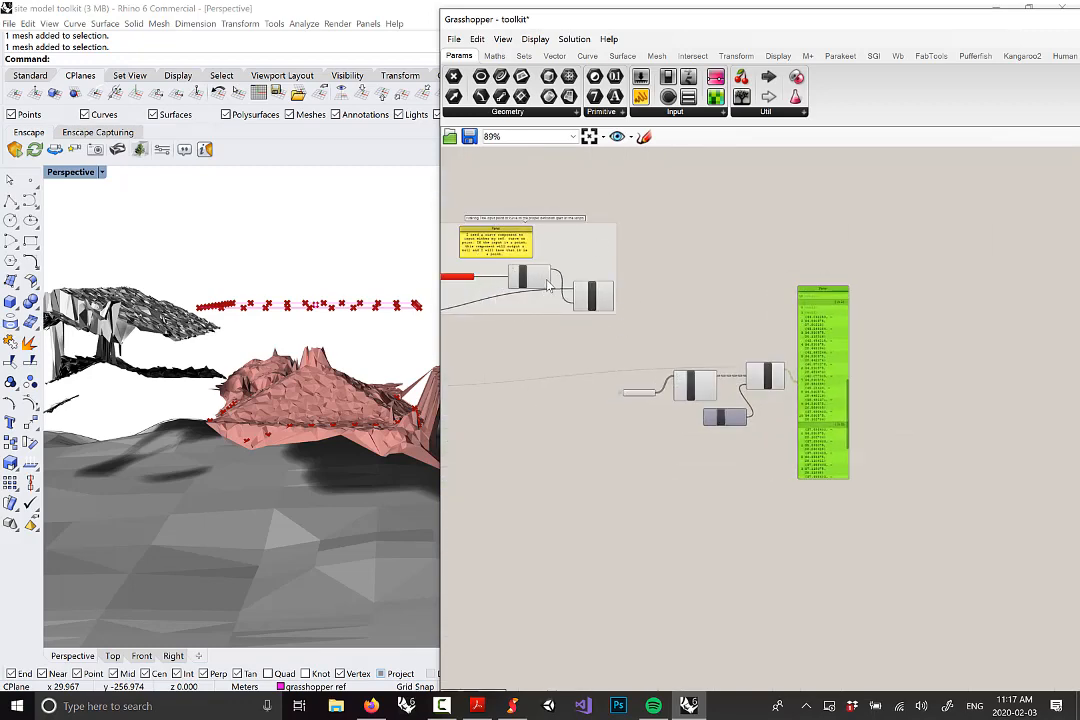
{"action": "scroll", "coordinate": [848, 391], "scroll_direction": "up", "scroll_amount": 5}
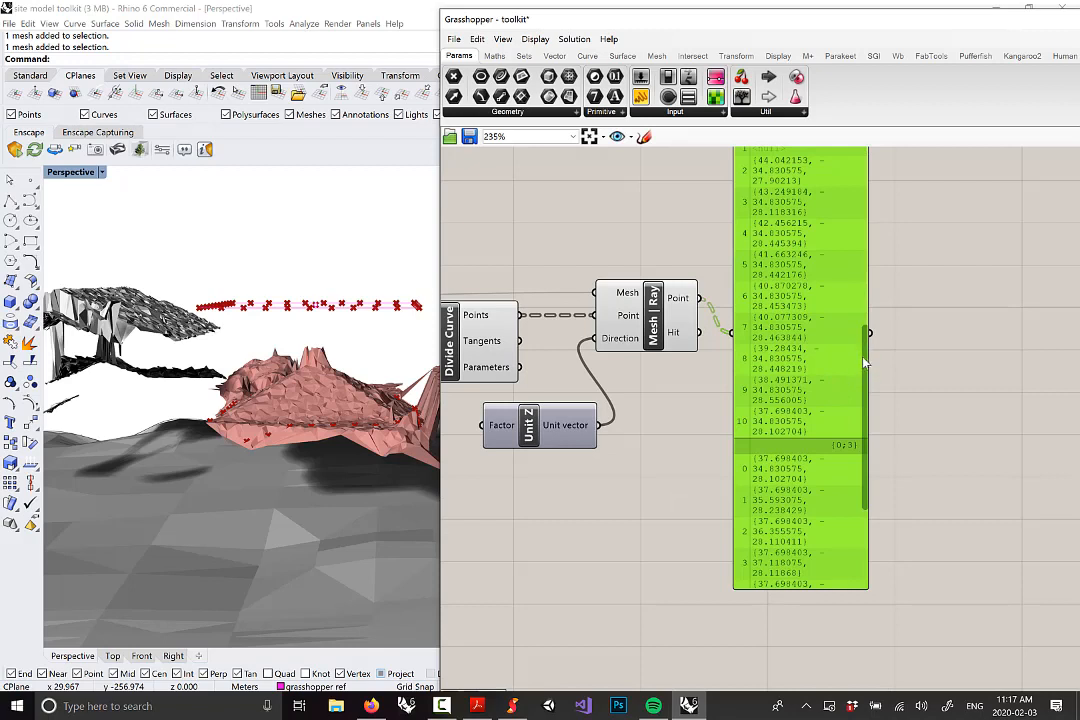
{"action": "left_click_drag", "start_coordinate": [866, 363], "coordinate": [870, 350]}
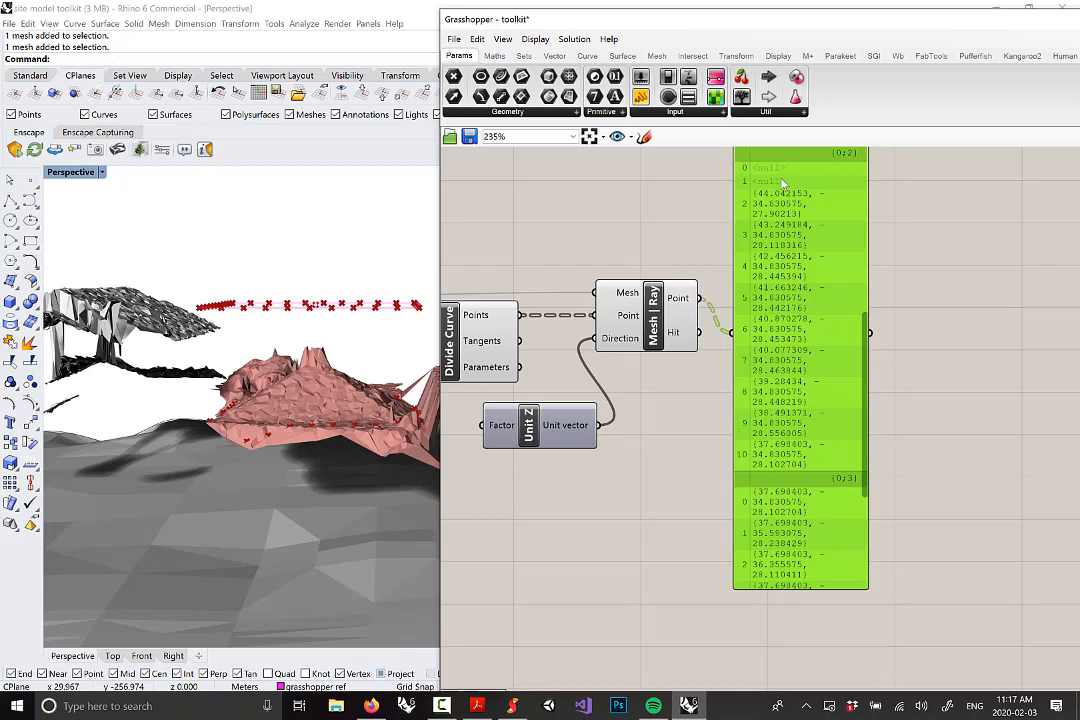
{"action": "right_click_drag", "start_coordinate": [790, 213], "coordinate": [726, 276]}
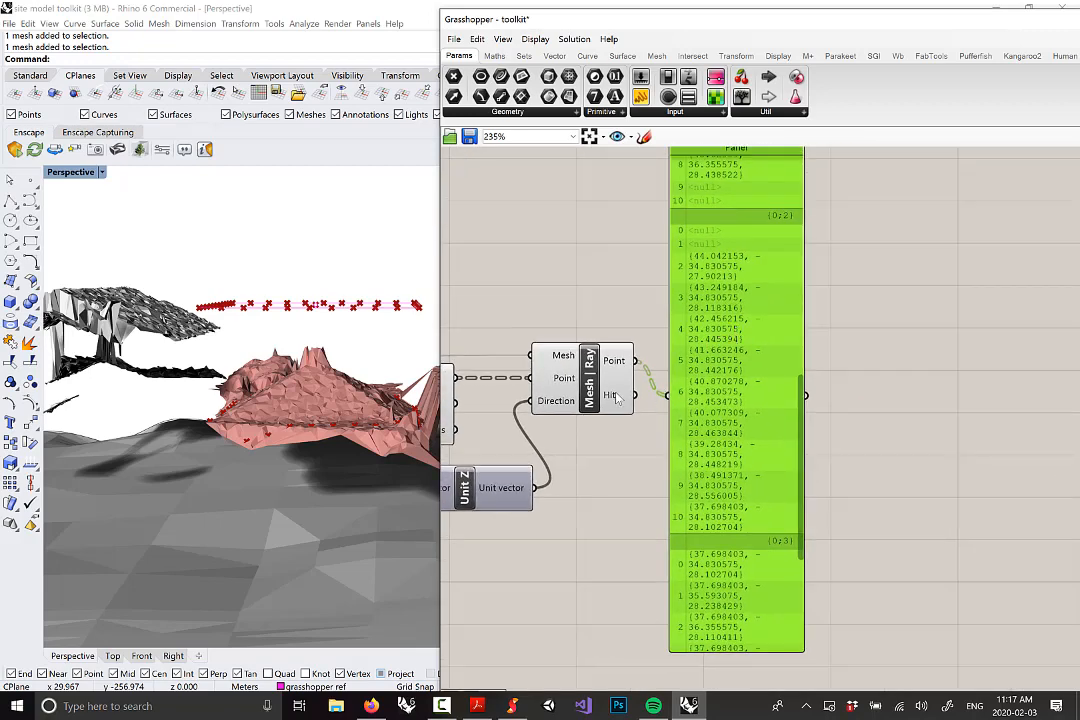
Rewire the Panel from Mesh | Ray's Point output to its Hit output, showing True/False per ray
{"action": "mouse_move", "coordinate": [615, 400]}
{"action": "left_click_drag", "start_coordinate": [642, 402], "coordinate": [667, 395]}
{"action": "left_click_drag", "start_coordinate": [802, 294], "coordinate": [815, 179]}
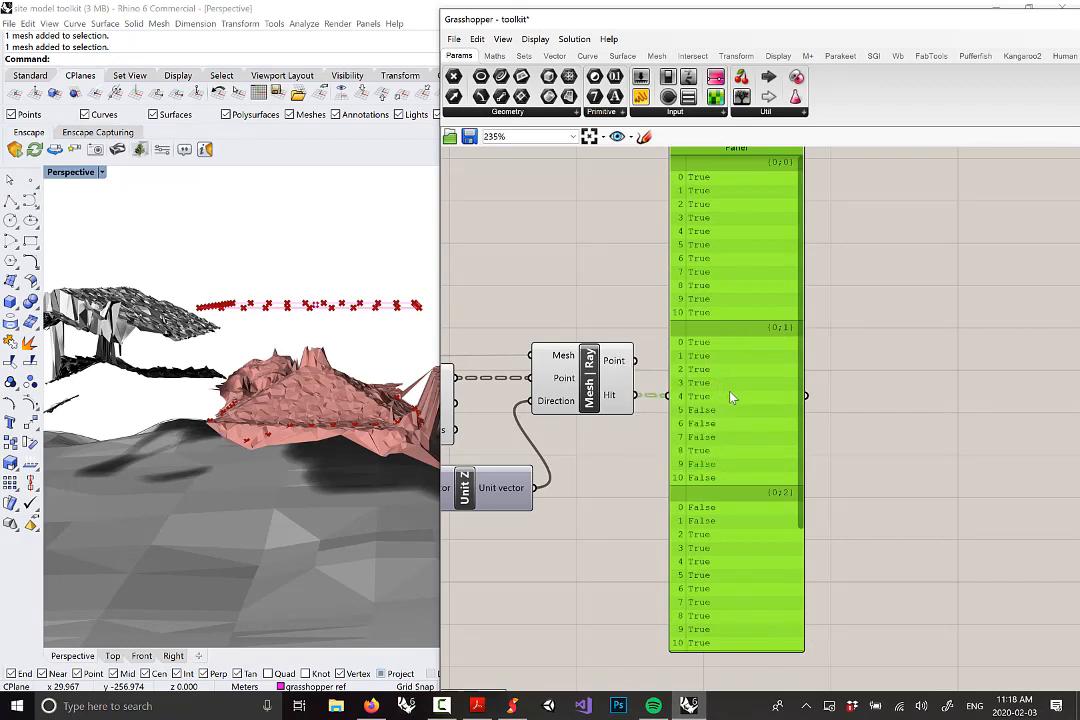
Delete the True/False Panel from Mesh | Ray's Hit output and select Mesh | Ray to preview its hits
{"action": "key", "text": "Delete"}
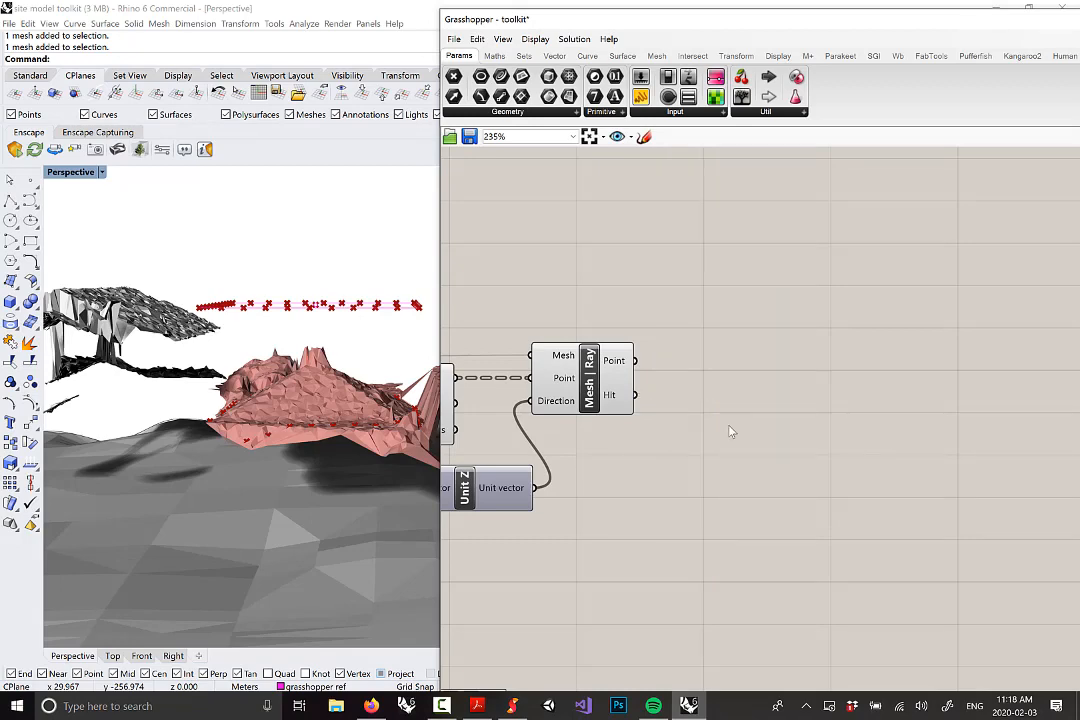
{"action": "scroll", "coordinate": [730, 397], "scroll_direction": "down", "scroll_amount": 3}
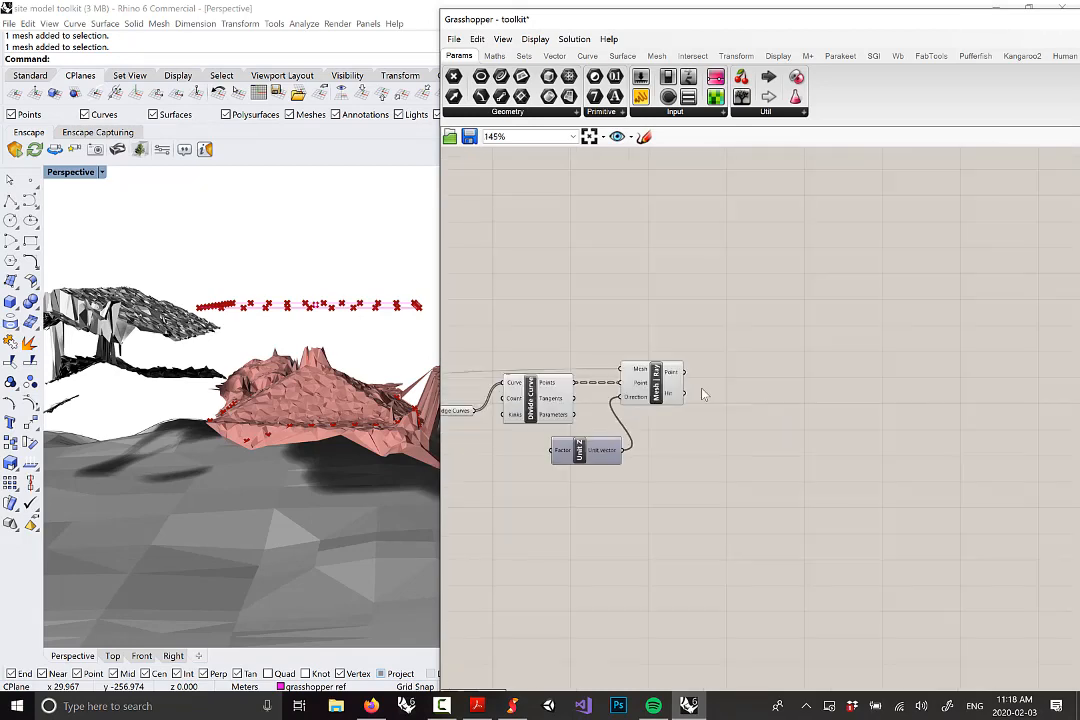
{"action": "scroll", "coordinate": [645, 394], "scroll_direction": "up", "scroll_amount": 2}
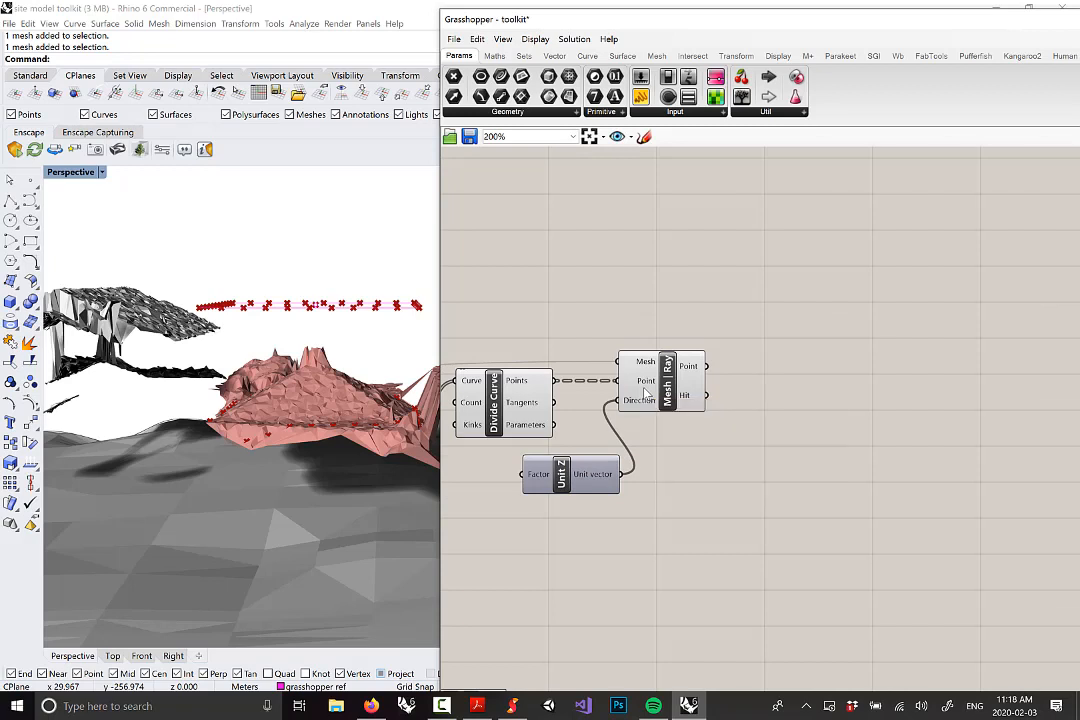
{"action": "scroll", "coordinate": [671, 397], "scroll_direction": "up", "scroll_amount": 2}
{"action": "left_click_drag", "start_coordinate": [672, 397], "coordinate": [664, 397]}
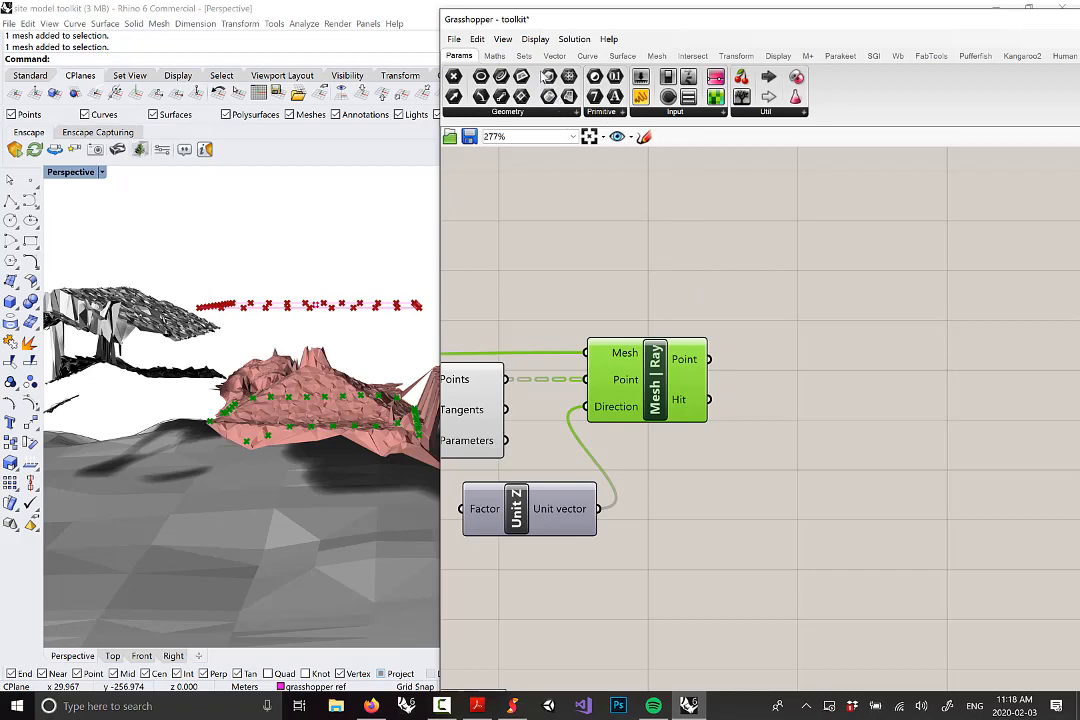
{"action": "scroll", "coordinate": [551, 112], "scroll_direction": "down", "scroll_amount": 2}
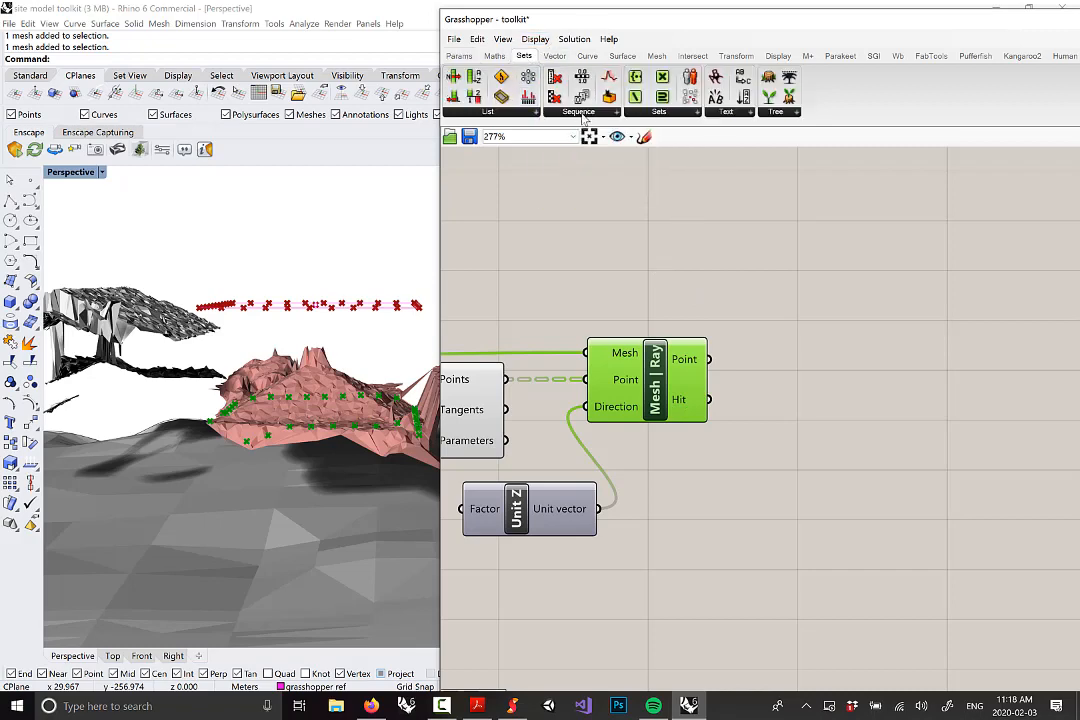
Place a Cull Pattern component from Sets > Sequence above and right of Mesh | Ray
{"action": "left_click", "coordinate": [551, 112]}
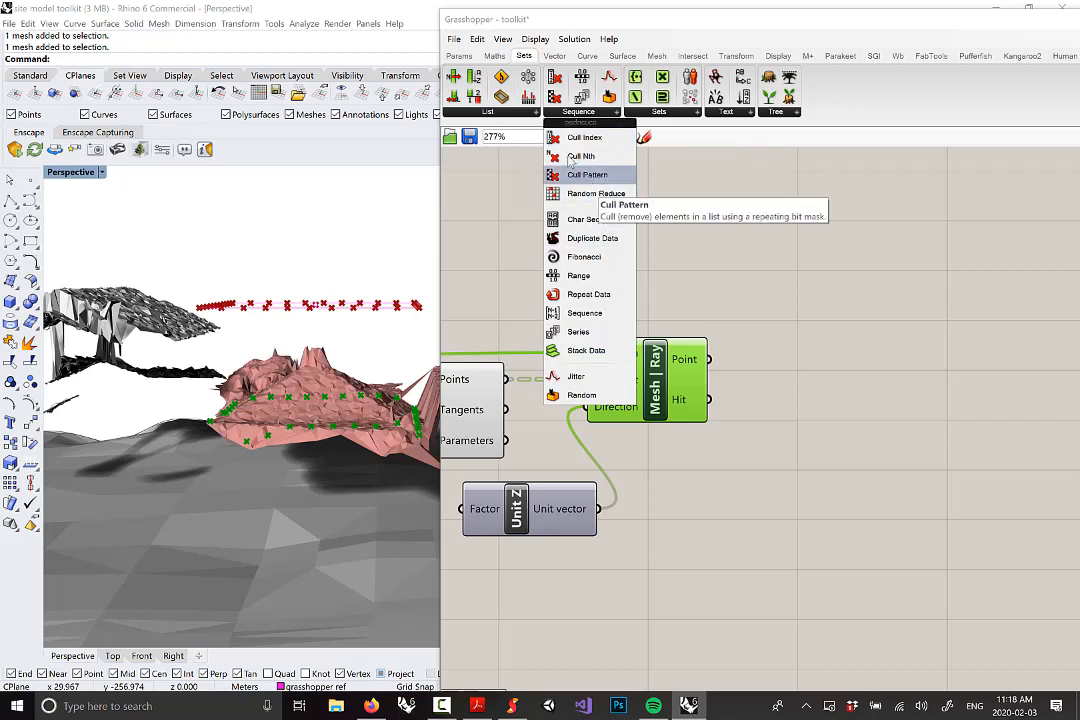
{"action": "left_click", "coordinate": [587, 175]}
{"action": "left_click", "coordinate": [820, 340]}
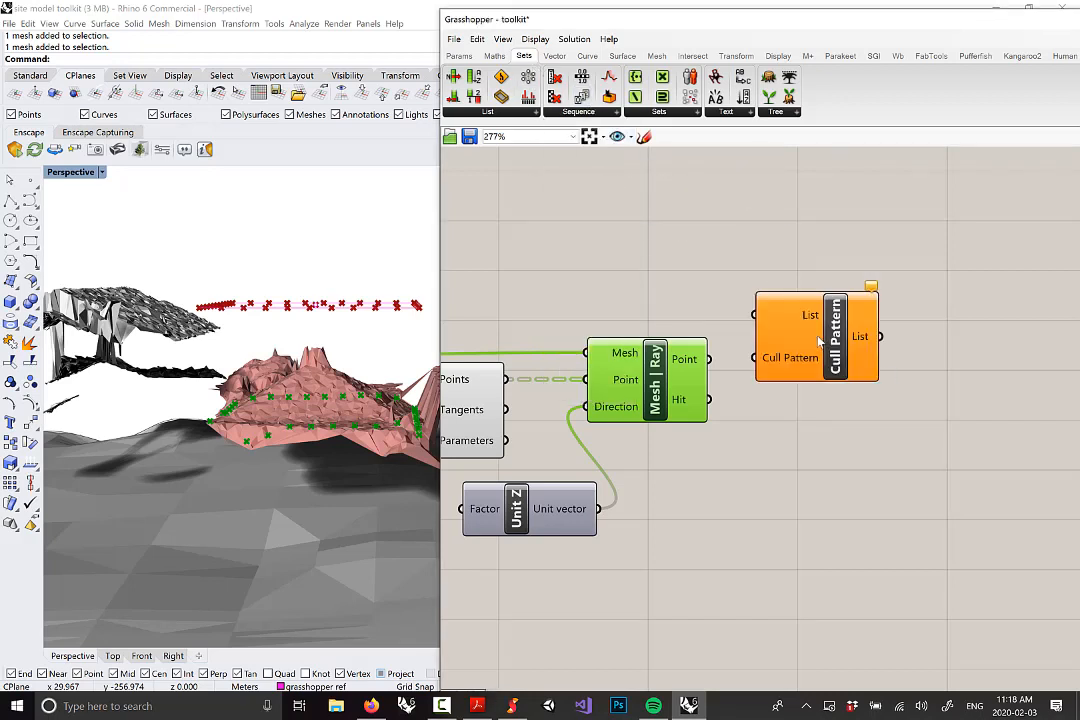
{"action": "left_click_drag", "start_coordinate": [826, 339], "coordinate": [895, 324]}
{"action": "left_click", "coordinate": [768, 329]}
{"action": "scroll", "coordinate": [852, 366], "scroll_direction": "up", "scroll_amount": 1}
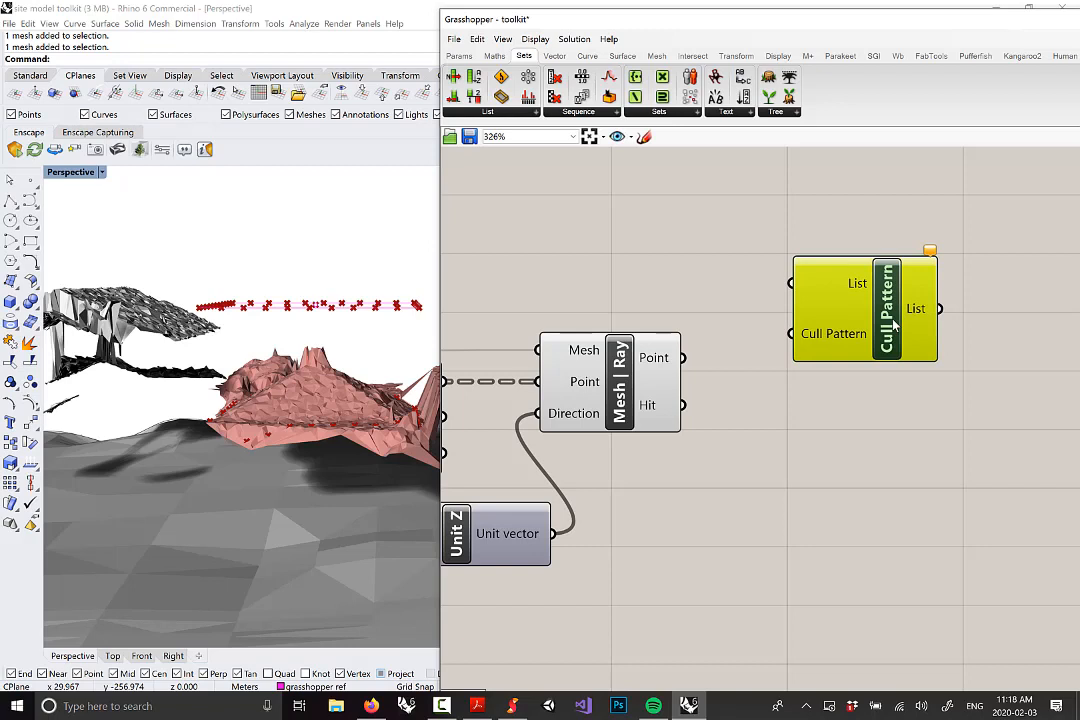
{"action": "left_click_drag", "start_coordinate": [893, 322], "coordinate": [893, 244]}
{"action": "mouse_move", "coordinate": [854, 223]}
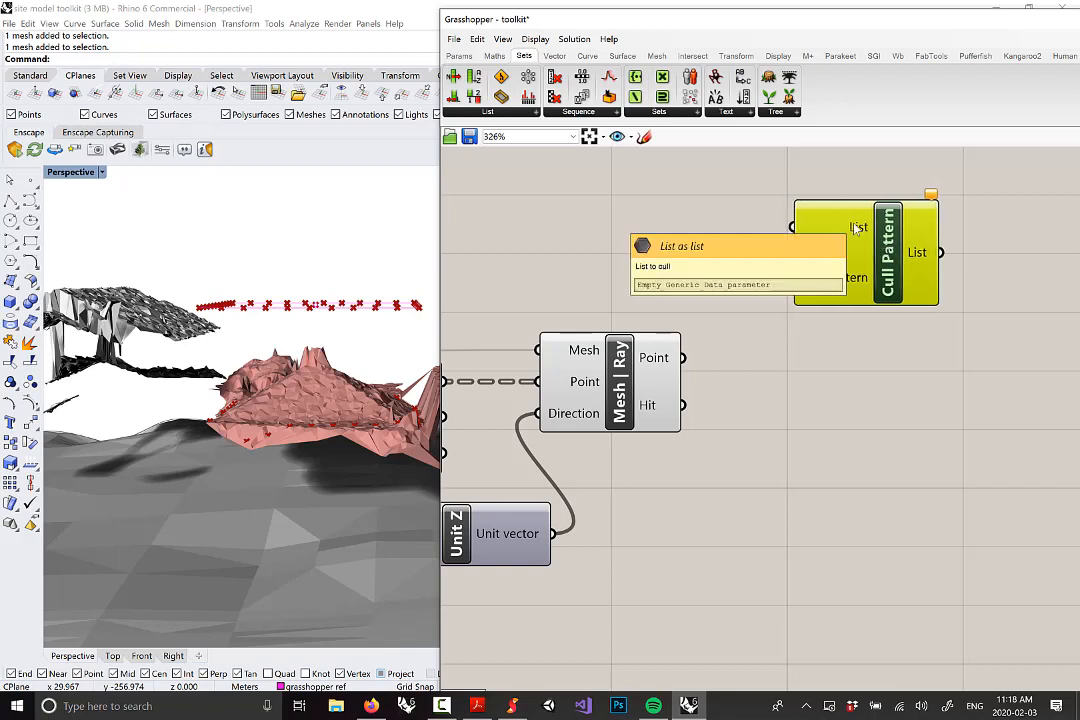
{"action": "mouse_move", "coordinate": [890, 260]}
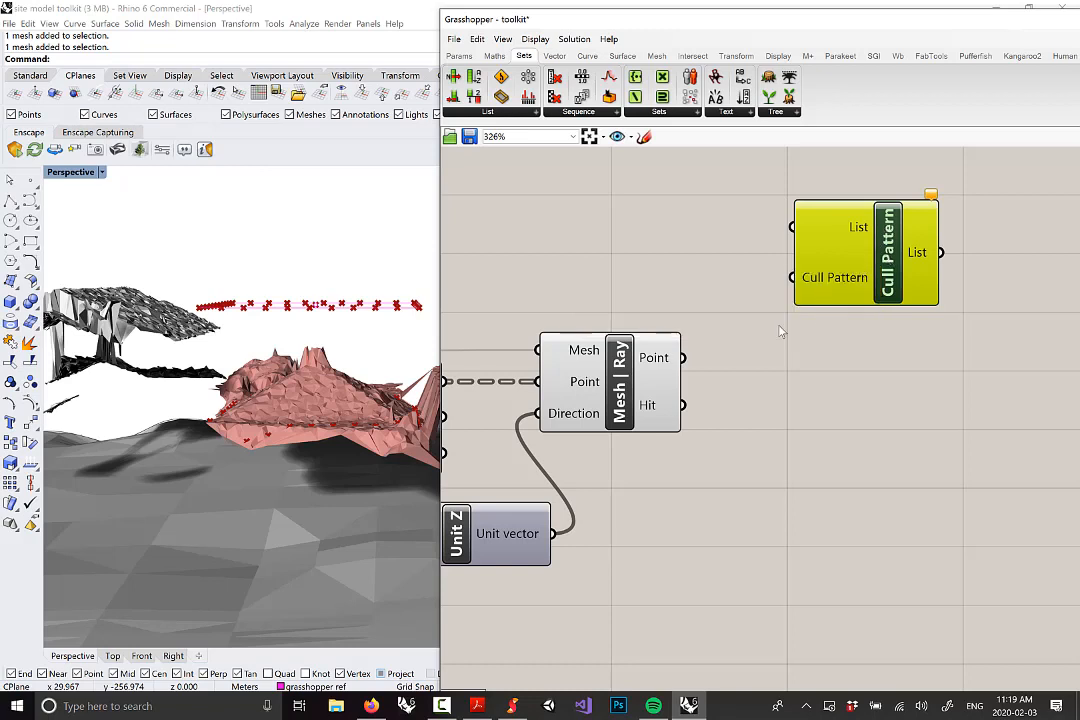
Wire Mesh | Ray's Point into Cull Pattern's List and Hit into its pattern, leaving 37 points
{"action": "mouse_move", "coordinate": [661, 411]}
{"action": "left_click_drag", "start_coordinate": [676, 362], "coordinate": [792, 228]}
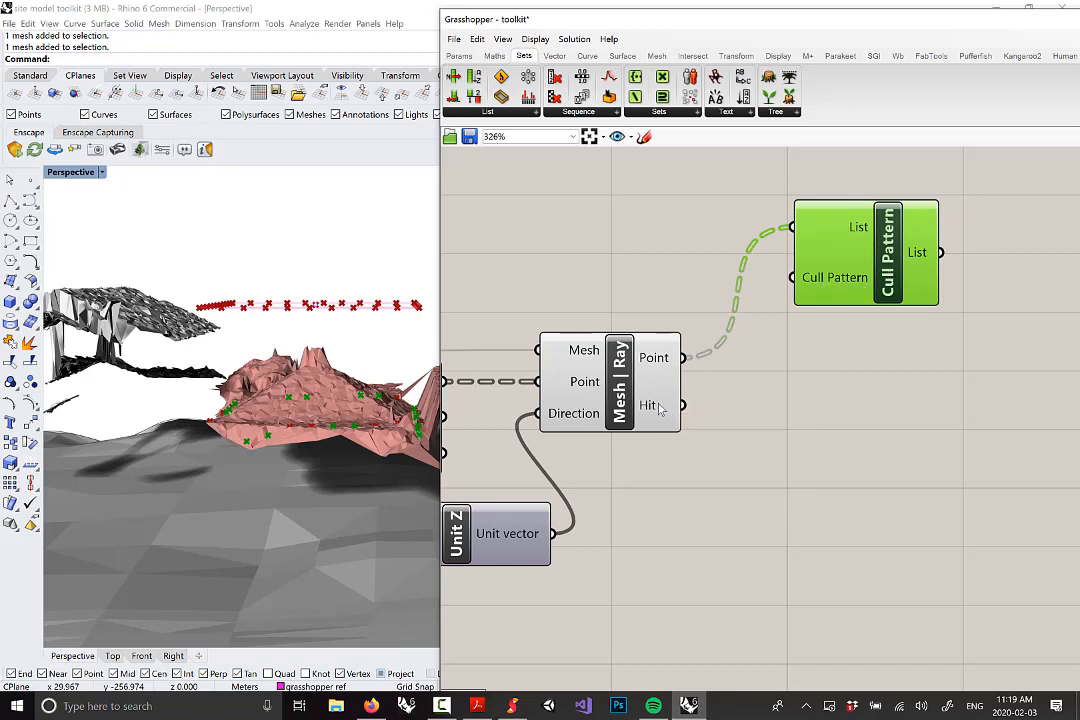
{"action": "left_click_drag", "start_coordinate": [683, 405], "coordinate": [788, 285]}
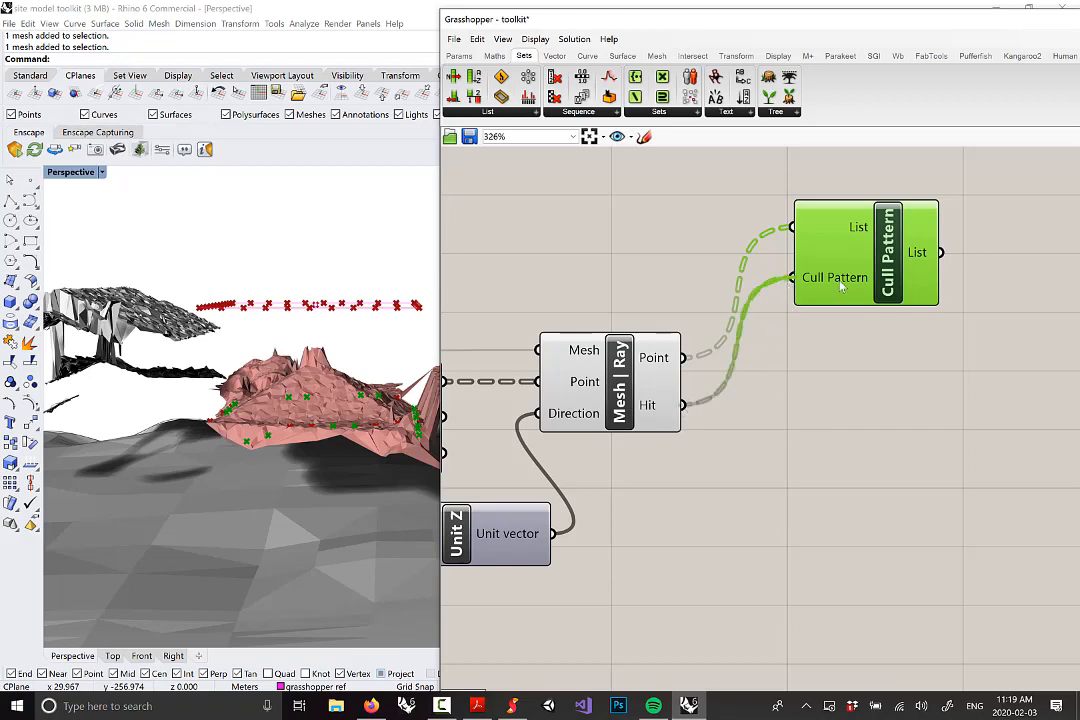
{"action": "left_click_drag", "start_coordinate": [893, 262], "coordinate": [887, 243]}
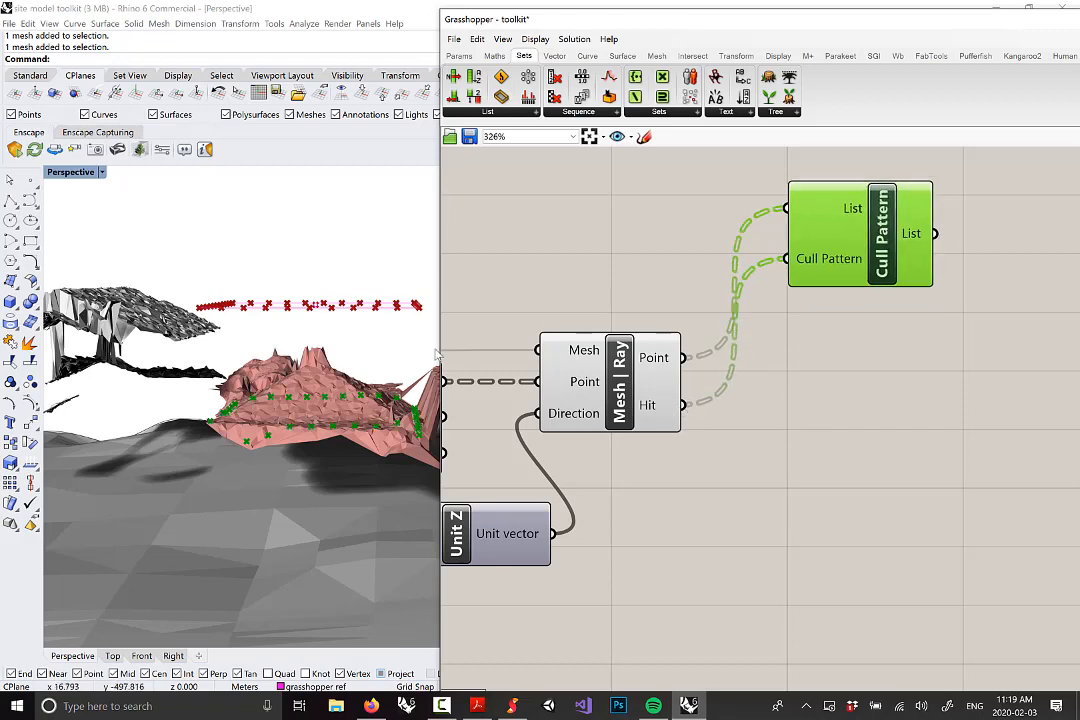
{"action": "mouse_move", "coordinate": [955, 272]}
{"action": "right_mouse_down"}
{"action": "mouse_move", "coordinate": [759, 277]}
{"action": "mouse_move", "coordinate": [960, 267]}
{"action": "right_mouse_up"}
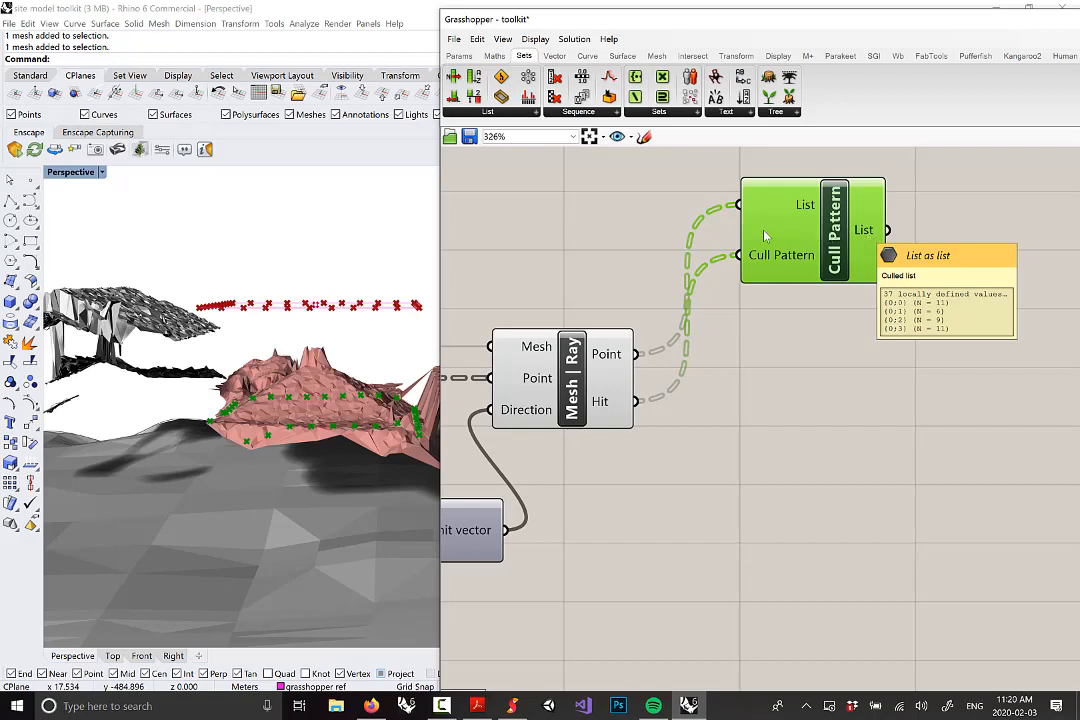
{"action": "right_click_drag", "start_coordinate": [290, 325], "coordinate": [143, 345]}
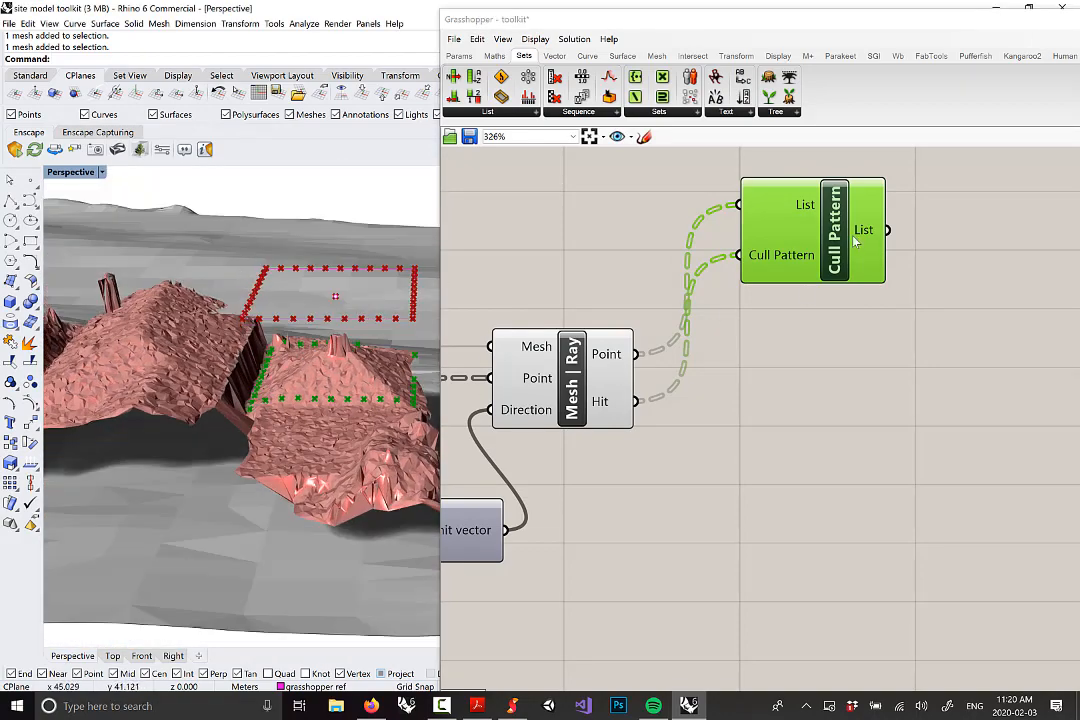
Move the Cull Pattern component below Mesh | Ray and check the culled points from a low side view
{"action": "left_click_drag", "start_coordinate": [855, 240], "coordinate": [830, 480]}
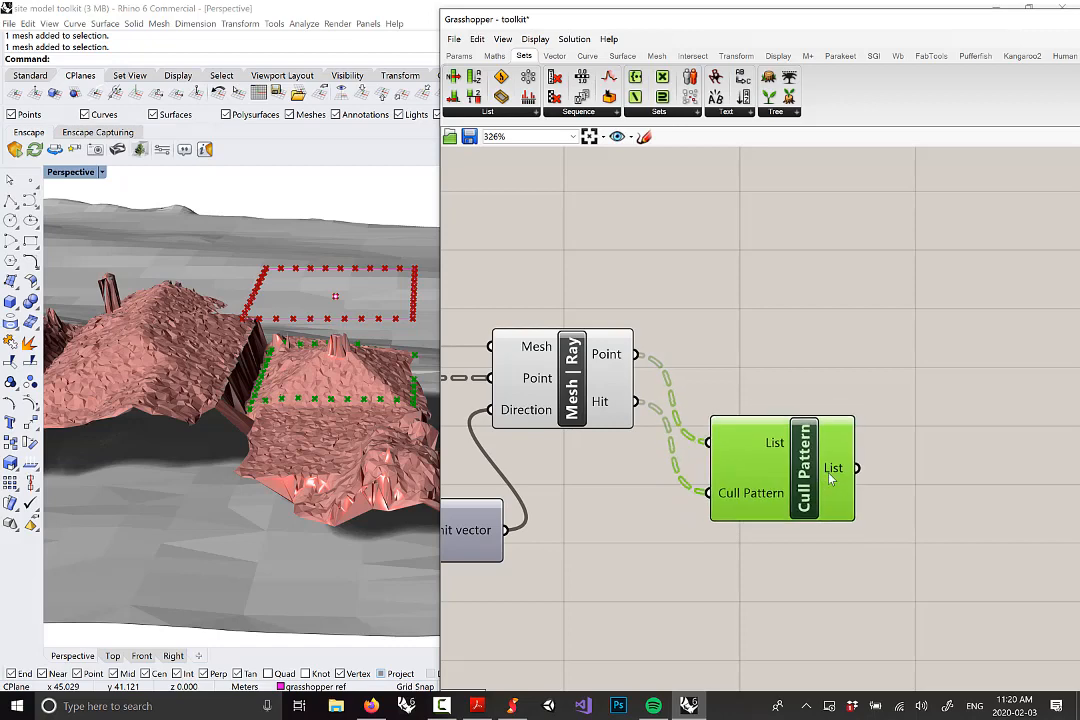
{"action": "scroll", "coordinate": [830, 480], "scroll_direction": "down", "scroll_amount": 3}
{"action": "scroll", "coordinate": [948, 477], "scroll_direction": "up", "scroll_amount": 1}
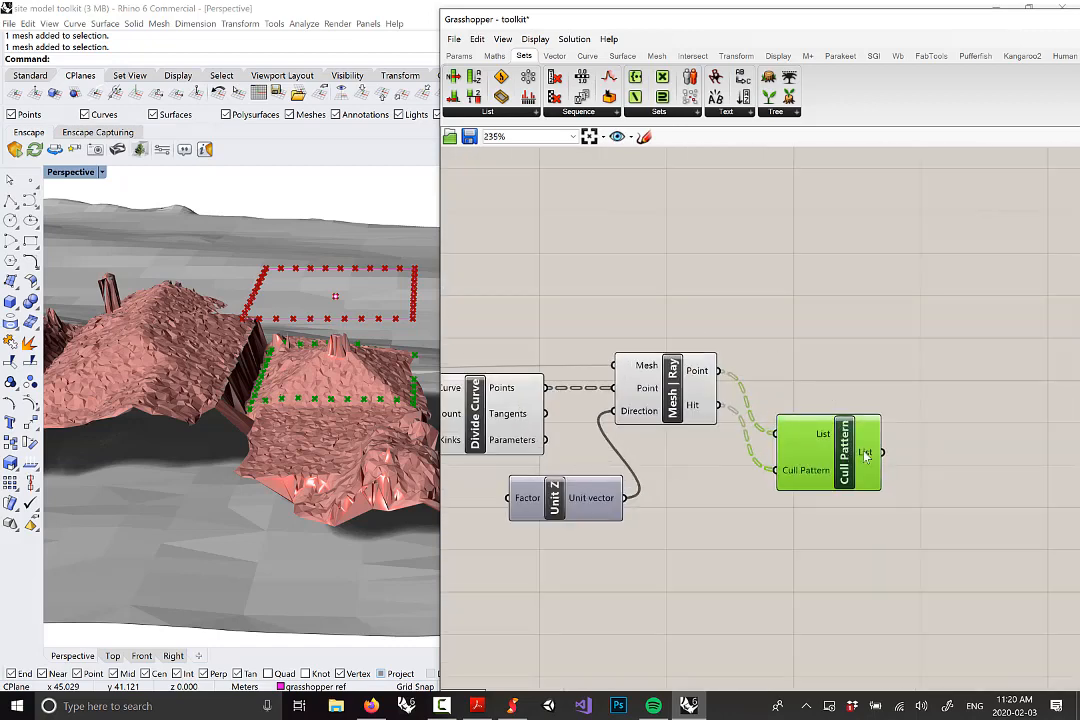
{"action": "mouse_move", "coordinate": [865, 455]}
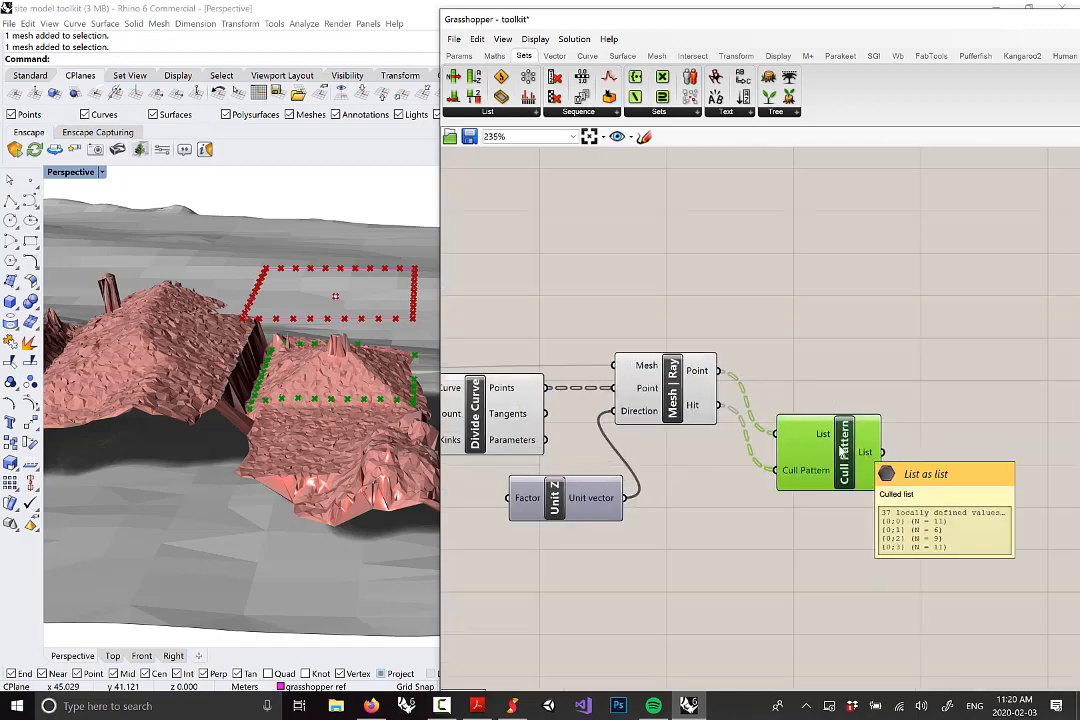
{"action": "right_click_drag", "start_coordinate": [360, 410], "coordinate": [365, 349]}
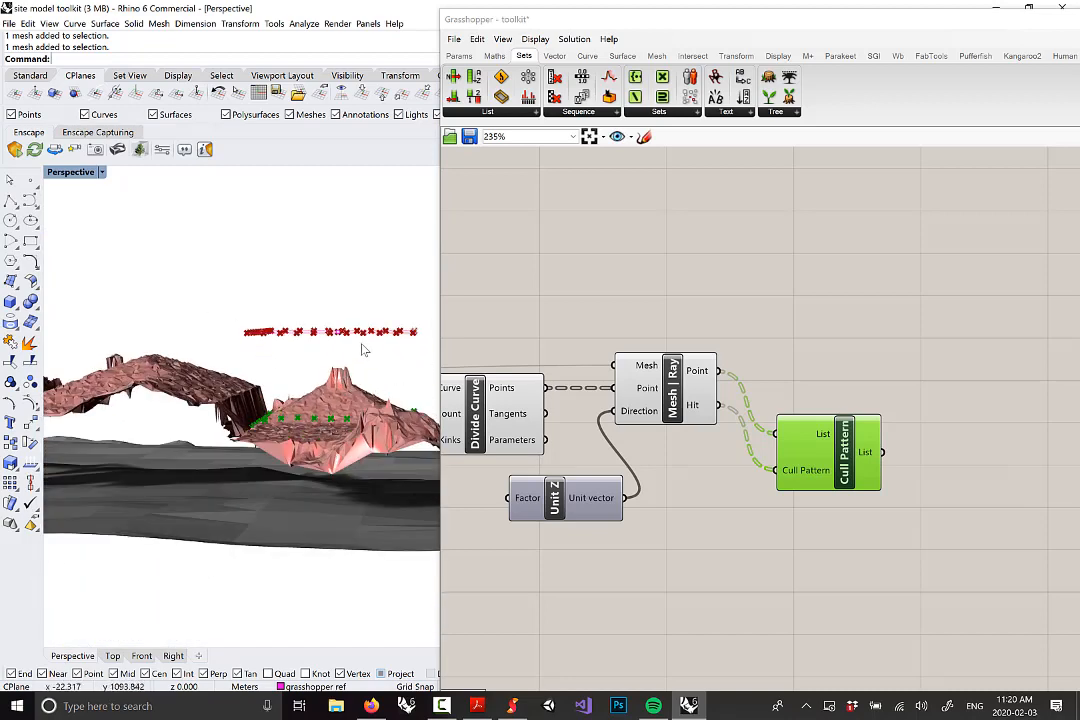
Position Cull Pattern to the right of Mesh | Ray, level with its outputs
{"action": "scroll", "coordinate": [655, 361], "scroll_direction": "down", "scroll_amount": 6}
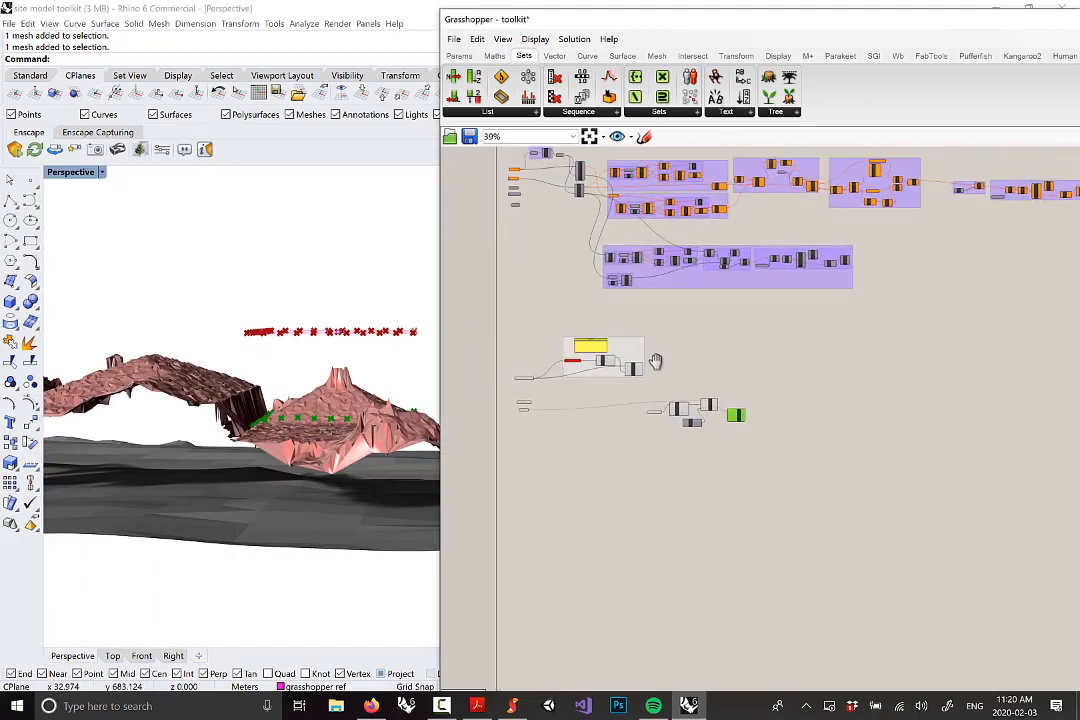
{"action": "scroll", "coordinate": [663, 248], "scroll_direction": "up", "scroll_amount": 5}
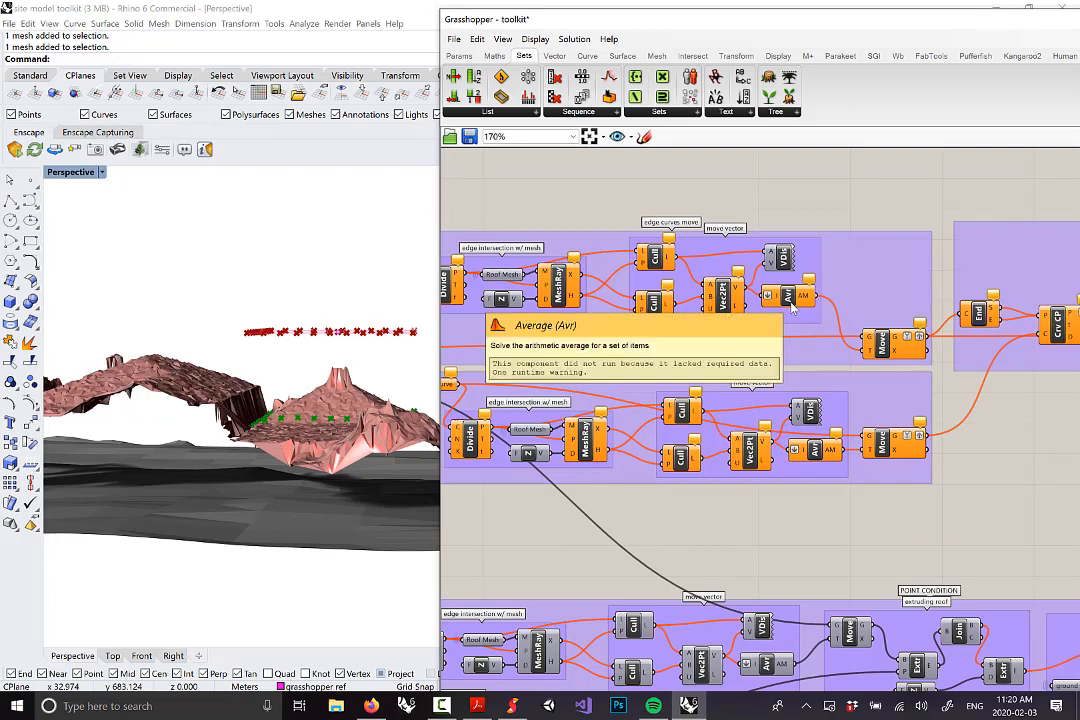
{"action": "scroll", "coordinate": [742, 312], "scroll_direction": "down", "scroll_amount": 4}
{"action": "scroll", "coordinate": [687, 404], "scroll_direction": "up", "scroll_amount": 8}
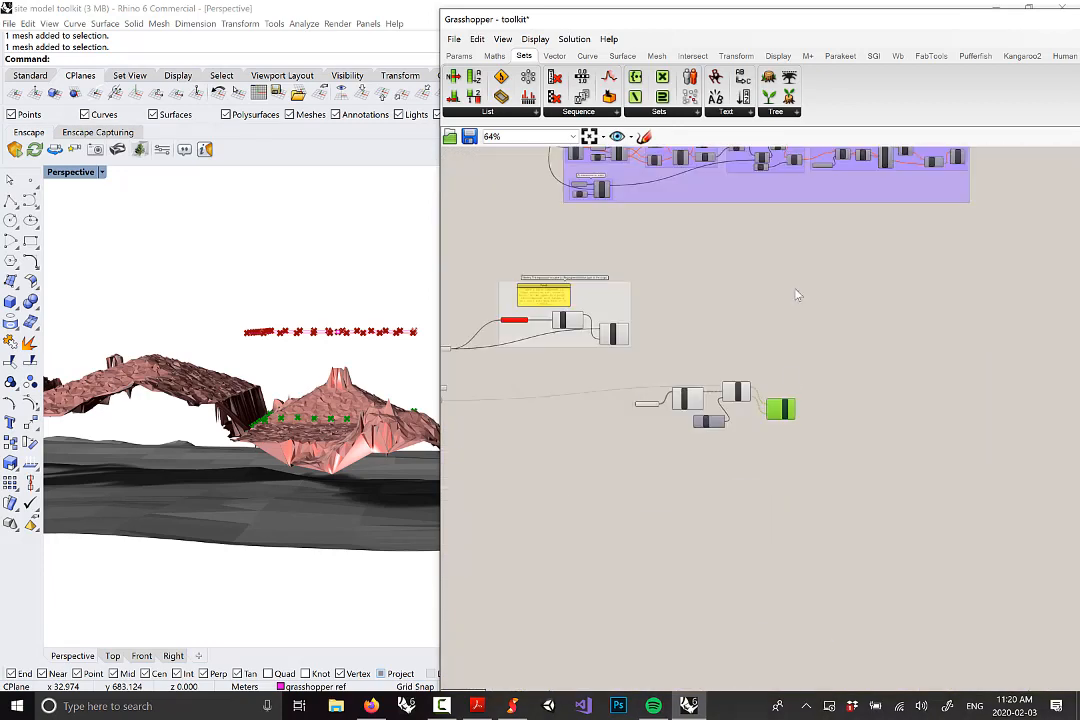
{"action": "scroll", "coordinate": [795, 420], "scroll_direction": "down", "scroll_amount": 3}
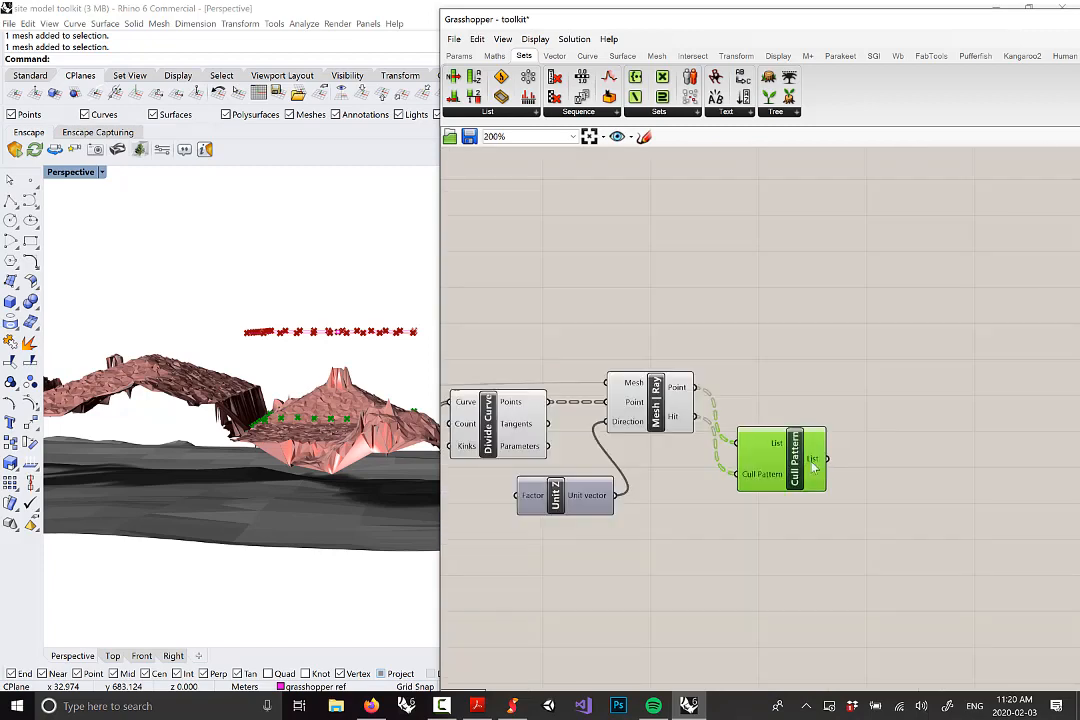
{"action": "right_click_drag", "start_coordinate": [290, 440], "coordinate": [278, 485]}
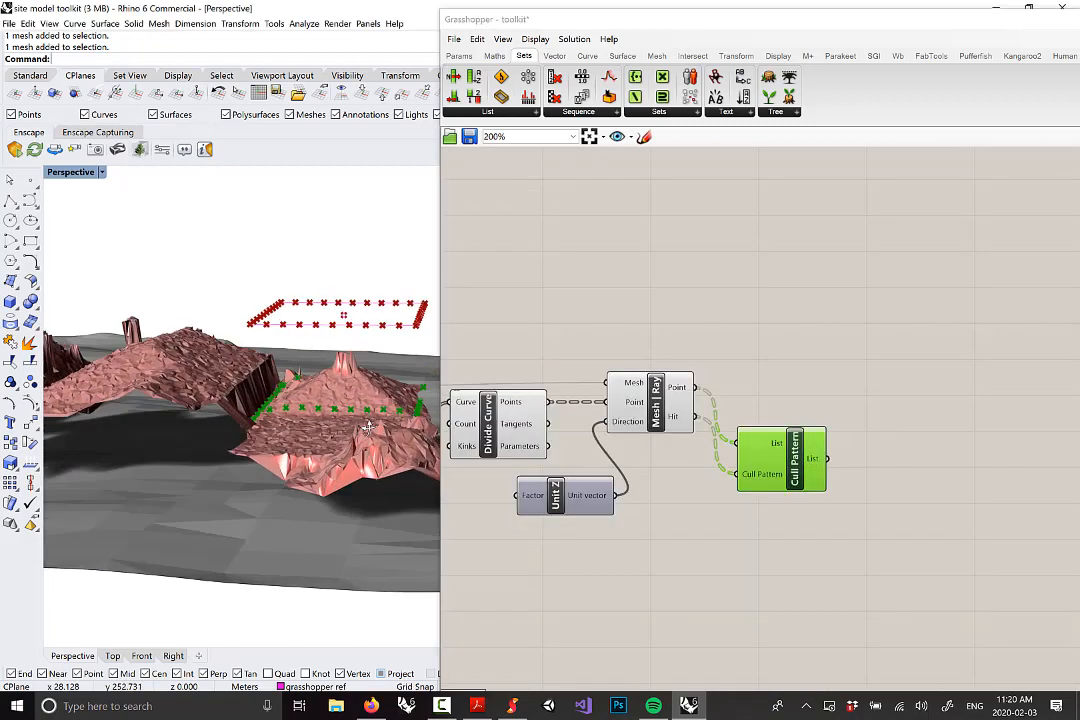
{"action": "left_click_drag", "start_coordinate": [805, 477], "coordinate": [818, 422]}
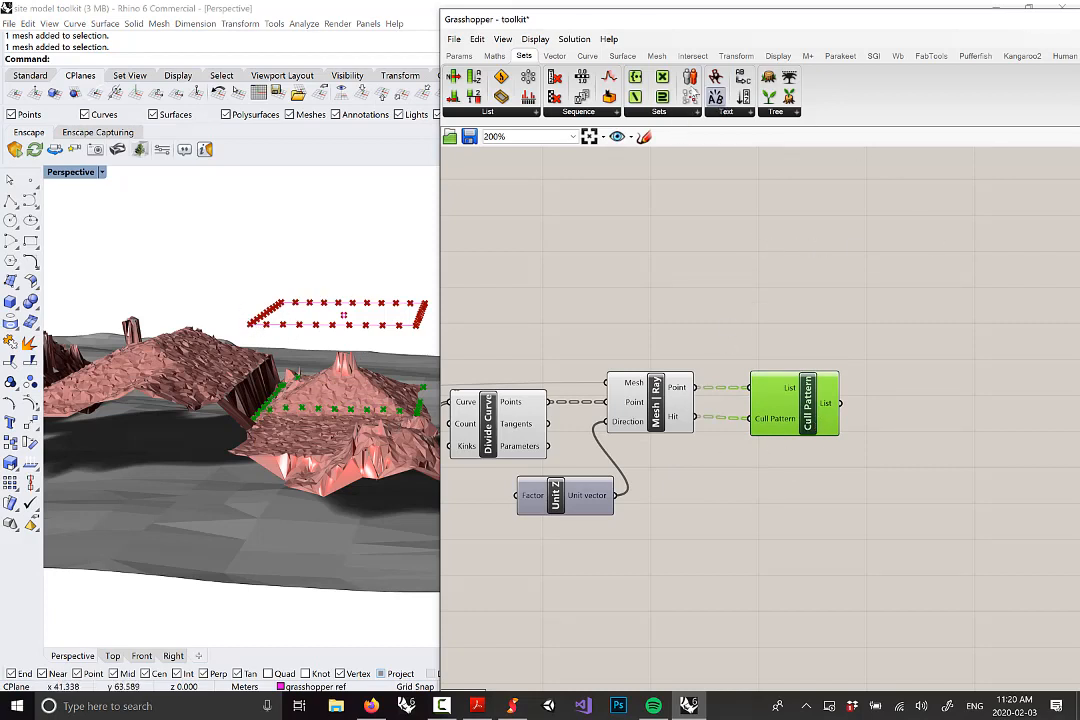
Add a Vector 2Pt component and feed Cull Pattern's culled points into its Point B
{"action": "left_click", "coordinate": [554, 55]}
{"action": "left_click", "coordinate": [741, 114]}
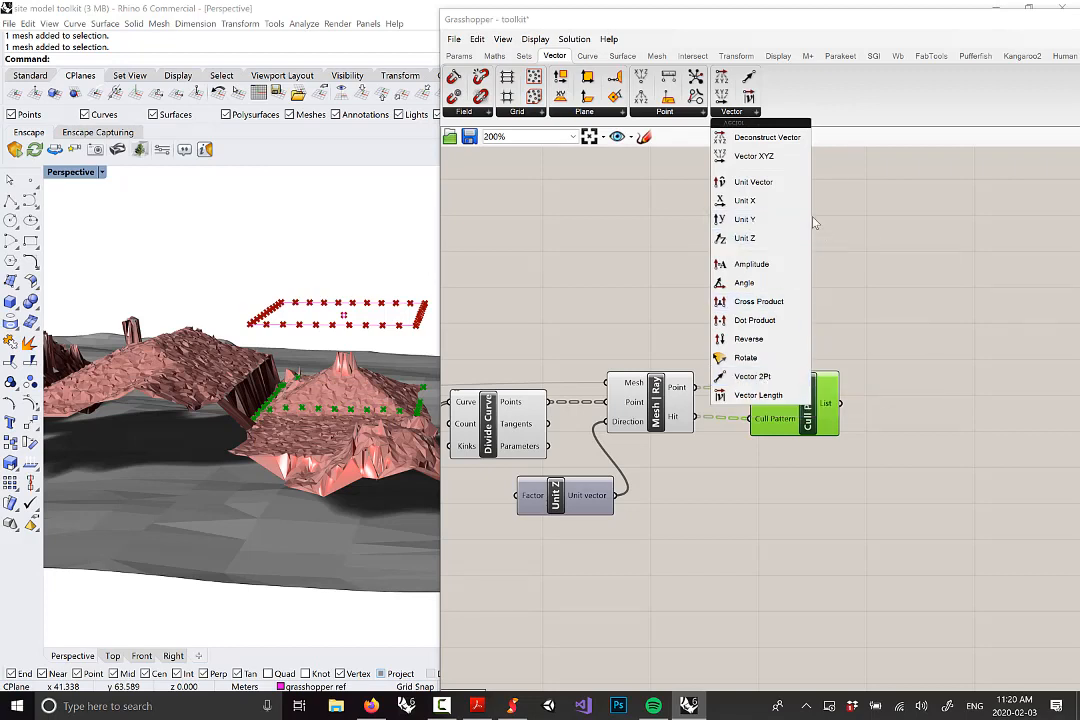
{"action": "left_click", "coordinate": [758, 377]}
{"action": "left_click", "coordinate": [958, 412]}
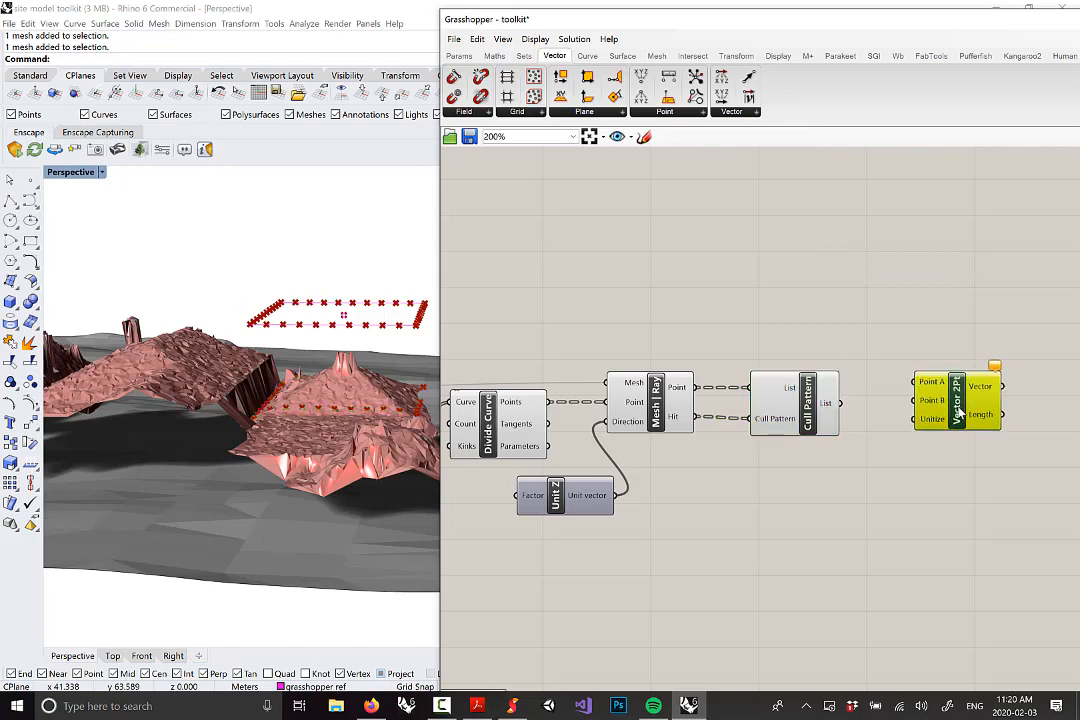
{"action": "left_click", "coordinate": [819, 418]}
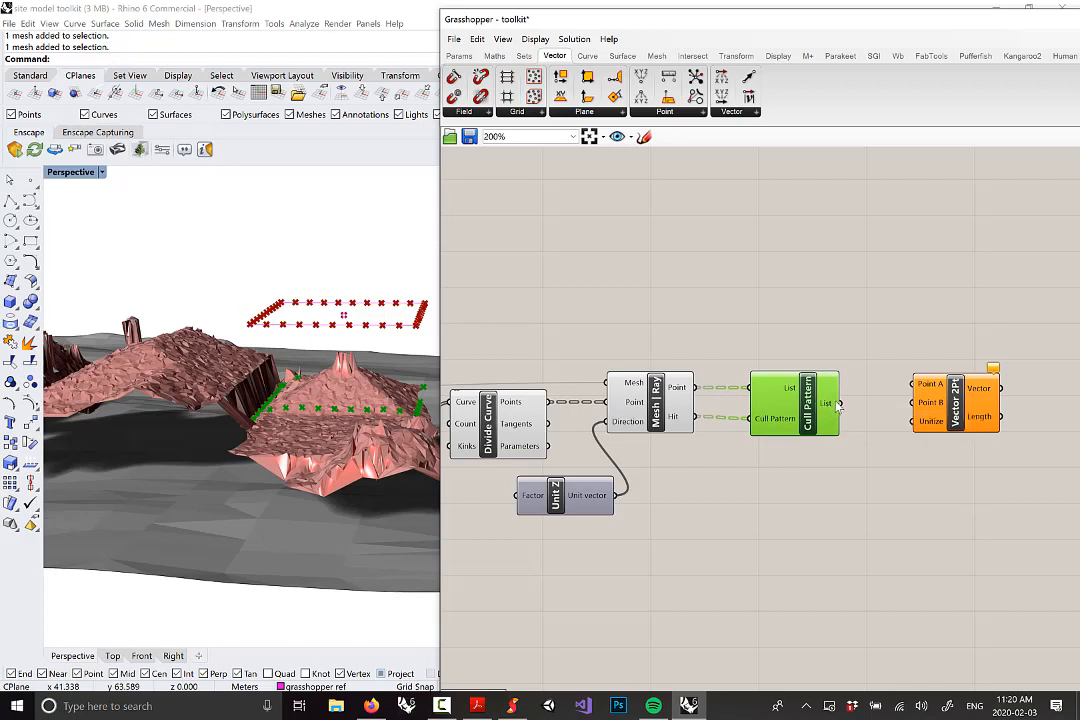
{"action": "left_click_drag", "start_coordinate": [838, 403], "coordinate": [918, 412]}
Connect Divide Curve's Points output to Vector 2Pt's Point A
{"action": "right_click_drag", "start_coordinate": [791, 405], "coordinate": [784, 376]}
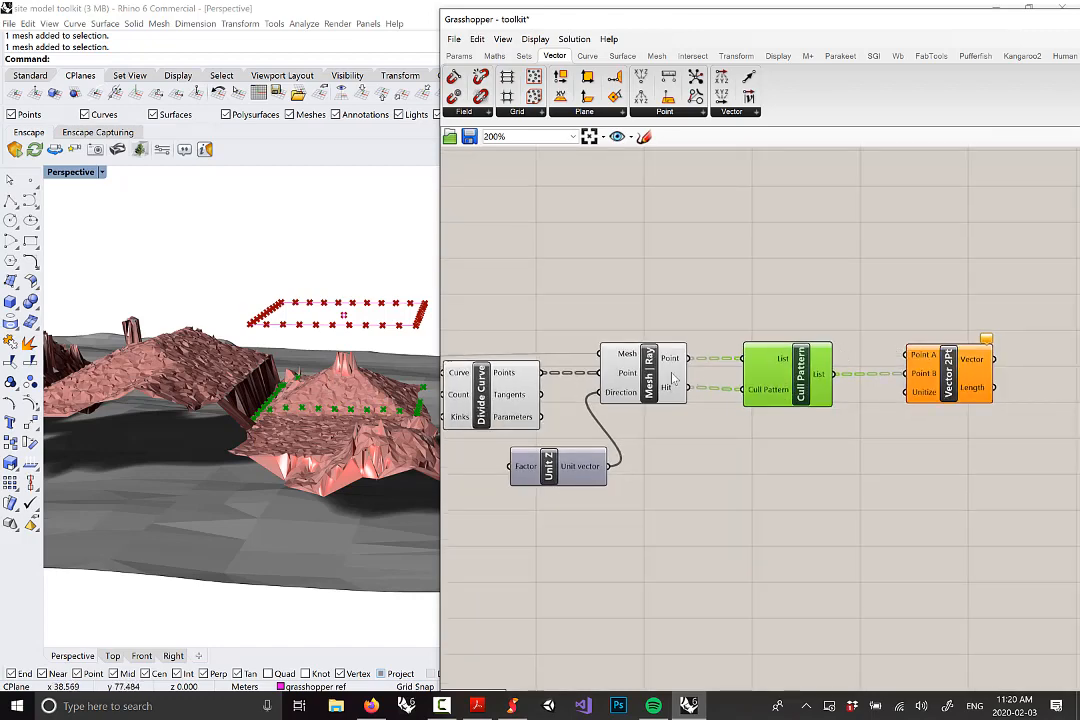
{"action": "right_click_drag", "start_coordinate": [673, 377], "coordinate": [785, 363]}
{"action": "left_click", "coordinate": [563, 389]}
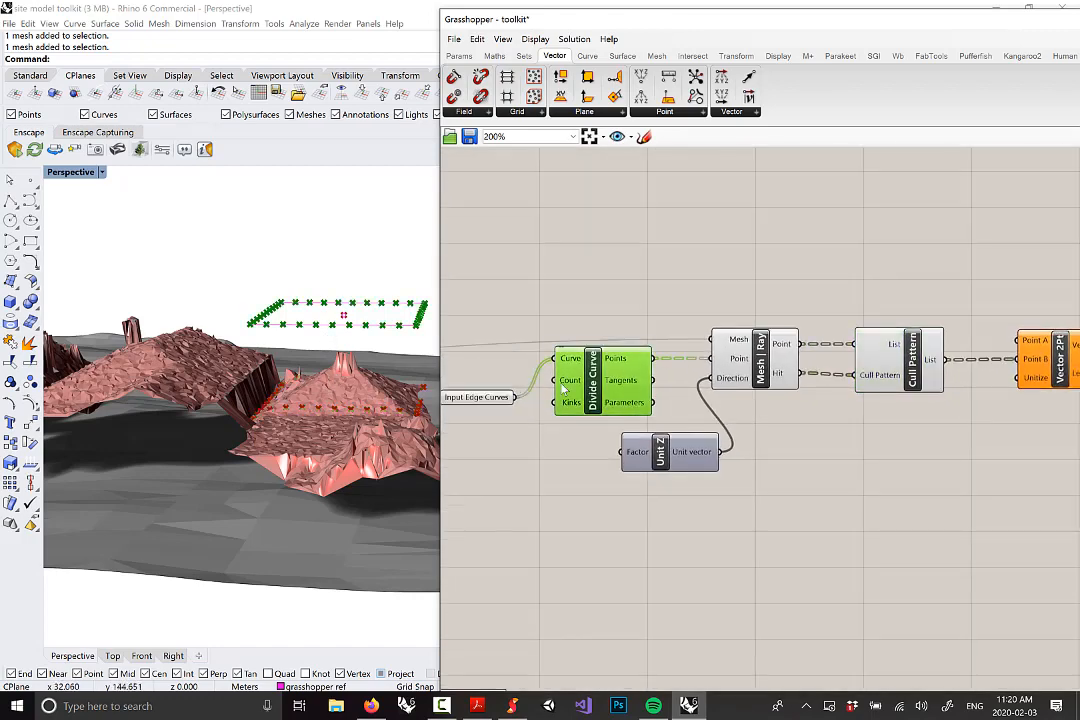
{"action": "right_click_drag", "start_coordinate": [262, 370], "coordinate": [255, 342]}
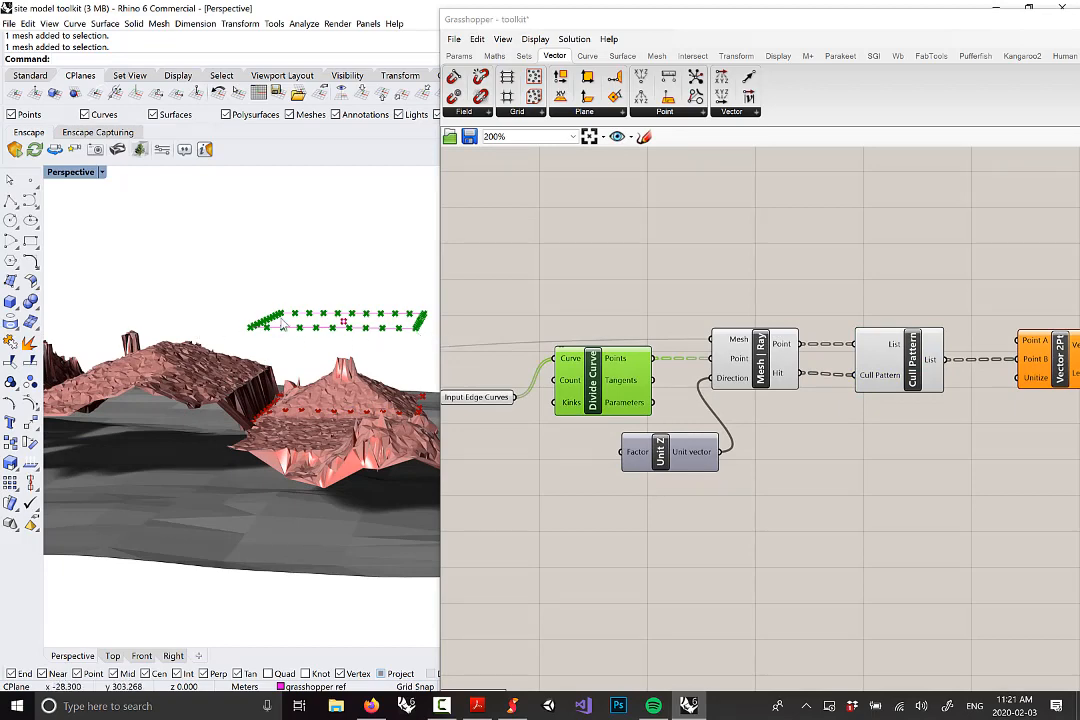
{"action": "right_click_drag", "start_coordinate": [732, 369], "coordinate": [576, 354]}
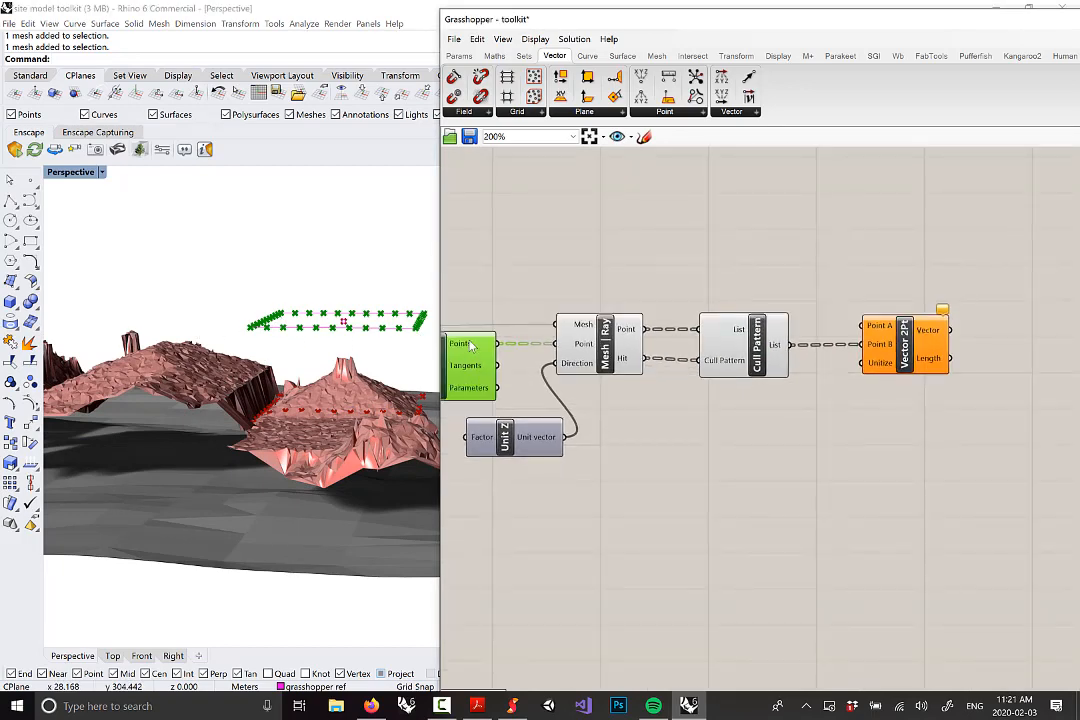
{"action": "mouse_move", "coordinate": [472, 345]}
{"action": "right_click_drag", "start_coordinate": [561, 358], "coordinate": [703, 350]}
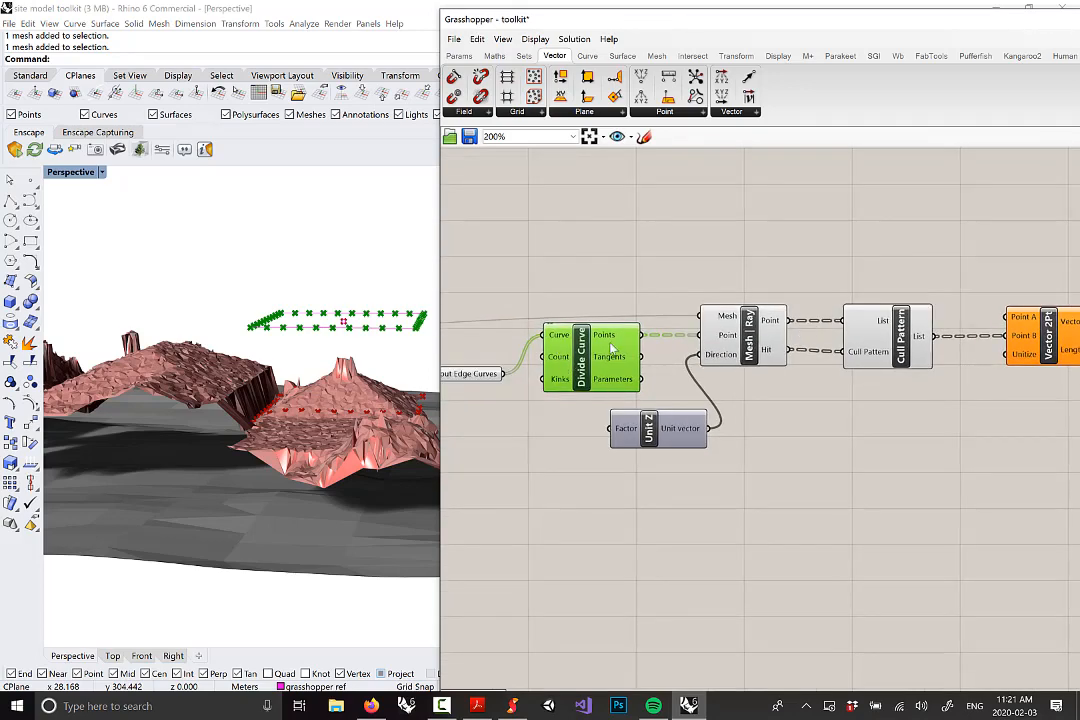
{"action": "left_click_drag", "start_coordinate": [640, 338], "coordinate": [1006, 318]}
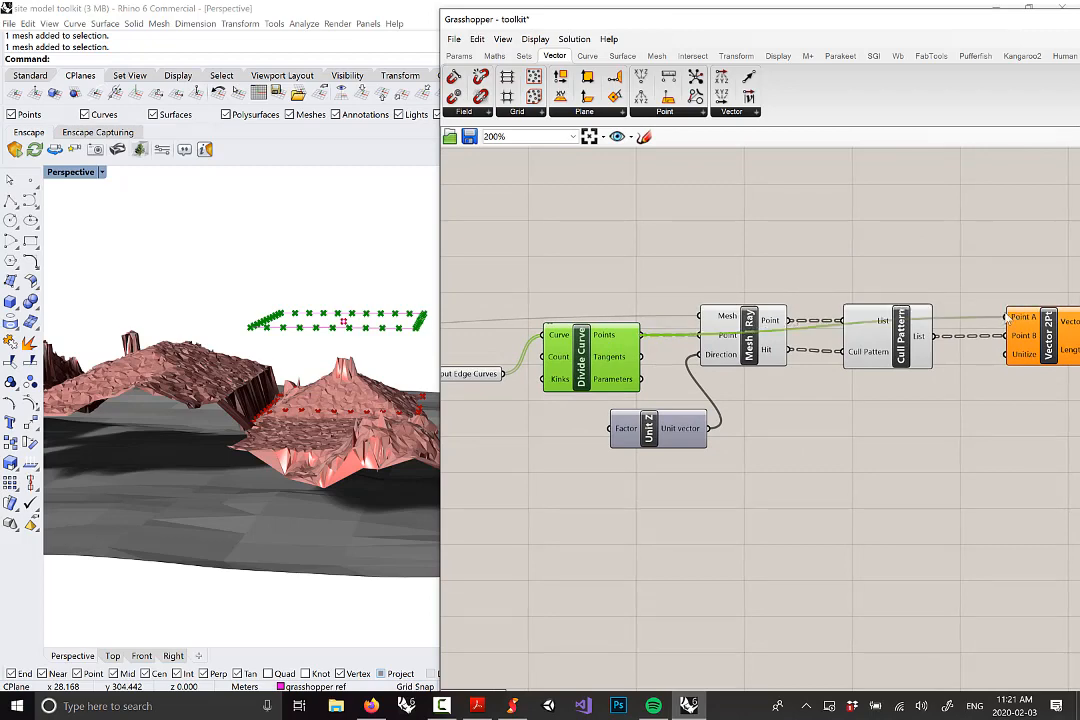
Nudge the Cull Pattern and Mesh | Ray components slightly down to tidy the canvas
{"action": "right_click_drag", "start_coordinate": [904, 401], "coordinate": [714, 401]}
{"action": "left_click_drag", "start_coordinate": [668, 348], "coordinate": [668, 380]}
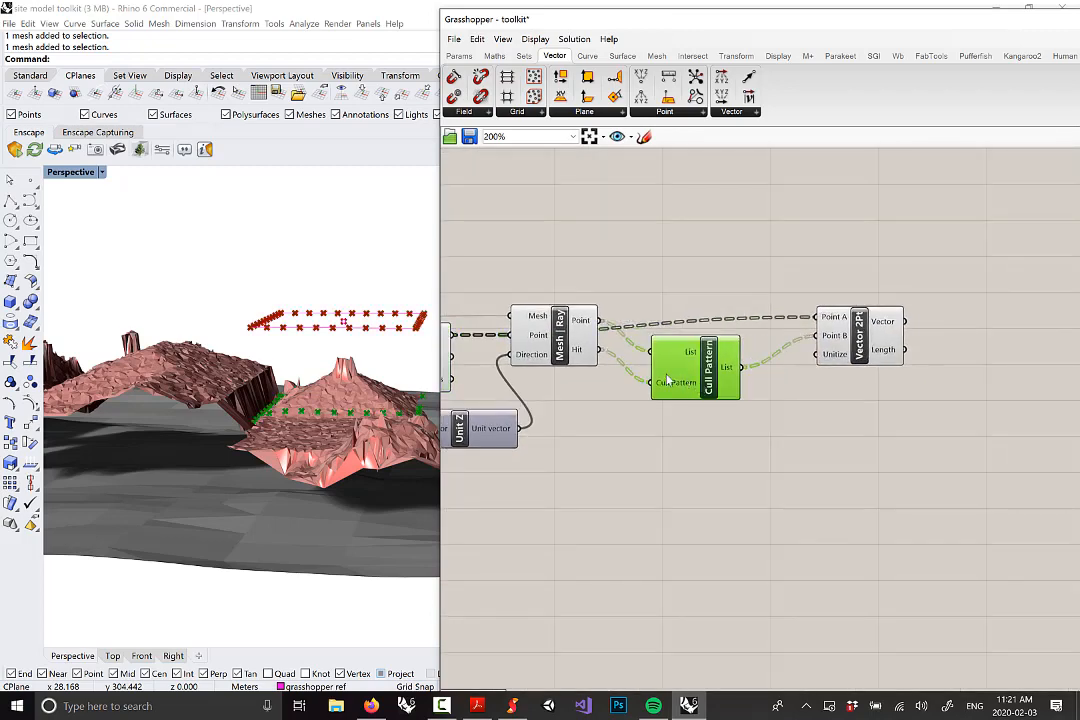
{"action": "left_click_drag", "start_coordinate": [558, 345], "coordinate": [558, 378]}
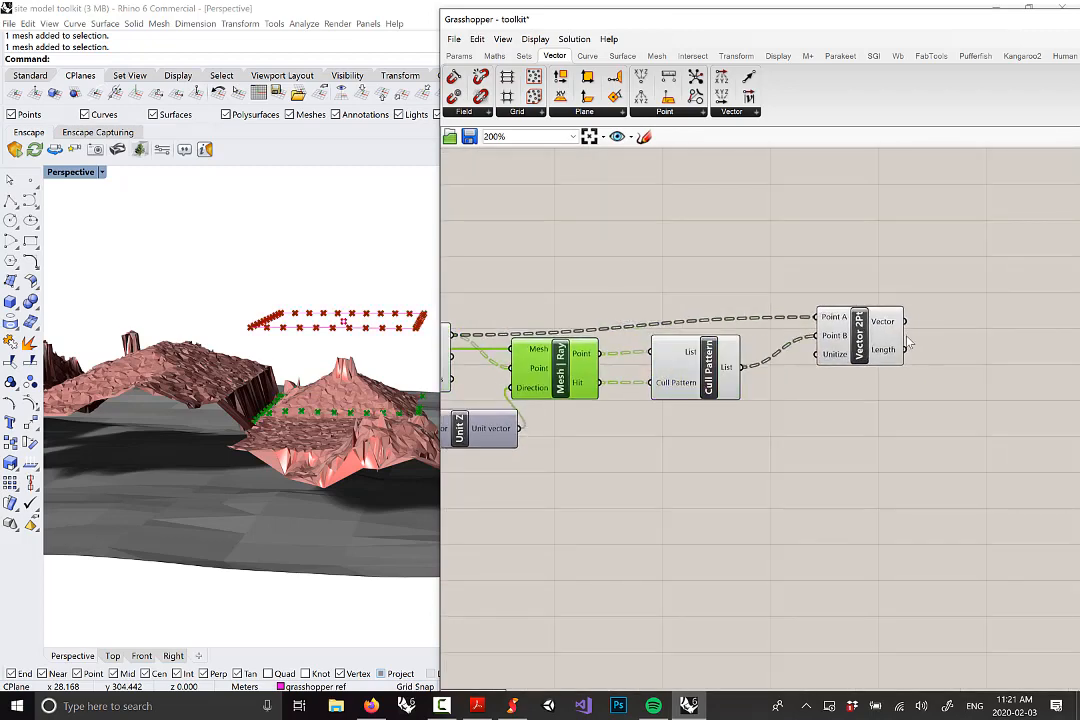
{"action": "right_click_drag", "start_coordinate": [907, 338], "coordinate": [895, 336]}
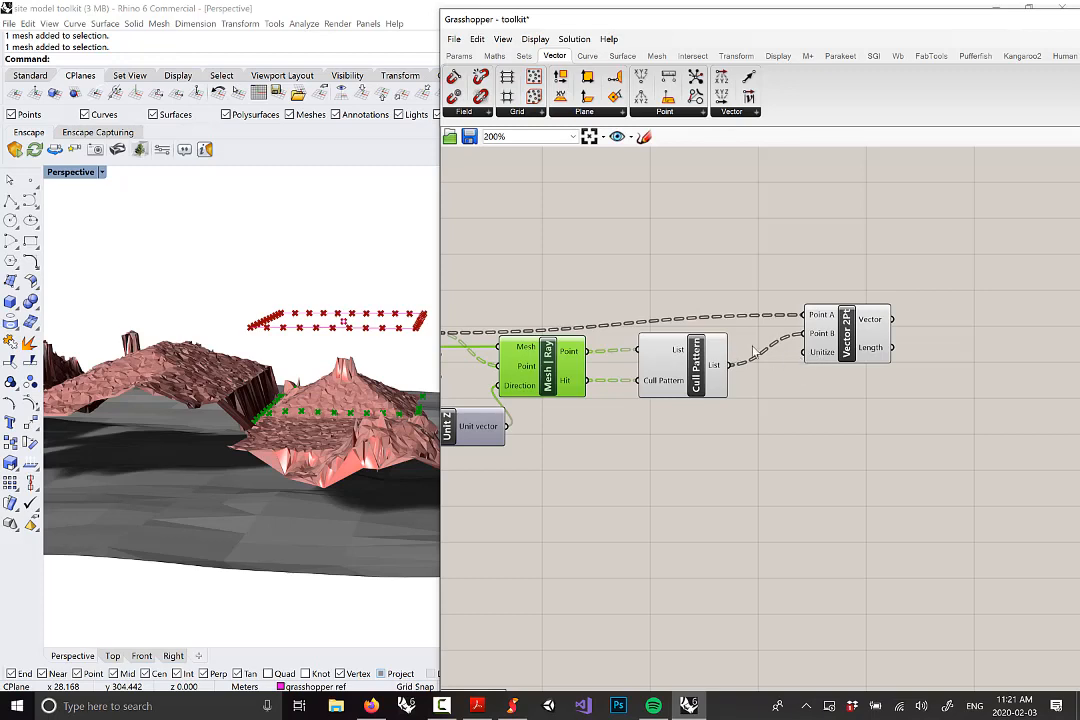
Add a Vector Display anchored at the division points, showing Vector 2Pt's vectors
{"action": "left_click", "coordinate": [779, 55]}
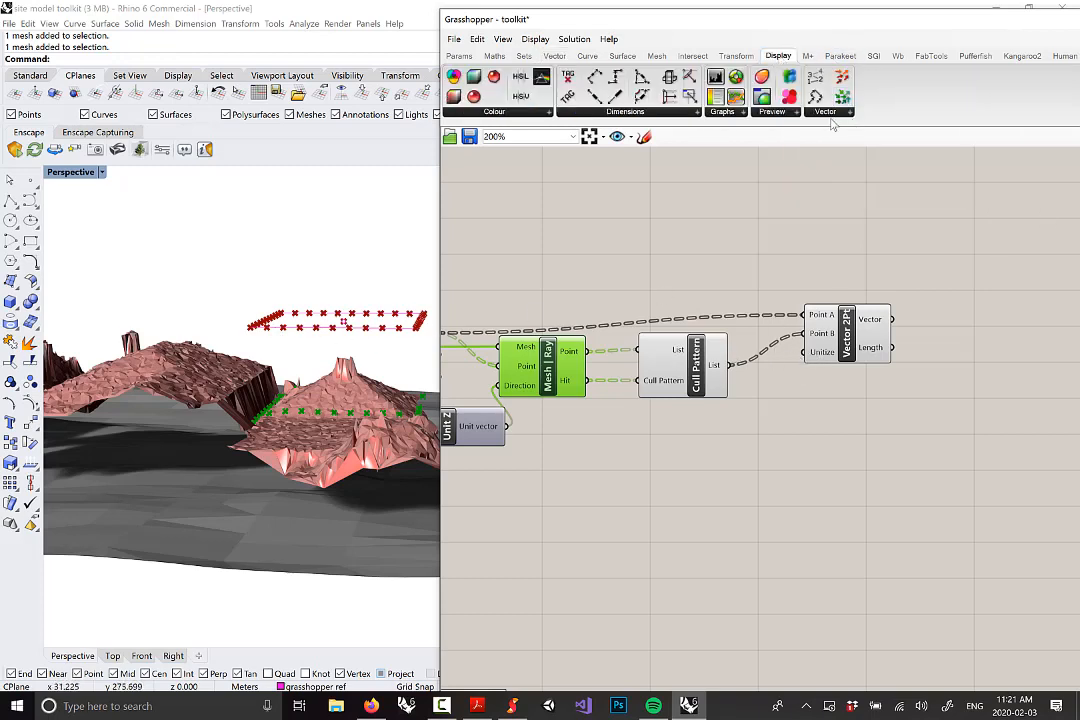
{"action": "left_click", "coordinate": [826, 113]}
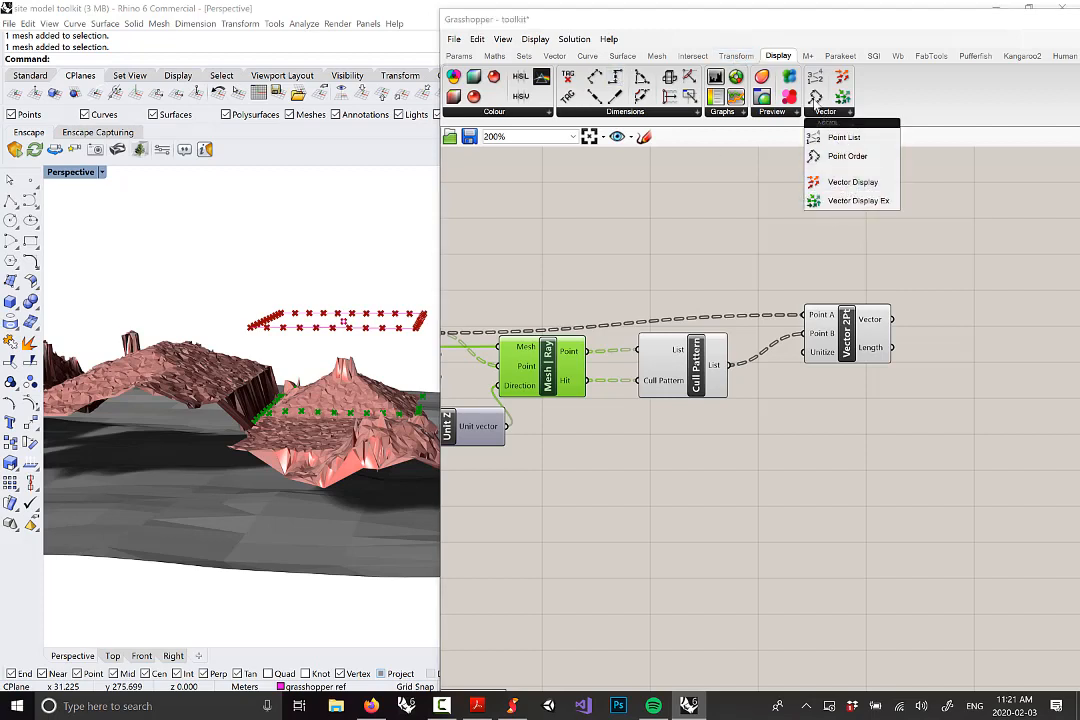
{"action": "left_click_drag", "start_coordinate": [852, 182], "coordinate": [960, 268]}
{"action": "scroll", "coordinate": [900, 245], "scroll_direction": "down", "scroll_amount": 2}
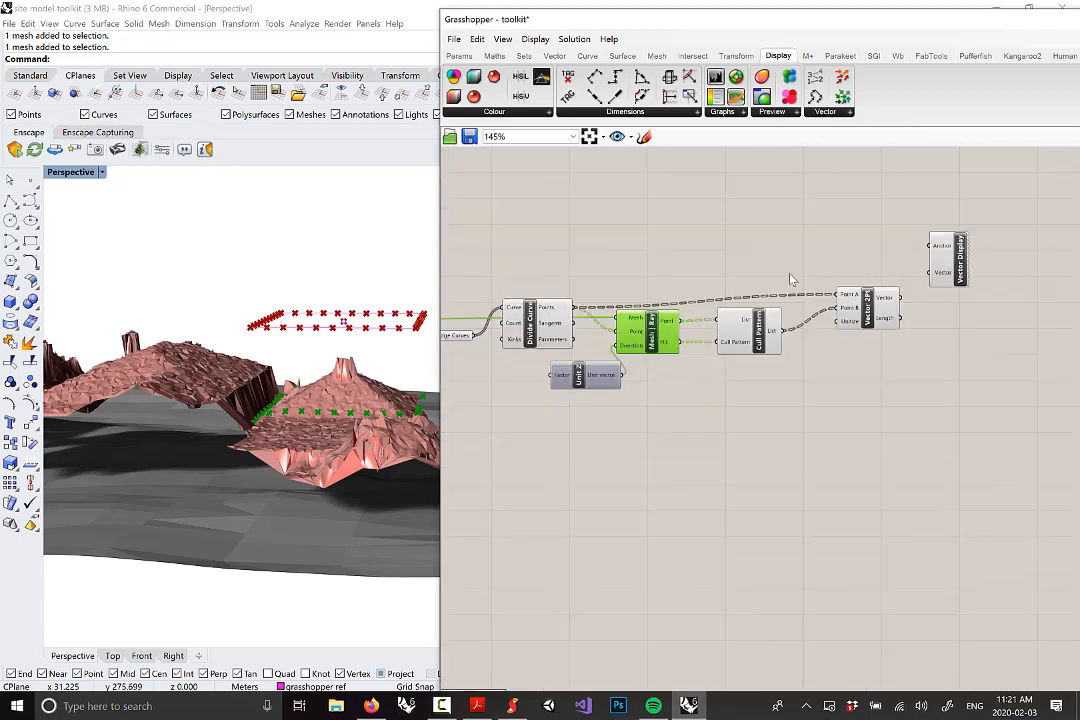
{"action": "left_click_drag", "start_coordinate": [560, 313], "coordinate": [943, 248]}
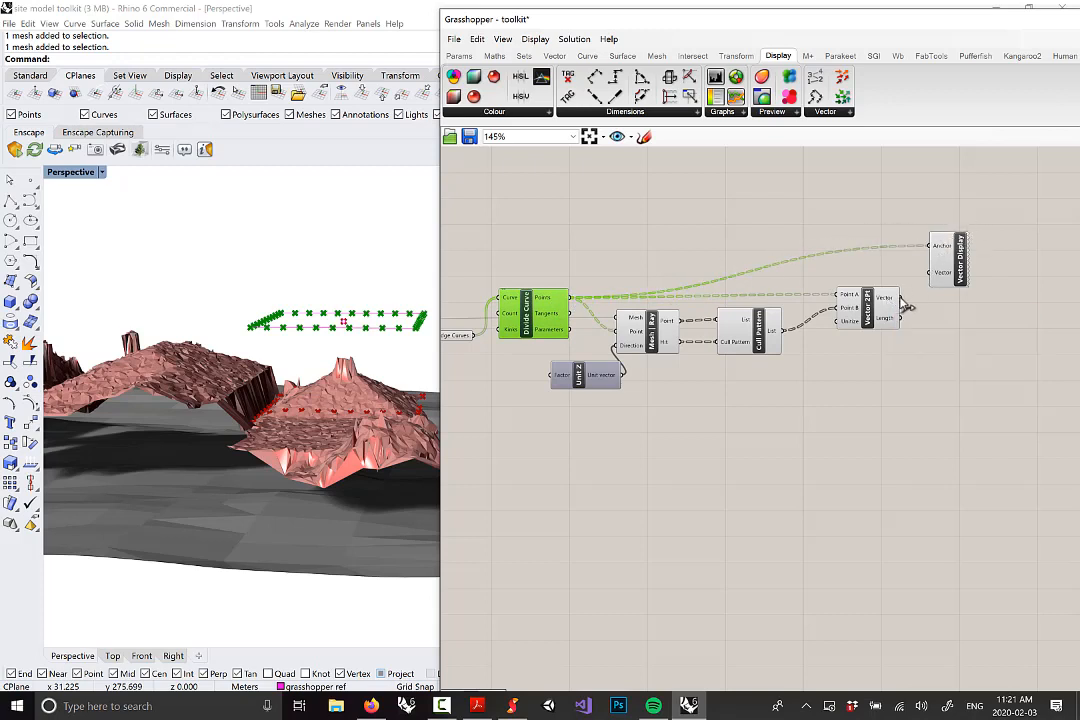
{"action": "left_click_drag", "start_coordinate": [902, 298], "coordinate": [950, 269]}
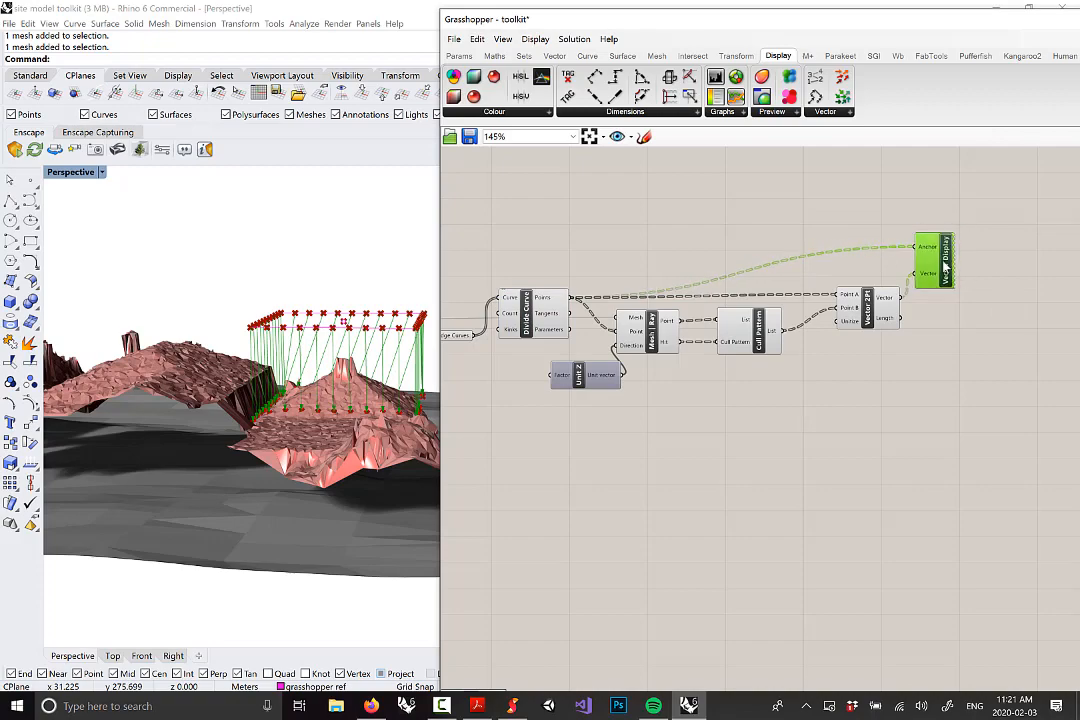
{"action": "right_click_drag", "start_coordinate": [357, 306], "coordinate": [320, 410]}
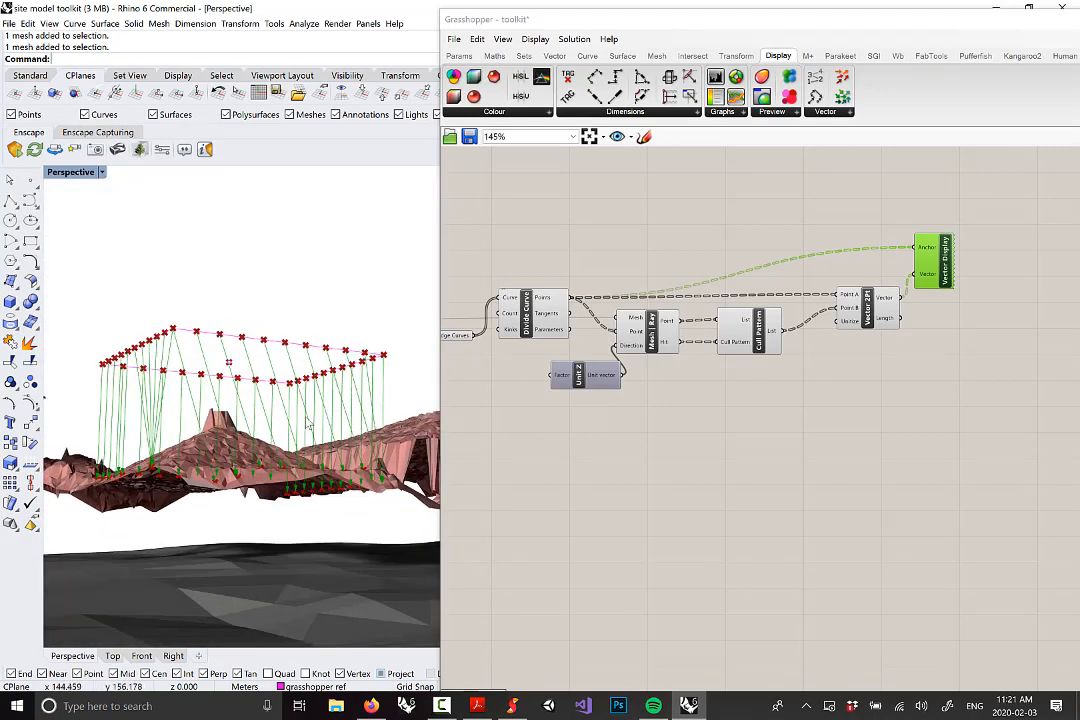
Orbit around the terrain to inspect the green downward vectors, then switch to Sketchable
{"action": "right_click_drag", "start_coordinate": [173, 453], "coordinate": [328, 405]}
{"action": "right_click_drag", "start_coordinate": [258, 393], "coordinate": [222, 373]}
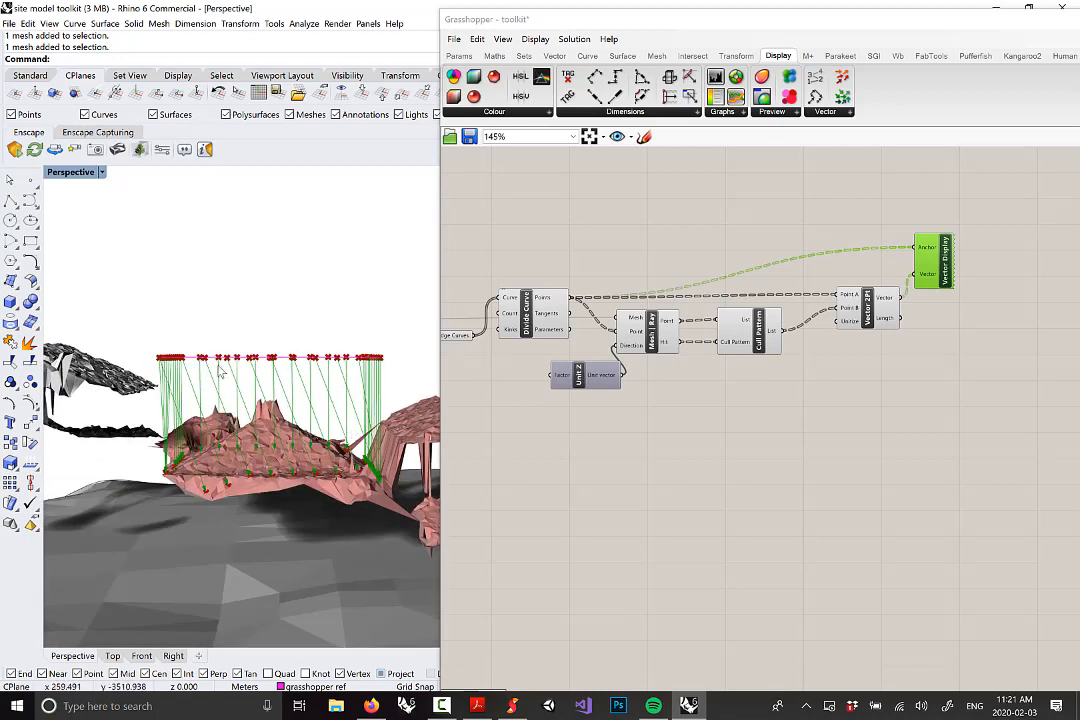
{"action": "mouse_move", "coordinate": [360, 405]}
{"action": "right_mouse_down"}
{"action": "mouse_move", "coordinate": [345, 410]}
{"action": "mouse_move", "coordinate": [350, 398]}
{"action": "right_mouse_up"}
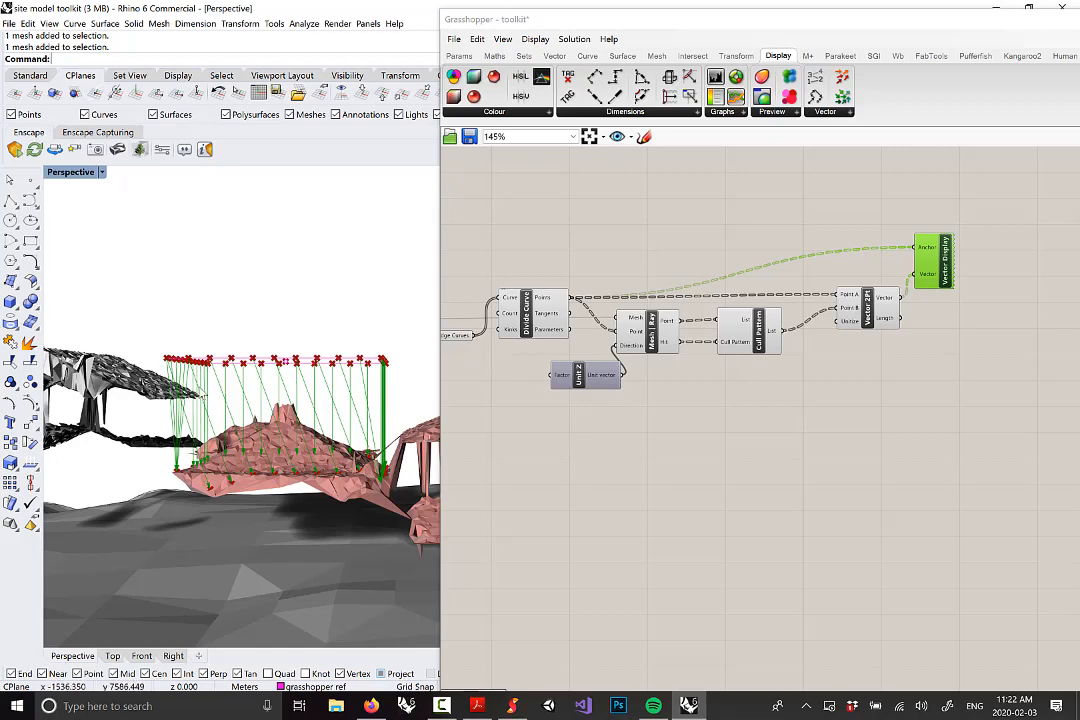
{"action": "right_click_drag", "start_coordinate": [170, 332], "coordinate": [327, 418]}
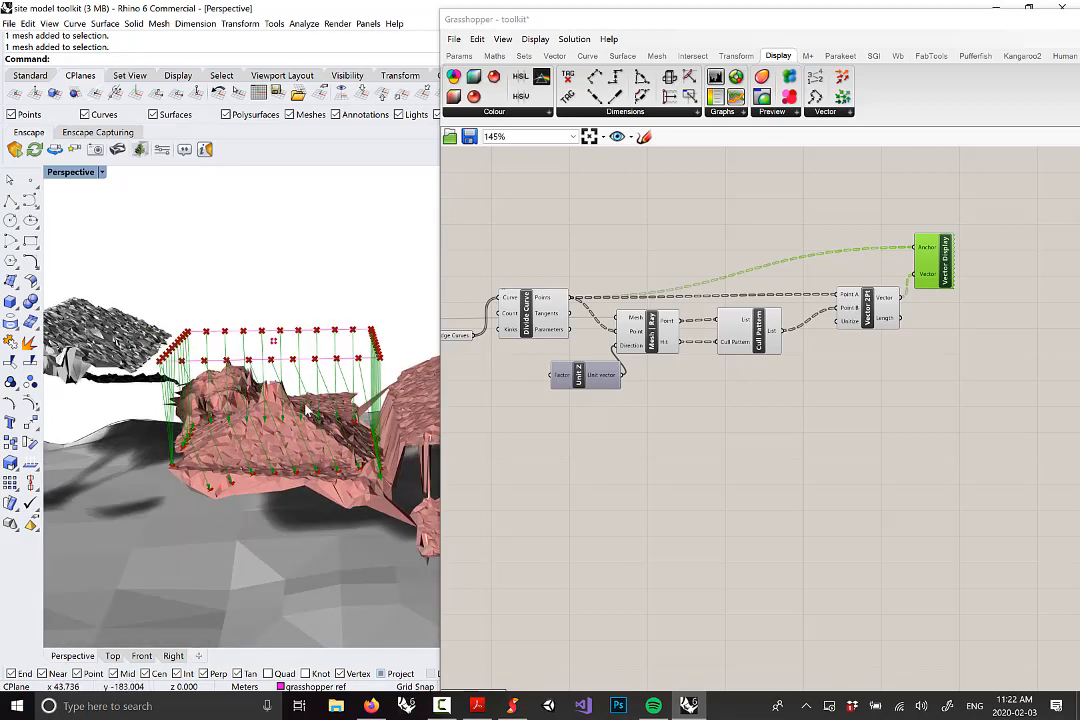
{"action": "mouse_move", "coordinate": [262, 340]}
{"action": "right_mouse_down"}
{"action": "mouse_move", "coordinate": [311, 391]}
{"action": "mouse_move", "coordinate": [243, 340]}
{"action": "right_mouse_up"}
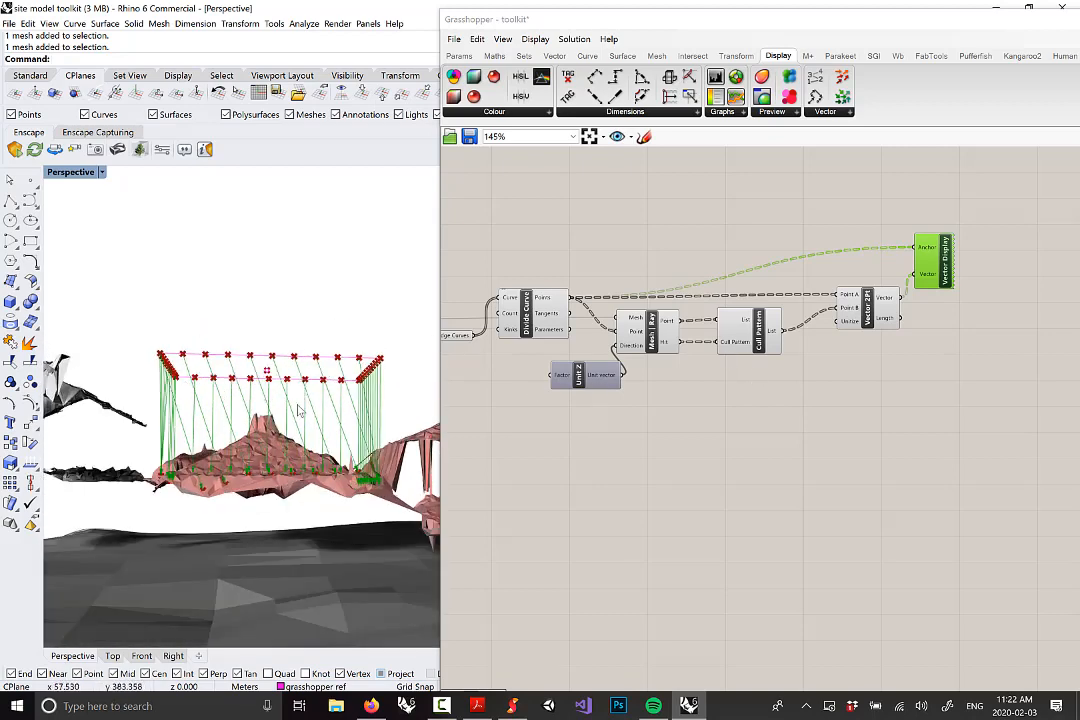
{"action": "left_click", "coordinate": [516, 707]}
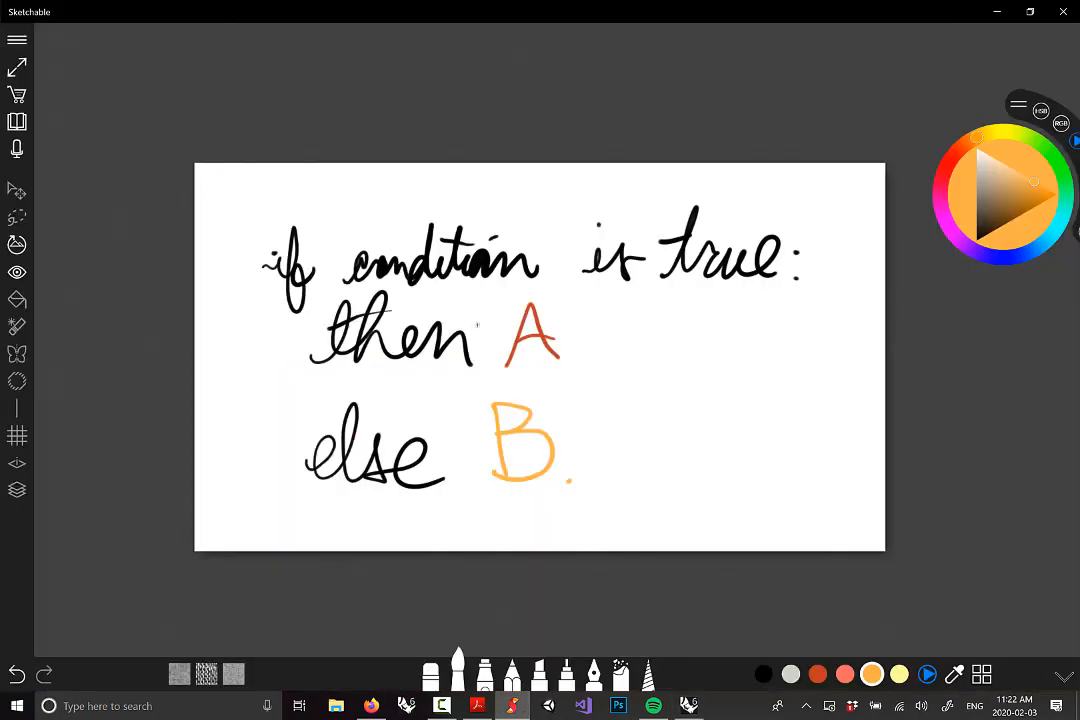
Delete the if-condition notes page 19 and open a new blank page
{"action": "left_click", "coordinate": [18, 123]}
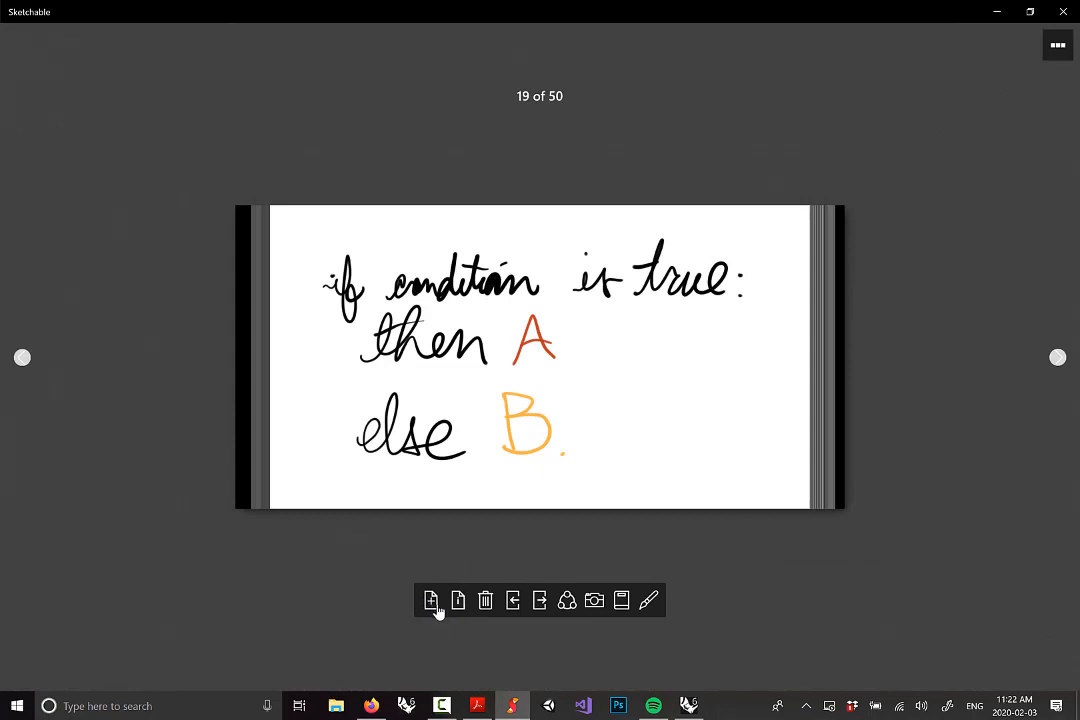
{"action": "left_click", "coordinate": [485, 603]}
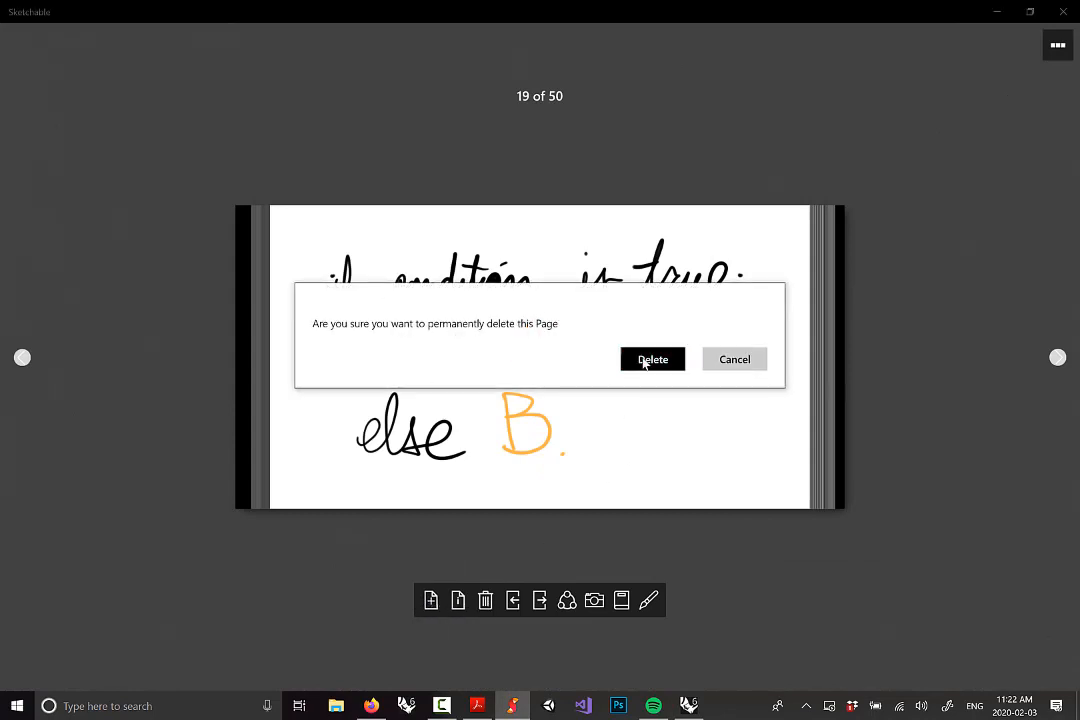
{"action": "left_click", "coordinate": [650, 360]}
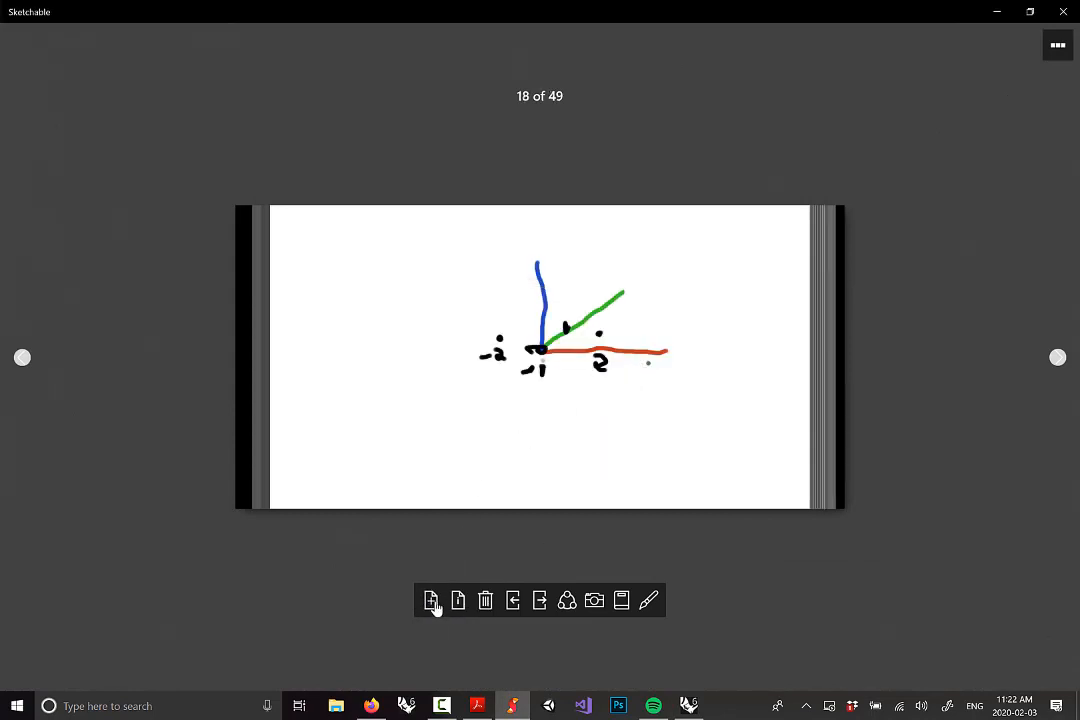
{"action": "left_click", "coordinate": [431, 601]}
{"action": "left_click", "coordinate": [595, 352]}
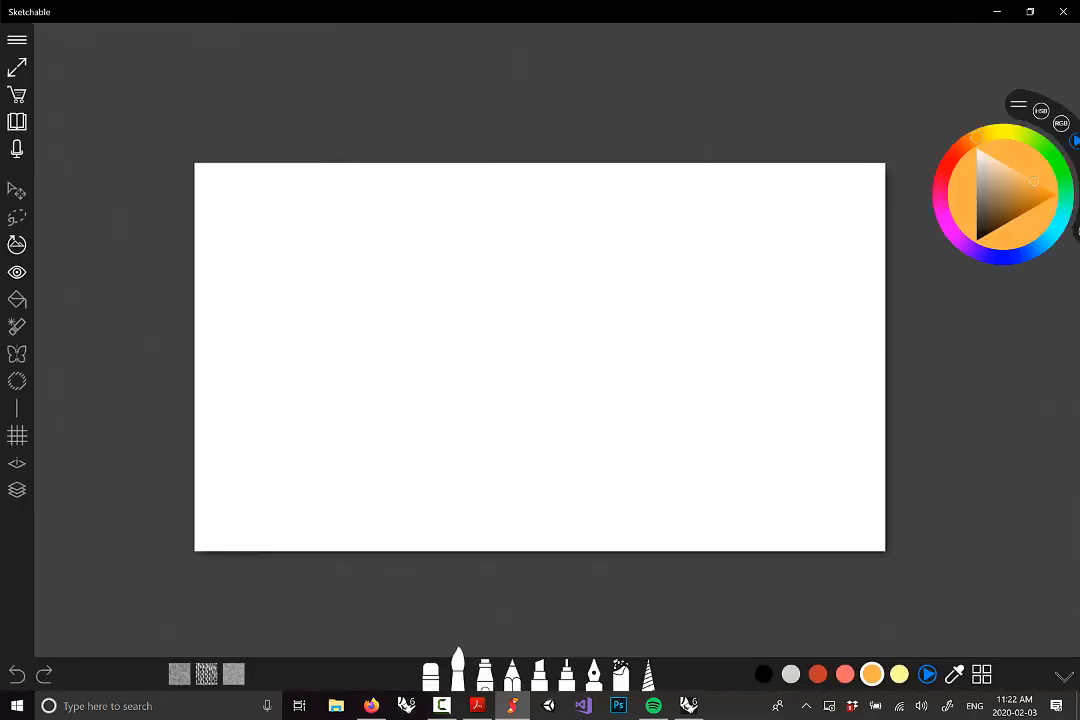
Sketch a black terrain outline, orange points and red circles above it
{"action": "left_click", "coordinate": [764, 674]}
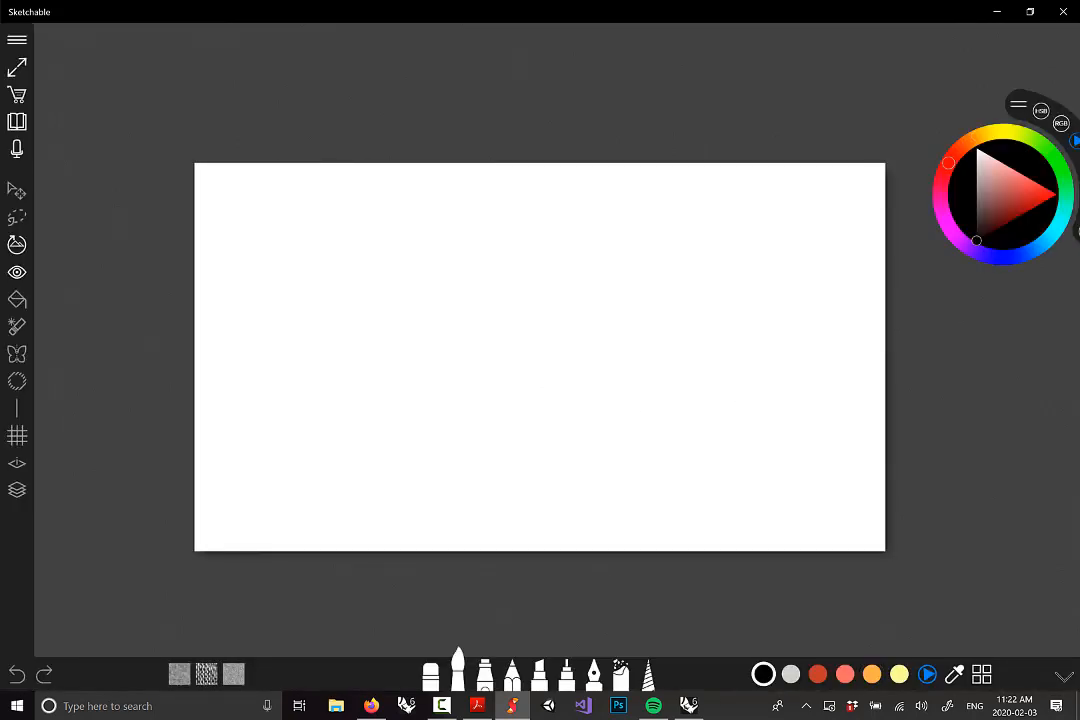
{"action": "mouse_move", "coordinate": [457, 503]}
{"action": "left_mouse_down"}
{"action": "mouse_move", "coordinate": [458, 430]}
{"action": "mouse_move", "coordinate": [506, 359]}
{"action": "mouse_move", "coordinate": [584, 440]}
{"action": "mouse_move", "coordinate": [590, 535]}
{"action": "left_mouse_up"}
{"action": "left_click", "coordinate": [872, 674]}
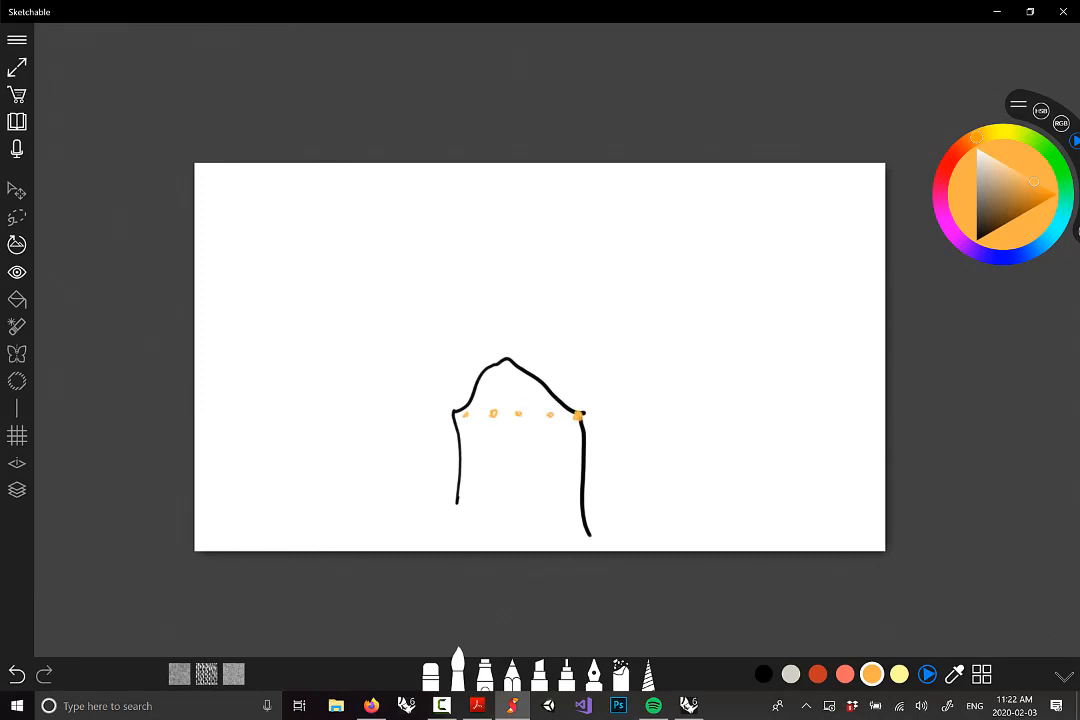
{"action": "left_click", "coordinate": [817, 674]}
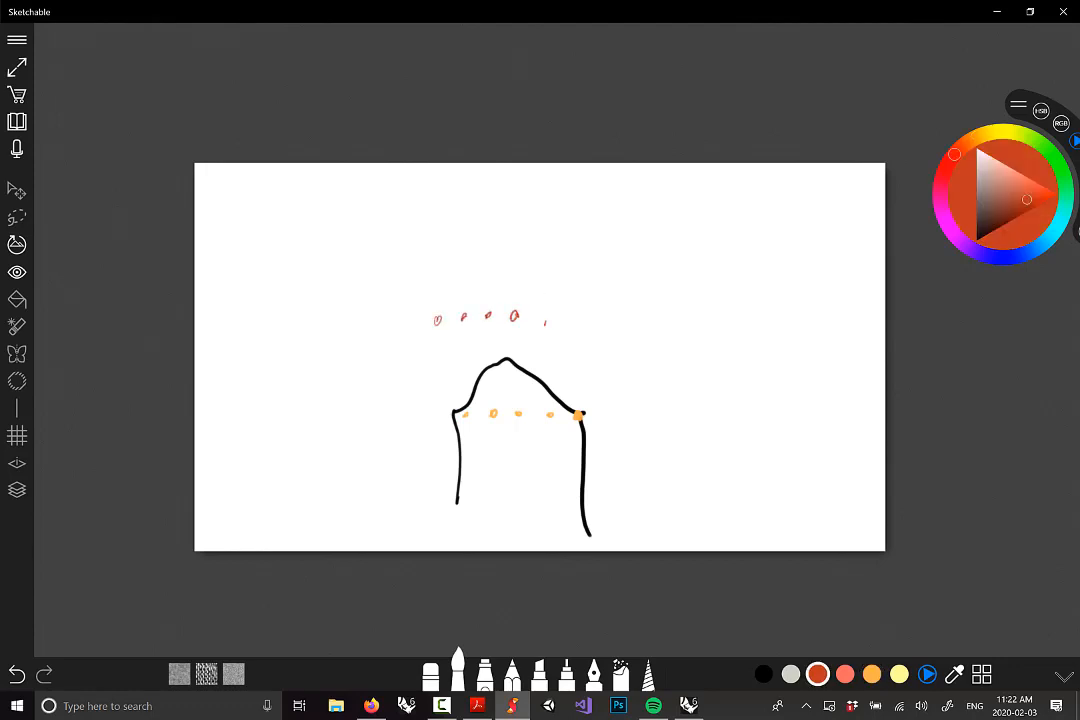
{"action": "left_click_drag", "start_coordinate": [572, 327], "coordinate": [586, 326]}
{"action": "left_click", "coordinate": [899, 674]}
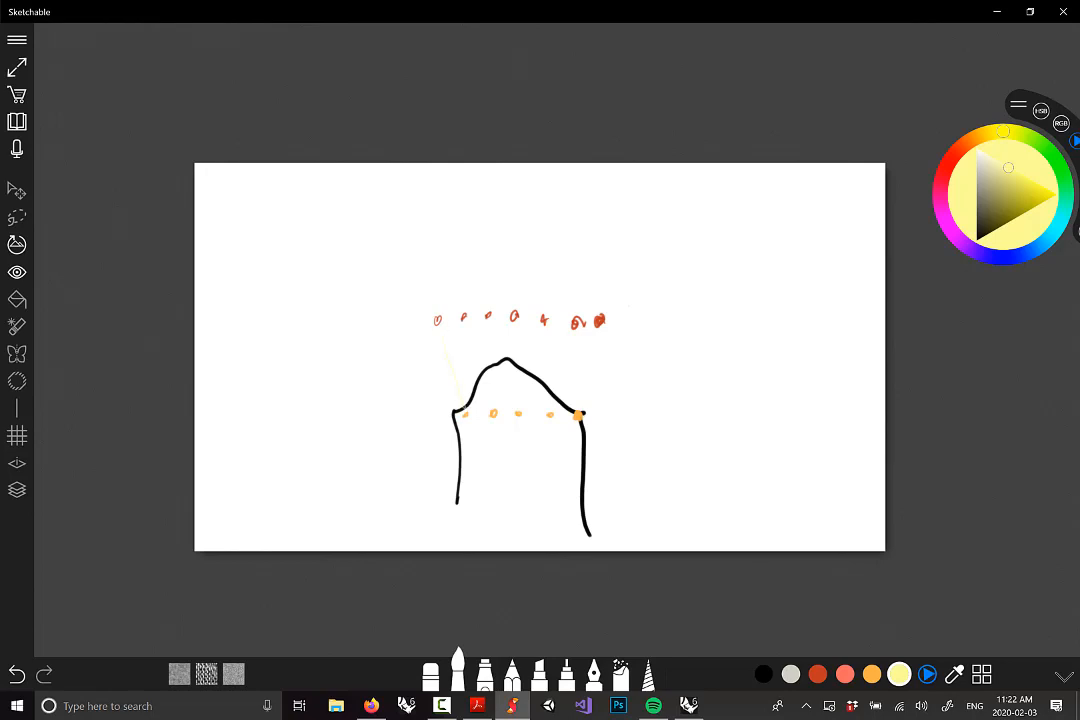
Draw salmon lines from each red circle down to the terrain outline
{"action": "left_click", "coordinate": [845, 674]}
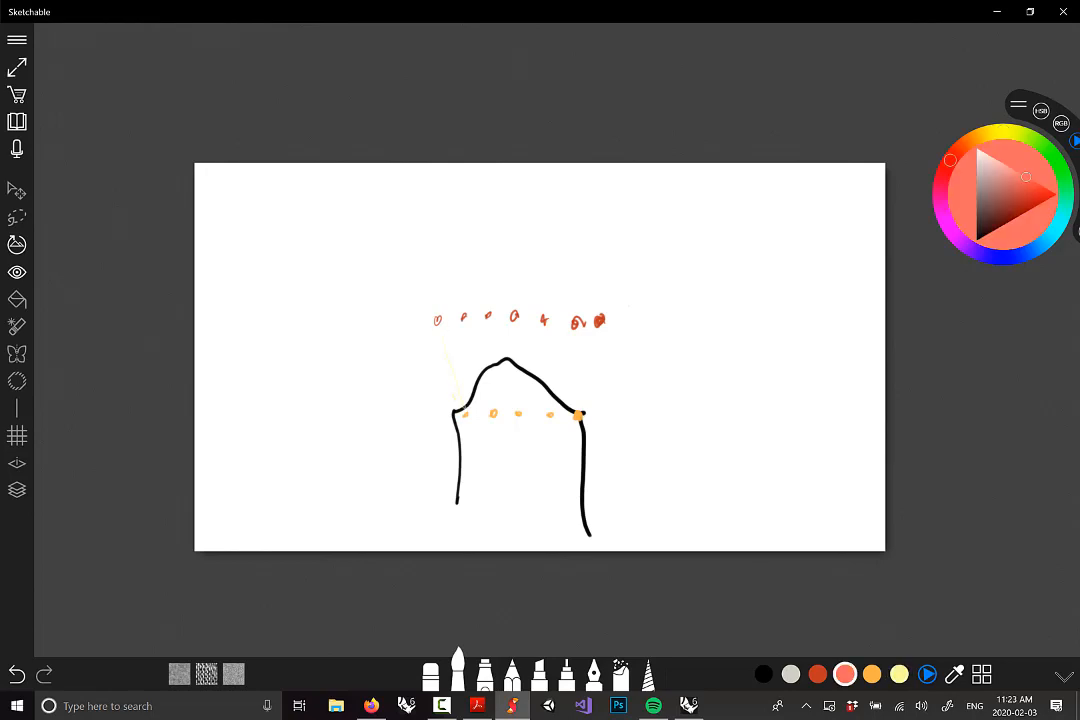
{"action": "left_click_drag", "start_coordinate": [441, 328], "coordinate": [464, 405]}
{"action": "left_click_drag", "start_coordinate": [467, 327], "coordinate": [495, 410]}
{"action": "left_click_drag", "start_coordinate": [489, 322], "coordinate": [515, 384]}
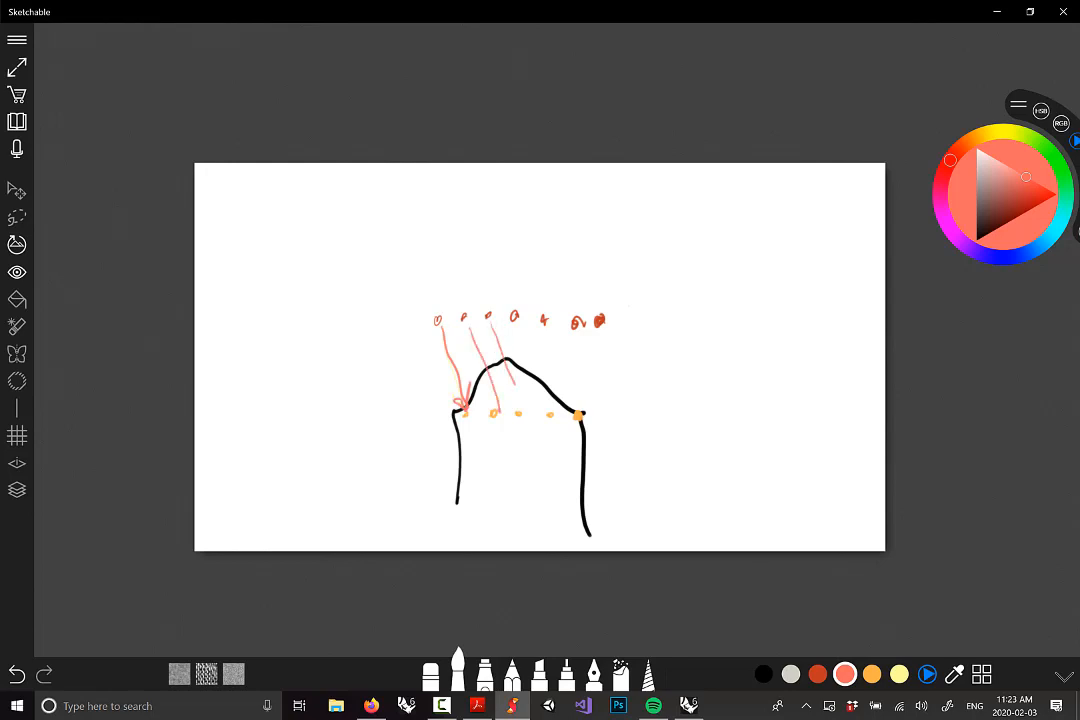
{"action": "left_click_drag", "start_coordinate": [515, 324], "coordinate": [543, 410]}
{"action": "left_click_drag", "start_coordinate": [555, 352], "coordinate": [575, 410]}
{"action": "left_click_drag", "start_coordinate": [578, 330], "coordinate": [578, 412]}
{"action": "left_click_drag", "start_coordinate": [600, 335], "coordinate": [576, 412]}
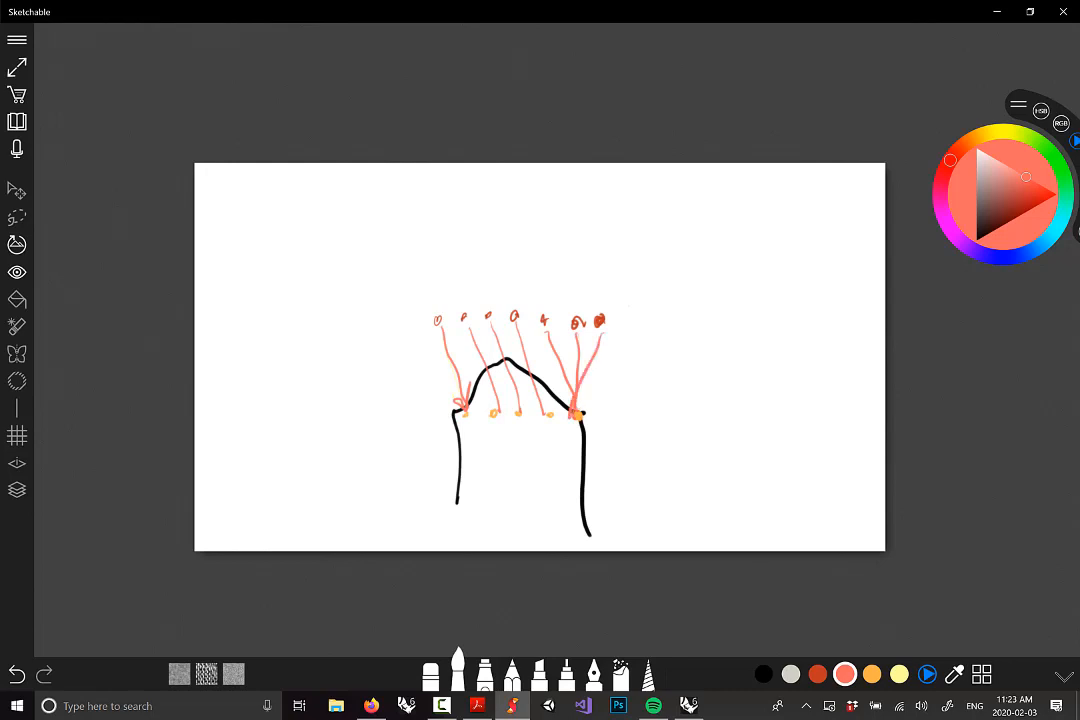
Add an orange end circle and orange vertical lines down to the outline, then return to Rhino
{"action": "left_click", "coordinate": [872, 674]}
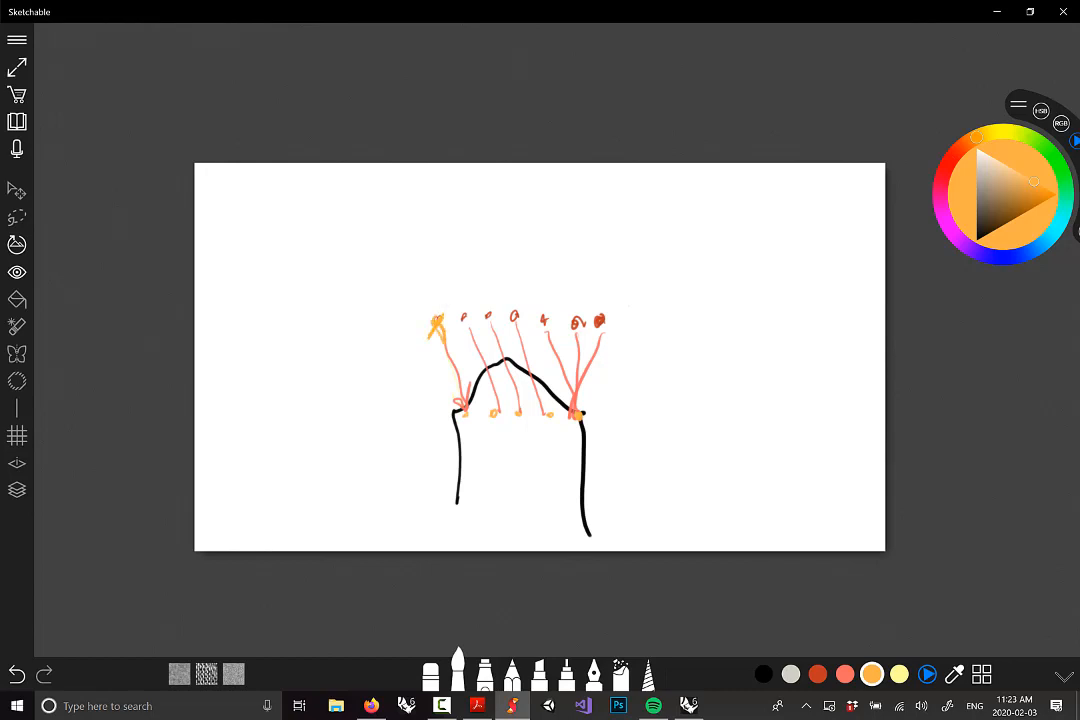
{"action": "mouse_move", "coordinate": [601, 313]}
{"action": "left_mouse_down"}
{"action": "mouse_move", "coordinate": [593, 325]}
{"action": "mouse_move", "coordinate": [604, 318]}
{"action": "left_mouse_up"}
{"action": "left_click_drag", "start_coordinate": [463, 318], "coordinate": [464, 430]}
{"action": "mouse_move", "coordinate": [490, 318]}
{"action": "left_mouse_down"}
{"action": "mouse_move", "coordinate": [491, 418]}
{"action": "mouse_move", "coordinate": [516, 412]}
{"action": "left_mouse_up"}
{"action": "left_click_drag", "start_coordinate": [540, 319], "coordinate": [541, 415]}
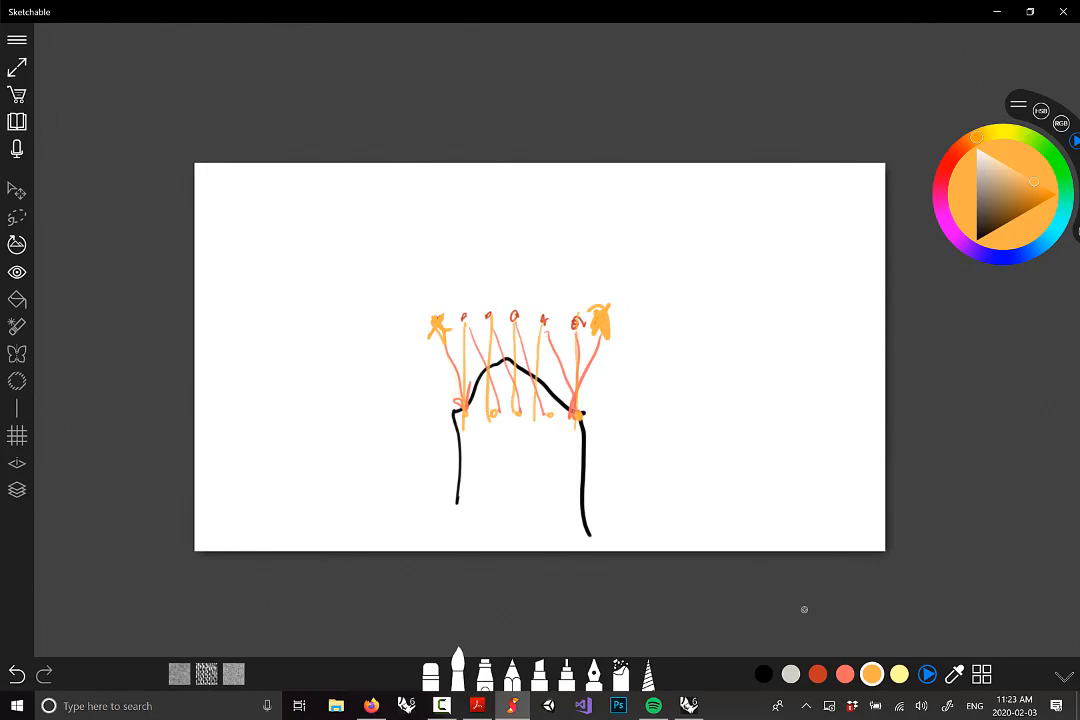
{"action": "left_click", "coordinate": [688, 705]}
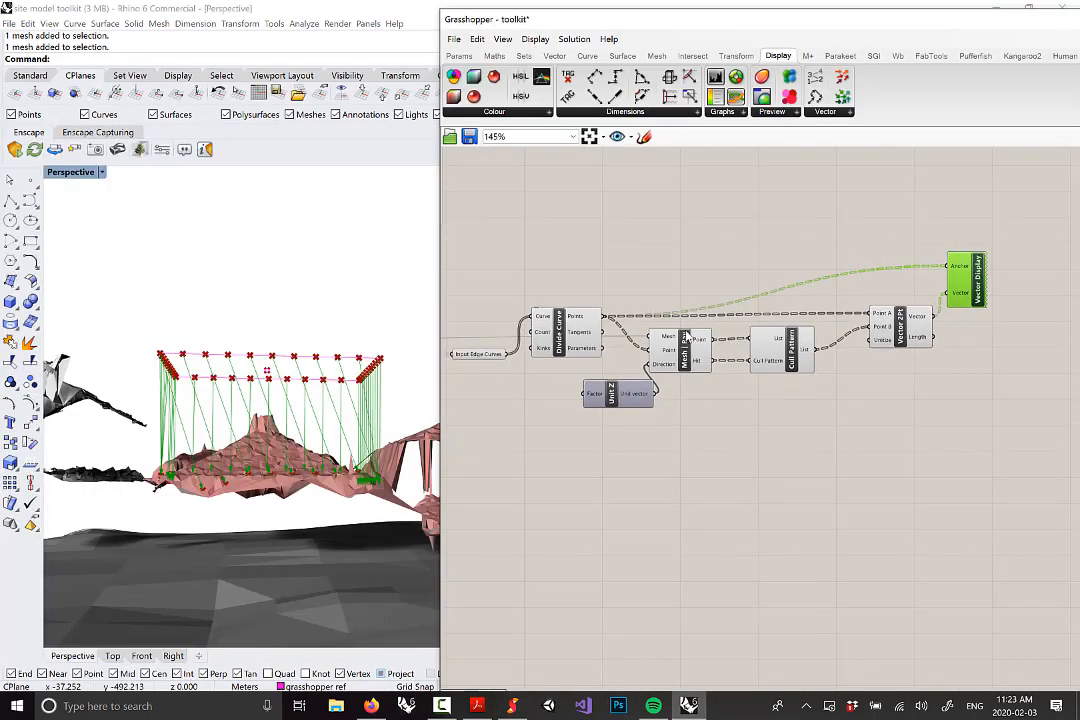
Duplicate the Cull Pattern component with its wires and place the copy above the original
{"action": "scroll", "coordinate": [789, 366], "scroll_direction": "up", "scroll_amount": 1}
{"action": "right_click_drag", "start_coordinate": [796, 367], "coordinate": [817, 392]}
{"action": "mouse_move", "coordinate": [817, 392]}
{"action": "left_mouse_down"}
{"action": "mouse_move", "coordinate": [812, 462]}
{"action": "mouse_move", "coordinate": [822, 392]}
{"action": "left_mouse_up"}
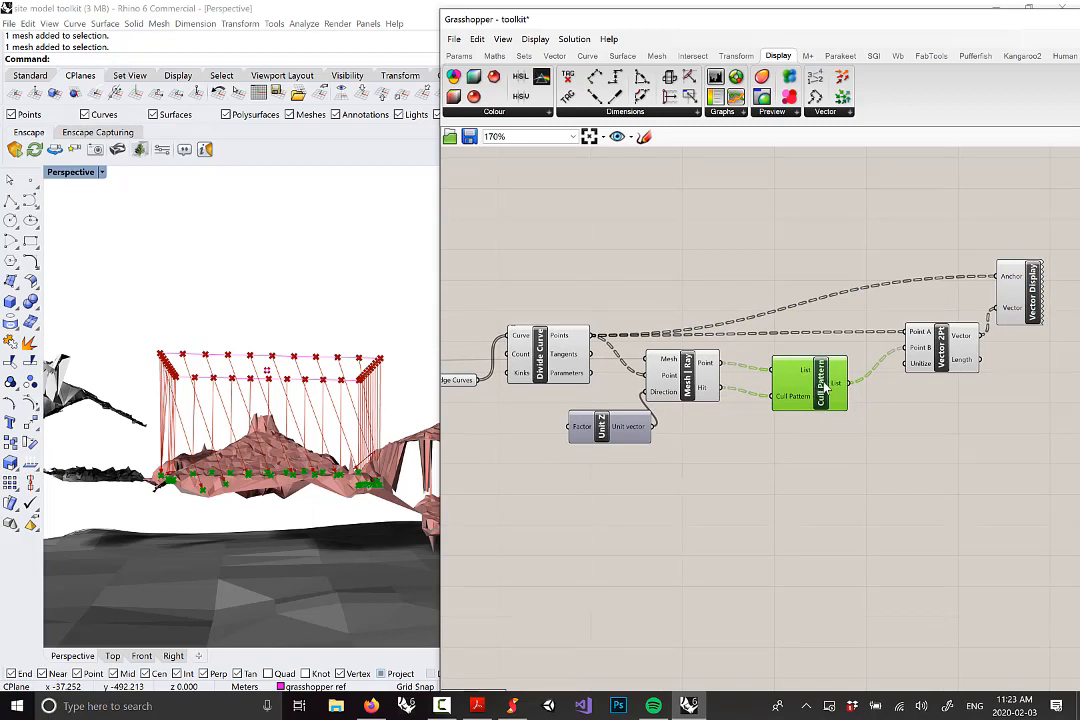
{"action": "key", "text": "ctrl+c"}
{"action": "key", "text": "ctrl+v"}
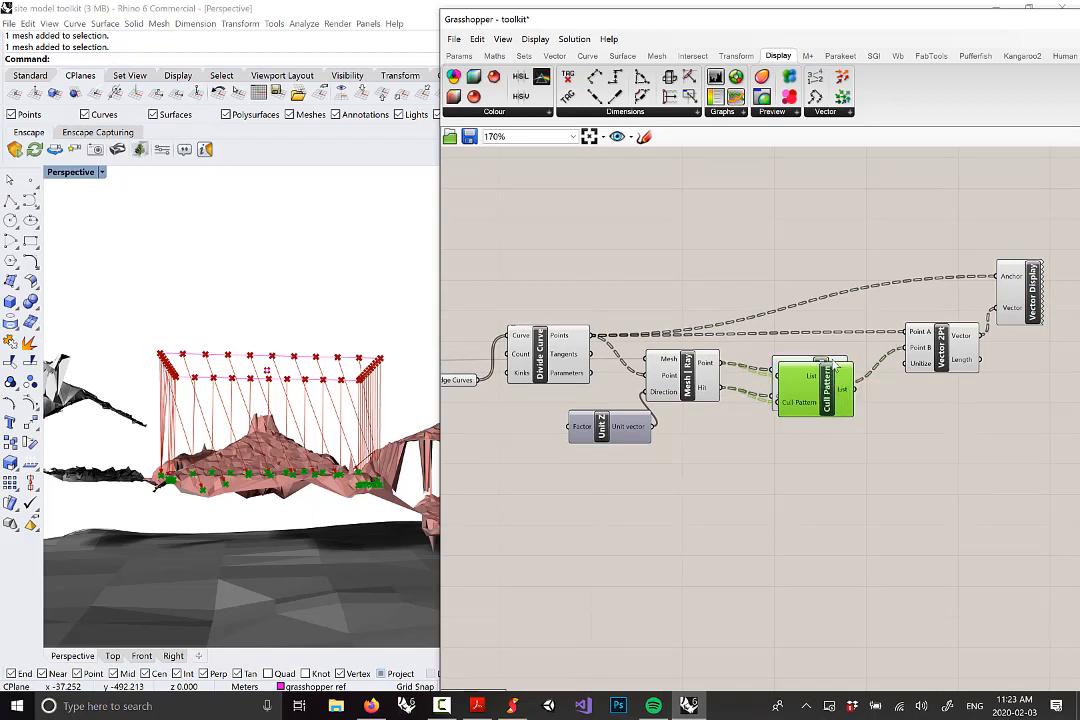
{"action": "left_click_drag", "start_coordinate": [832, 387], "coordinate": [830, 262]}
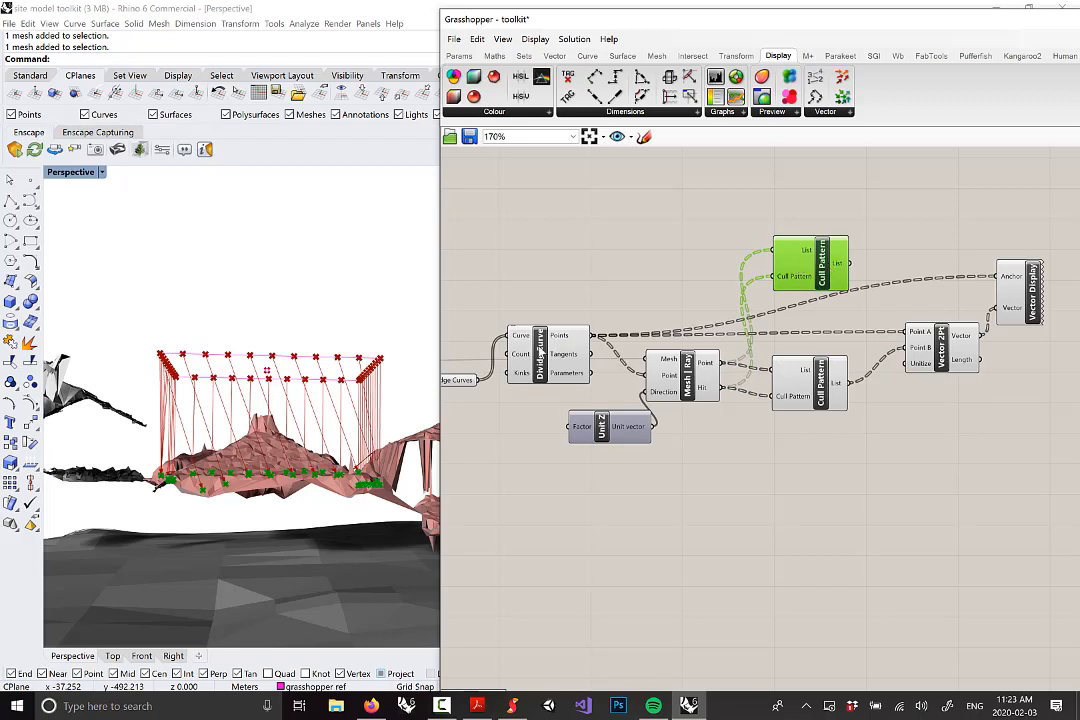
Wire Divide Curve's Points into the upper Cull Pattern's List input
{"action": "left_click", "coordinate": [565, 341]}
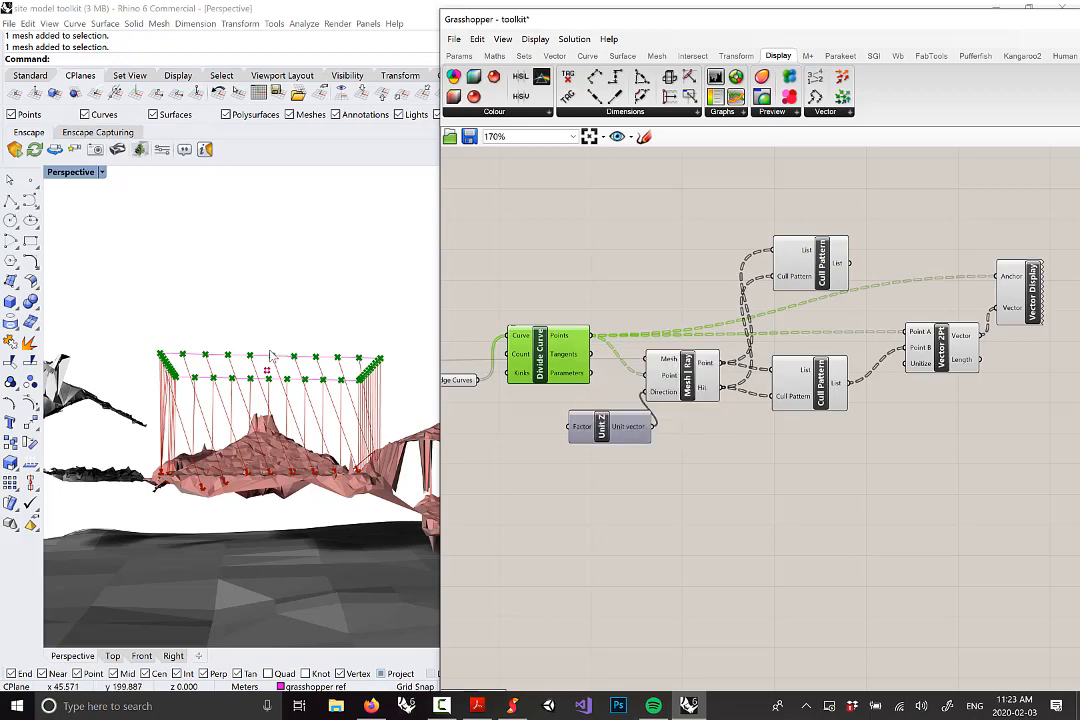
{"action": "right_click_drag", "start_coordinate": [272, 361], "coordinate": [262, 352]}
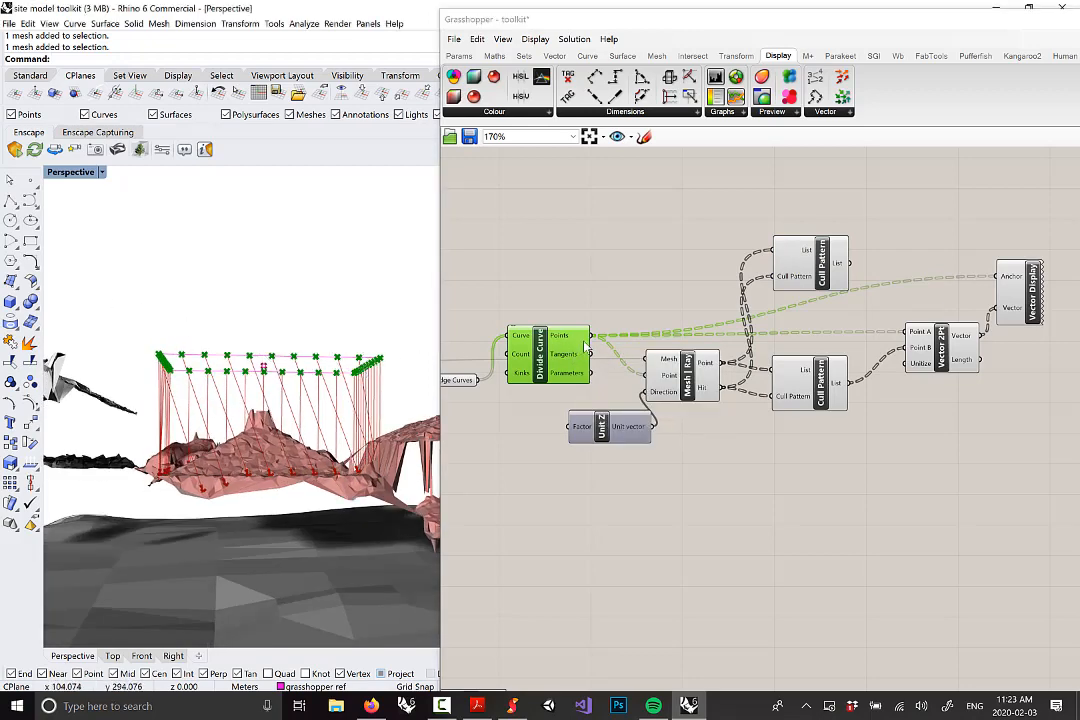
{"action": "left_click_drag", "start_coordinate": [591, 335], "coordinate": [777, 251]}
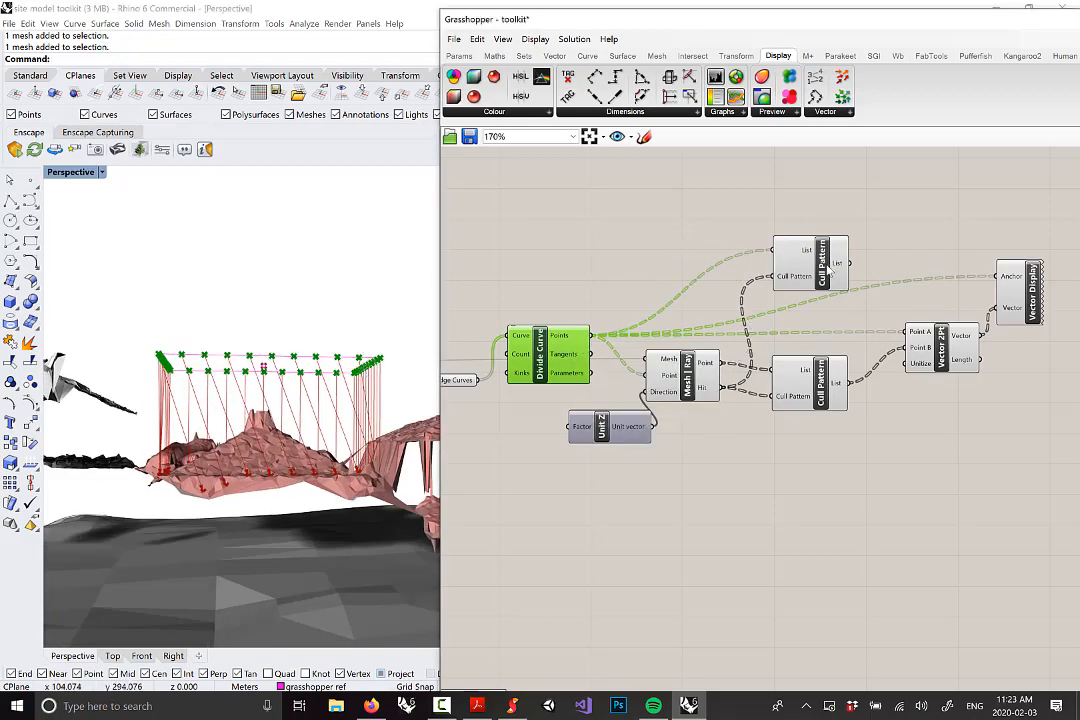
{"action": "left_click", "coordinate": [810, 258]}
{"action": "right_click_drag", "start_coordinate": [255, 345], "coordinate": [222, 371]}
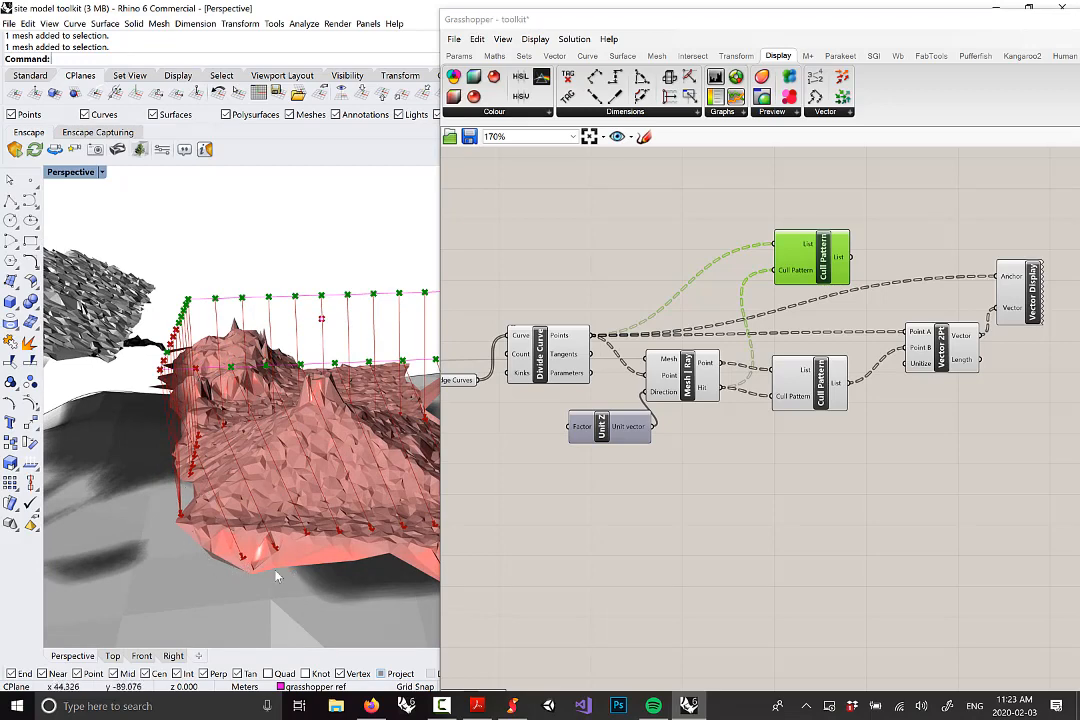
Feed the upper Cull Pattern's culled points into Vector 2Pt's Point A and preview the vectors via Vector Display
{"action": "right_click_drag", "start_coordinate": [250, 520], "coordinate": [370, 551]}
{"action": "right_click_drag", "start_coordinate": [730, 466], "coordinate": [602, 446]}
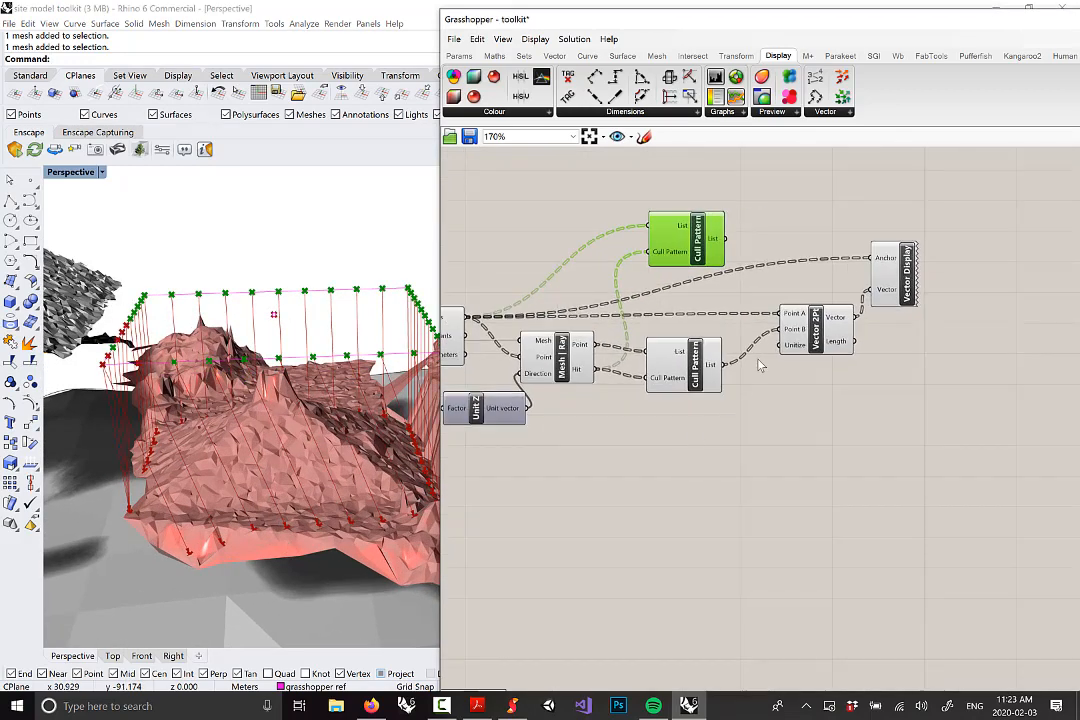
{"action": "scroll", "coordinate": [757, 362], "scroll_direction": "up", "scroll_amount": 1}
{"action": "left_click_drag", "start_coordinate": [703, 222], "coordinate": [703, 212]}
{"action": "mouse_move", "coordinate": [710, 207]}
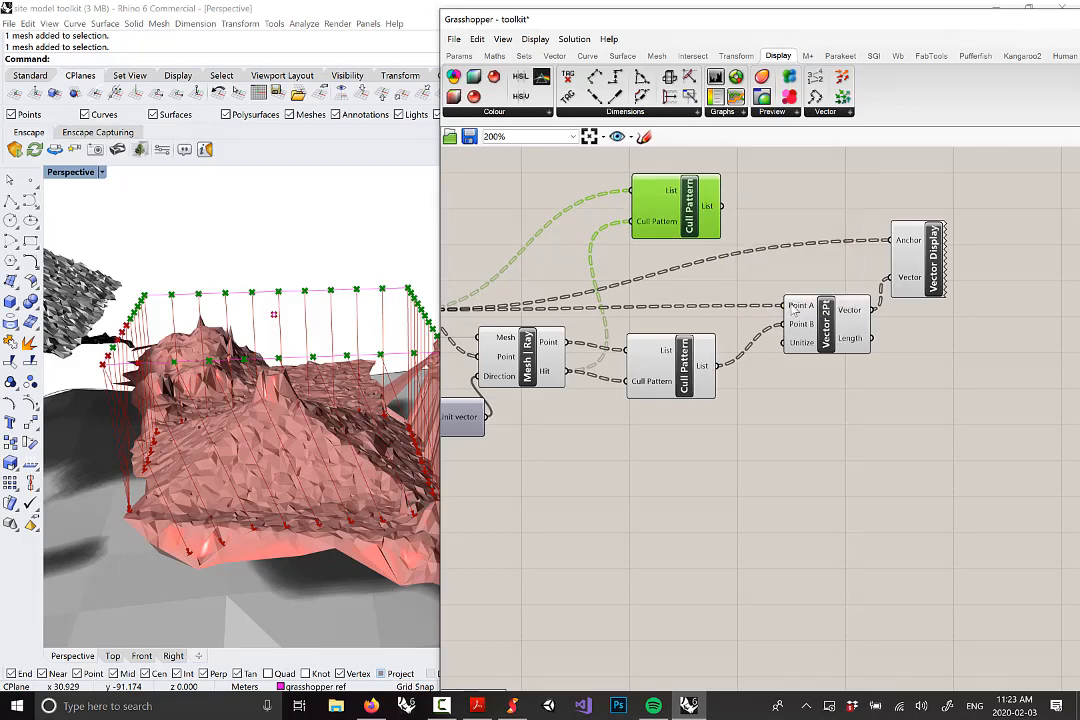
{"action": "left_click_drag", "start_coordinate": [720, 204], "coordinate": [792, 307]}
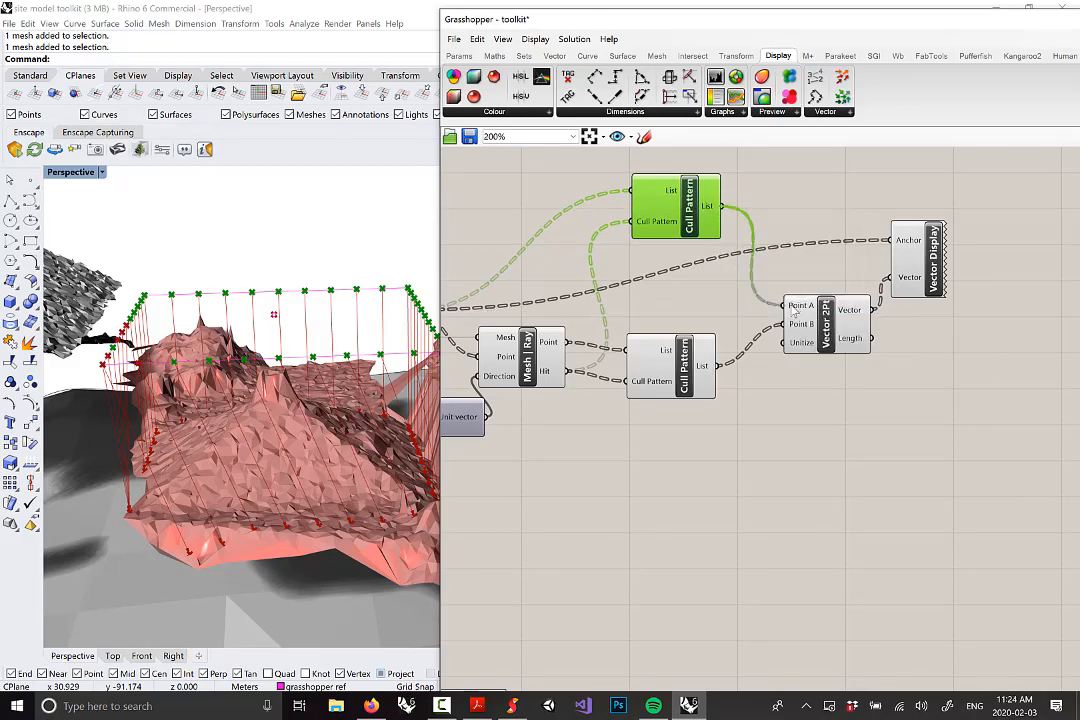
{"action": "left_click_drag", "start_coordinate": [690, 215], "coordinate": [692, 287]}
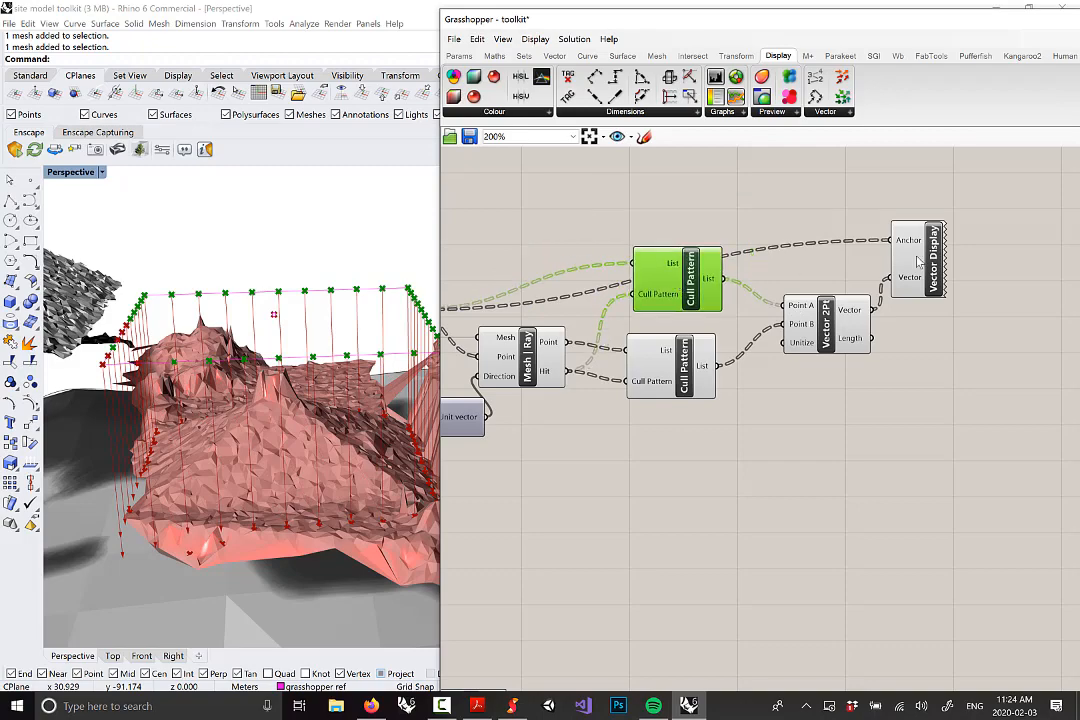
{"action": "left_click", "coordinate": [918, 262]}
{"action": "right_click_drag", "start_coordinate": [275, 340], "coordinate": [308, 430]}
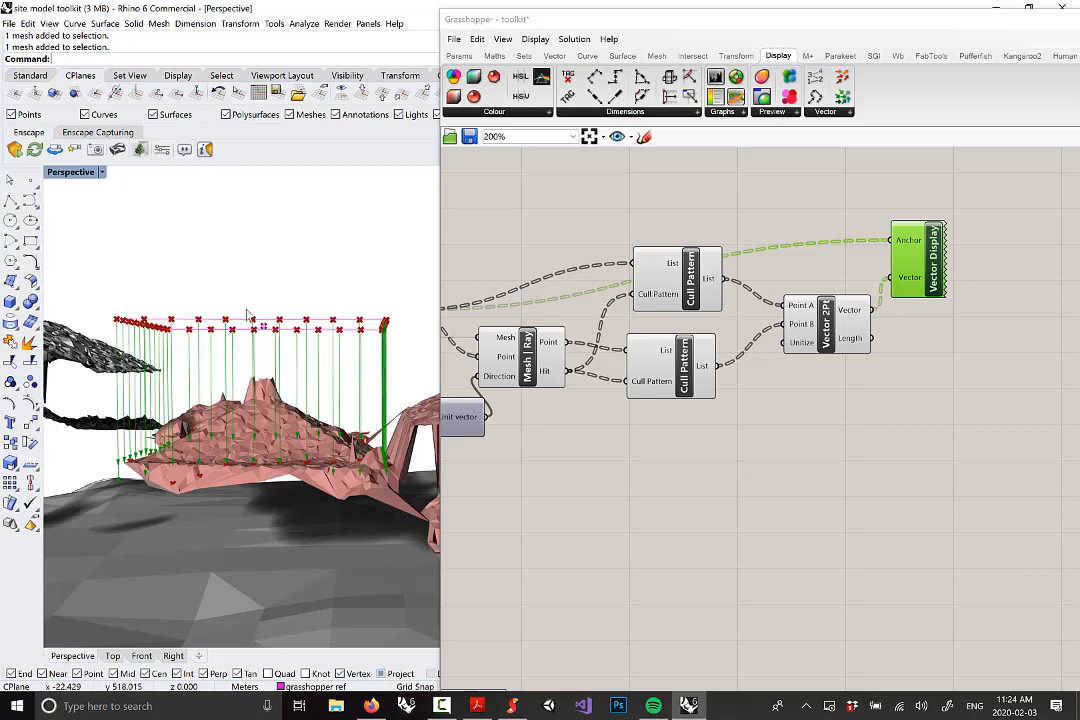
Reposition Vector 2Pt and both Cull Pattern components lower on the canvas
{"action": "left_click_drag", "start_coordinate": [836, 330], "coordinate": [818, 388]}
{"action": "left_click_drag", "start_coordinate": [691, 376], "coordinate": [679, 438]}
{"action": "right_click_drag", "start_coordinate": [706, 342], "coordinate": [827, 366]}
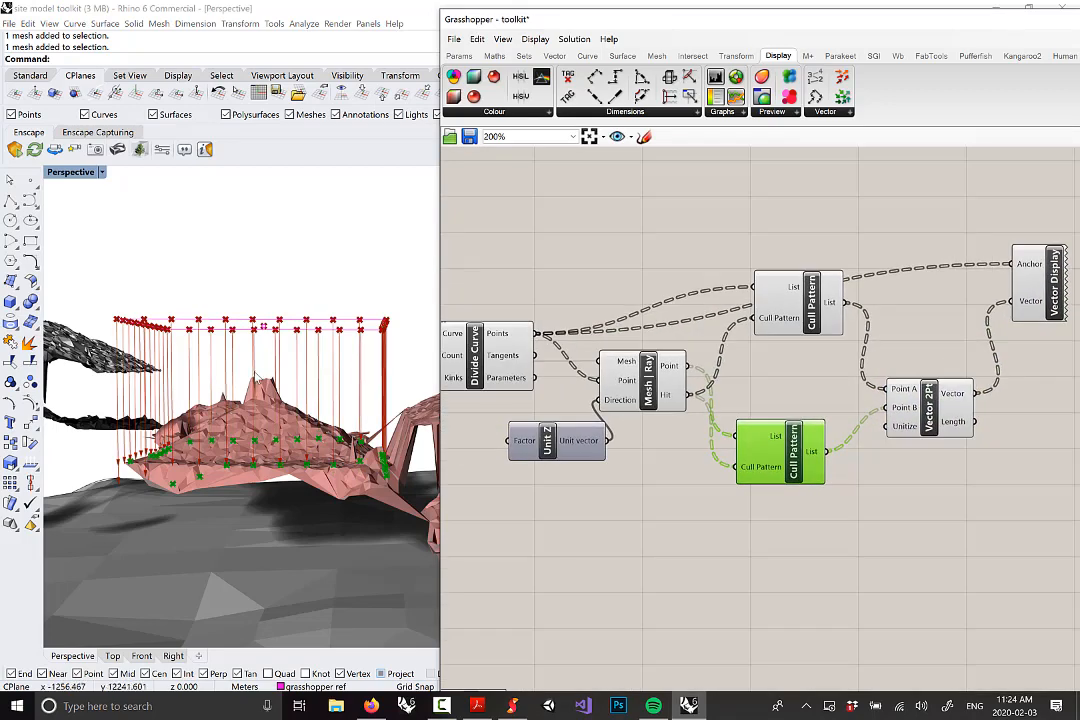
{"action": "right_click_drag", "start_coordinate": [256, 378], "coordinate": [260, 420]}
{"action": "left_click_drag", "start_coordinate": [787, 315], "coordinate": [772, 383]}
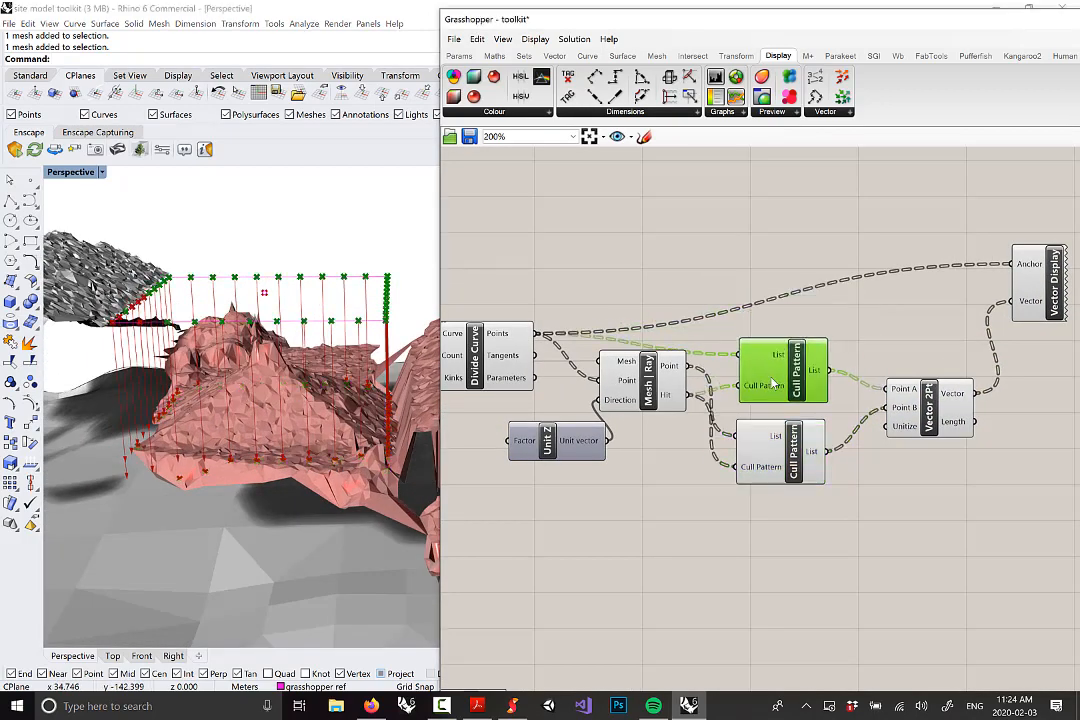
Move Unit Z down-left, lower Mesh Ray, and place Divide Curve above Mesh Ray
{"action": "right_click_drag", "start_coordinate": [520, 455], "coordinate": [636, 455]}
{"action": "left_click", "coordinate": [636, 450]}
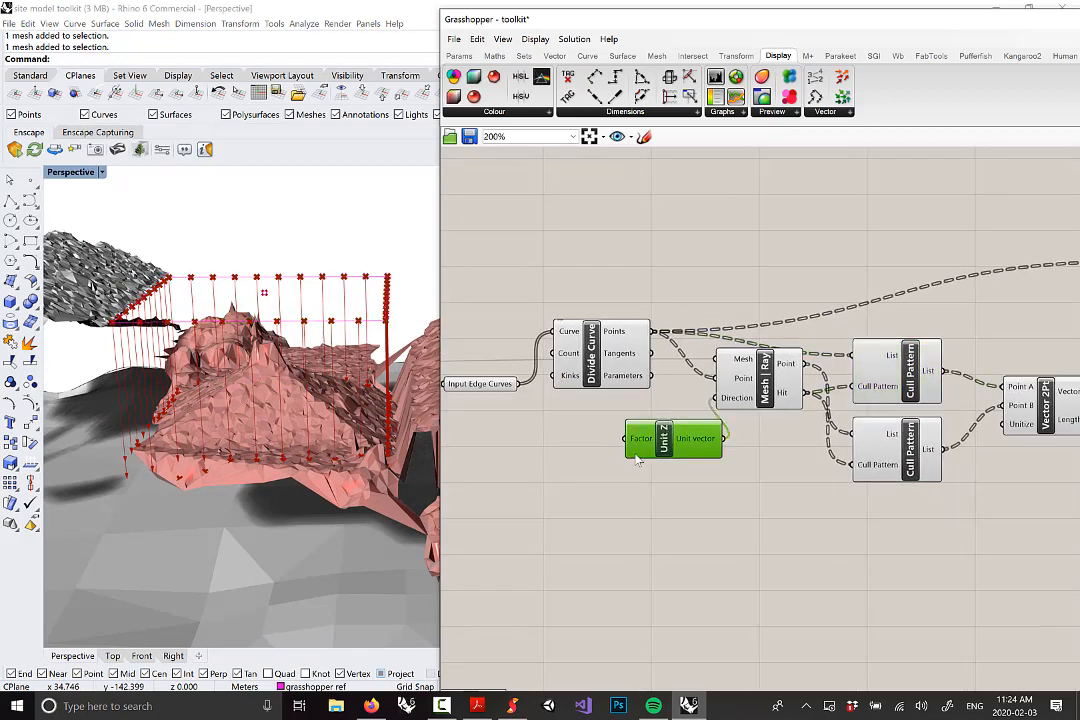
{"action": "left_click_drag", "start_coordinate": [636, 456], "coordinate": [607, 478]}
{"action": "left_click_drag", "start_coordinate": [786, 376], "coordinate": [784, 402]}
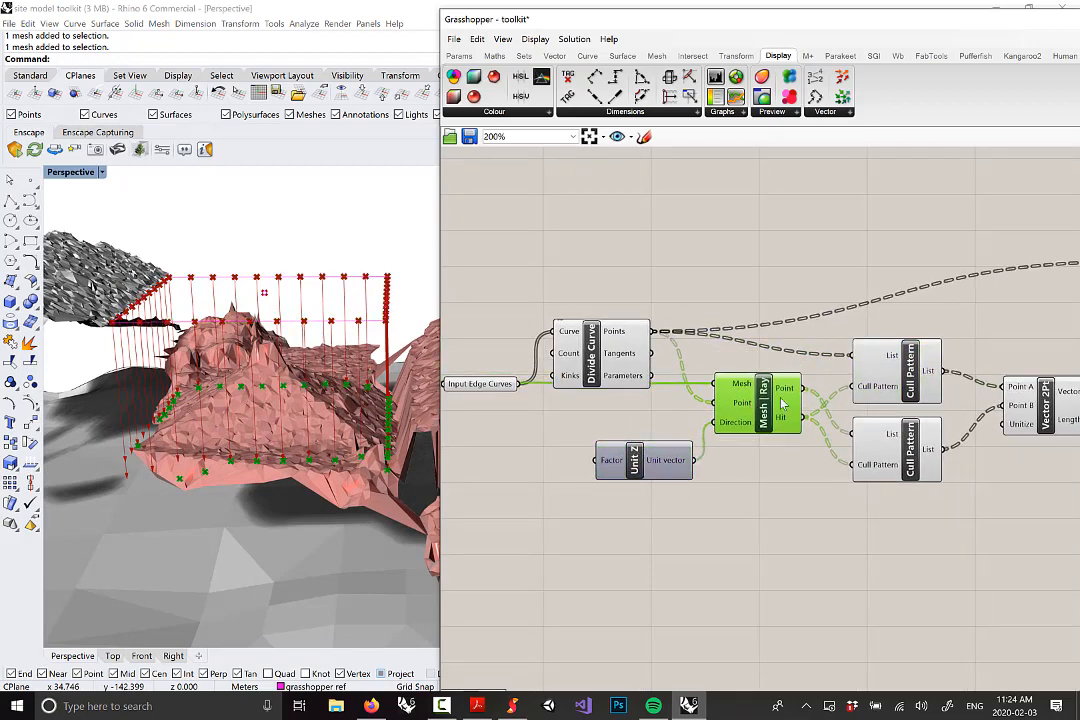
{"action": "right_click_drag", "start_coordinate": [950, 383], "coordinate": [840, 372]}
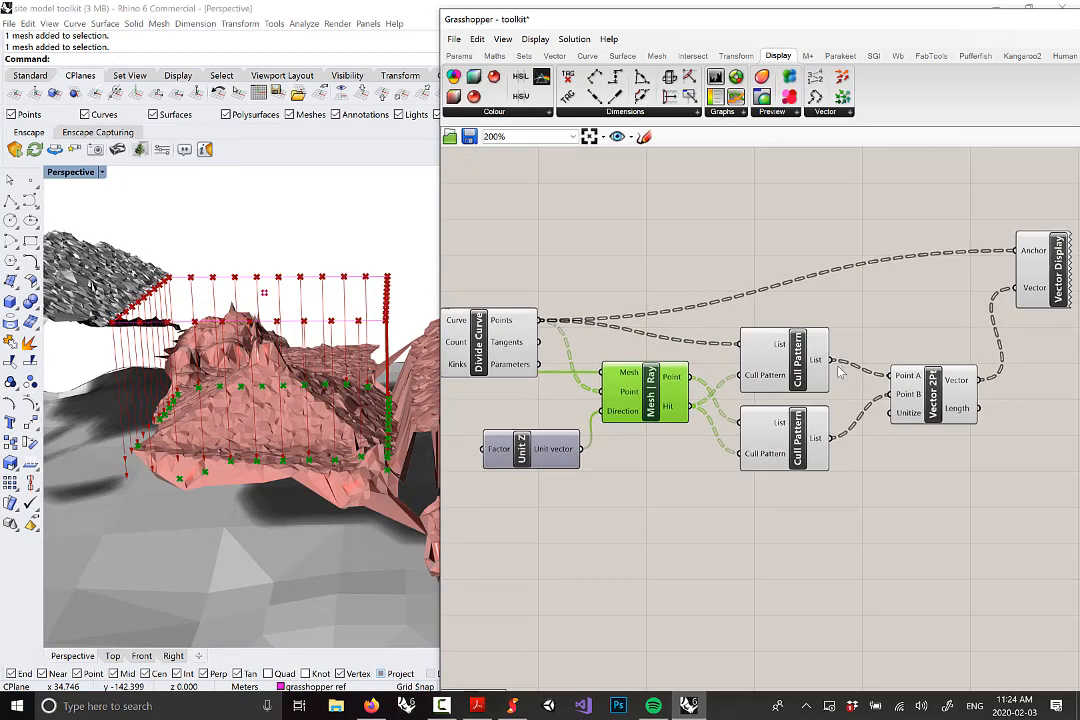
{"action": "right_click_drag", "start_coordinate": [552, 288], "coordinate": [674, 278]}
{"action": "left_click_drag", "start_coordinate": [607, 352], "coordinate": [610, 305]}
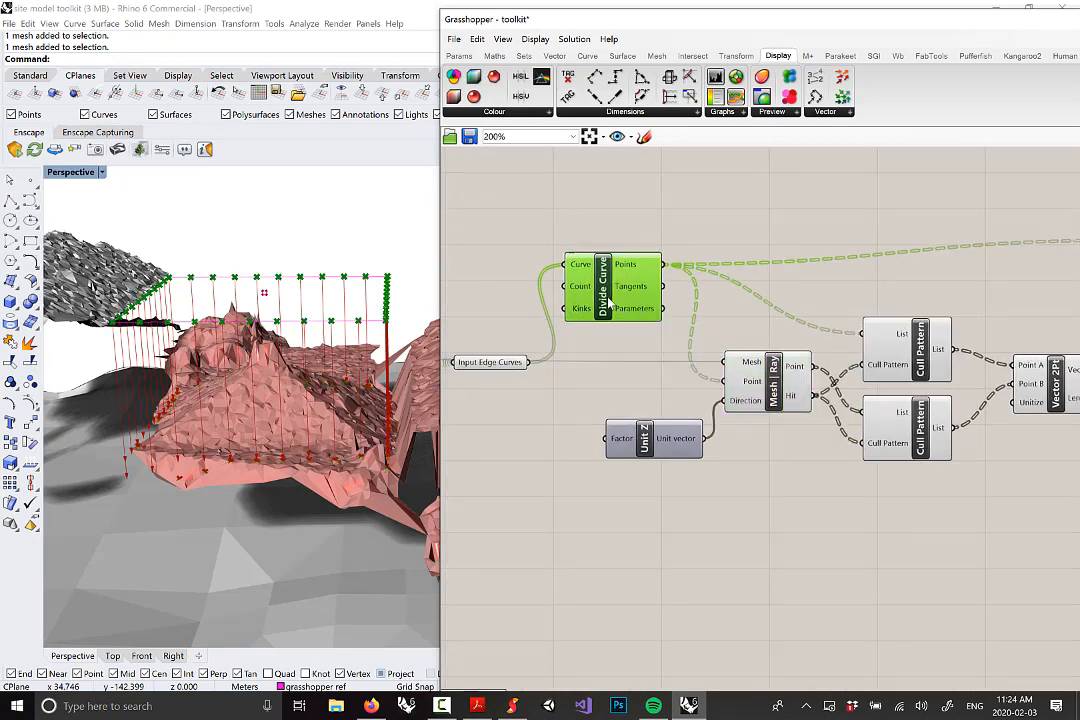
{"action": "right_click_drag", "start_coordinate": [534, 241], "coordinate": [581, 229]}
Inspect Divide Curve's outputs and highlight the Input Edge Curves in the viewport
{"action": "mouse_move", "coordinate": [676, 275]}
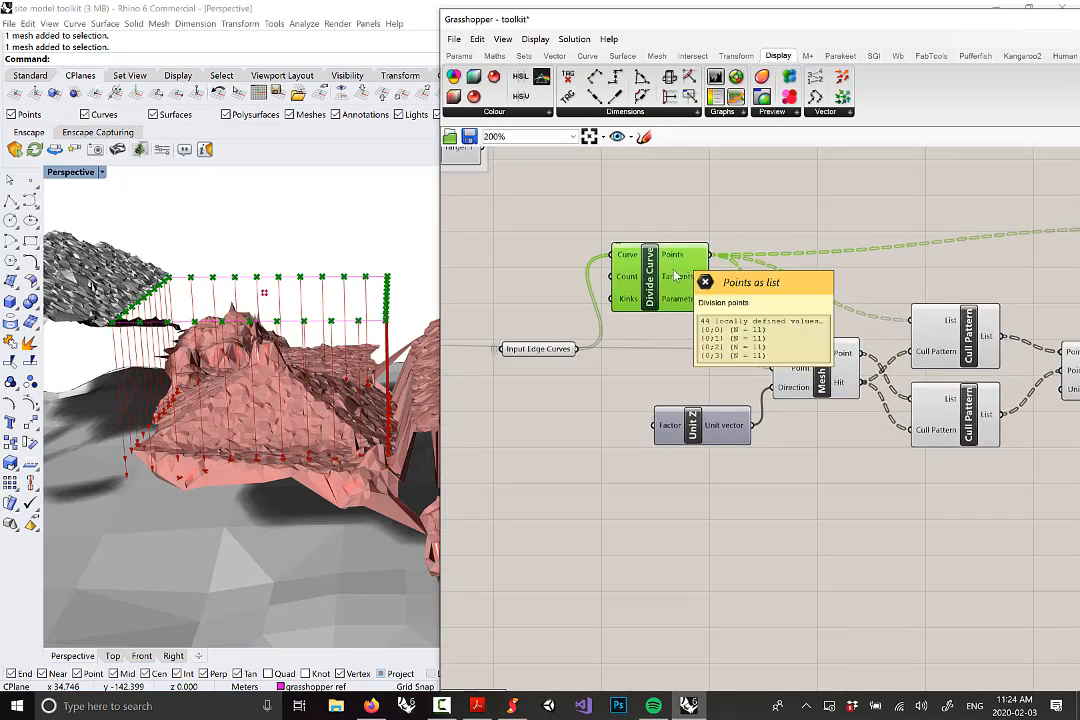
{"action": "left_click_drag", "start_coordinate": [559, 354], "coordinate": [553, 350]}
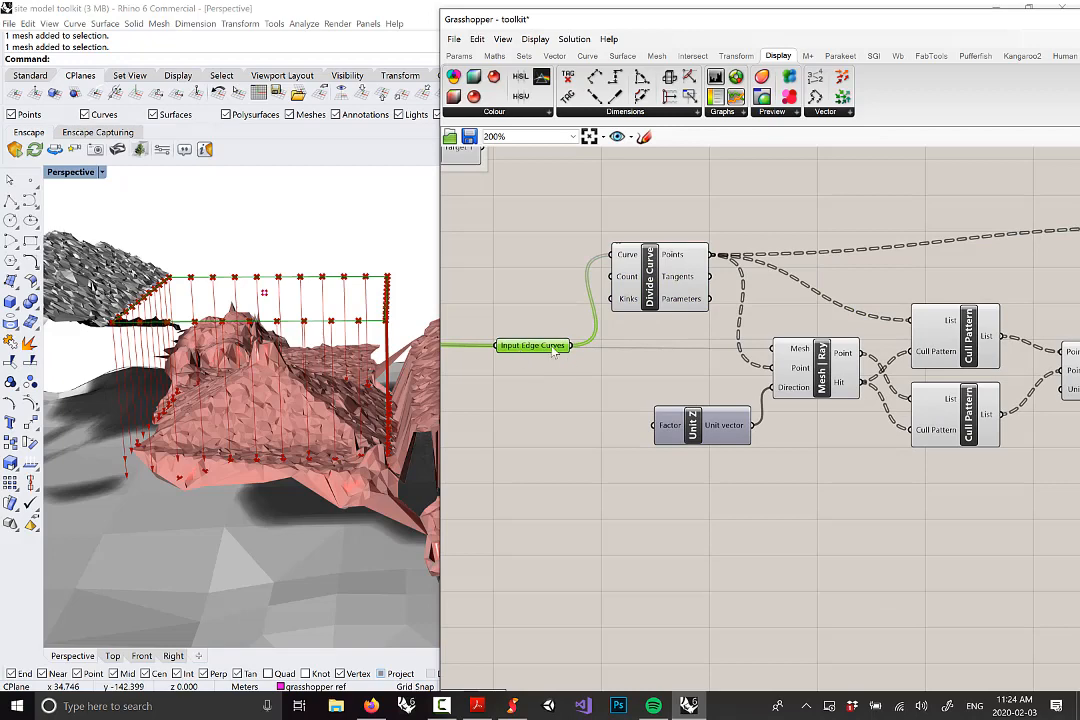
{"action": "mouse_move", "coordinate": [541, 354]}
{"action": "right_click_drag", "start_coordinate": [708, 344], "coordinate": [648, 342]}
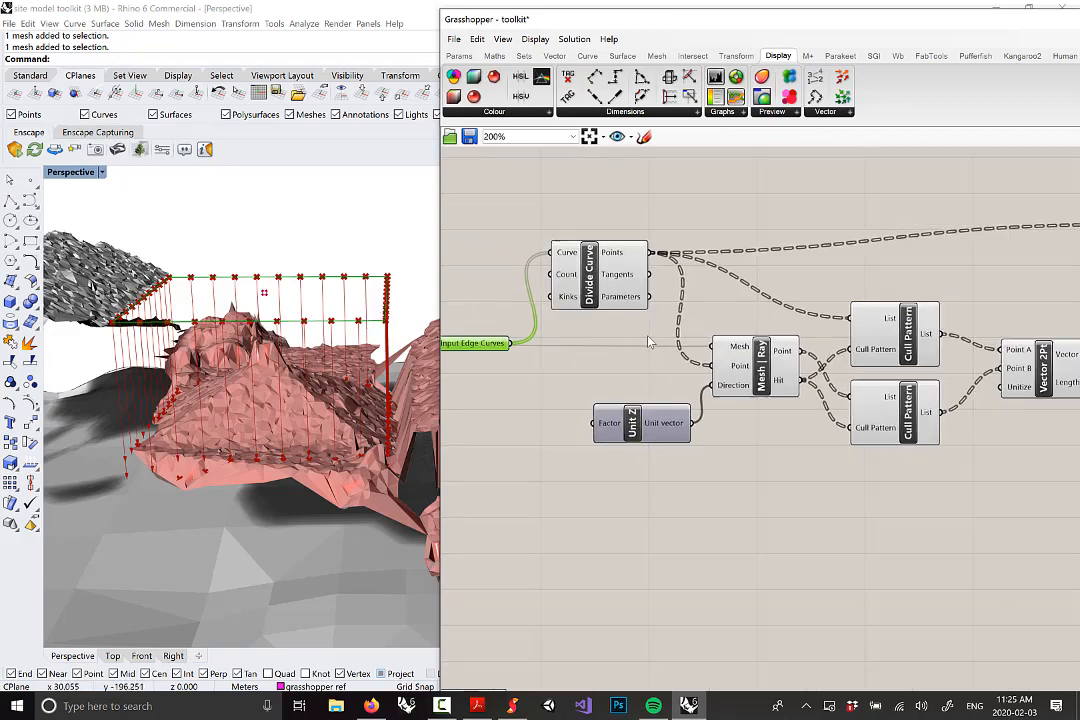
{"action": "scroll", "coordinate": [648, 342], "scroll_direction": "down", "scroll_amount": 4}
{"action": "scroll", "coordinate": [916, 332], "scroll_direction": "up", "scroll_amount": 3}
Settle Vector Display into place at the right end of the definition
{"action": "left_click_drag", "start_coordinate": [925, 258], "coordinate": [922, 268]}
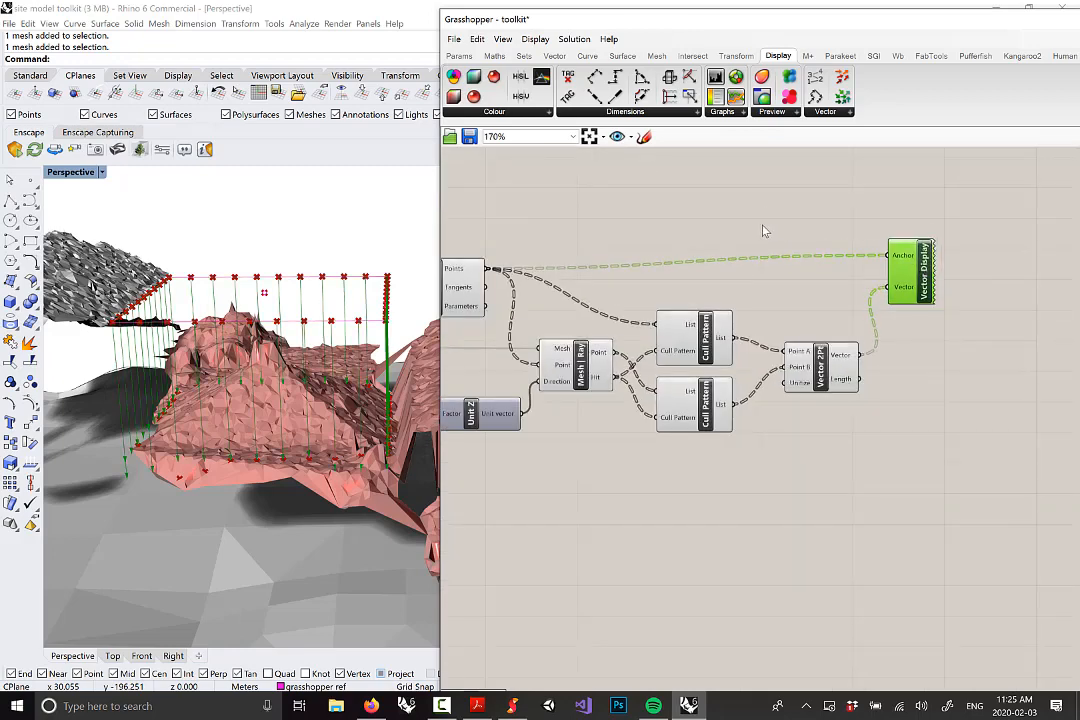
{"action": "scroll", "coordinate": [768, 231], "scroll_direction": "down", "scroll_amount": 2}
{"action": "scroll", "coordinate": [778, 256], "scroll_direction": "up", "scroll_amount": 2}
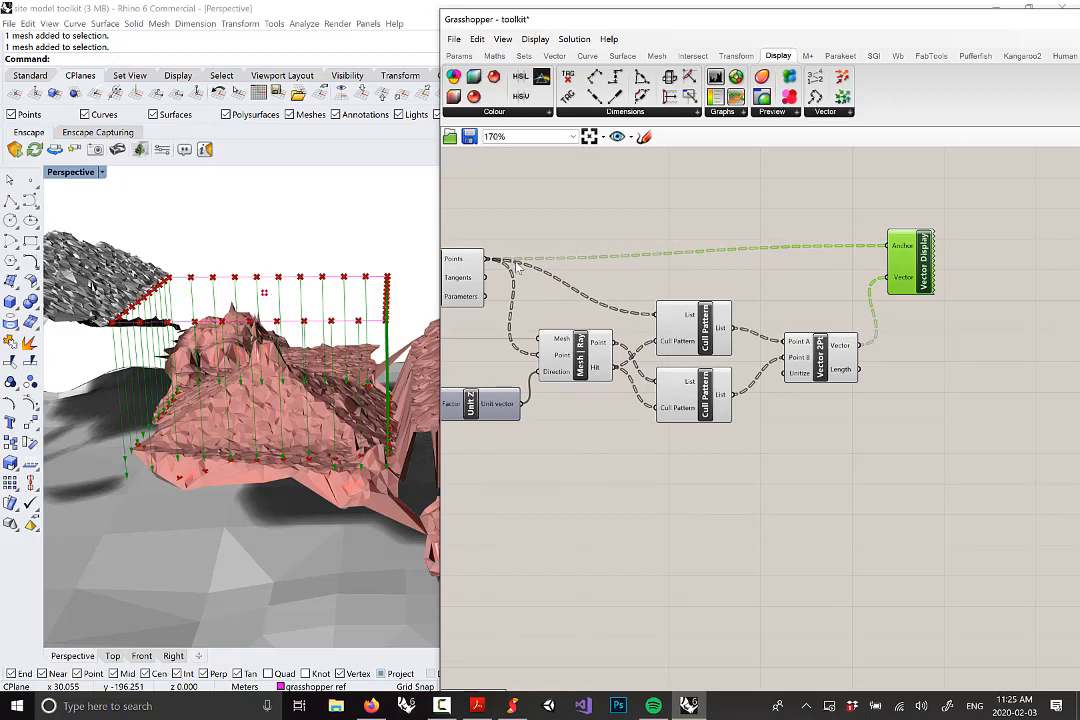
{"action": "right_click_drag", "start_coordinate": [662, 306], "coordinate": [762, 304]}
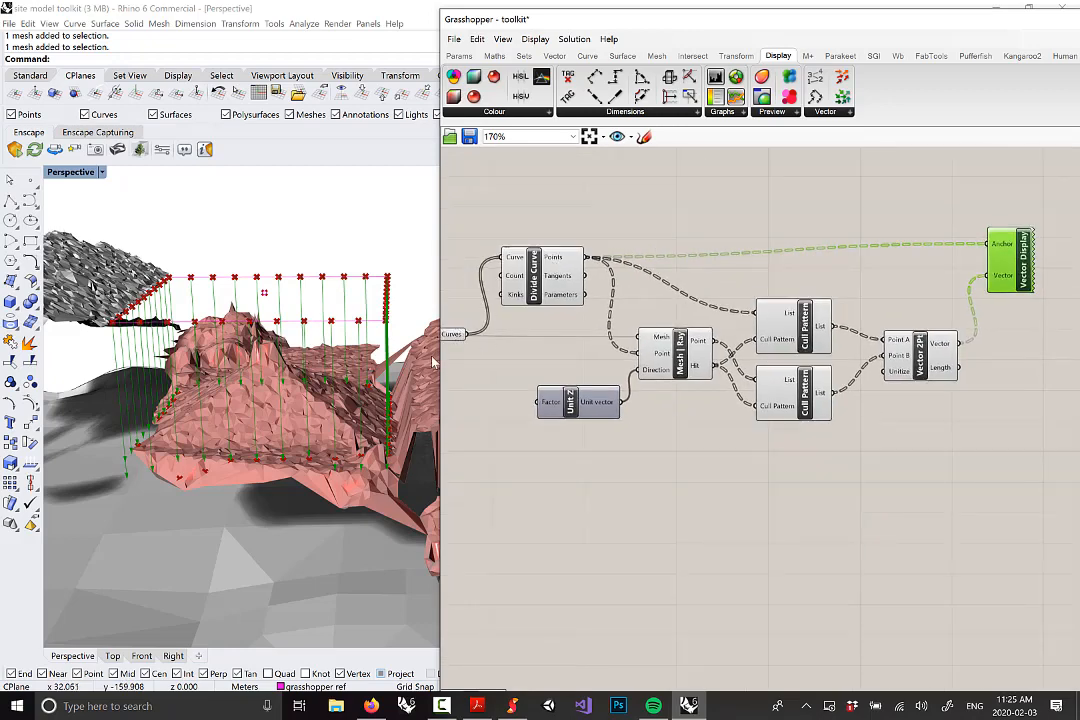
{"action": "right_click_drag", "start_coordinate": [565, 353], "coordinate": [428, 338]}
{"action": "right_click_drag", "start_coordinate": [597, 360], "coordinate": [723, 372]}
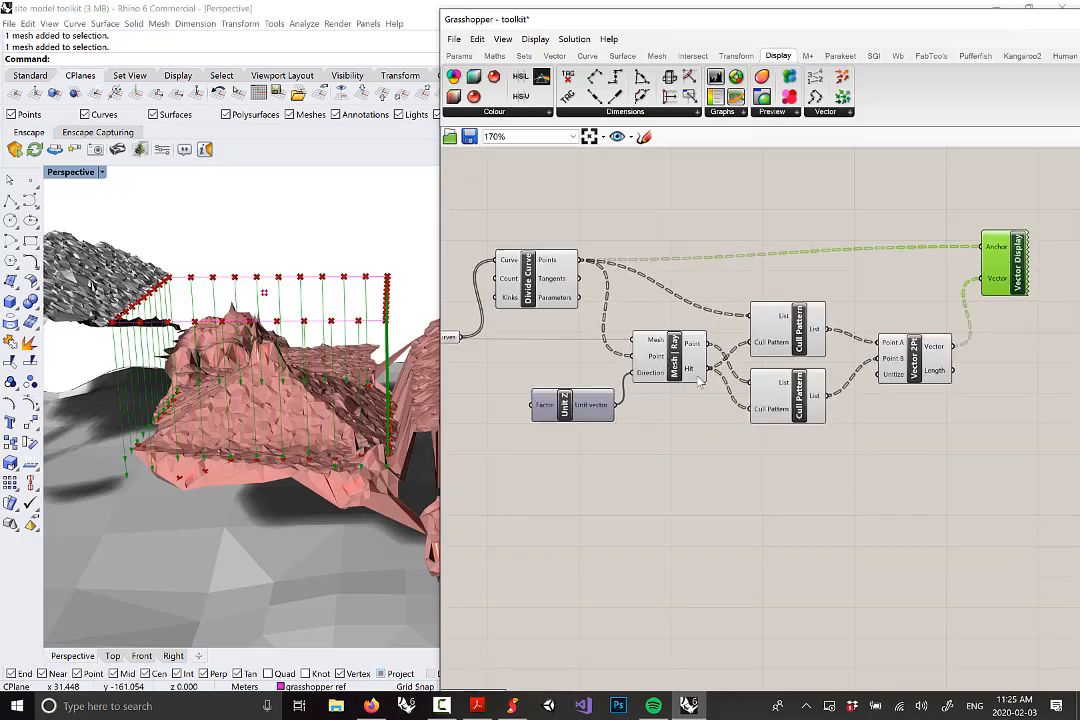
{"action": "mouse_move", "coordinate": [697, 378]}
{"action": "left_click_drag", "start_coordinate": [1013, 254], "coordinate": [1019, 270]}
{"action": "left_click_drag", "start_coordinate": [1018, 273], "coordinate": [1017, 273]}
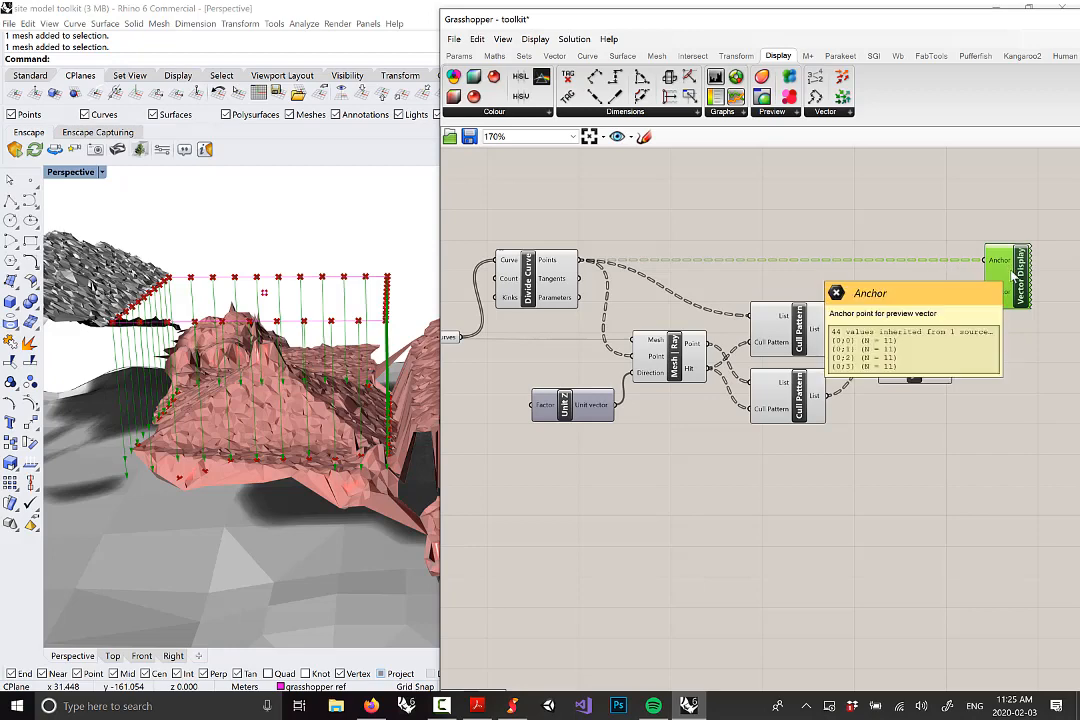
Nudge Vector 2Pt slightly left and down, then select Vector Display to preview the vectors
{"action": "right_click_drag", "start_coordinate": [1012, 277], "coordinate": [803, 283]}
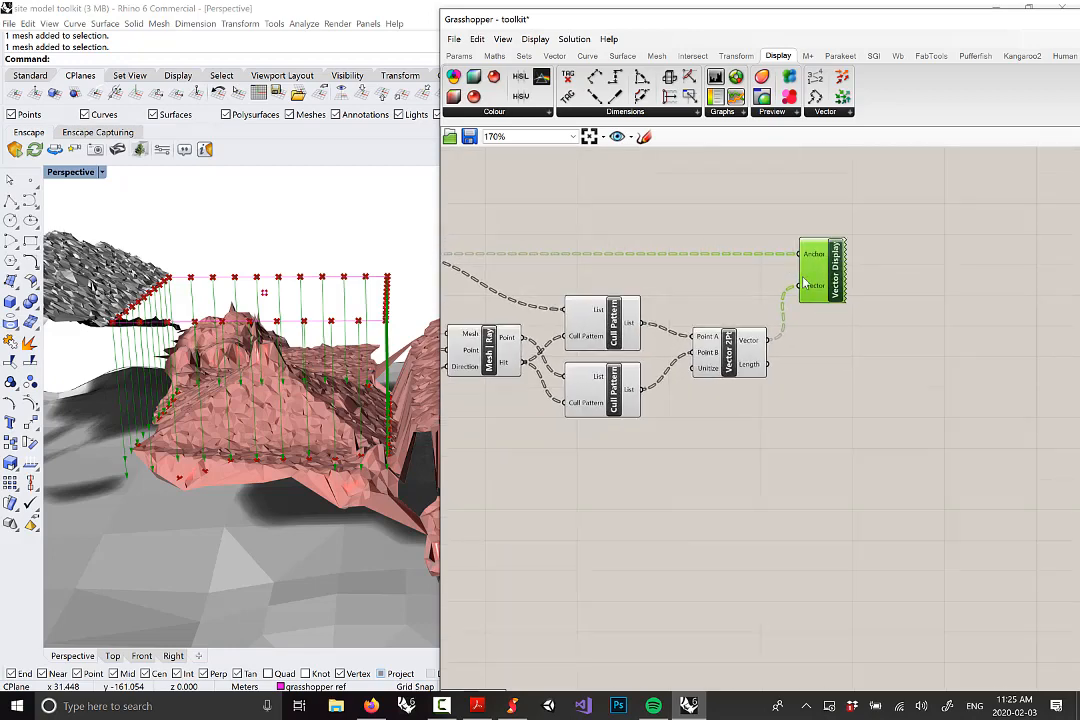
{"action": "scroll", "coordinate": [742, 347], "scroll_direction": "up", "scroll_amount": 2}
{"action": "left_click", "coordinate": [720, 354]}
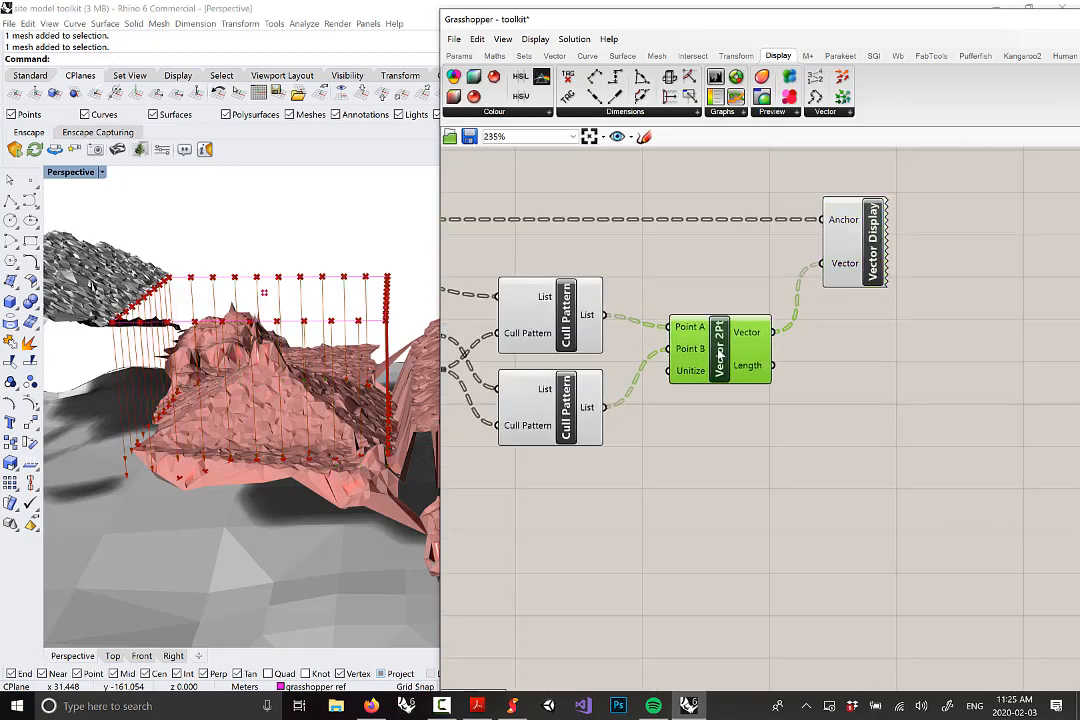
{"action": "left_click_drag", "start_coordinate": [718, 357], "coordinate": [712, 362]}
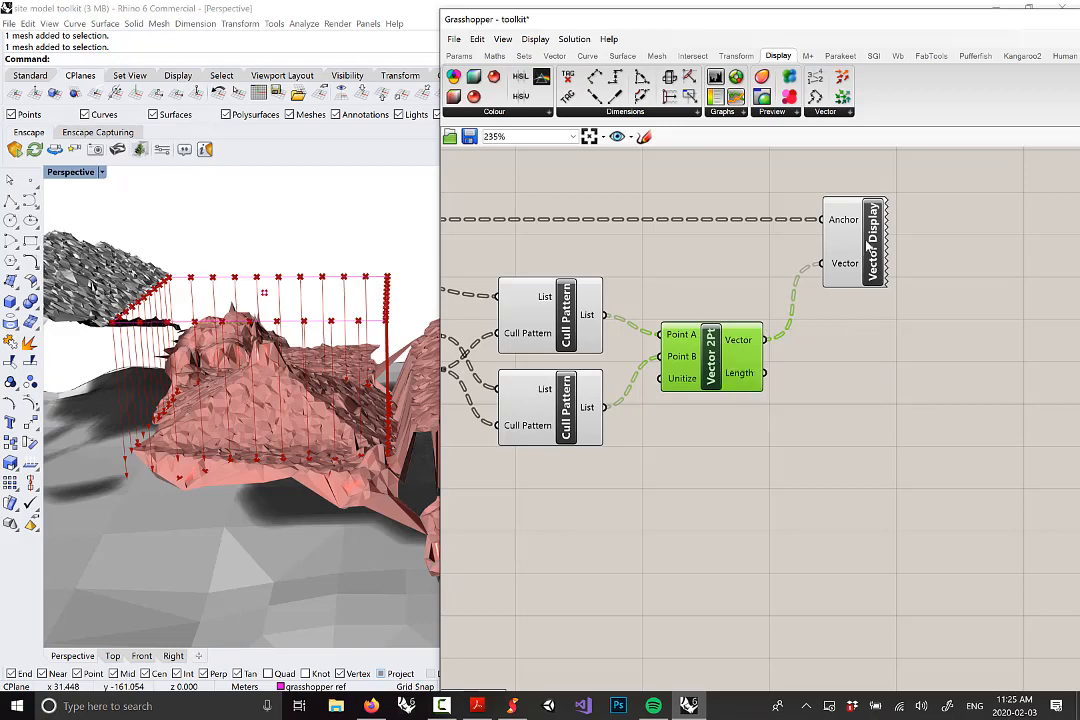
{"action": "left_click_drag", "start_coordinate": [869, 245], "coordinate": [853, 241]}
Check the point data coming out of Divide Curve
{"action": "scroll", "coordinate": [857, 240], "scroll_direction": "down", "scroll_amount": 4}
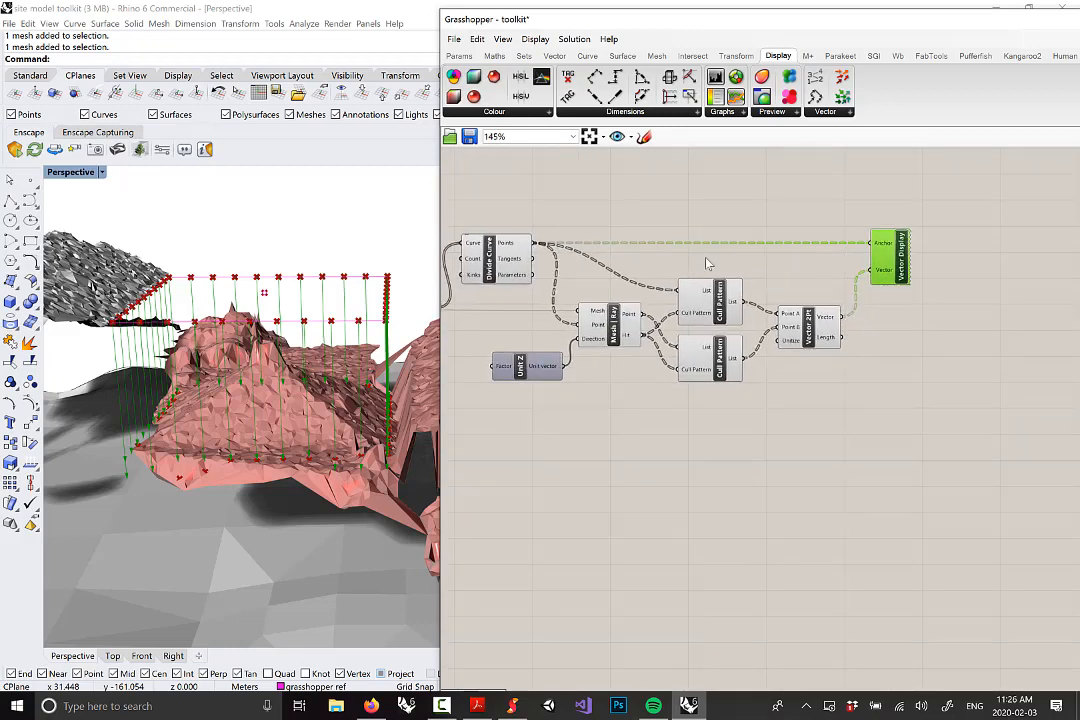
{"action": "right_click_drag", "start_coordinate": [522, 246], "coordinate": [694, 250]}
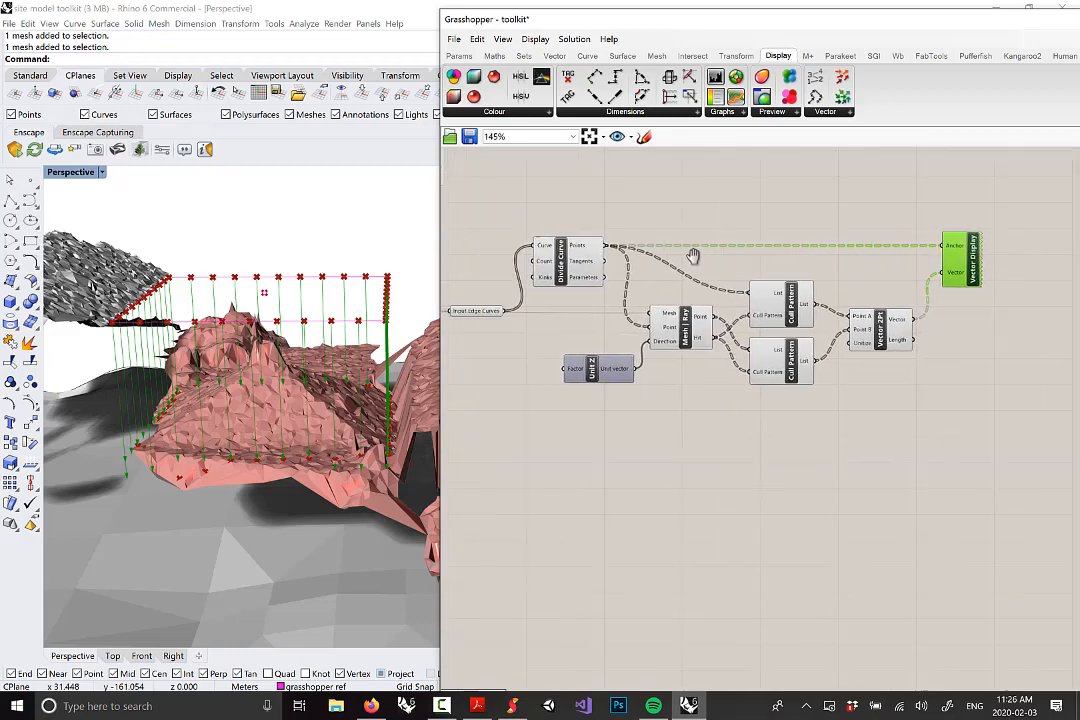
{"action": "scroll", "coordinate": [691, 249], "scroll_direction": "up", "scroll_amount": 3}
{"action": "mouse_move", "coordinate": [691, 249]}
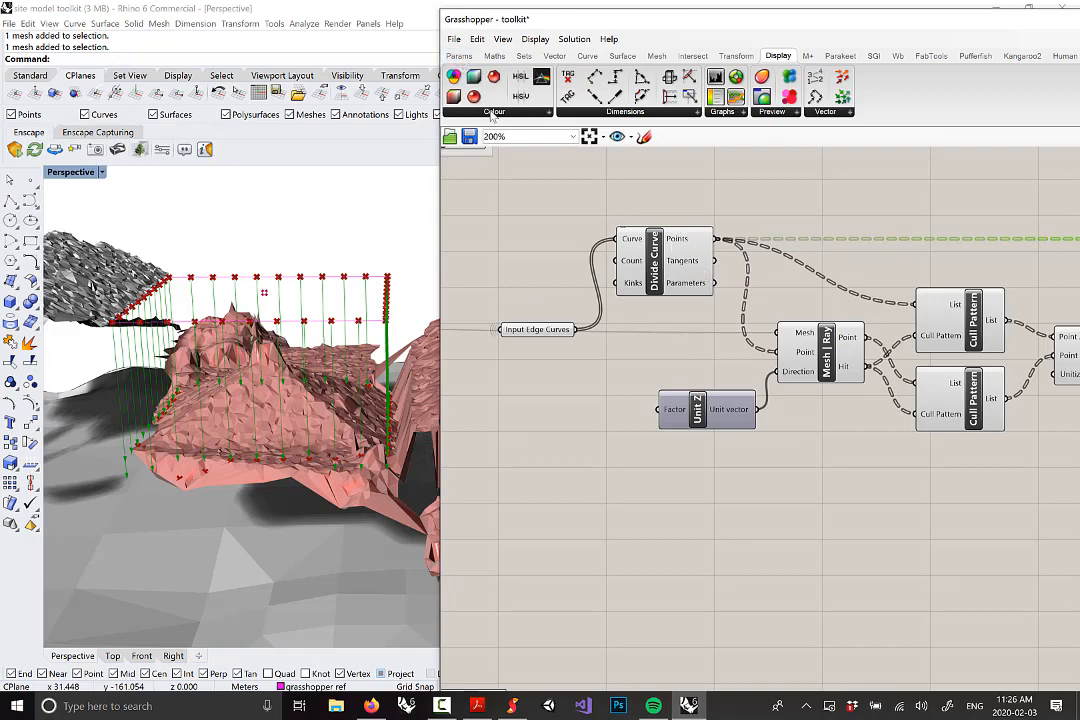
Add a Param Viewer from Params > Util and wire Divide Curve's Points into it
{"action": "left_click", "coordinate": [459, 55]}
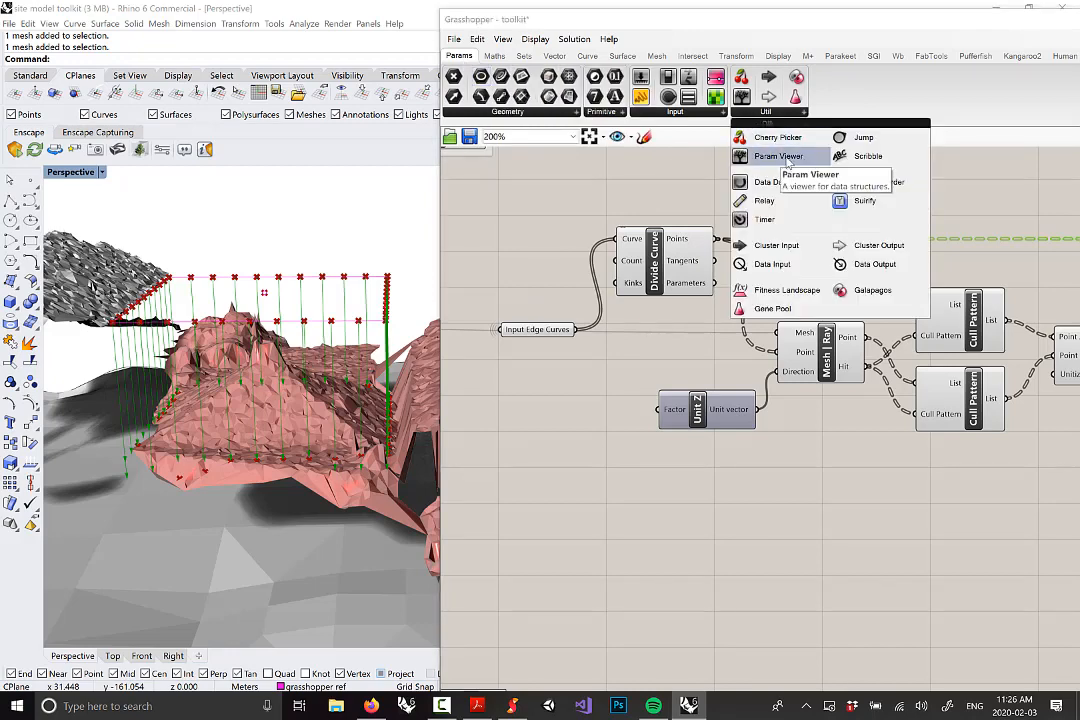
{"action": "left_click_drag", "start_coordinate": [780, 158], "coordinate": [735, 216]}
{"action": "right_click_drag", "start_coordinate": [735, 216], "coordinate": [670, 318]}
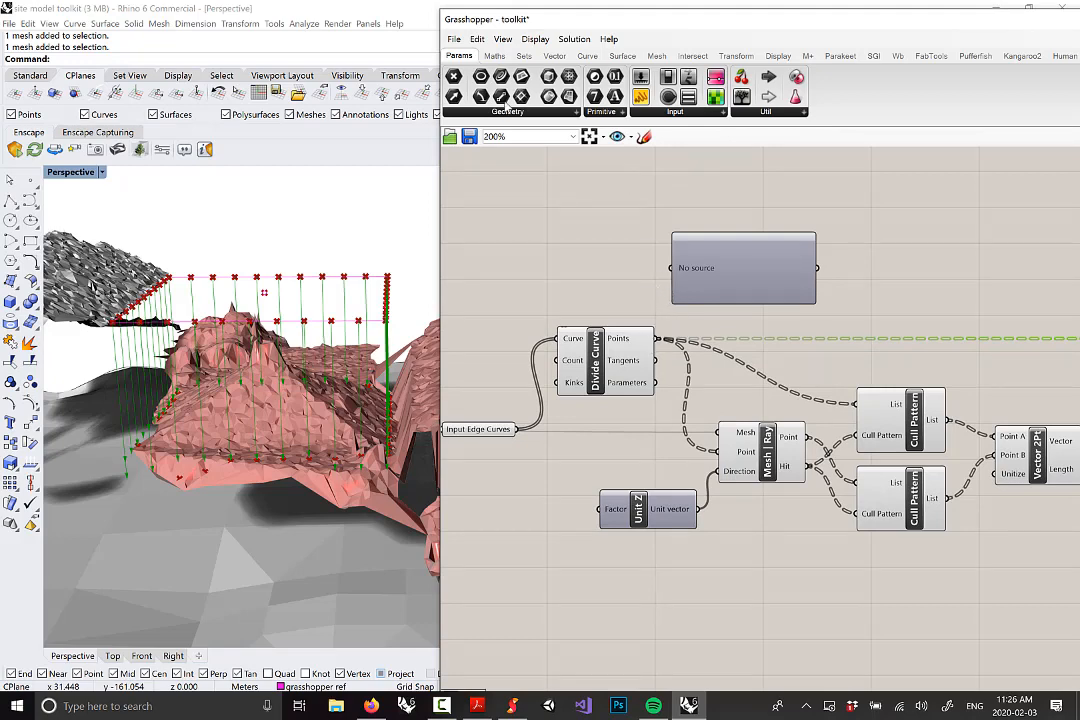
{"action": "left_click", "coordinate": [767, 113]}
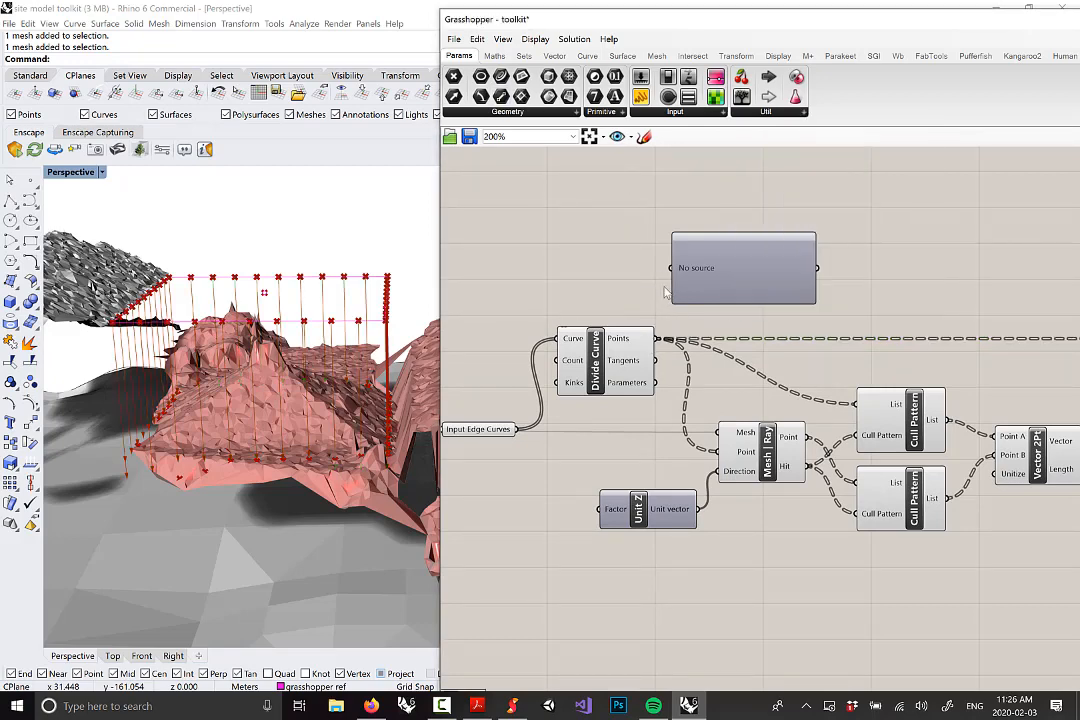
{"action": "left_click_drag", "start_coordinate": [657, 338], "coordinate": [674, 271]}
Enlarge the viewer, Alt-drag a copy beside it, and switch the copy to tree view
{"action": "left_click_drag", "start_coordinate": [773, 243], "coordinate": [776, 198]}
{"action": "left_click_drag", "start_coordinate": [765, 268], "coordinate": [765, 297]}
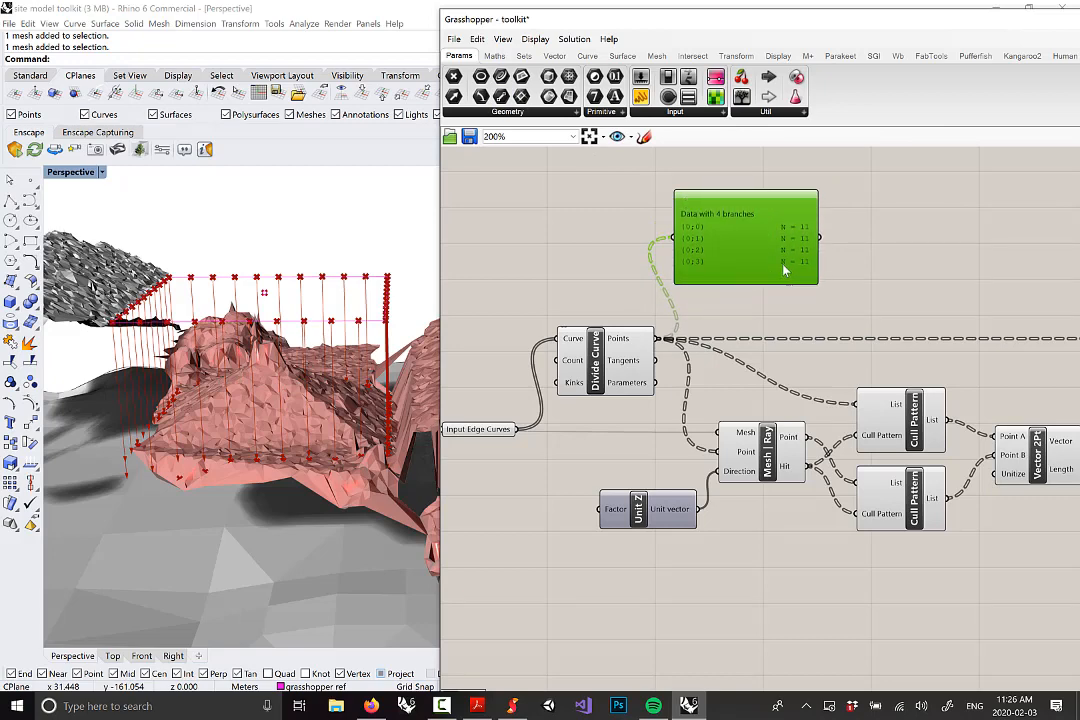
{"action": "left_click_drag", "start_coordinate": [734, 214], "coordinate": [726, 199]}
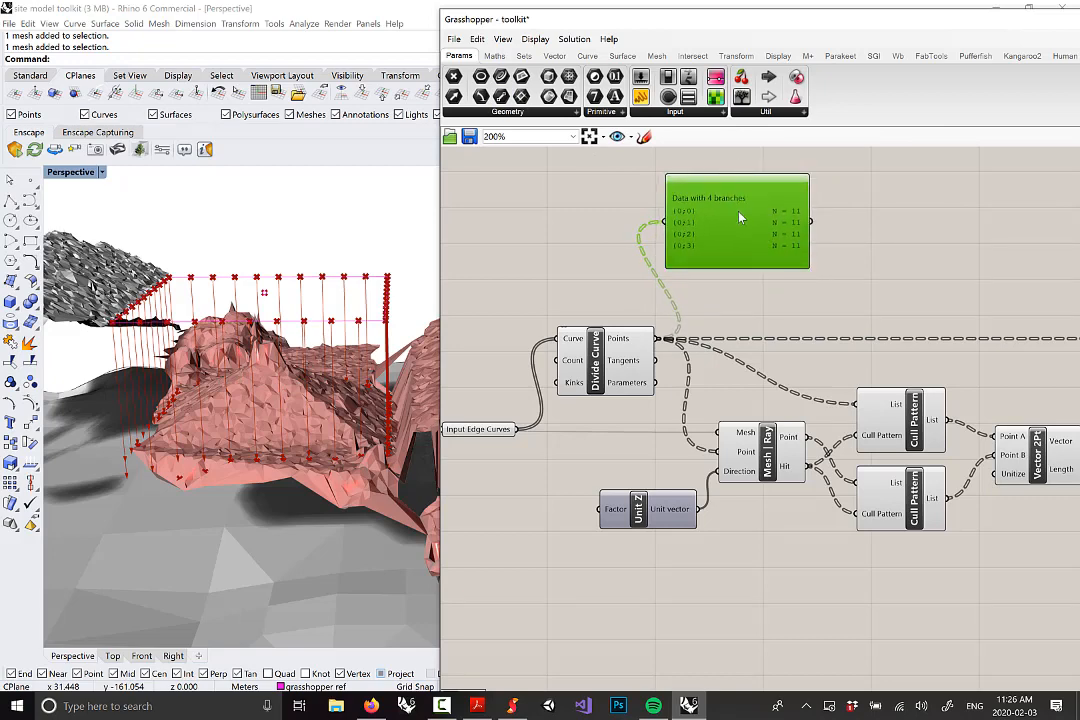
{"action": "left_click_drag", "start_coordinate": [742, 216], "coordinate": [899, 212]}
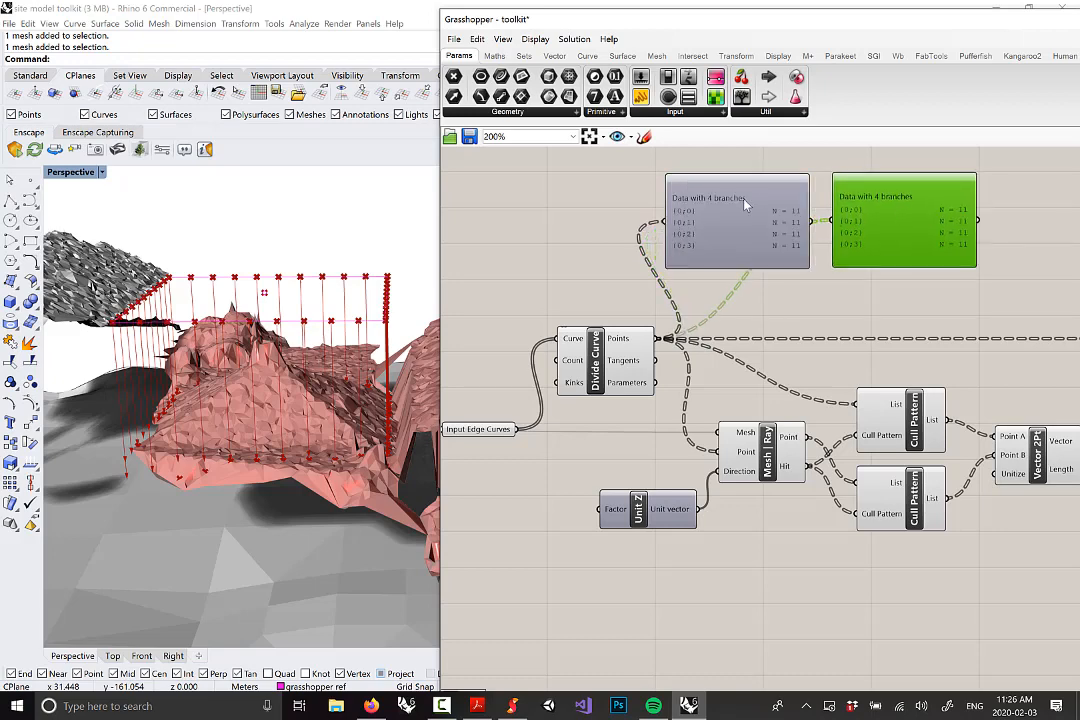
{"action": "double_click", "coordinate": [910, 230]}
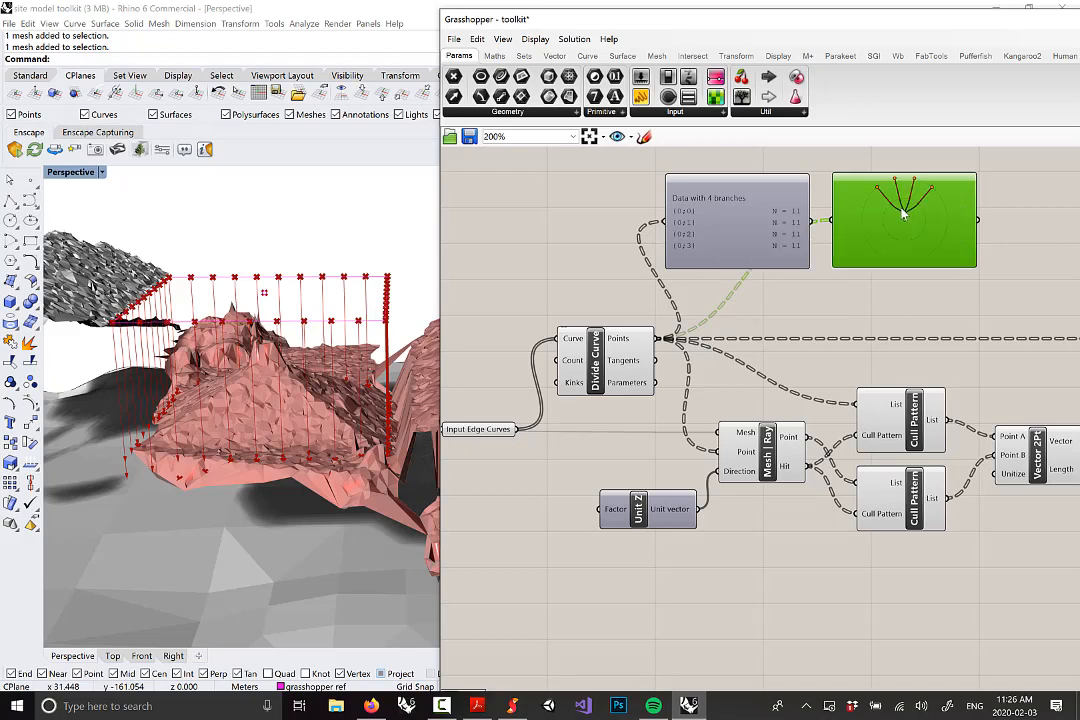
Pan over to Input Edge Curves and back to the viewers showing 4 branches of 11
{"action": "scroll", "coordinate": [920, 232], "scroll_direction": "up", "scroll_amount": 2}
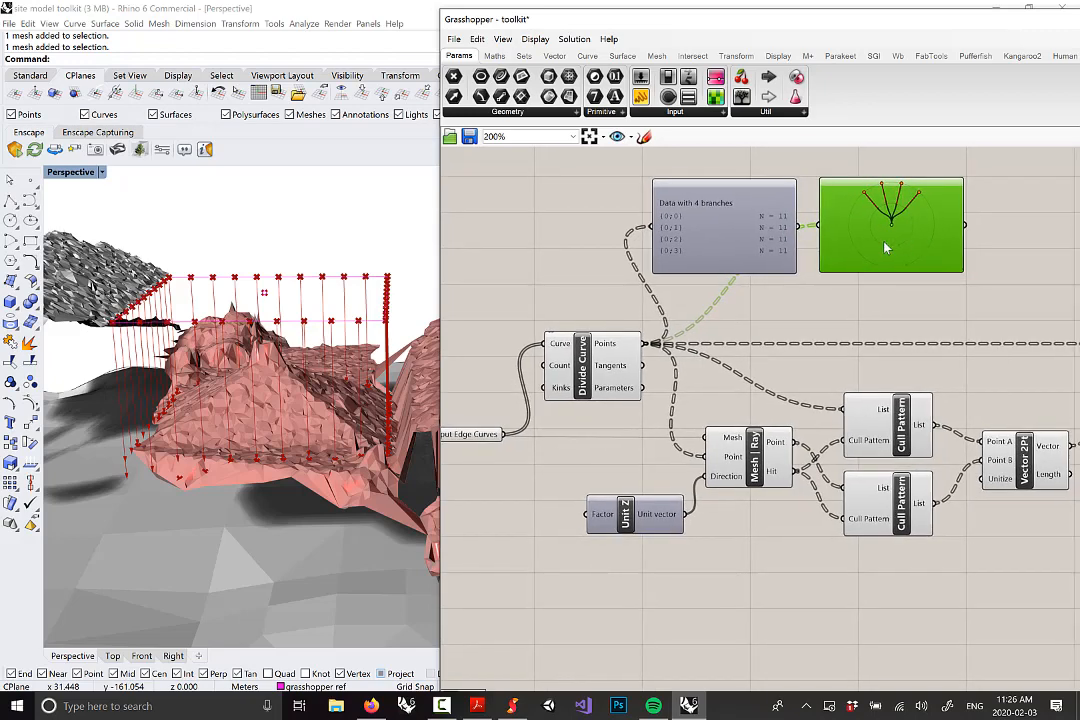
{"action": "right_click_drag", "start_coordinate": [874, 245], "coordinate": [871, 249]}
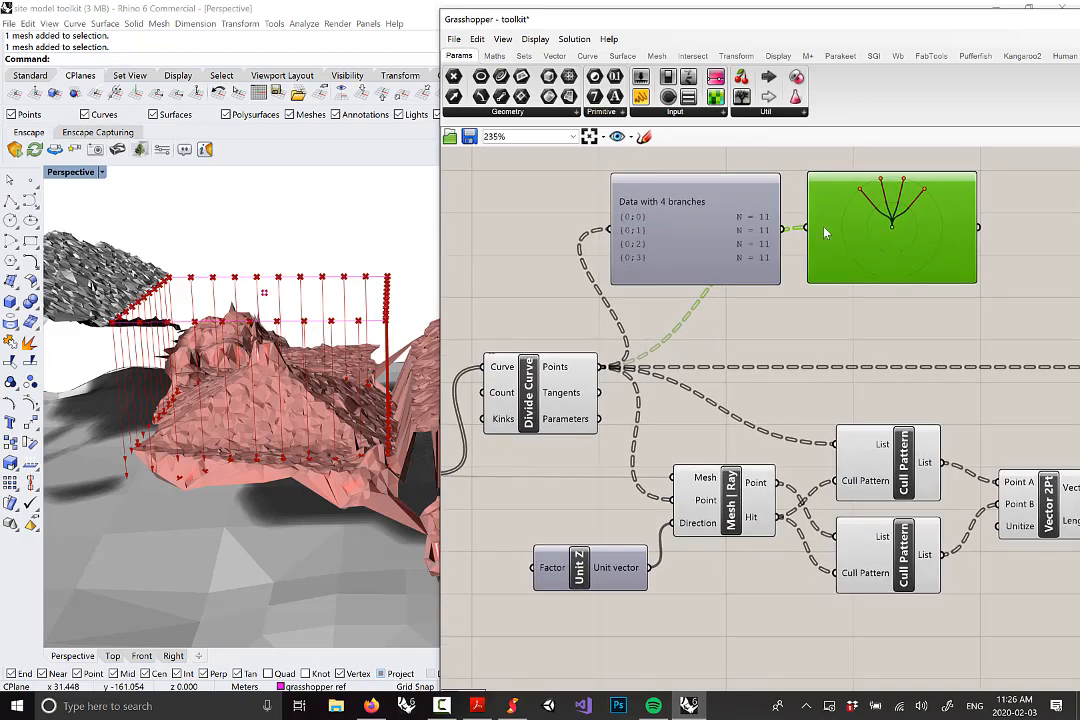
{"action": "right_click_drag", "start_coordinate": [697, 258], "coordinate": [855, 226]}
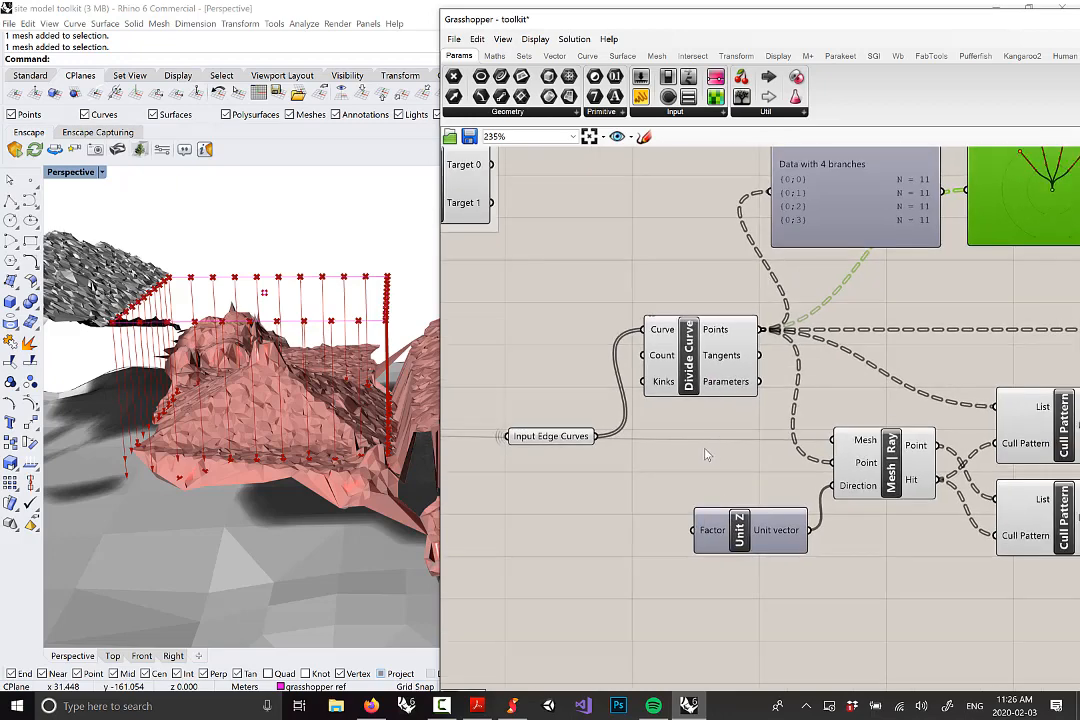
{"action": "mouse_move", "coordinate": [551, 438]}
{"action": "right_click_drag", "start_coordinate": [635, 287], "coordinate": [553, 314]}
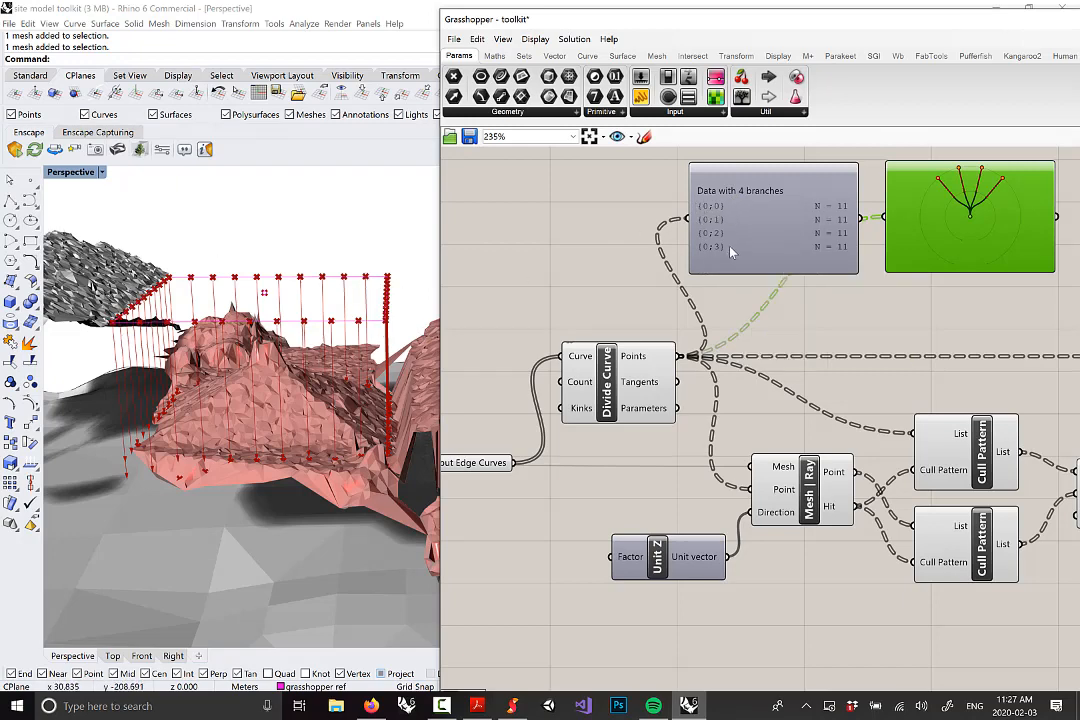
{"action": "right_click_drag", "start_coordinate": [798, 271], "coordinate": [768, 273]}
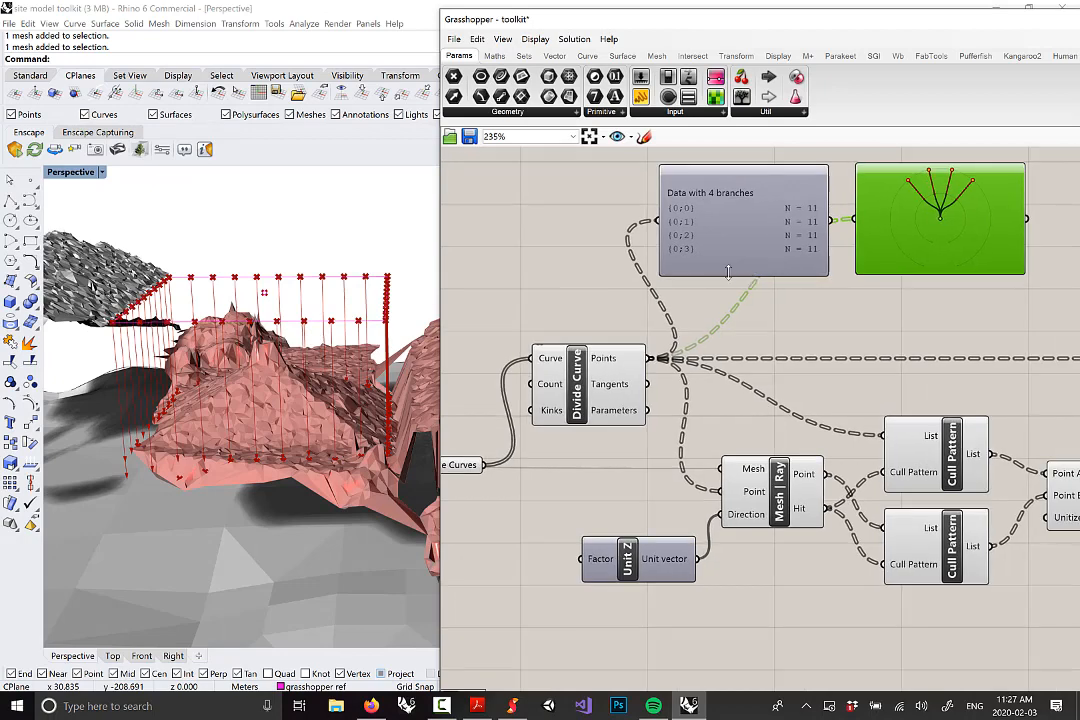
Bring Sketchable forward in a smaller, narrower window on the left
{"action": "left_click", "coordinate": [512, 706]}
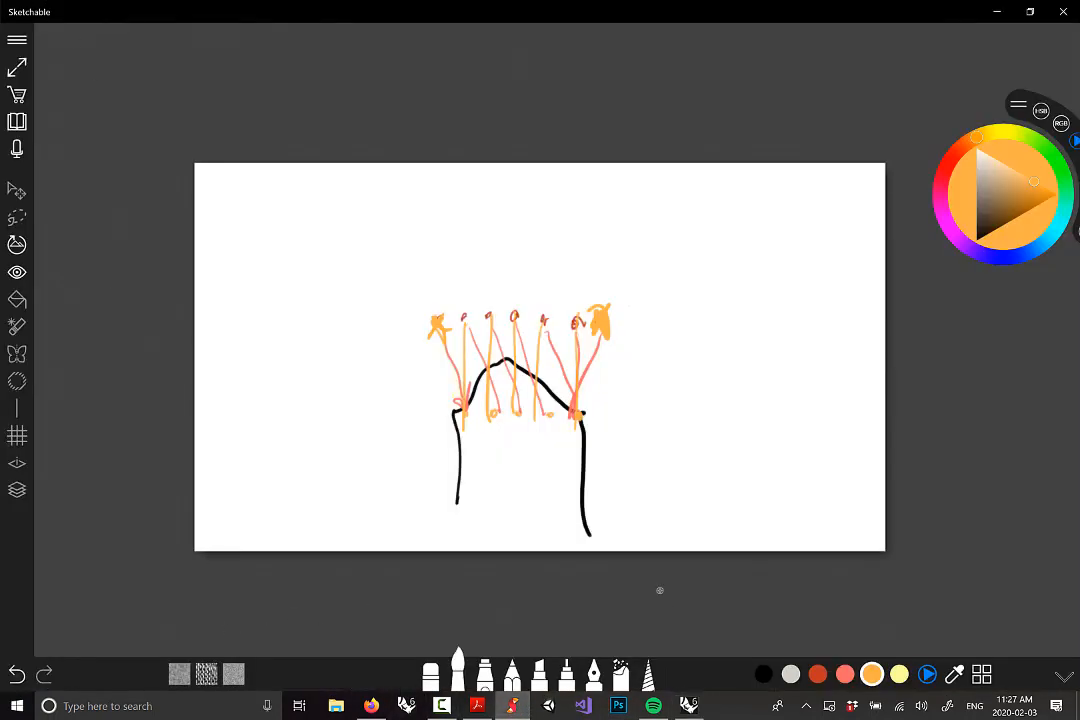
{"action": "mouse_move", "coordinate": [357, 4]}
{"action": "left_mouse_down"}
{"action": "mouse_move", "coordinate": [417, 14]}
{"action": "mouse_move", "coordinate": [75, 45]}
{"action": "mouse_move", "coordinate": [190, 20]}
{"action": "mouse_move", "coordinate": [535, 39]}
{"action": "mouse_move", "coordinate": [429, 19]}
{"action": "mouse_move", "coordinate": [364, 24]}
{"action": "left_mouse_up"}
{"action": "left_click_drag", "start_coordinate": [731, 288], "coordinate": [617, 288]}
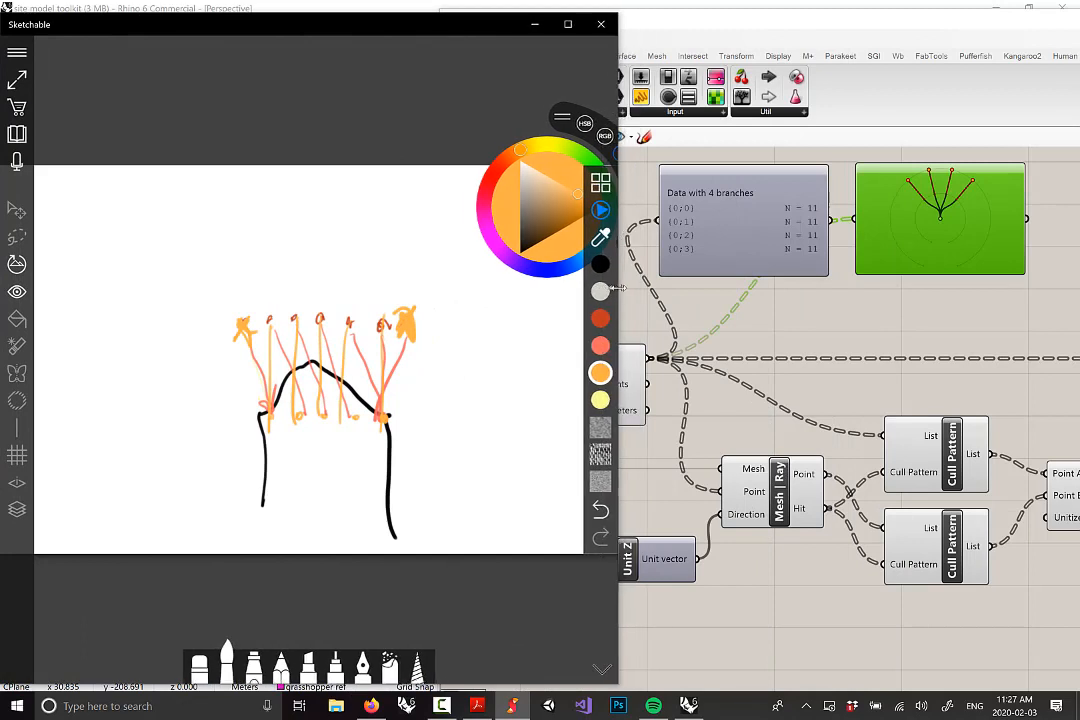
Delete the ray sketch page, open a new blank page, and shrink Rhino's window beside it
{"action": "left_click", "coordinate": [17, 130]}
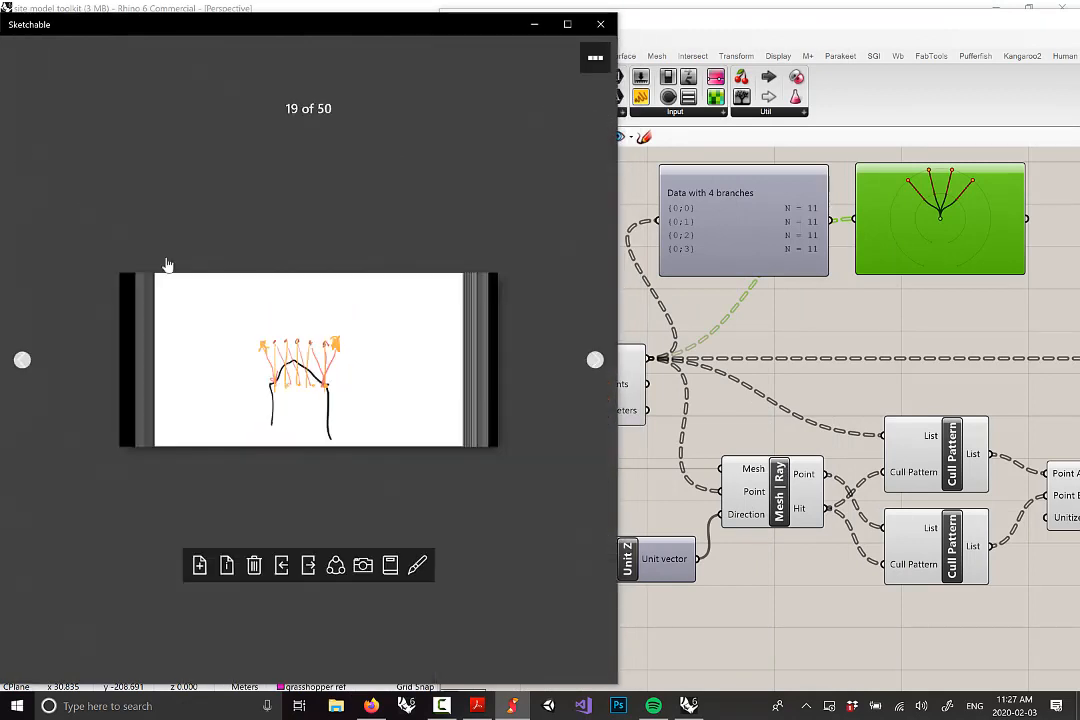
{"action": "left_click", "coordinate": [254, 566]}
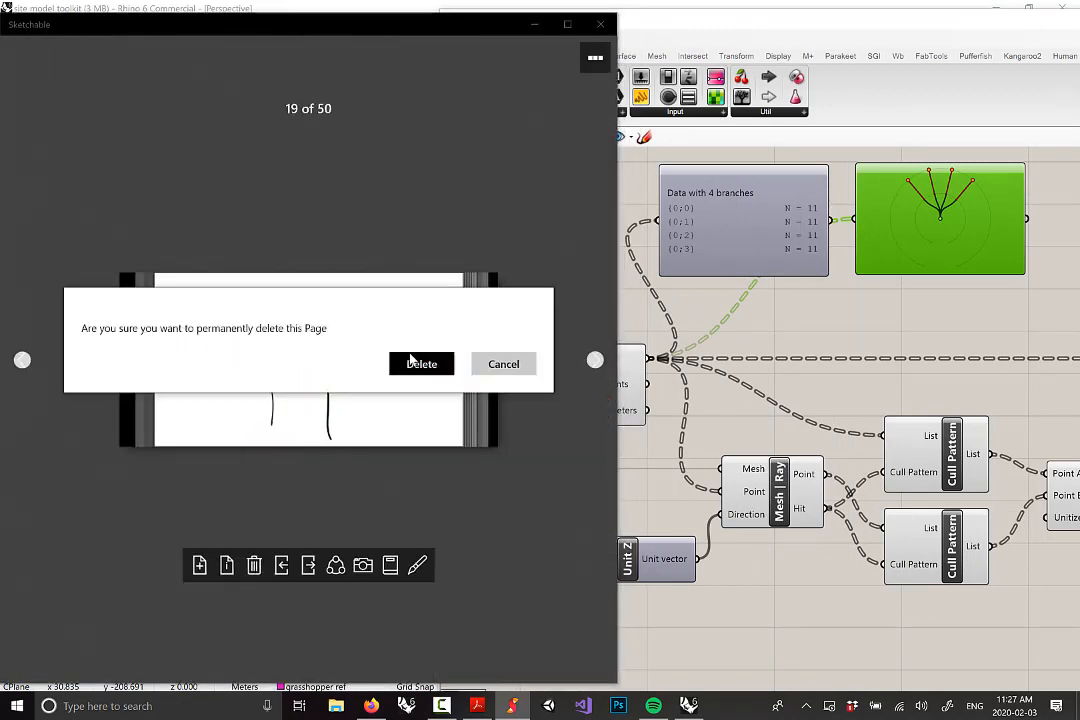
{"action": "left_click", "coordinate": [410, 363]}
{"action": "left_click", "coordinate": [199, 567]}
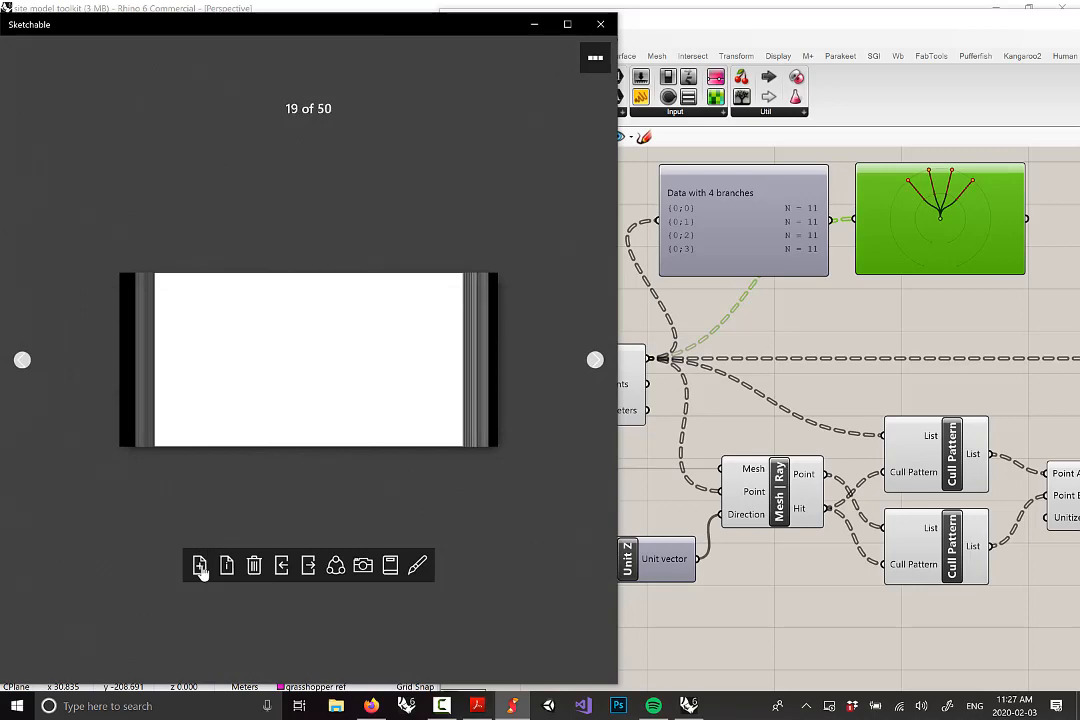
{"action": "left_click", "coordinate": [282, 378]}
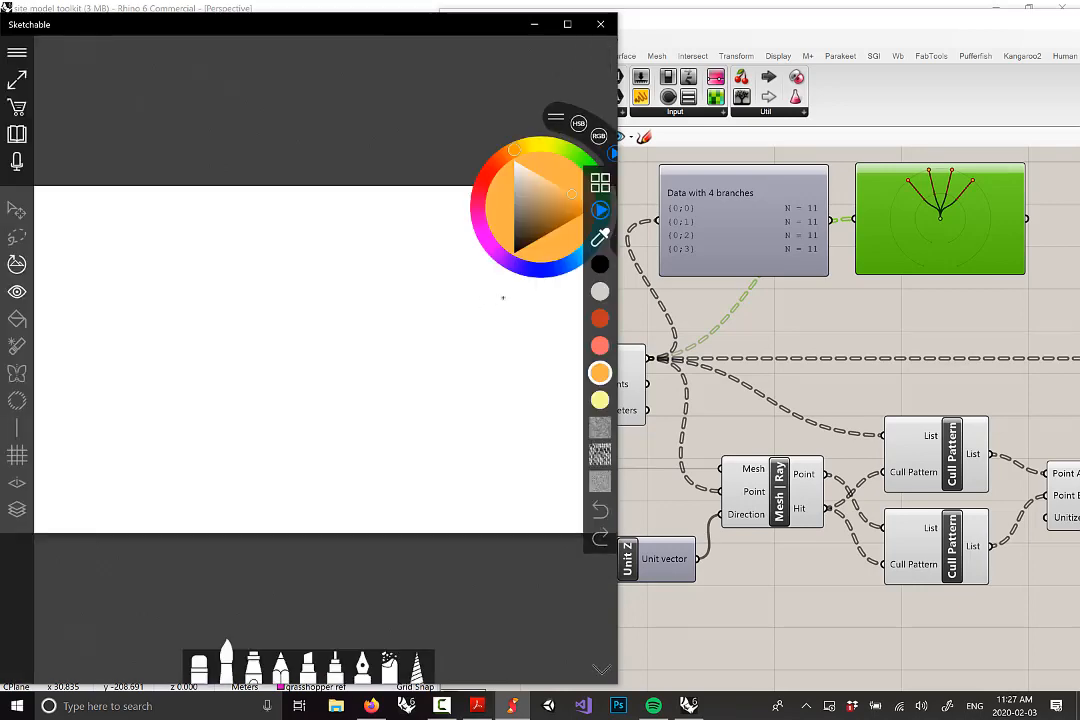
{"action": "left_click", "coordinate": [322, 8]}
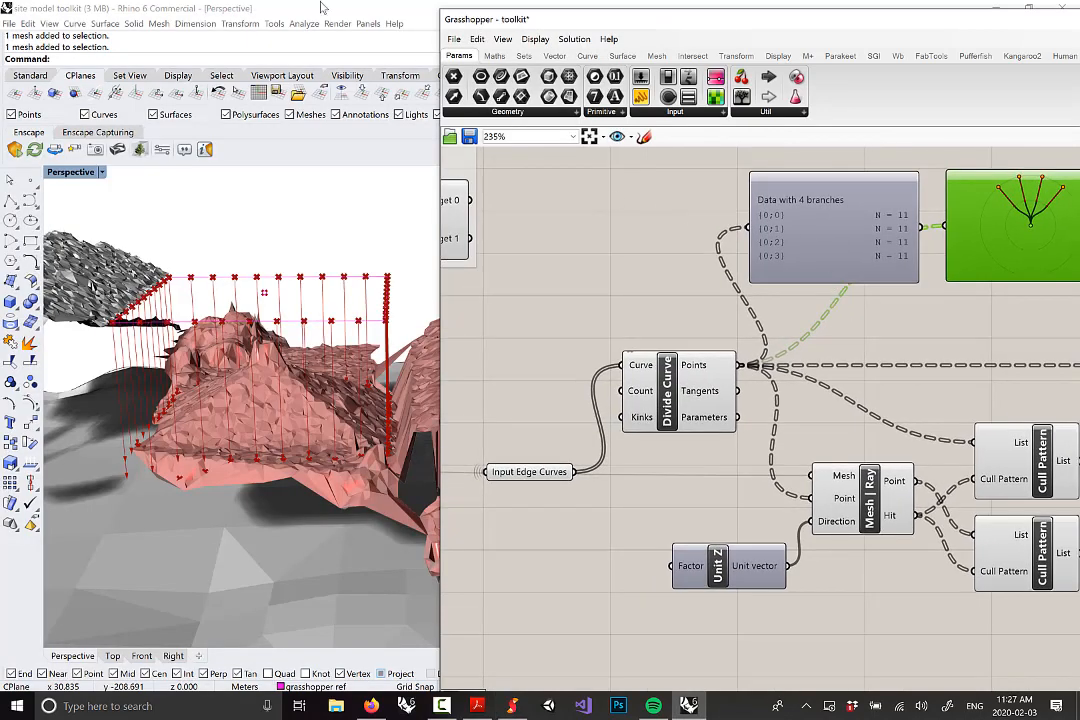
{"action": "mouse_move", "coordinate": [322, 8]}
{"action": "left_mouse_down"}
{"action": "mouse_move", "coordinate": [554, 128]}
{"action": "mouse_move", "coordinate": [897, 188]}
{"action": "left_mouse_up"}
Clear the Grasshopper canvas selection, then return to the blank Sketchable page
{"action": "left_click", "coordinate": [275, 117]}
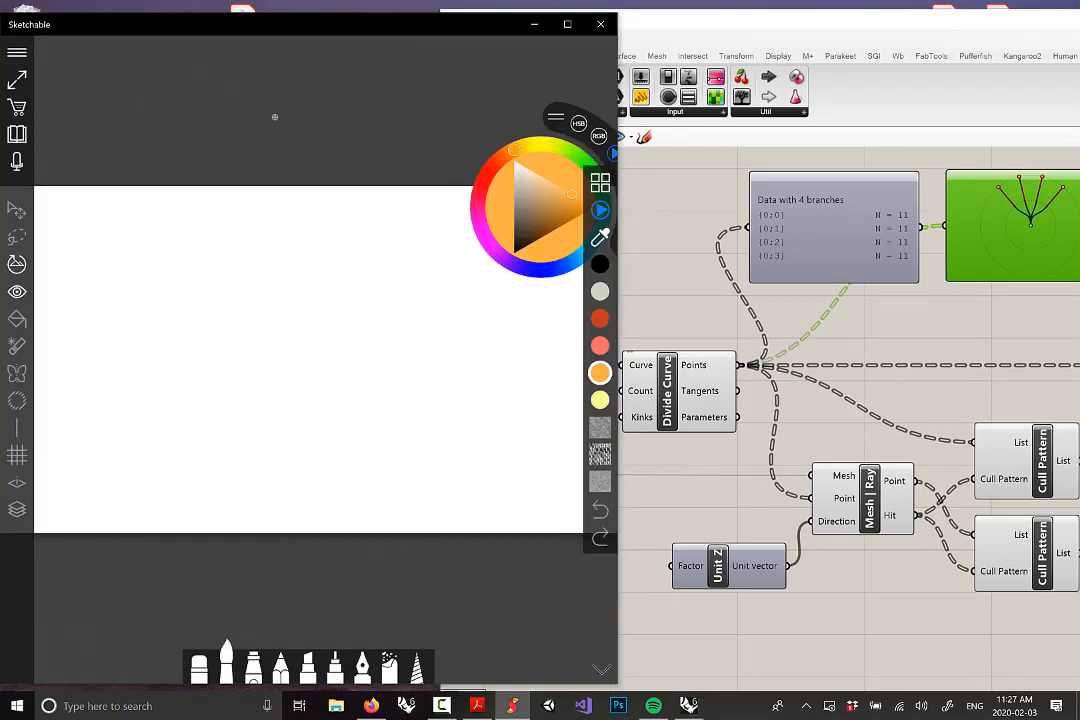
{"action": "right_click", "coordinate": [867, 331]}
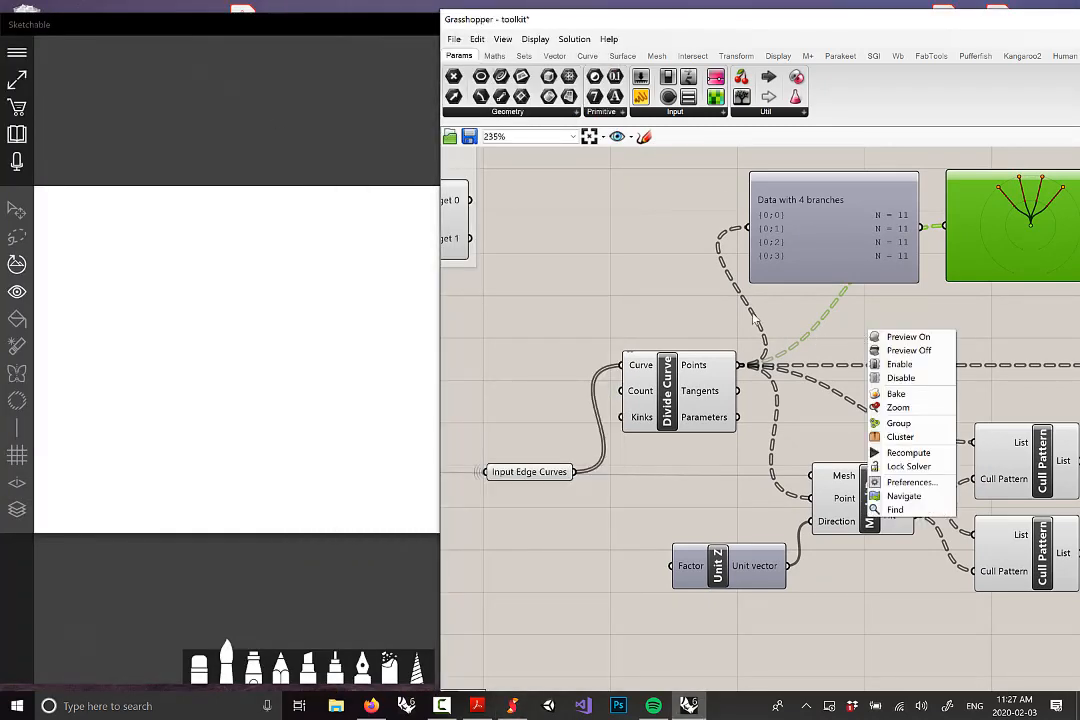
{"action": "left_click", "coordinate": [755, 320]}
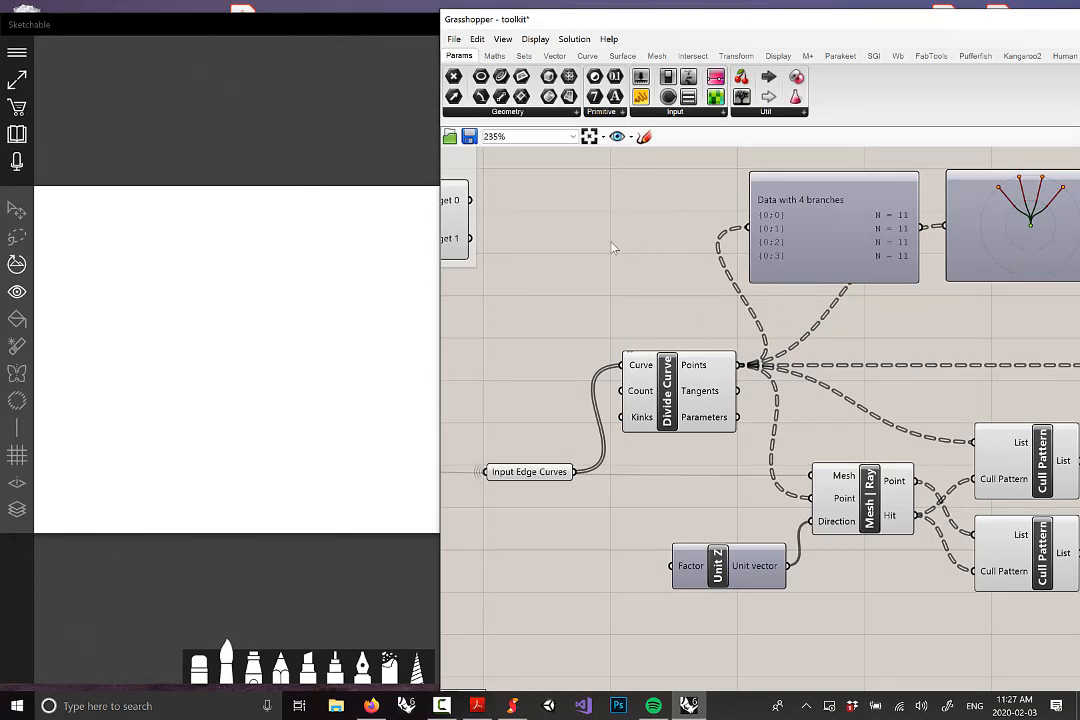
{"action": "left_click", "coordinate": [304, 141]}
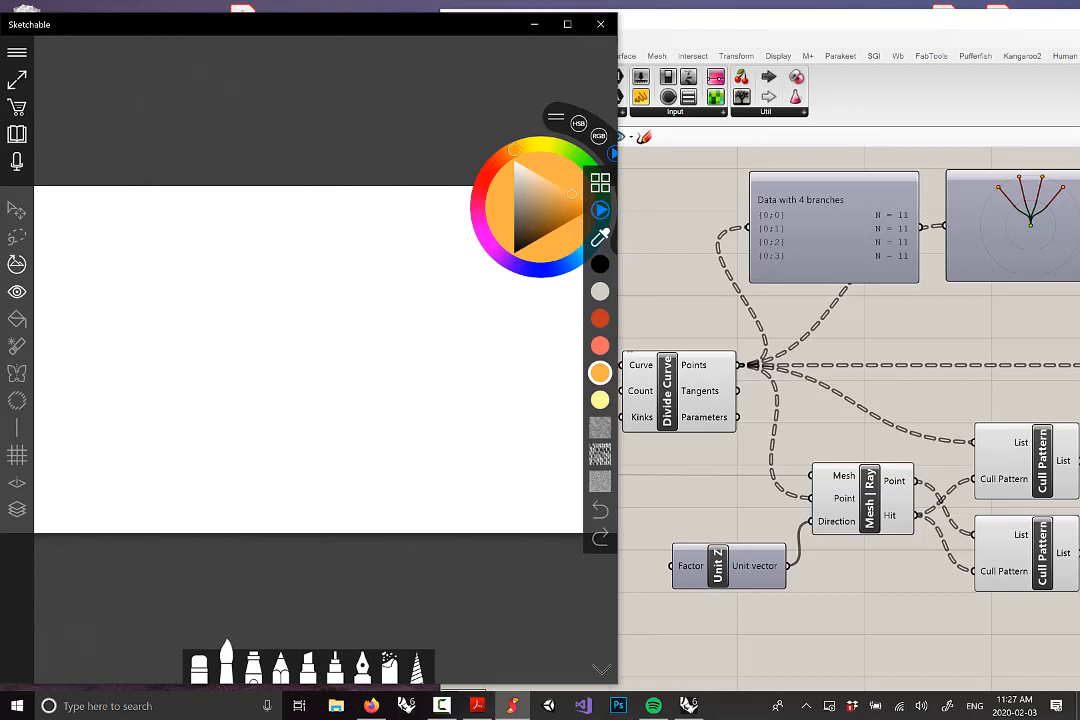
Write a dark red {0} label with a column of orange point circles beside it
{"action": "left_click", "coordinate": [600, 319]}
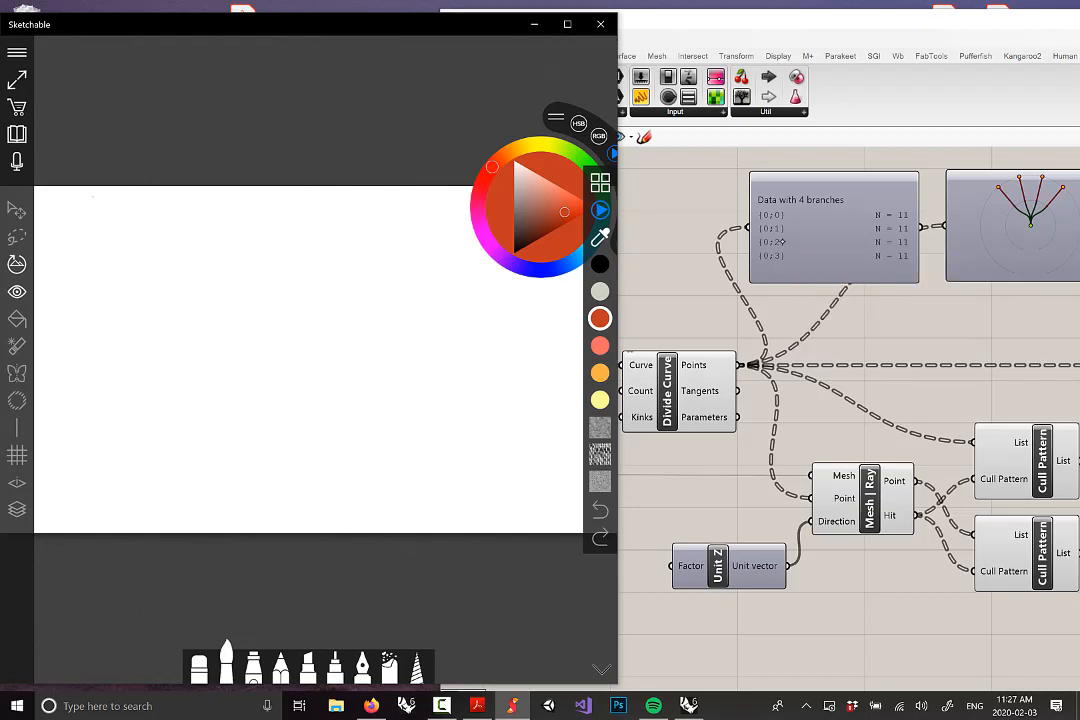
{"action": "left_click_drag", "start_coordinate": [95, 197], "coordinate": [93, 265]}
{"action": "mouse_move", "coordinate": [116, 213]}
{"action": "left_mouse_down"}
{"action": "mouse_move", "coordinate": [155, 227]}
{"action": "mouse_move", "coordinate": [146, 268]}
{"action": "left_mouse_up"}
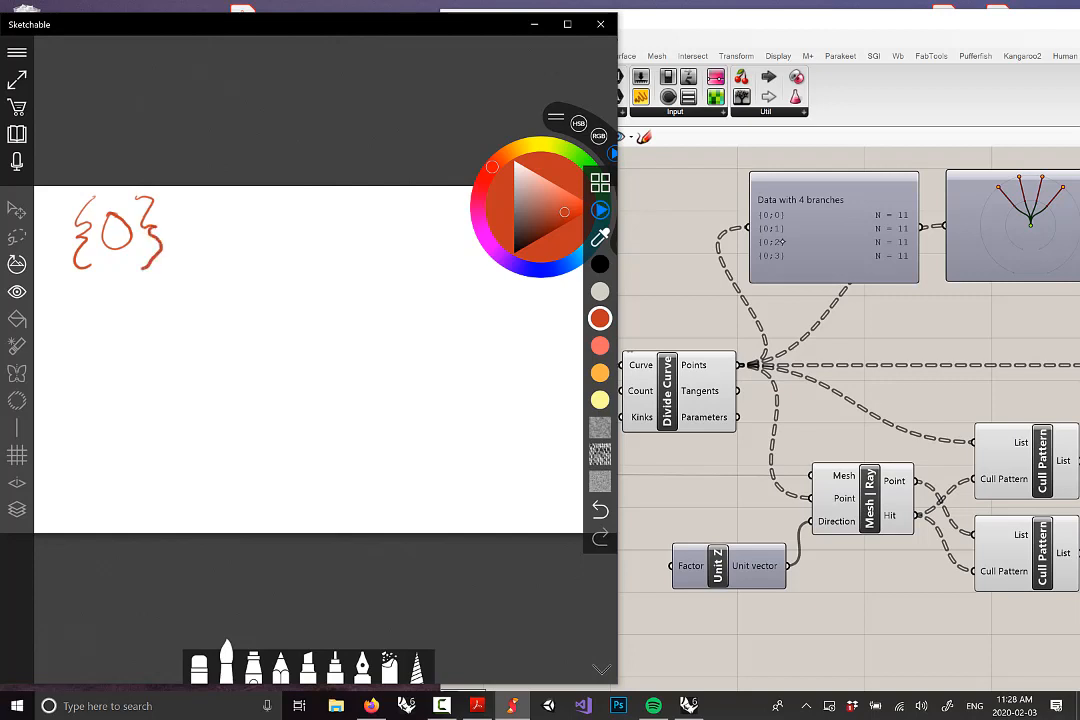
{"action": "left_click", "coordinate": [600, 373]}
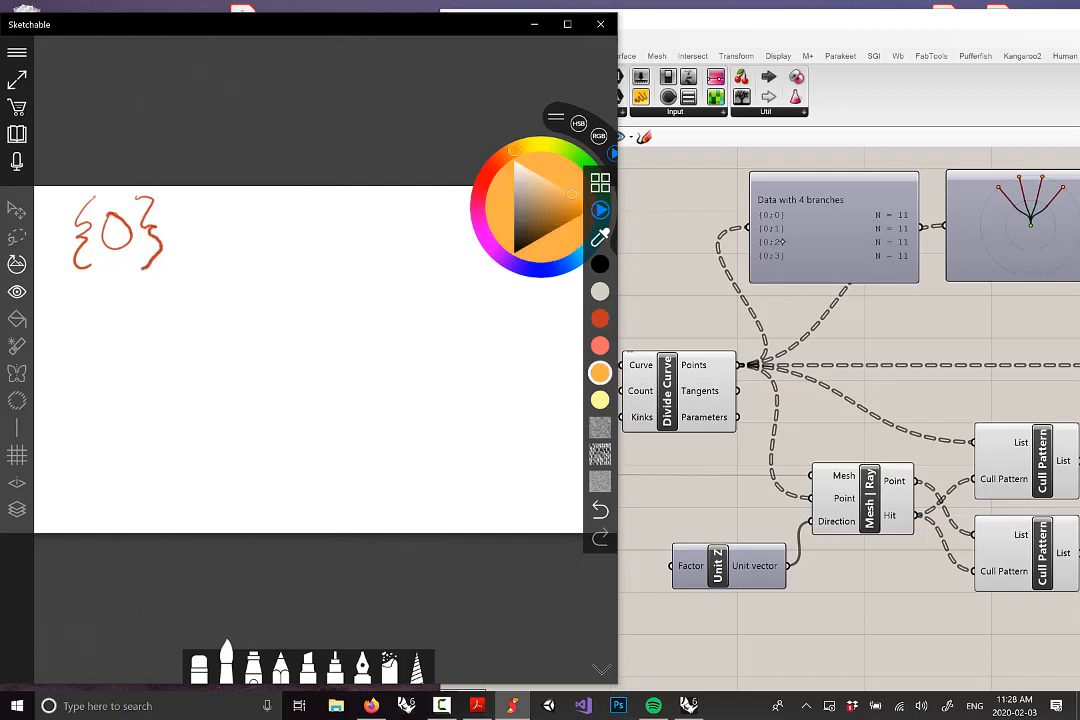
{"action": "mouse_move", "coordinate": [208, 224]}
{"action": "left_mouse_down"}
{"action": "mouse_move", "coordinate": [214, 257]}
{"action": "mouse_move", "coordinate": [205, 257]}
{"action": "left_mouse_up"}
{"action": "left_click_drag", "start_coordinate": [208, 297], "coordinate": [208, 323]}
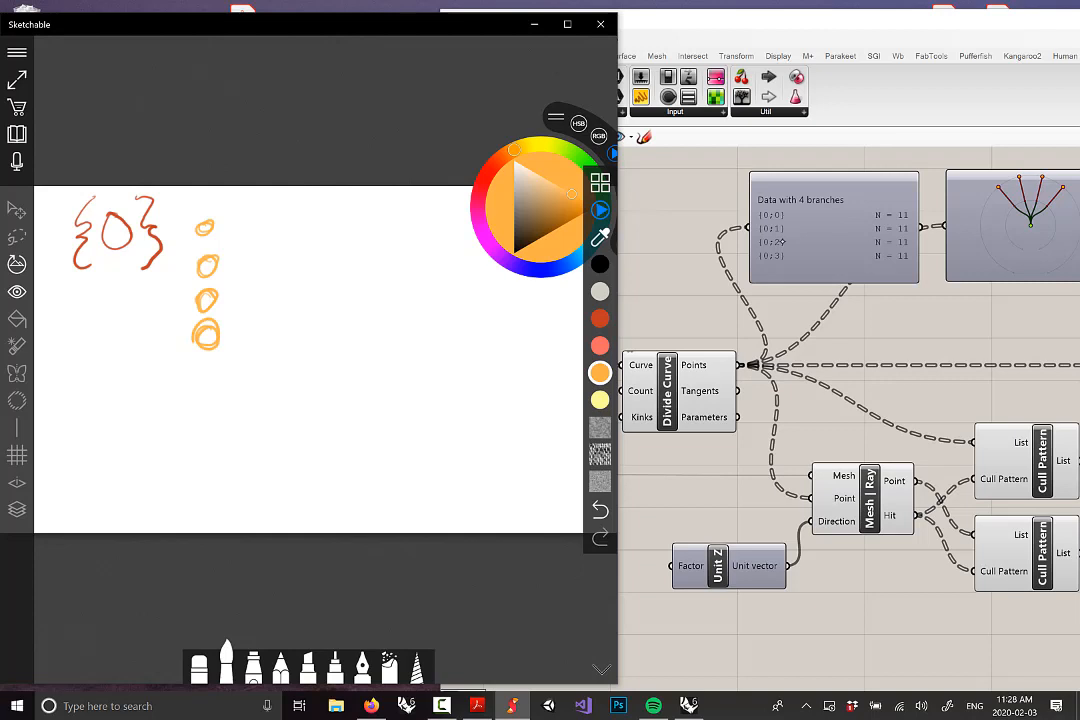
Write a dark red {1} label with salmon point circles beside it
{"action": "left_click", "coordinate": [600, 318]}
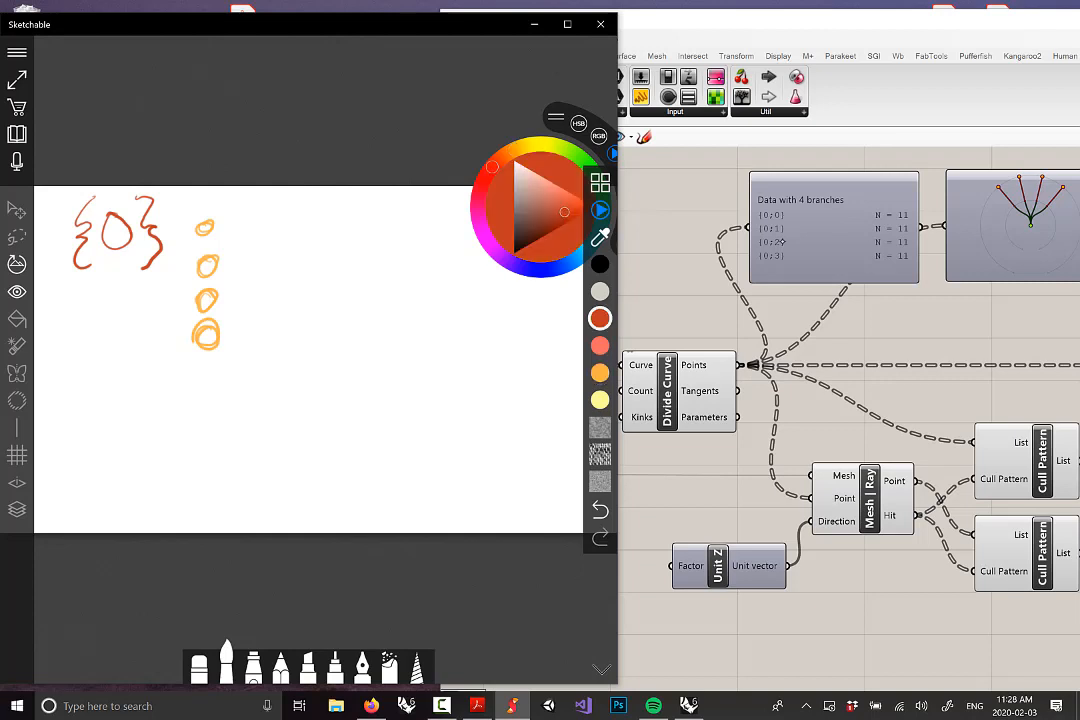
{"action": "mouse_move", "coordinate": [316, 196]}
{"action": "left_mouse_down"}
{"action": "mouse_move", "coordinate": [298, 236]}
{"action": "mouse_move", "coordinate": [316, 268]}
{"action": "left_mouse_up"}
{"action": "left_click_drag", "start_coordinate": [333, 207], "coordinate": [334, 244]}
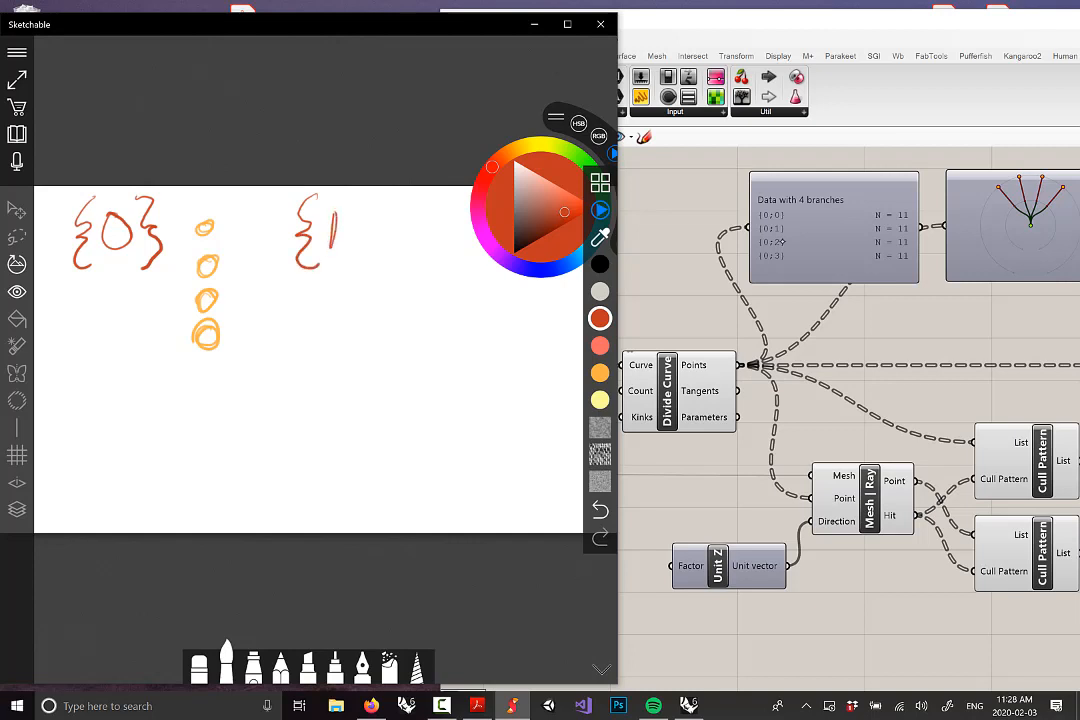
{"action": "mouse_move", "coordinate": [352, 199]}
{"action": "left_mouse_down"}
{"action": "mouse_move", "coordinate": [362, 224]}
{"action": "mouse_move", "coordinate": [348, 271]}
{"action": "left_mouse_up"}
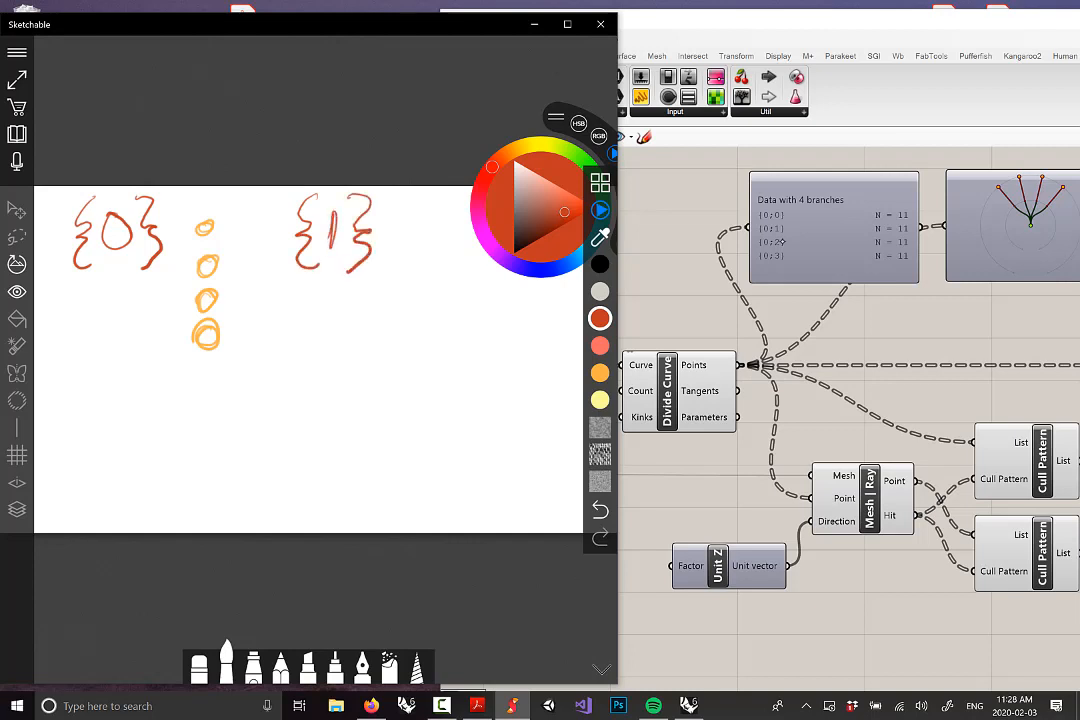
{"action": "left_click", "coordinate": [600, 346]}
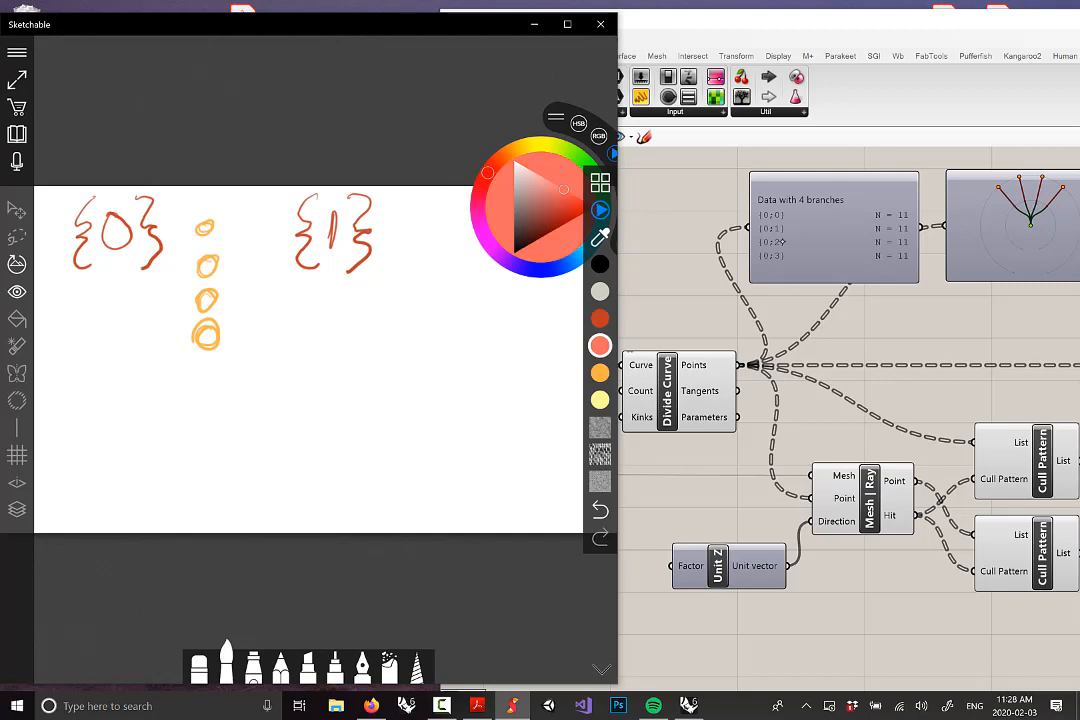
{"action": "mouse_move", "coordinate": [410, 221]}
{"action": "left_mouse_down"}
{"action": "mouse_move", "coordinate": [420, 232]}
{"action": "mouse_move", "coordinate": [412, 222]}
{"action": "mouse_move", "coordinate": [399, 276]}
{"action": "mouse_move", "coordinate": [412, 260]}
{"action": "left_mouse_up"}
{"action": "mouse_move", "coordinate": [407, 311]}
{"action": "left_mouse_down"}
{"action": "mouse_move", "coordinate": [392, 330]}
{"action": "mouse_move", "coordinate": [406, 310]}
{"action": "left_mouse_up"}
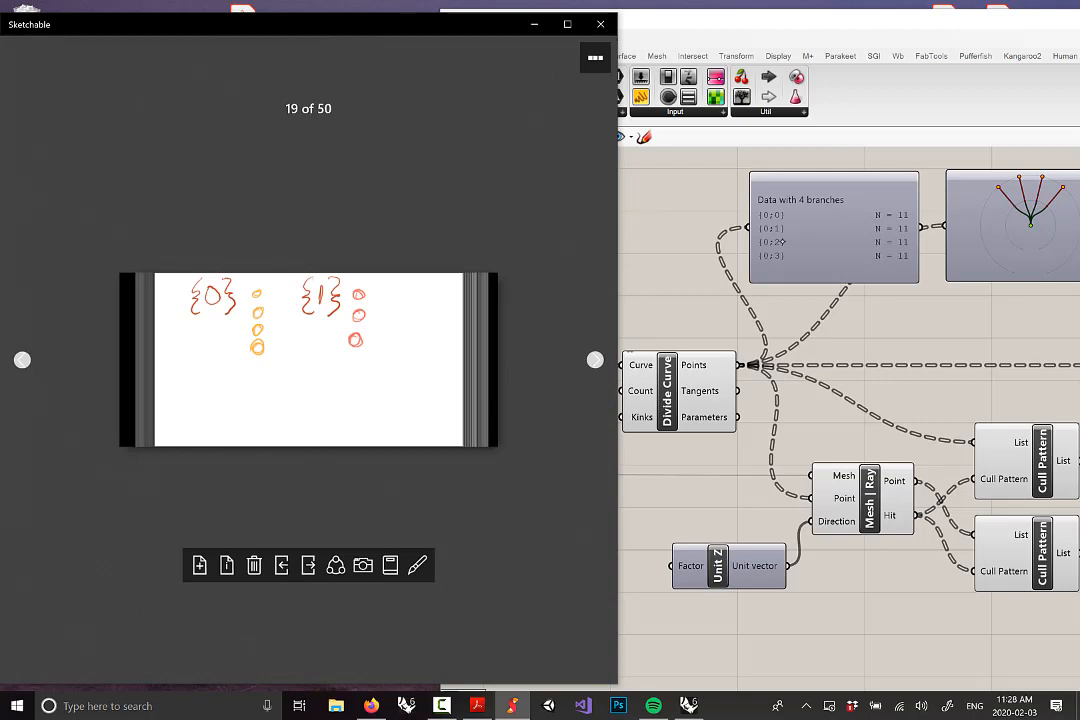
Delete the {0}/{1} sketch page, insert a new blank page with Ctrl+N, and open it
{"action": "left_click", "coordinate": [254, 565]}
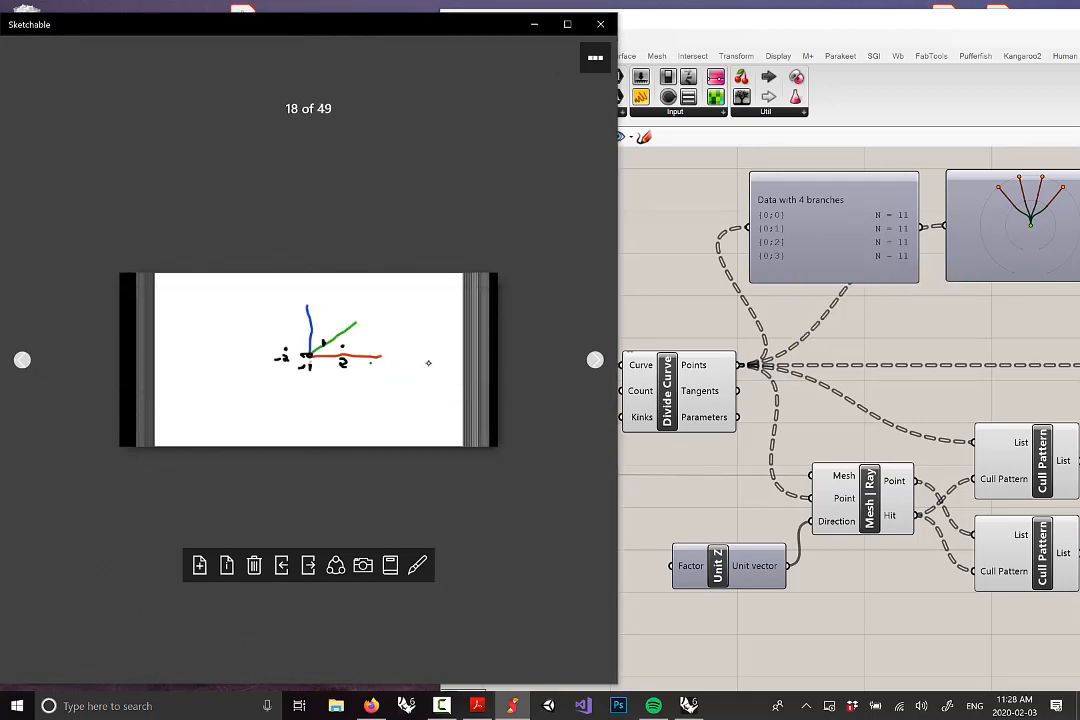
{"action": "key", "text": "ctrl+n"}
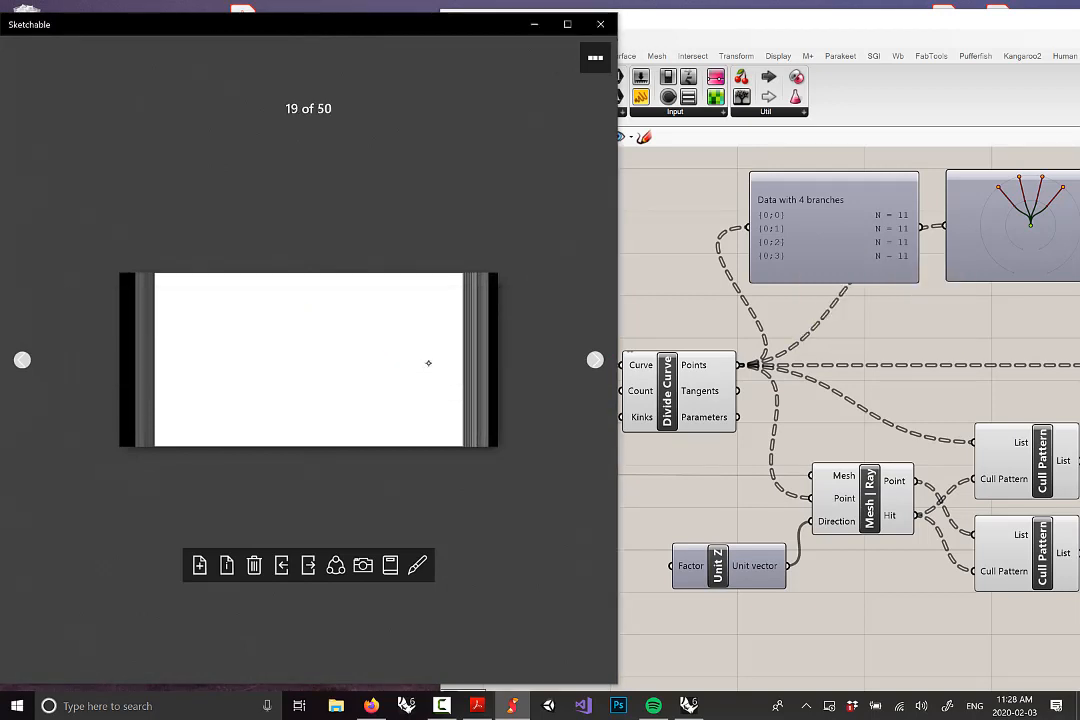
{"action": "left_click", "coordinate": [428, 363]}
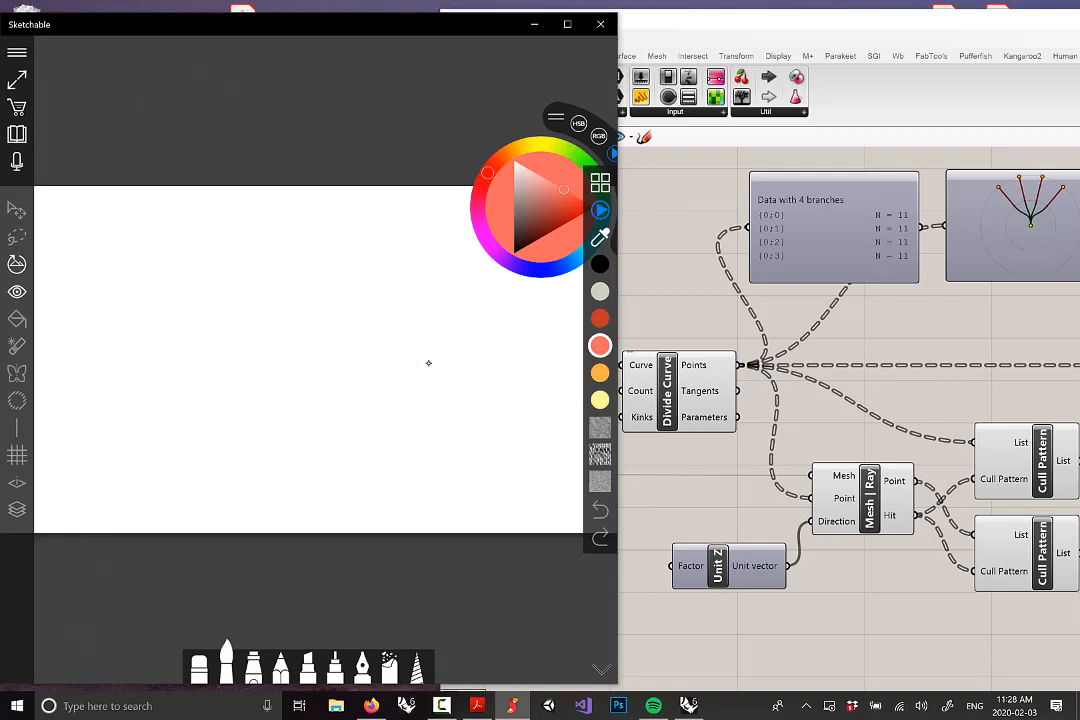
Draw four grey strokes forming a diamond for the edge curves
{"action": "mouse_move", "coordinate": [185, 330]}
{"action": "left_mouse_down"}
{"action": "mouse_move", "coordinate": [247, 272]}
{"action": "mouse_move", "coordinate": [371, 337]}
{"action": "left_mouse_up"}
{"action": "left_click_drag", "start_coordinate": [304, 443], "coordinate": [373, 357]}
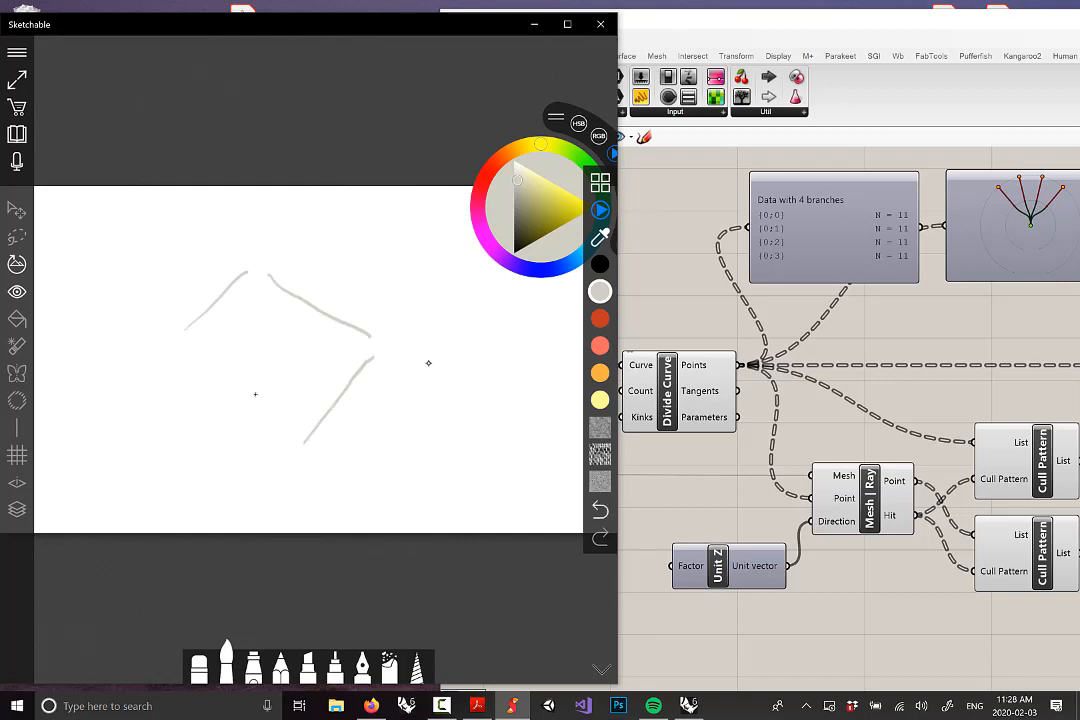
{"action": "mouse_move", "coordinate": [176, 368]}
{"action": "left_mouse_down"}
{"action": "mouse_move", "coordinate": [240, 440]}
{"action": "mouse_move", "coordinate": [286, 452]}
{"action": "left_mouse_up"}
Label the diamond's sides {0;0}, {0;1}, {0;2} and {0;3} in red-orange
{"action": "left_click", "coordinate": [600, 318]}
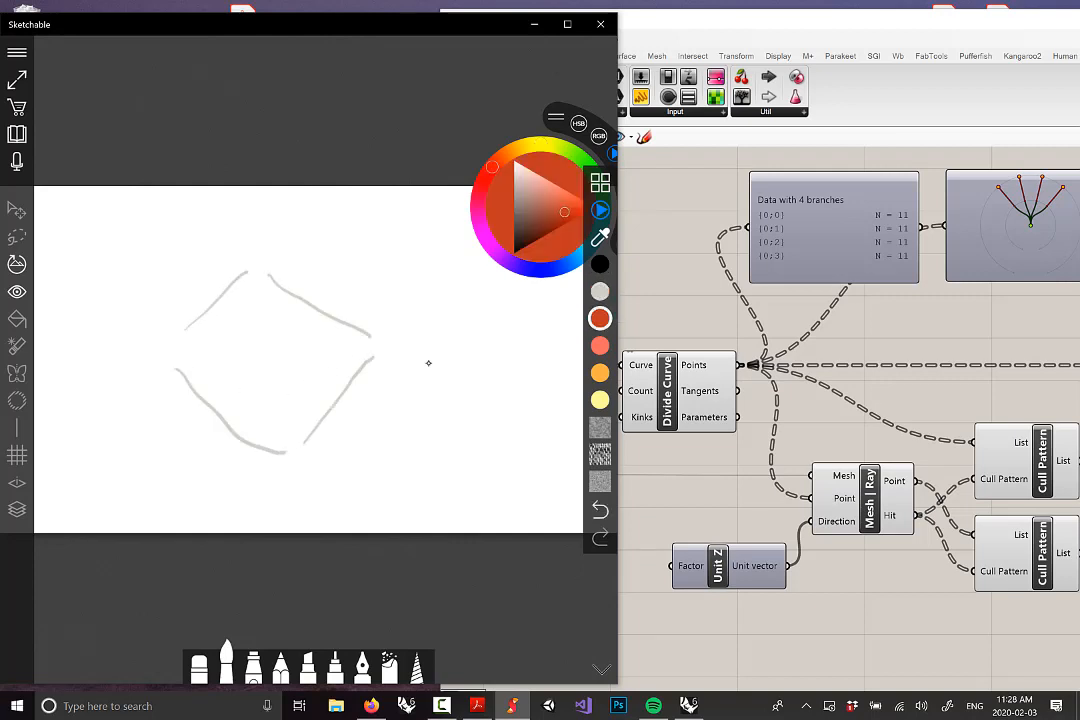
{"action": "mouse_move", "coordinate": [188, 253]}
{"action": "left_mouse_down"}
{"action": "mouse_move", "coordinate": [172, 268]}
{"action": "mouse_move", "coordinate": [178, 294]}
{"action": "mouse_move", "coordinate": [200, 247]}
{"action": "mouse_move", "coordinate": [241, 236]}
{"action": "left_mouse_up"}
{"action": "left_click", "coordinate": [217, 250]}
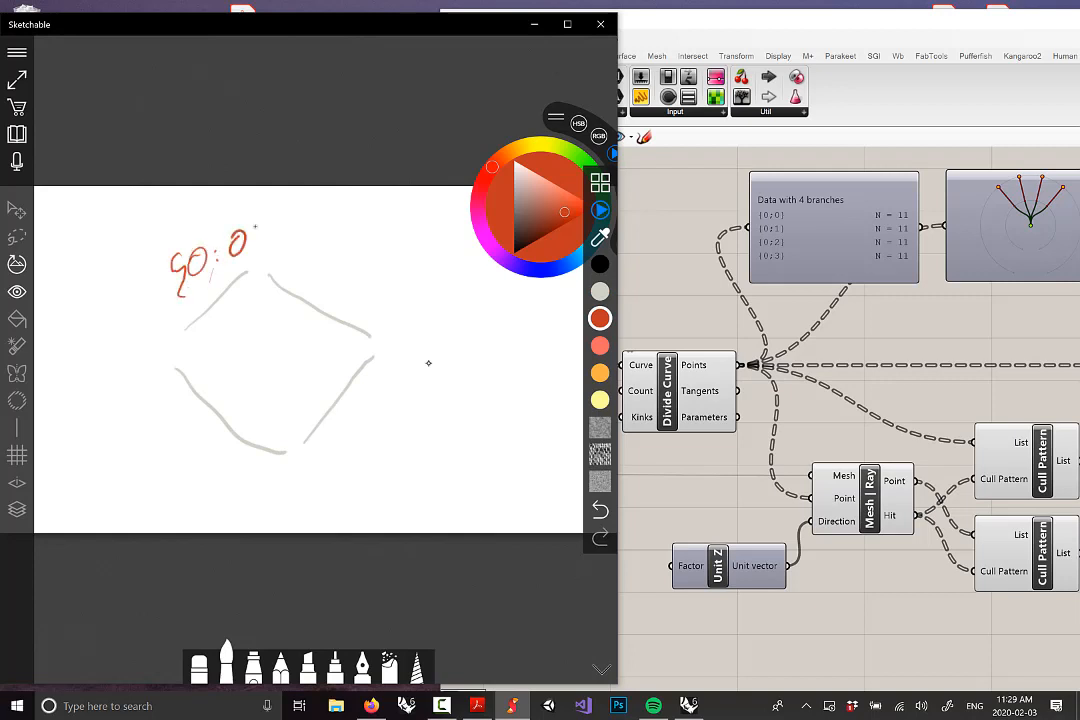
{"action": "mouse_move", "coordinate": [326, 251]}
{"action": "left_mouse_down"}
{"action": "mouse_move", "coordinate": [345, 286]}
{"action": "mouse_move", "coordinate": [376, 285]}
{"action": "left_mouse_up"}
{"action": "left_click", "coordinate": [350, 259]}
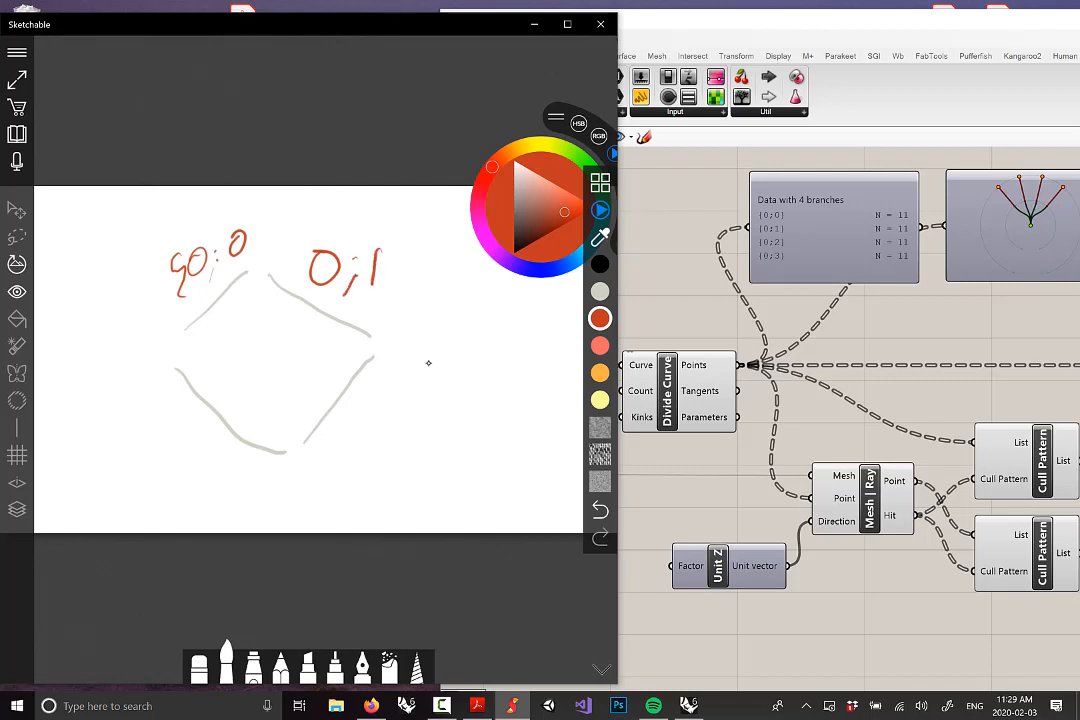
{"action": "mouse_move", "coordinate": [349, 416]}
{"action": "left_mouse_down"}
{"action": "mouse_move", "coordinate": [374, 450]}
{"action": "mouse_move", "coordinate": [386, 418]}
{"action": "left_mouse_up"}
{"action": "mouse_move", "coordinate": [183, 412]}
{"action": "left_mouse_down"}
{"action": "mouse_move", "coordinate": [203, 444]}
{"action": "mouse_move", "coordinate": [226, 432]}
{"action": "mouse_move", "coordinate": [222, 455]}
{"action": "left_mouse_up"}
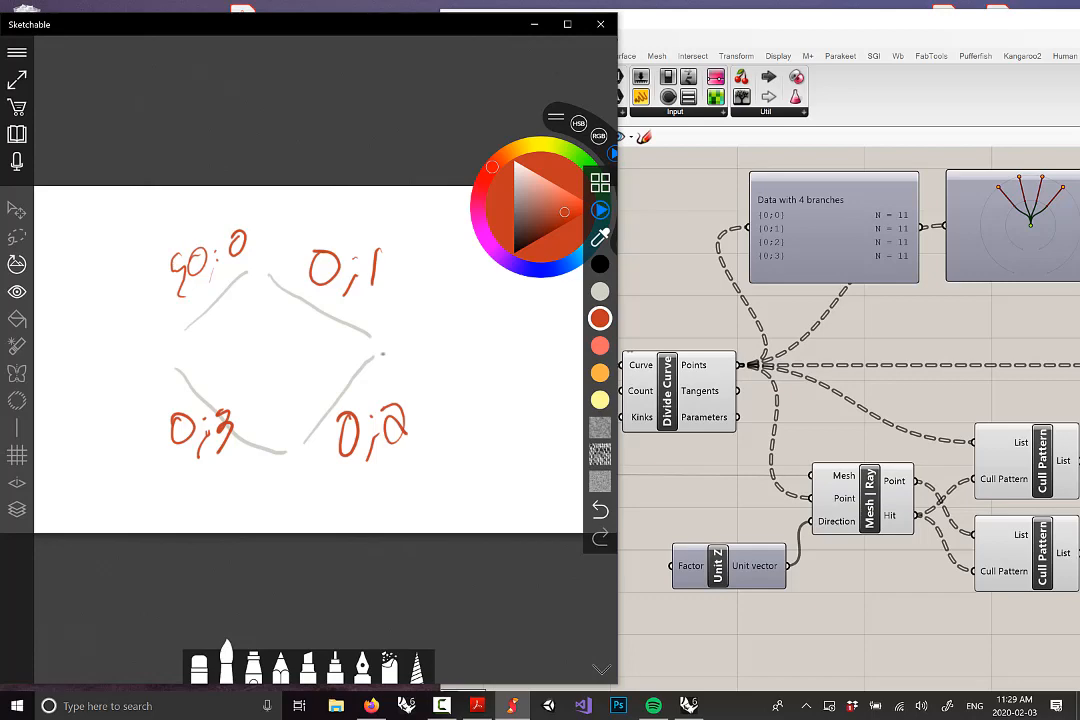
{"action": "right_click_drag", "start_coordinate": [695, 447], "coordinate": [777, 437]}
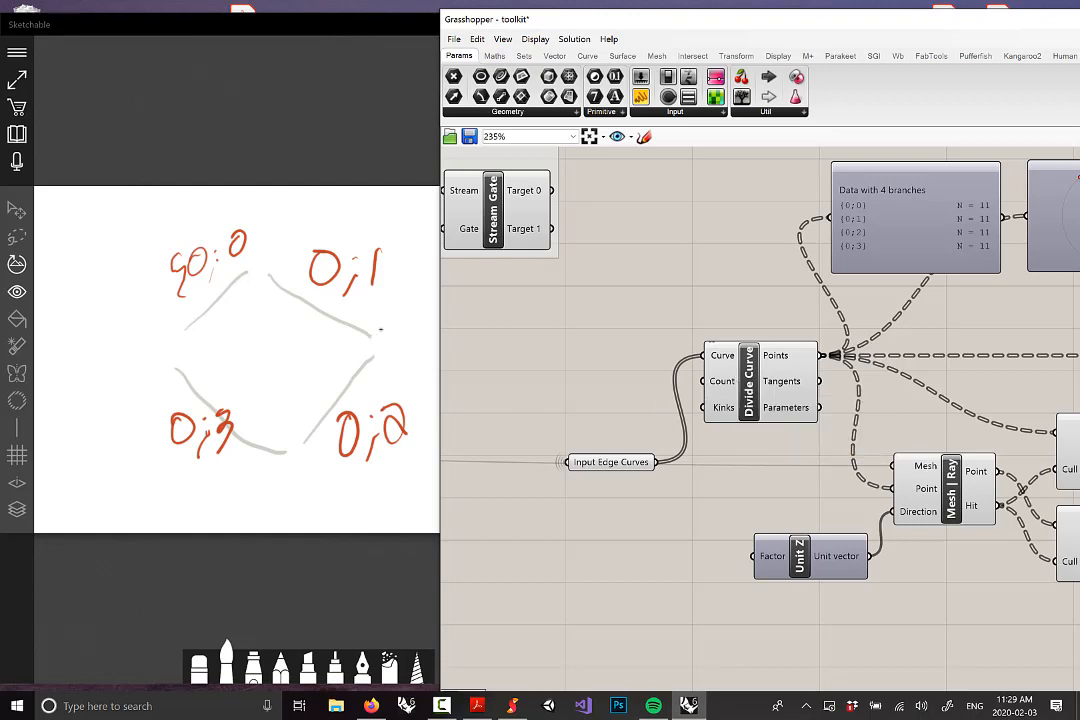
Mark orange division points along all four sides of the diamond
{"action": "left_click", "coordinate": [325, 138]}
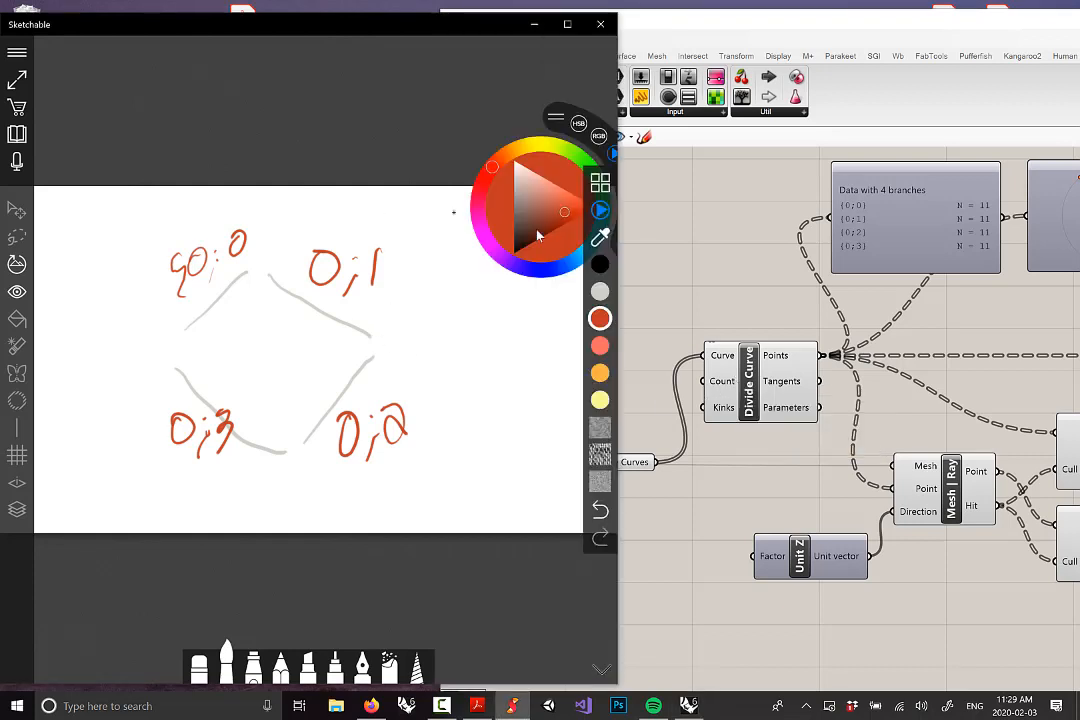
{"action": "left_click", "coordinate": [600, 374]}
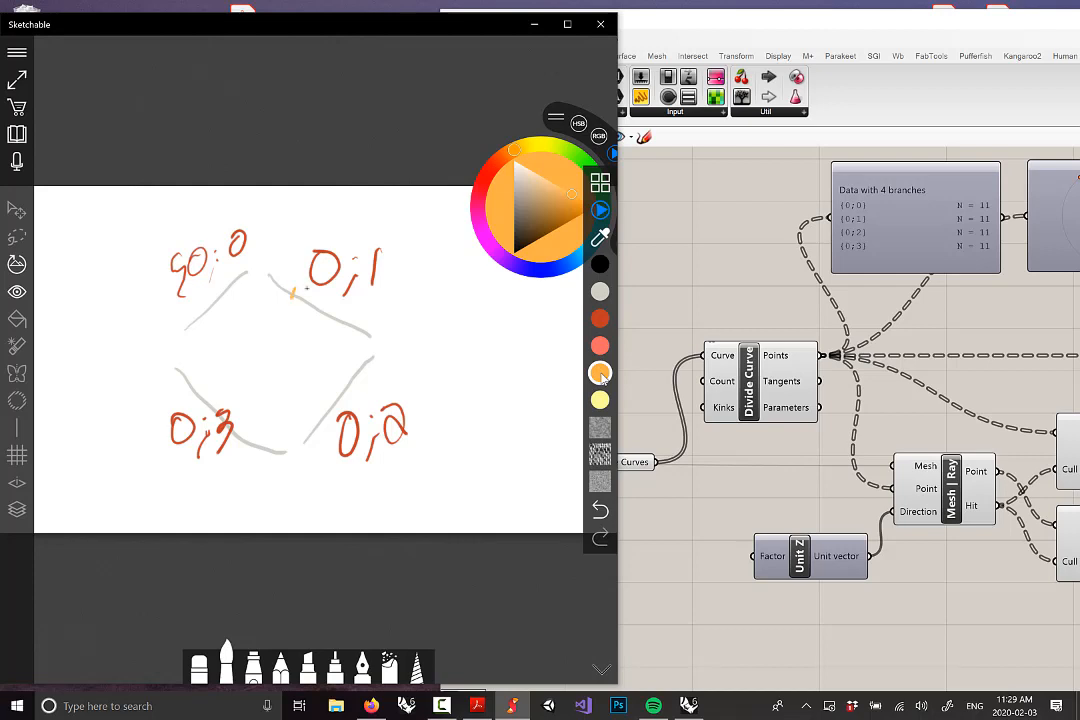
{"action": "left_click_drag", "start_coordinate": [334, 307], "coordinate": [336, 319]}
{"action": "left_click_drag", "start_coordinate": [324, 406], "coordinate": [329, 414]}
{"action": "left_click_drag", "start_coordinate": [352, 365], "coordinate": [353, 375]}
{"action": "left_click_drag", "start_coordinate": [238, 425], "coordinate": [242, 438]}
{"action": "left_click_drag", "start_coordinate": [195, 386], "coordinate": [190, 399]}
{"action": "mouse_move", "coordinate": [208, 296]}
{"action": "left_mouse_down"}
{"action": "mouse_move", "coordinate": [212, 306]}
{"action": "mouse_move", "coordinate": [236, 290]}
{"action": "left_mouse_up"}
Sketch a second light grey diamond to the right labelled with a single {0} branch
{"action": "double_click", "coordinate": [600, 291]}
{"action": "left_click", "coordinate": [601, 377]}
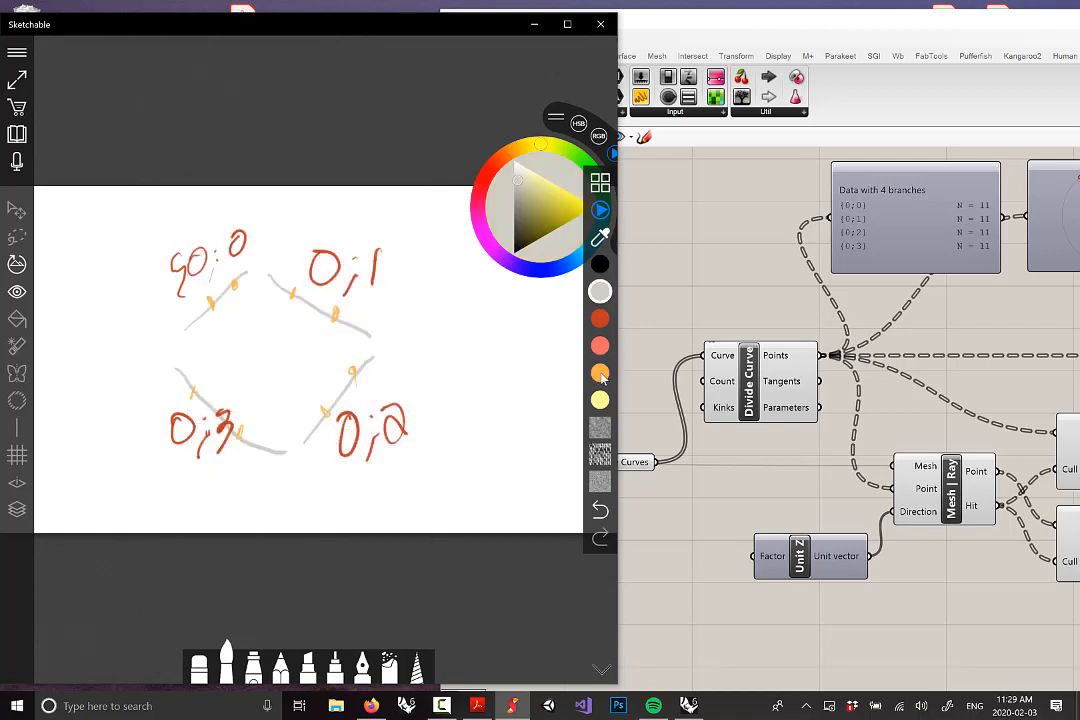
{"action": "mouse_move", "coordinate": [465, 343]}
{"action": "left_mouse_down"}
{"action": "mouse_move", "coordinate": [504, 306]}
{"action": "mouse_move", "coordinate": [532, 386]}
{"action": "mouse_move", "coordinate": [461, 349]}
{"action": "left_mouse_up"}
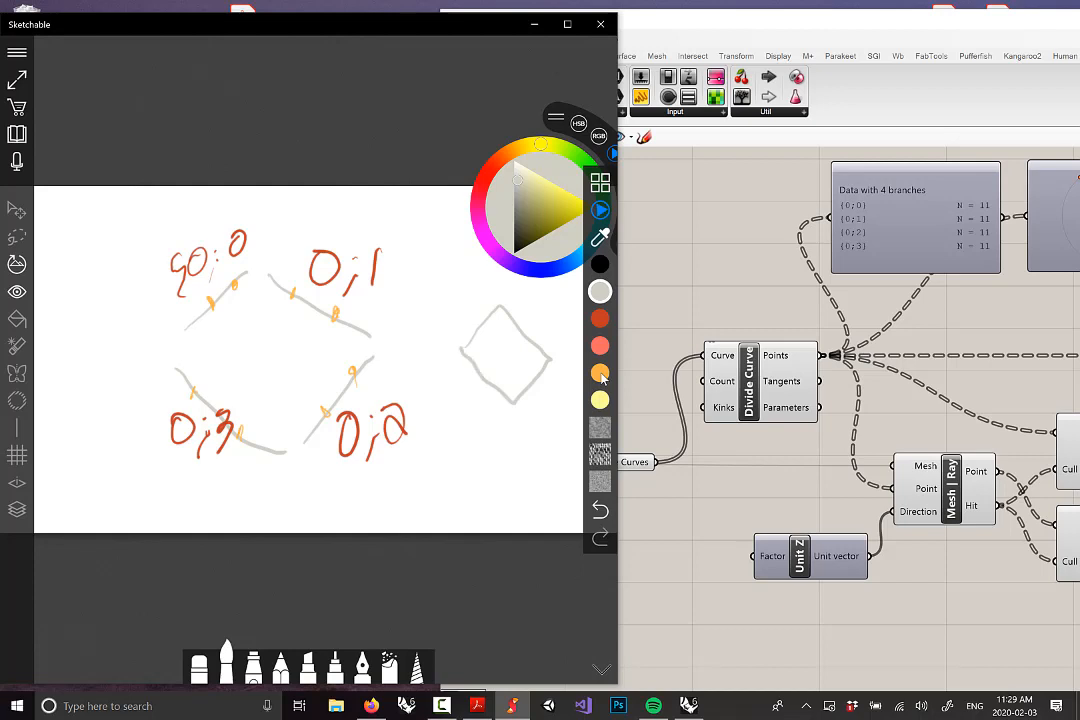
{"action": "mouse_move", "coordinate": [476, 268]}
{"action": "left_mouse_down"}
{"action": "mouse_move", "coordinate": [465, 290]}
{"action": "mouse_move", "coordinate": [477, 270]}
{"action": "mouse_move", "coordinate": [452, 266]}
{"action": "mouse_move", "coordinate": [450, 300]}
{"action": "mouse_move", "coordinate": [464, 316]}
{"action": "mouse_move", "coordinate": [484, 251]}
{"action": "mouse_move", "coordinate": [503, 278]}
{"action": "mouse_move", "coordinate": [493, 300]}
{"action": "left_mouse_up"}
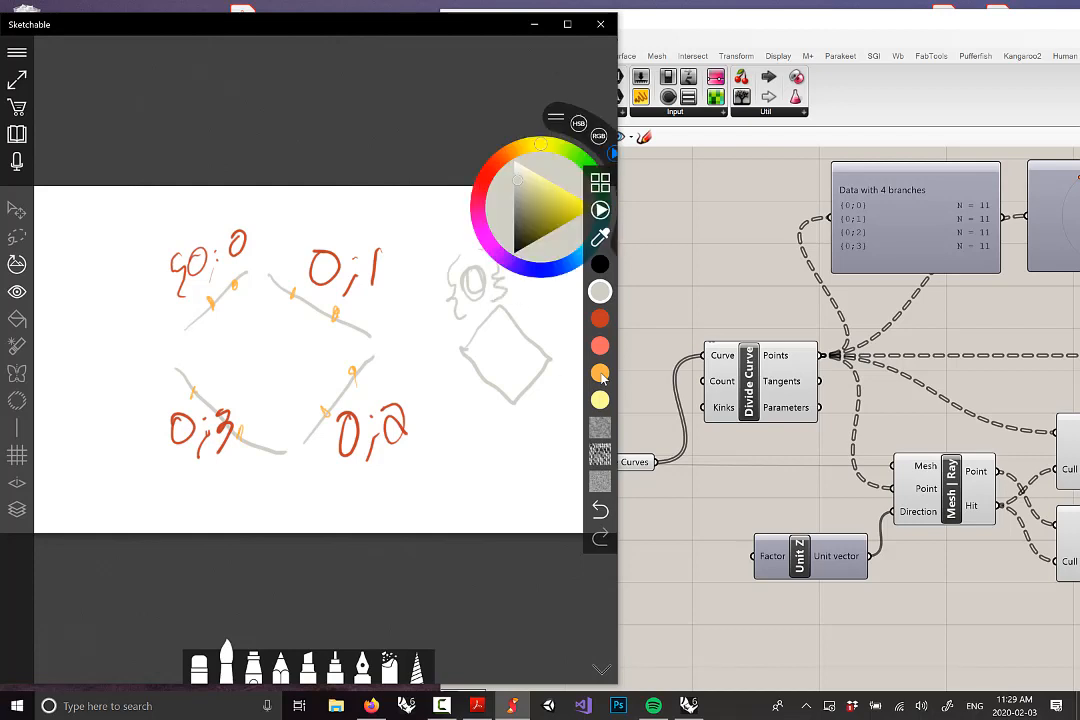
Mark an orange division point on the second diamond
{"action": "left_click", "coordinate": [600, 318]}
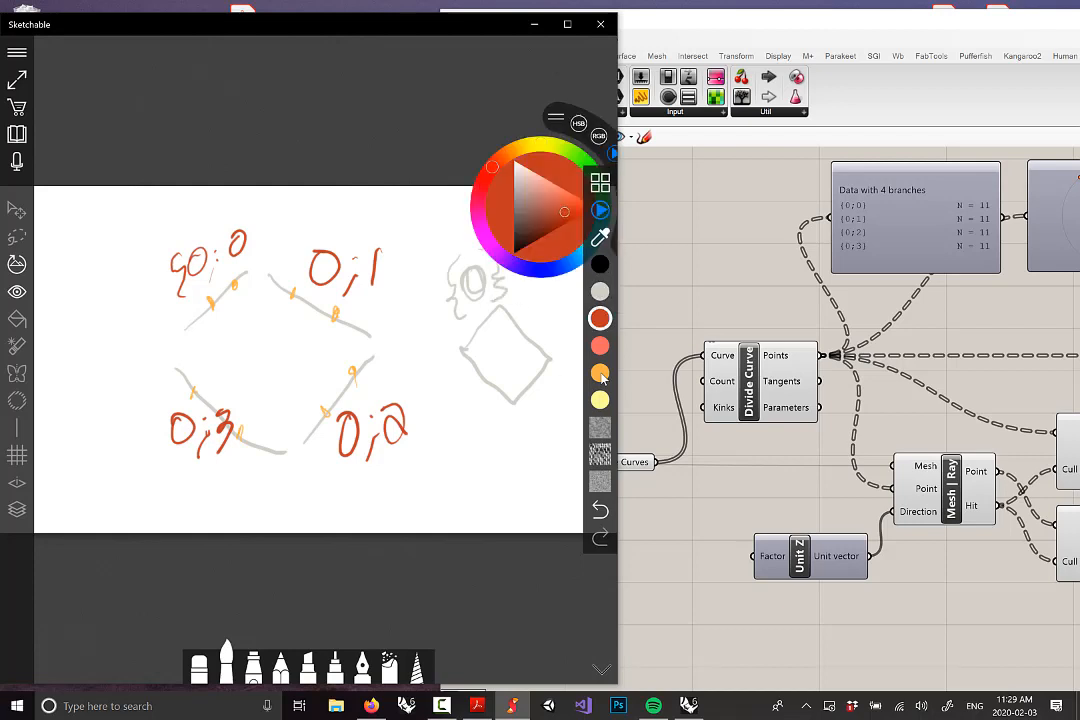
{"action": "left_click", "coordinate": [600, 373]}
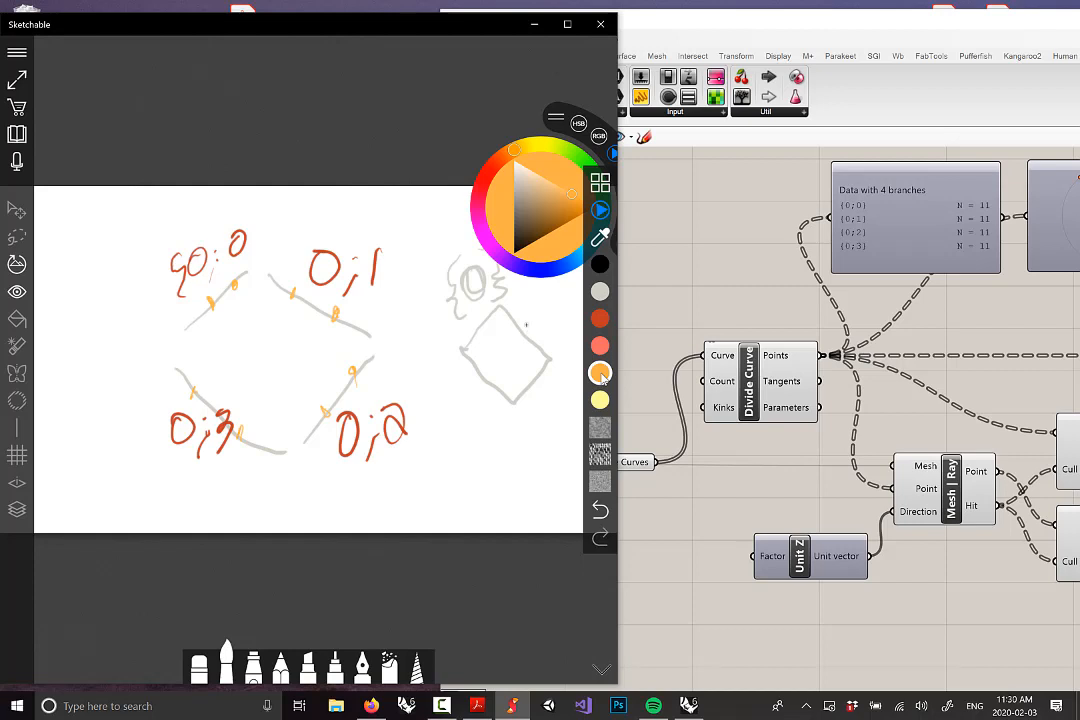
{"action": "left_click_drag", "start_coordinate": [526, 327], "coordinate": [523, 338]}
Minimize Sketchable, place Grasshopper right and Rhino upper left, with Mesh Ray and Cull Pattern in view
{"action": "left_click", "coordinate": [762, 311]}
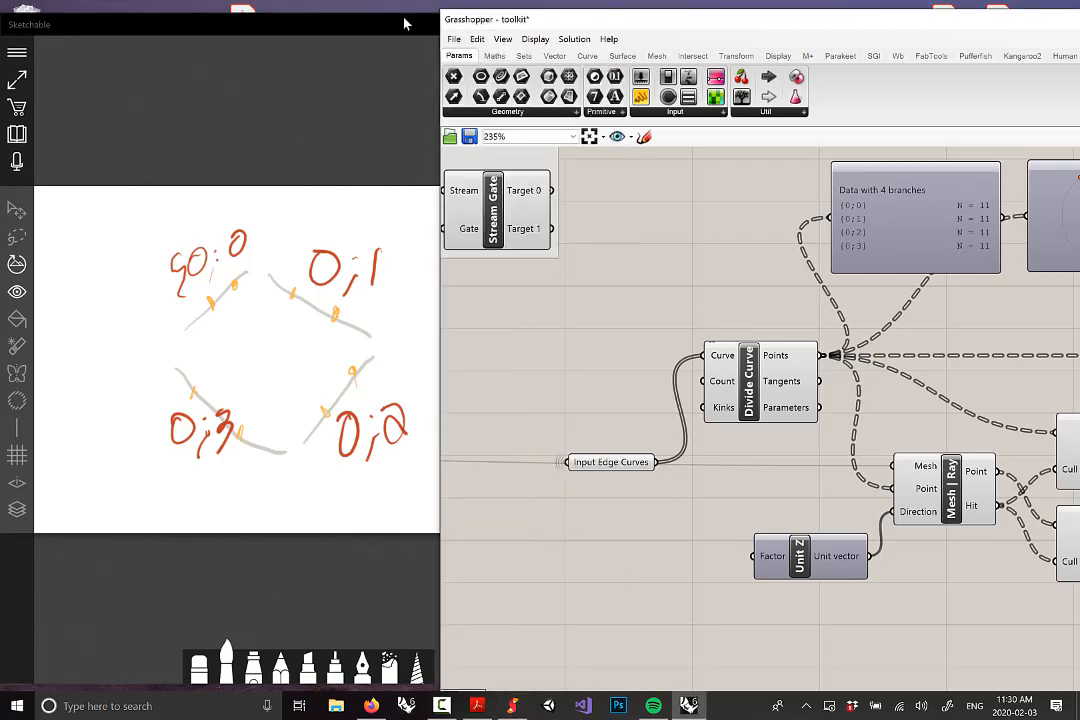
{"action": "left_click", "coordinate": [408, 22]}
{"action": "left_click", "coordinate": [534, 24]}
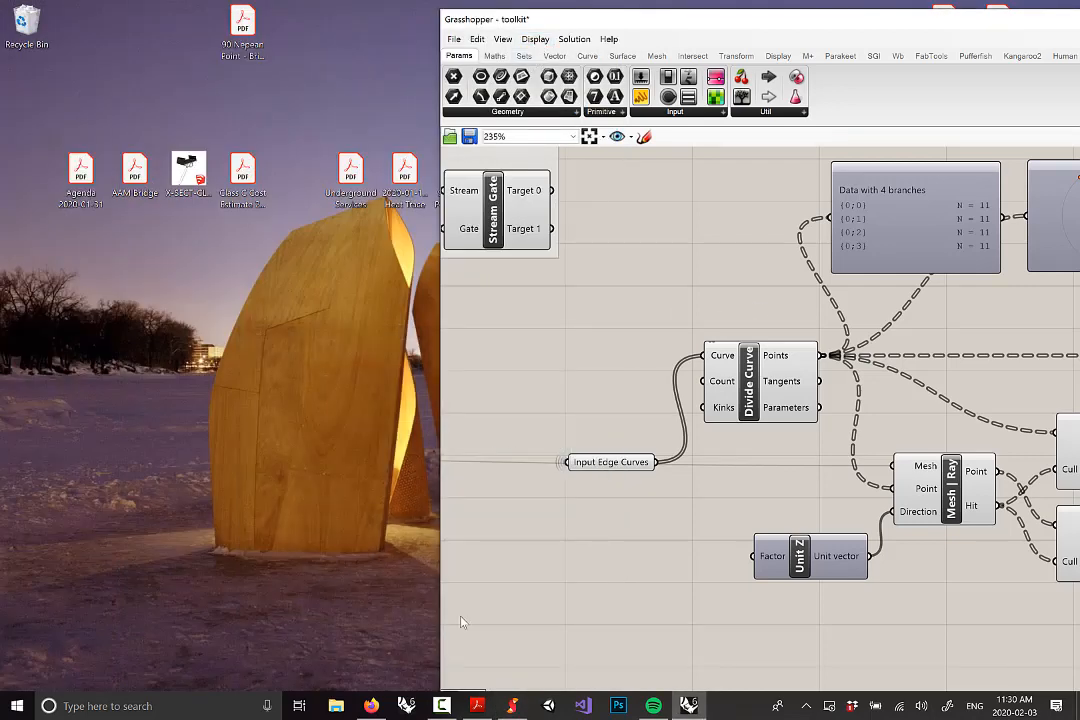
{"action": "left_click_drag", "start_coordinate": [798, 23], "coordinate": [928, 29]}
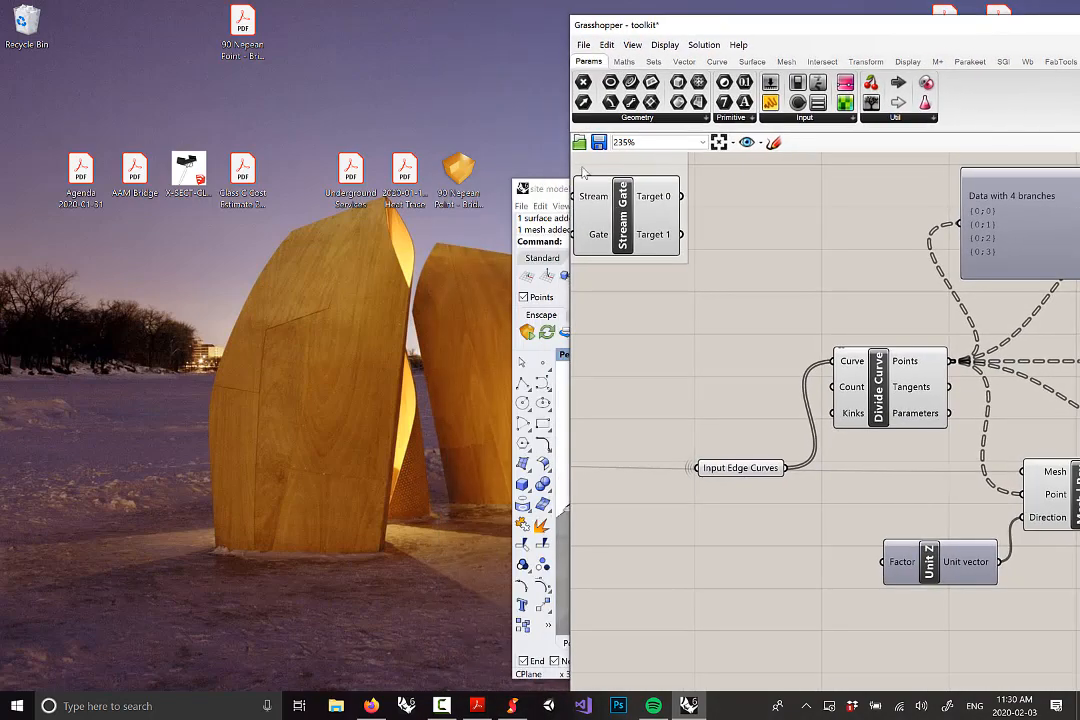
{"action": "left_click_drag", "start_coordinate": [557, 190], "coordinate": [3, 118]}
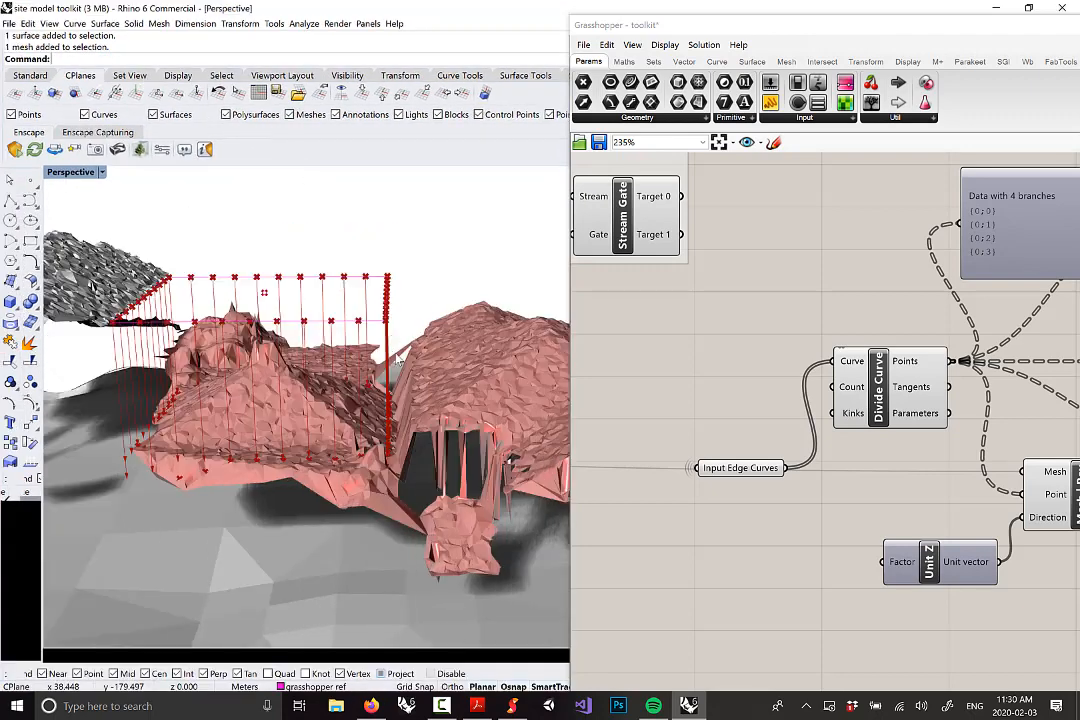
{"action": "right_click_drag", "start_coordinate": [950, 376], "coordinate": [695, 410]}
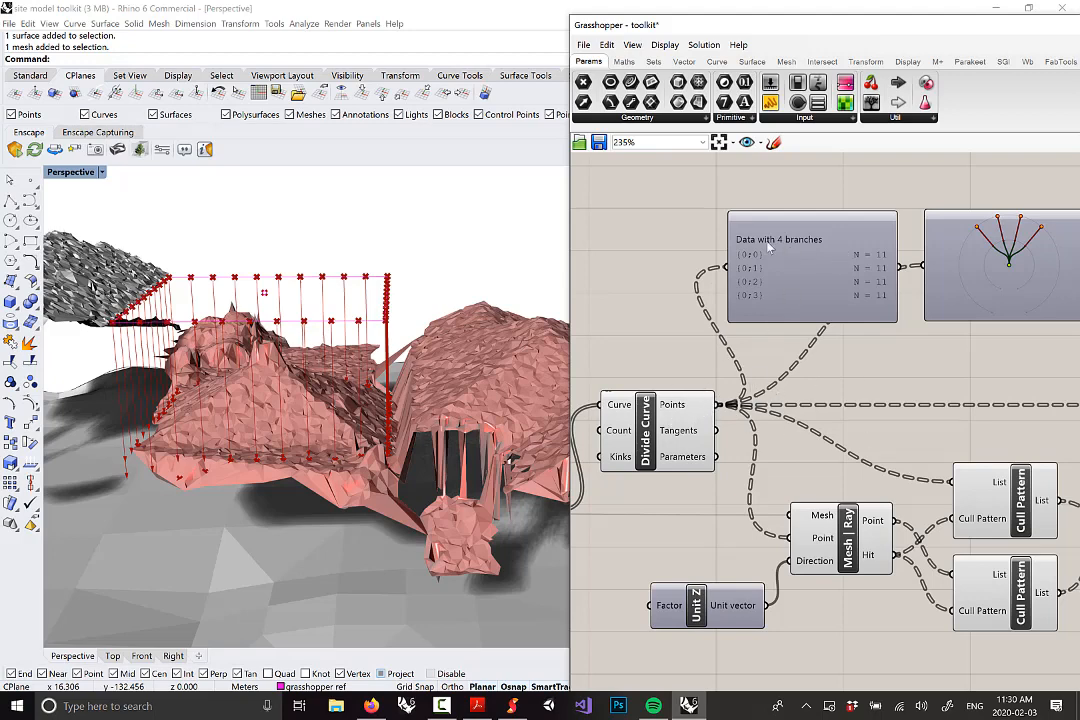
{"action": "right_click", "coordinate": [690, 407]}
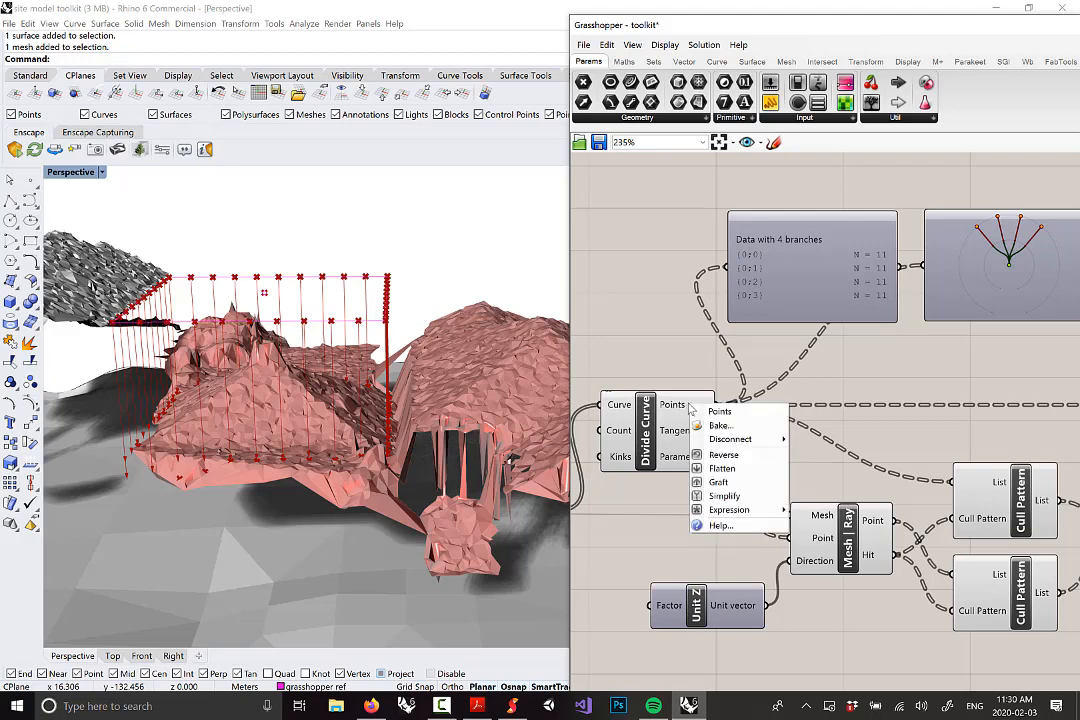
{"action": "left_click", "coordinate": [731, 474]}
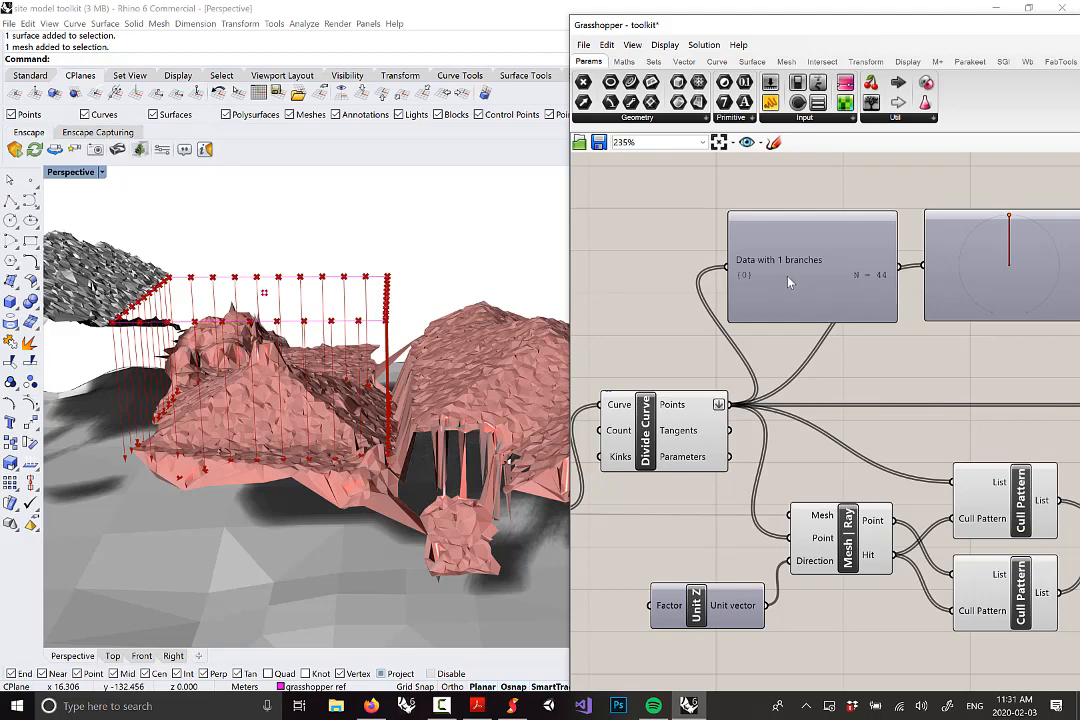
{"action": "right_click", "coordinate": [705, 405]}
{"action": "left_click", "coordinate": [740, 469]}
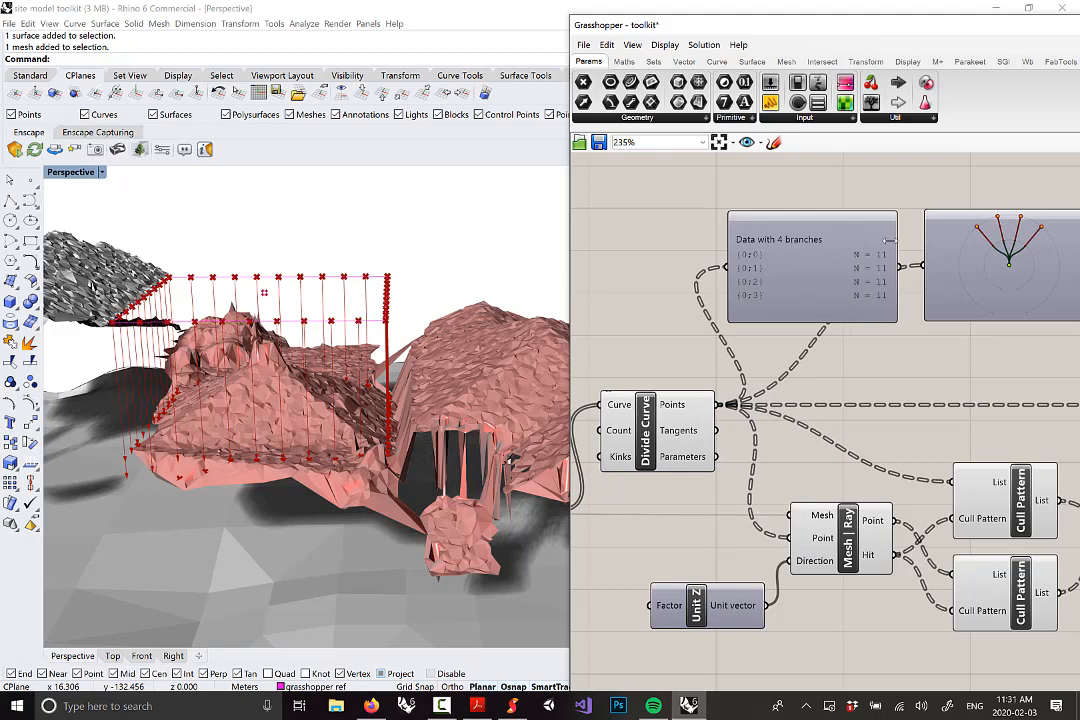
{"action": "right_click_drag", "start_coordinate": [437, 327], "coordinate": [289, 278]}
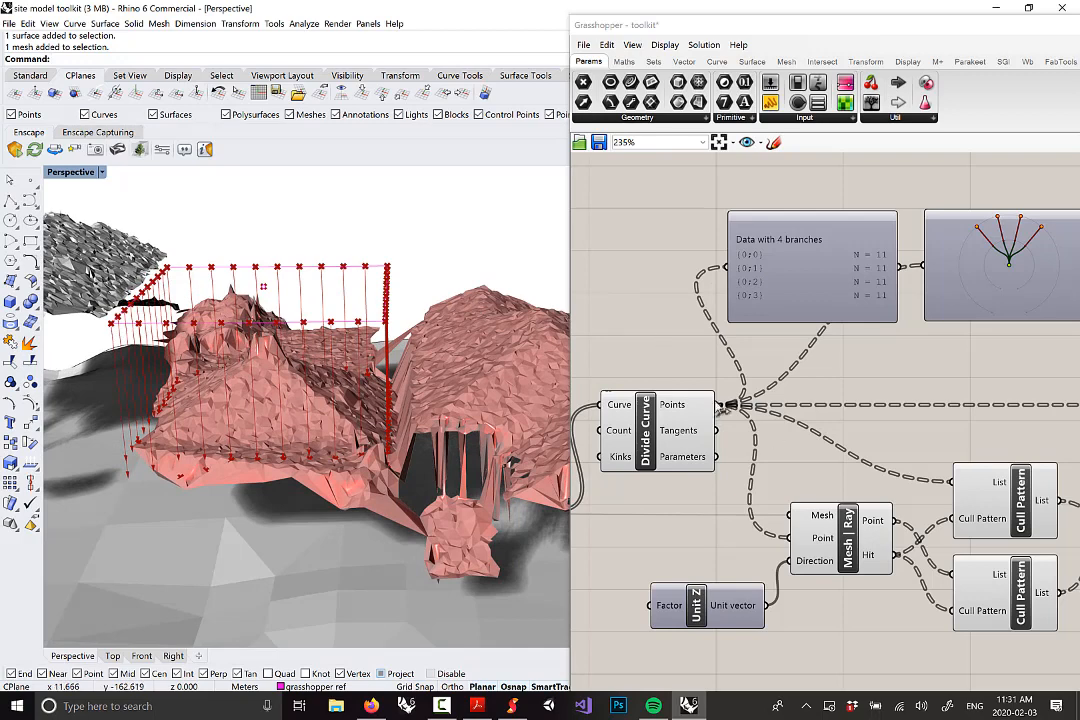
{"action": "right_click", "coordinate": [700, 410]}
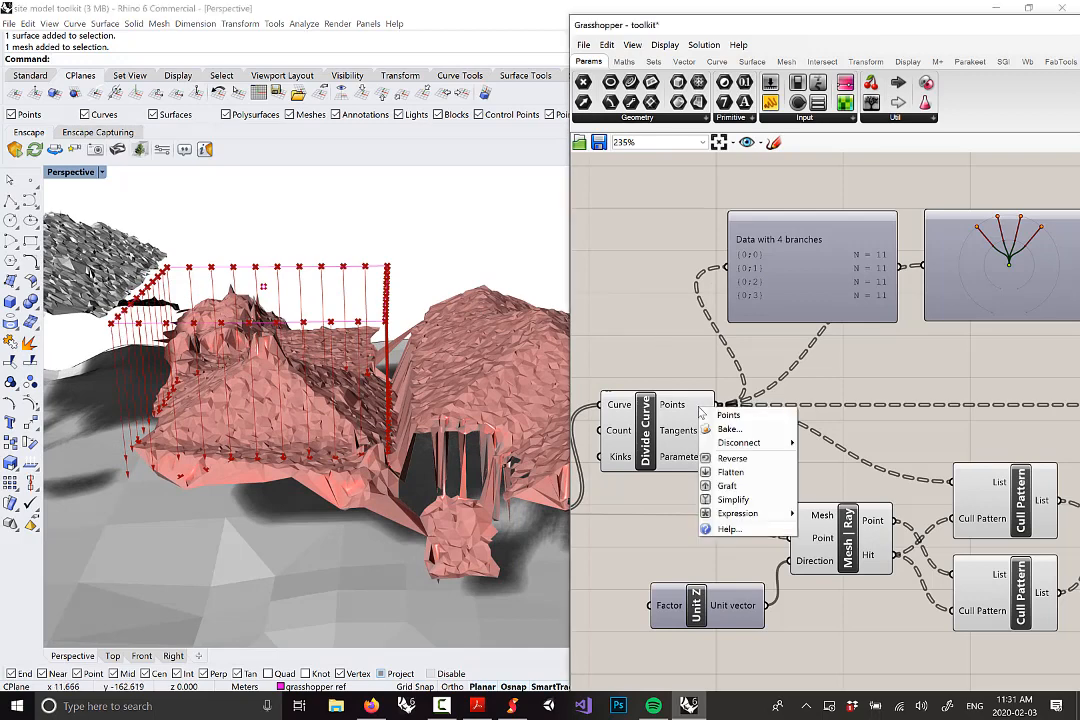
{"action": "left_click", "coordinate": [731, 472]}
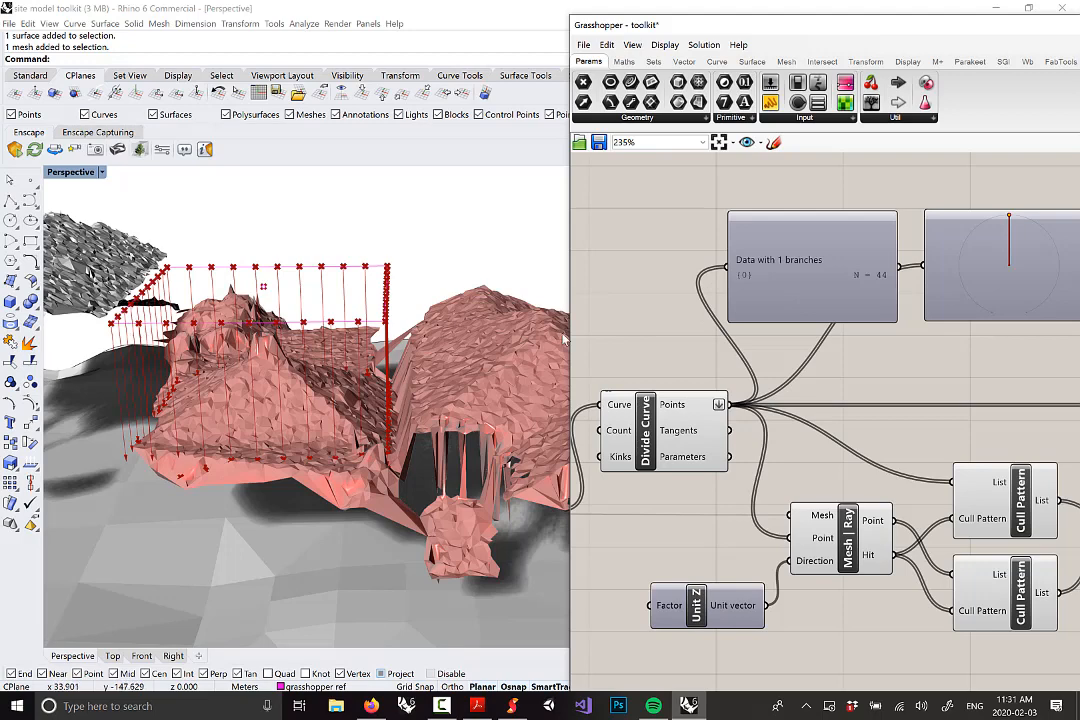
{"action": "right_click", "coordinate": [690, 406]}
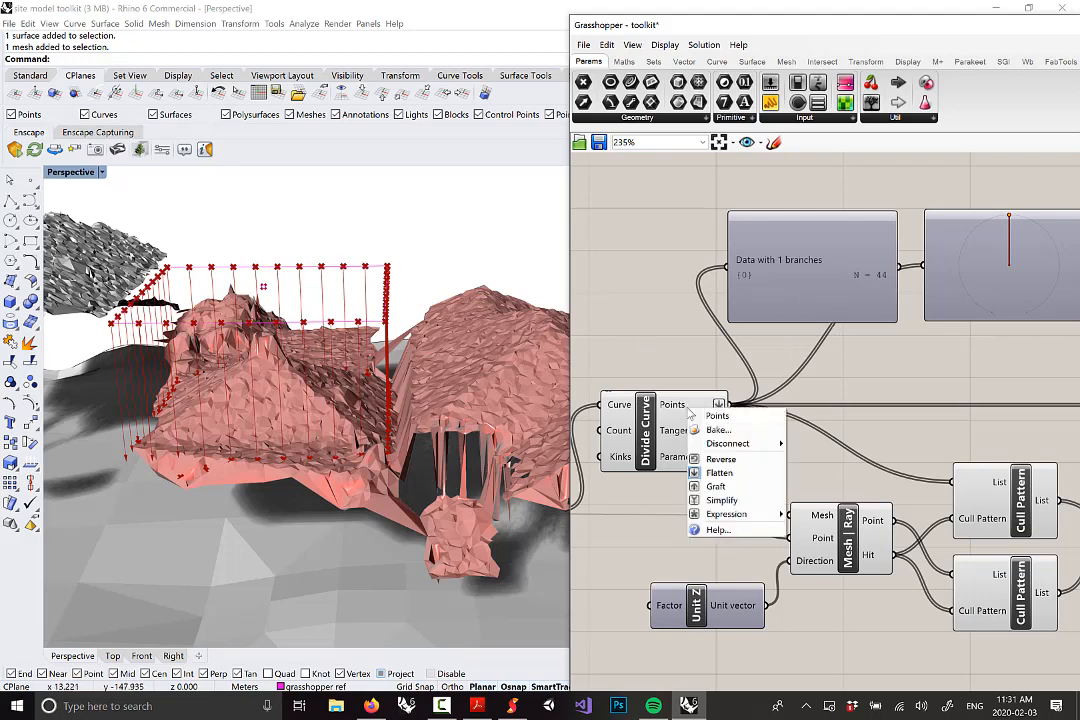
{"action": "left_click", "coordinate": [733, 473]}
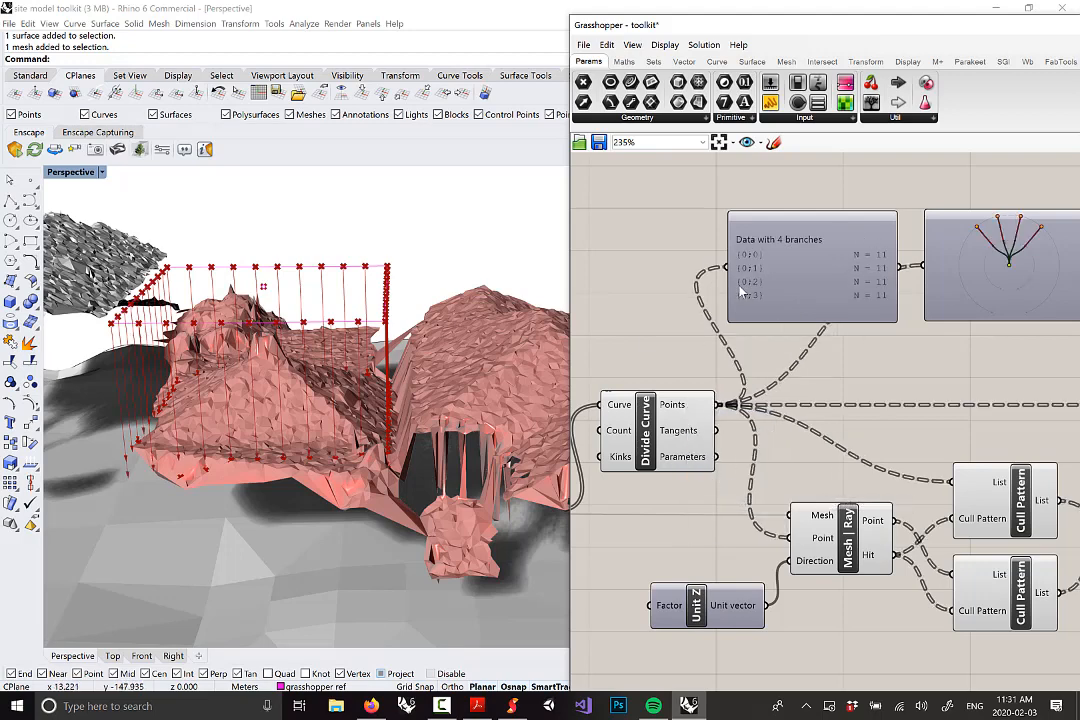
{"action": "right_click_drag", "start_coordinate": [740, 290], "coordinate": [663, 287]}
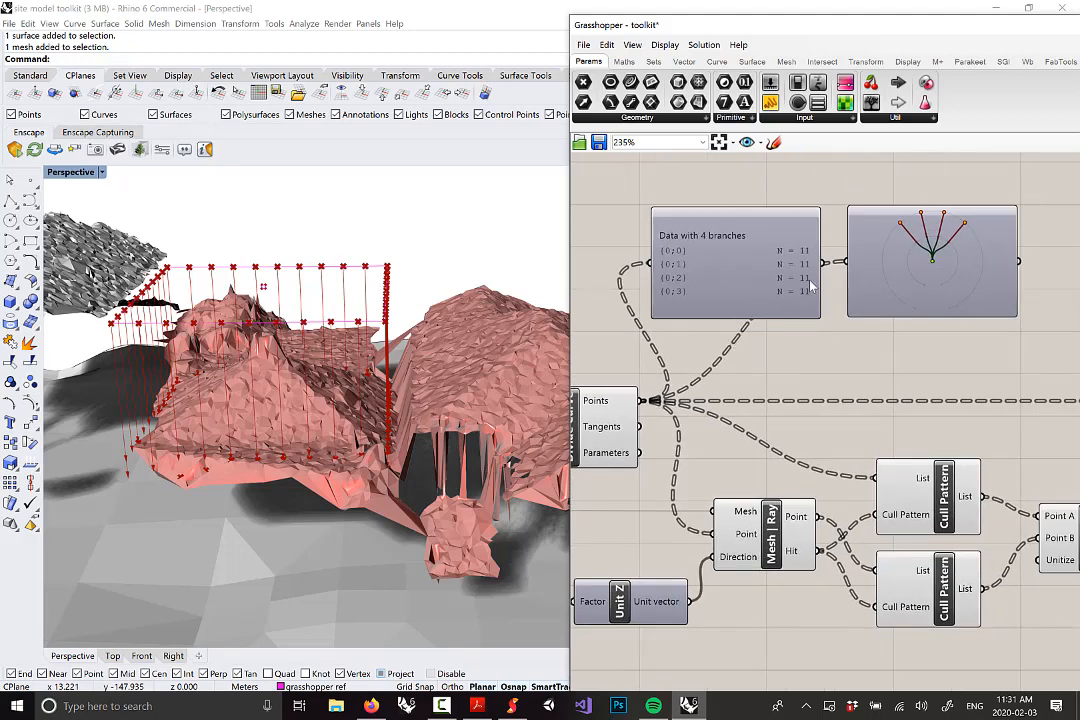
{"action": "right_click_drag", "start_coordinate": [823, 334], "coordinate": [813, 358]}
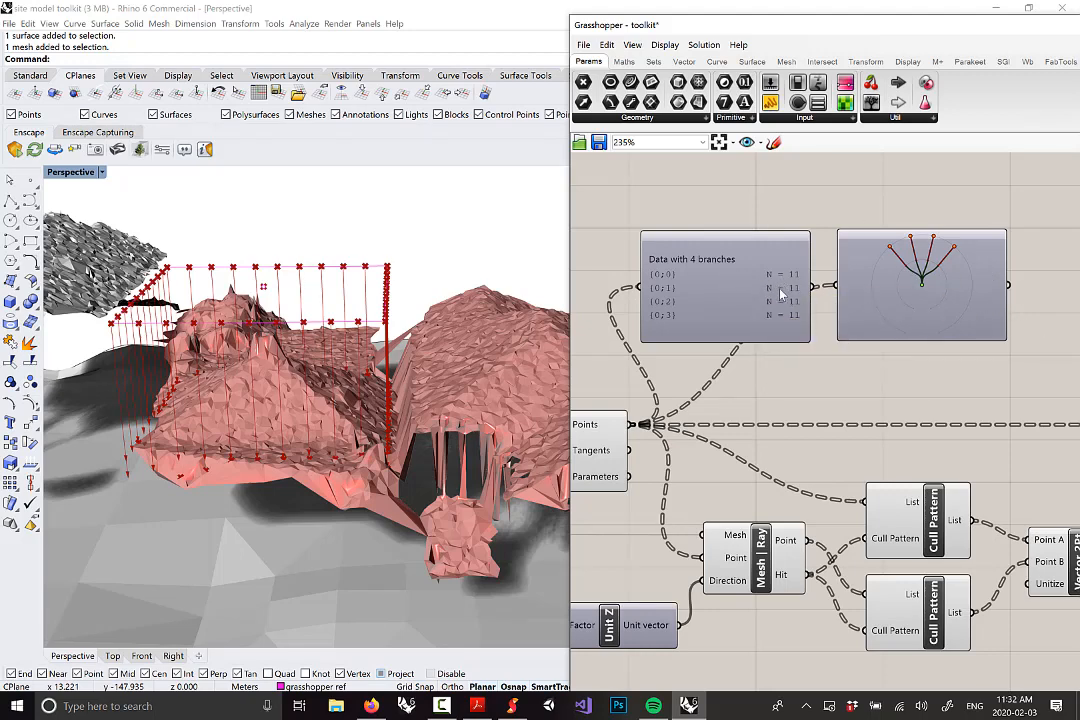
{"action": "scroll", "coordinate": [750, 288], "scroll_direction": "down", "scroll_amount": 2}
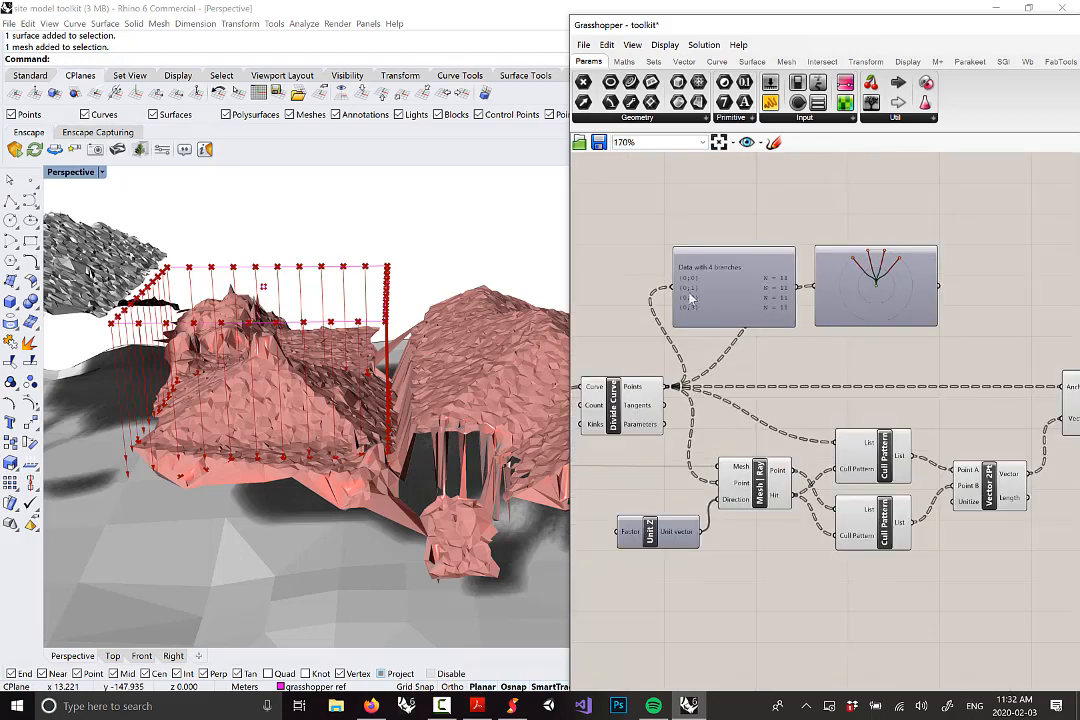
{"action": "right_click_drag", "start_coordinate": [262, 380], "coordinate": [258, 366]}
{"action": "scroll", "coordinate": [258, 362], "scroll_direction": "down", "scroll_amount": 4}
{"action": "right_click_drag", "start_coordinate": [400, 365], "coordinate": [444, 387]}
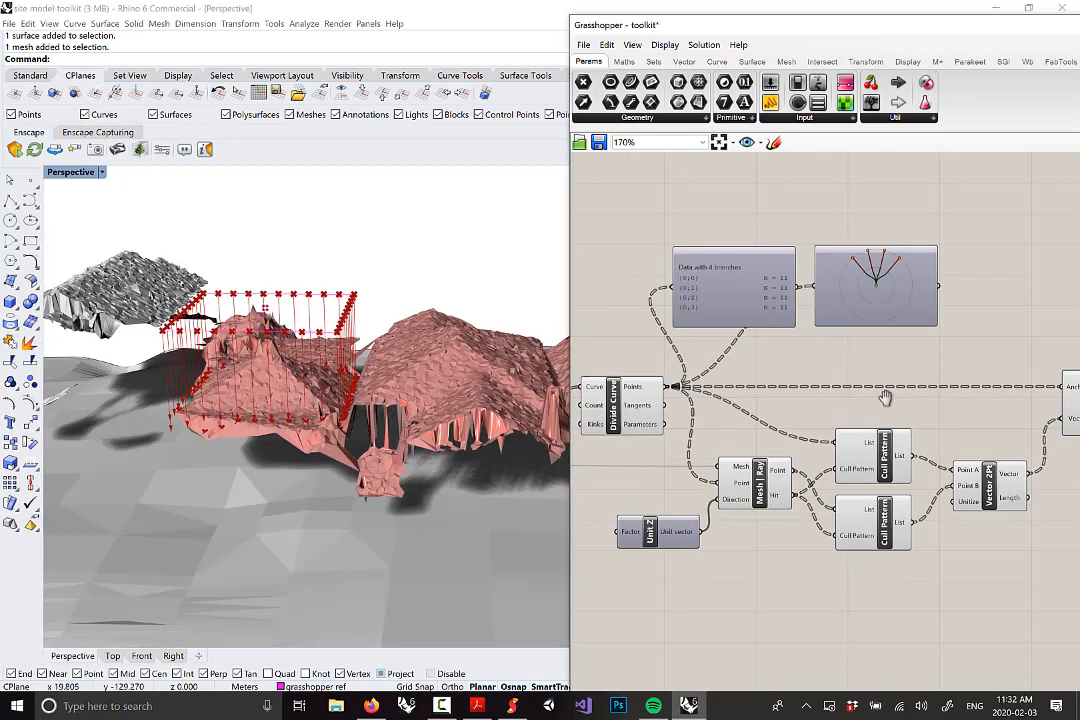
{"action": "right_click_drag", "start_coordinate": [885, 398], "coordinate": [681, 366]}
{"action": "right_click_drag", "start_coordinate": [677, 257], "coordinate": [795, 260]}
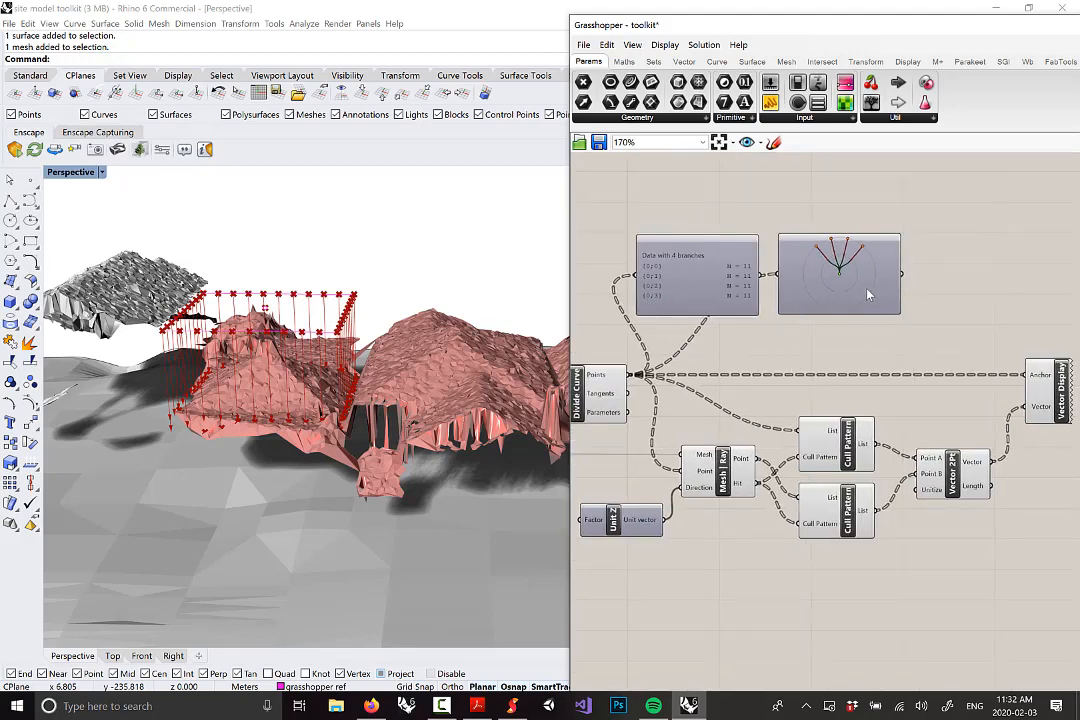
{"action": "right_click_drag", "start_coordinate": [1002, 376], "coordinate": [964, 323]}
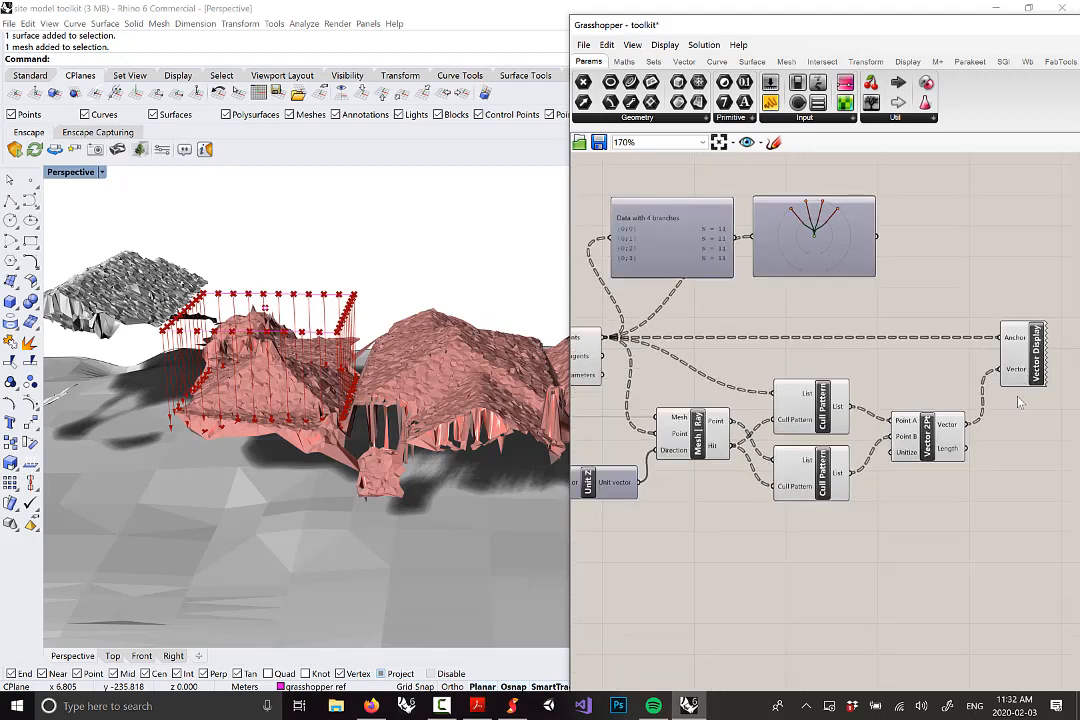
{"action": "left_click", "coordinate": [928, 452]}
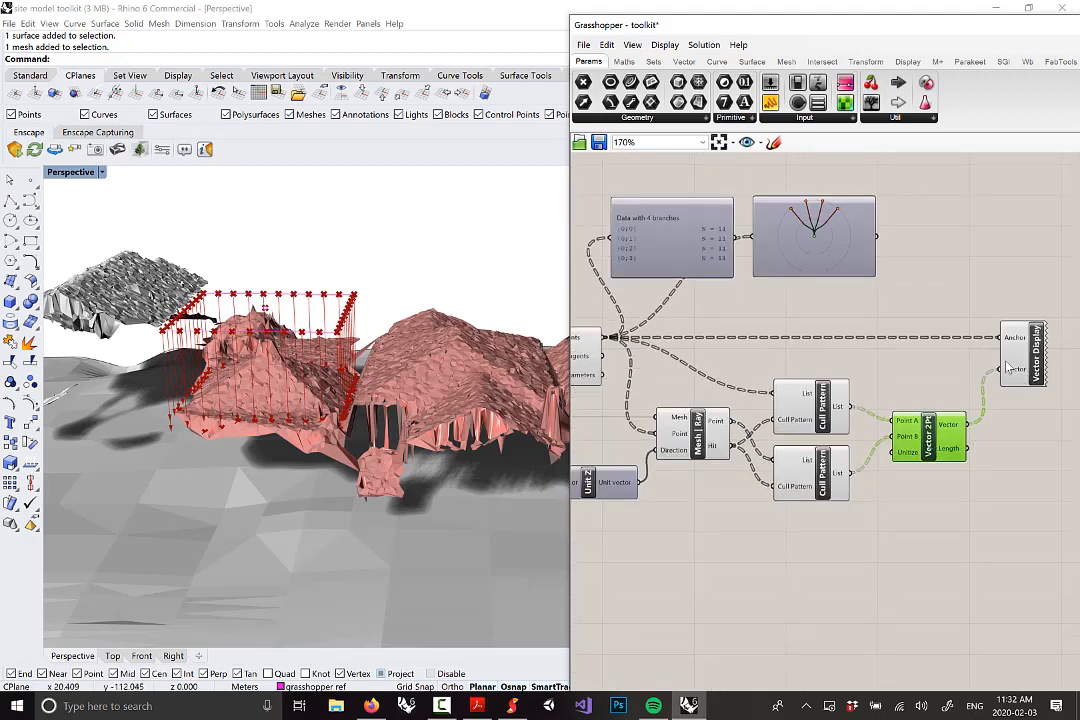
{"action": "left_click_drag", "start_coordinate": [1007, 367], "coordinate": [1005, 373]}
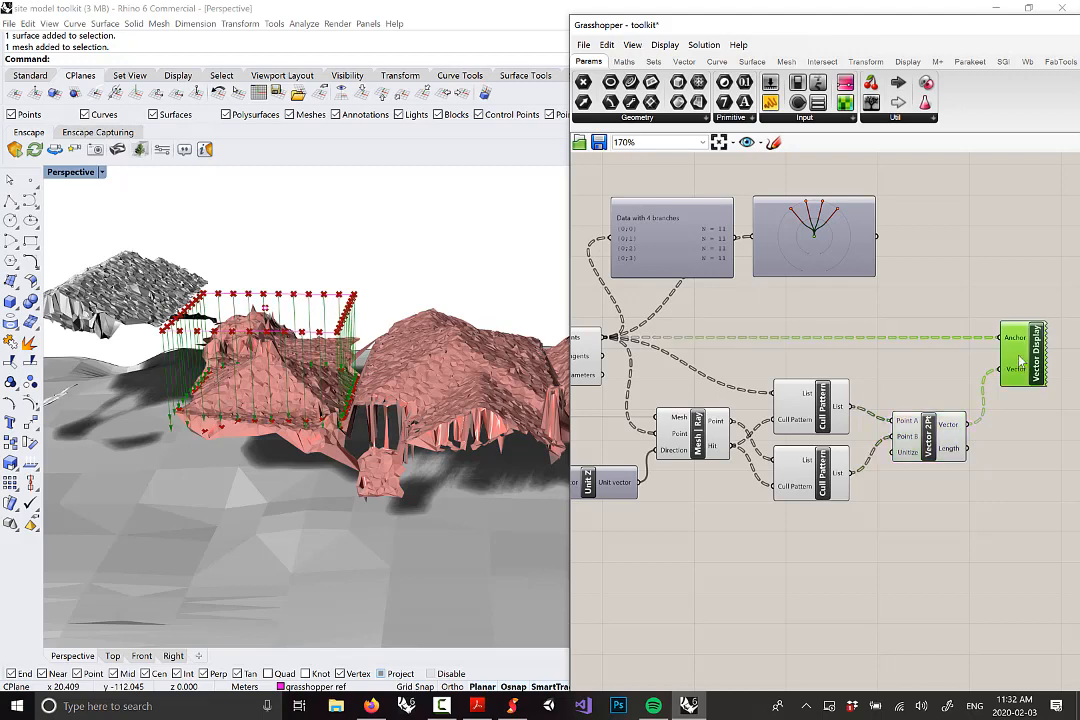
{"action": "left_click", "coordinate": [1025, 499]}
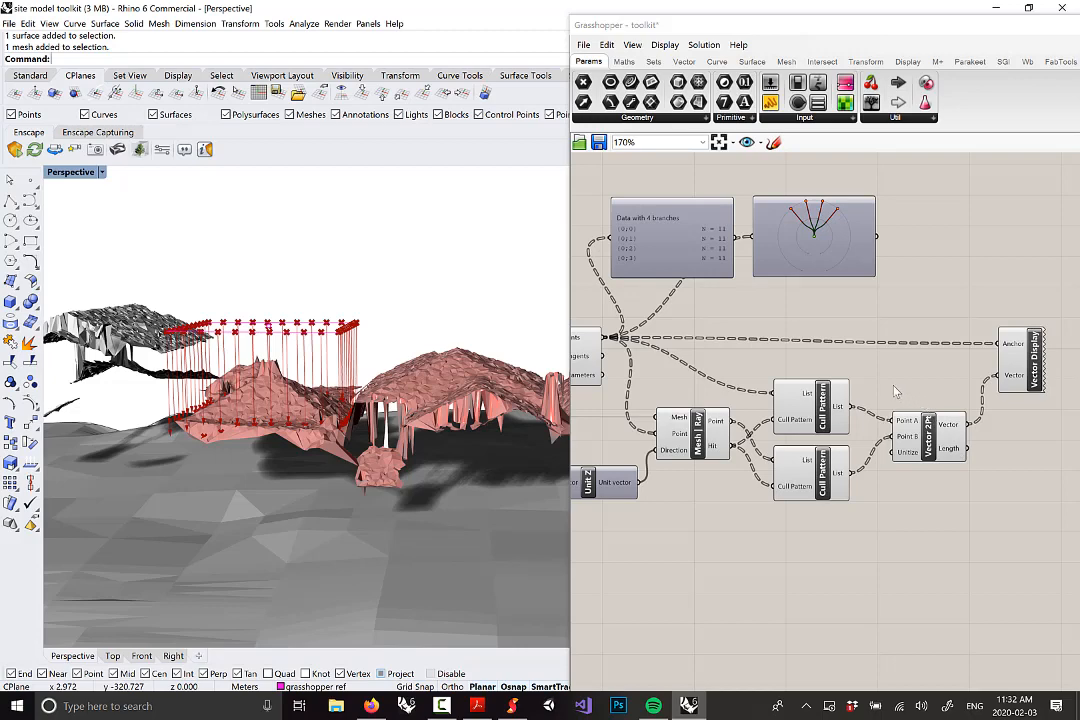
Drop a Param Viewer from Params > Util and feed Vector 2Pt's Vector output into it
{"action": "left_click", "coordinate": [895, 117]}
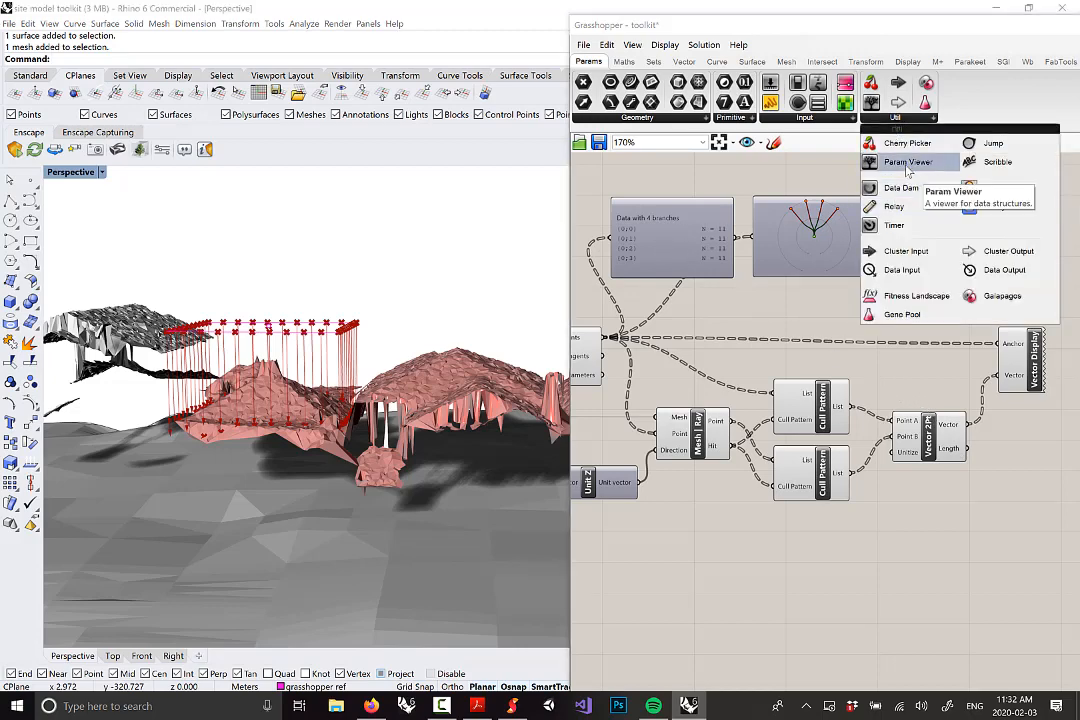
{"action": "left_click", "coordinate": [907, 162]}
{"action": "left_click", "coordinate": [1015, 550]}
{"action": "right_click_drag", "start_coordinate": [988, 449], "coordinate": [838, 398]}
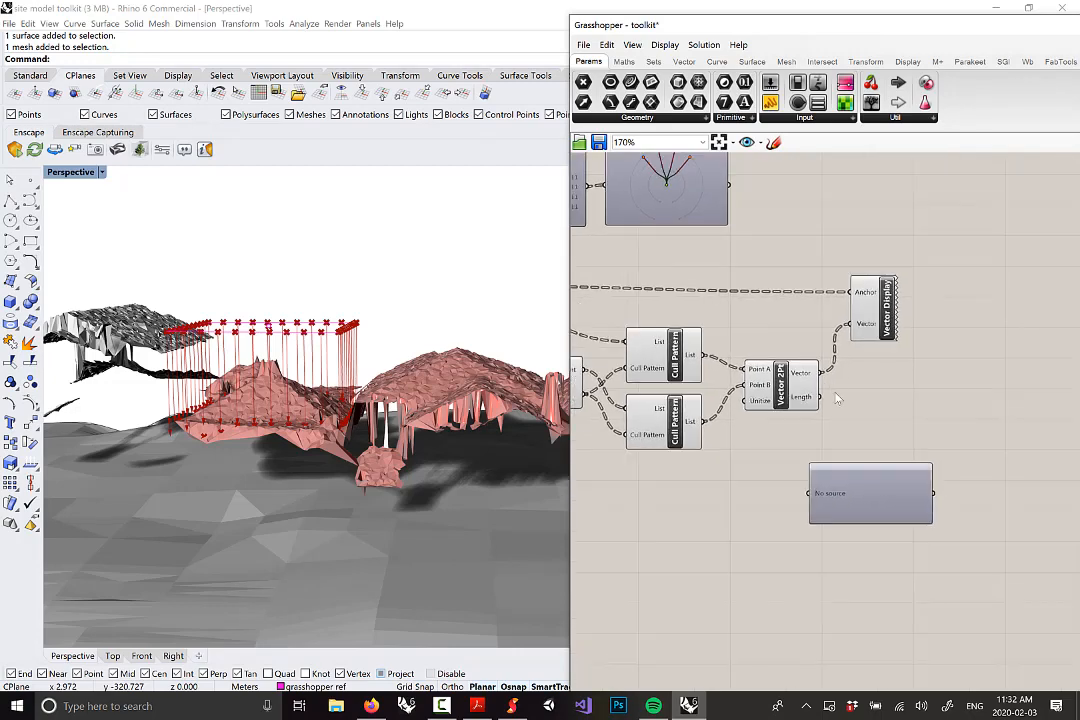
{"action": "left_click", "coordinate": [798, 376]}
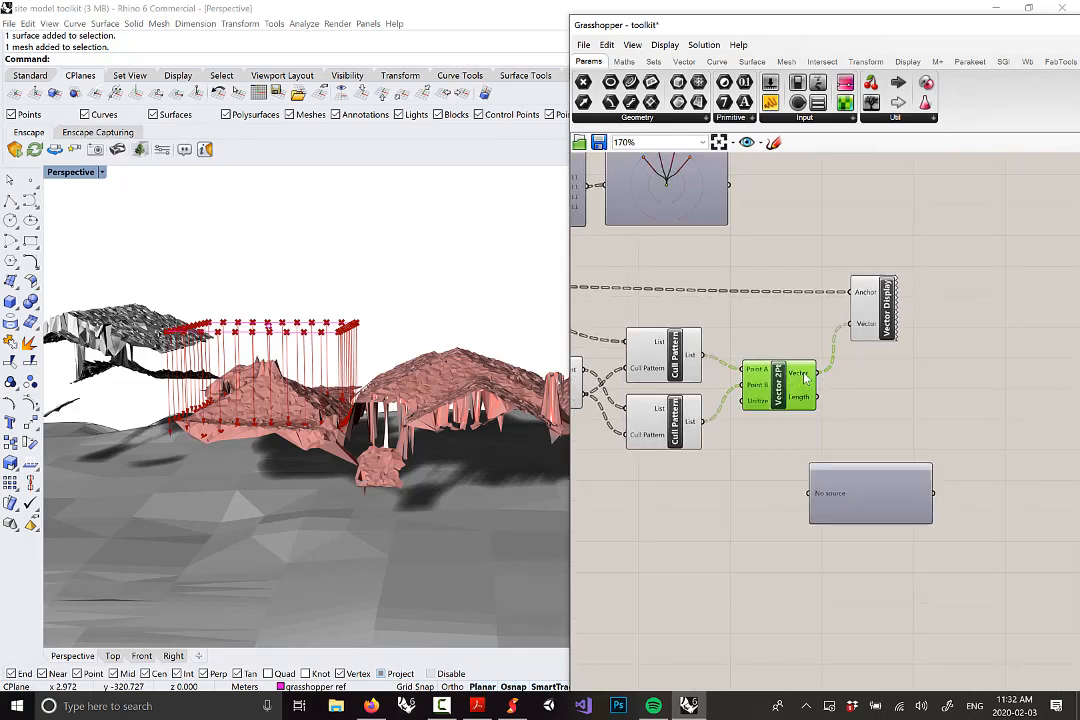
{"action": "left_click_drag", "start_coordinate": [816, 374], "coordinate": [851, 516]}
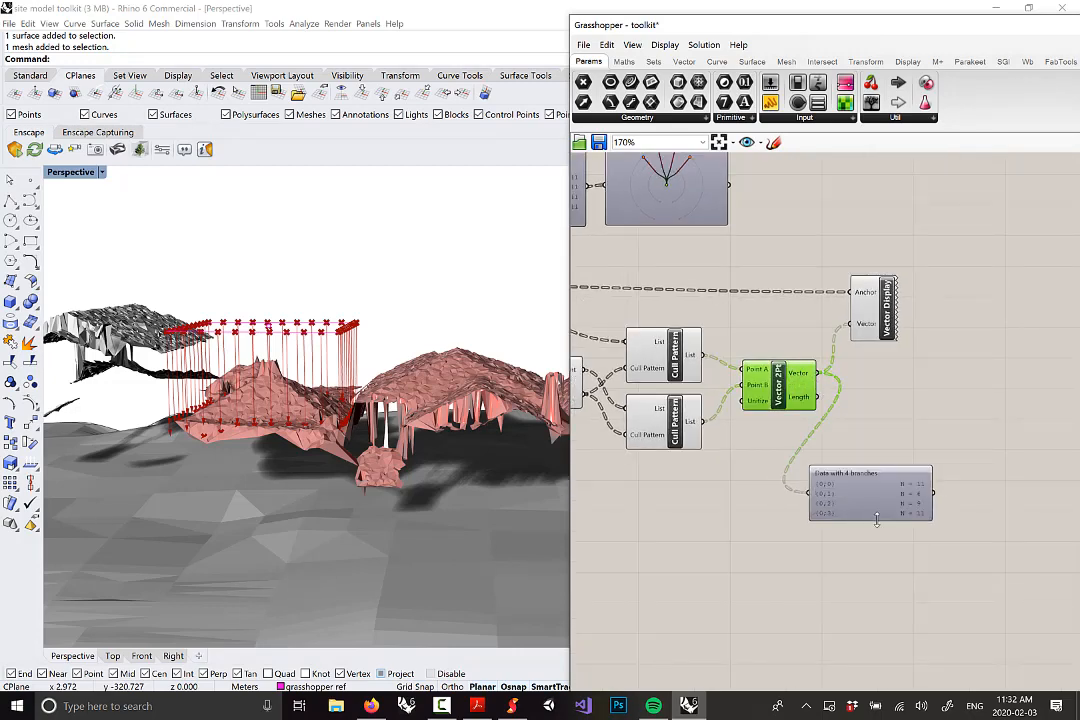
Orbit the Perspective view around the rays; the viewer shows branches of 11, 6, 9 and 11
{"action": "scroll", "coordinate": [891, 514], "scroll_direction": "up", "scroll_amount": 2}
{"action": "left_click_drag", "start_coordinate": [882, 265], "coordinate": [935, 252]}
{"action": "right_click_drag", "start_coordinate": [437, 287], "coordinate": [366, 312]}
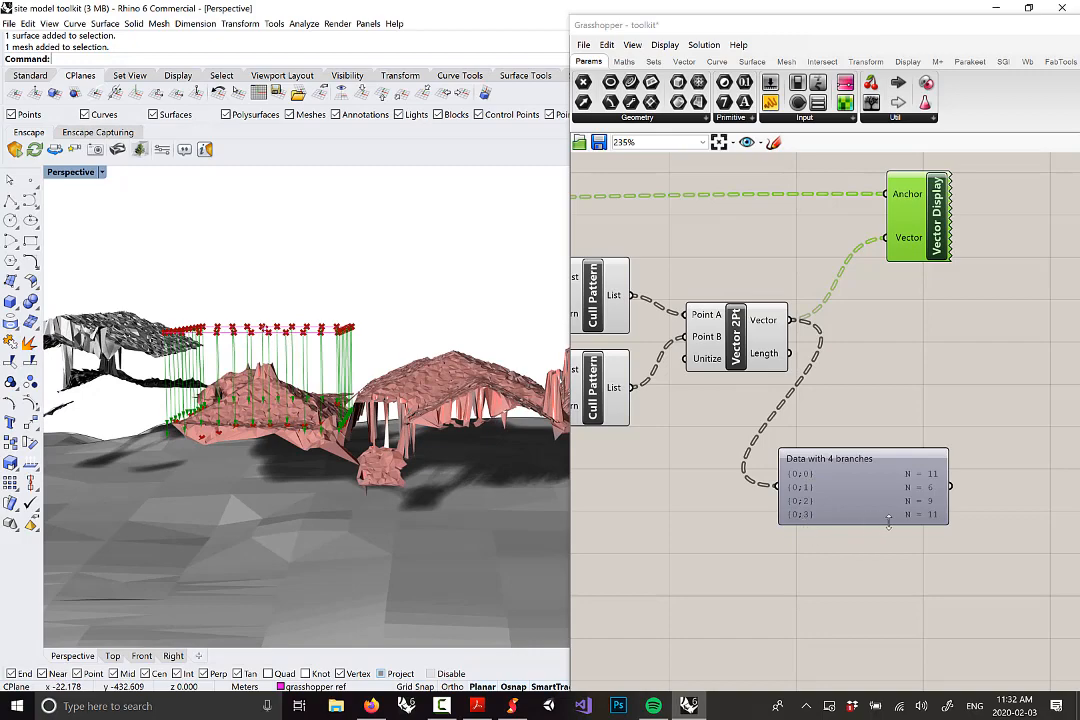
{"action": "right_click_drag", "start_coordinate": [287, 346], "coordinate": [165, 376]}
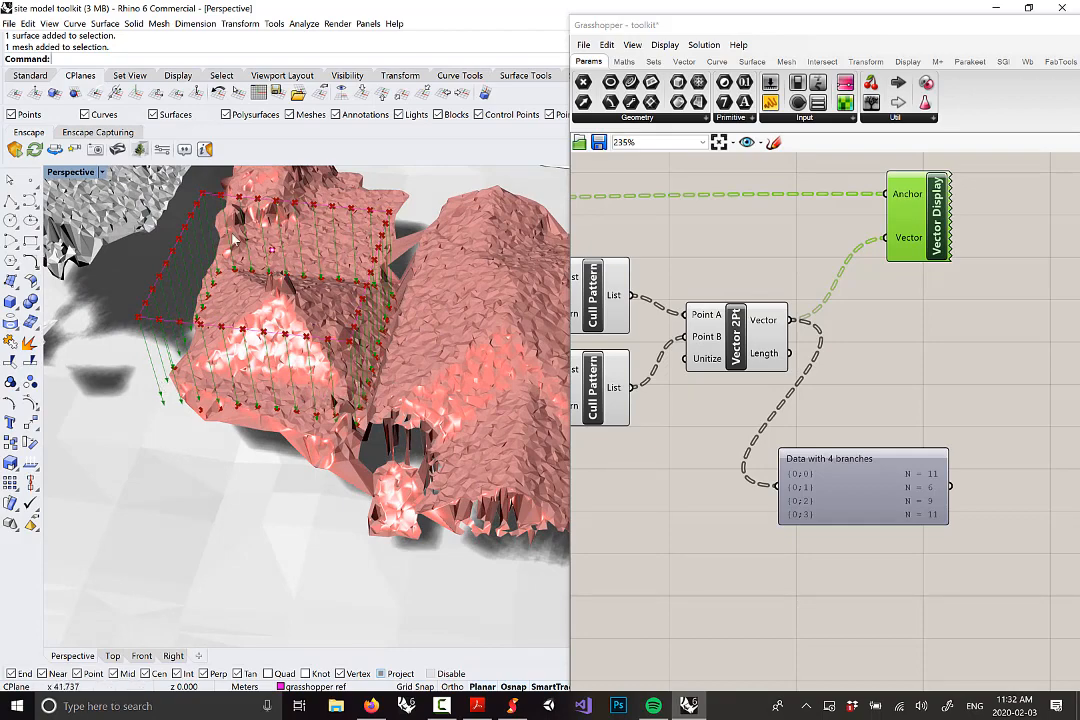
{"action": "right_click_drag", "start_coordinate": [434, 432], "coordinate": [248, 372]}
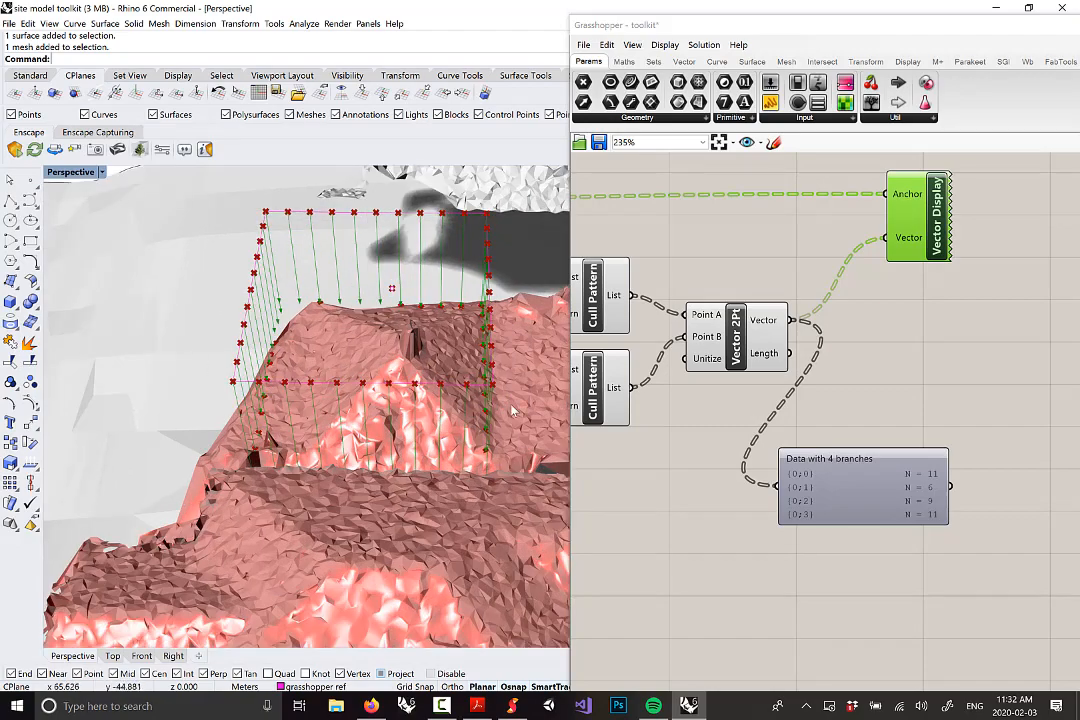
{"action": "right_click_drag", "start_coordinate": [511, 412], "coordinate": [280, 398]}
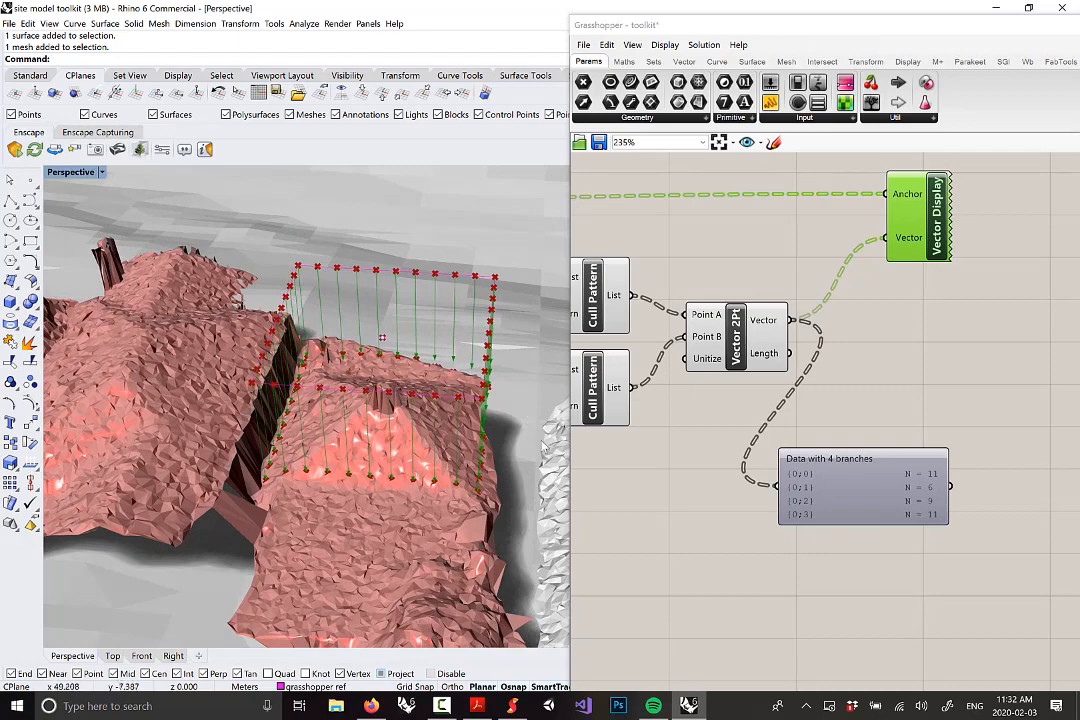
{"action": "left_click_drag", "start_coordinate": [899, 490], "coordinate": [933, 488]}
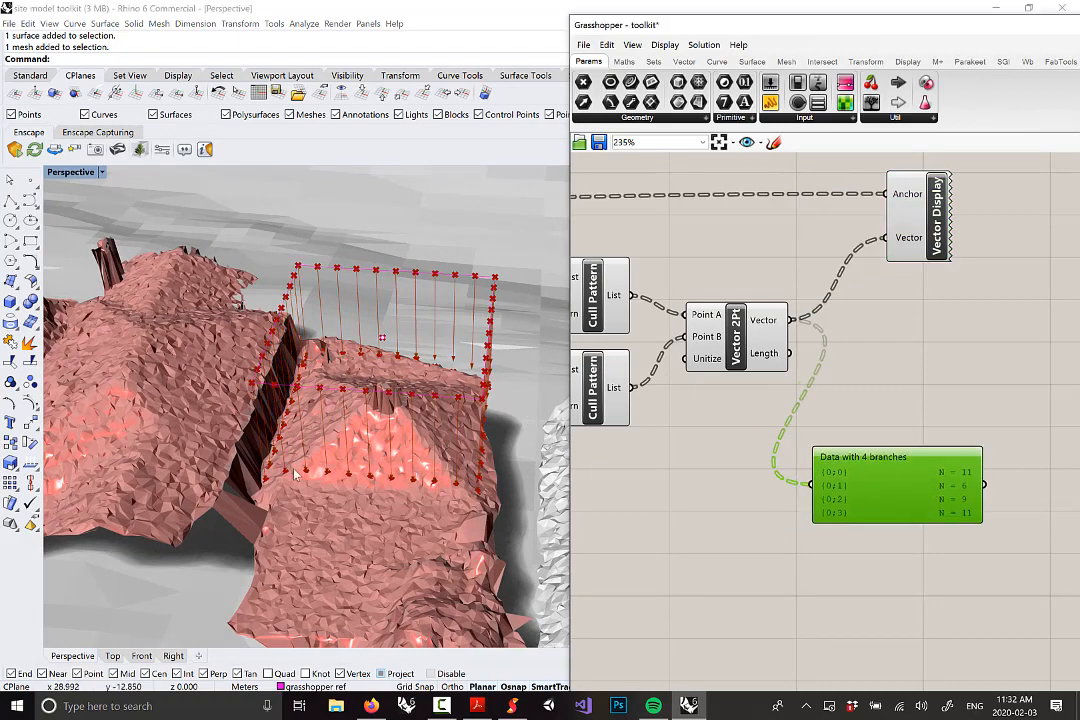
{"action": "right_click_drag", "start_coordinate": [297, 475], "coordinate": [302, 427]}
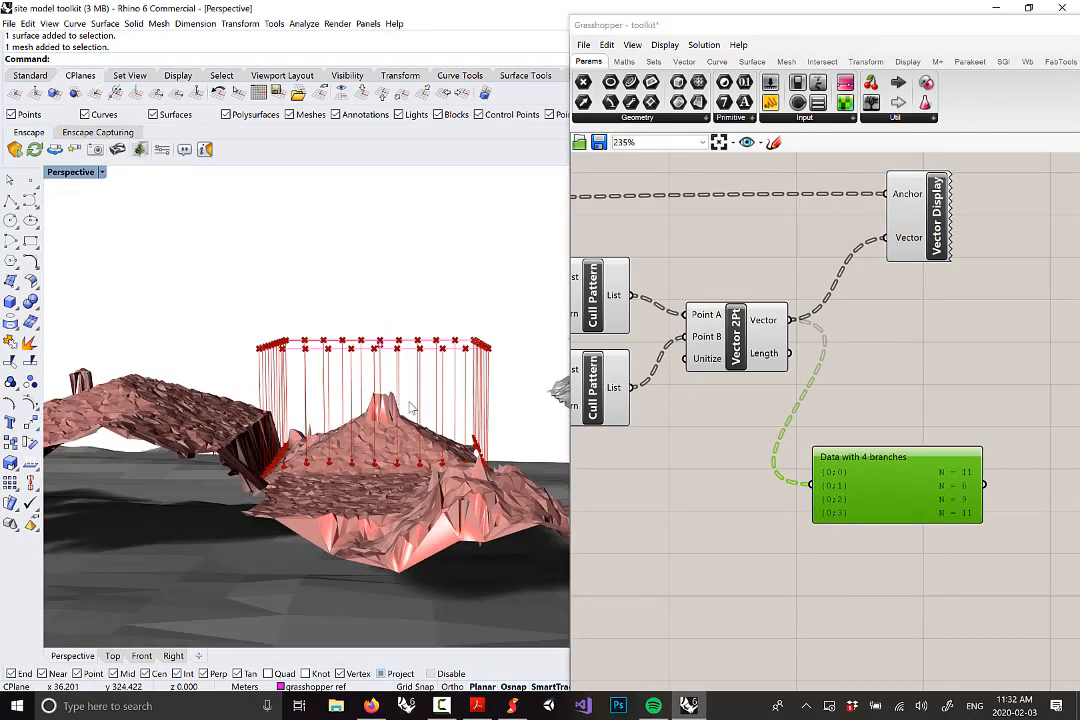
{"action": "right_click_drag", "start_coordinate": [409, 405], "coordinate": [413, 428]}
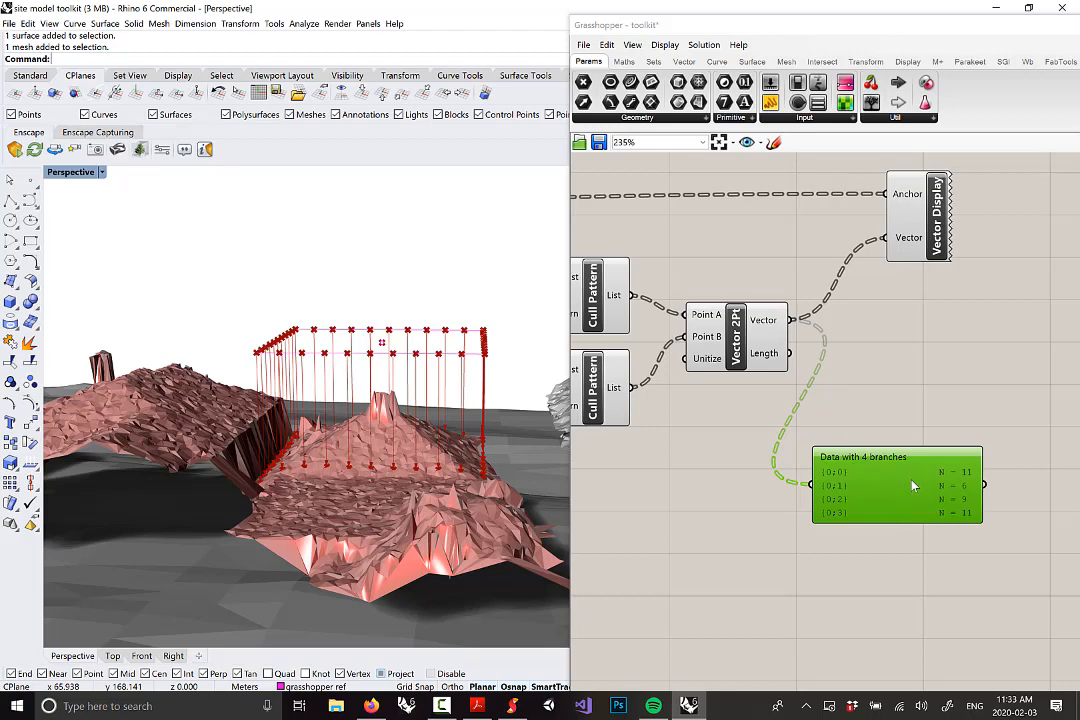
{"action": "mouse_move", "coordinate": [912, 486]}
Add an Average component from Maths > Util and feed it Vector 2Pt's ray vectors
{"action": "left_click", "coordinate": [628, 63]}
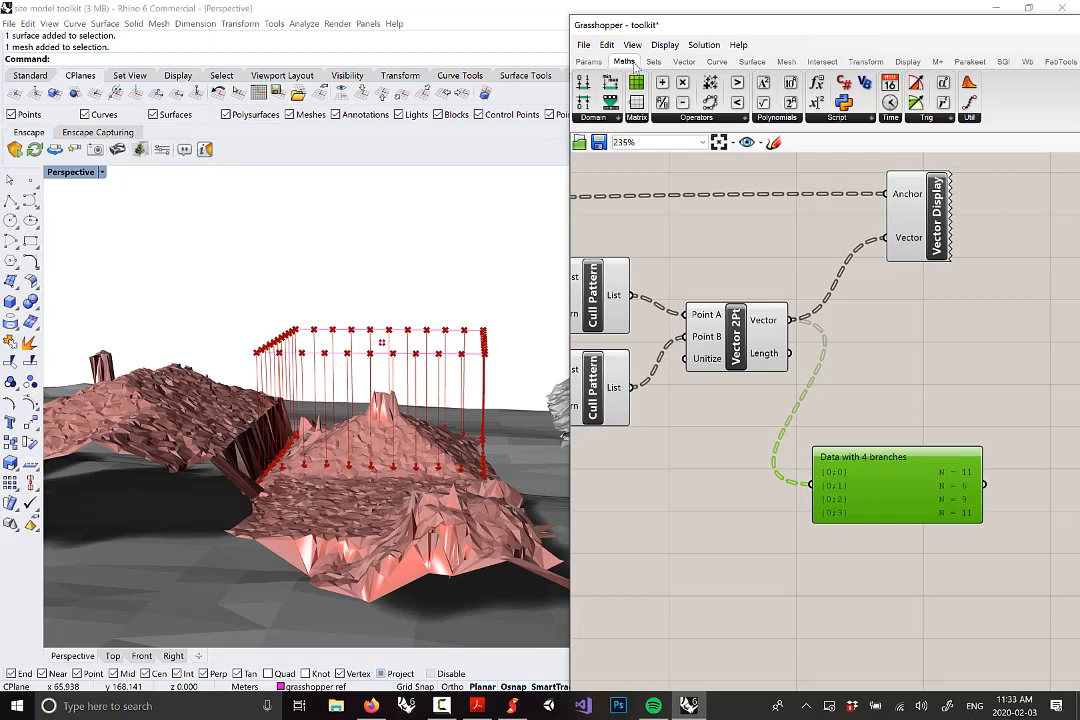
{"action": "left_click", "coordinate": [706, 119]}
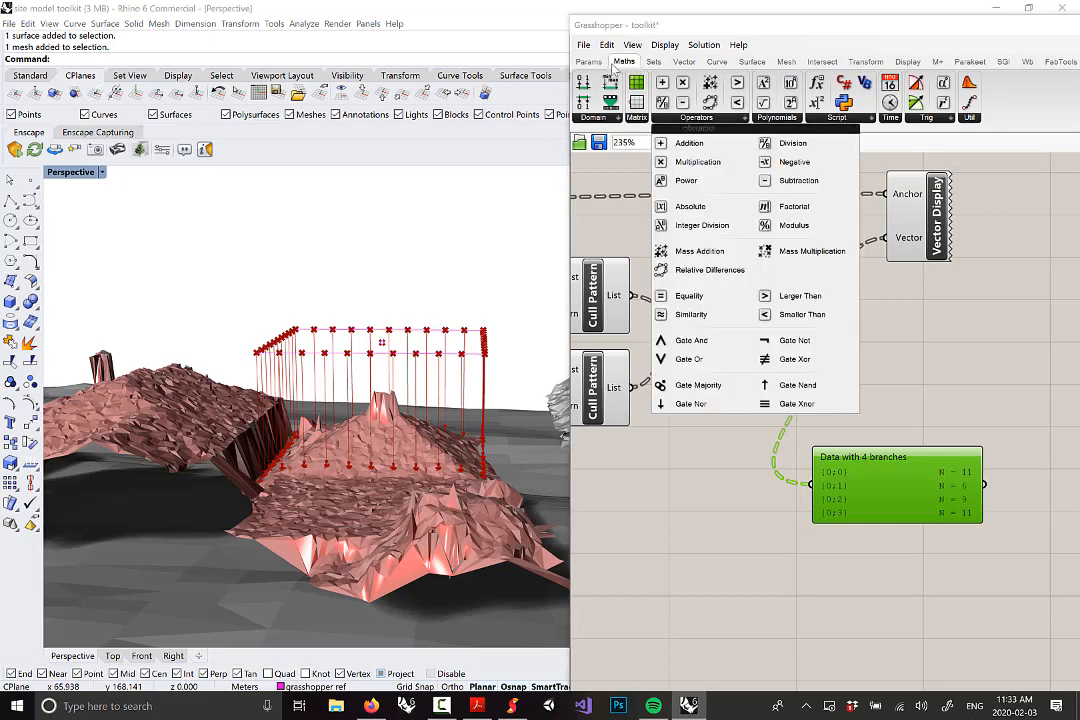
{"action": "left_click", "coordinate": [969, 118]}
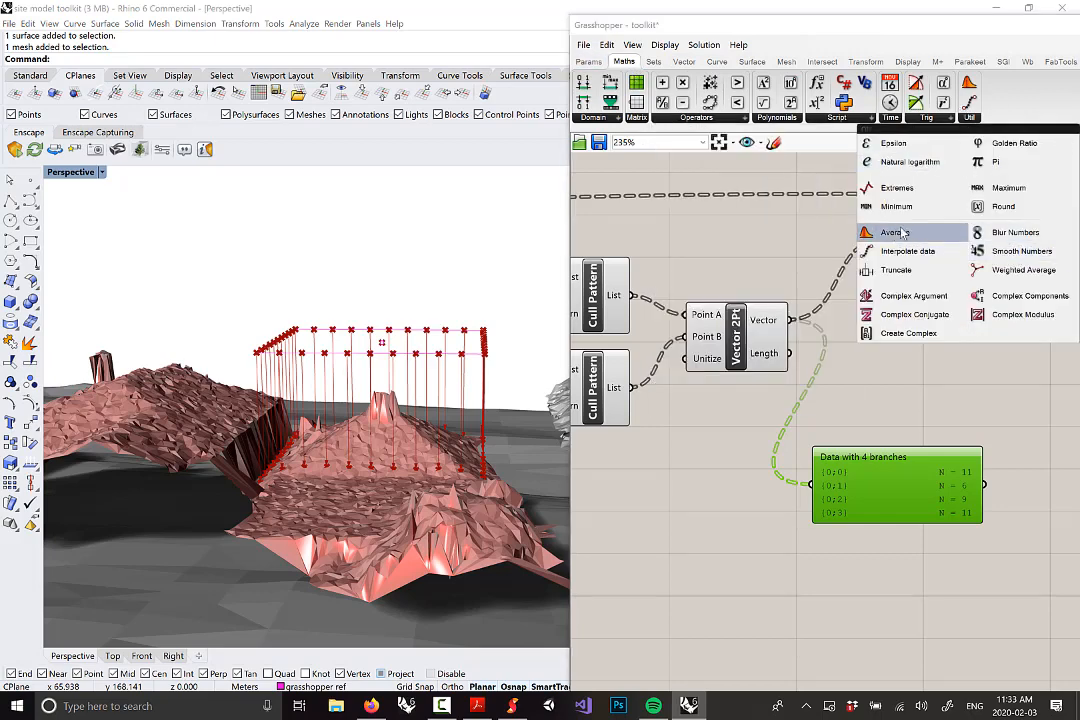
{"action": "left_click_drag", "start_coordinate": [895, 232], "coordinate": [868, 416]}
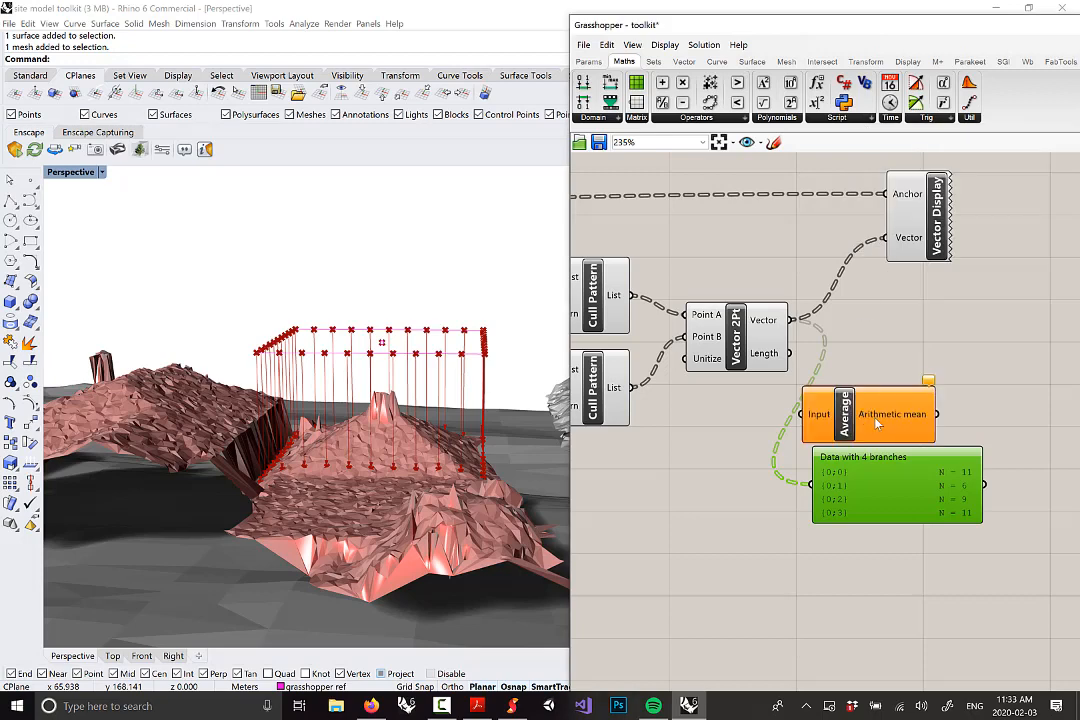
{"action": "left_click_drag", "start_coordinate": [773, 325], "coordinate": [806, 414]}
{"action": "left_click_drag", "start_coordinate": [818, 457], "coordinate": [885, 473]}
Wire the arithmetic mean into the data viewer and orbit the terrain to check the averaged rays
{"action": "left_click_drag", "start_coordinate": [894, 421], "coordinate": [928, 421]}
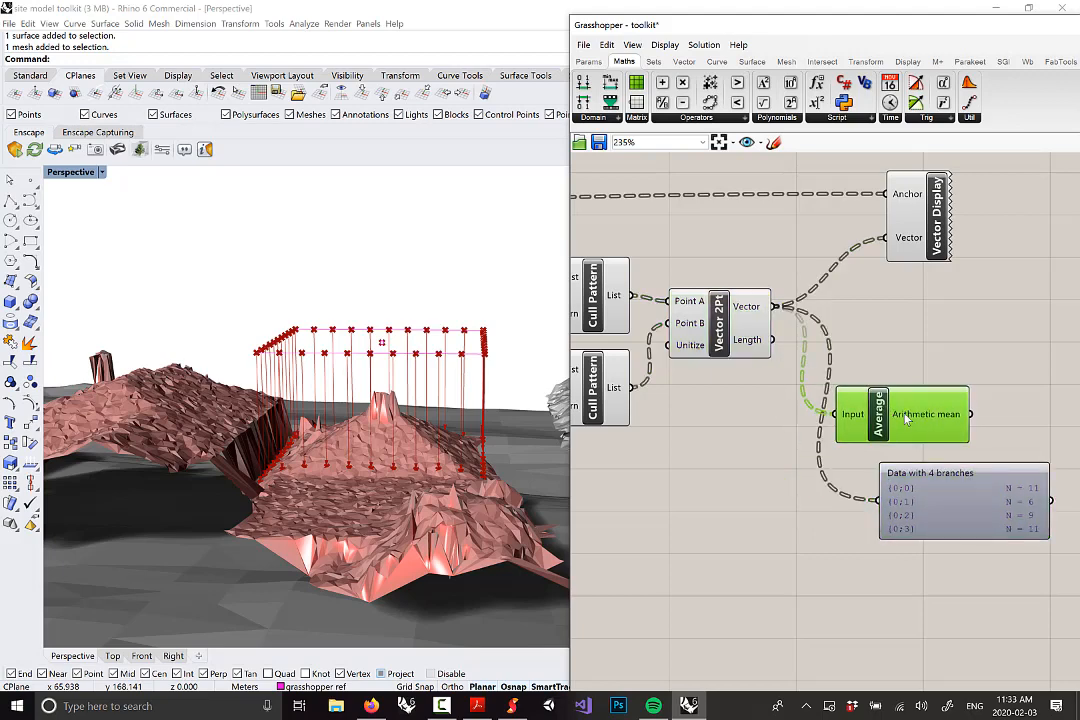
{"action": "right_click_drag", "start_coordinate": [911, 419], "coordinate": [745, 387]}
{"action": "right_click_drag", "start_coordinate": [827, 393], "coordinate": [859, 392]}
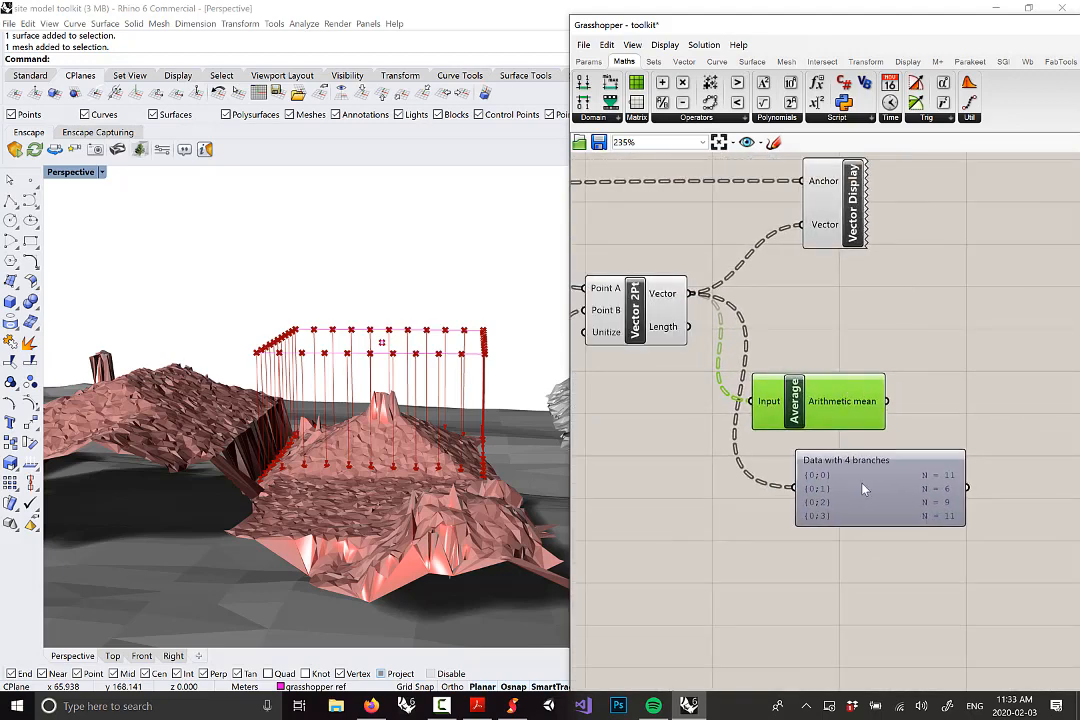
{"action": "left_click_drag", "start_coordinate": [863, 487], "coordinate": [952, 491]}
{"action": "left_click_drag", "start_coordinate": [889, 404], "coordinate": [880, 490]}
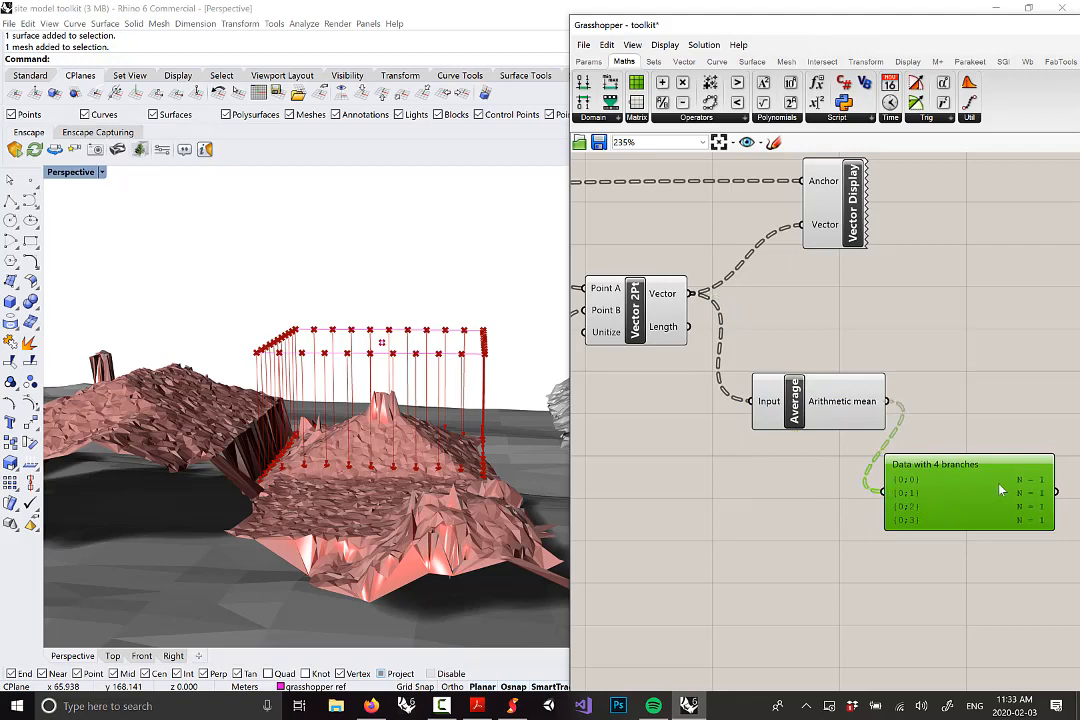
{"action": "right_click_drag", "start_coordinate": [367, 398], "coordinate": [382, 438]}
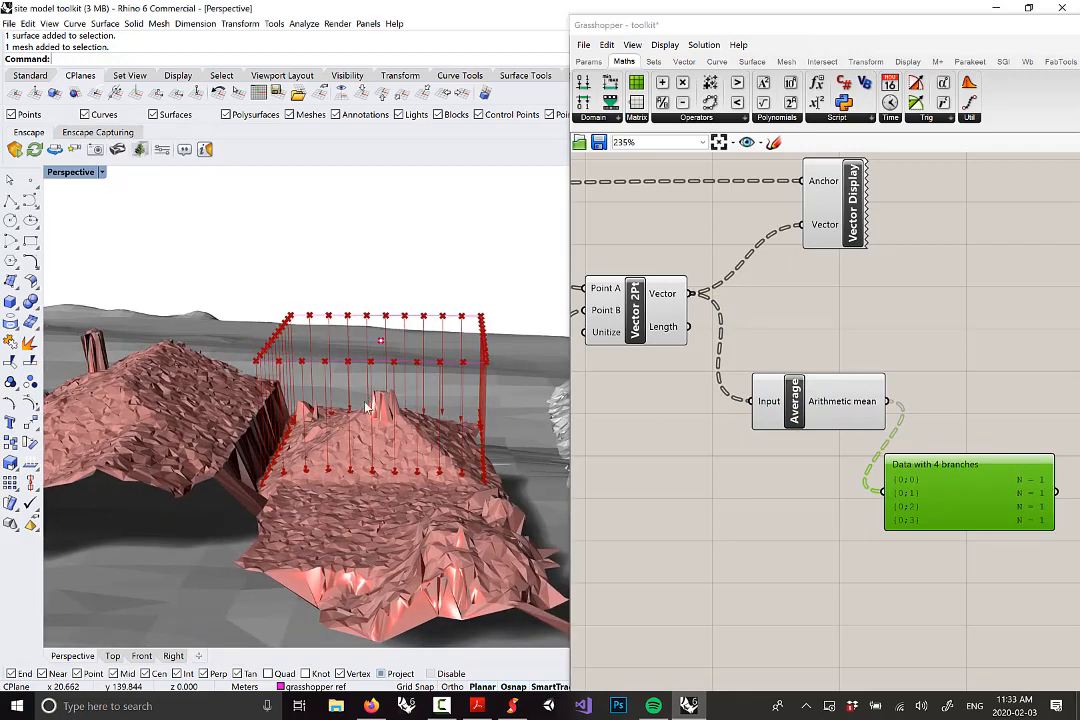
{"action": "right_click_drag", "start_coordinate": [480, 449], "coordinate": [455, 272]}
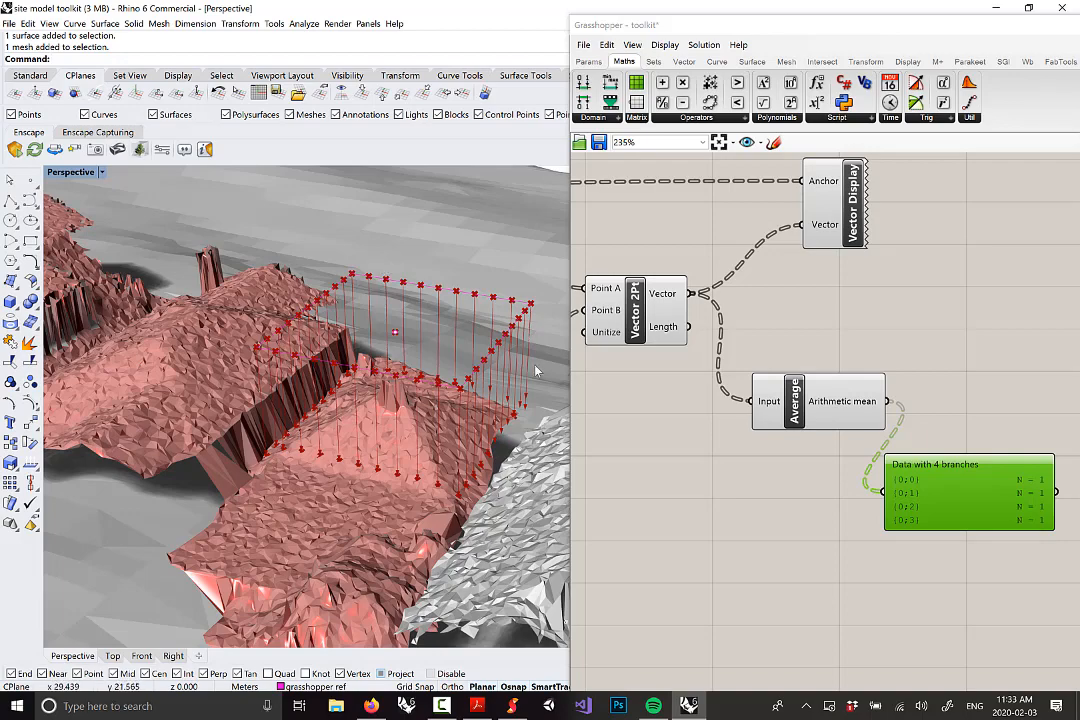
{"action": "right_click_drag", "start_coordinate": [403, 330], "coordinate": [441, 371]}
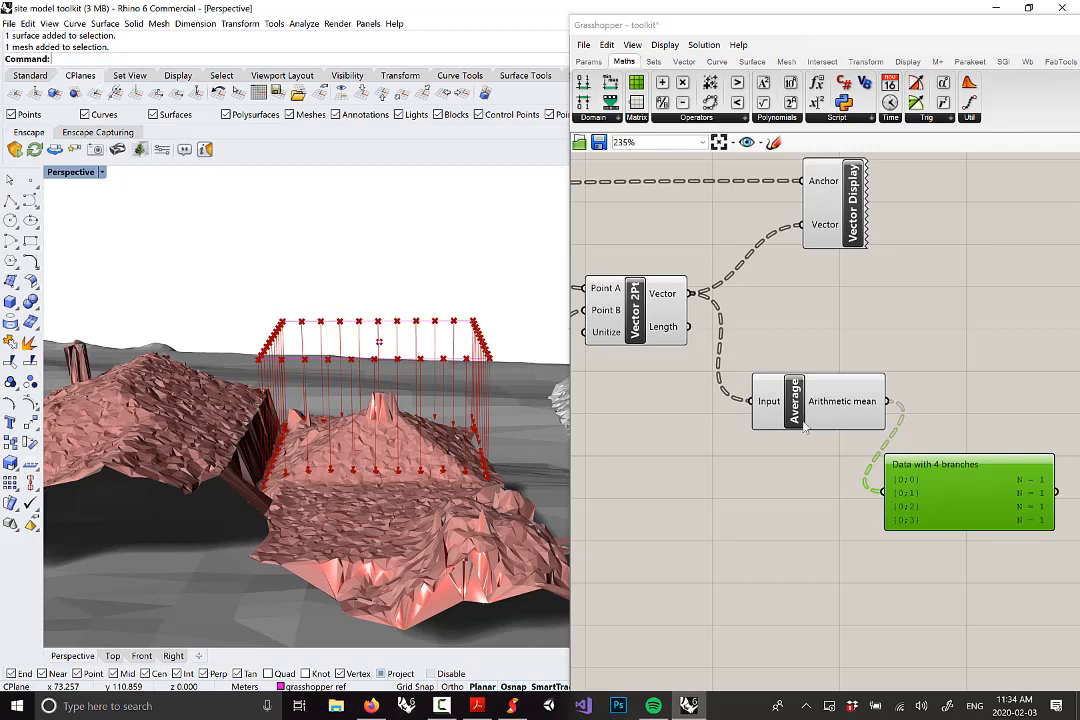
{"action": "right_click_drag", "start_coordinate": [511, 380], "coordinate": [516, 350]}
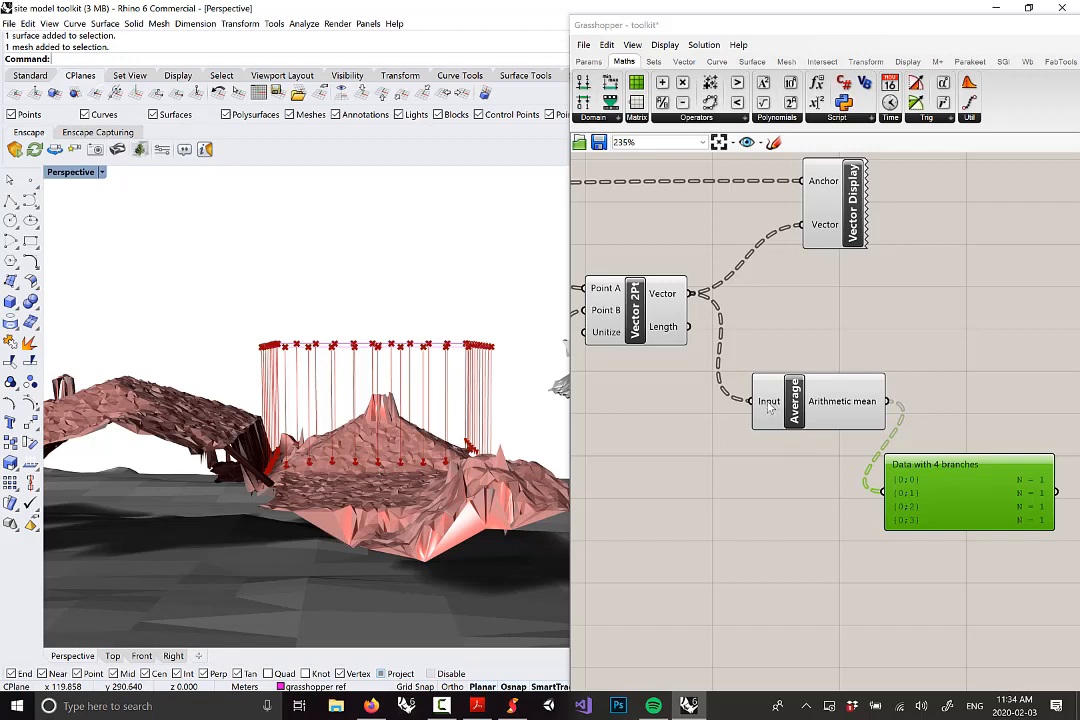
{"action": "left_click_drag", "start_coordinate": [770, 406], "coordinate": [745, 390]}
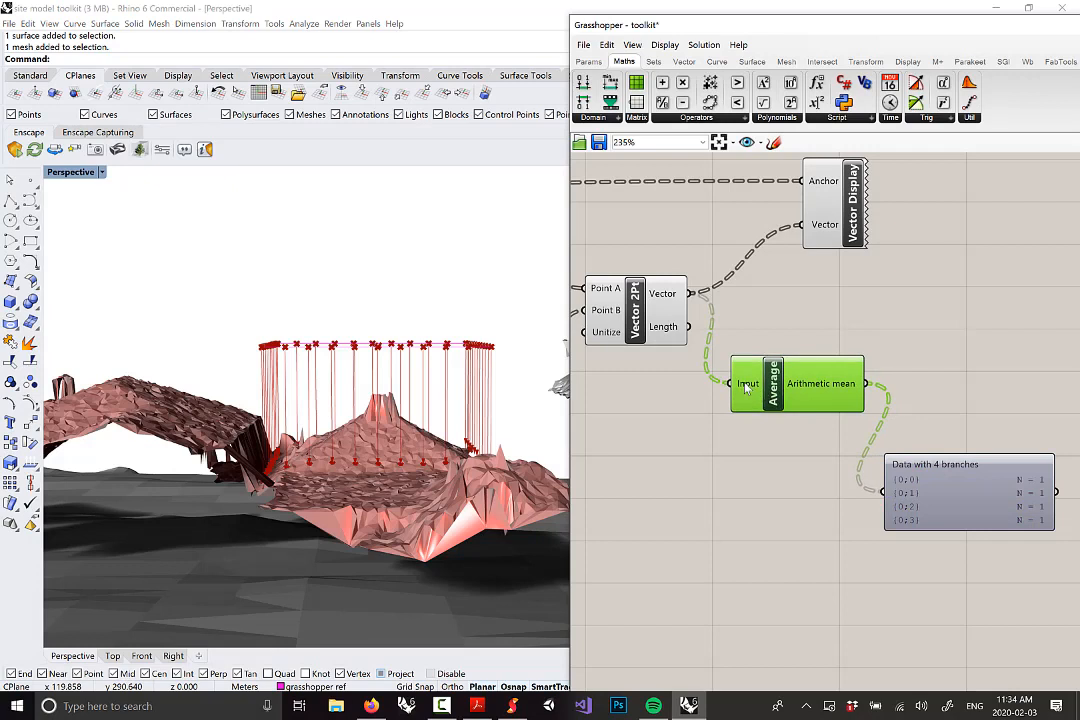
Flatten the Average input for a single overall mean vector, and nudge the component into place
{"action": "right_click", "coordinate": [746, 391]}
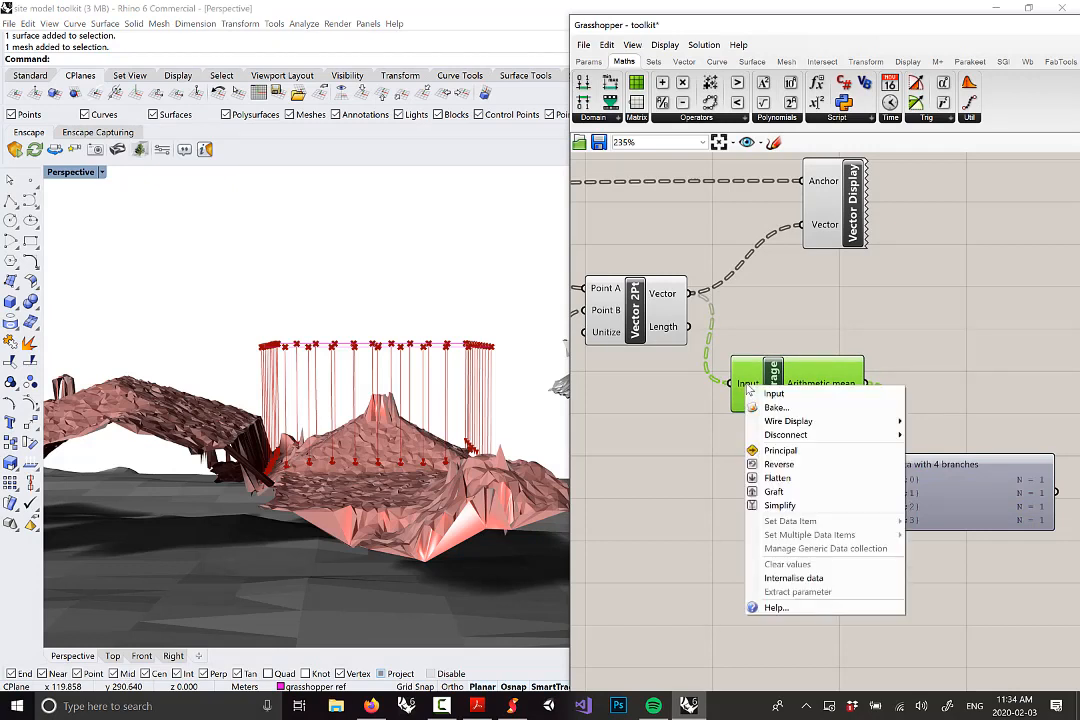
{"action": "left_click", "coordinate": [777, 478]}
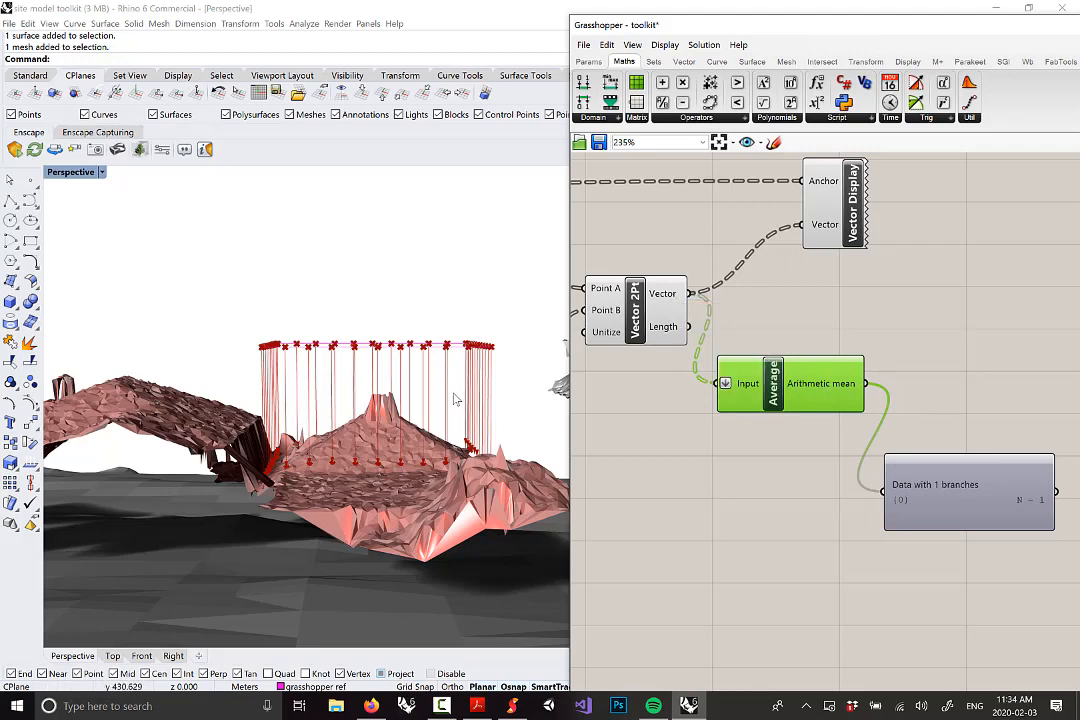
{"action": "right_click_drag", "start_coordinate": [463, 386], "coordinate": [424, 398]}
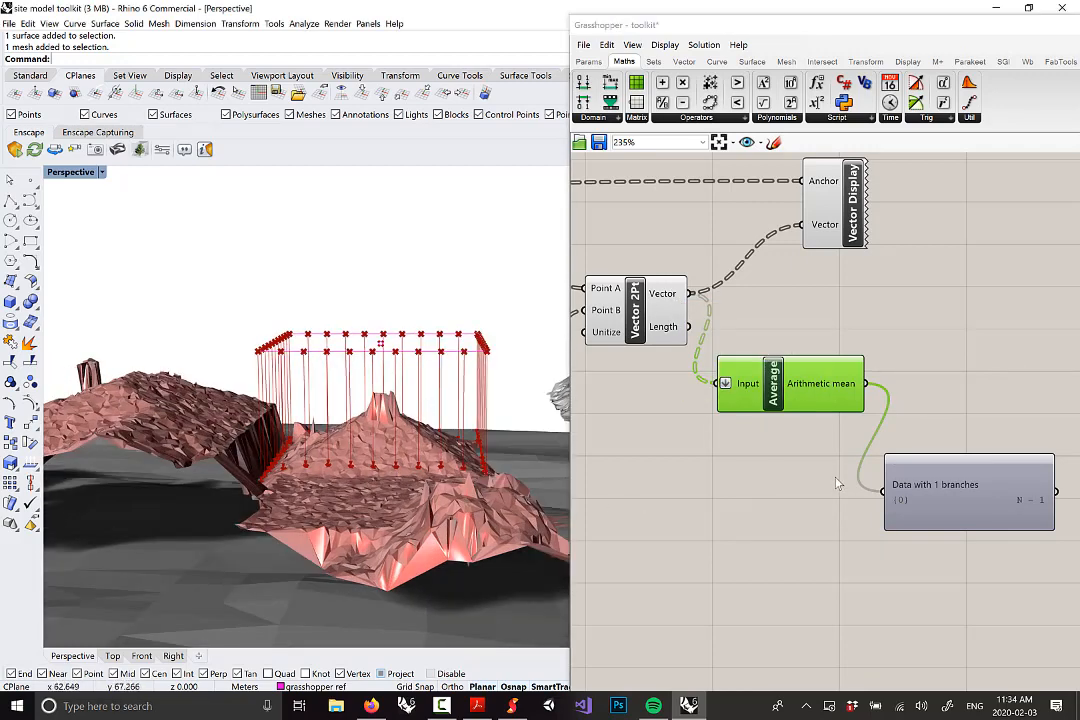
{"action": "right_click_drag", "start_coordinate": [382, 414], "coordinate": [366, 432]}
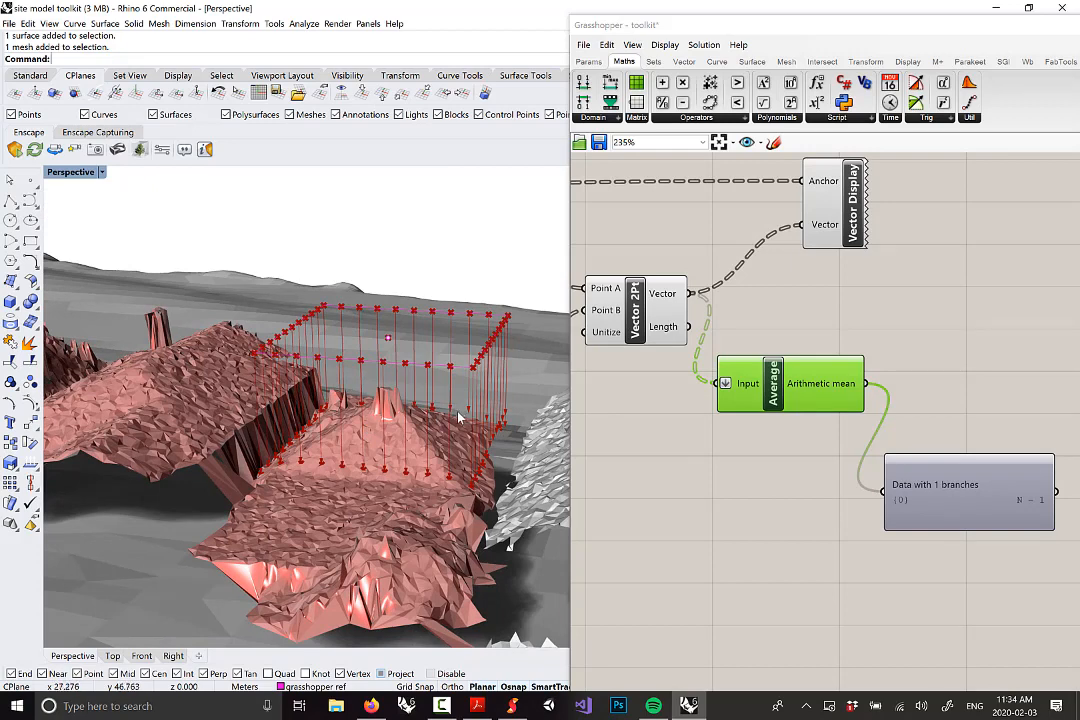
{"action": "right_click_drag", "start_coordinate": [464, 417], "coordinate": [474, 409]}
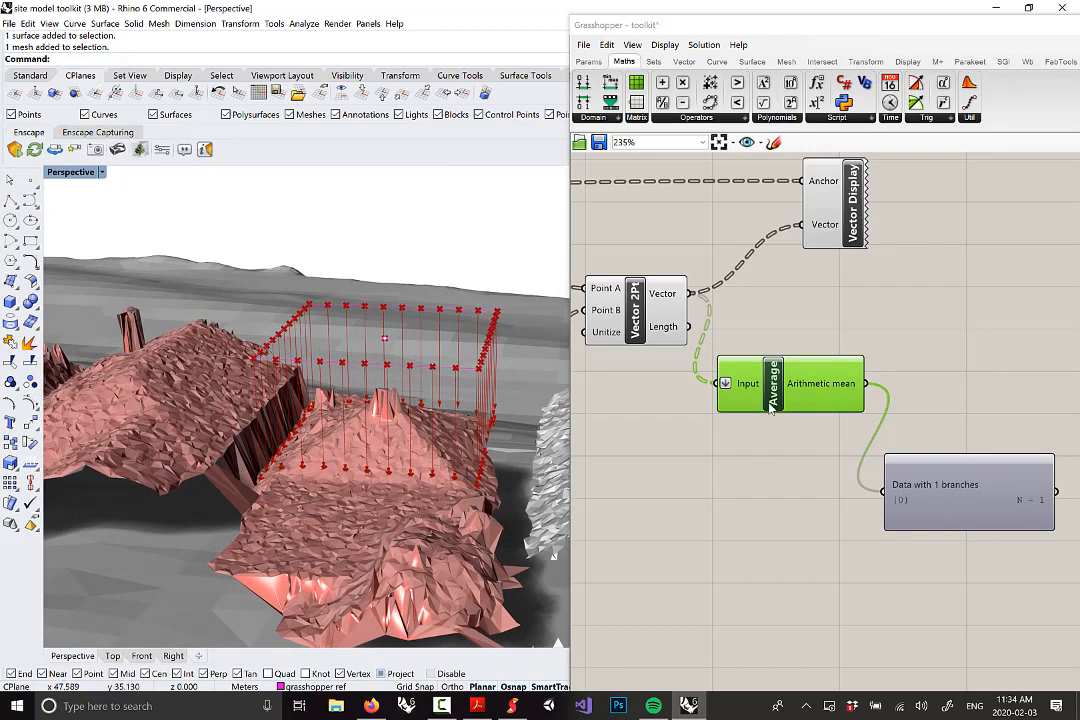
{"action": "mouse_move", "coordinate": [778, 397]}
{"action": "left_mouse_down"}
{"action": "mouse_move", "coordinate": [800, 377]}
{"action": "mouse_move", "coordinate": [792, 383]}
{"action": "left_mouse_up"}
{"action": "scroll", "coordinate": [888, 365], "scroll_direction": "down", "scroll_amount": 3}
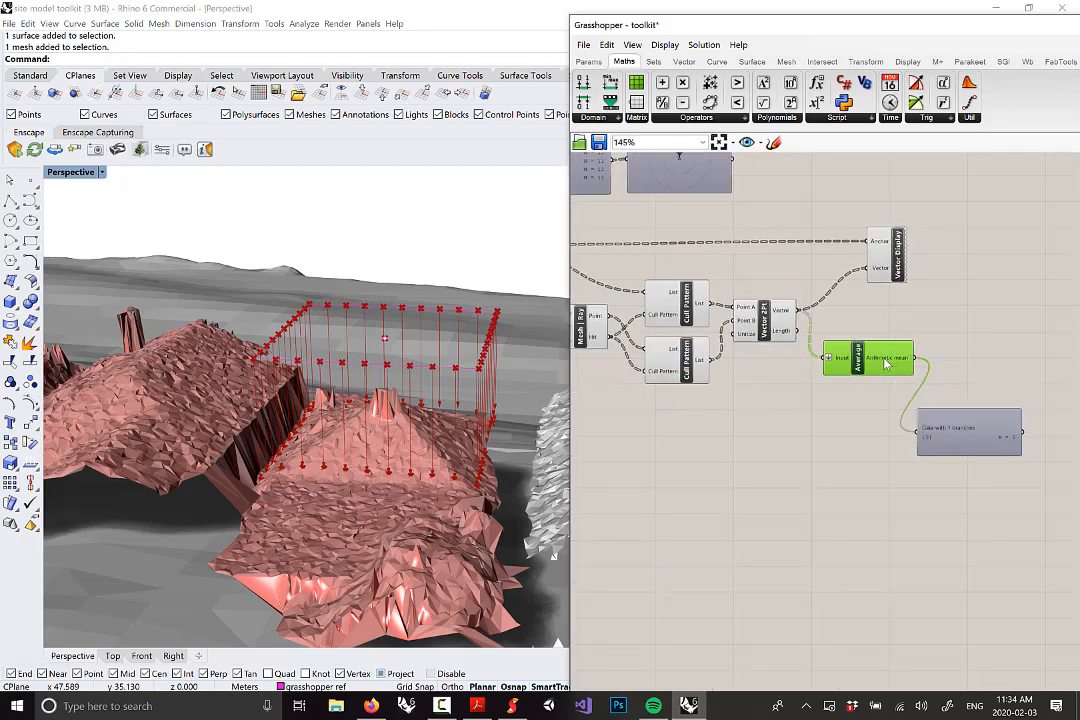
Delete the 'Data with 1 branches' result panel
{"action": "right_click_drag", "start_coordinate": [950, 449], "coordinate": [990, 442]}
{"action": "left_click_drag", "start_coordinate": [1009, 436], "coordinate": [995, 456]}
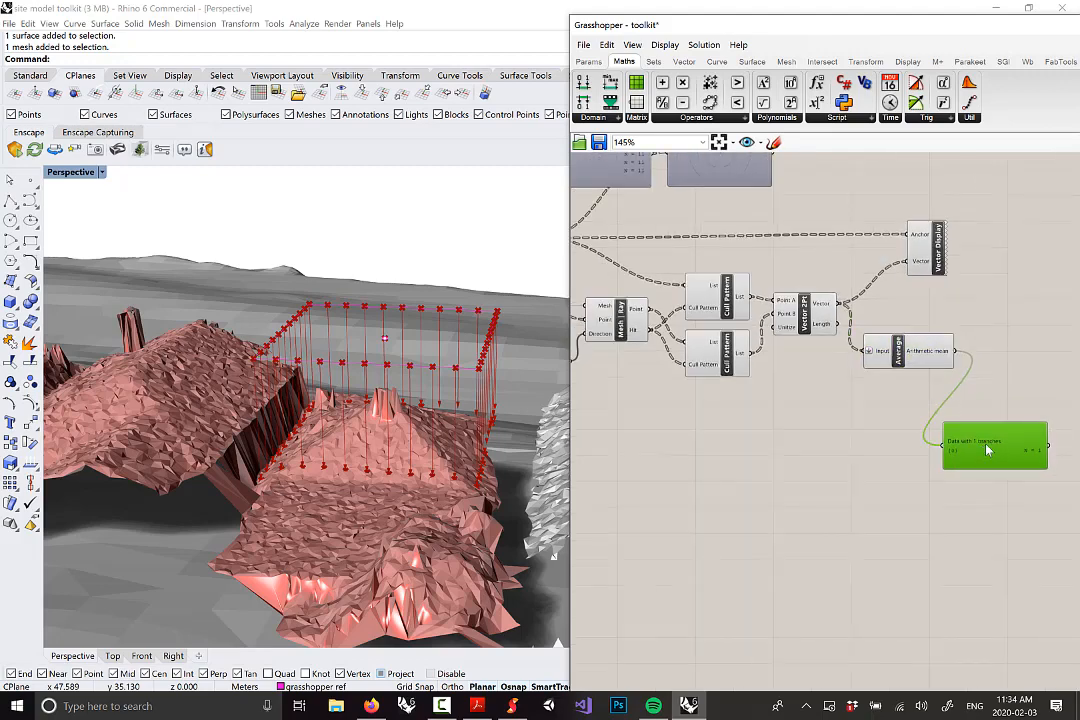
{"action": "key", "text": "Delete"}
{"action": "scroll", "coordinate": [918, 343], "scroll_direction": "up", "scroll_amount": 2}
Feed Average's mean vector into Vector Display's Vector input and view the averaged rays over the terrain
{"action": "left_click", "coordinate": [900, 366]}
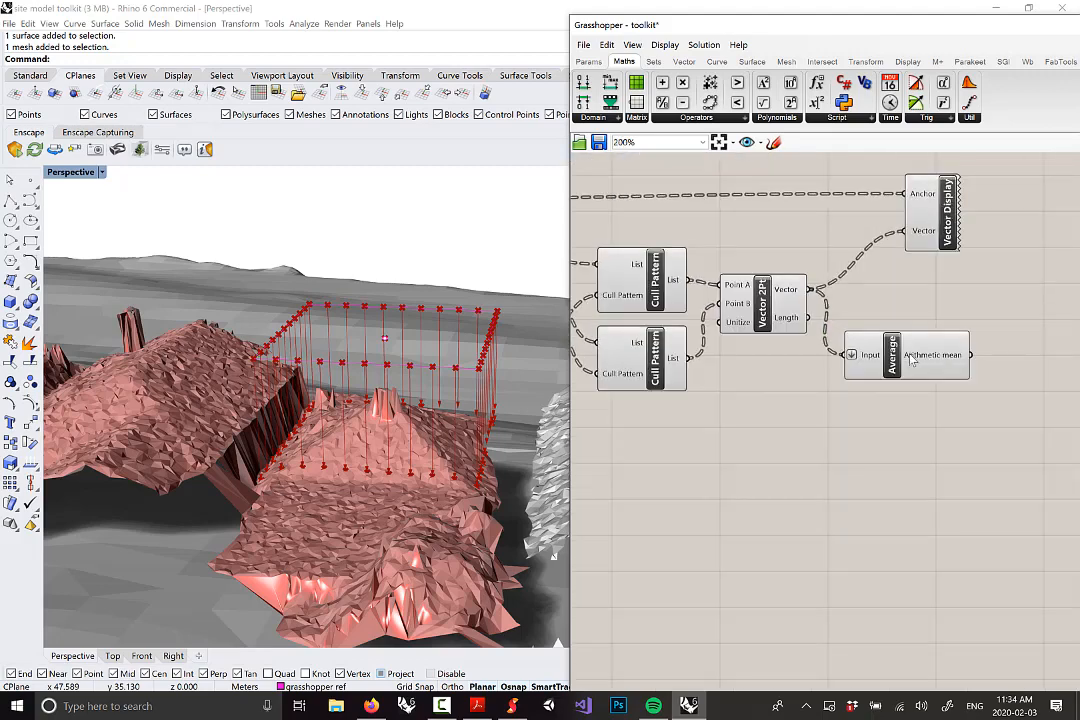
{"action": "mouse_move", "coordinate": [924, 363]}
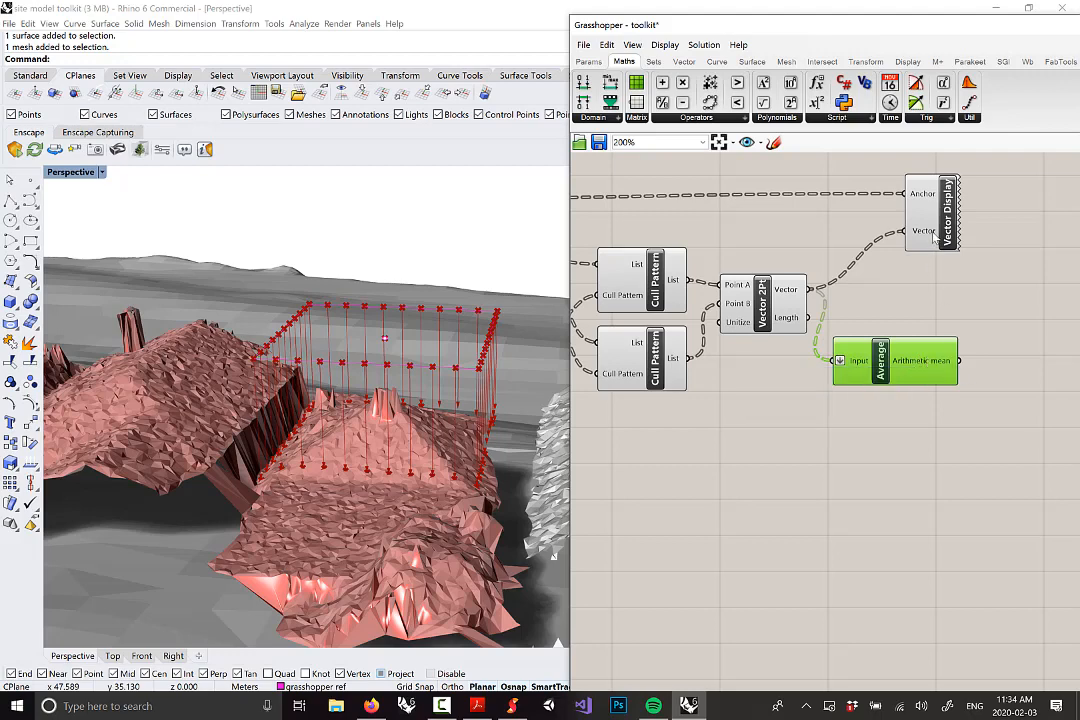
{"action": "left_click_drag", "start_coordinate": [933, 238], "coordinate": [1013, 243]}
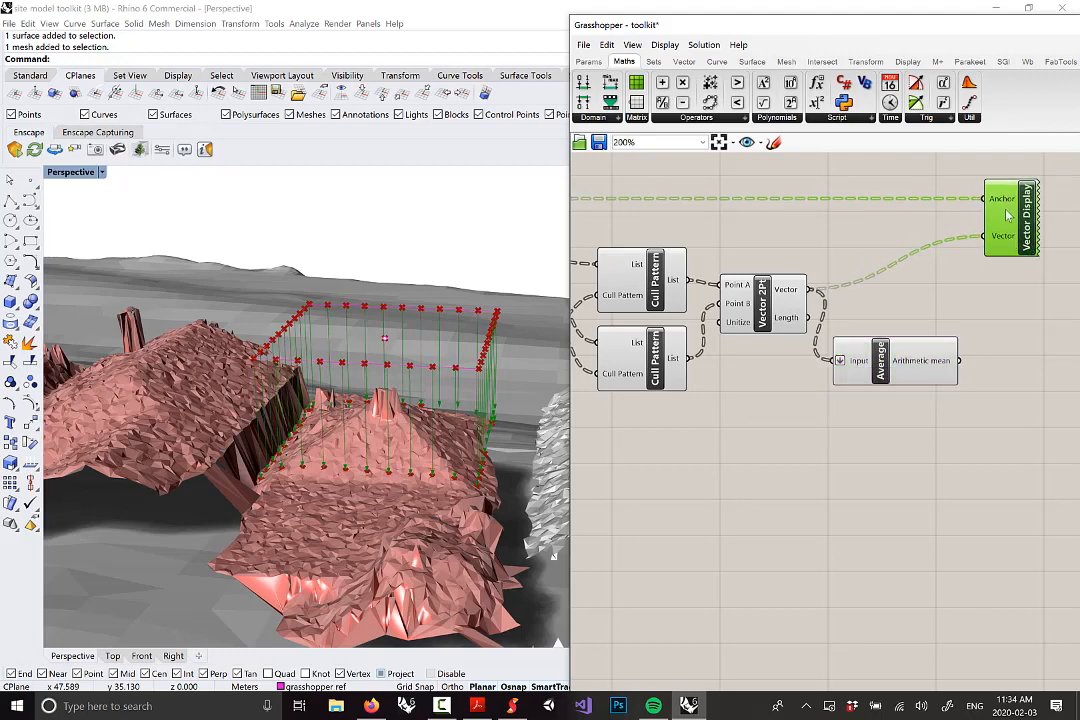
{"action": "left_click_drag", "start_coordinate": [961, 362], "coordinate": [988, 240]}
{"action": "right_click_drag", "start_coordinate": [548, 402], "coordinate": [455, 471]}
{"action": "right_click_drag", "start_coordinate": [466, 366], "coordinate": [428, 414]}
{"action": "scroll", "coordinate": [321, 415], "scroll_direction": "up", "scroll_amount": 8}
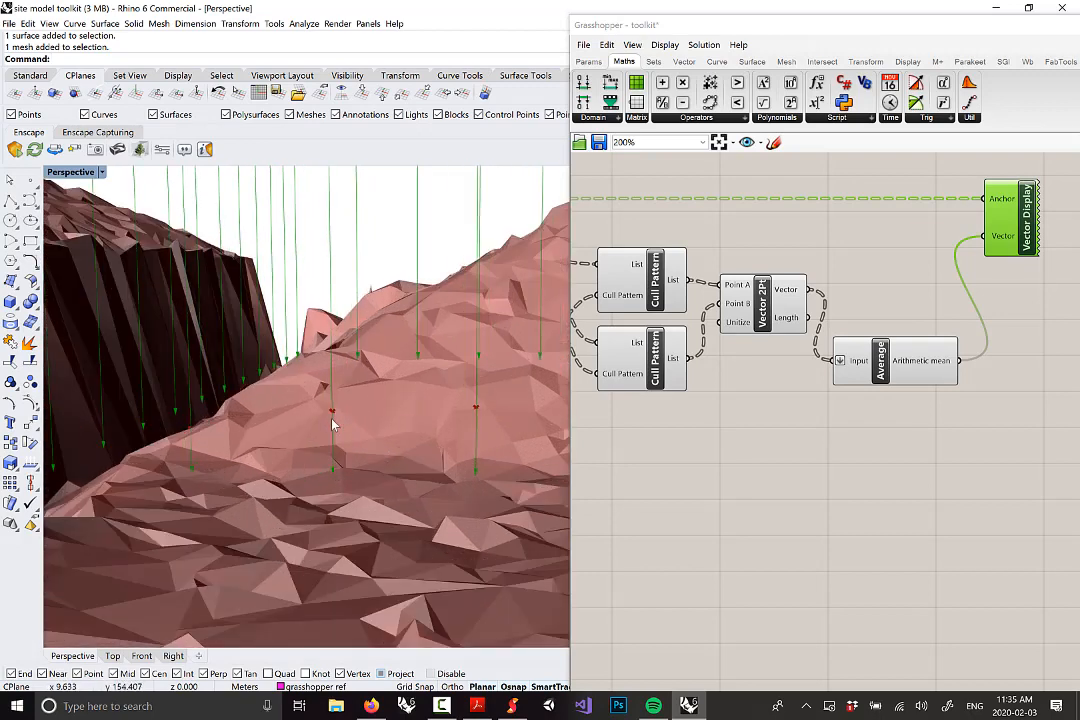
{"action": "right_click_drag", "start_coordinate": [335, 424], "coordinate": [245, 415]}
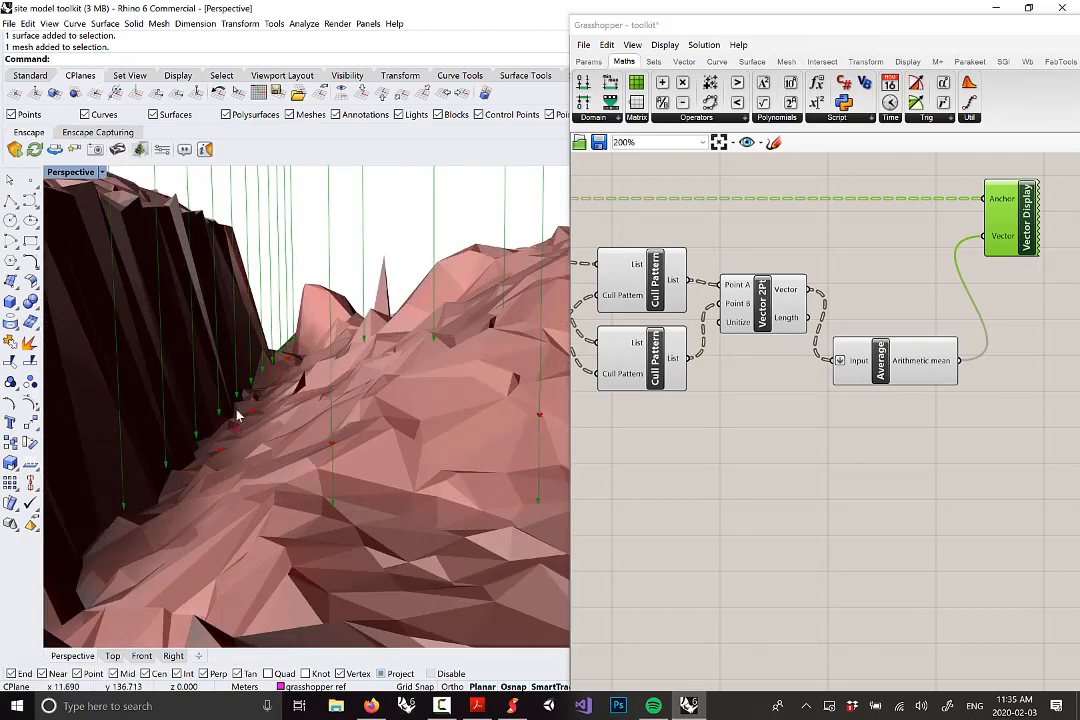
{"action": "scroll", "coordinate": [245, 415], "scroll_direction": "down", "scroll_amount": 10}
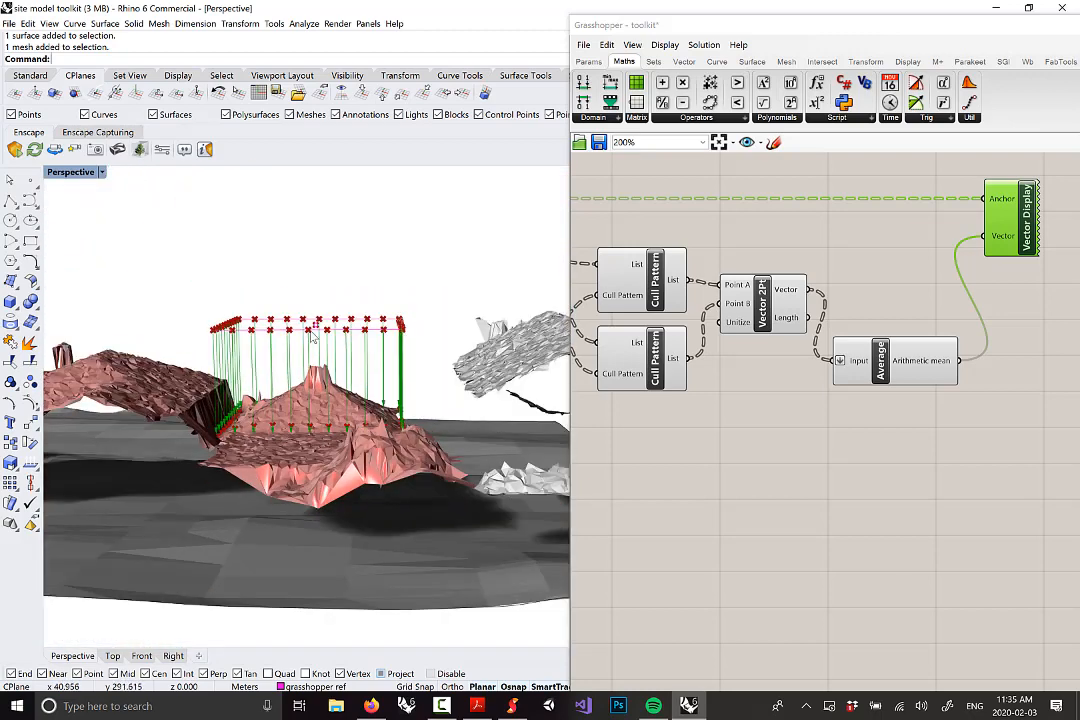
Reframe the definition on the canvas, nudging the Input Edge Curves parameter up
{"action": "right_click_drag", "start_coordinate": [897, 335], "coordinate": [935, 371]}
{"action": "scroll", "coordinate": [934, 370], "scroll_direction": "down", "scroll_amount": 5}
{"action": "scroll", "coordinate": [682, 364], "scroll_direction": "up", "scroll_amount": 2}
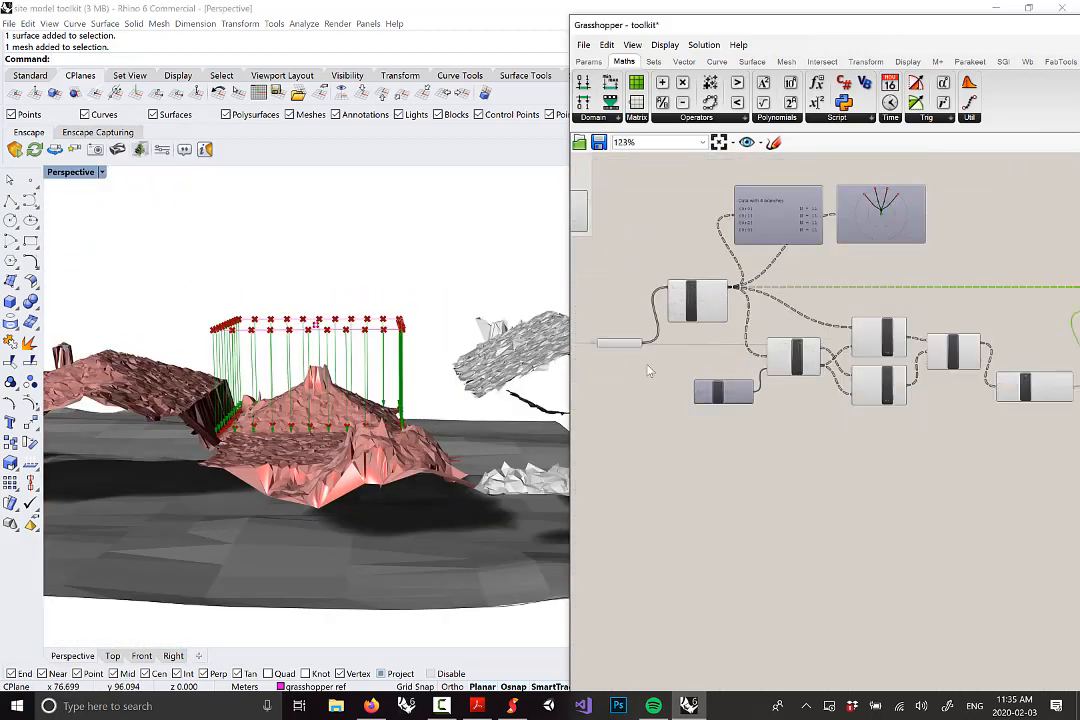
{"action": "left_click_drag", "start_coordinate": [621, 349], "coordinate": [622, 336]}
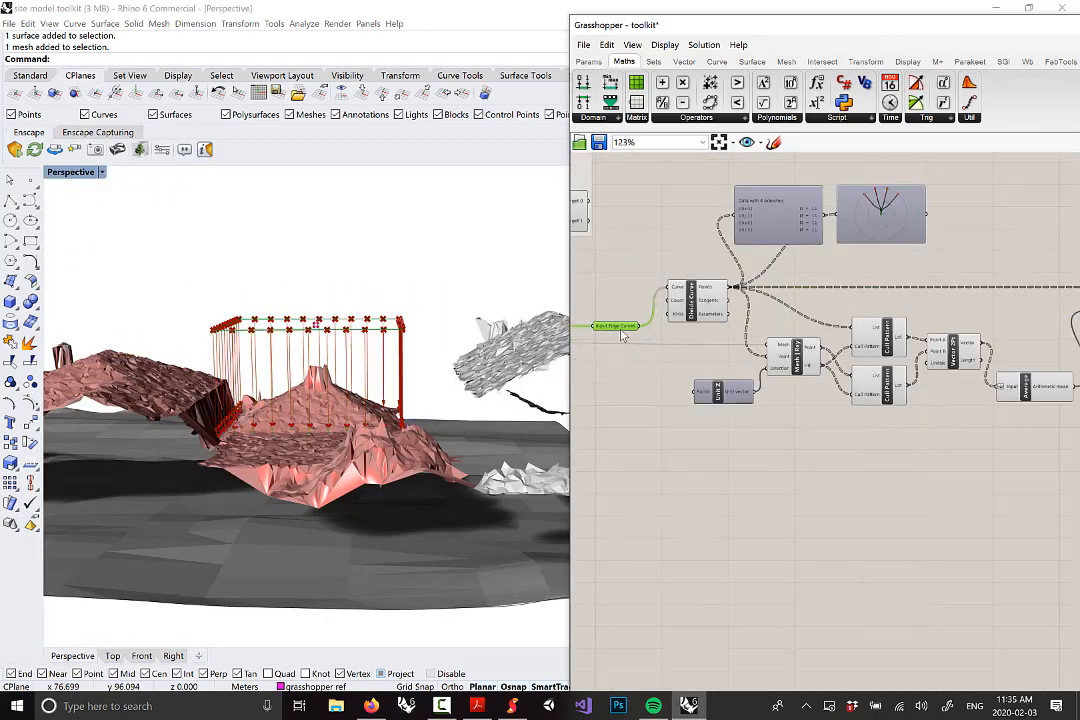
{"action": "right_click_drag", "start_coordinate": [780, 278], "coordinate": [639, 258]}
Place a Move component from Transform > Euclidean
{"action": "left_click", "coordinate": [865, 62]}
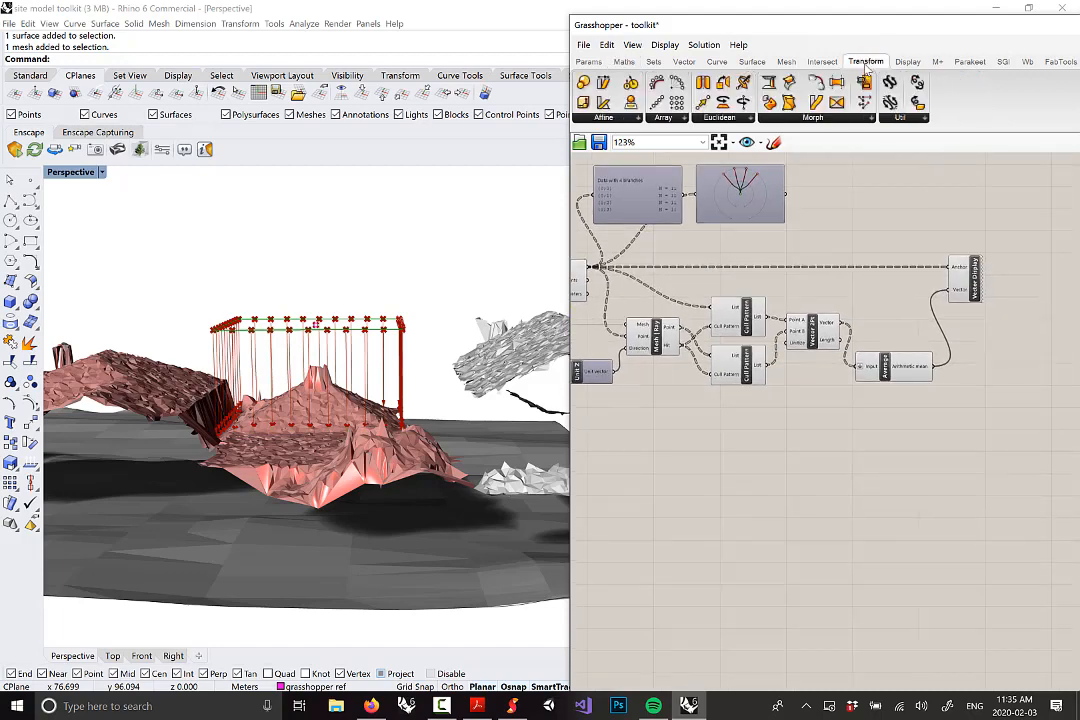
{"action": "left_click", "coordinate": [722, 118]}
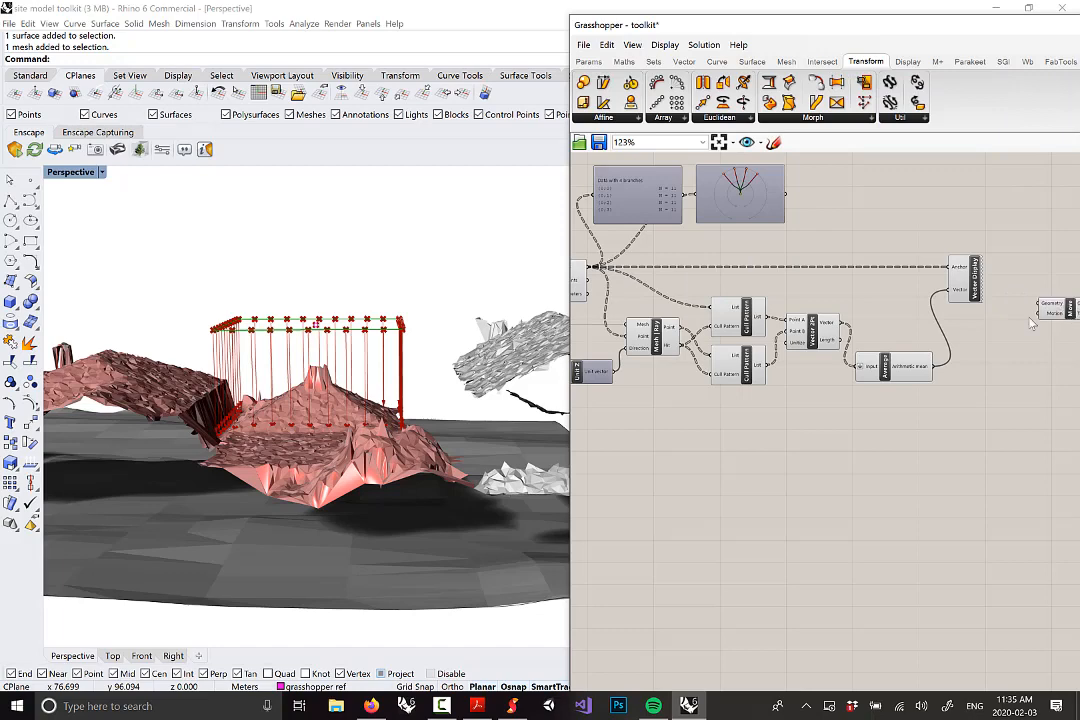
{"action": "scroll", "coordinate": [1040, 325], "scroll_direction": "down", "scroll_amount": 2}
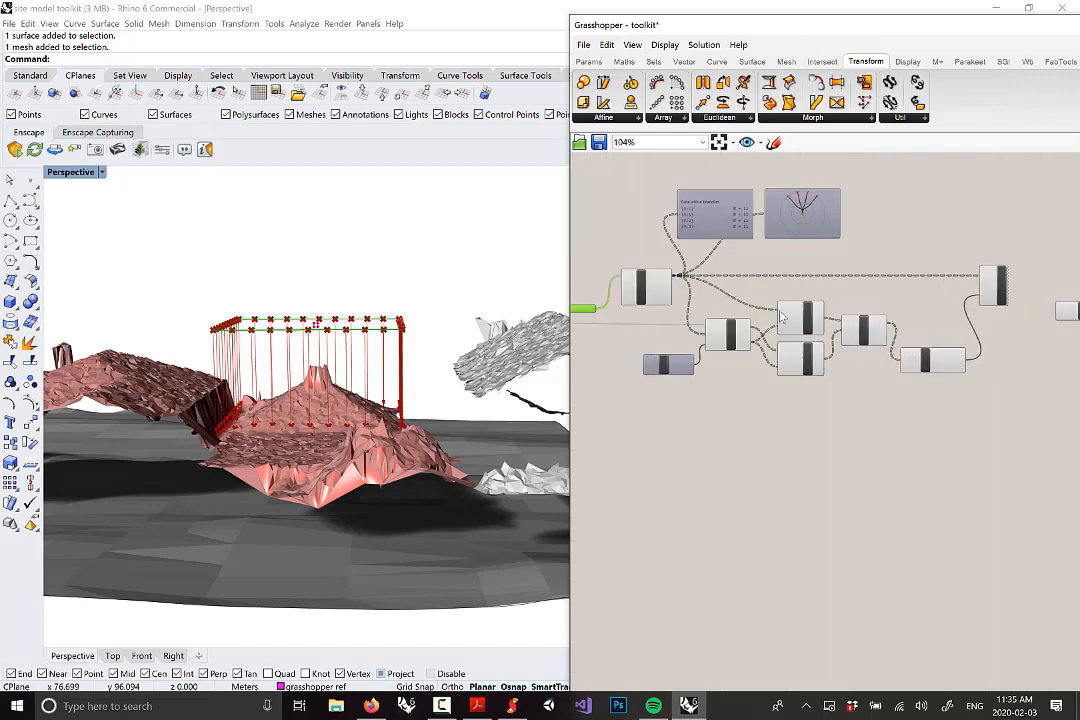
{"action": "scroll", "coordinate": [880, 345], "scroll_direction": "up", "scroll_amount": 5}
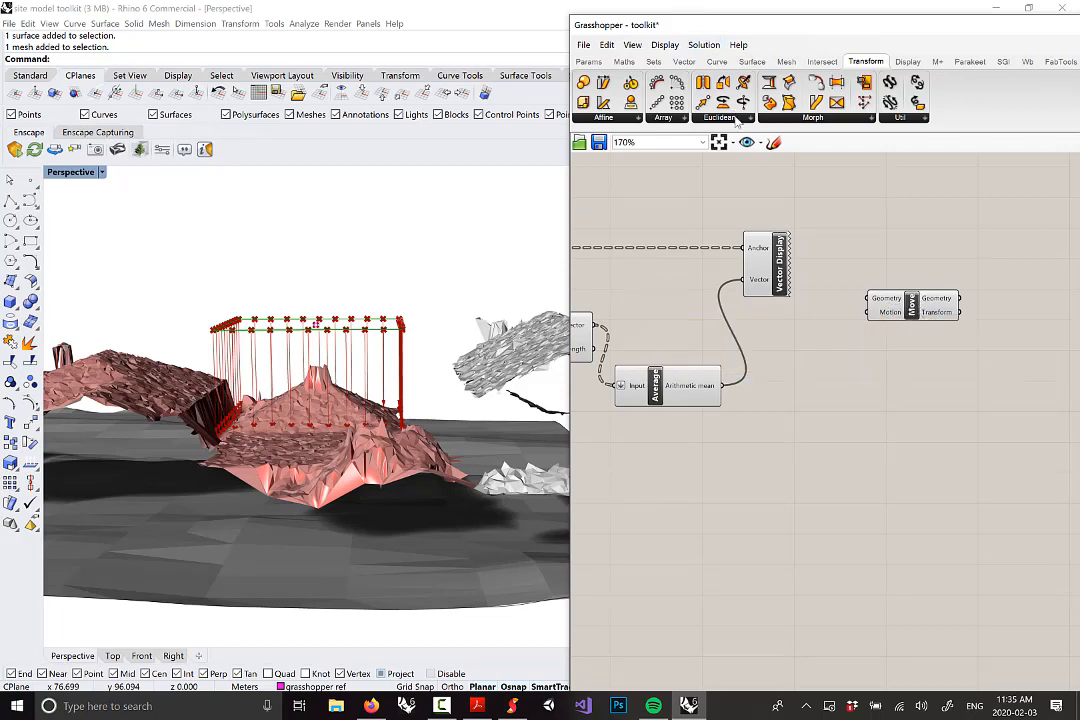
{"action": "left_click", "coordinate": [736, 119]}
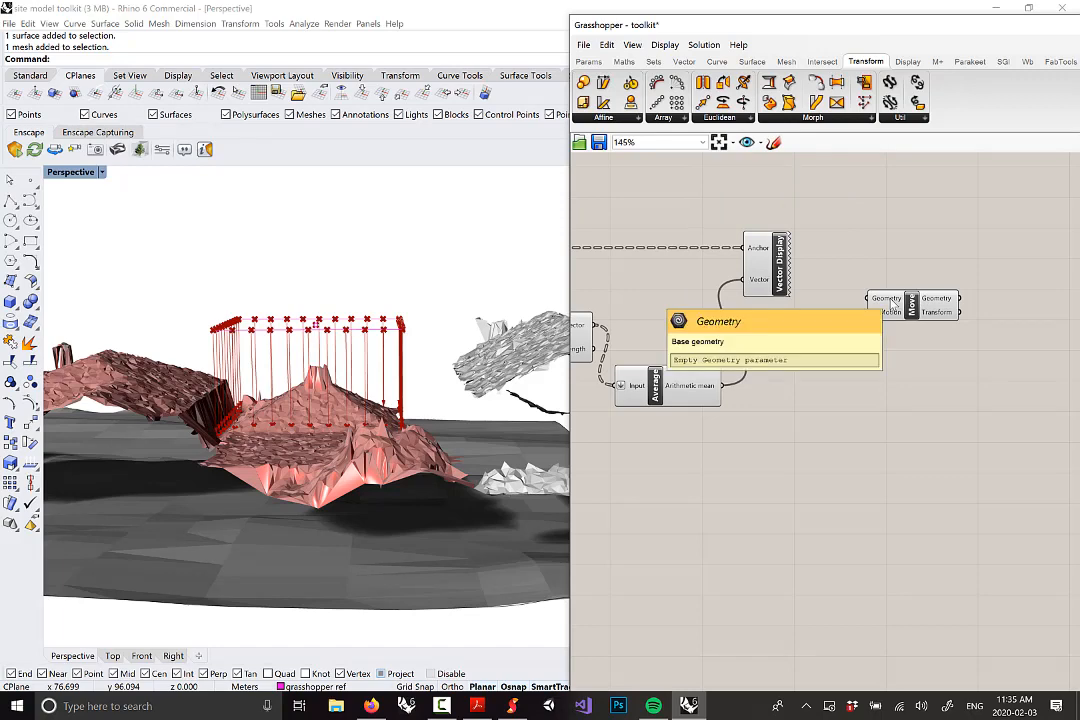
{"action": "scroll", "coordinate": [890, 304], "scroll_direction": "down", "scroll_amount": 4}
Wire the Input Edge Curves parameter into Move's Geometry input
{"action": "right_click_drag", "start_coordinate": [824, 318], "coordinate": [875, 321]}
{"action": "scroll", "coordinate": [600, 309], "scroll_direction": "up", "scroll_amount": 3}
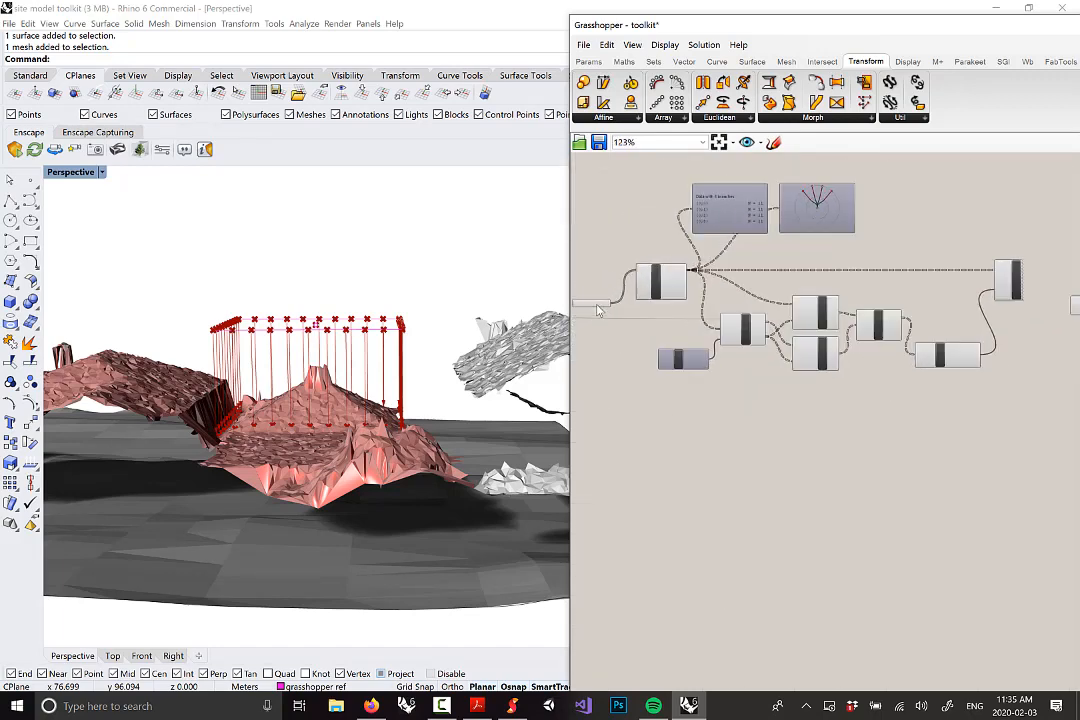
{"action": "right_click_drag", "start_coordinate": [600, 309], "coordinate": [696, 304]}
{"action": "scroll", "coordinate": [700, 303], "scroll_direction": "up", "scroll_amount": 1}
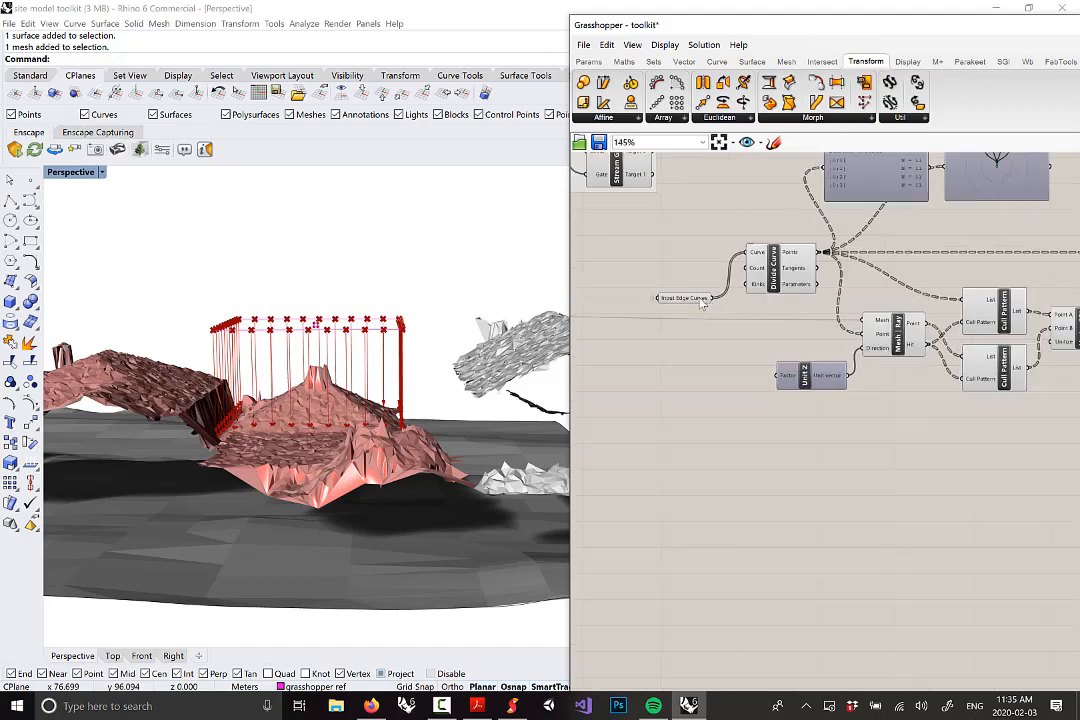
{"action": "left_click", "coordinate": [700, 300]}
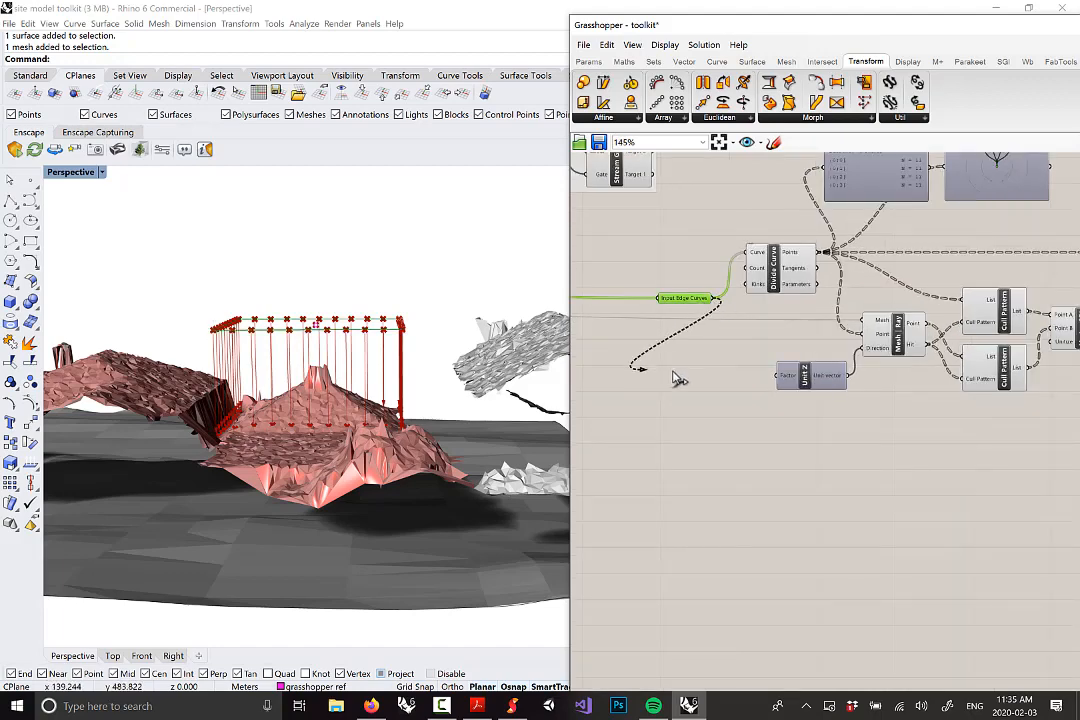
{"action": "scroll", "coordinate": [690, 385], "scroll_direction": "down", "scroll_amount": 5}
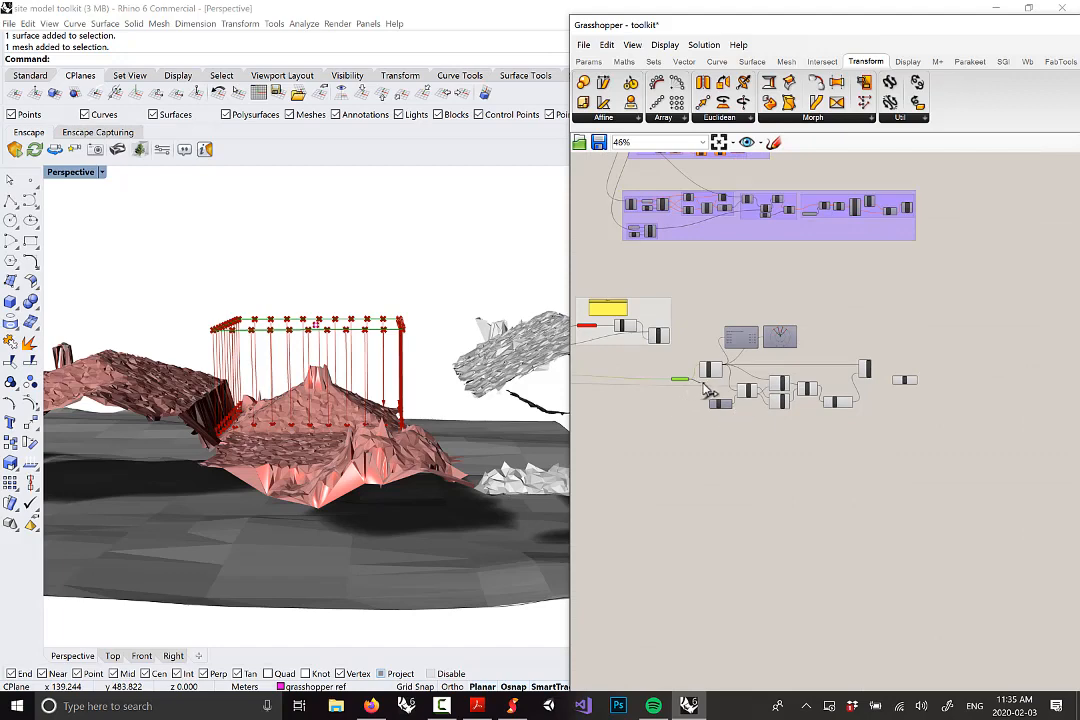
{"action": "scroll", "coordinate": [697, 395], "scroll_direction": "up", "scroll_amount": 5}
{"action": "scroll", "coordinate": [943, 384], "scroll_direction": "up", "scroll_amount": 1}
{"action": "left_click_drag", "start_coordinate": [942, 383], "coordinate": [939, 316]}
{"action": "left_click_drag", "start_coordinate": [1013, 328], "coordinate": [1008, 343]}
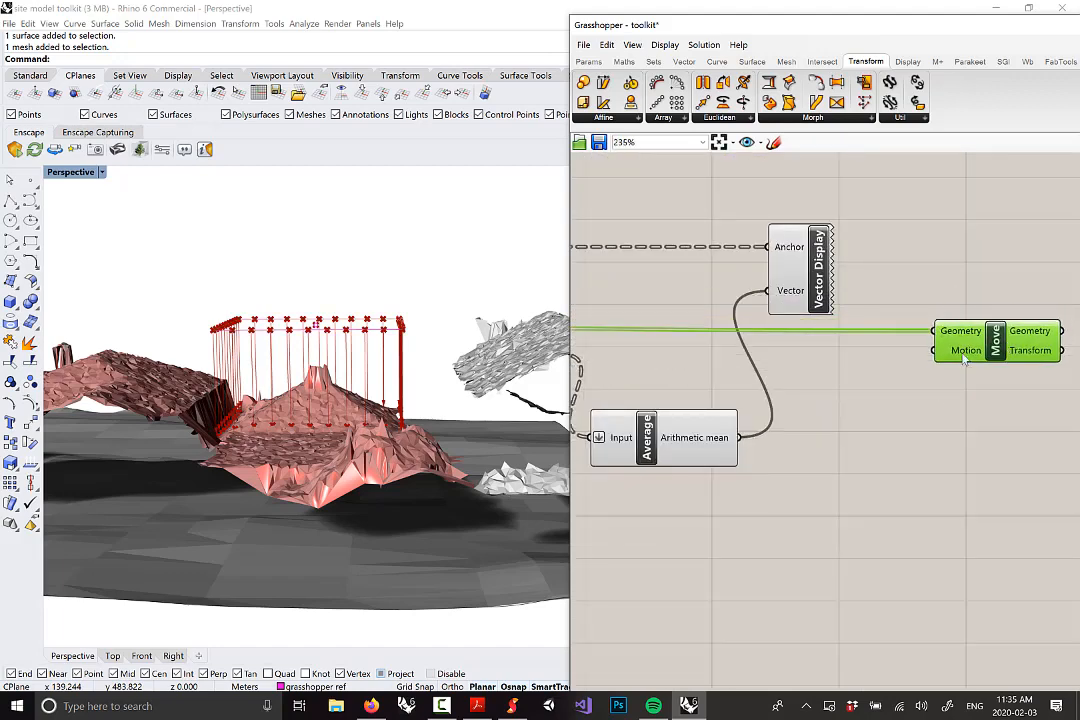
Connect Average's mean vector to Move's Motion input
{"action": "scroll", "coordinate": [960, 358], "scroll_direction": "down", "scroll_amount": 2}
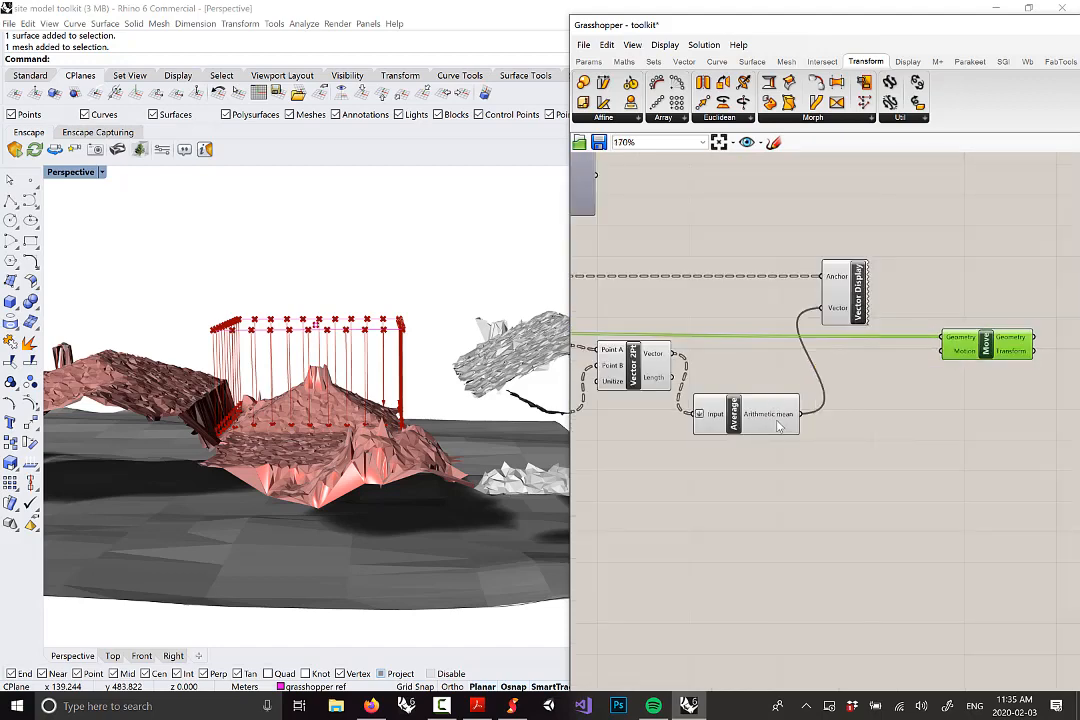
{"action": "left_click_drag", "start_coordinate": [762, 422], "coordinate": [753, 429]}
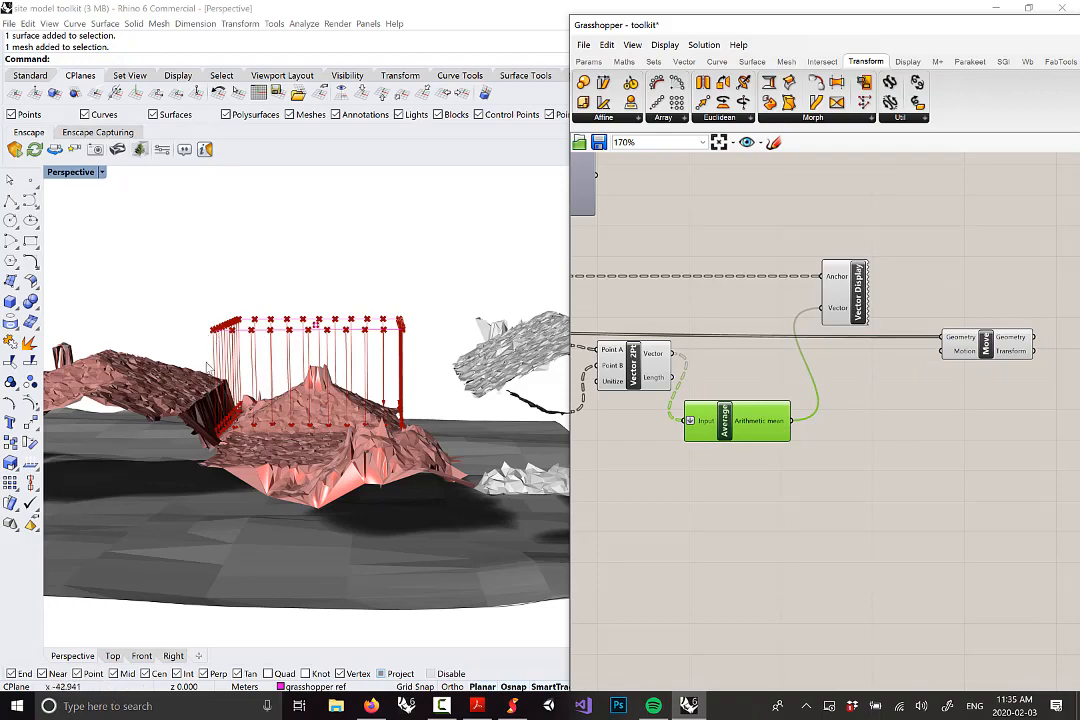
{"action": "left_click_drag", "start_coordinate": [792, 423], "coordinate": [986, 344]}
Select the Move component and orbit to see the edge curves shifted down onto the mesh
{"action": "left_click", "coordinate": [988, 348]}
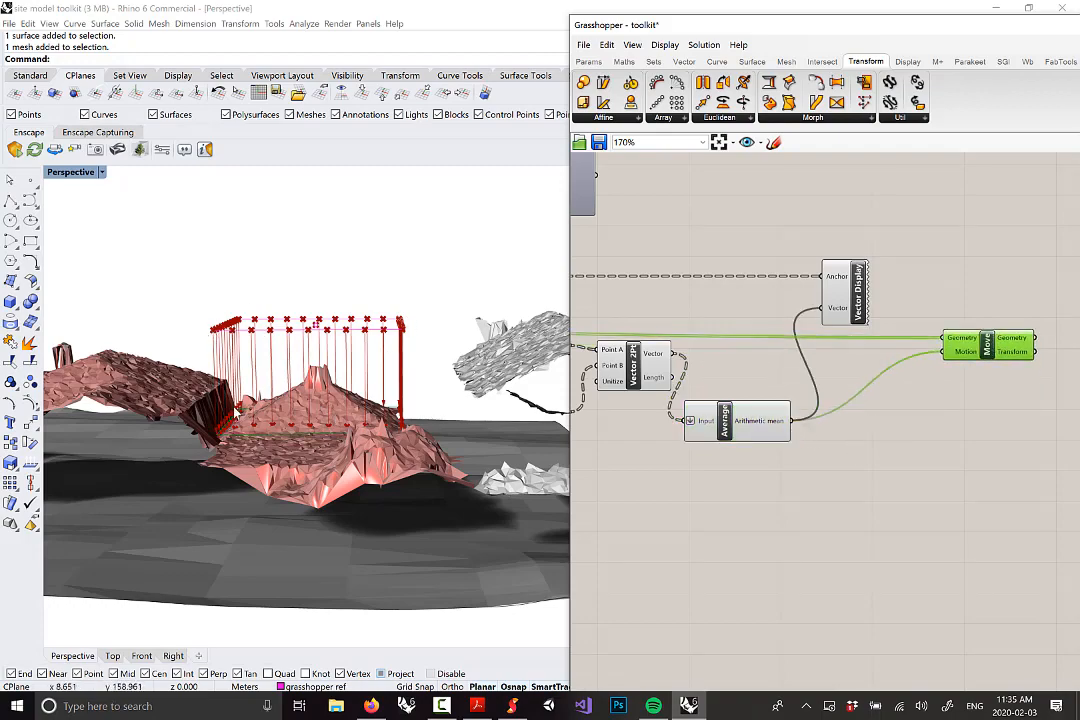
{"action": "right_click_drag", "start_coordinate": [320, 395], "coordinate": [165, 430]}
{"action": "scroll", "coordinate": [160, 428], "scroll_direction": "down", "scroll_amount": 4}
{"action": "right_click_drag", "start_coordinate": [393, 430], "coordinate": [398, 375]}
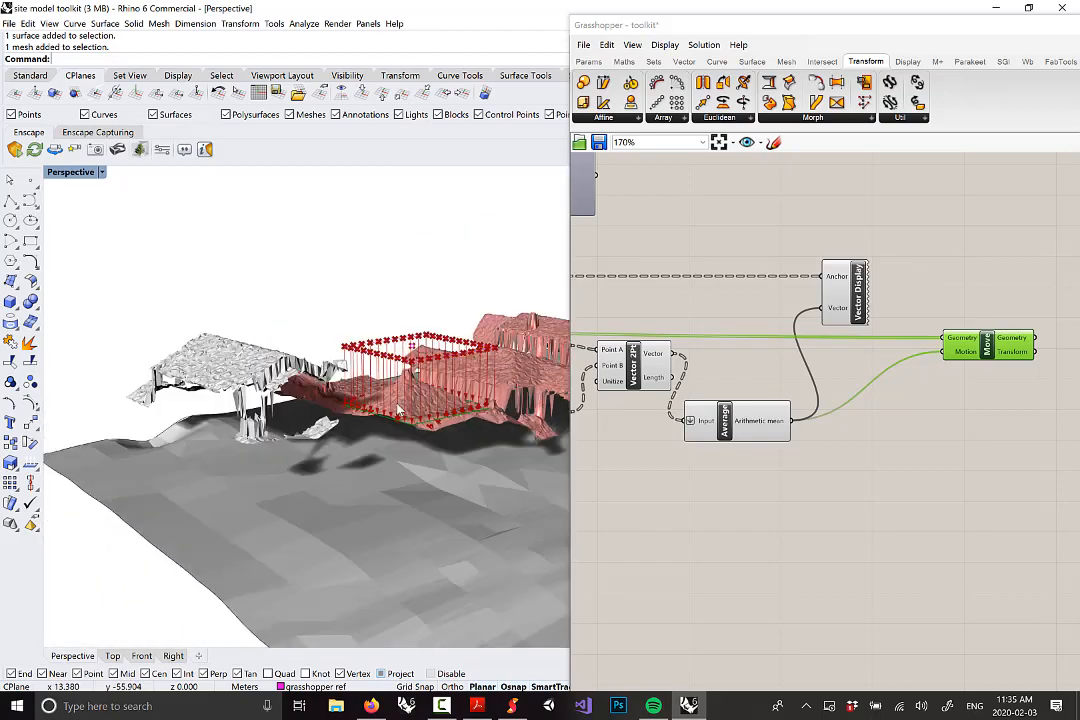
{"action": "scroll", "coordinate": [400, 412], "scroll_direction": "up", "scroll_amount": 4}
{"action": "right_click_drag", "start_coordinate": [404, 425], "coordinate": [350, 415]}
{"action": "scroll", "coordinate": [347, 428], "scroll_direction": "up", "scroll_amount": 3}
{"action": "scroll", "coordinate": [345, 428], "scroll_direction": "down", "scroll_amount": 2}
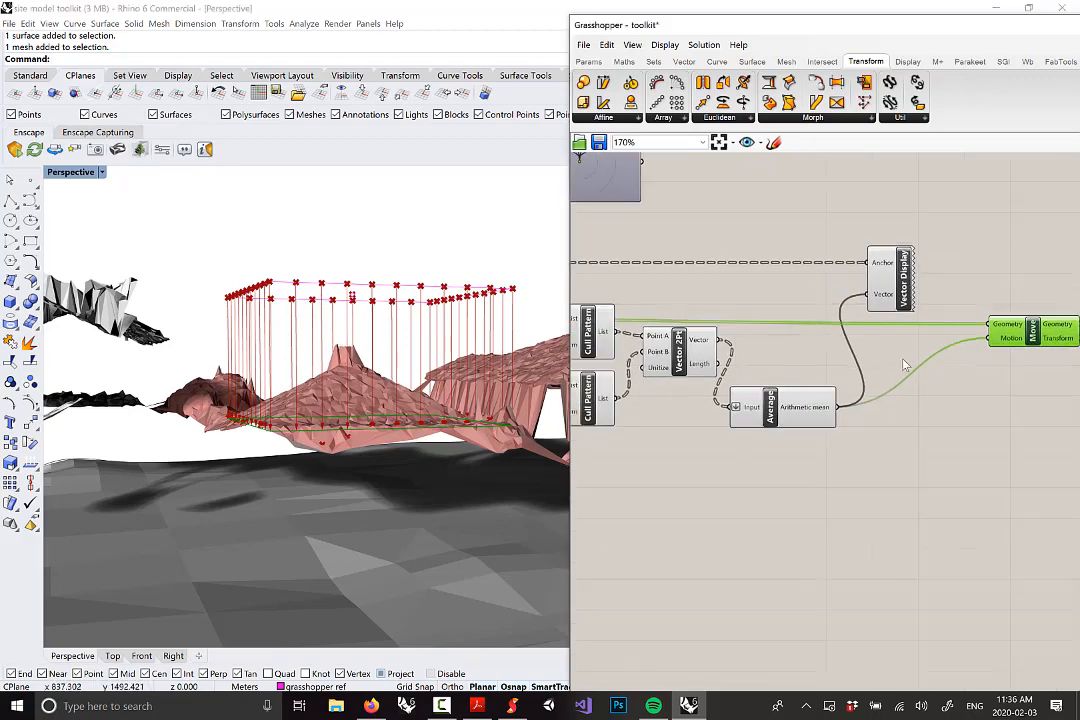
{"action": "scroll", "coordinate": [920, 338], "scroll_direction": "down", "scroll_amount": 4}
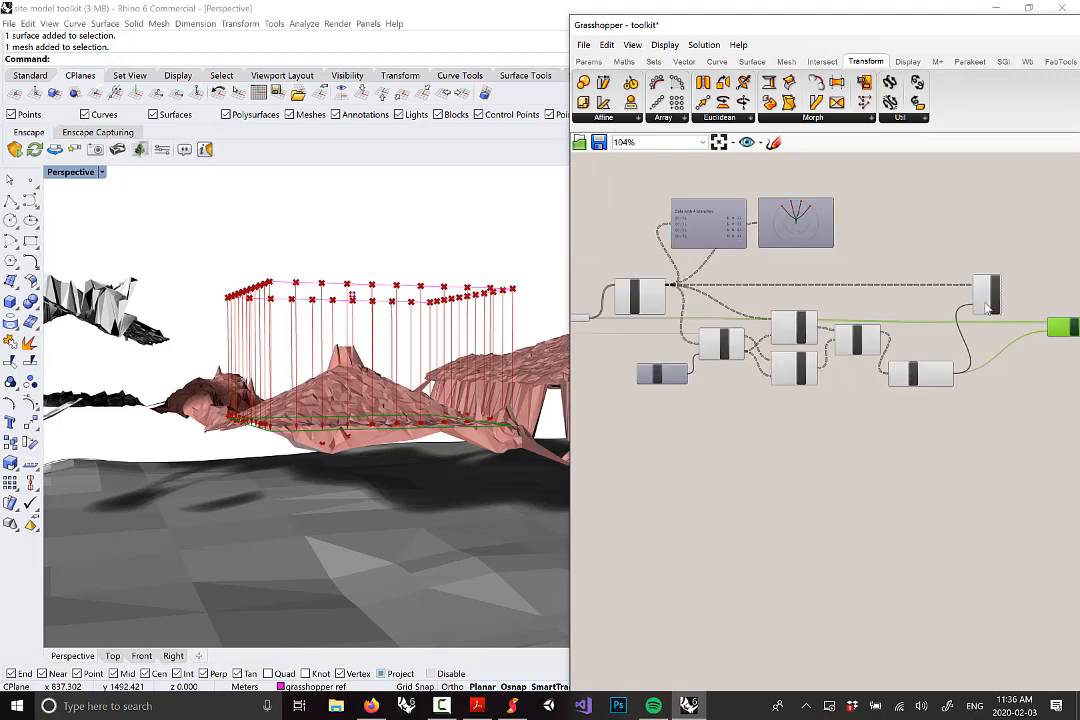
{"action": "scroll", "coordinate": [993, 293], "scroll_direction": "up", "scroll_amount": 2}
{"action": "scroll", "coordinate": [620, 300], "scroll_direction": "up", "scroll_amount": 3}
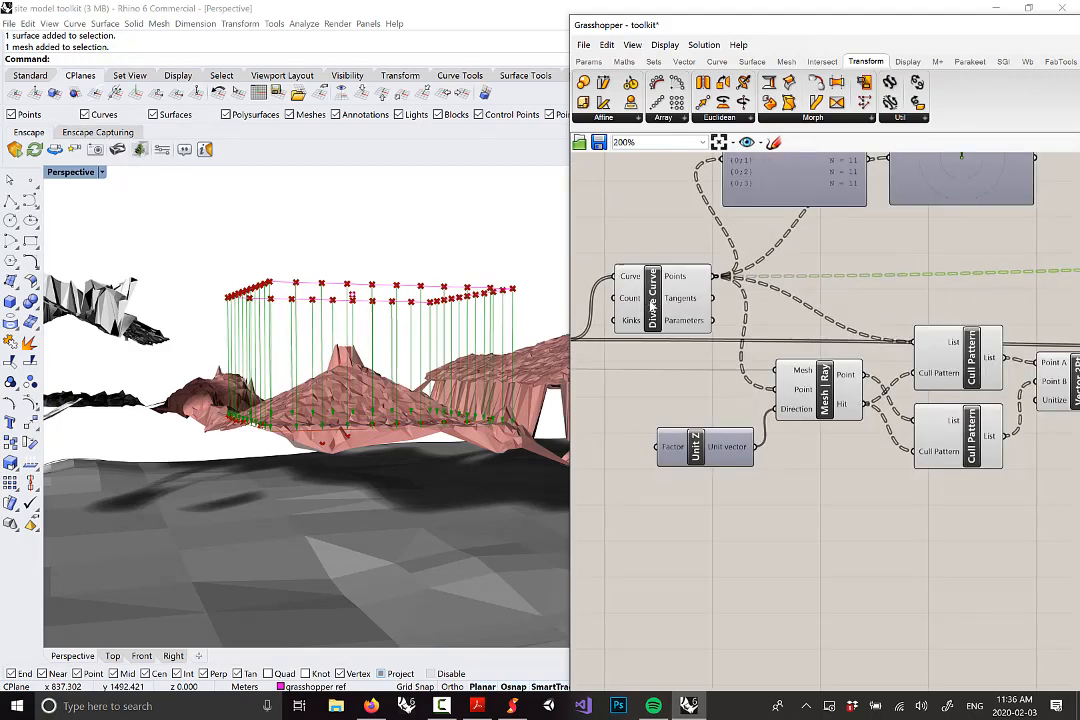
{"action": "scroll", "coordinate": [651, 303], "scroll_direction": "down", "scroll_amount": 2}
Slide the Move component left next to the rest of the chain
{"action": "right_click_drag", "start_coordinate": [839, 375], "coordinate": [761, 354]}
{"action": "scroll", "coordinate": [875, 387], "scroll_direction": "down", "scroll_amount": 1}
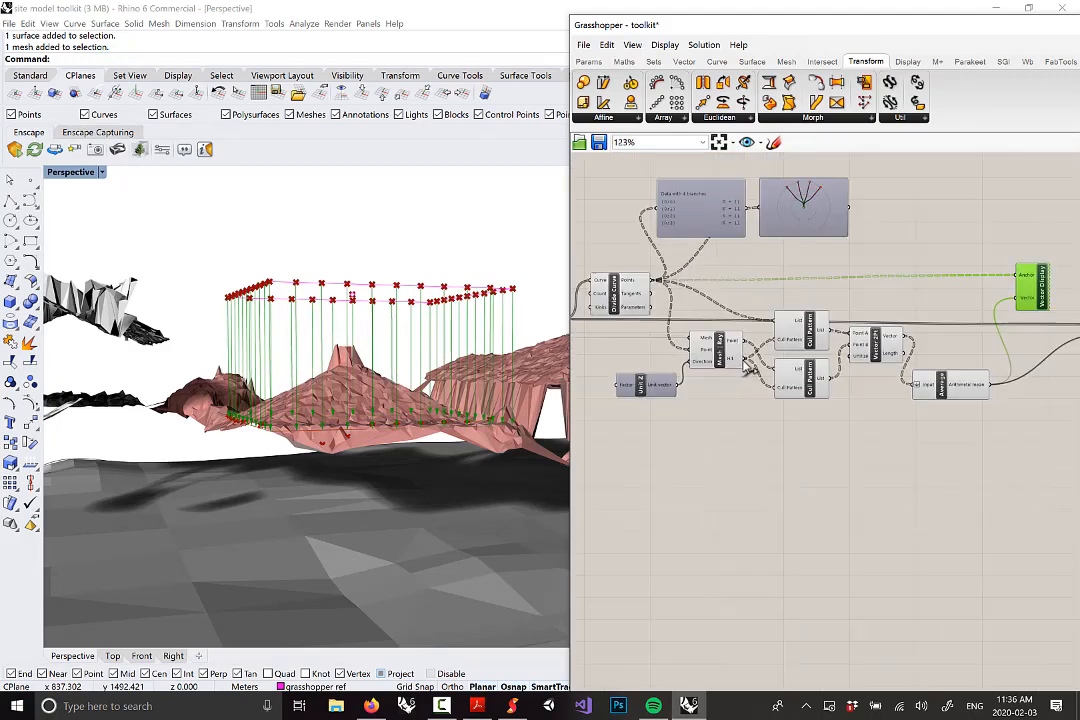
{"action": "scroll", "coordinate": [1003, 426], "scroll_direction": "down", "scroll_amount": 2}
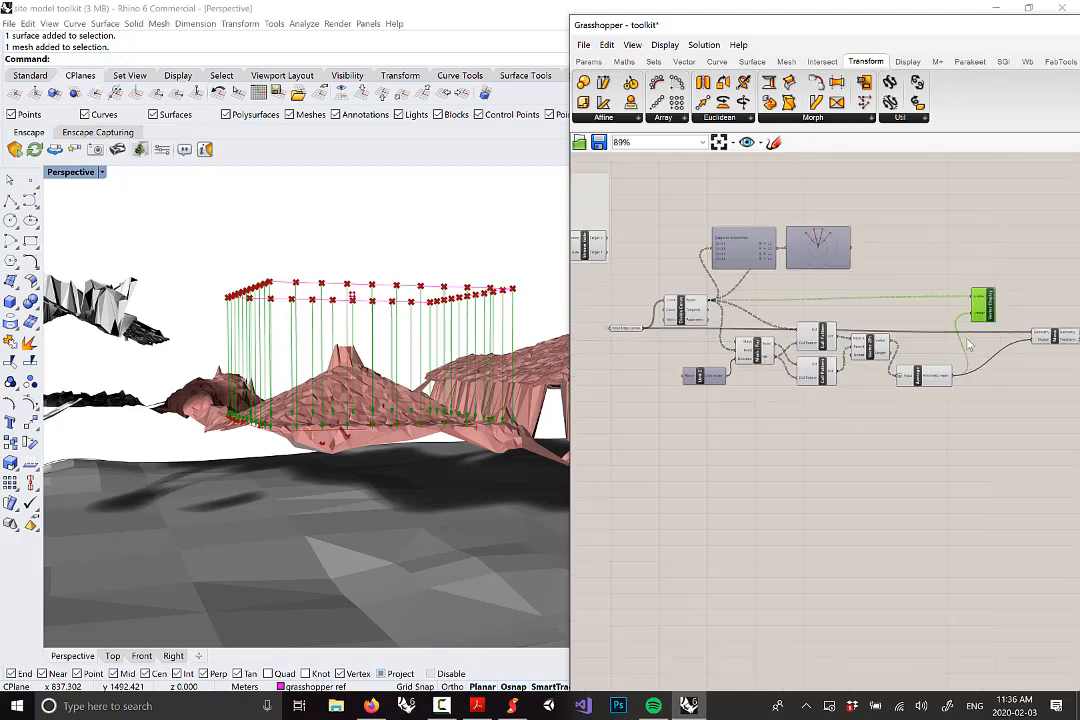
{"action": "scroll", "coordinate": [1052, 343], "scroll_direction": "up", "scroll_amount": 1}
{"action": "mouse_move", "coordinate": [1052, 343]}
{"action": "left_mouse_down"}
{"action": "mouse_move", "coordinate": [1060, 338]}
{"action": "mouse_move", "coordinate": [1035, 343]}
{"action": "left_mouse_up"}
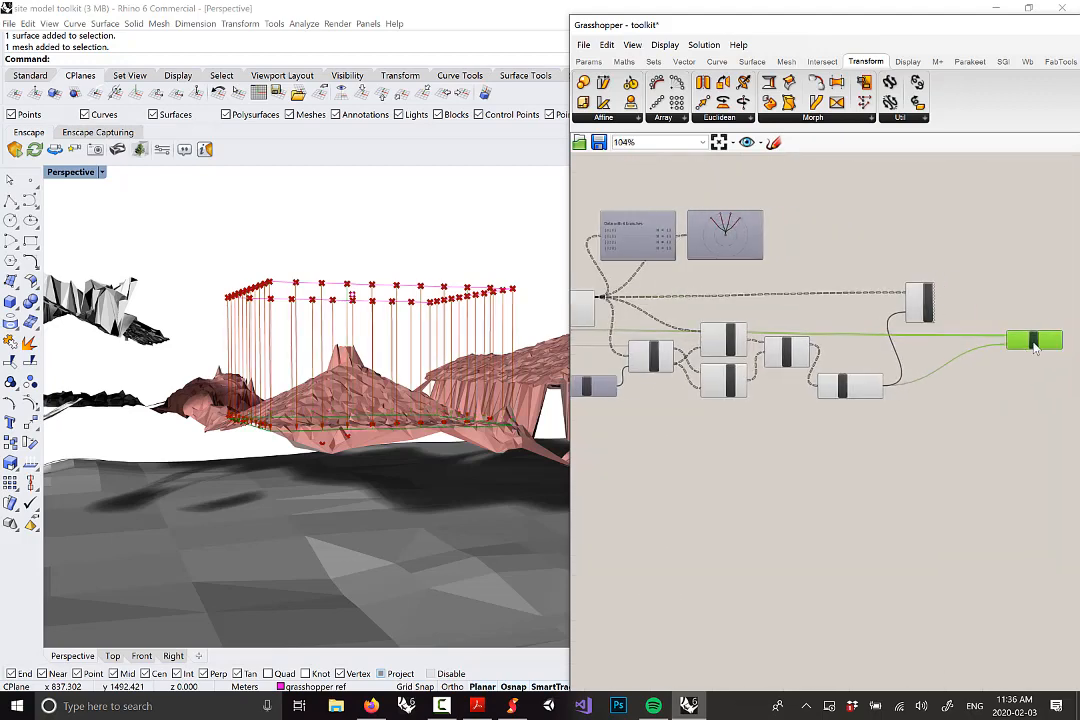
{"action": "scroll", "coordinate": [895, 393], "scroll_direction": "down", "scroll_amount": 1}
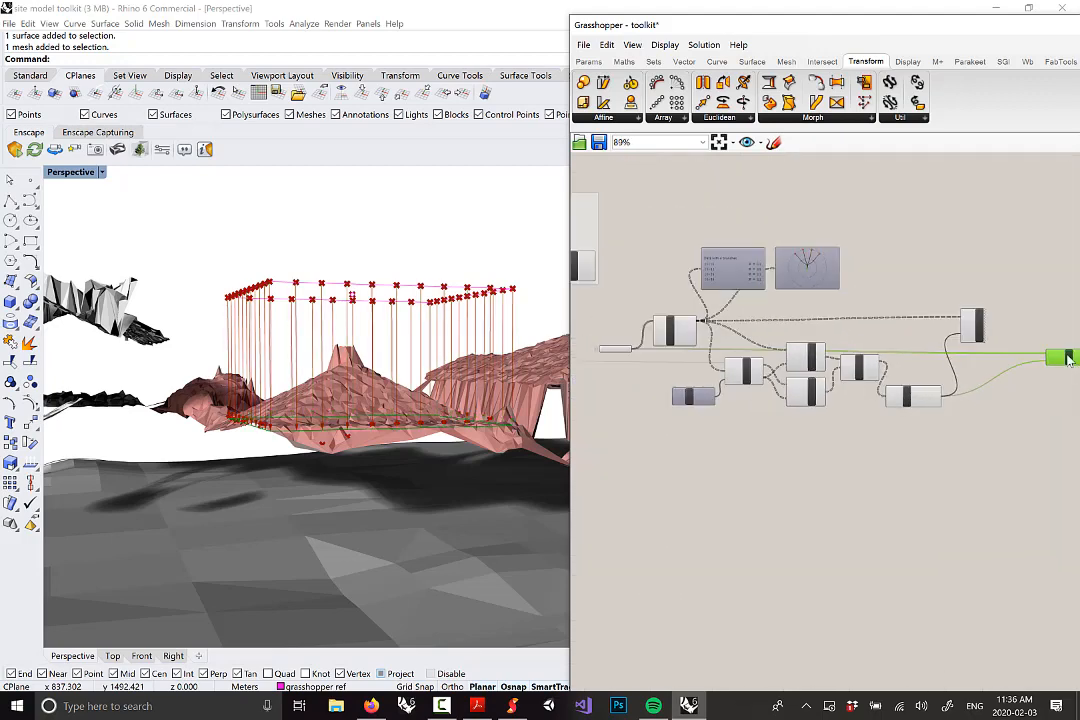
{"action": "left_click_drag", "start_coordinate": [1067, 362], "coordinate": [1004, 356]}
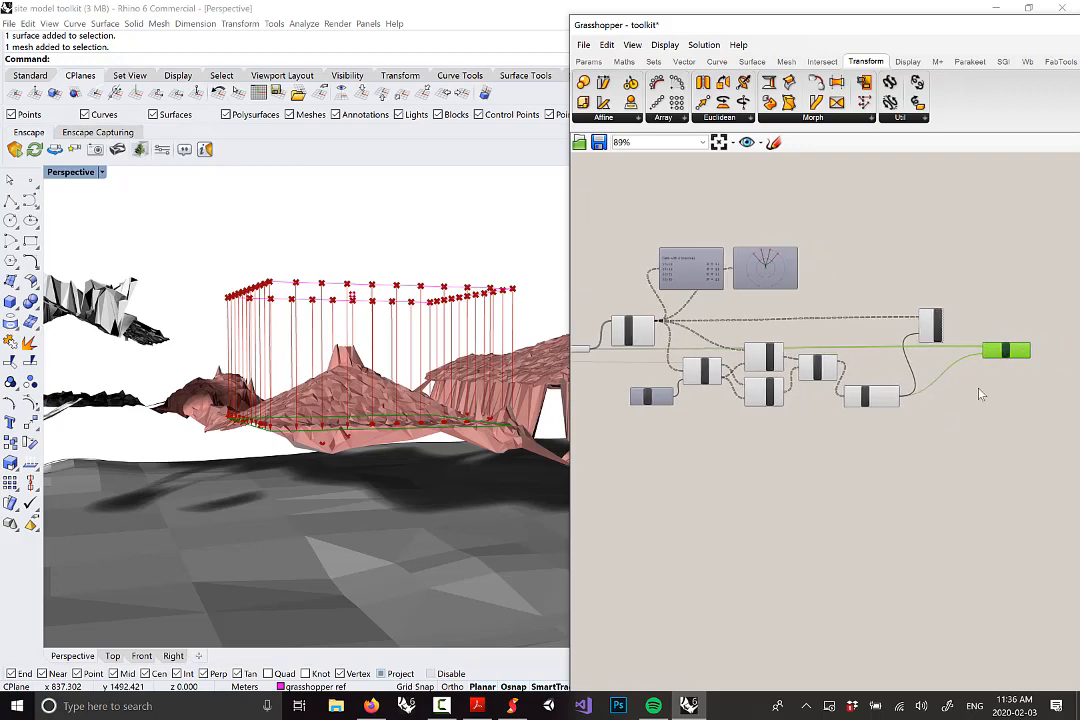
{"action": "right_click_drag", "start_coordinate": [831, 359], "coordinate": [853, 359]}
Box-select all the ray-casting components
{"action": "right_click_drag", "start_coordinate": [787, 347], "coordinate": [833, 350]}
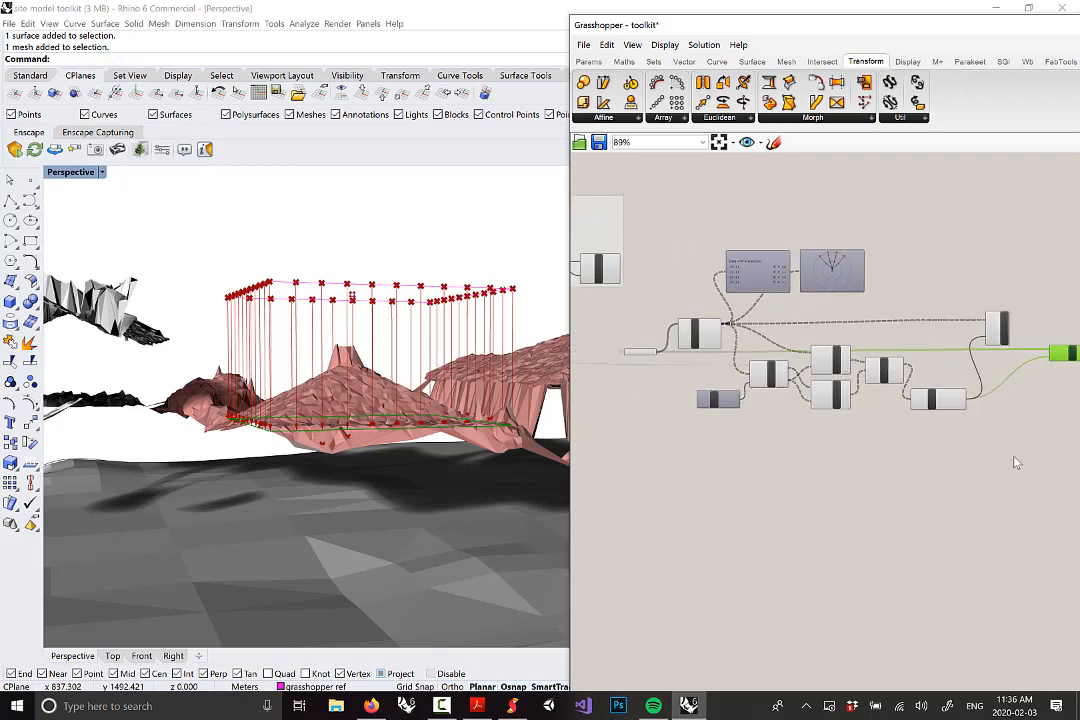
{"action": "left_click_drag", "start_coordinate": [1012, 454], "coordinate": [682, 243]}
{"action": "scroll", "coordinate": [666, 386], "scroll_direction": "up", "scroll_amount": 4}
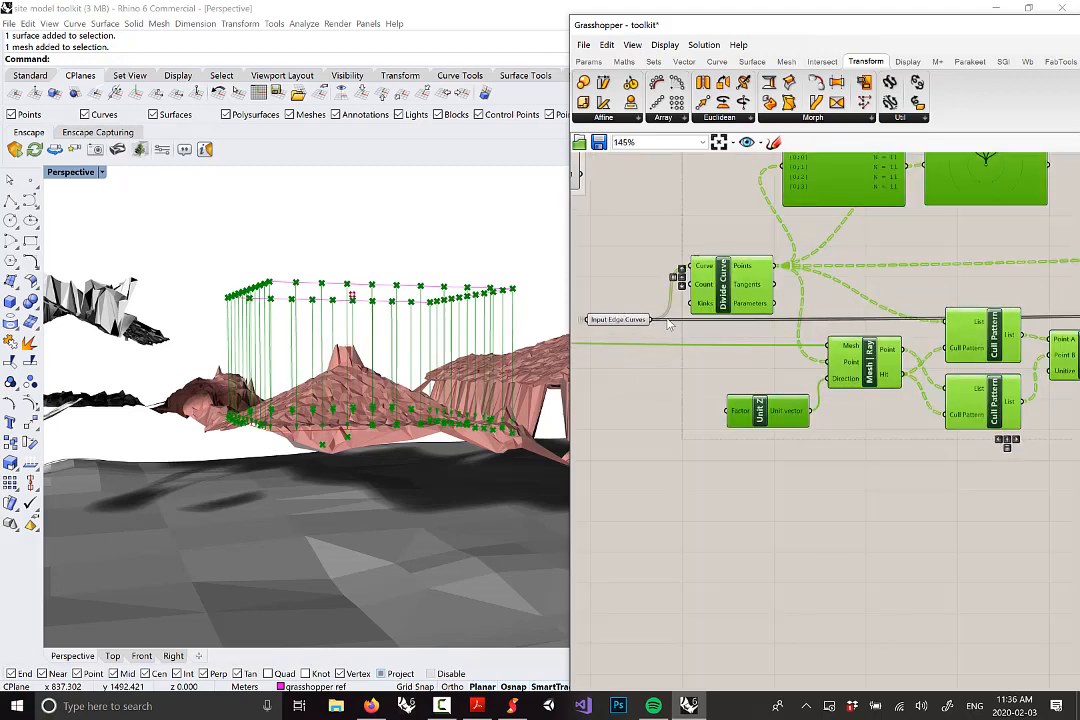
{"action": "scroll", "coordinate": [668, 323], "scroll_direction": "down", "scroll_amount": 3}
{"action": "scroll", "coordinate": [840, 290], "scroll_direction": "up", "scroll_amount": 2}
Group the selected components and pull the two data viewers into the group
{"action": "right_click", "coordinate": [838, 272]}
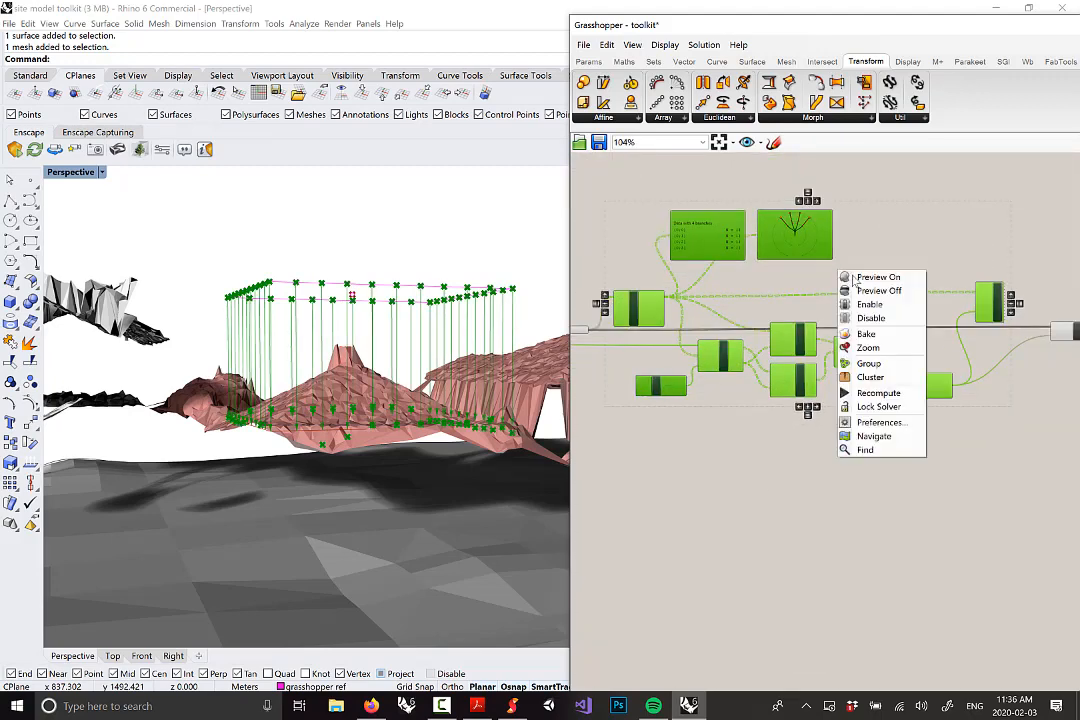
{"action": "left_click", "coordinate": [868, 363]}
{"action": "left_click", "coordinate": [860, 323]}
{"action": "left_click_drag", "start_coordinate": [793, 235], "coordinate": [835, 265]}
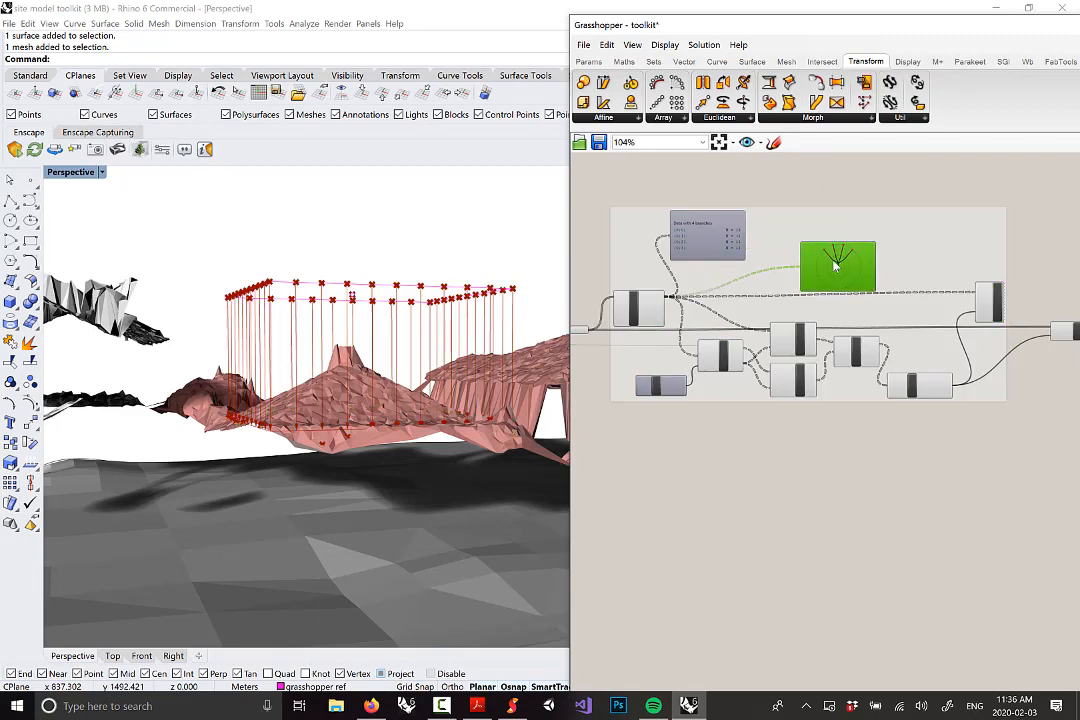
{"action": "left_click_drag", "start_coordinate": [715, 237], "coordinate": [753, 267]}
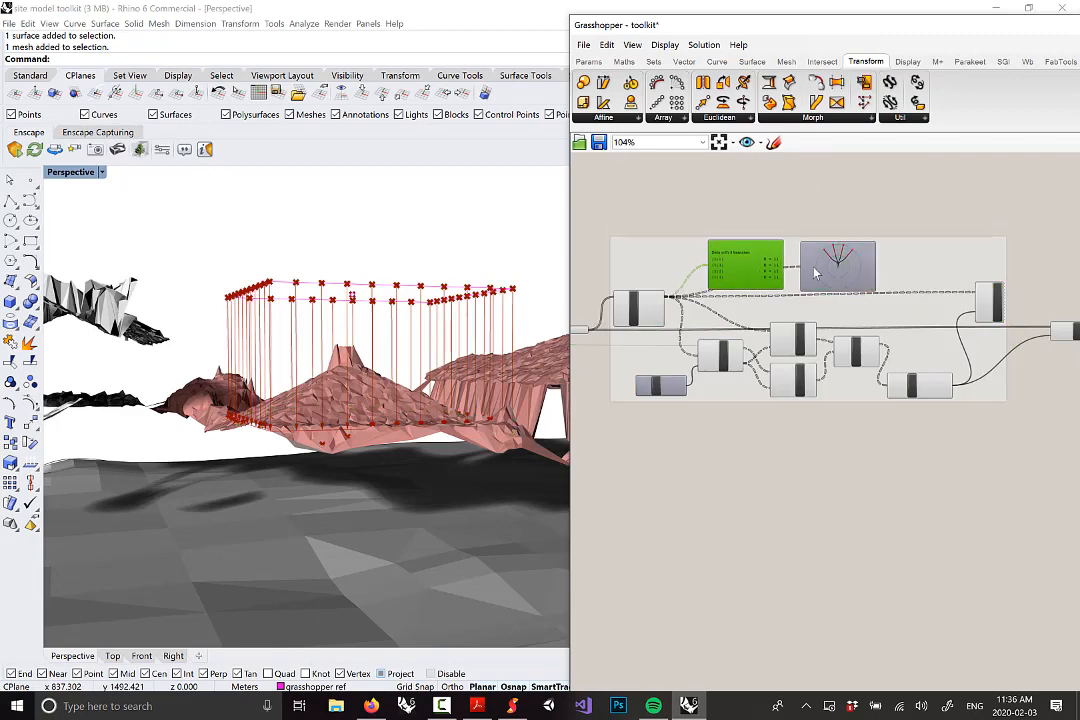
Name the group 'moving dfown edge curves'
{"action": "right_click", "coordinate": [895, 254]}
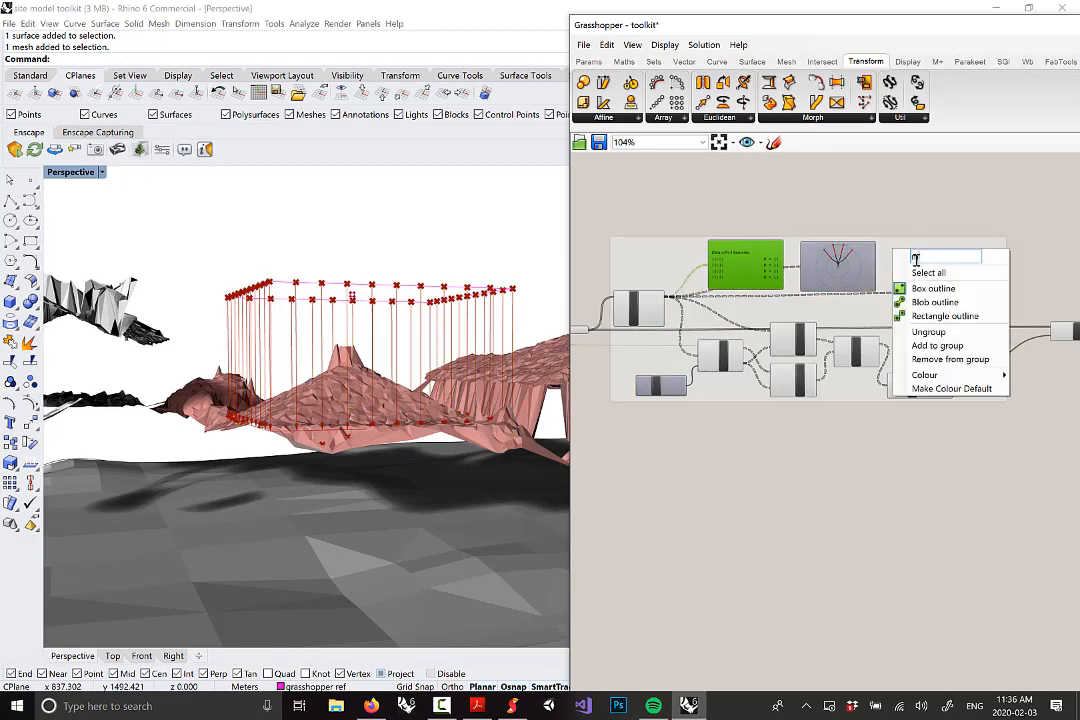
{"action": "type", "text": "moving dfown edge"}
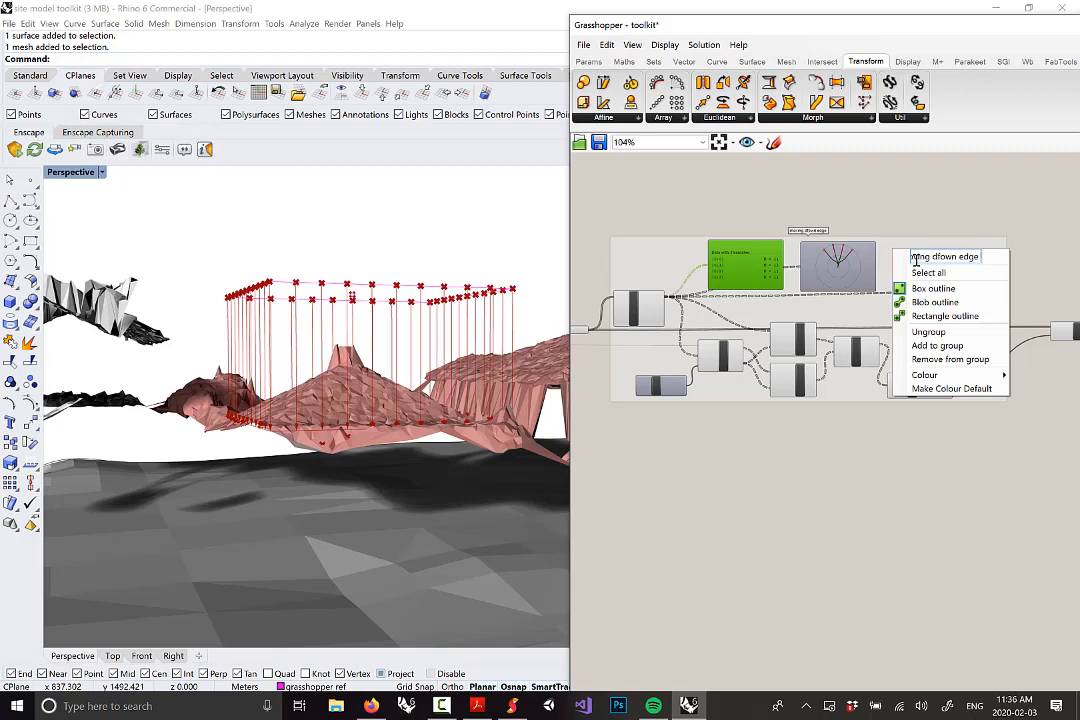
{"action": "type", "text": " curves"}
{"action": "left_click", "coordinate": [966, 229]}
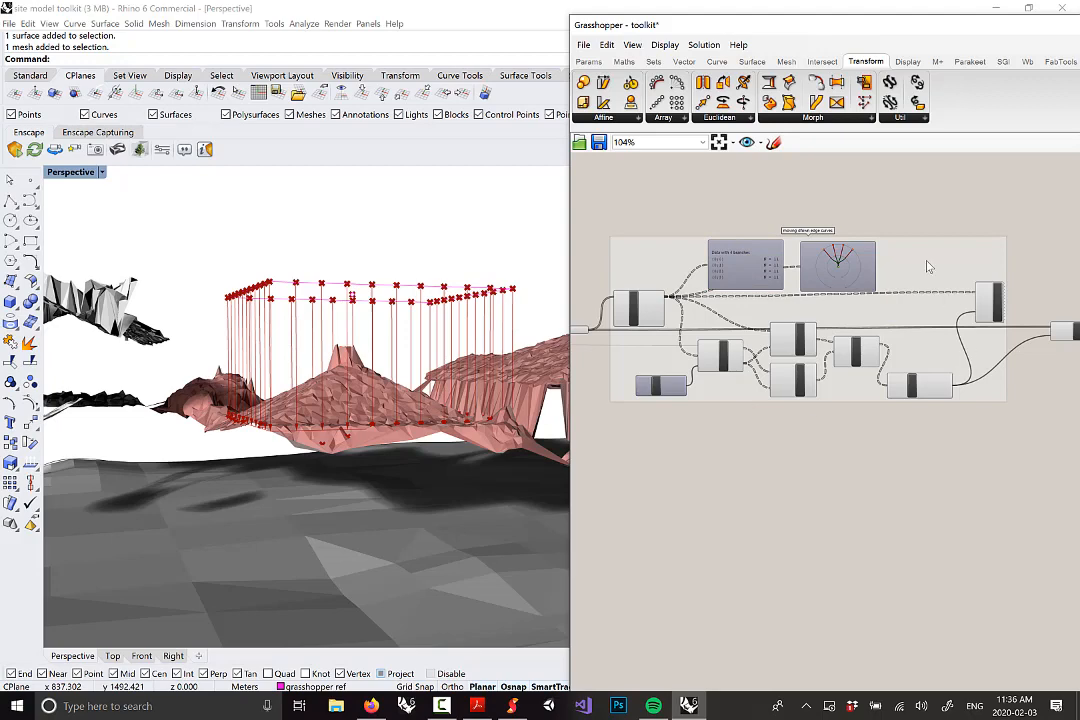
{"action": "scroll", "coordinate": [958, 373], "scroll_direction": "up", "scroll_amount": 3}
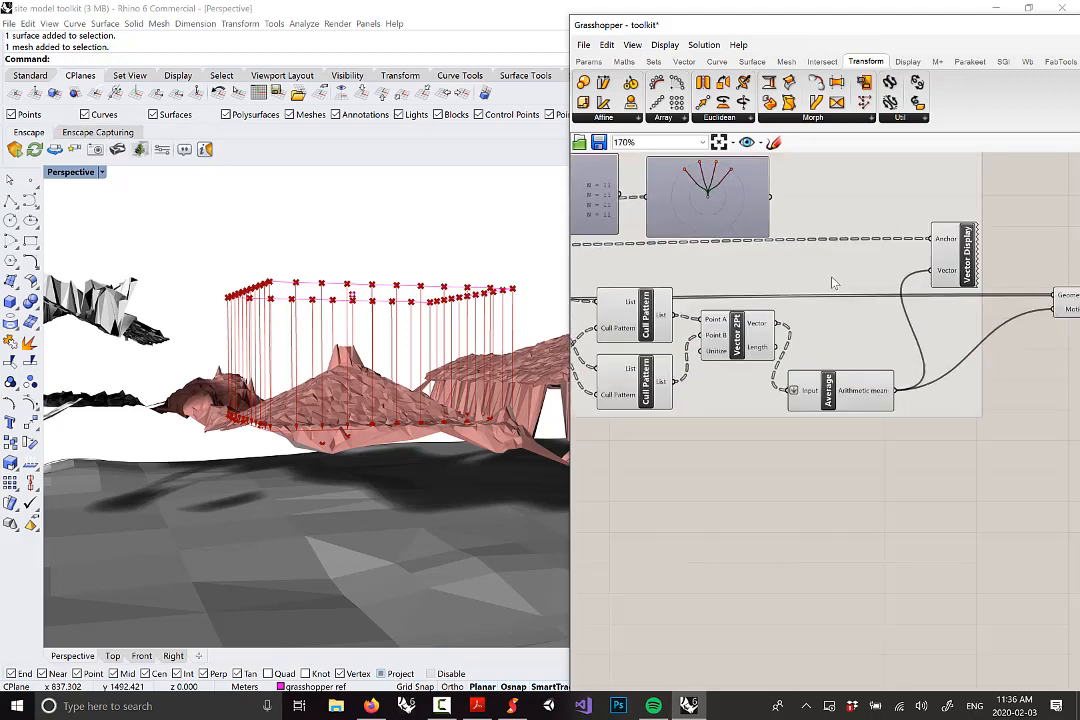
Add a note panel inside the group reading '1 di rea'
{"action": "left_click", "coordinate": [590, 62]}
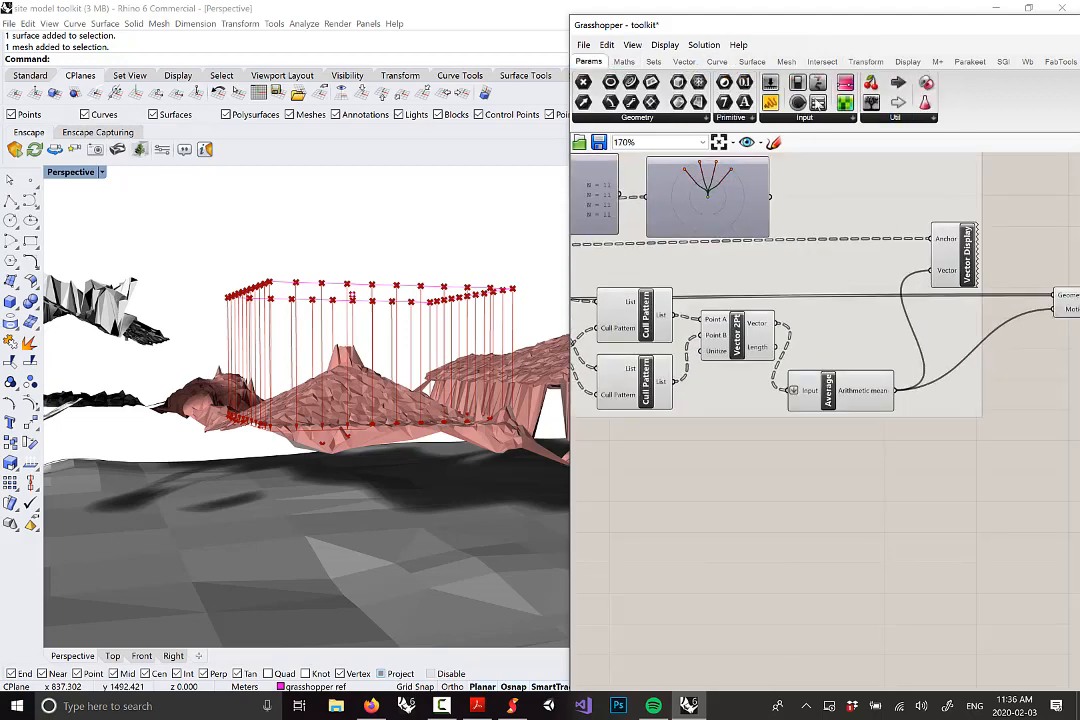
{"action": "right_click_drag", "start_coordinate": [878, 339], "coordinate": [934, 362]}
{"action": "scroll", "coordinate": [934, 362], "scroll_direction": "down", "scroll_amount": 2}
{"action": "scroll", "coordinate": [828, 190], "scroll_direction": "up", "scroll_amount": 1}
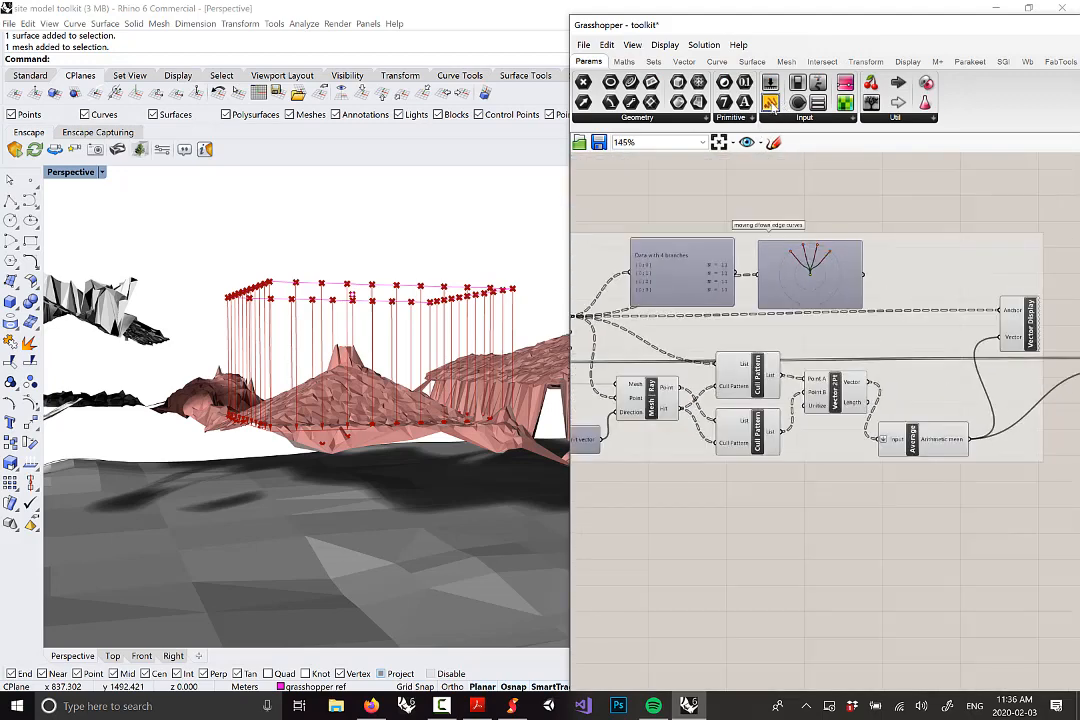
{"action": "left_click_drag", "start_coordinate": [772, 105], "coordinate": [915, 372]}
{"action": "double_click", "coordinate": [915, 372]}
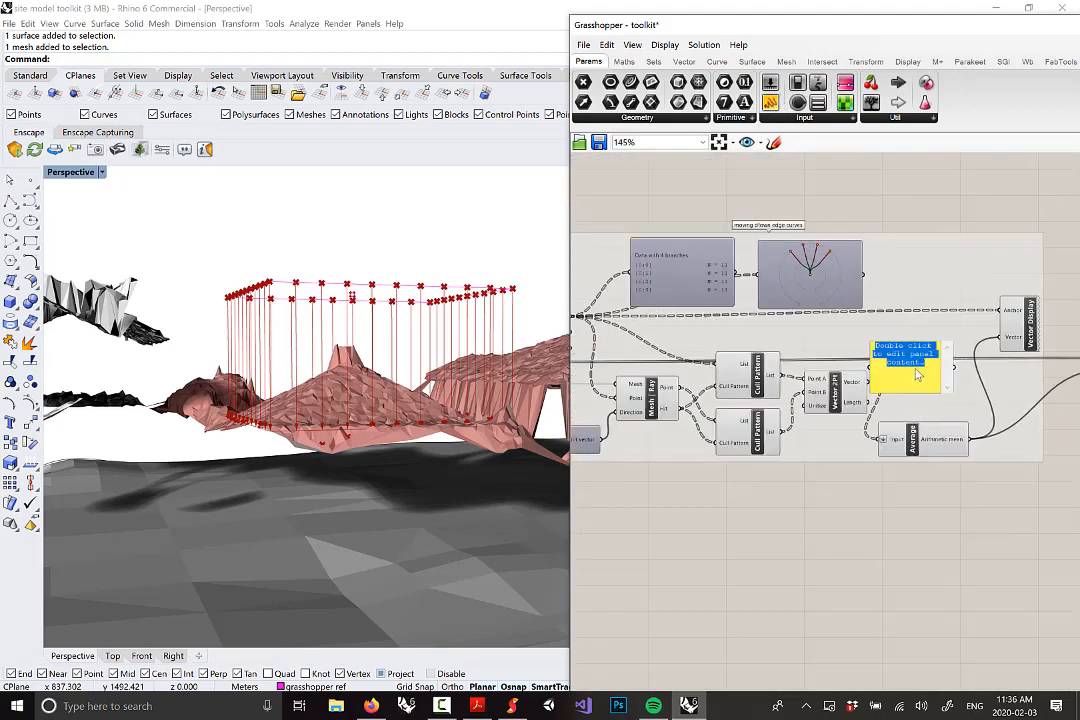
{"action": "type", "text": "1 di"}
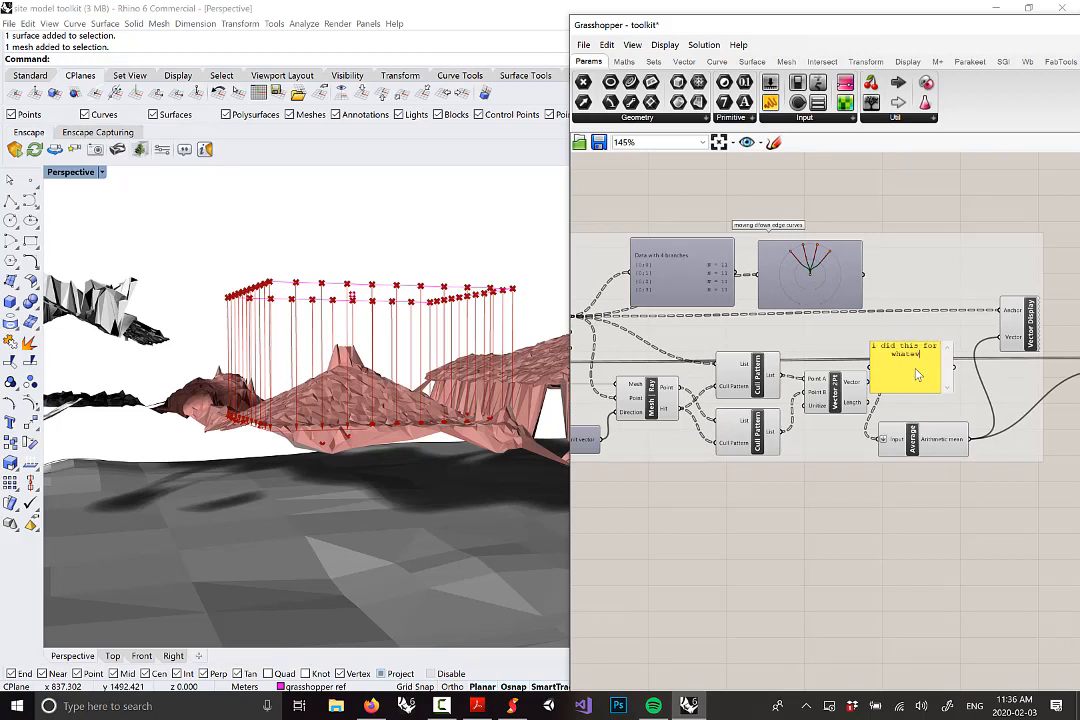
{"action": "type", "text": " reason is"}
{"action": "left_click", "coordinate": [908, 362]}
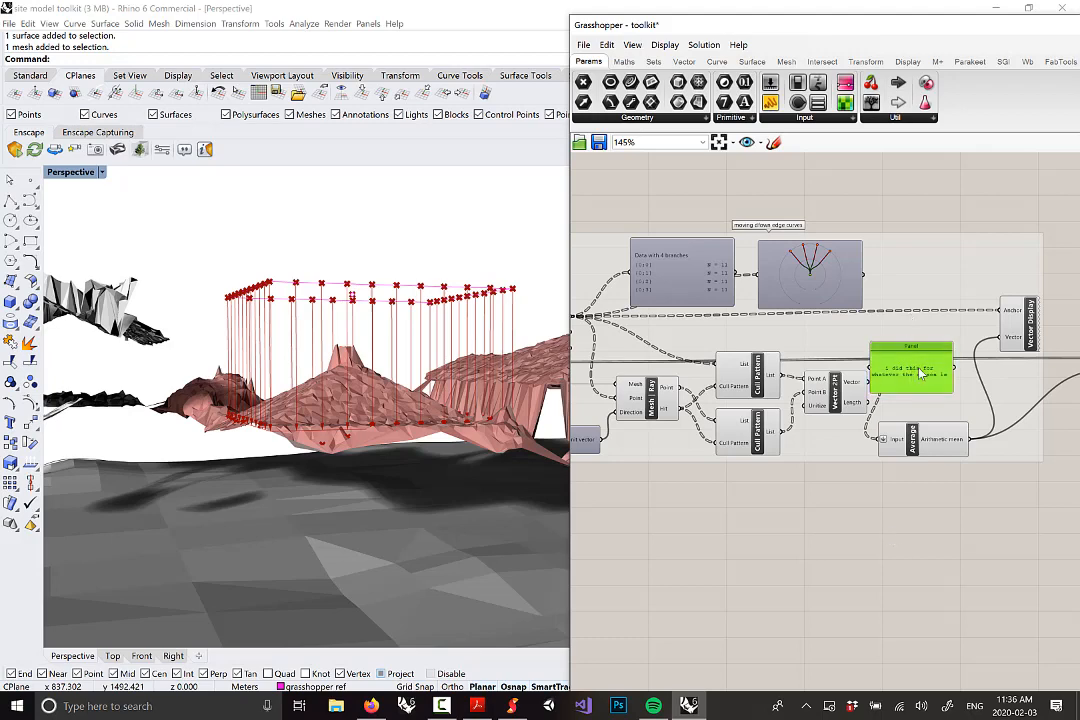
Check the Move result on the model and select the whole group
{"action": "scroll", "coordinate": [911, 358], "scroll_direction": "down", "scroll_amount": 3}
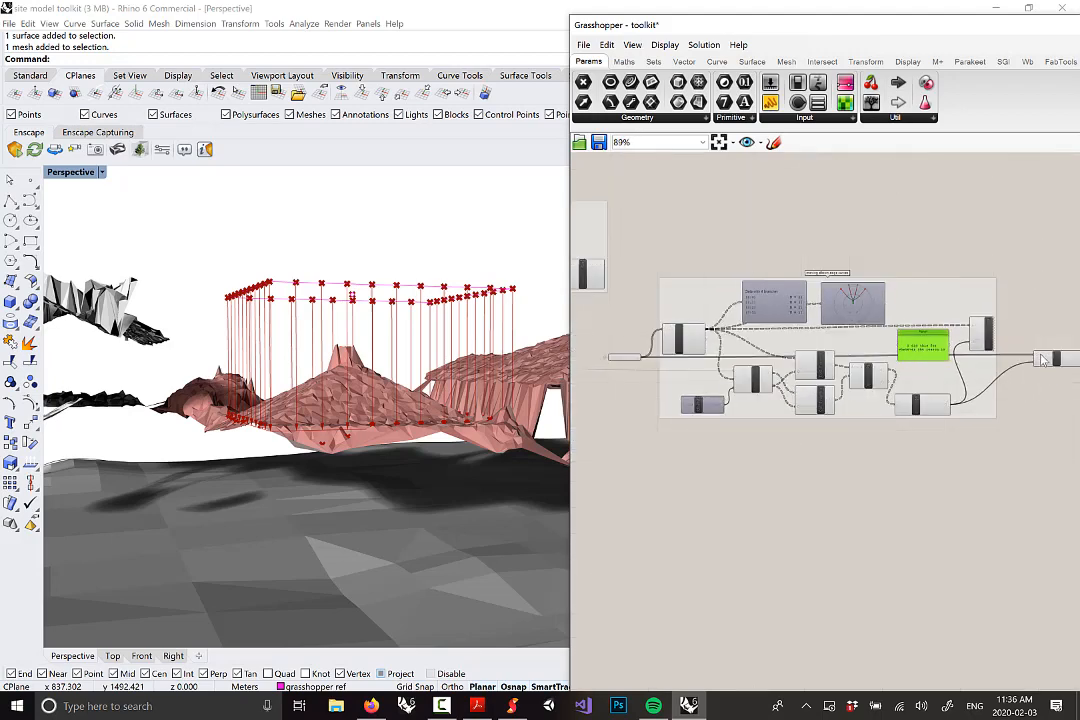
{"action": "scroll", "coordinate": [1043, 360], "scroll_direction": "up", "scroll_amount": 3}
{"action": "left_click", "coordinate": [1008, 370]}
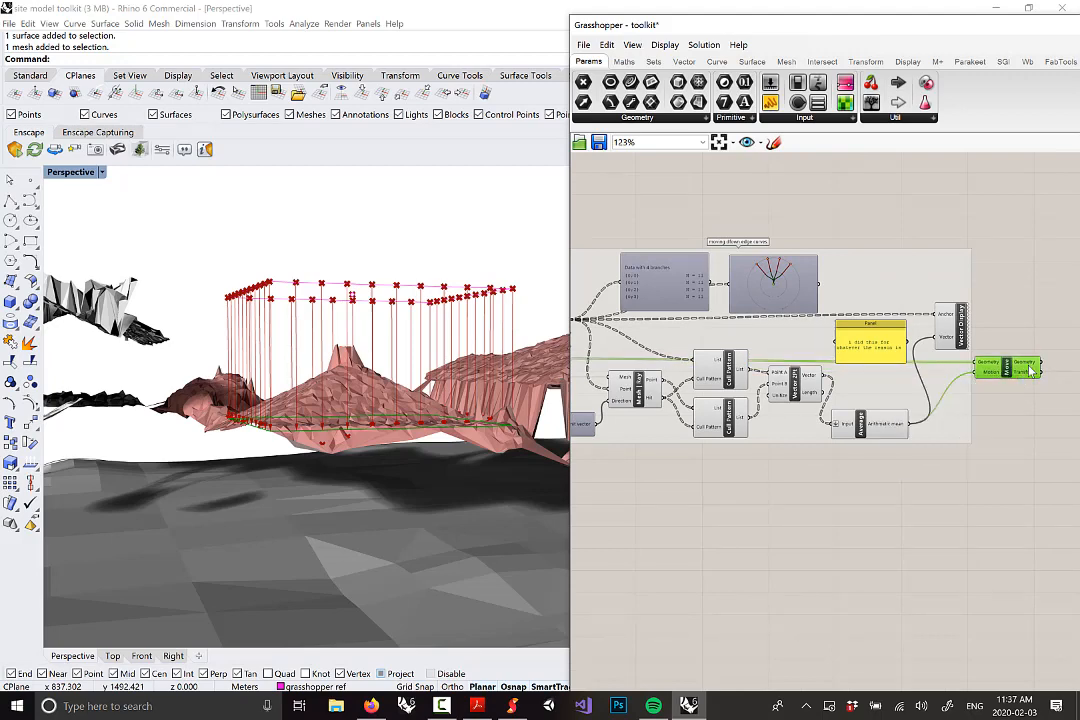
{"action": "scroll", "coordinate": [1030, 367], "scroll_direction": "down", "scroll_amount": 2}
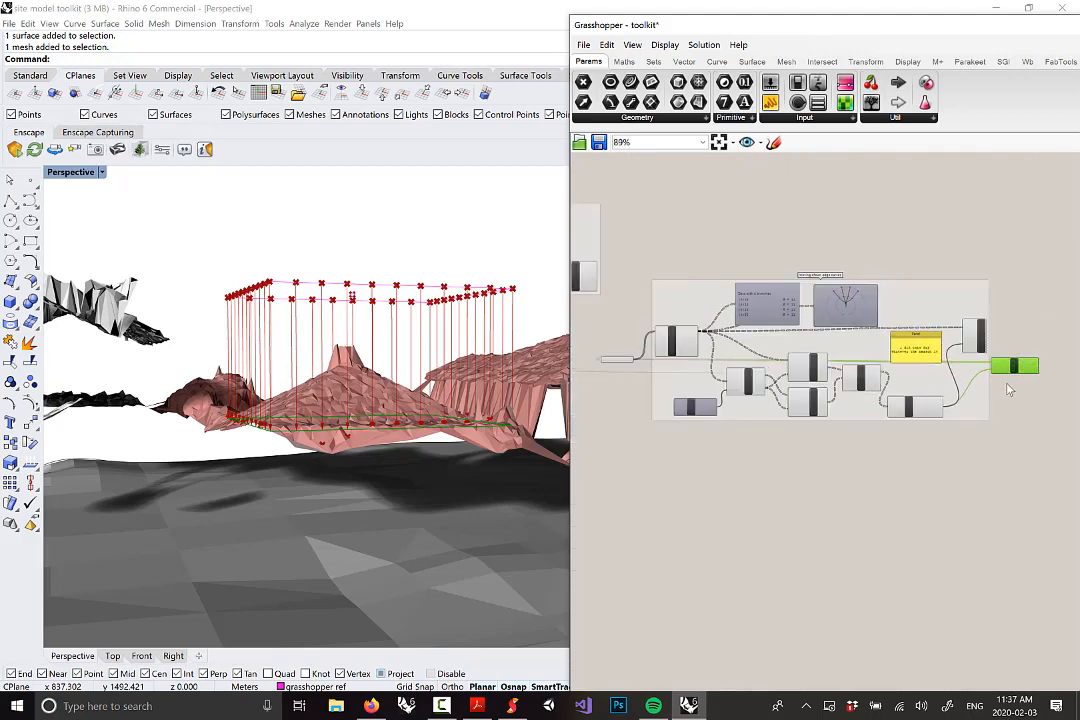
{"action": "right_click_drag", "start_coordinate": [1006, 416], "coordinate": [1000, 358]}
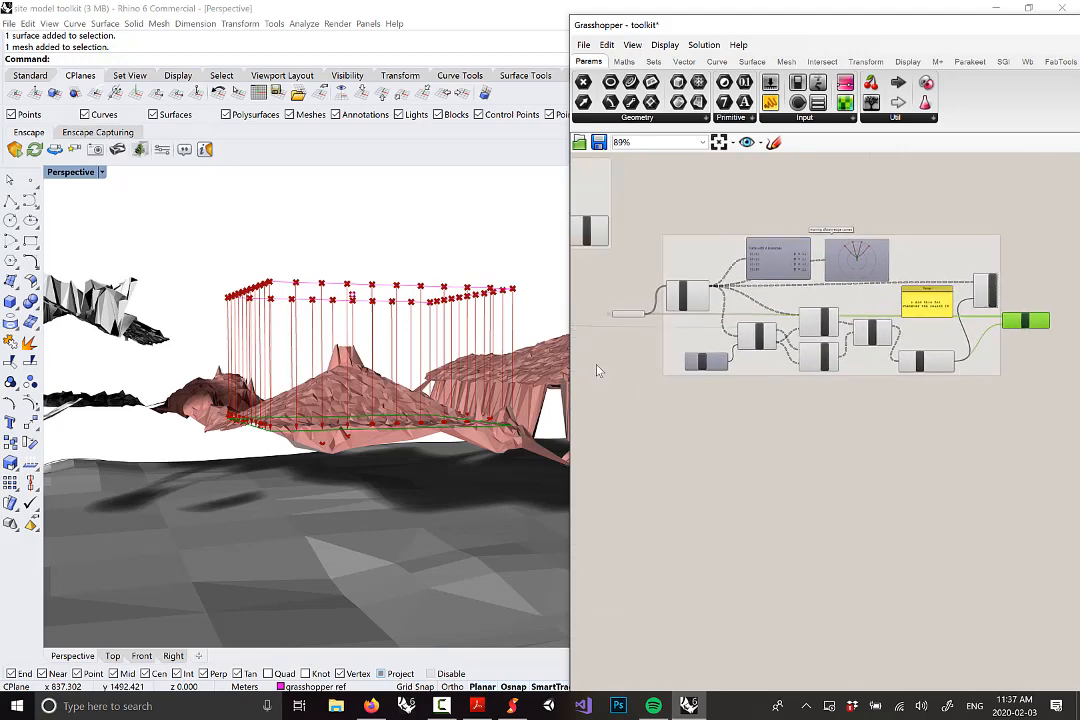
{"action": "right_click_drag", "start_coordinate": [345, 388], "coordinate": [412, 403]}
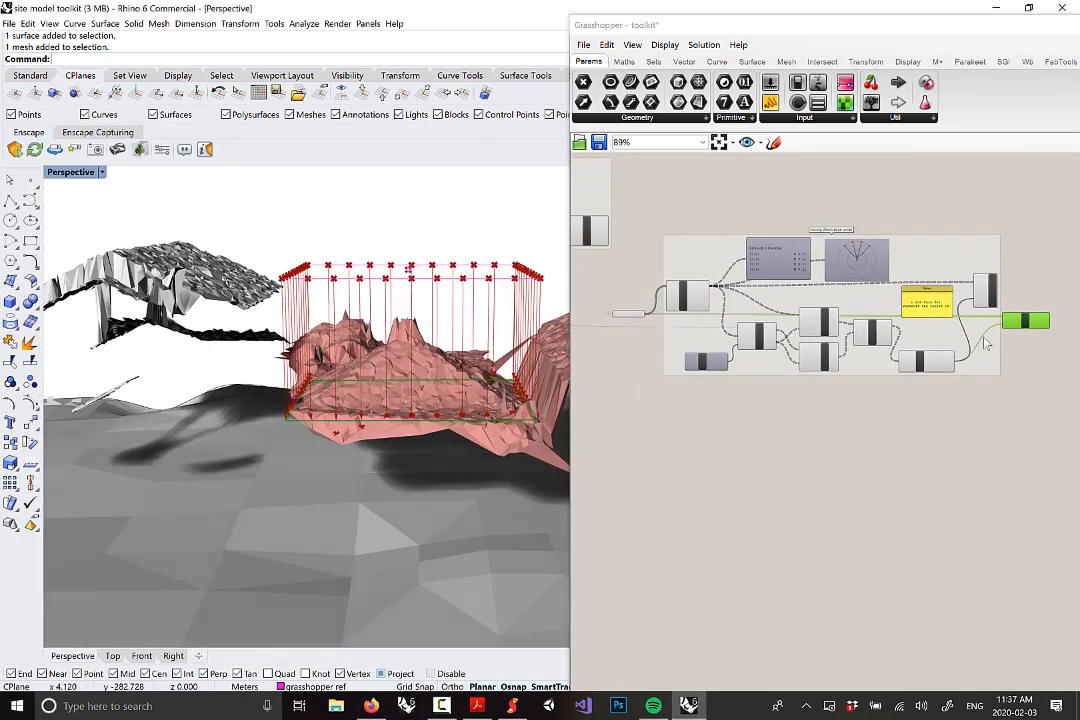
{"action": "left_click_drag", "start_coordinate": [988, 408], "coordinate": [674, 220]}
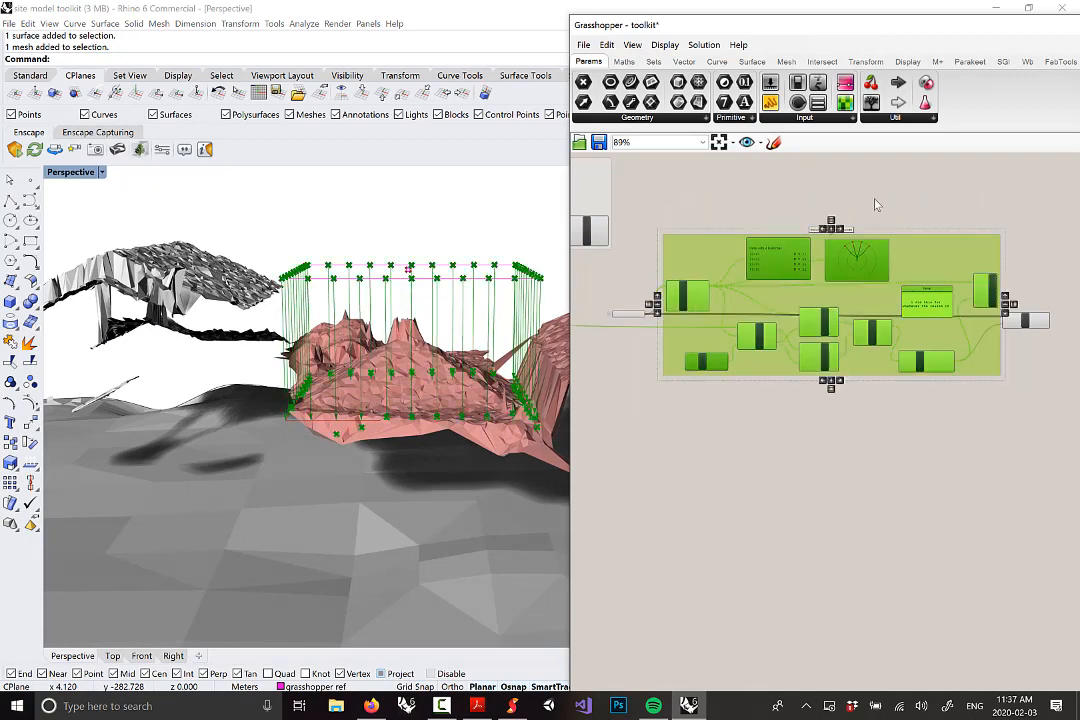
Turn off the group's preview and orbit to confirm the green points and lines are gone
{"action": "right_click", "coordinate": [843, 185]}
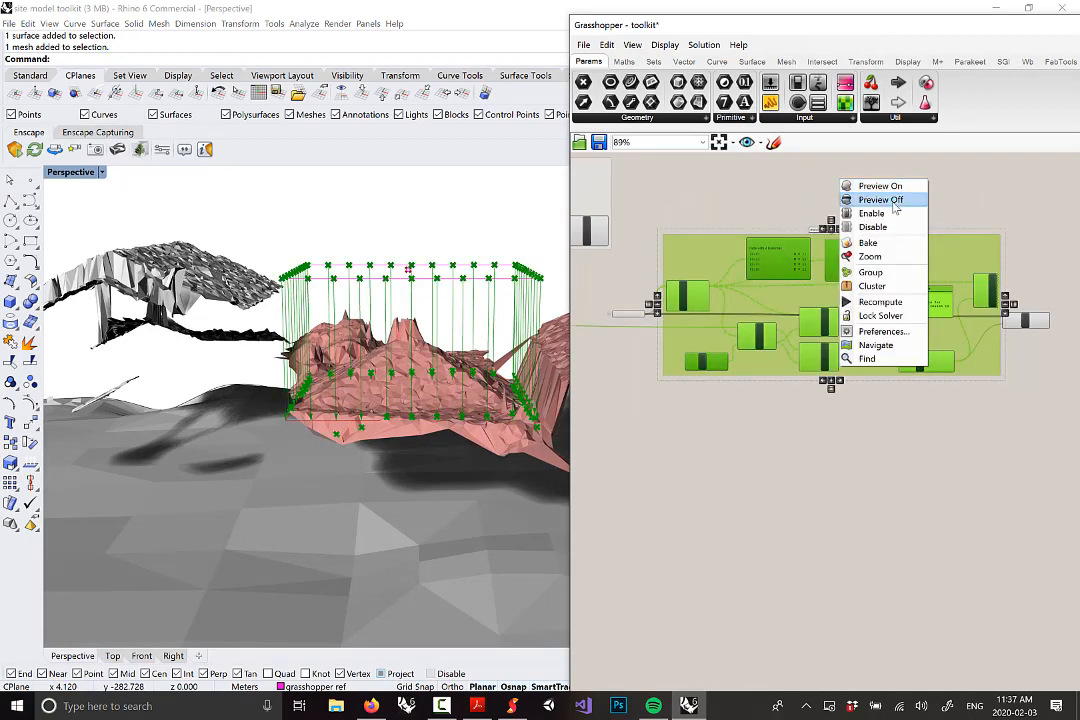
{"action": "left_click", "coordinate": [895, 204]}
{"action": "mouse_move", "coordinate": [348, 405]}
{"action": "right_mouse_down"}
{"action": "mouse_move", "coordinate": [382, 396]}
{"action": "mouse_move", "coordinate": [362, 422]}
{"action": "mouse_move", "coordinate": [349, 415]}
{"action": "right_mouse_up"}
{"action": "scroll", "coordinate": [378, 418], "scroll_direction": "up", "scroll_amount": 2}
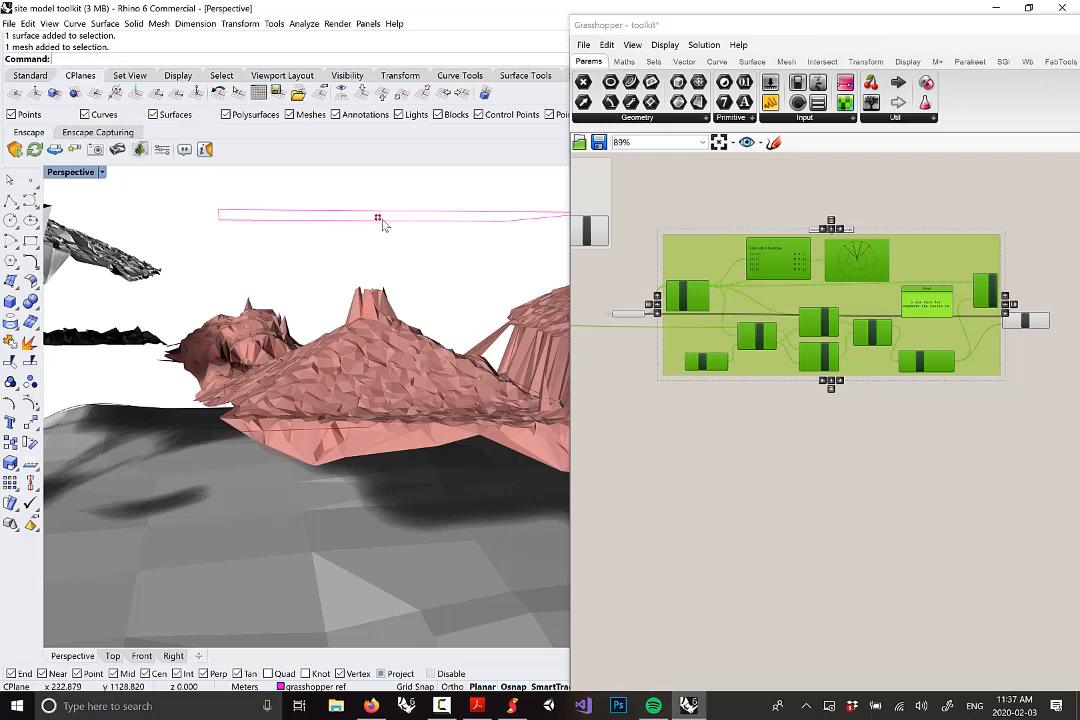
{"action": "right_click_drag", "start_coordinate": [374, 222], "coordinate": [352, 265]}
{"action": "scroll", "coordinate": [626, 347], "scroll_direction": "up", "scroll_amount": 5}
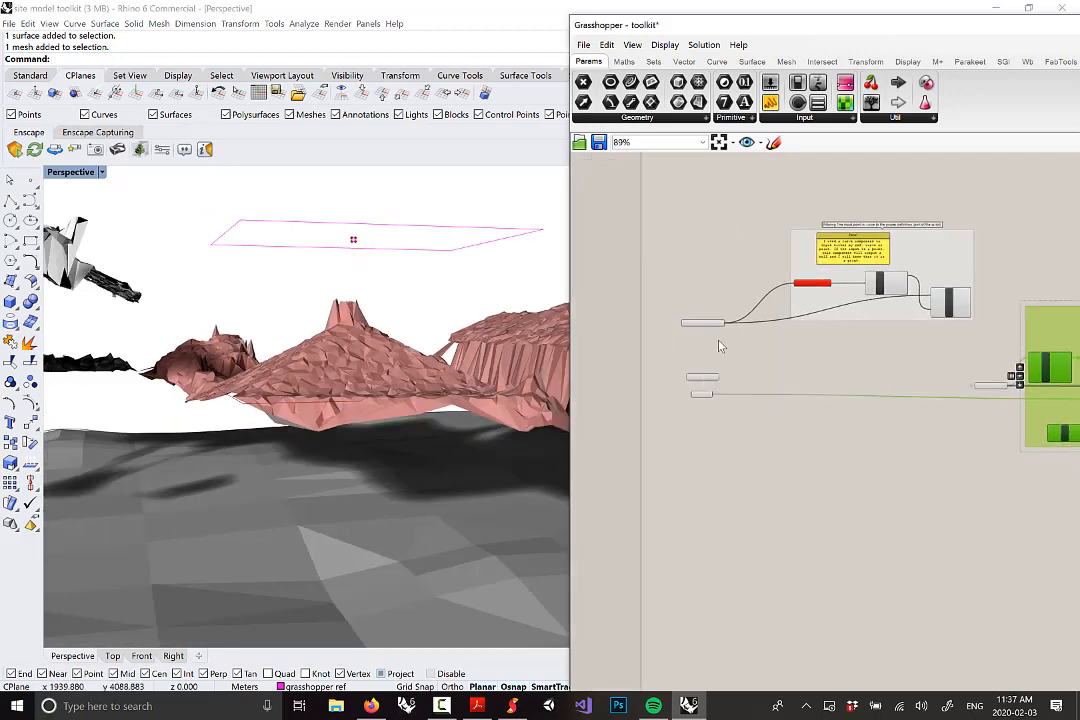
{"action": "scroll", "coordinate": [705, 320], "scroll_direction": "down", "scroll_amount": 4}
{"action": "scroll", "coordinate": [765, 270], "scroll_direction": "up", "scroll_amount": 4}
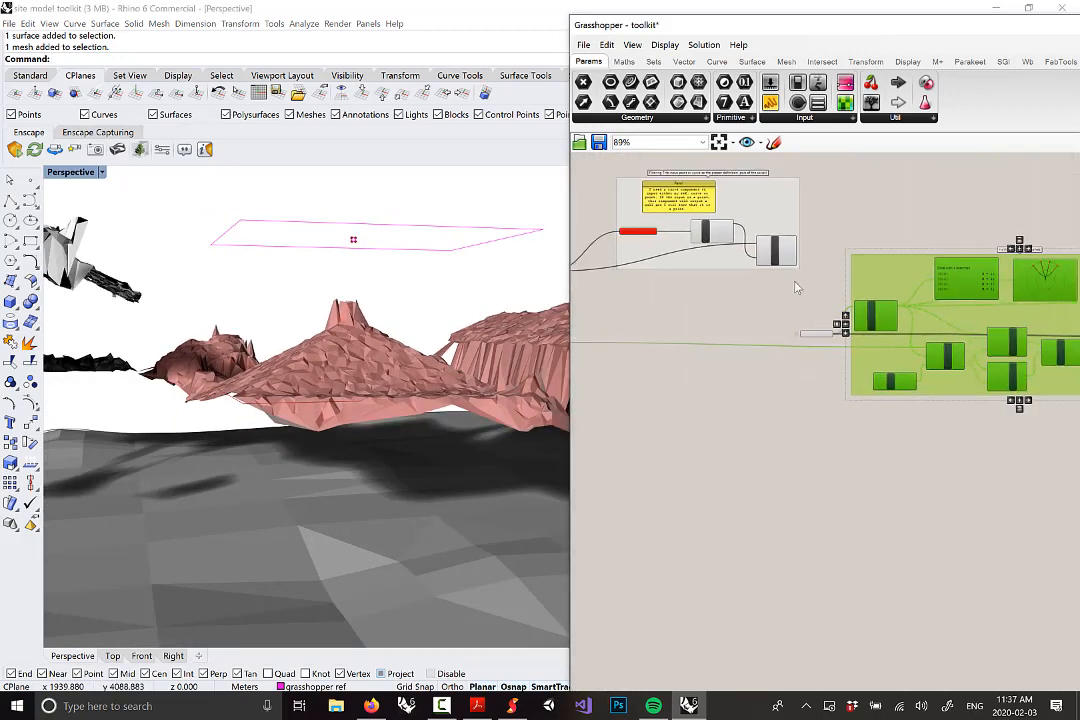
Inspect the Stream Gate component and show the Intersect tab's mathematical components
{"action": "left_click", "coordinate": [769, 256]}
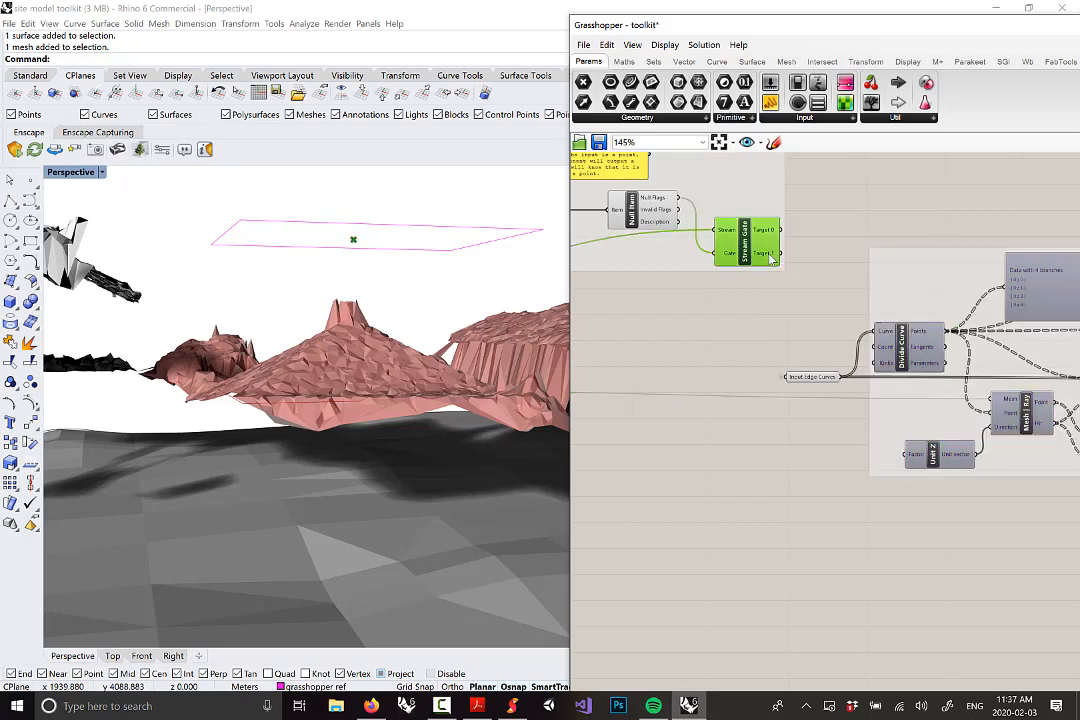
{"action": "mouse_move", "coordinate": [762, 256]}
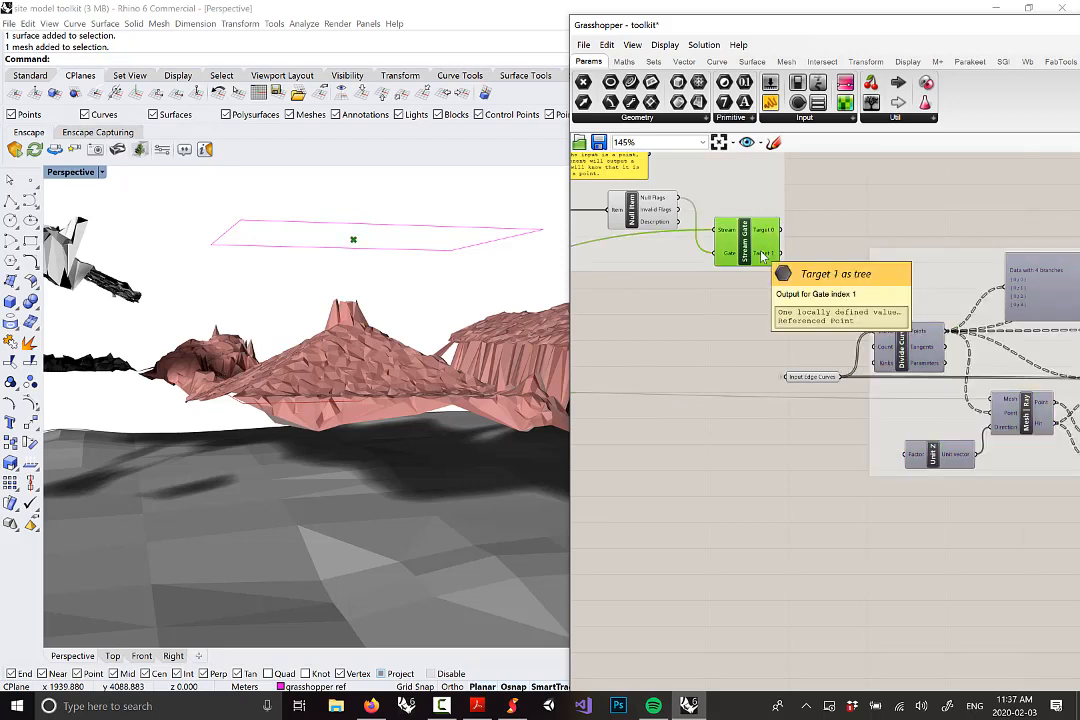
{"action": "scroll", "coordinate": [762, 256], "scroll_direction": "down", "scroll_amount": 3}
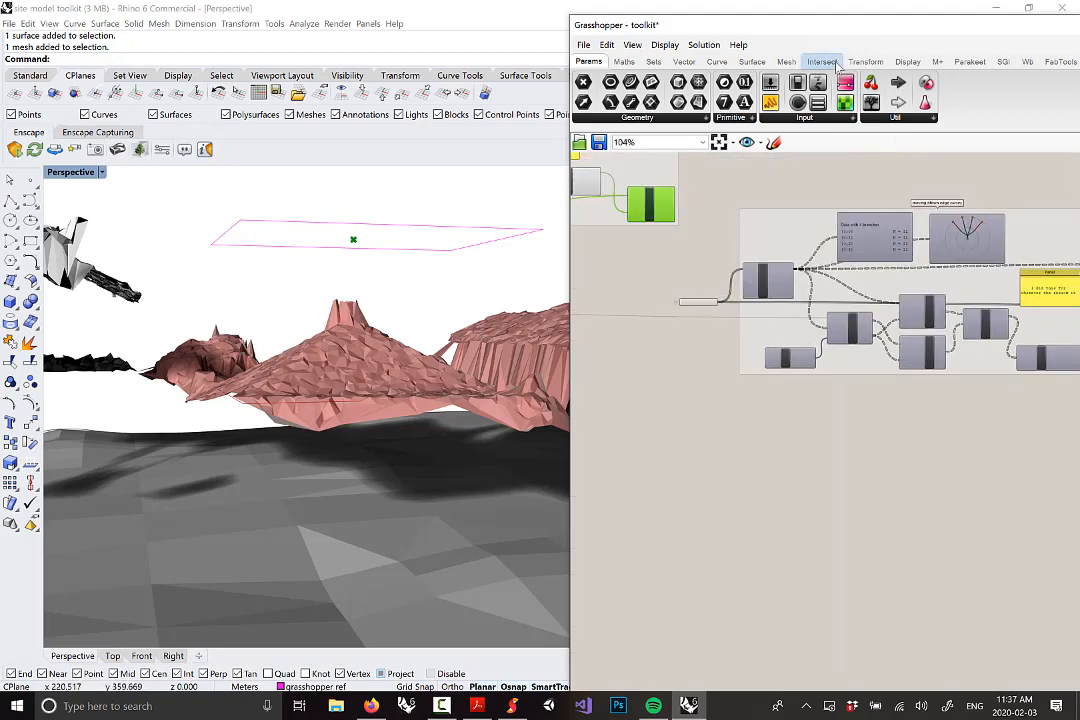
{"action": "scroll", "coordinate": [717, 79], "scroll_direction": "down", "scroll_amount": 7}
{"action": "left_click", "coordinate": [657, 119]}
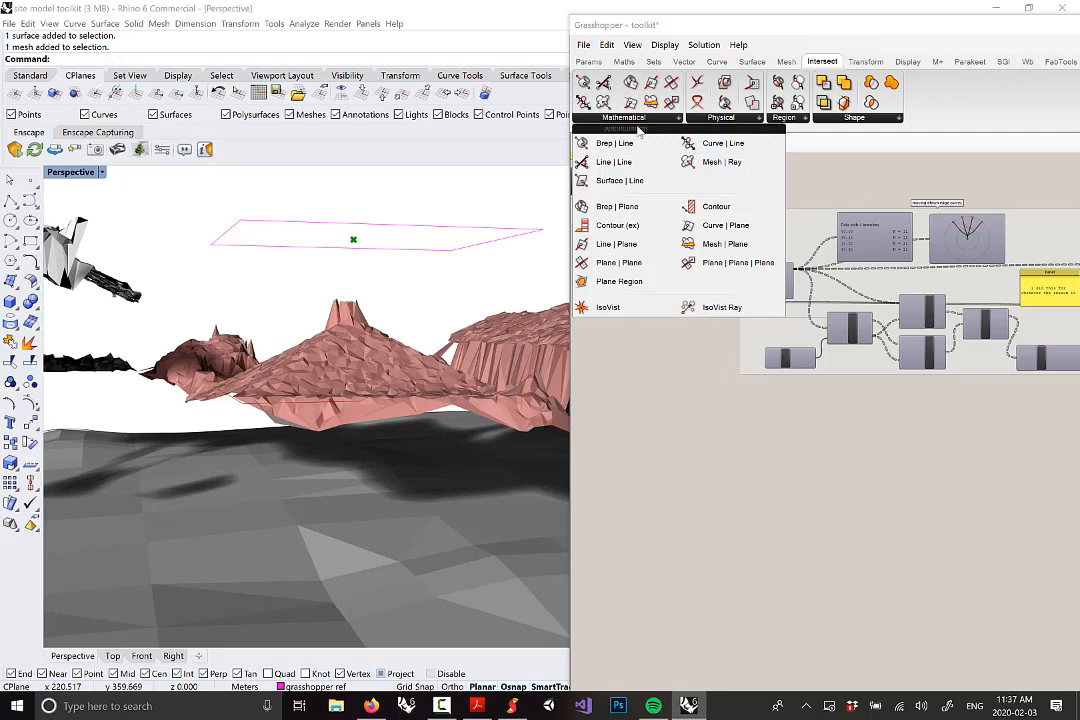
Place a second Mesh | Ray intersection component on the canvas
{"action": "left_click", "coordinate": [726, 172]}
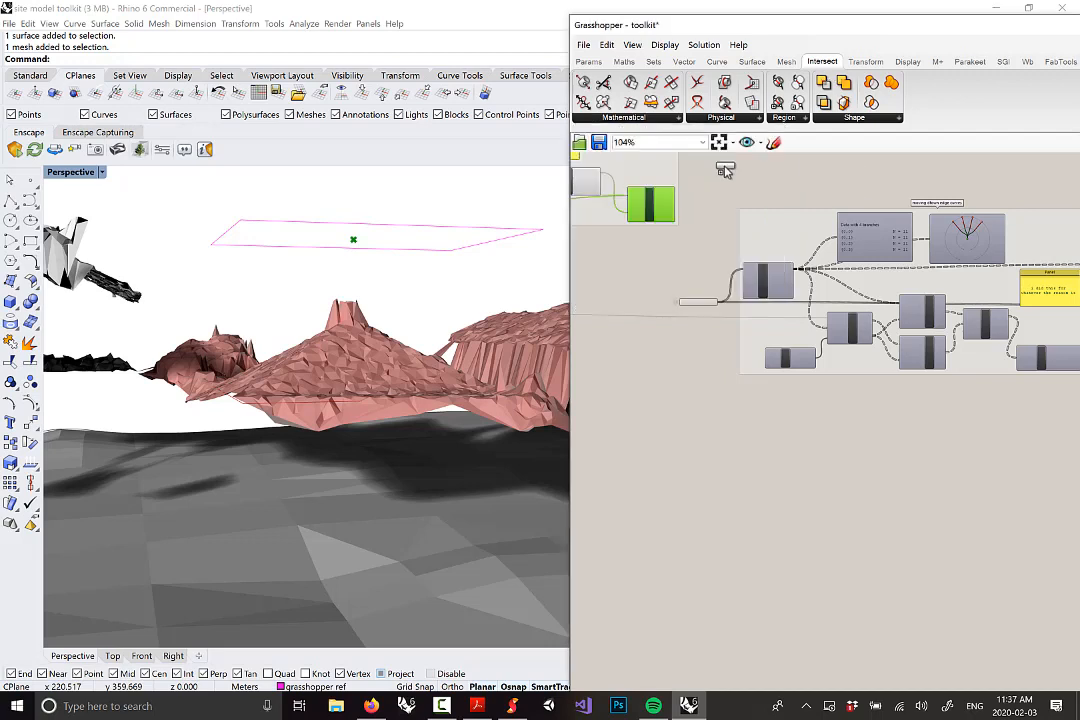
{"action": "left_click", "coordinate": [786, 420]}
{"action": "right_click_drag", "start_coordinate": [723, 448], "coordinate": [752, 458]}
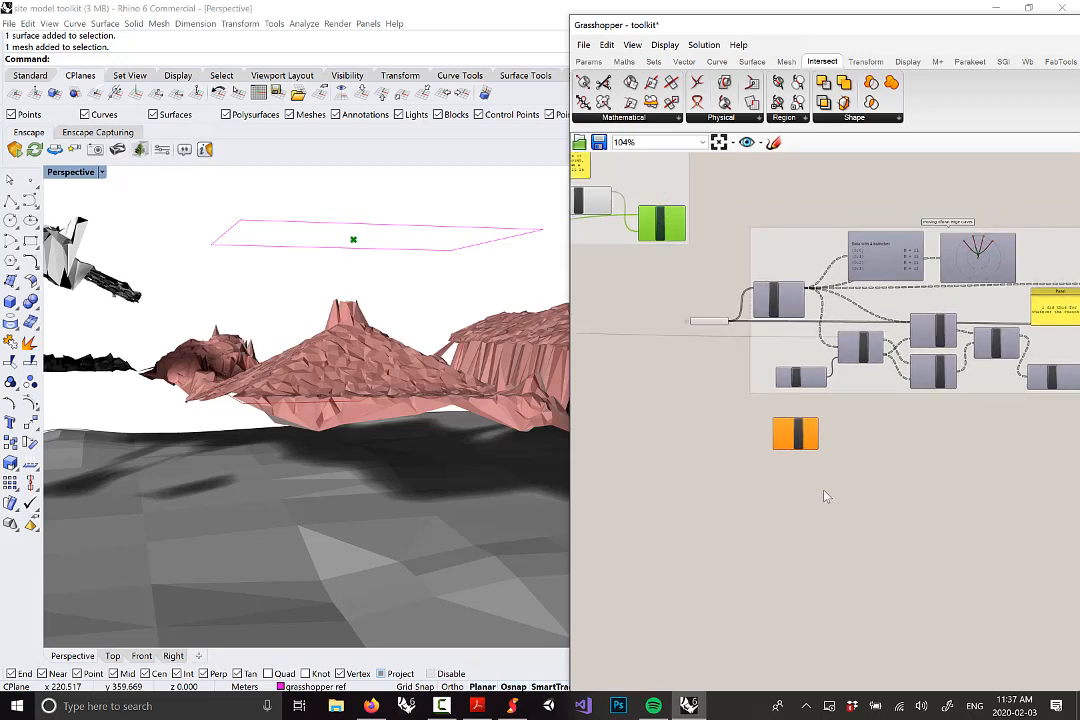
{"action": "scroll", "coordinate": [795, 455], "scroll_direction": "up", "scroll_amount": 4}
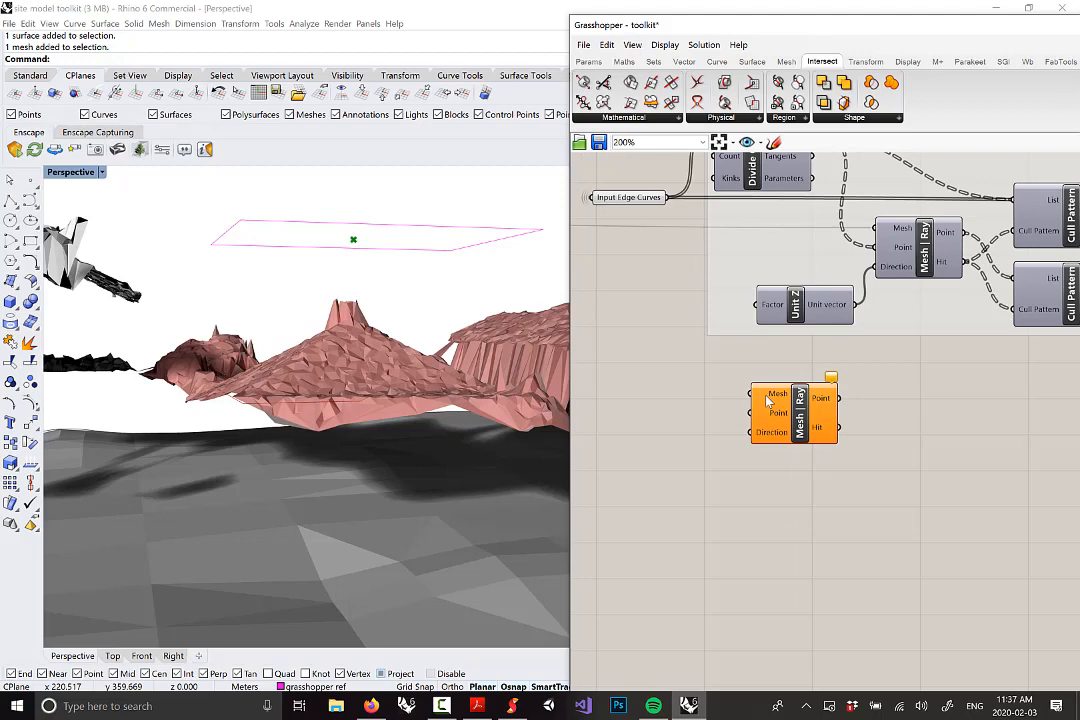
{"action": "scroll", "coordinate": [770, 400], "scroll_direction": "down", "scroll_amount": 3}
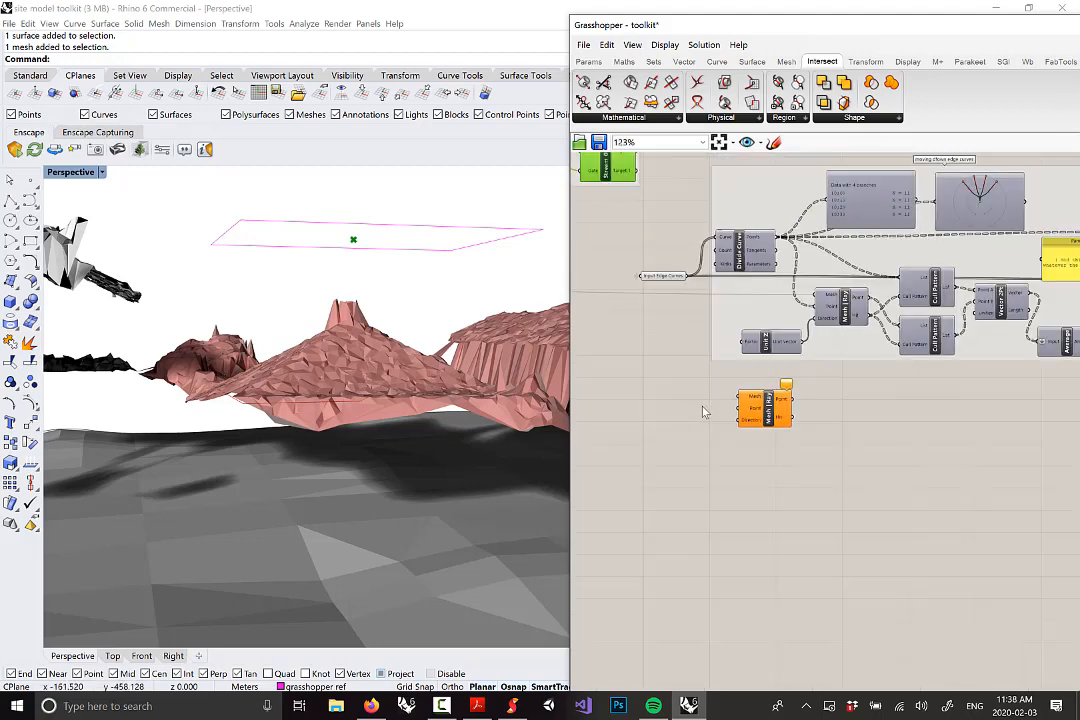
{"action": "mouse_move", "coordinate": [713, 398]}
{"action": "right_mouse_down"}
{"action": "mouse_move", "coordinate": [740, 438]}
{"action": "mouse_move", "coordinate": [797, 440]}
{"action": "right_mouse_up"}
{"action": "scroll", "coordinate": [735, 446], "scroll_direction": "down", "scroll_amount": 2}
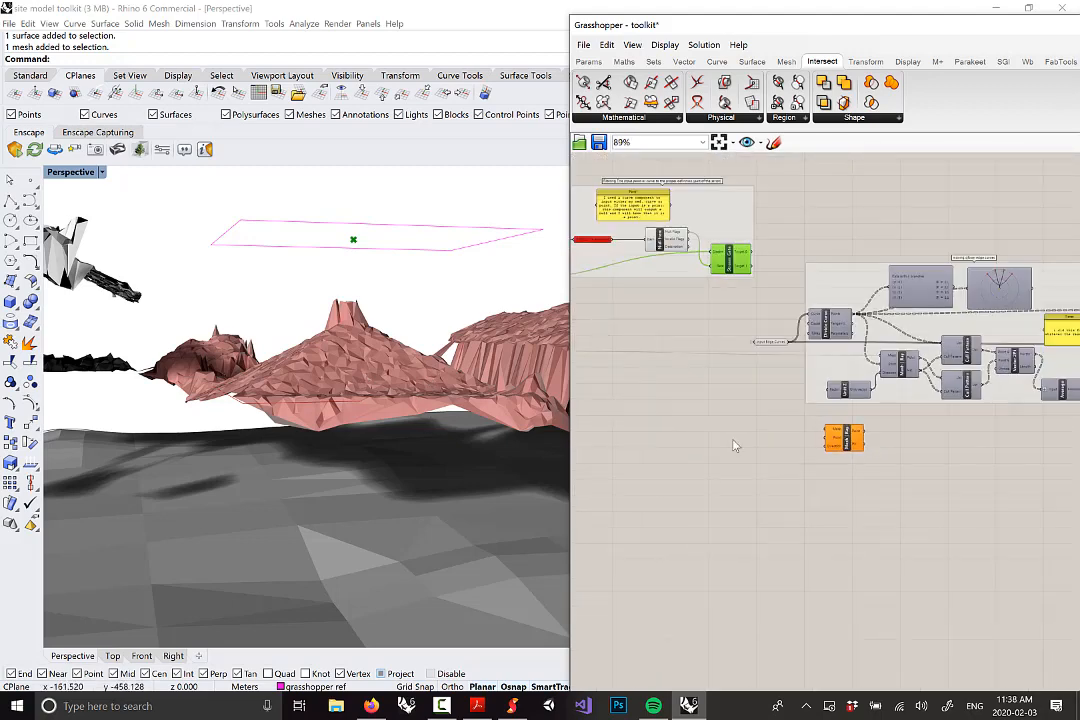
{"action": "right_click_drag", "start_coordinate": [604, 428], "coordinate": [796, 415]}
{"action": "scroll", "coordinate": [645, 325], "scroll_direction": "up", "scroll_amount": 4}
Wire the Roof Mesh parameter into the new Mesh | Ray's Mesh input
{"action": "left_click", "coordinate": [705, 349]}
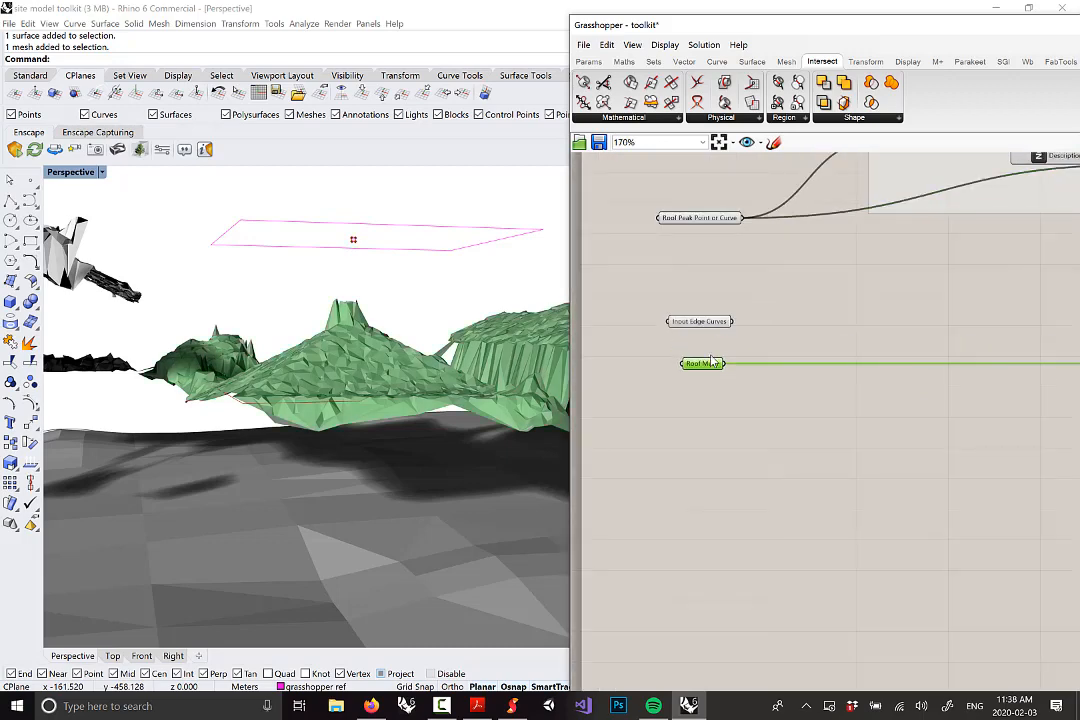
{"action": "scroll", "coordinate": [710, 357], "scroll_direction": "down", "scroll_amount": 3}
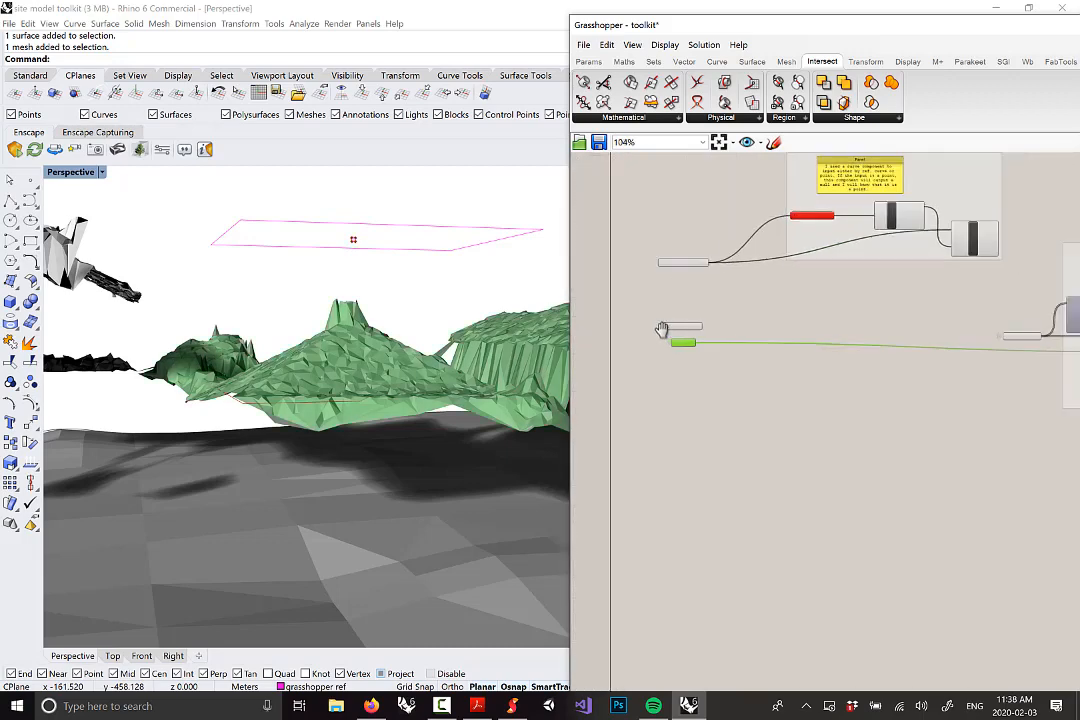
{"action": "right_click_drag", "start_coordinate": [742, 357], "coordinate": [663, 330]}
{"action": "left_click_drag", "start_coordinate": [614, 320], "coordinate": [1010, 416]}
{"action": "scroll", "coordinate": [900, 400], "scroll_direction": "up", "scroll_amount": 3}
{"action": "right_click_drag", "start_coordinate": [919, 450], "coordinate": [812, 455]}
{"action": "scroll", "coordinate": [823, 430], "scroll_direction": "down", "scroll_amount": 2}
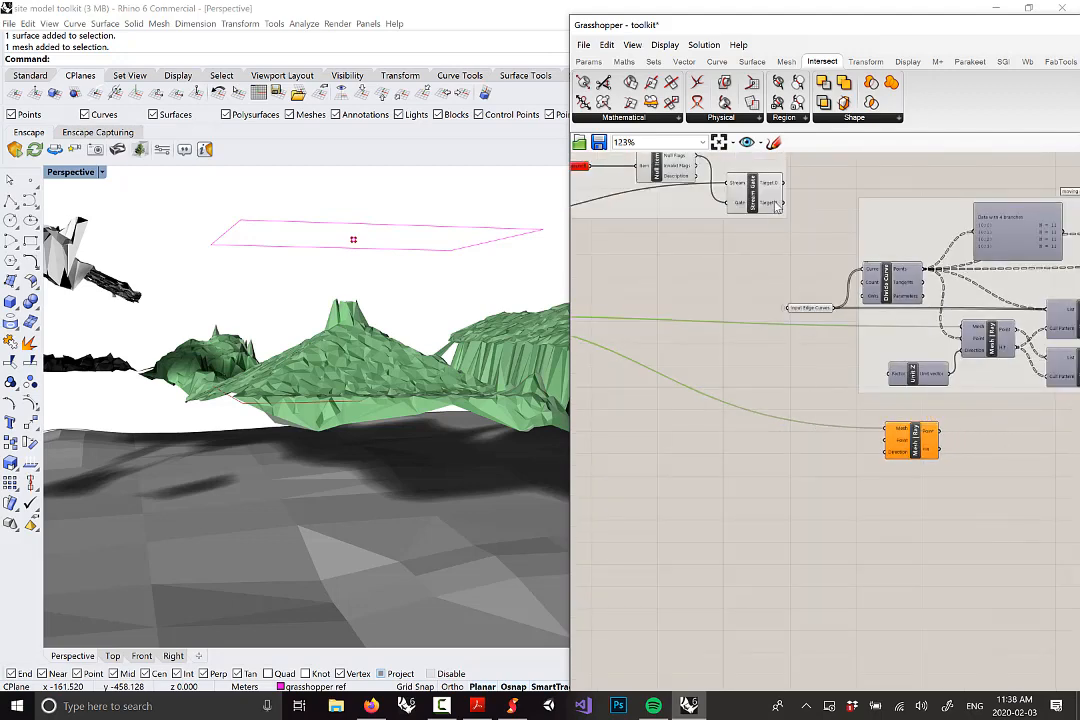
Connect Stream Gate's Target 1 output to the new Mesh | Ray's Point input, then view the roof sideways
{"action": "mouse_move", "coordinate": [773, 206]}
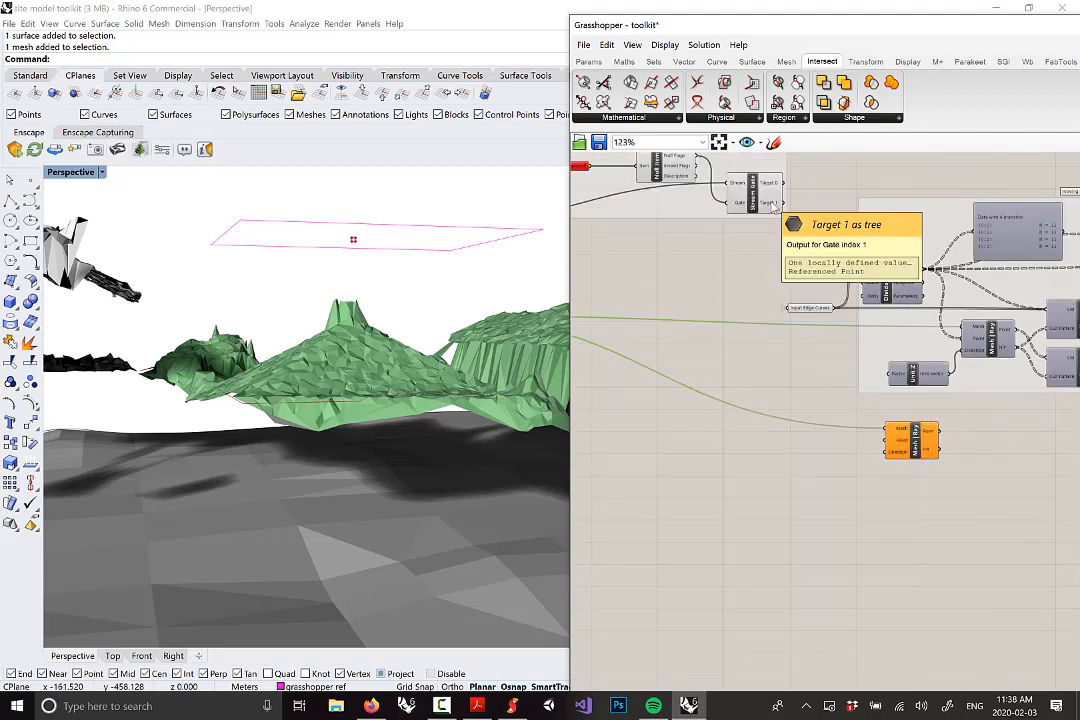
{"action": "right_click_drag", "start_coordinate": [779, 221], "coordinate": [899, 270]}
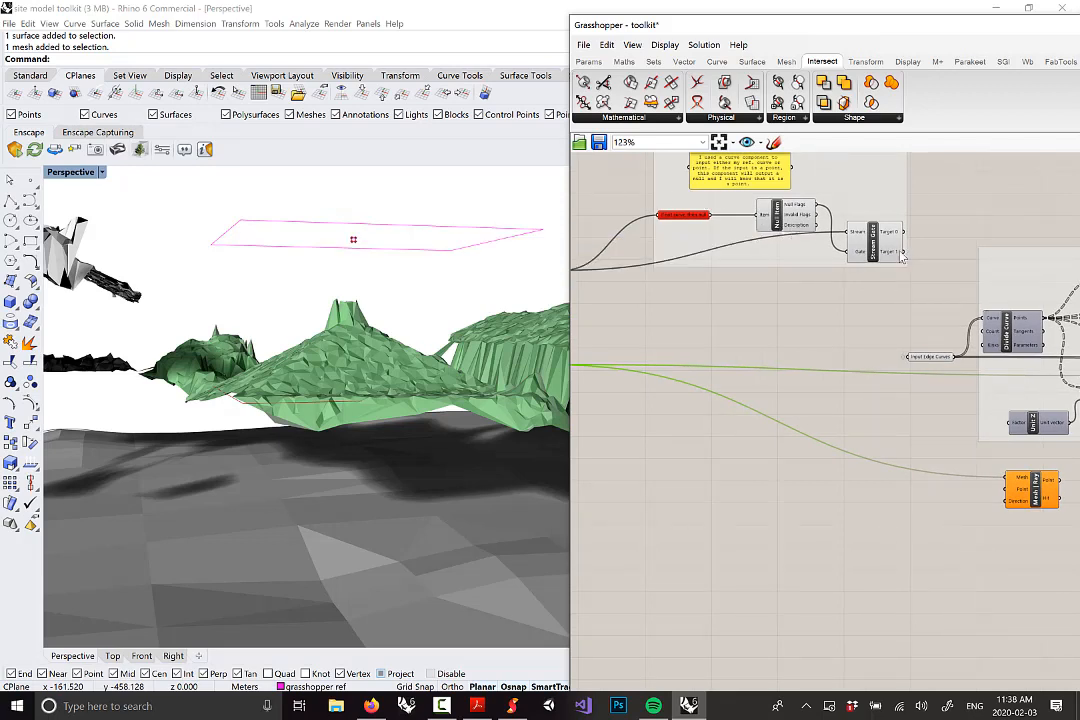
{"action": "mouse_move", "coordinate": [899, 256]}
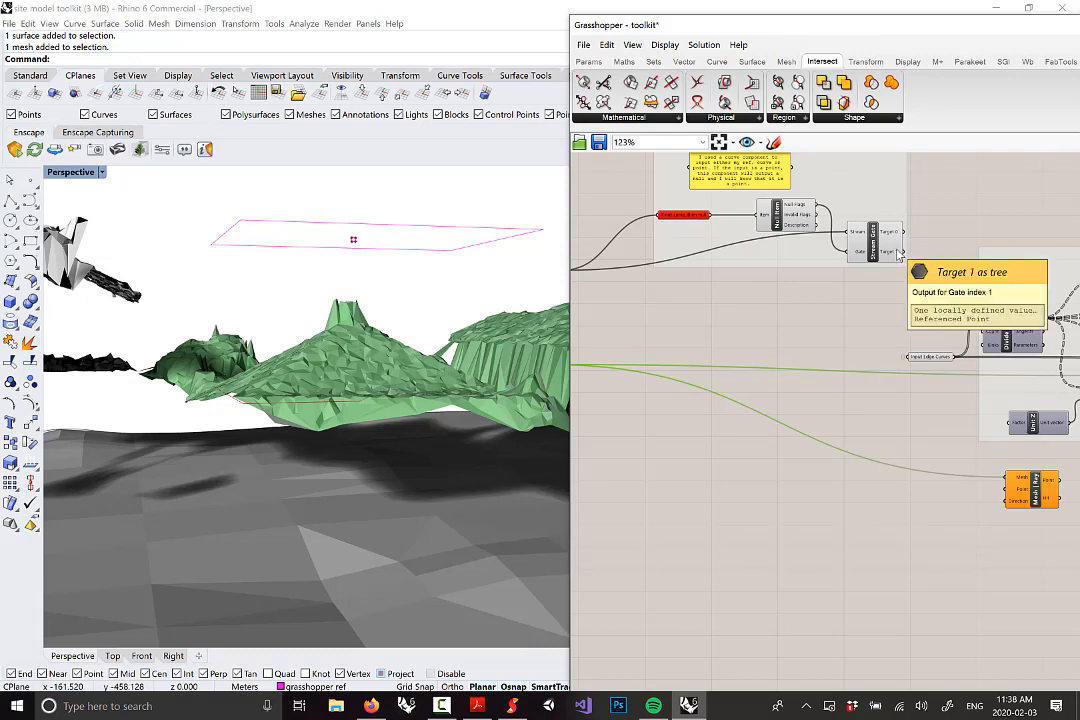
{"action": "left_click_drag", "start_coordinate": [897, 250], "coordinate": [1012, 494]}
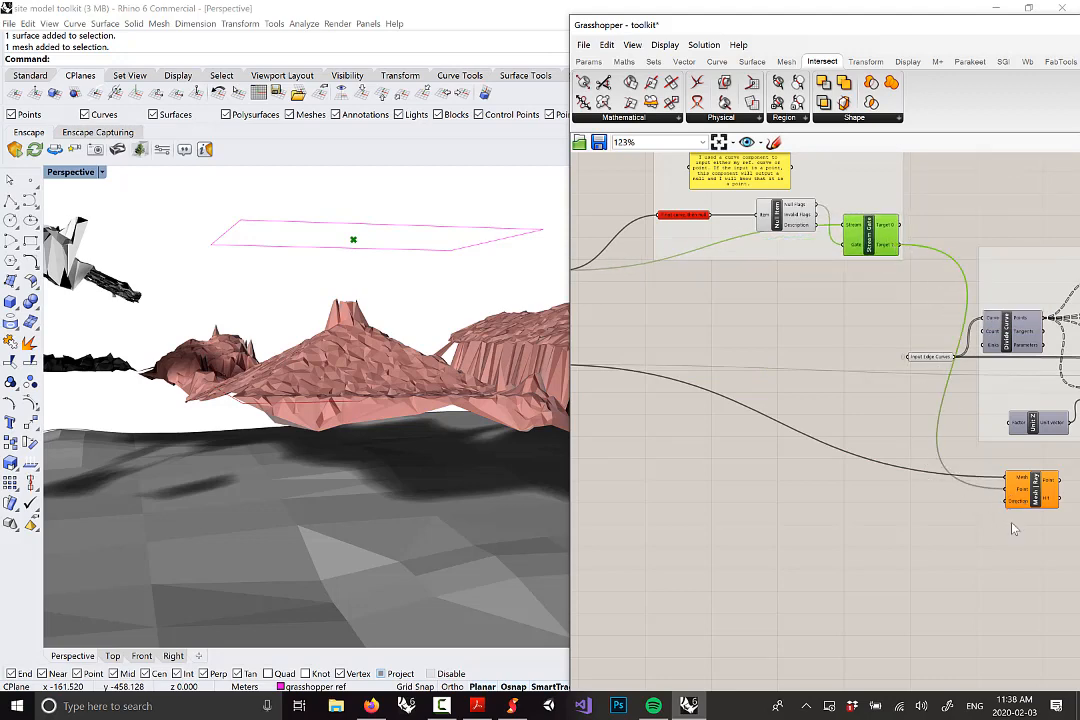
{"action": "right_click_drag", "start_coordinate": [1013, 529], "coordinate": [841, 494]}
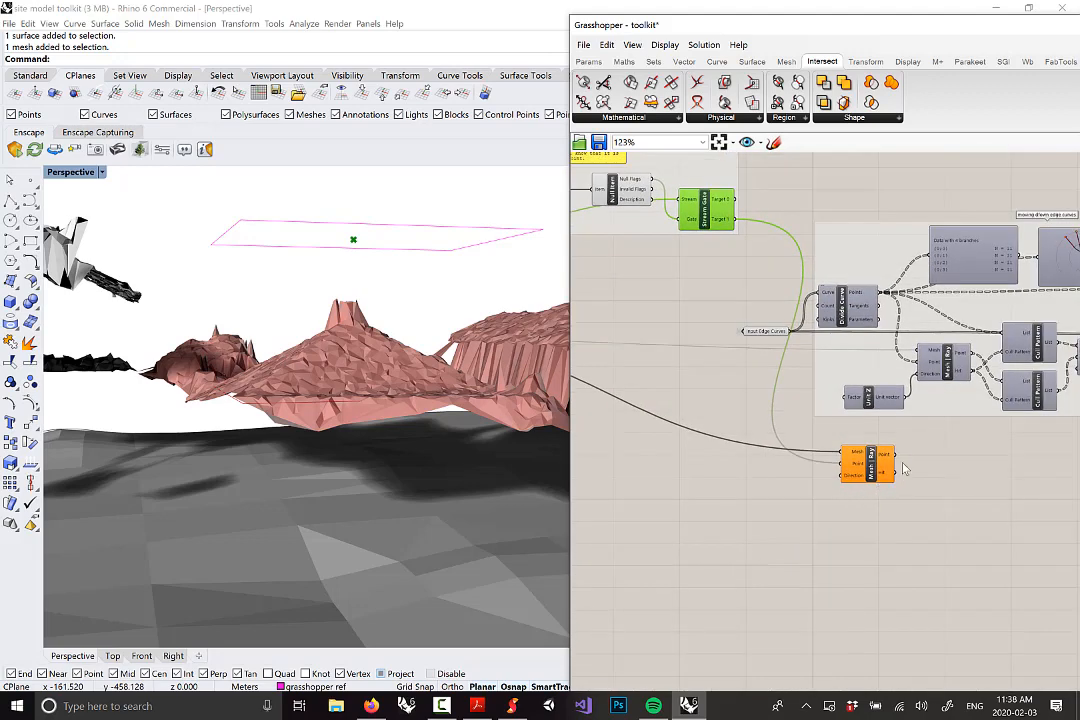
{"action": "scroll", "coordinate": [850, 478], "scroll_direction": "up", "scroll_amount": 2}
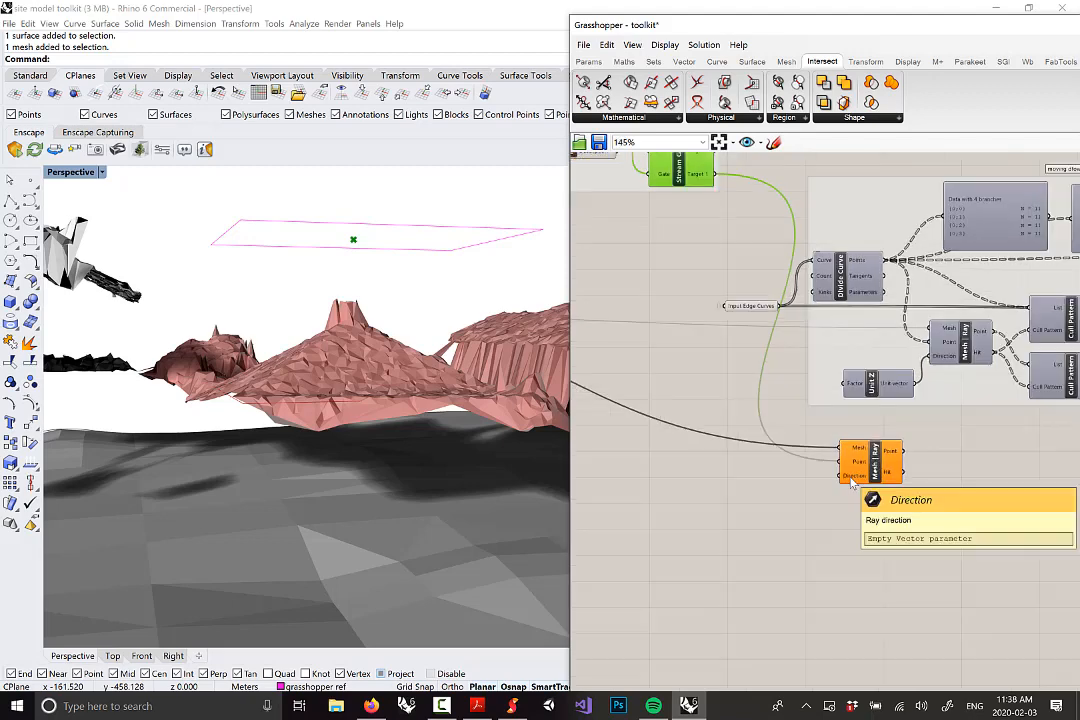
{"action": "right_click_drag", "start_coordinate": [181, 475], "coordinate": [222, 462]}
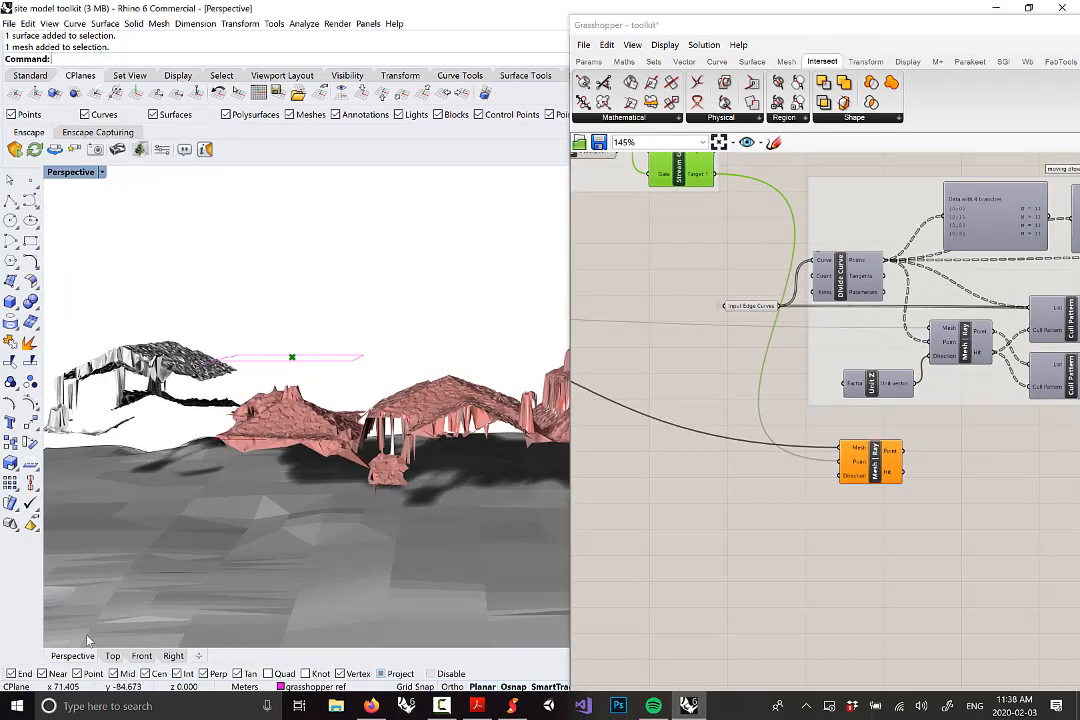
{"action": "scroll", "coordinate": [855, 478], "scroll_direction": "up", "scroll_amount": 2}
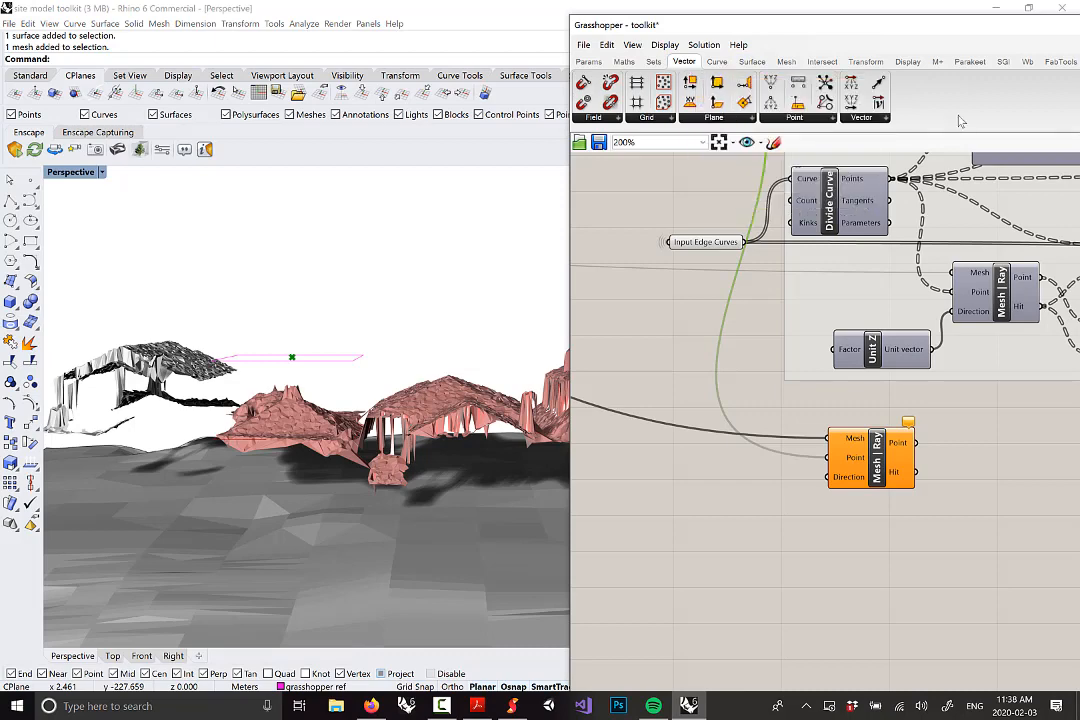
Add a Unit Z vector below the ray and wire it into Mesh | Ray's Direction input
{"action": "left_click", "coordinate": [866, 118]}
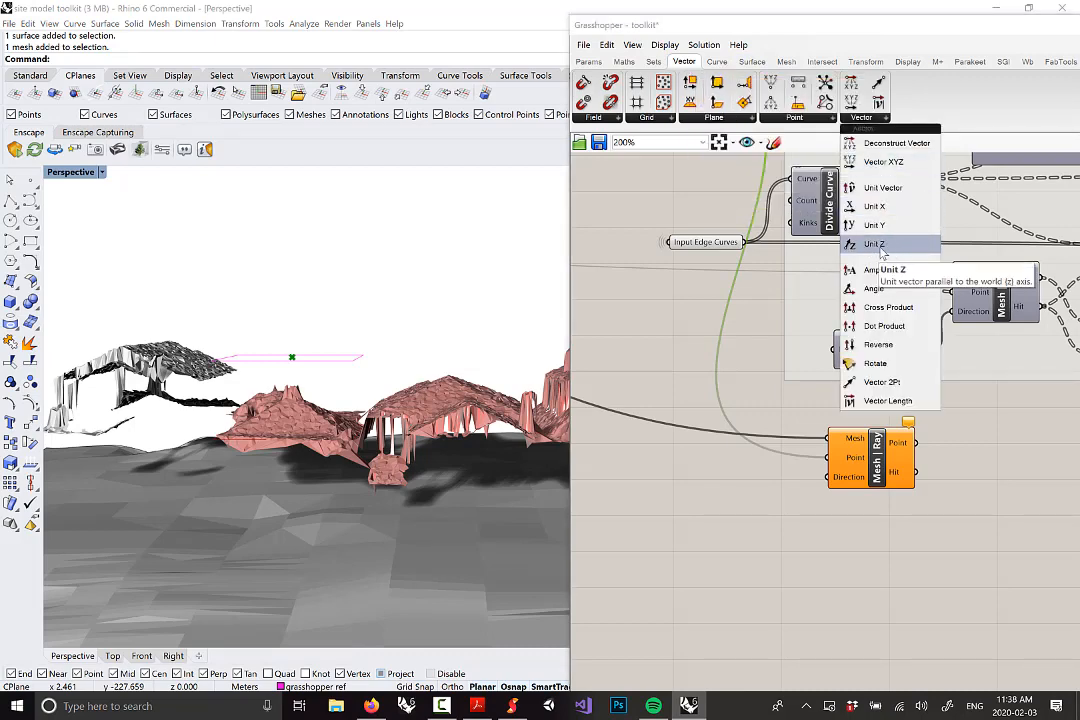
{"action": "left_click", "coordinate": [878, 246]}
{"action": "left_click", "coordinate": [781, 505]}
{"action": "left_click", "coordinate": [893, 470]}
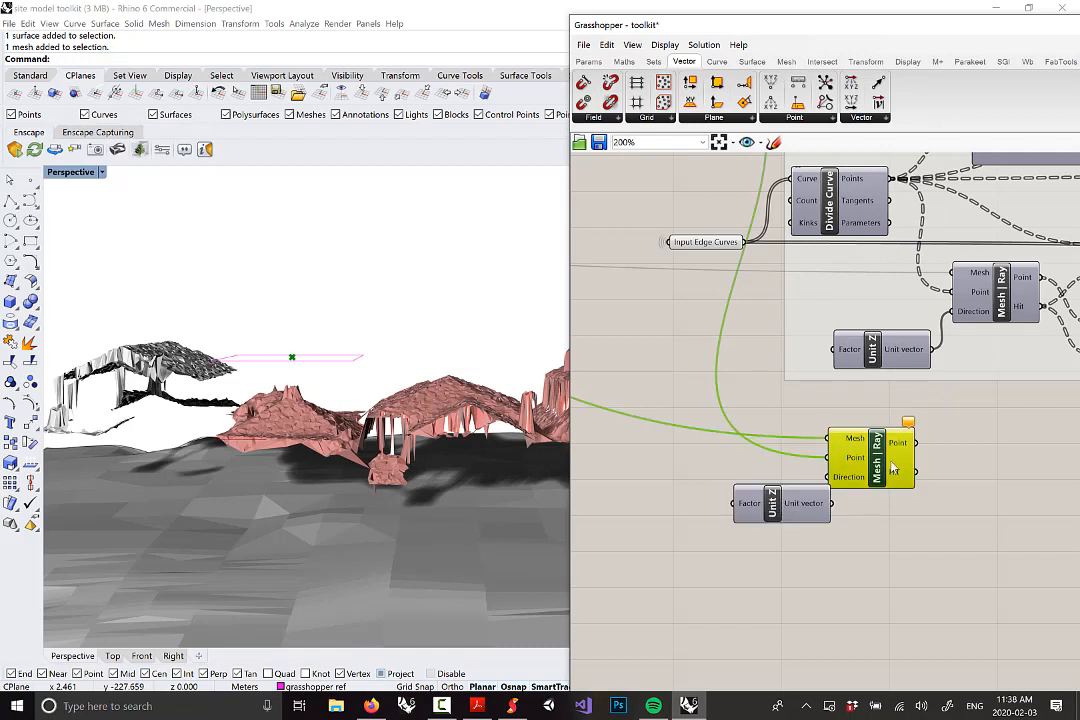
{"action": "left_click_drag", "start_coordinate": [893, 470], "coordinate": [917, 463]}
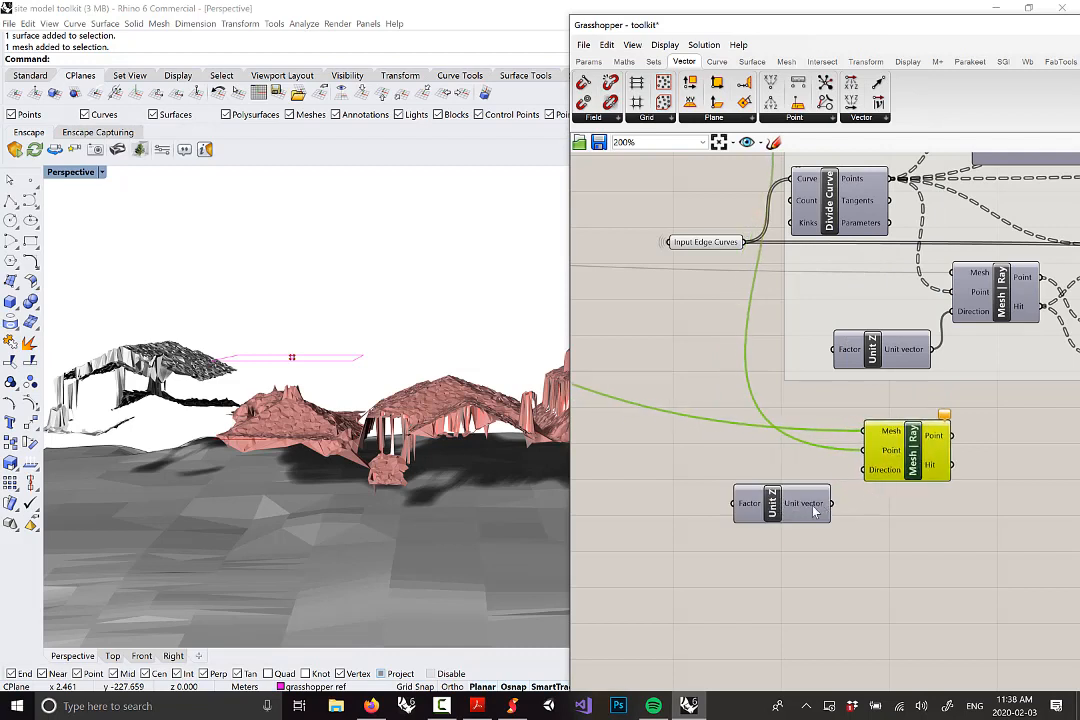
{"action": "left_click_drag", "start_coordinate": [832, 504], "coordinate": [866, 470]}
{"action": "mouse_move", "coordinate": [785, 517]}
{"action": "left_mouse_down"}
{"action": "mouse_move", "coordinate": [798, 522]}
{"action": "mouse_move", "coordinate": [785, 533]}
{"action": "left_mouse_up"}
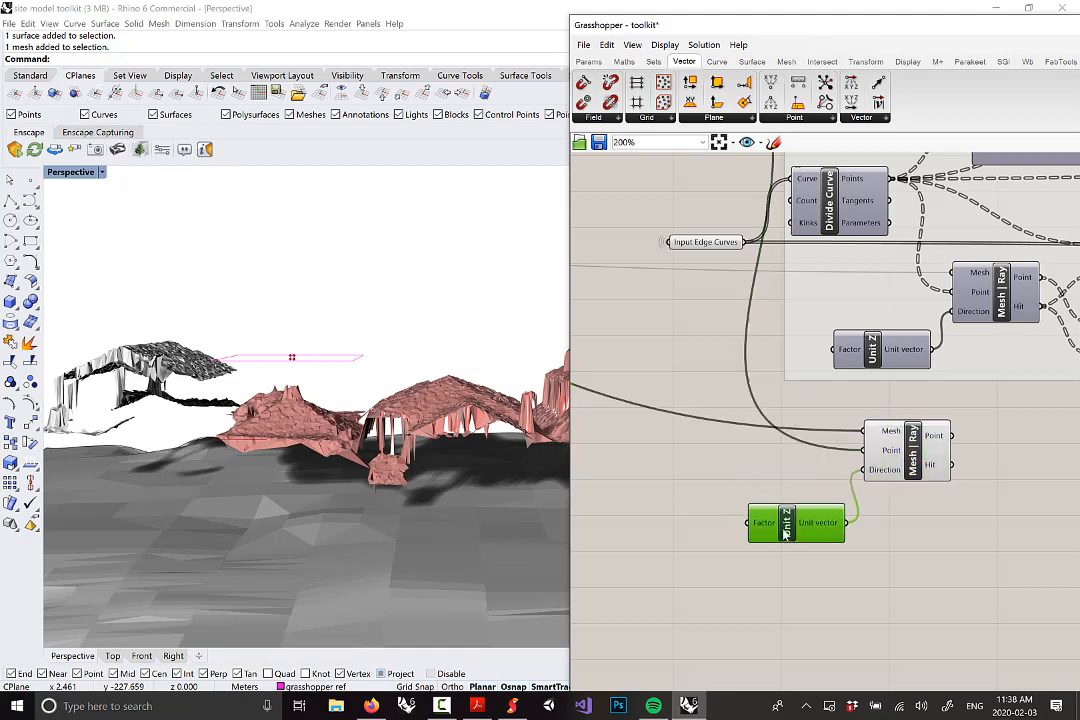
Set the Unit Z Factor to -1 so the ray points straight down
{"action": "right_click", "coordinate": [766, 530]}
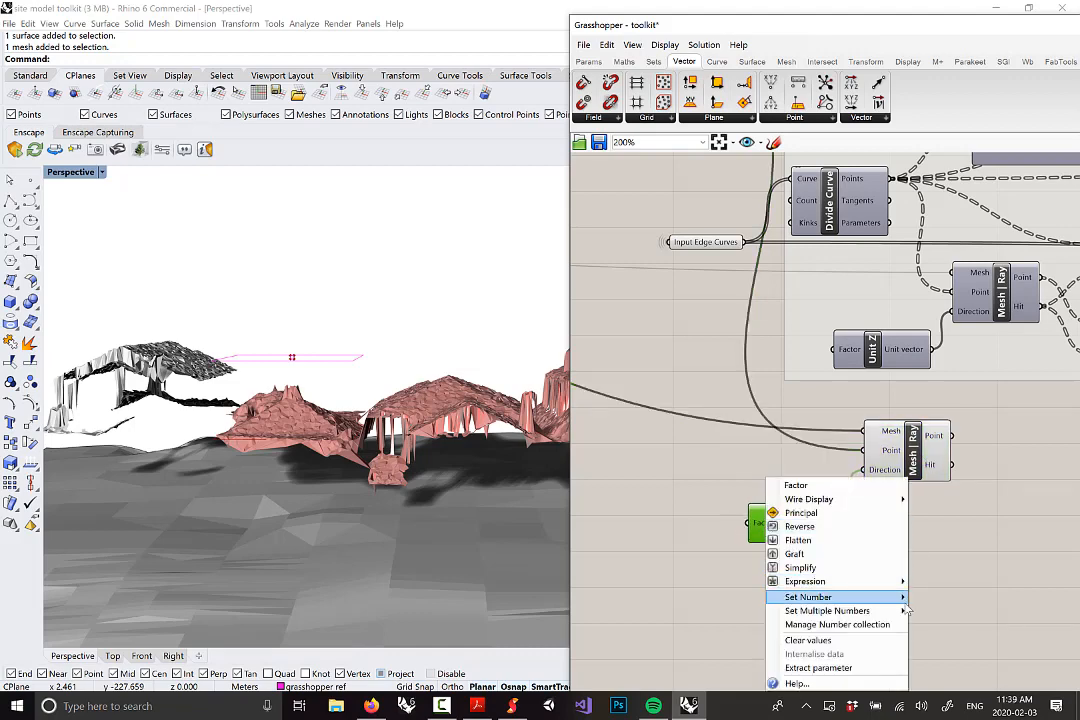
{"action": "left_click", "coordinate": [931, 599]}
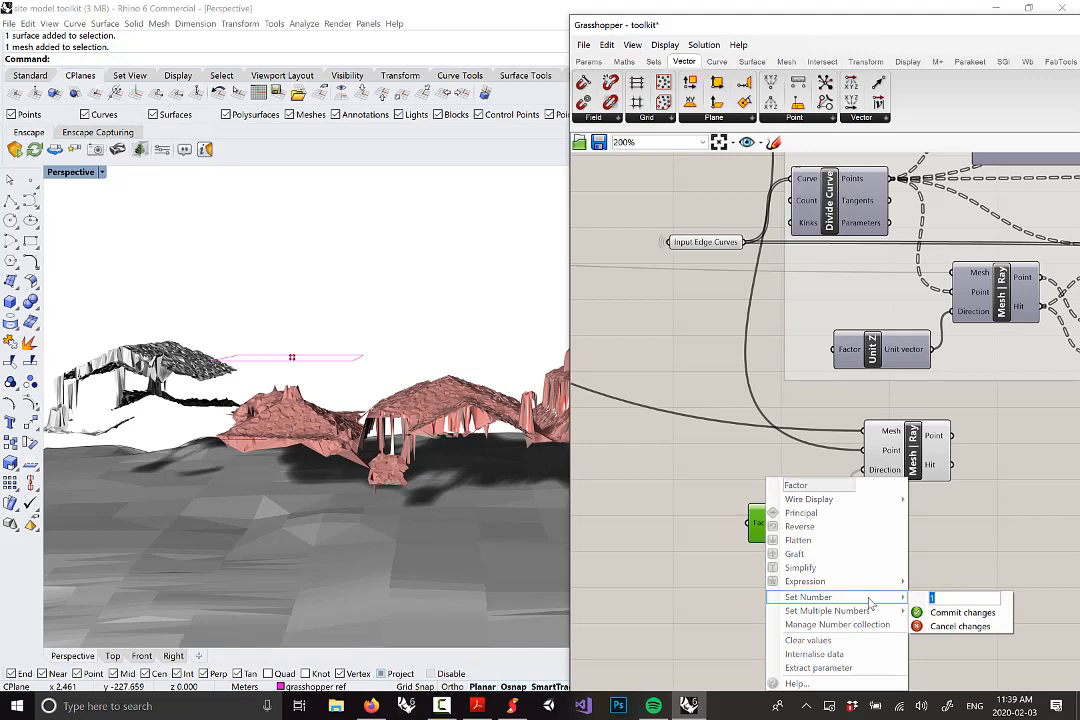
{"action": "type", "text": "-1"}
{"action": "left_click", "coordinate": [952, 612]}
{"action": "left_click_drag", "start_coordinate": [921, 452], "coordinate": [926, 452]}
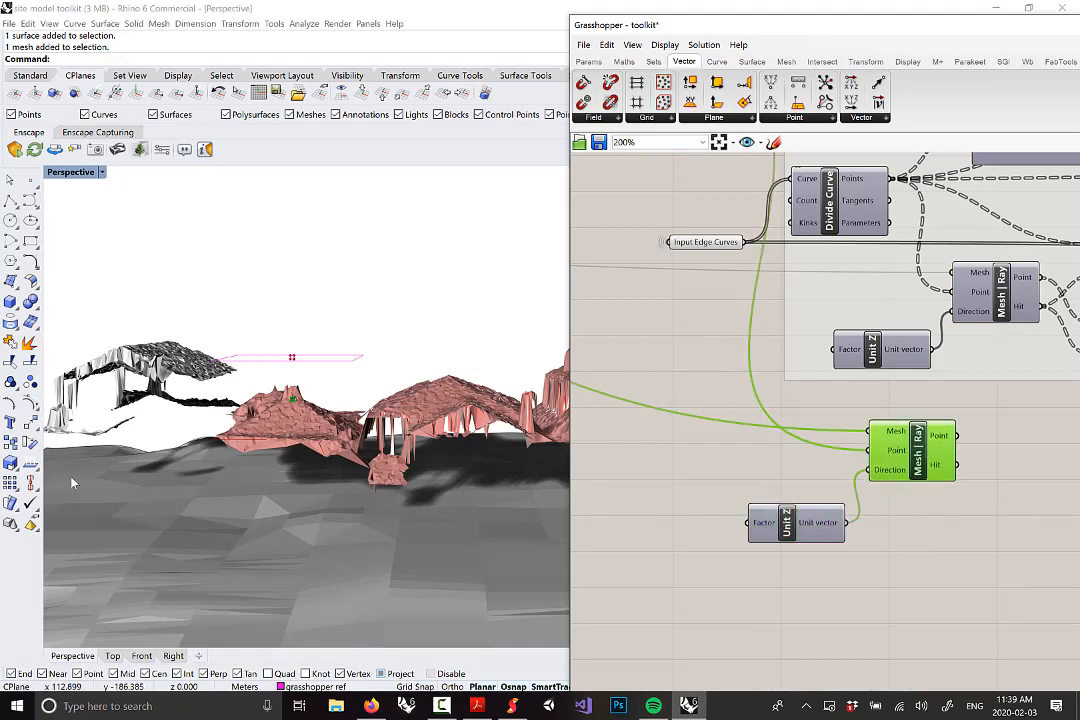
{"action": "scroll", "coordinate": [297, 499], "scroll_direction": "up", "scroll_amount": 5}
{"action": "scroll", "coordinate": [288, 370], "scroll_direction": "up", "scroll_amount": 3}
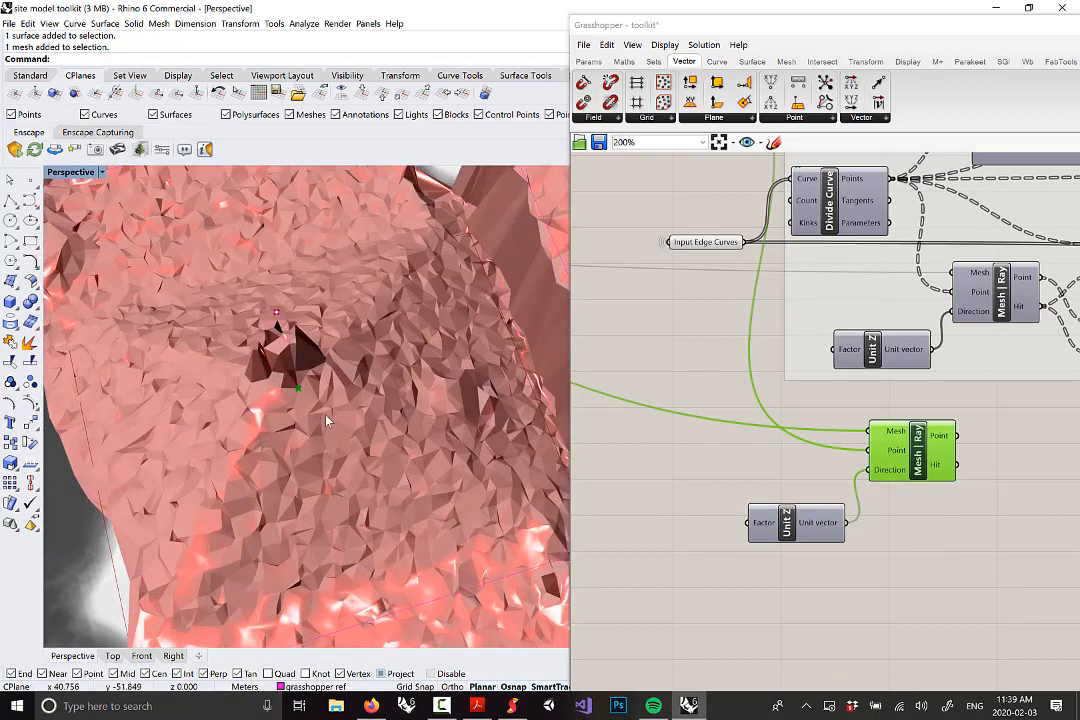
{"action": "scroll", "coordinate": [325, 419], "scroll_direction": "down", "scroll_amount": 5}
{"action": "right_click_drag", "start_coordinate": [325, 419], "coordinate": [324, 270]}
{"action": "scroll", "coordinate": [337, 437], "scroll_direction": "up", "scroll_amount": 2}
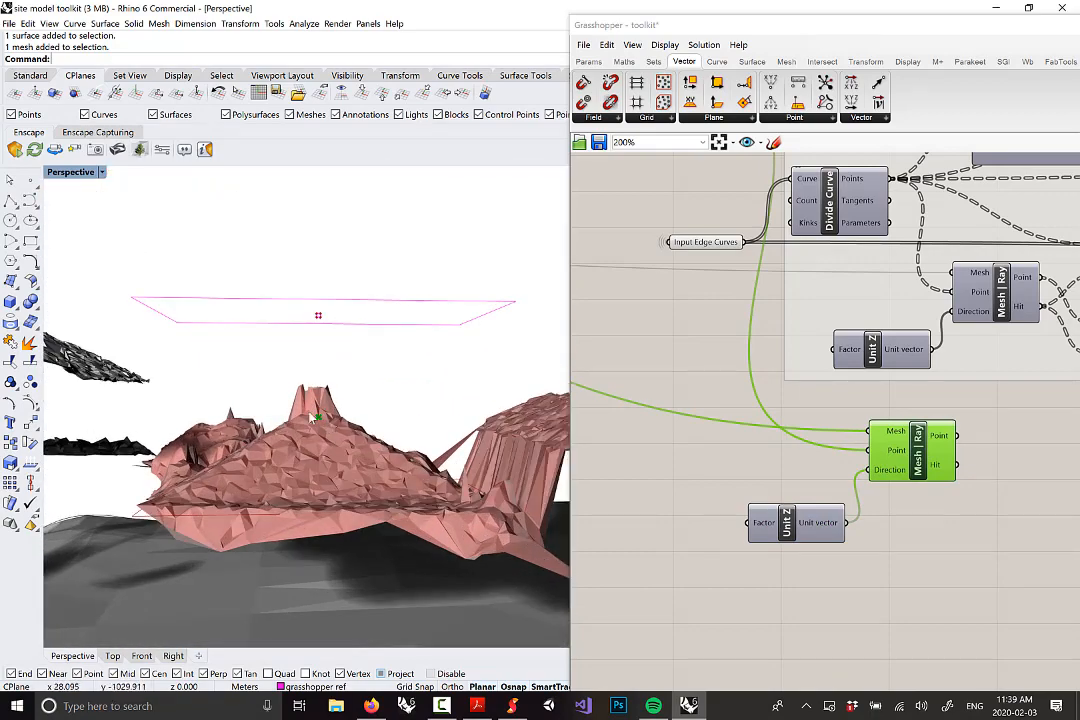
{"action": "scroll", "coordinate": [830, 470], "scroll_direction": "down", "scroll_amount": 5}
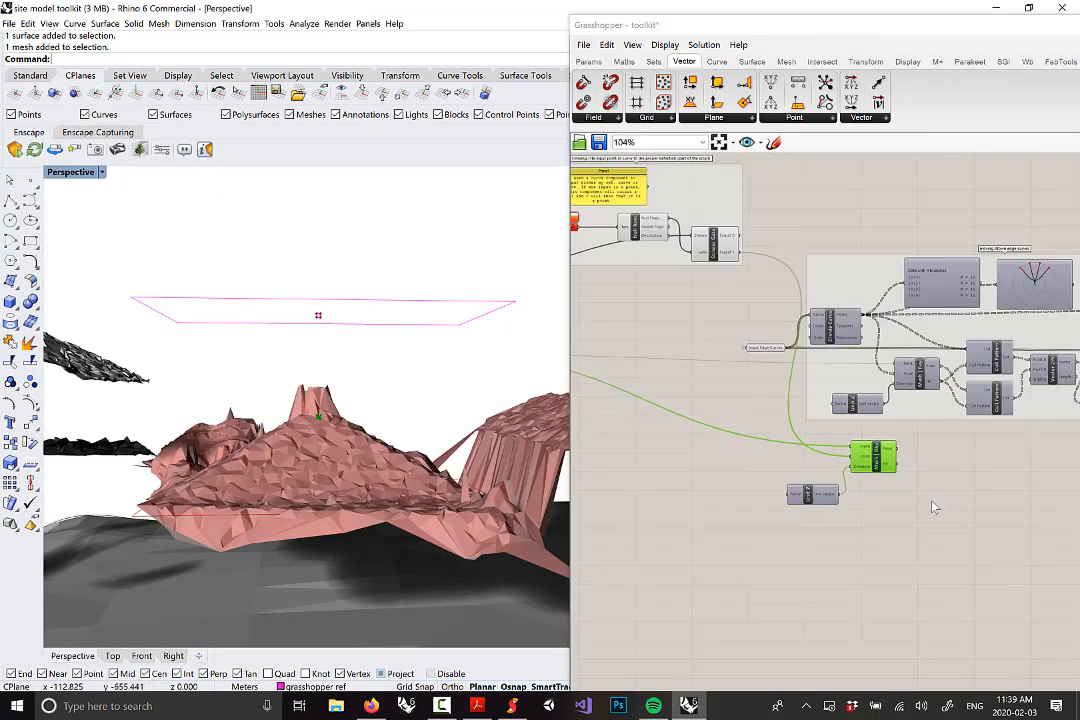
Move the Unit Z and Mesh | Ray components right, beside the Move component
{"action": "left_click", "coordinate": [844, 521]}
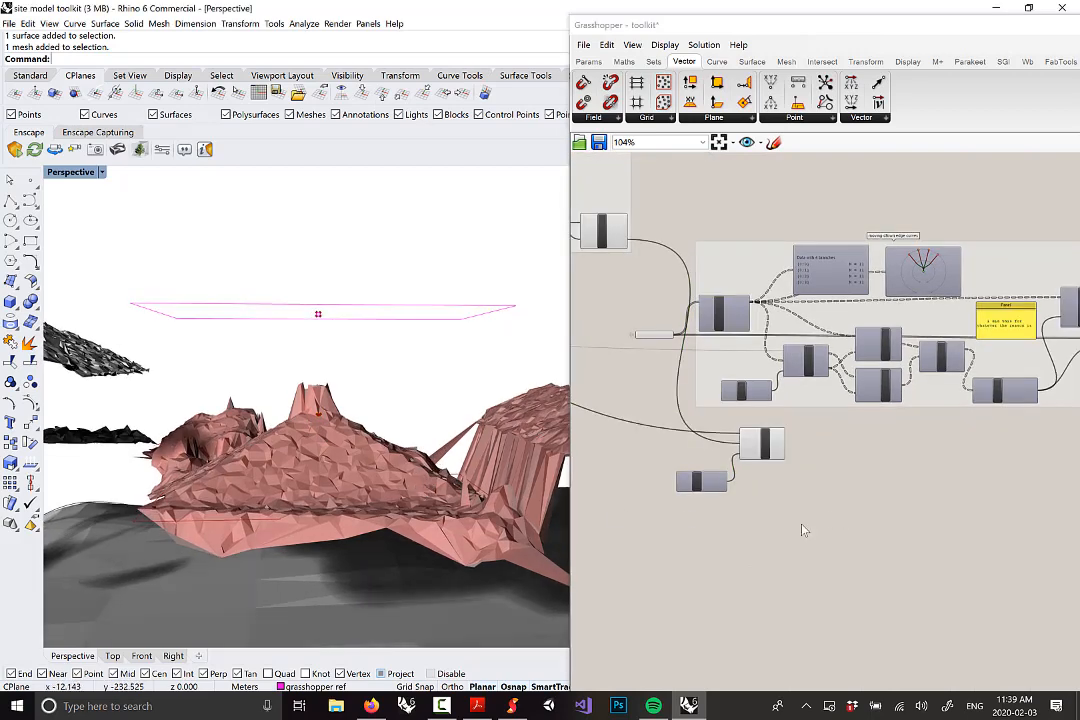
{"action": "left_click_drag", "start_coordinate": [690, 444], "coordinate": [808, 518]}
{"action": "scroll", "coordinate": [741, 455], "scroll_direction": "down", "scroll_amount": 2}
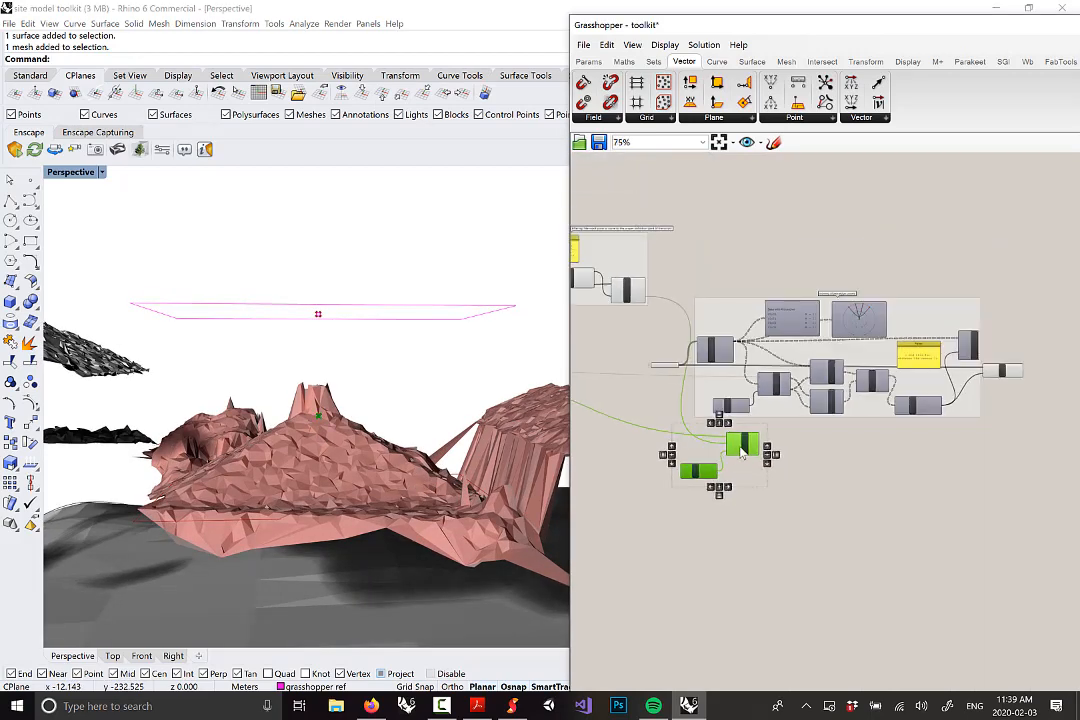
{"action": "left_click_drag", "start_coordinate": [741, 452], "coordinate": [1007, 443]}
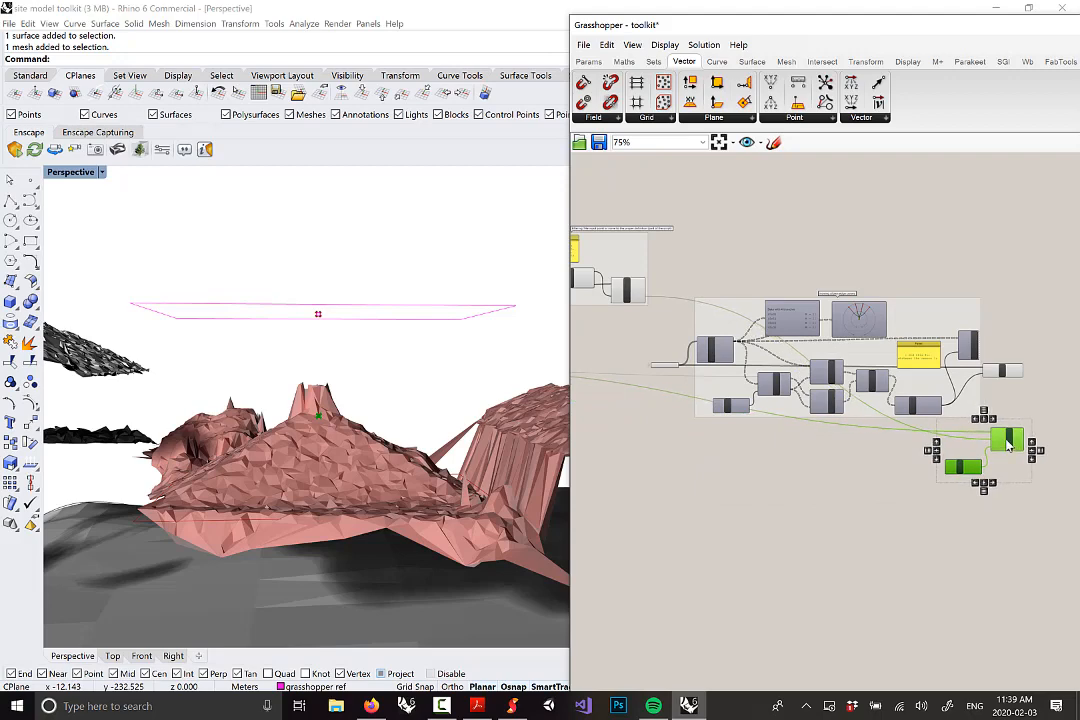
{"action": "left_click", "coordinate": [1046, 506]}
{"action": "scroll", "coordinate": [940, 504], "scroll_direction": "up", "scroll_amount": 5}
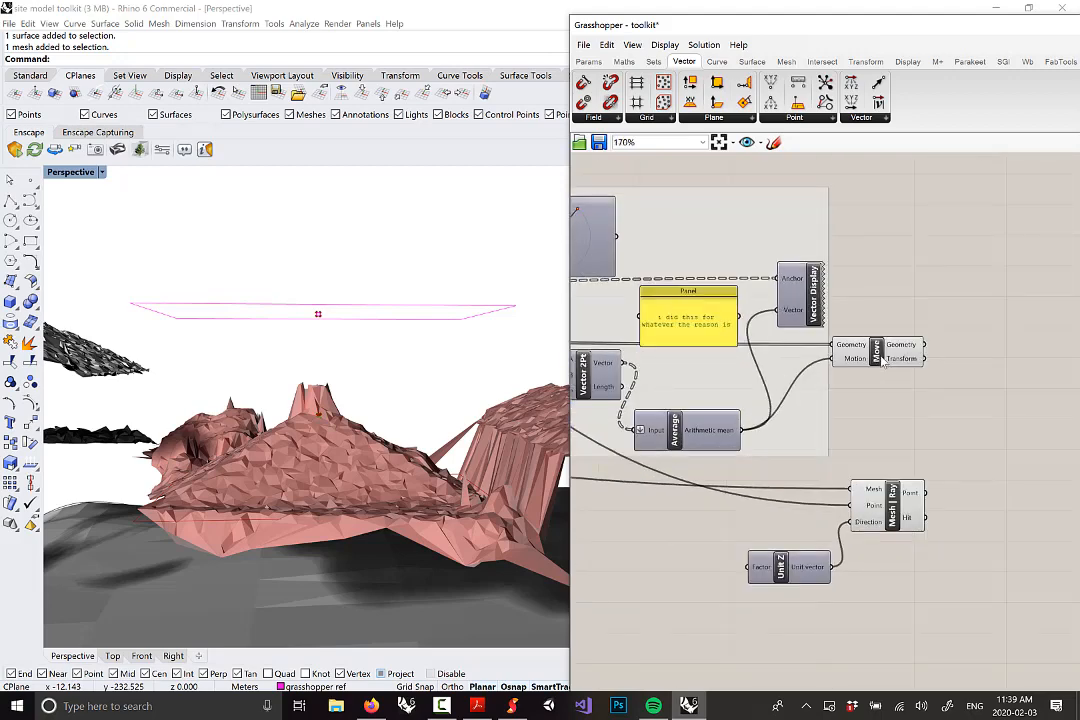
{"action": "left_click_drag", "start_coordinate": [881, 360], "coordinate": [893, 359]}
{"action": "scroll", "coordinate": [963, 401], "scroll_direction": "down", "scroll_amount": 2}
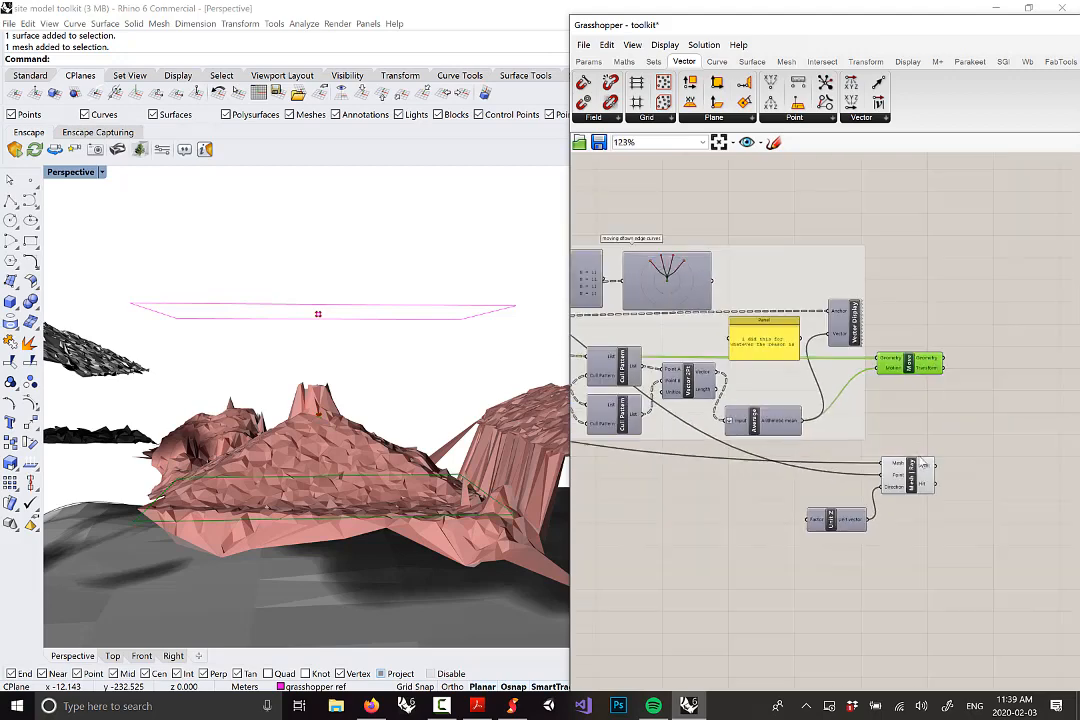
{"action": "scroll", "coordinate": [972, 430], "scroll_direction": "down", "scroll_amount": 2}
{"action": "right_click_drag", "start_coordinate": [912, 431], "coordinate": [1027, 407]}
{"action": "scroll", "coordinate": [921, 431], "scroll_direction": "down", "scroll_amount": 2}
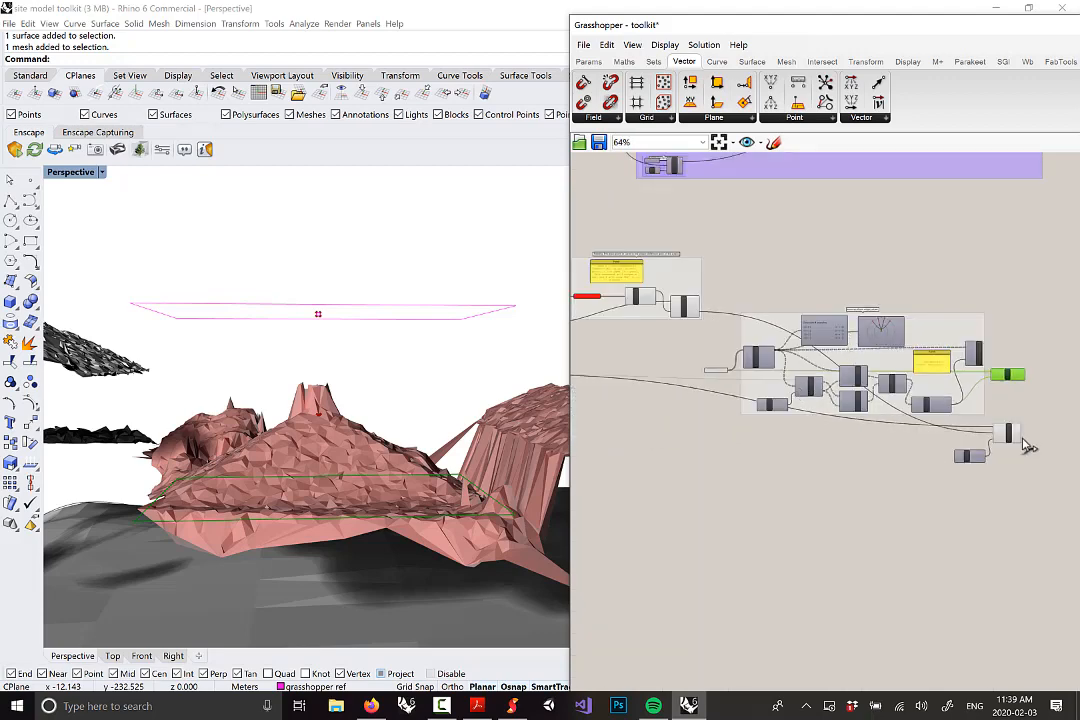
{"action": "scroll", "coordinate": [942, 428], "scroll_direction": "down", "scroll_amount": 1}
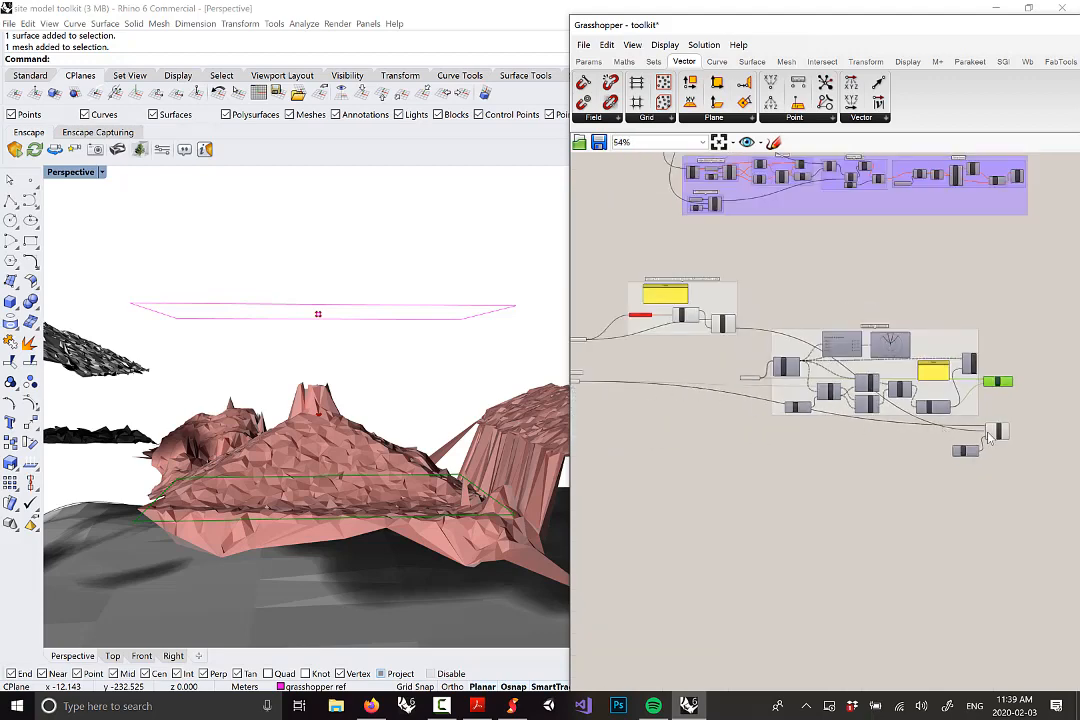
{"action": "scroll", "coordinate": [990, 437], "scroll_direction": "up", "scroll_amount": 11}
Set the Mesh and Point input wires of the Mesh | Ray to Faint display
{"action": "right_click", "coordinate": [950, 412]}
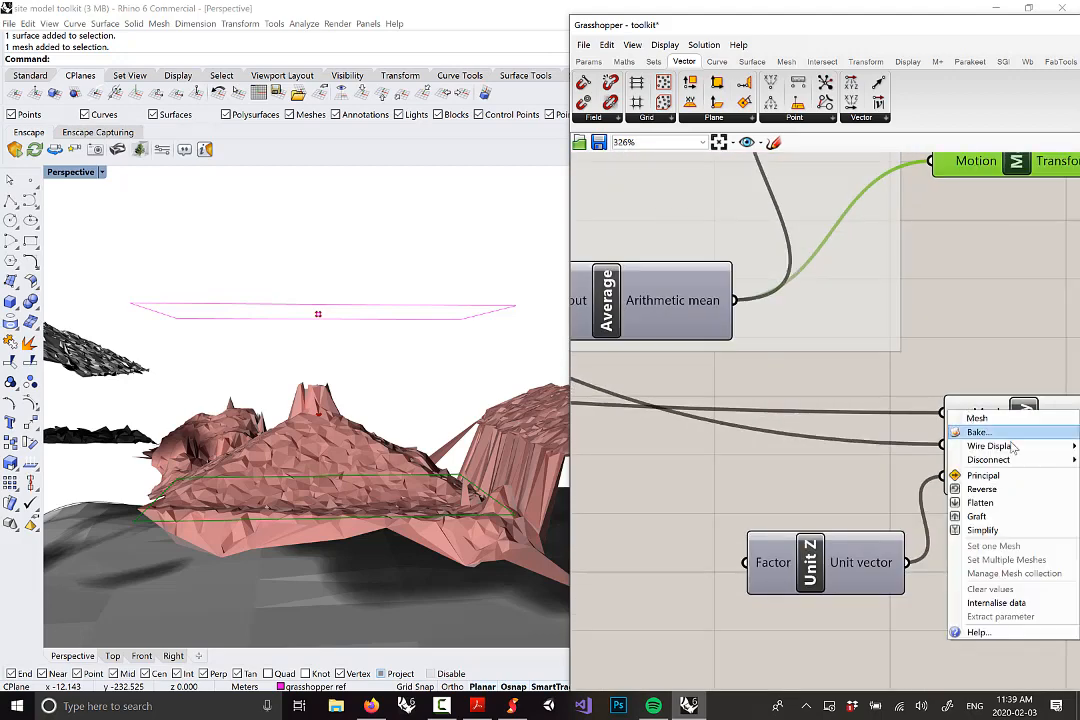
{"action": "mouse_move", "coordinate": [1013, 447]}
{"action": "left_click", "coordinate": [912, 460]}
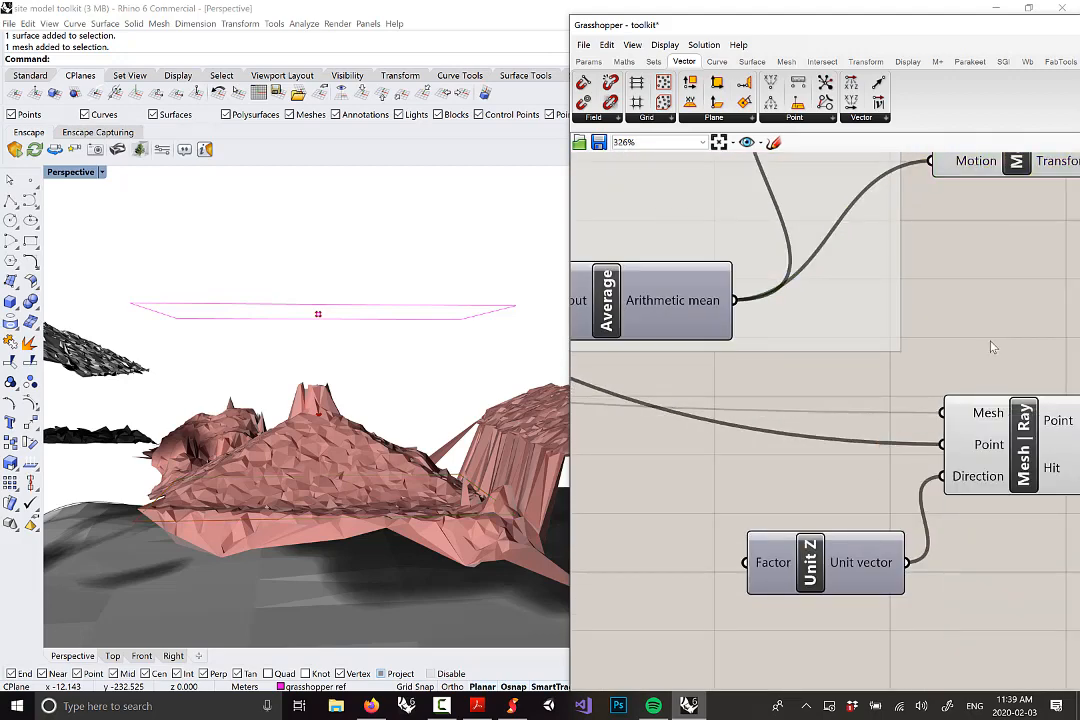
{"action": "right_click", "coordinate": [950, 446]}
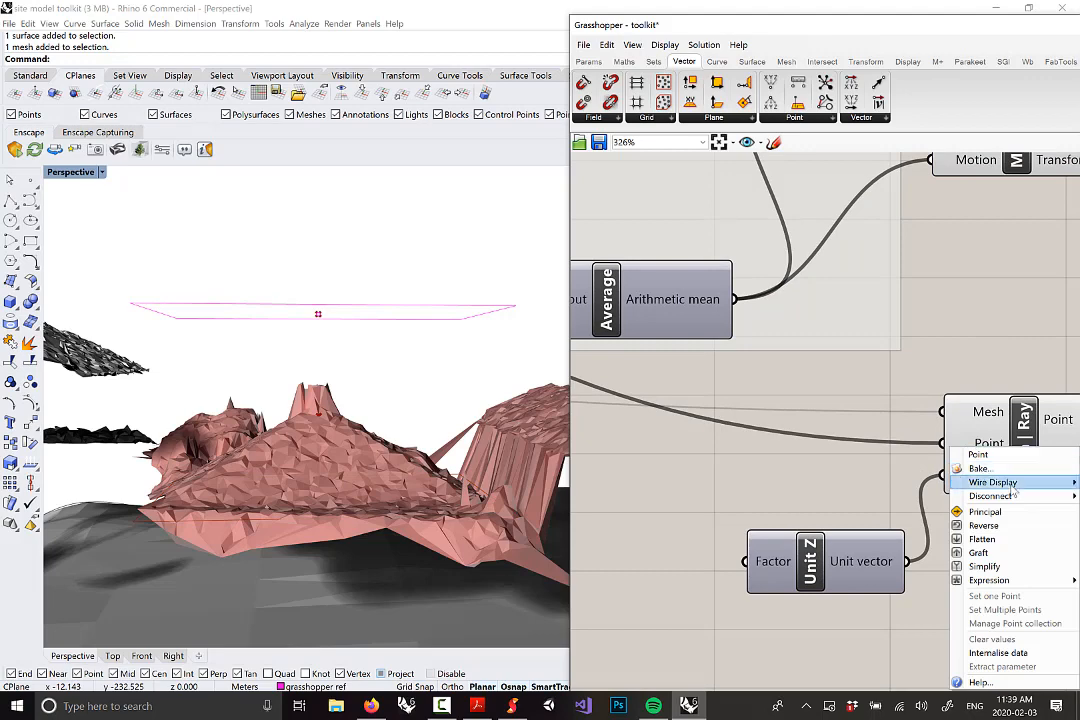
{"action": "mouse_move", "coordinate": [995, 486]}
{"action": "left_click", "coordinate": [912, 496]}
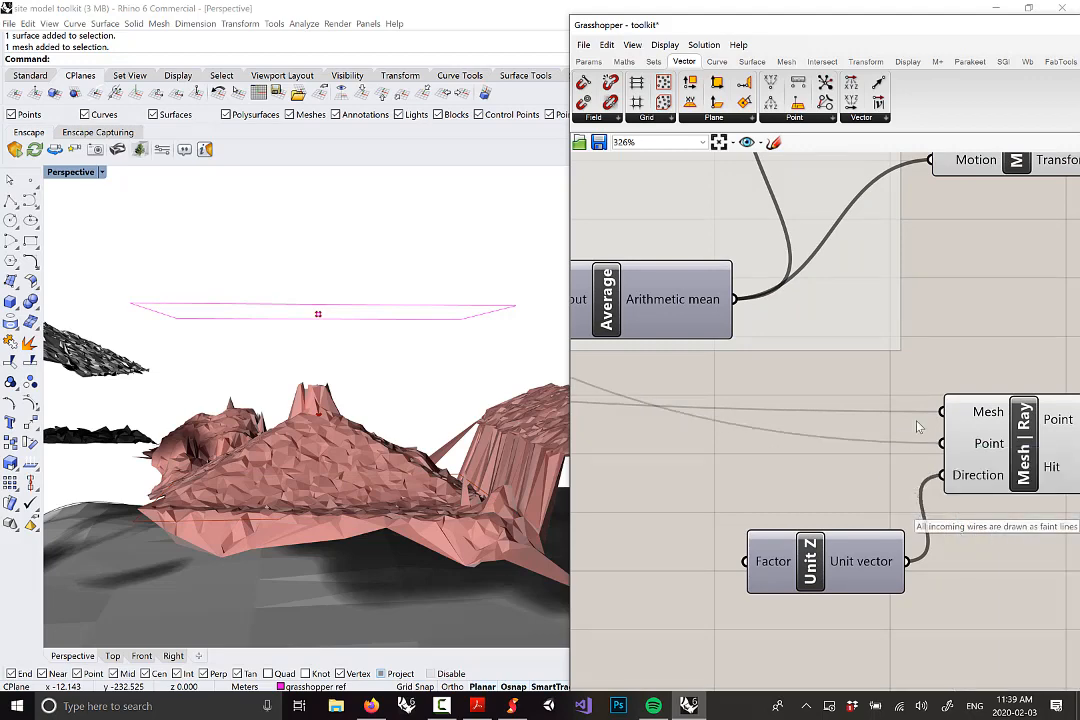
Select the Mesh | Ray and Unit Z components together
{"action": "scroll", "coordinate": [863, 455], "scroll_direction": "down", "scroll_amount": 6}
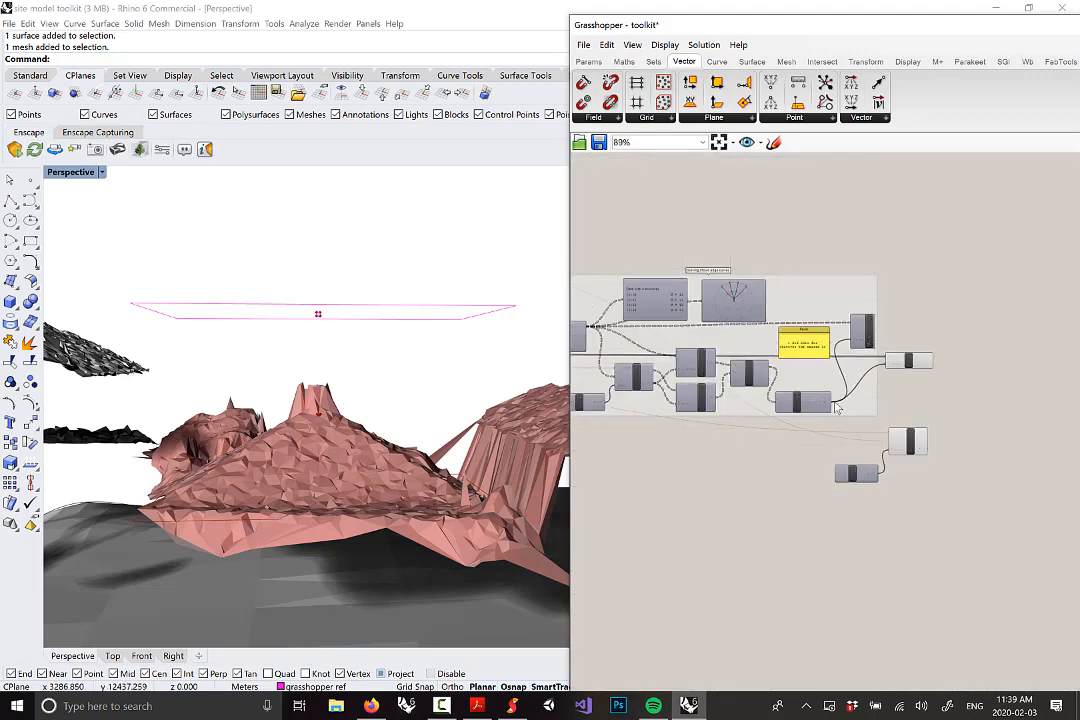
{"action": "scroll", "coordinate": [857, 438], "scroll_direction": "down", "scroll_amount": 1}
{"action": "right_click_drag", "start_coordinate": [691, 321], "coordinate": [777, 332]}
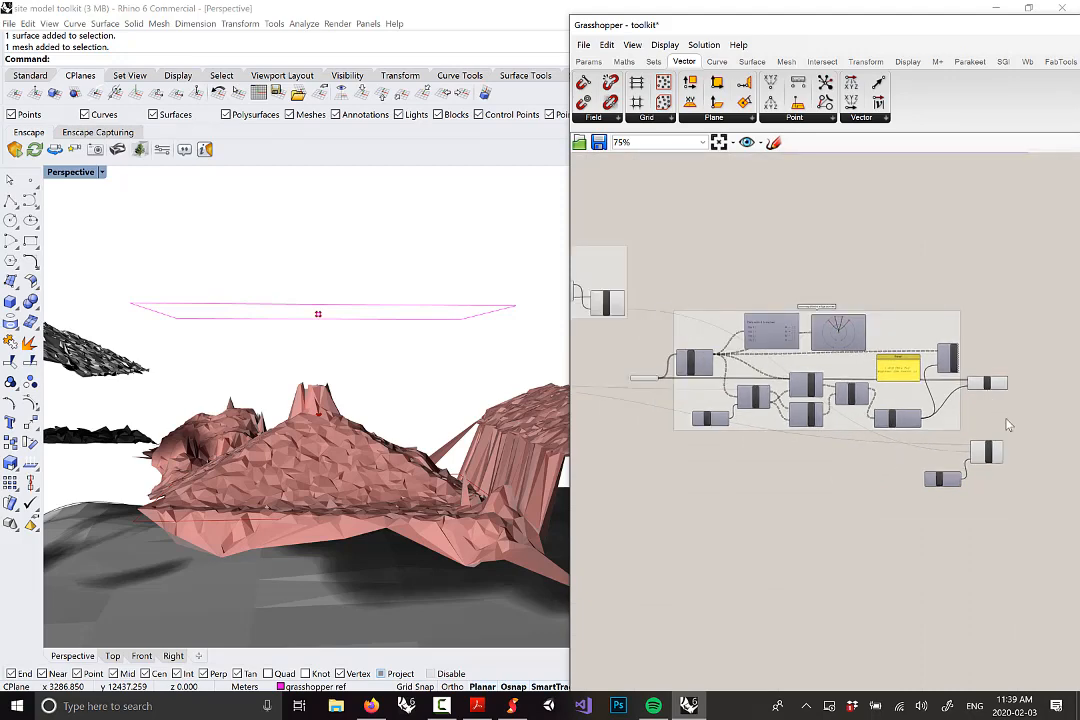
{"action": "scroll", "coordinate": [1008, 425], "scroll_direction": "up", "scroll_amount": 3}
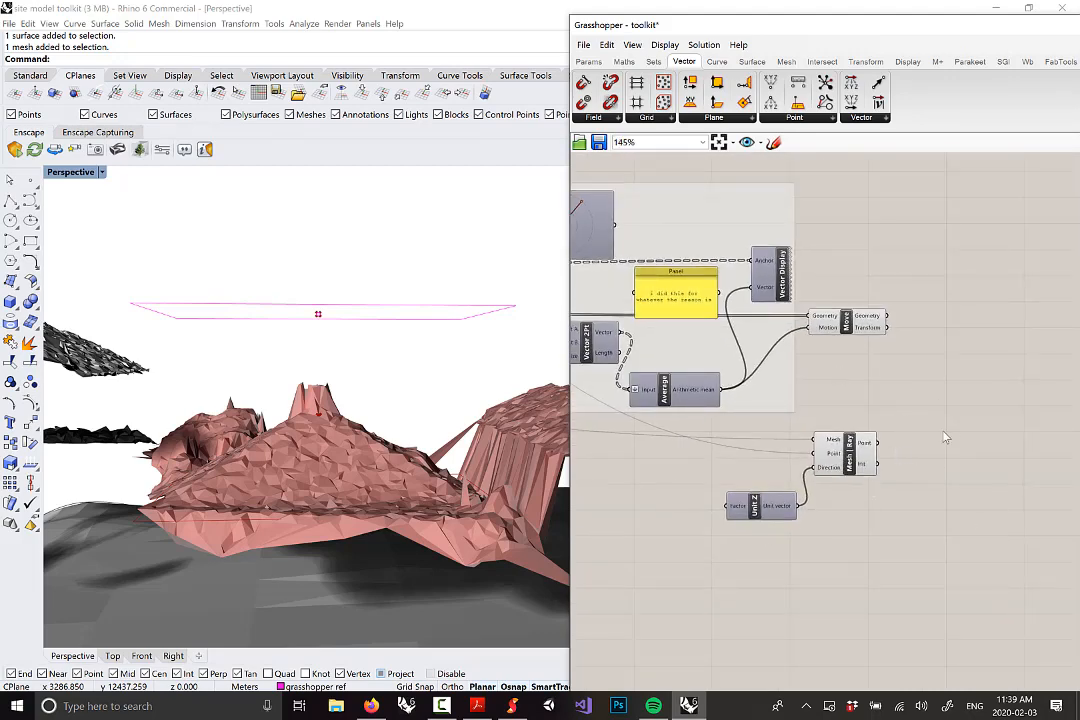
{"action": "left_click_drag", "start_coordinate": [904, 557], "coordinate": [708, 428]}
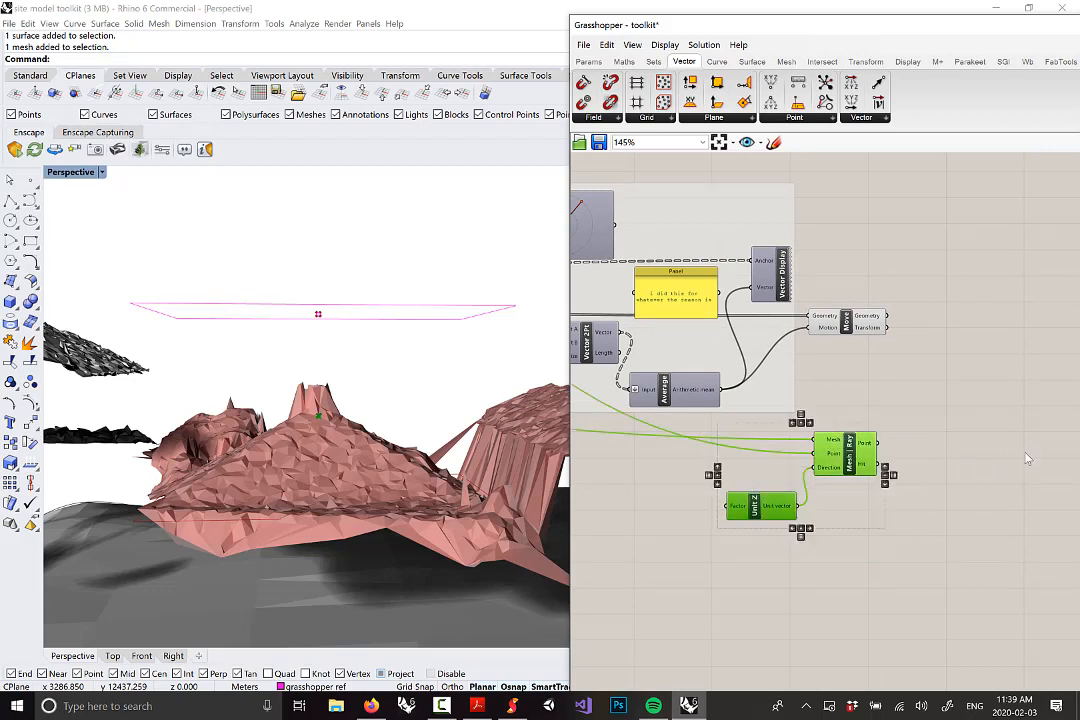
{"action": "right_click", "coordinate": [781, 479]}
Group the Mesh | Ray and Unit Z components and name the group 'roof pt intersection'
{"action": "left_click", "coordinate": [807, 551]}
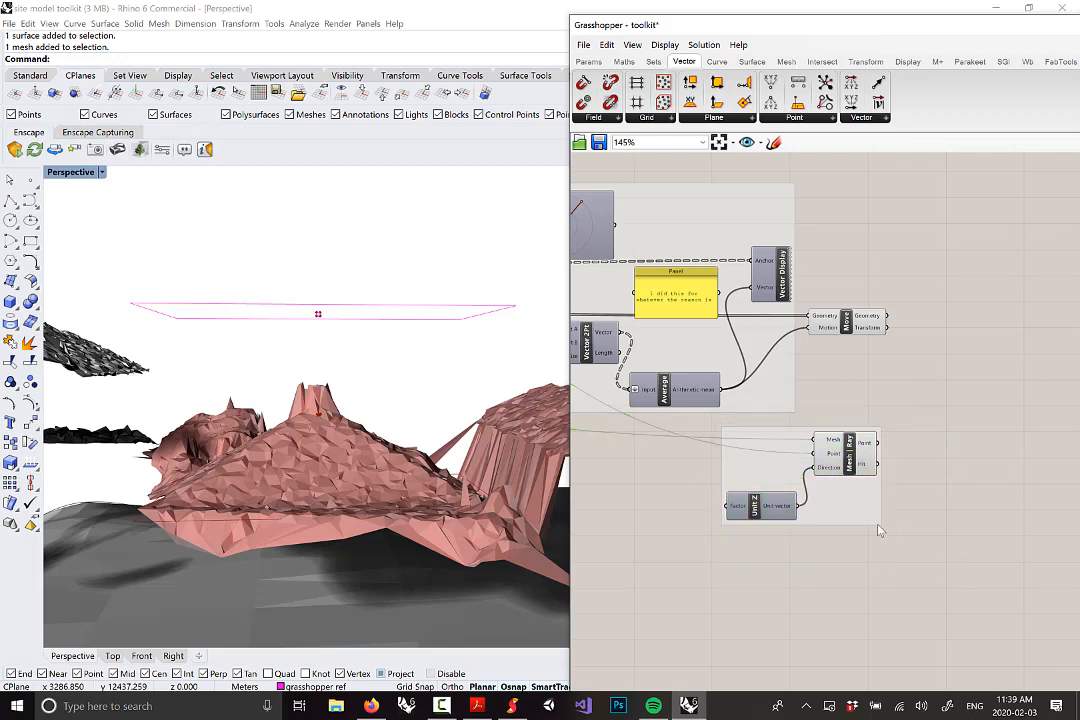
{"action": "right_click", "coordinate": [839, 463]}
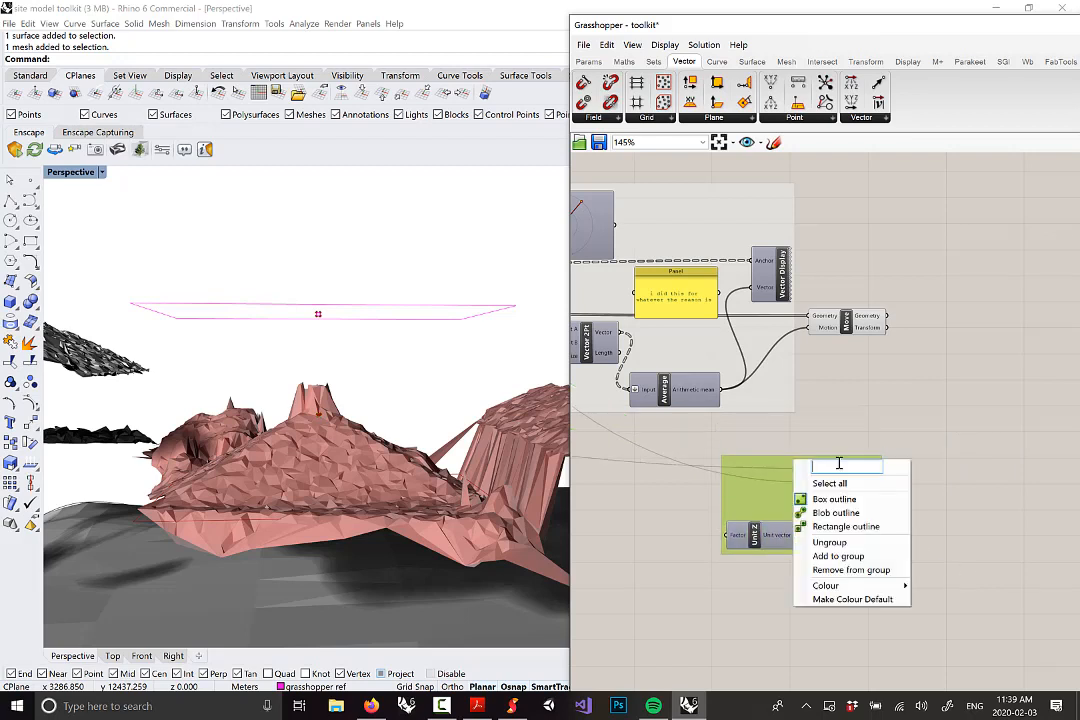
{"action": "type", "text": "roof pt intersection"}
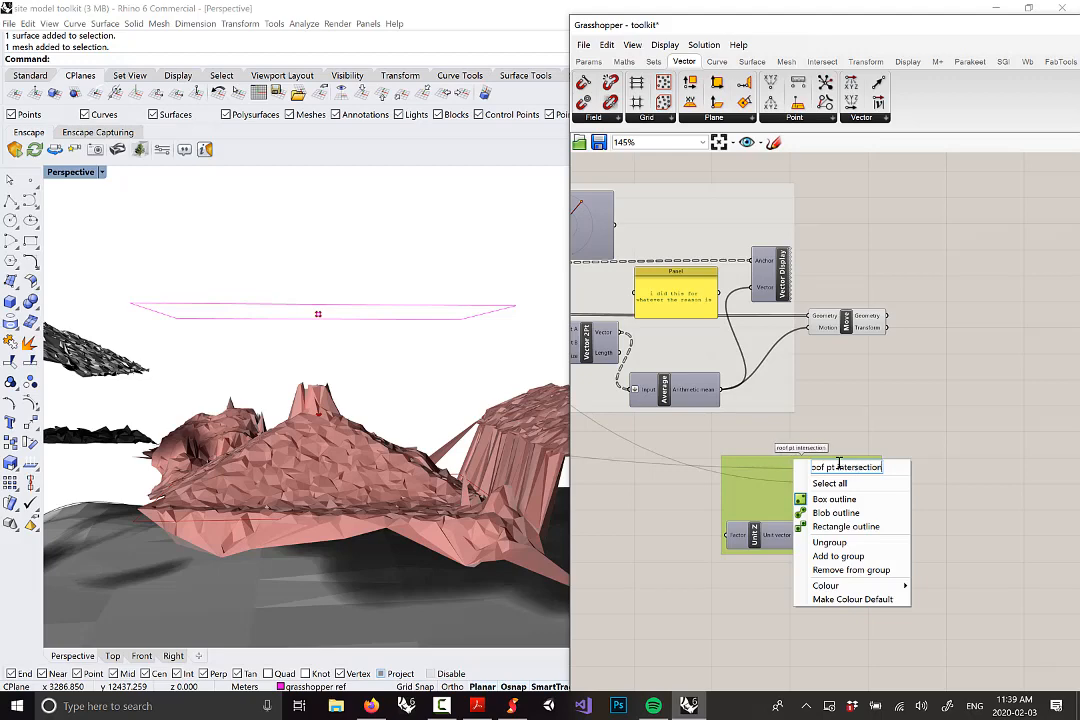
{"action": "left_click", "coordinate": [877, 404]}
{"action": "left_click_drag", "start_coordinate": [871, 530], "coordinate": [878, 513]}
{"action": "left_click", "coordinate": [902, 501]}
{"action": "right_click_drag", "start_coordinate": [385, 405], "coordinate": [308, 475]}
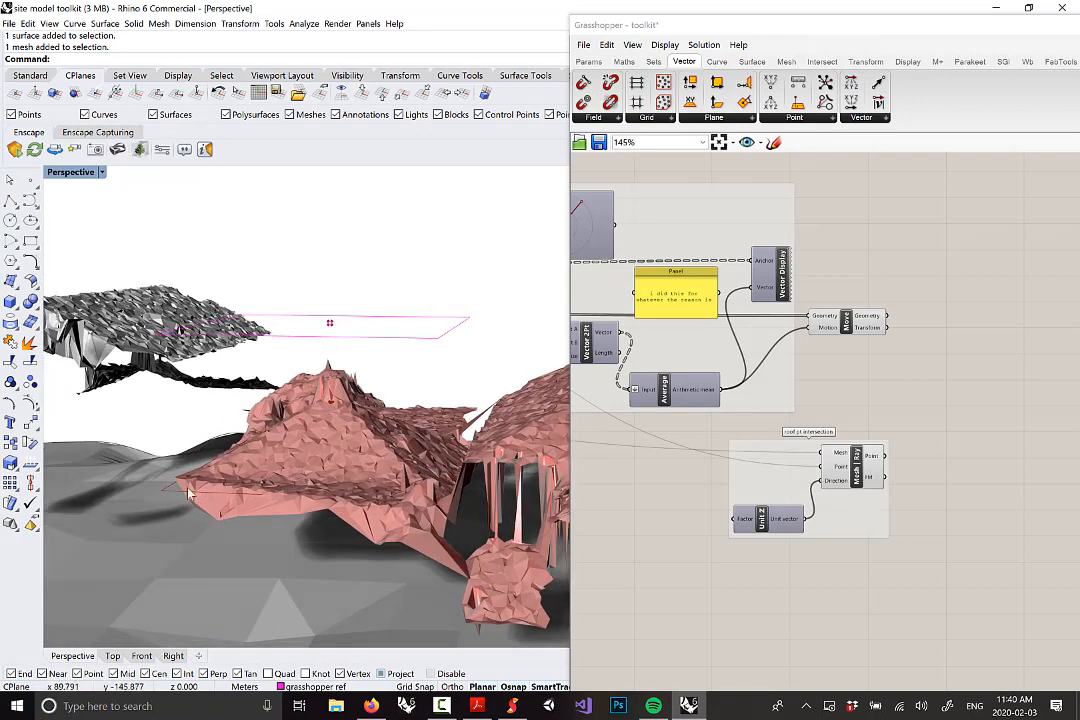
{"action": "scroll", "coordinate": [325, 485], "scroll_direction": "up", "scroll_amount": 2}
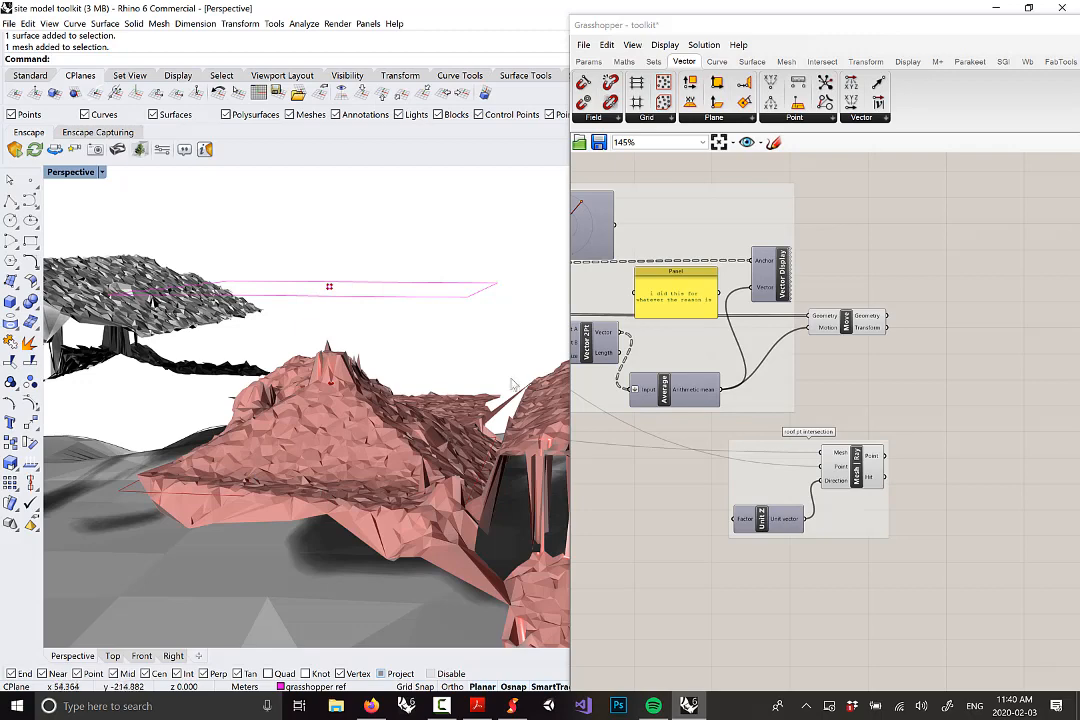
Place an Extrude Point component and wire Move's Geometry output into its Base input
{"action": "left_click", "coordinate": [752, 61]}
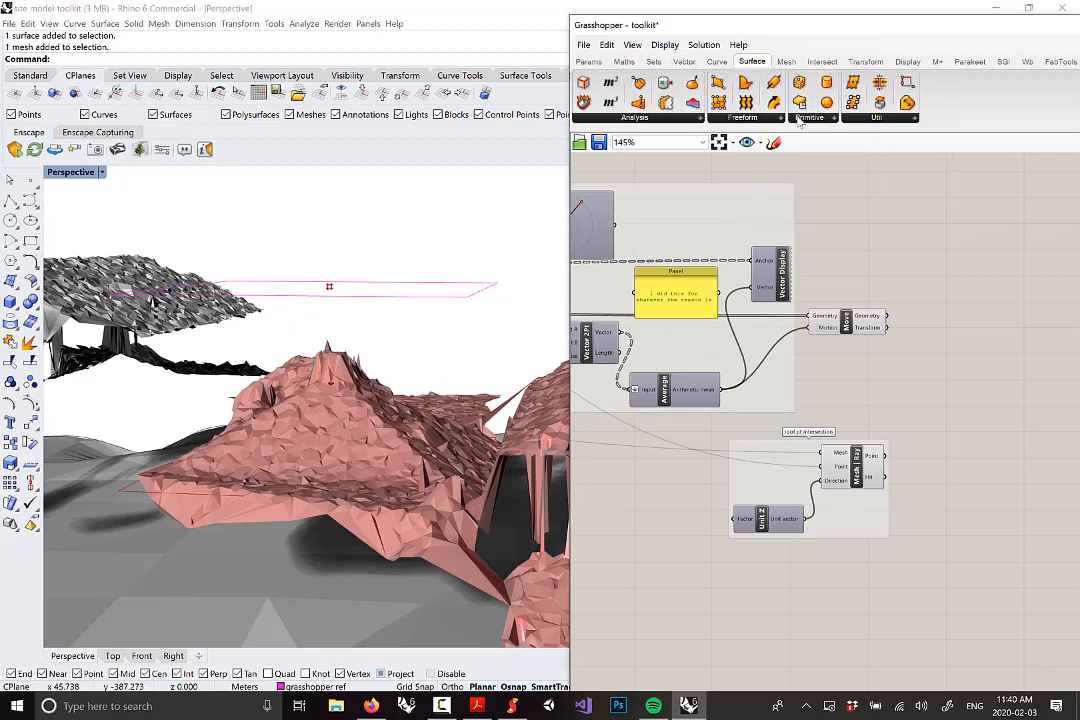
{"action": "left_click", "coordinate": [760, 119]}
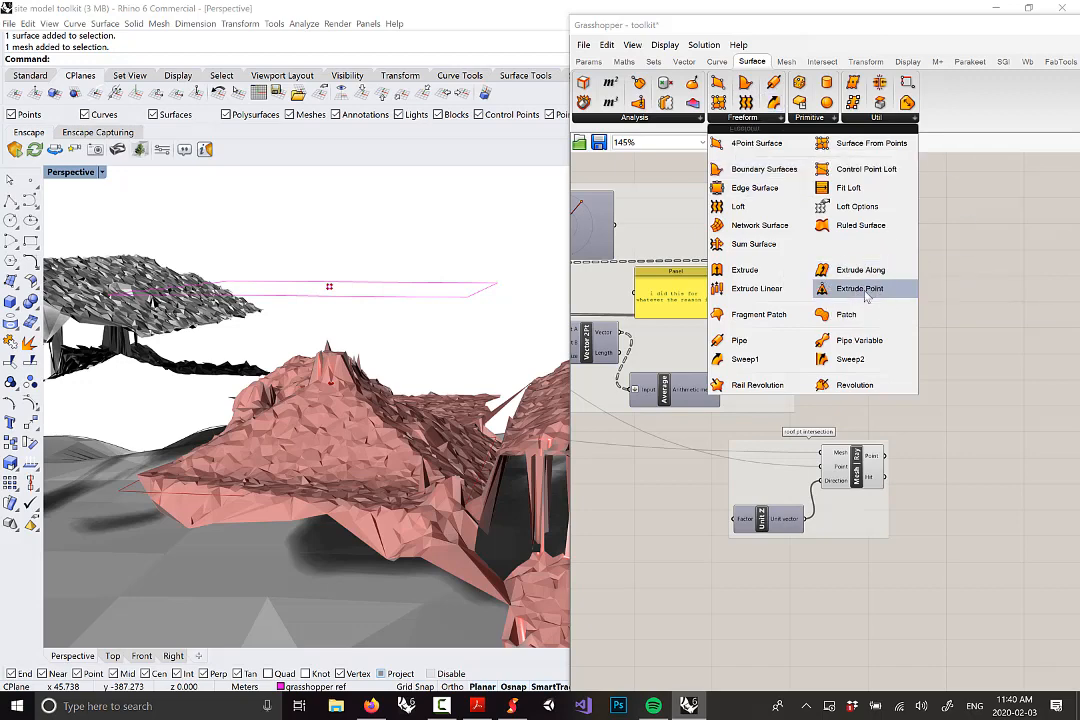
{"action": "left_click_drag", "start_coordinate": [866, 295], "coordinate": [978, 392]}
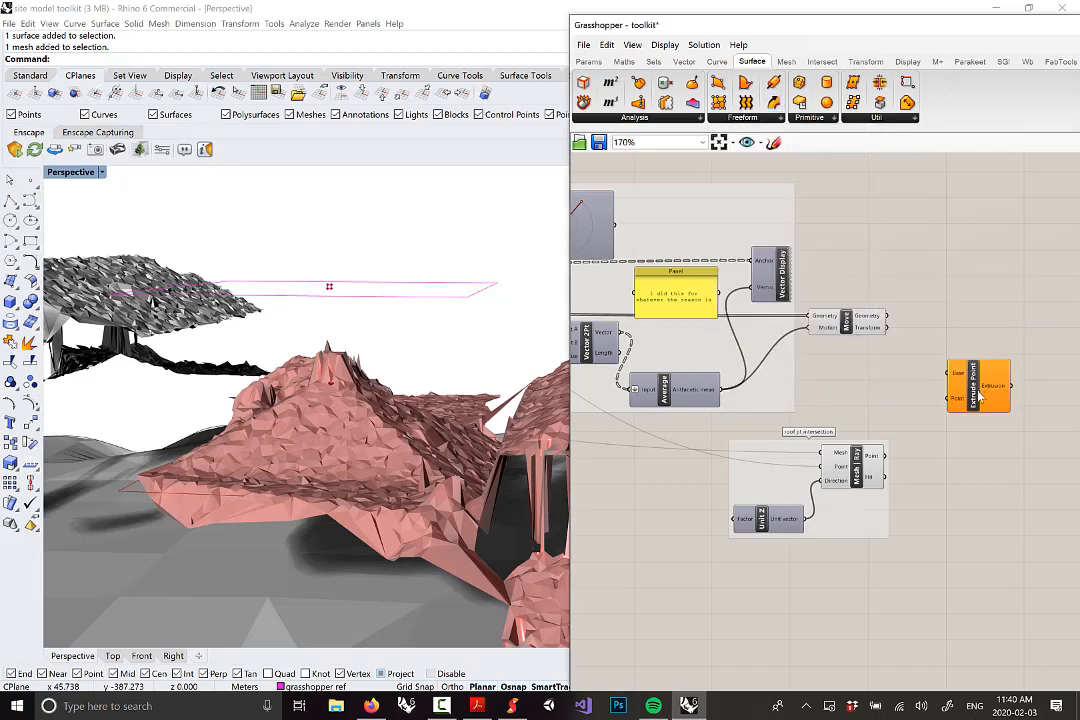
{"action": "scroll", "coordinate": [978, 397], "scroll_direction": "up", "scroll_amount": 1}
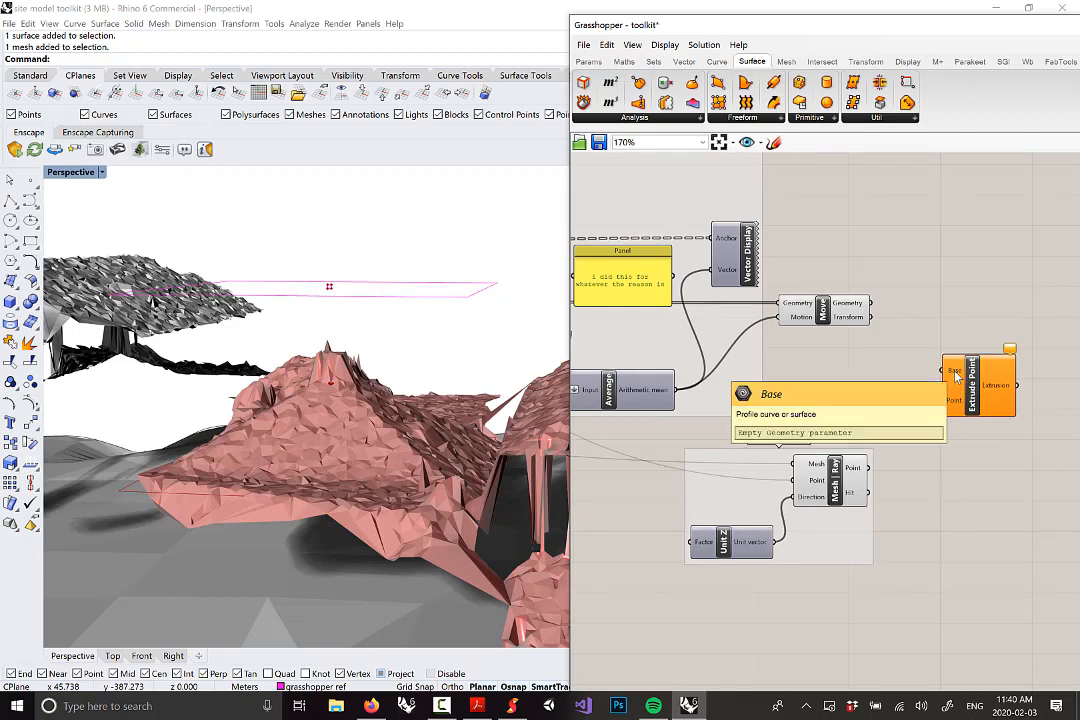
{"action": "mouse_move", "coordinate": [817, 317]}
{"action": "left_mouse_down"}
{"action": "mouse_move", "coordinate": [811, 309]}
{"action": "mouse_move", "coordinate": [826, 306]}
{"action": "left_mouse_up"}
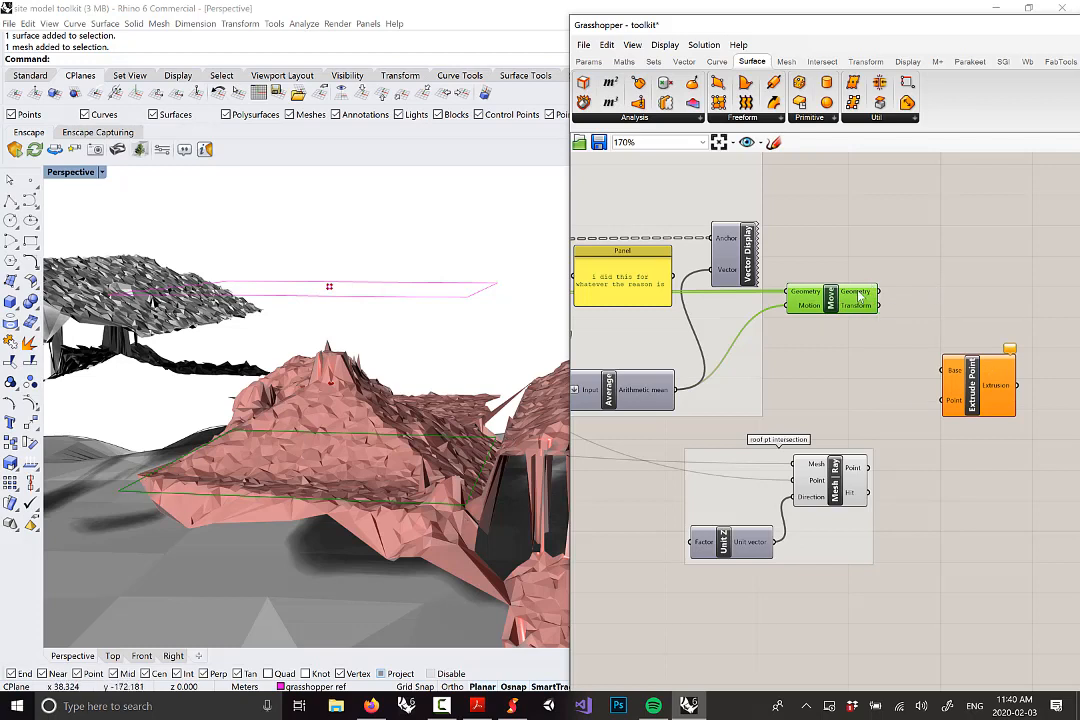
{"action": "left_click_drag", "start_coordinate": [875, 292], "coordinate": [948, 380]}
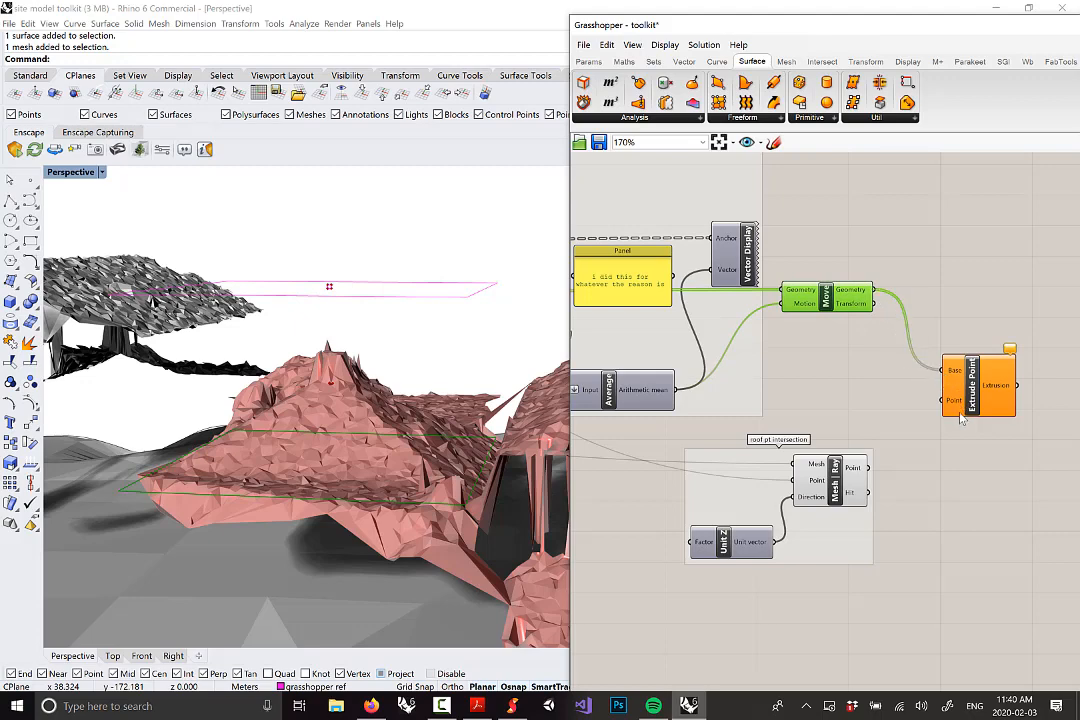
{"action": "left_click", "coordinate": [848, 488]}
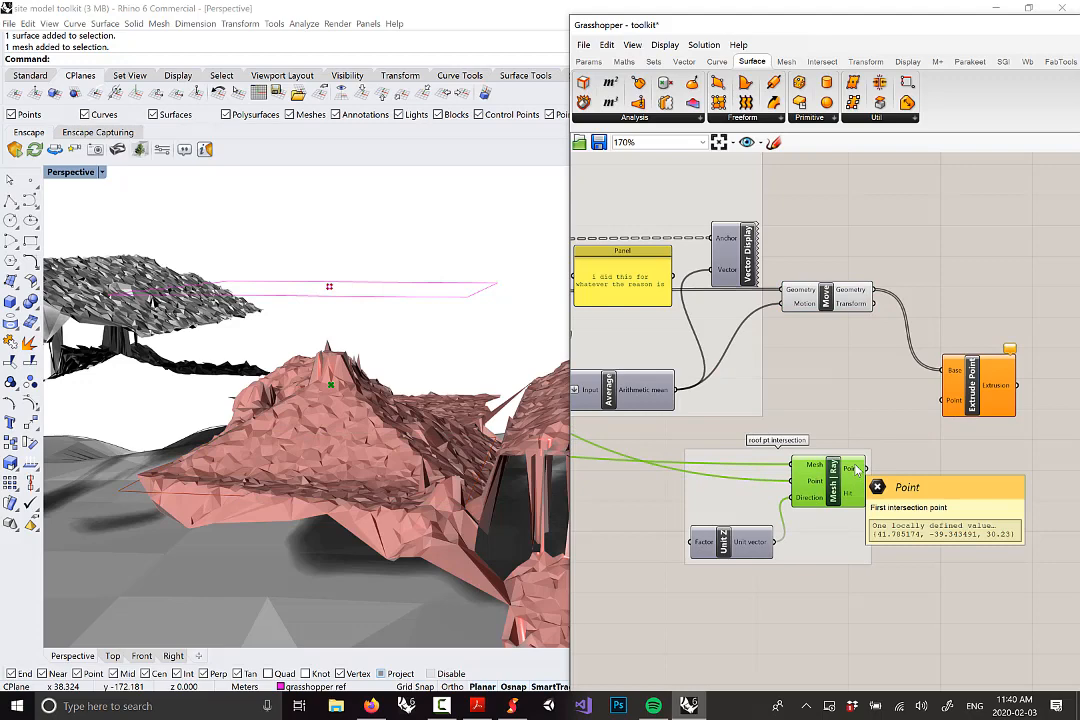
Wire the Mesh | Ray hit point into Extrude Point's Point input as the roof apex
{"action": "right_click_drag", "start_coordinate": [290, 432], "coordinate": [350, 384]}
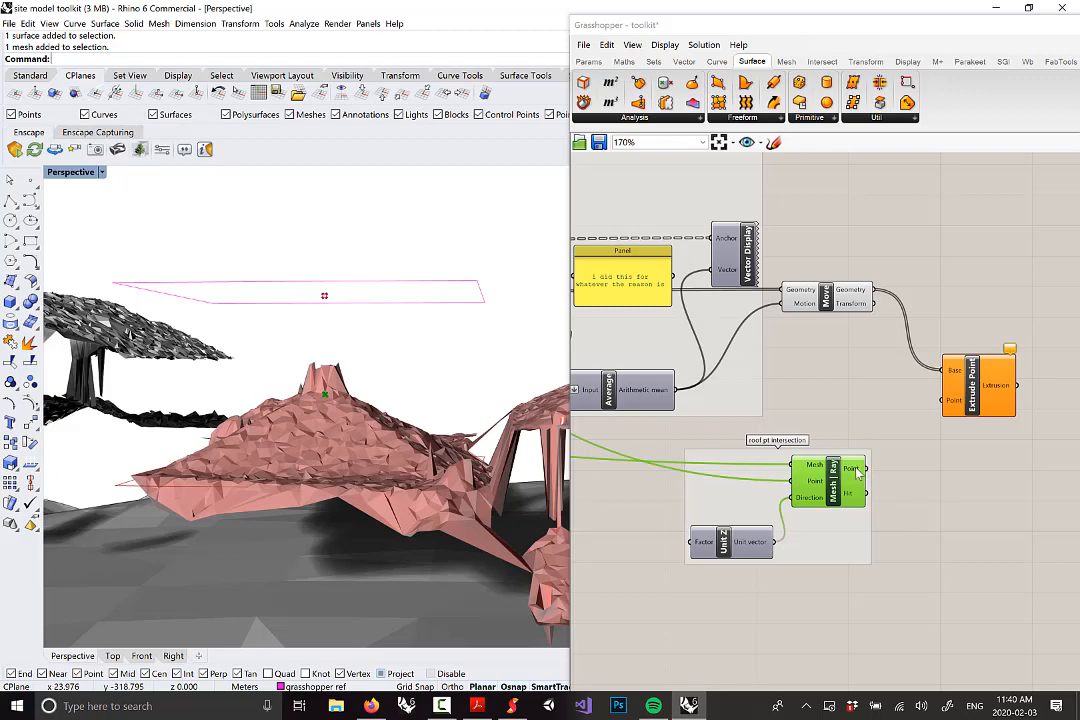
{"action": "left_click_drag", "start_coordinate": [867, 471], "coordinate": [989, 385]}
{"action": "right_click_drag", "start_coordinate": [472, 385], "coordinate": [350, 398]}
{"action": "right_click_drag", "start_coordinate": [308, 505], "coordinate": [309, 474]}
{"action": "scroll", "coordinate": [910, 414], "scroll_direction": "down", "scroll_amount": 5}
{"action": "right_click_drag", "start_coordinate": [899, 425], "coordinate": [933, 417]}
{"action": "scroll", "coordinate": [919, 442], "scroll_direction": "up", "scroll_amount": 4}
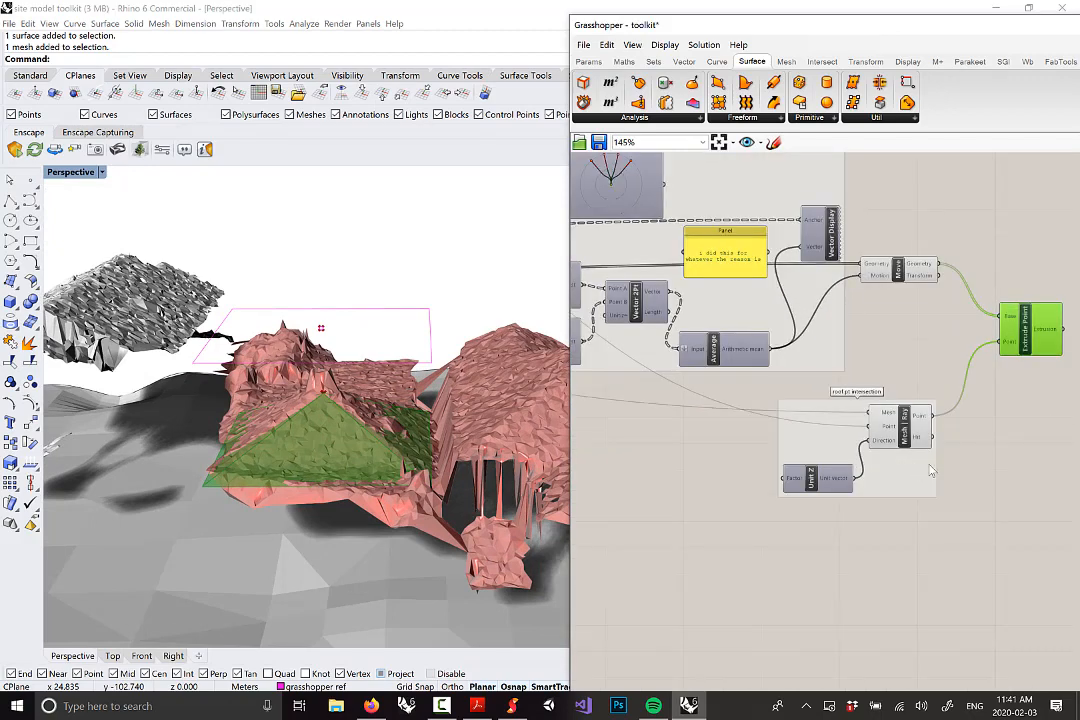
{"action": "left_click_drag", "start_coordinate": [921, 468], "coordinate": [979, 481]}
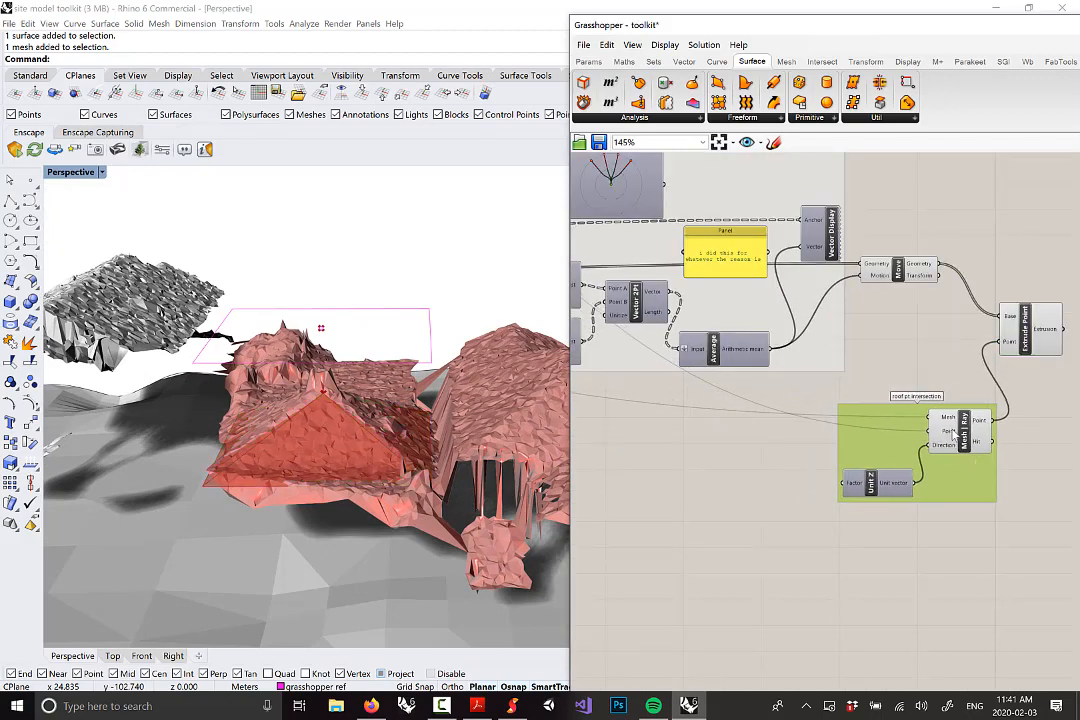
{"action": "mouse_move", "coordinate": [952, 434]}
Preview the Extrude Point result and inspect the four-surface pyramid roof in 3D
{"action": "right_click_drag", "start_coordinate": [997, 403], "coordinate": [902, 397]}
{"action": "left_click", "coordinate": [936, 318]}
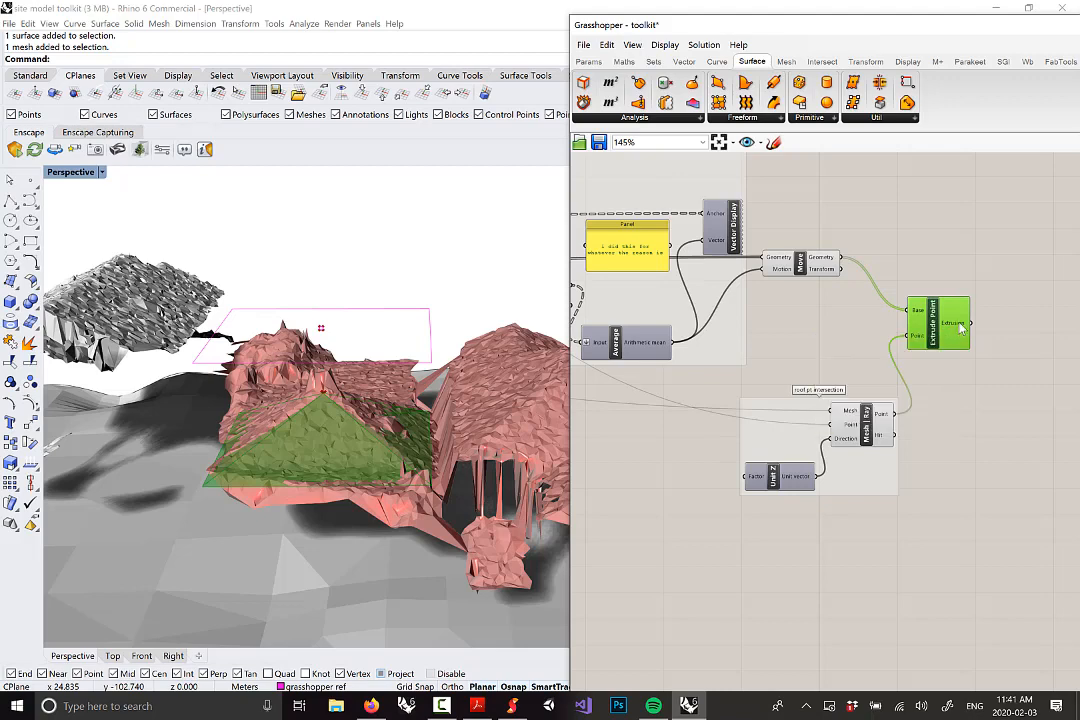
{"action": "mouse_move", "coordinate": [960, 326]}
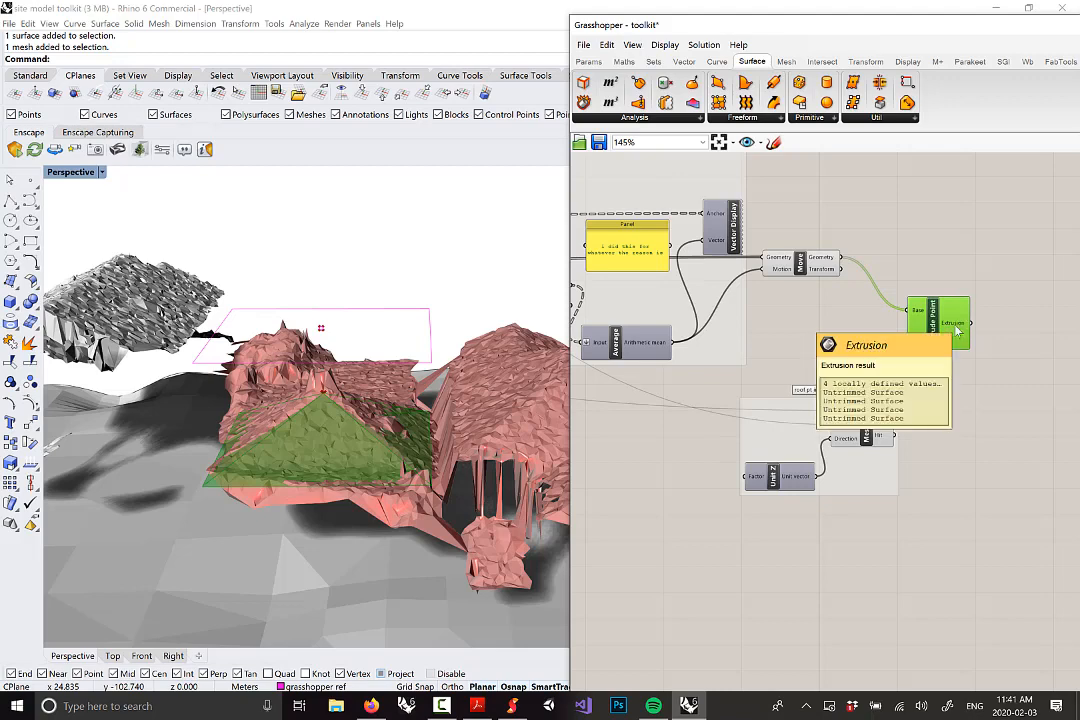
{"action": "right_click_drag", "start_coordinate": [411, 453], "coordinate": [385, 505]}
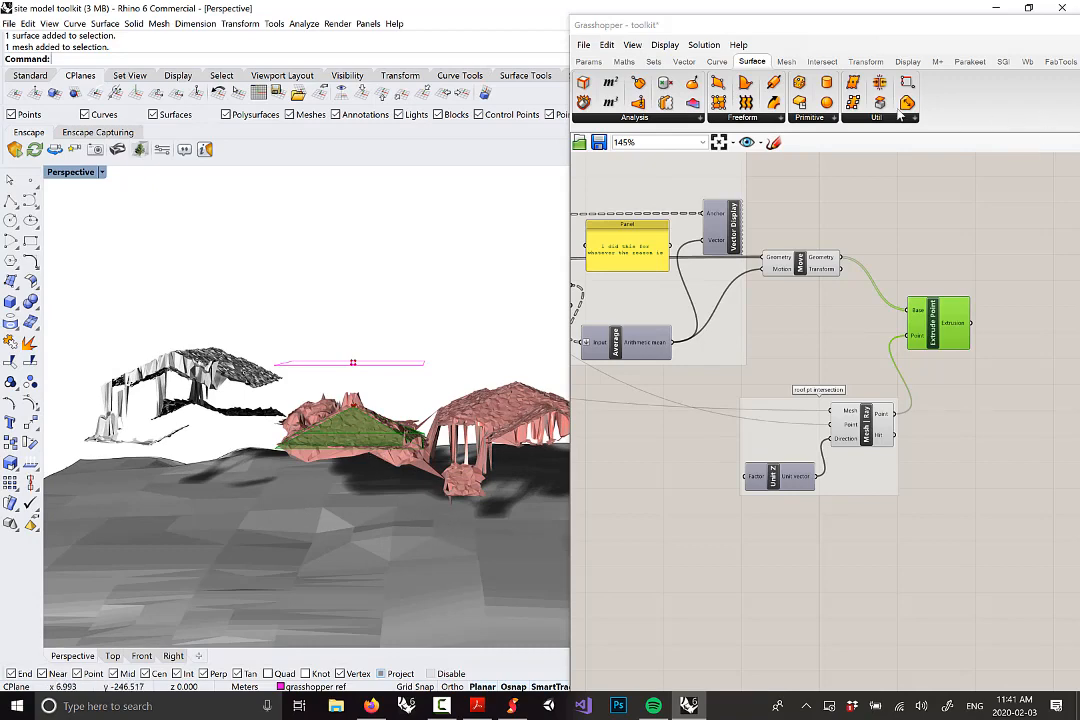
{"action": "right_click_drag", "start_coordinate": [1000, 231], "coordinate": [881, 218]}
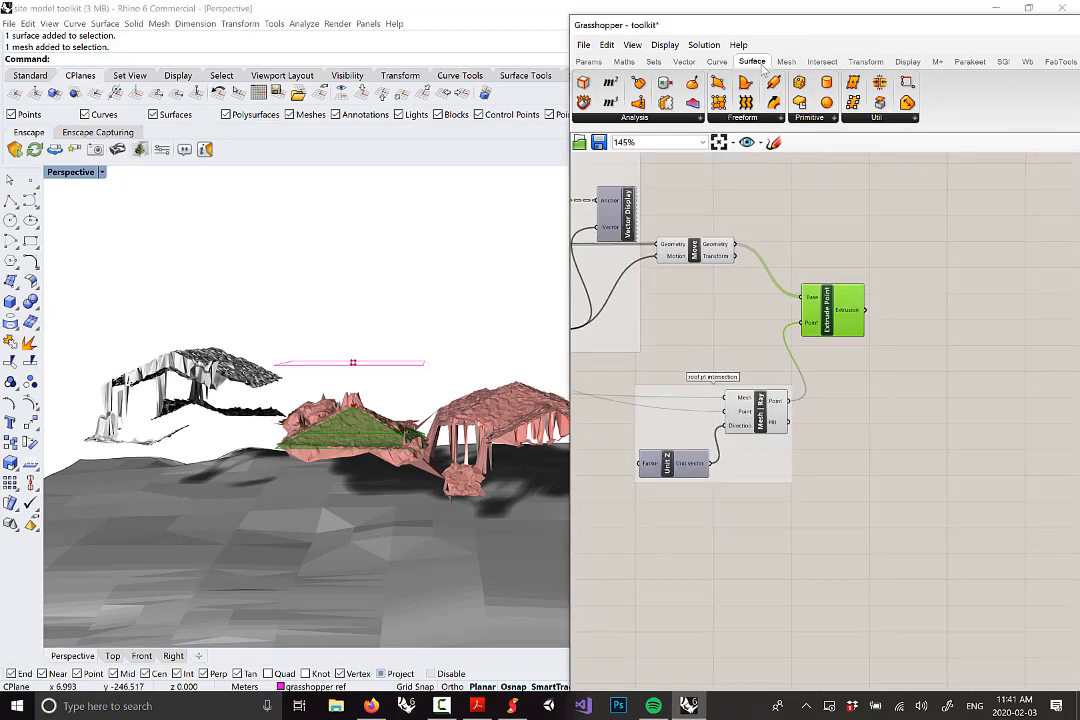
Add a Brep Join component fed by Extrude Point's Extrusion output
{"action": "left_click", "coordinate": [875, 118]}
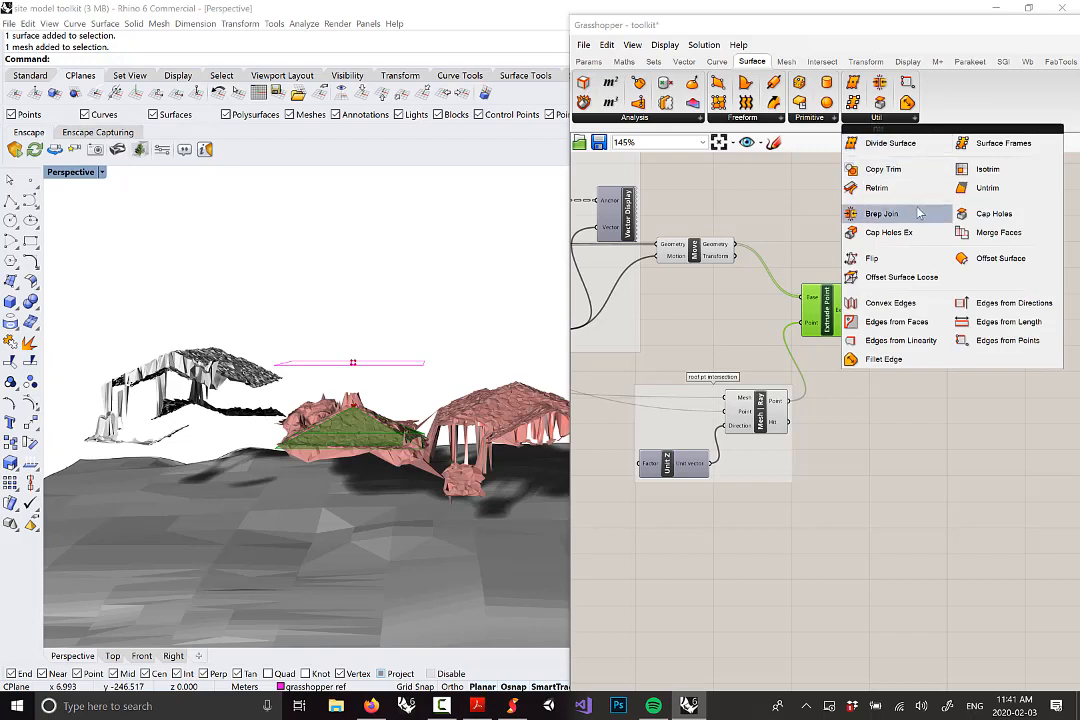
{"action": "left_click_drag", "start_coordinate": [881, 214], "coordinate": [930, 320]}
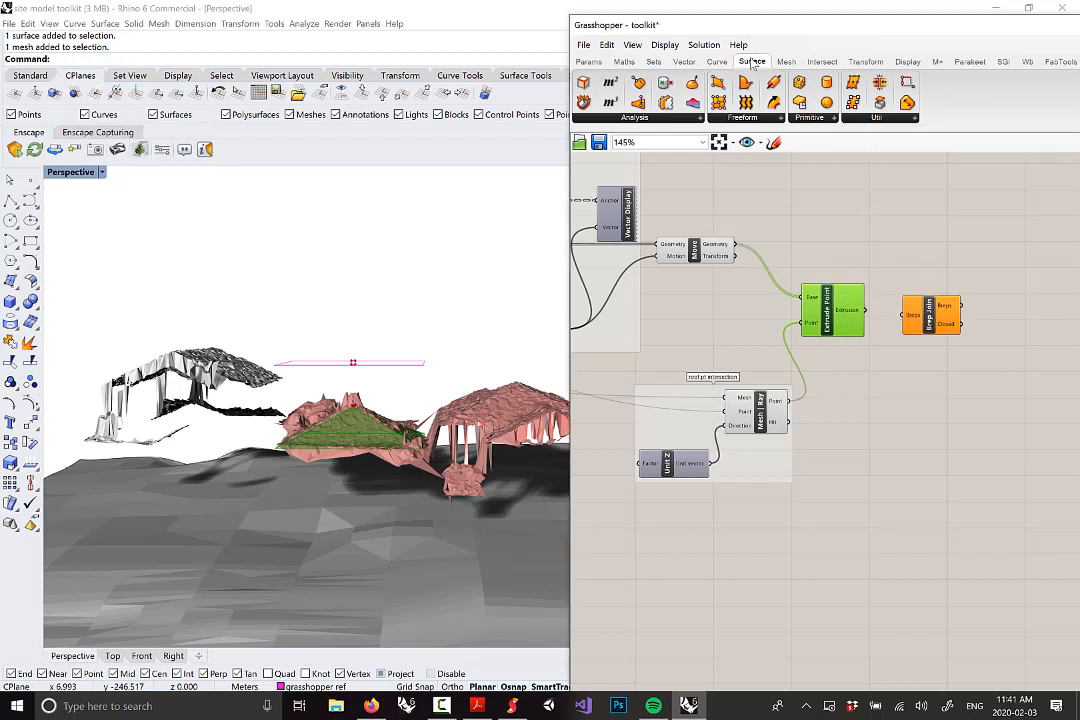
{"action": "left_click", "coordinate": [875, 118]}
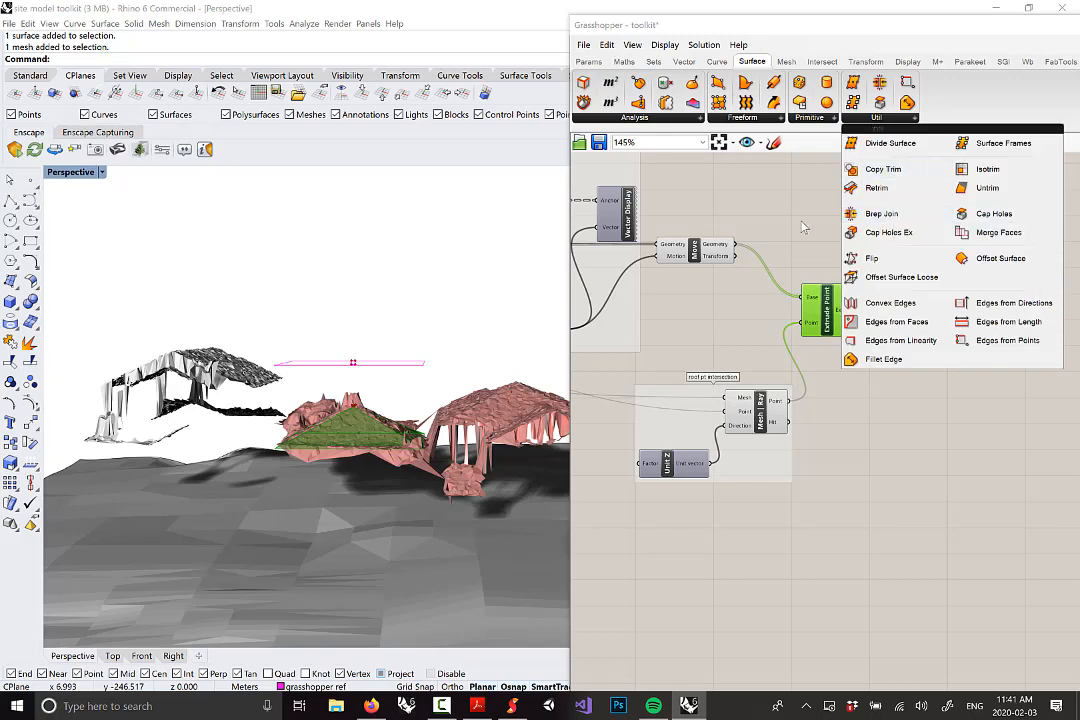
{"action": "scroll", "coordinate": [810, 290], "scroll_direction": "up", "scroll_amount": 3}
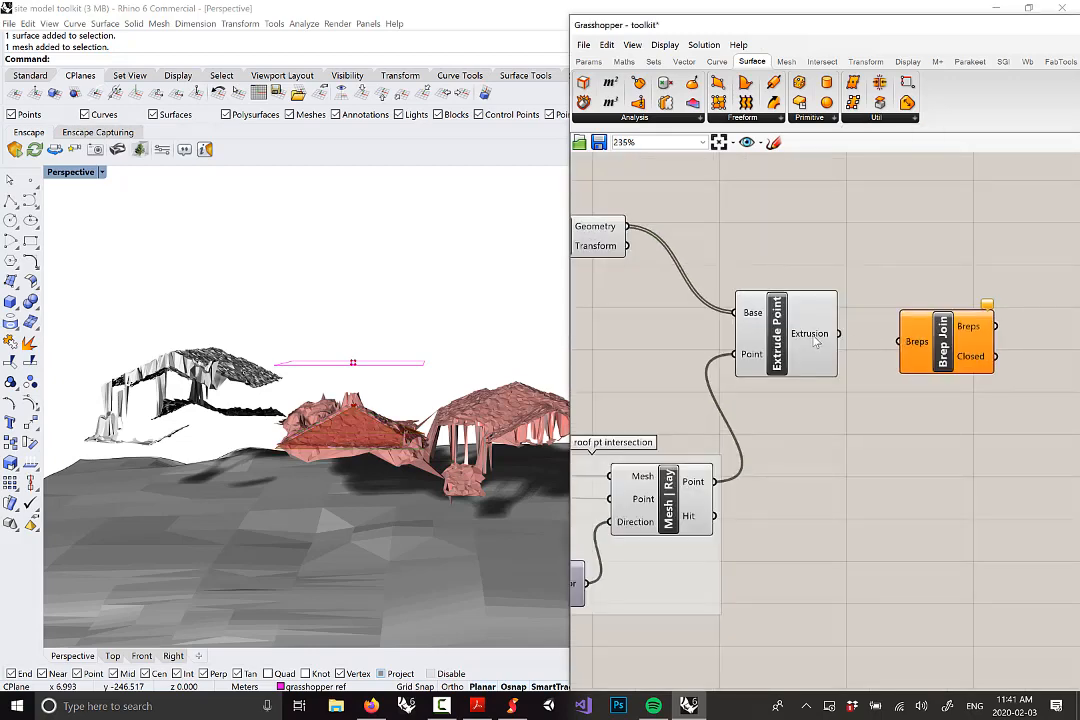
{"action": "left_click_drag", "start_coordinate": [838, 334], "coordinate": [960, 321]}
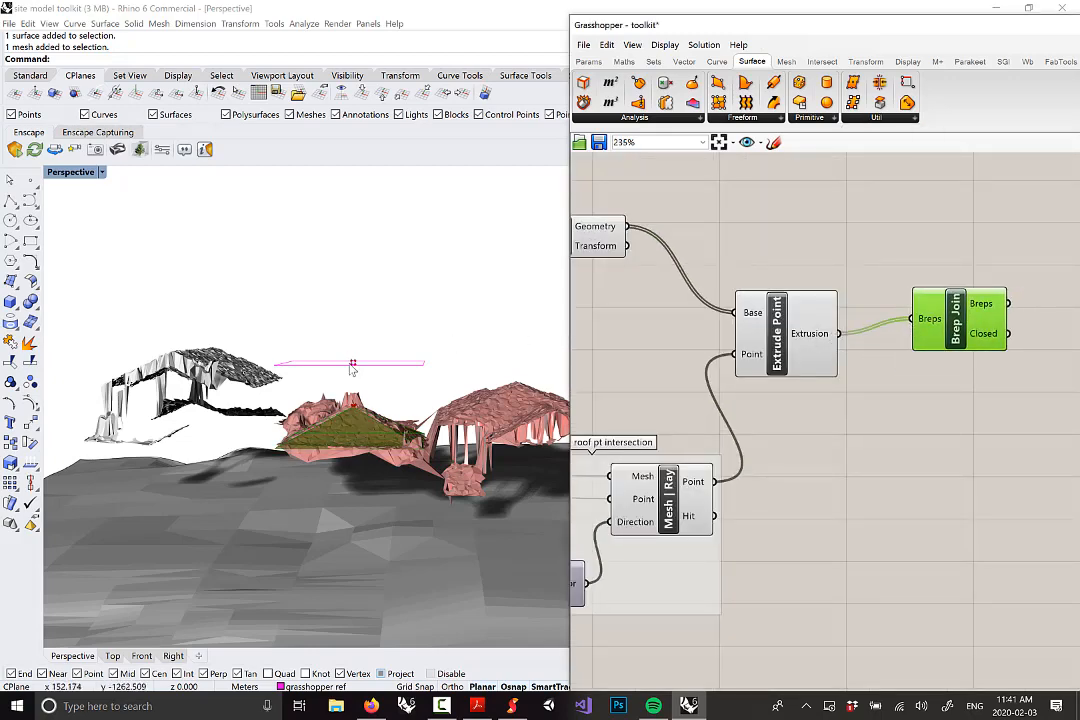
Inspect the joined roof in 3D and reposition Extrude Point and Brep Join on the canvas
{"action": "mouse_move", "coordinate": [352, 369]}
{"action": "right_mouse_down"}
{"action": "mouse_move", "coordinate": [369, 357]}
{"action": "mouse_move", "coordinate": [446, 374]}
{"action": "mouse_move", "coordinate": [352, 379]}
{"action": "mouse_move", "coordinate": [354, 357]}
{"action": "mouse_move", "coordinate": [352, 406]}
{"action": "mouse_move", "coordinate": [354, 360]}
{"action": "mouse_move", "coordinate": [357, 378]}
{"action": "mouse_move", "coordinate": [373, 371]}
{"action": "right_mouse_up"}
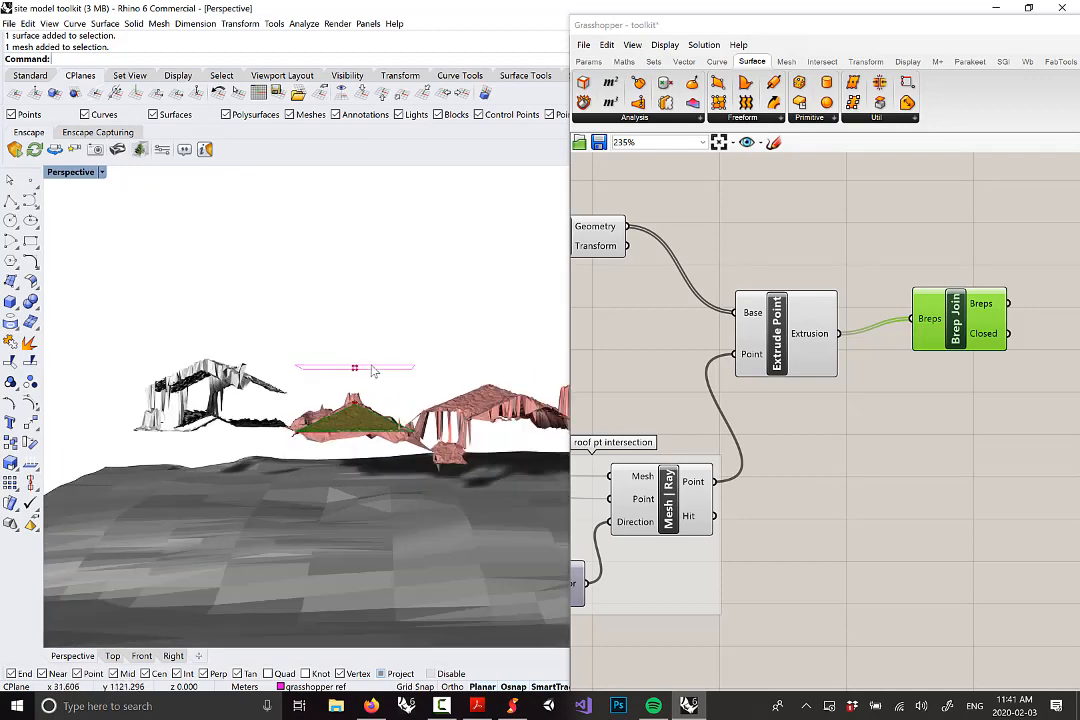
{"action": "scroll", "coordinate": [373, 371], "scroll_direction": "down", "scroll_amount": 3}
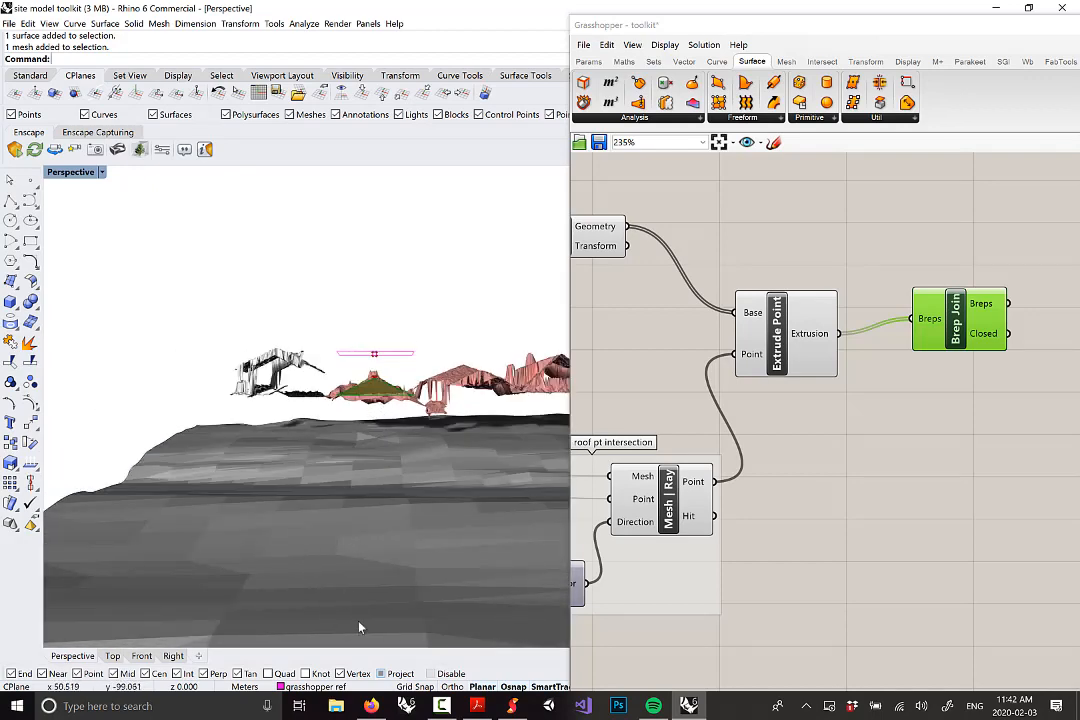
{"action": "right_click_drag", "start_coordinate": [338, 456], "coordinate": [390, 398]}
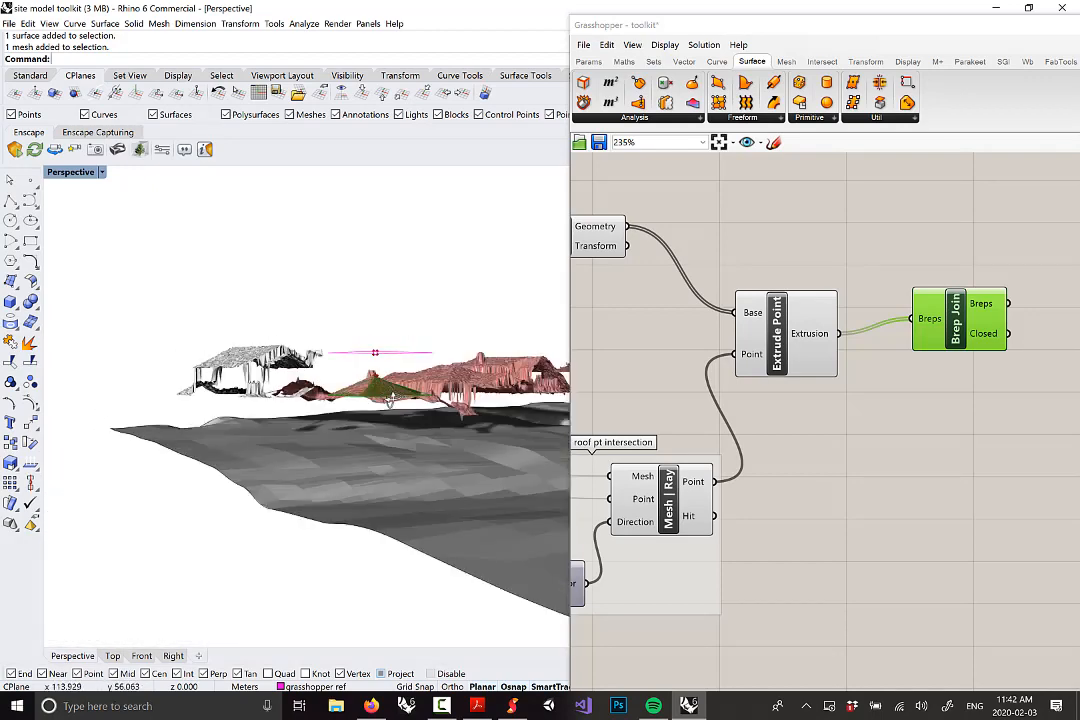
{"action": "scroll", "coordinate": [390, 398], "scroll_direction": "up", "scroll_amount": 3}
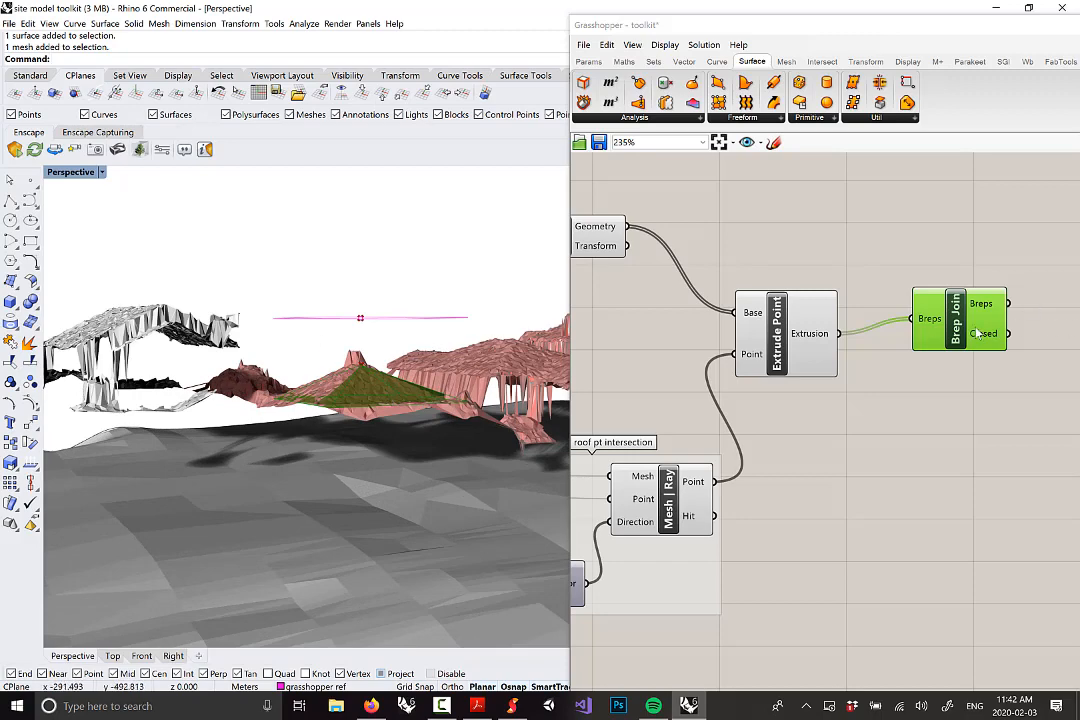
{"action": "left_click_drag", "start_coordinate": [978, 333], "coordinate": [916, 352]}
{"action": "left_click_drag", "start_coordinate": [871, 348], "coordinate": [884, 318]}
{"action": "scroll", "coordinate": [796, 315], "scroll_direction": "down", "scroll_amount": 2}
{"action": "right_click_drag", "start_coordinate": [888, 319], "coordinate": [755, 311]}
{"action": "left_click", "coordinate": [836, 226]}
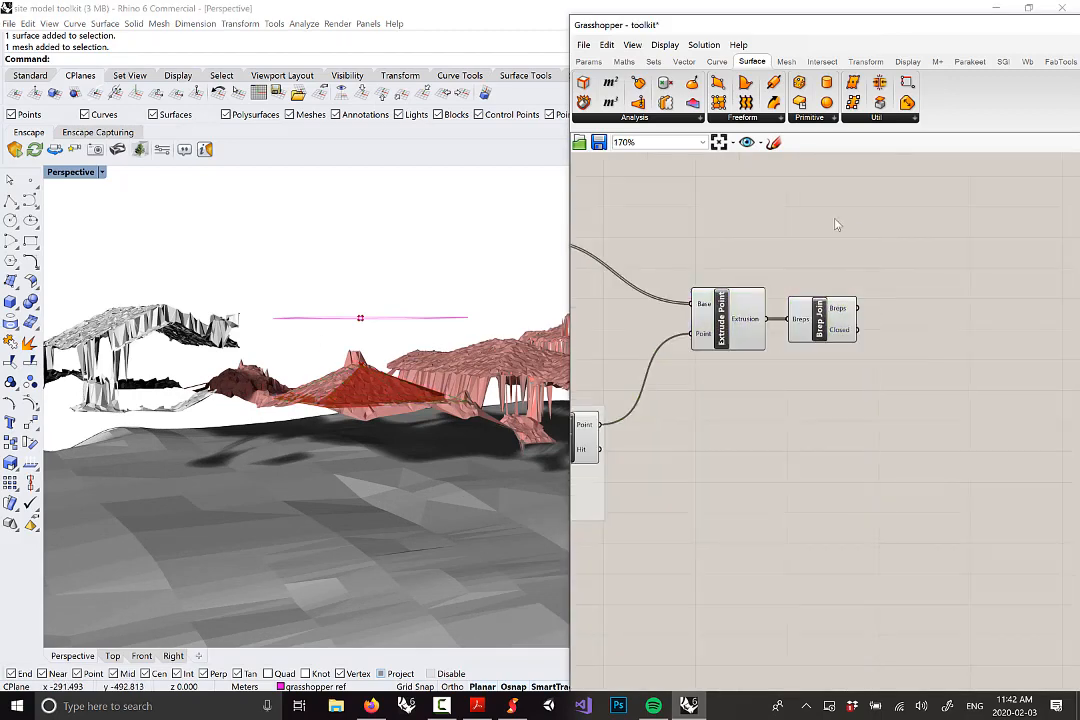
Place an Extrude component beside Brep Join and wire the joined Breps into its Base input
{"action": "left_click", "coordinate": [759, 119]}
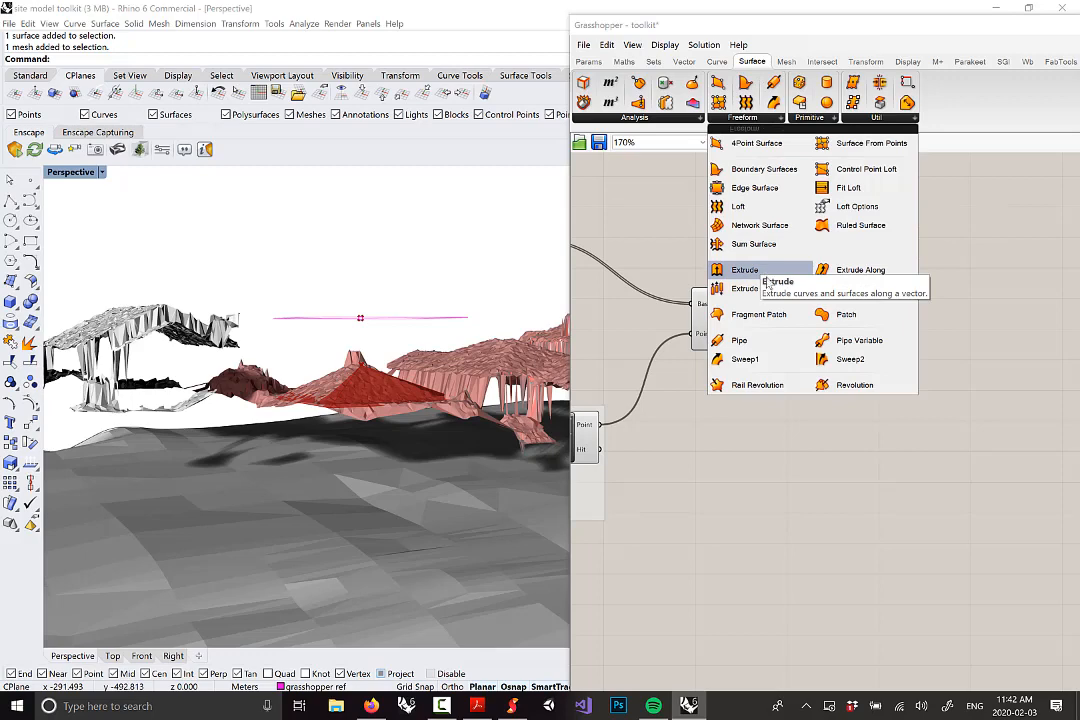
{"action": "left_click", "coordinate": [768, 285]}
{"action": "scroll", "coordinate": [906, 325], "scroll_direction": "up", "scroll_amount": 1}
{"action": "left_click", "coordinate": [915, 325]}
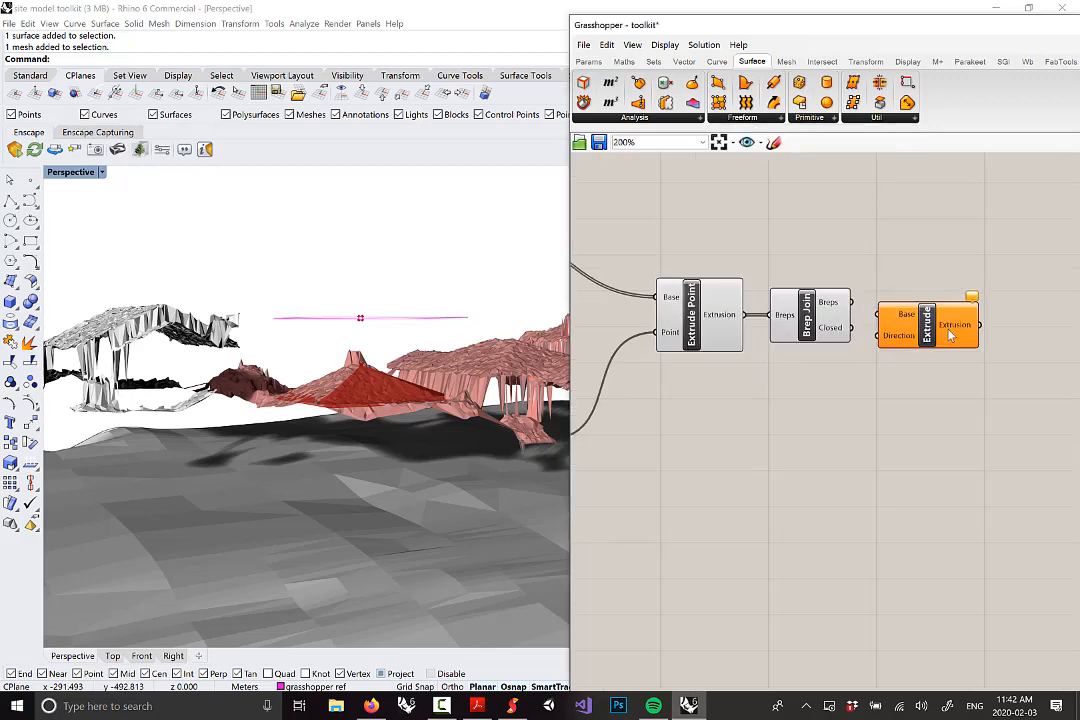
{"action": "left_click_drag", "start_coordinate": [950, 337], "coordinate": [976, 330]}
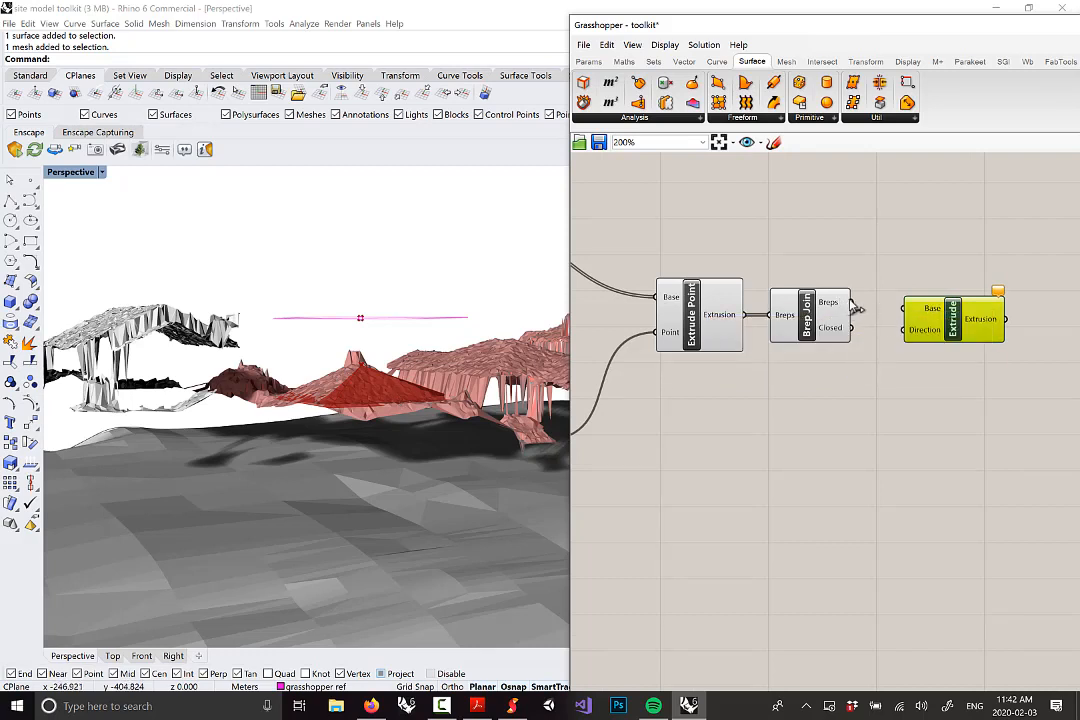
{"action": "left_click_drag", "start_coordinate": [853, 304], "coordinate": [913, 318]}
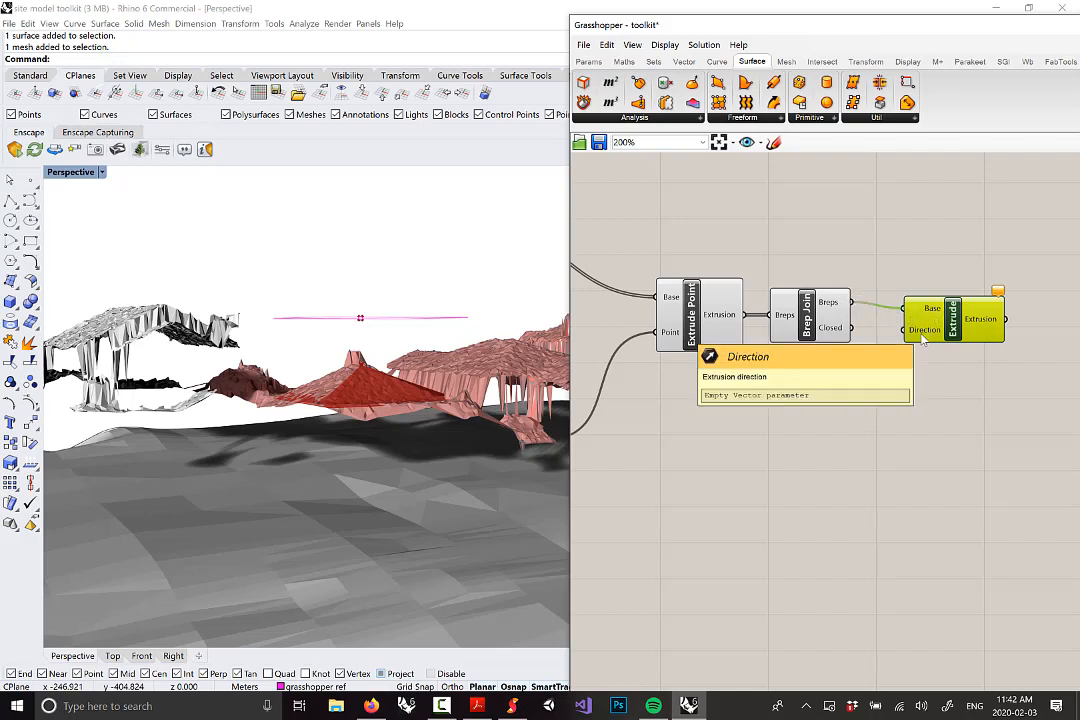
{"action": "right_click_drag", "start_coordinate": [250, 443], "coordinate": [304, 428]}
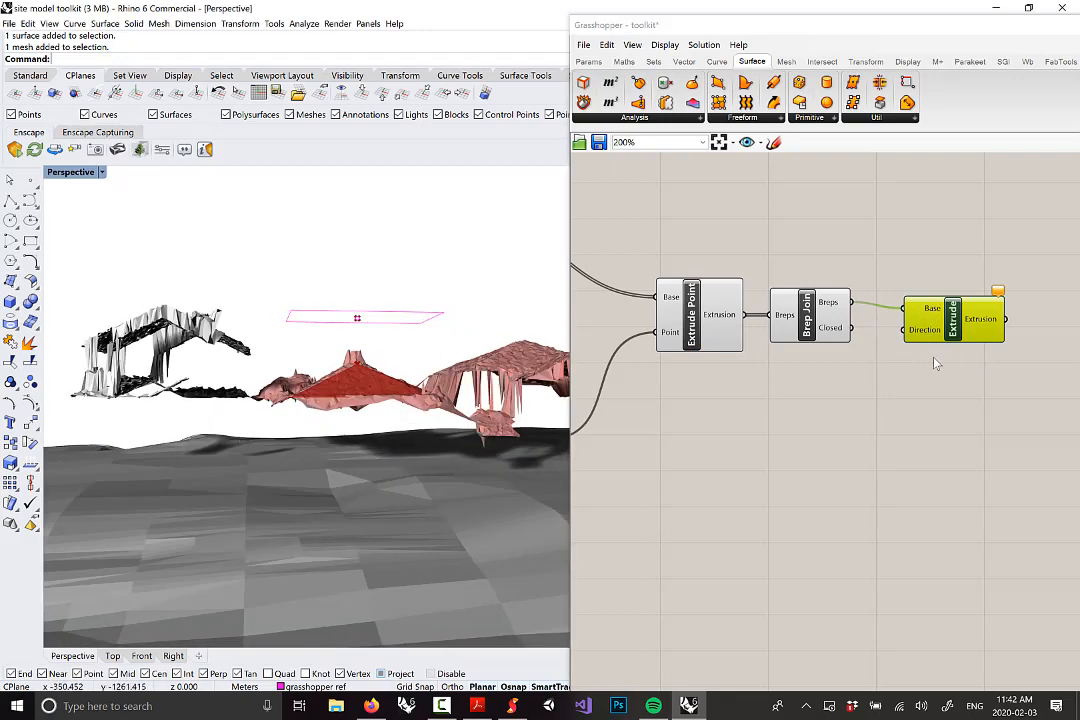
{"action": "left_click", "coordinate": [685, 62]}
Add a Unit Z vector and wire it into Extrude's Direction input
{"action": "left_click", "coordinate": [861, 118]}
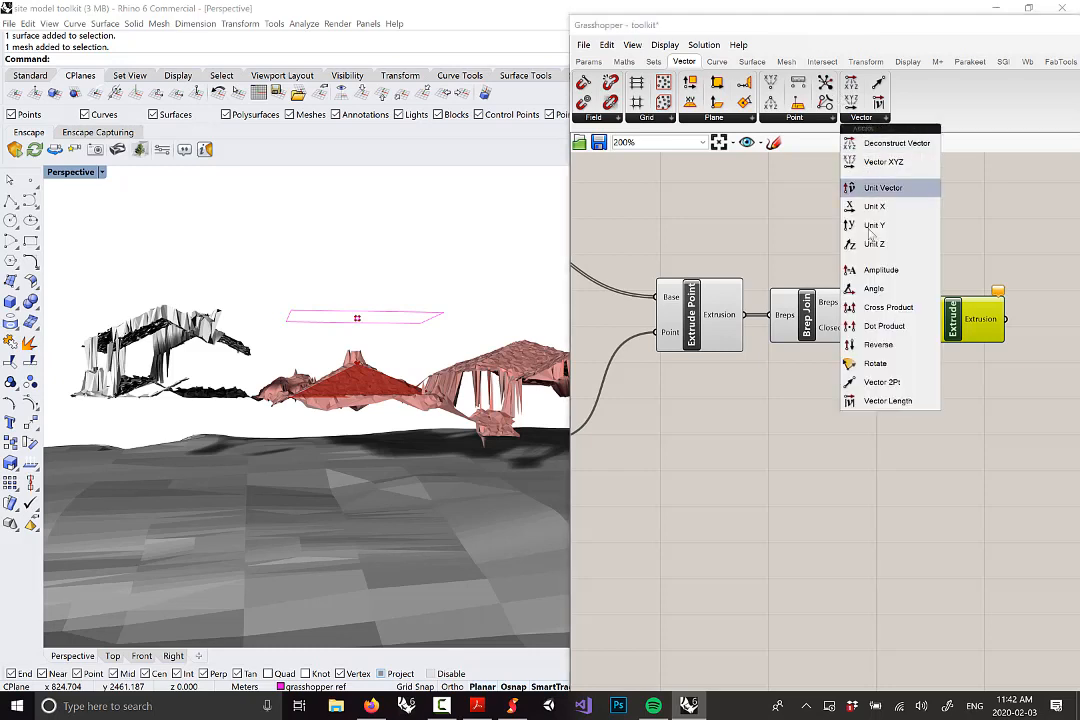
{"action": "left_click_drag", "start_coordinate": [875, 244], "coordinate": [905, 318]}
{"action": "scroll", "coordinate": [900, 408], "scroll_direction": "up", "scroll_amount": 1}
{"action": "left_click_drag", "start_coordinate": [850, 407], "coordinate": [853, 413]}
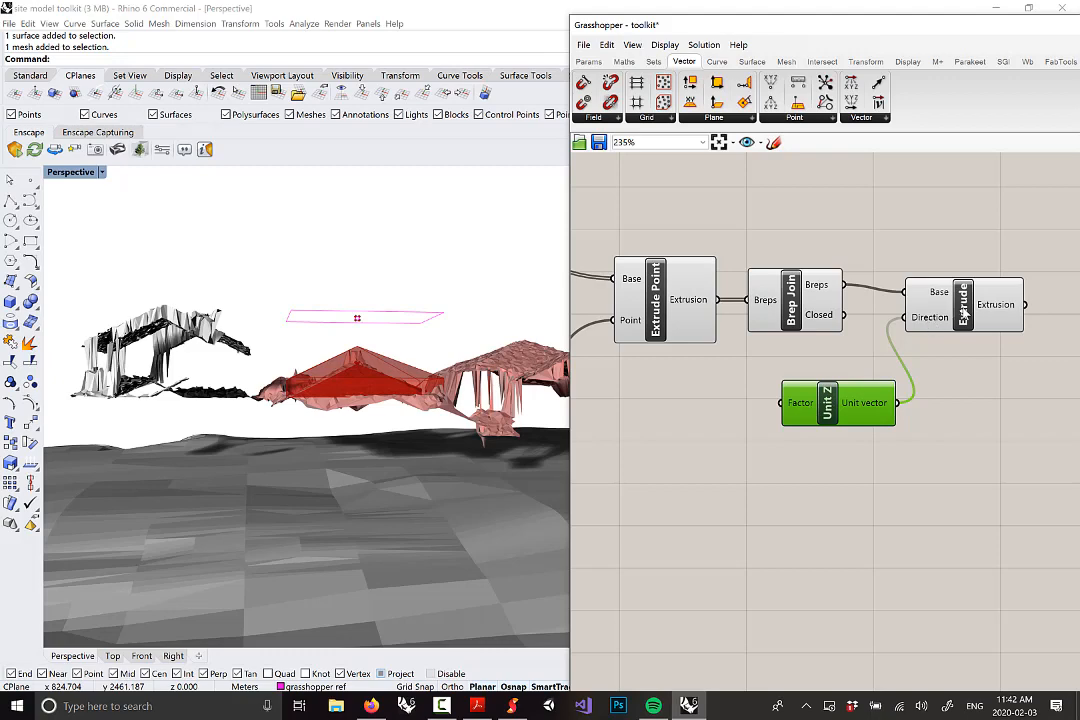
{"action": "left_click_drag", "start_coordinate": [965, 314], "coordinate": [973, 294]}
Orbit and zoom to view the green extrusion across the whole site
{"action": "scroll", "coordinate": [300, 360], "scroll_direction": "up", "scroll_amount": 4}
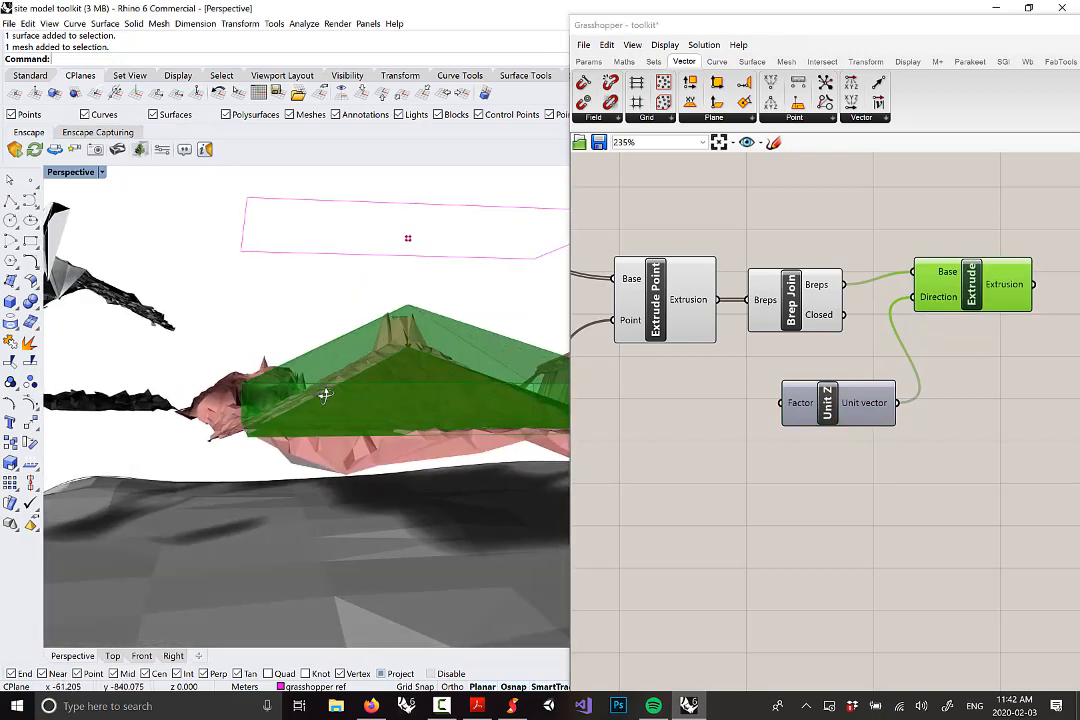
{"action": "right_click_drag", "start_coordinate": [326, 396], "coordinate": [330, 395]}
{"action": "scroll", "coordinate": [313, 396], "scroll_direction": "down", "scroll_amount": 6}
{"action": "scroll", "coordinate": [325, 392], "scroll_direction": "up", "scroll_amount": 4}
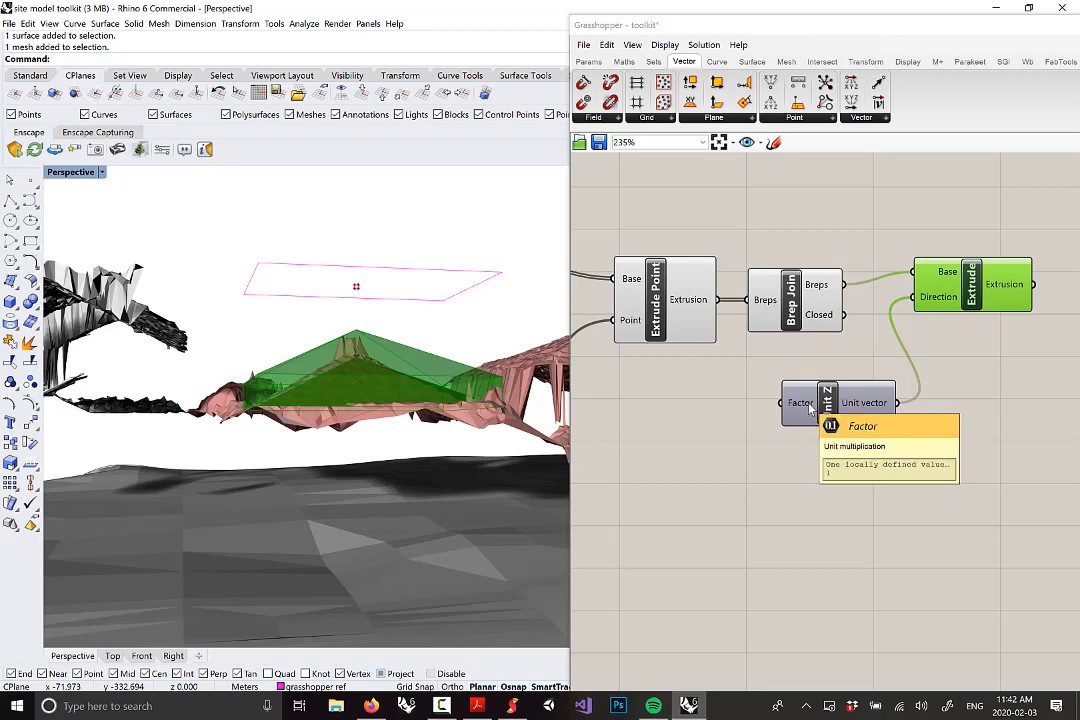
{"action": "right_click_drag", "start_coordinate": [335, 380], "coordinate": [432, 445]}
{"action": "scroll", "coordinate": [420, 448], "scroll_direction": "down", "scroll_amount": 2}
{"action": "scroll", "coordinate": [343, 386], "scroll_direction": "down", "scroll_amount": 12}
{"action": "right_click_drag", "start_coordinate": [340, 392], "coordinate": [247, 443]}
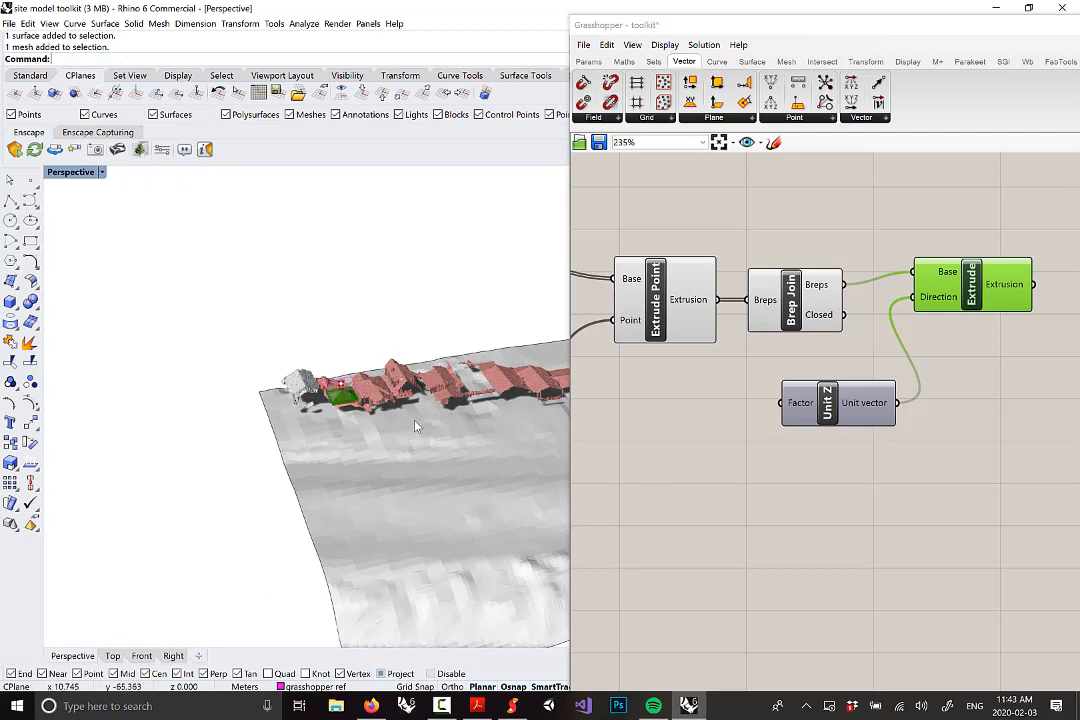
{"action": "scroll", "coordinate": [355, 399], "scroll_direction": "up", "scroll_amount": 10}
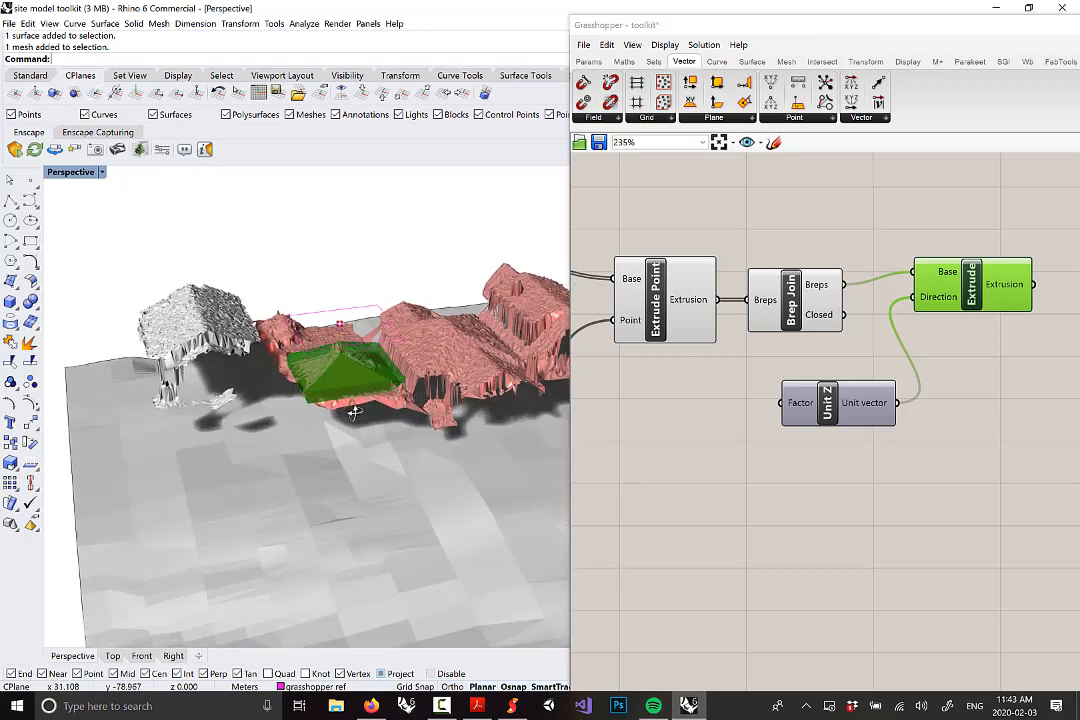
{"action": "scroll", "coordinate": [337, 390], "scroll_direction": "up", "scroll_amount": 4}
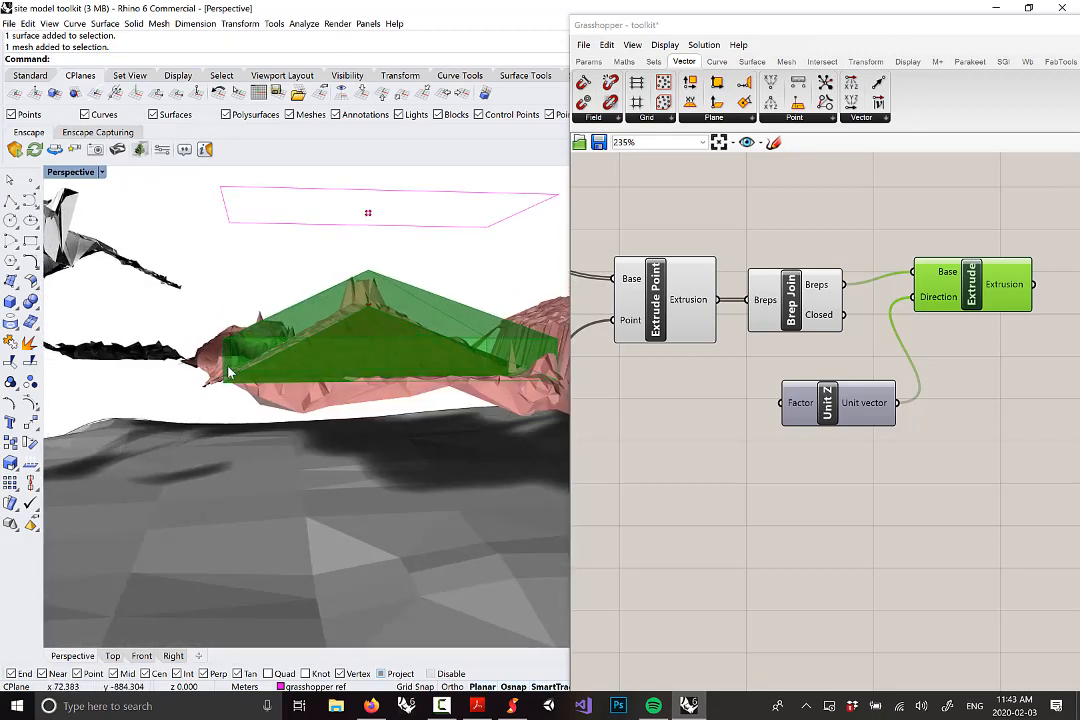
Set the Unit Z factor to -50 so the extrusion reaches below the terrain
{"action": "right_click", "coordinate": [811, 403]}
{"action": "mouse_move", "coordinate": [946, 524]}
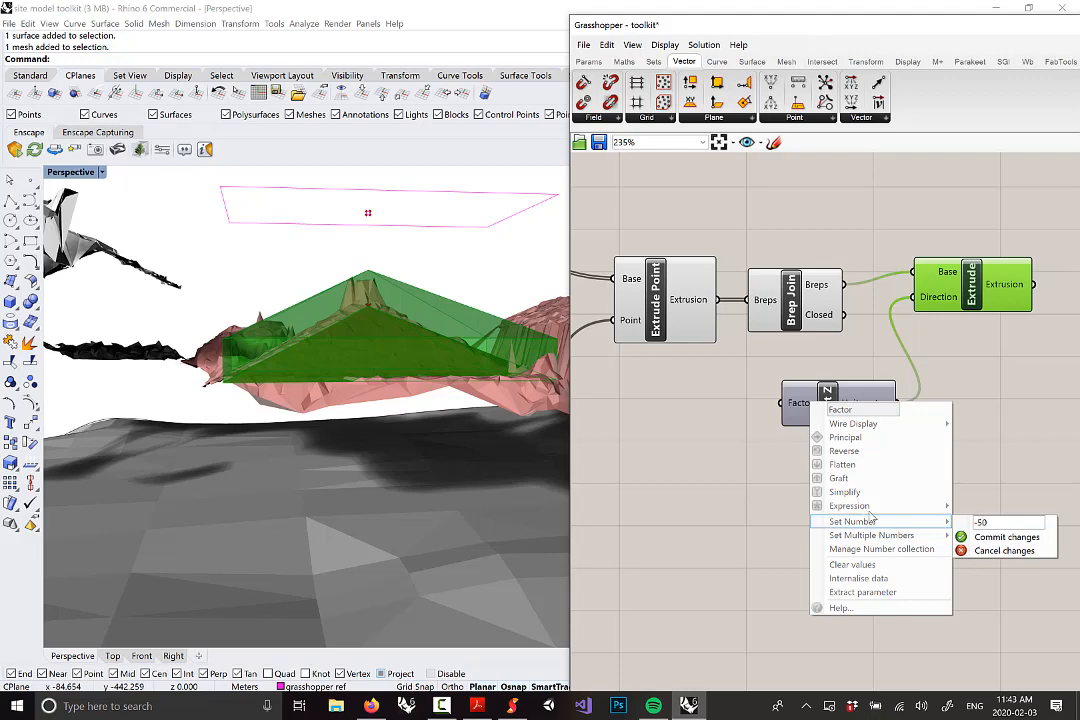
{"action": "left_click", "coordinate": [1027, 541]}
{"action": "scroll", "coordinate": [318, 374], "scroll_direction": "down", "scroll_amount": 12}
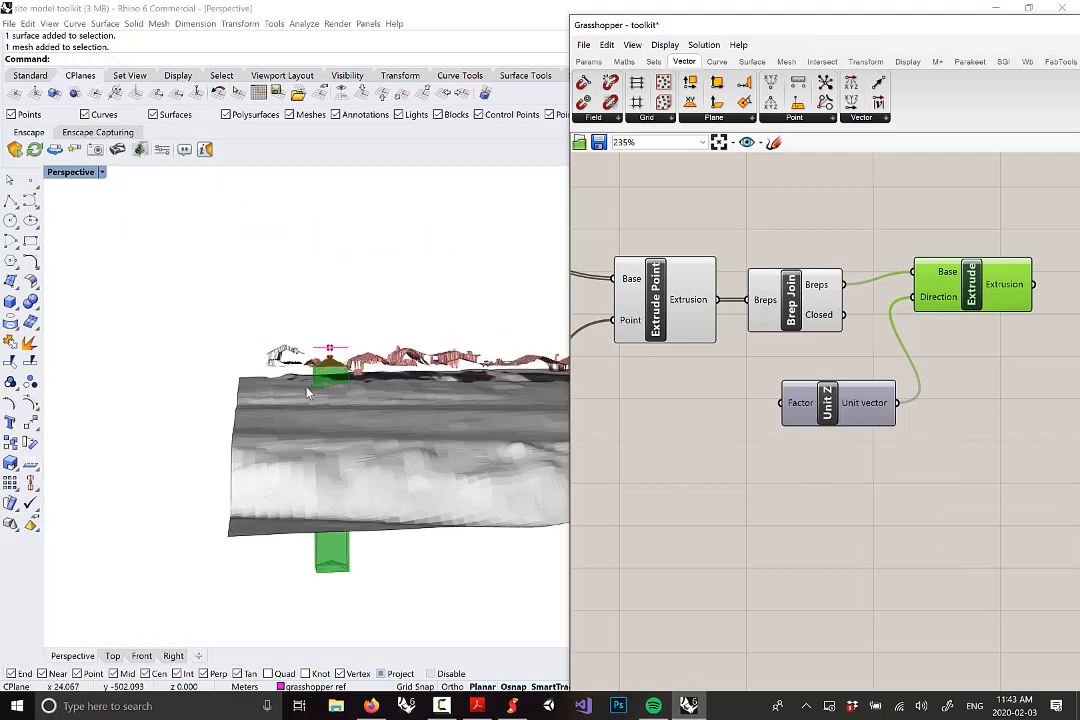
{"action": "right_click_drag", "start_coordinate": [308, 389], "coordinate": [372, 355]}
{"action": "right_click_drag", "start_coordinate": [303, 316], "coordinate": [436, 438]}
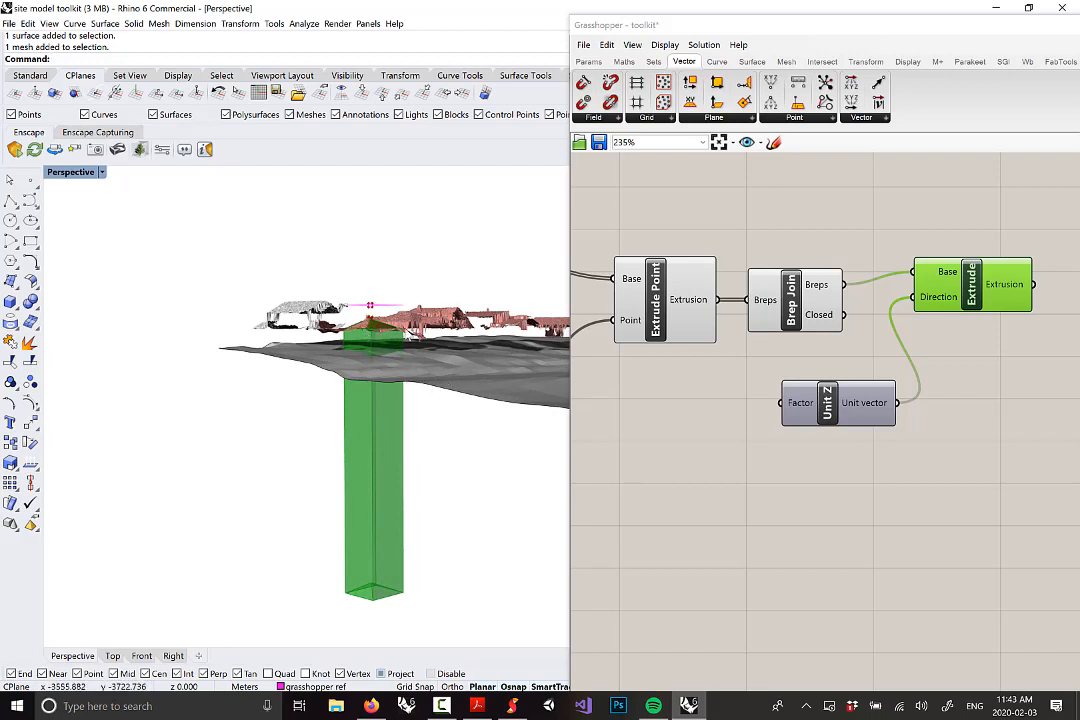
{"action": "right_click_drag", "start_coordinate": [414, 333], "coordinate": [405, 336]}
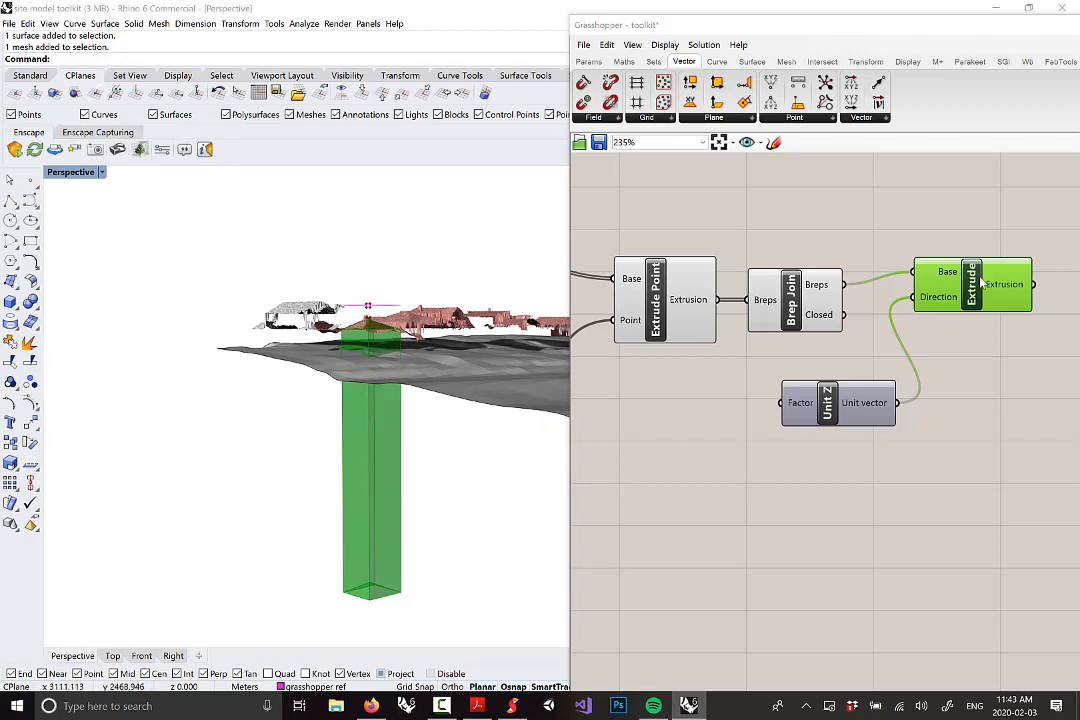
{"action": "left_click_drag", "start_coordinate": [970, 285], "coordinate": [958, 301]}
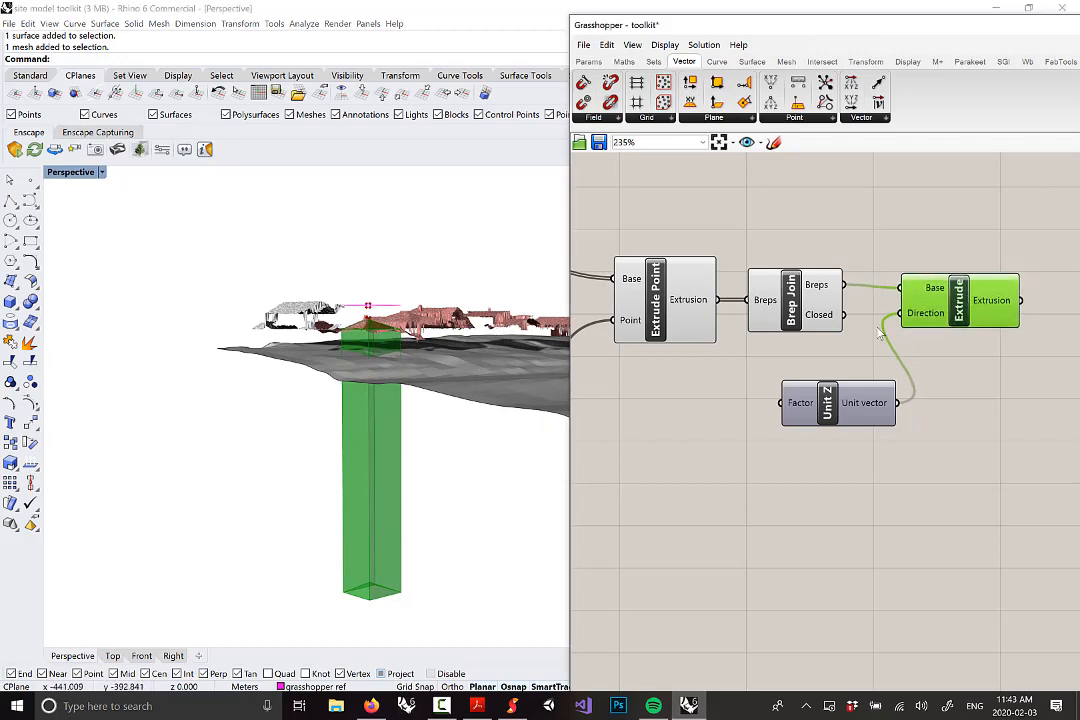
{"action": "scroll", "coordinate": [929, 316], "scroll_direction": "down", "scroll_amount": 3}
Place a Split Brep component from Intersect > Shape on the canvas
{"action": "right_click_drag", "start_coordinate": [406, 374], "coordinate": [419, 372]}
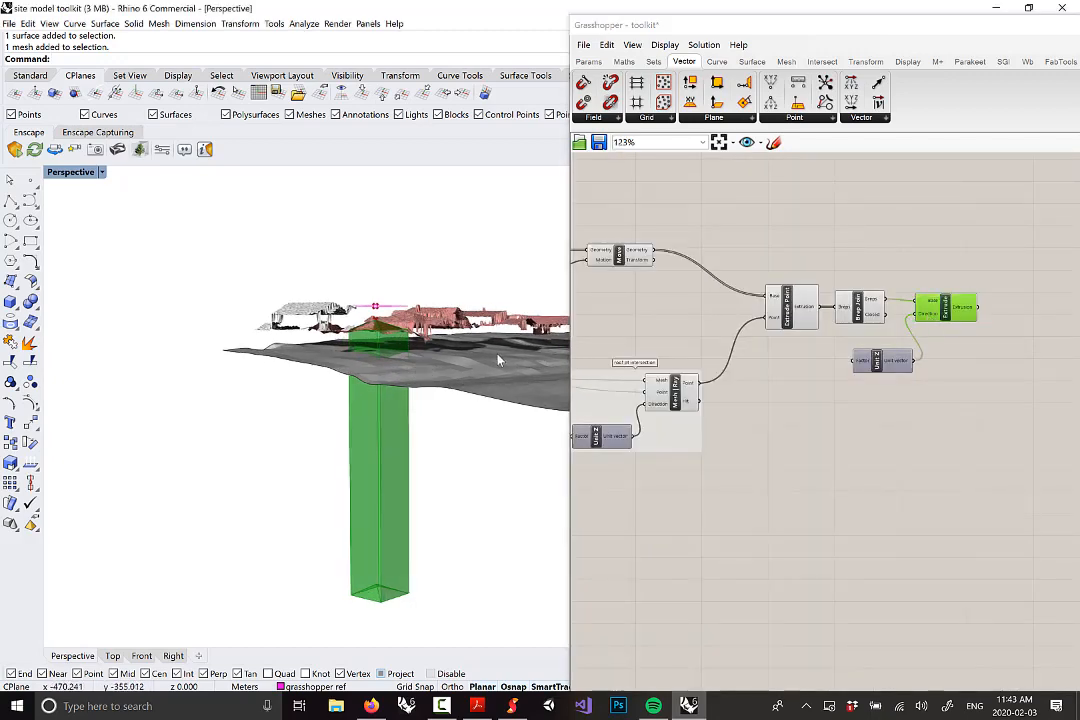
{"action": "left_click", "coordinate": [822, 61]}
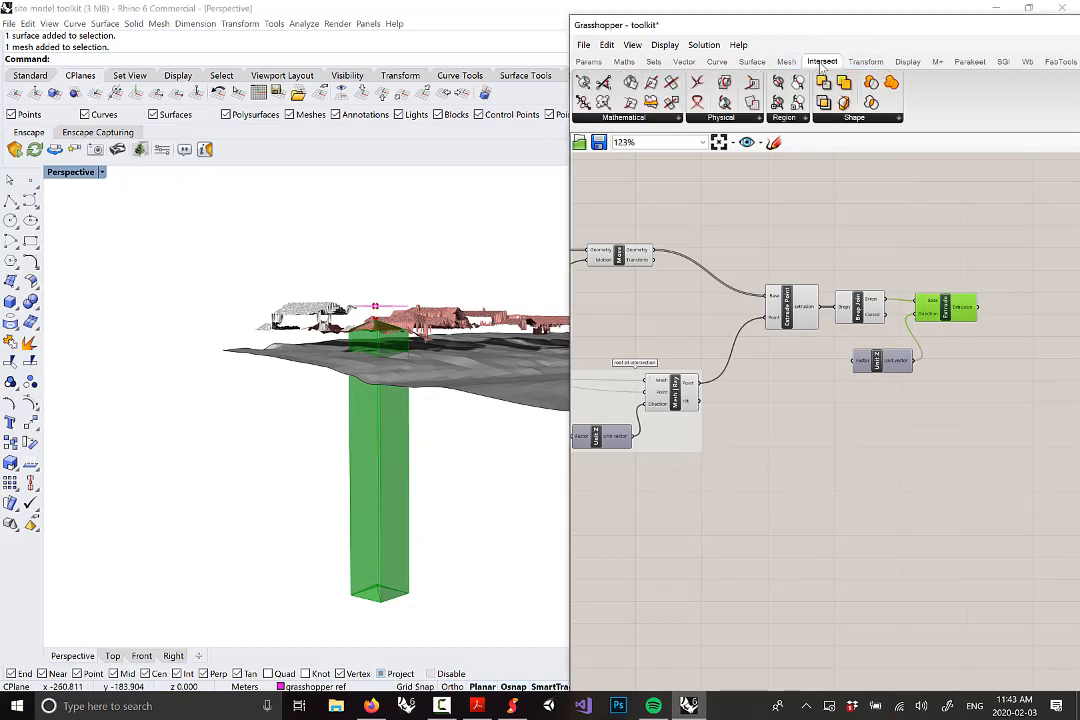
{"action": "left_click", "coordinate": [847, 120]}
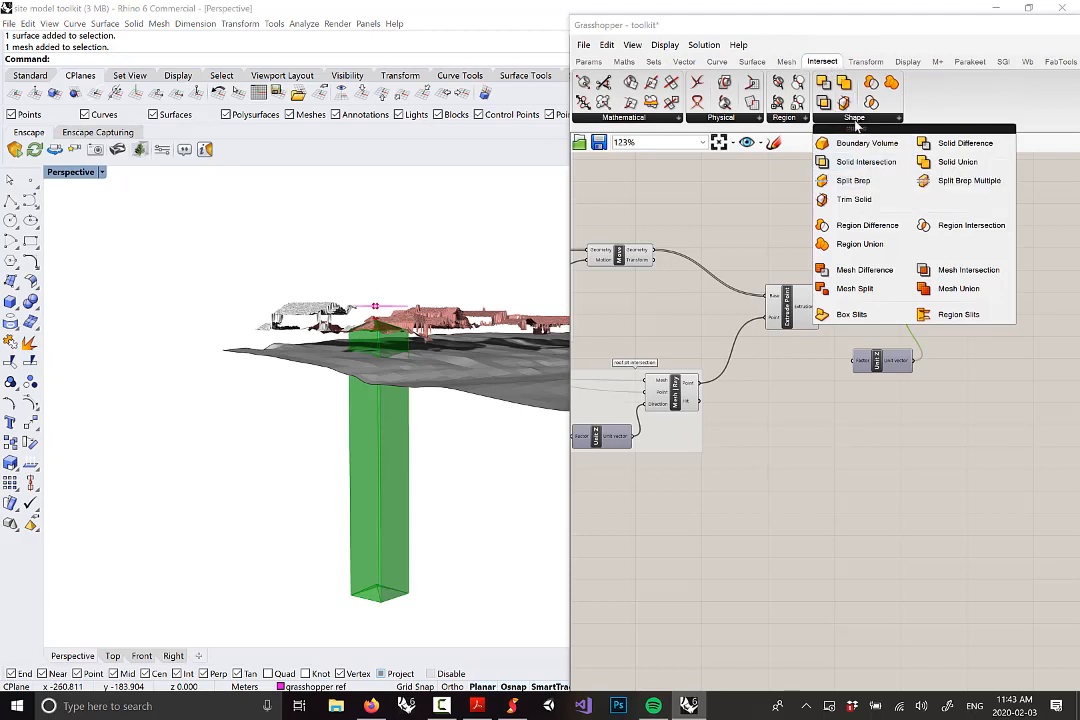
{"action": "left_click", "coordinate": [860, 188]}
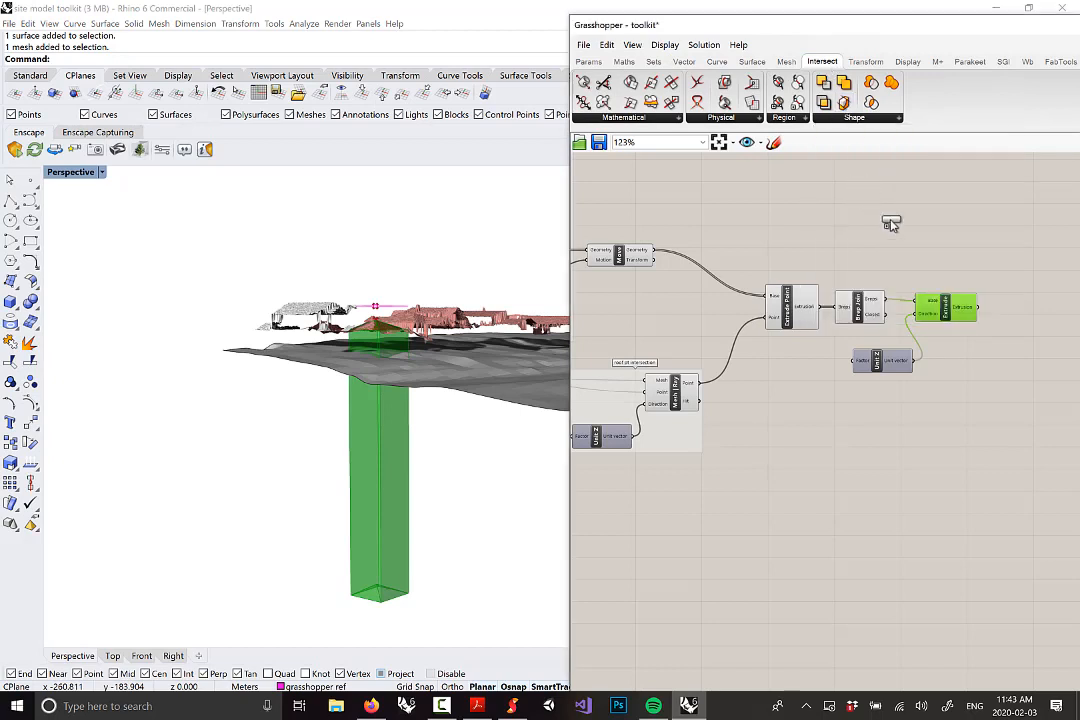
{"action": "left_click", "coordinate": [1036, 350]}
{"action": "scroll", "coordinate": [1038, 352], "scroll_direction": "up", "scroll_amount": 2}
{"action": "left_click_drag", "start_coordinate": [1038, 352], "coordinate": [1032, 345]}
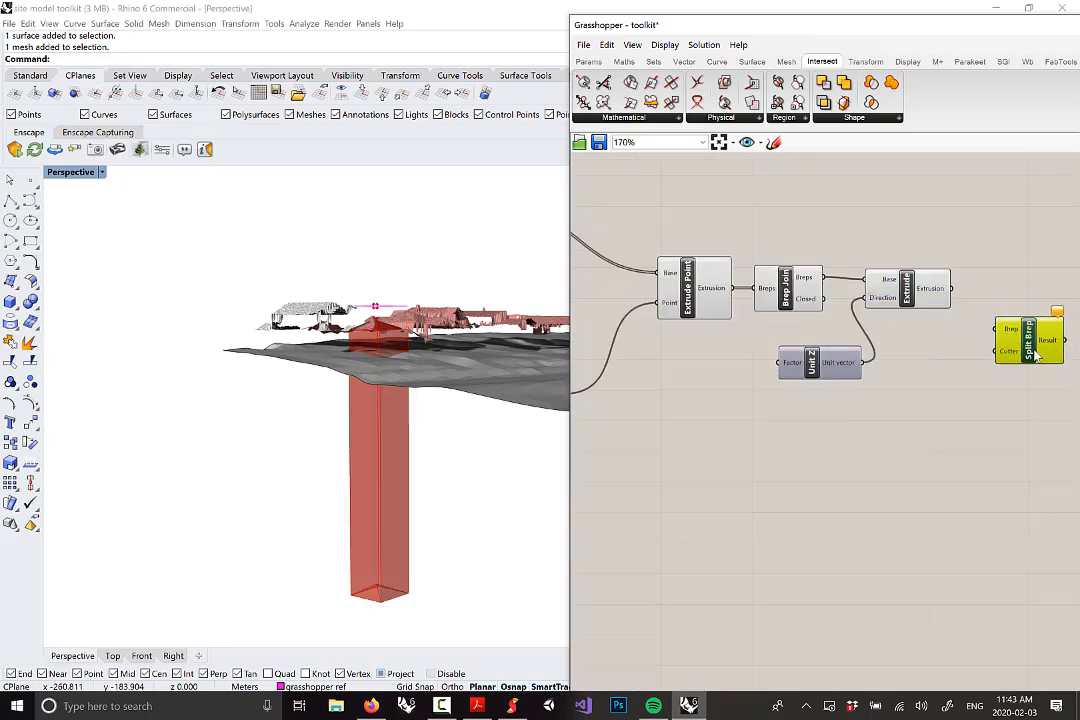
{"action": "left_click", "coordinate": [981, 393]}
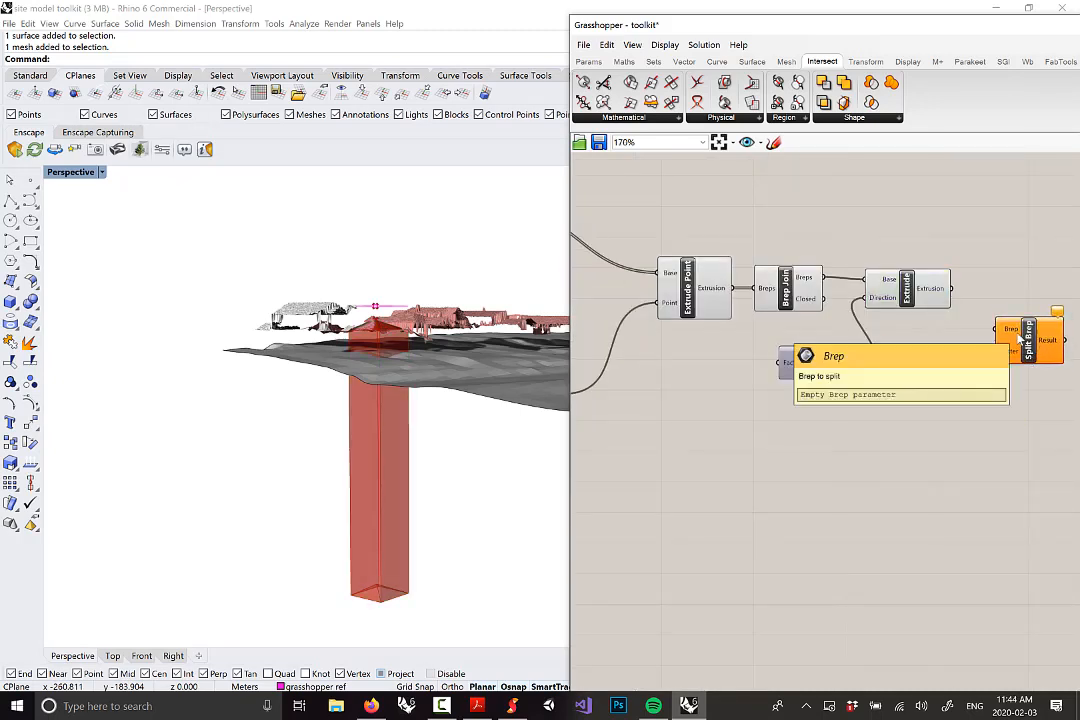
Feed the Extrude output into Split Brep as the brep to split
{"action": "left_click", "coordinate": [932, 288]}
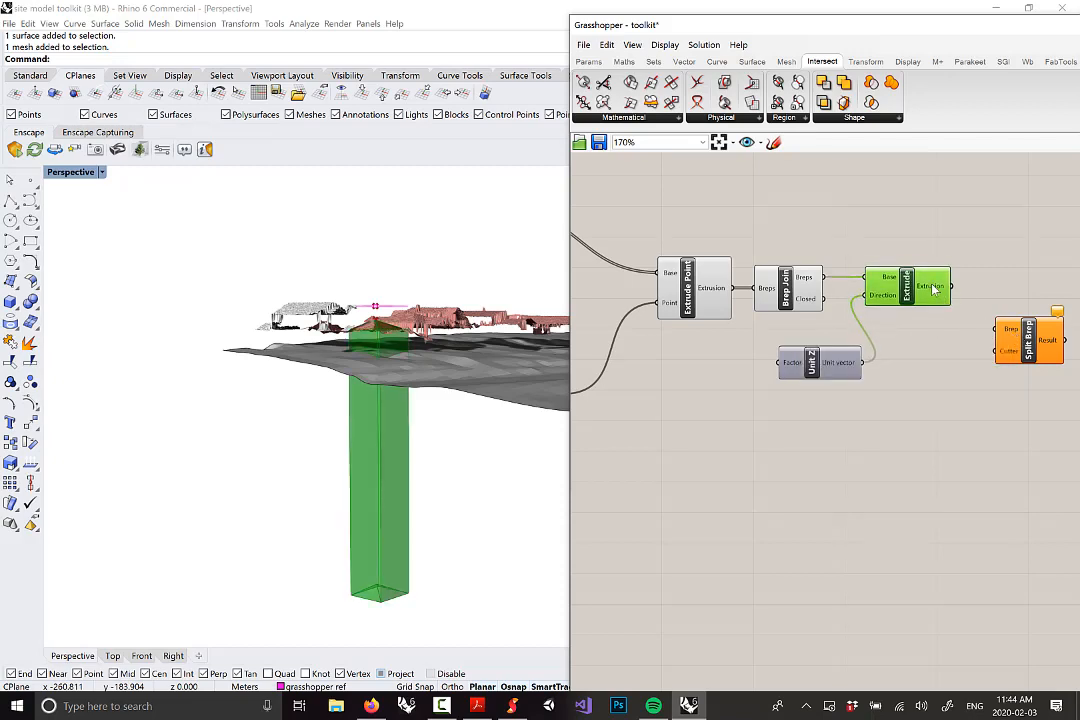
{"action": "left_click_drag", "start_coordinate": [952, 288], "coordinate": [997, 351]}
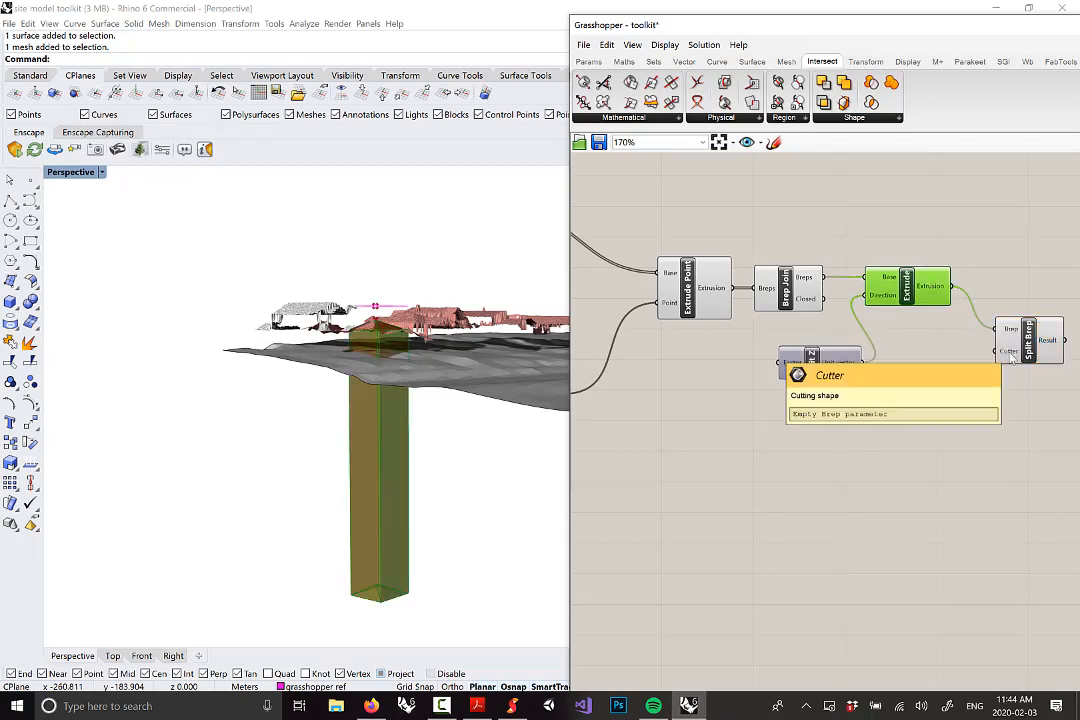
{"action": "right_click_drag", "start_coordinate": [452, 364], "coordinate": [395, 410]}
{"action": "left_click", "coordinate": [393, 410]}
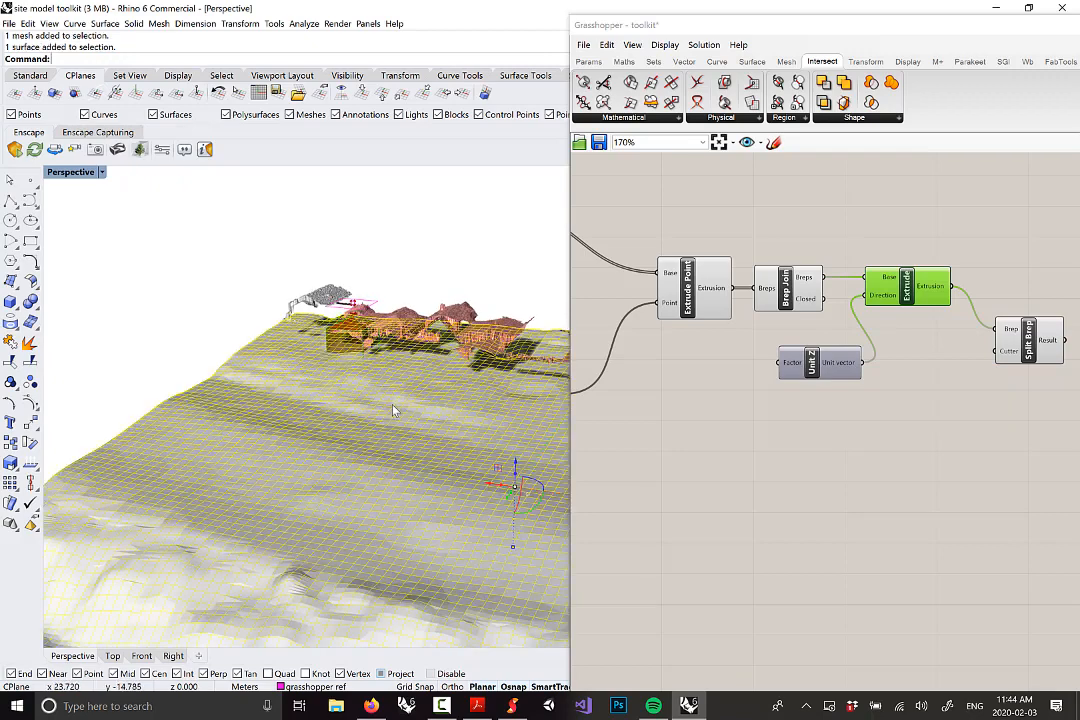
Orbit to a lower view and select the ground terrain surface
{"action": "right_click_drag", "start_coordinate": [467, 405], "coordinate": [408, 276]}
{"action": "left_click", "coordinate": [408, 276]}
{"action": "scroll", "coordinate": [800, 436], "scroll_direction": "down", "scroll_amount": 8}
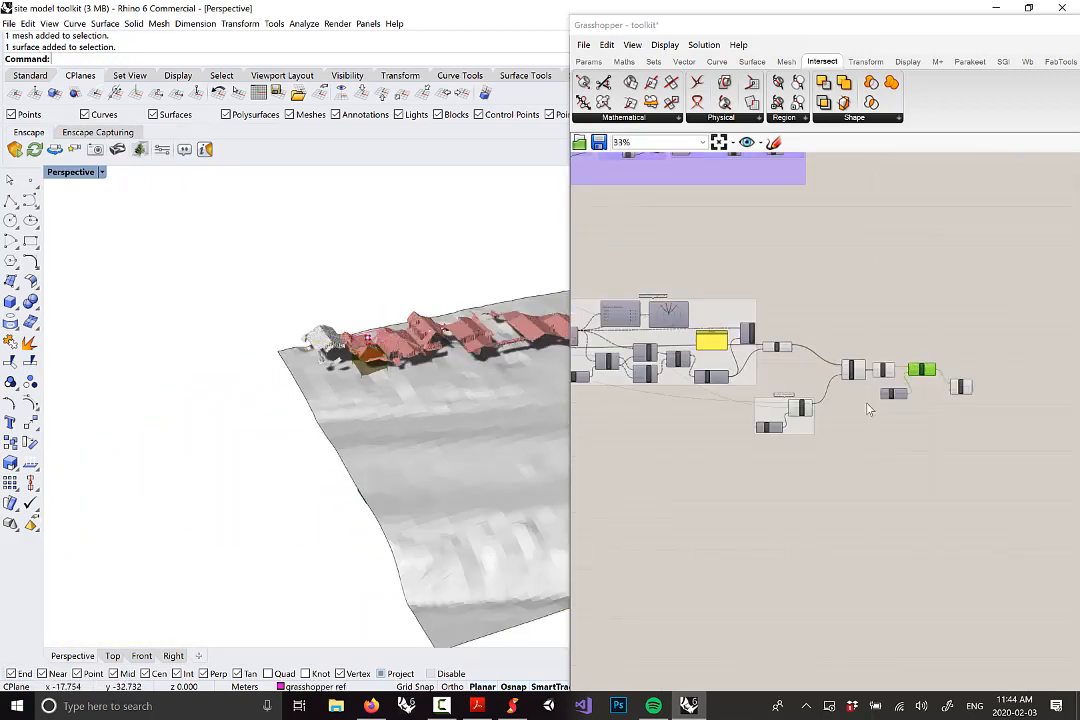
{"action": "scroll", "coordinate": [665, 355], "scroll_direction": "up", "scroll_amount": 9}
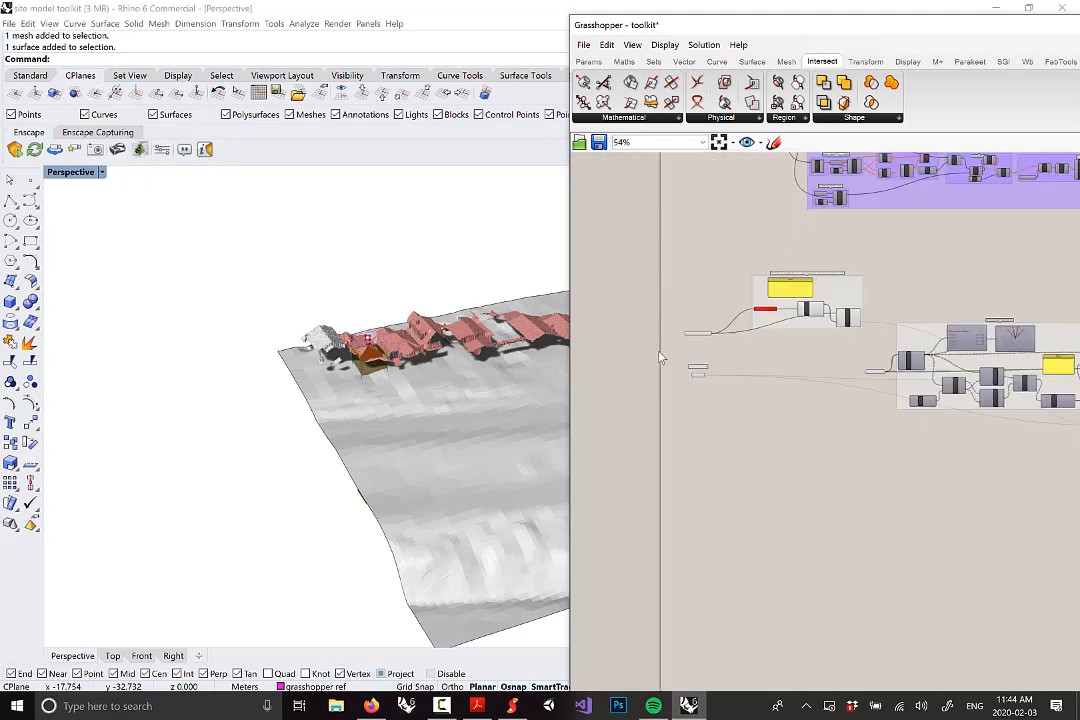
{"action": "scroll", "coordinate": [643, 356], "scroll_direction": "down", "scroll_amount": 9}
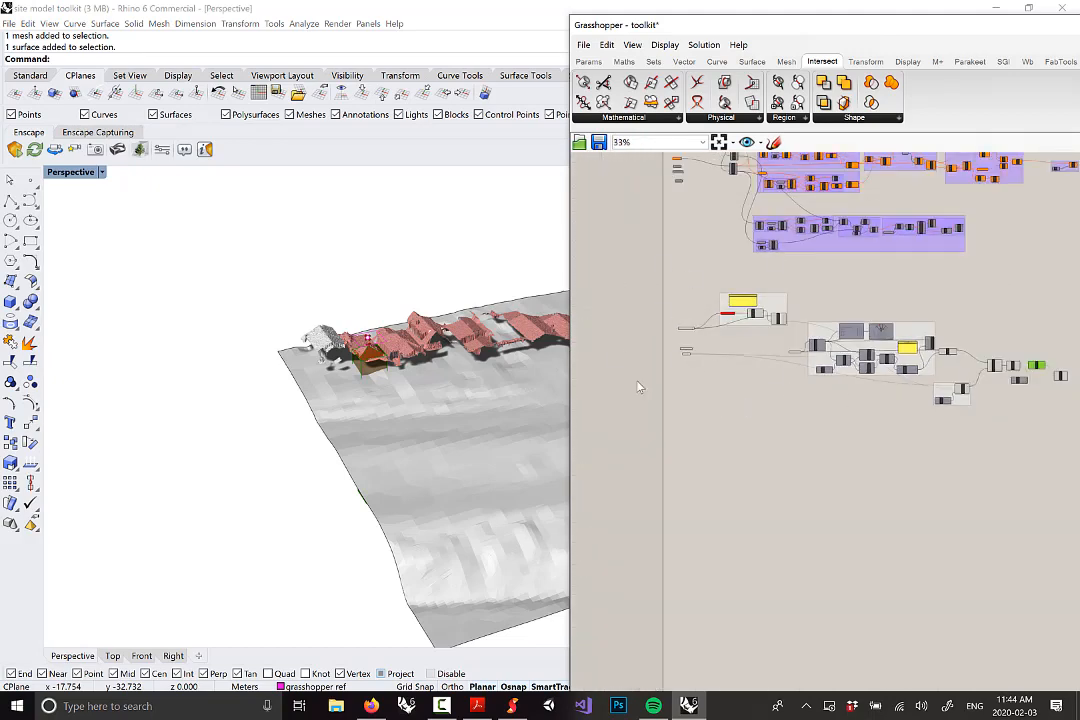
{"action": "scroll", "coordinate": [687, 345], "scroll_direction": "up", "scroll_amount": 9}
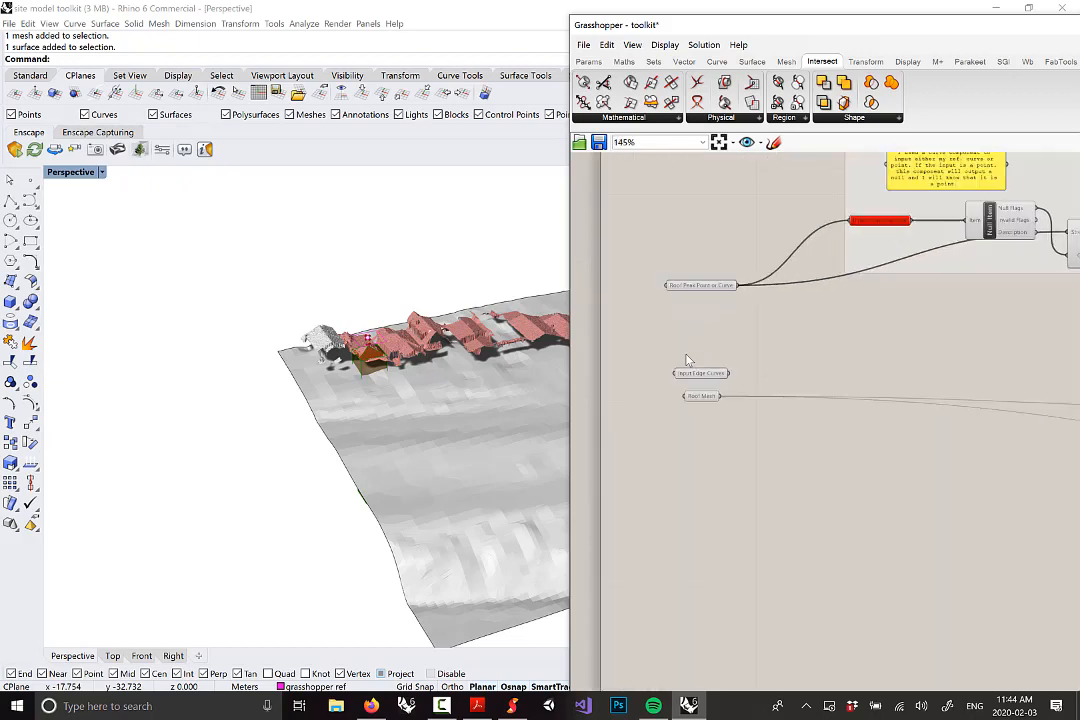
{"action": "left_click", "coordinate": [416, 416]}
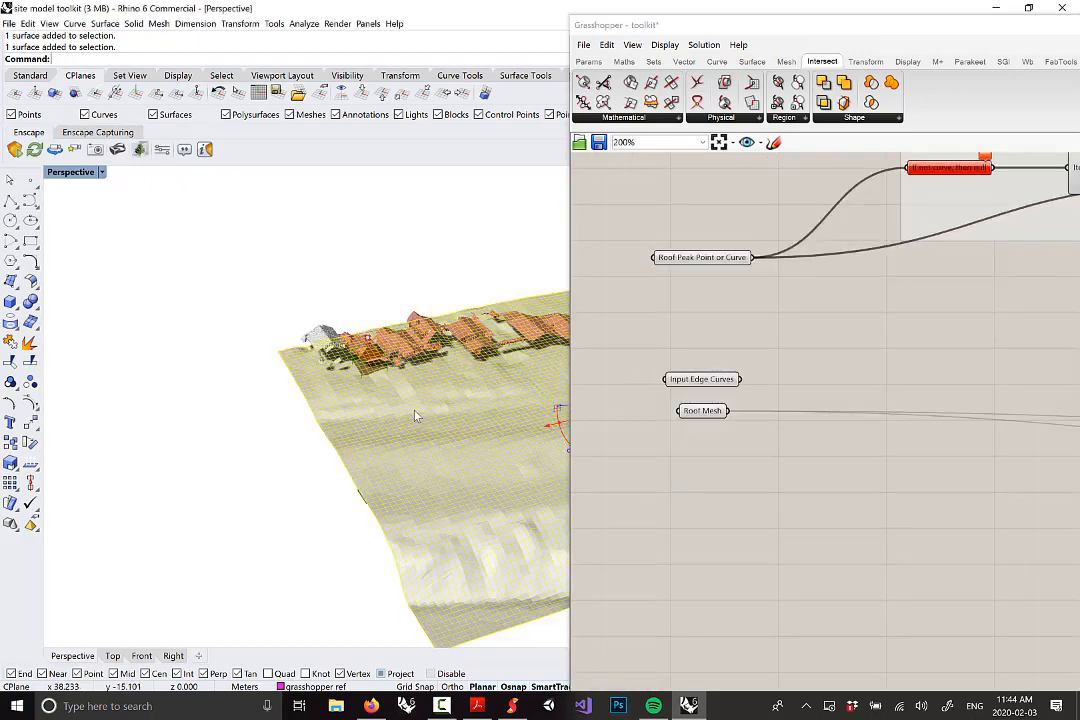
Add a Surface parameter below Roof Mesh and set it to the terrain surface
{"action": "left_click", "coordinate": [588, 62]}
{"action": "left_click", "coordinate": [582, 117]}
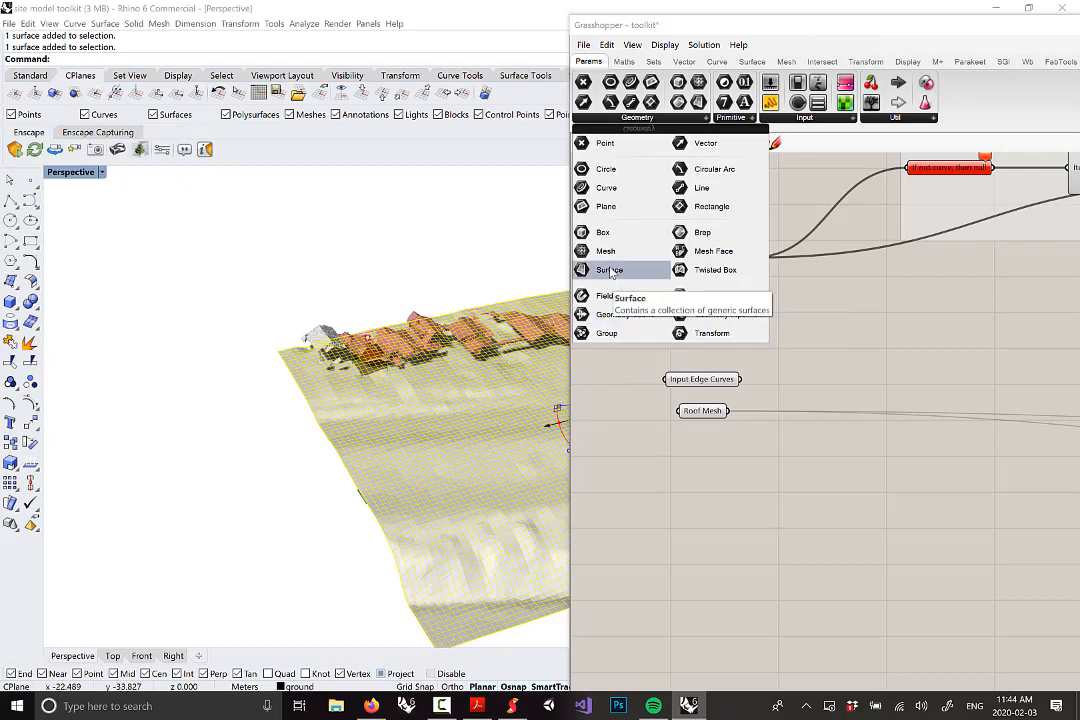
{"action": "left_click_drag", "start_coordinate": [610, 278], "coordinate": [706, 476]}
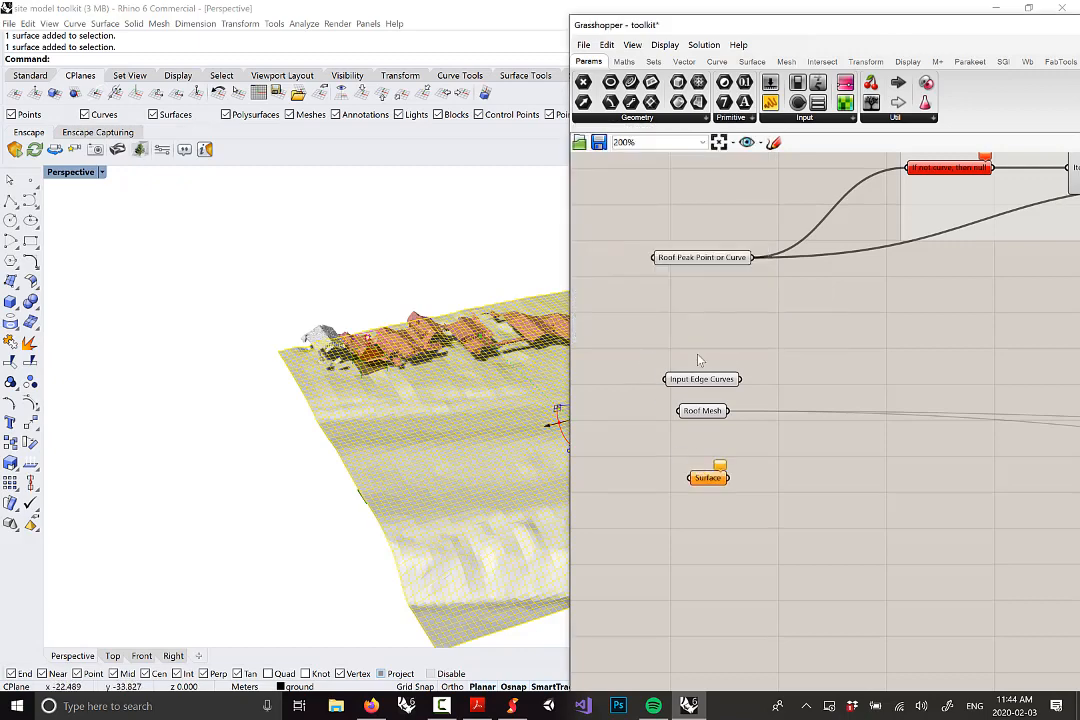
{"action": "scroll", "coordinate": [706, 478], "scroll_direction": "up", "scroll_amount": 3}
{"action": "right_click", "coordinate": [710, 466]}
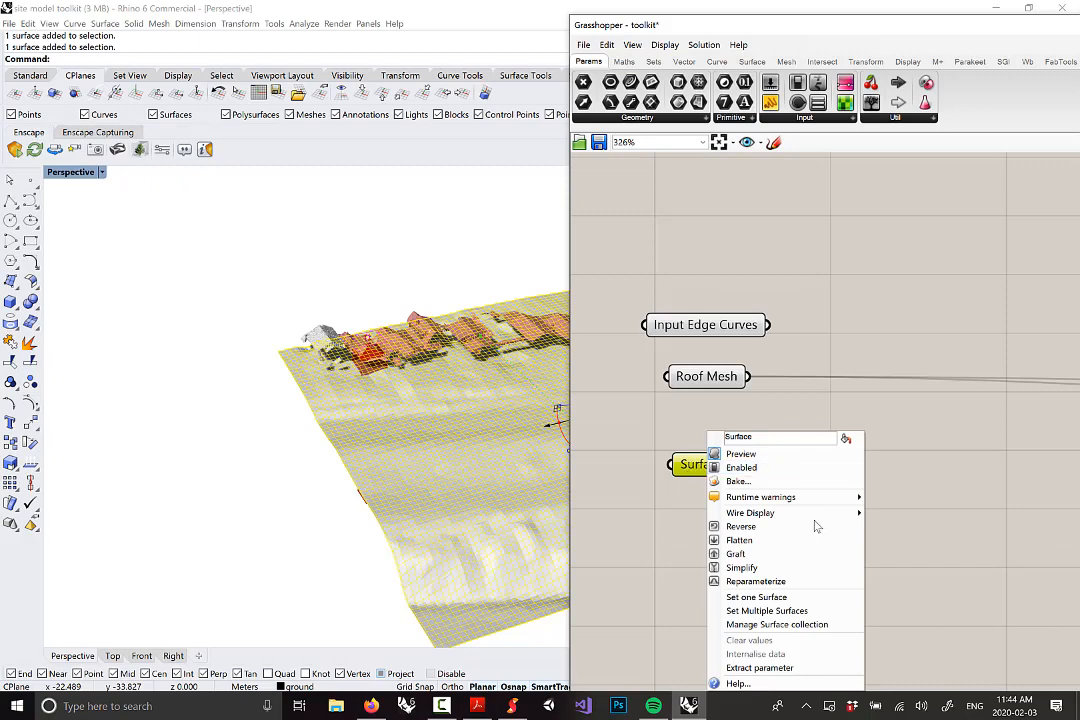
{"action": "left_click", "coordinate": [756, 597]}
{"action": "left_click", "coordinate": [350, 482]}
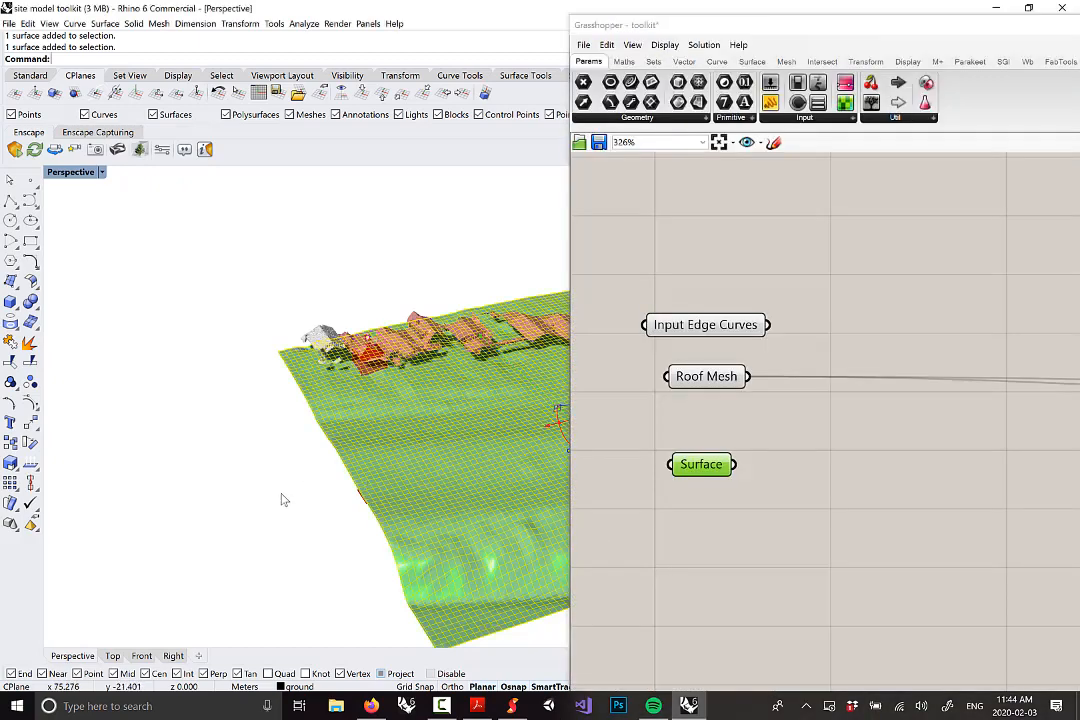
{"action": "right_click_drag", "start_coordinate": [282, 499], "coordinate": [320, 416]}
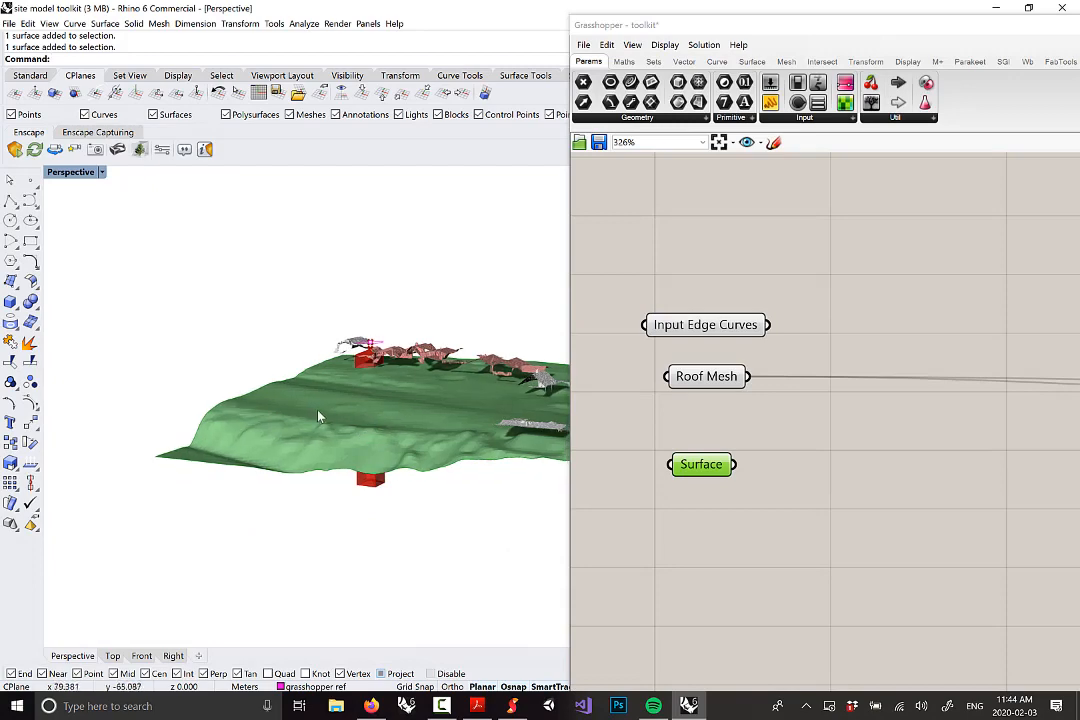
{"action": "mouse_move", "coordinate": [458, 468]}
{"action": "right_mouse_down"}
{"action": "mouse_move", "coordinate": [523, 470]}
{"action": "mouse_move", "coordinate": [462, 456]}
{"action": "right_mouse_up"}
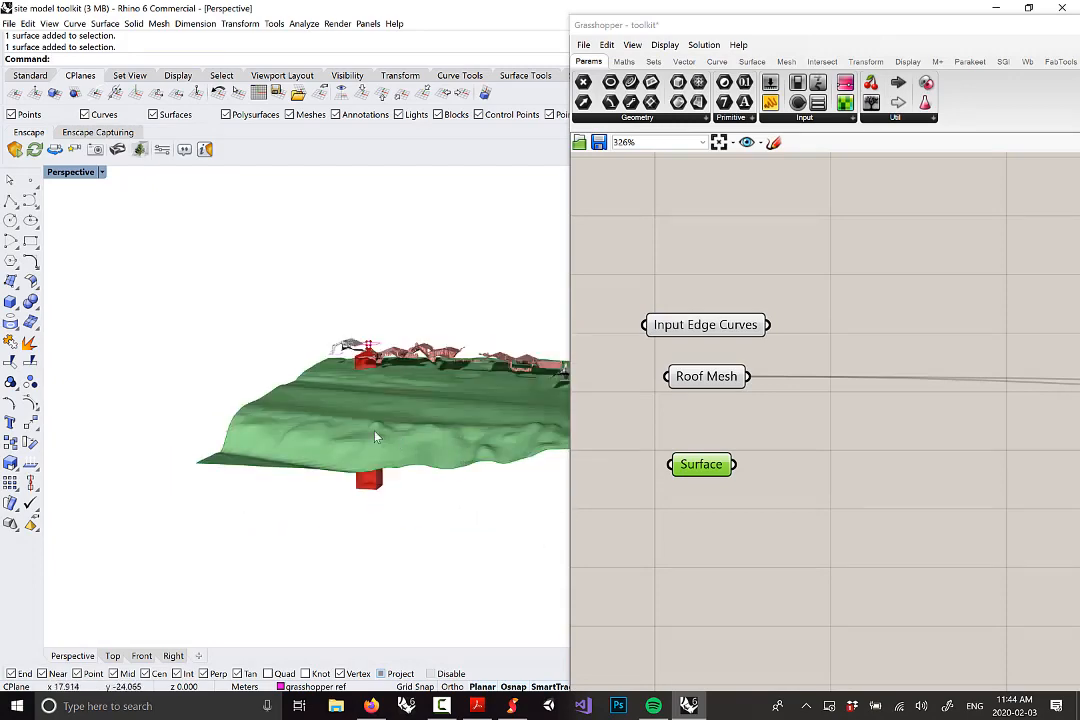
{"action": "right_click_drag", "start_coordinate": [375, 437], "coordinate": [431, 380]}
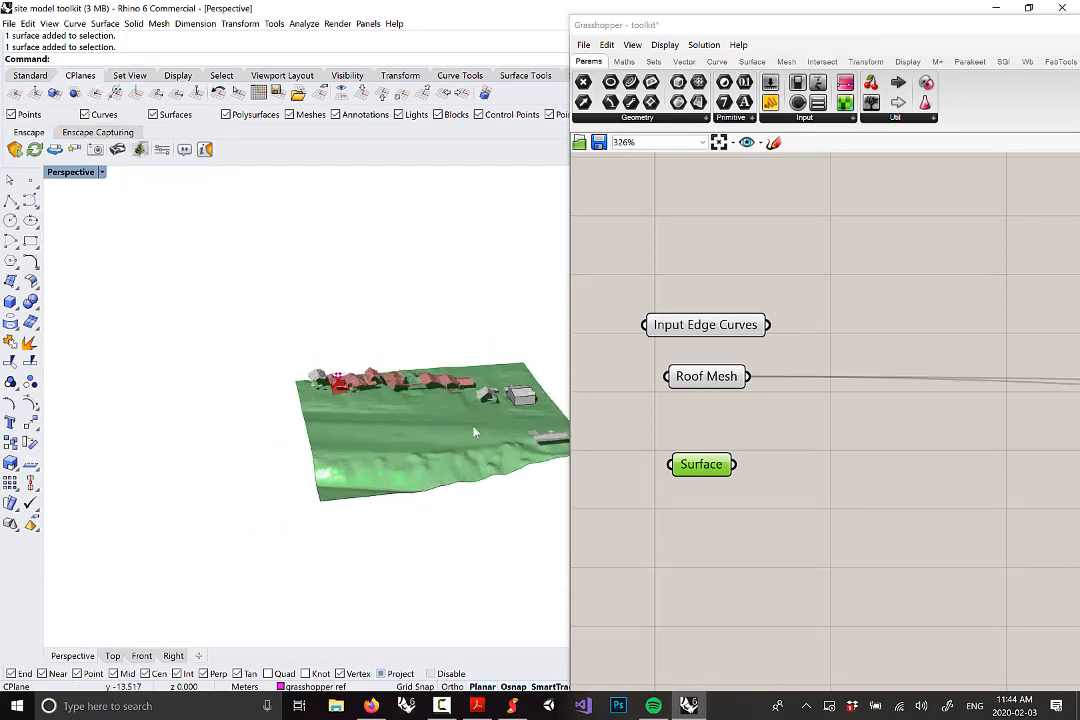
Rename the Surface parameter to 'ground'
{"action": "right_click", "coordinate": [708, 472]}
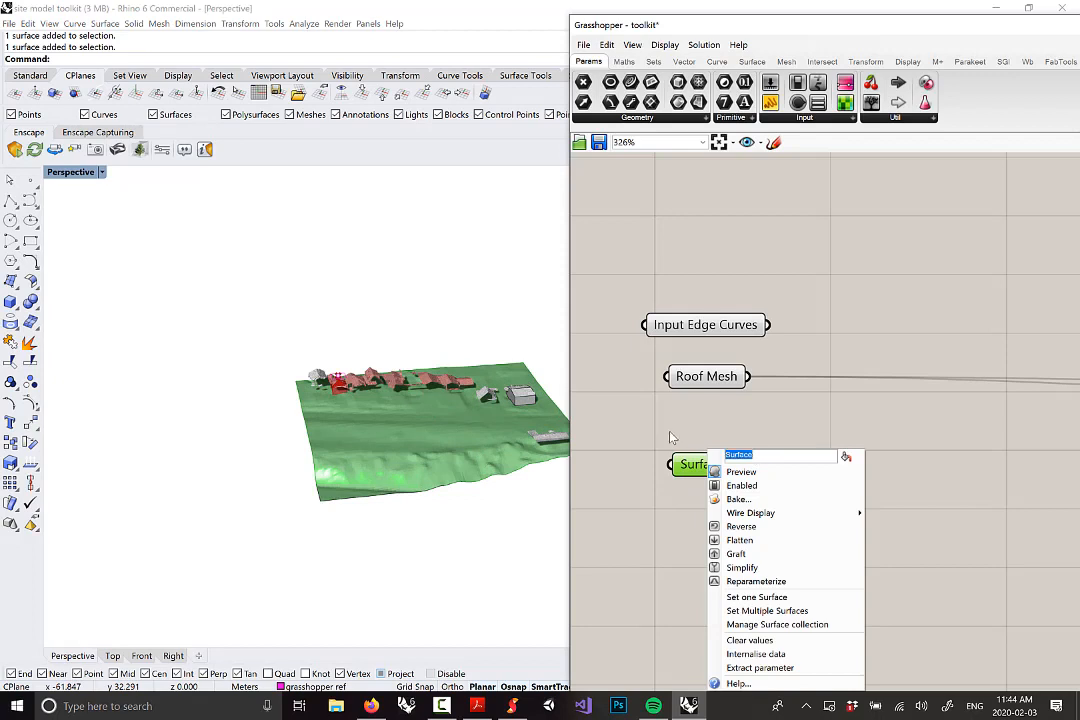
{"action": "type", "text": "ground"}
{"action": "left_click", "coordinate": [800, 463]}
{"action": "right_click_drag", "start_coordinate": [460, 444], "coordinate": [421, 437]}
{"action": "scroll", "coordinate": [421, 437], "scroll_direction": "up", "scroll_amount": 6}
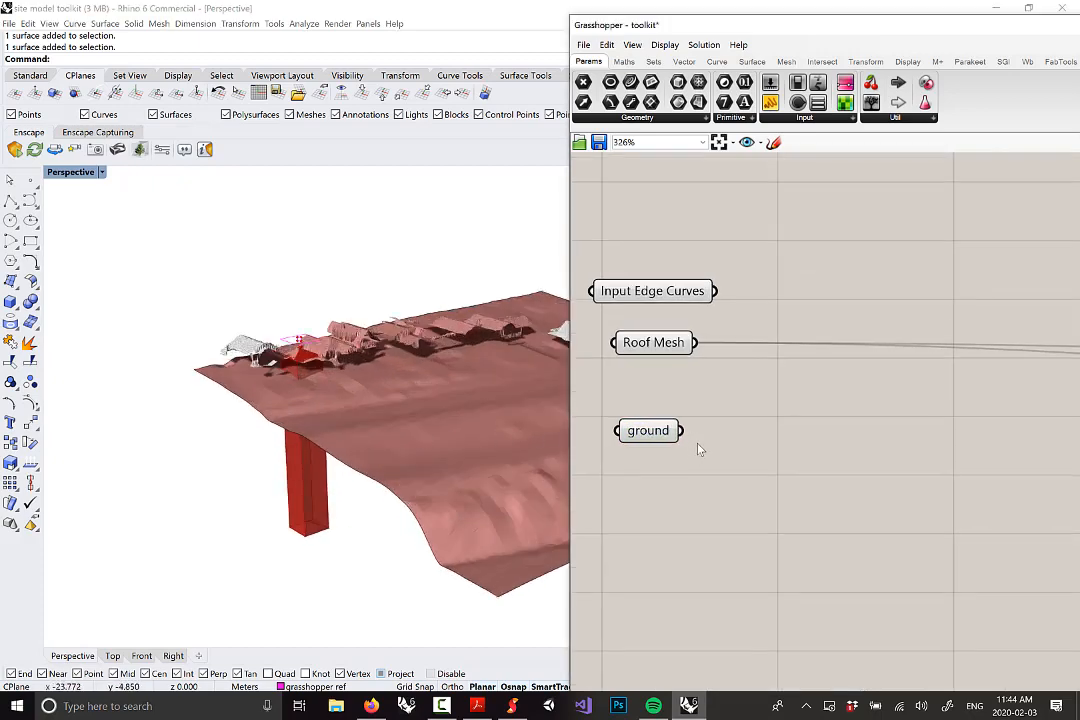
{"action": "scroll", "coordinate": [700, 420], "scroll_direction": "down", "scroll_amount": 10}
{"action": "scroll", "coordinate": [1042, 397], "scroll_direction": "up", "scroll_amount": 2}
{"action": "scroll", "coordinate": [1042, 397], "scroll_direction": "down", "scroll_amount": 2}
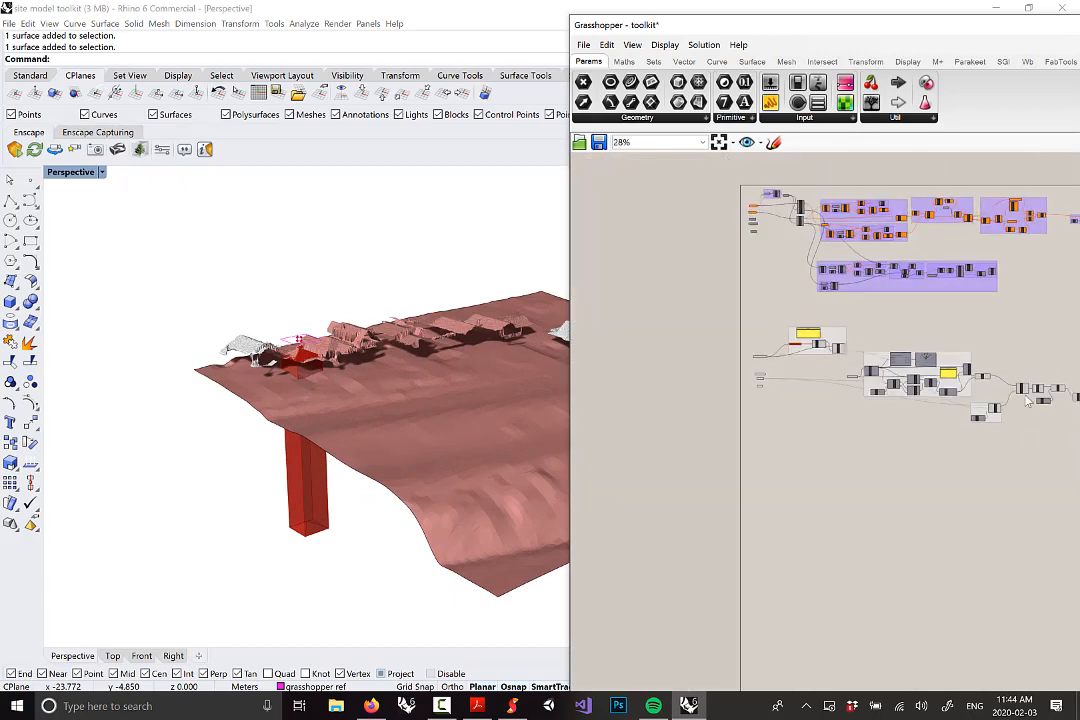
{"action": "scroll", "coordinate": [786, 388], "scroll_direction": "up", "scroll_amount": 10}
Duplicate the ground parameter and wire the original into the copy
{"action": "left_click", "coordinate": [750, 400]}
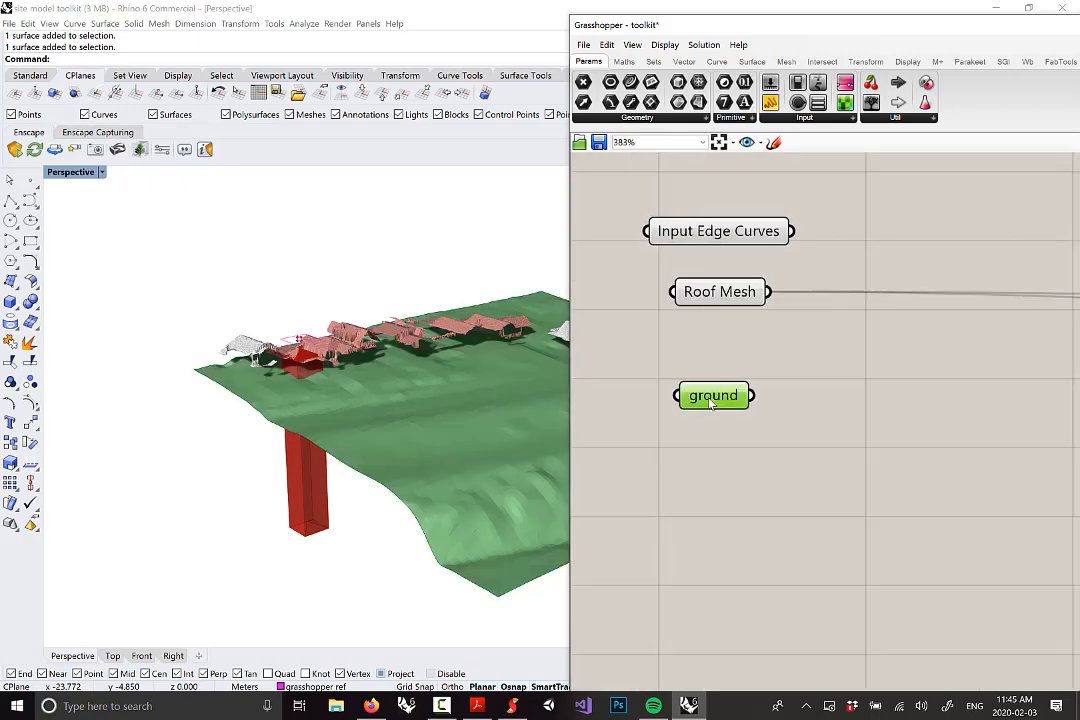
{"action": "right_click_drag", "start_coordinate": [756, 410], "coordinate": [776, 449]}
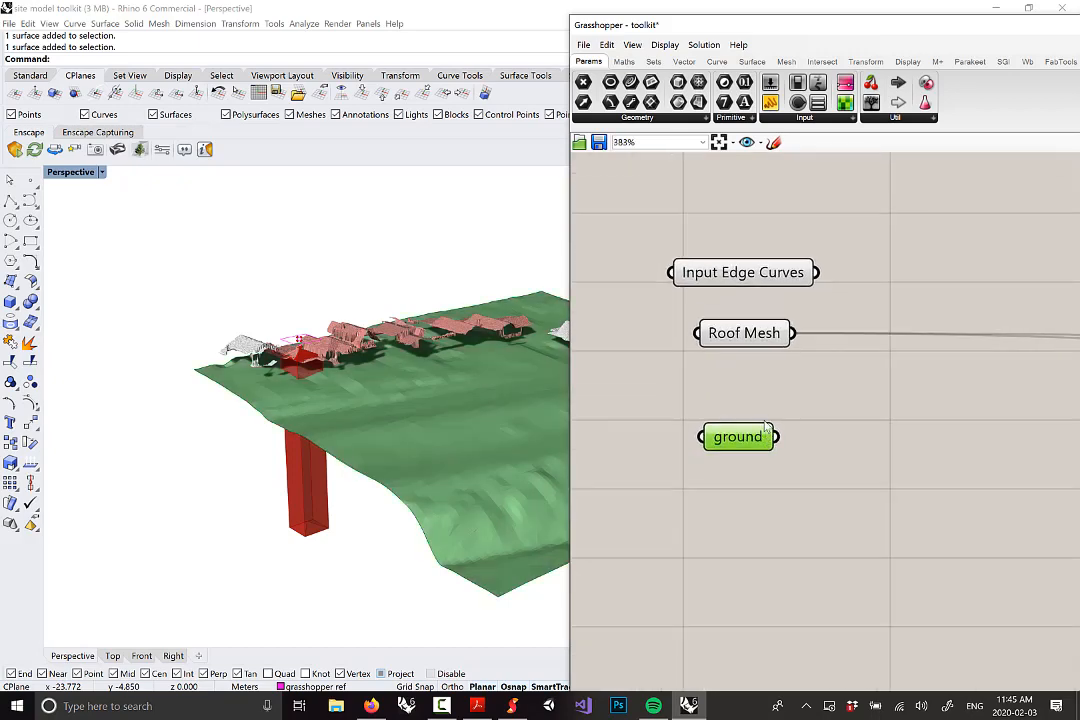
{"action": "key", "text": "ctrl+c"}
{"action": "key", "text": "ctrl+v"}
{"action": "left_click_drag", "start_coordinate": [749, 456], "coordinate": [889, 446]}
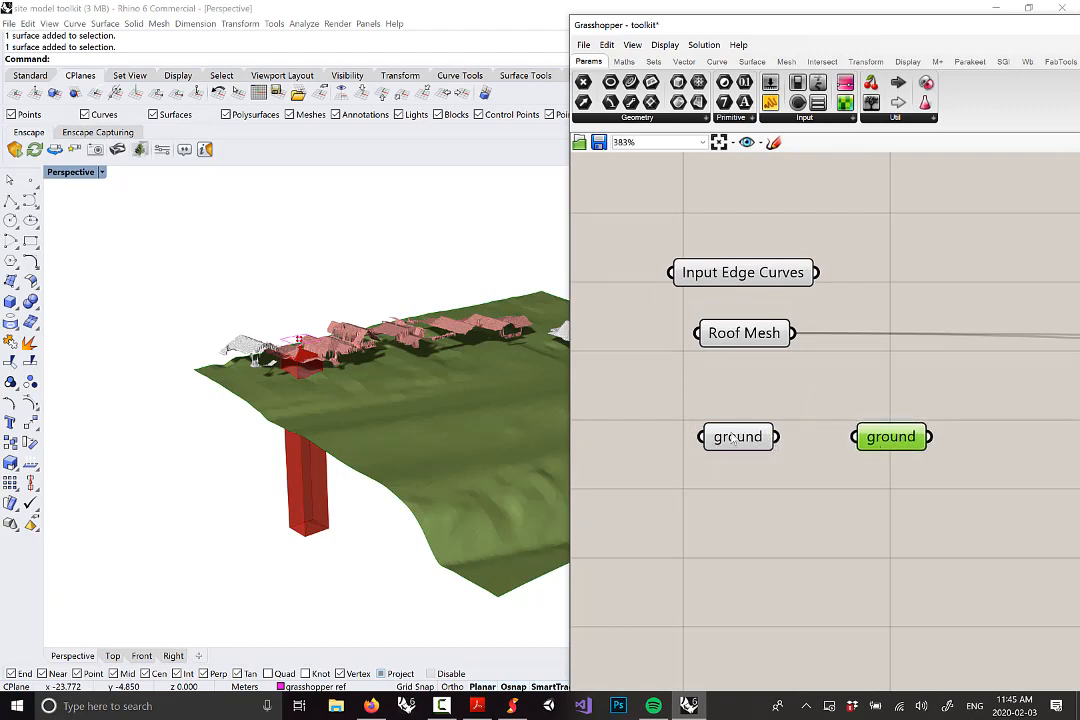
{"action": "left_click_drag", "start_coordinate": [737, 438], "coordinate": [891, 410]}
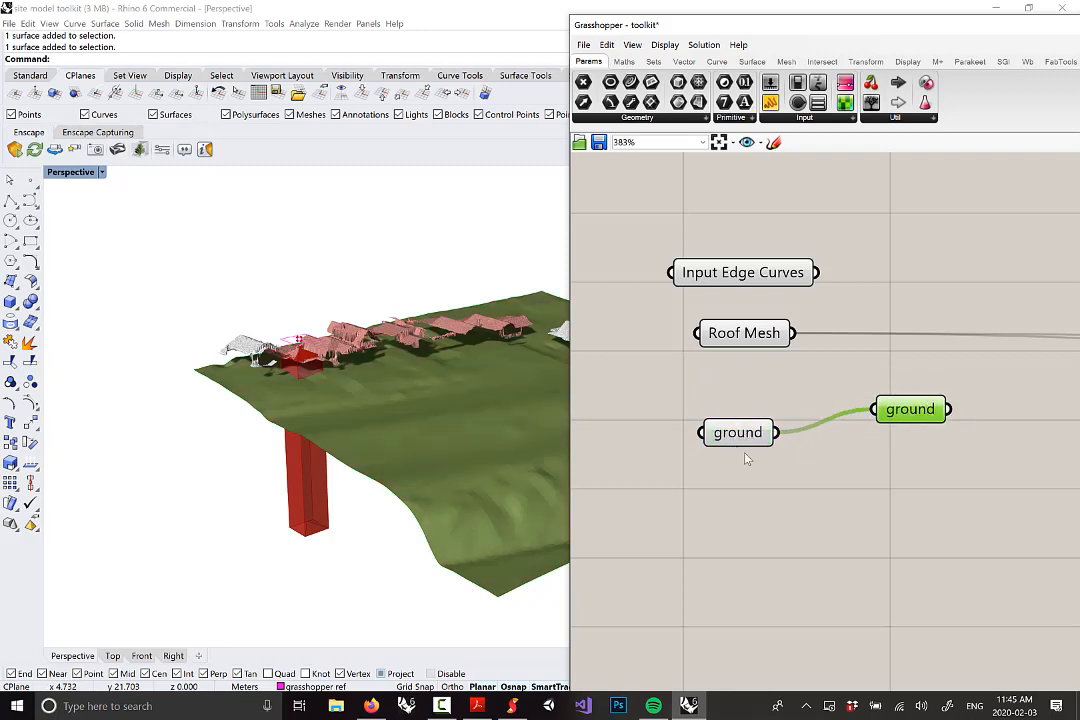
Set the copied ground parameter's wire display to Hidden
{"action": "right_click", "coordinate": [887, 416]}
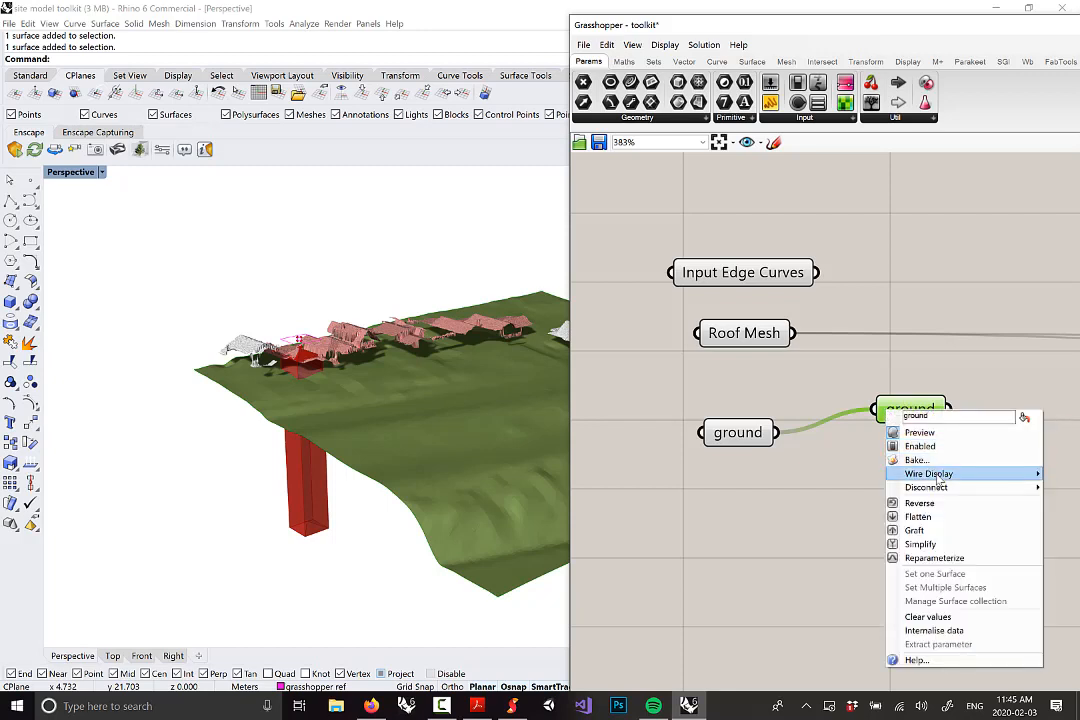
{"action": "mouse_move", "coordinate": [928, 473]}
{"action": "left_click", "coordinate": [850, 501]}
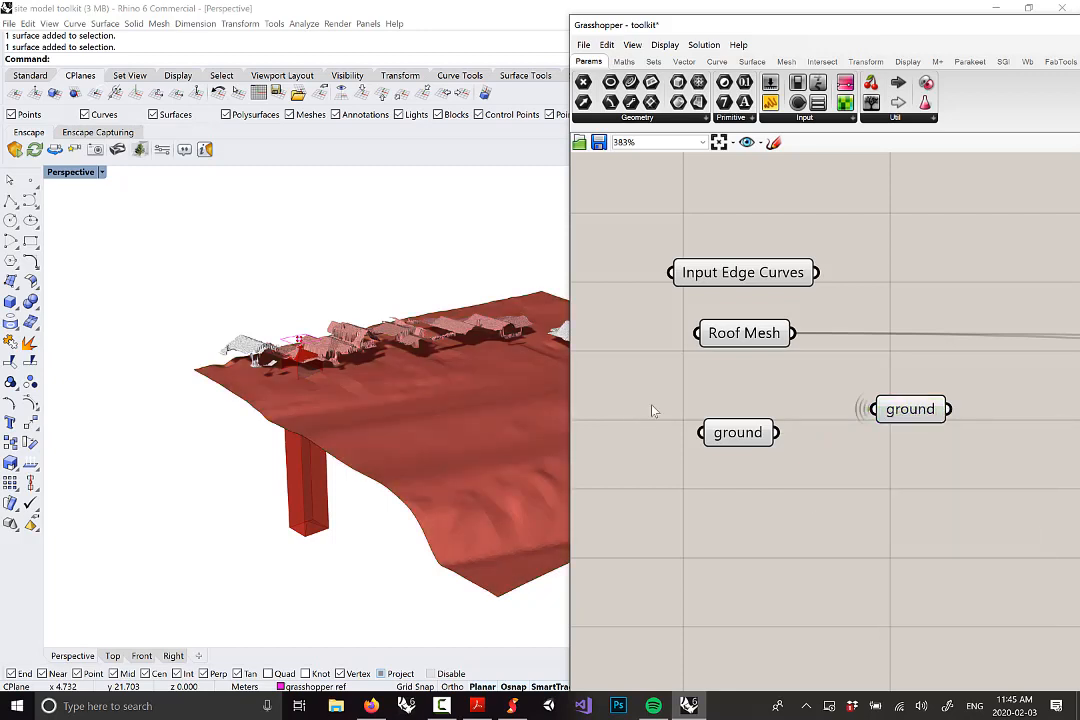
{"action": "scroll", "coordinate": [651, 410], "scroll_direction": "down", "scroll_amount": 3}
{"action": "left_click_drag", "start_coordinate": [794, 399], "coordinate": [768, 407]}
{"action": "scroll", "coordinate": [757, 440], "scroll_direction": "down", "scroll_amount": 3}
{"action": "scroll", "coordinate": [757, 440], "scroll_direction": "down", "scroll_amount": 9}
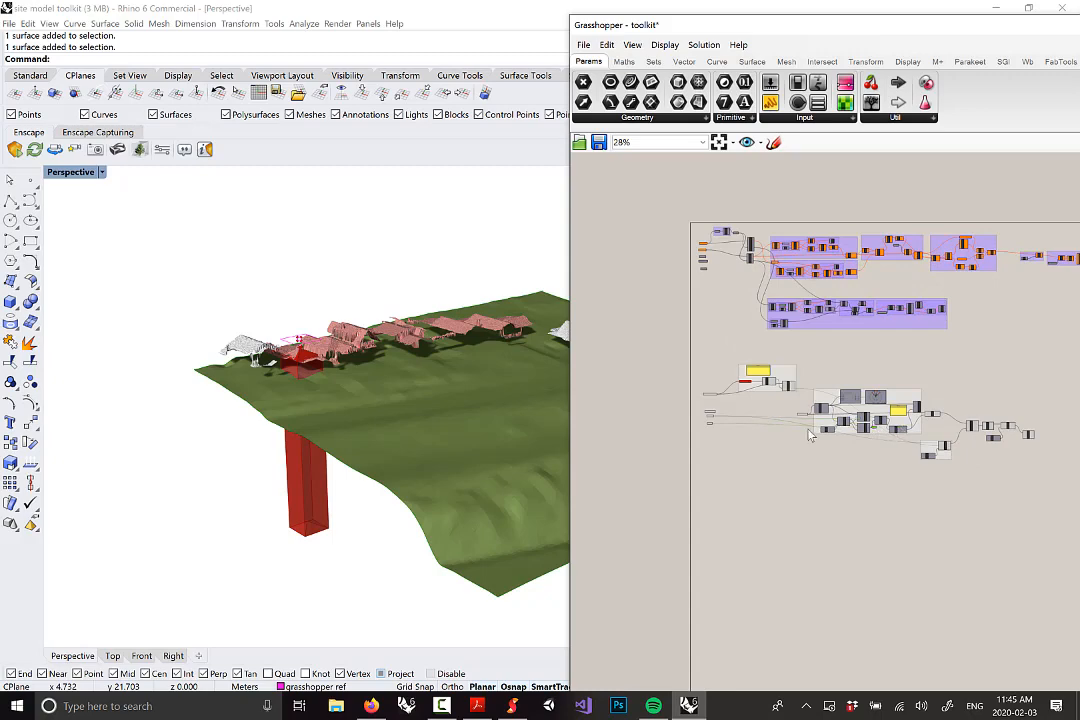
Connect the ground copy's output to Split Brep's Cutter input
{"action": "scroll", "coordinate": [833, 360], "scroll_direction": "up", "scroll_amount": 5}
{"action": "left_click_drag", "start_coordinate": [1017, 420], "coordinate": [1010, 423]}
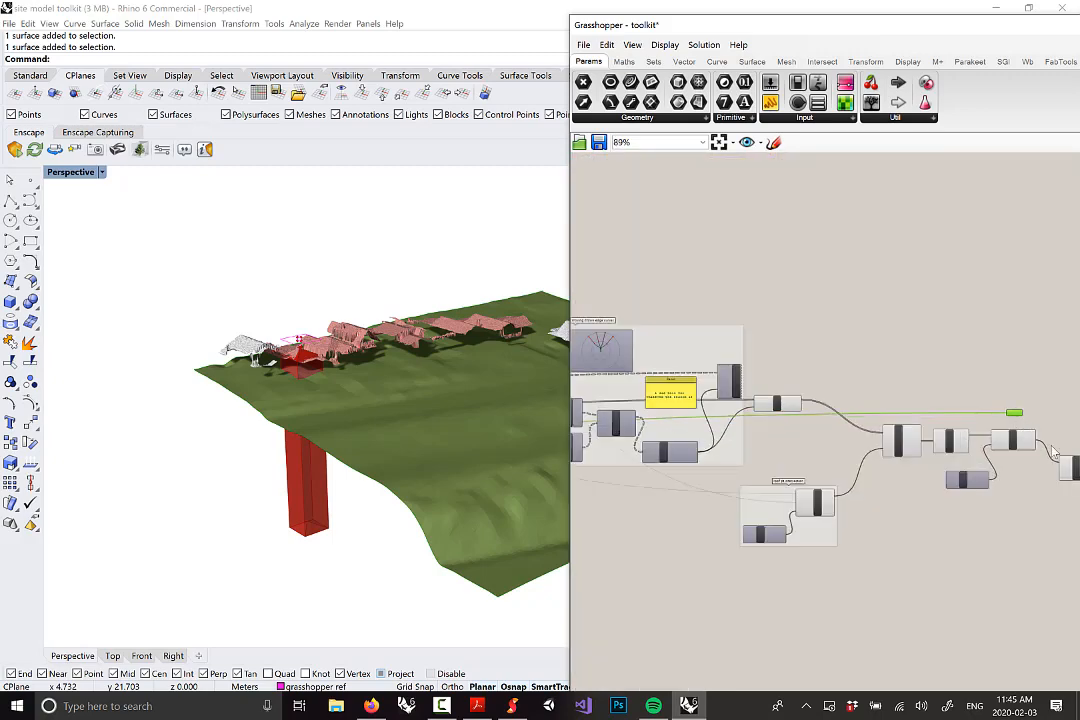
{"action": "right_click_drag", "start_coordinate": [1061, 452], "coordinate": [860, 397]}
{"action": "scroll", "coordinate": [845, 381], "scroll_direction": "up", "scroll_amount": 4}
{"action": "left_click", "coordinate": [842, 362]}
{"action": "left_click", "coordinate": [788, 344]}
{"action": "scroll", "coordinate": [790, 346], "scroll_direction": "up", "scroll_amount": 2}
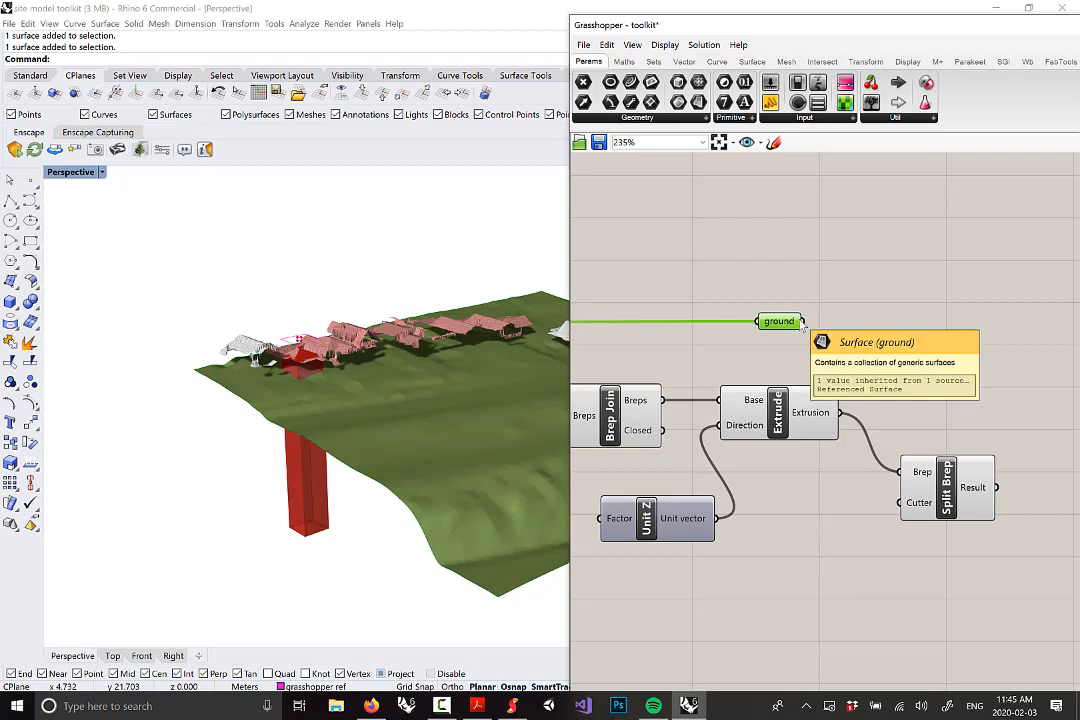
{"action": "left_click_drag", "start_coordinate": [806, 323], "coordinate": [943, 385]}
Preview the Extrude and Split Brep results to confirm two open breps
{"action": "left_click_drag", "start_coordinate": [790, 412], "coordinate": [788, 404]}
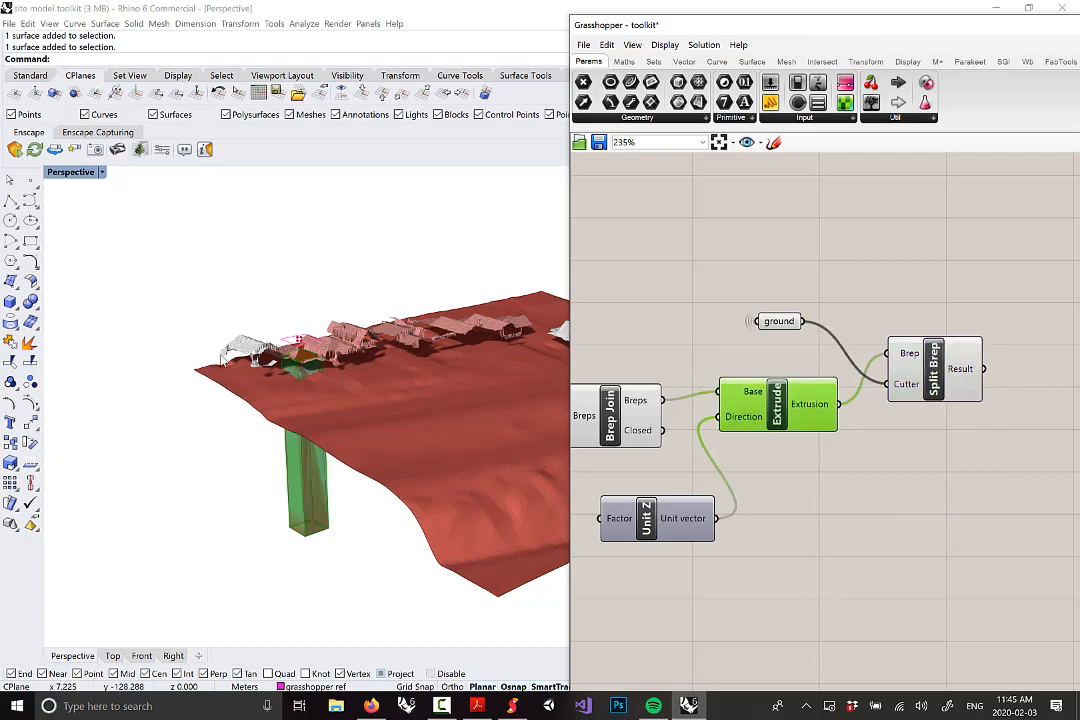
{"action": "scroll", "coordinate": [430, 379], "scroll_direction": "up", "scroll_amount": 3}
{"action": "scroll", "coordinate": [430, 379], "scroll_direction": "up", "scroll_amount": 3}
{"action": "scroll", "coordinate": [346, 239], "scroll_direction": "down", "scroll_amount": 4}
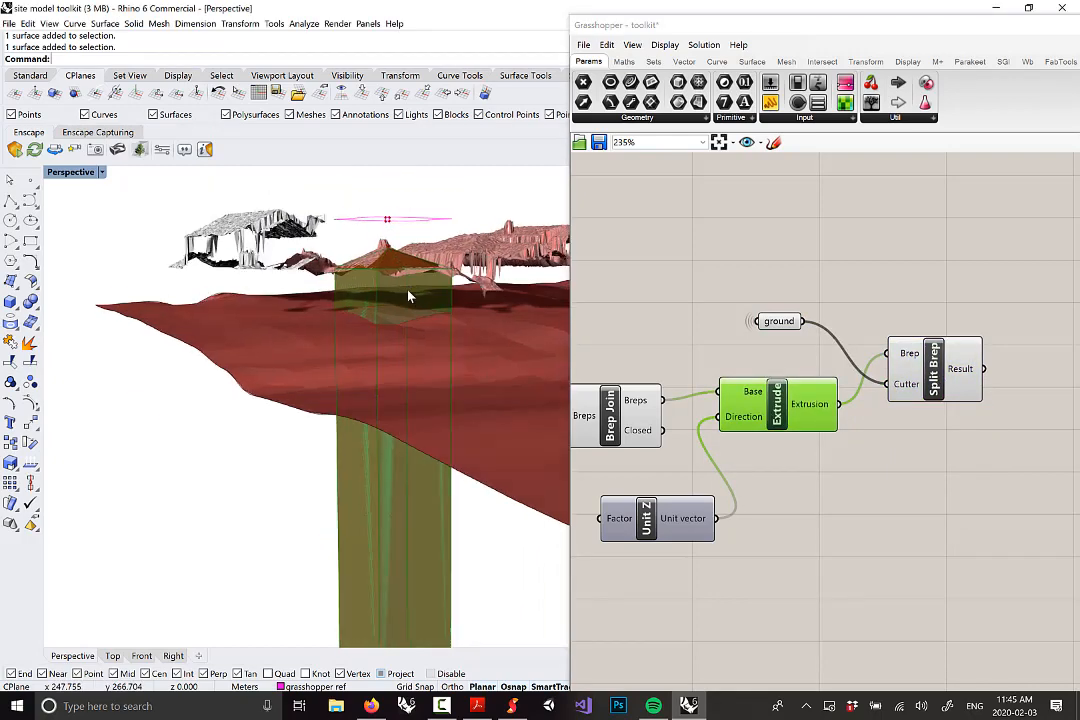
{"action": "left_click_drag", "start_coordinate": [928, 379], "coordinate": [931, 391]}
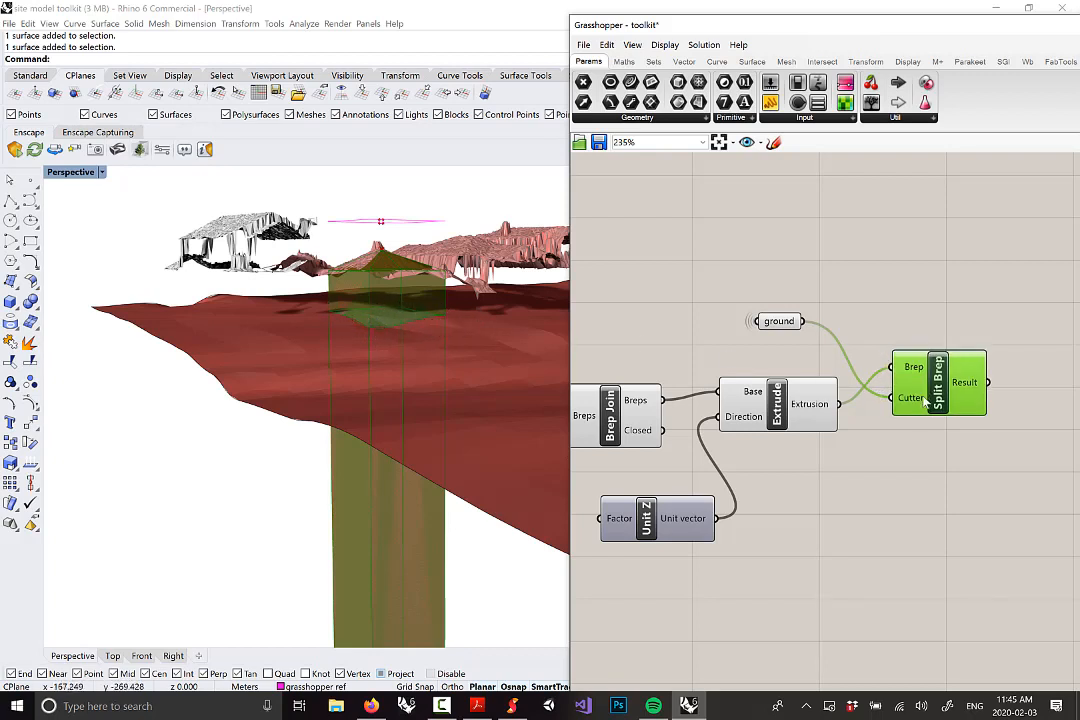
{"action": "left_click_drag", "start_coordinate": [925, 399], "coordinate": [922, 418]}
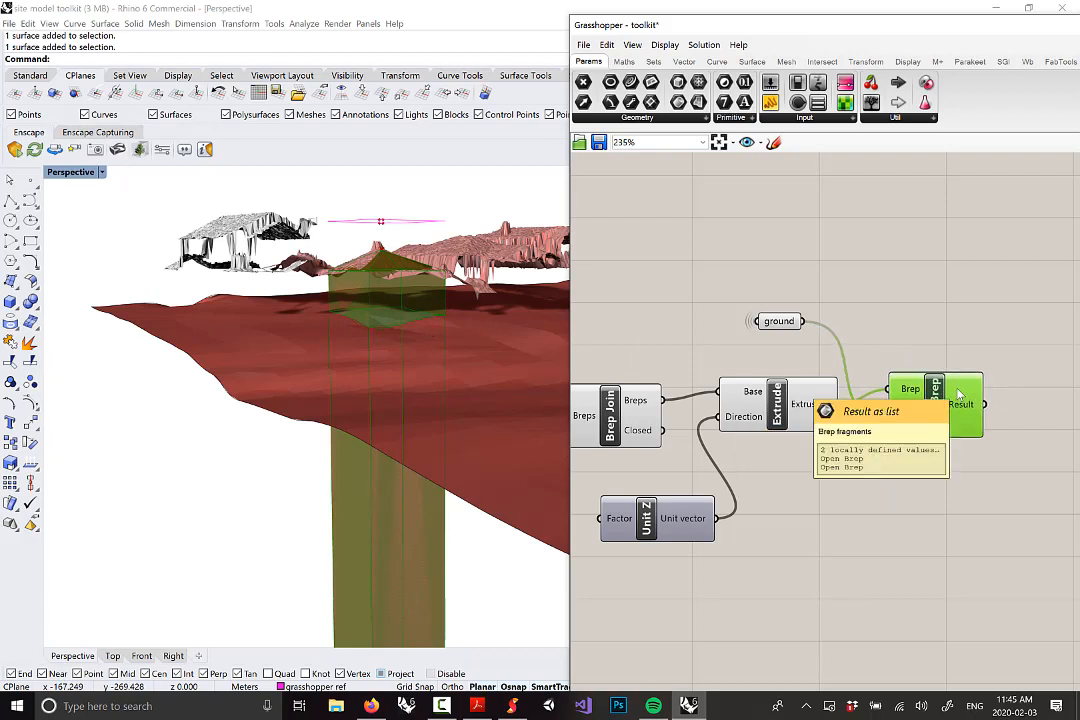
{"action": "mouse_move", "coordinate": [955, 418]}
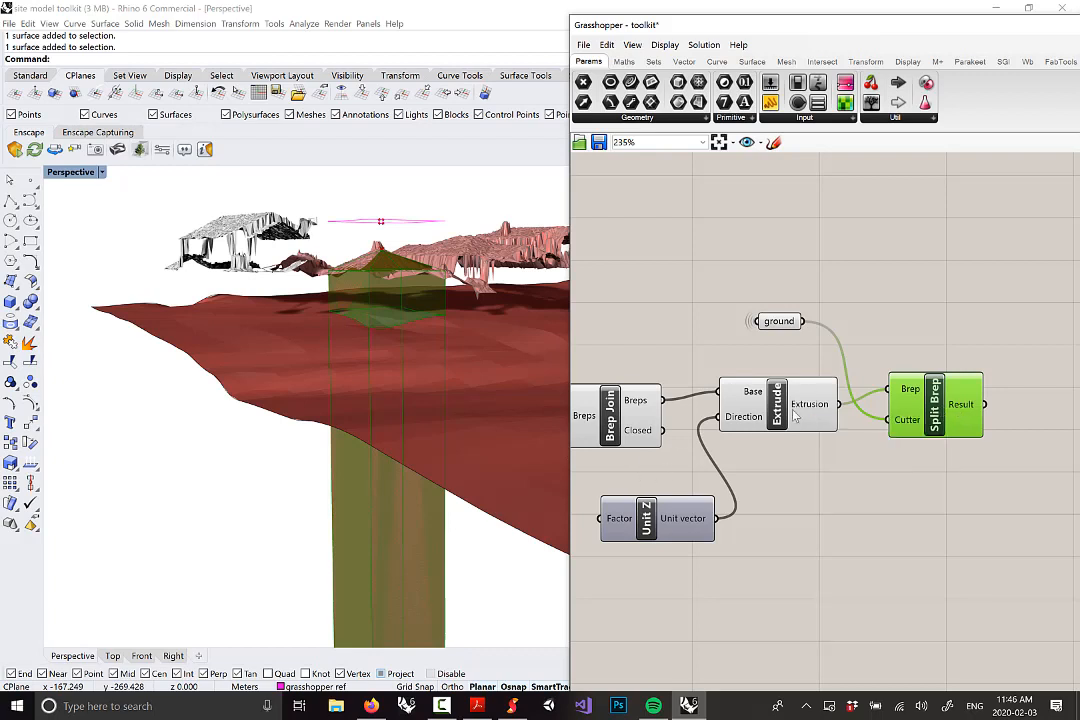
{"action": "left_click", "coordinate": [512, 706]}
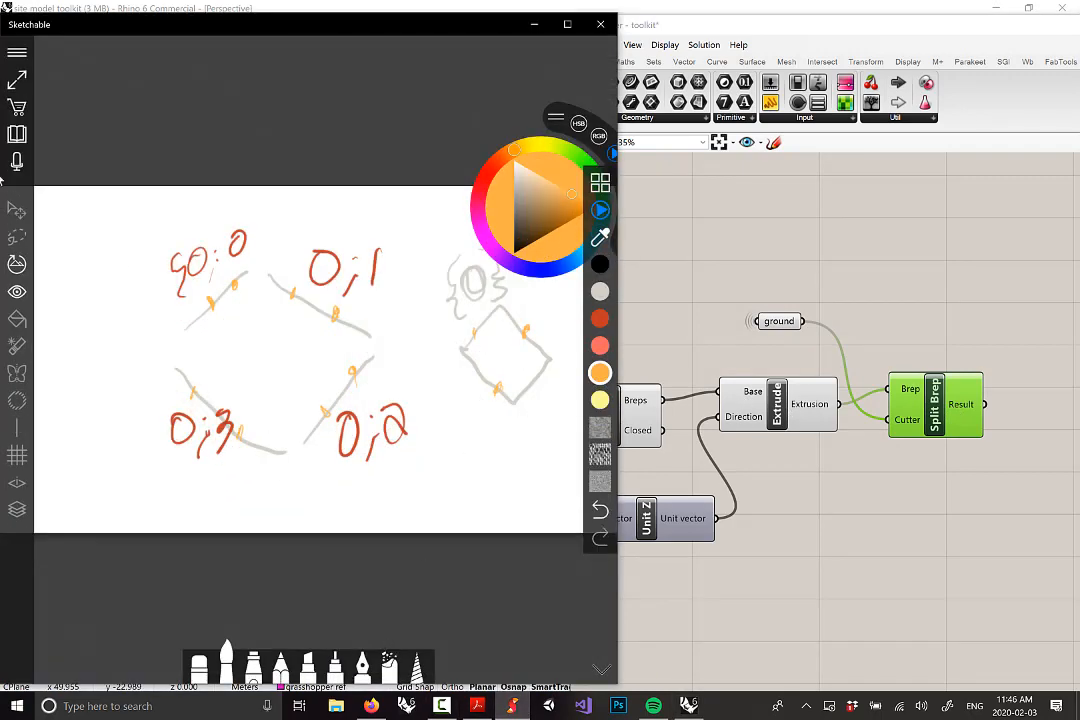
Delete the rotation-quadrant sketch page and open a new blank page
{"action": "left_click", "coordinate": [17, 137]}
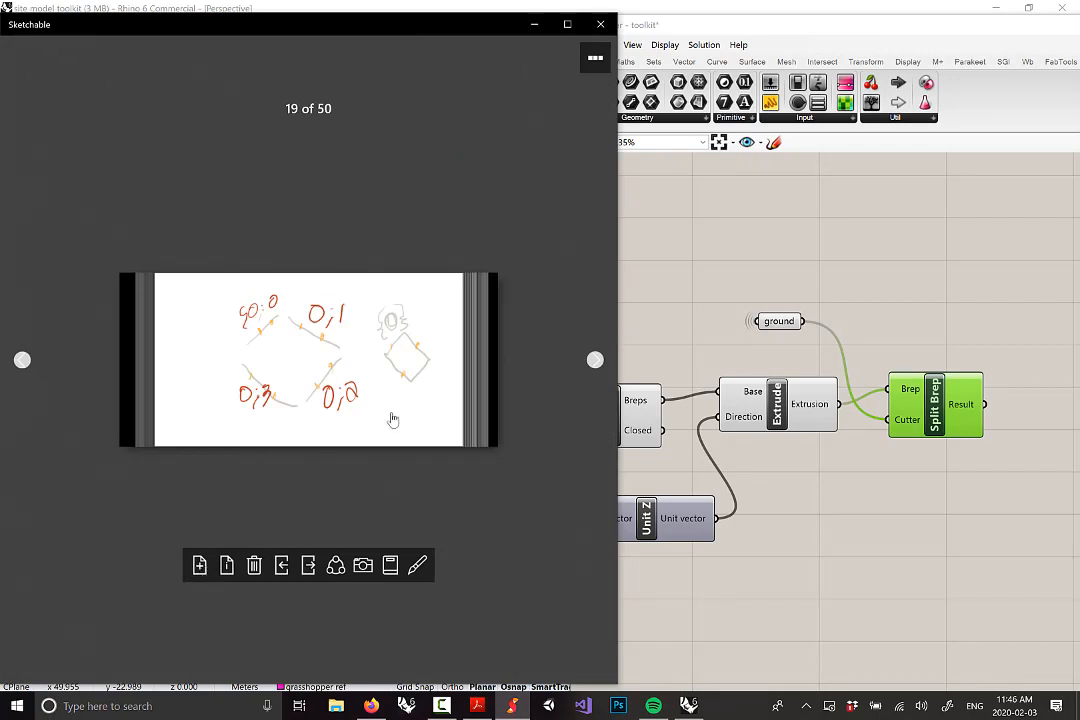
{"action": "left_click", "coordinate": [255, 566]}
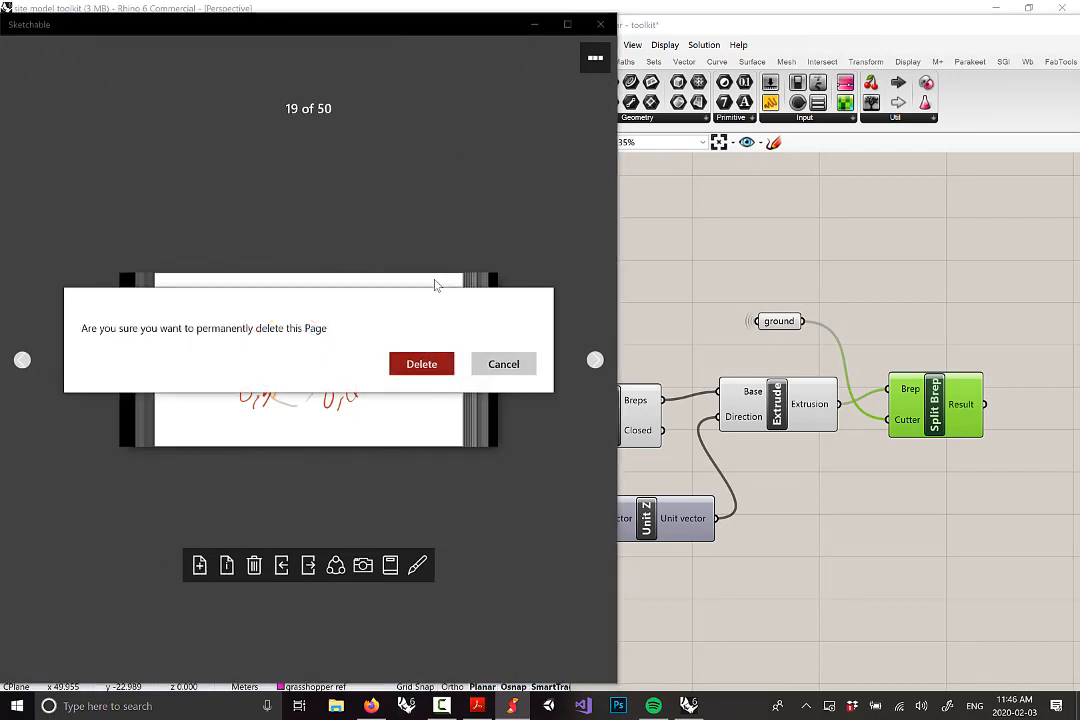
{"action": "left_click", "coordinate": [425, 367]}
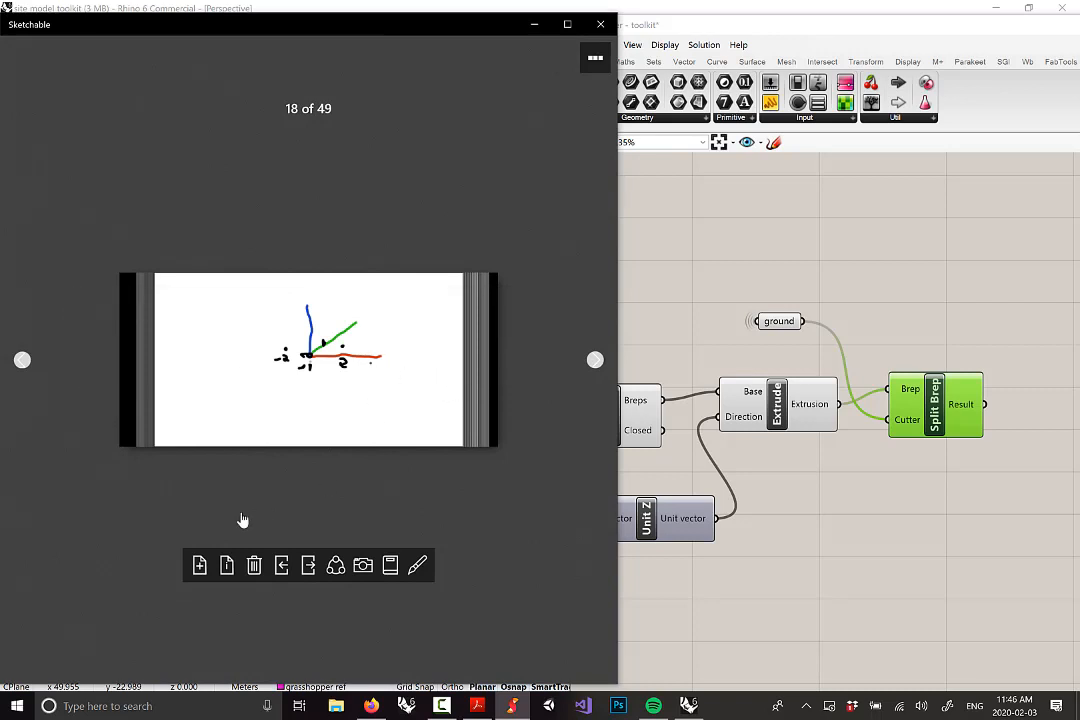
{"action": "left_click", "coordinate": [199, 567]}
{"action": "left_click", "coordinate": [363, 357]}
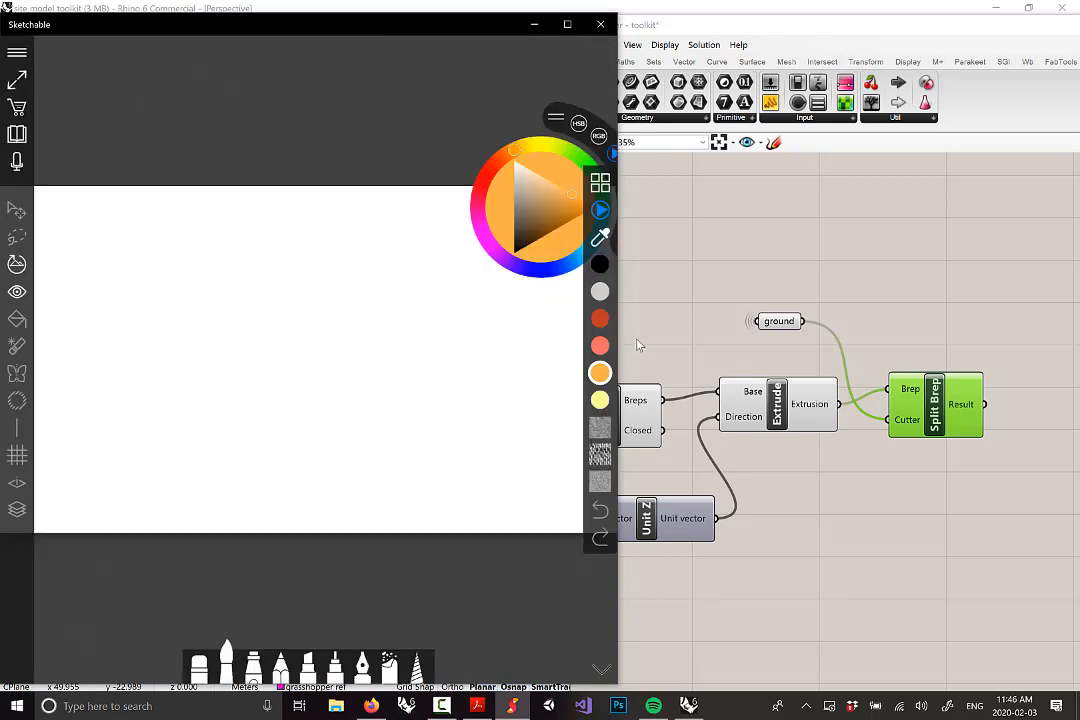
Mark the patch corners in dark red, alternating with grey guide ink
{"action": "left_click", "coordinate": [600, 291]}
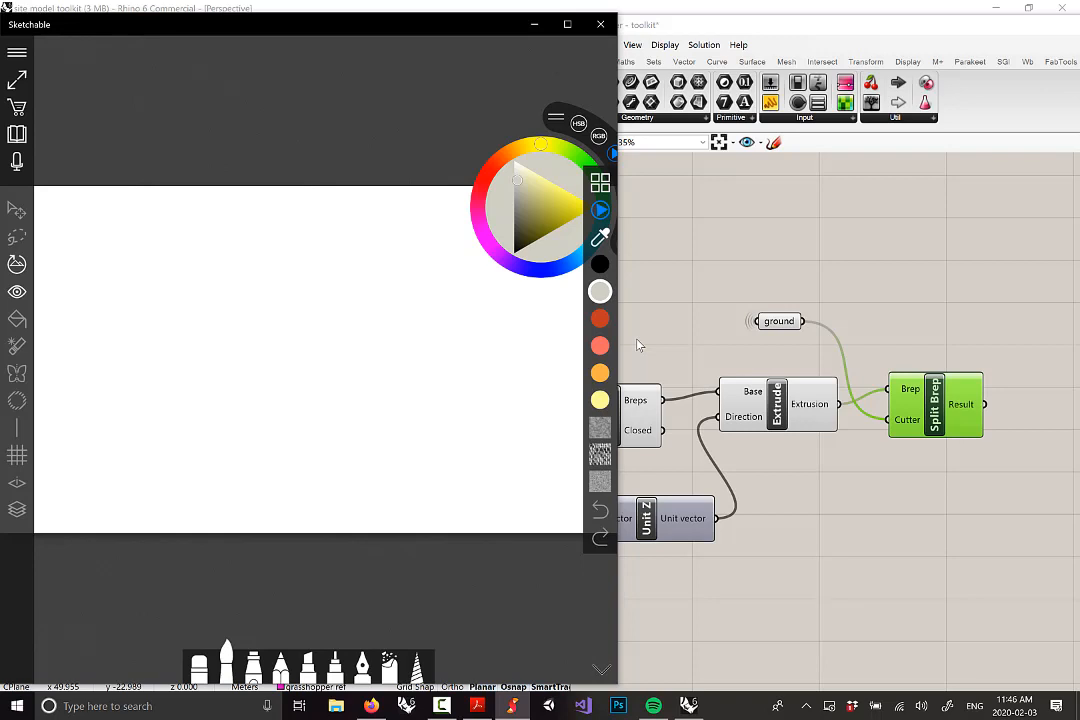
{"action": "left_click", "coordinate": [600, 318]}
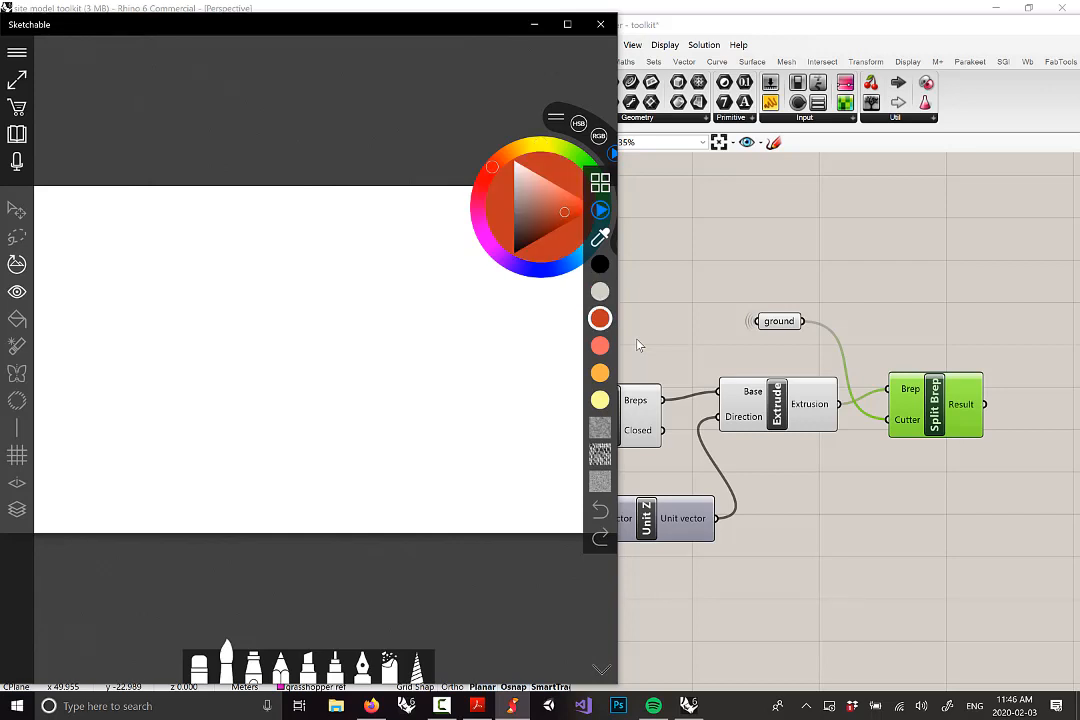
{"action": "left_click", "coordinate": [600, 291]}
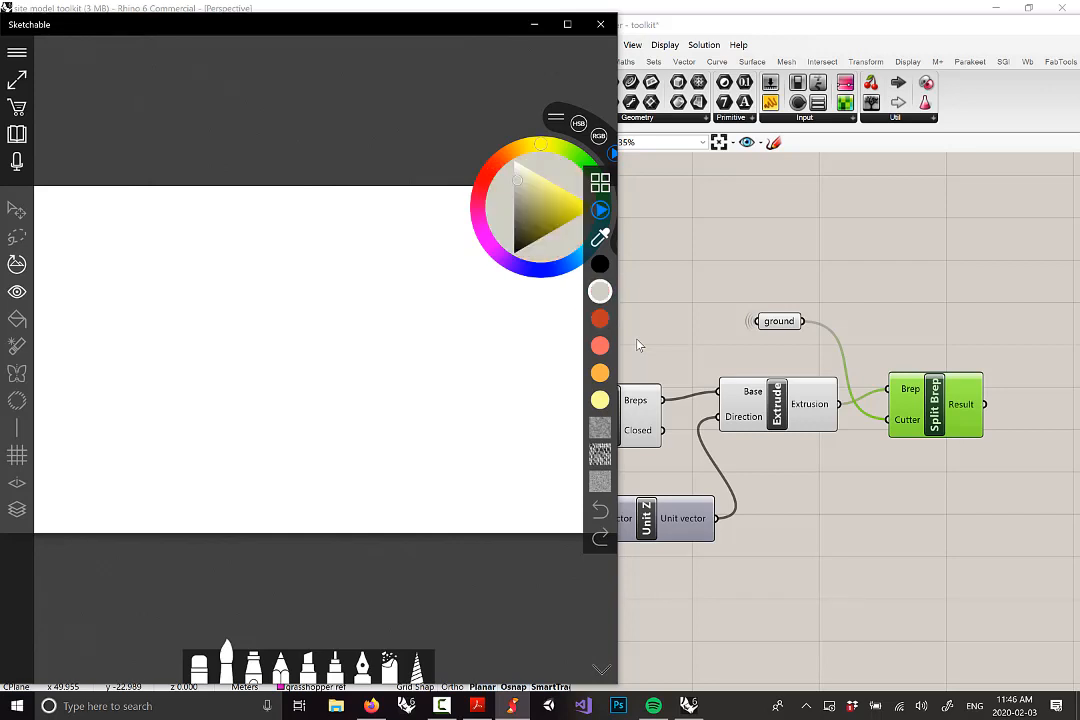
{"action": "left_click", "coordinate": [600, 318]}
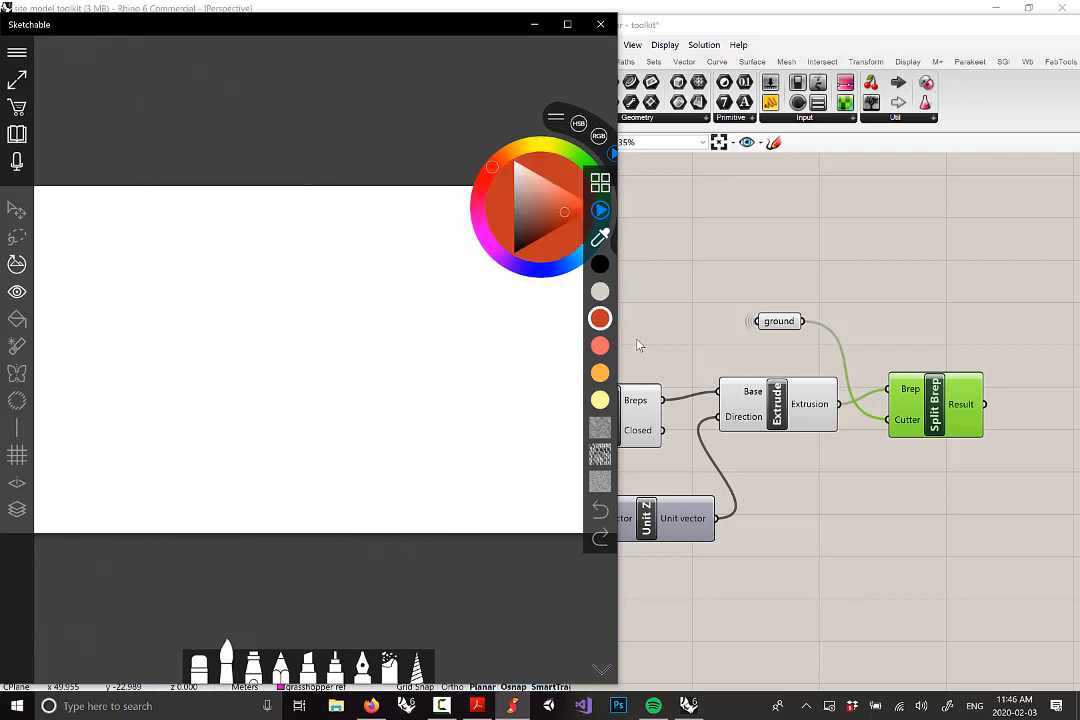
{"action": "left_click_drag", "start_coordinate": [156, 410], "coordinate": [171, 369]}
{"action": "left_click", "coordinate": [600, 291]}
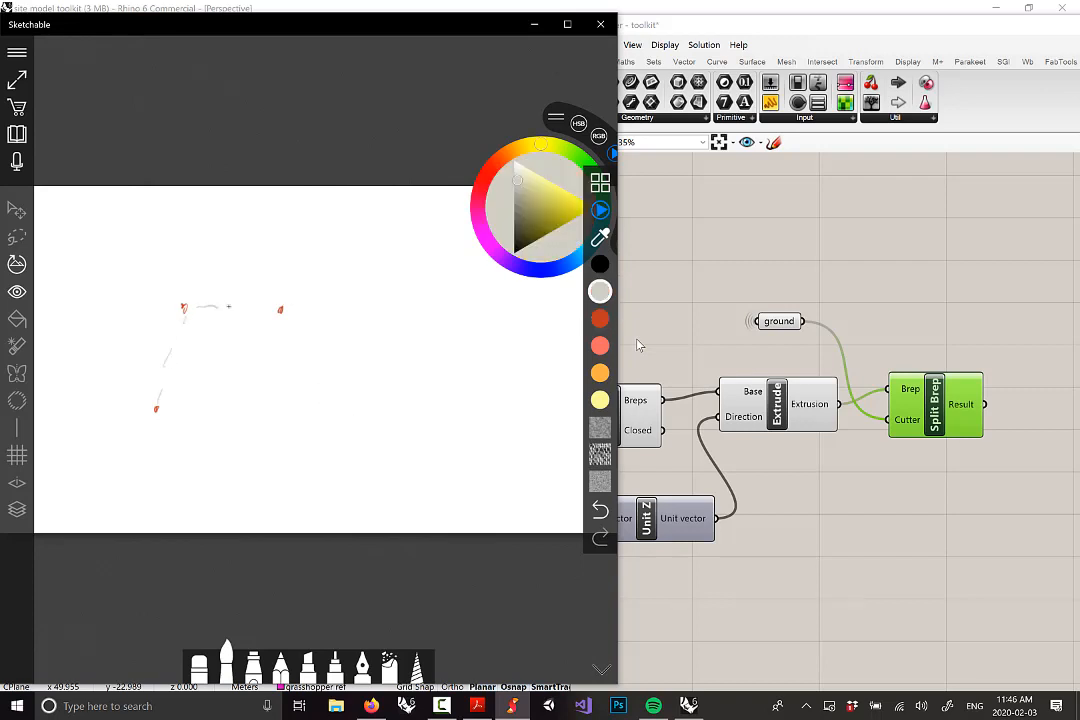
{"action": "left_click", "coordinate": [600, 318]}
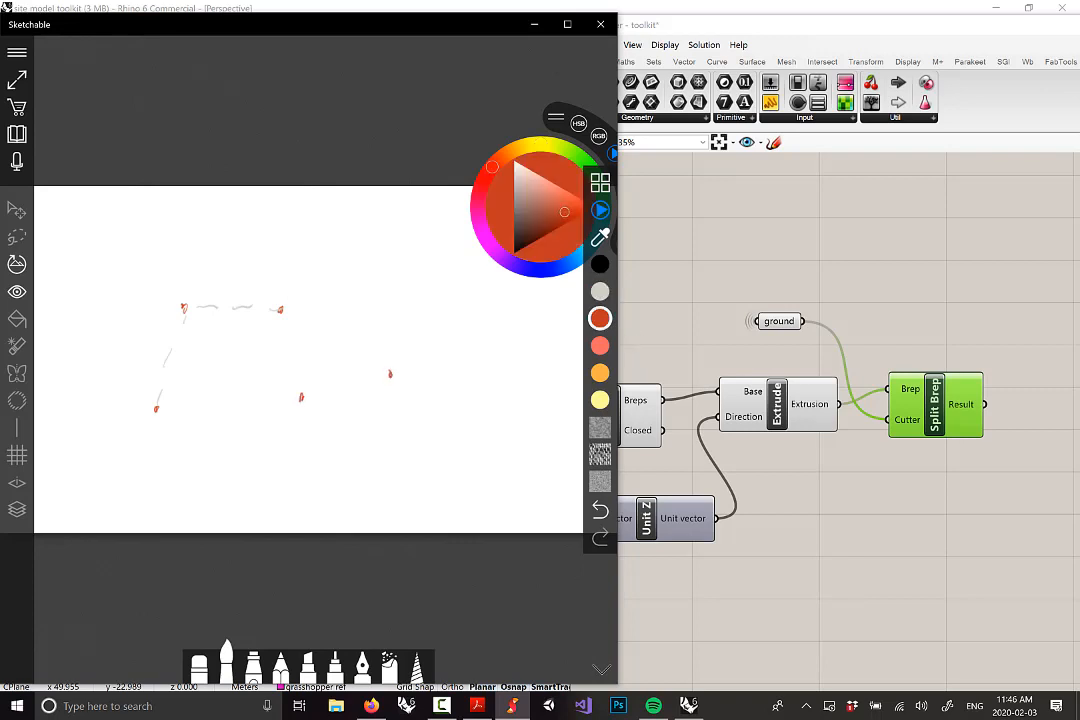
{"action": "left_click", "coordinate": [600, 291]}
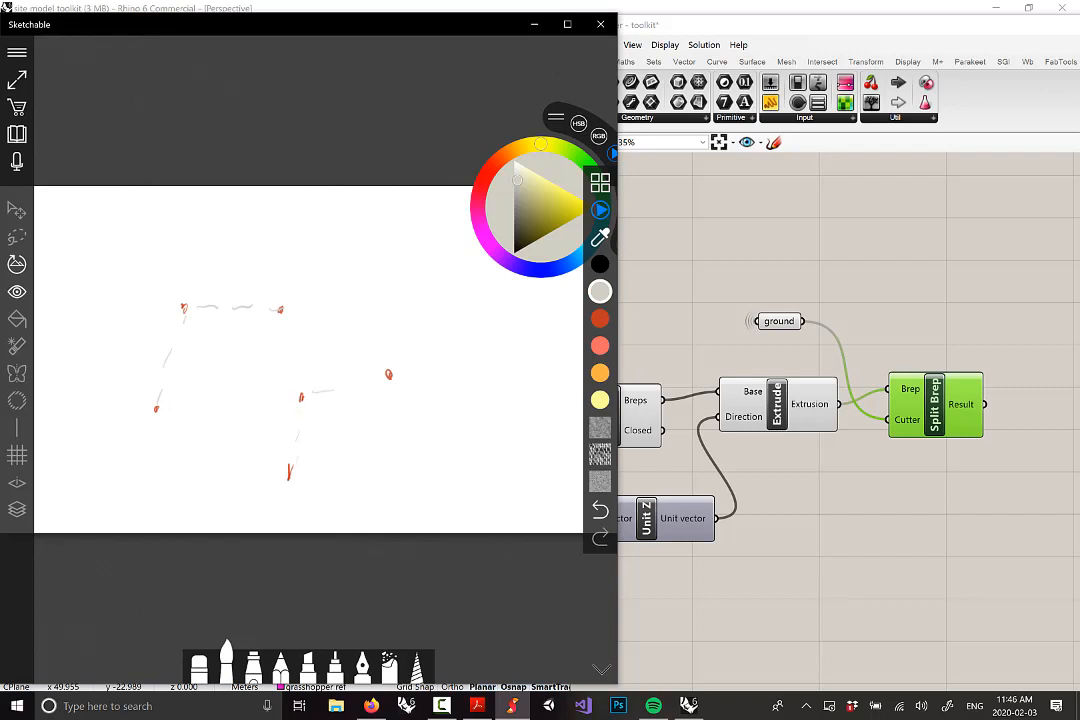
Draw the four salmon outline edges of the warped surface patch
{"action": "left_click", "coordinate": [600, 345]}
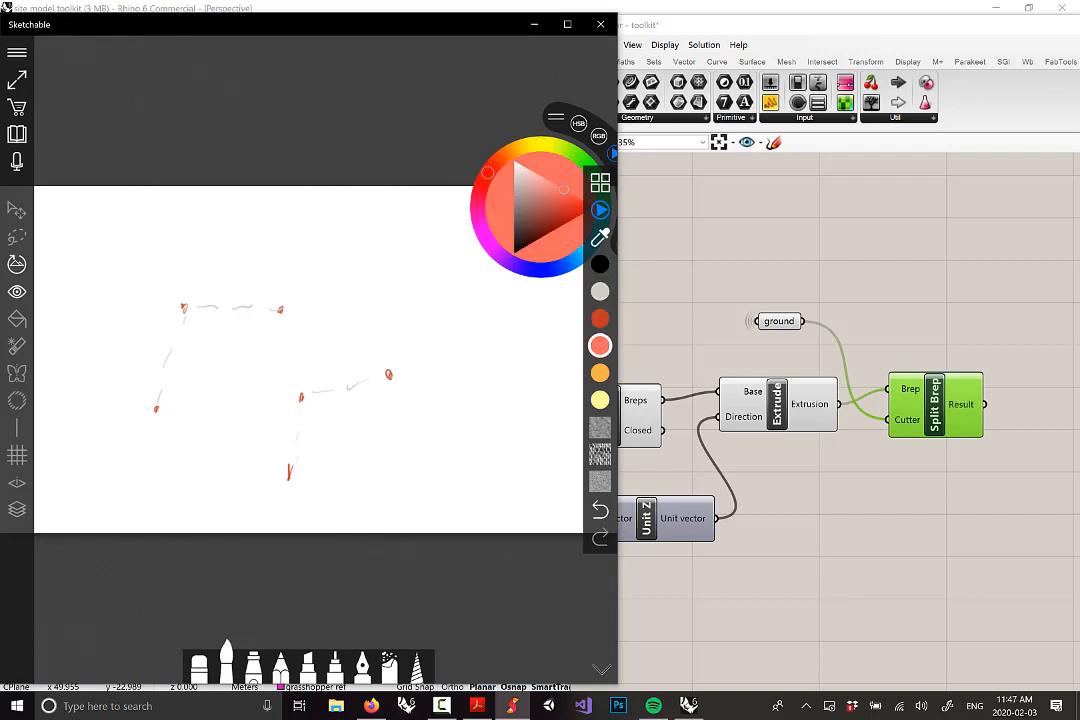
{"action": "left_click_drag", "start_coordinate": [157, 408], "coordinate": [290, 473]}
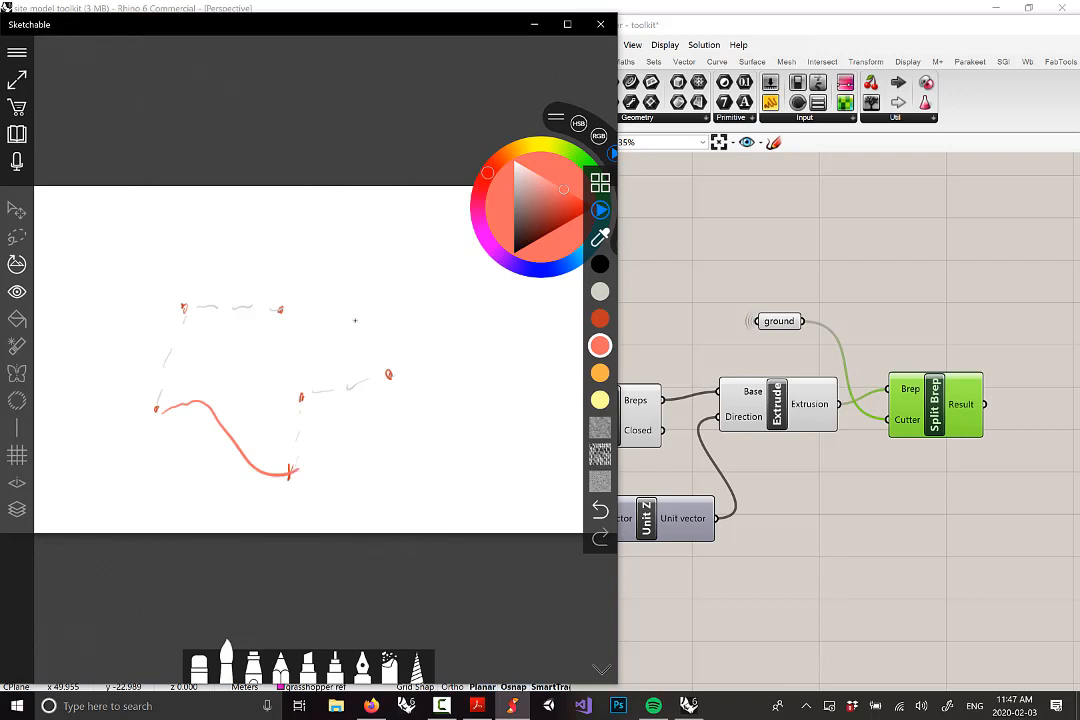
{"action": "mouse_move", "coordinate": [292, 313]}
{"action": "left_mouse_down"}
{"action": "mouse_move", "coordinate": [340, 313]}
{"action": "mouse_move", "coordinate": [400, 372]}
{"action": "left_mouse_up"}
{"action": "left_click_drag", "start_coordinate": [293, 463], "coordinate": [388, 374]}
{"action": "mouse_move", "coordinate": [157, 408]}
{"action": "left_mouse_down"}
{"action": "mouse_move", "coordinate": [179, 360]}
{"action": "mouse_move", "coordinate": [293, 312]}
{"action": "left_mouse_up"}
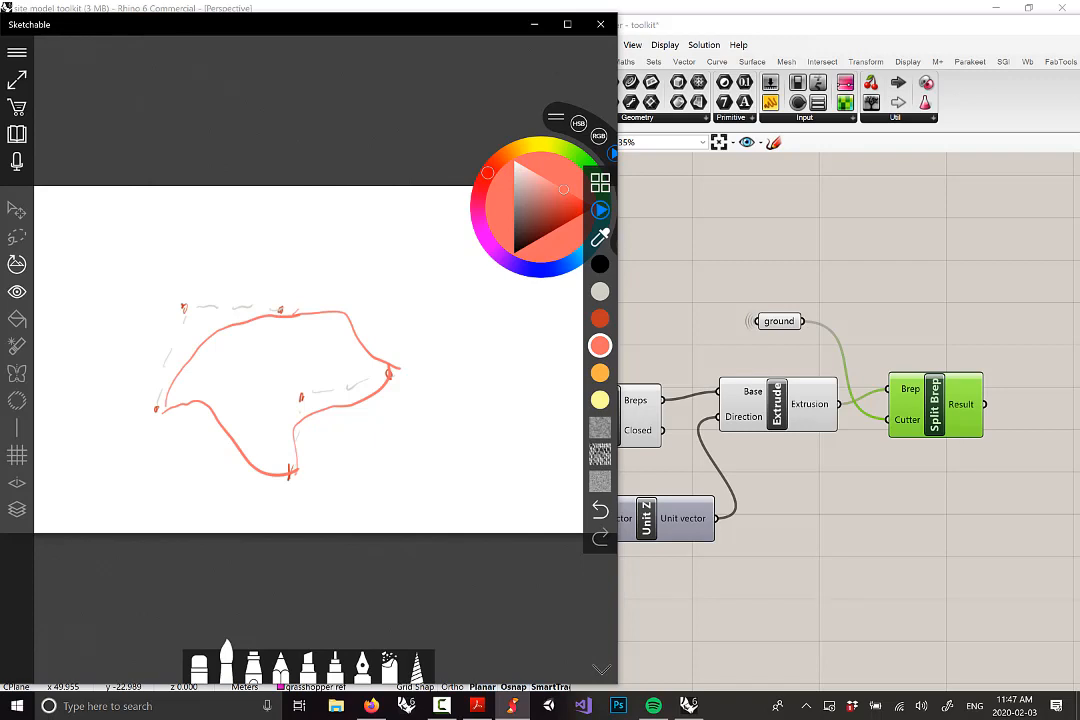
{"action": "left_click", "coordinate": [797, 6]}
Turn on the control points of the ground surface
{"action": "mouse_move", "coordinate": [420, 313]}
{"action": "right_mouse_down"}
{"action": "mouse_move", "coordinate": [227, 209]}
{"action": "mouse_move", "coordinate": [338, 489]}
{"action": "right_mouse_up"}
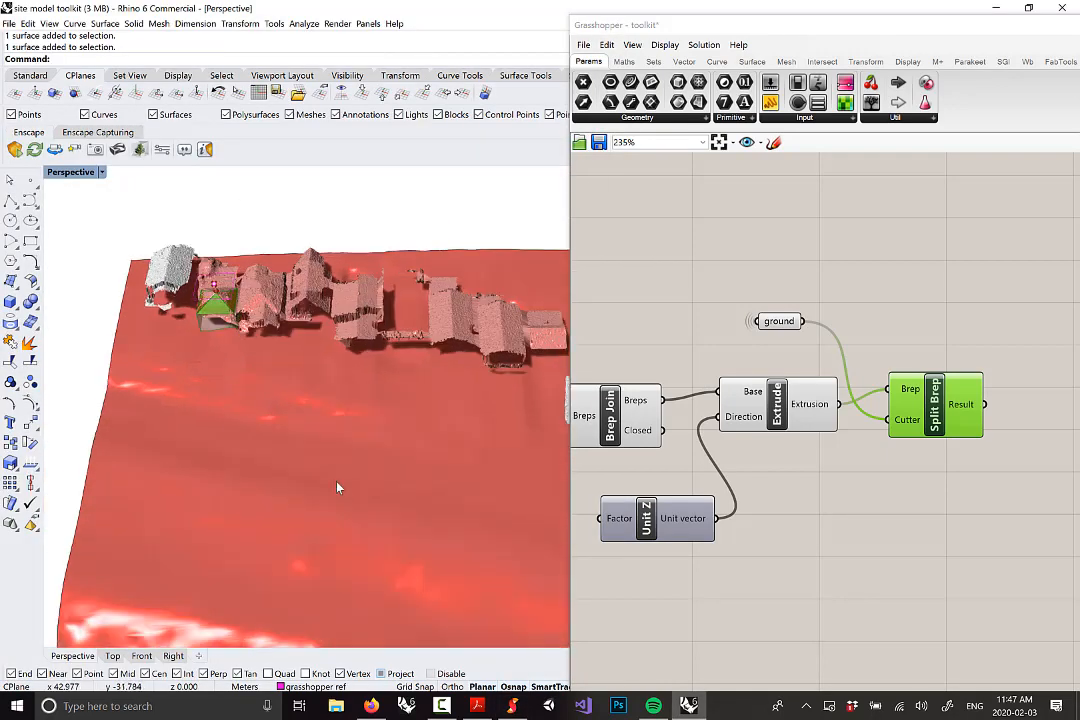
{"action": "scroll", "coordinate": [338, 489], "scroll_direction": "up", "scroll_amount": 5}
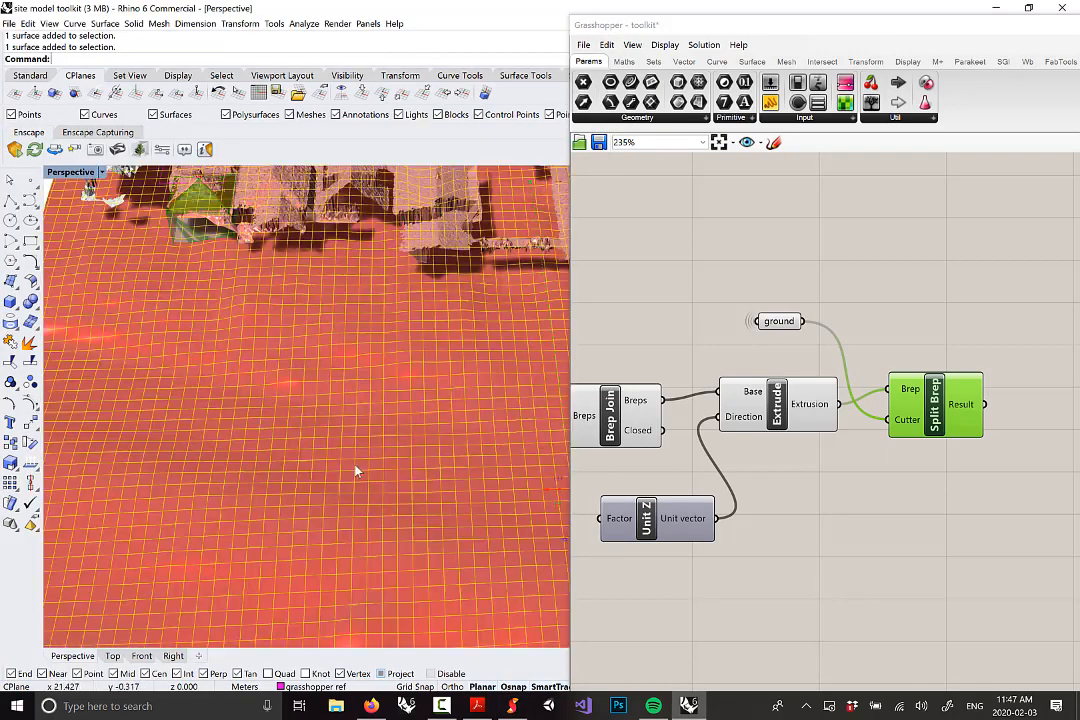
{"action": "left_click", "coordinate": [28, 23]}
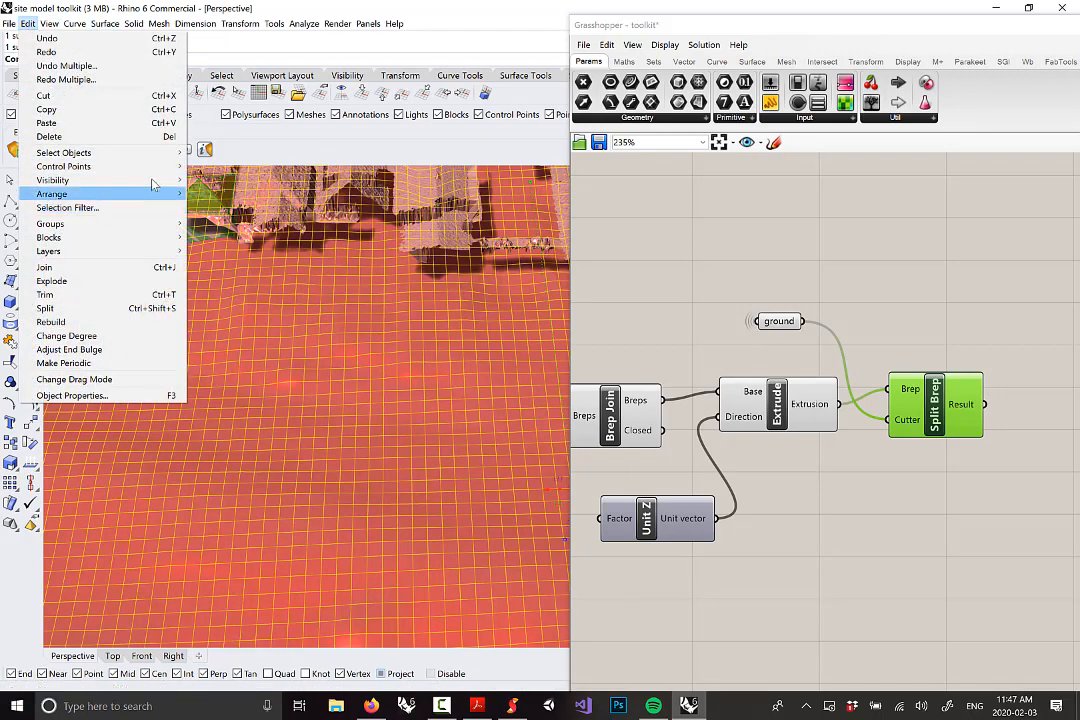
{"action": "mouse_move", "coordinate": [160, 180]}
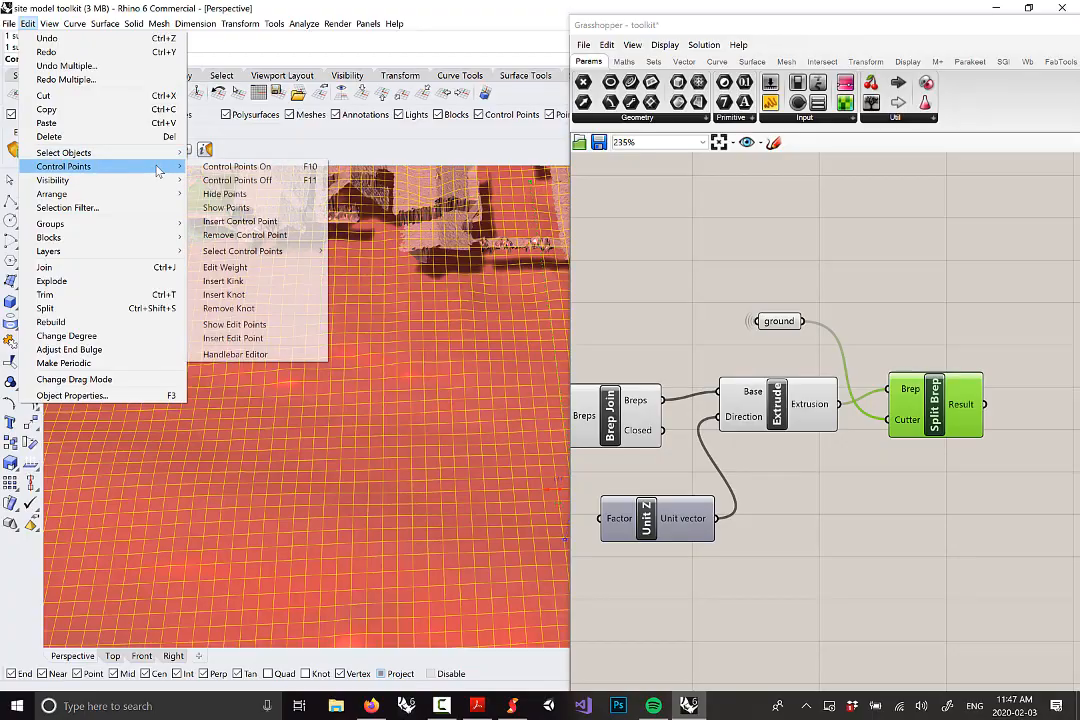
{"action": "left_click", "coordinate": [236, 166]}
Select one ground control point and raise it along Z into a small hill
{"action": "right_click_drag", "start_coordinate": [316, 334], "coordinate": [194, 287]}
{"action": "scroll", "coordinate": [193, 288], "scroll_direction": "down", "scroll_amount": 7}
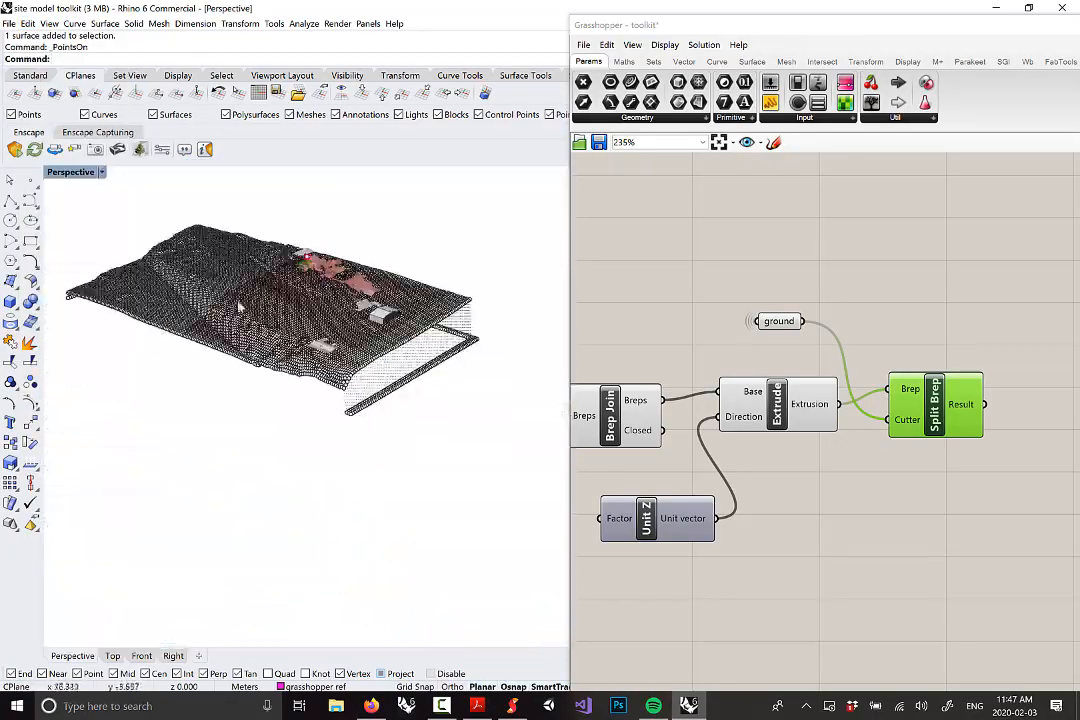
{"action": "scroll", "coordinate": [195, 287], "scroll_direction": "up", "scroll_amount": 12}
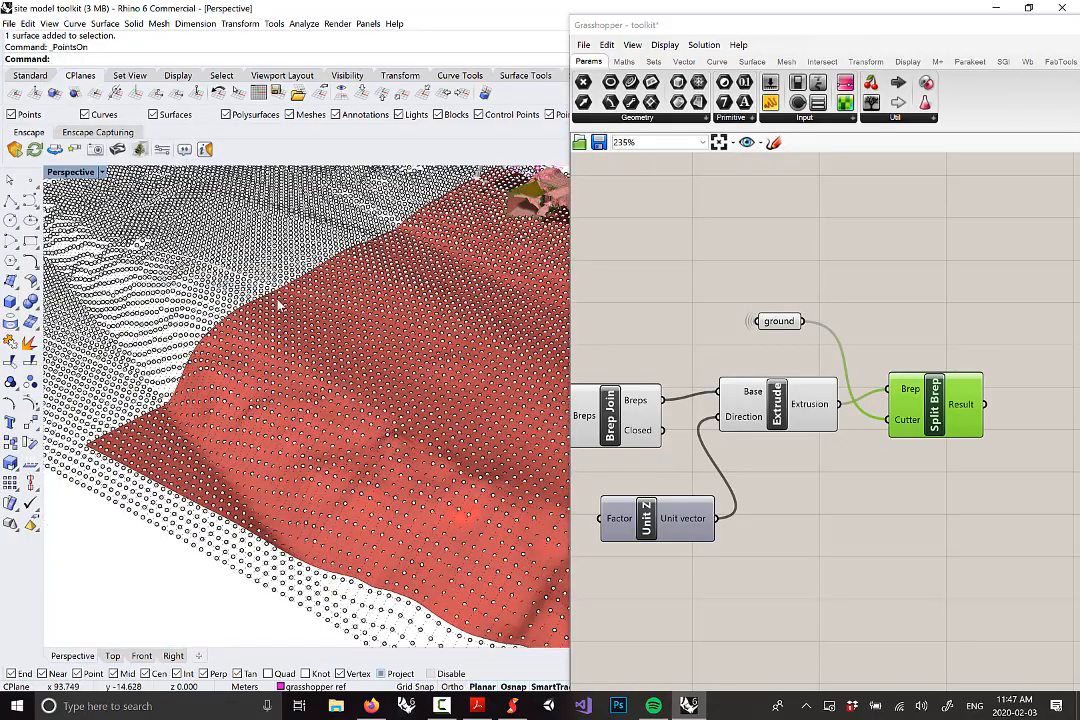
{"action": "scroll", "coordinate": [303, 260], "scroll_direction": "down", "scroll_amount": 6}
{"action": "scroll", "coordinate": [320, 320], "scroll_direction": "up", "scroll_amount": 9}
{"action": "scroll", "coordinate": [315, 335], "scroll_direction": "up", "scroll_amount": 3}
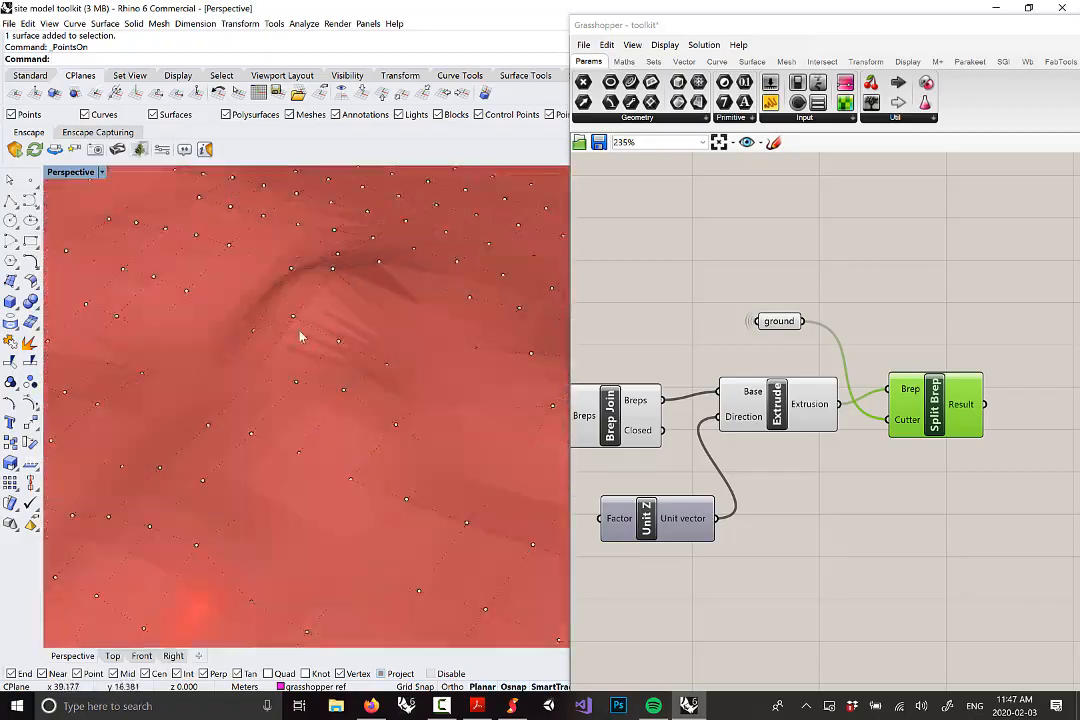
{"action": "left_click", "coordinate": [297, 318]}
{"action": "scroll", "coordinate": [318, 355], "scroll_direction": "down", "scroll_amount": 6}
{"action": "scroll", "coordinate": [300, 362], "scroll_direction": "down", "scroll_amount": 3}
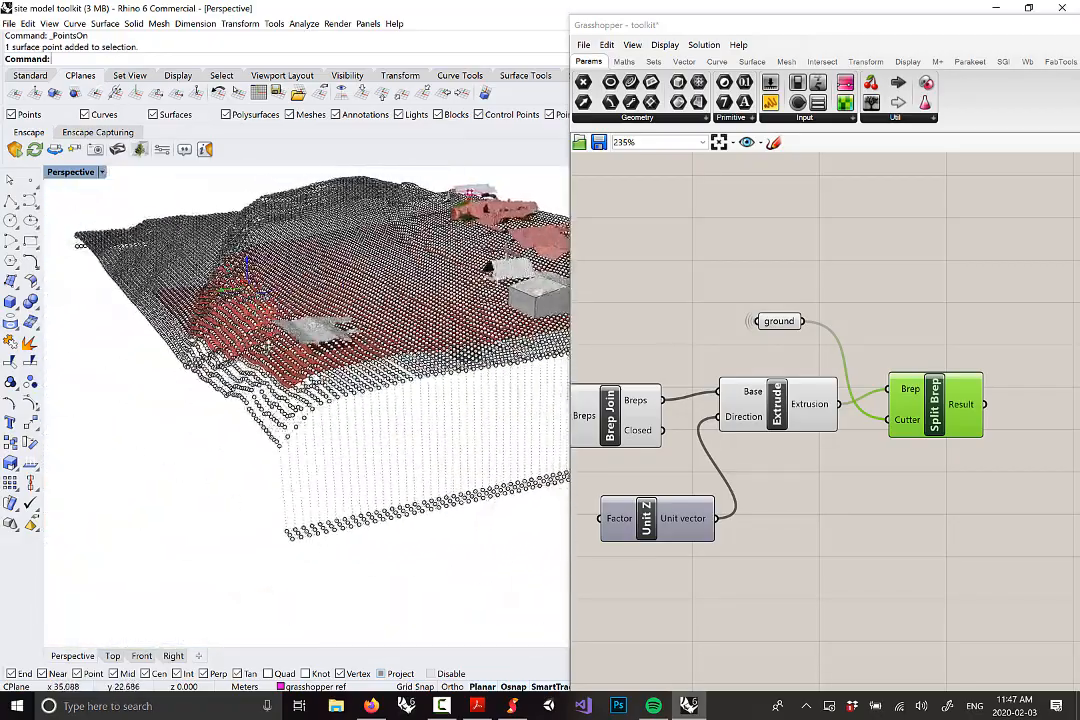
{"action": "scroll", "coordinate": [240, 295], "scroll_direction": "up", "scroll_amount": 8}
{"action": "scroll", "coordinate": [245, 305], "scroll_direction": "down", "scroll_amount": 3}
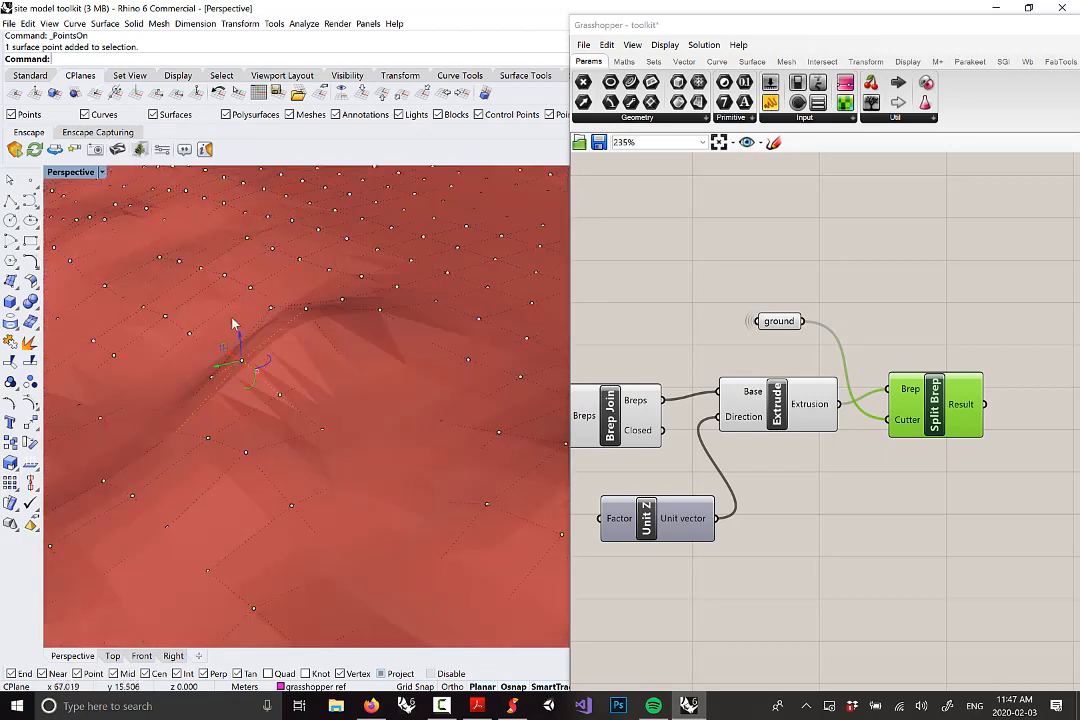
{"action": "left_click_drag", "start_coordinate": [237, 302], "coordinate": [233, 252]}
{"action": "scroll", "coordinate": [312, 299], "scroll_direction": "up", "scroll_amount": 6}
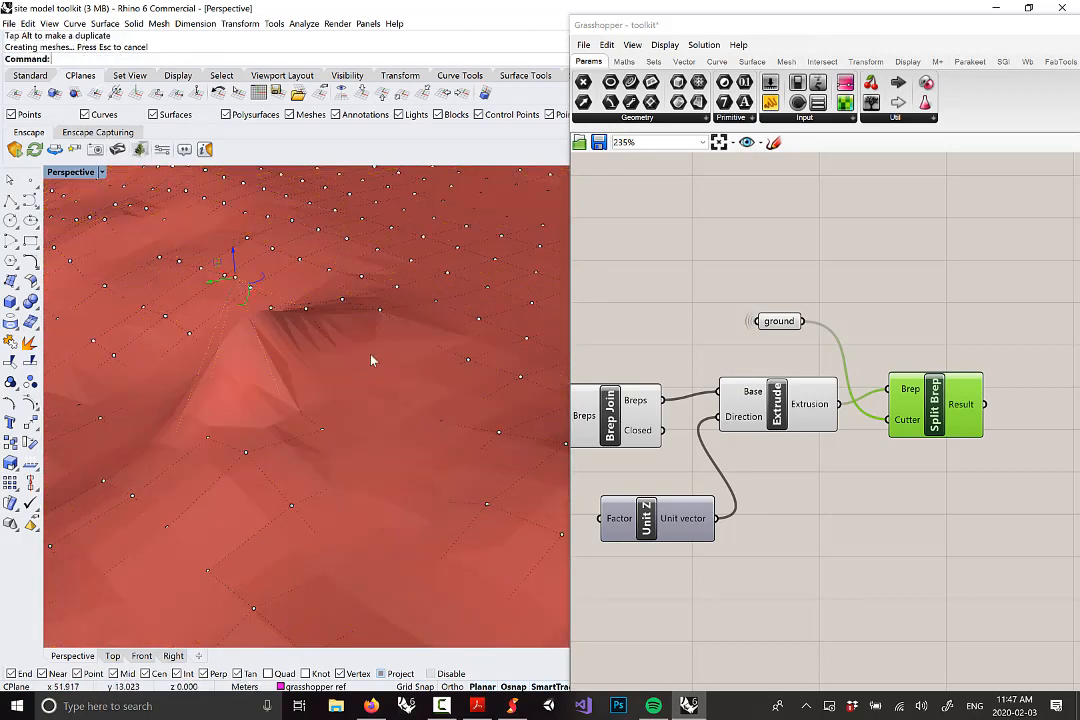
Raise a second ground control point into another hill, then hide the control points
{"action": "left_click", "coordinate": [196, 497]}
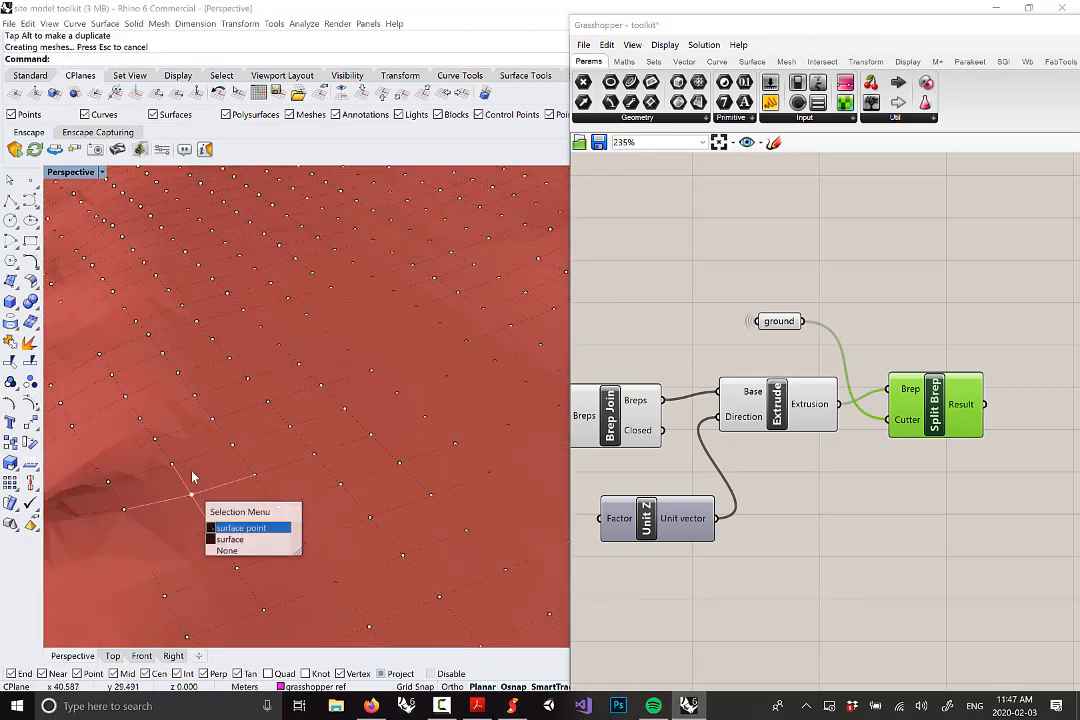
{"action": "left_click", "coordinate": [212, 524]}
{"action": "left_click_drag", "start_coordinate": [189, 476], "coordinate": [196, 411]}
{"action": "scroll", "coordinate": [296, 405], "scroll_direction": "down", "scroll_amount": 8}
{"action": "right_click_drag", "start_coordinate": [313, 364], "coordinate": [461, 351]}
{"action": "key", "text": "Escape"}
{"action": "key", "text": "Escape"}
Check the PDF reference, then return to Rhino for a low side view of the terrain
{"action": "scroll", "coordinate": [460, 350], "scroll_direction": "up", "scroll_amount": 6}
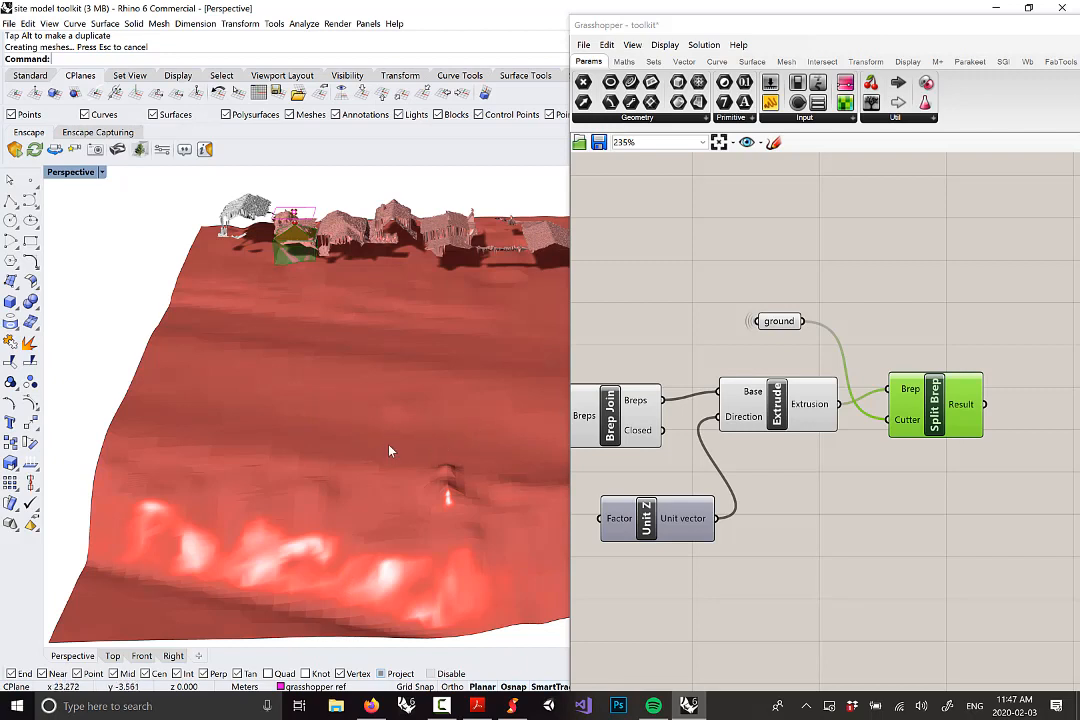
{"action": "right_click_drag", "start_coordinate": [386, 431], "coordinate": [406, 452]}
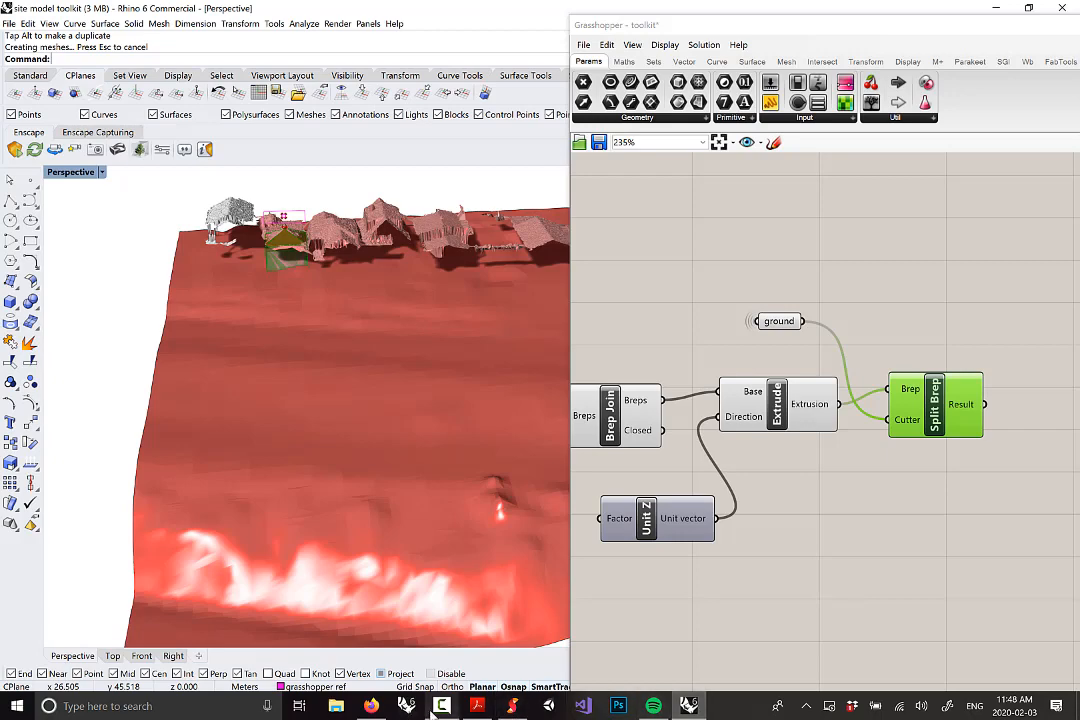
{"action": "left_click", "coordinate": [474, 708]}
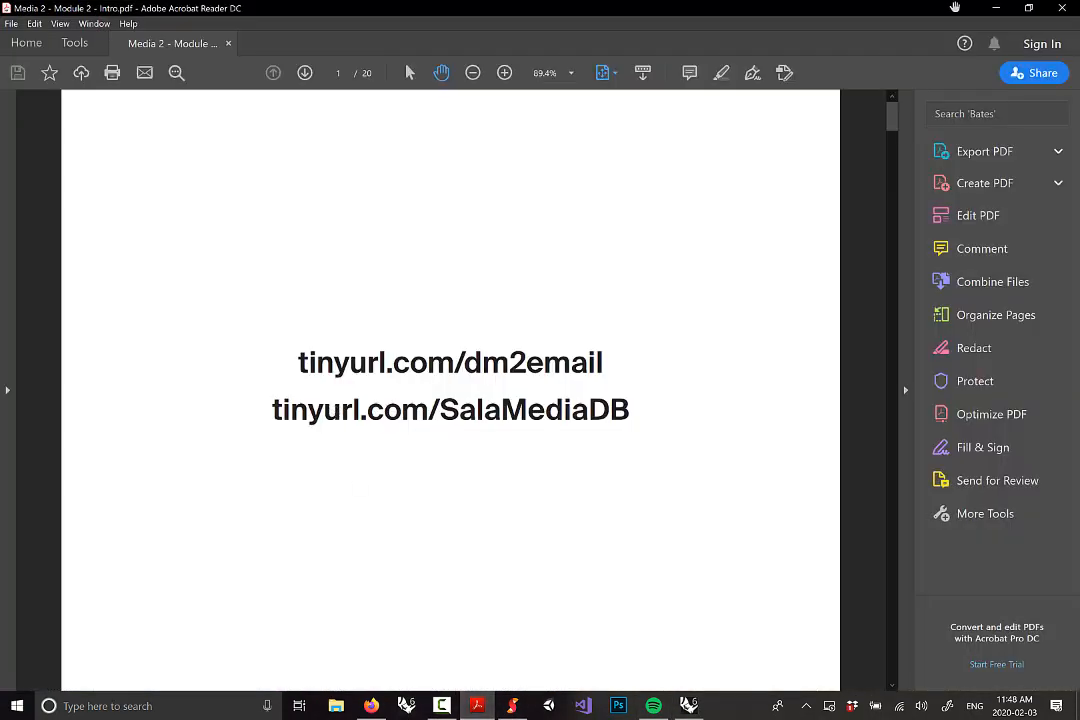
{"action": "left_click", "coordinate": [997, 10]}
{"action": "right_click_drag", "start_coordinate": [405, 370], "coordinate": [460, 220]}
{"action": "scroll", "coordinate": [298, 286], "scroll_direction": "up", "scroll_amount": 6}
{"action": "scroll", "coordinate": [306, 285], "scroll_direction": "up", "scroll_amount": 2}
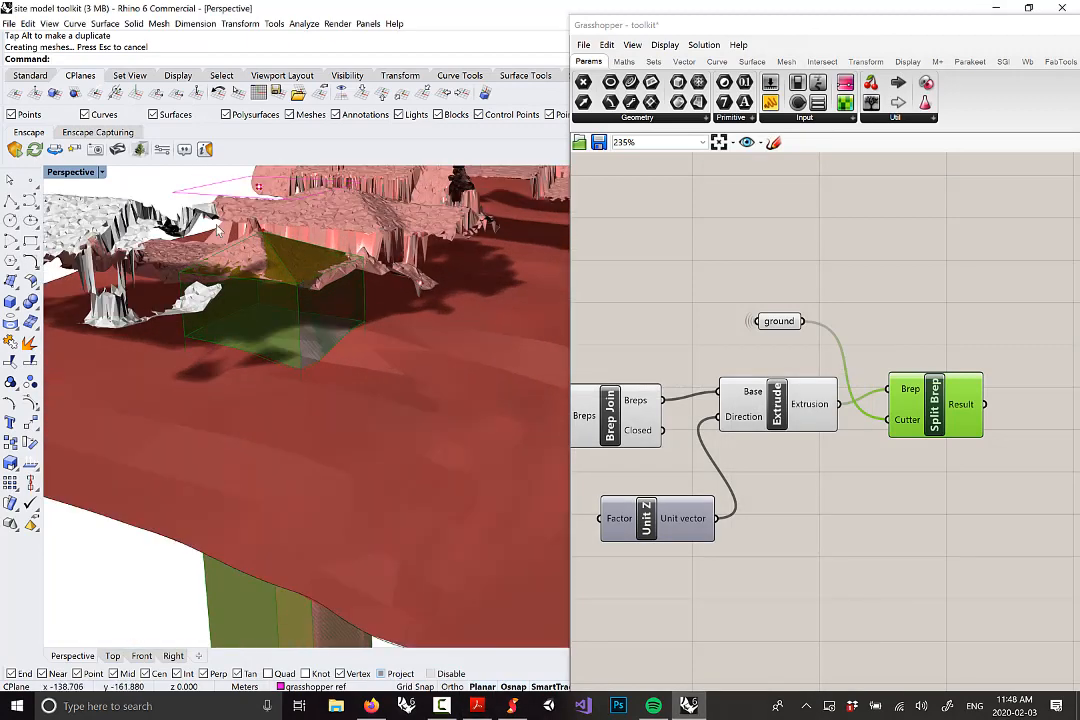
{"action": "right_click_drag", "start_coordinate": [277, 229], "coordinate": [262, 236]}
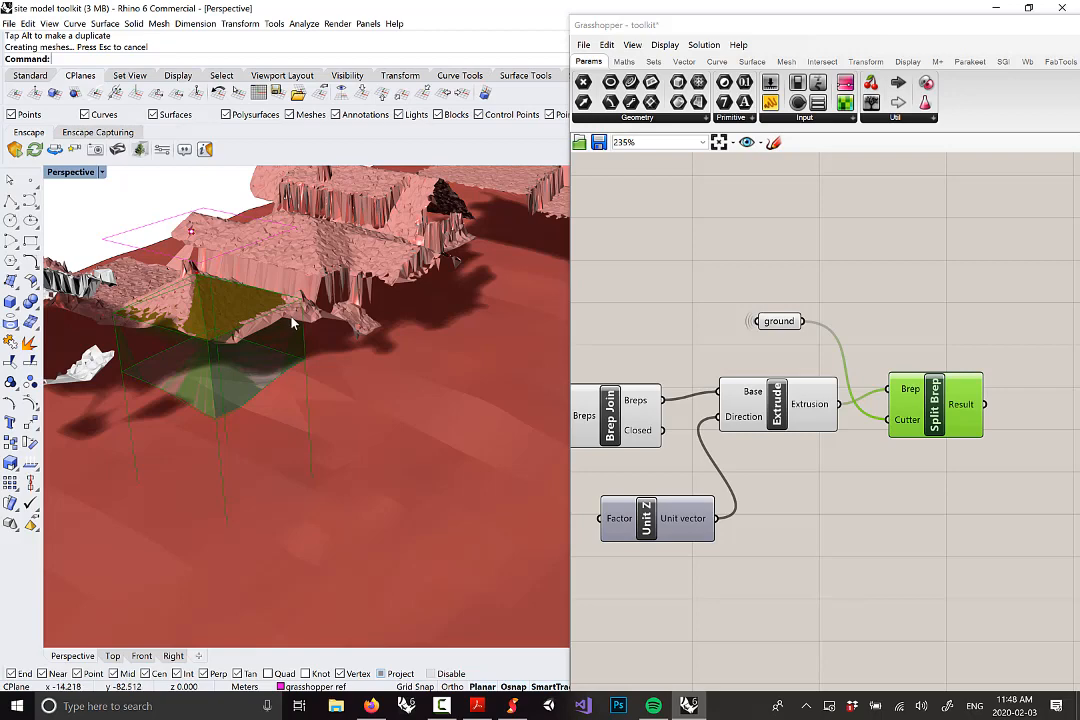
{"action": "scroll", "coordinate": [296, 312], "scroll_direction": "down", "scroll_amount": 6}
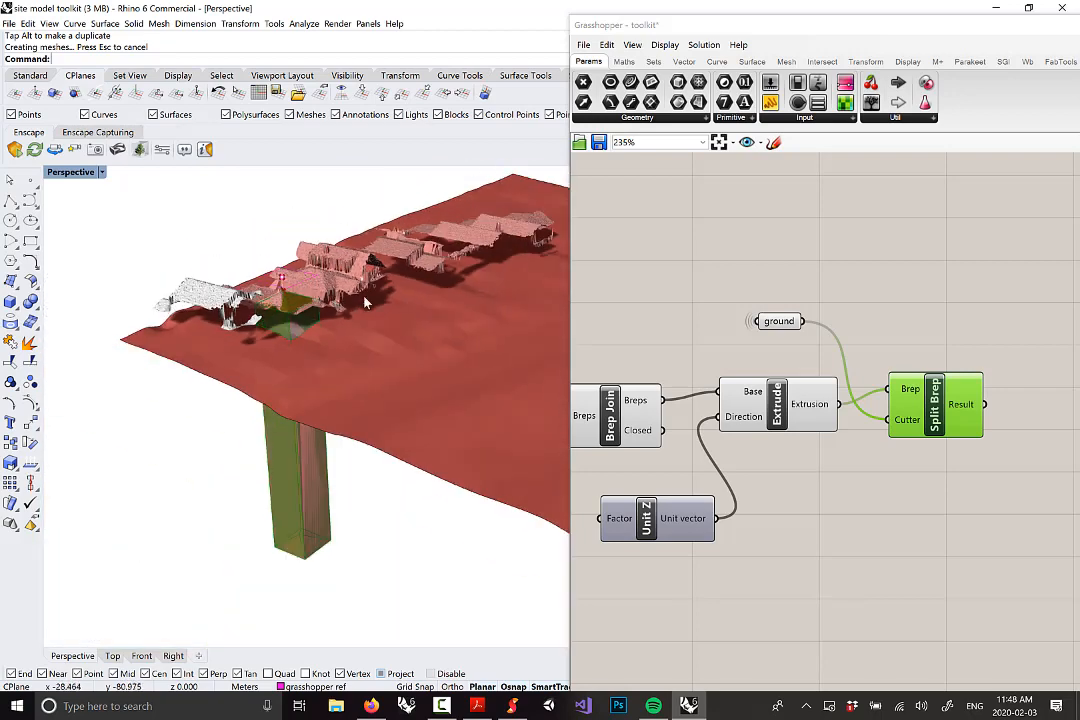
{"action": "scroll", "coordinate": [290, 315], "scroll_direction": "up", "scroll_amount": 2}
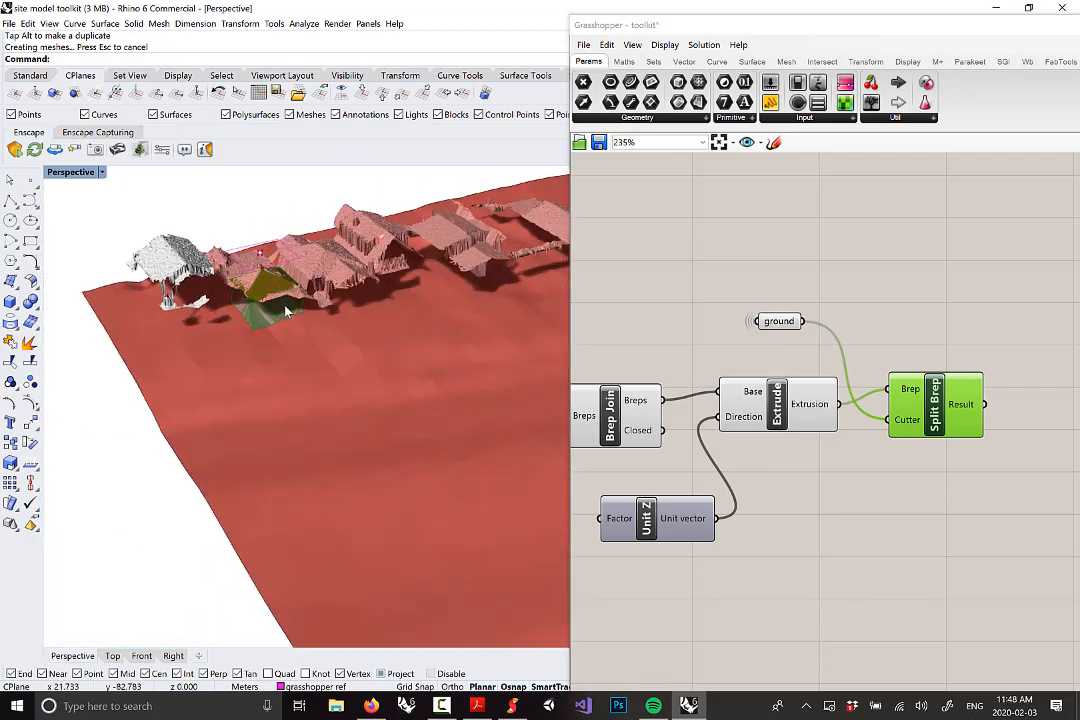
{"action": "right_click_drag", "start_coordinate": [287, 312], "coordinate": [305, 307]}
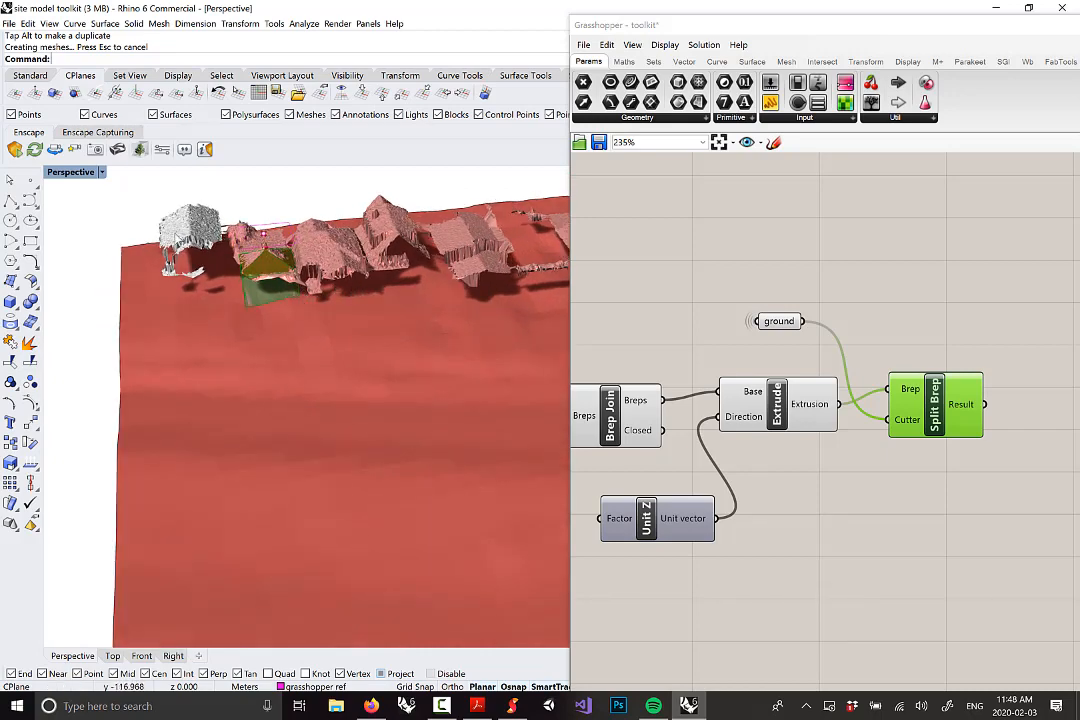
{"action": "scroll", "coordinate": [172, 237], "scroll_direction": "up", "scroll_amount": 10}
{"action": "right_click_drag", "start_coordinate": [118, 235], "coordinate": [325, 228]}
{"action": "scroll", "coordinate": [278, 292], "scroll_direction": "up", "scroll_amount": 6}
{"action": "left_click", "coordinate": [303, 263]}
{"action": "scroll", "coordinate": [303, 263], "scroll_direction": "down", "scroll_amount": 7}
{"action": "scroll", "coordinate": [325, 228], "scroll_direction": "up", "scroll_amount": 4}
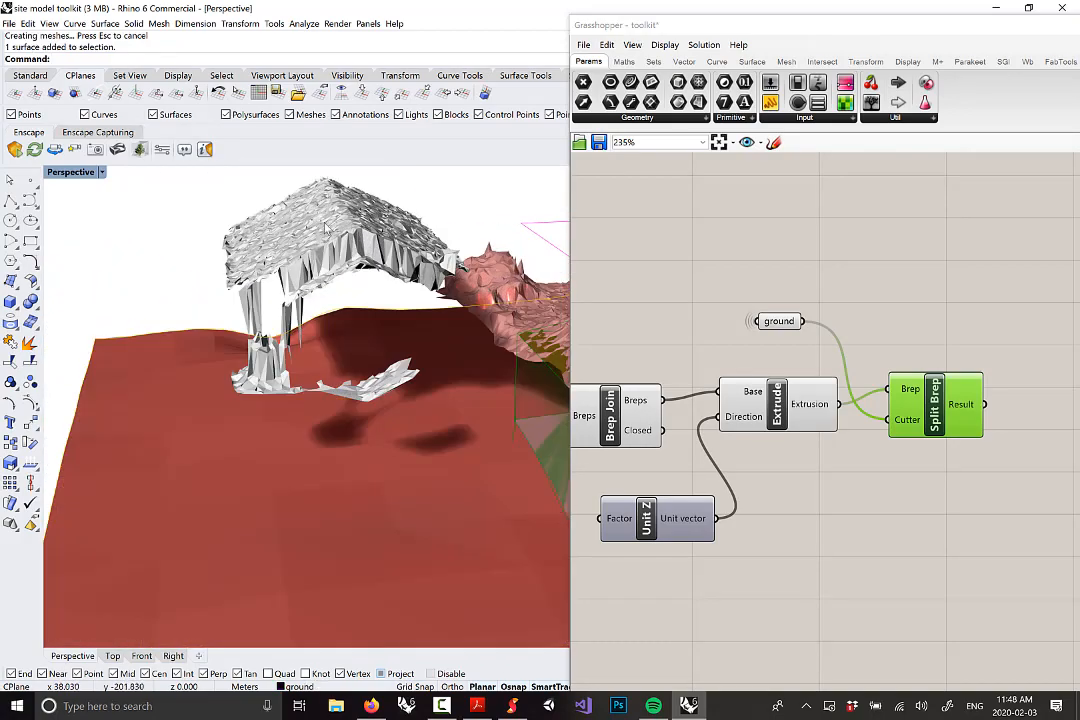
{"action": "key", "text": "Escape"}
{"action": "scroll", "coordinate": [363, 282], "scroll_direction": "down", "scroll_amount": 9}
{"action": "right_click_drag", "start_coordinate": [363, 282], "coordinate": [425, 268]}
{"action": "scroll", "coordinate": [430, 270], "scroll_direction": "up", "scroll_amount": 8}
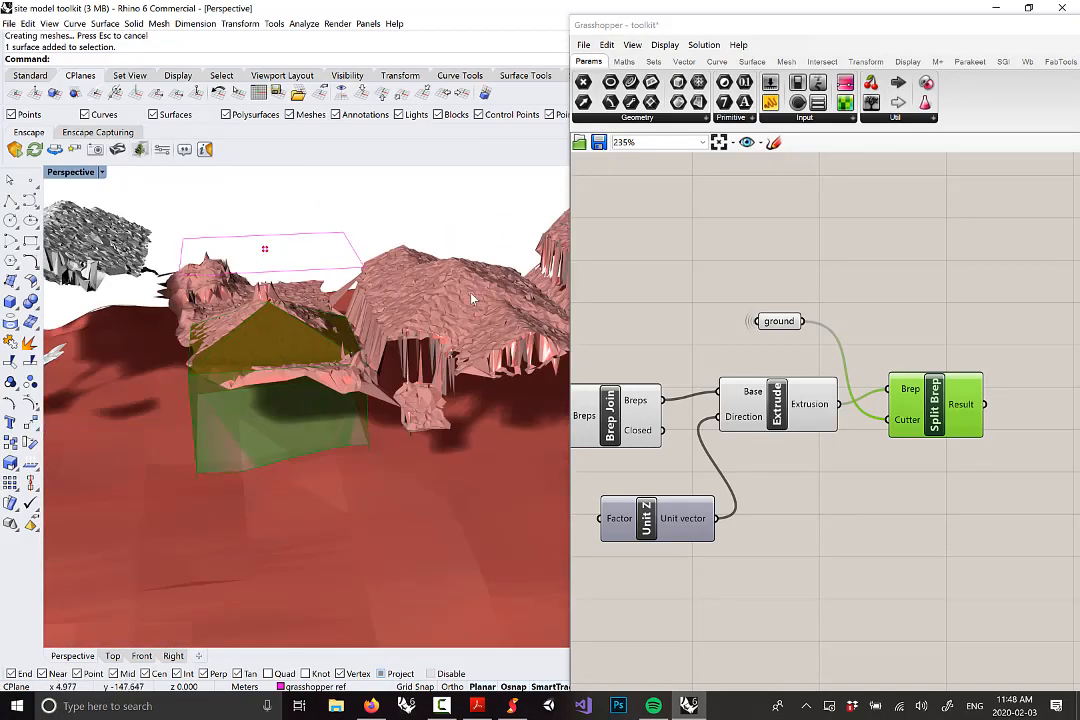
{"action": "left_click", "coordinate": [472, 298]}
{"action": "scroll", "coordinate": [413, 291], "scroll_direction": "up", "scroll_amount": 8}
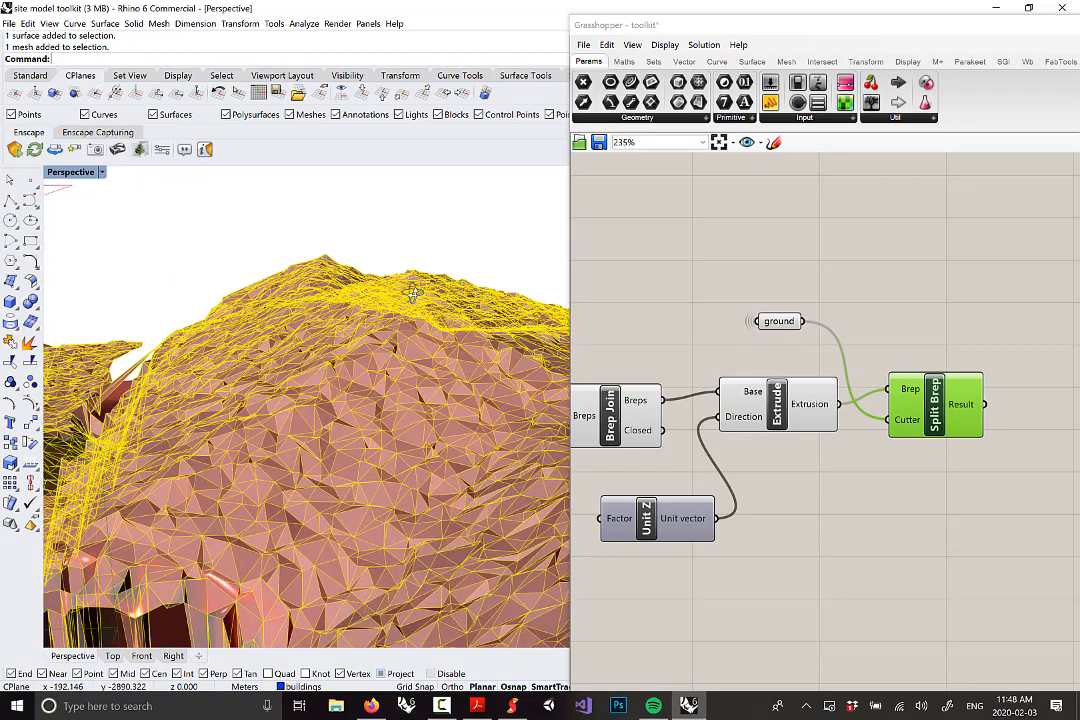
{"action": "right_click_drag", "start_coordinate": [413, 291], "coordinate": [429, 385]}
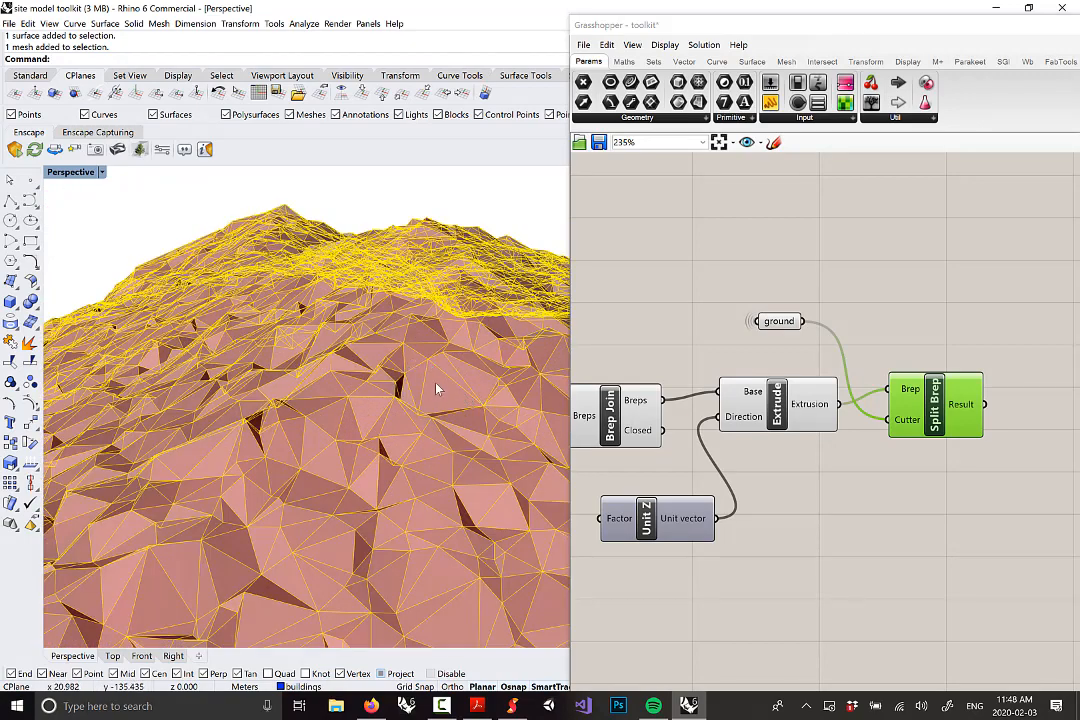
{"action": "scroll", "coordinate": [282, 388], "scroll_direction": "down", "scroll_amount": 10}
{"action": "scroll", "coordinate": [377, 341], "scroll_direction": "up", "scroll_amount": 4}
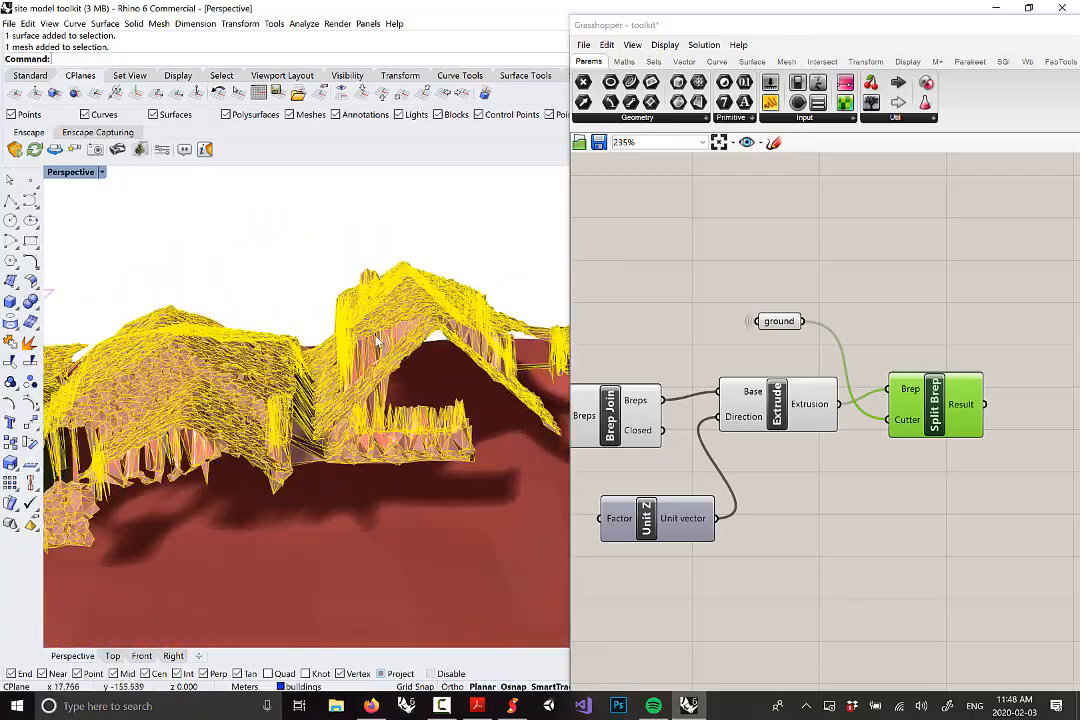
{"action": "scroll", "coordinate": [377, 341], "scroll_direction": "up", "scroll_amount": 5}
{"action": "scroll", "coordinate": [425, 372], "scroll_direction": "down", "scroll_amount": 2}
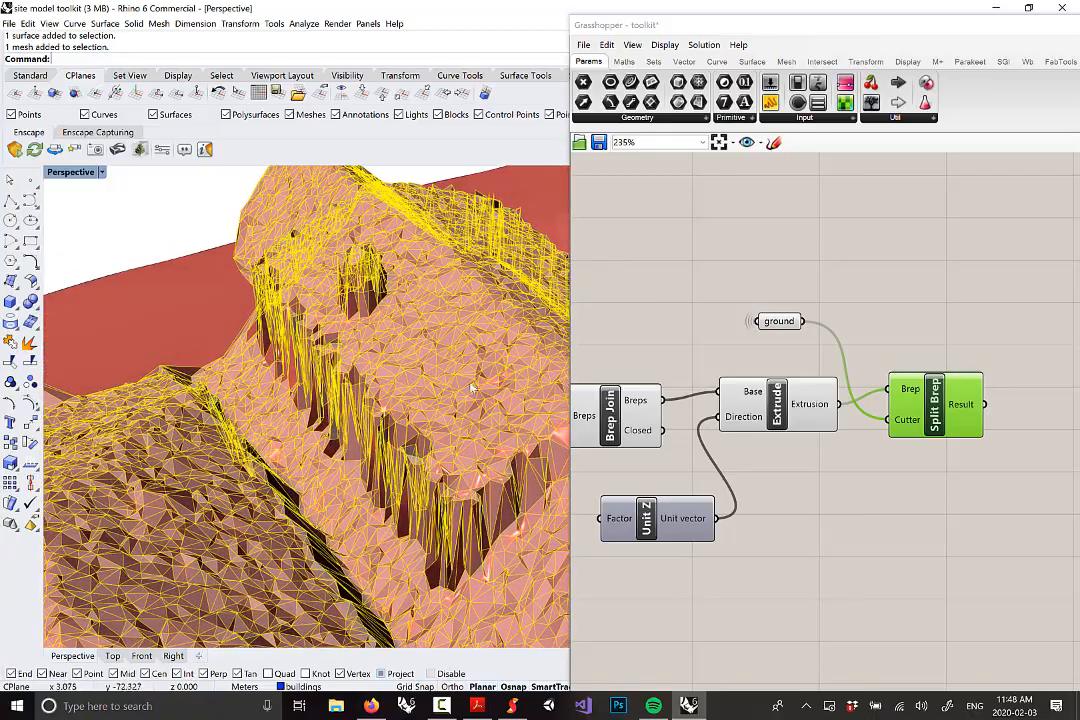
{"action": "scroll", "coordinate": [212, 331], "scroll_direction": "down", "scroll_amount": 4}
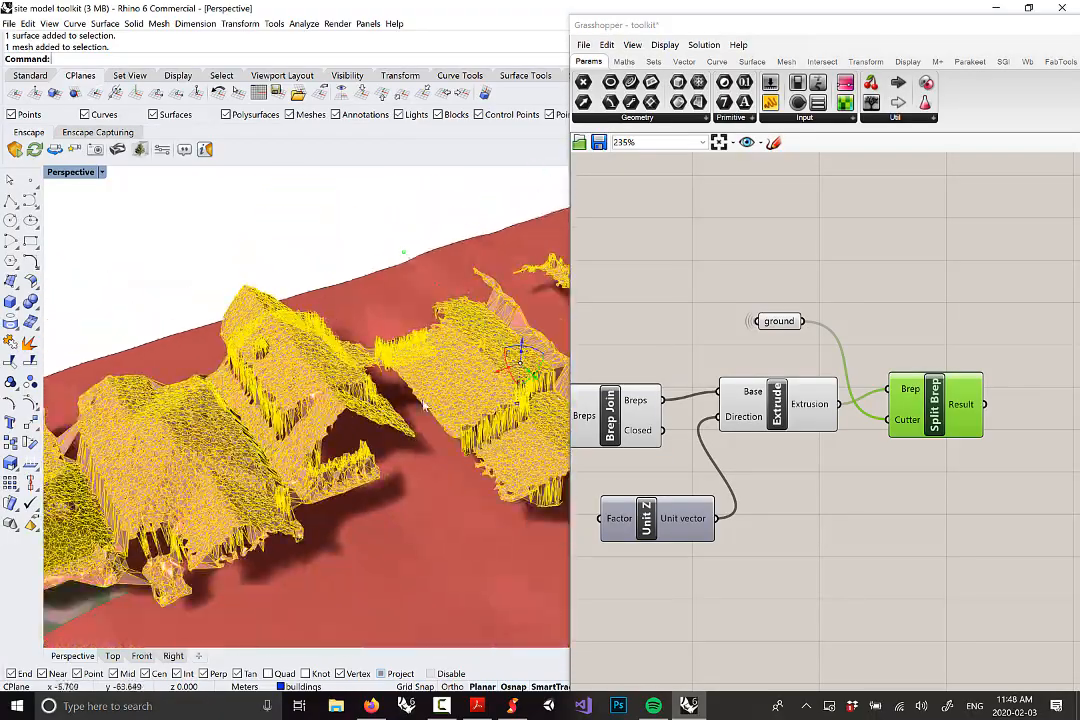
{"action": "scroll", "coordinate": [425, 396], "scroll_direction": "down", "scroll_amount": 7}
{"action": "scroll", "coordinate": [530, 394], "scroll_direction": "up", "scroll_amount": 6}
{"action": "right_click_drag", "start_coordinate": [531, 396], "coordinate": [428, 361]}
{"action": "scroll", "coordinate": [436, 385], "scroll_direction": "down", "scroll_amount": 5}
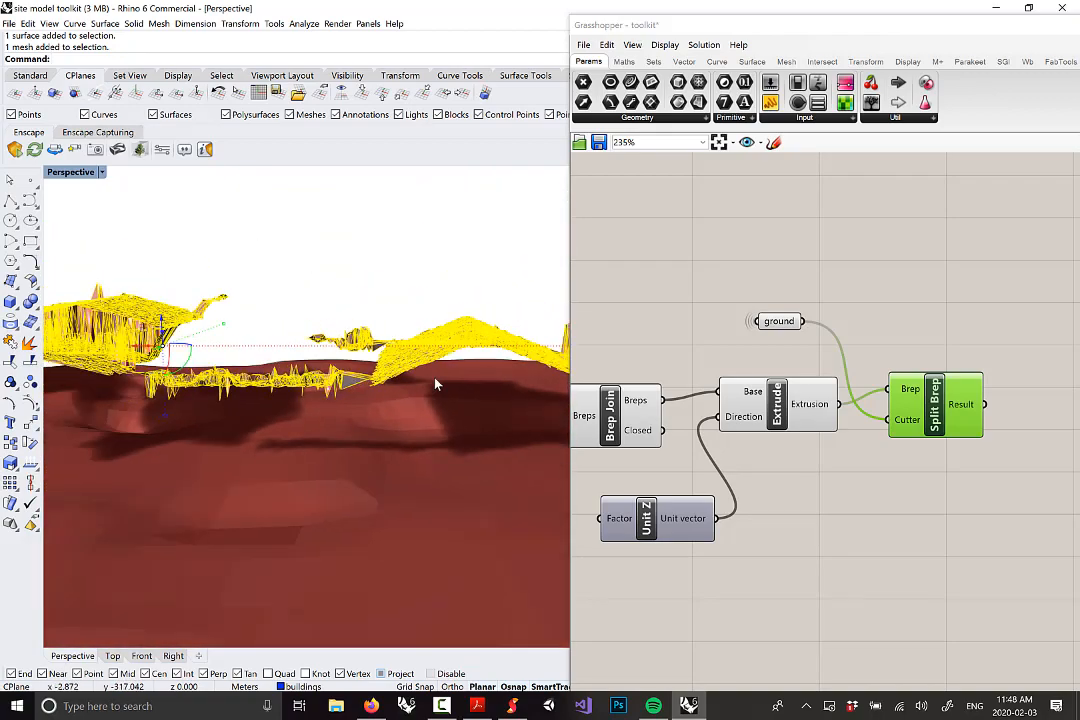
{"action": "left_click", "coordinate": [471, 433]}
{"action": "right_click_drag", "start_coordinate": [486, 340], "coordinate": [440, 356]}
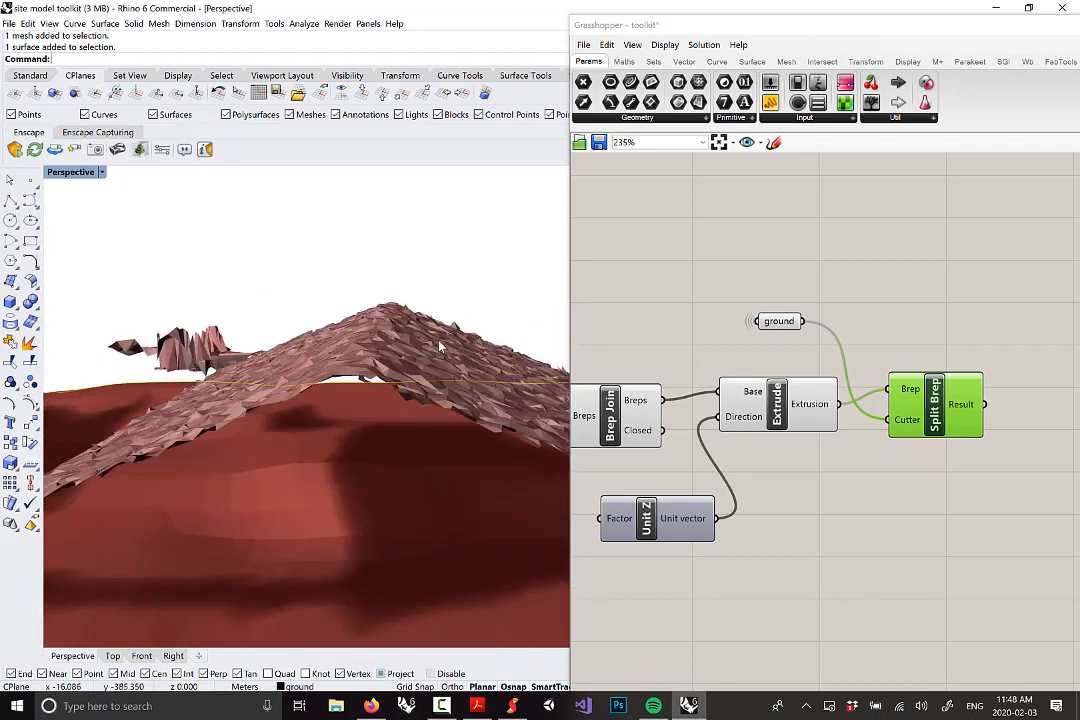
{"action": "right_click_drag", "start_coordinate": [423, 340], "coordinate": [375, 357]}
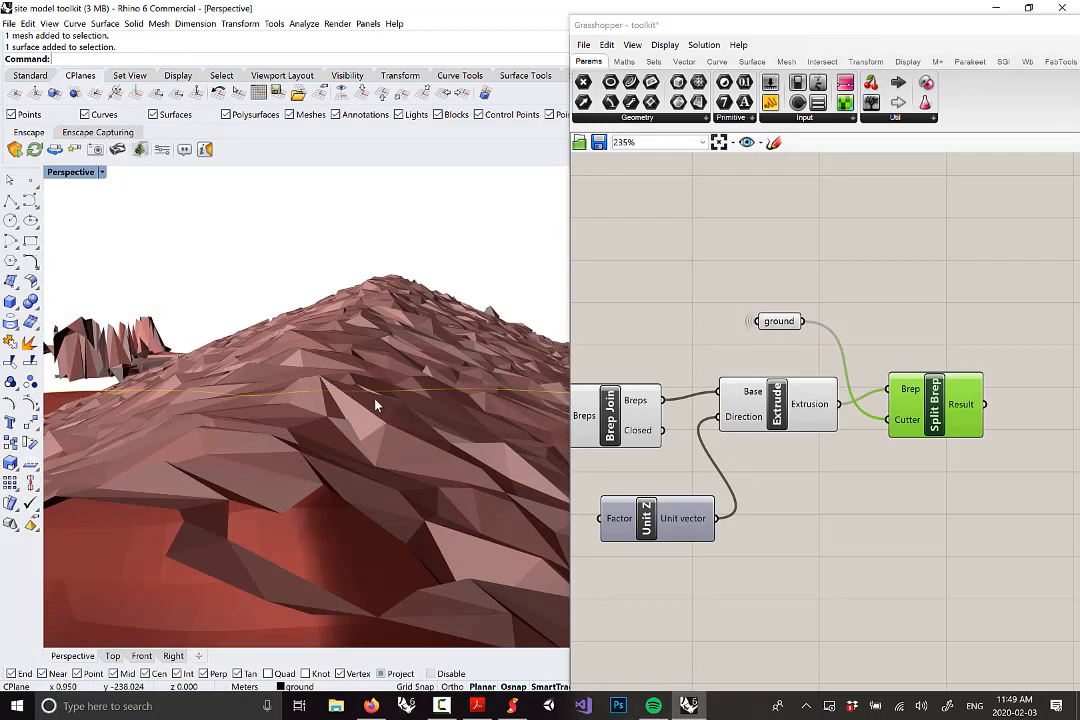
{"action": "right_click_drag", "start_coordinate": [350, 372], "coordinate": [354, 241]}
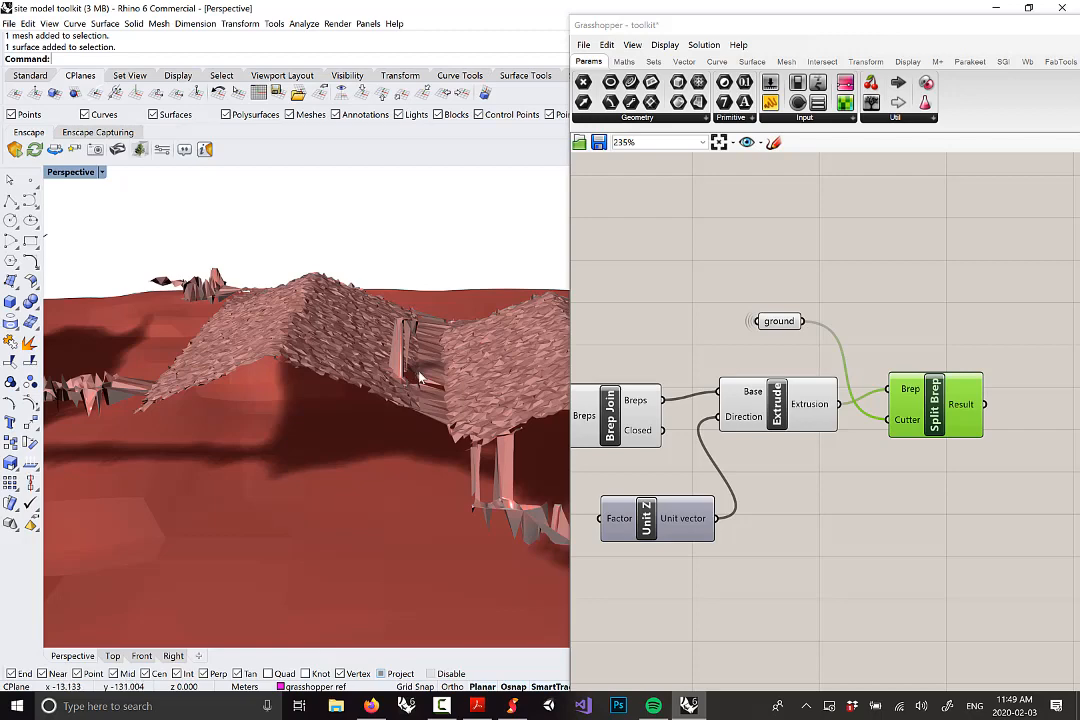
{"action": "scroll", "coordinate": [405, 380], "scroll_direction": "down", "scroll_amount": 5}
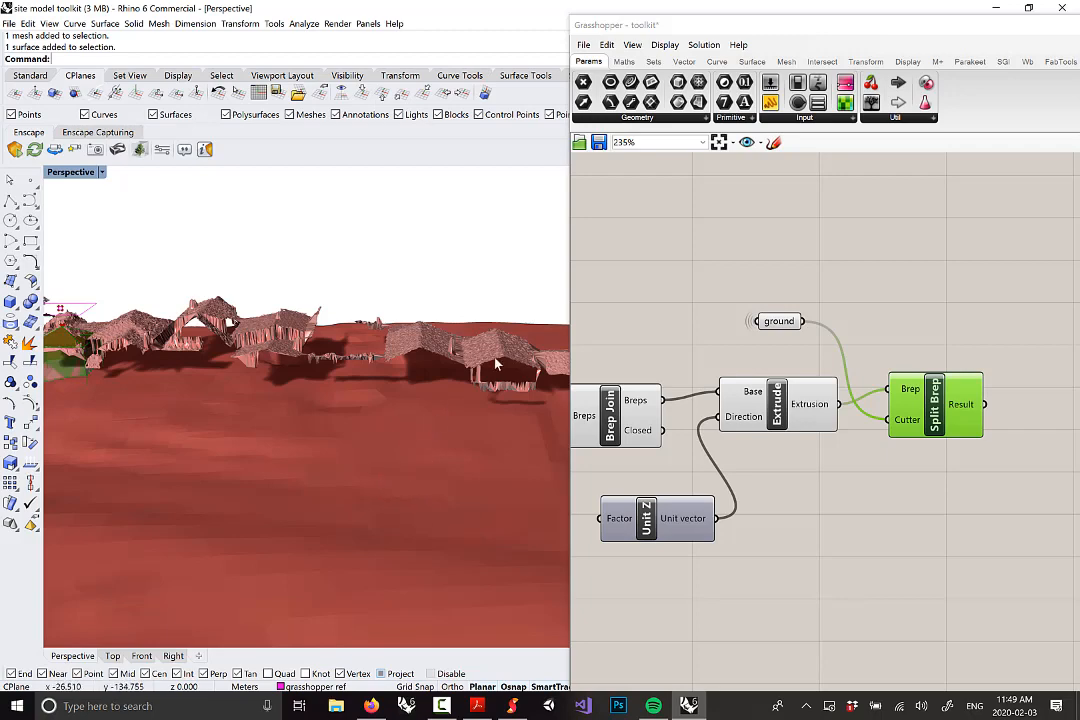
{"action": "scroll", "coordinate": [497, 365], "scroll_direction": "up", "scroll_amount": 5}
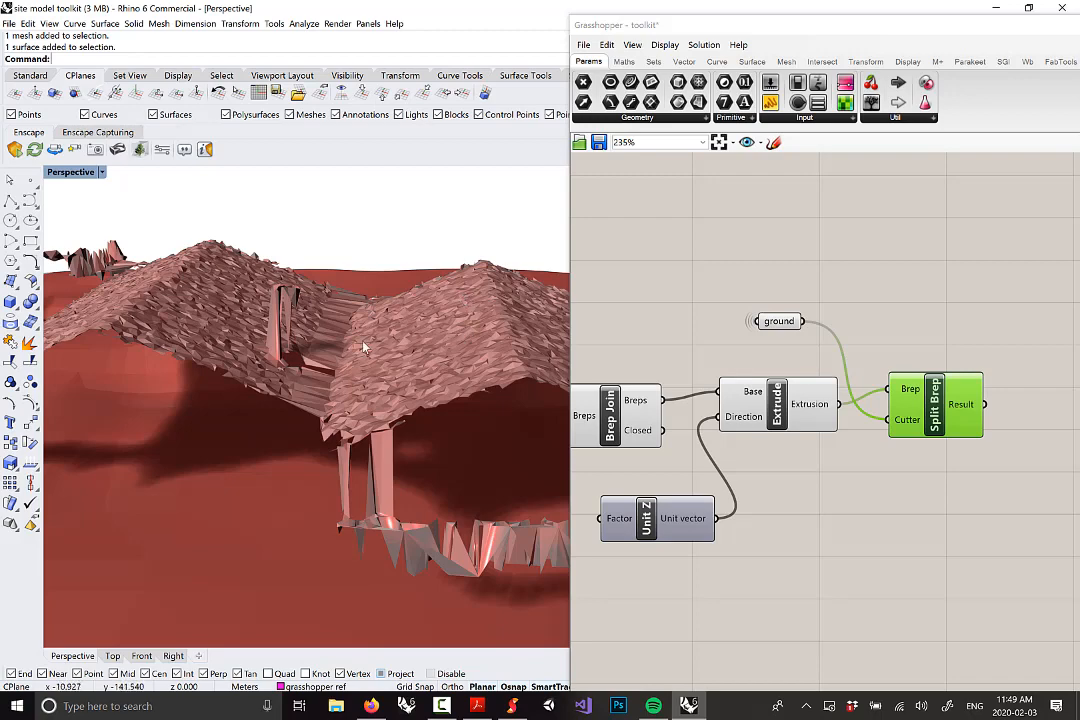
{"action": "scroll", "coordinate": [365, 347], "scroll_direction": "down", "scroll_amount": 10}
{"action": "scroll", "coordinate": [292, 352], "scroll_direction": "up", "scroll_amount": 6}
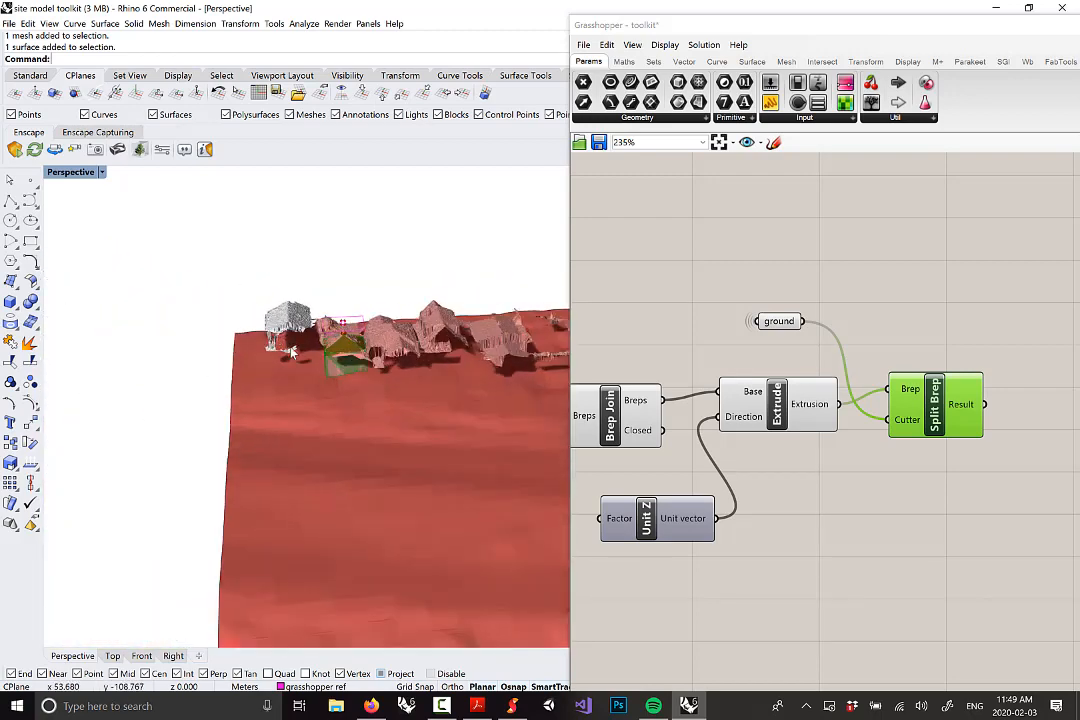
{"action": "scroll", "coordinate": [292, 352], "scroll_direction": "up", "scroll_amount": 5}
{"action": "right_click_drag", "start_coordinate": [300, 362], "coordinate": [435, 309]}
{"action": "scroll", "coordinate": [417, 347], "scroll_direction": "down", "scroll_amount": 6}
{"action": "scroll", "coordinate": [442, 358], "scroll_direction": "up", "scroll_amount": 5}
{"action": "scroll", "coordinate": [424, 331], "scroll_direction": "up", "scroll_amount": 3}
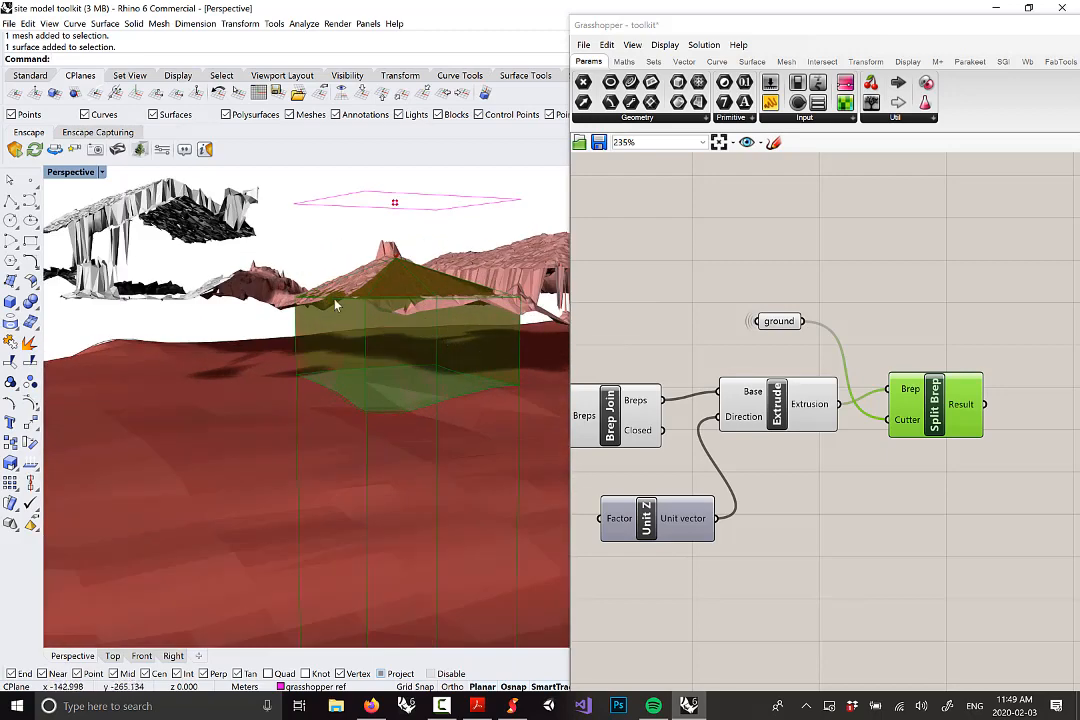
{"action": "right_click_drag", "start_coordinate": [336, 304], "coordinate": [422, 282]}
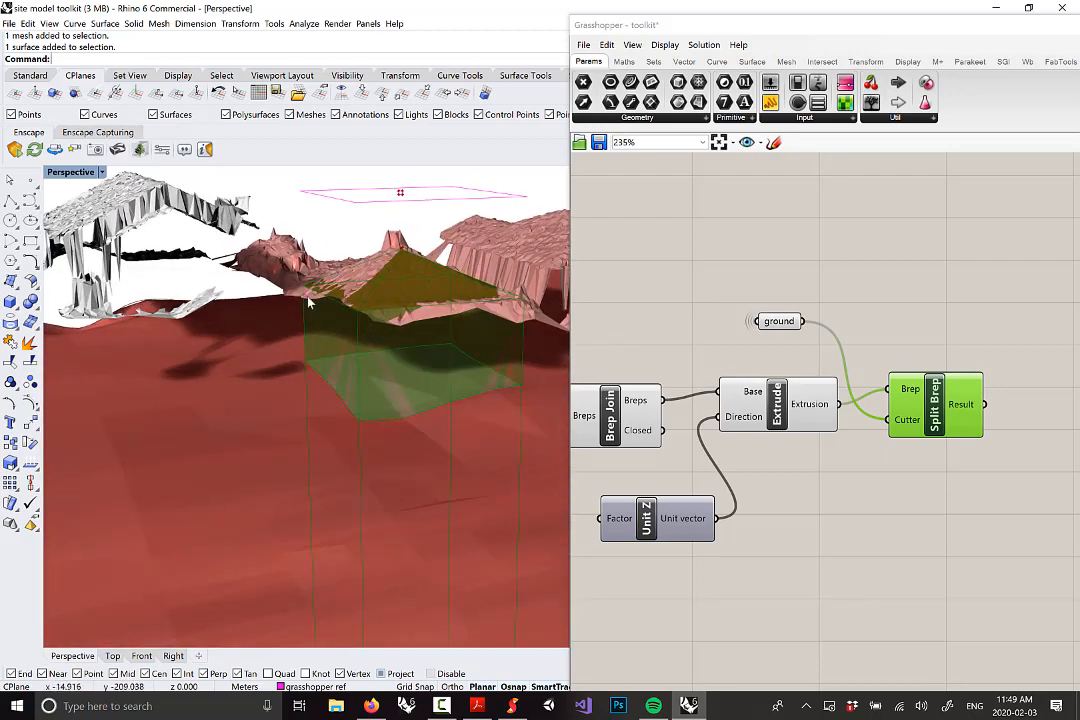
{"action": "scroll", "coordinate": [312, 302], "scroll_direction": "down", "scroll_amount": 7}
{"action": "scroll", "coordinate": [357, 280], "scroll_direction": "up", "scroll_amount": 6}
{"action": "right_click_drag", "start_coordinate": [352, 311], "coordinate": [350, 272]}
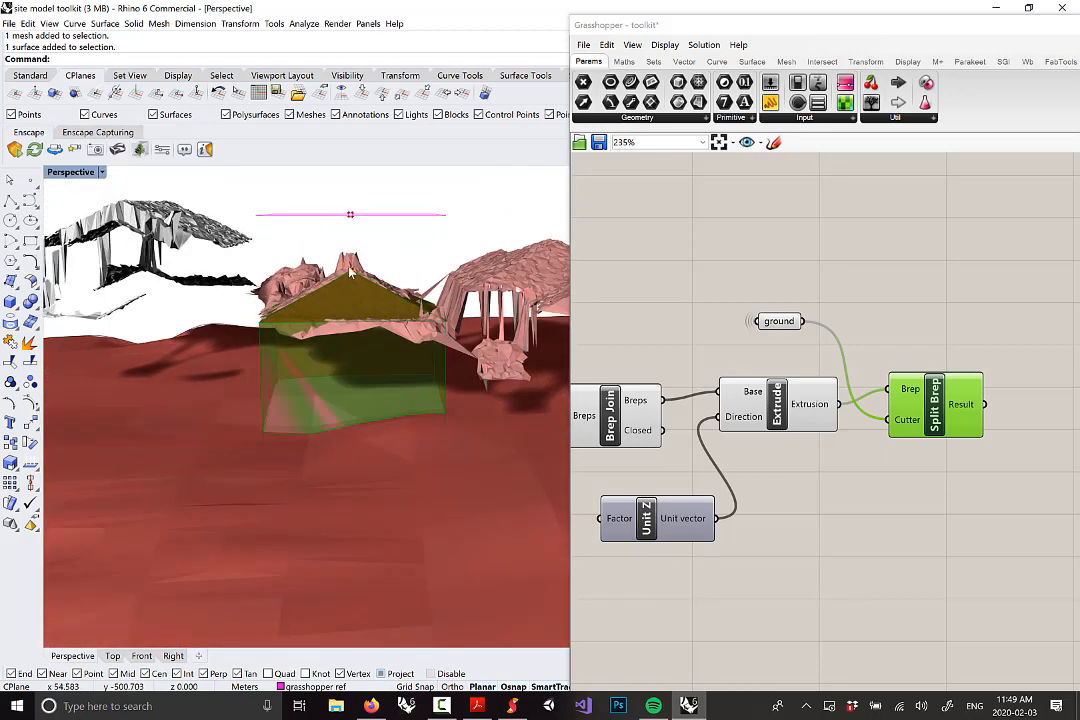
{"action": "scroll", "coordinate": [297, 325], "scroll_direction": "up", "scroll_amount": 4}
Orbit and zoom the Perspective view around the green box and the terrain
{"action": "scroll", "coordinate": [855, 460], "scroll_direction": "down", "scroll_amount": 10}
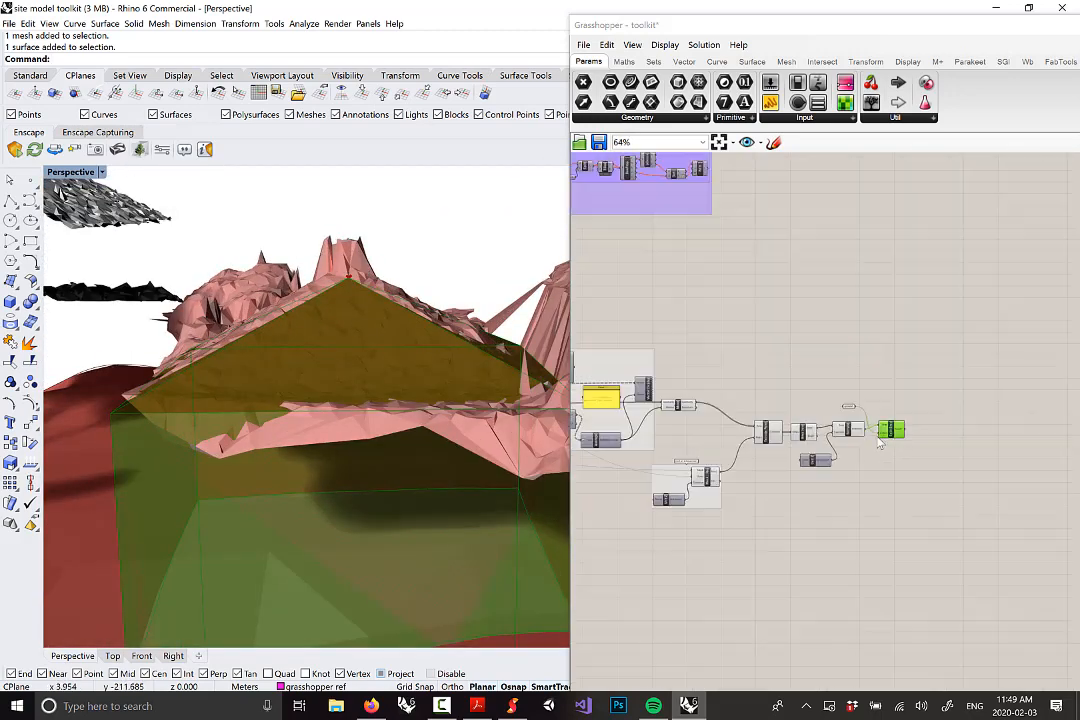
{"action": "scroll", "coordinate": [773, 367], "scroll_direction": "up", "scroll_amount": 2}
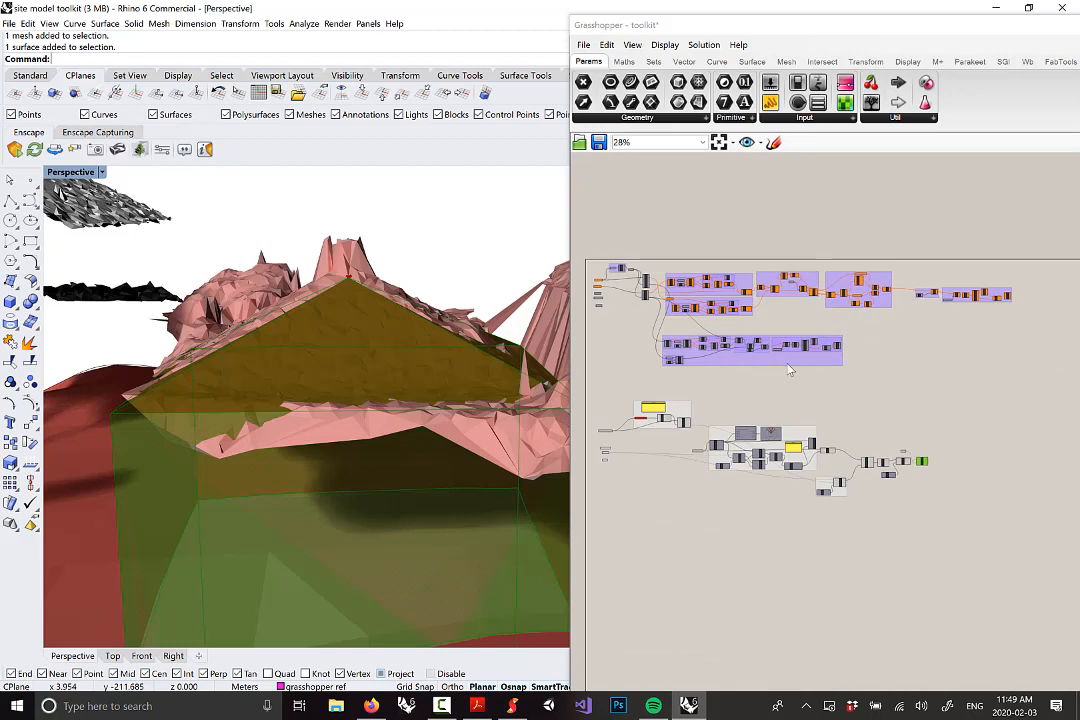
{"action": "right_click_drag", "start_coordinate": [390, 367], "coordinate": [412, 337]}
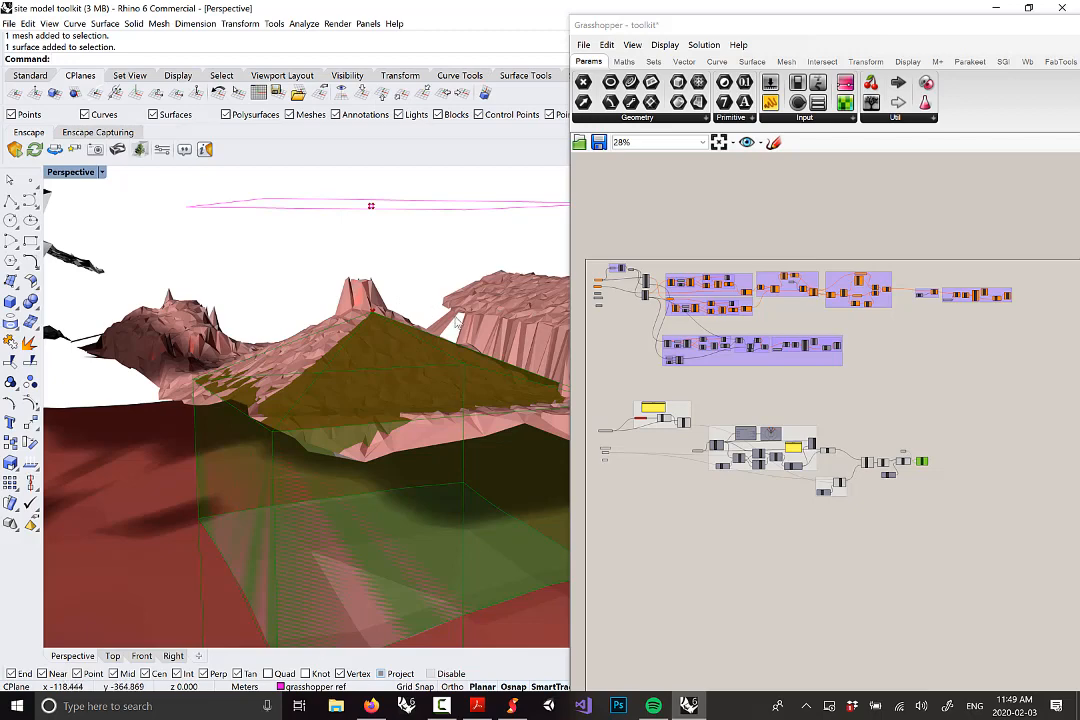
{"action": "right_click_drag", "start_coordinate": [427, 313], "coordinate": [440, 316]}
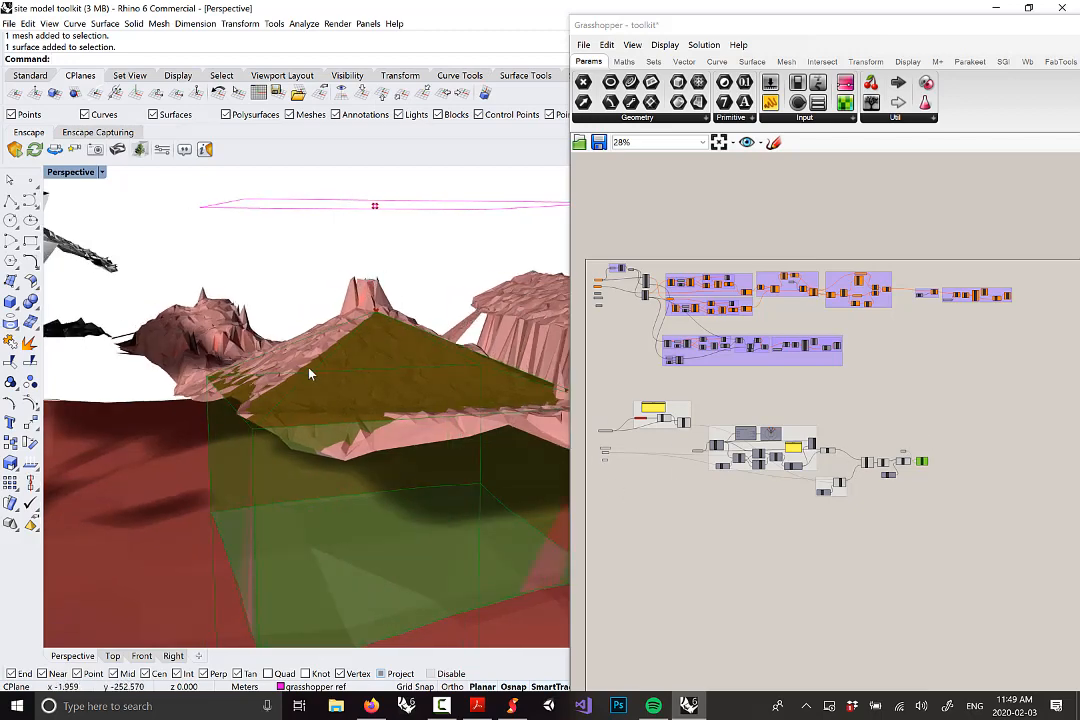
{"action": "right_click_drag", "start_coordinate": [309, 373], "coordinate": [259, 376]}
{"action": "scroll", "coordinate": [260, 376], "scroll_direction": "down", "scroll_amount": 10}
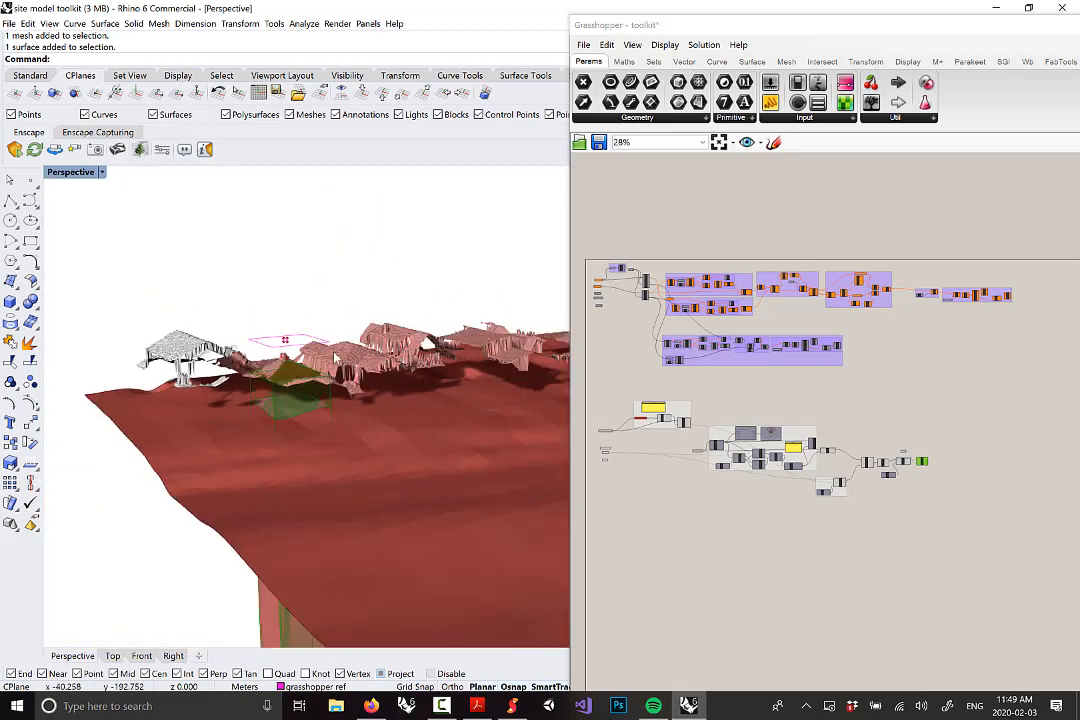
{"action": "scroll", "coordinate": [335, 357], "scroll_direction": "up", "scroll_amount": 10}
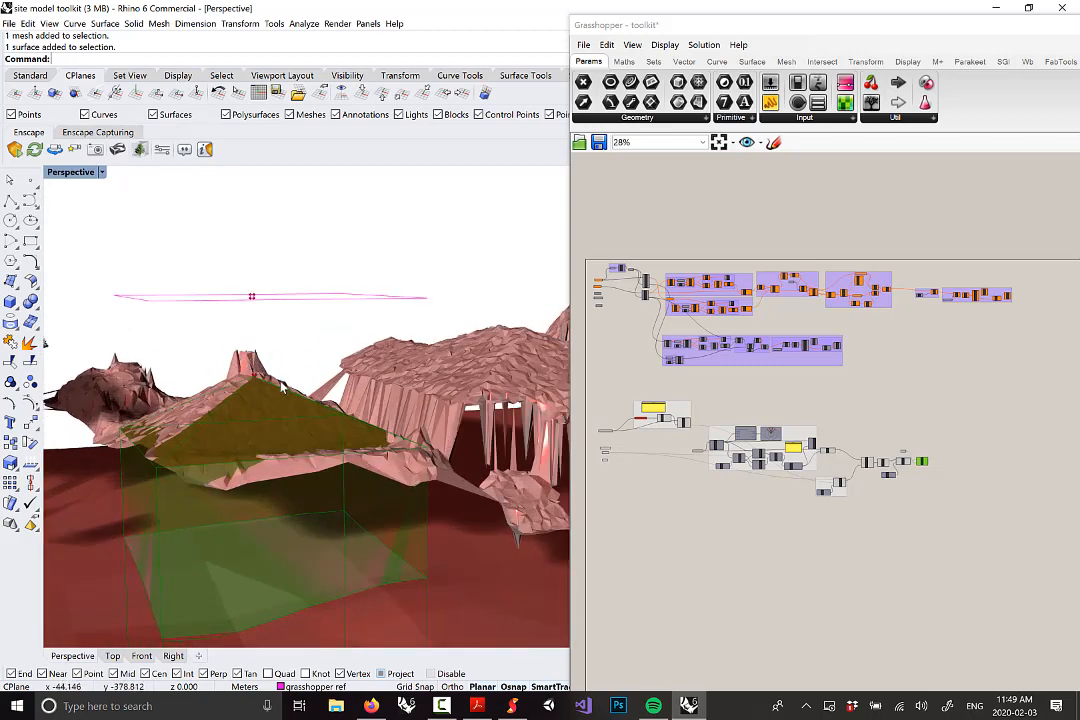
{"action": "right_click_drag", "start_coordinate": [283, 388], "coordinate": [414, 333]}
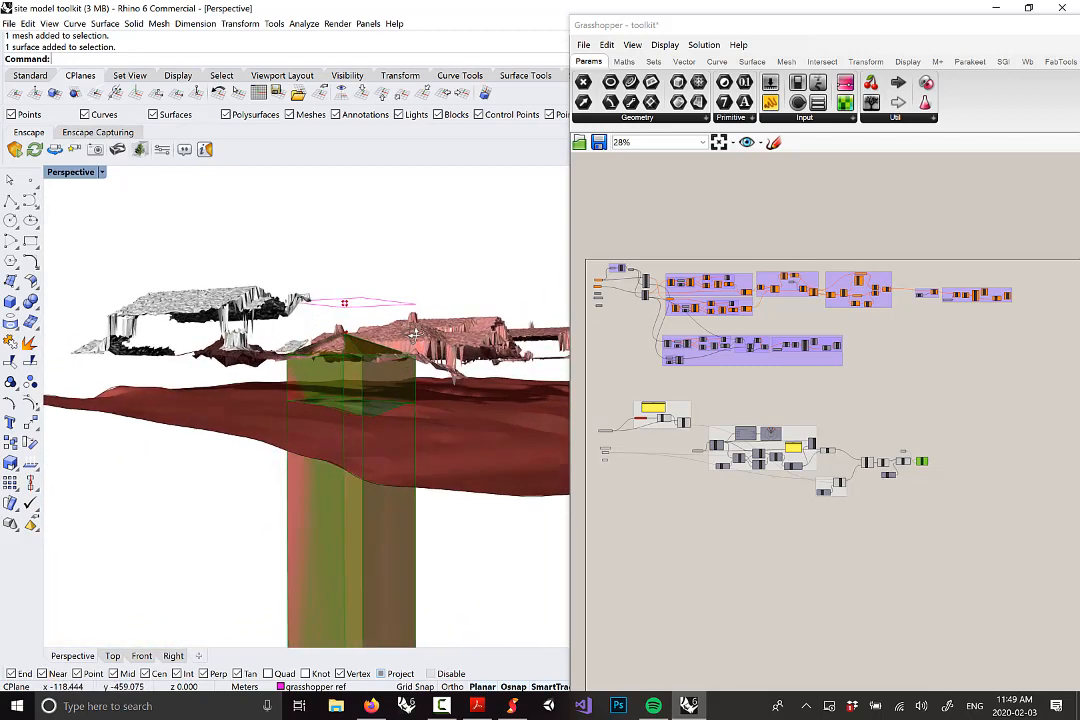
{"action": "scroll", "coordinate": [400, 345], "scroll_direction": "down", "scroll_amount": 8}
{"action": "right_click_drag", "start_coordinate": [371, 376], "coordinate": [386, 381]}
{"action": "scroll", "coordinate": [362, 320], "scroll_direction": "up", "scroll_amount": 2}
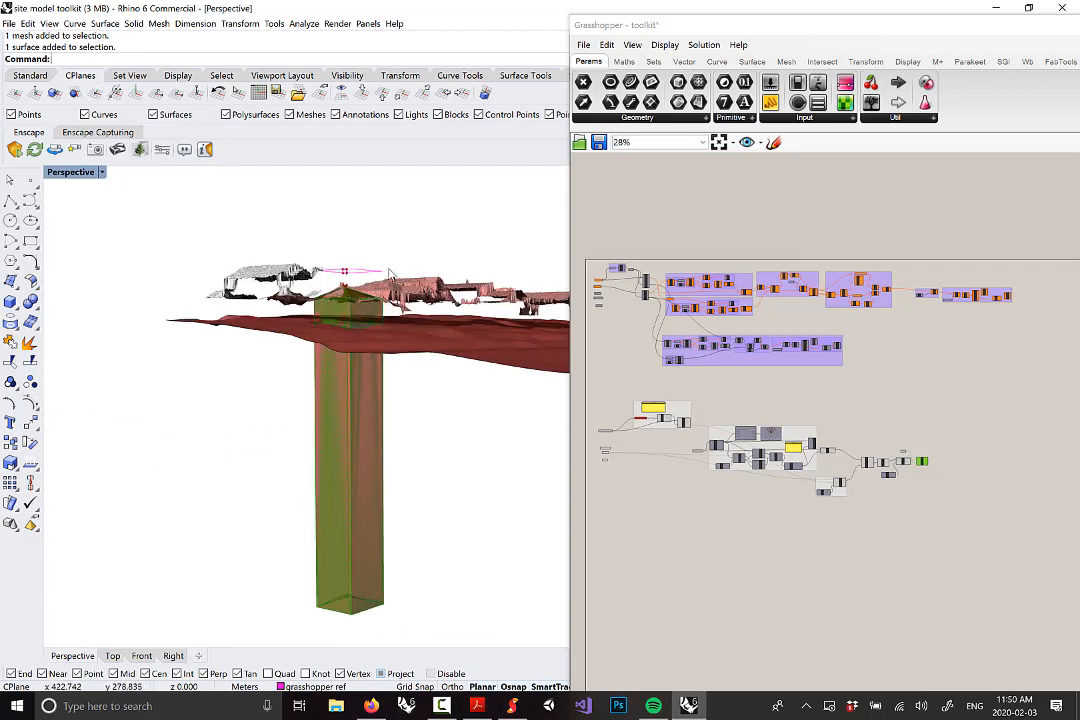
Orbit around the tall column in the terrain and pan the canvas toward the Split Brep components
{"action": "right_click_drag", "start_coordinate": [383, 270], "coordinate": [333, 302]}
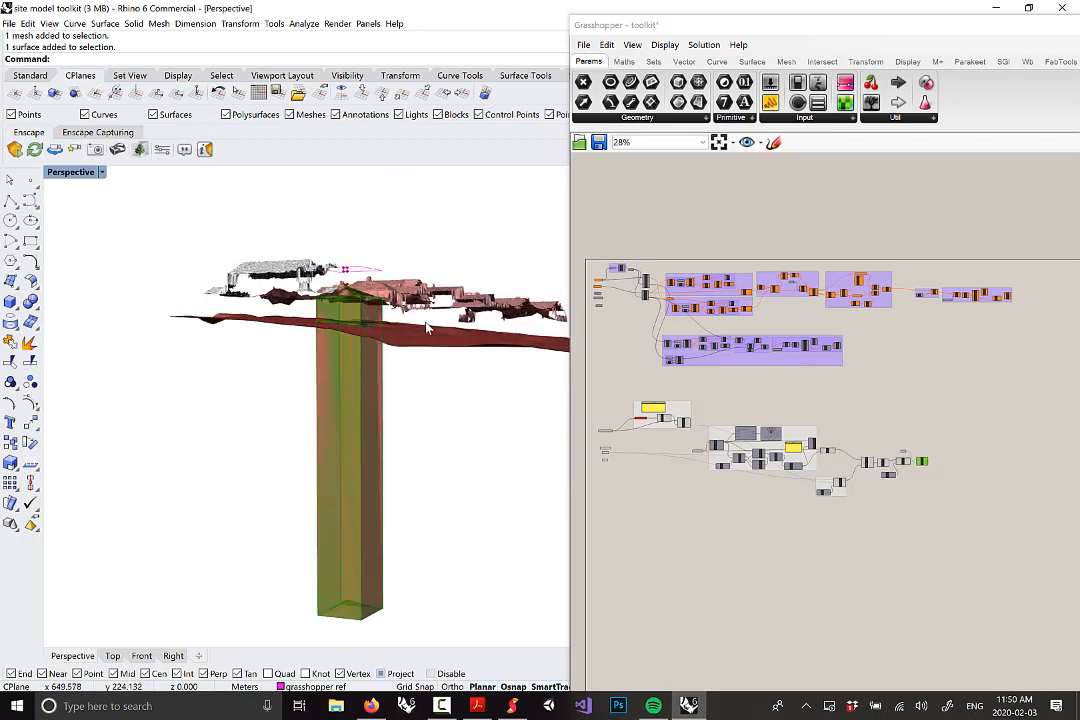
{"action": "right_click_drag", "start_coordinate": [430, 323], "coordinate": [431, 351]}
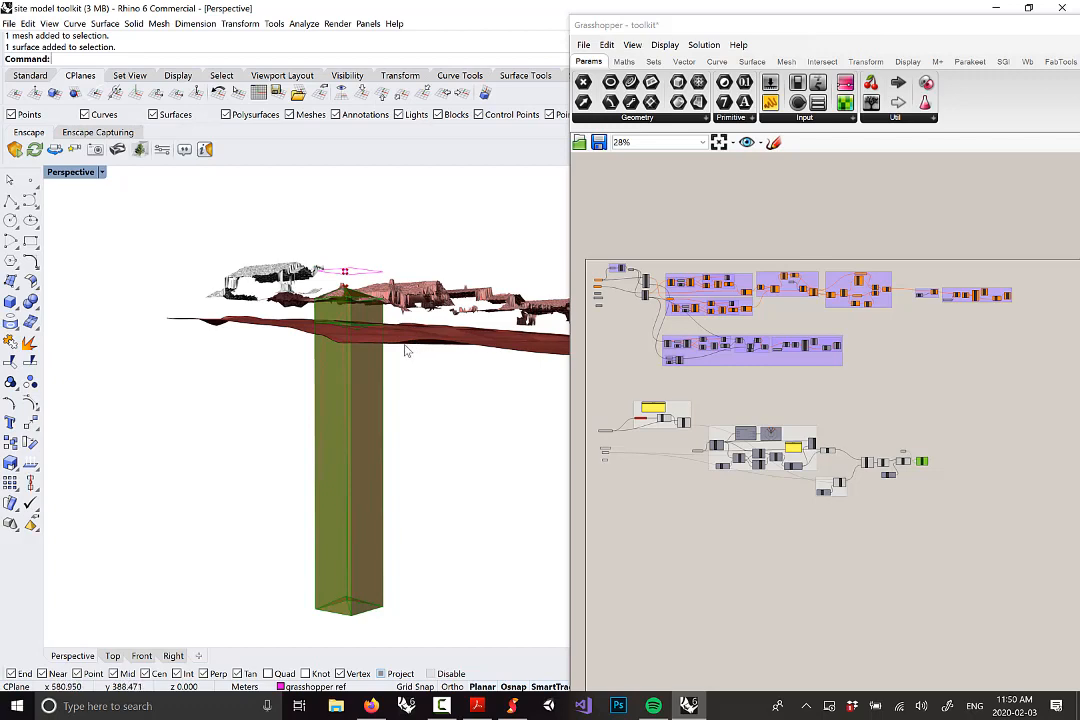
{"action": "scroll", "coordinate": [350, 340], "scroll_direction": "down", "scroll_amount": 4}
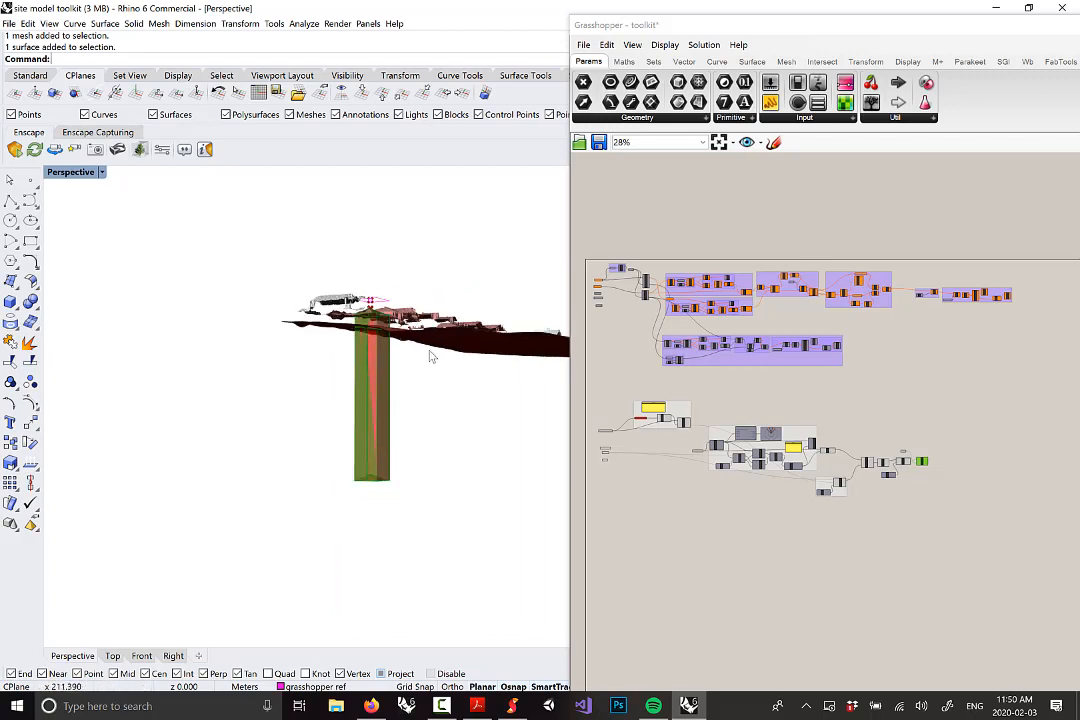
{"action": "right_click_drag", "start_coordinate": [435, 352], "coordinate": [335, 397]}
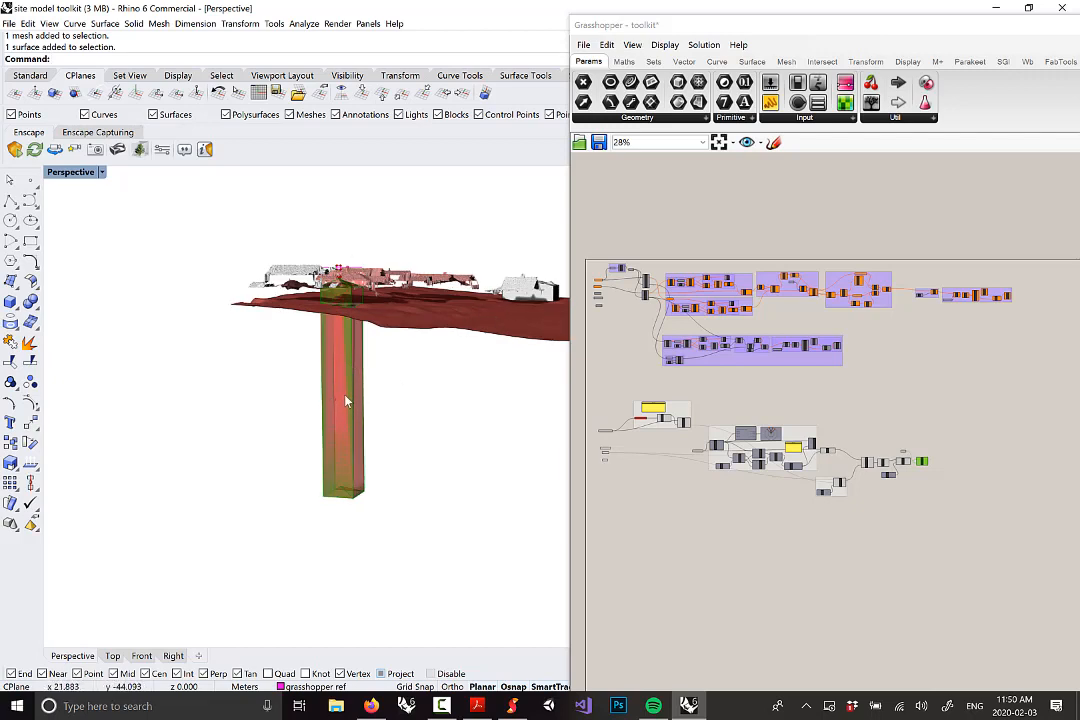
{"action": "right_click_drag", "start_coordinate": [345, 401], "coordinate": [336, 317]}
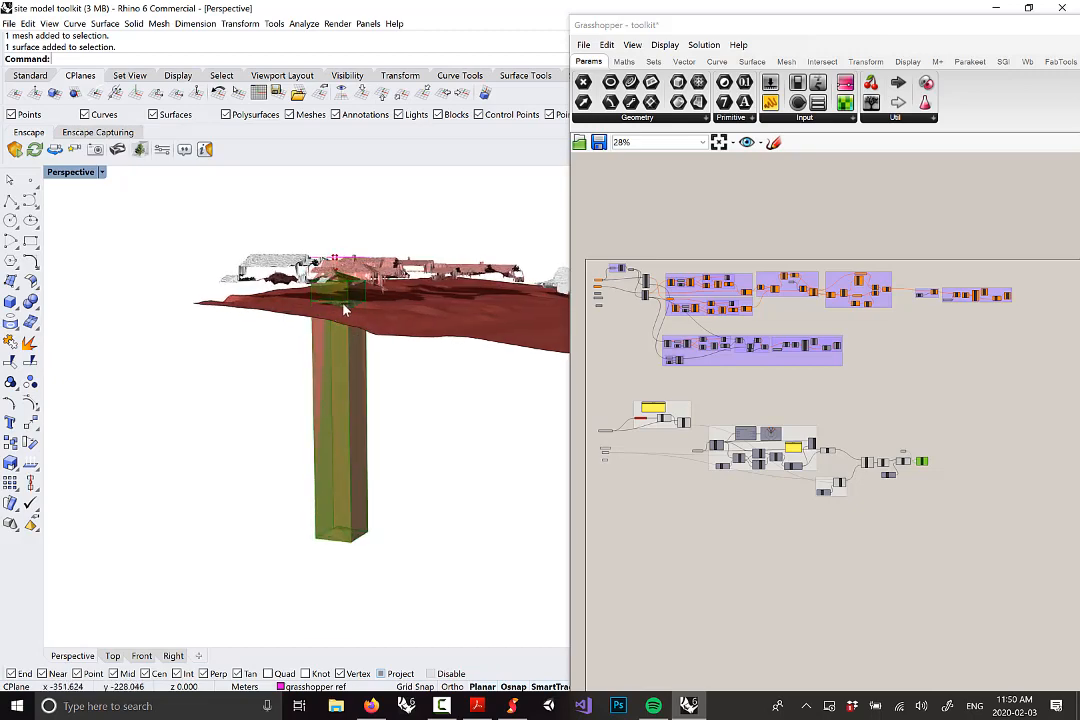
{"action": "right_click_drag", "start_coordinate": [362, 336], "coordinate": [352, 380]}
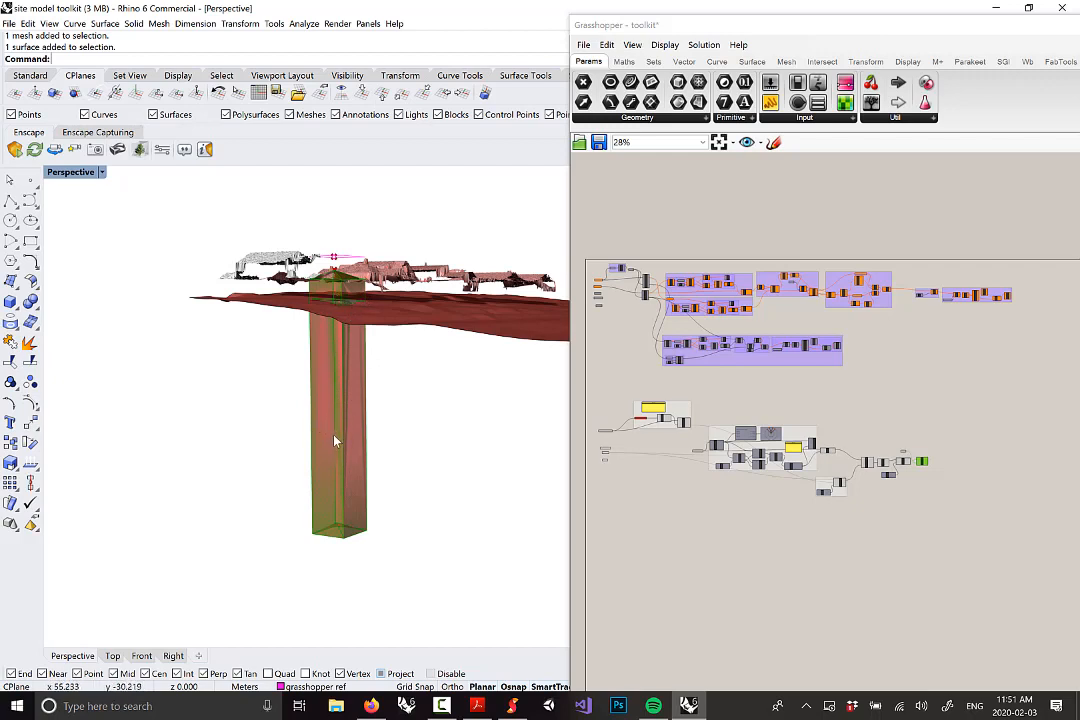
{"action": "right_click_drag", "start_coordinate": [335, 441], "coordinate": [355, 441]}
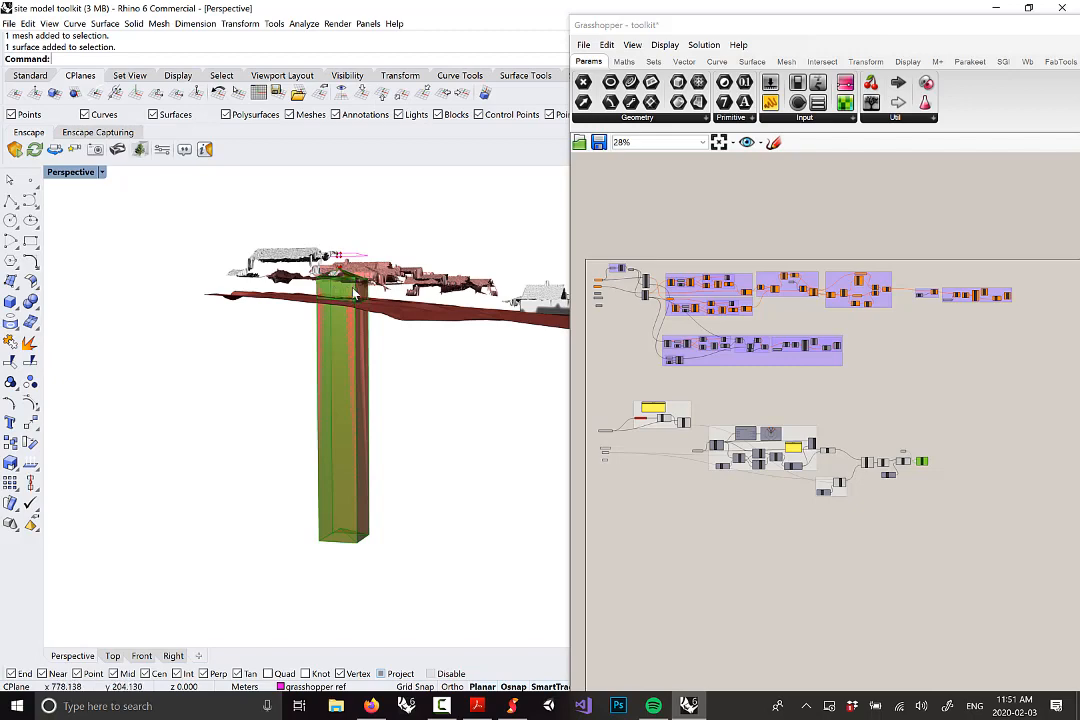
{"action": "right_click_drag", "start_coordinate": [350, 286], "coordinate": [352, 295]}
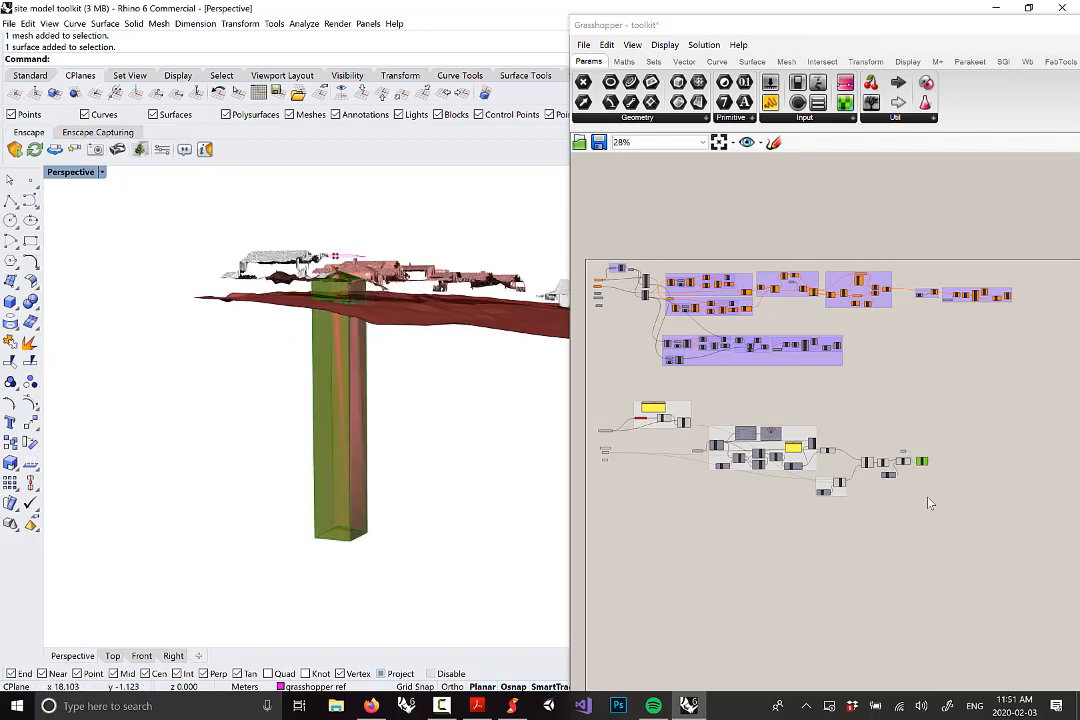
{"action": "right_click_drag", "start_coordinate": [928, 488], "coordinate": [815, 432]}
{"action": "scroll", "coordinate": [815, 432], "scroll_direction": "up", "scroll_amount": 5}
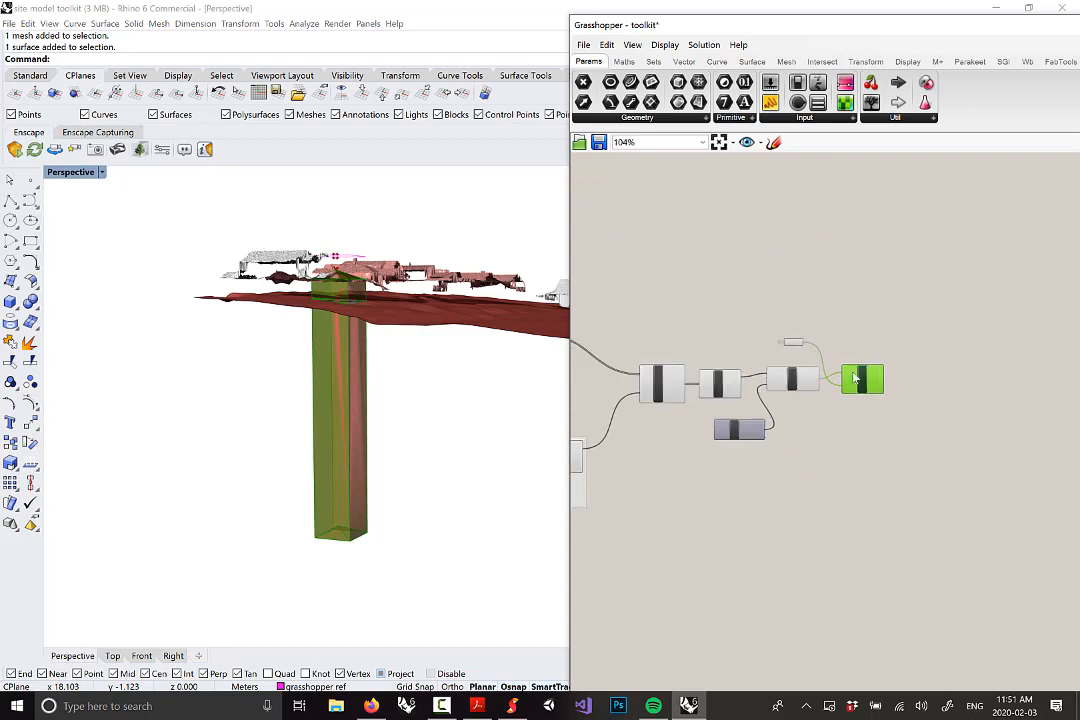
Group the six roof extrusion and ground split components together
{"action": "scroll", "coordinate": [698, 392], "scroll_direction": "up", "scroll_amount": 4}
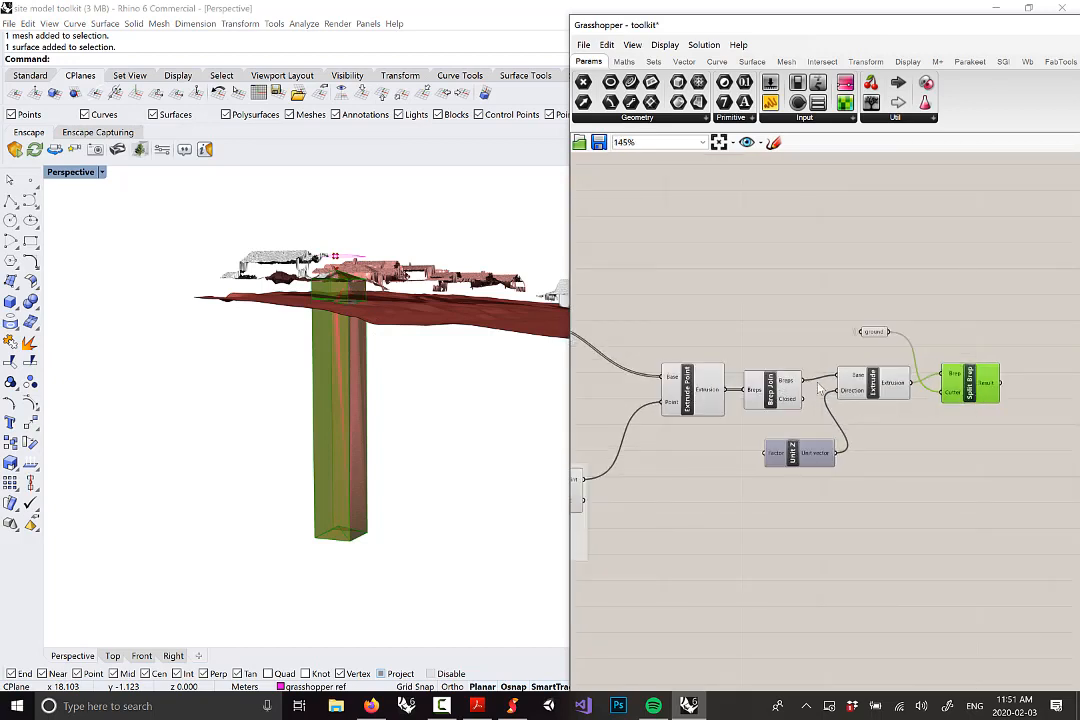
{"action": "left_click_drag", "start_coordinate": [1049, 524], "coordinate": [664, 276]}
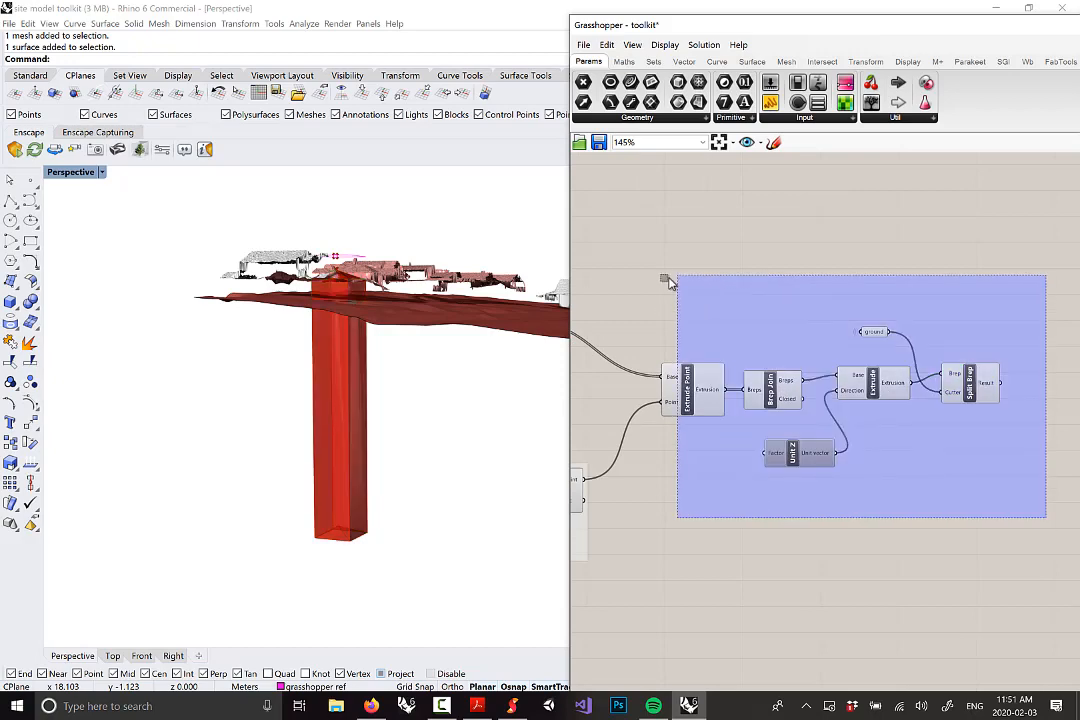
{"action": "right_click", "coordinate": [770, 275]}
{"action": "left_click", "coordinate": [808, 365]}
{"action": "left_click_drag", "start_coordinate": [790, 363], "coordinate": [775, 342]}
{"action": "left_click", "coordinate": [771, 244]}
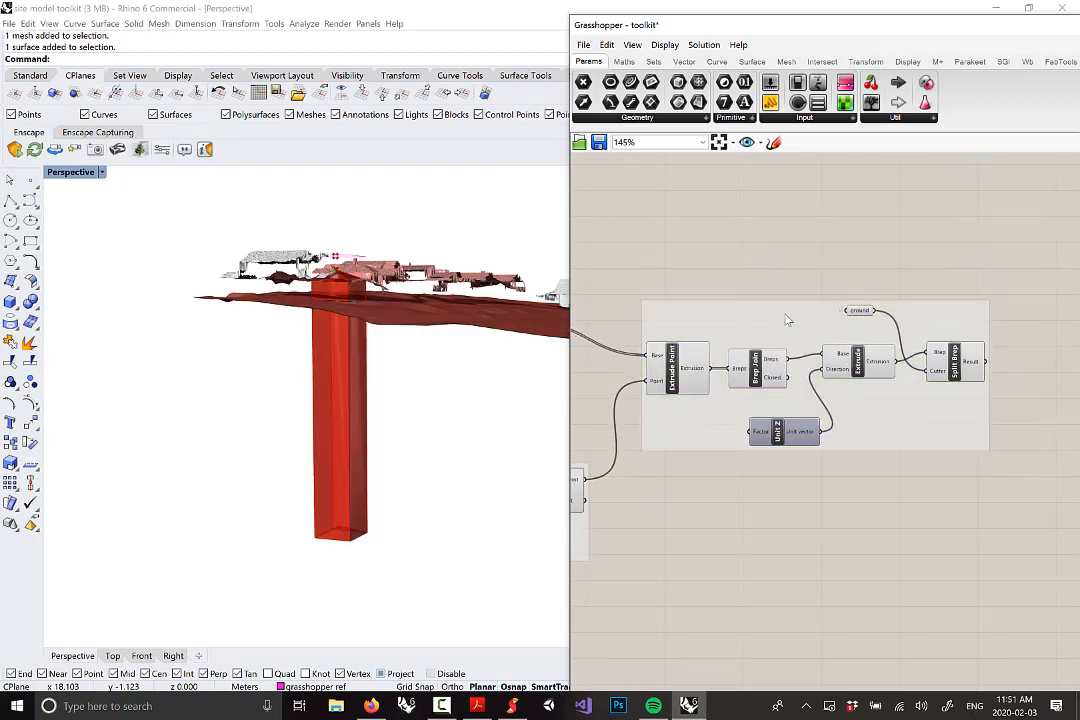
Name the new group 'roof extrusion and ground split'
{"action": "right_click", "coordinate": [812, 313]}
{"action": "type", "text": "ro"}
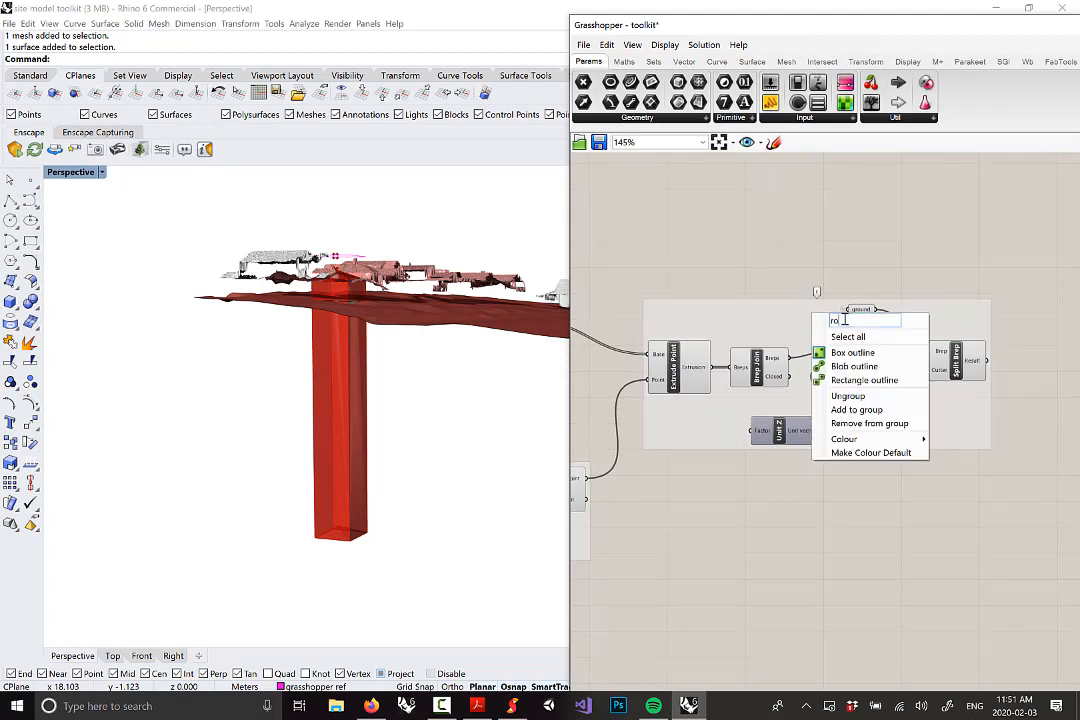
{"action": "type", "text": "of extrusion and ground spl"}
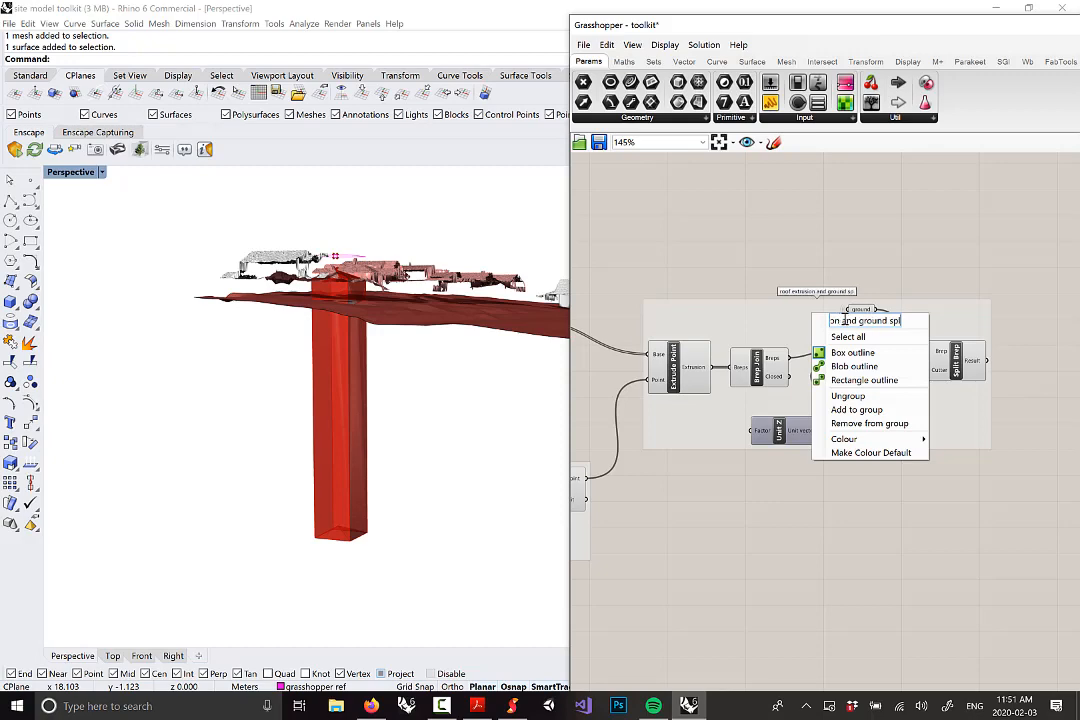
{"action": "type", "text": "it"}
{"action": "key", "text": "Return"}
{"action": "left_click_drag", "start_coordinate": [796, 333], "coordinate": [786, 338]}
Orbit and zoom around the red column to see where it passes through the terrain
{"action": "scroll", "coordinate": [422, 453], "scroll_direction": "up", "scroll_amount": 5}
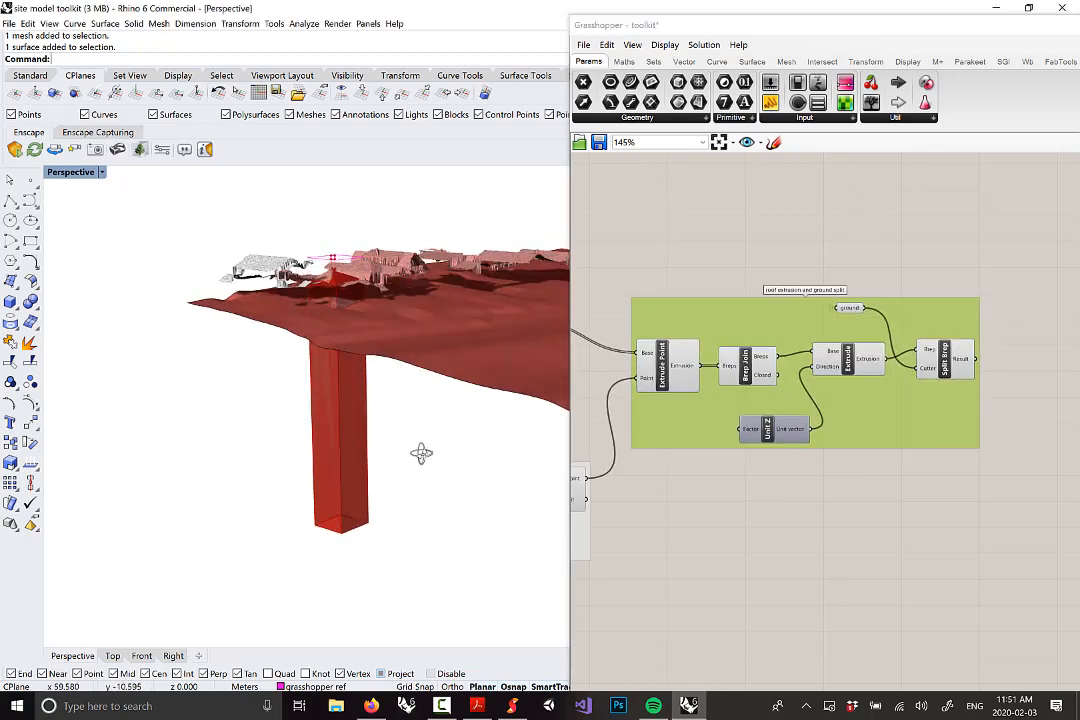
{"action": "scroll", "coordinate": [338, 291], "scroll_direction": "up", "scroll_amount": 2}
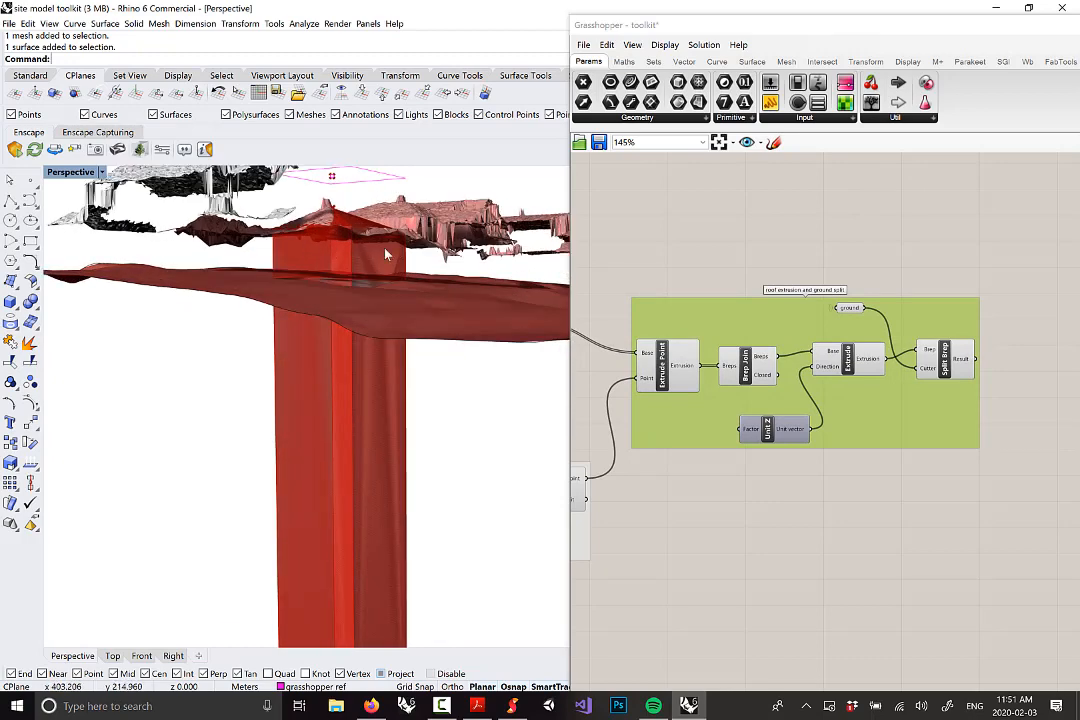
{"action": "right_click_drag", "start_coordinate": [356, 264], "coordinate": [367, 236]}
{"action": "scroll", "coordinate": [366, 292], "scroll_direction": "down", "scroll_amount": 4}
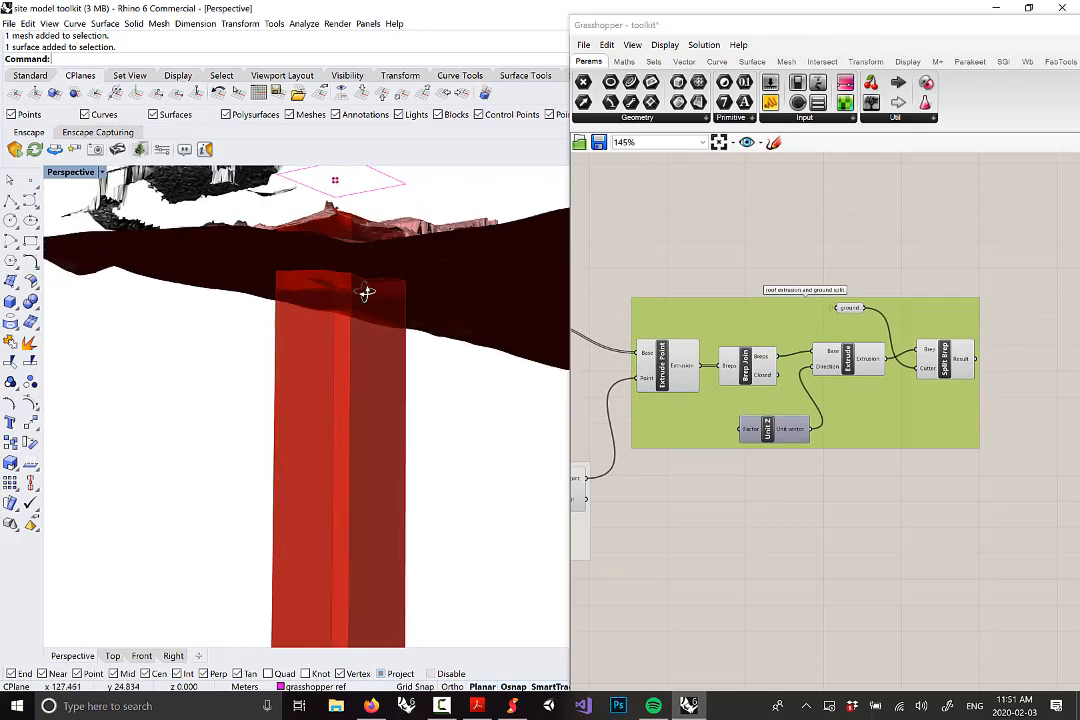
{"action": "right_click_drag", "start_coordinate": [381, 330], "coordinate": [350, 403]}
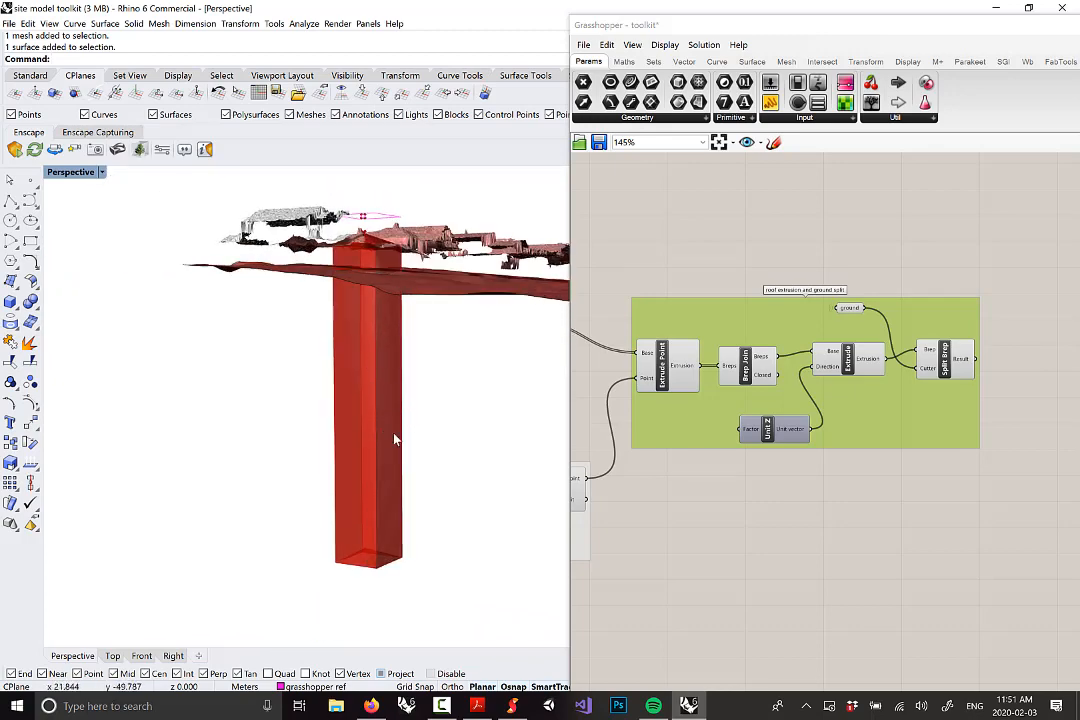
{"action": "scroll", "coordinate": [390, 380], "scroll_direction": "up", "scroll_amount": 5}
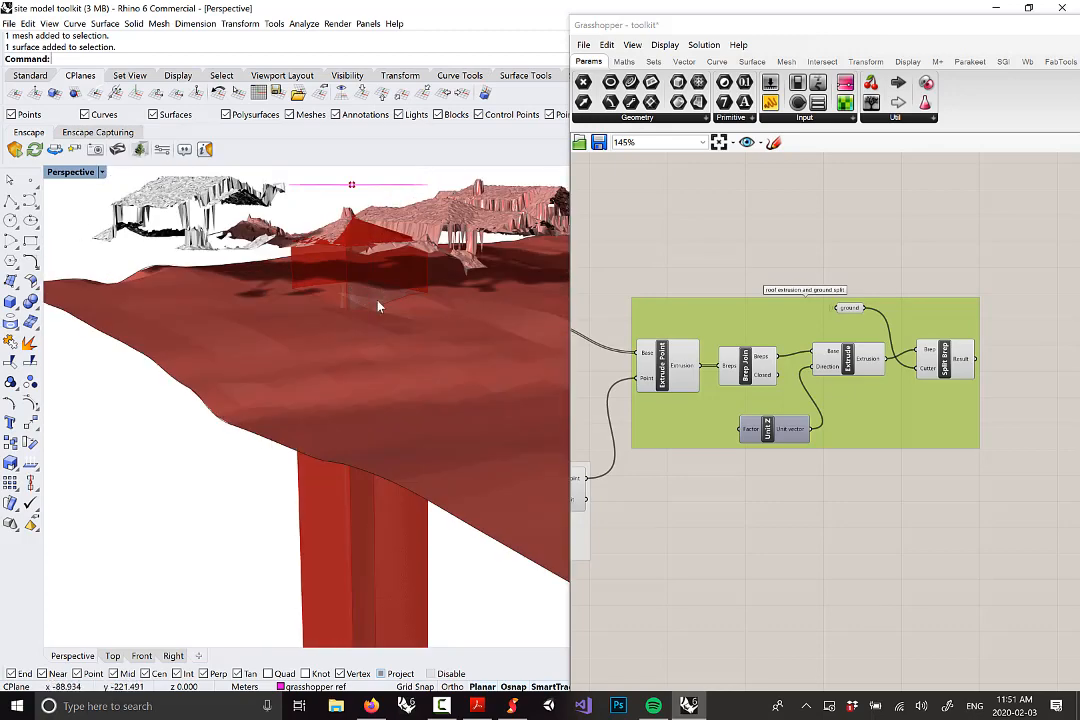
{"action": "right_click_drag", "start_coordinate": [361, 293], "coordinate": [380, 298]}
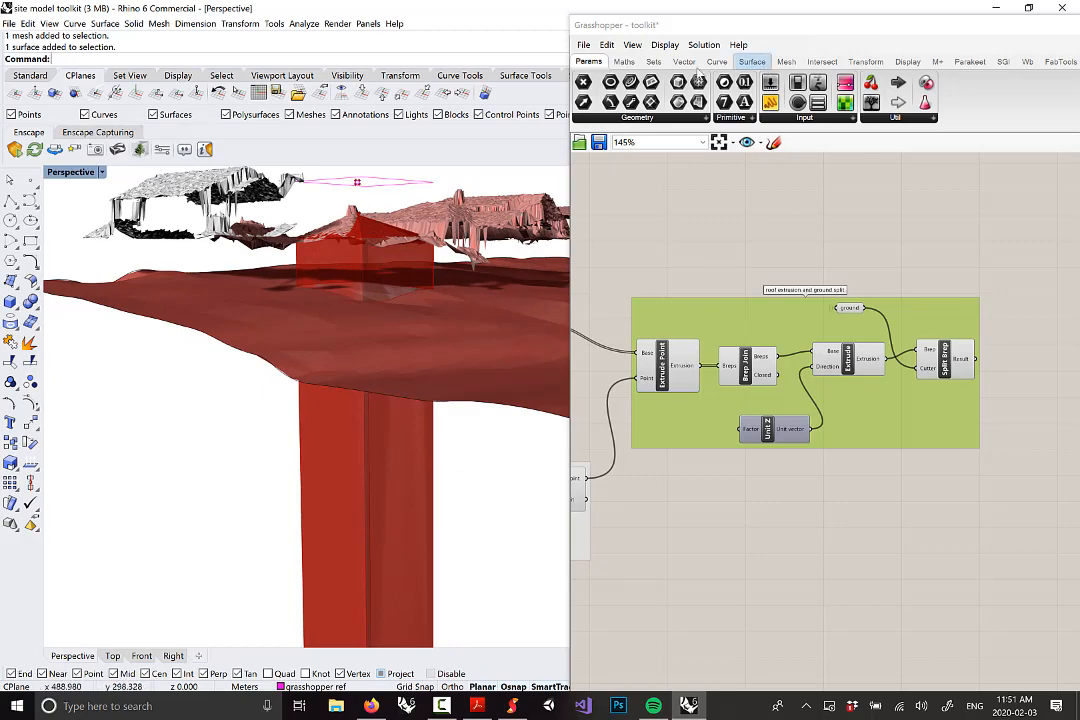
Browse Grasshopper's Surface Analysis components while orbiting further around the column and terrain
{"action": "left_click", "coordinate": [752, 63]}
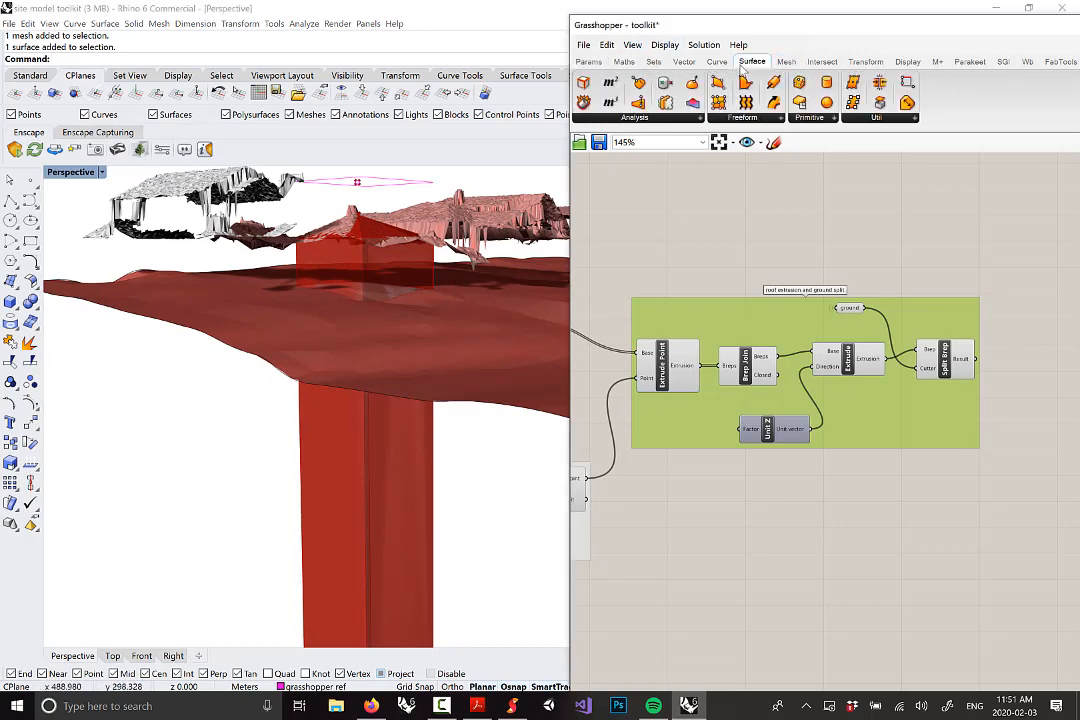
{"action": "left_click", "coordinate": [632, 117]}
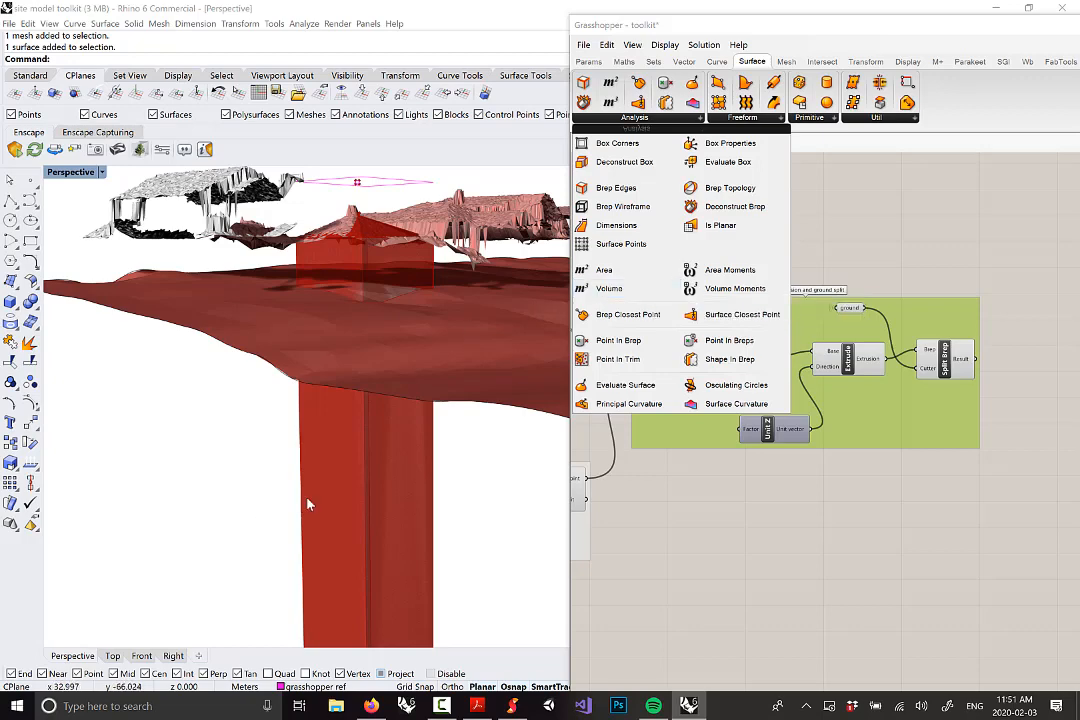
{"action": "mouse_move", "coordinate": [341, 510]}
{"action": "right_mouse_down"}
{"action": "mouse_move", "coordinate": [354, 506]}
{"action": "mouse_move", "coordinate": [349, 520]}
{"action": "right_mouse_up"}
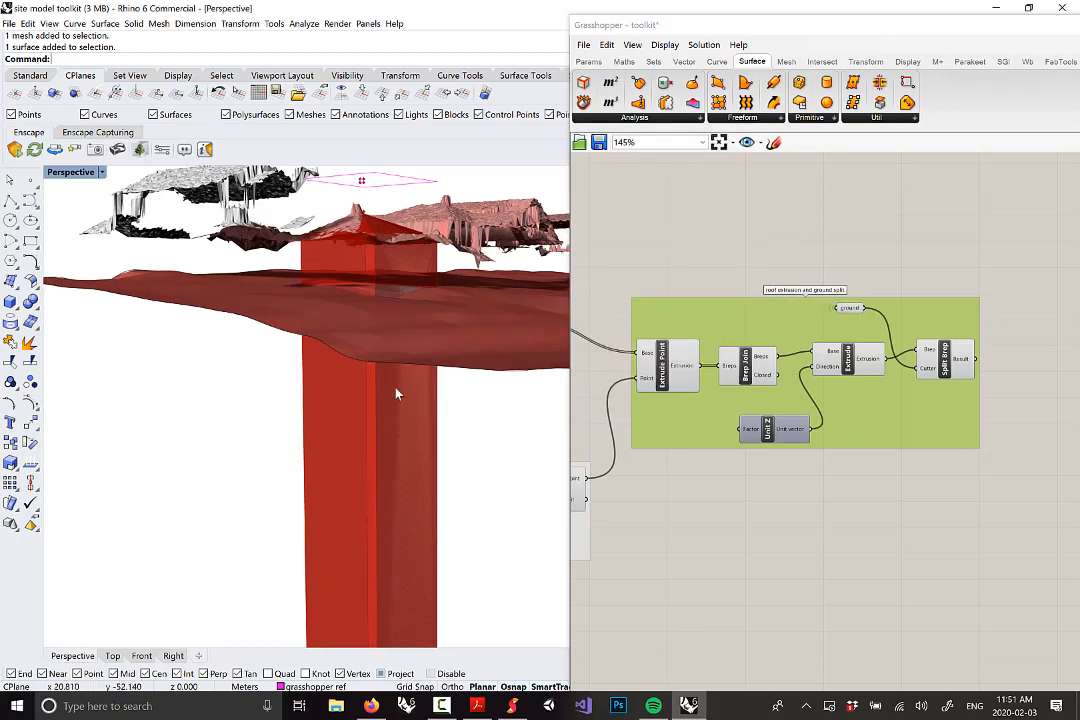
{"action": "right_click_drag", "start_coordinate": [395, 248], "coordinate": [335, 278]}
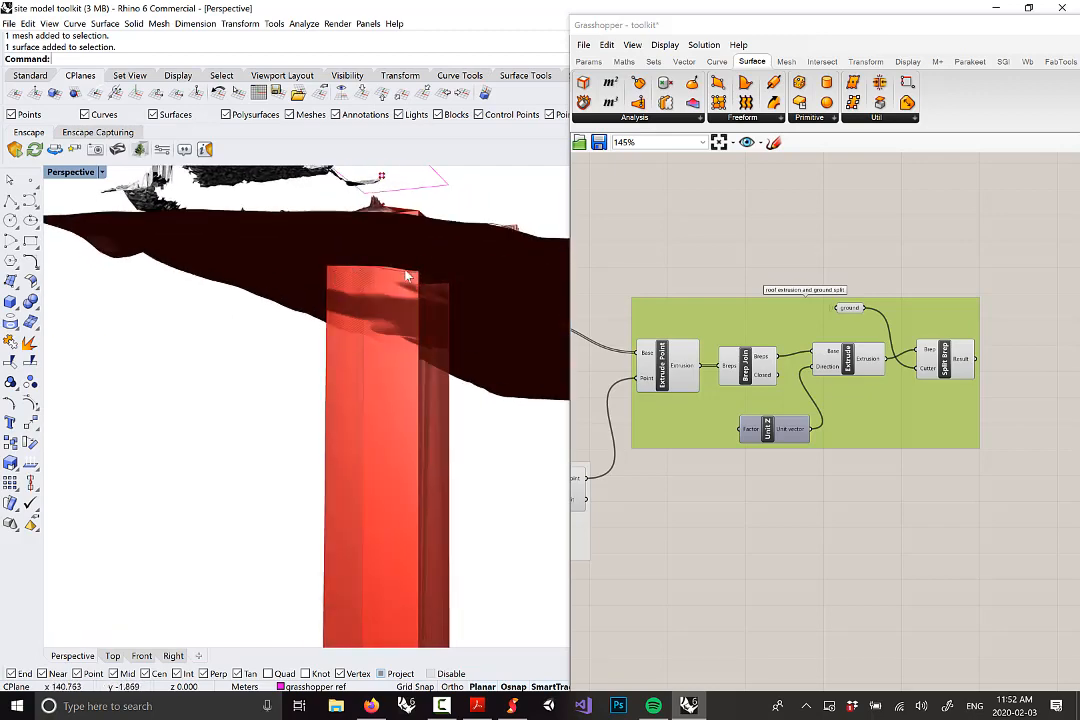
{"action": "right_click_drag", "start_coordinate": [406, 276], "coordinate": [328, 270]}
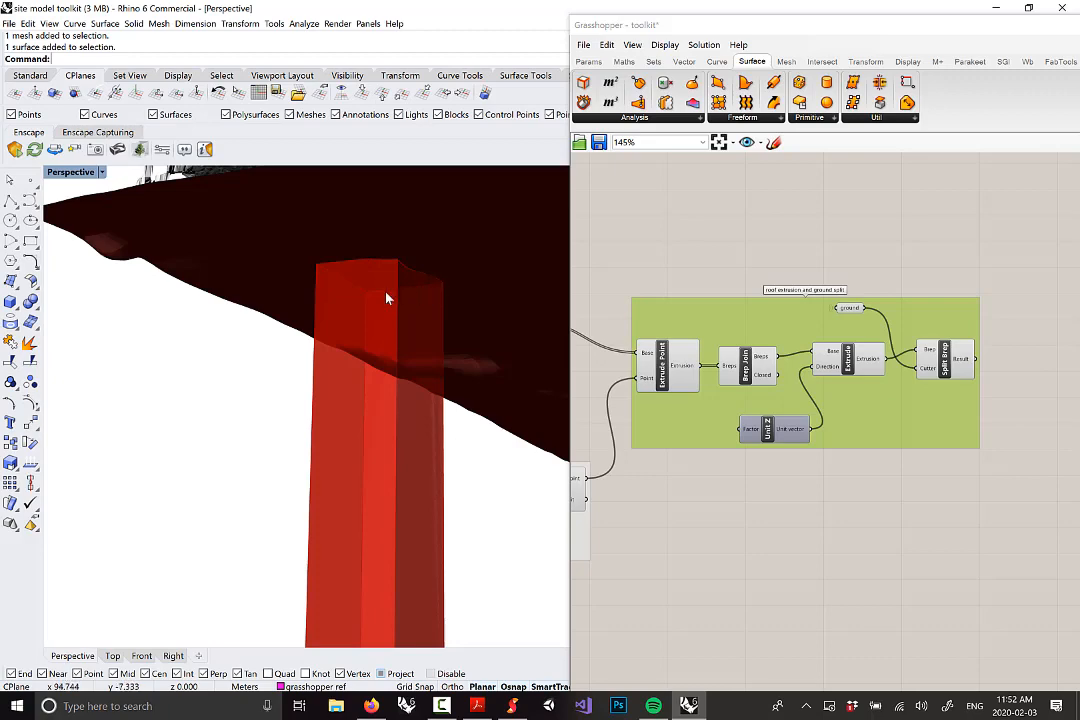
{"action": "scroll", "coordinate": [413, 265], "scroll_direction": "down", "scroll_amount": 6}
{"action": "right_click_drag", "start_coordinate": [413, 265], "coordinate": [414, 298]}
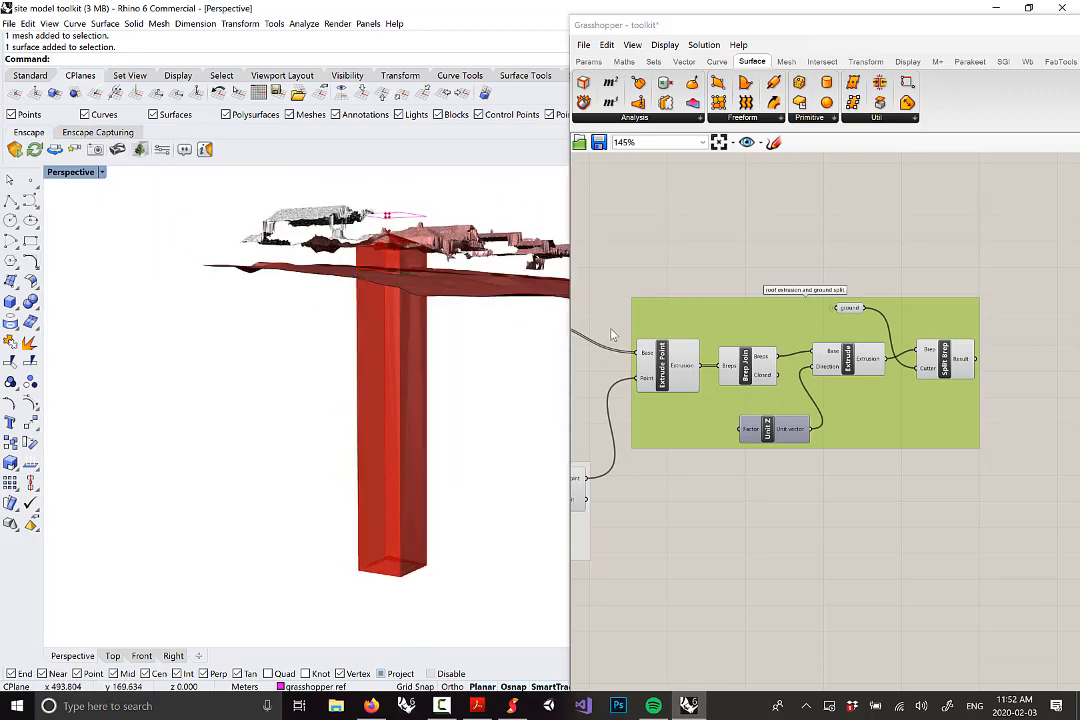
{"action": "mouse_move", "coordinate": [417, 298]}
{"action": "right_mouse_down"}
{"action": "mouse_move", "coordinate": [405, 285]}
{"action": "mouse_move", "coordinate": [410, 322]}
{"action": "mouse_move", "coordinate": [395, 312]}
{"action": "mouse_move", "coordinate": [427, 317]}
{"action": "right_mouse_up"}
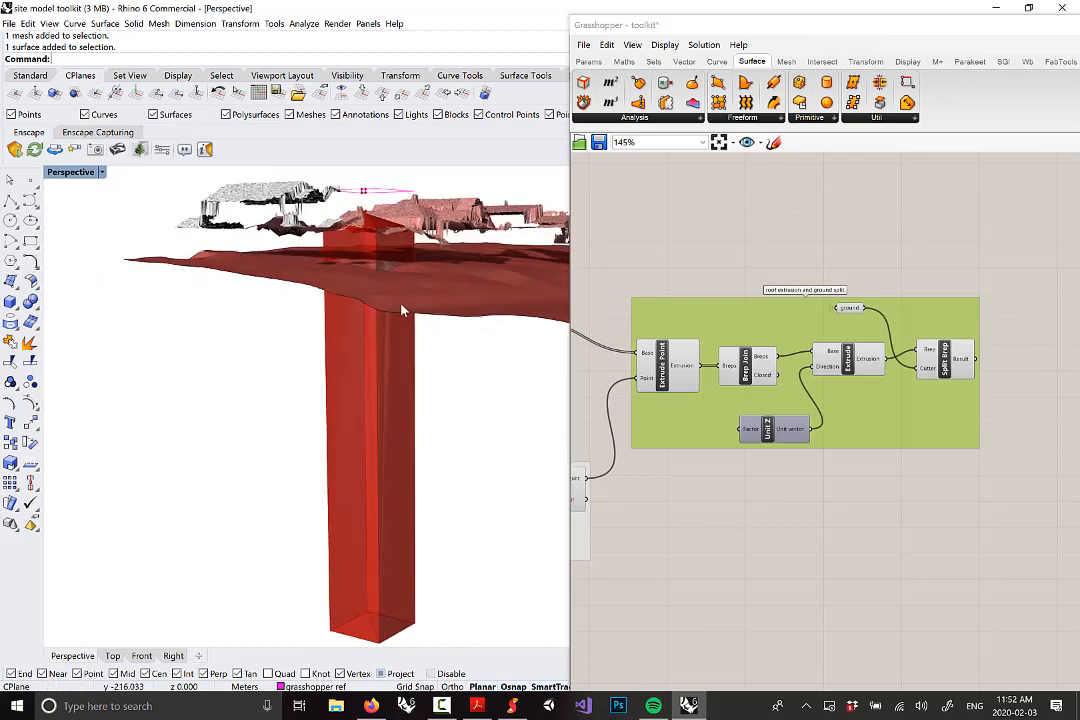
{"action": "right_click_drag", "start_coordinate": [812, 240], "coordinate": [782, 232]}
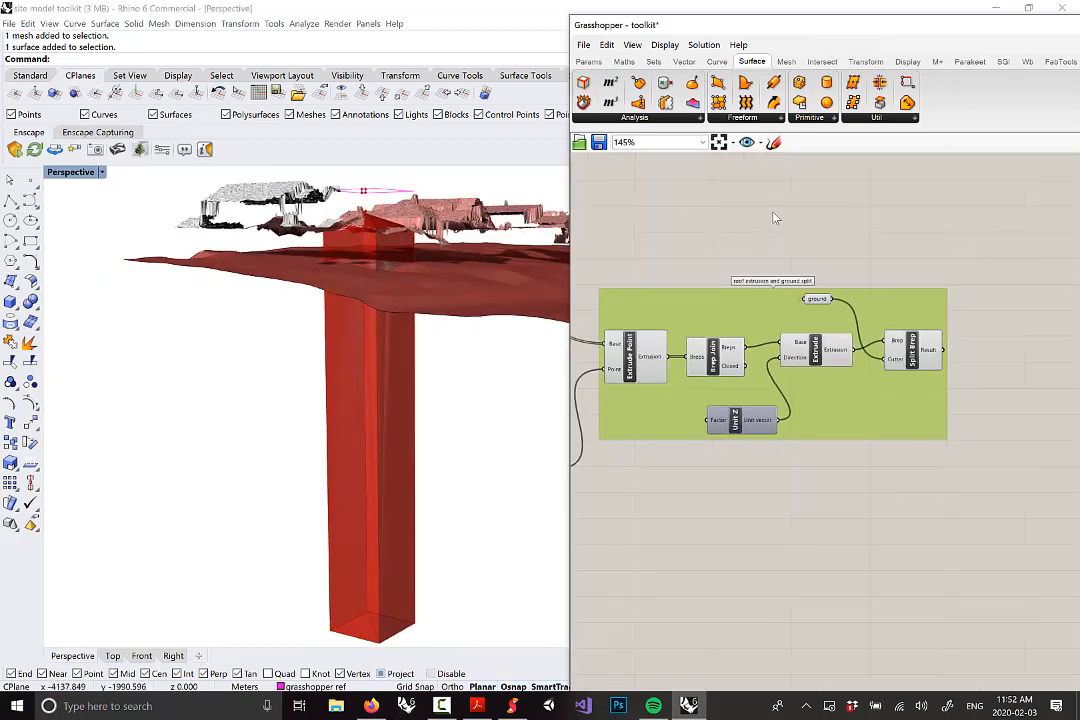
{"action": "right_click_drag", "start_coordinate": [417, 287], "coordinate": [316, 338]}
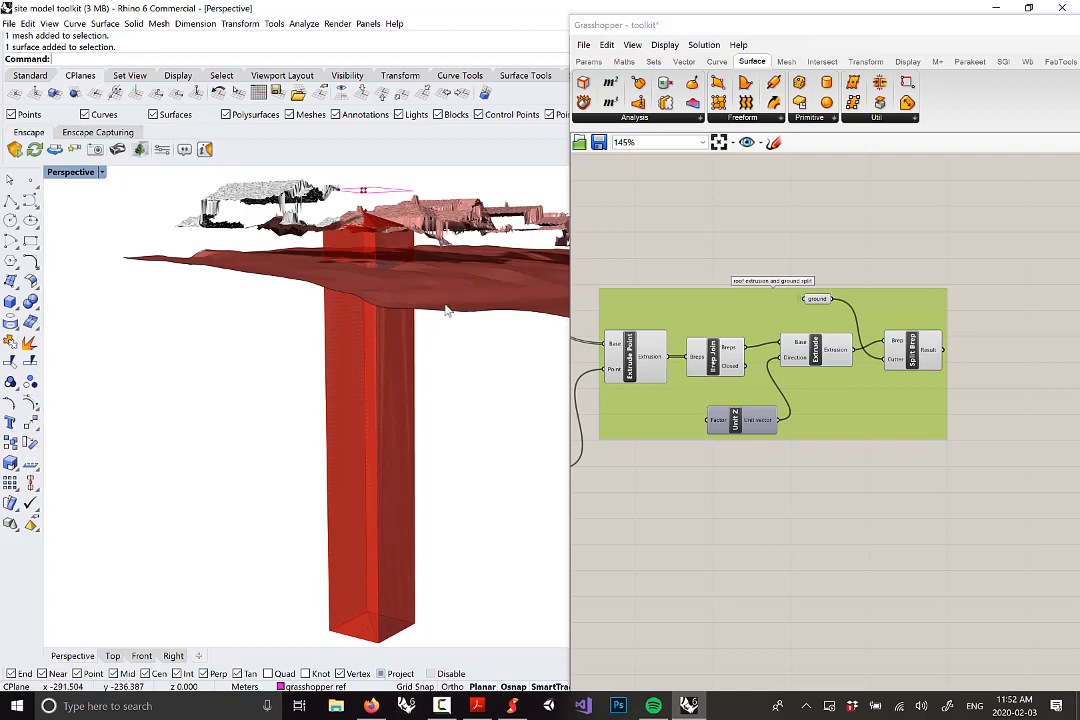
{"action": "left_click", "coordinate": [637, 118]}
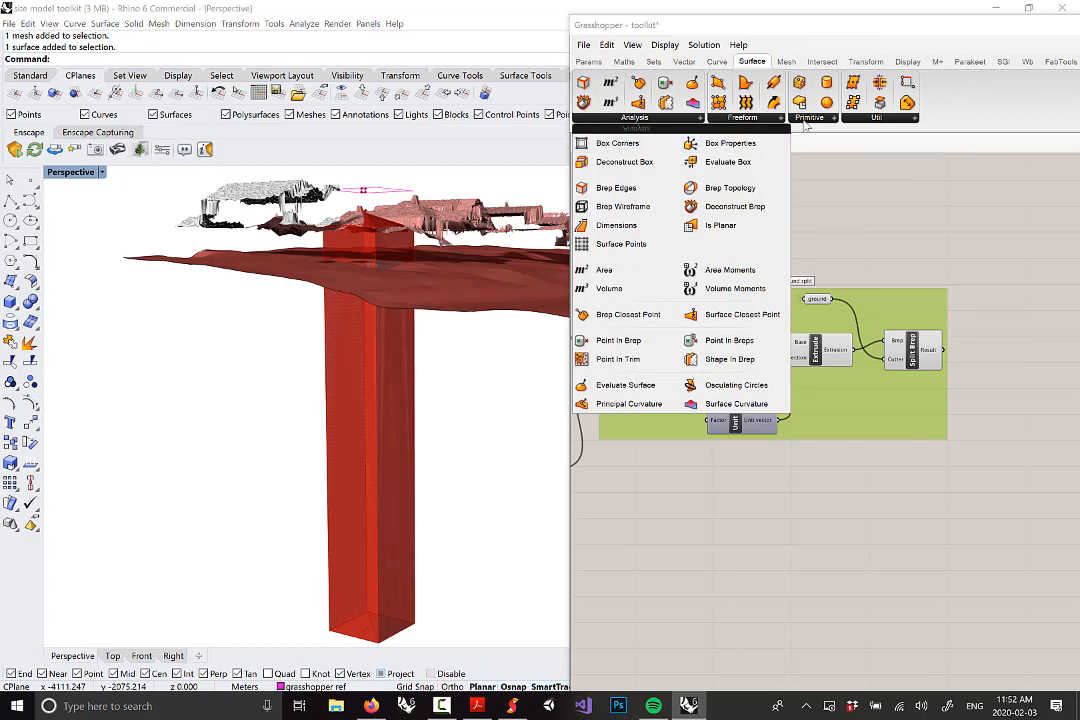
{"action": "left_click", "coordinate": [810, 118]}
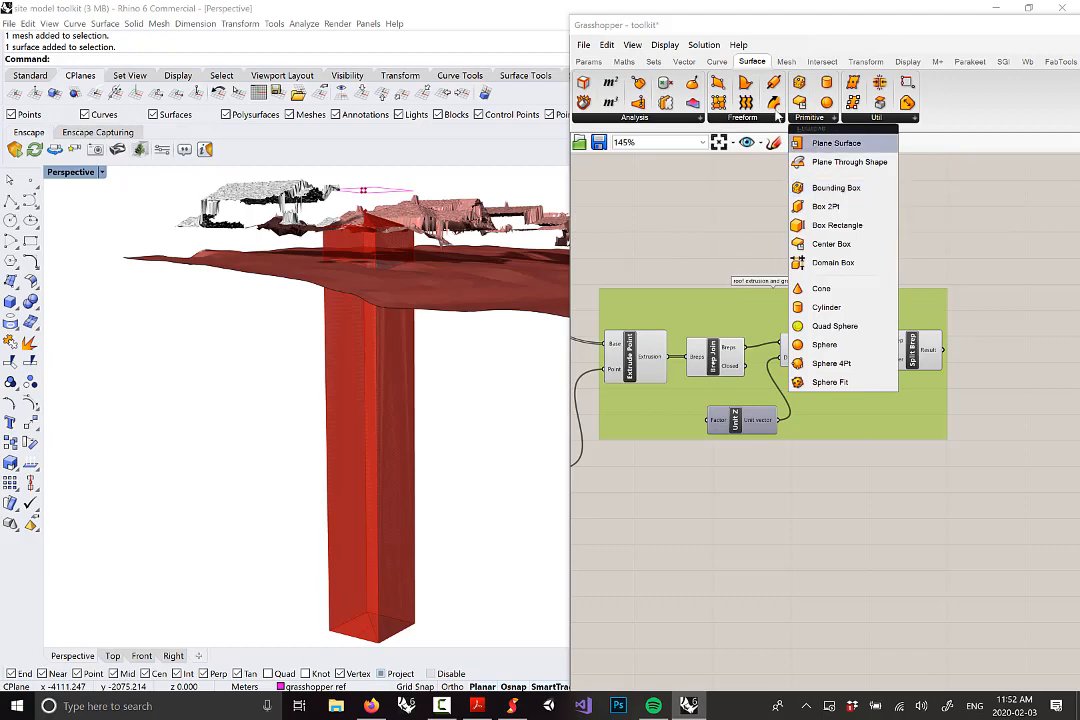
{"action": "left_click", "coordinate": [829, 190]}
{"action": "right_click_drag", "start_coordinate": [1038, 308], "coordinate": [858, 300]}
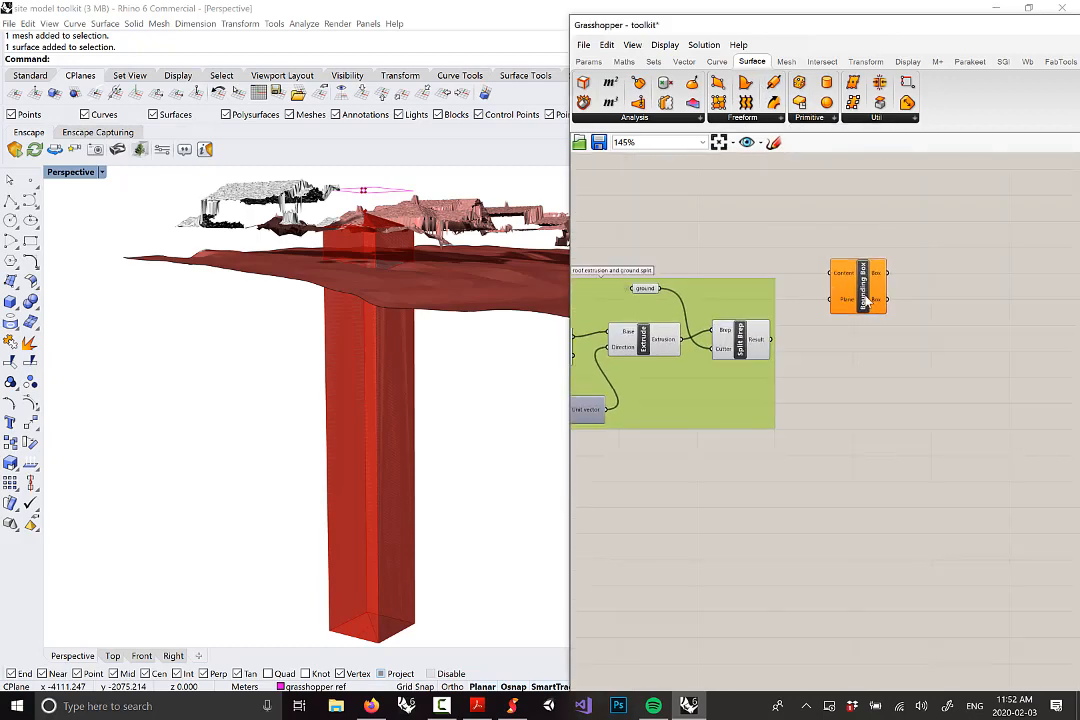
{"action": "scroll", "coordinate": [858, 295], "scroll_direction": "up", "scroll_amount": 2}
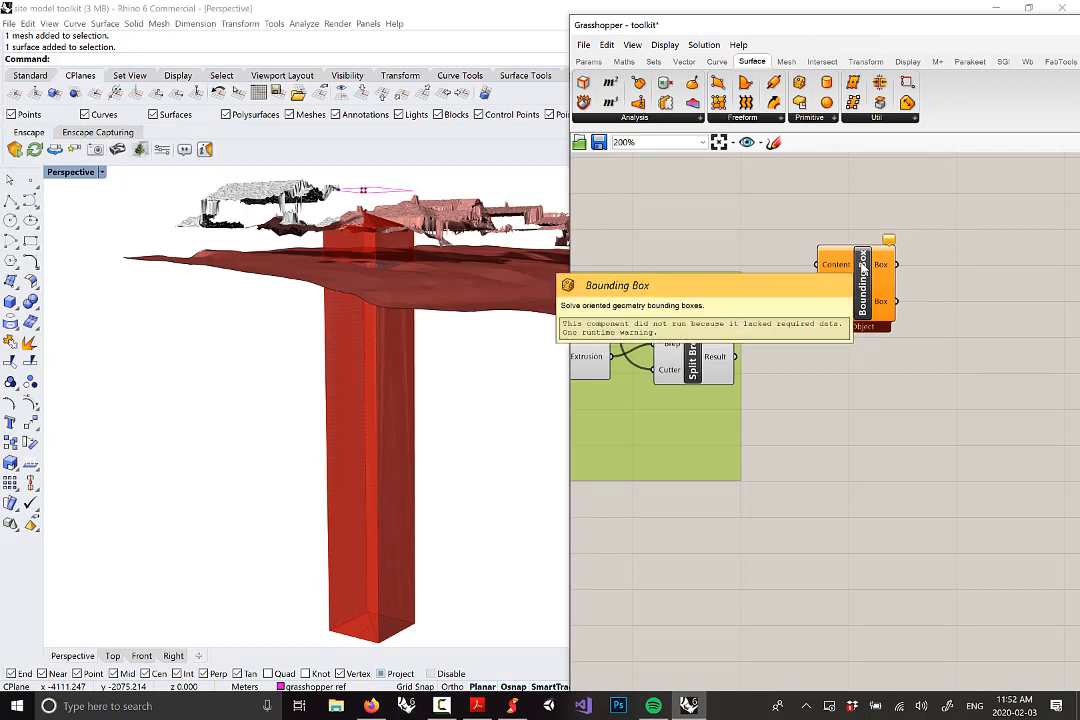
{"action": "mouse_move", "coordinate": [829, 267]}
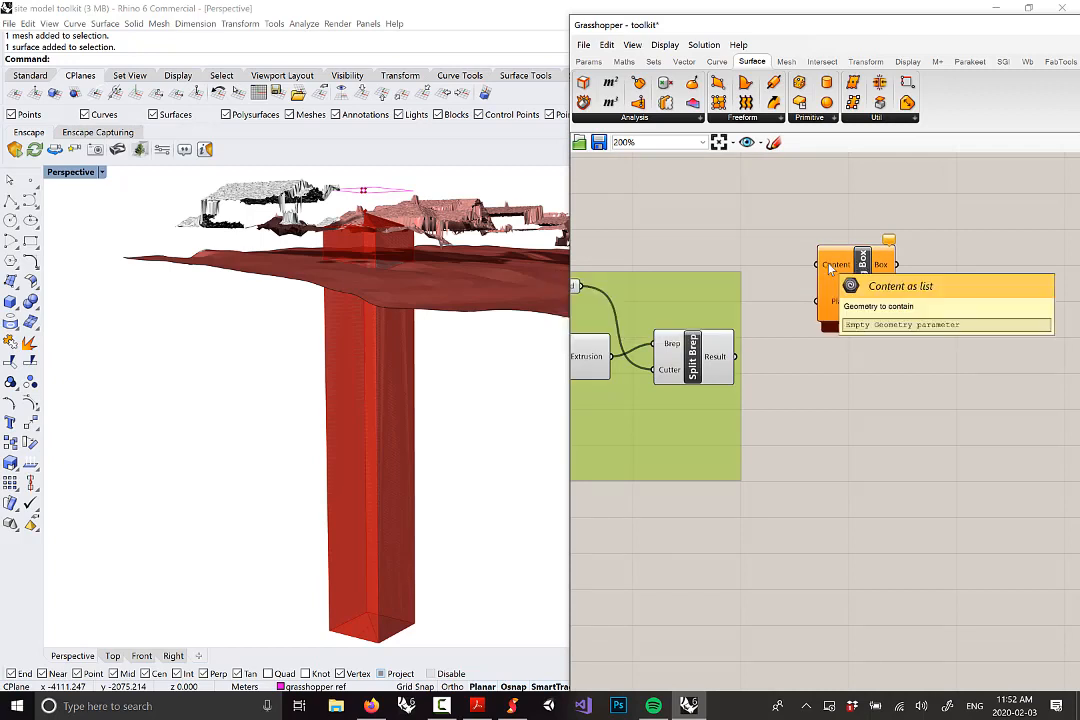
{"action": "scroll", "coordinate": [837, 264], "scroll_direction": "up", "scroll_amount": 1}
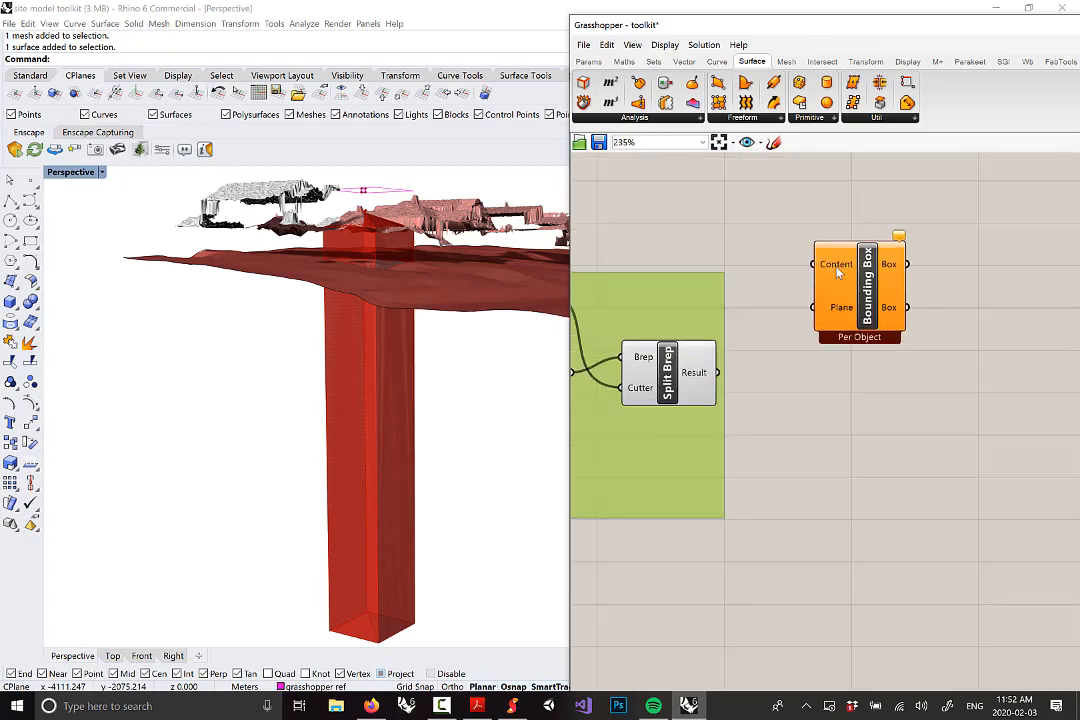
{"action": "left_click_drag", "start_coordinate": [704, 373], "coordinate": [812, 264]}
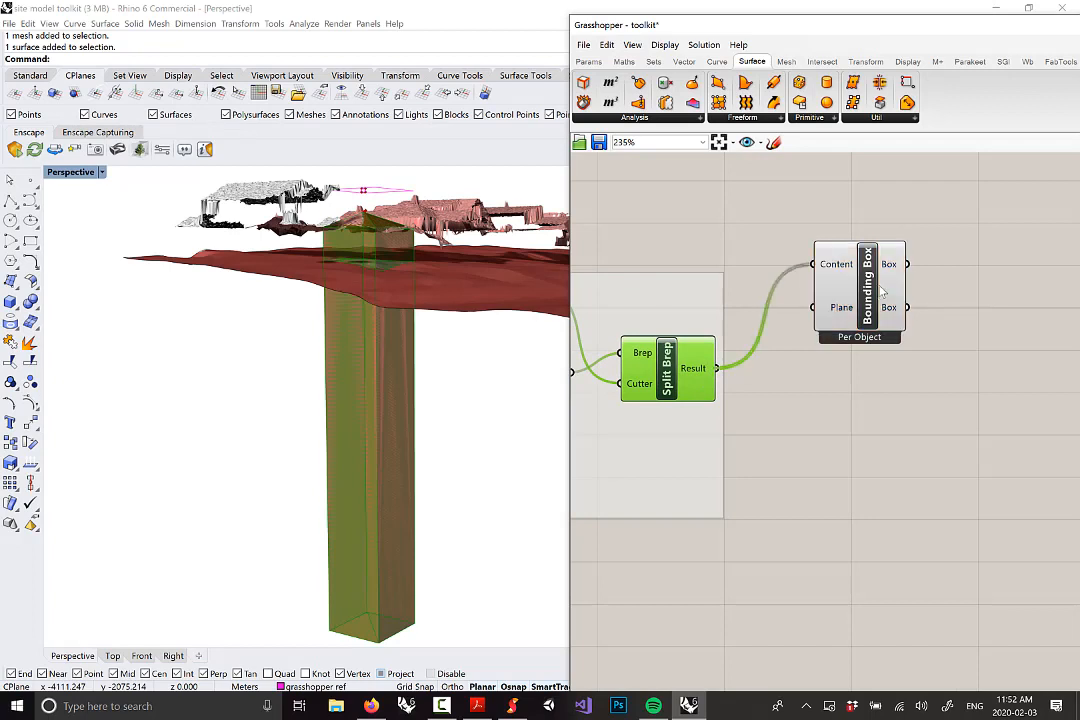
{"action": "left_click_drag", "start_coordinate": [873, 303], "coordinate": [873, 287]}
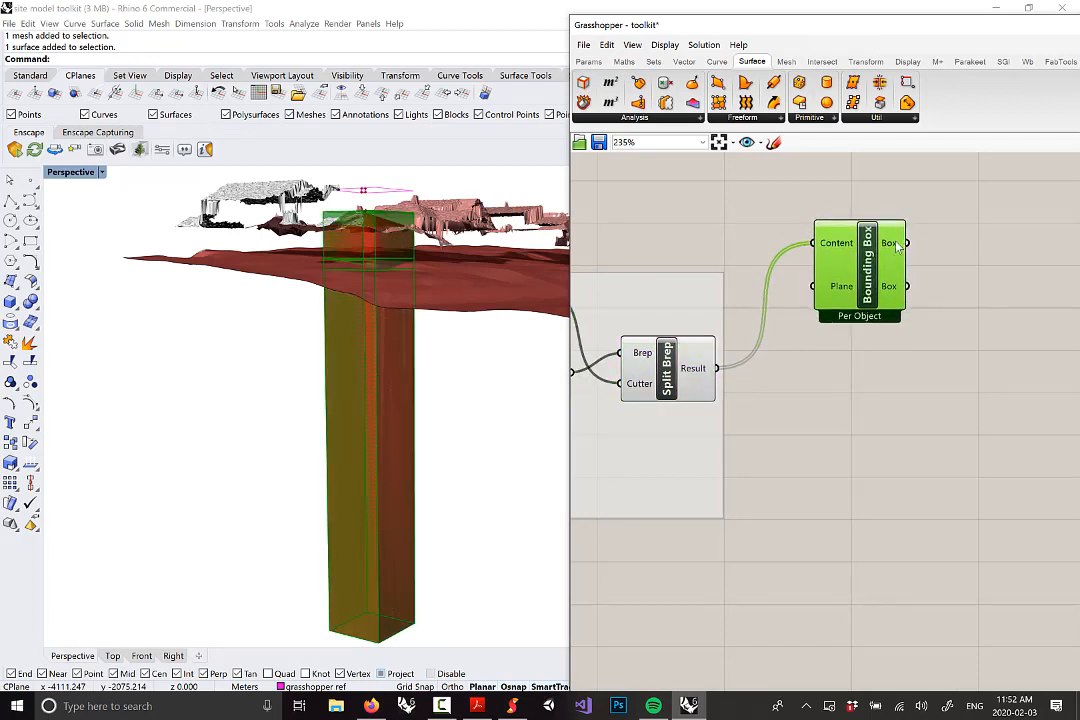
{"action": "mouse_move", "coordinate": [897, 247]}
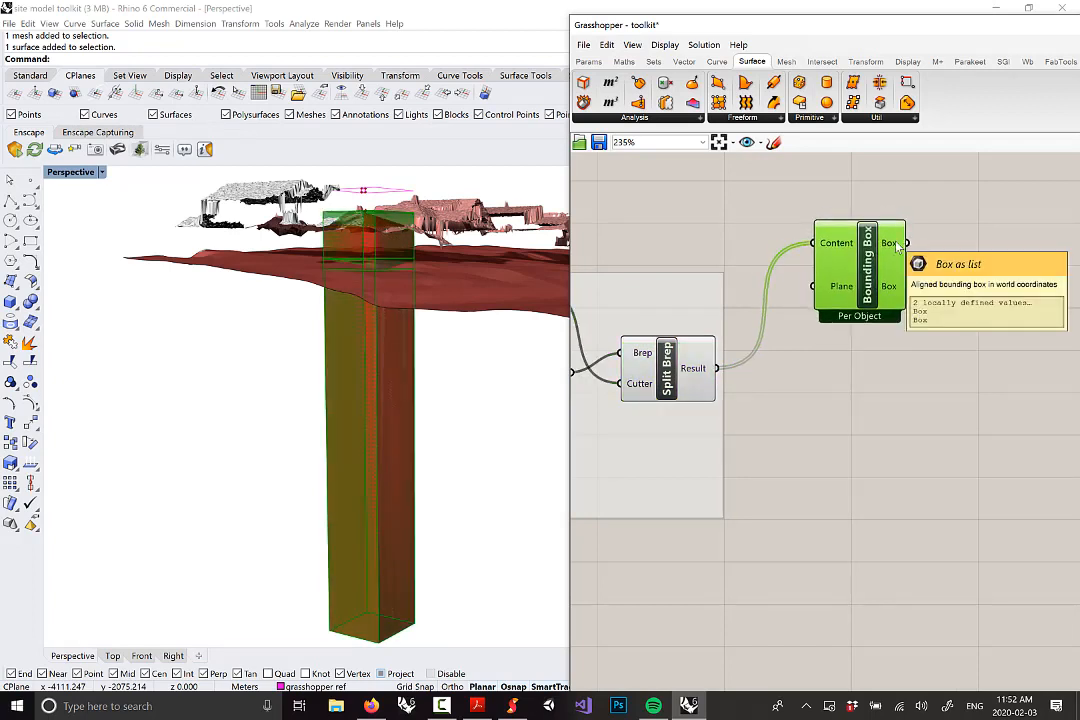
{"action": "right_click_drag", "start_coordinate": [440, 246], "coordinate": [456, 287]}
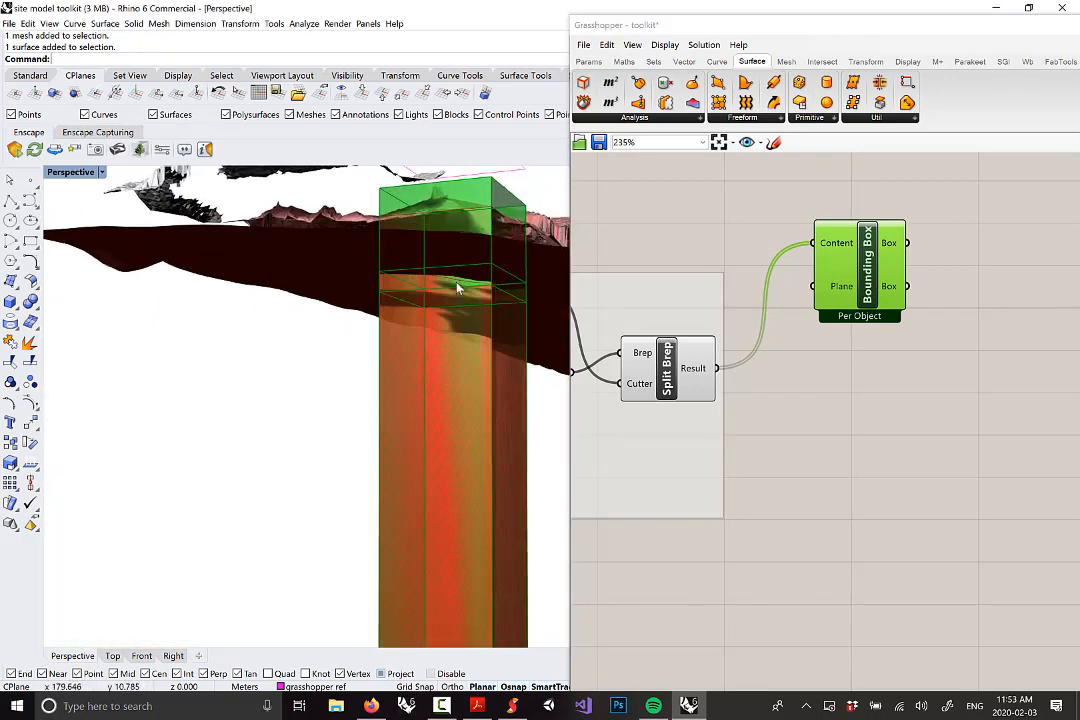
{"action": "right_click_drag", "start_coordinate": [817, 381], "coordinate": [798, 429]}
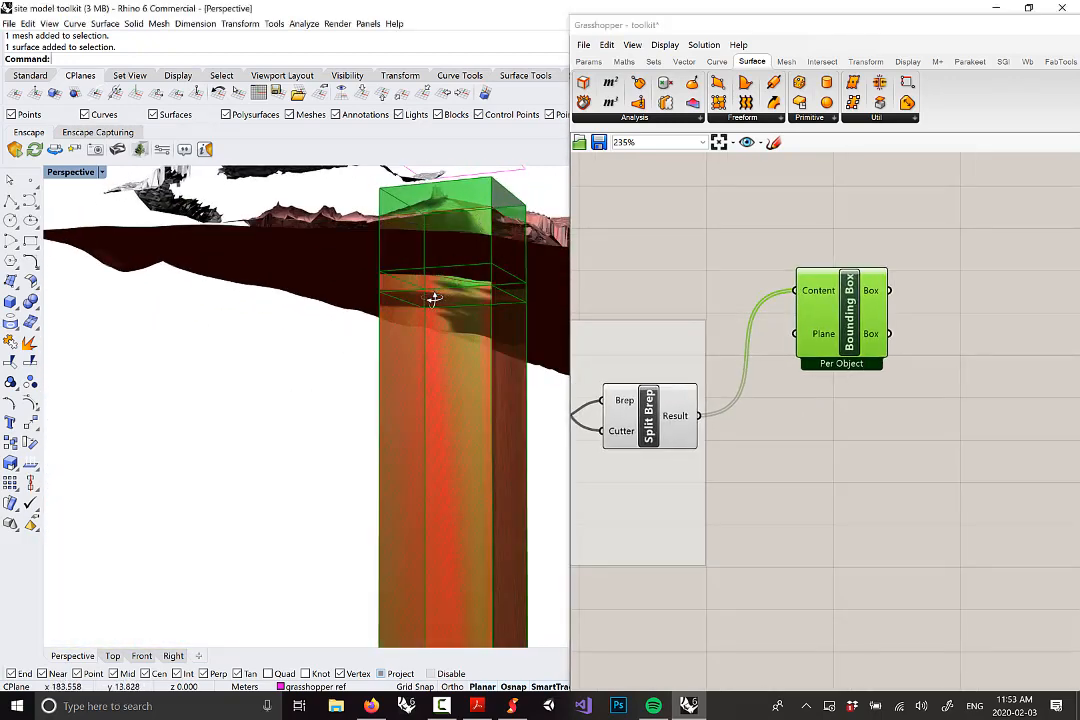
{"action": "right_click_drag", "start_coordinate": [434, 299], "coordinate": [359, 162]}
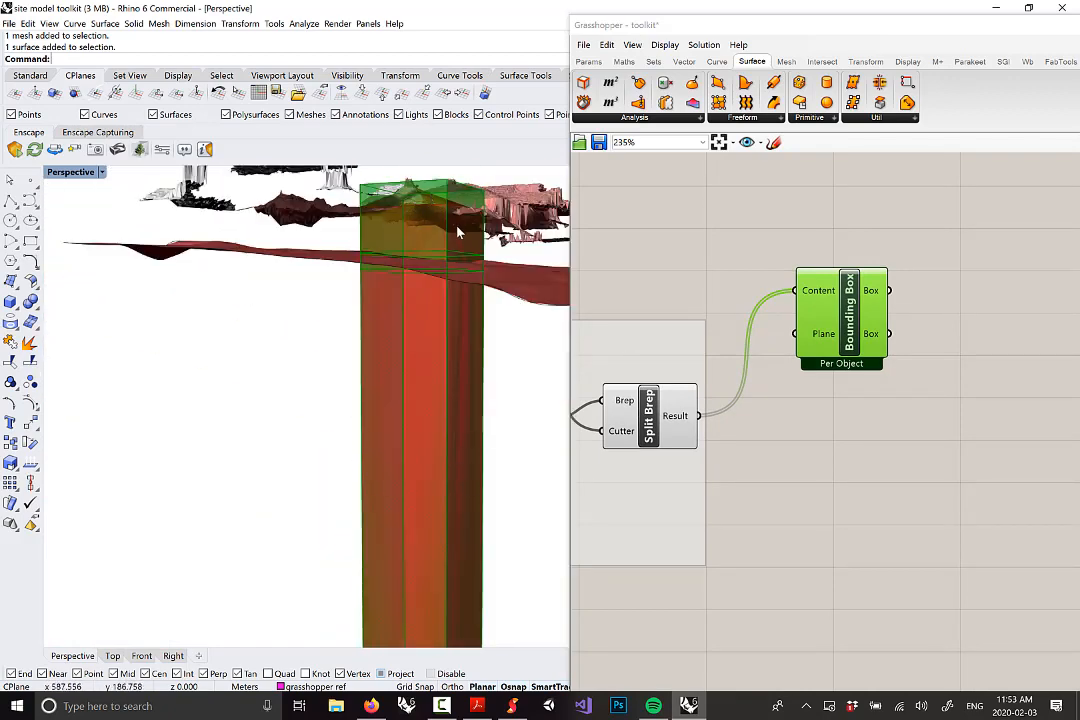
{"action": "mouse_move", "coordinate": [414, 270]}
{"action": "right_mouse_down"}
{"action": "mouse_move", "coordinate": [424, 243]}
{"action": "mouse_move", "coordinate": [429, 255]}
{"action": "right_mouse_up"}
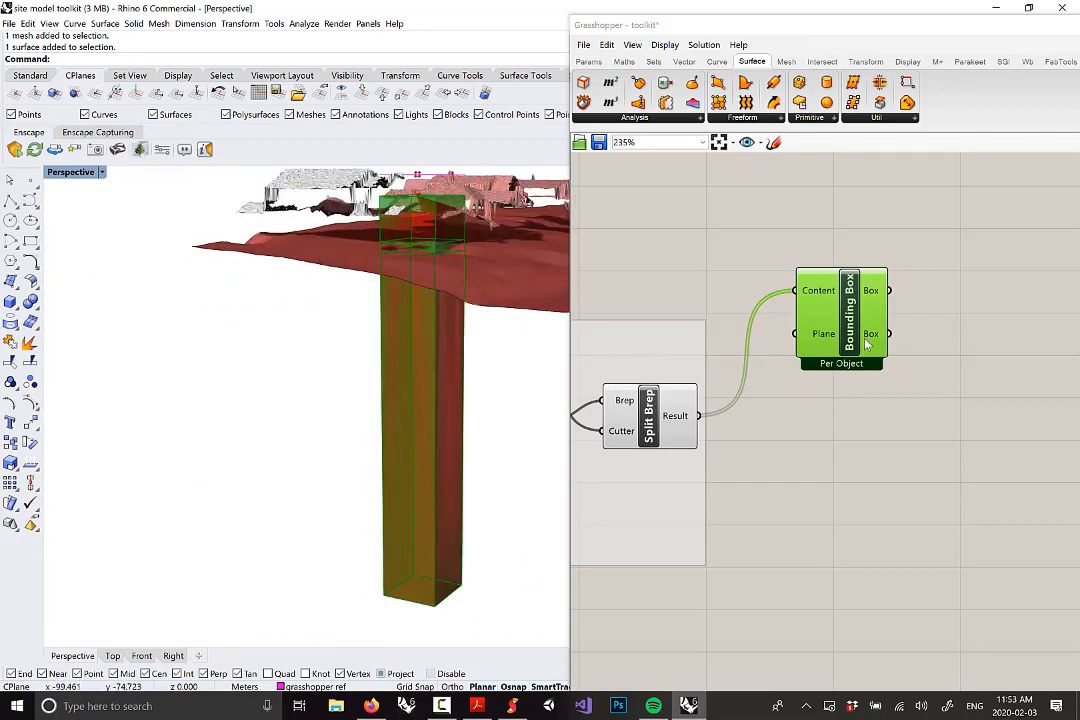
{"action": "right_click", "coordinate": [851, 330]}
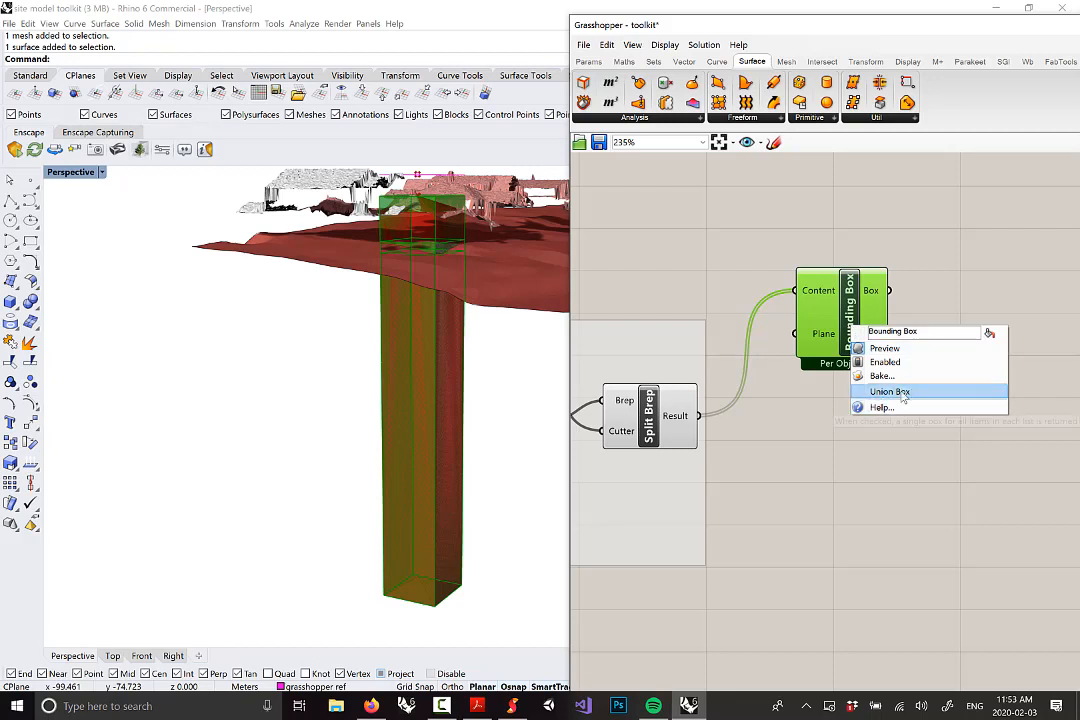
{"action": "left_click", "coordinate": [835, 403]}
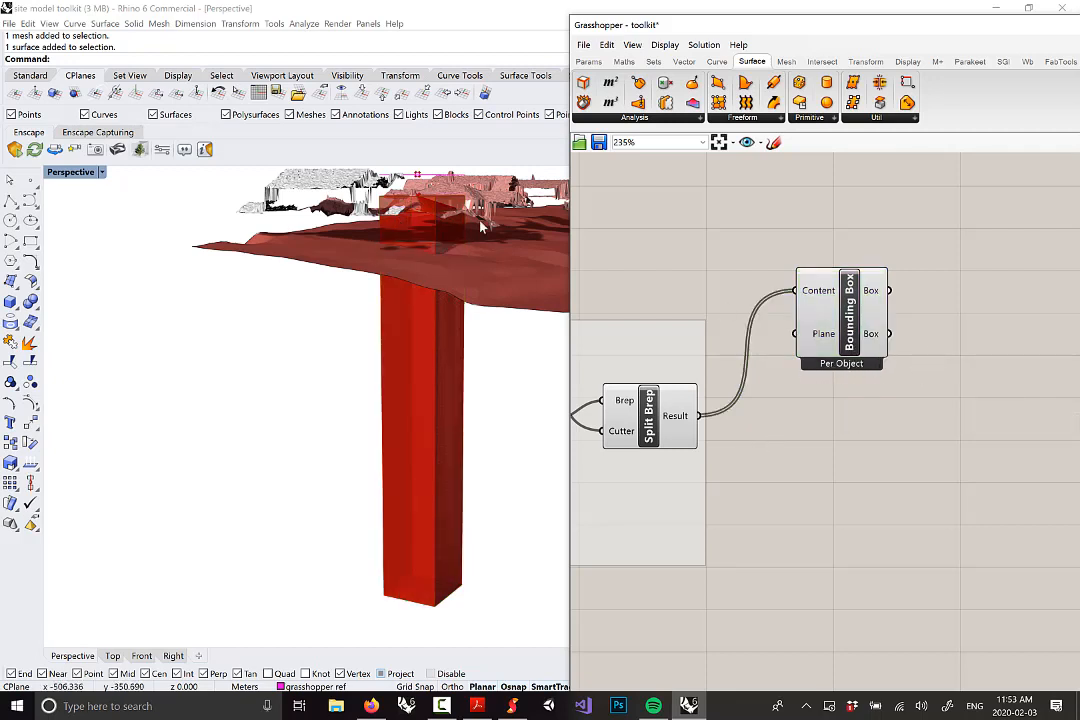
{"action": "right_click_drag", "start_coordinate": [947, 354], "coordinate": [863, 342]}
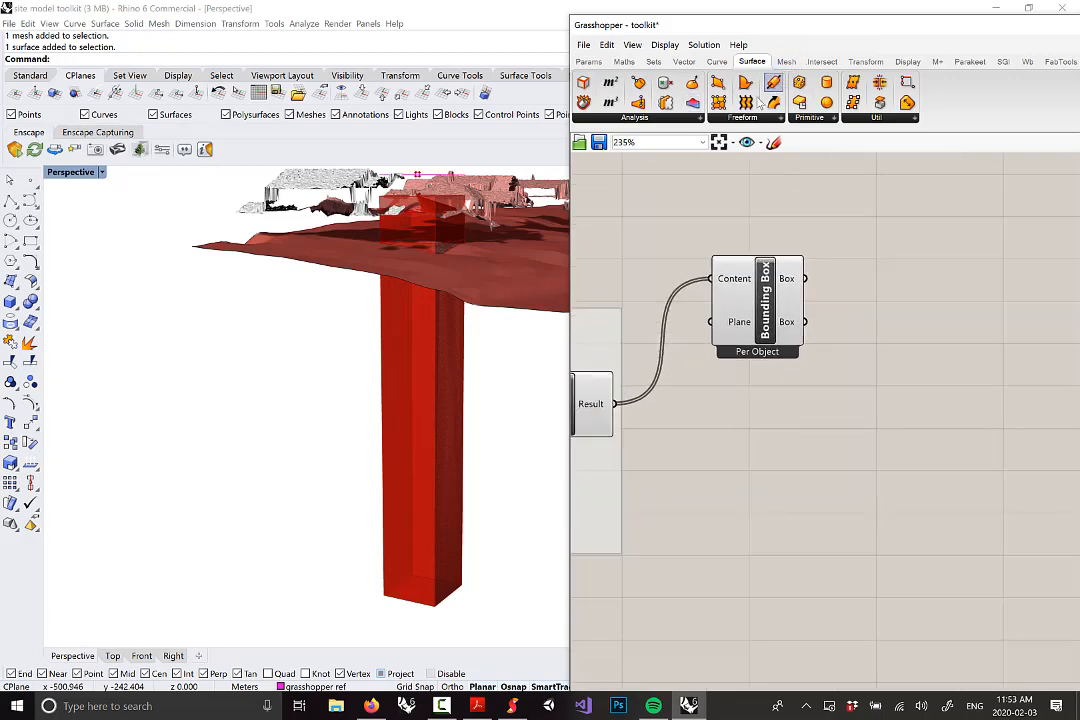
Place a Box Properties component and wire Bounding Box's Box output into its Box input
{"action": "left_click", "coordinate": [666, 122]}
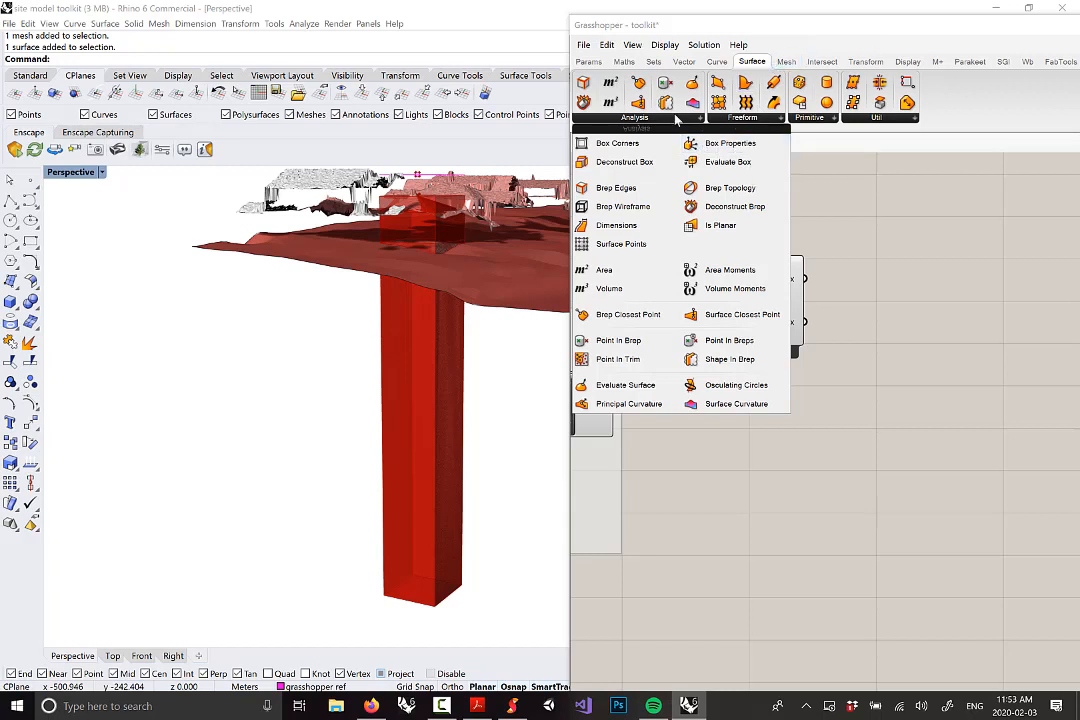
{"action": "left_click", "coordinate": [745, 150]}
{"action": "left_click", "coordinate": [887, 258]}
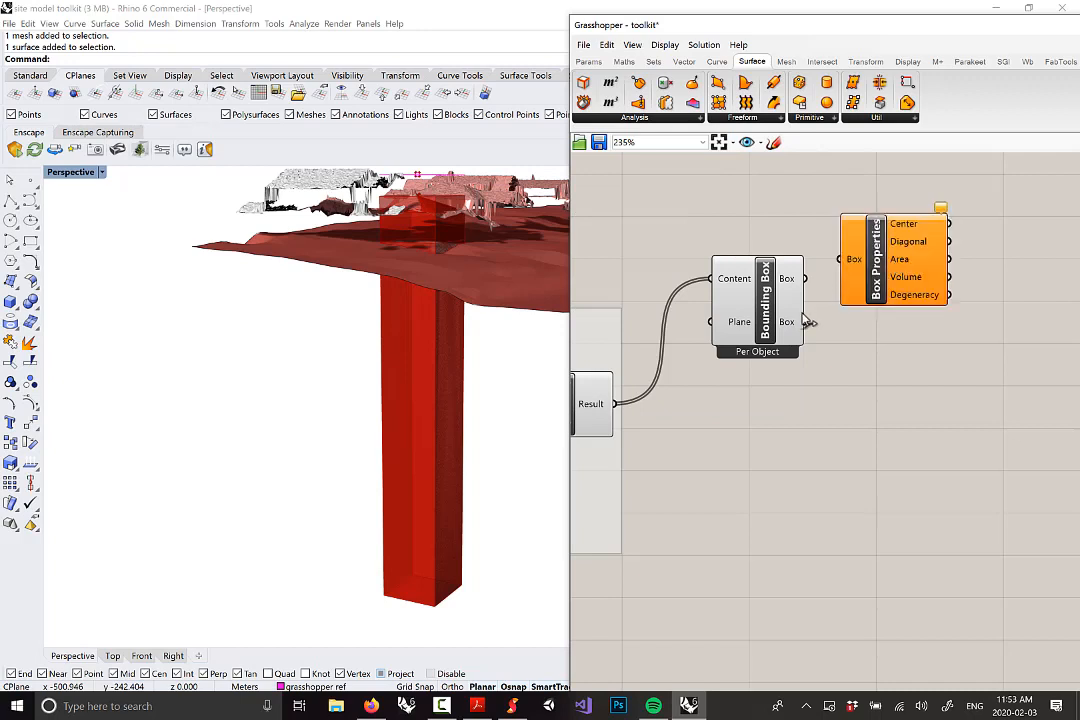
{"action": "left_click_drag", "start_coordinate": [803, 318], "coordinate": [776, 308]}
{"action": "mouse_move", "coordinate": [770, 256]}
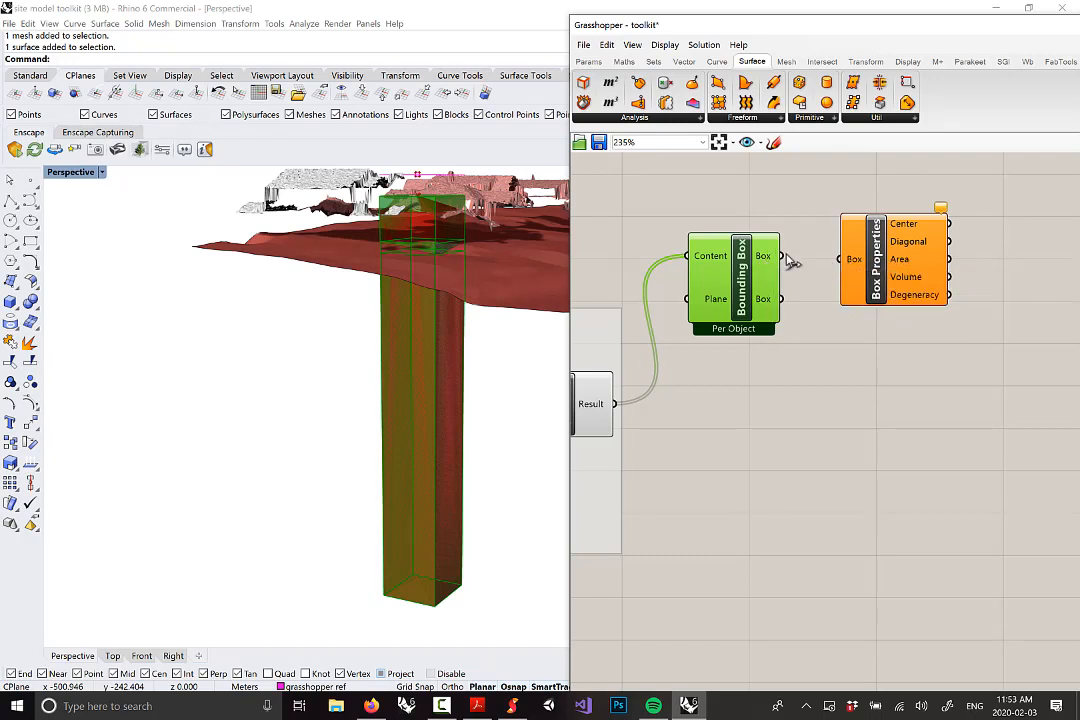
{"action": "left_click_drag", "start_coordinate": [780, 256], "coordinate": [850, 292]}
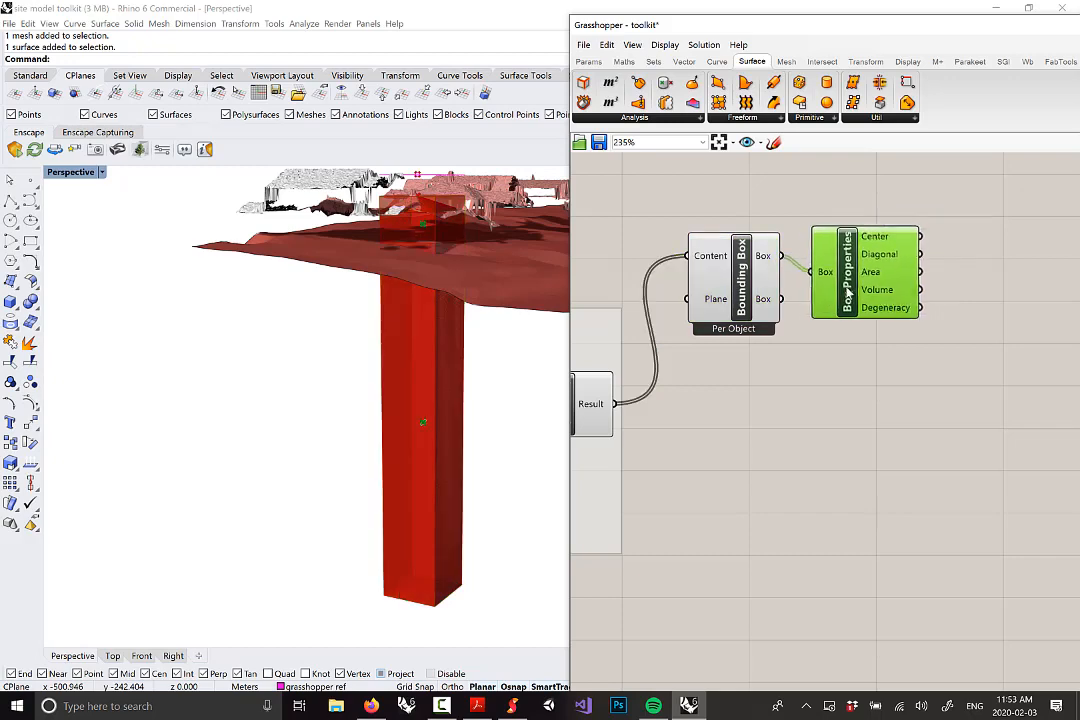
{"action": "mouse_move", "coordinate": [873, 239]}
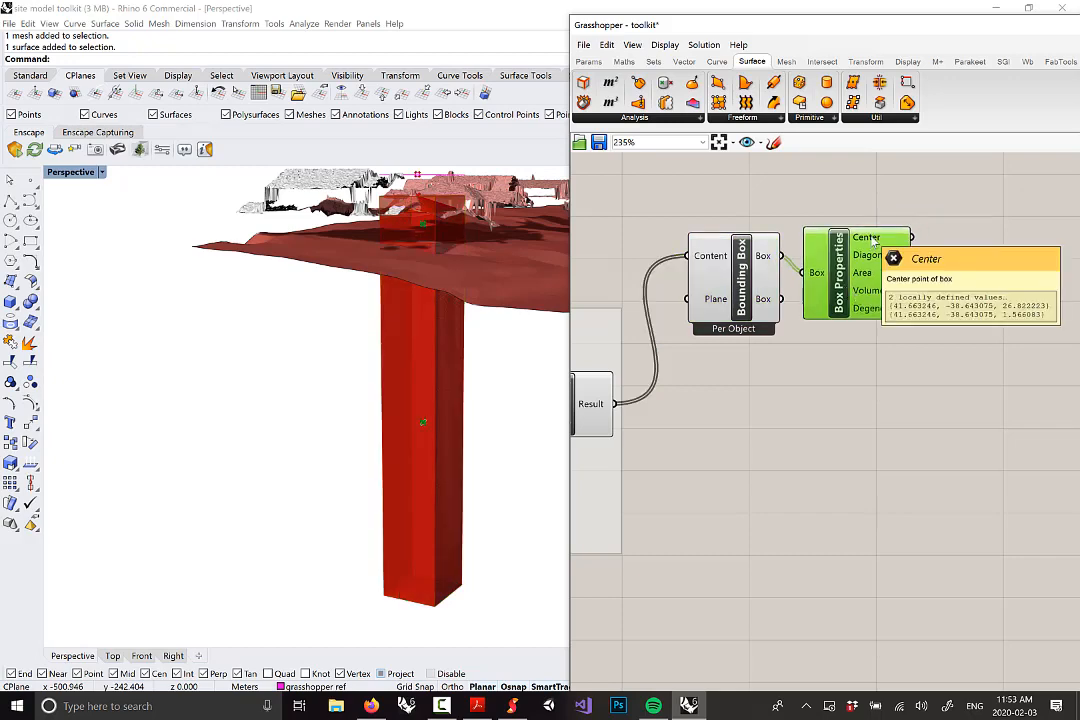
{"action": "right_click_drag", "start_coordinate": [405, 330], "coordinate": [429, 301]}
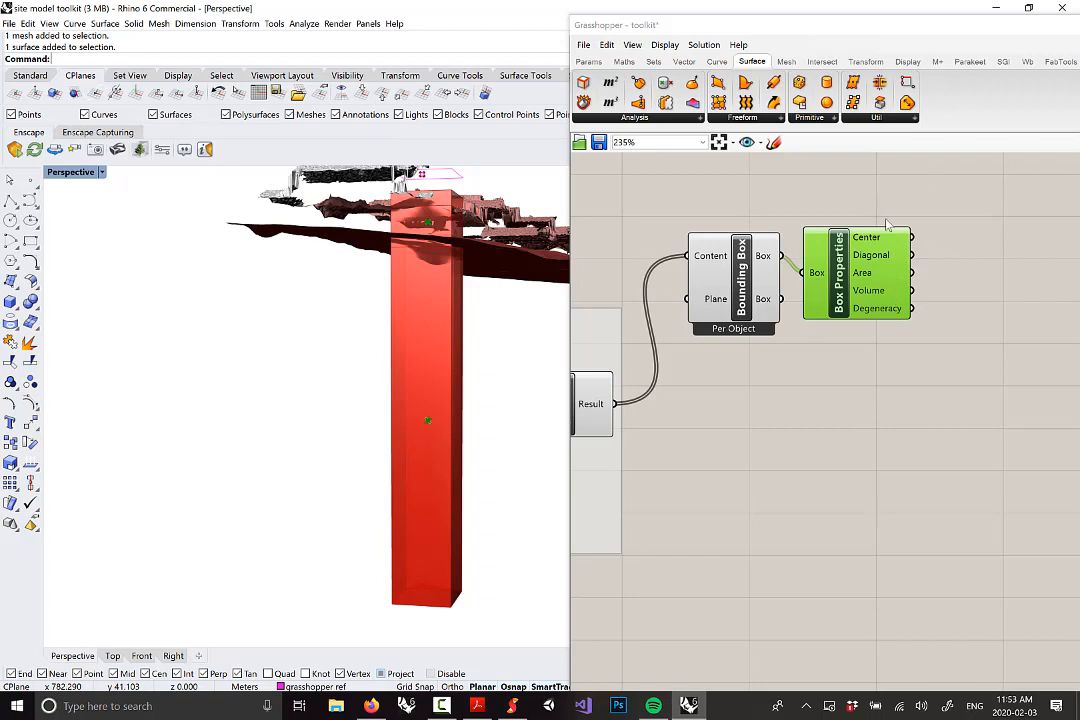
Add a Deconstruct point component fed by Box Properties' Center output
{"action": "left_click", "coordinate": [684, 62]}
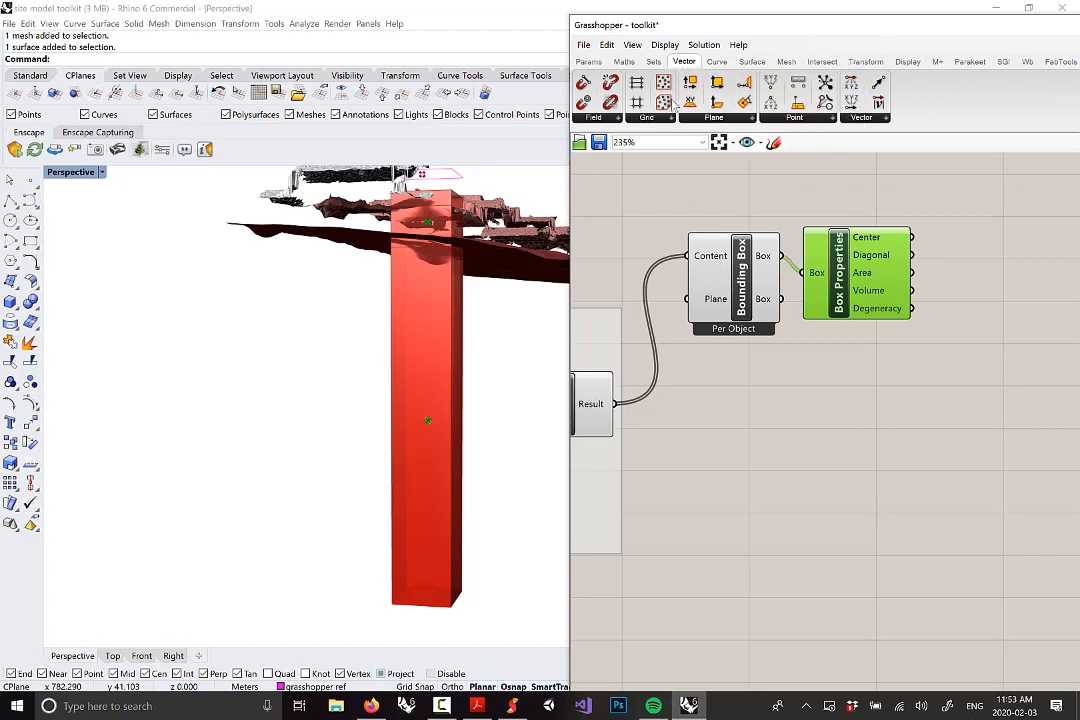
{"action": "left_click", "coordinate": [777, 119]}
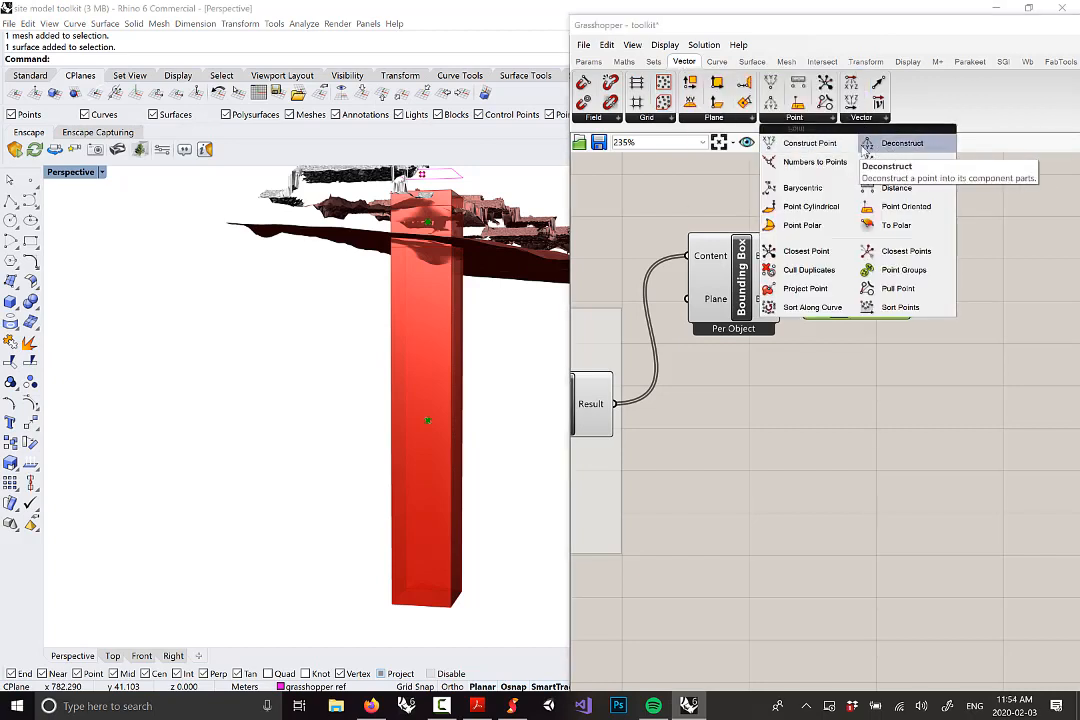
{"action": "left_click", "coordinate": [870, 148]}
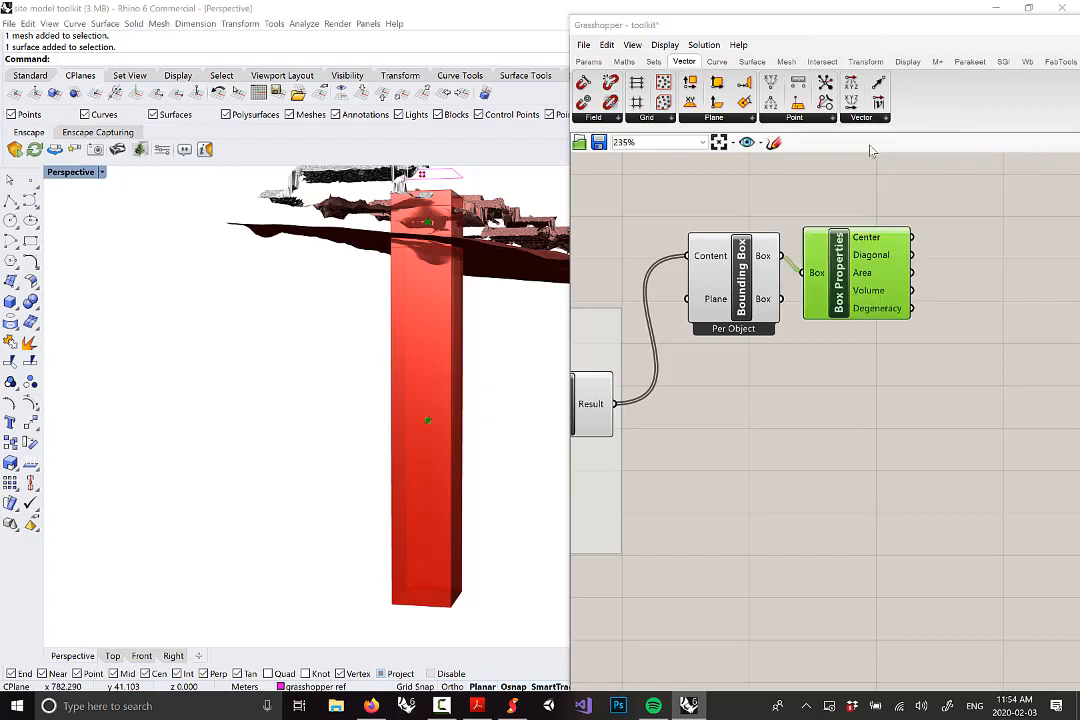
{"action": "left_click", "coordinate": [1010, 258]}
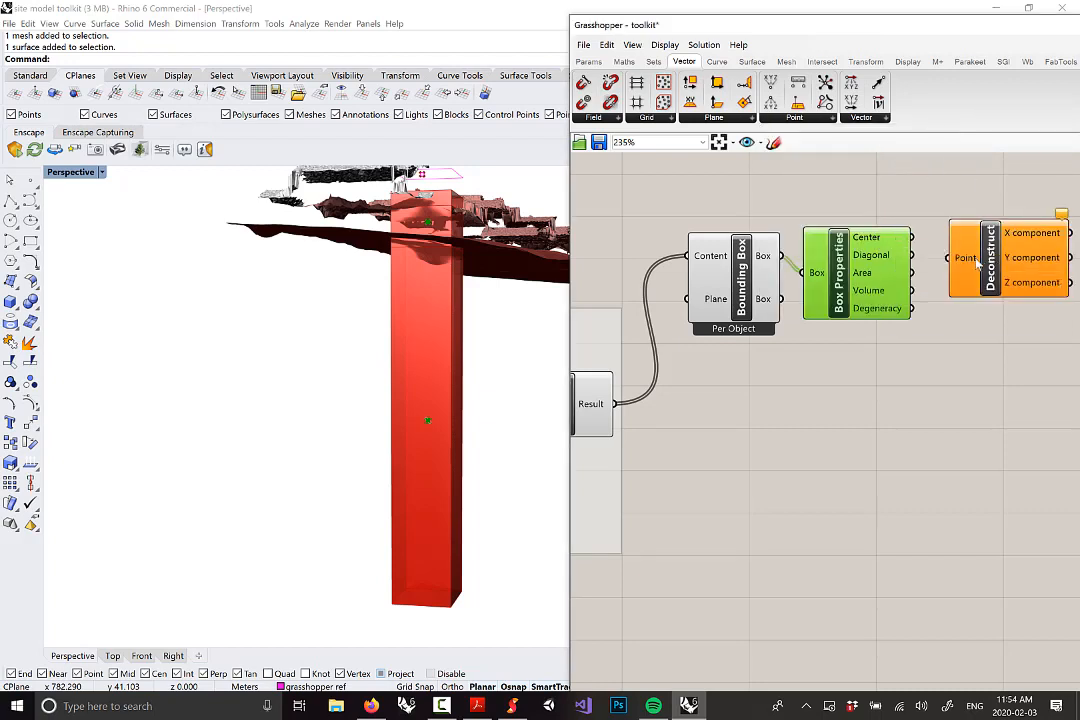
{"action": "left_click", "coordinate": [794, 117]}
{"action": "left_click", "coordinate": [984, 425]}
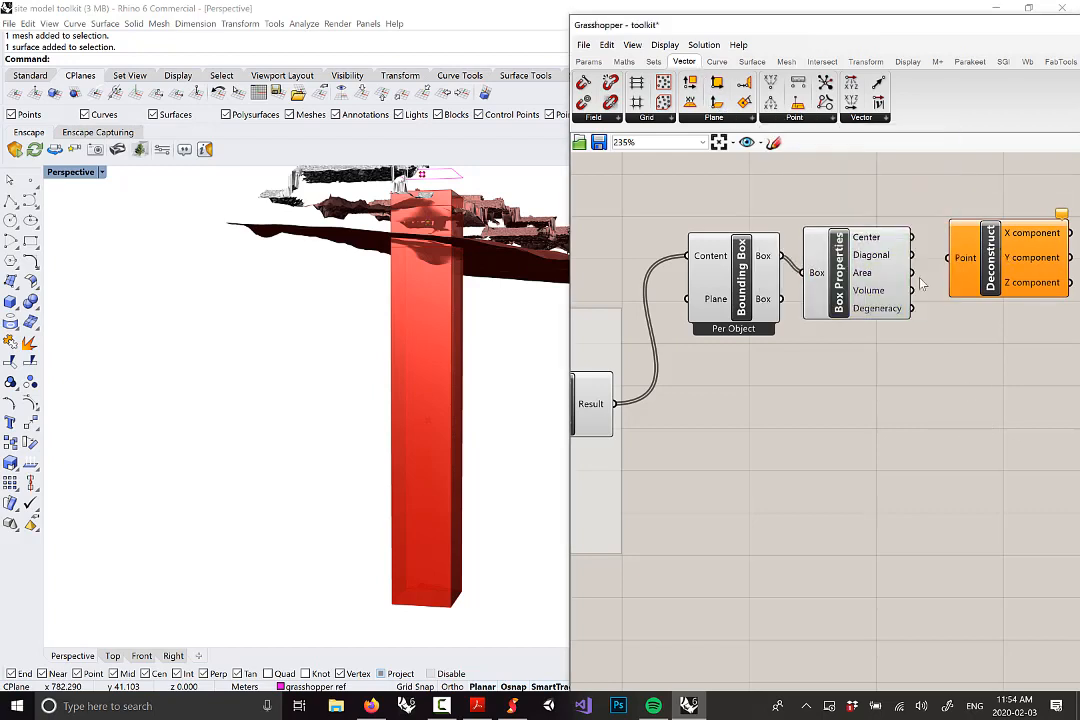
{"action": "left_click_drag", "start_coordinate": [911, 237], "coordinate": [948, 258]}
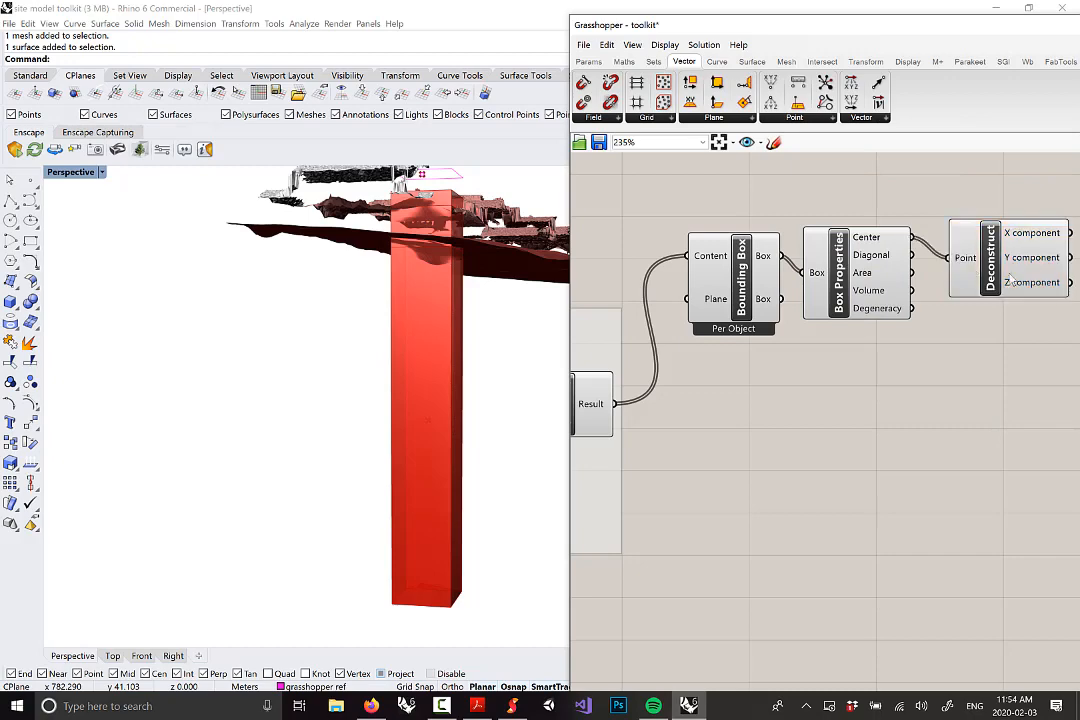
{"action": "right_click_drag", "start_coordinate": [993, 290], "coordinate": [889, 290]}
{"action": "mouse_move", "coordinate": [929, 291]}
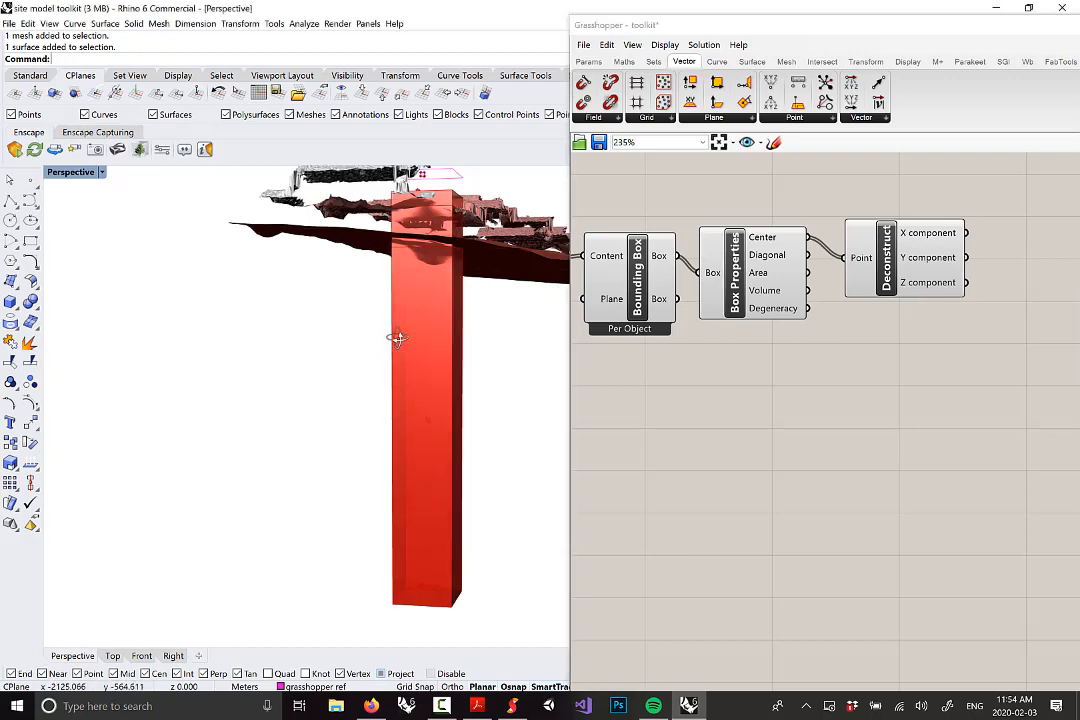
{"action": "right_click_drag", "start_coordinate": [398, 335], "coordinate": [372, 187]}
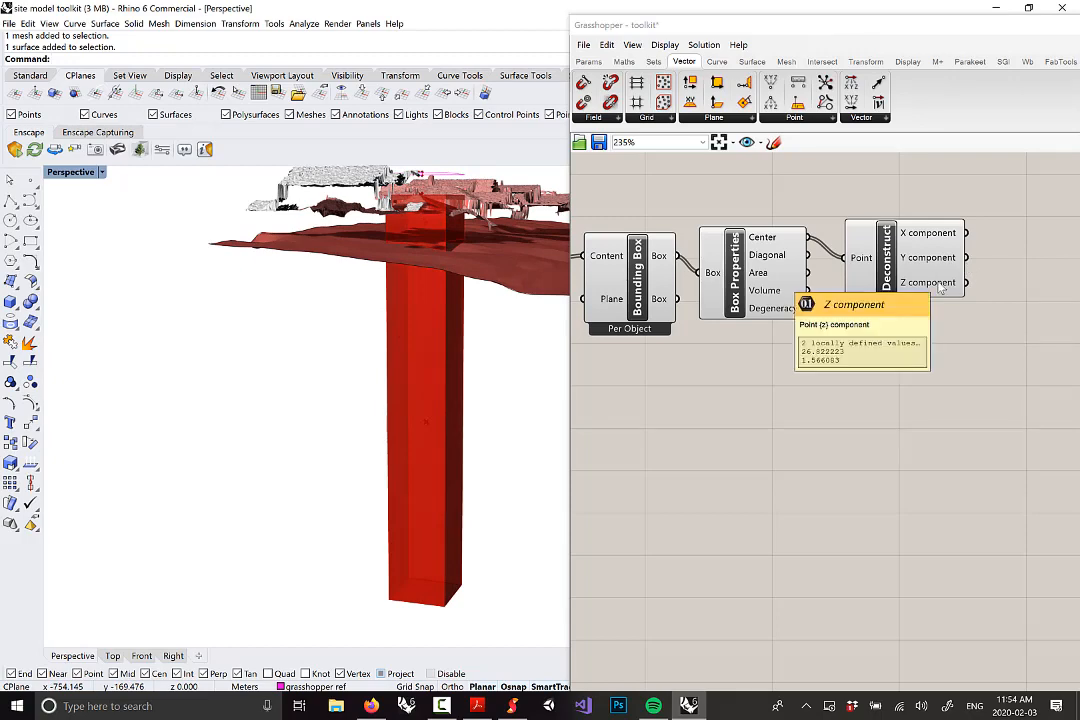
{"action": "right_click_drag", "start_coordinate": [416, 442], "coordinate": [436, 427]}
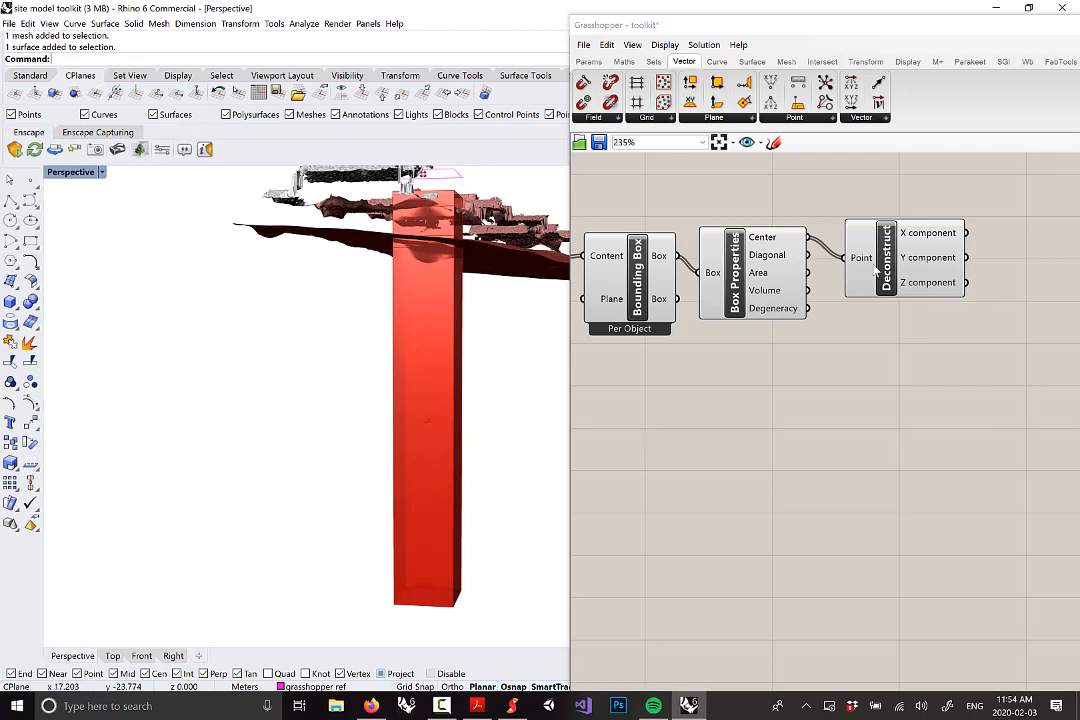
{"action": "right_click_drag", "start_coordinate": [476, 326], "coordinate": [398, 352]}
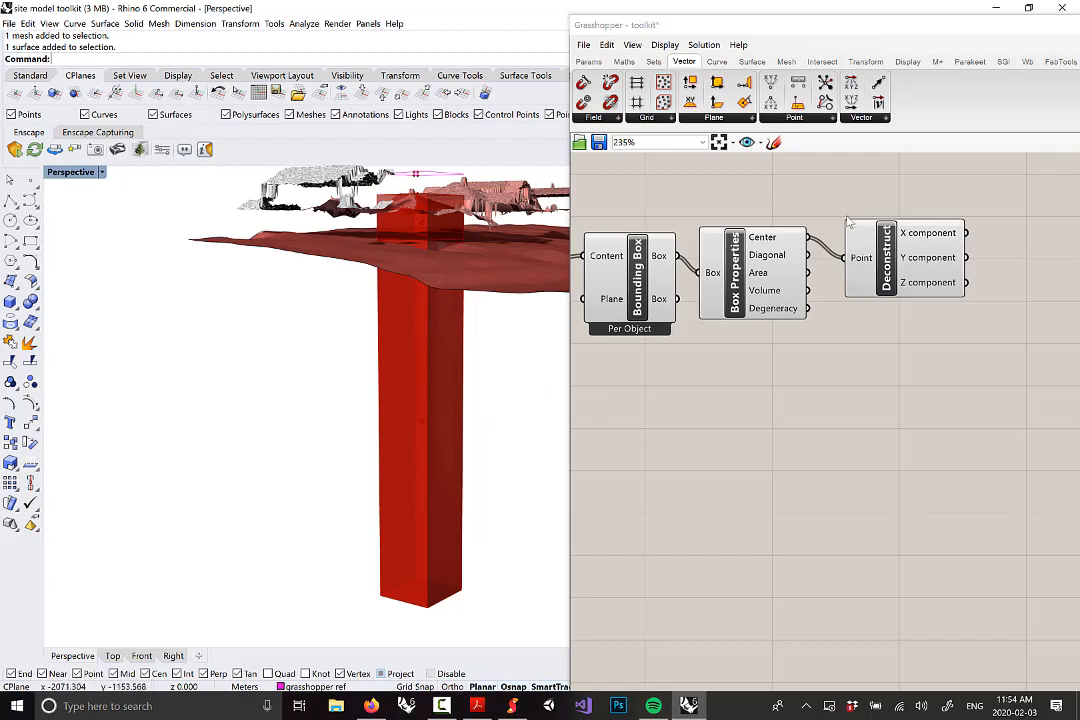
Place a Sort List component from Sets > List on the canvas
{"action": "left_click", "coordinate": [655, 62]}
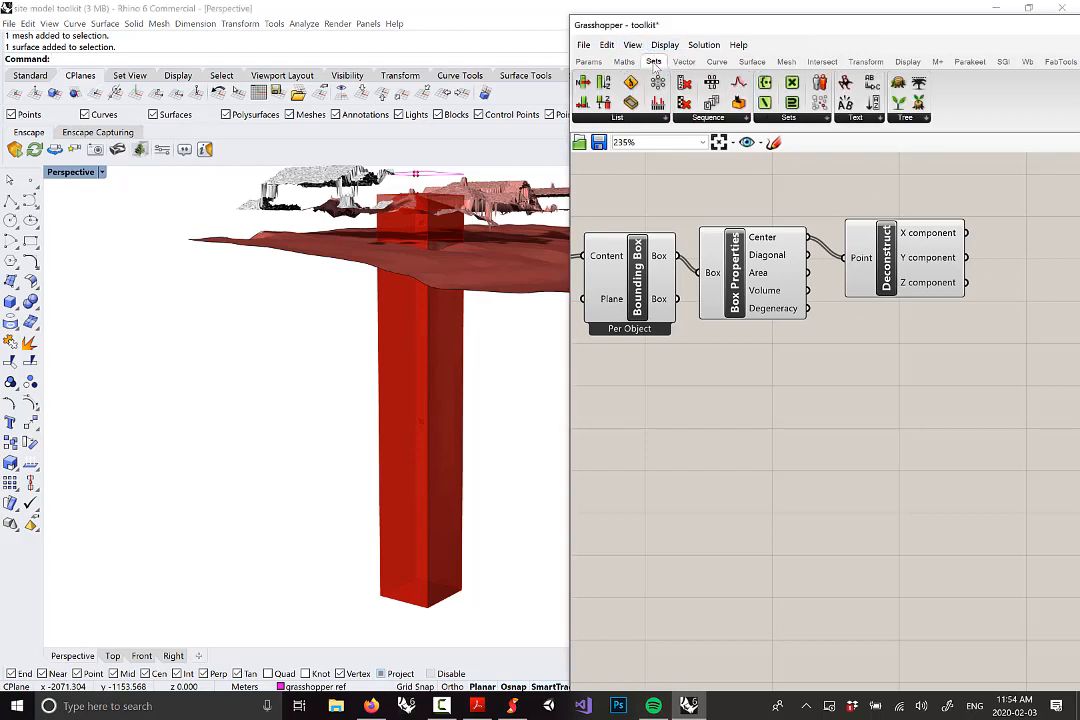
{"action": "left_click", "coordinate": [619, 118]}
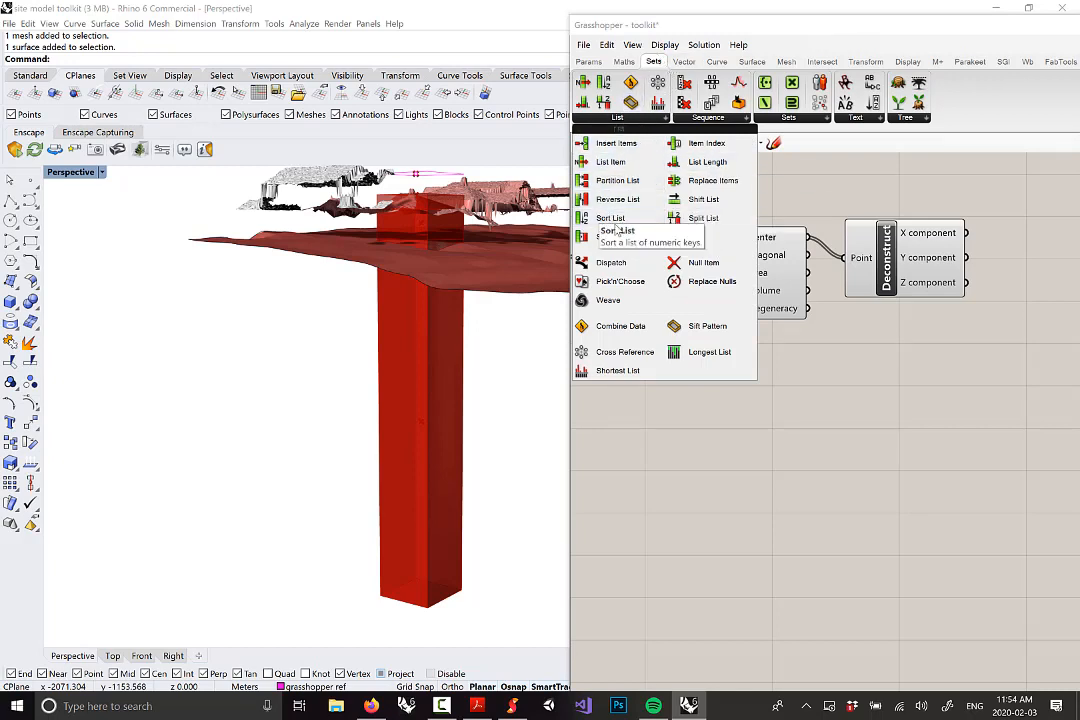
{"action": "left_click_drag", "start_coordinate": [609, 222], "coordinate": [990, 368]}
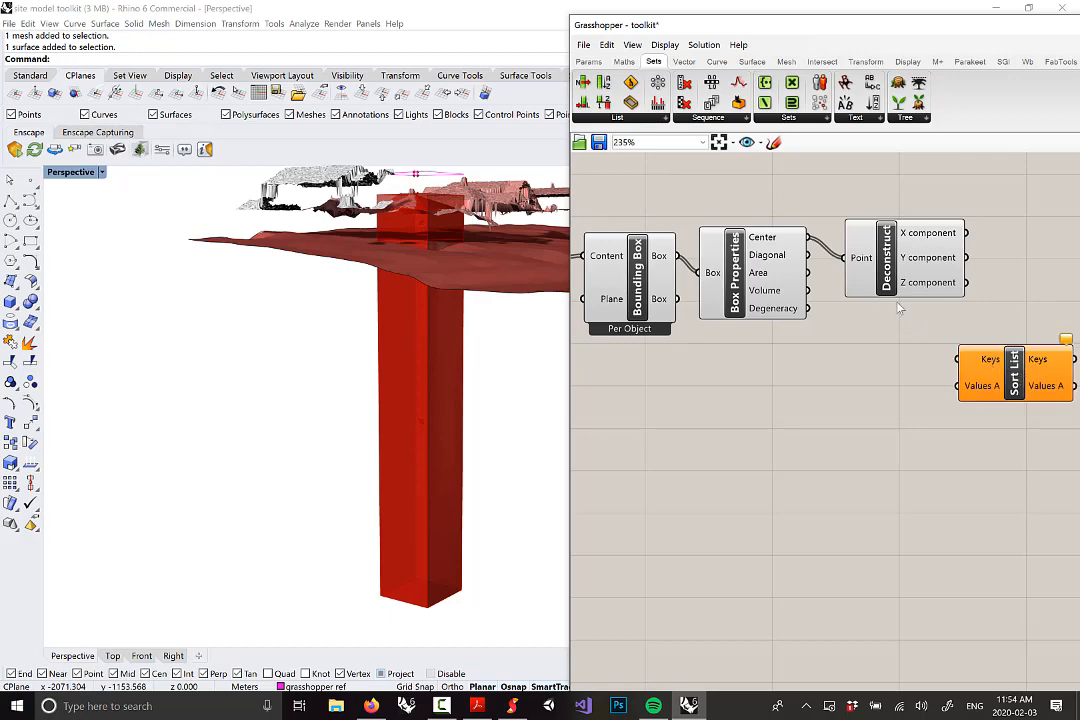
{"action": "scroll", "coordinate": [736, 265], "scroll_direction": "down", "scroll_amount": 1}
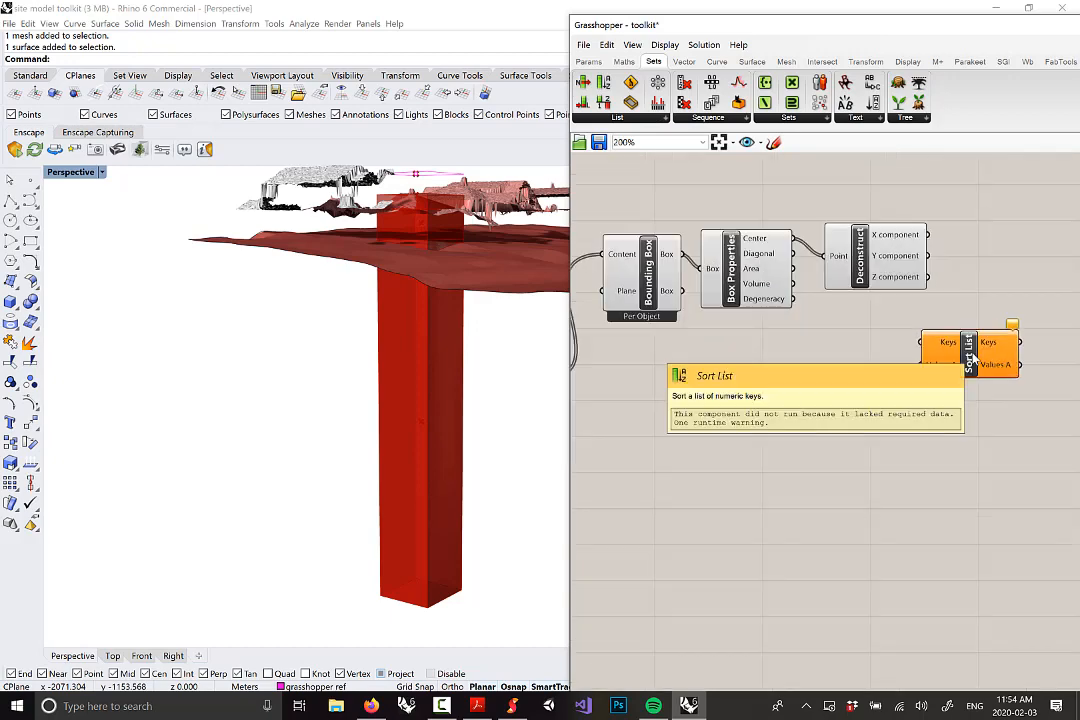
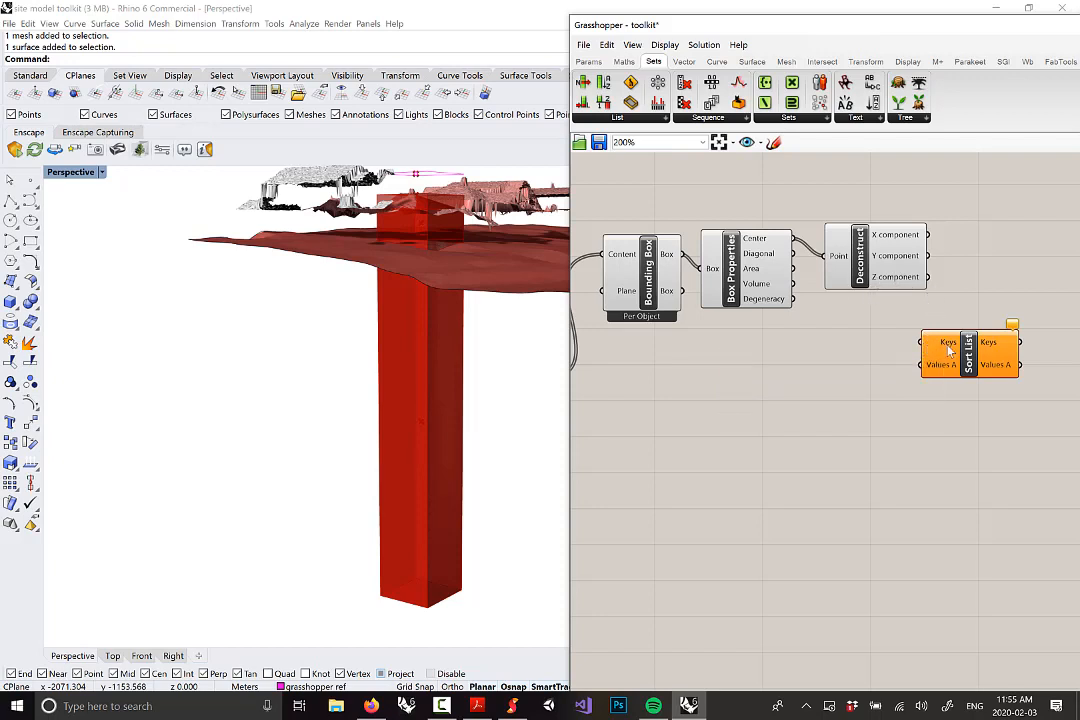
Wire Deconstruct's Z output into the Keys input of Sort List
{"action": "left_click_drag", "start_coordinate": [928, 277], "coordinate": [920, 342]}
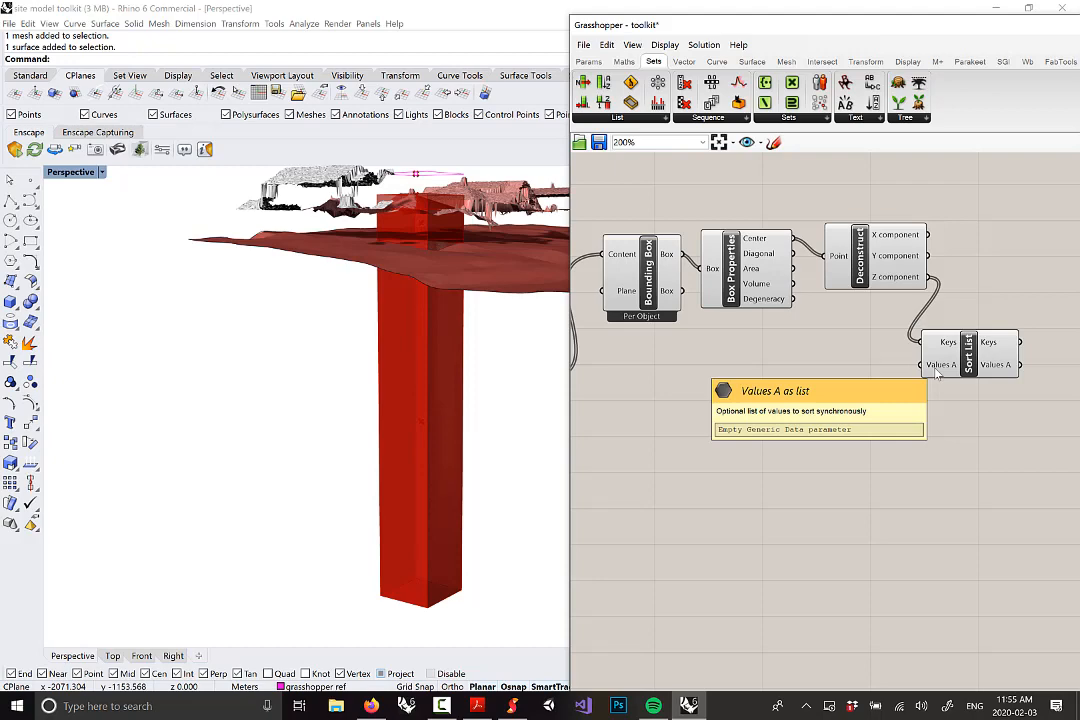
{"action": "scroll", "coordinate": [938, 372], "scroll_direction": "down", "scroll_amount": 1}
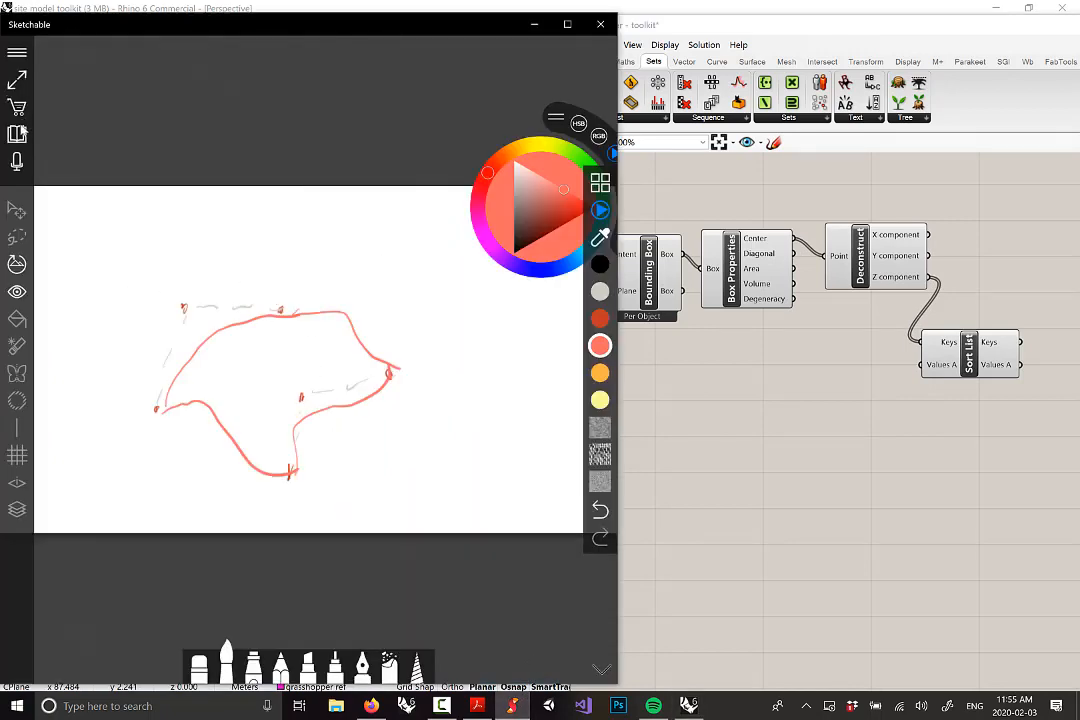
Replace the old Sketchable page with a new blank page
{"action": "left_click", "coordinate": [17, 133]}
{"action": "left_click", "coordinate": [255, 566]}
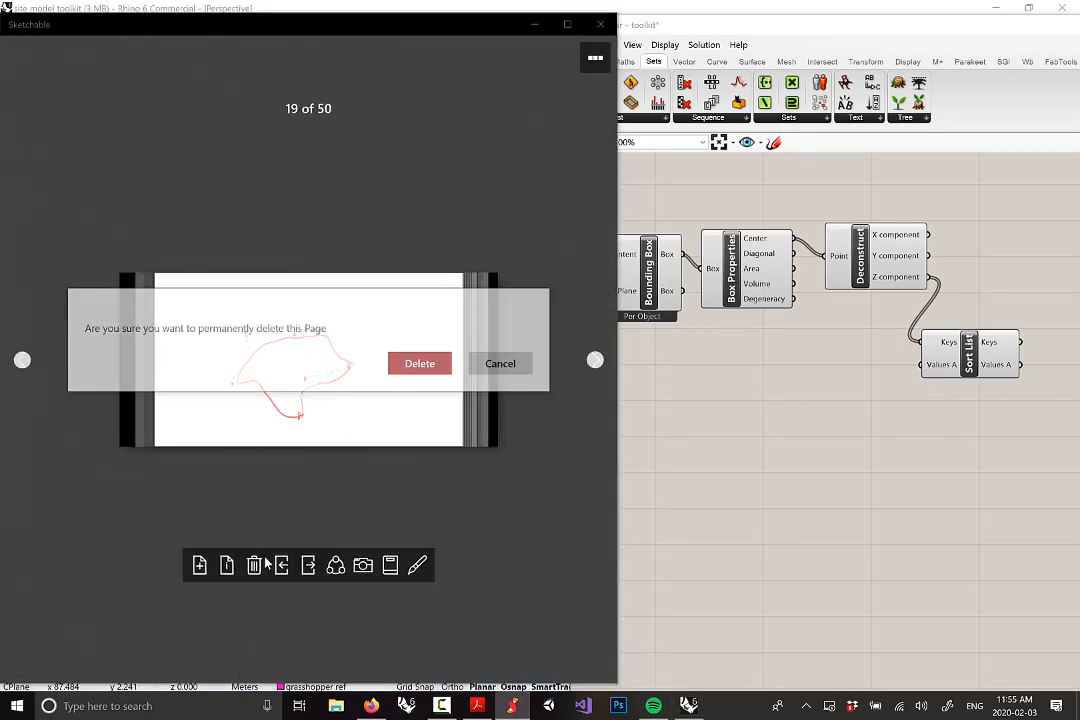
{"action": "left_click", "coordinate": [420, 363]}
{"action": "left_click", "coordinate": [199, 566]}
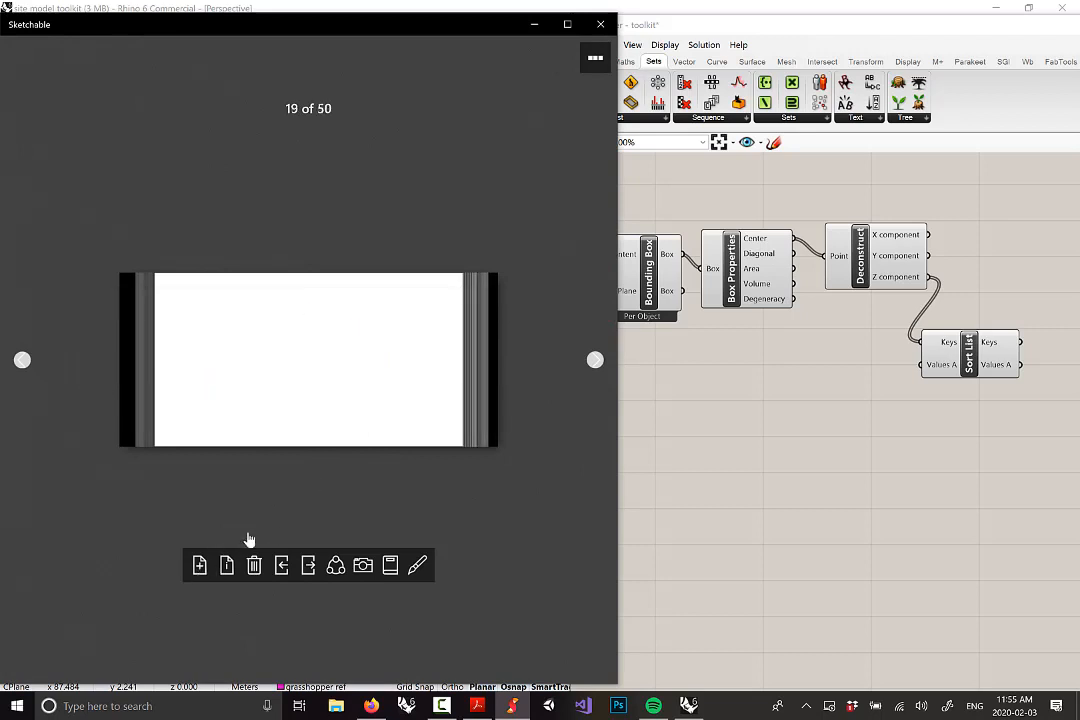
{"action": "left_click", "coordinate": [321, 400]}
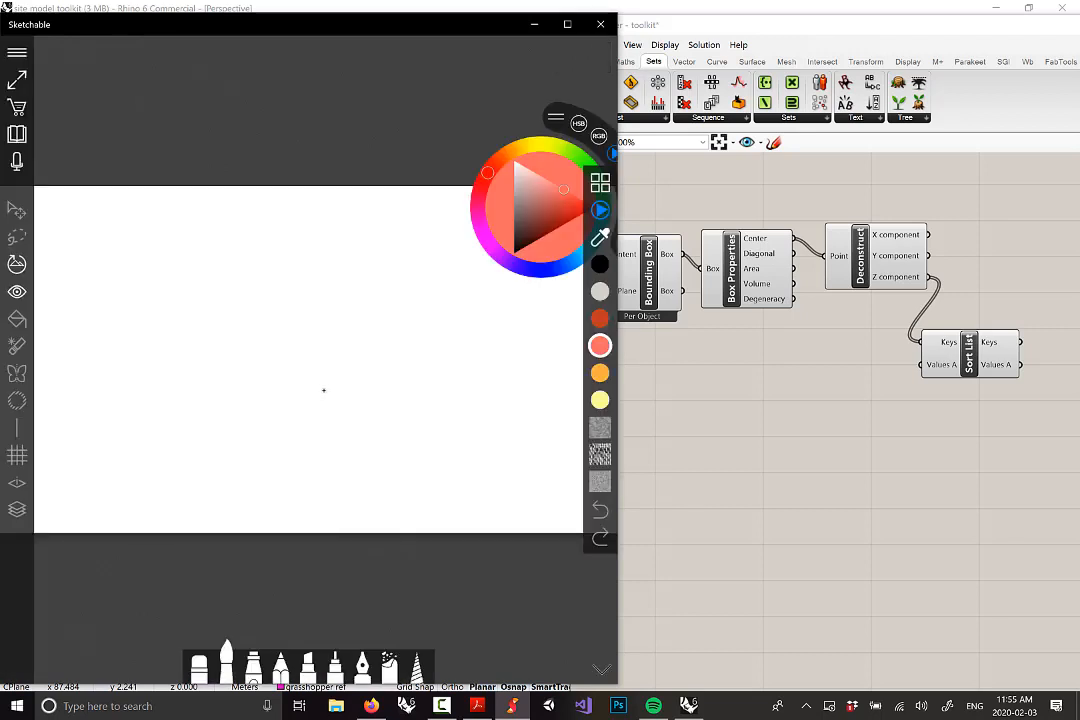
Write car, truck, bike in black with keys 1, 0, 2 beneath in salmon
{"action": "left_click", "coordinate": [600, 264]}
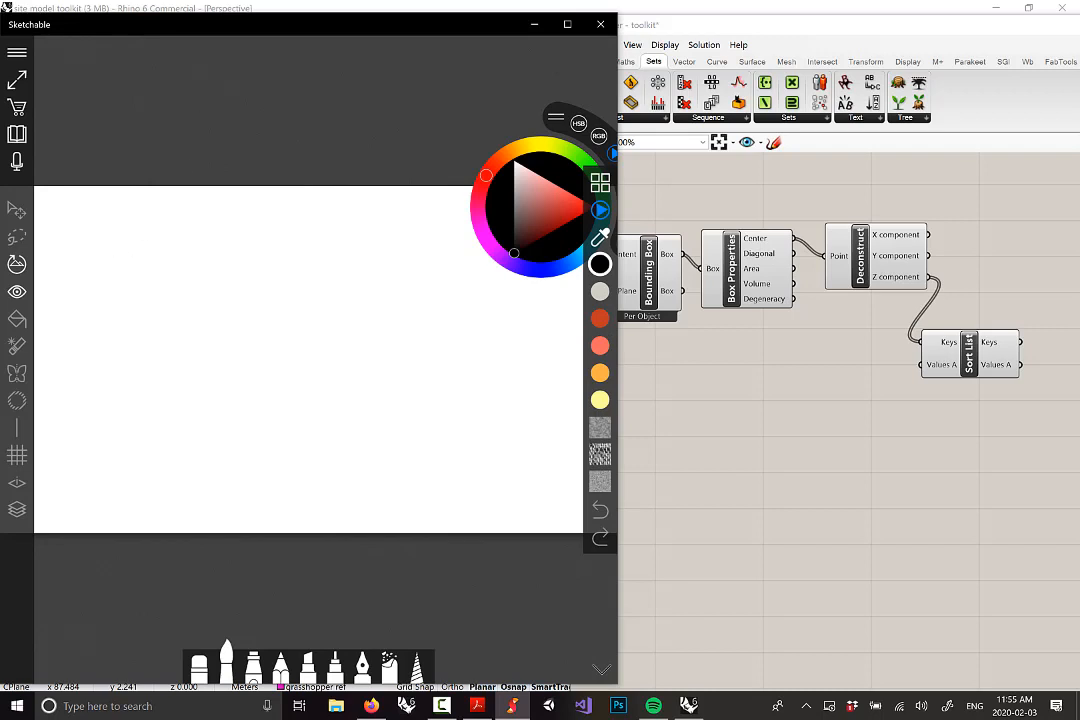
{"action": "mouse_move", "coordinate": [131, 248]}
{"action": "left_mouse_down"}
{"action": "mouse_move", "coordinate": [130, 272]}
{"action": "mouse_move", "coordinate": [158, 272]}
{"action": "mouse_move", "coordinate": [180, 253]}
{"action": "left_mouse_up"}
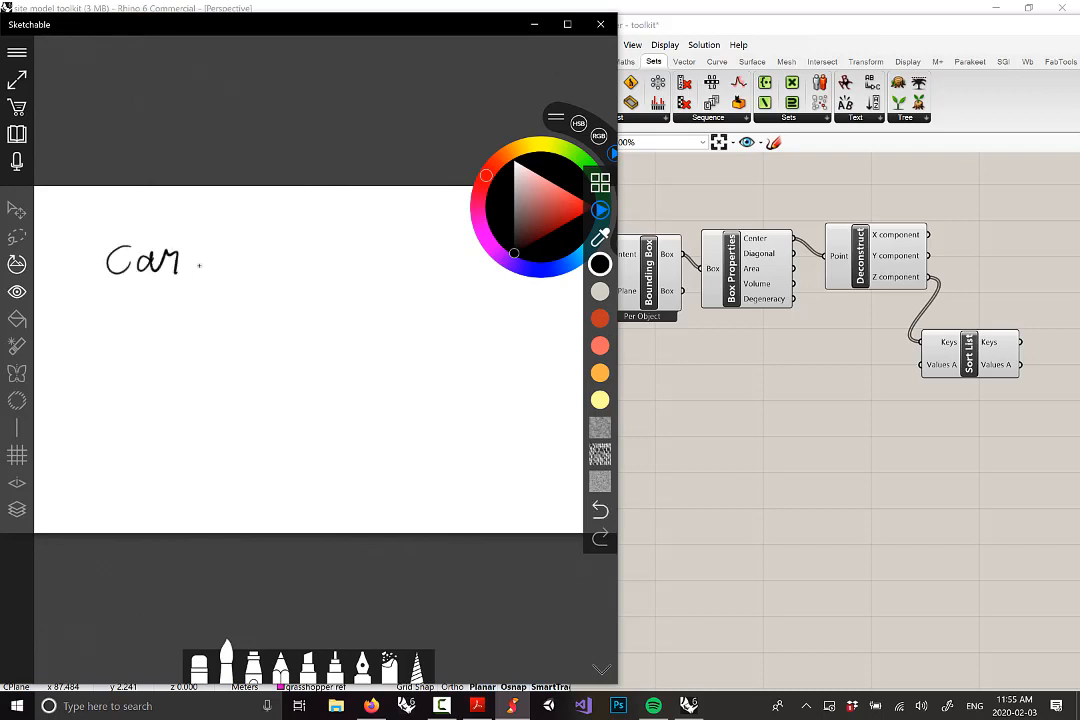
{"action": "mouse_move", "coordinate": [228, 220]}
{"action": "left_mouse_down"}
{"action": "mouse_move", "coordinate": [218, 284]}
{"action": "mouse_move", "coordinate": [272, 260]}
{"action": "mouse_move", "coordinate": [310, 286]}
{"action": "mouse_move", "coordinate": [272, 226]}
{"action": "left_mouse_up"}
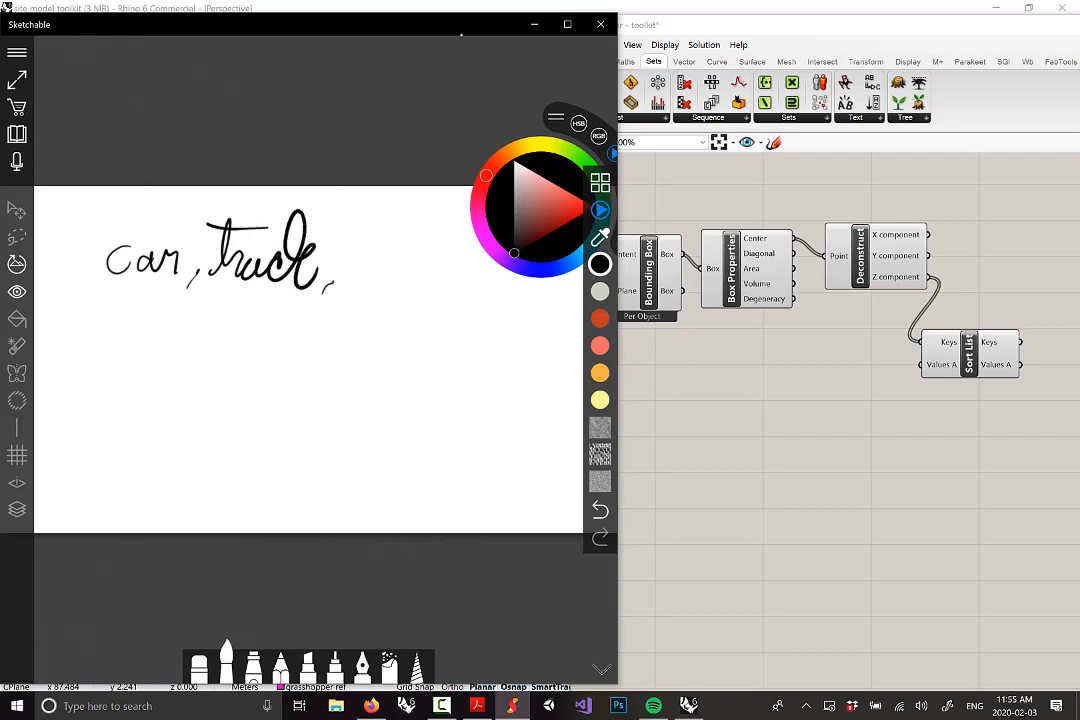
{"action": "mouse_move", "coordinate": [355, 272]}
{"action": "left_mouse_down"}
{"action": "mouse_move", "coordinate": [370, 270]}
{"action": "mouse_move", "coordinate": [412, 215]}
{"action": "mouse_move", "coordinate": [449, 248]}
{"action": "left_mouse_up"}
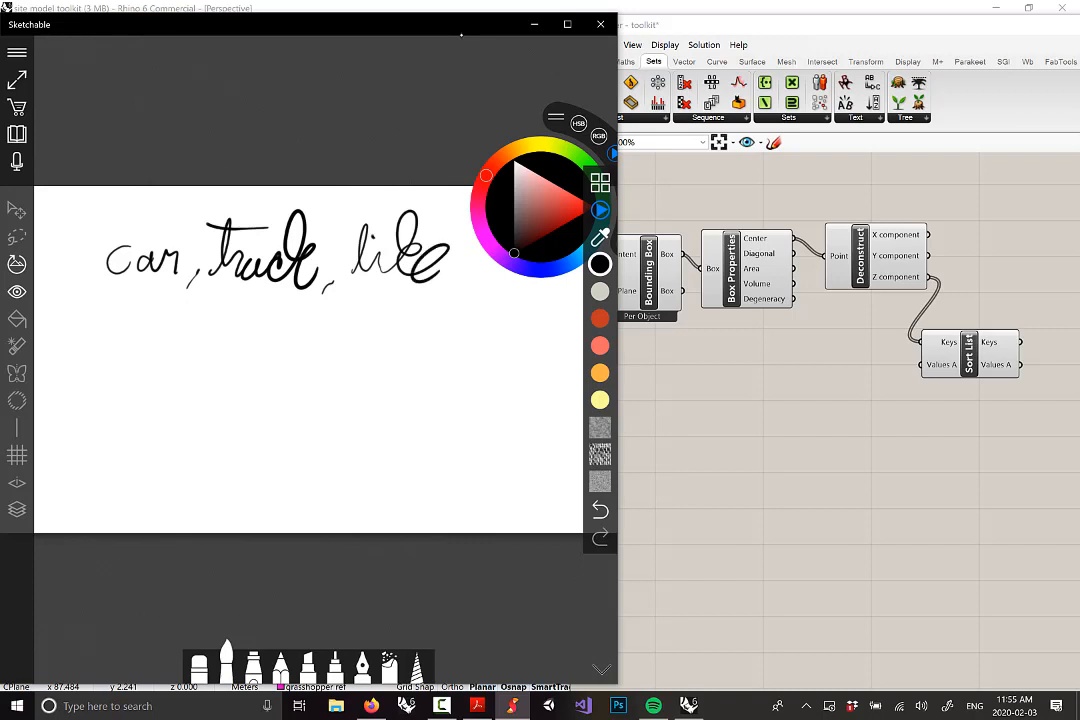
{"action": "left_click", "coordinate": [600, 318]}
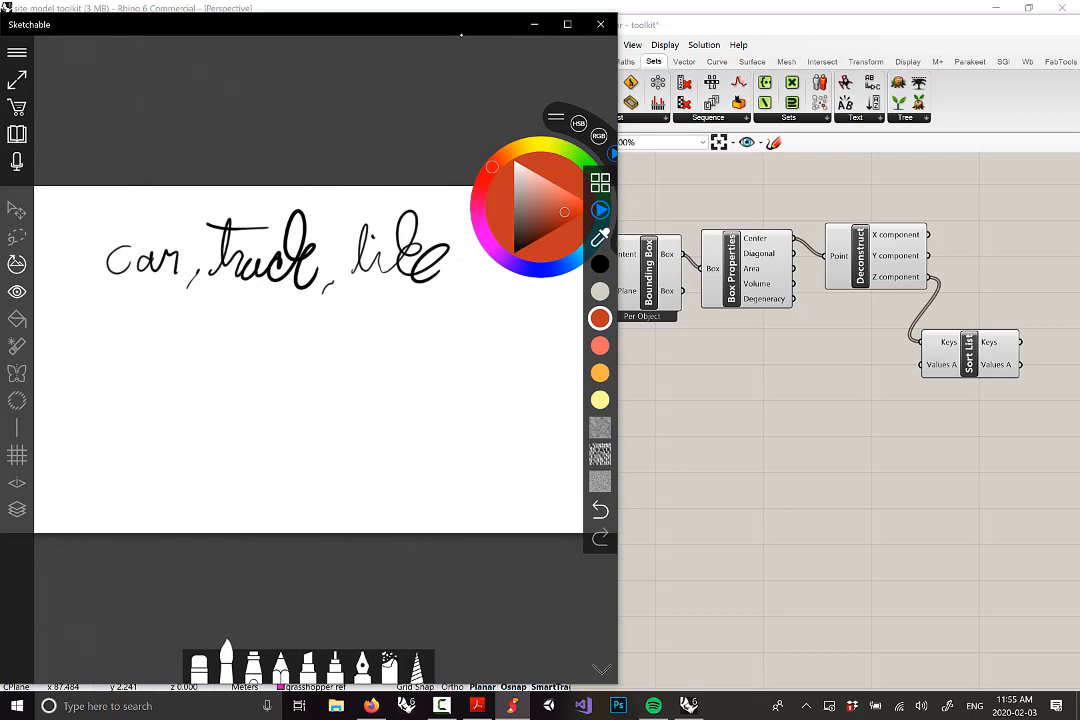
{"action": "left_click", "coordinate": [600, 345]}
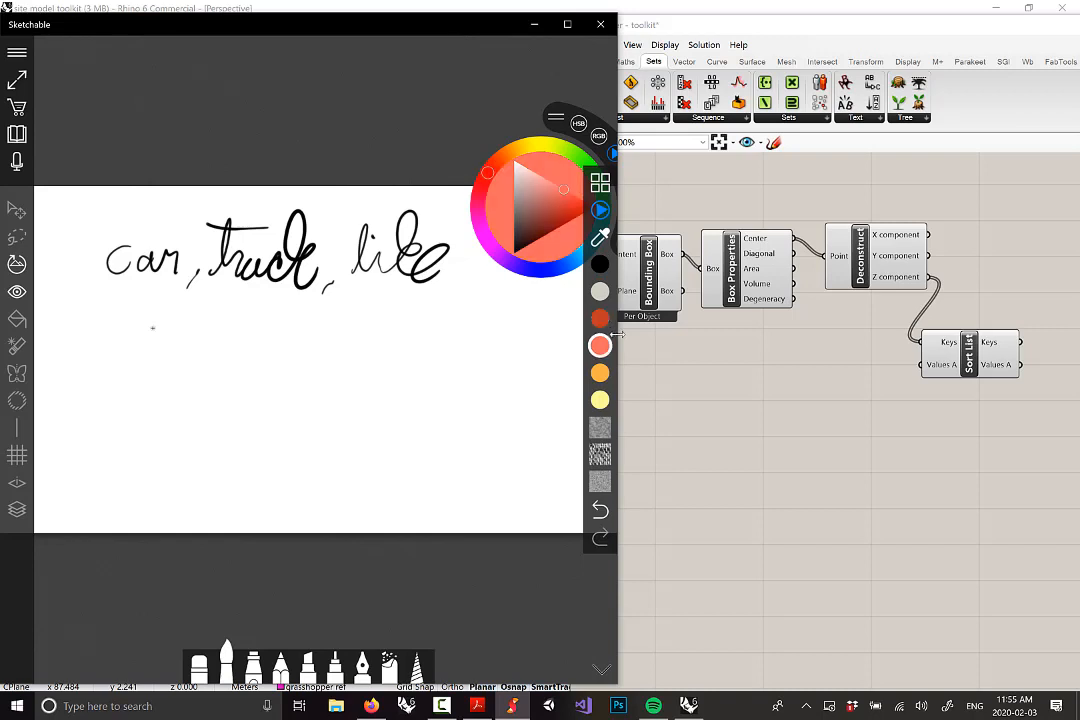
{"action": "left_click_drag", "start_coordinate": [146, 326], "coordinate": [141, 369]}
{"action": "mouse_move", "coordinate": [263, 316]}
{"action": "left_mouse_down"}
{"action": "mouse_move", "coordinate": [259, 380]}
{"action": "mouse_move", "coordinate": [266, 315]}
{"action": "left_mouse_up"}
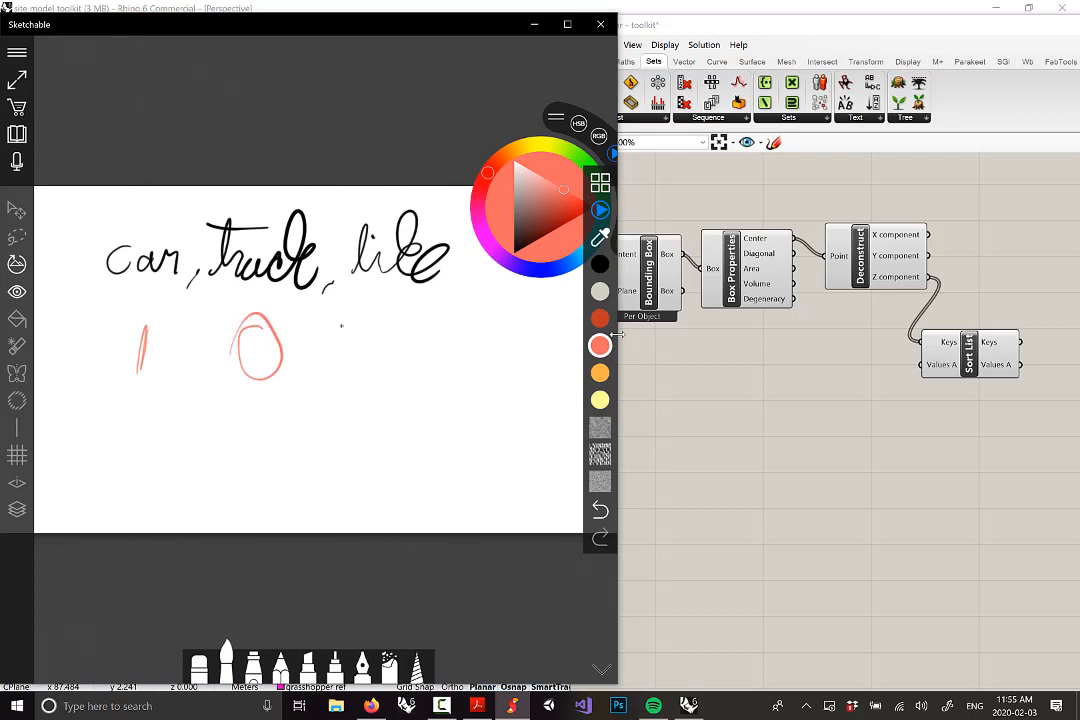
{"action": "left_click_drag", "start_coordinate": [378, 323], "coordinate": [437, 379]}
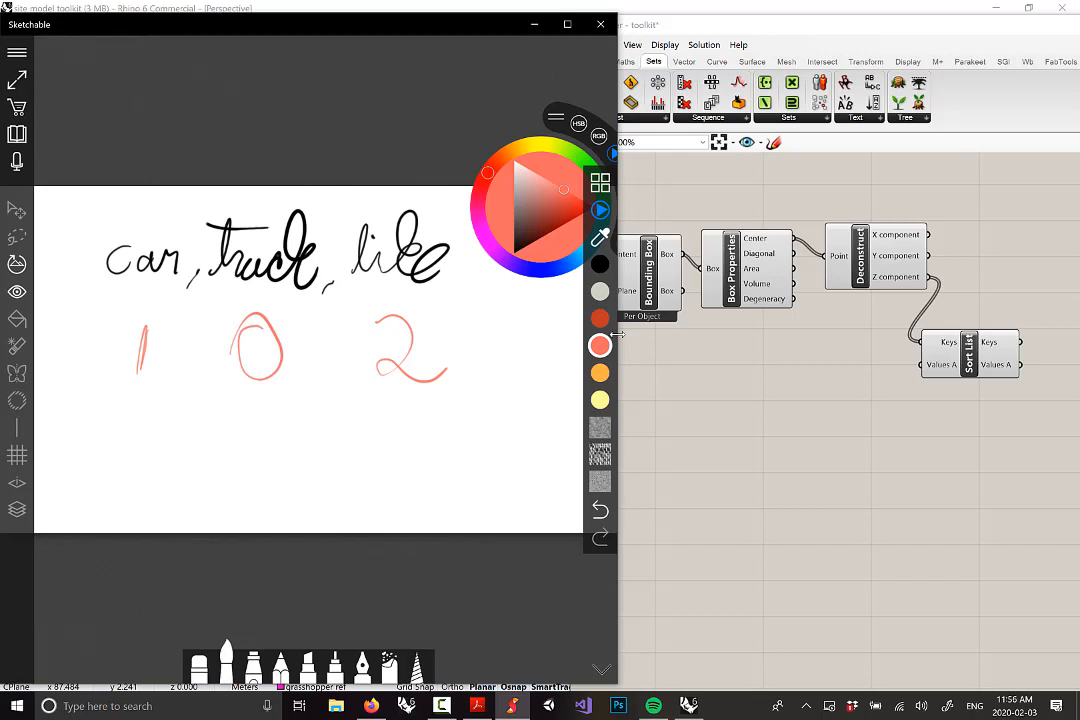
Correct the word bike and write the sorted key order 0,1,2 in salmon
{"action": "left_click", "coordinate": [600, 264]}
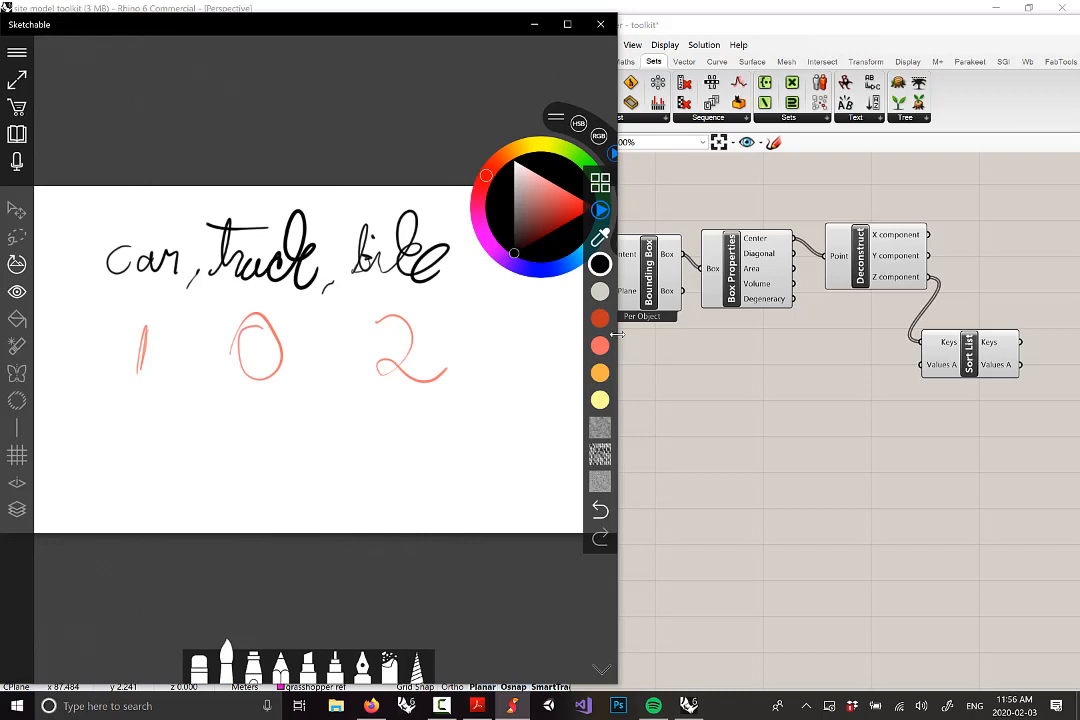
{"action": "left_click", "coordinate": [600, 345]}
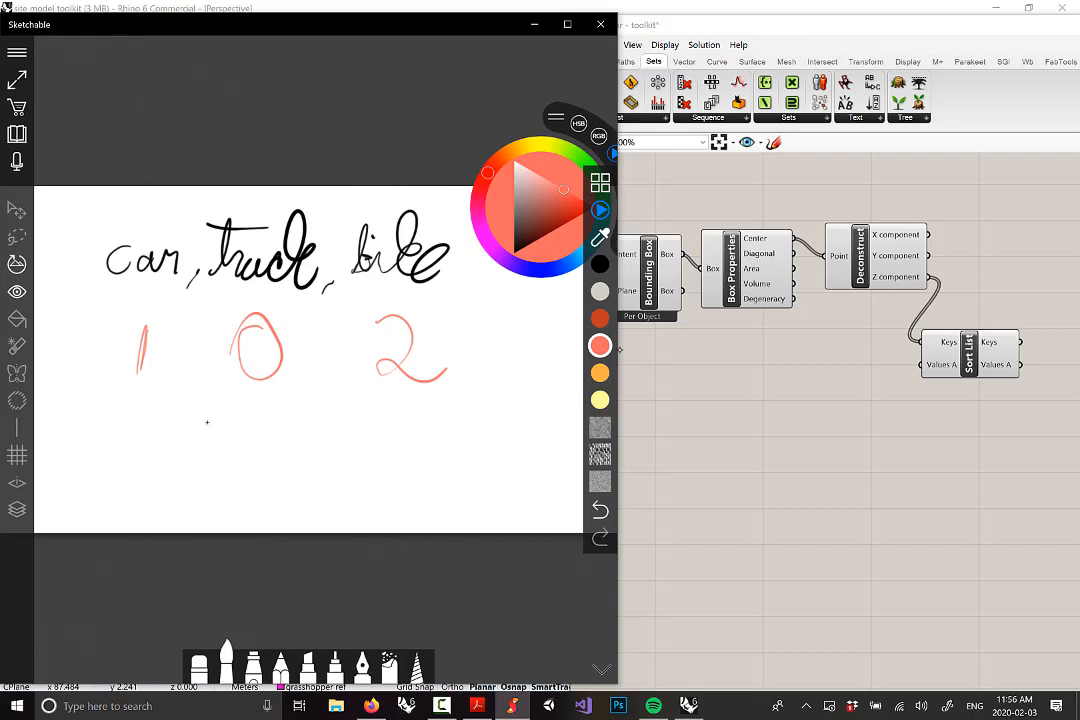
{"action": "left_click_drag", "start_coordinate": [200, 437], "coordinate": [216, 423]}
{"action": "mouse_move", "coordinate": [264, 420]}
{"action": "left_mouse_down"}
{"action": "mouse_move", "coordinate": [262, 447]}
{"action": "mouse_move", "coordinate": [331, 451]}
{"action": "left_mouse_up"}
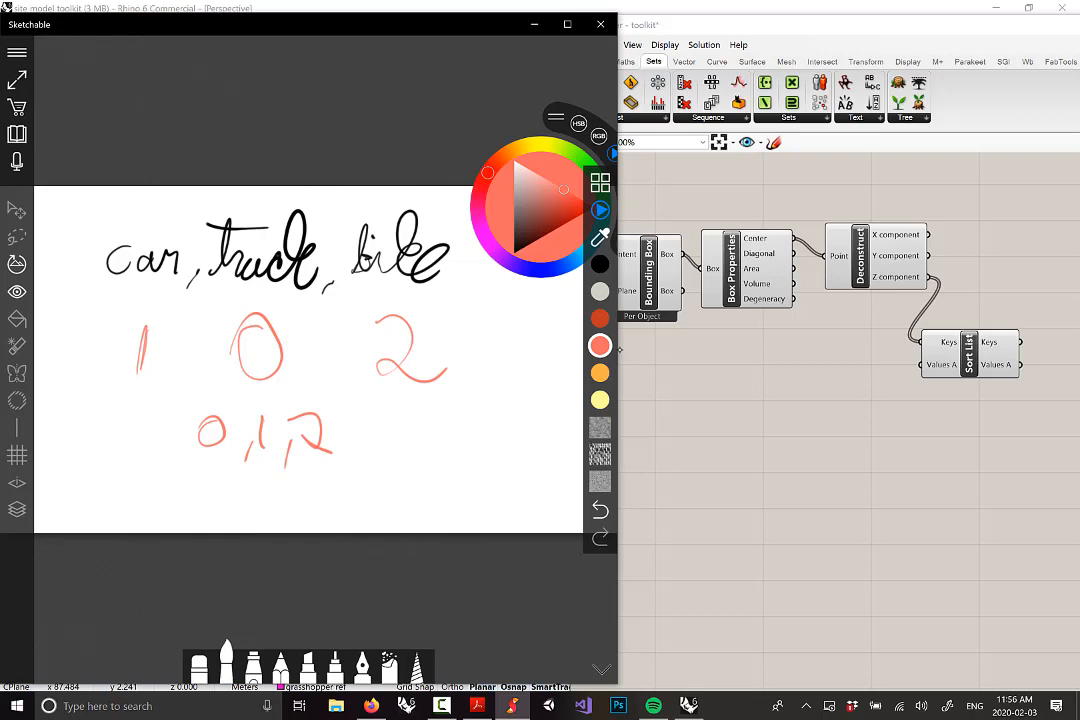
Write the reordered initials t, c, b in black, then return to Rhino
{"action": "left_click", "coordinate": [600, 264]}
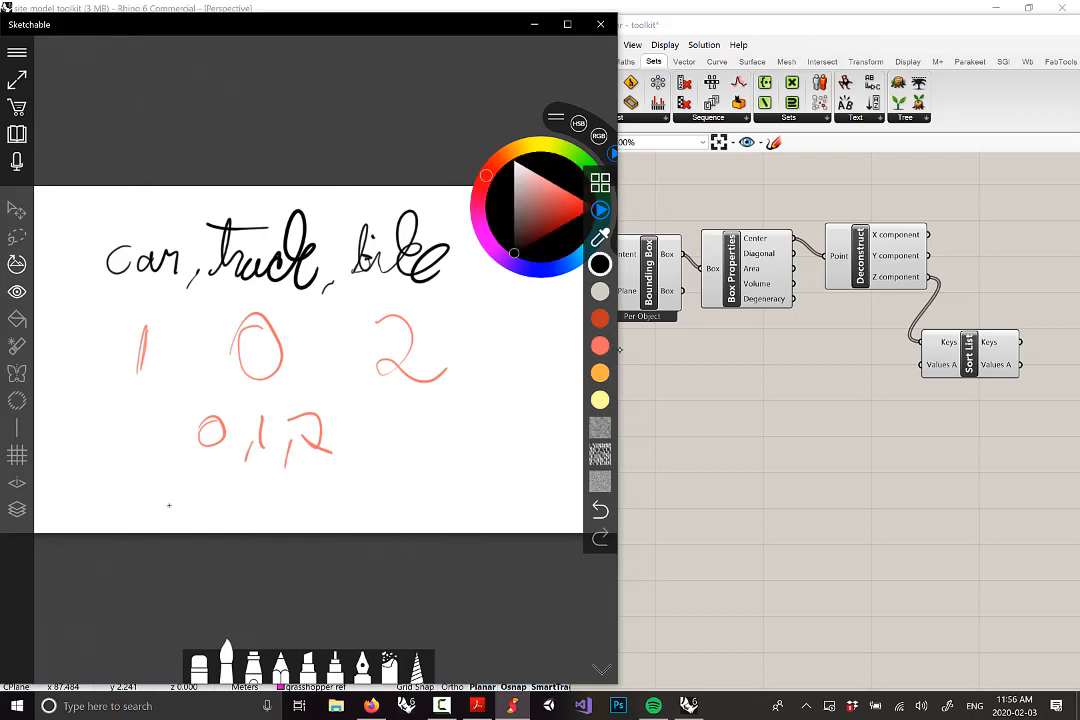
{"action": "mouse_move", "coordinate": [175, 516]}
{"action": "left_mouse_down"}
{"action": "mouse_move", "coordinate": [187, 466]}
{"action": "mouse_move", "coordinate": [208, 514]}
{"action": "left_mouse_up"}
{"action": "mouse_move", "coordinate": [203, 468]}
{"action": "left_mouse_down"}
{"action": "mouse_move", "coordinate": [194, 532]}
{"action": "mouse_move", "coordinate": [216, 496]}
{"action": "left_mouse_up"}
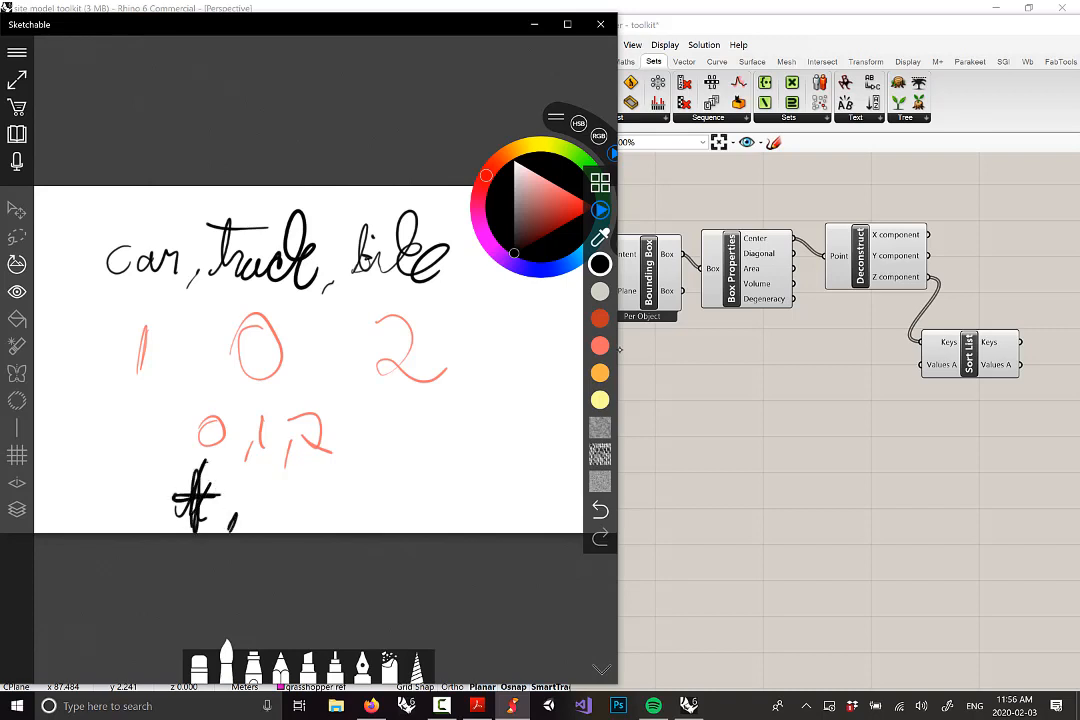
{"action": "mouse_move", "coordinate": [283, 487]}
{"action": "left_mouse_down"}
{"action": "mouse_move", "coordinate": [272, 516]}
{"action": "mouse_move", "coordinate": [288, 492]}
{"action": "mouse_move", "coordinate": [296, 517]}
{"action": "left_mouse_up"}
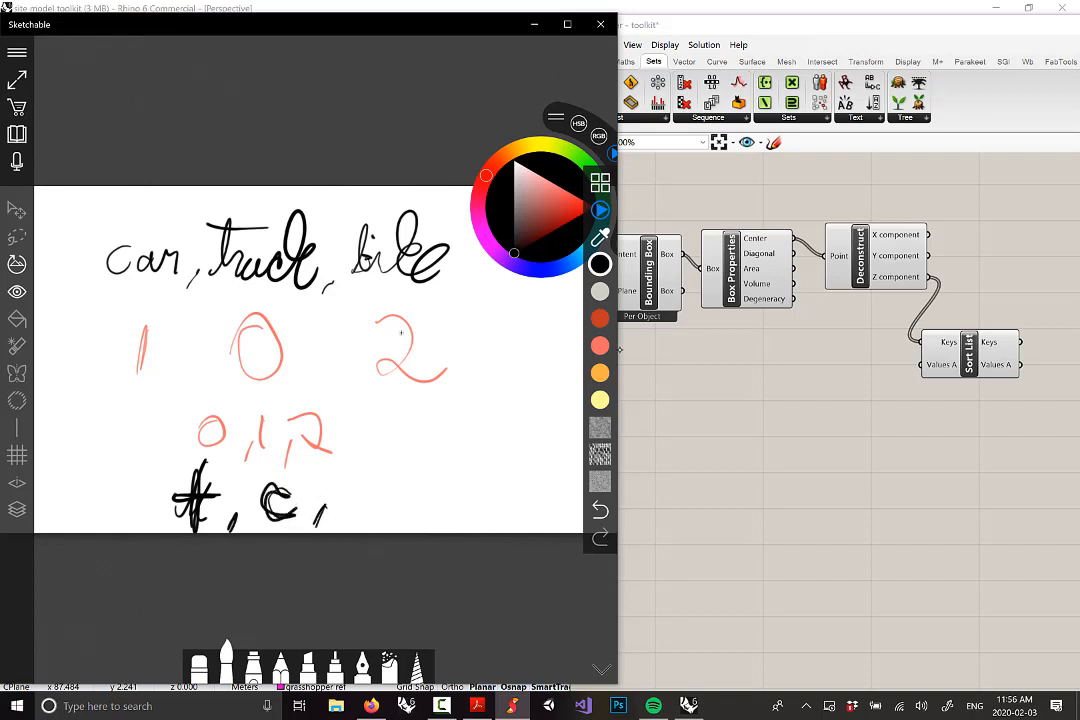
{"action": "left_click_drag", "start_coordinate": [346, 458], "coordinate": [340, 512]}
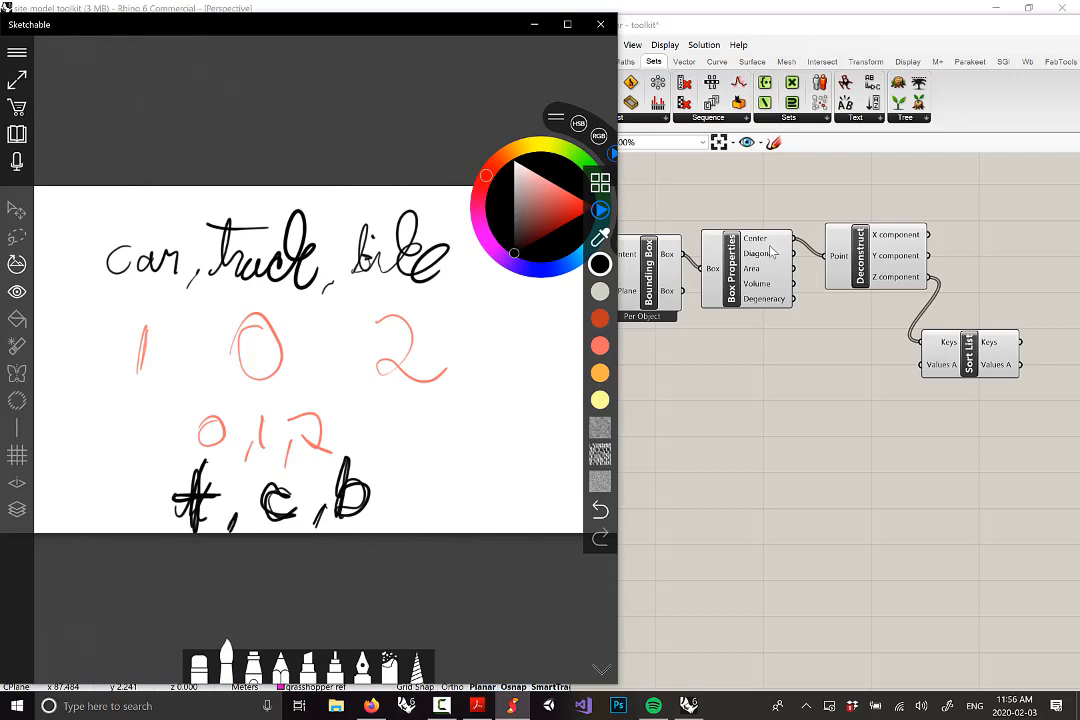
{"action": "left_click", "coordinate": [906, 477]}
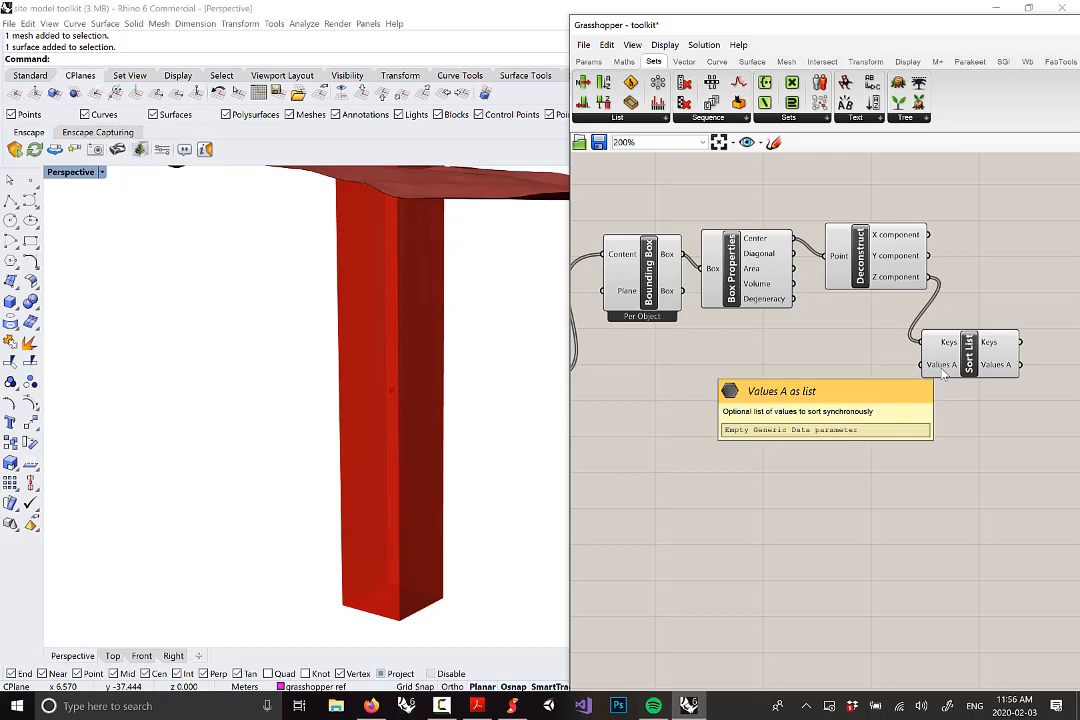
Preview the Split Brep pieces and orbit to view the terrain and site buildings
{"action": "scroll", "coordinate": [943, 375], "scroll_direction": "down", "scroll_amount": 2}
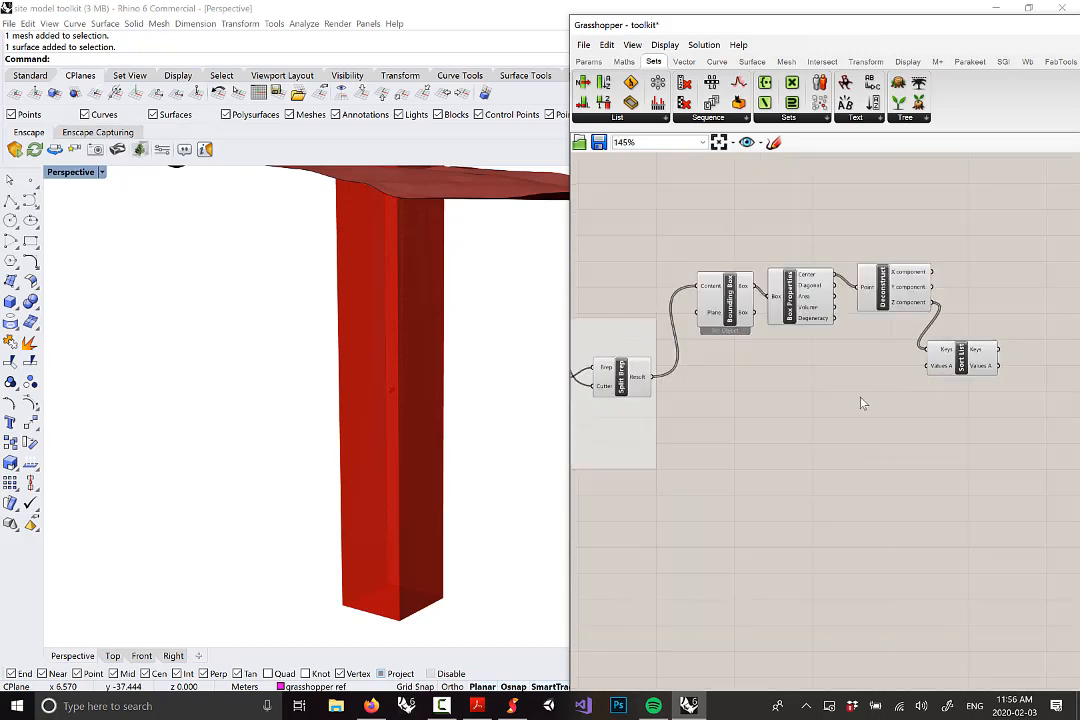
{"action": "right_click_drag", "start_coordinate": [863, 403], "coordinate": [892, 391]}
{"action": "left_click", "coordinate": [649, 369]}
{"action": "right_click_drag", "start_coordinate": [382, 372], "coordinate": [367, 415]}
{"action": "scroll", "coordinate": [367, 415], "scroll_direction": "down", "scroll_amount": 3}
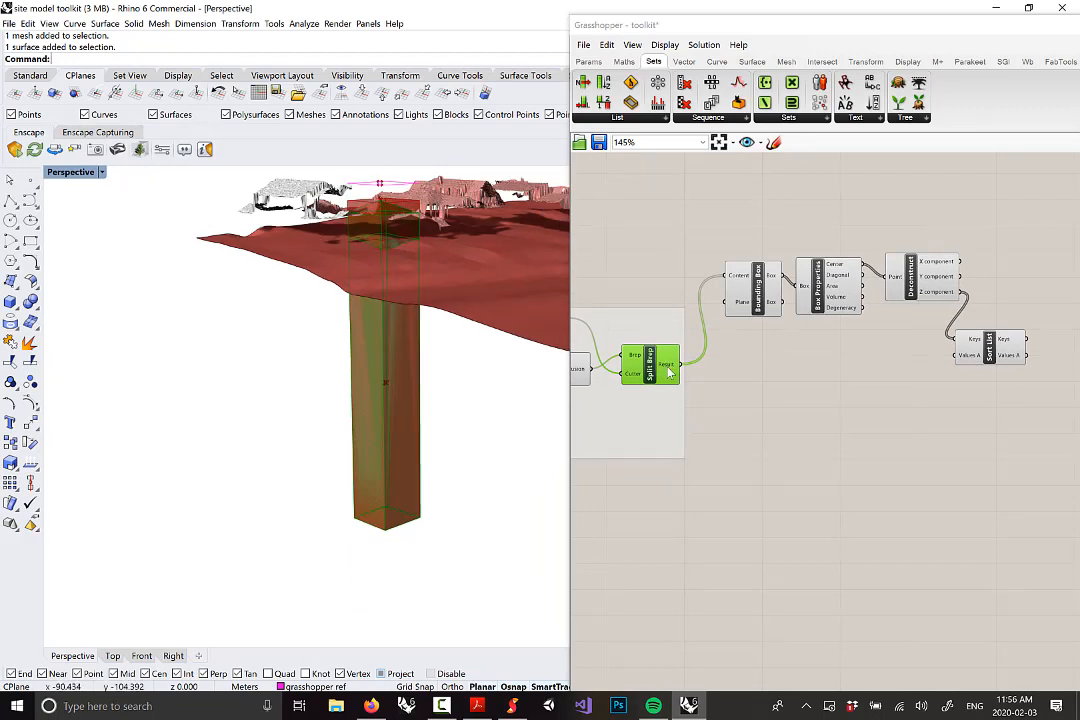
Connect the split pieces into Sort List's values and inspect the sorted output
{"action": "left_click_drag", "start_coordinate": [688, 366], "coordinate": [1001, 359]}
{"action": "left_click", "coordinate": [990, 358]}
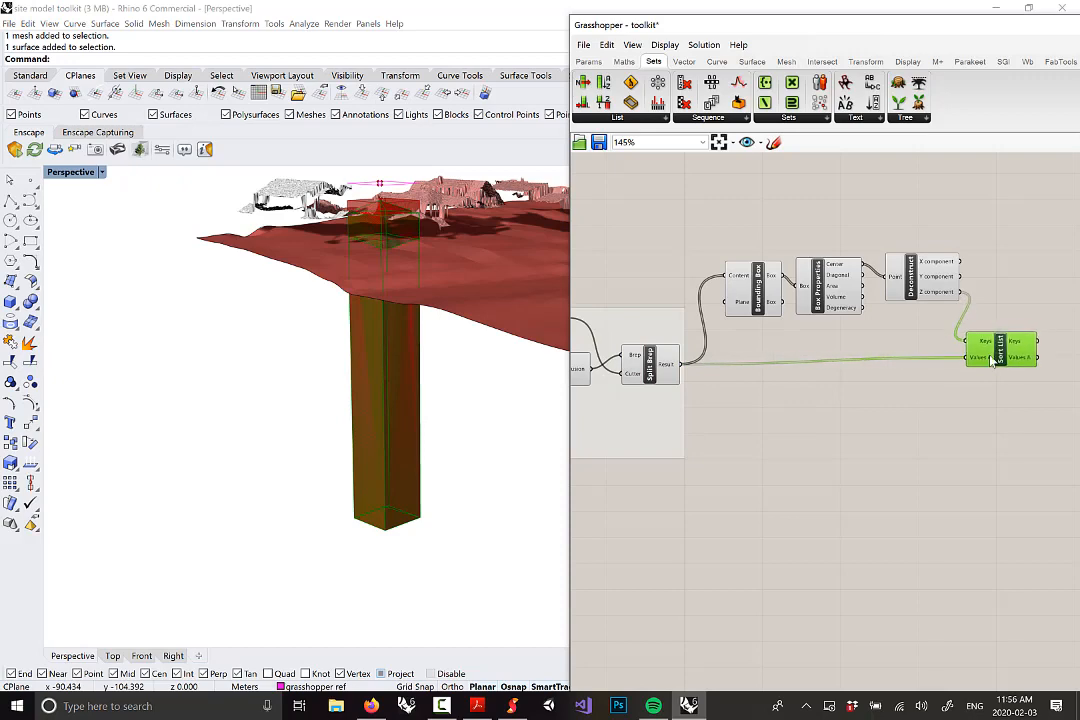
{"action": "right_click_drag", "start_coordinate": [390, 430], "coordinate": [408, 401]}
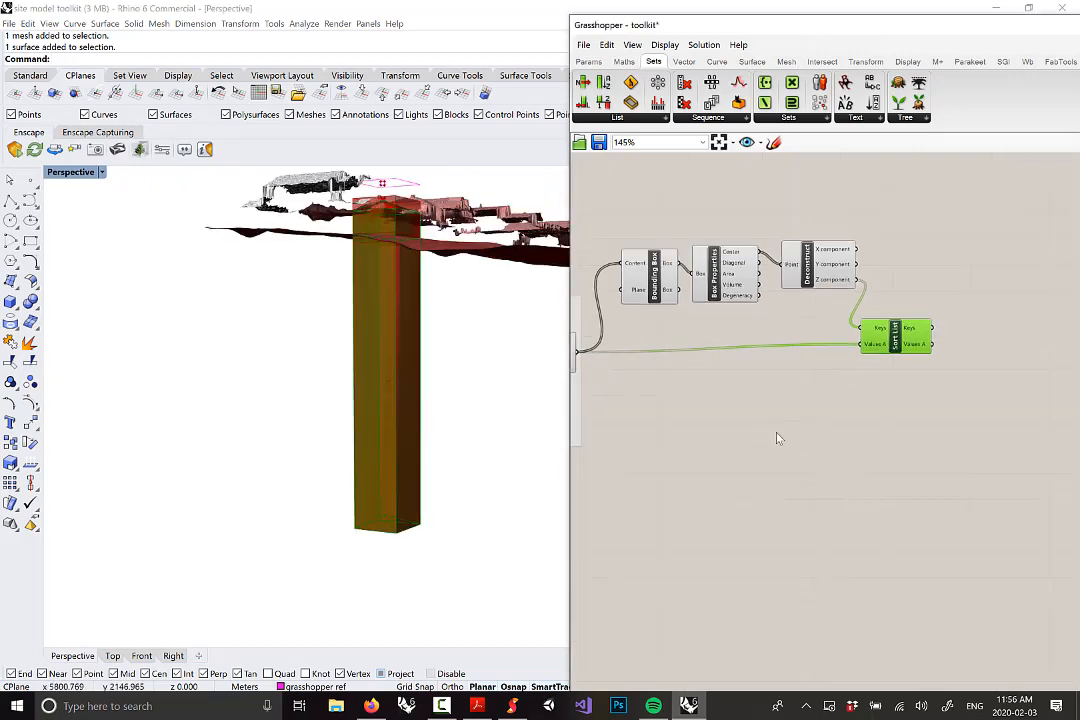
{"action": "scroll", "coordinate": [776, 438], "scroll_direction": "up", "scroll_amount": 3}
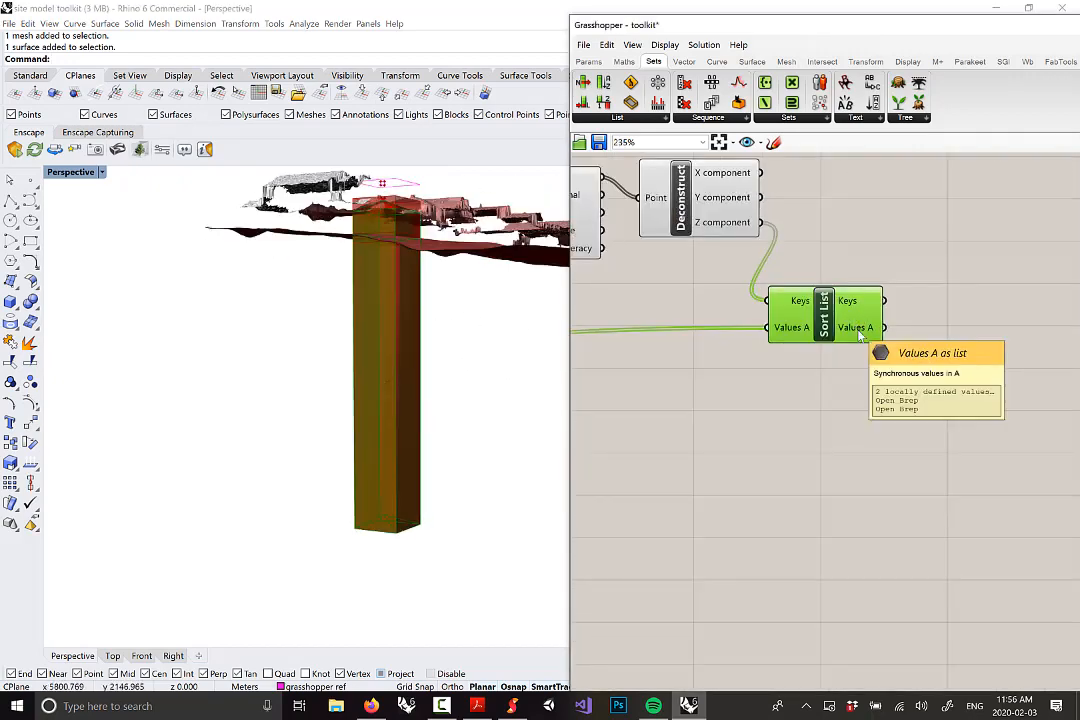
{"action": "right_click_drag", "start_coordinate": [866, 305], "coordinate": [828, 362]}
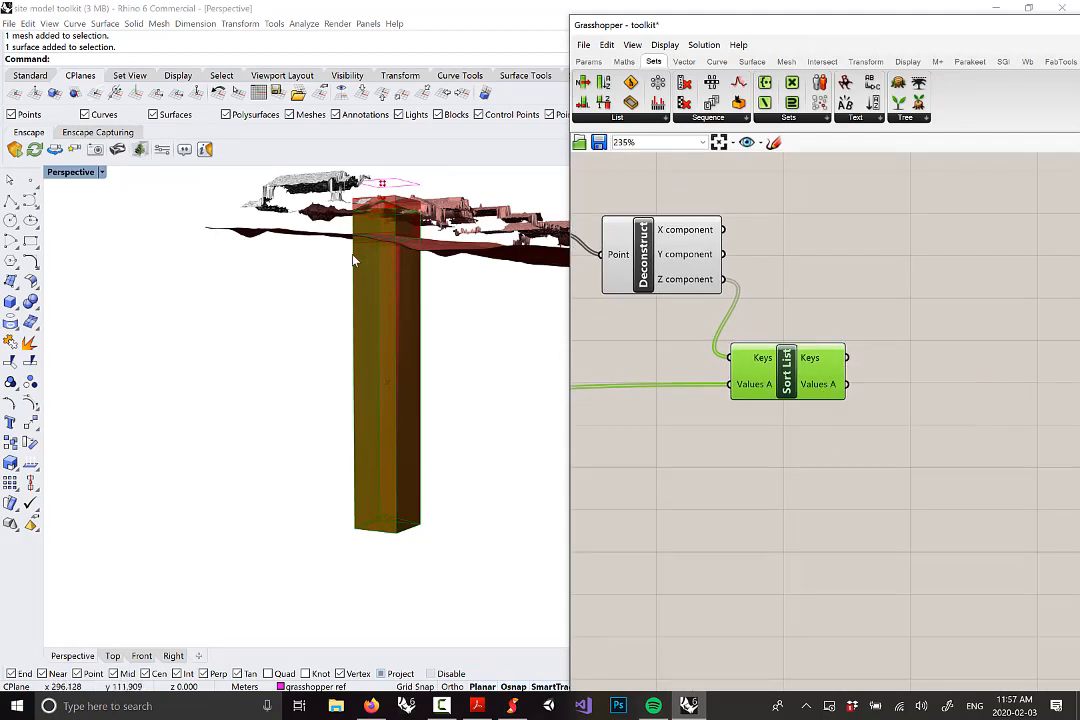
{"action": "scroll", "coordinate": [422, 262], "scroll_direction": "up", "scroll_amount": 4}
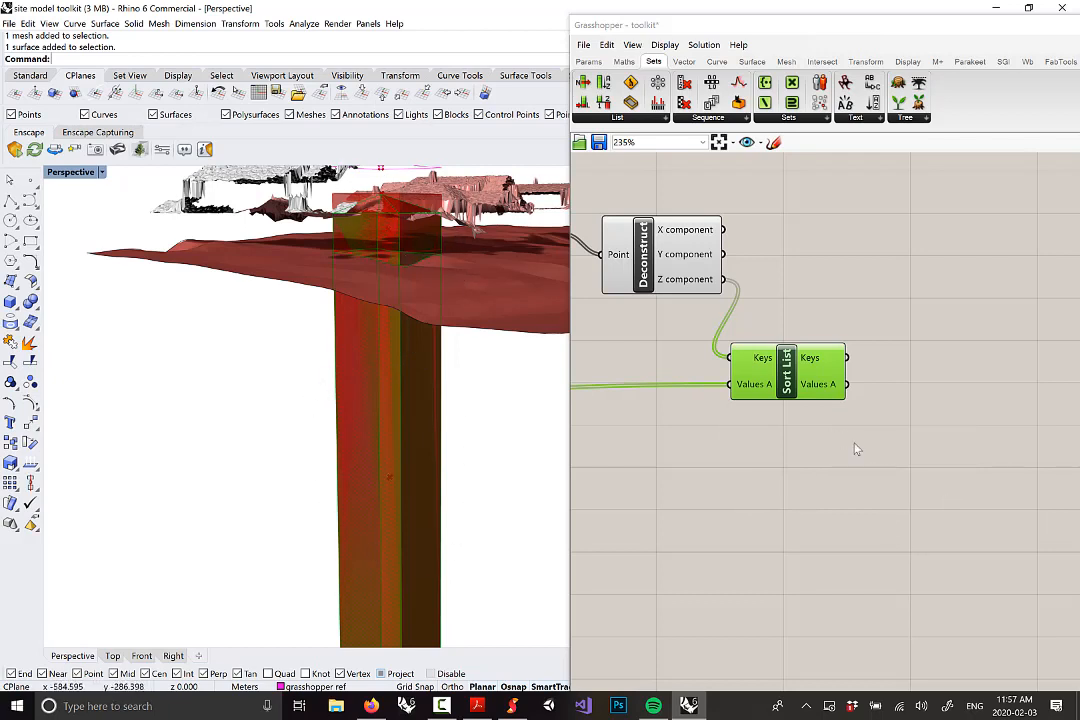
{"action": "scroll", "coordinate": [855, 449], "scroll_direction": "up", "scroll_amount": 2}
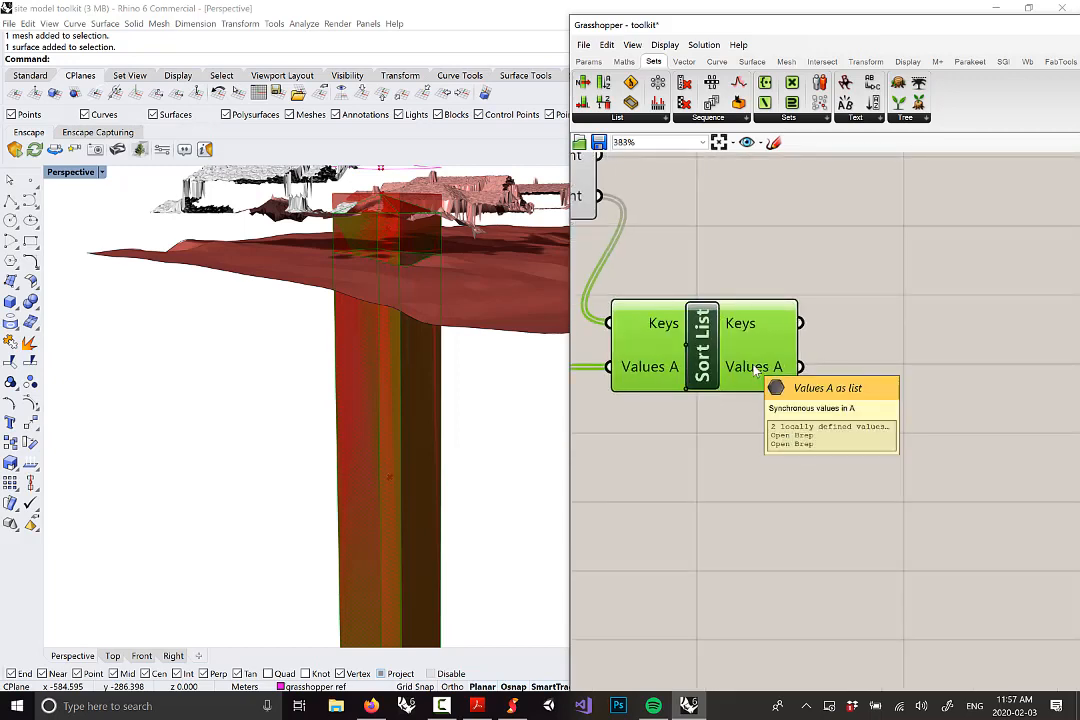
Set Sort List's Values A output to Reverse and orbit the site view to check it
{"action": "right_click", "coordinate": [756, 369]}
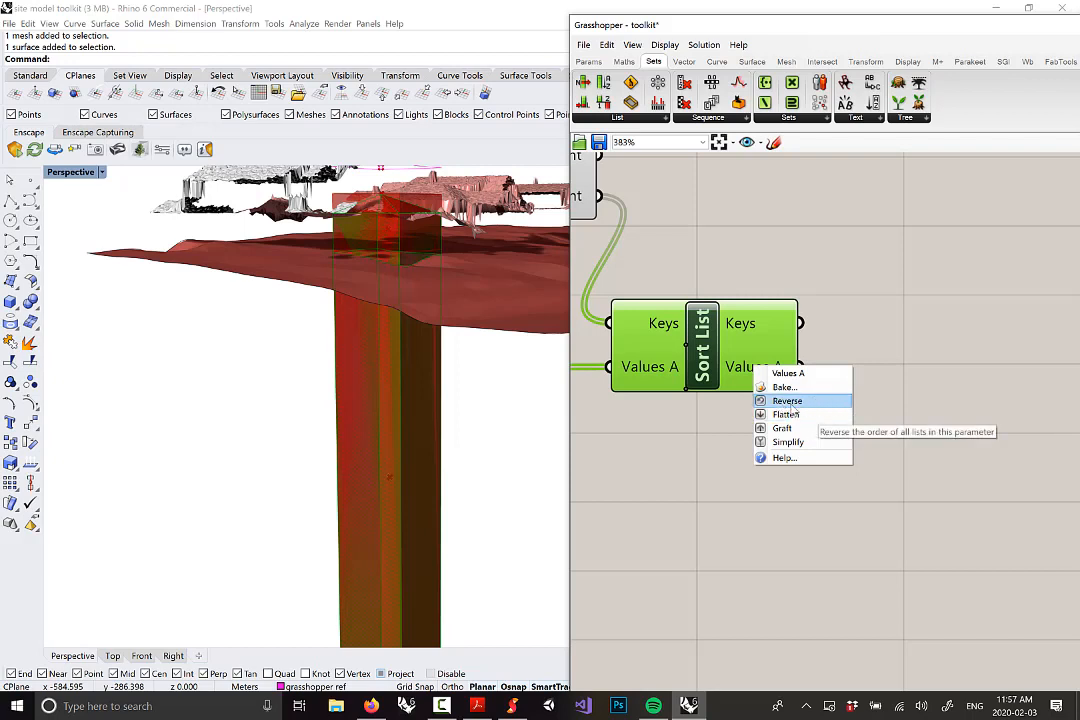
{"action": "left_click", "coordinate": [796, 400]}
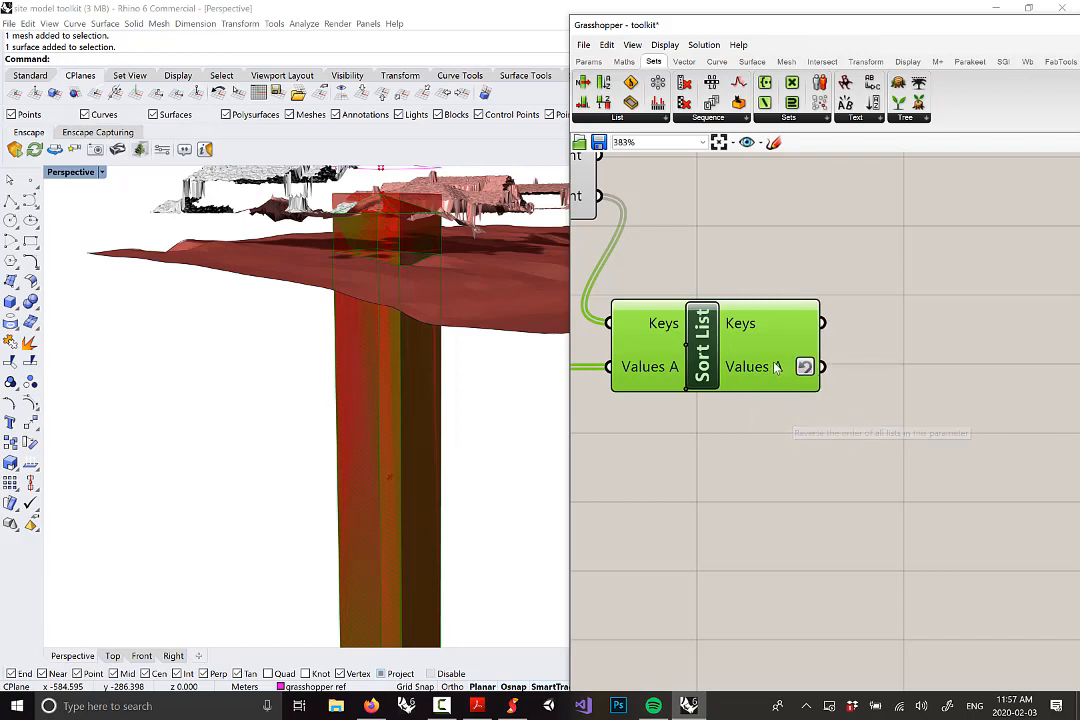
{"action": "mouse_move", "coordinate": [776, 368]}
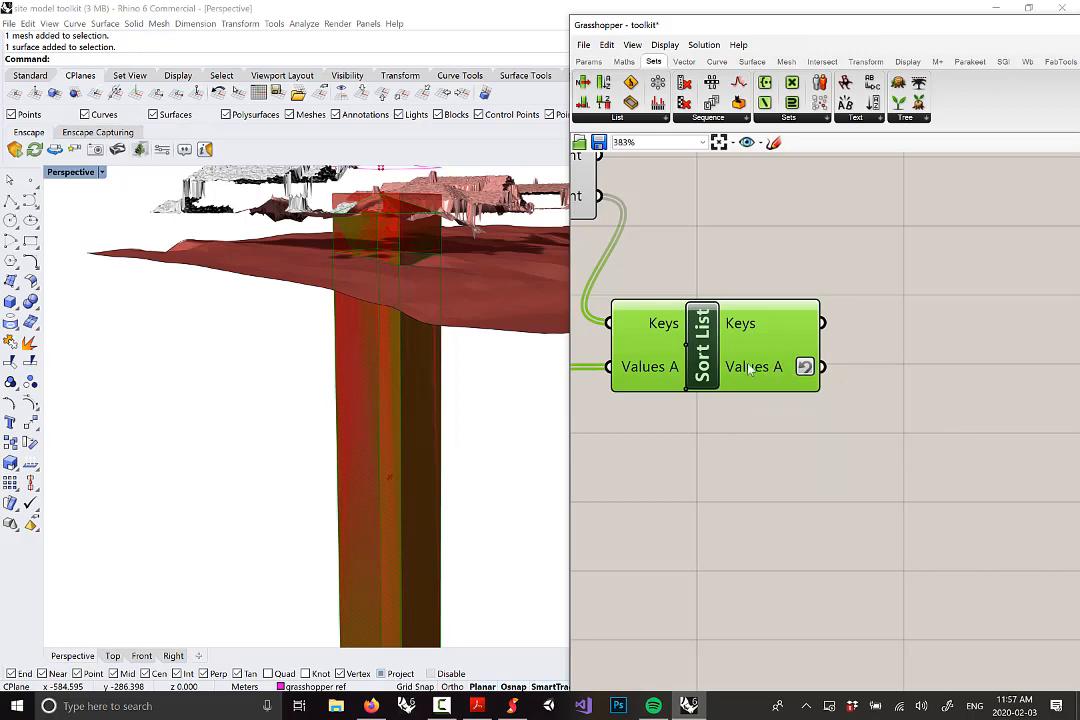
{"action": "right_click_drag", "start_coordinate": [390, 337], "coordinate": [424, 369]}
{"action": "mouse_move", "coordinate": [755, 372]}
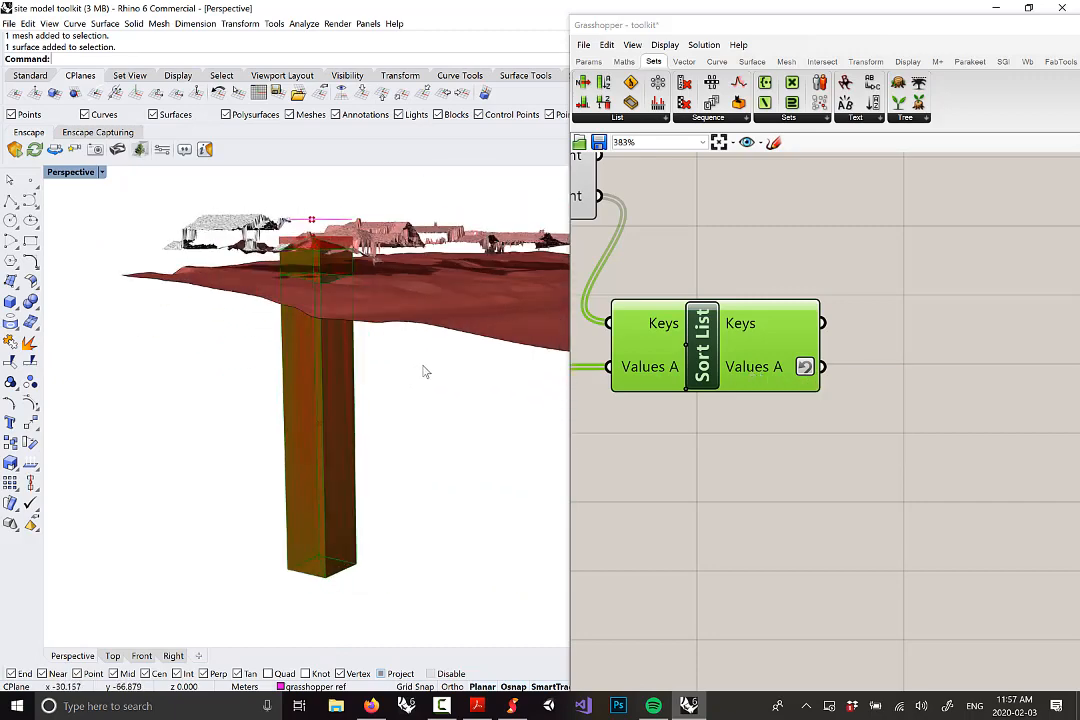
{"action": "right_click_drag", "start_coordinate": [296, 270], "coordinate": [289, 303]}
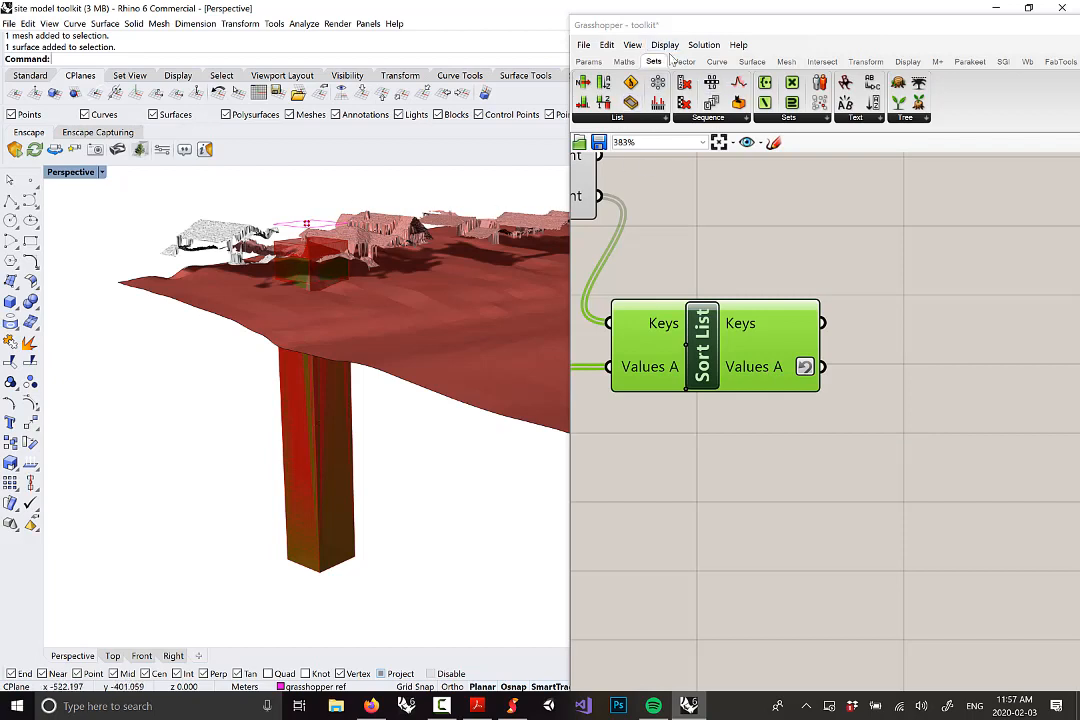
Place a List Item component from Sets > List, fed by Sort List's Values A
{"action": "left_click", "coordinate": [628, 119]}
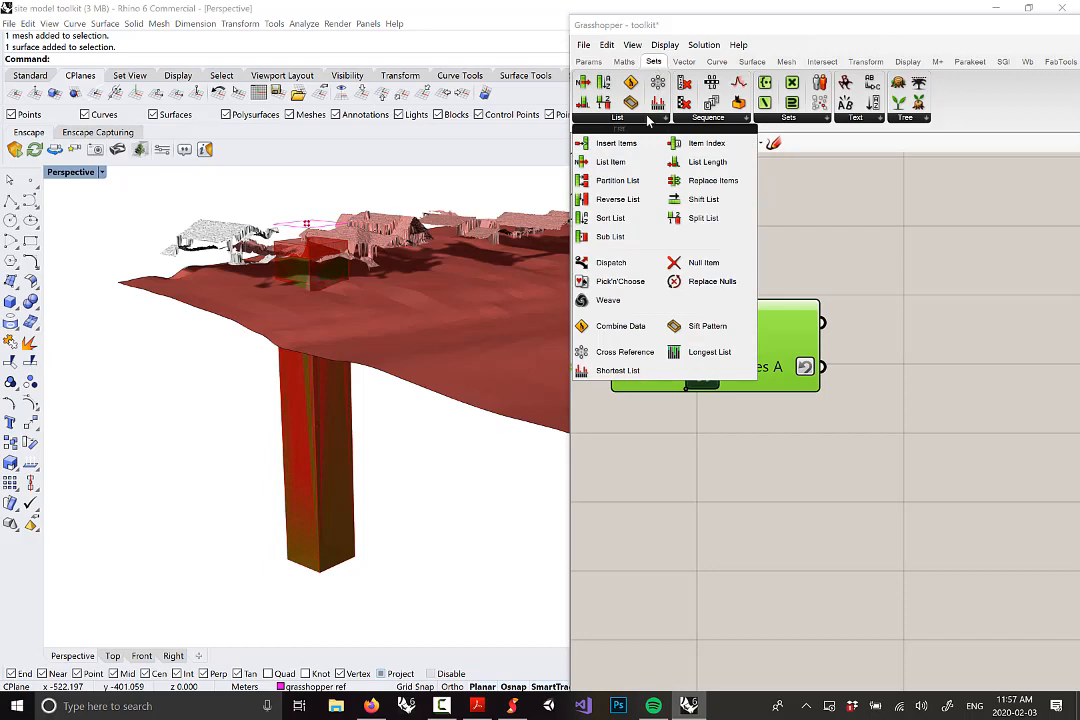
{"action": "left_click", "coordinate": [606, 163]}
{"action": "left_click", "coordinate": [911, 416]}
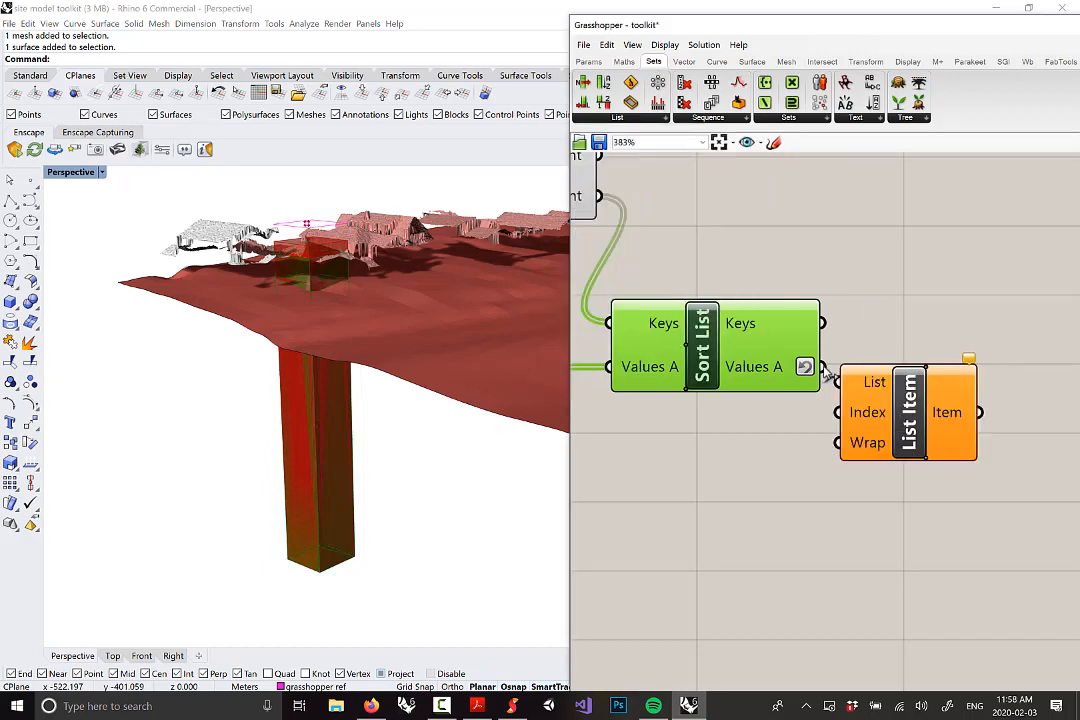
{"action": "left_click_drag", "start_coordinate": [823, 368], "coordinate": [842, 387]}
{"action": "left_click_drag", "start_coordinate": [911, 413], "coordinate": [921, 428]}
Orbit and zoom the Perspective view to look over the houses on the terrain
{"action": "scroll", "coordinate": [277, 306], "scroll_direction": "up", "scroll_amount": 8}
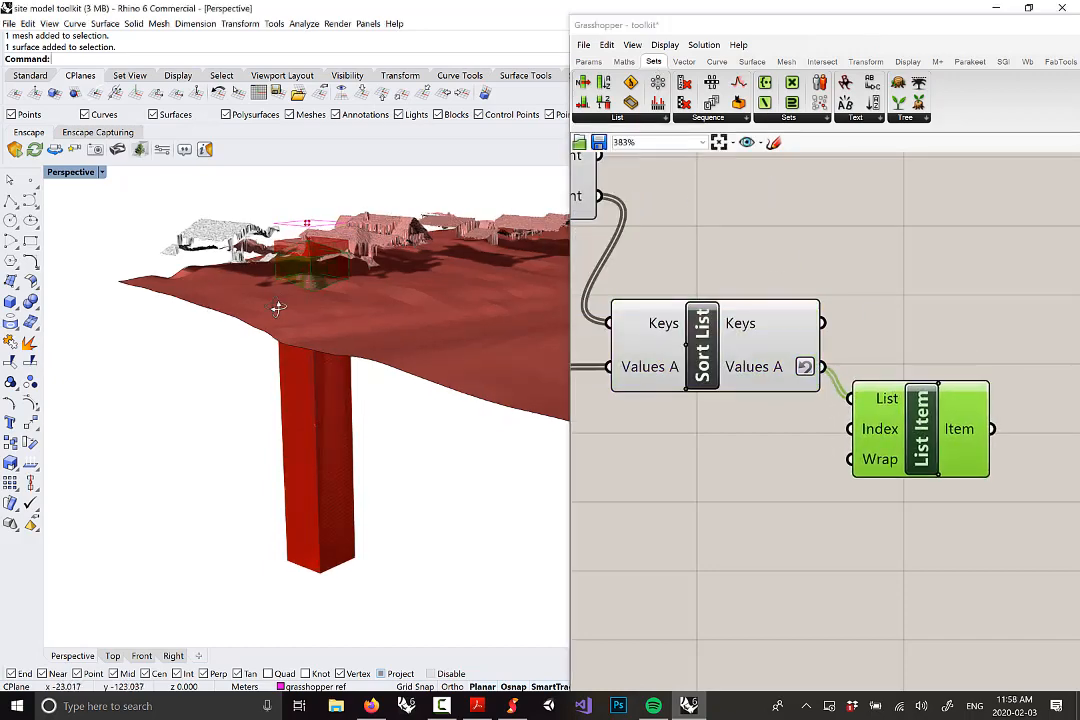
{"action": "right_click_drag", "start_coordinate": [268, 251], "coordinate": [350, 262]}
{"action": "scroll", "coordinate": [295, 250], "scroll_direction": "down", "scroll_amount": 8}
{"action": "scroll", "coordinate": [295, 250], "scroll_direction": "up", "scroll_amount": 9}
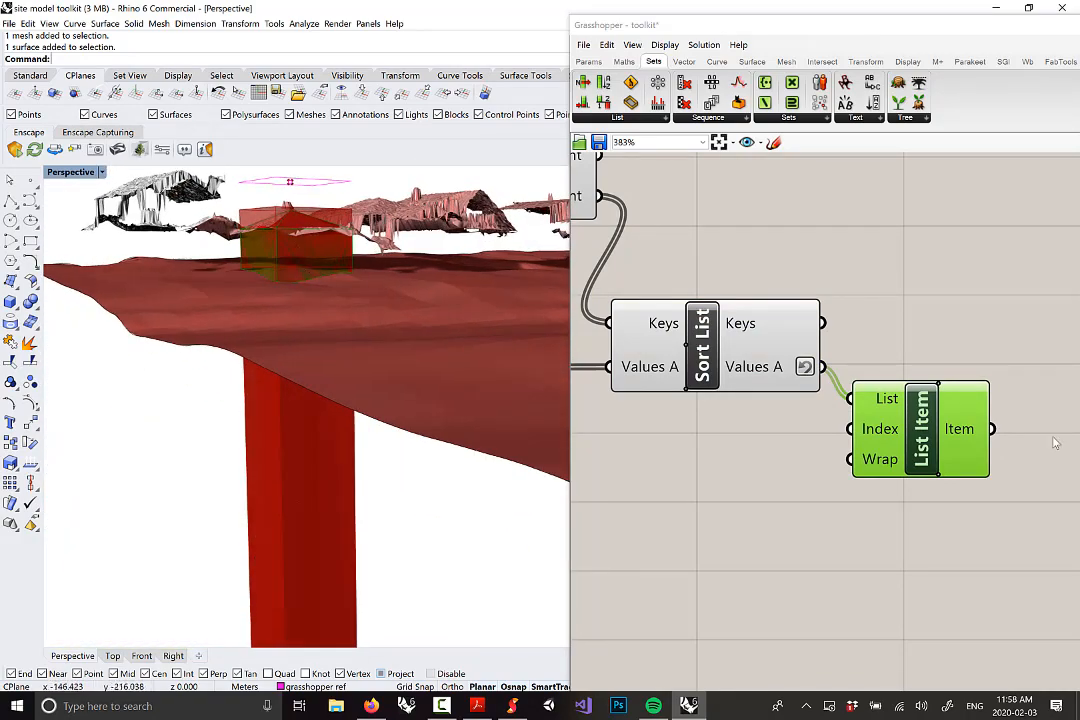
{"action": "scroll", "coordinate": [933, 390], "scroll_direction": "down", "scroll_amount": 3}
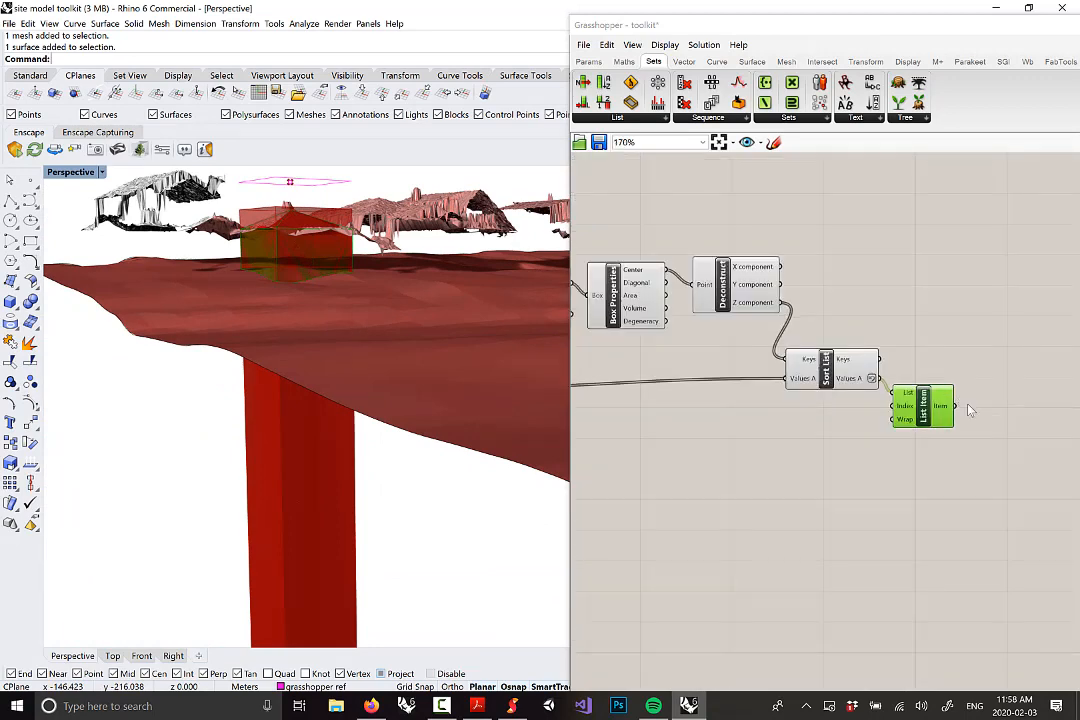
{"action": "scroll", "coordinate": [816, 340], "scroll_direction": "up", "scroll_amount": 3}
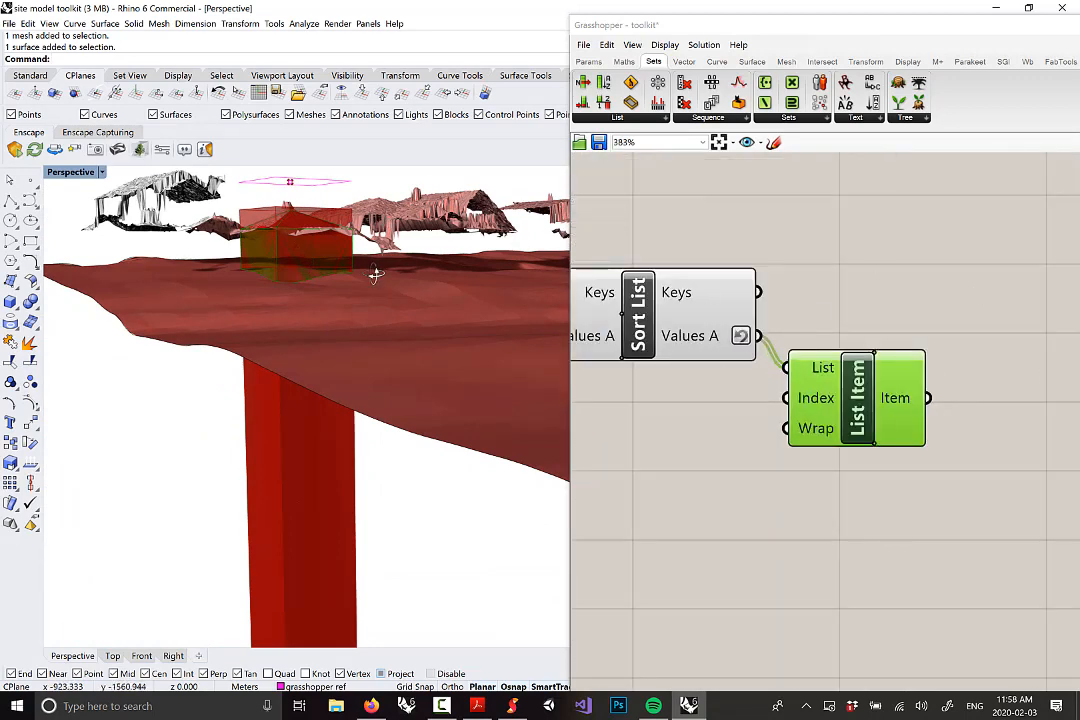
{"action": "right_click_drag", "start_coordinate": [376, 275], "coordinate": [357, 292]}
{"action": "right_click_drag", "start_coordinate": [335, 248], "coordinate": [298, 348]}
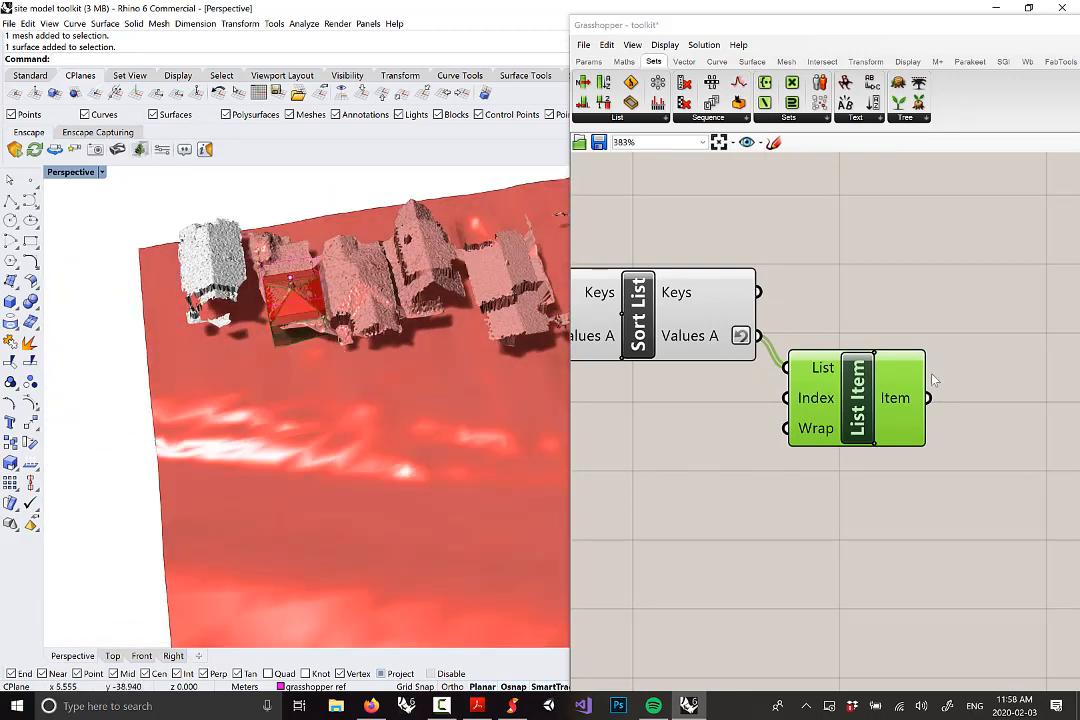
{"action": "scroll", "coordinate": [940, 382], "scroll_direction": "down", "scroll_amount": 8}
{"action": "scroll", "coordinate": [944, 390], "scroll_direction": "down", "scroll_amount": 3}
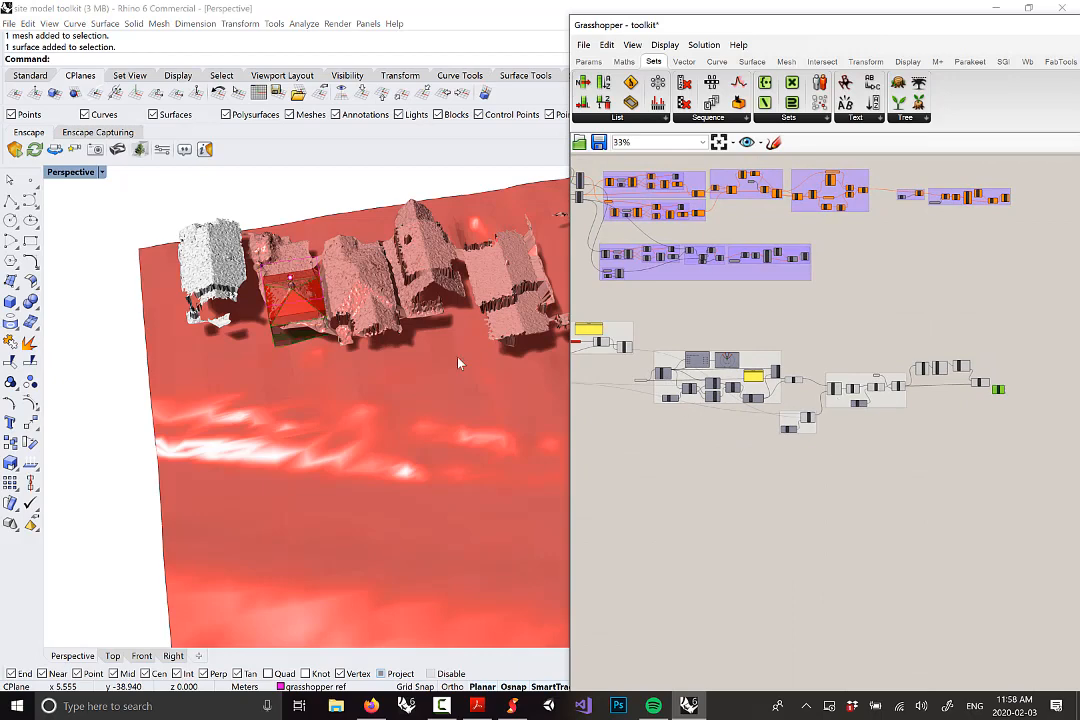
{"action": "right_click_drag", "start_coordinate": [458, 363], "coordinate": [350, 301]}
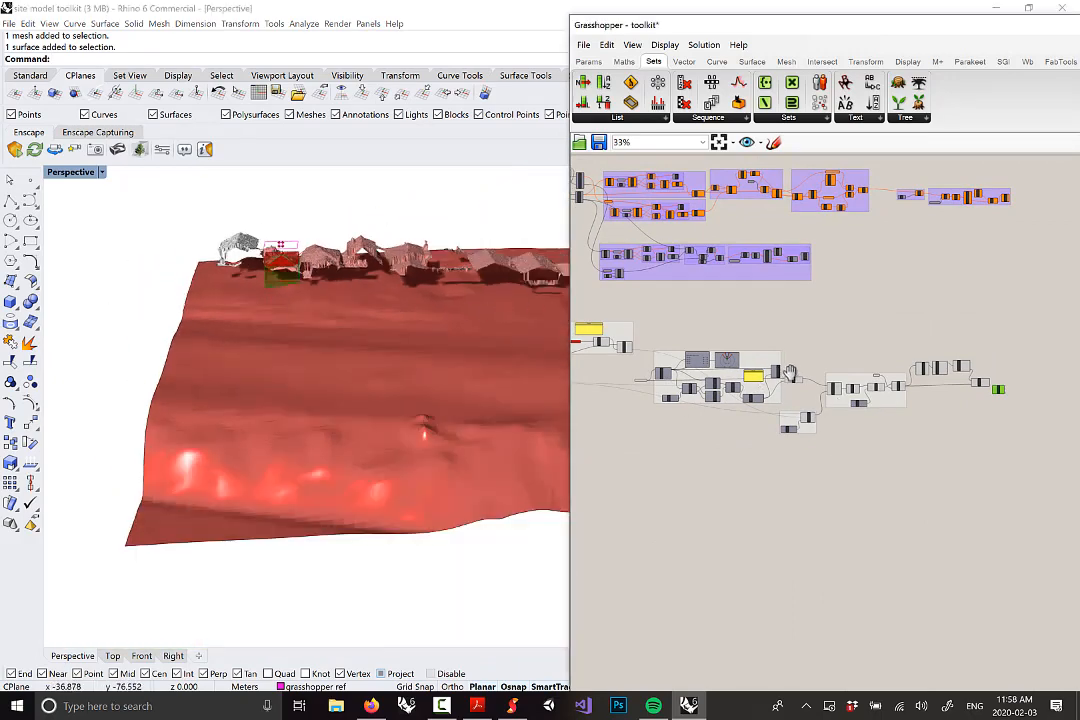
Pan the definition to see all groups and orbit the site view higher
{"action": "right_click_drag", "start_coordinate": [790, 373], "coordinate": [820, 402]}
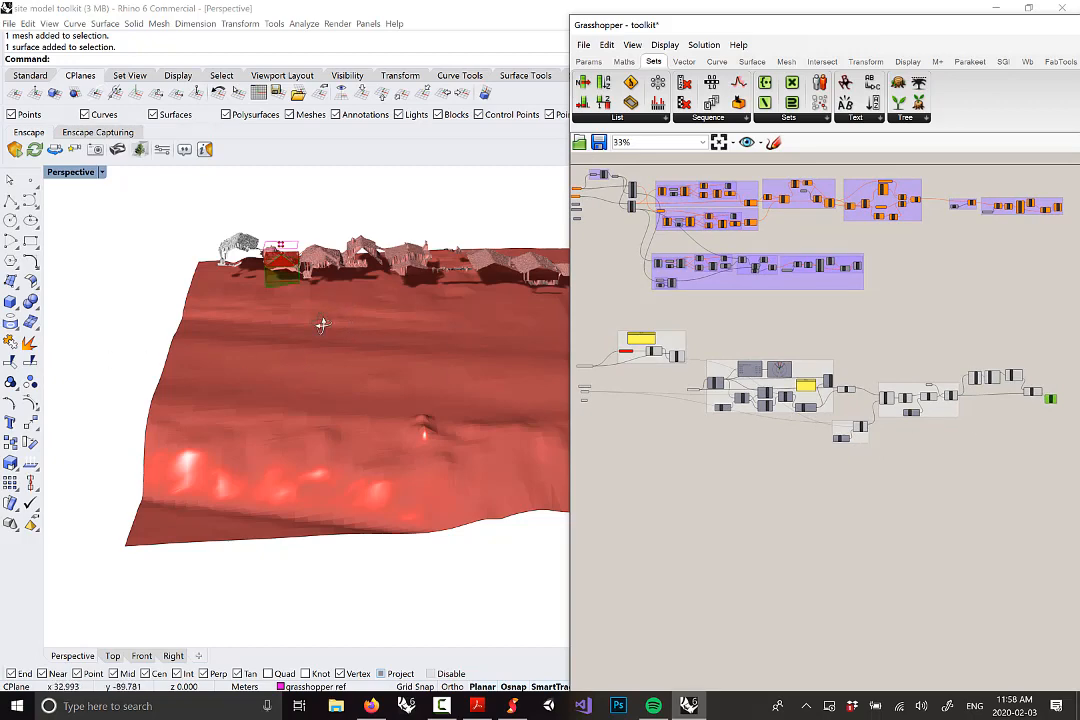
{"action": "right_click_drag", "start_coordinate": [322, 324], "coordinate": [312, 274]}
{"action": "scroll", "coordinate": [295, 285], "scroll_direction": "down", "scroll_amount": 2}
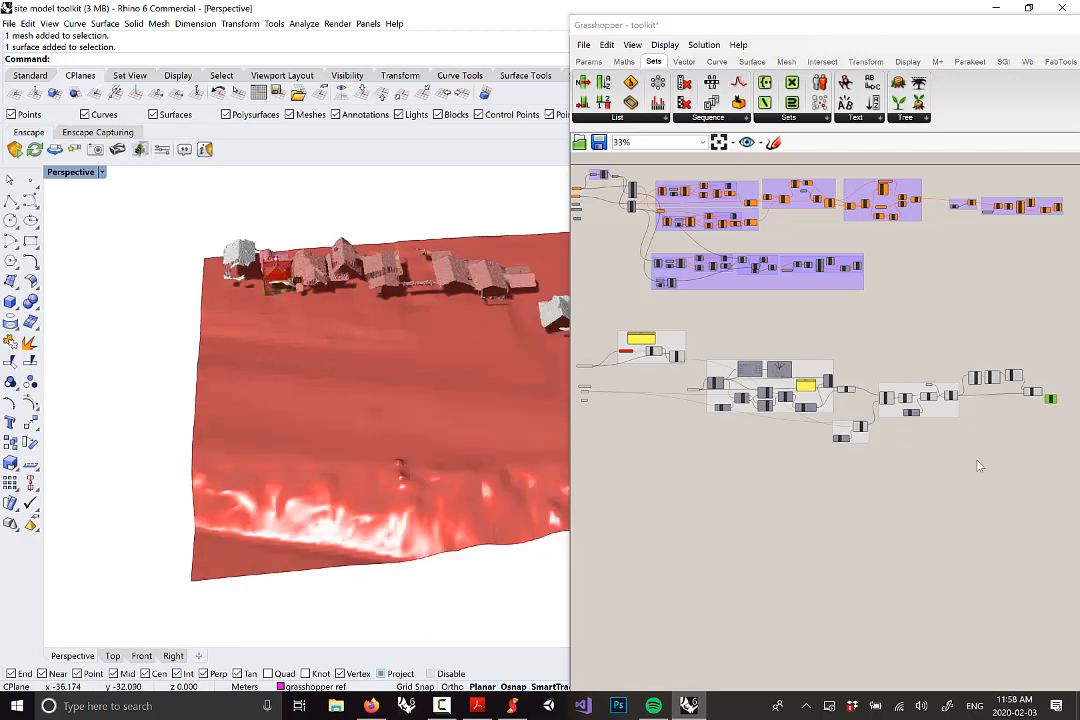
{"action": "scroll", "coordinate": [930, 412], "scroll_direction": "up", "scroll_amount": 8}
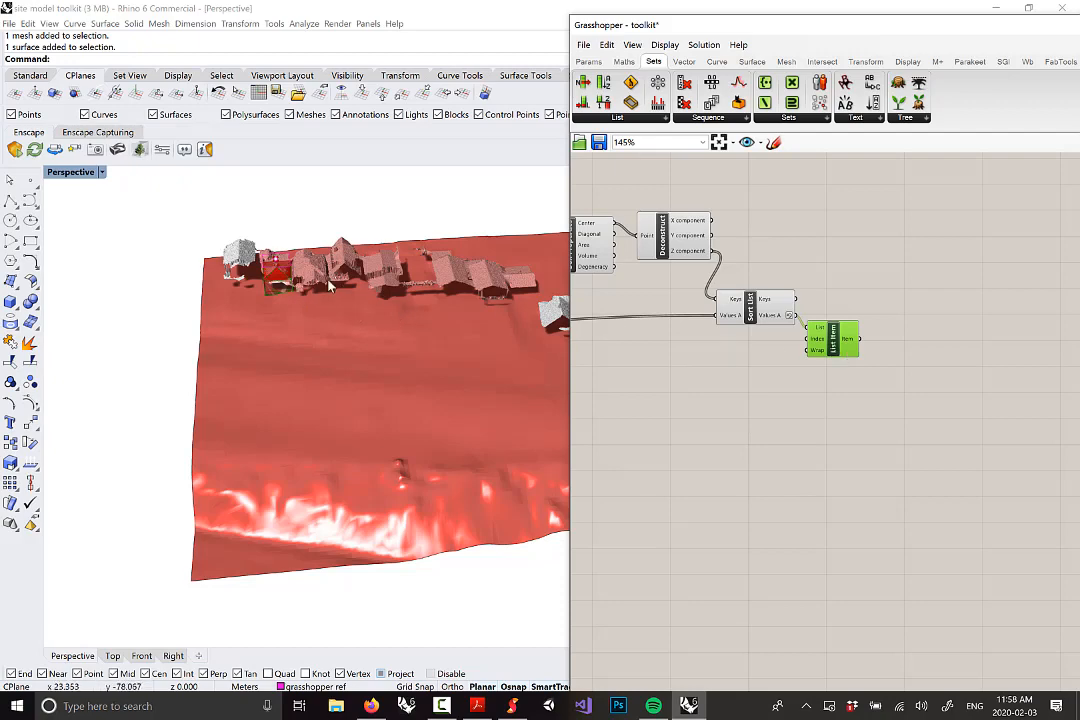
{"action": "scroll", "coordinate": [329, 284], "scroll_direction": "up", "scroll_amount": 10}
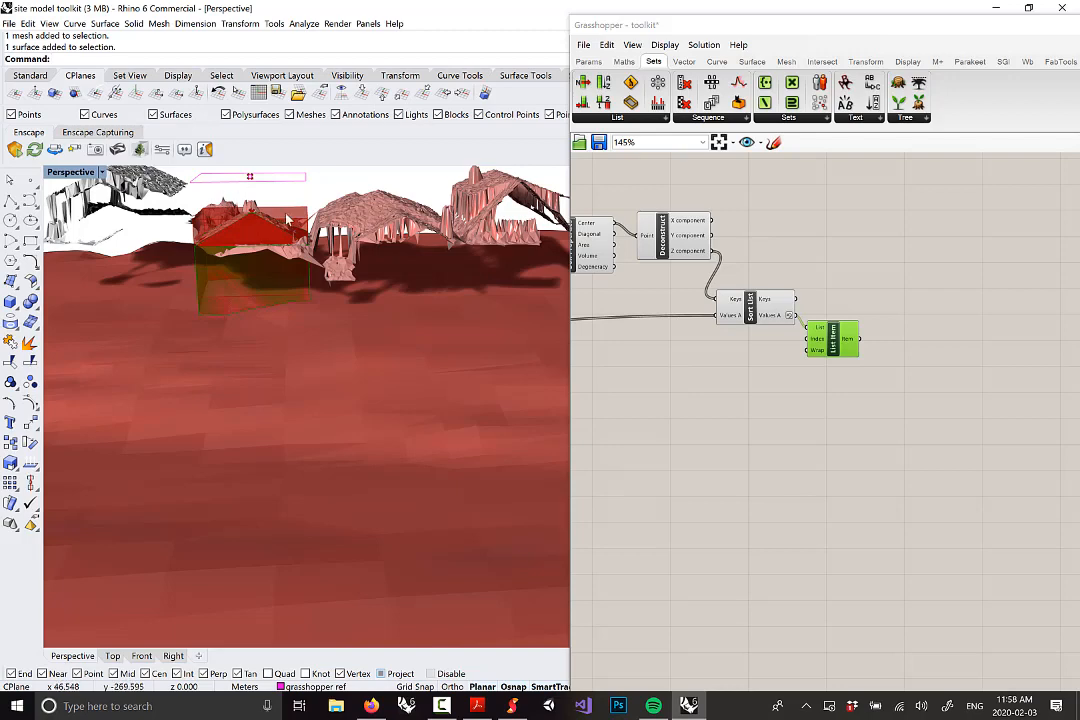
{"action": "scroll", "coordinate": [830, 338], "scroll_direction": "up", "scroll_amount": 3}
{"action": "right_click_drag", "start_coordinate": [289, 273], "coordinate": [299, 267]}
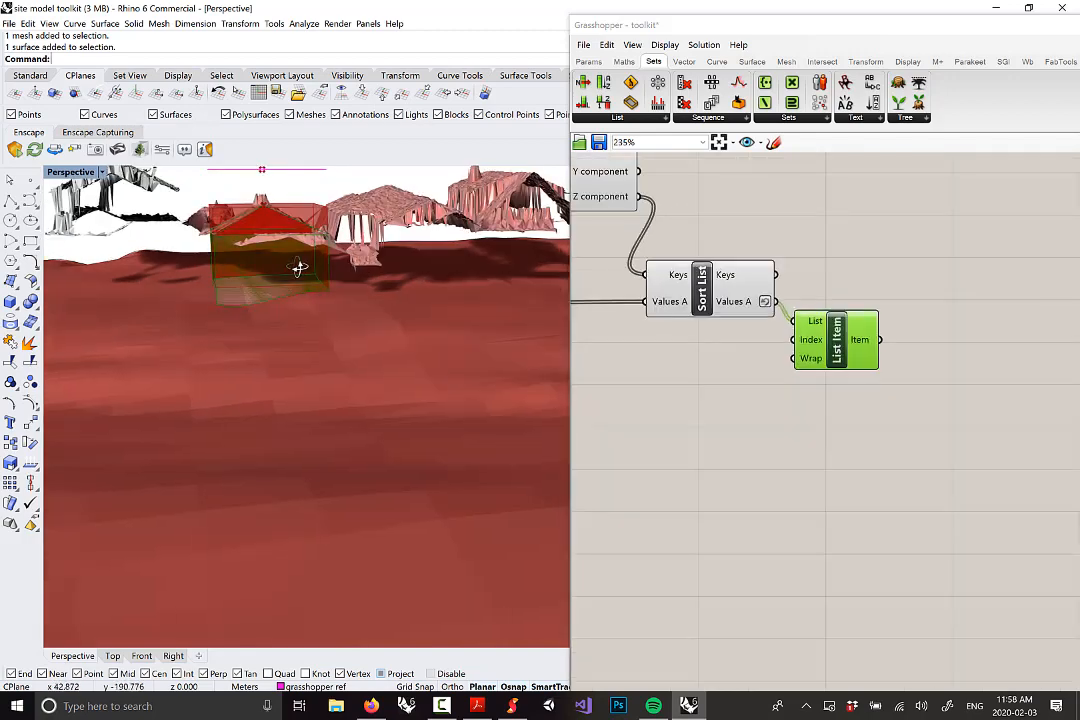
Bake the List Item piece onto the buildings layer and maximize the Top view
{"action": "right_click", "coordinate": [841, 343]}
{"action": "left_click", "coordinate": [878, 382]}
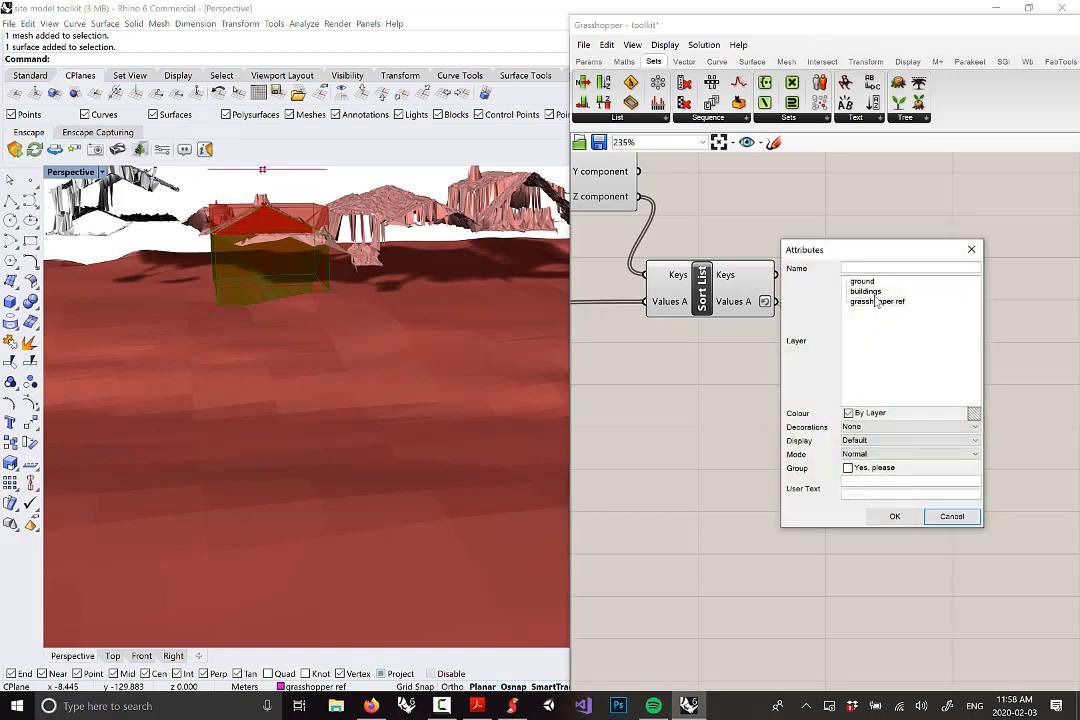
{"action": "left_click", "coordinate": [866, 291]}
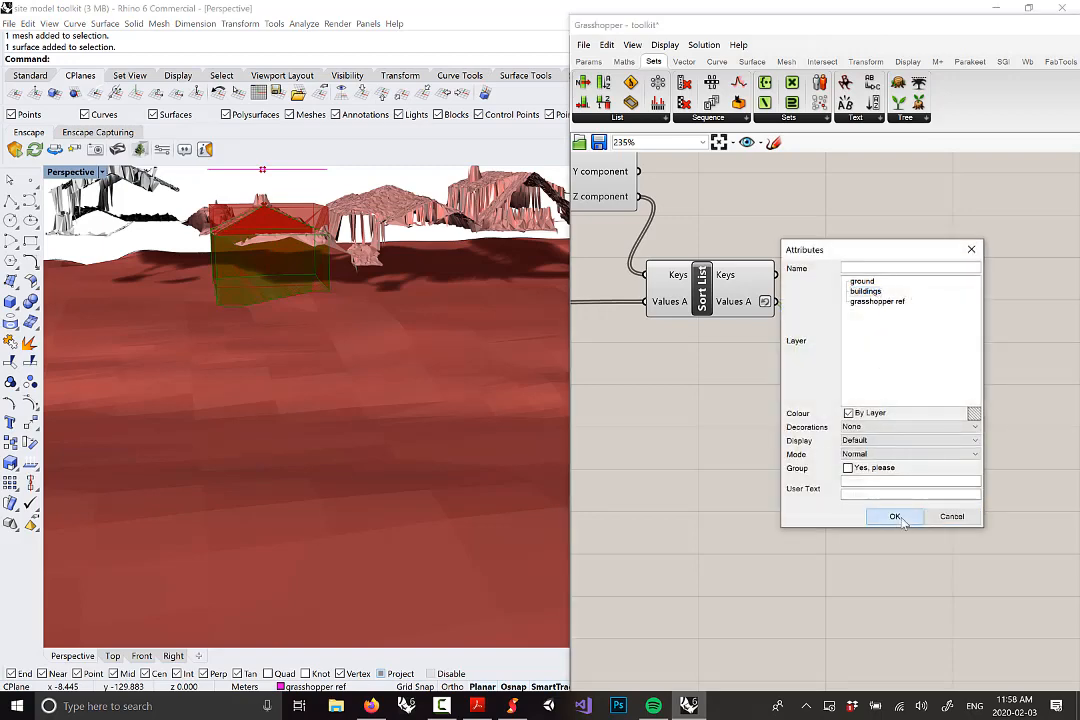
{"action": "left_click", "coordinate": [895, 516]}
{"action": "double_click", "coordinate": [87, 174]}
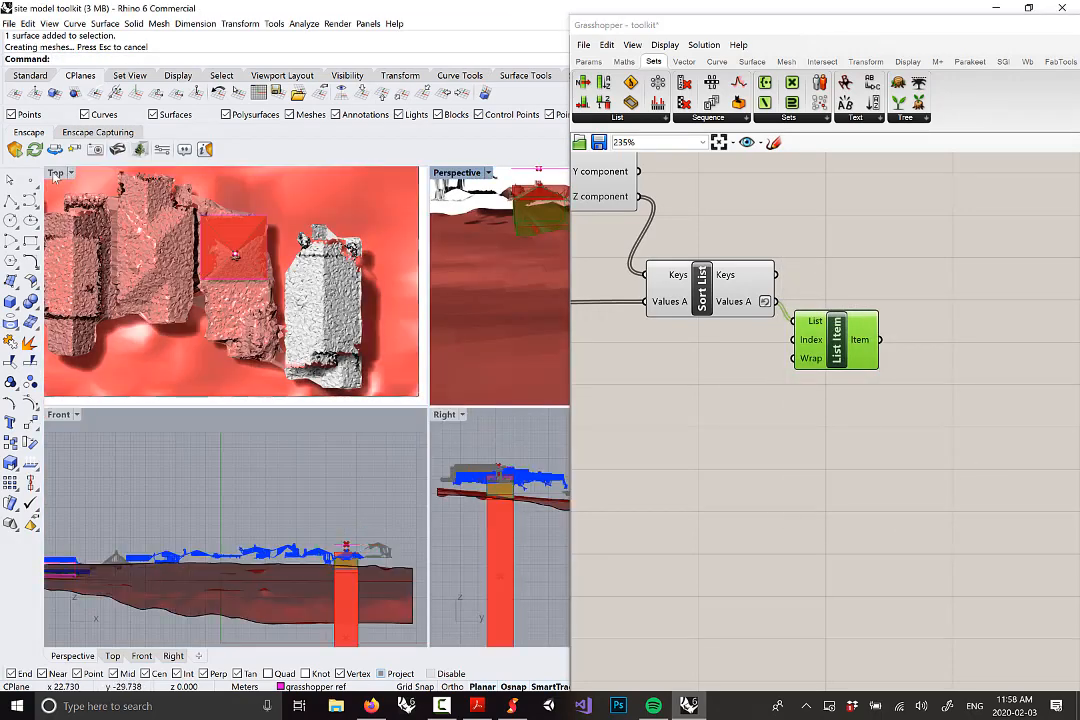
{"action": "double_click", "coordinate": [57, 174]}
Lock the scanned building mesh and the ground surface
{"action": "scroll", "coordinate": [345, 265], "scroll_direction": "down", "scroll_amount": 1}
{"action": "left_click_drag", "start_coordinate": [285, 320], "coordinate": [263, 343]}
{"action": "key", "text": "ctrl+z"}
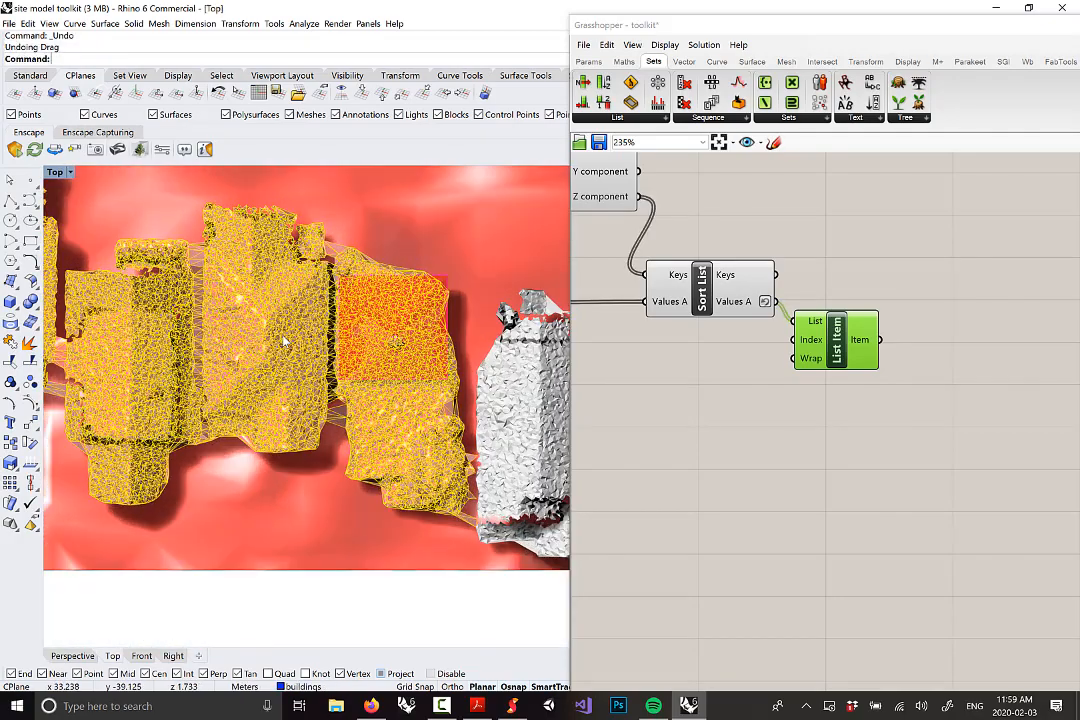
{"action": "left_click", "coordinate": [284, 343]}
{"action": "key", "text": "ctrl+l"}
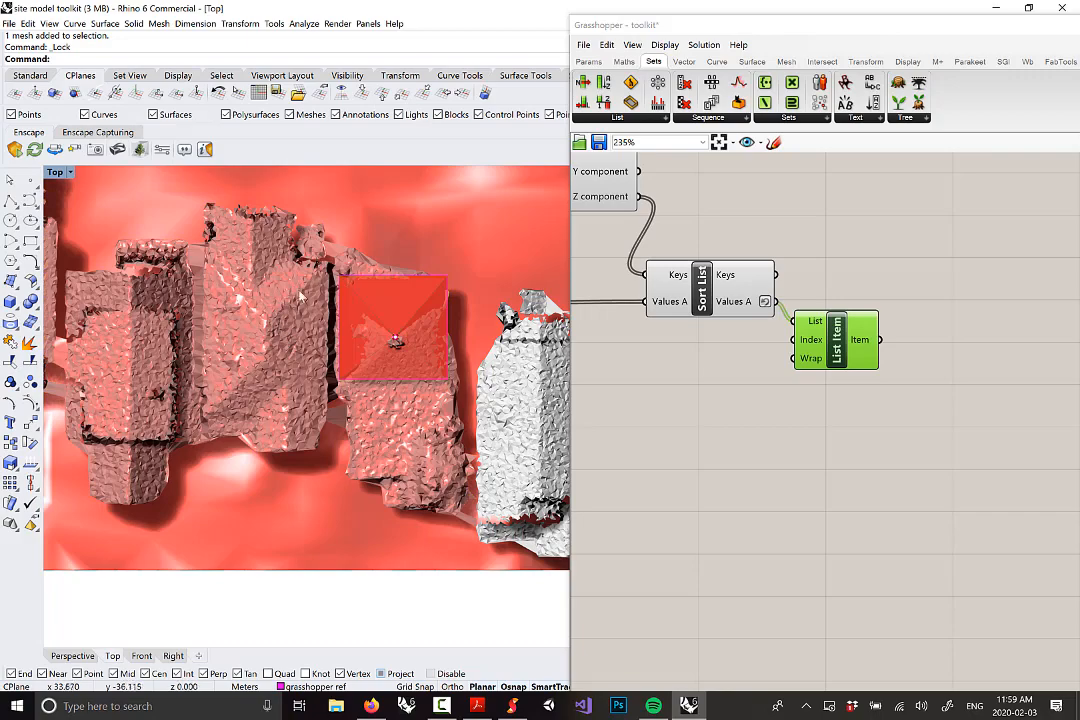
{"action": "left_click_drag", "start_coordinate": [348, 236], "coordinate": [446, 370]}
{"action": "key", "text": "ctrl+z"}
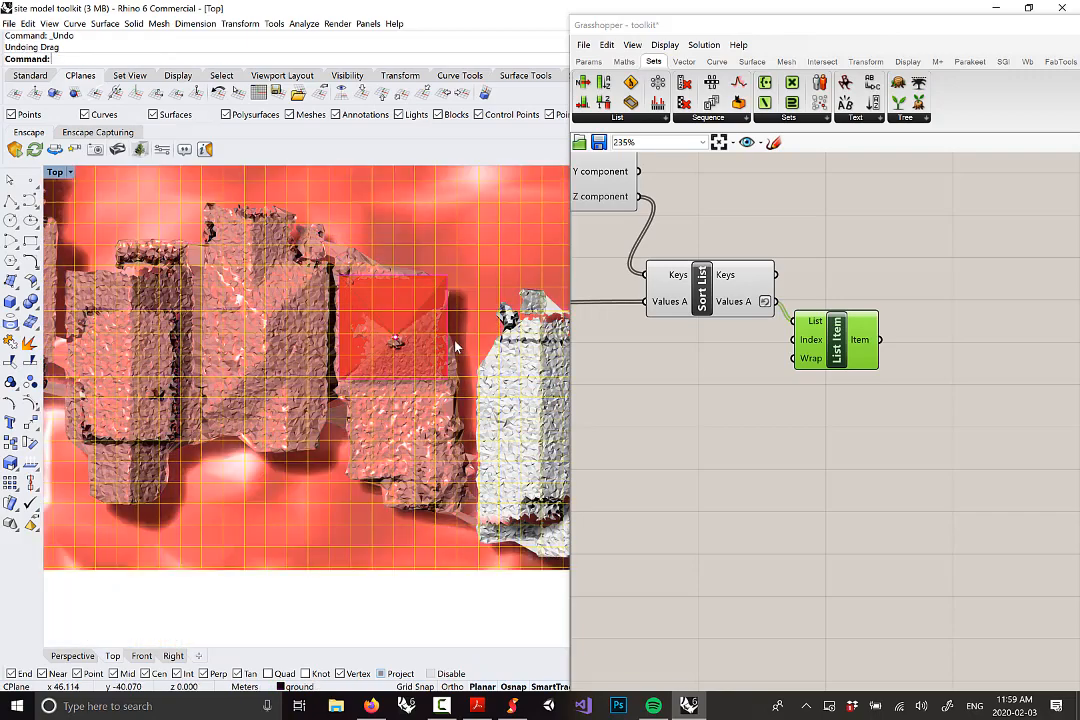
{"action": "key", "text": "ctrl+l"}
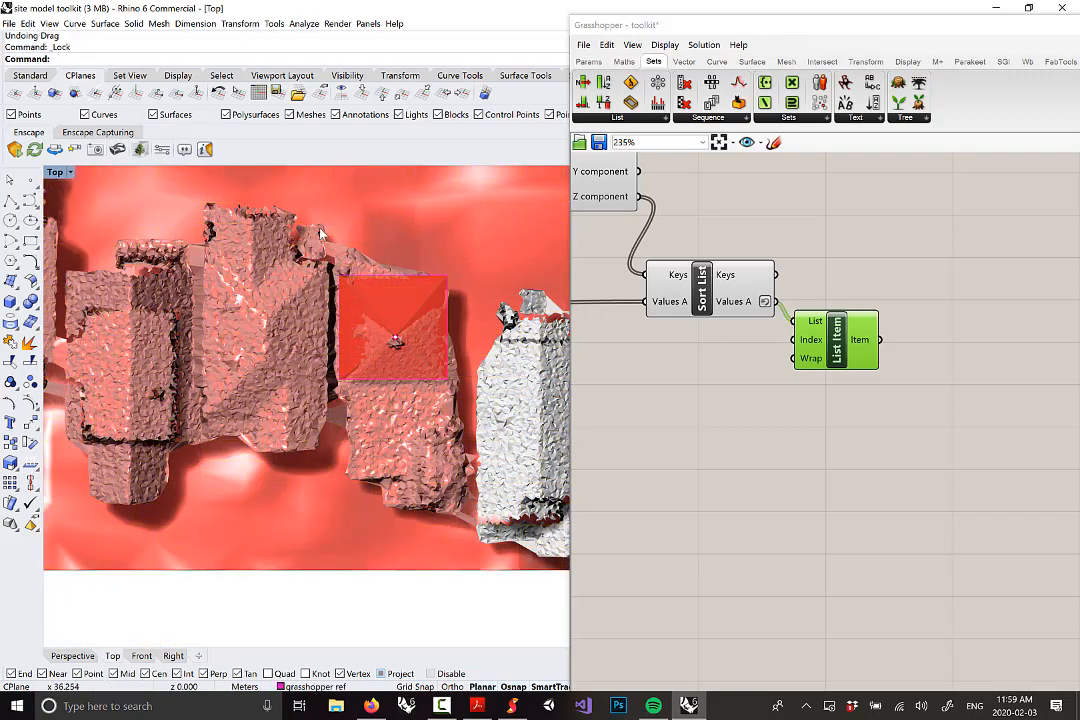
Move the baked box over a building and stretch it to the footprint
{"action": "left_click_drag", "start_coordinate": [320, 228], "coordinate": [301, 335]}
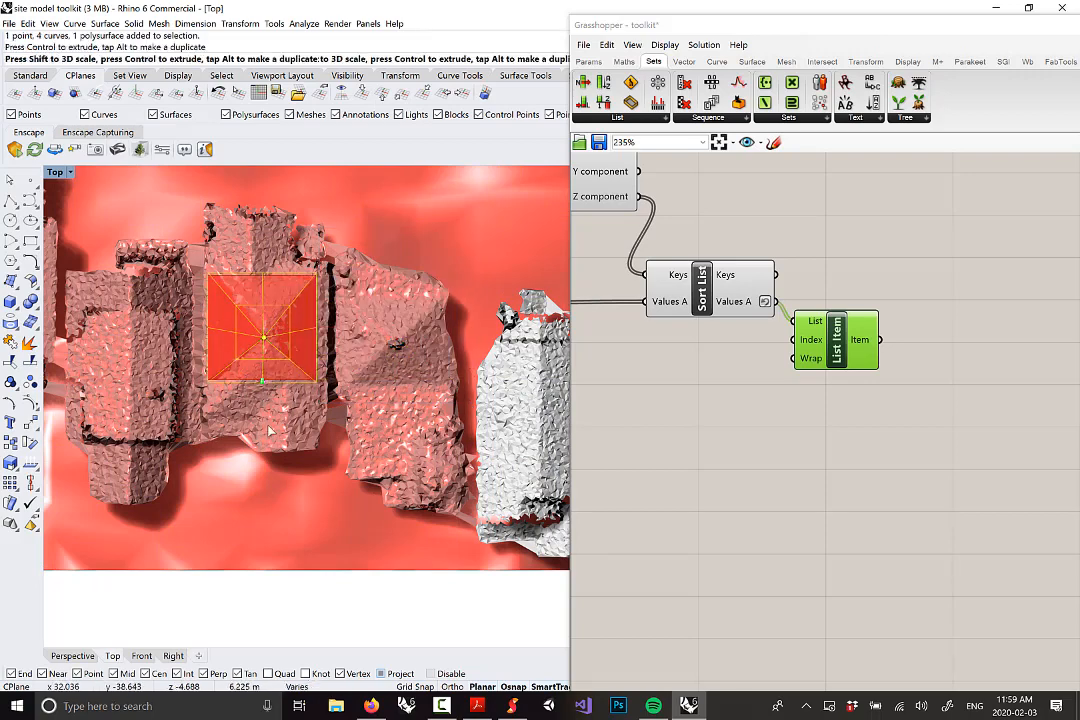
{"action": "left_click_drag", "start_coordinate": [268, 426], "coordinate": [265, 427]}
{"action": "key", "text": "ctrl+z"}
{"action": "key", "text": "ctrl+z"}
{"action": "key", "text": "ctrl+z"}
{"action": "key", "text": "ctrl+z"}
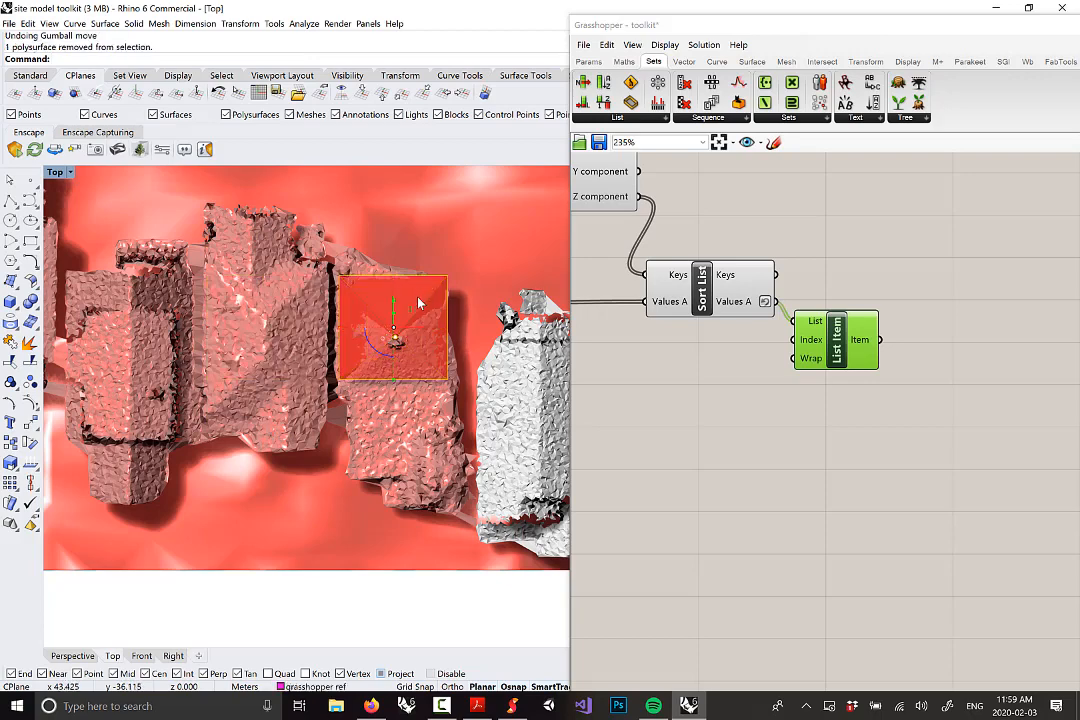
{"action": "left_click_drag", "start_coordinate": [428, 345], "coordinate": [290, 327]}
{"action": "left_click_drag", "start_coordinate": [263, 382], "coordinate": [266, 411]}
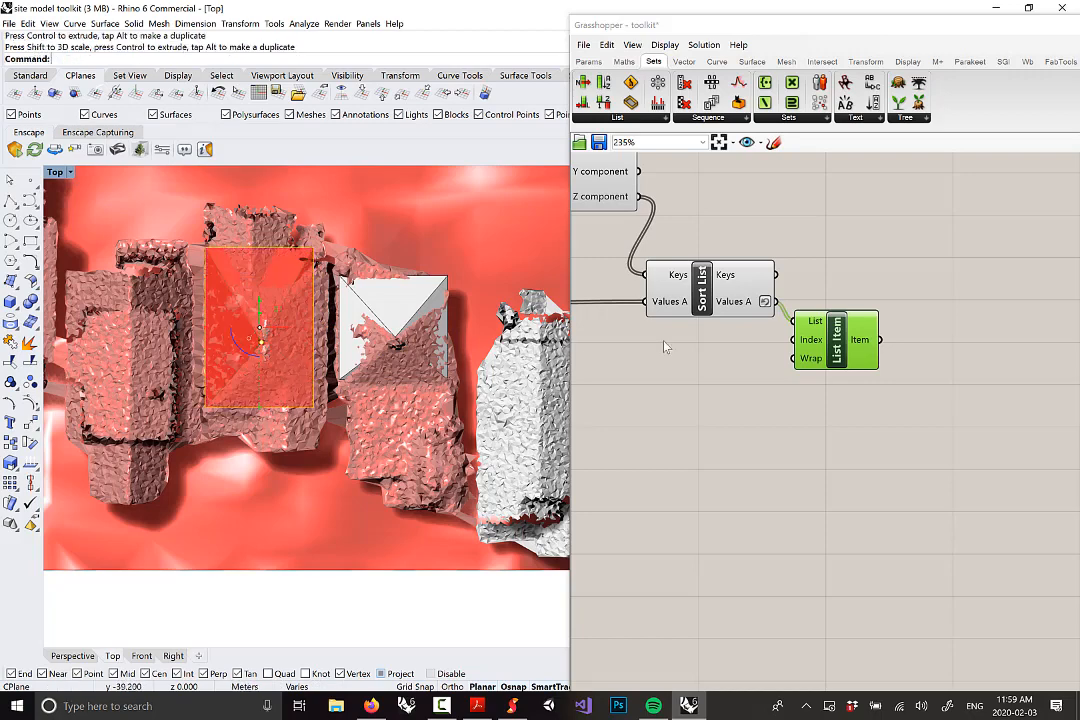
Bake the next sorted piece and fit it over the next building
{"action": "right_click", "coordinate": [843, 362]}
{"action": "left_click", "coordinate": [868, 393]}
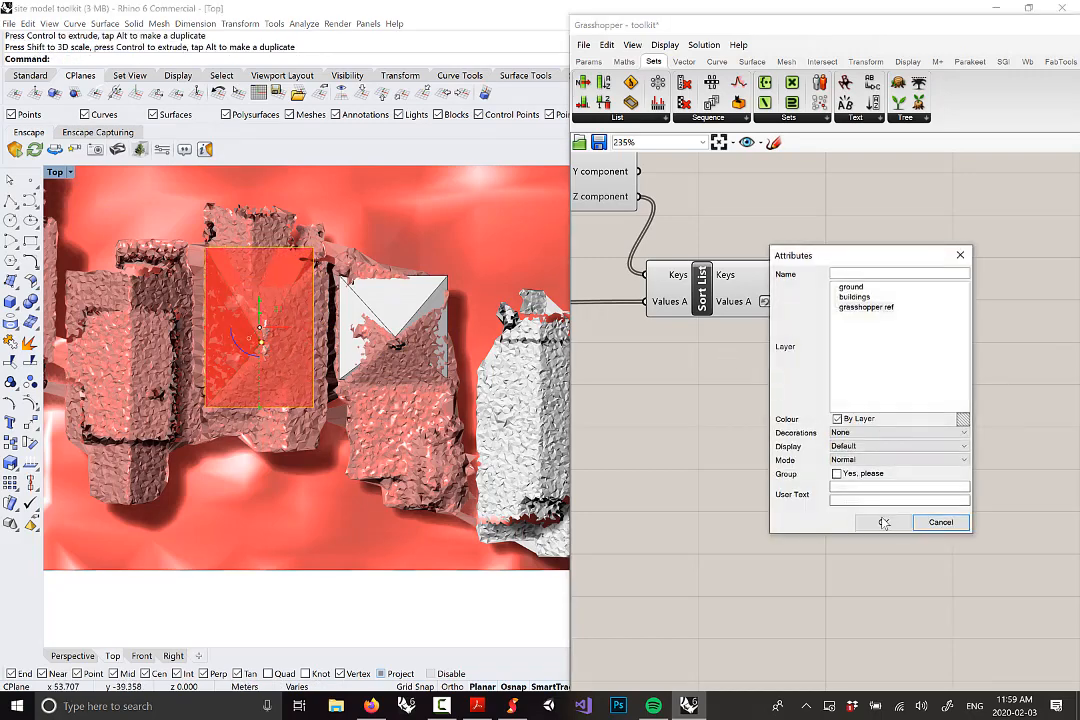
{"action": "left_click", "coordinate": [884, 522]}
{"action": "mouse_move", "coordinate": [260, 307]}
{"action": "left_mouse_down"}
{"action": "mouse_move", "coordinate": [267, 337]}
{"action": "mouse_move", "coordinate": [264, 292]}
{"action": "left_mouse_up"}
{"action": "left_click_drag", "start_coordinate": [214, 254], "coordinate": [220, 257]}
{"action": "left_click_drag", "start_coordinate": [291, 258], "coordinate": [279, 258]}
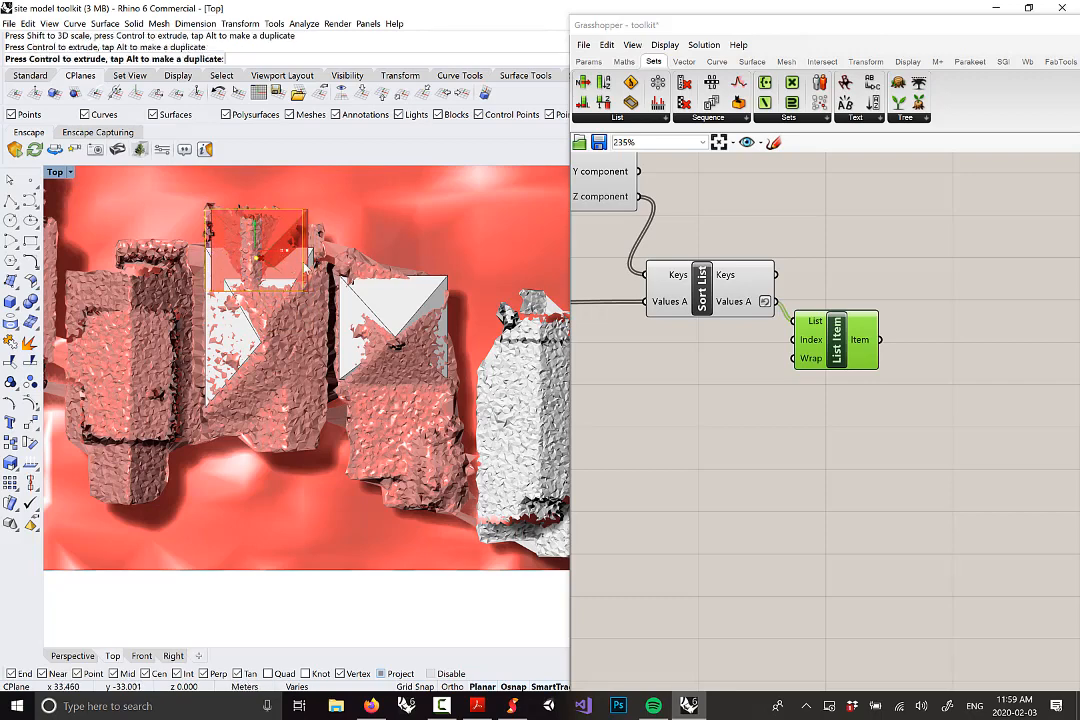
Bake another sorted piece and maximize the Perspective view
{"action": "right_click", "coordinate": [840, 352]}
{"action": "left_click", "coordinate": [862, 397]}
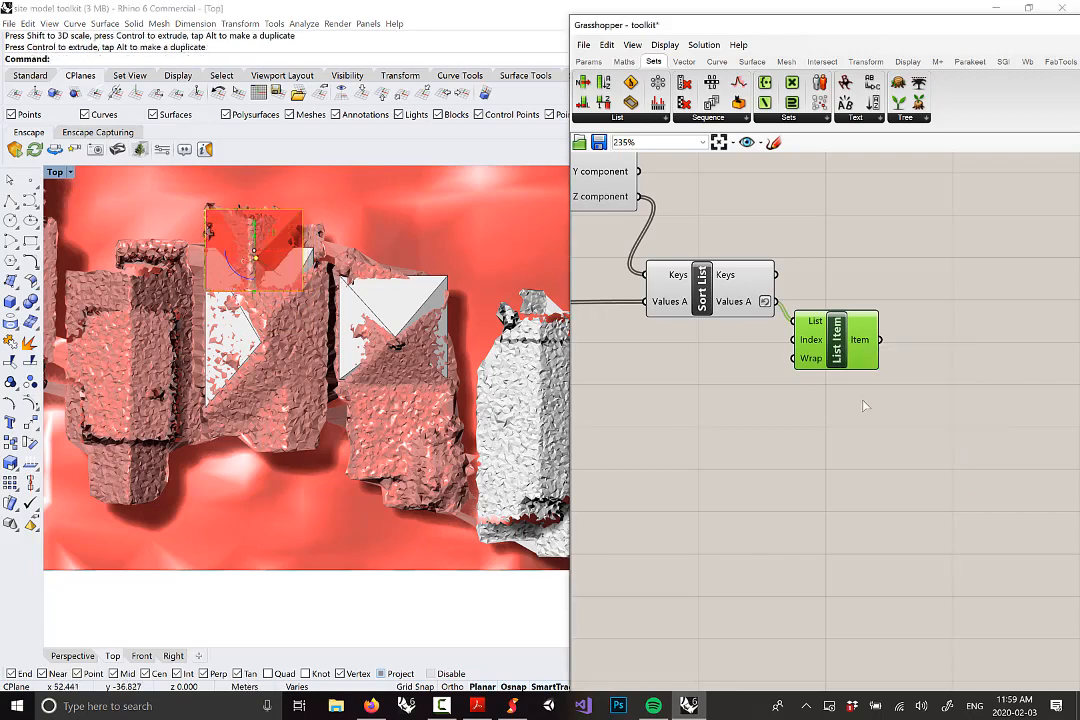
{"action": "left_click", "coordinate": [876, 530]}
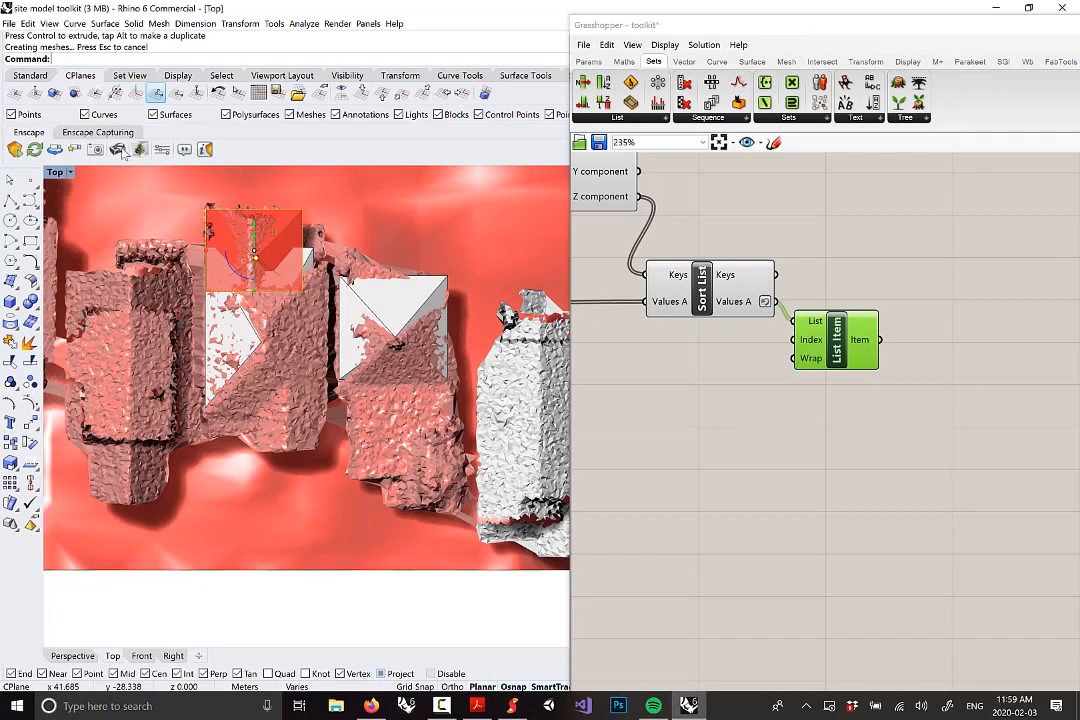
{"action": "double_click", "coordinate": [67, 172]}
{"action": "double_click", "coordinate": [456, 172]}
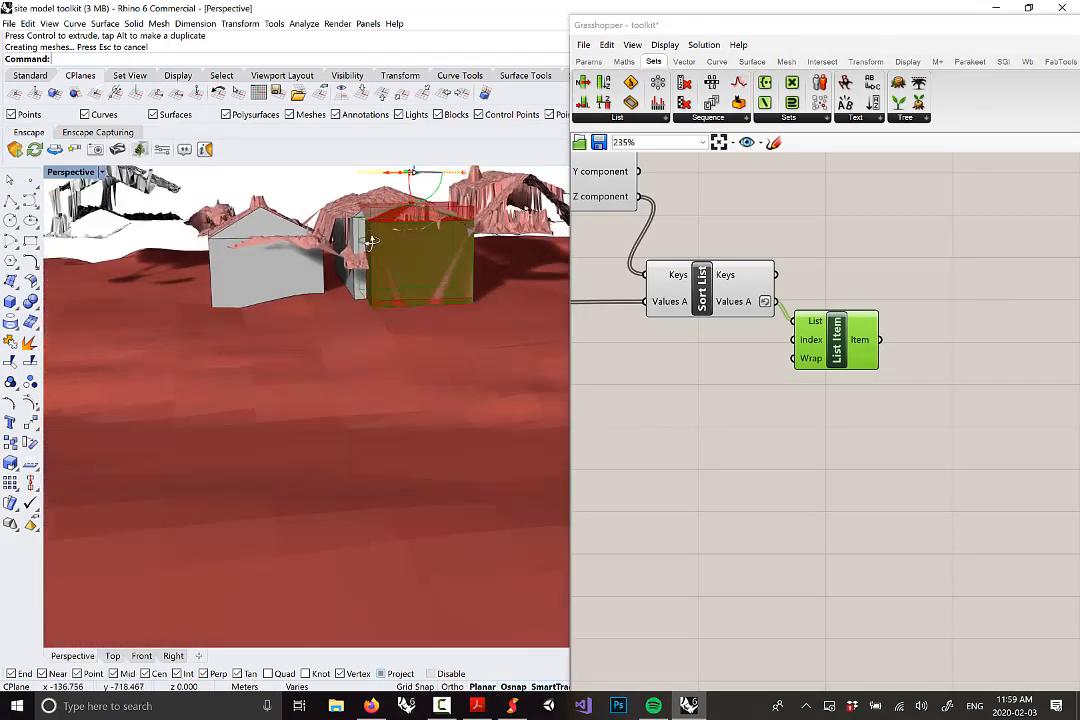
{"action": "right_click_drag", "start_coordinate": [440, 260], "coordinate": [426, 232]}
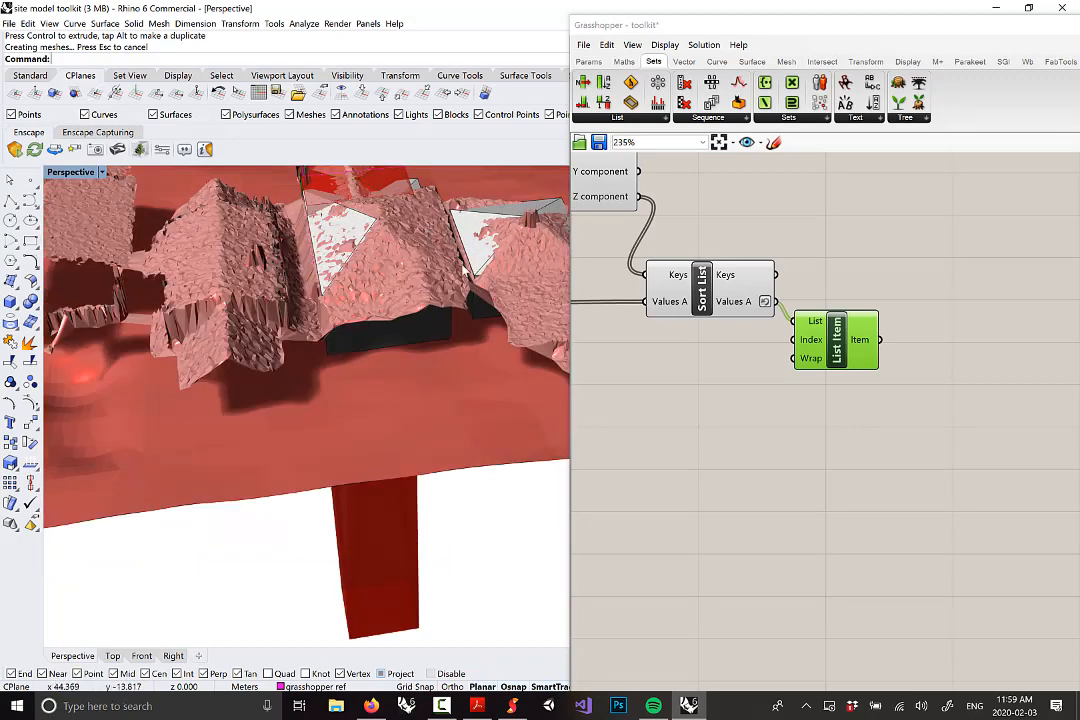
{"action": "right_click_drag", "start_coordinate": [425, 318], "coordinate": [380, 335]}
{"action": "left_click", "coordinate": [424, 294]}
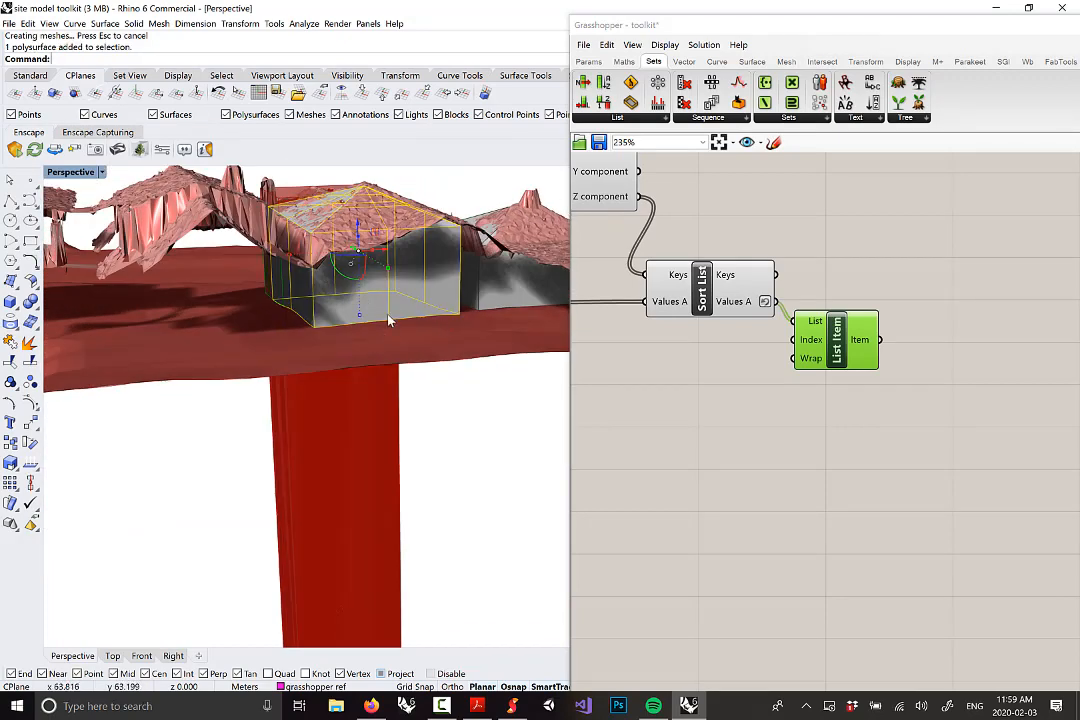
{"action": "scroll", "coordinate": [756, 369], "scroll_direction": "down", "scroll_amount": 4}
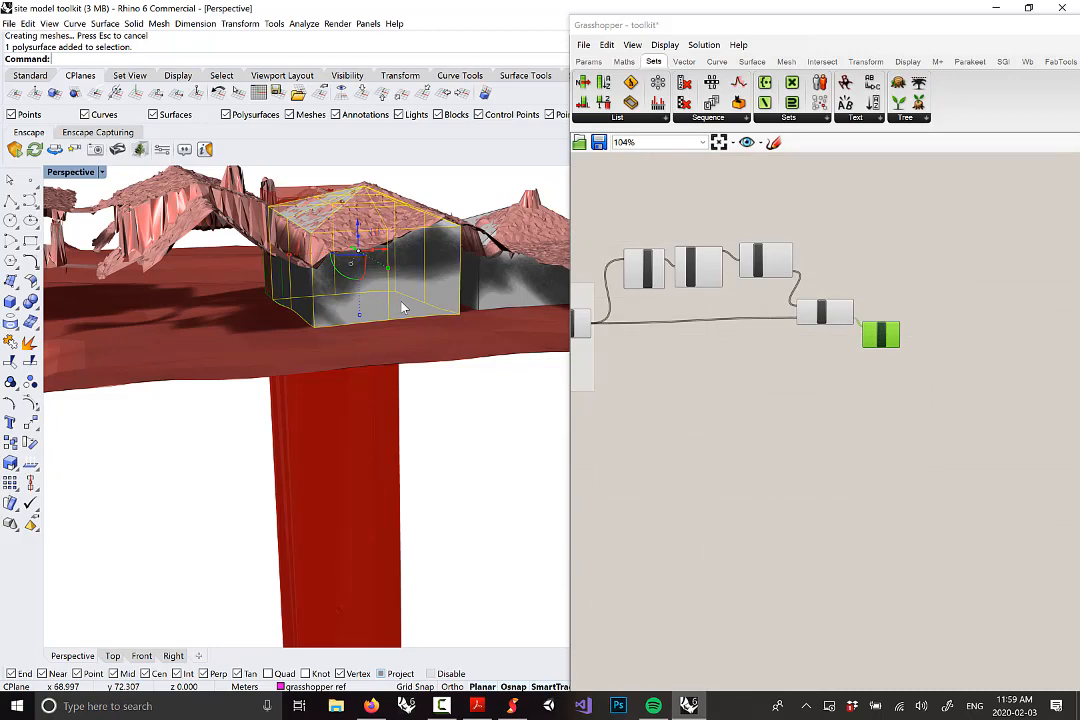
{"action": "scroll", "coordinate": [407, 302], "scroll_direction": "down", "scroll_amount": 5}
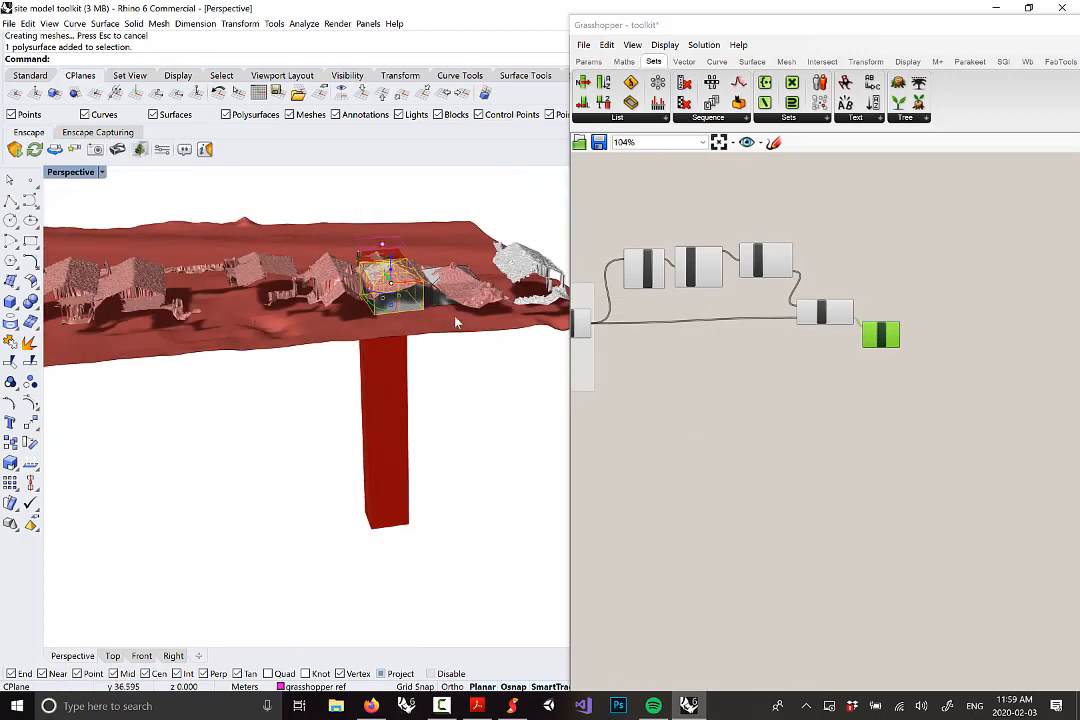
{"action": "scroll", "coordinate": [390, 293], "scroll_direction": "up", "scroll_amount": 4}
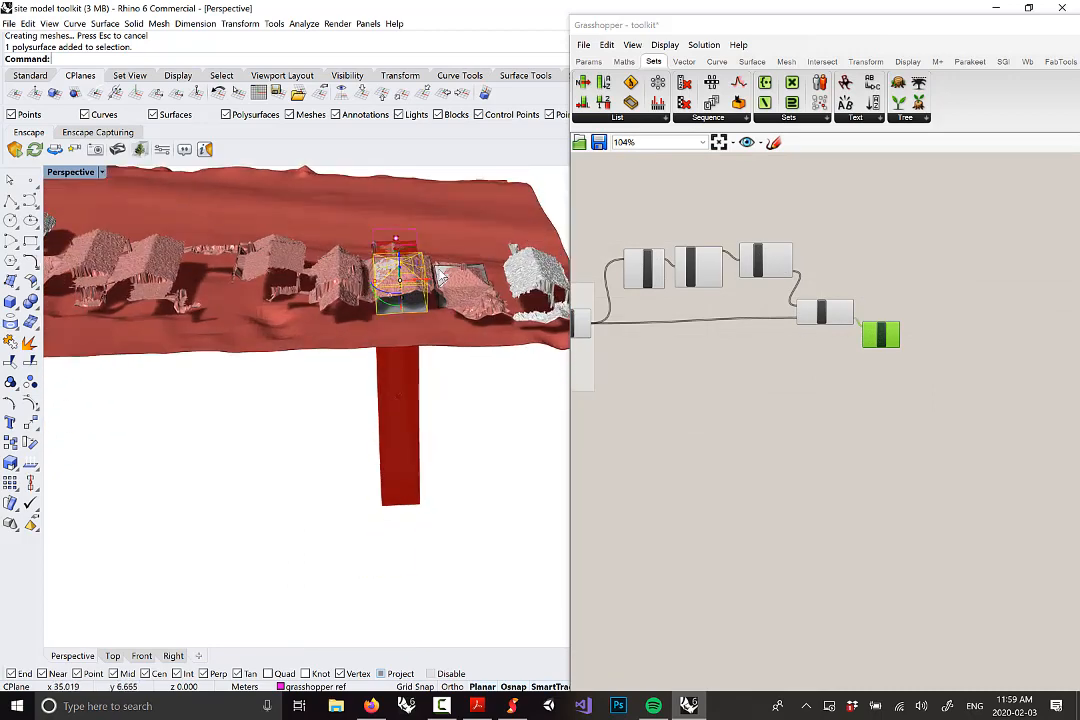
{"action": "right_click_drag", "start_coordinate": [427, 290], "coordinate": [410, 335]}
{"action": "scroll", "coordinate": [430, 290], "scroll_direction": "down", "scroll_amount": 4}
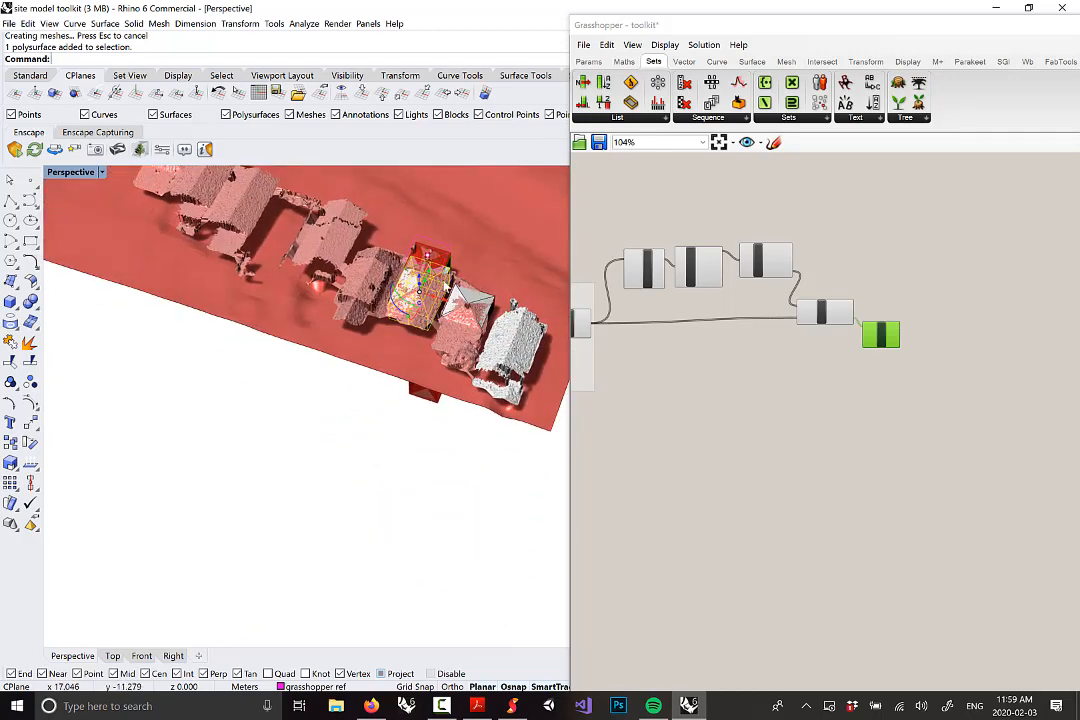
{"action": "scroll", "coordinate": [435, 286], "scroll_direction": "up", "scroll_amount": 5}
{"action": "right_click_drag", "start_coordinate": [437, 292], "coordinate": [430, 295]}
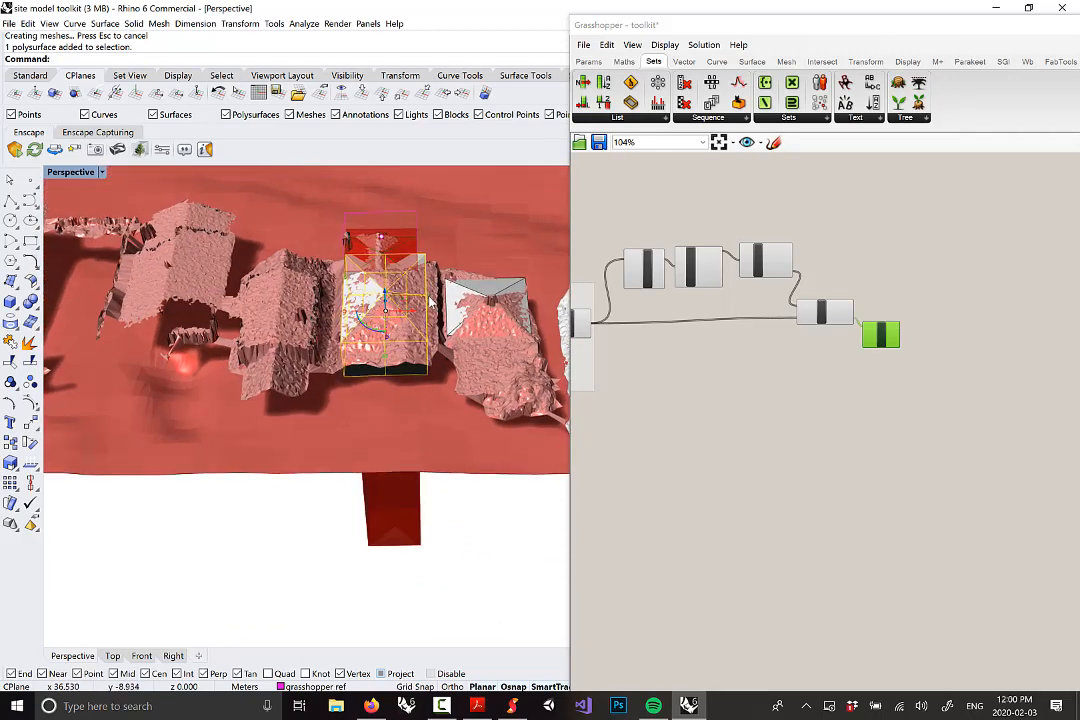
{"action": "scroll", "coordinate": [430, 300], "scroll_direction": "down", "scroll_amount": 5}
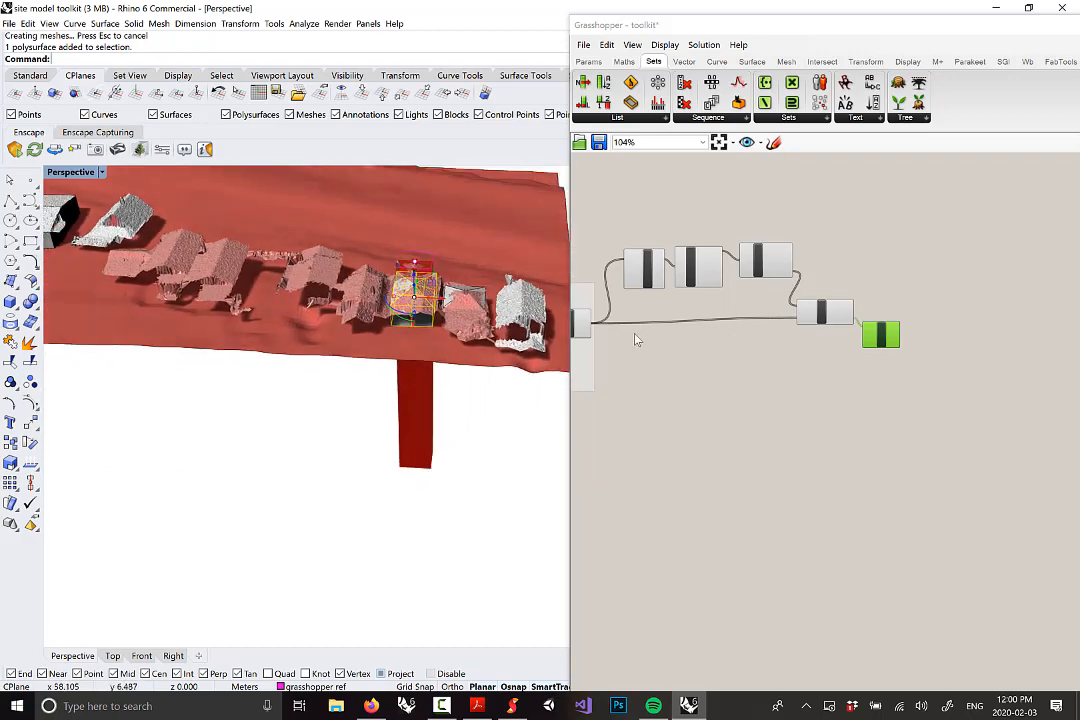
{"action": "scroll", "coordinate": [880, 350], "scroll_direction": "up", "scroll_amount": 3}
{"action": "left_click_drag", "start_coordinate": [889, 333], "coordinate": [886, 346]}
{"action": "scroll", "coordinate": [889, 346], "scroll_direction": "down", "scroll_amount": 3}
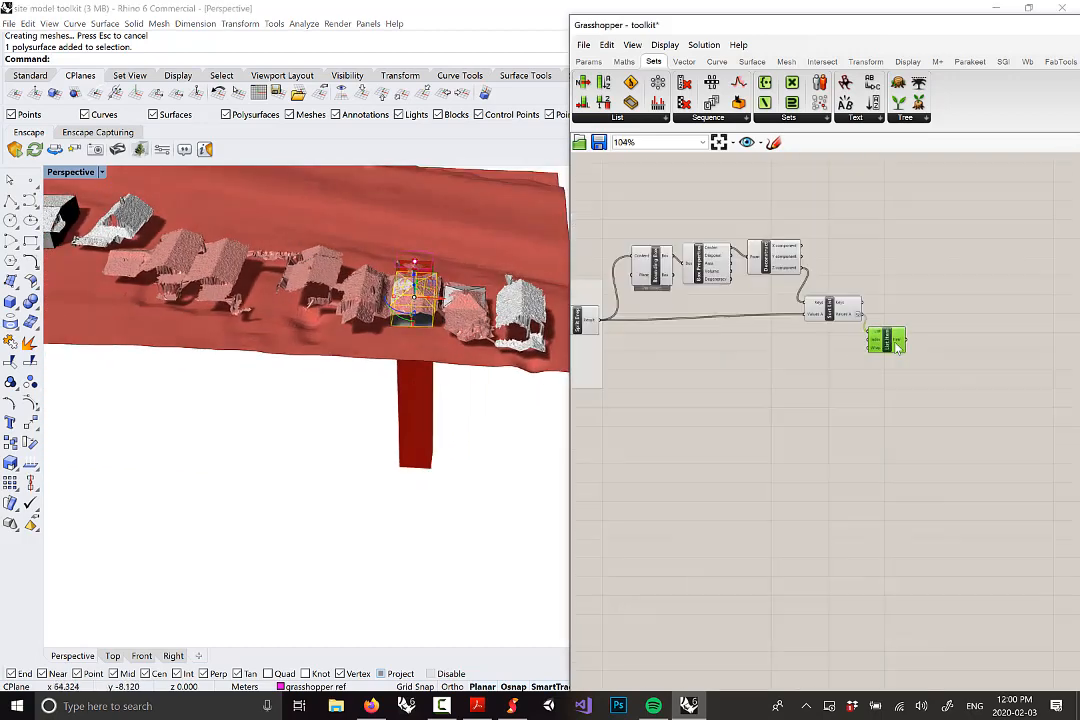
{"action": "right_click_drag", "start_coordinate": [679, 263], "coordinate": [711, 275]}
{"action": "scroll", "coordinate": [713, 283], "scroll_direction": "up", "scroll_amount": 2}
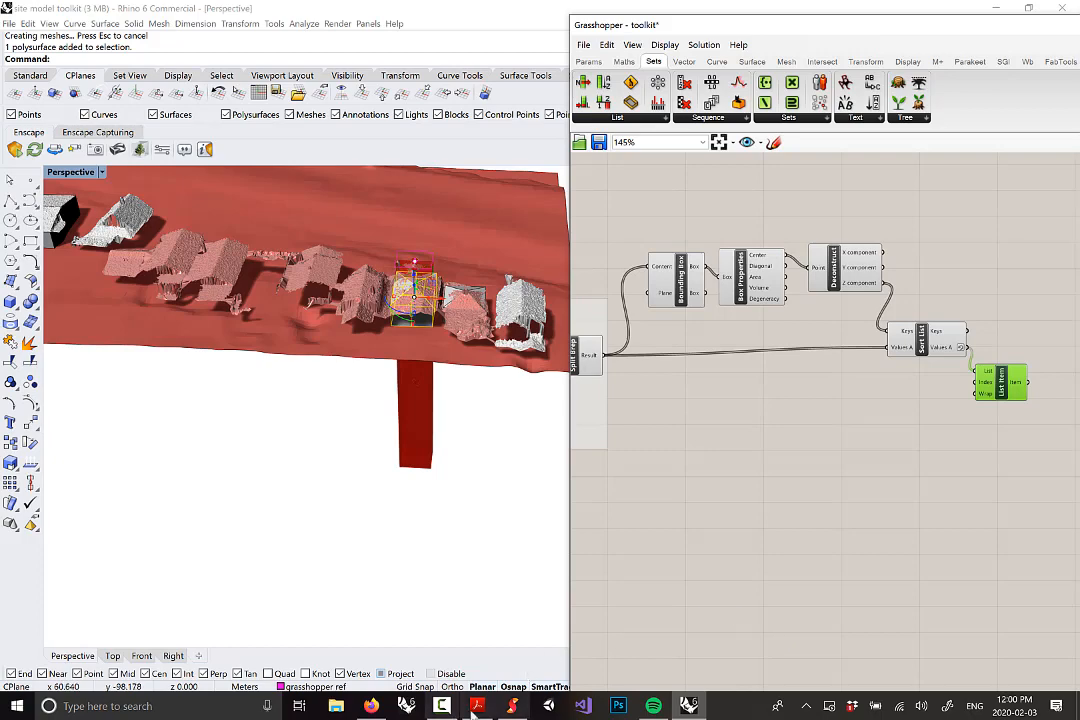